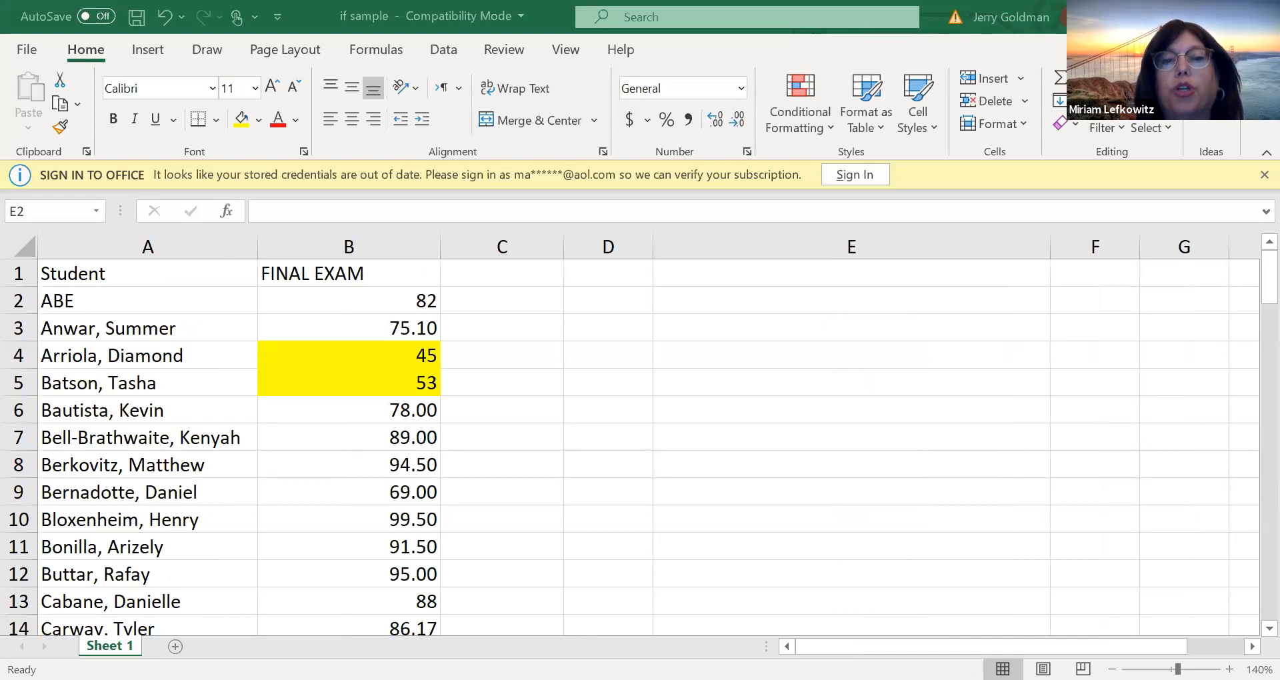
Switch to the browser's course assignments page and open the downloaded workbook payroll sample 1 (1).xls
key(alt+Tab)
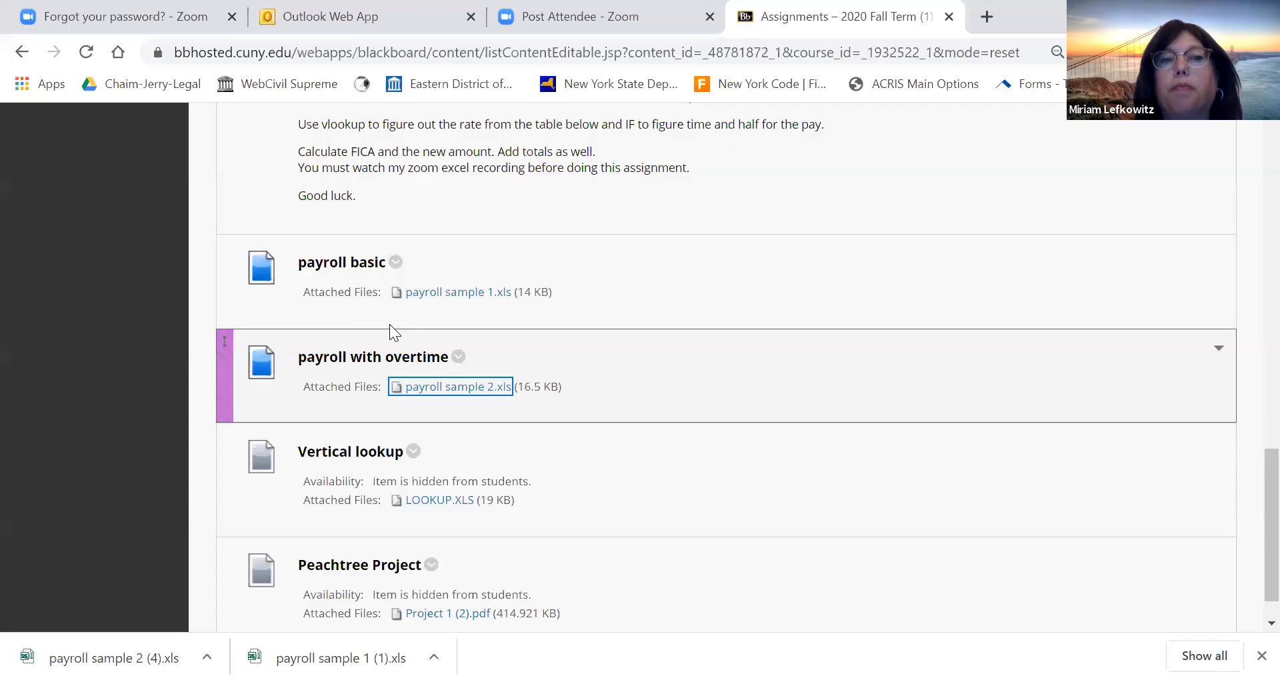
click(451, 393)
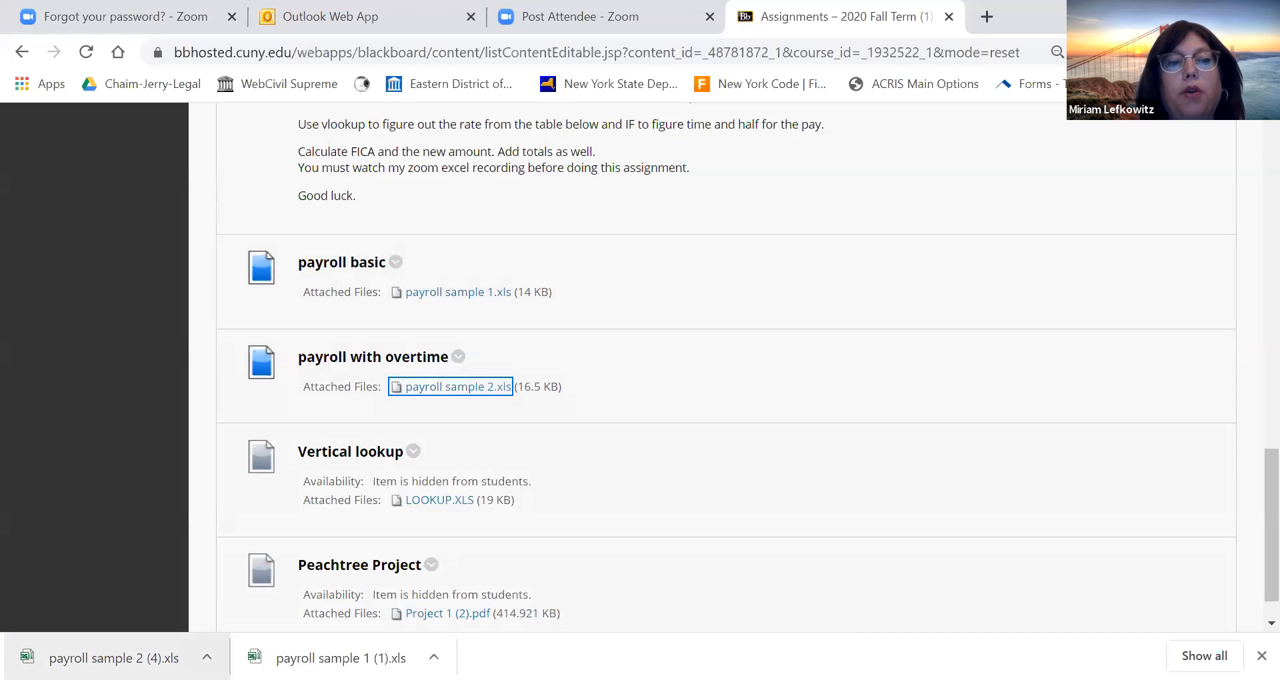
click(320, 659)
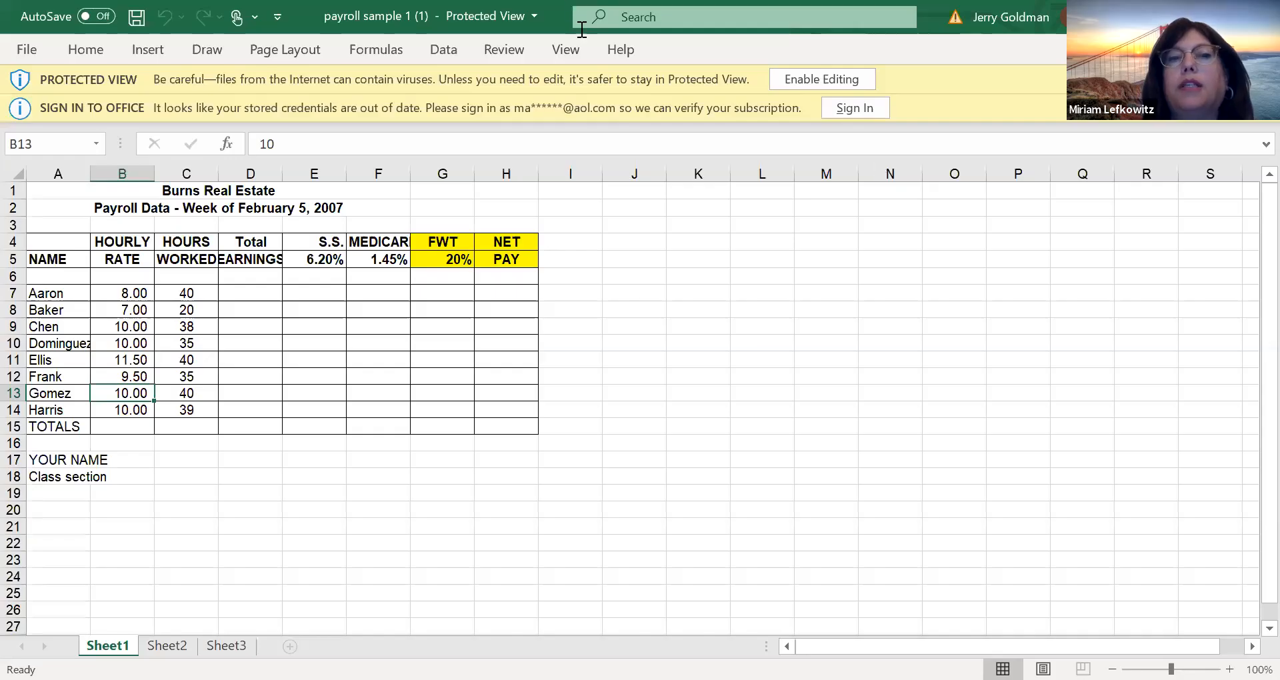
click(617, 361)
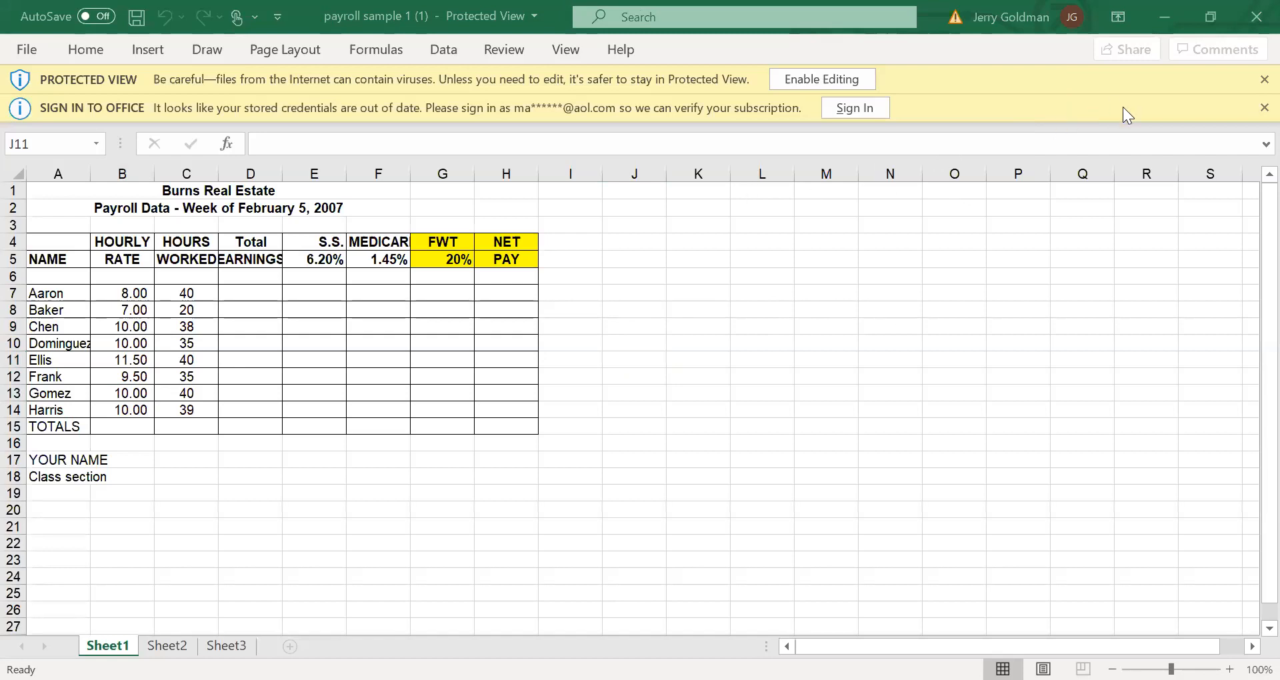
click(360, 310)
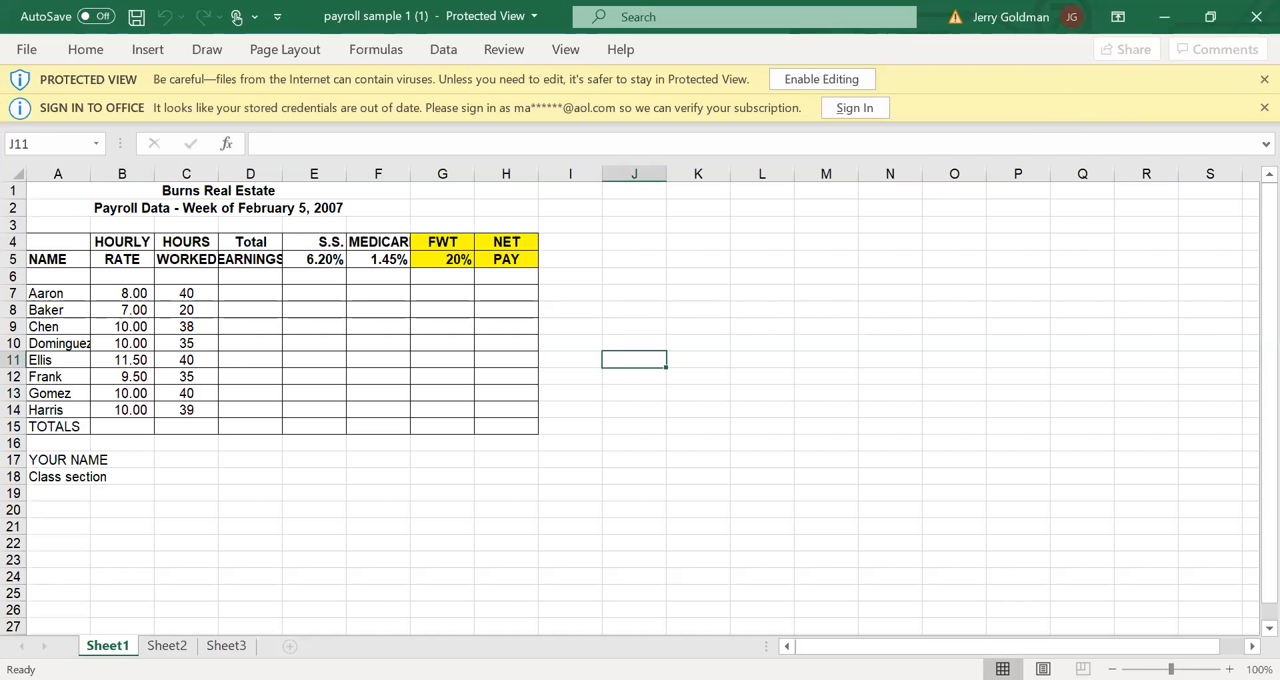
Enable editing for the payroll workbook opened in Protected View
click(1229, 670)
click(1229, 669)
click(1229, 669)
click(1229, 670)
click(1229, 670)
click(1230, 670)
click(1229, 670)
click(1229, 670)
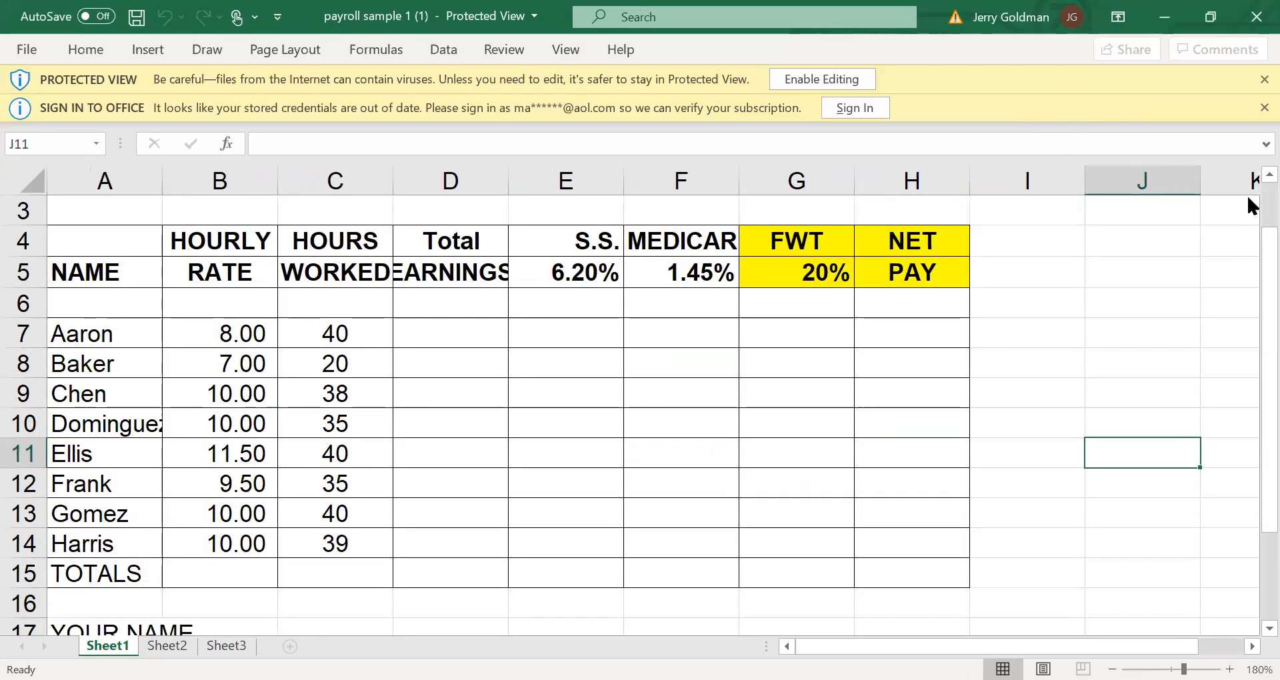
scroll(1250, 177, up, 1)
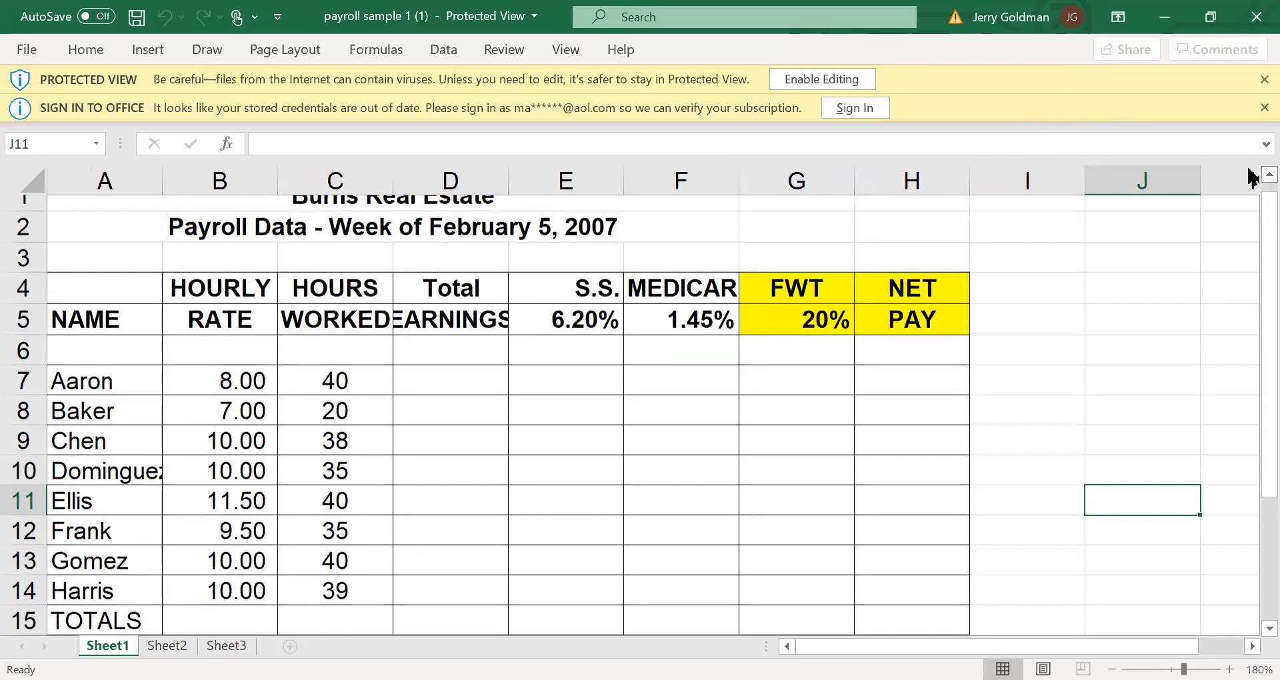
click(79, 231)
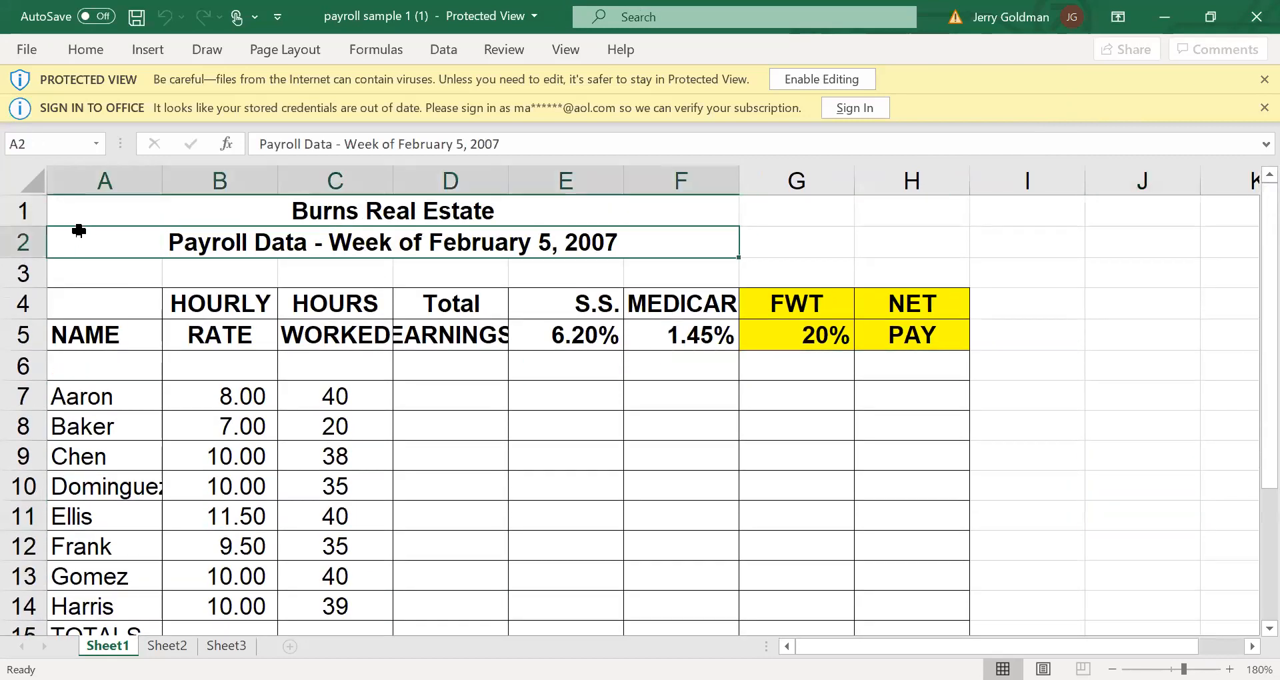
click(427, 148)
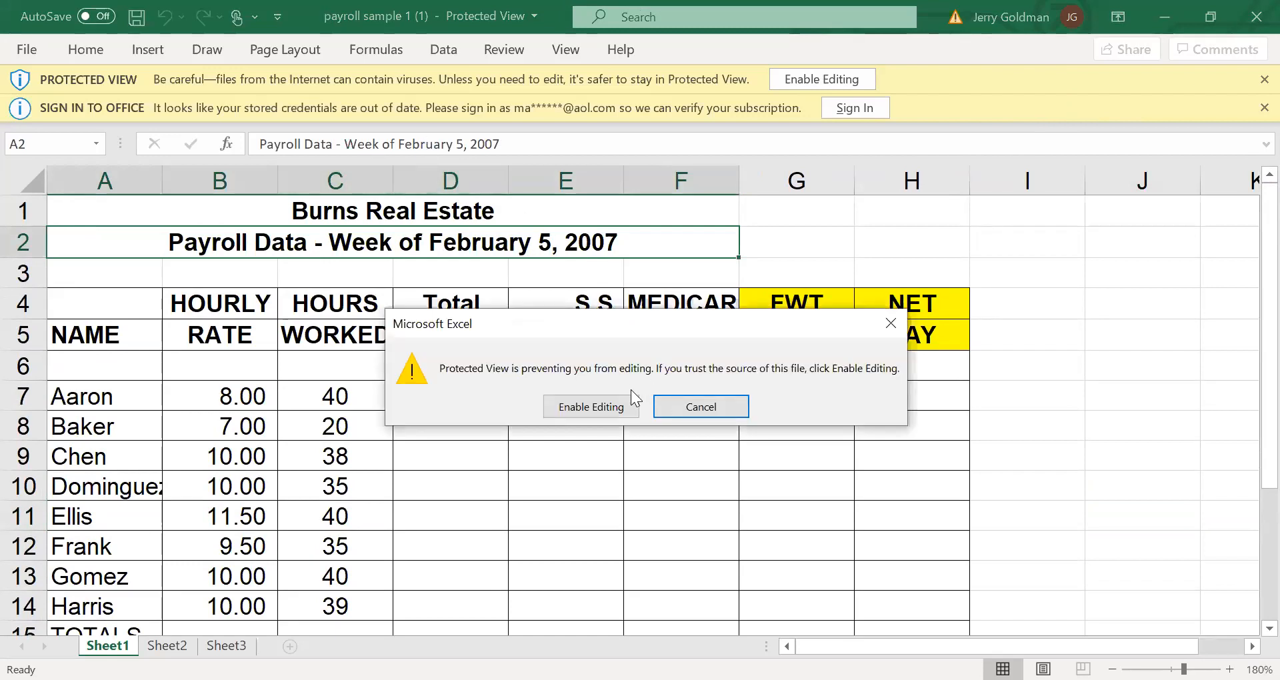
click(777, 15)
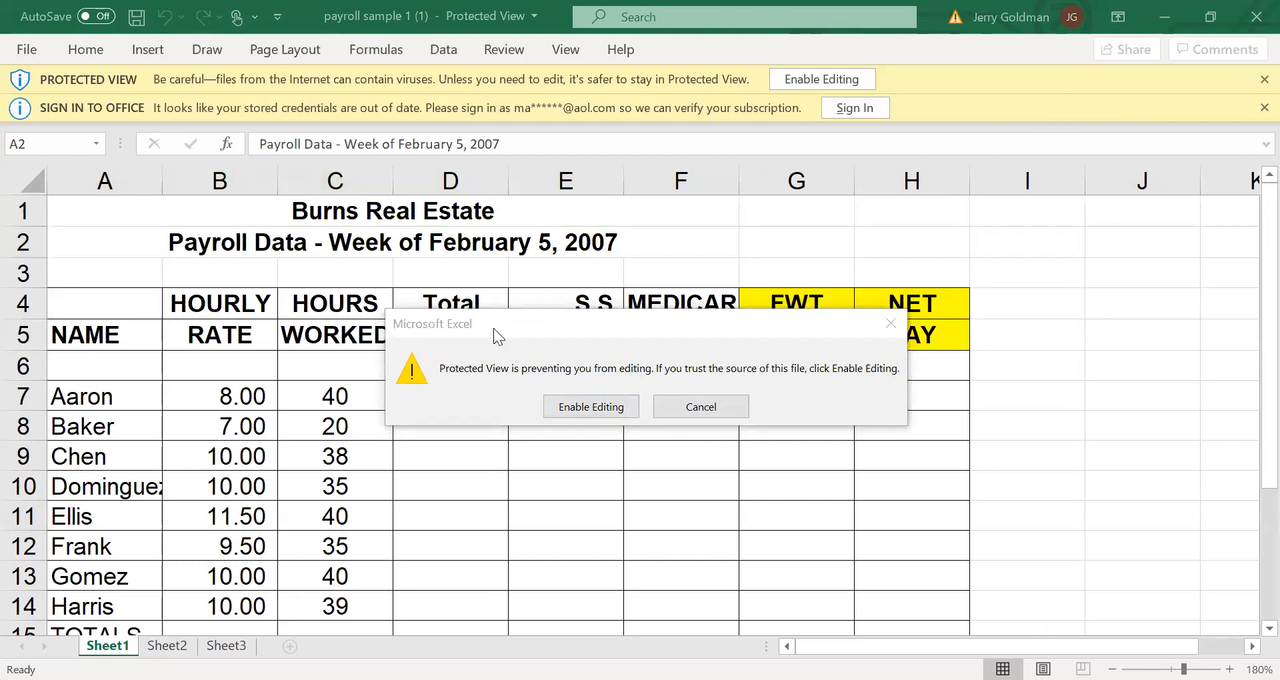
click(675, 407)
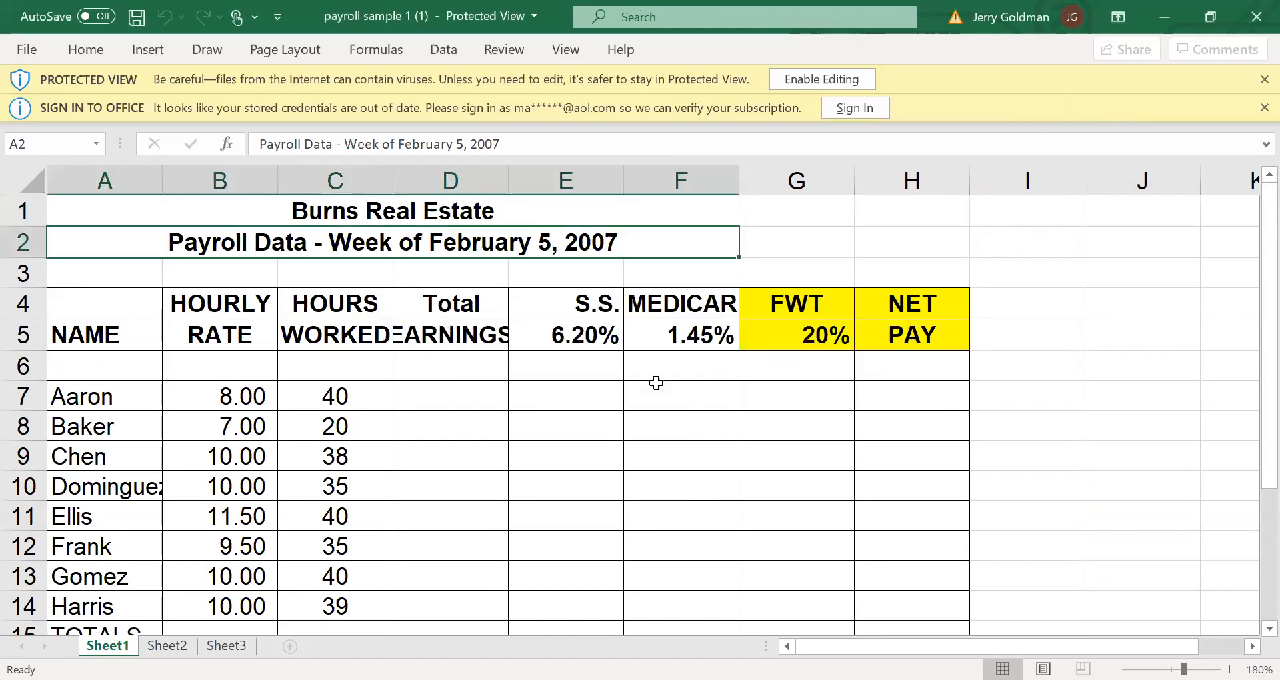
click(800, 118)
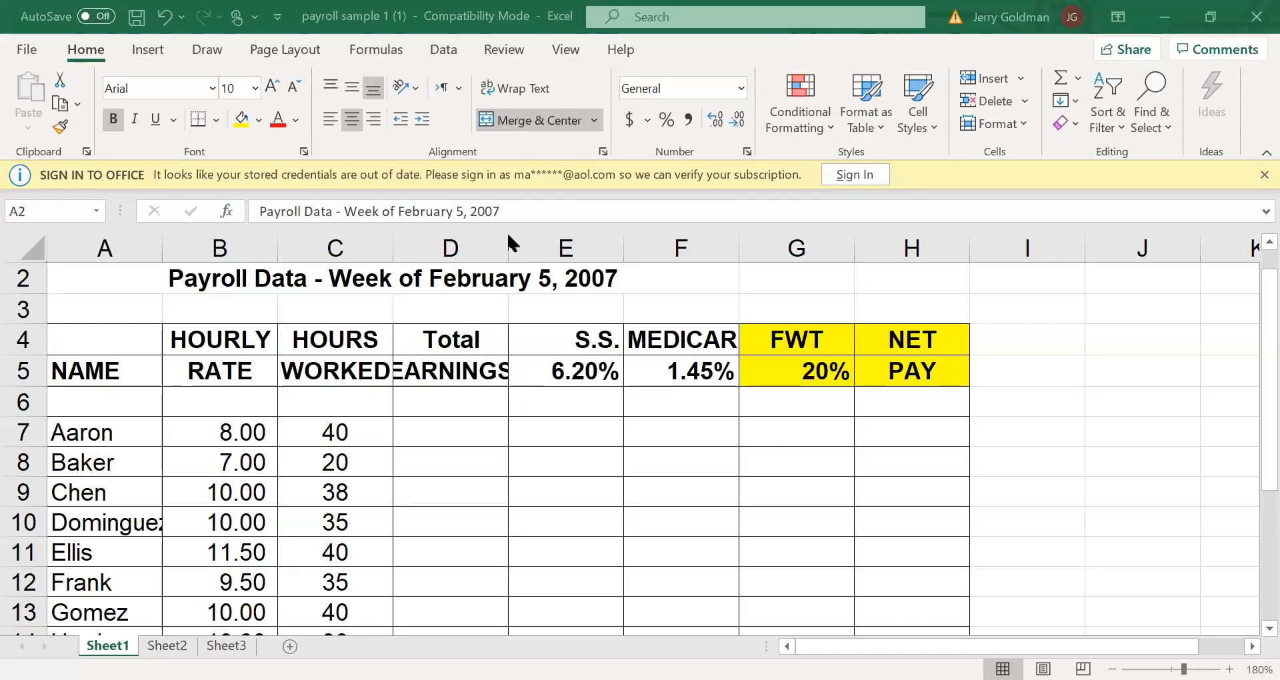
Change the year in the payroll week heading in row 2 to 2020
double_click(546, 276)
drag(592, 279, 672, 278)
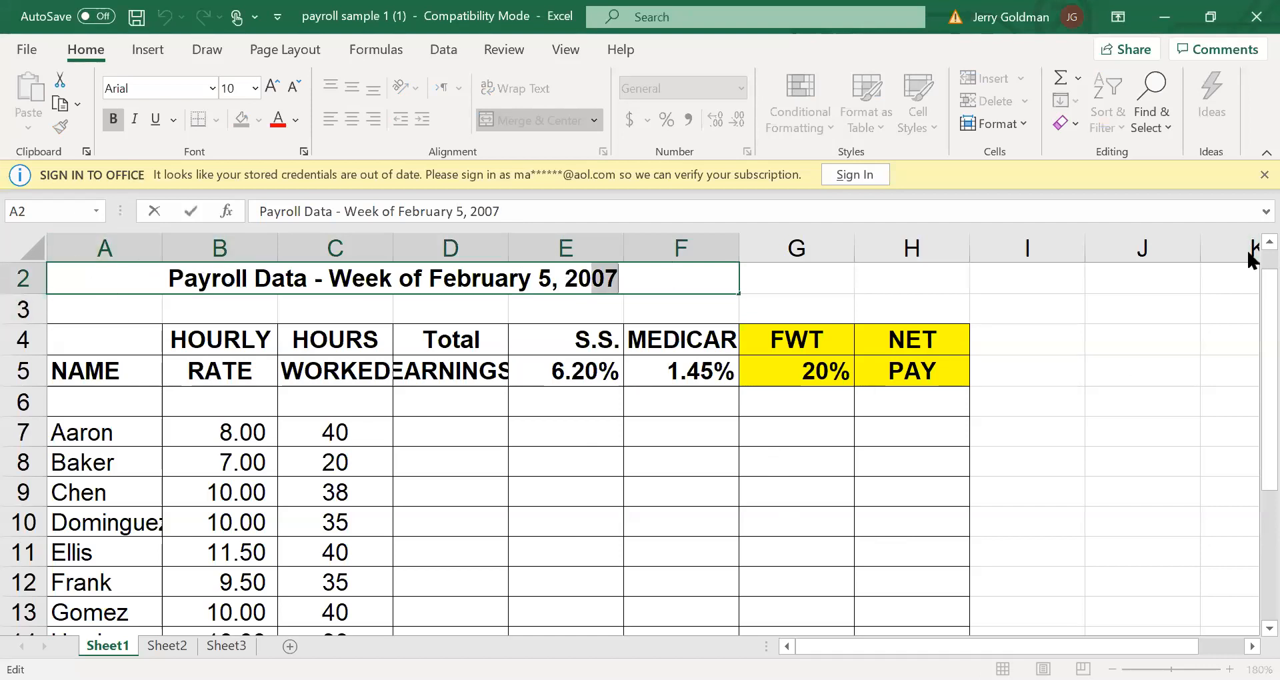
scroll(1254, 248, up, 1)
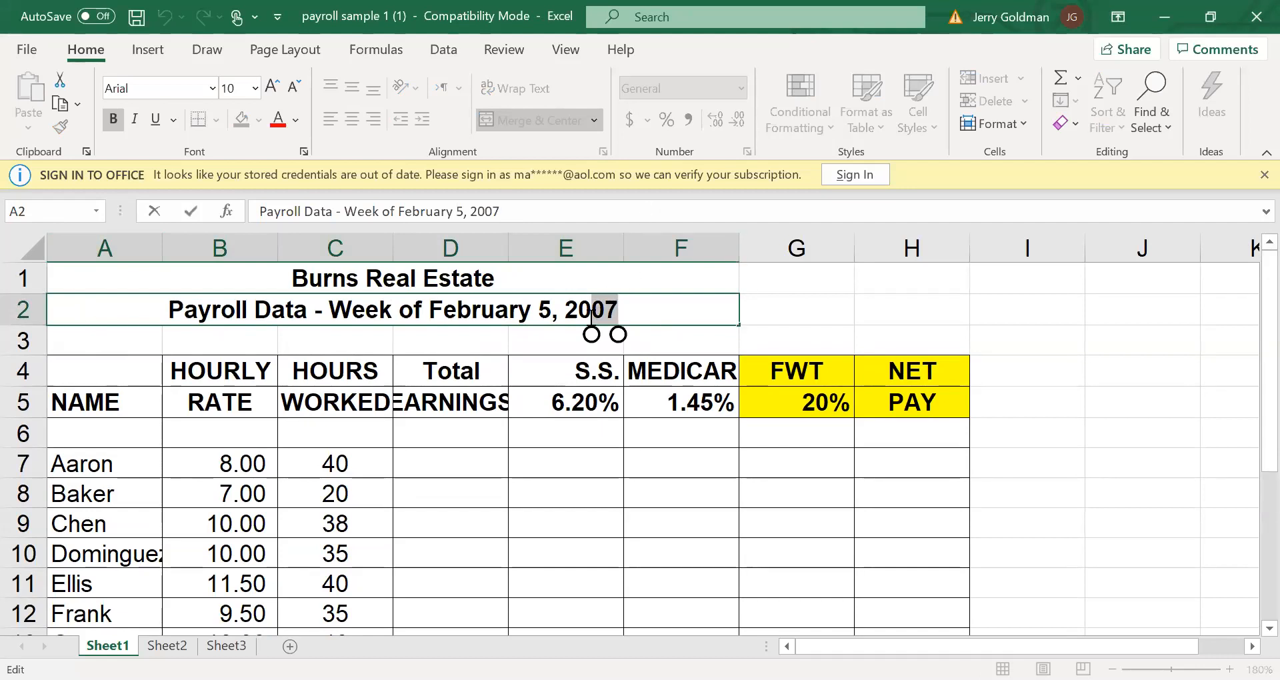
text(20)
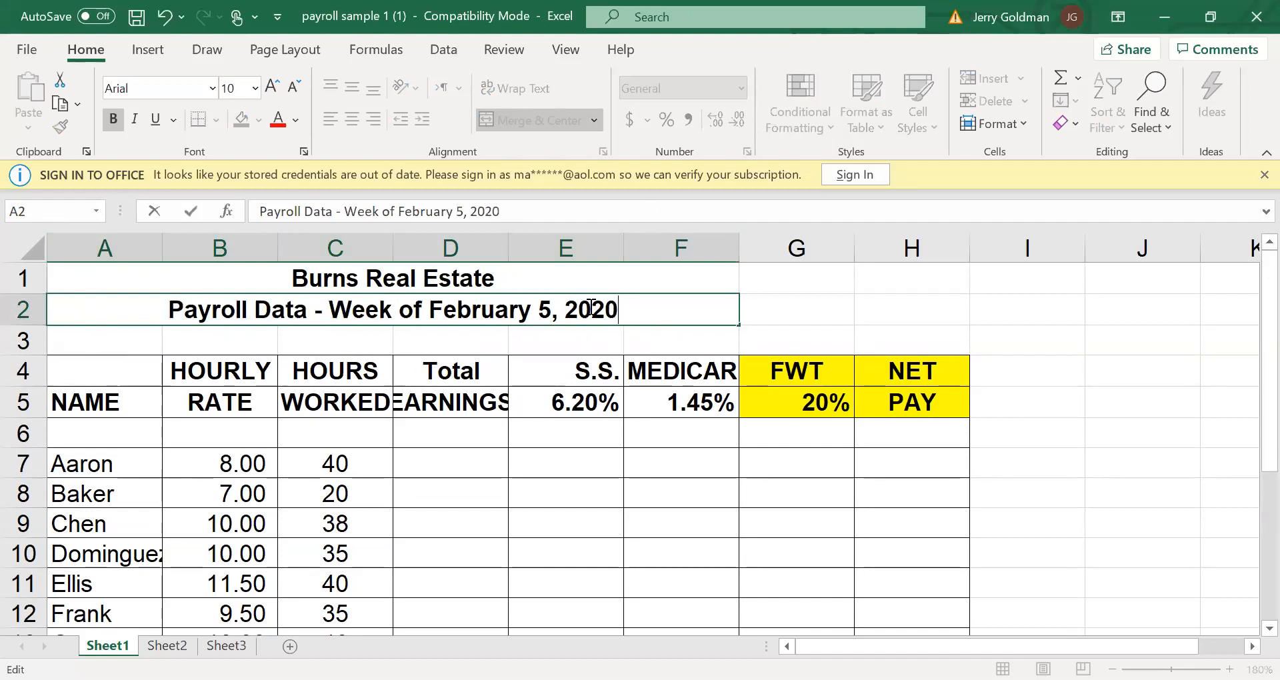
click(669, 337)
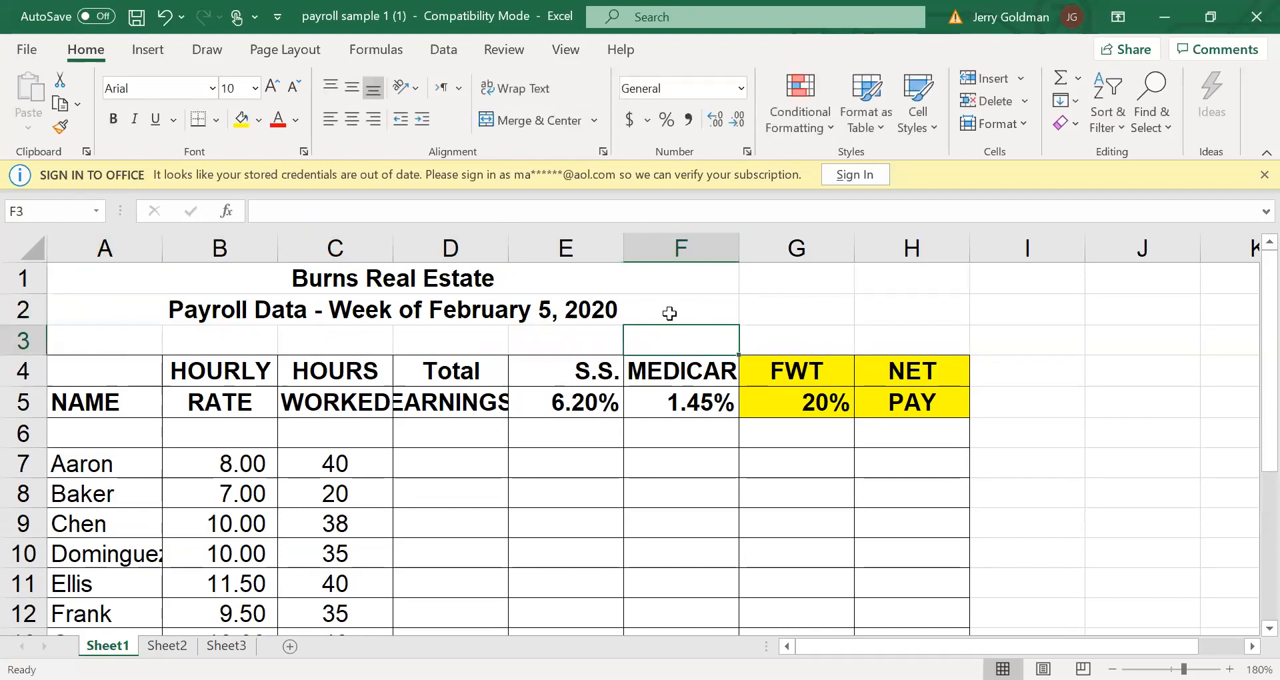
Unmerge the Burns Real Estate title and merge and center it again across A1:H1
click(110, 275)
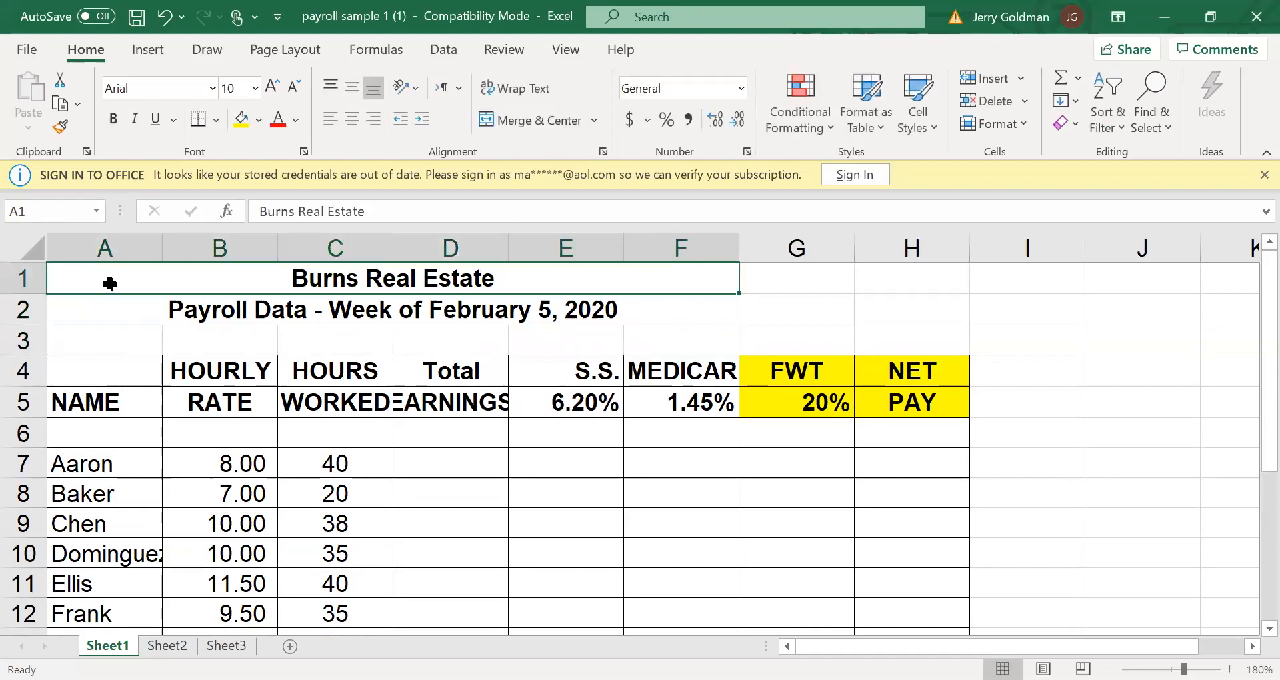
mouse_move(110, 275)
mouse_down()
mouse_move(434, 250)
mouse_move(896, 272)
mouse_up()
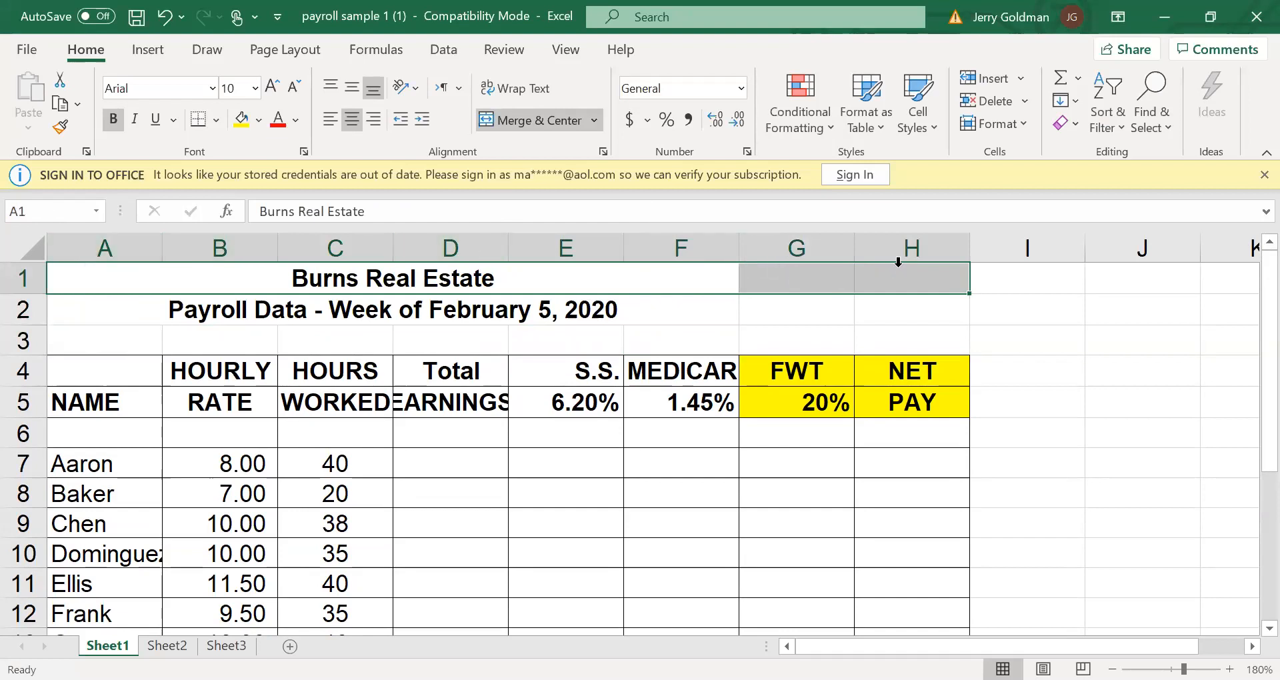
click(566, 120)
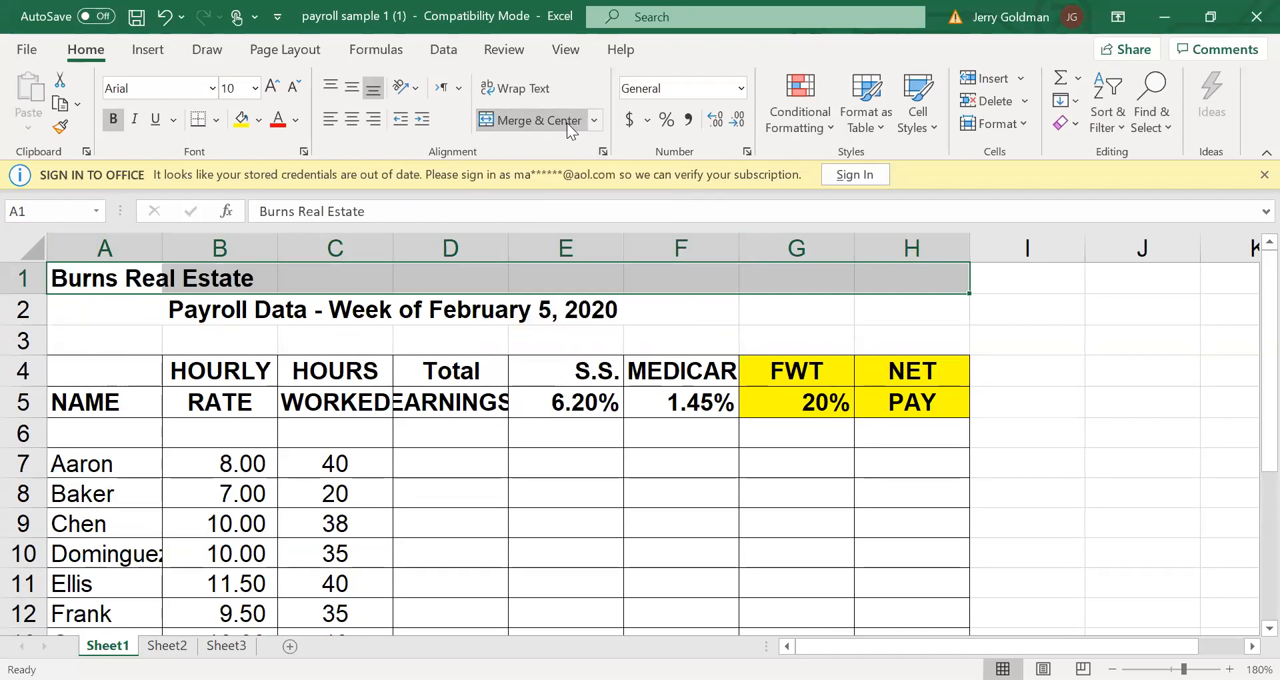
click(564, 118)
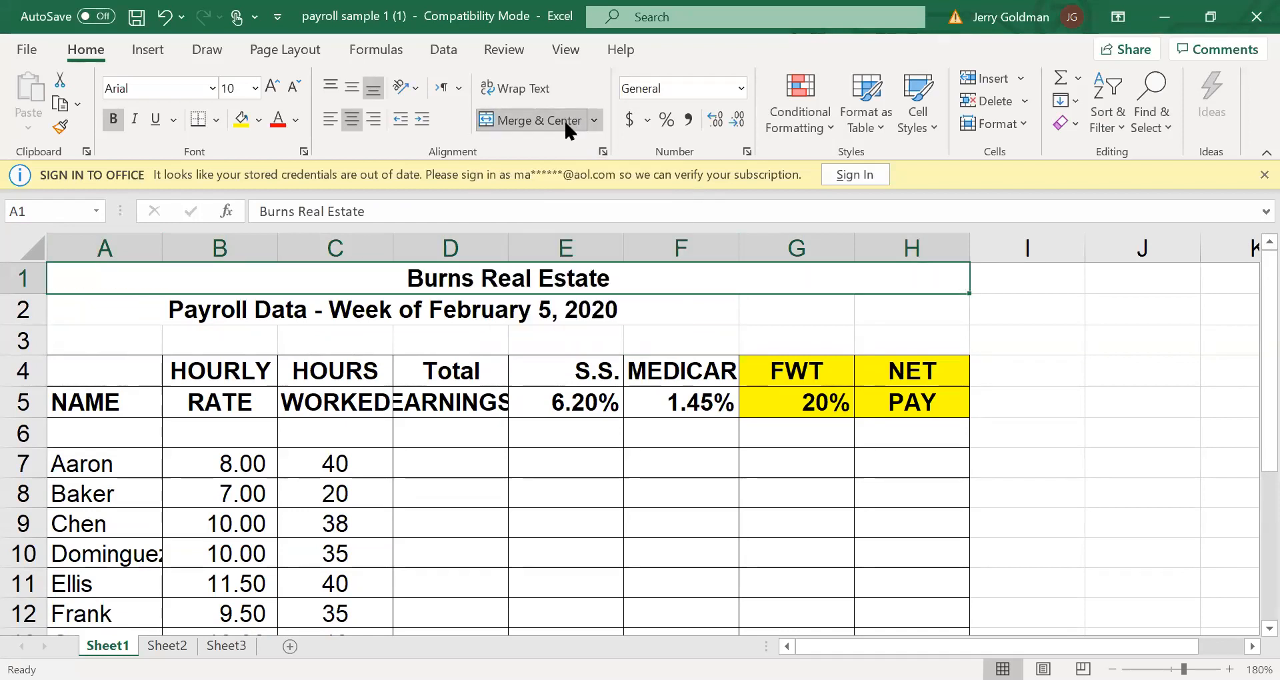
Unmerge the payroll week heading and merge and center it again across A2:H2
click(75, 310)
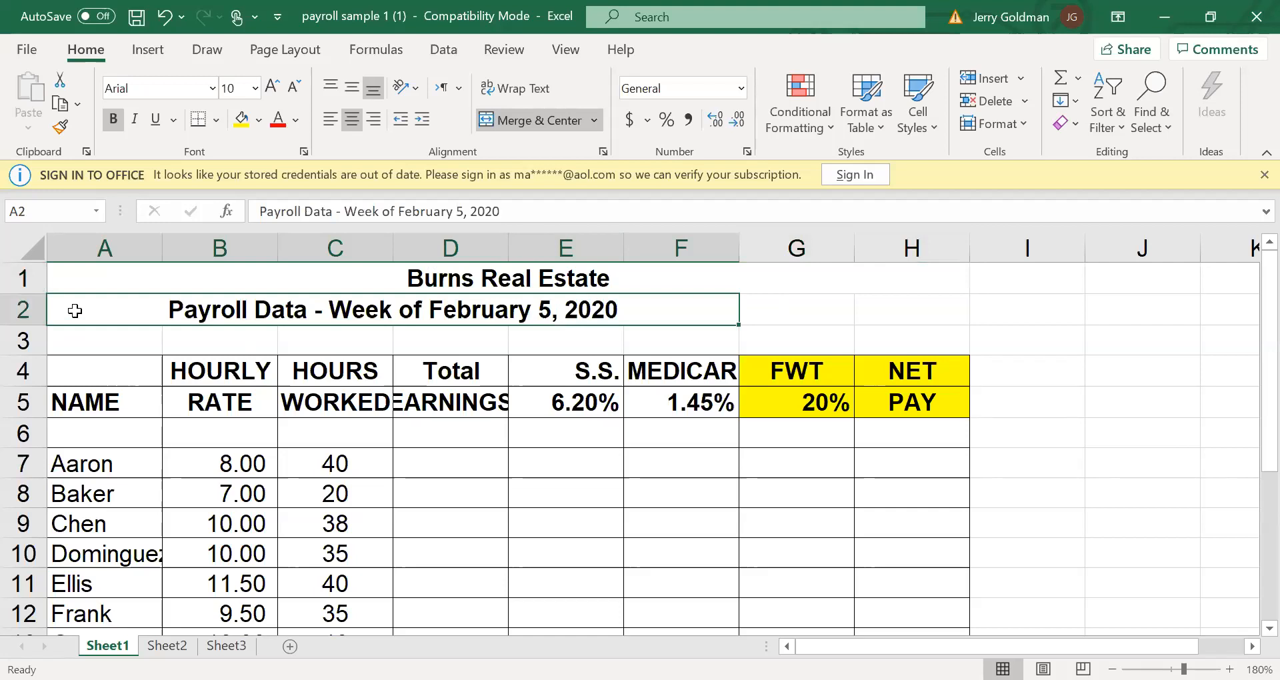
drag(76, 313, 712, 312)
mouse_move(90, 298)
mouse_down()
mouse_move(809, 317)
mouse_move(894, 331)
mouse_move(1024, 318)
mouse_move(937, 304)
mouse_move(517, 126)
mouse_move(592, 304)
mouse_move(586, 289)
mouse_move(137, 352)
mouse_move(149, 301)
mouse_move(97, 309)
mouse_move(487, 320)
mouse_move(1029, 302)
mouse_up()
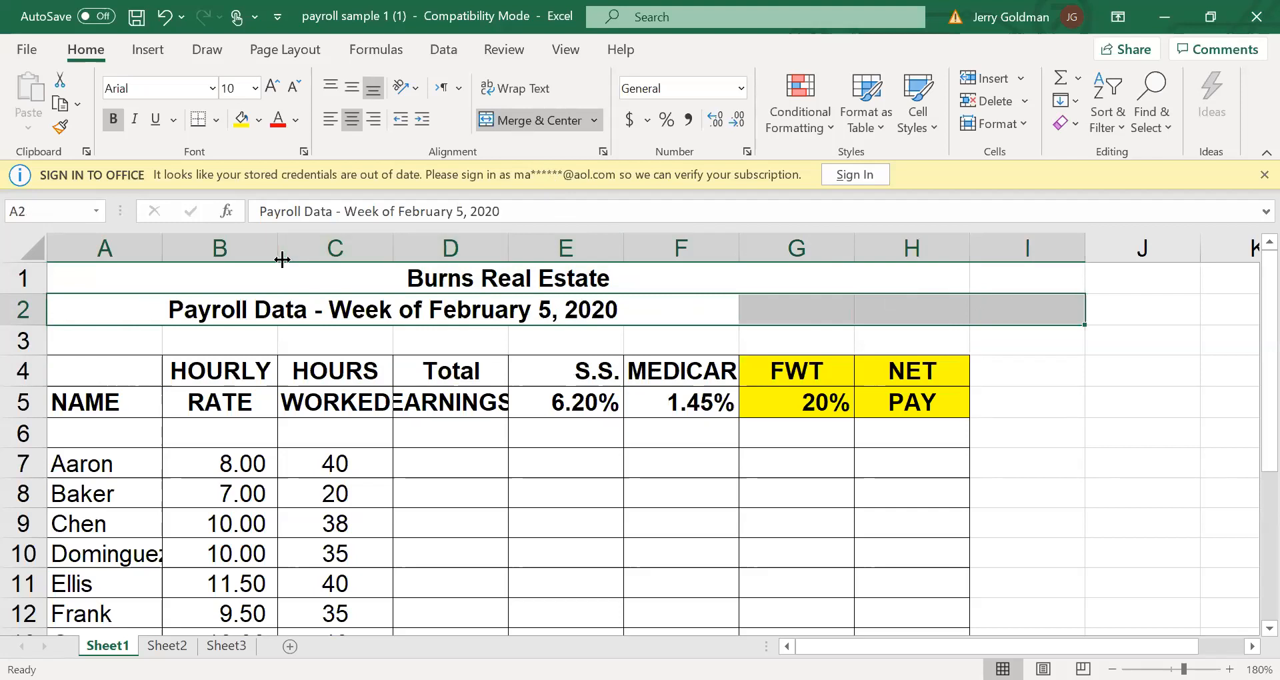
drag(71, 306, 969, 310)
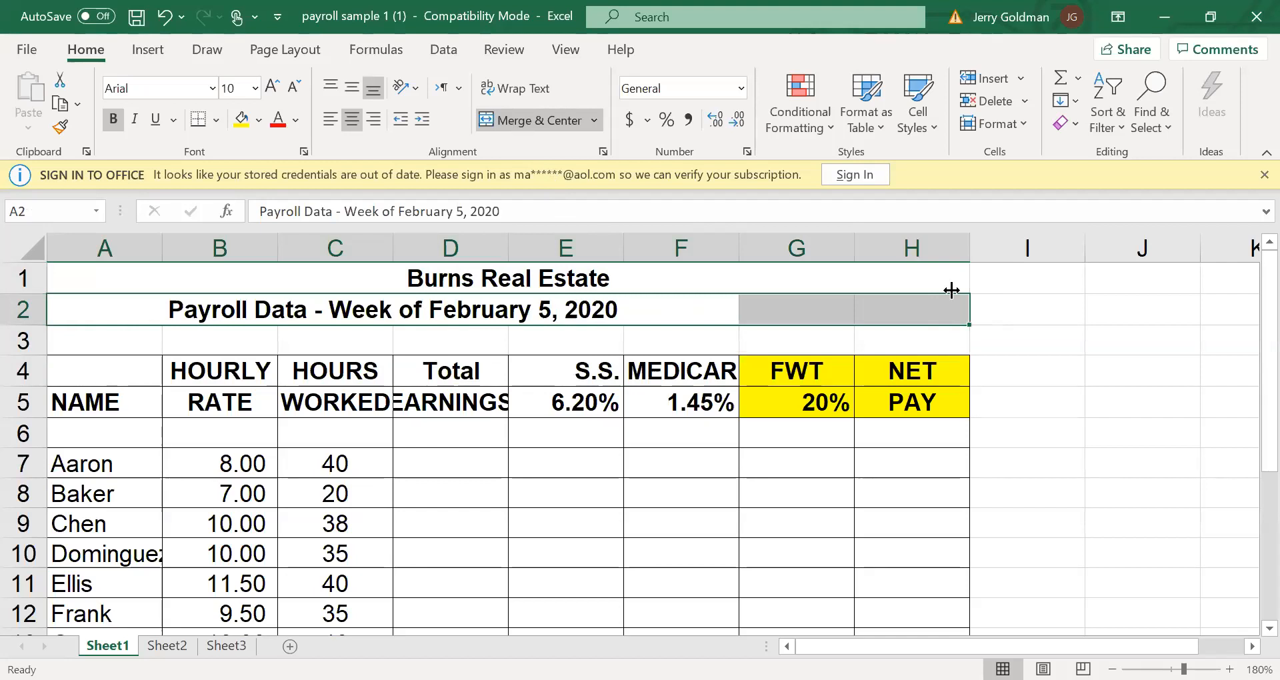
click(546, 114)
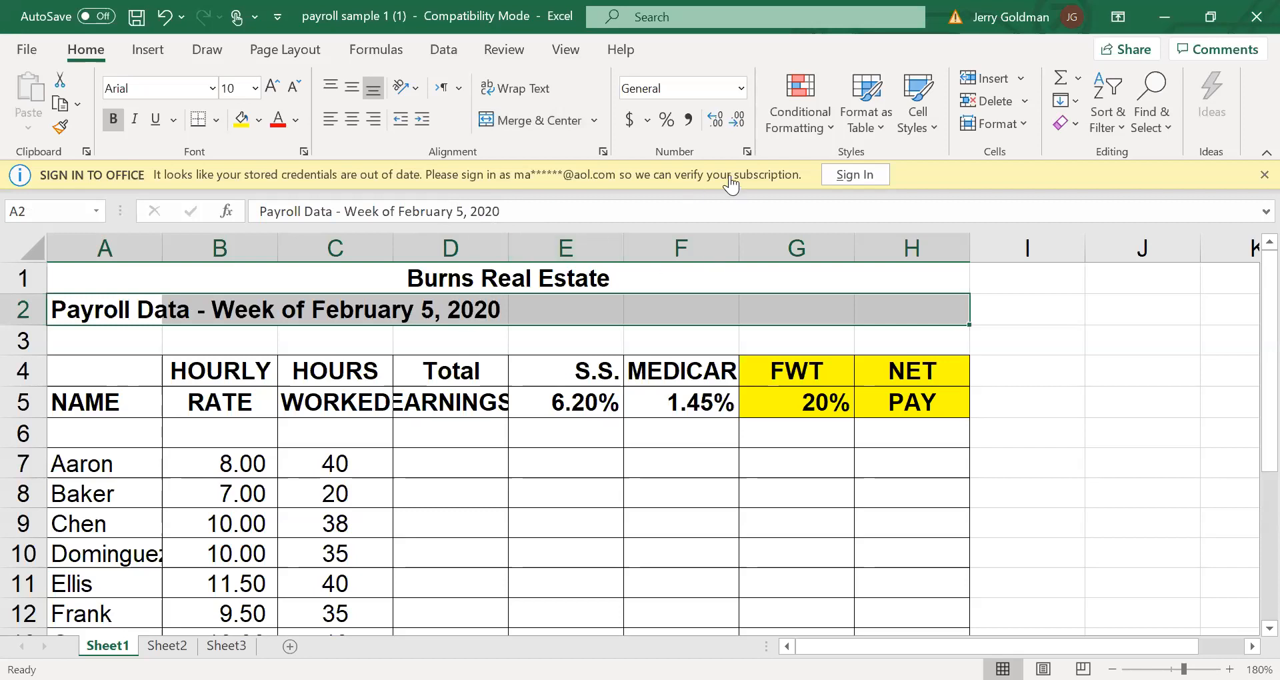
click(552, 126)
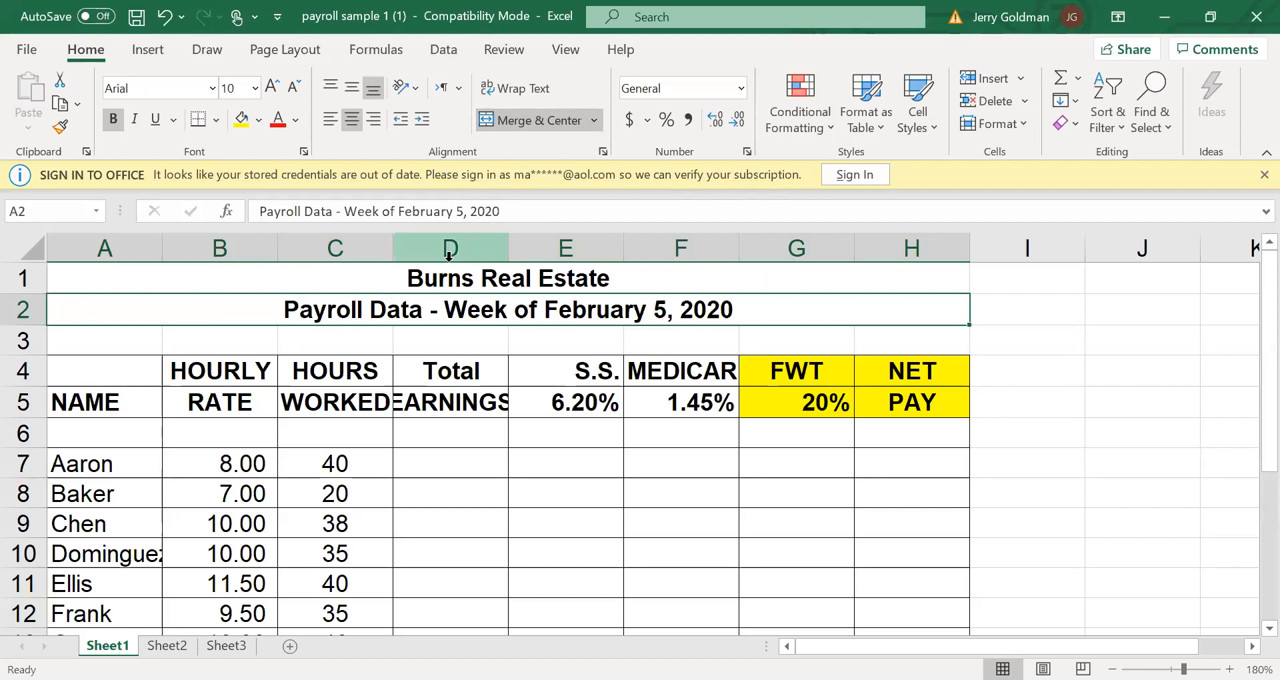
Examine the two centered title rows, the employees' hours worked, and the Social Security and Medicare rate headings
click(450, 282)
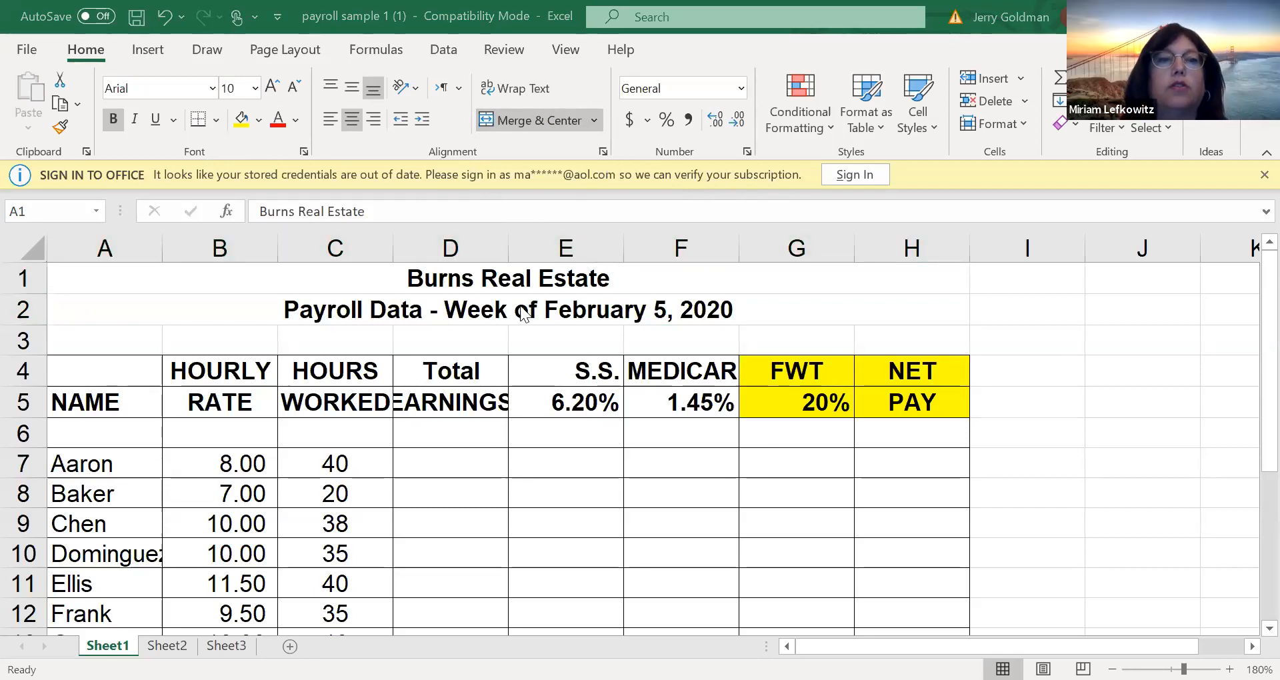
click(281, 273)
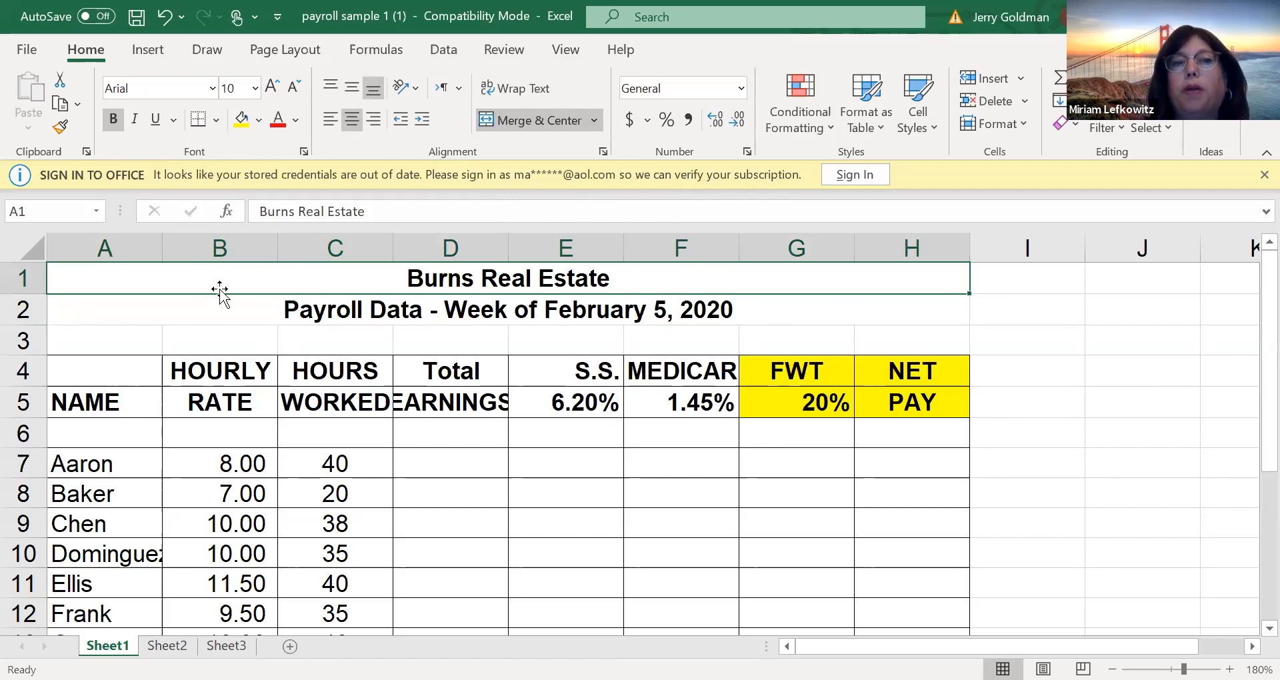
click(266, 312)
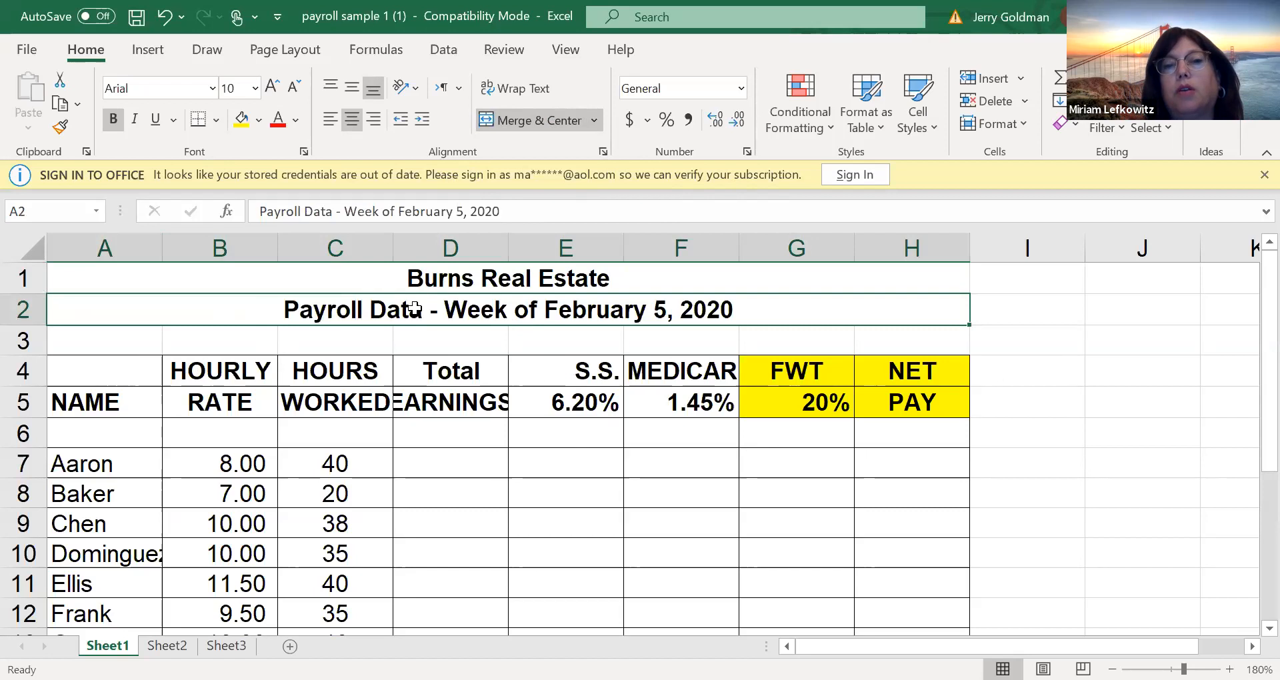
click(331, 462)
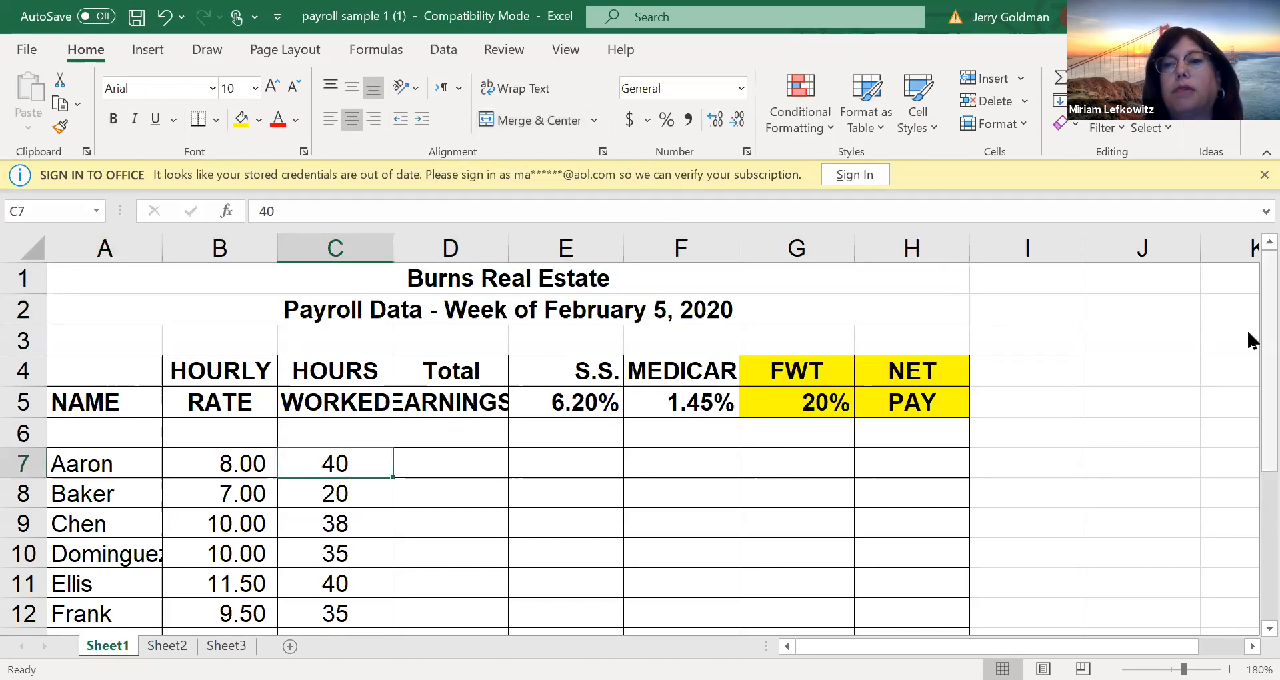
scroll(1248, 402, down, 2)
scroll(1248, 440, up, 1)
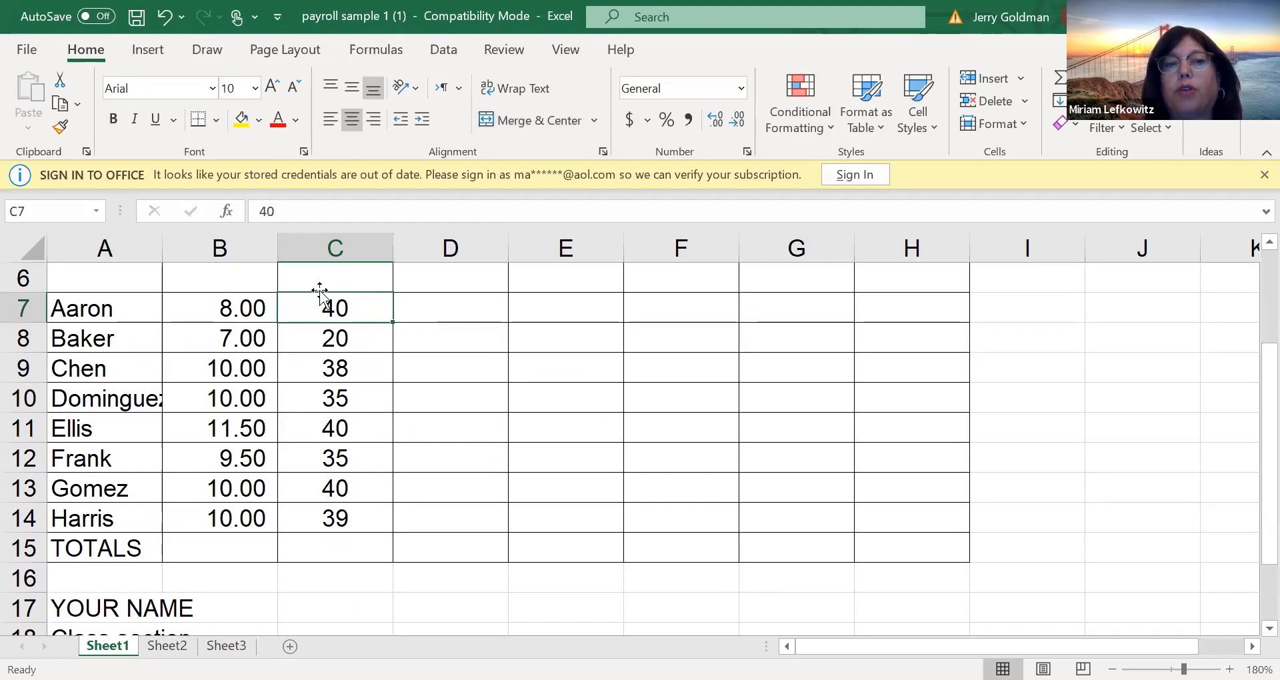
drag(322, 306, 322, 534)
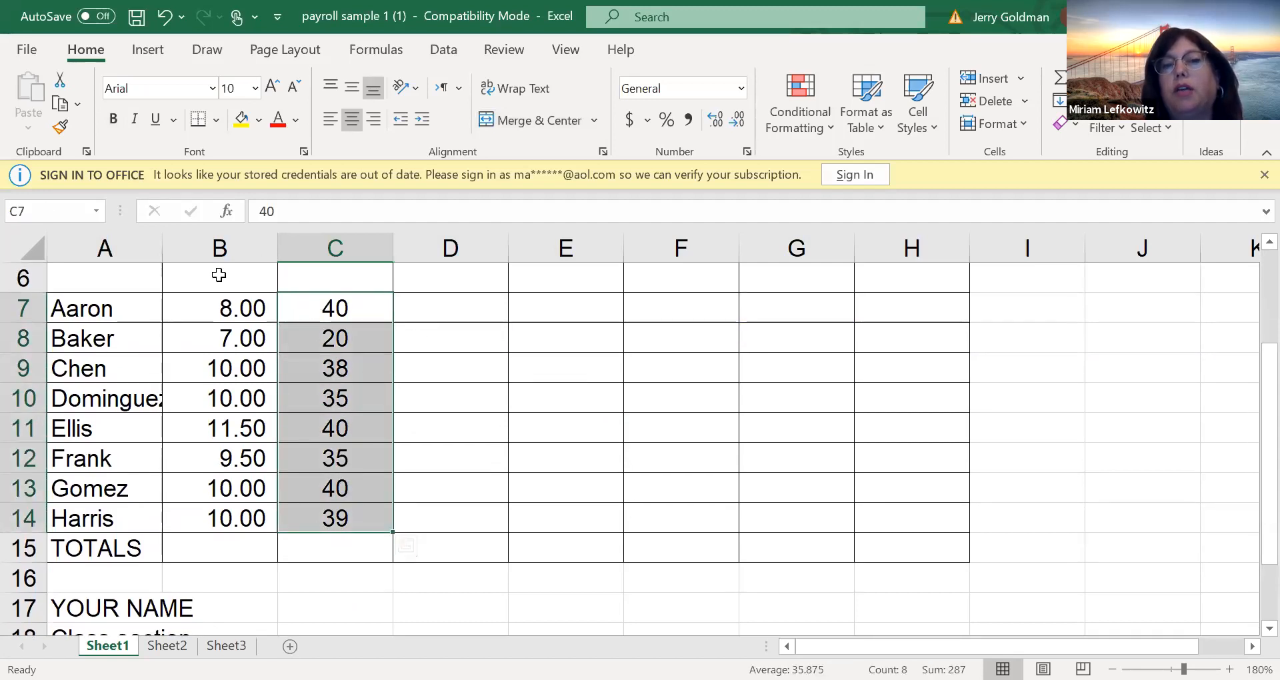
click(373, 312)
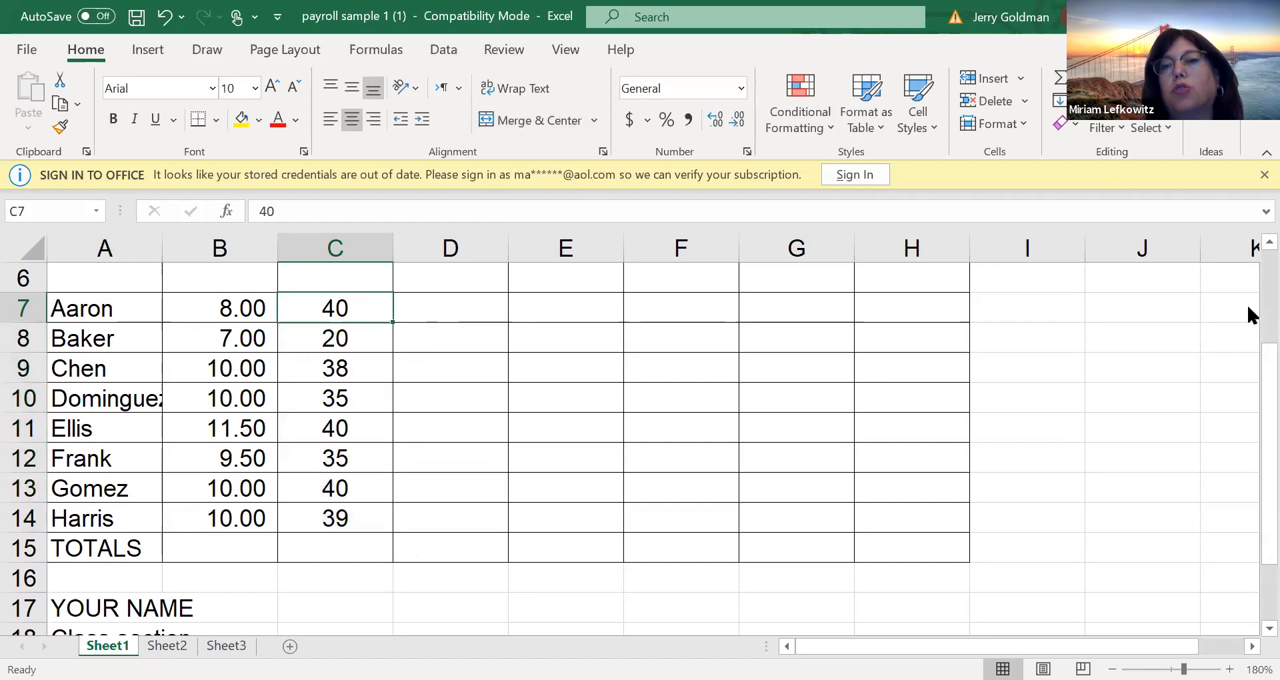
scroll(1250, 320, up, 2)
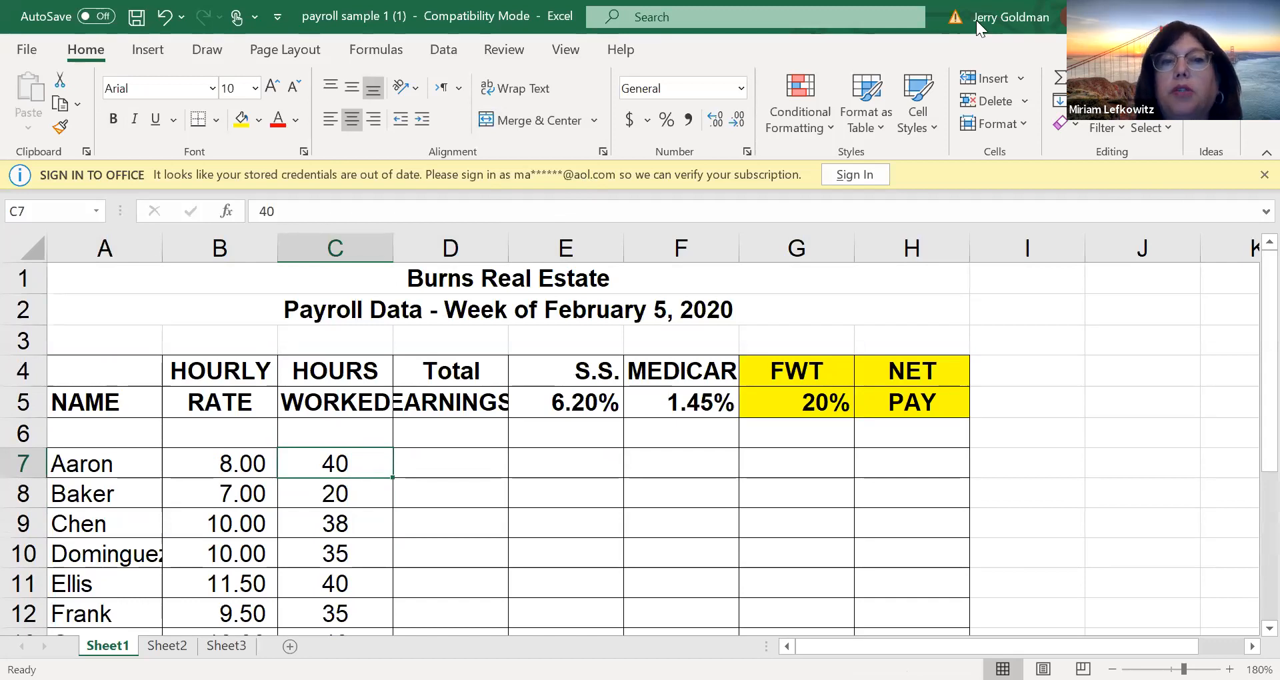
click(607, 378)
click(680, 402)
drag(167, 283, 443, 313)
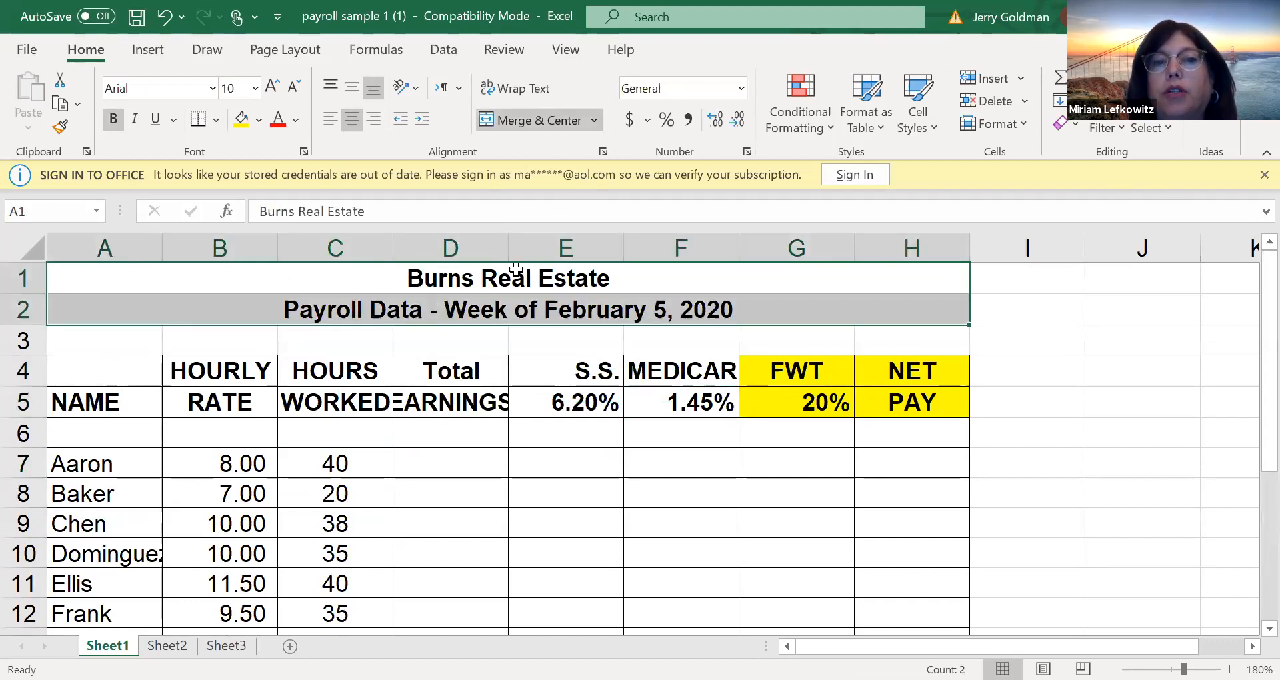
click(666, 403)
click(370, 440)
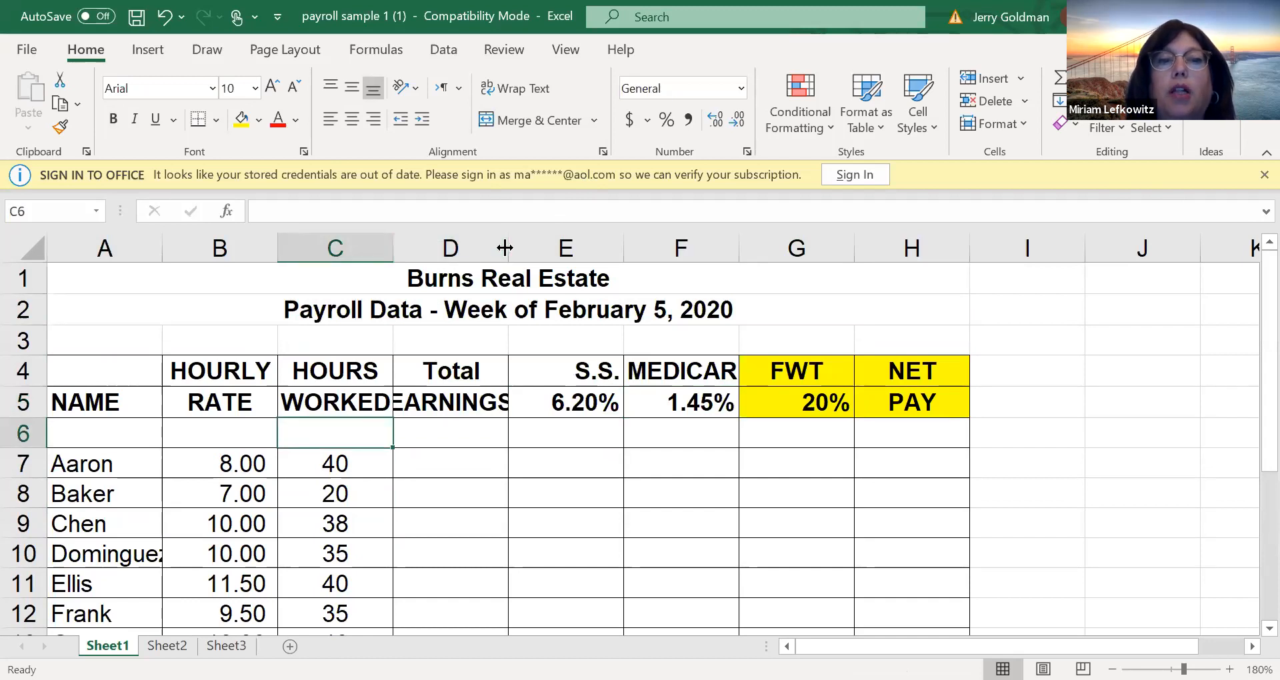
Widen column D so the Total EARNINGS heading fits in full
drag(504, 247, 534, 247)
Enter the formula =B7*C7 in D7 to multiply the first employee's hourly rate by the hours worked
click(476, 460)
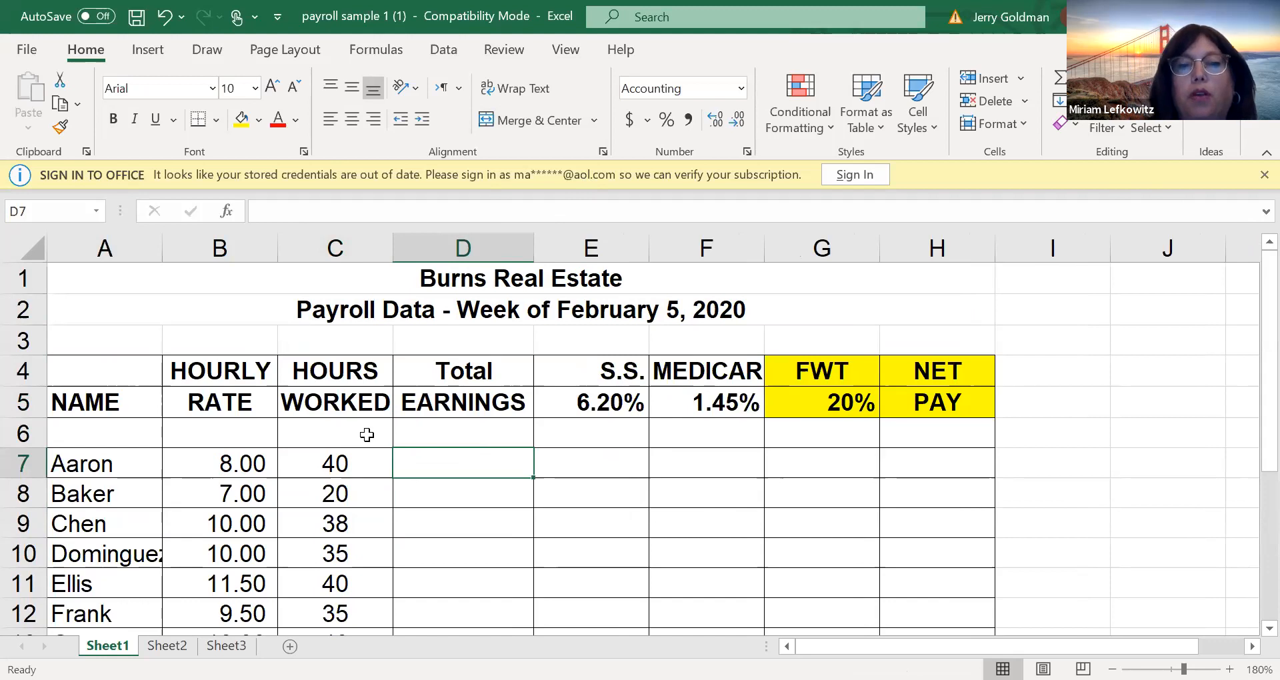
text(=)
key(Left)
key(Left)
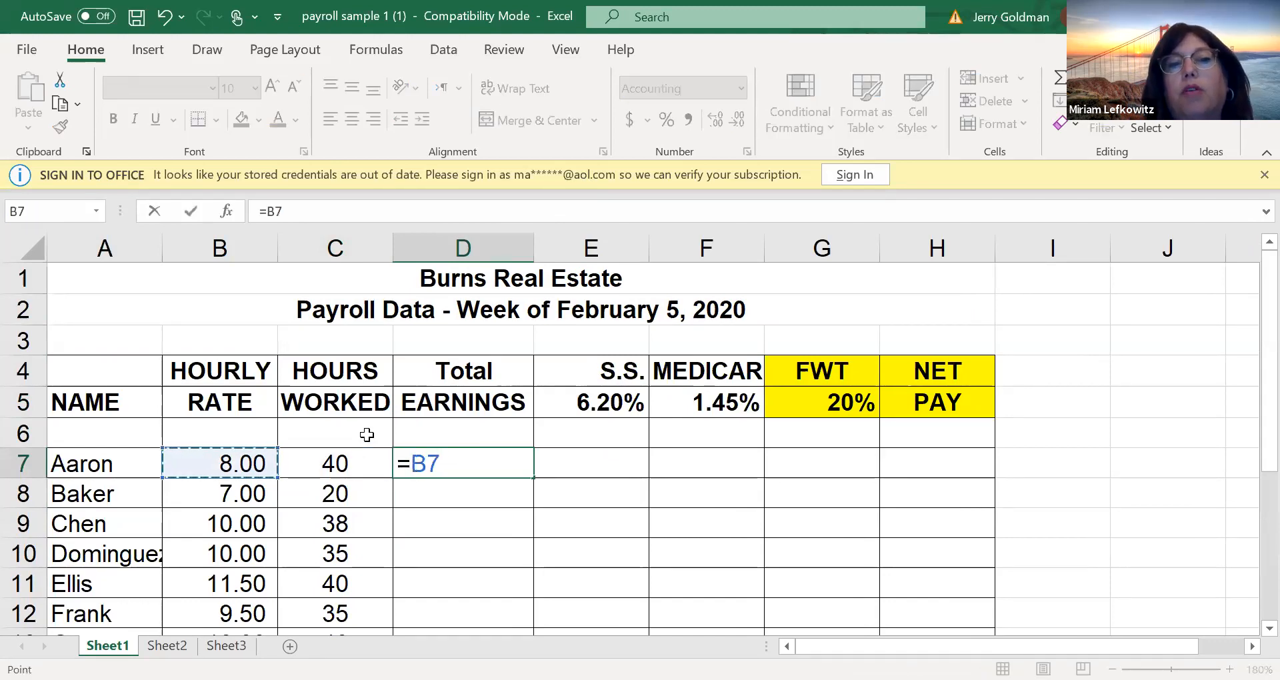
text(*)
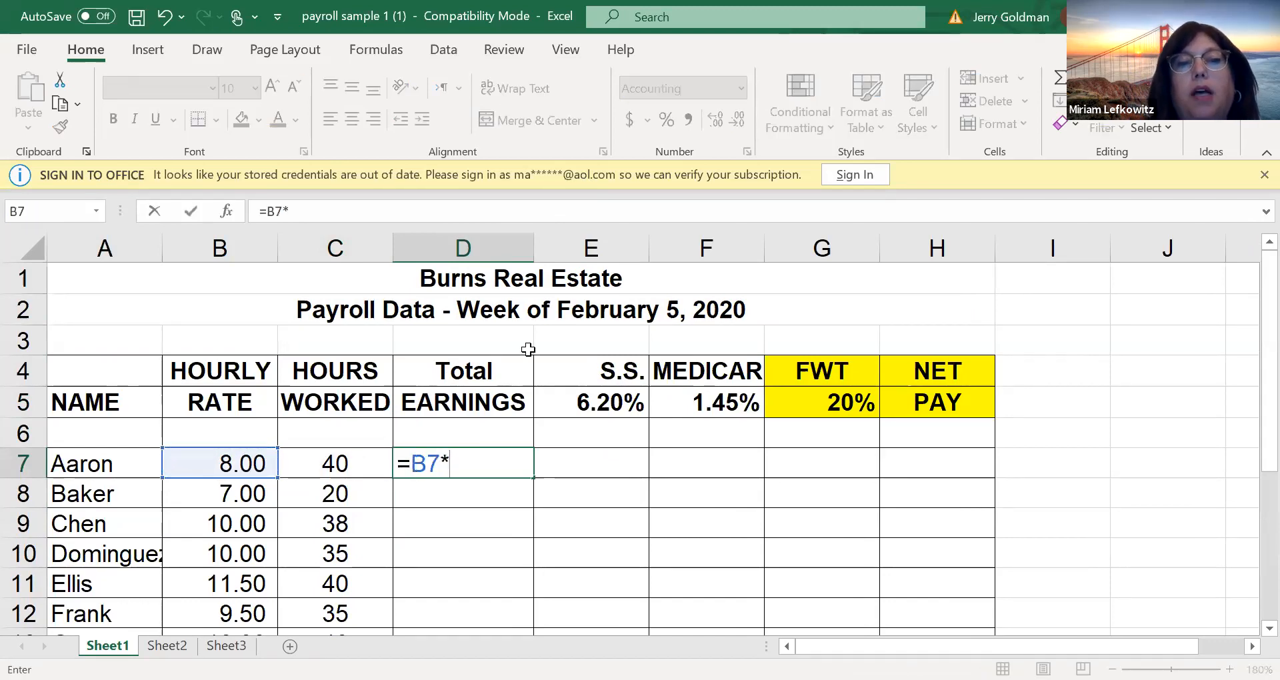
click(319, 474)
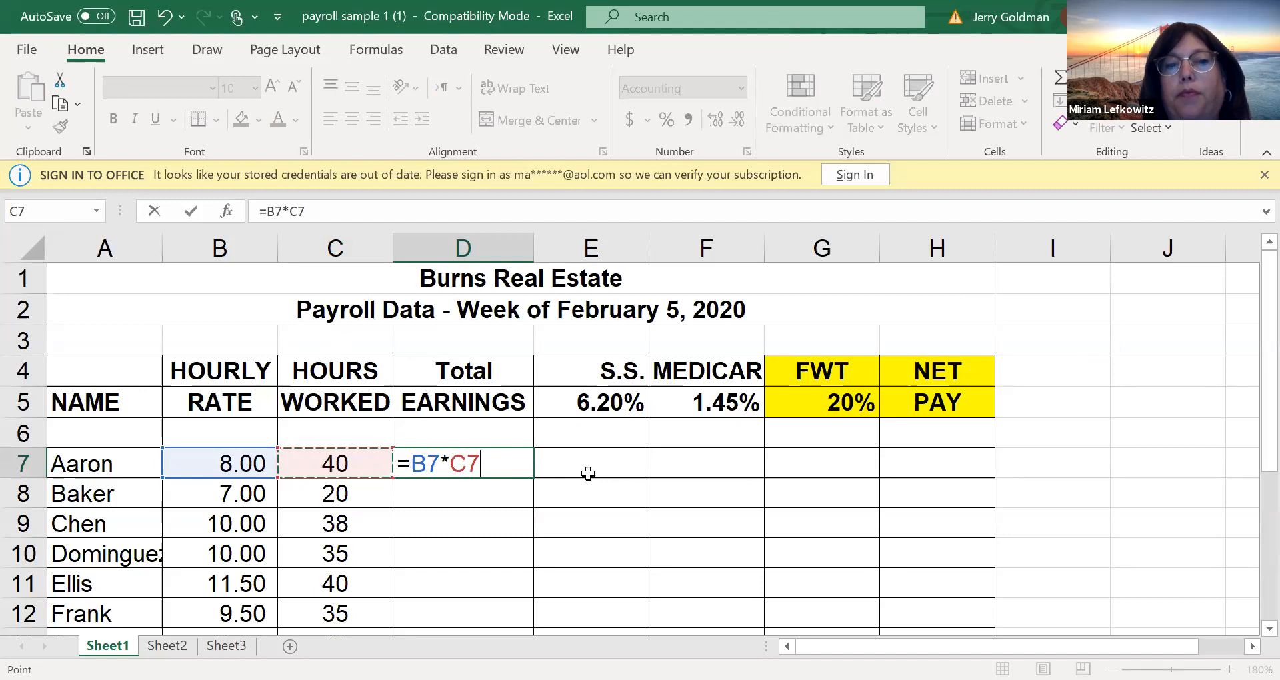
key(Return)
key(Down)
key(Down)
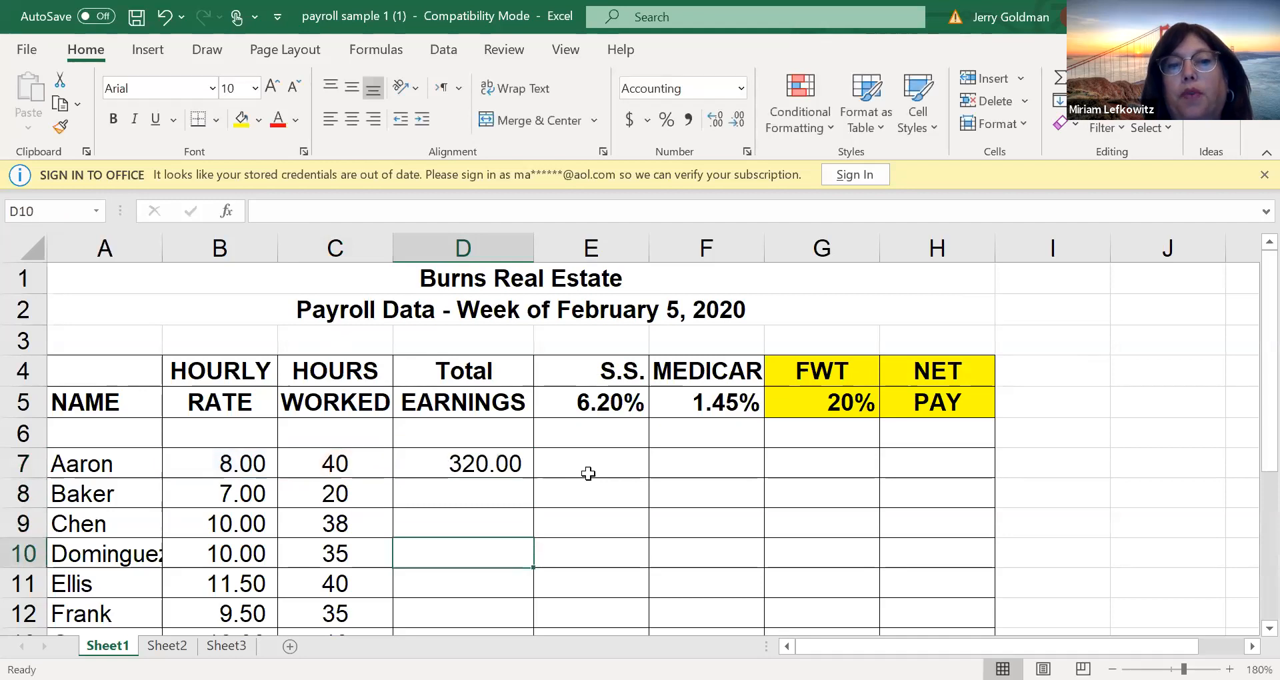
Replace the total earnings formula in D7 with the typed numbers =8*40
click(231, 475)
click(335, 465)
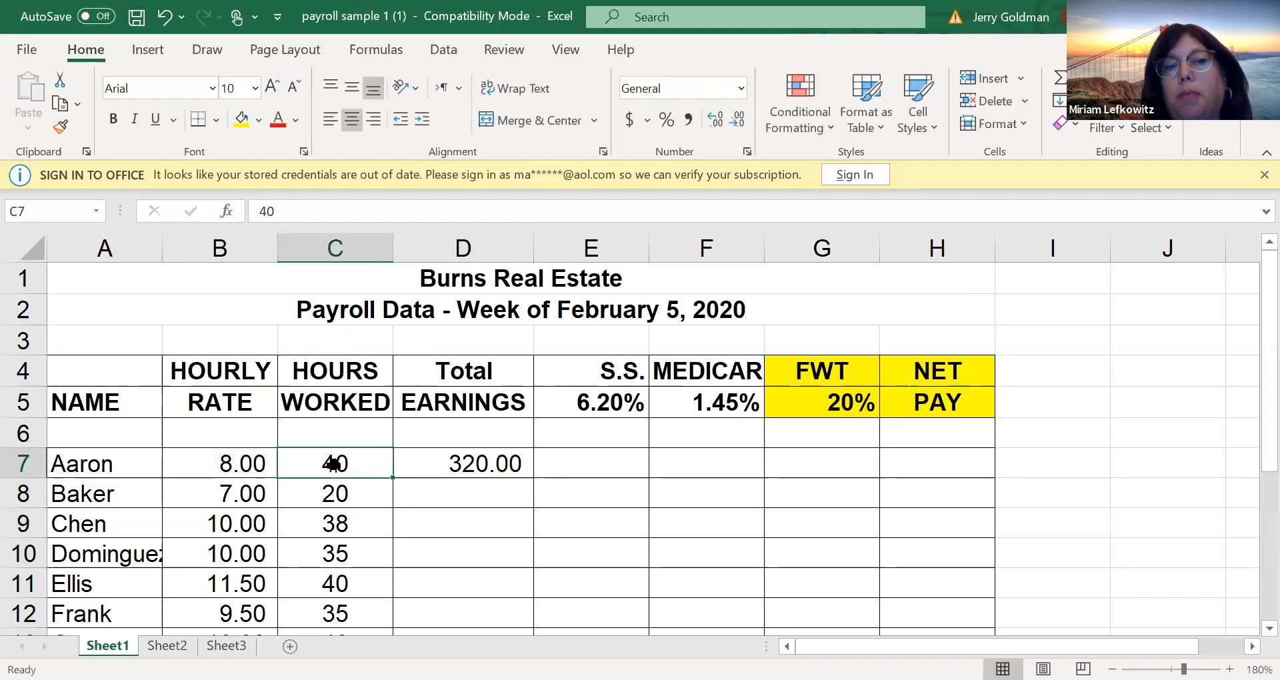
click(440, 465)
text(=)
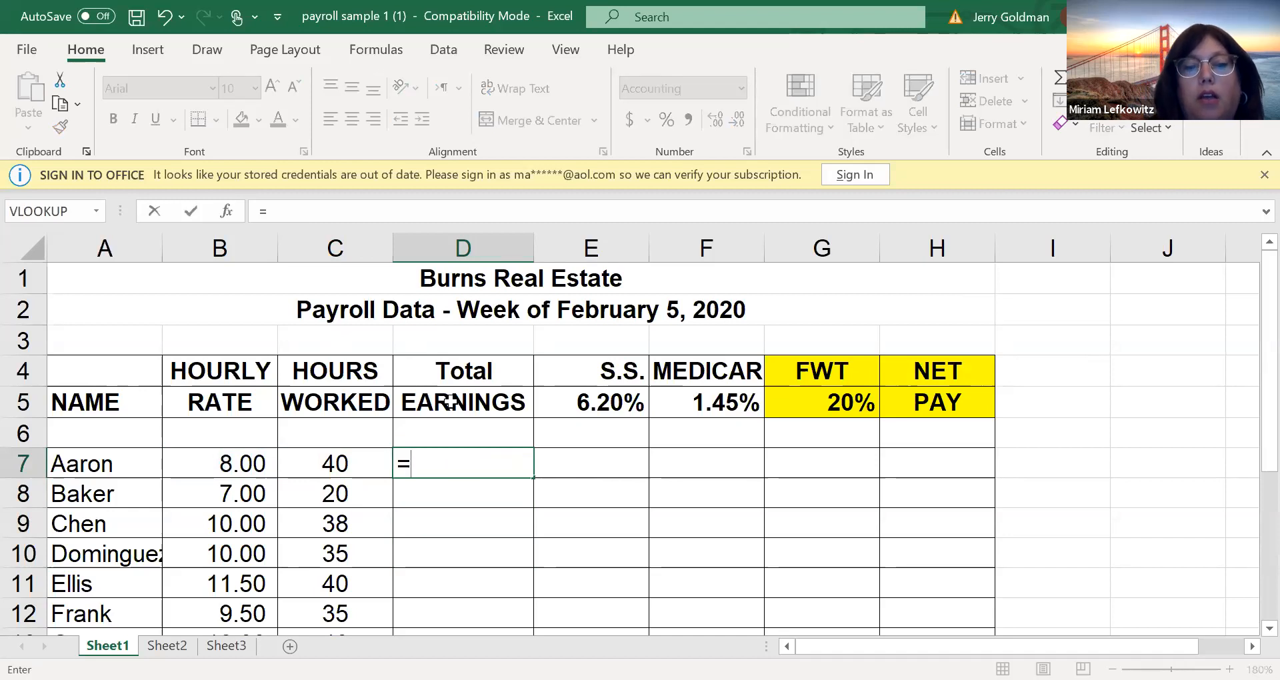
text(8*40)
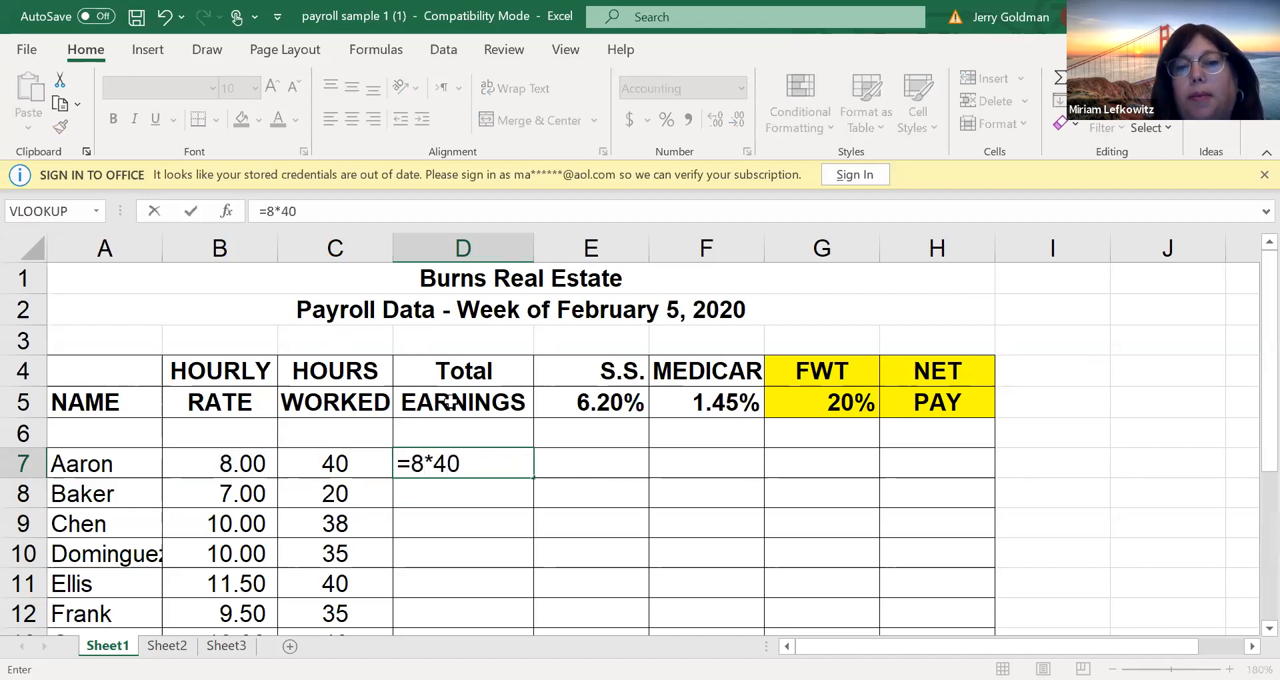
key(Return)
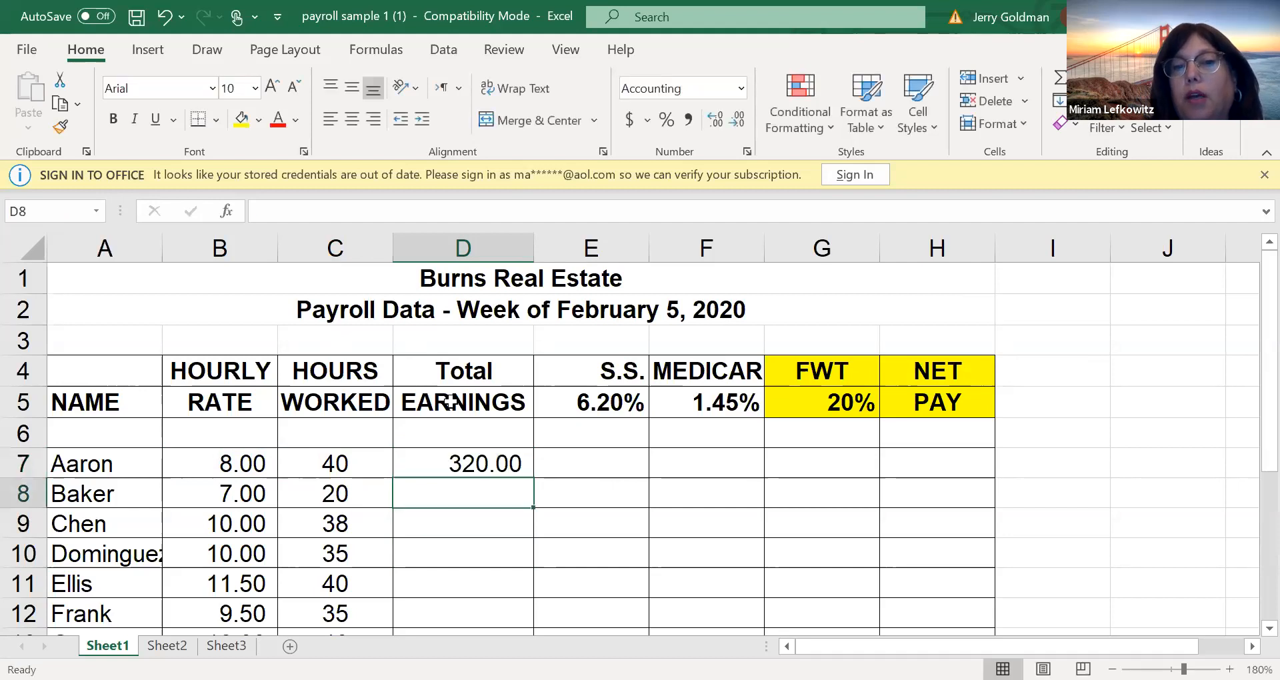
Restore the cell-reference formula =B7*C7 in D7 in place of the hard-coded multiplication
click(468, 467)
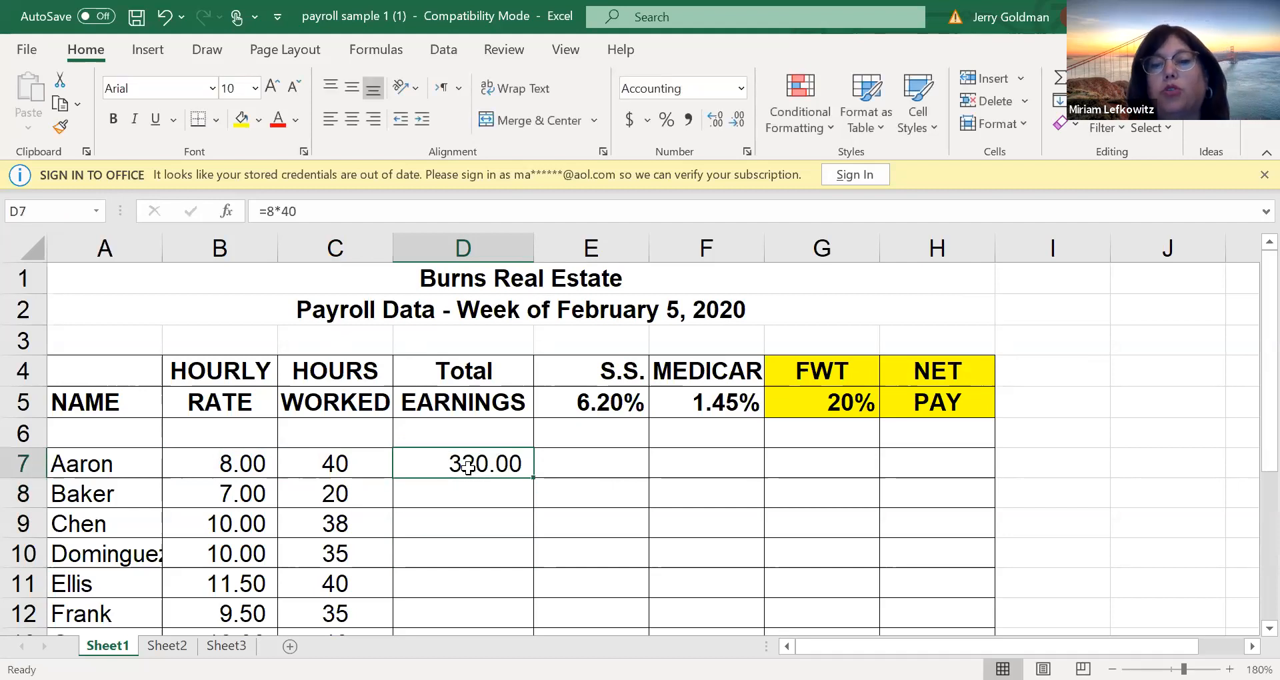
text(=)
key(Left)
key(Left)
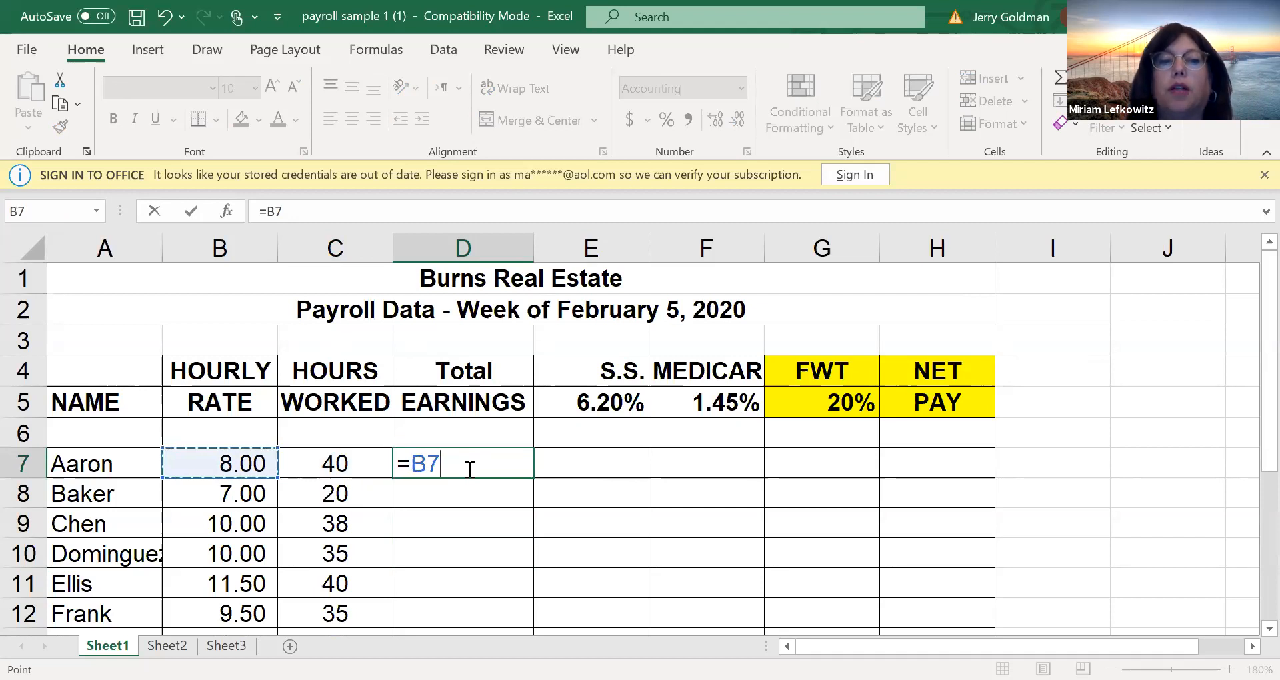
text(*)
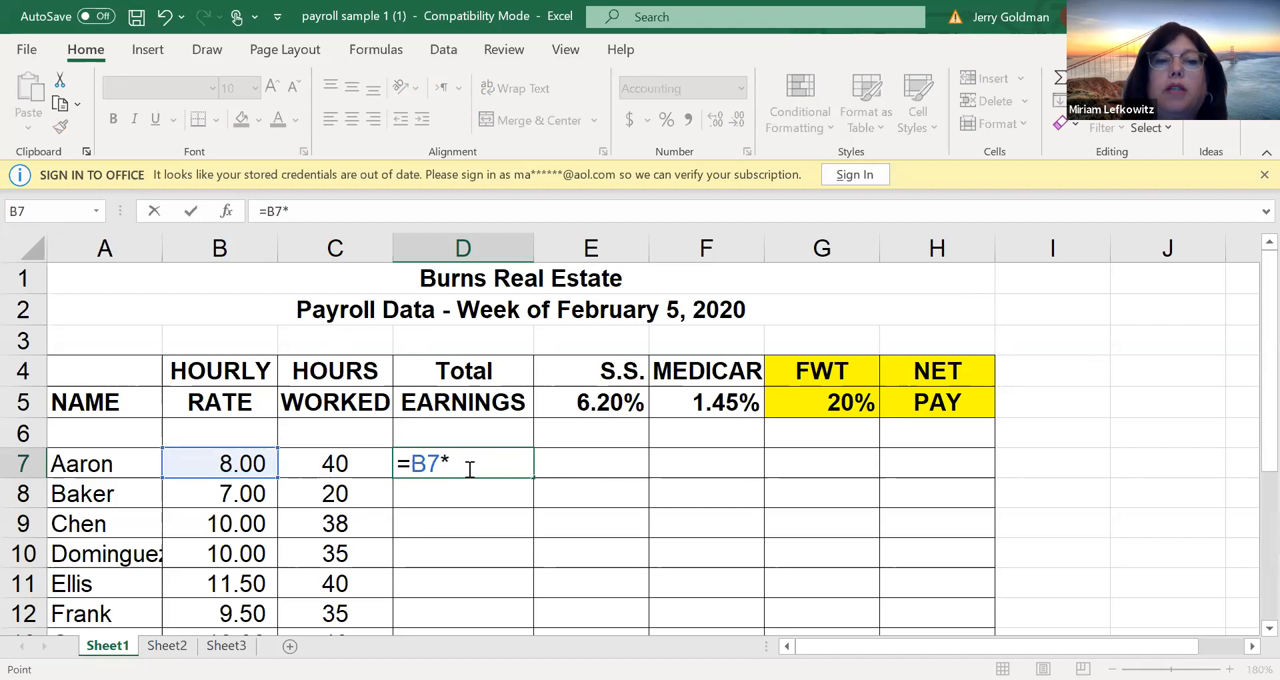
key(Left)
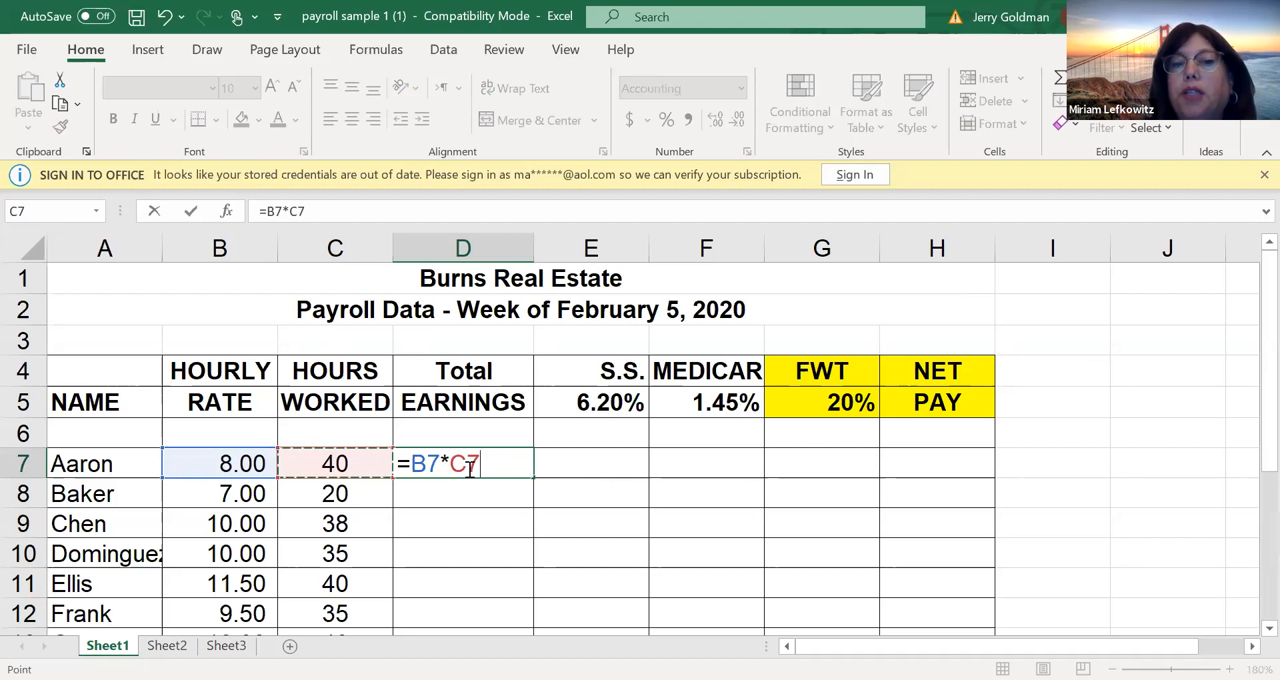
click(470, 466)
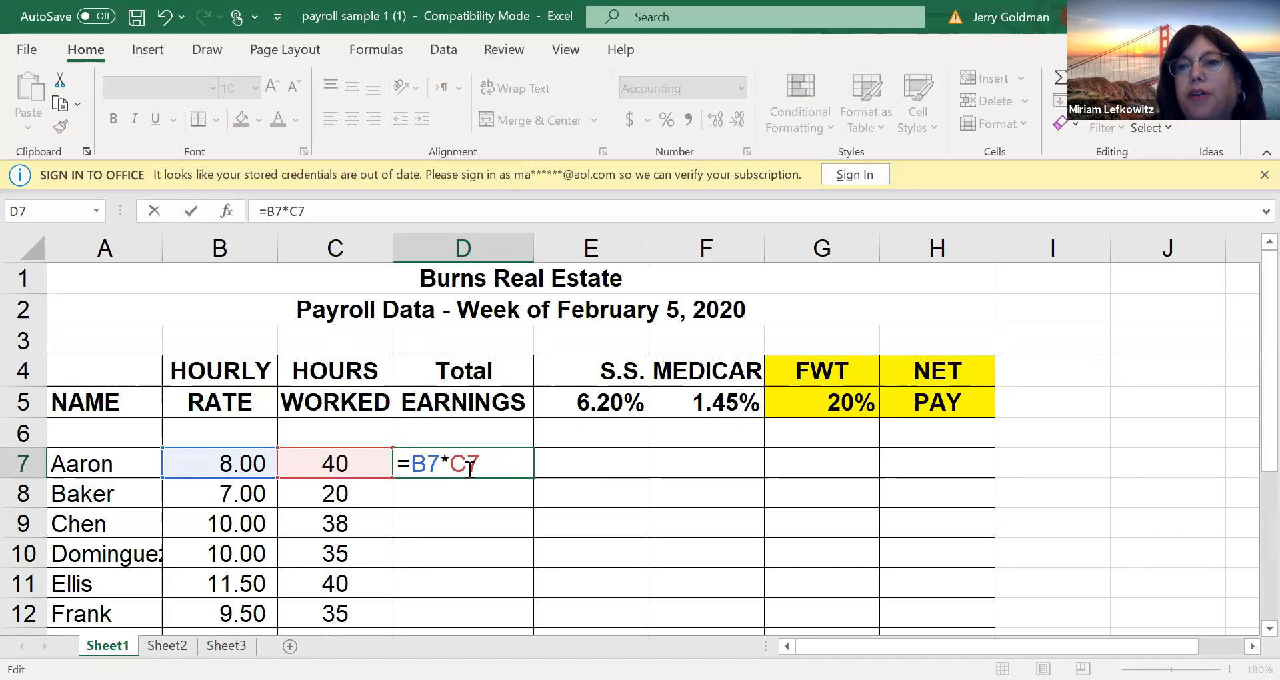
key(Return)
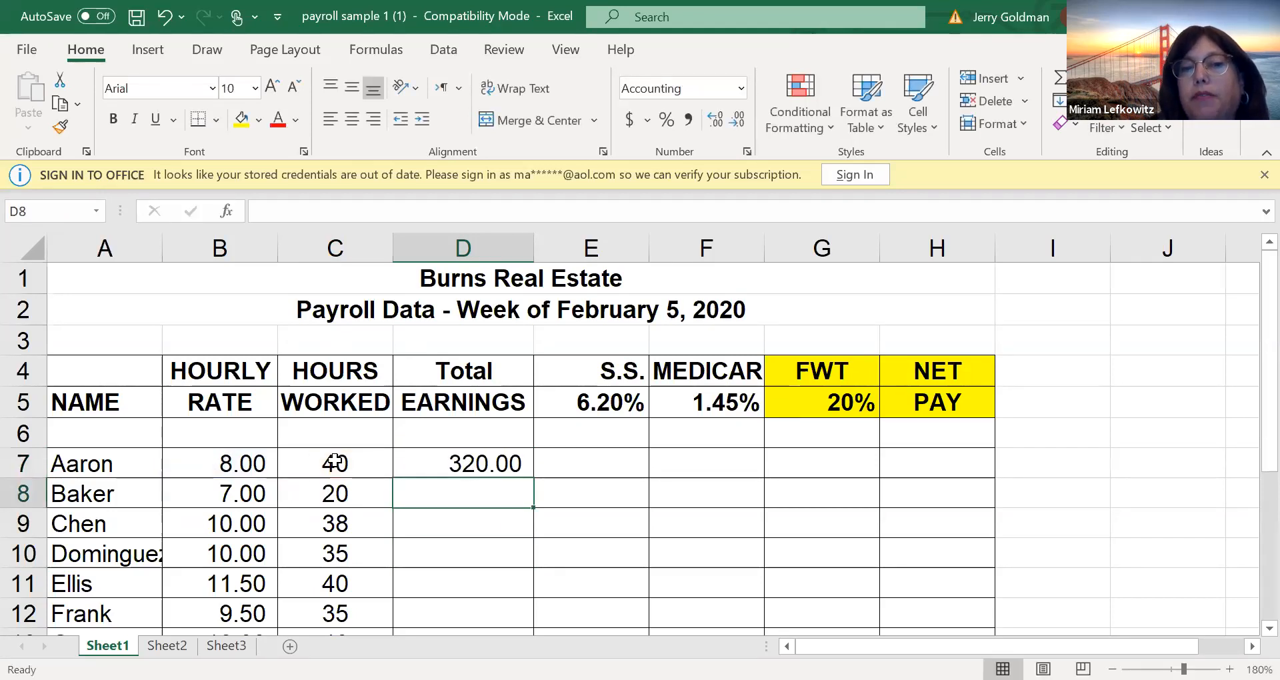
Copy the total earnings formula from D7 down to D8 and check the cell references in the copy
click(420, 463)
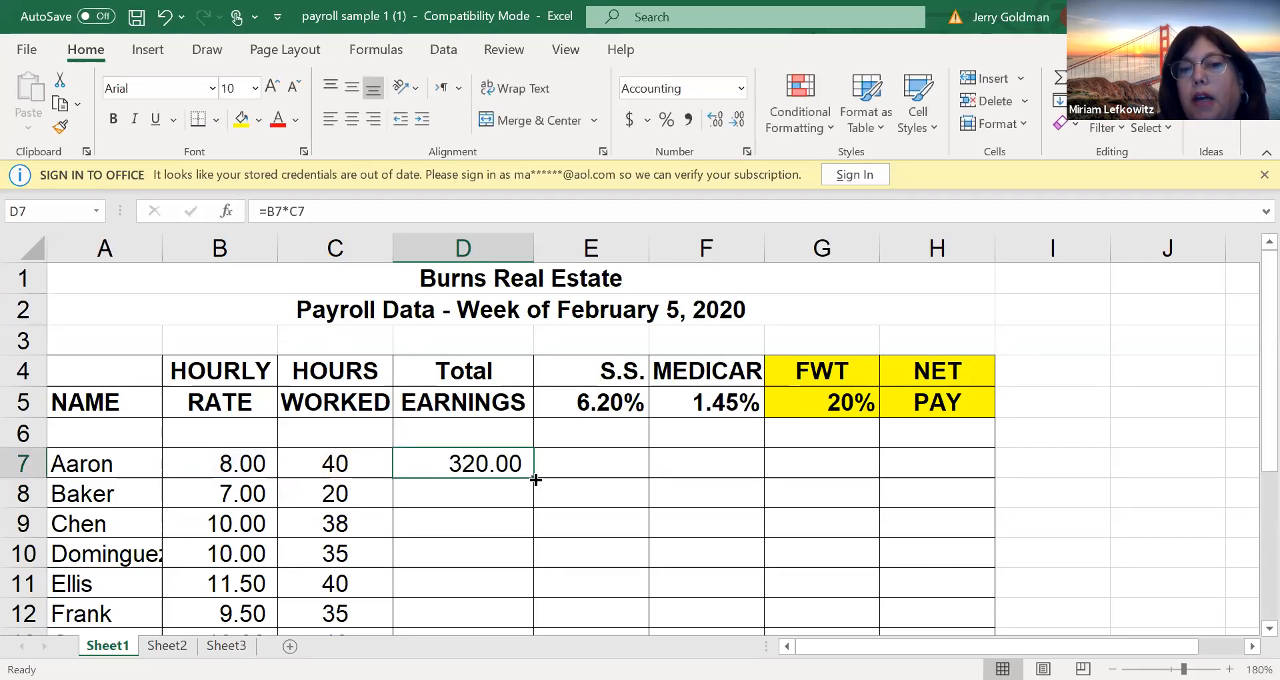
drag(537, 479, 541, 517)
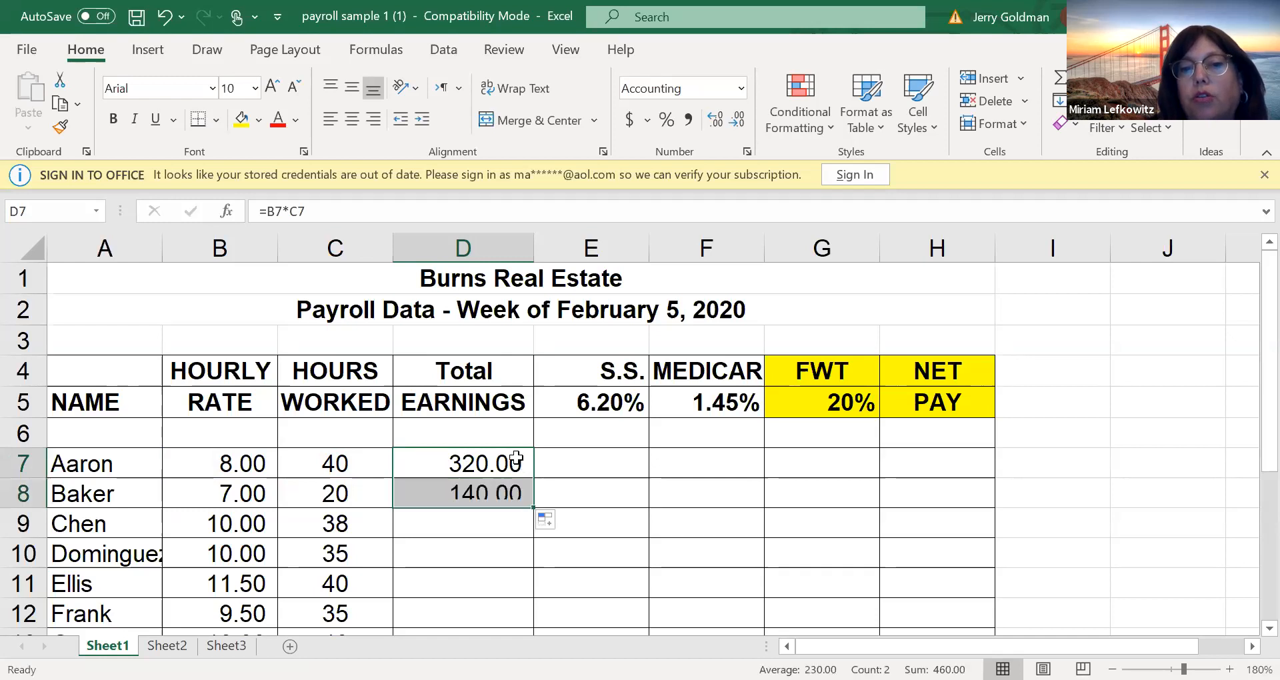
click(488, 494)
double_click(488, 493)
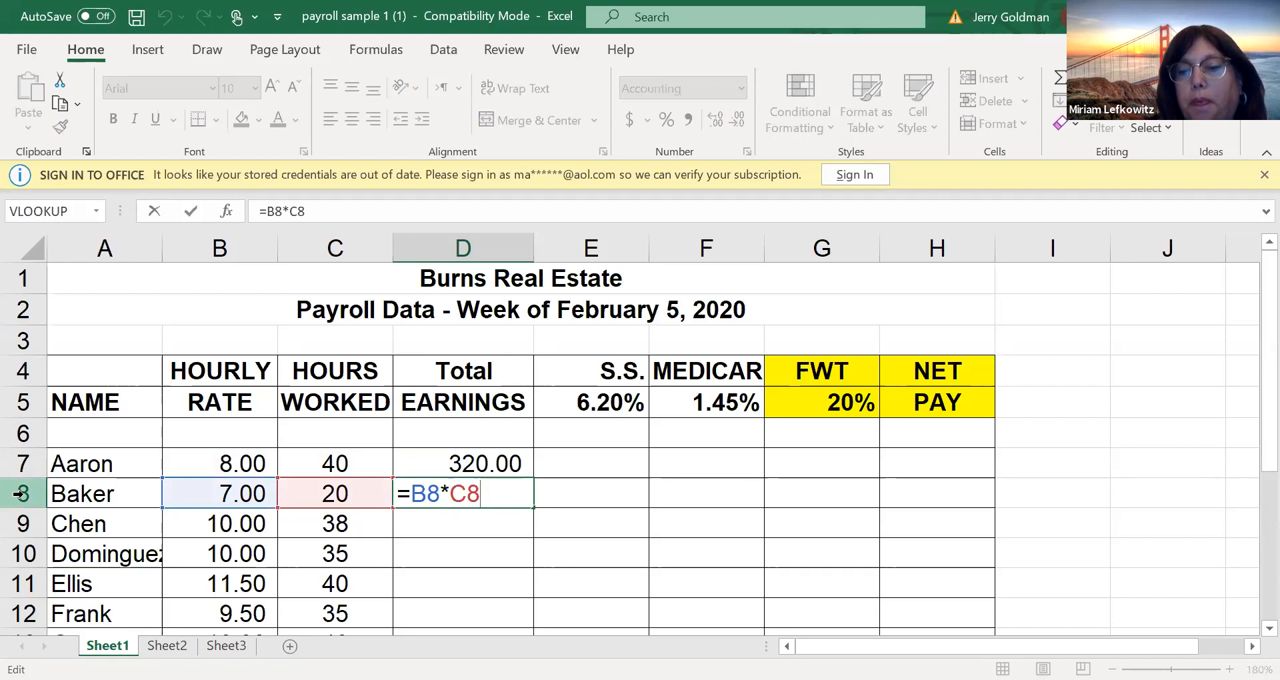
key(Return)
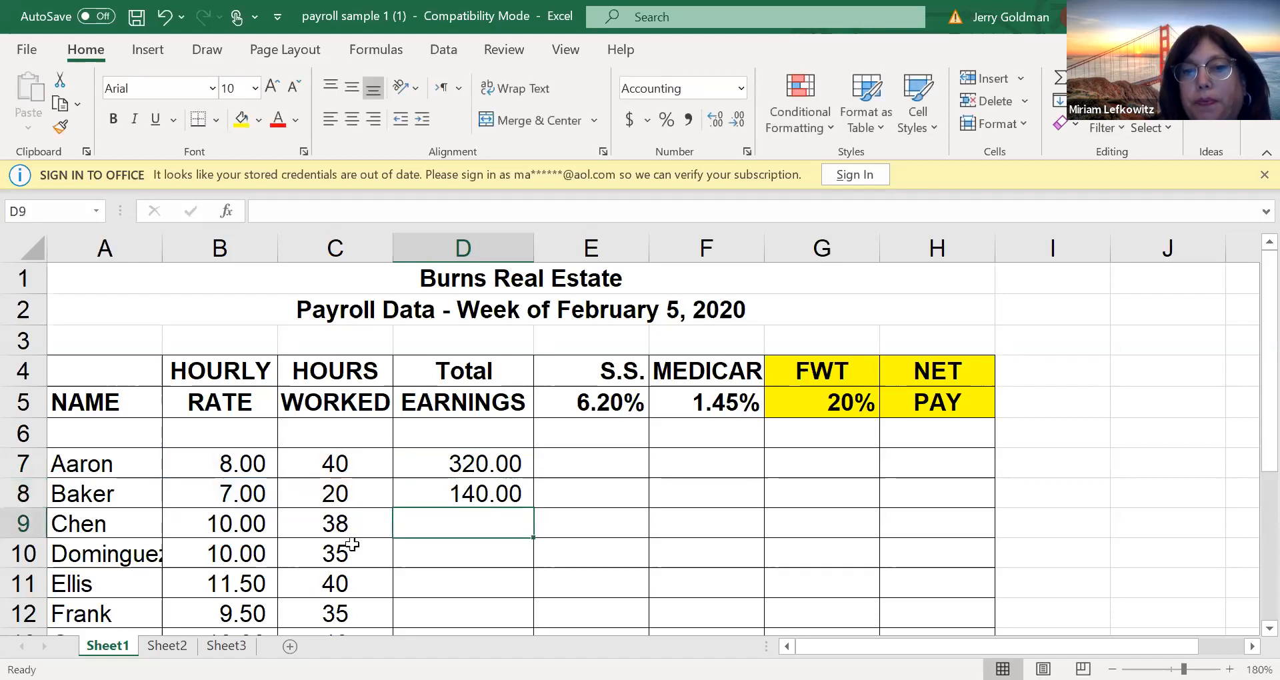
Enter the note "Fica =7.65% +7.65%" in E3, above the S.S. and MEDICARE headings
click(592, 472)
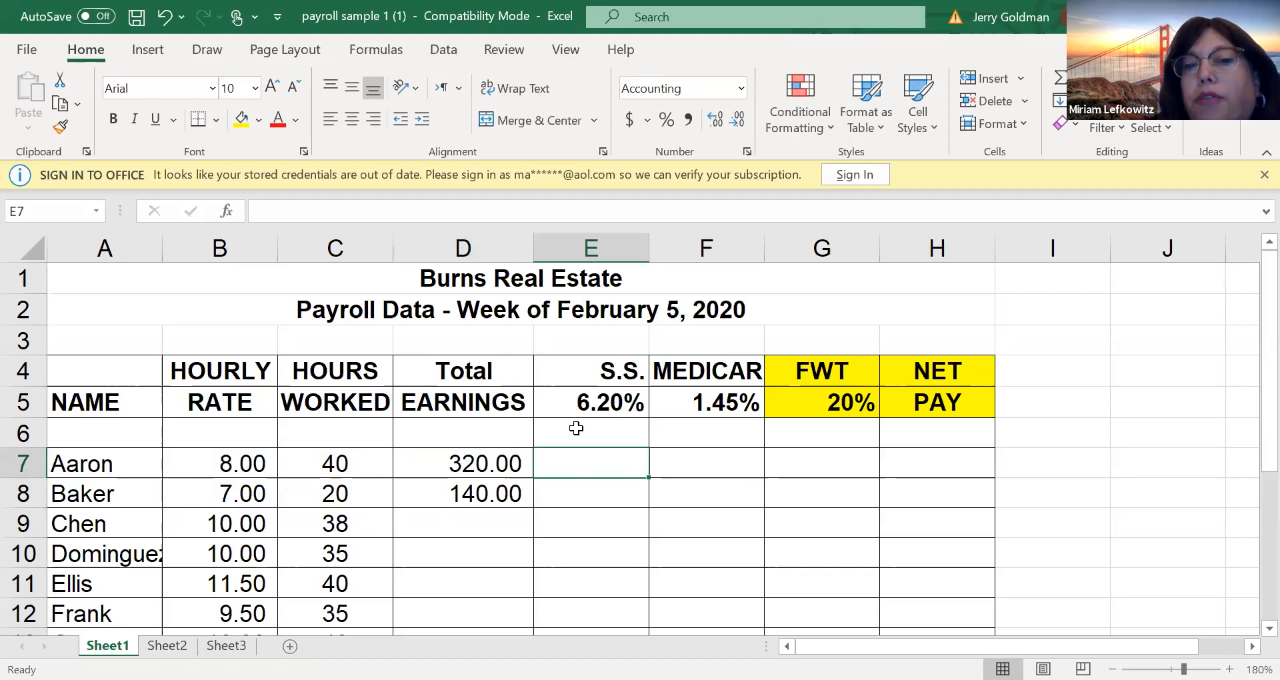
key(Up)
key(Up)
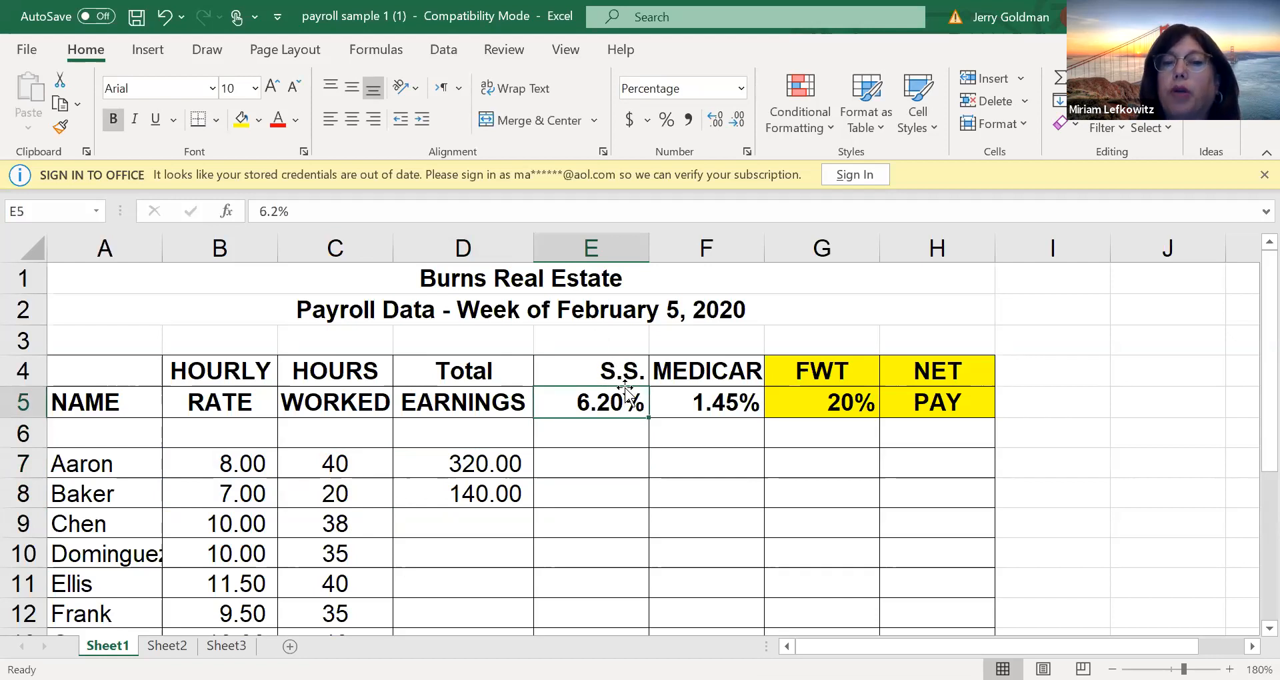
click(718, 374)
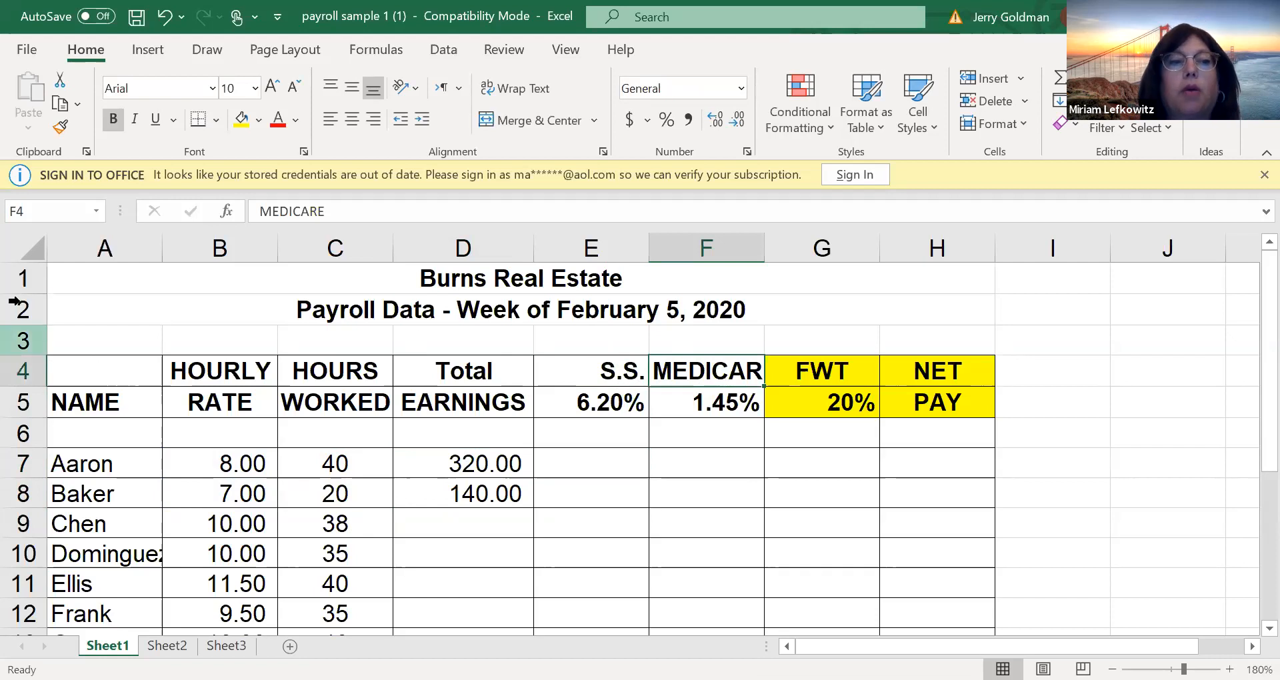
drag(566, 333, 667, 350)
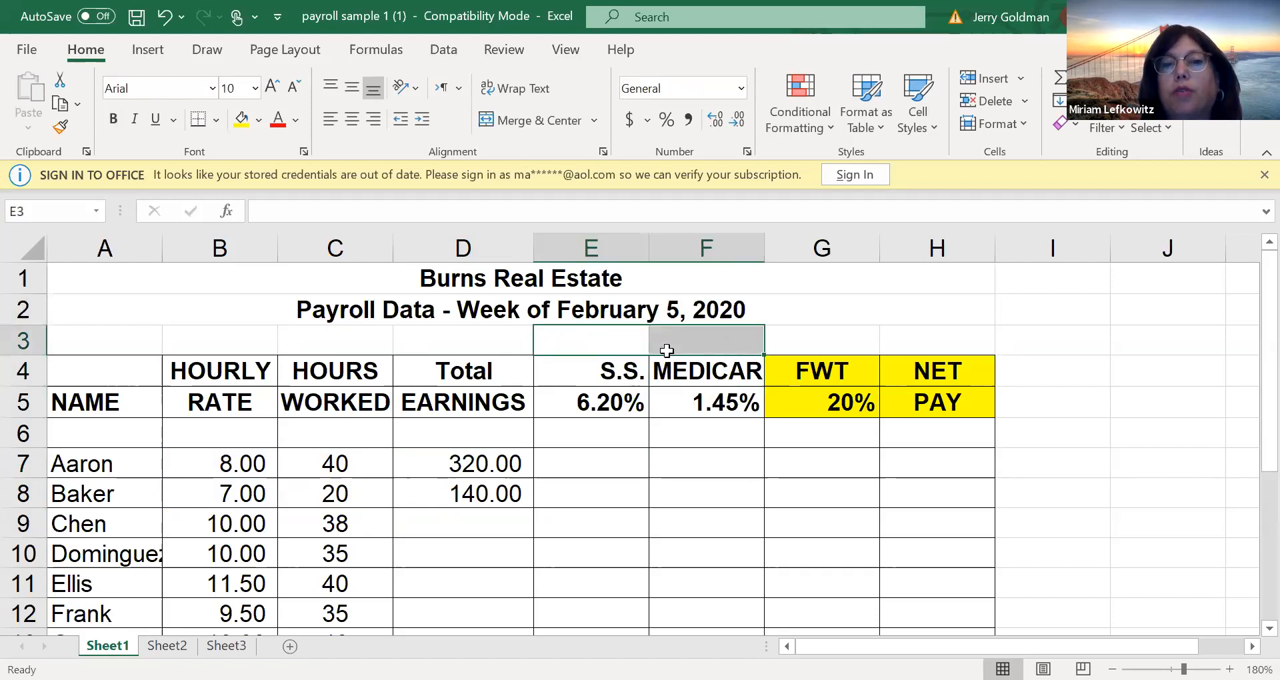
text(F)
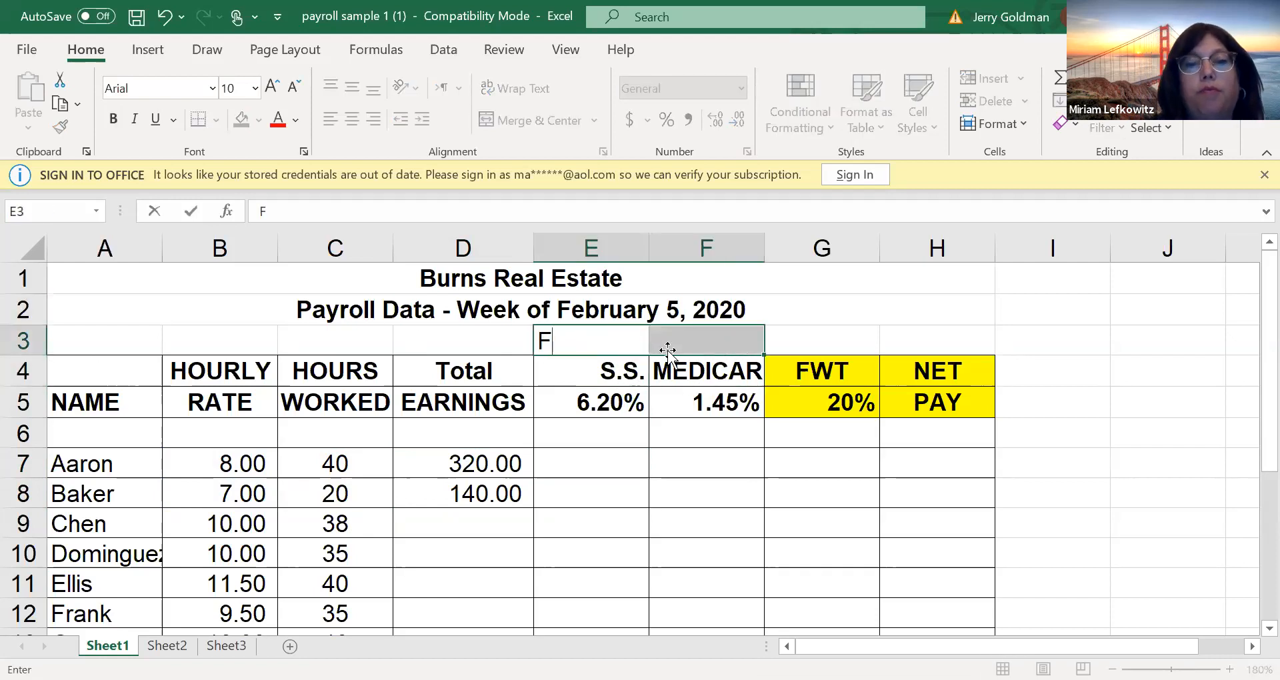
text(ica =7/.)
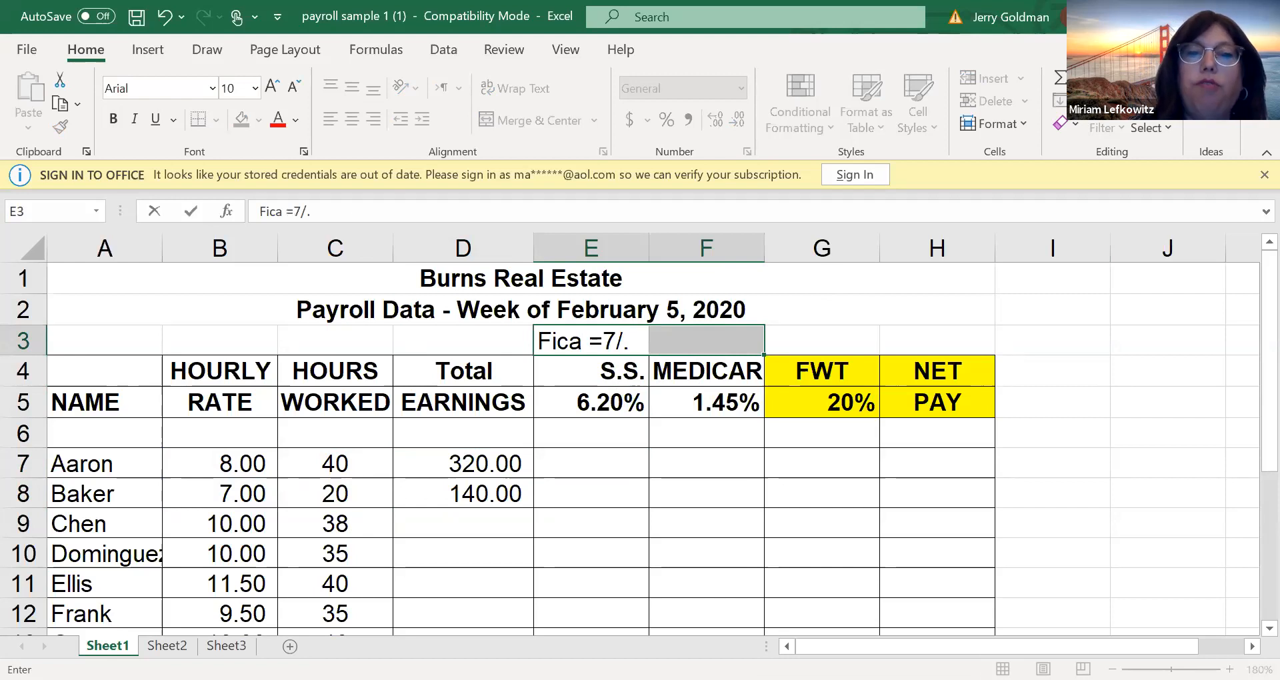
key(BackSpace)
key(BackSpace)
text(.7)
key(BackSpace)
text(65)
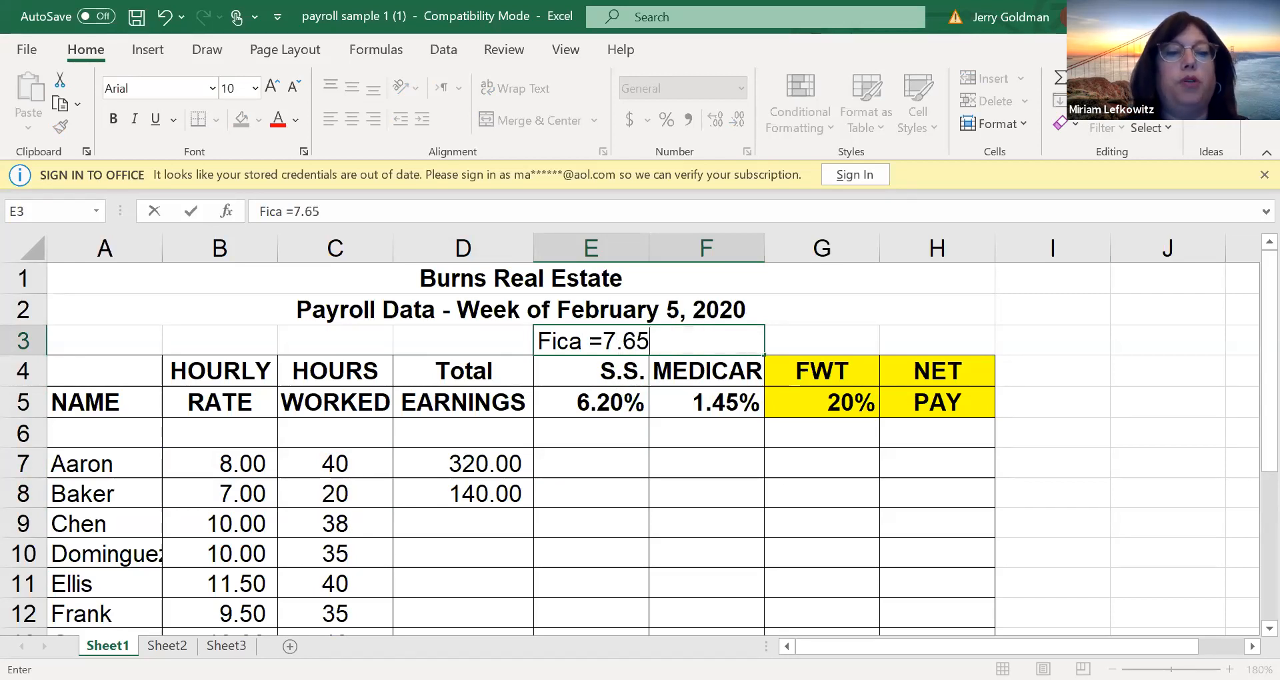
text(%)
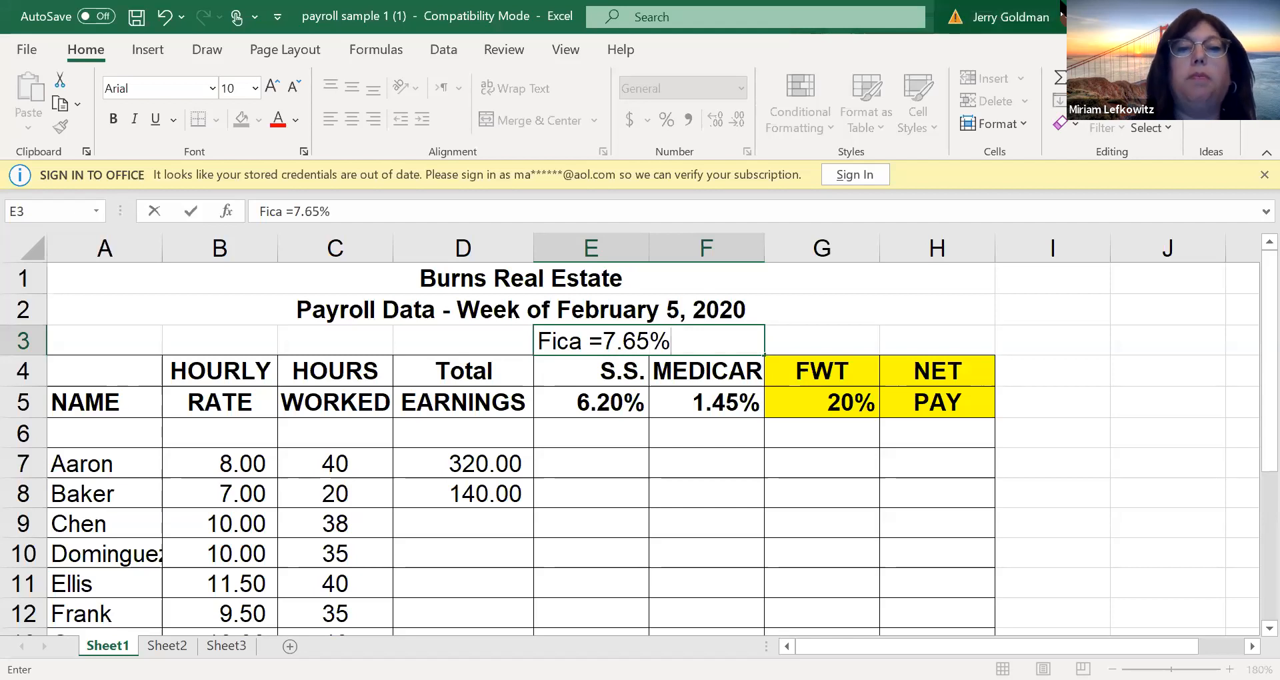
text( +7.6)
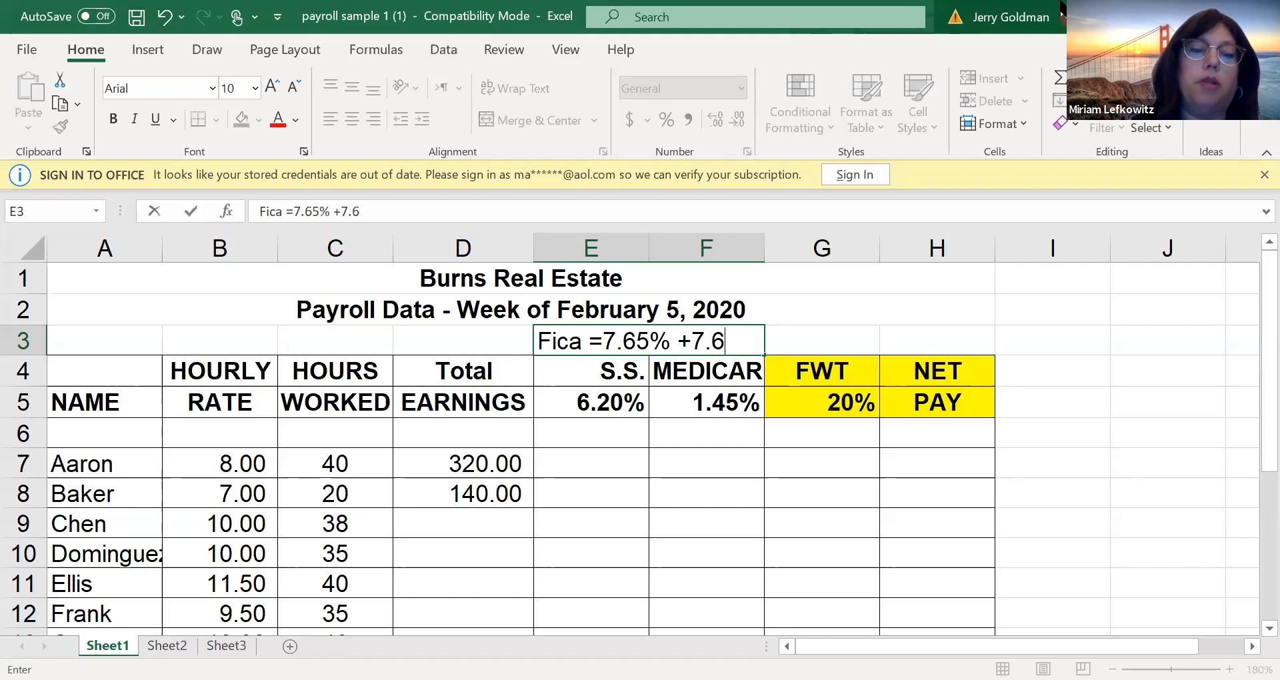
text(5%)
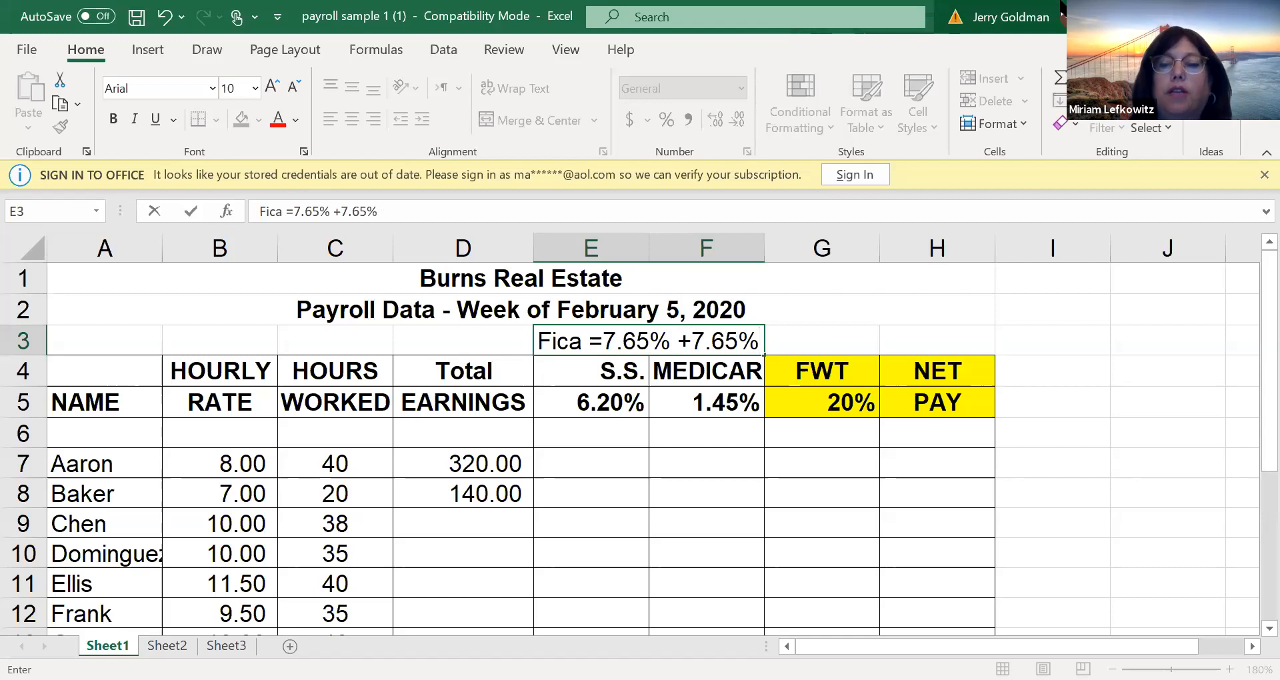
key(Return)
key(Down)
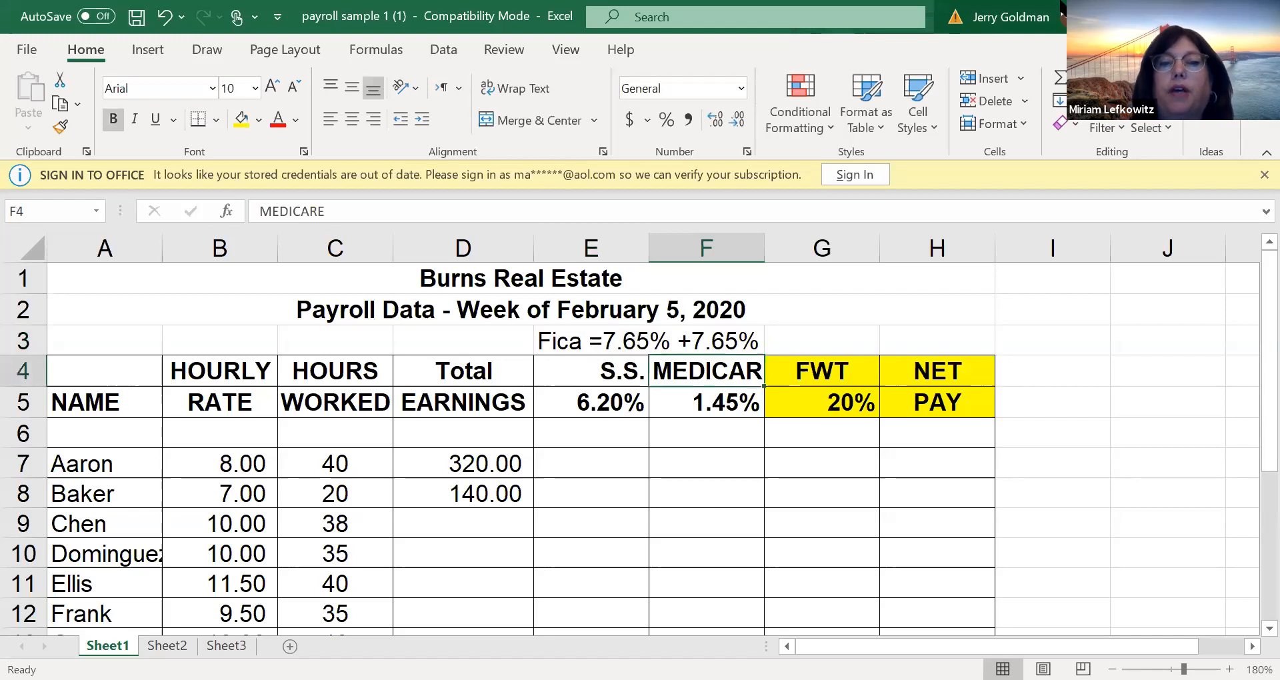
AutoFit column F to the full width of the MEDICARE heading
key(Down)
key(Left)
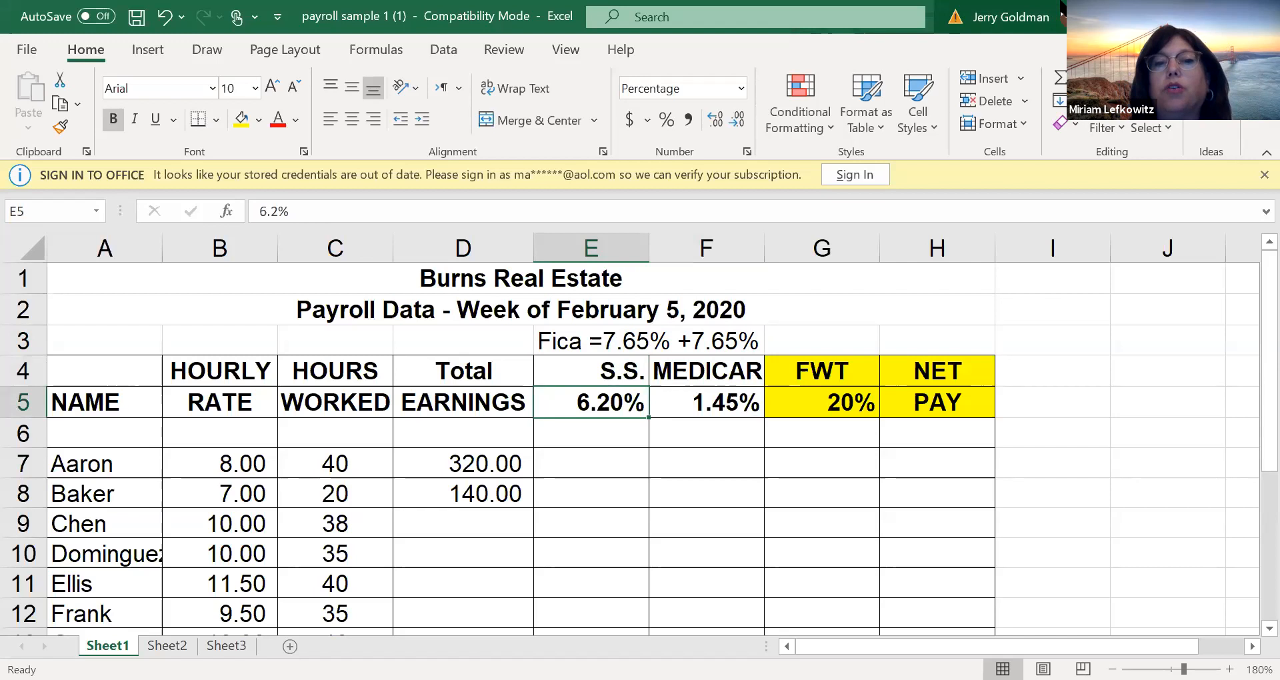
double_click(761, 248)
Enter the alternative tax labels beside the table: OASDI in I4 and HI in I5
click(568, 337)
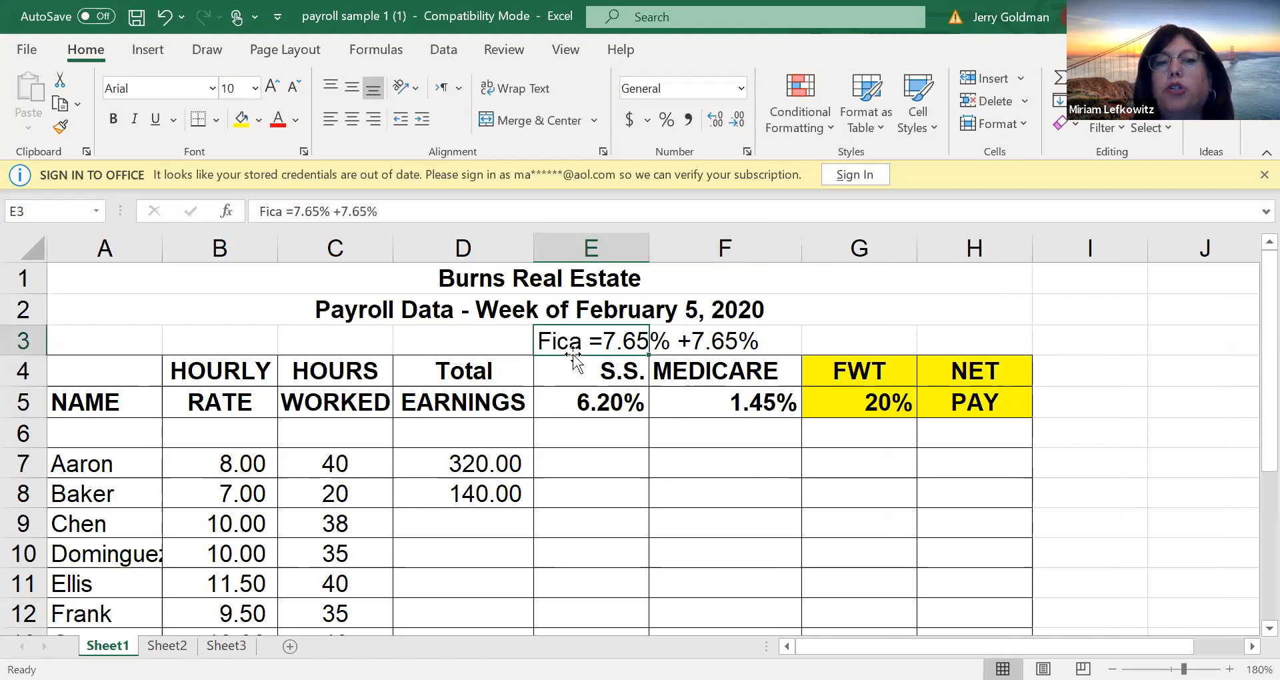
click(577, 363)
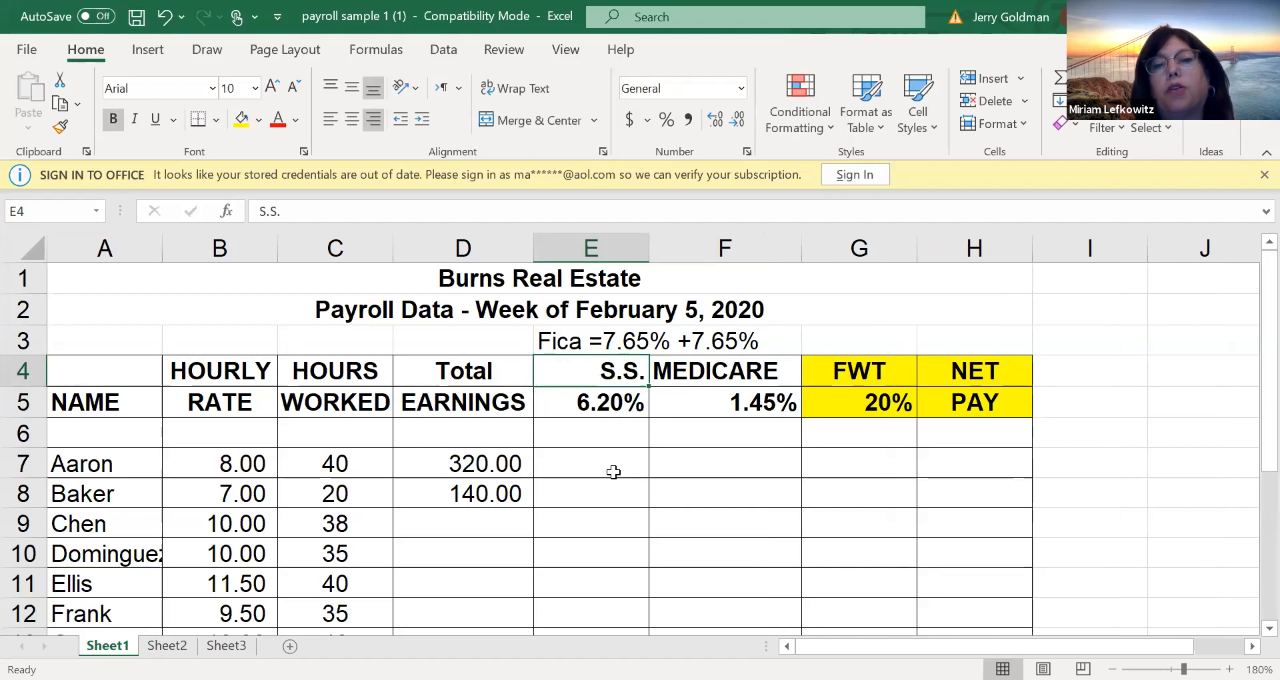
click(1110, 378)
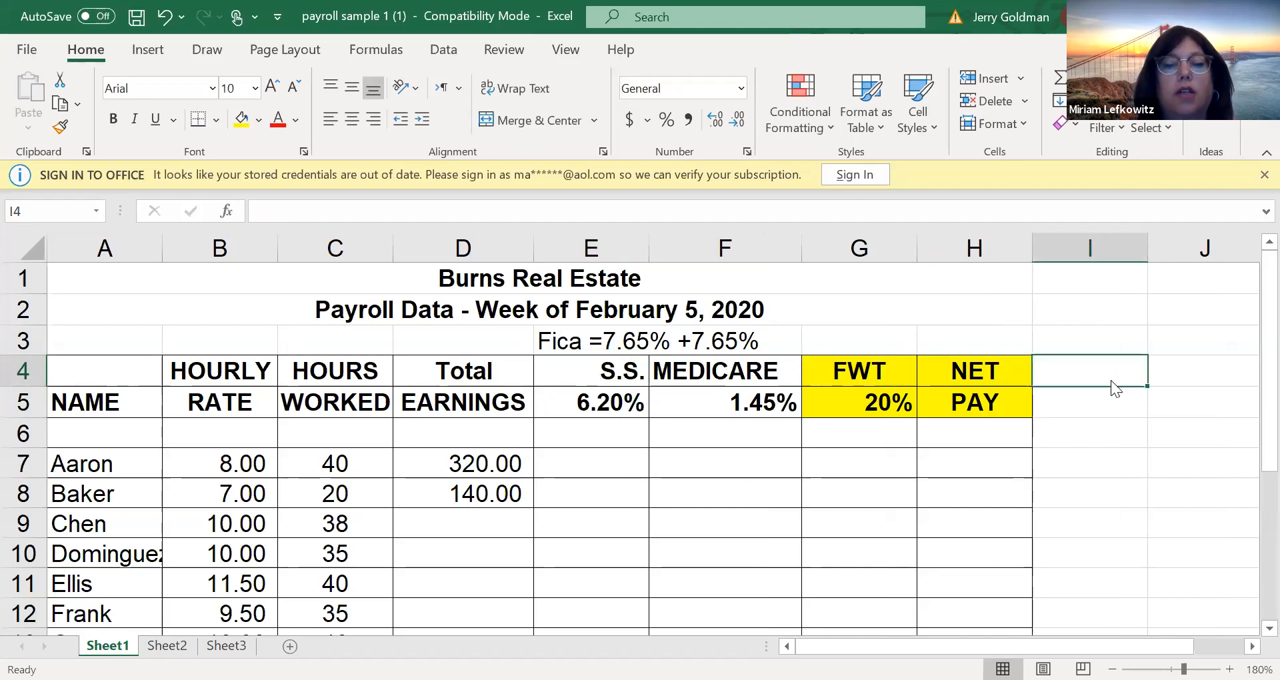
text(OASDI)
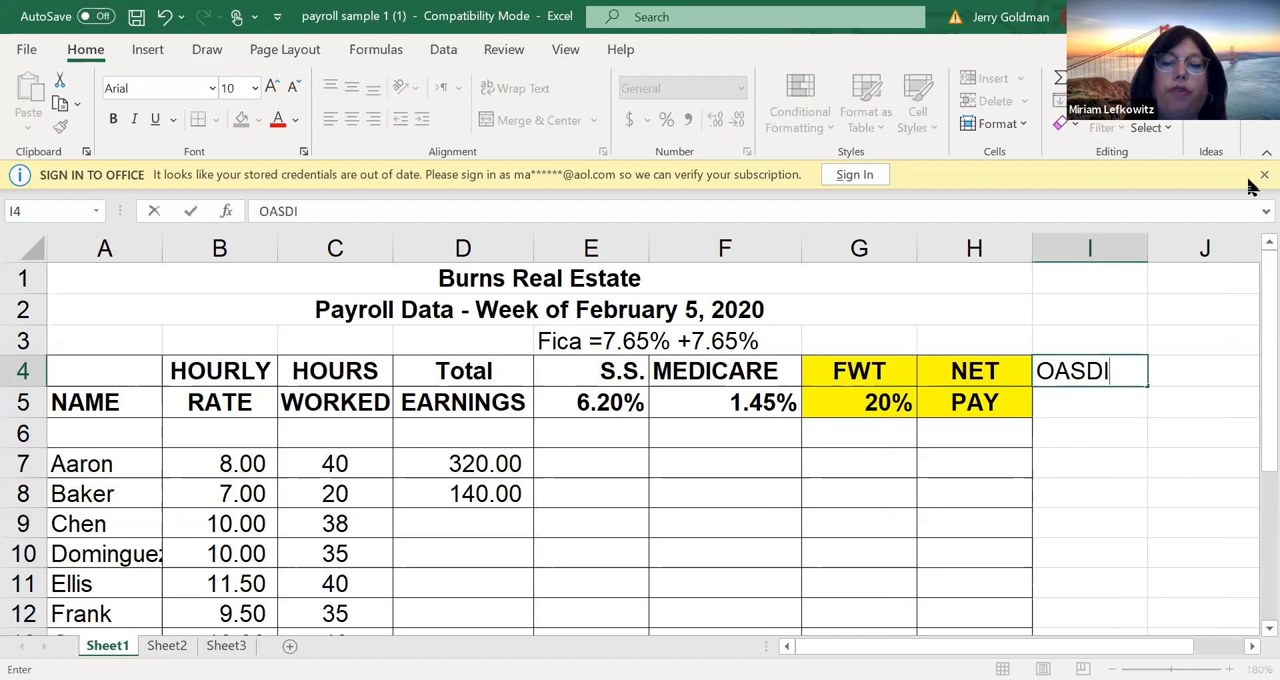
key(Return)
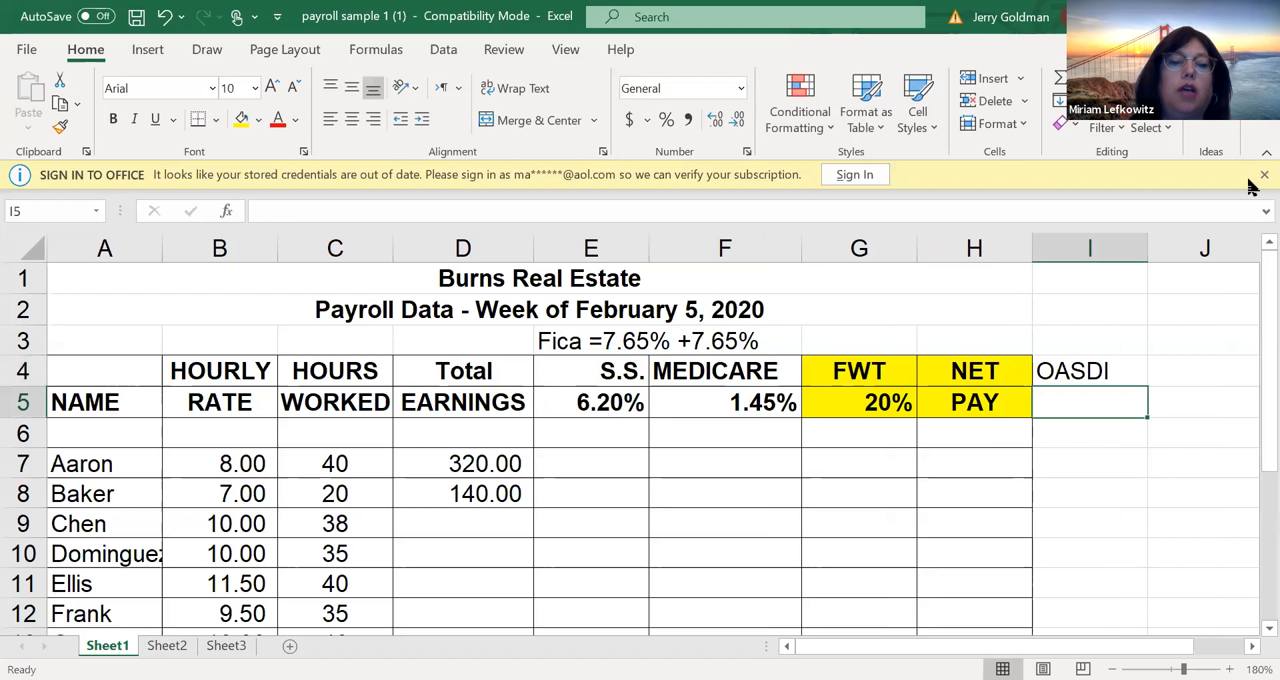
text(HI)
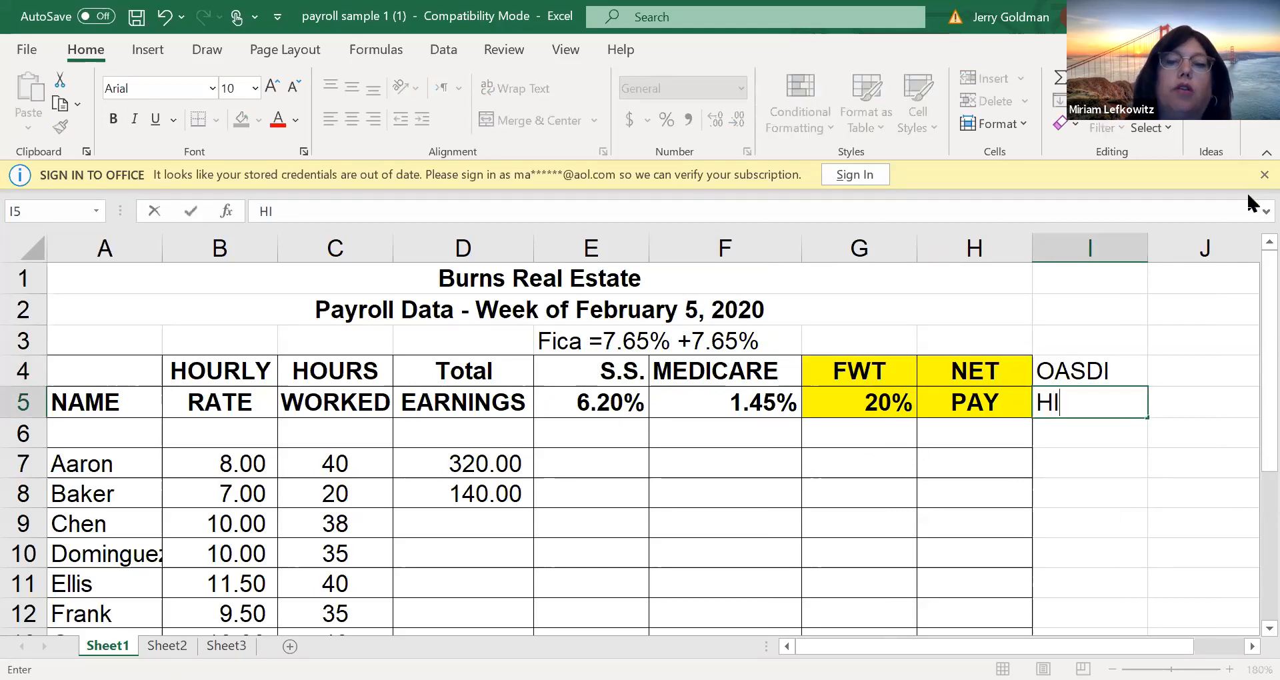
key(Return)
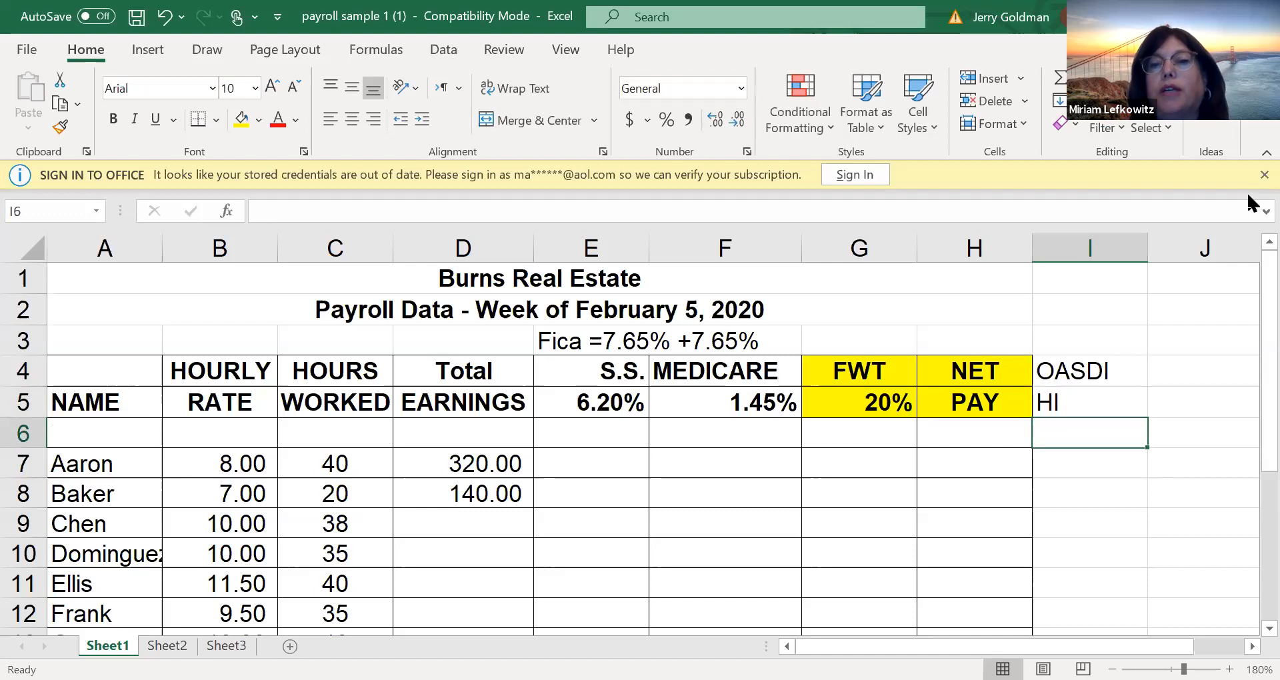
Compare the OASDI and HI labels in I4:I5 with the Social Security and Medicare rates in E5 and F5
click(1085, 369)
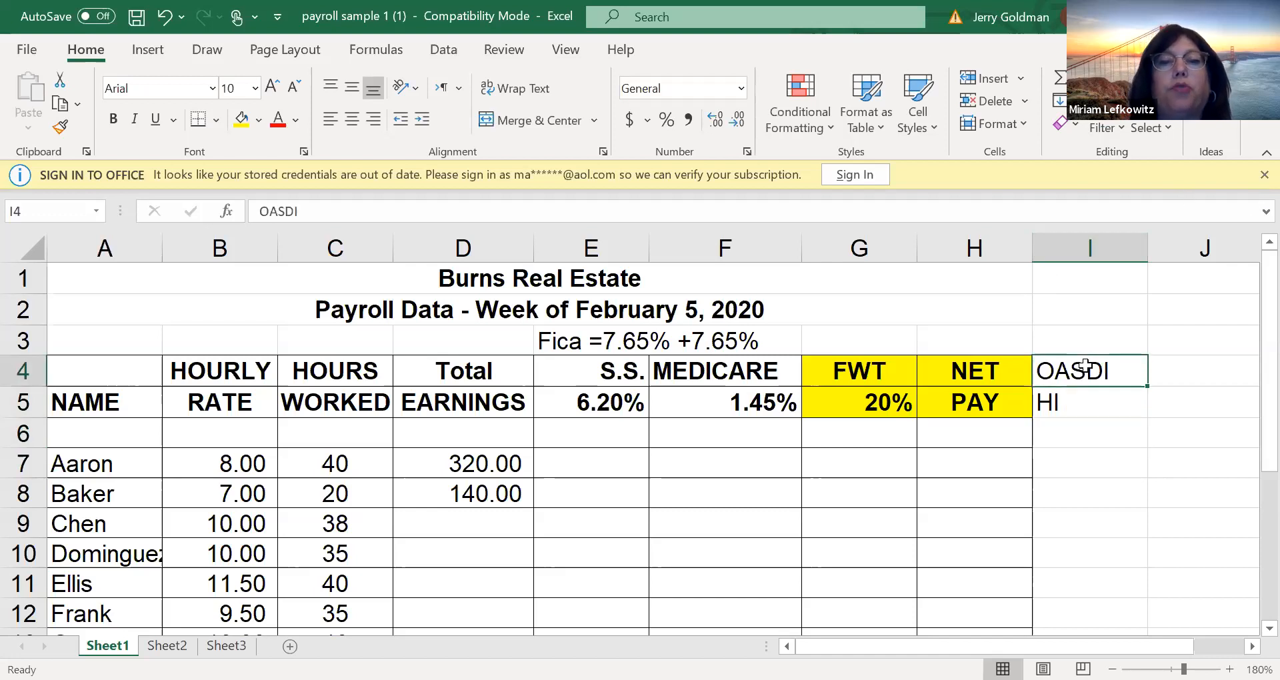
click(1083, 404)
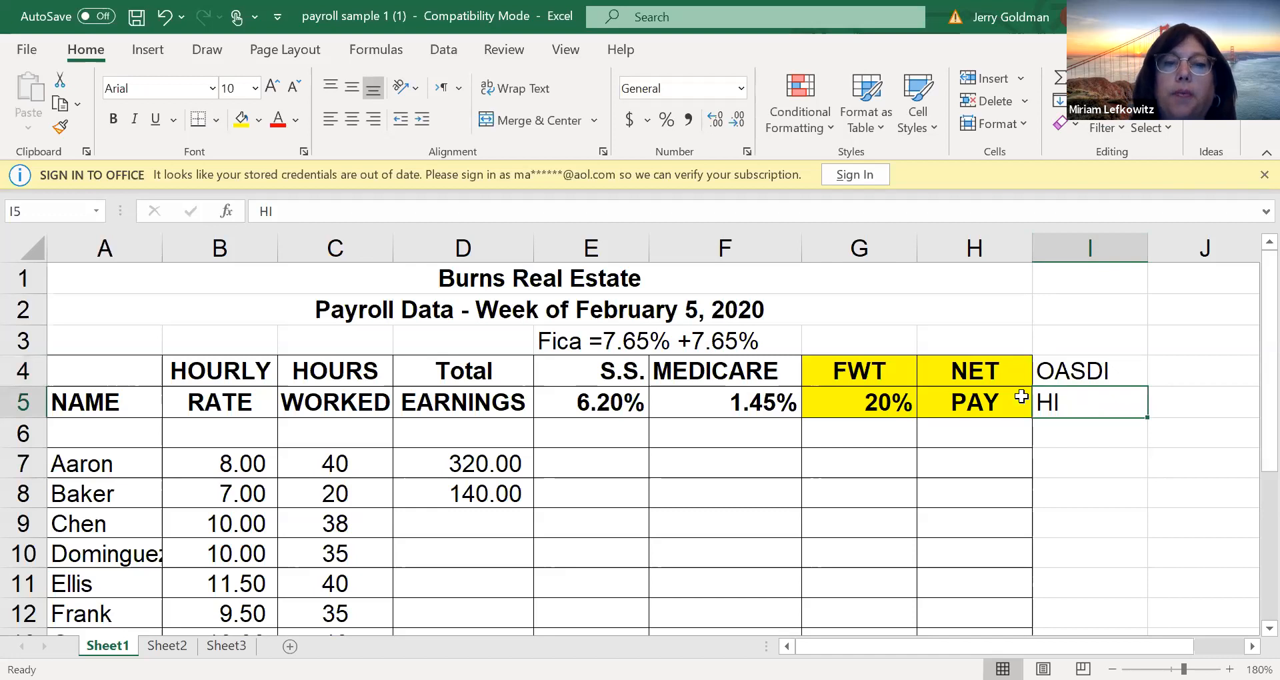
click(1044, 370)
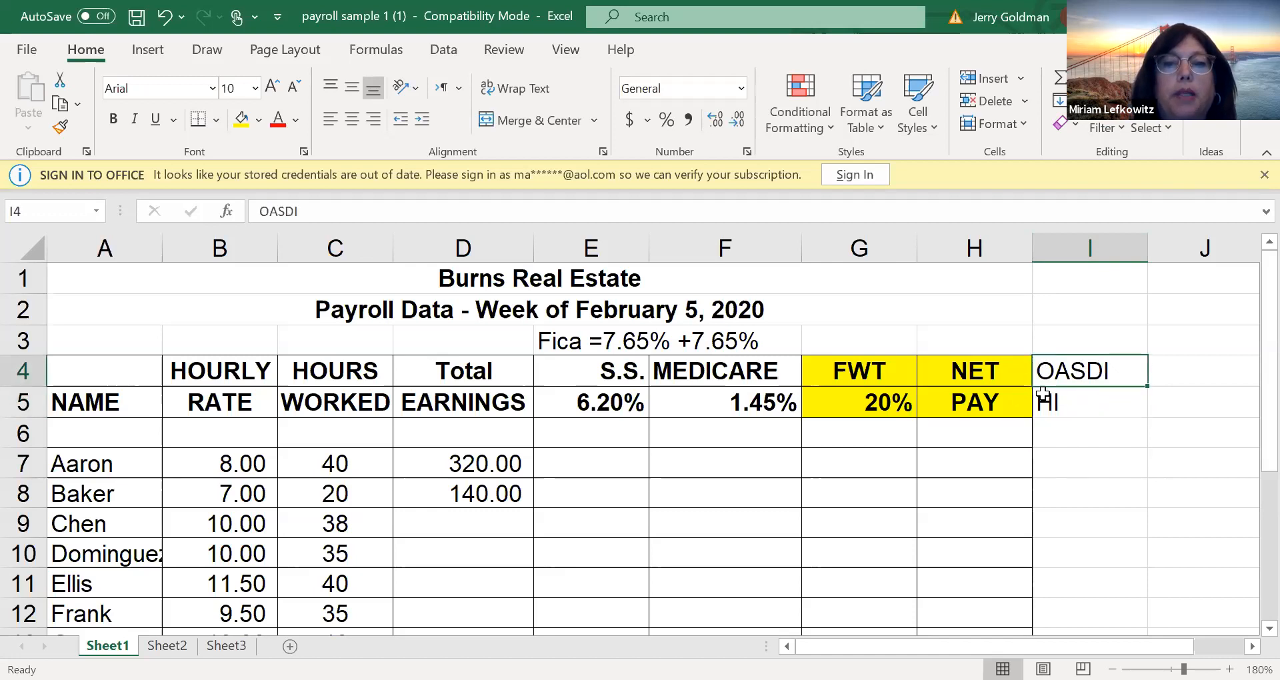
click(607, 402)
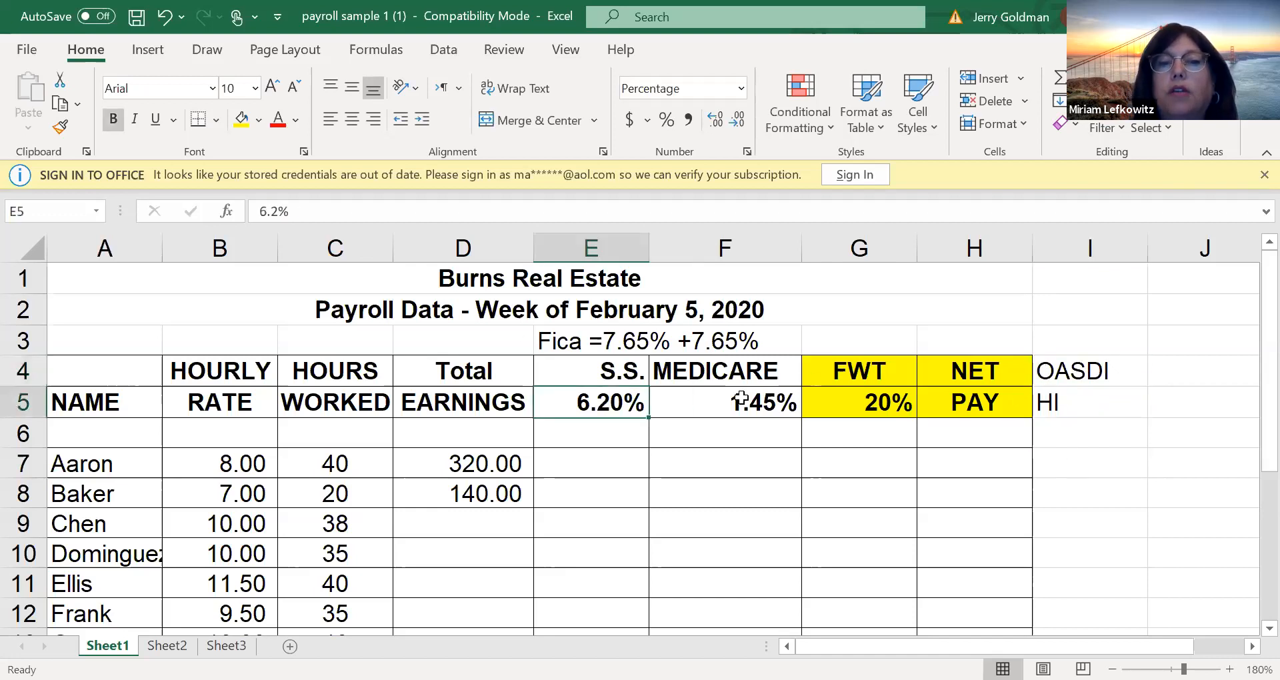
click(767, 411)
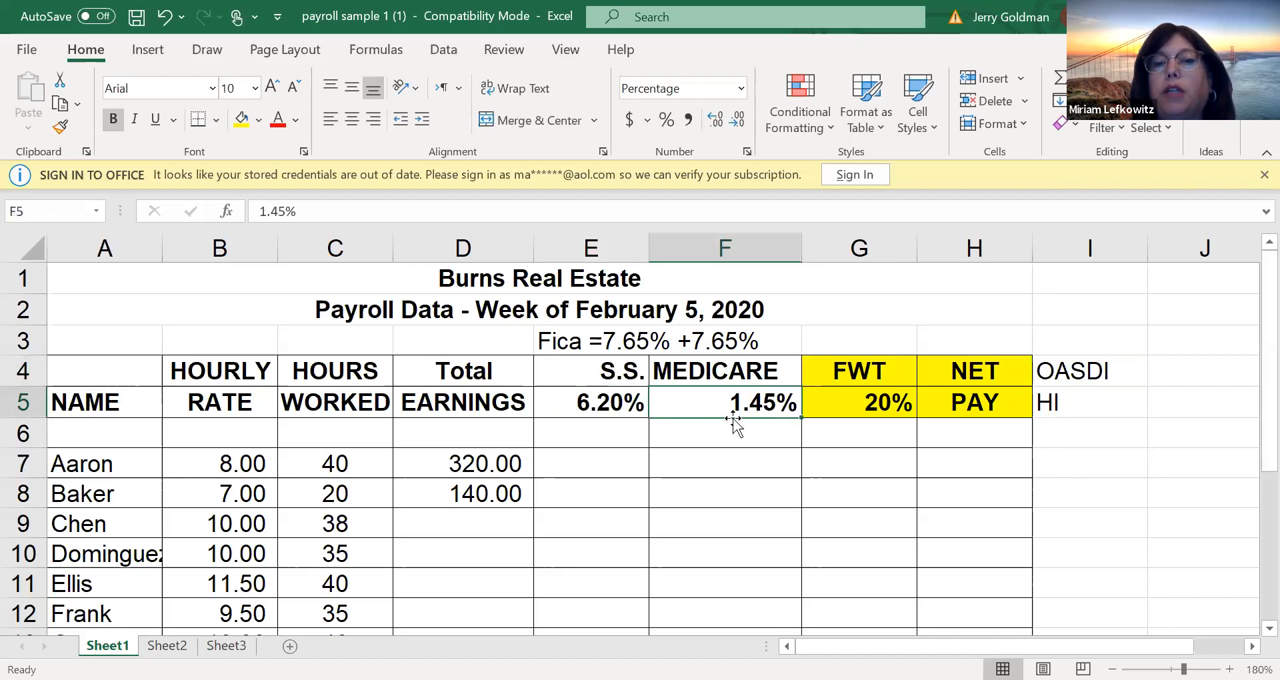
click(577, 405)
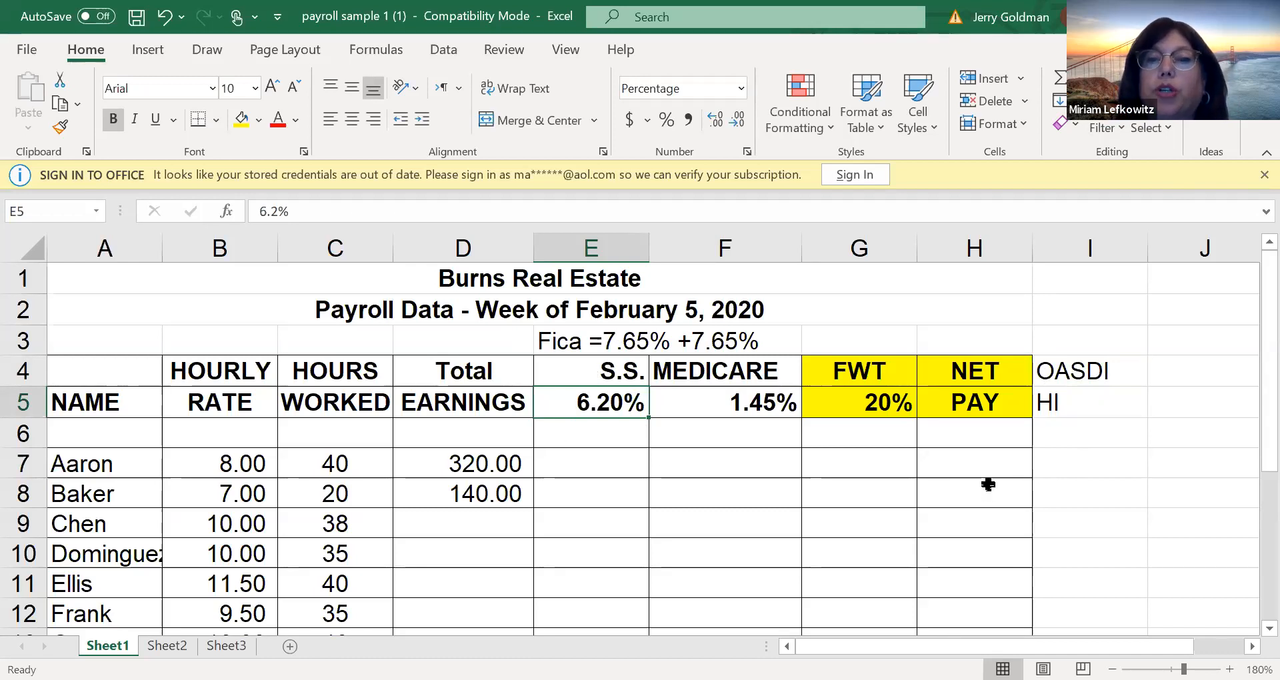
click(1103, 366)
click(1107, 408)
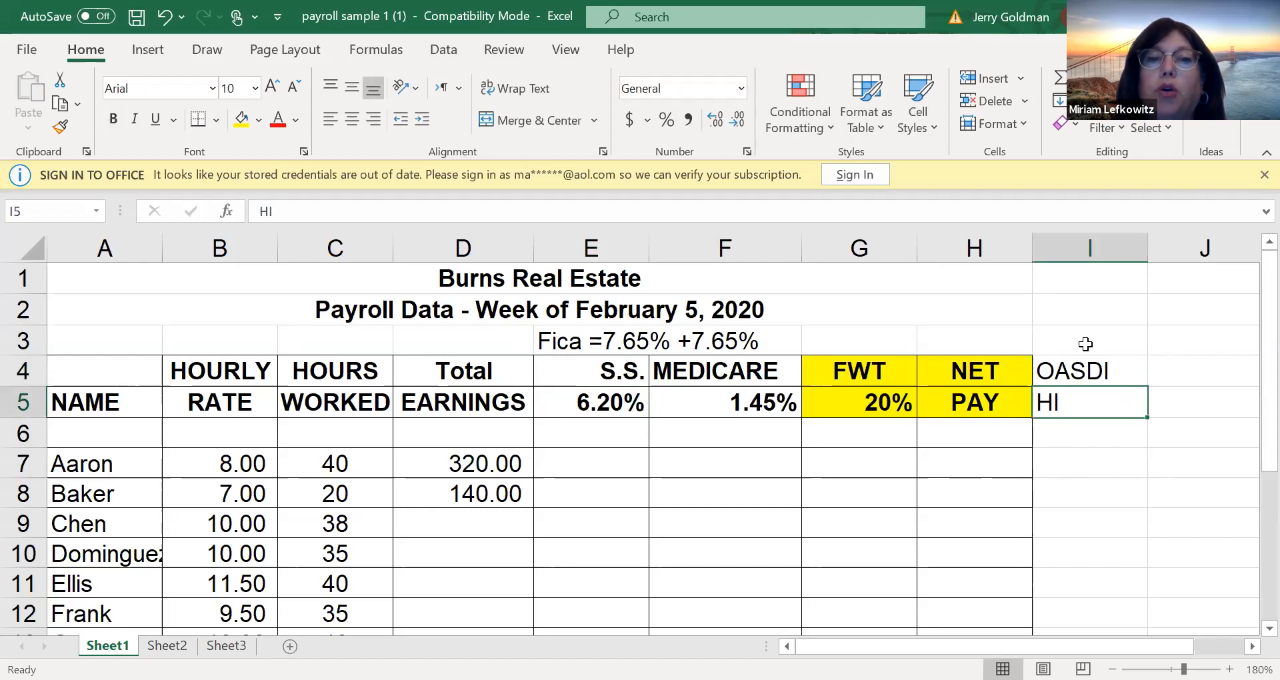
click(1097, 372)
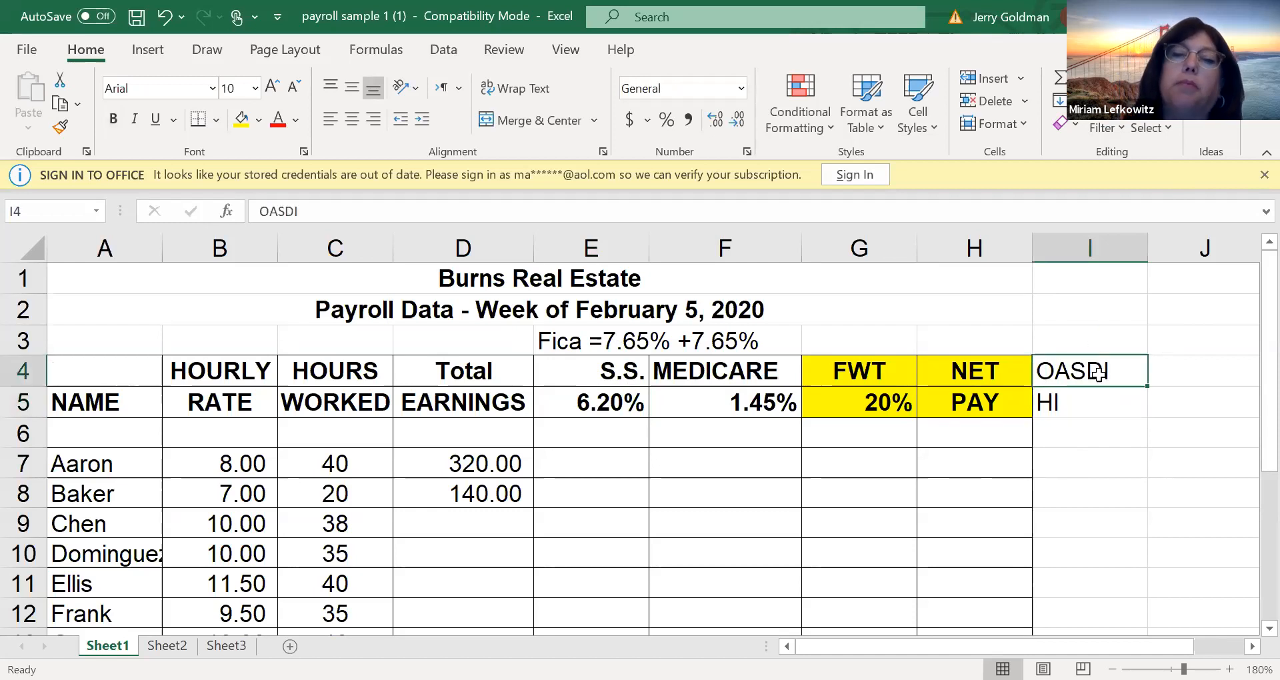
click(1098, 469)
click(710, 446)
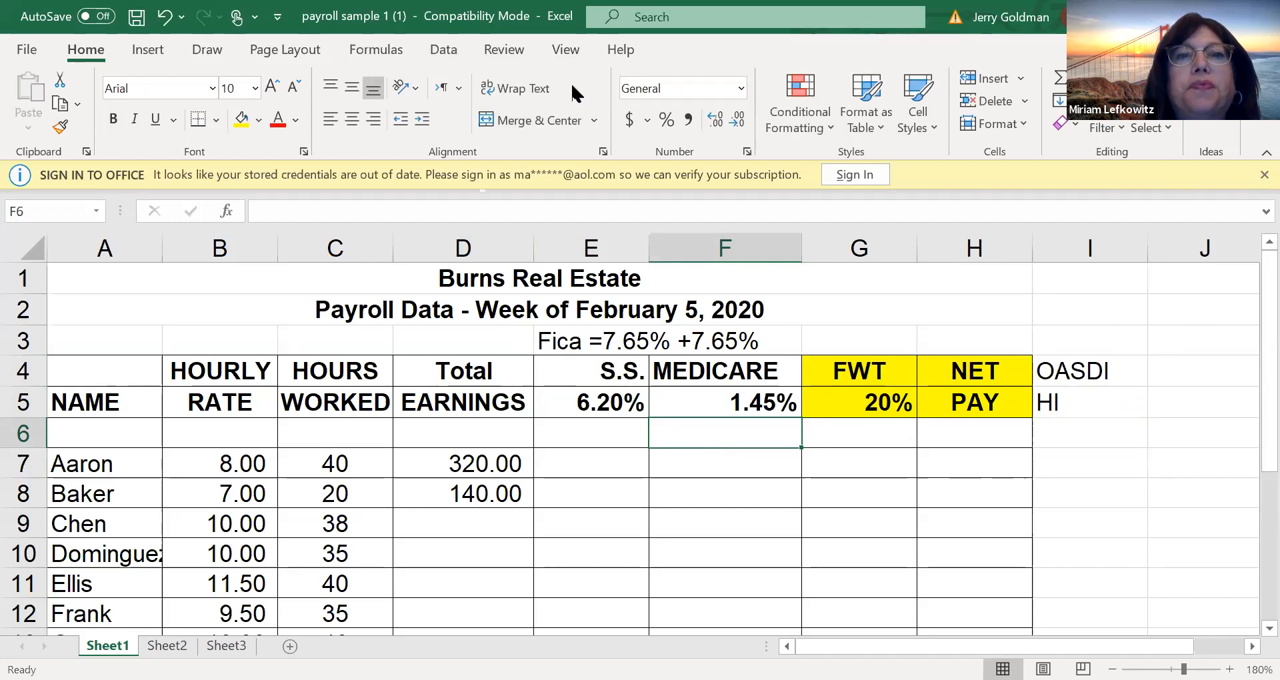
Calculate Aaron's Social Security deduction in E7 with =D7*6.2% and fill the formula down to E11
click(567, 463)
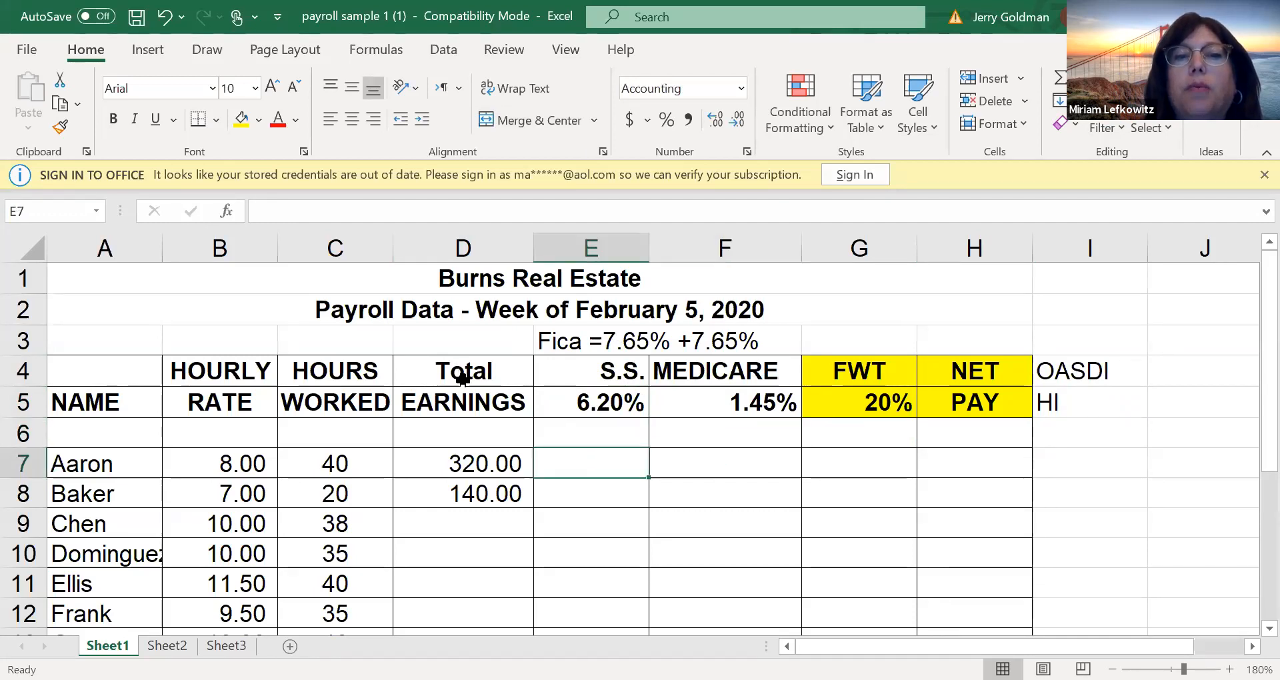
click(456, 460)
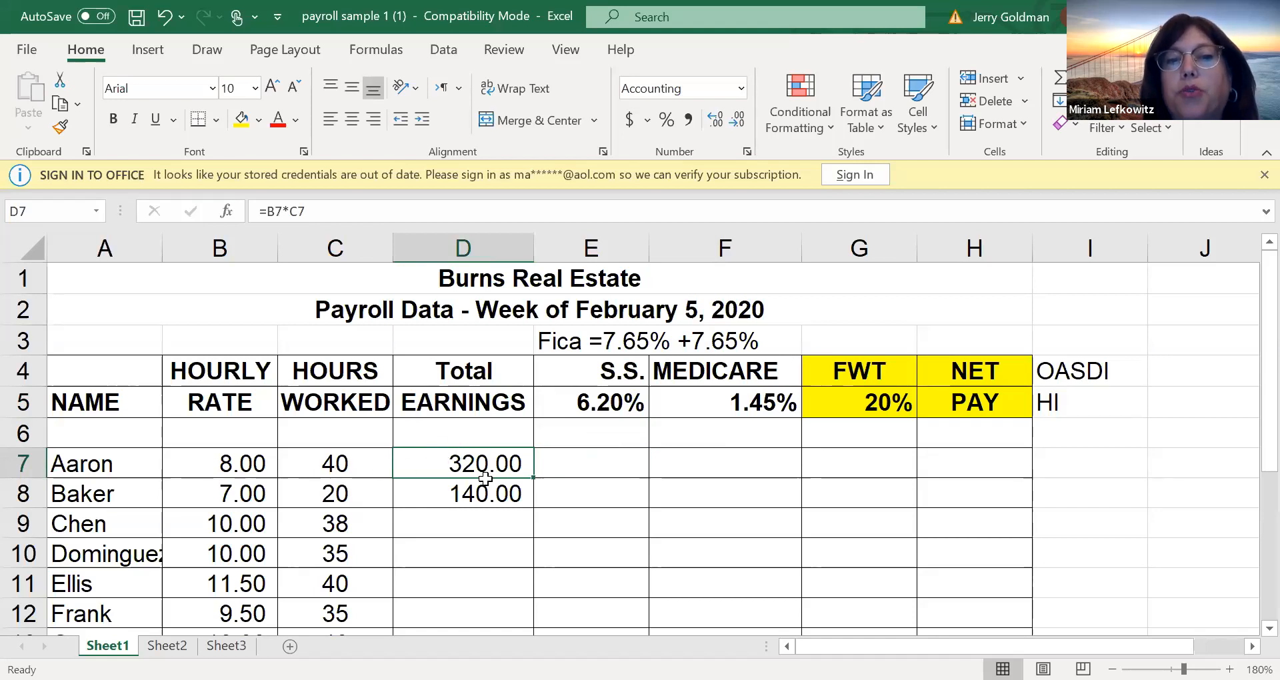
click(575, 462)
text(=)
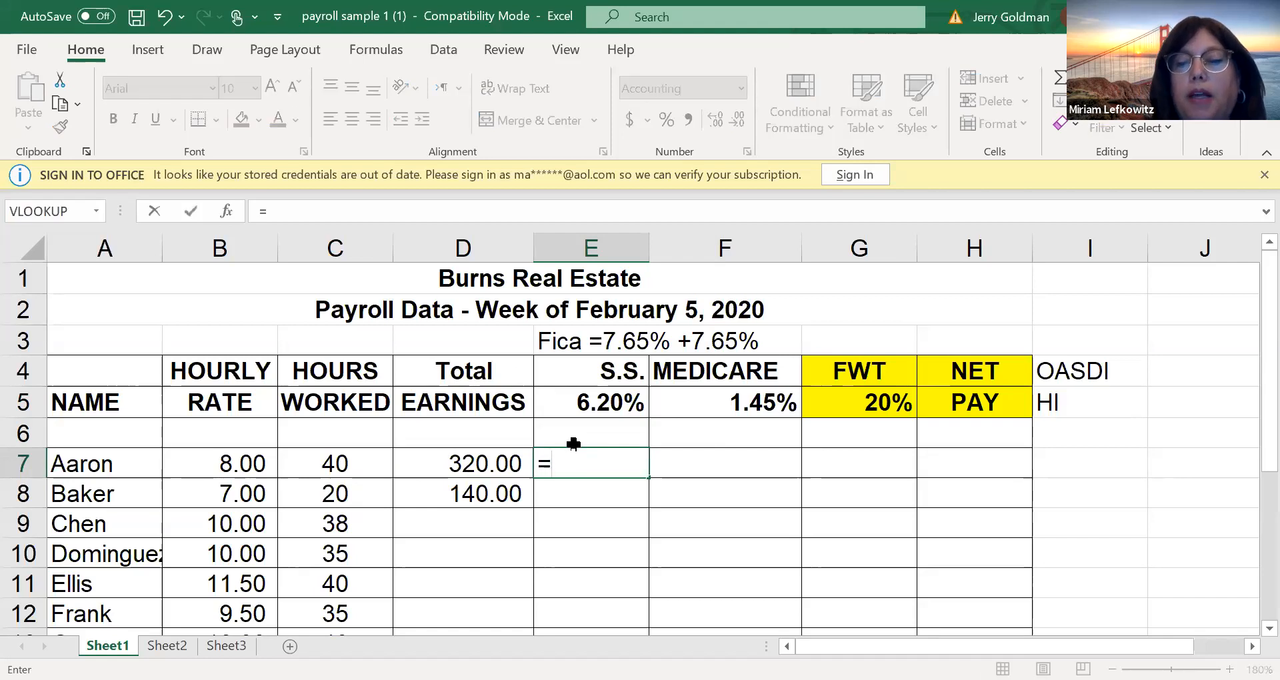
key(Left)
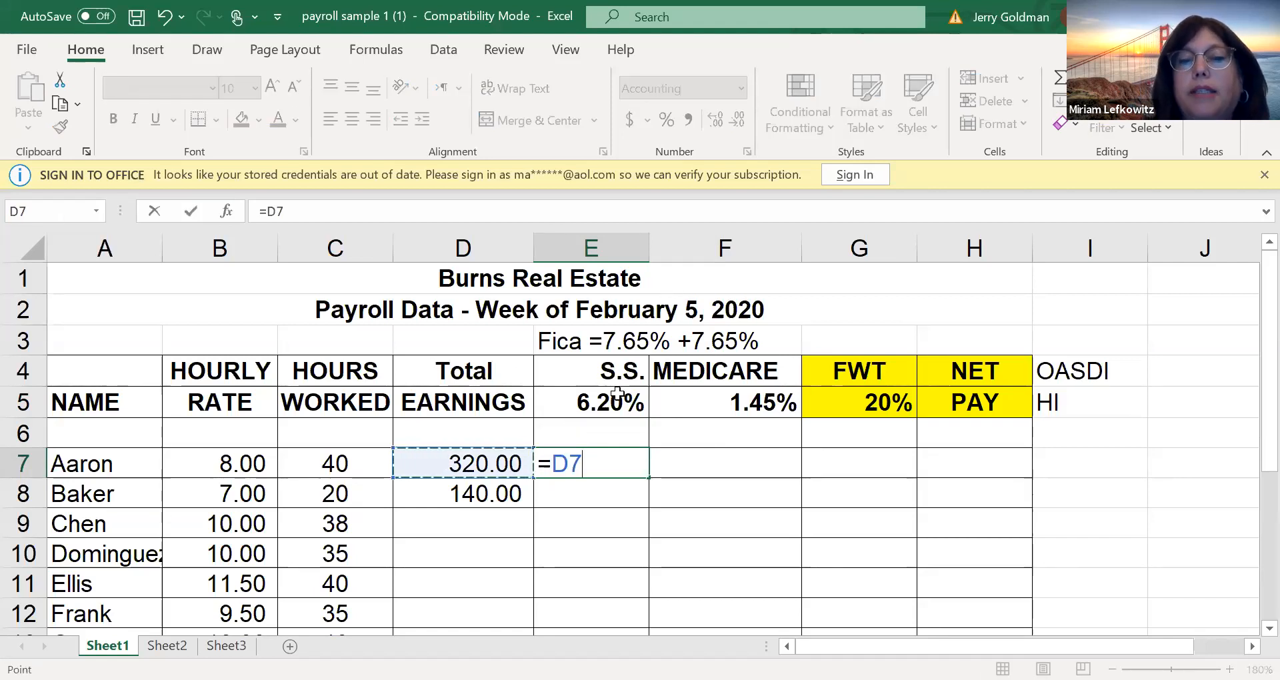
text(*6.2)
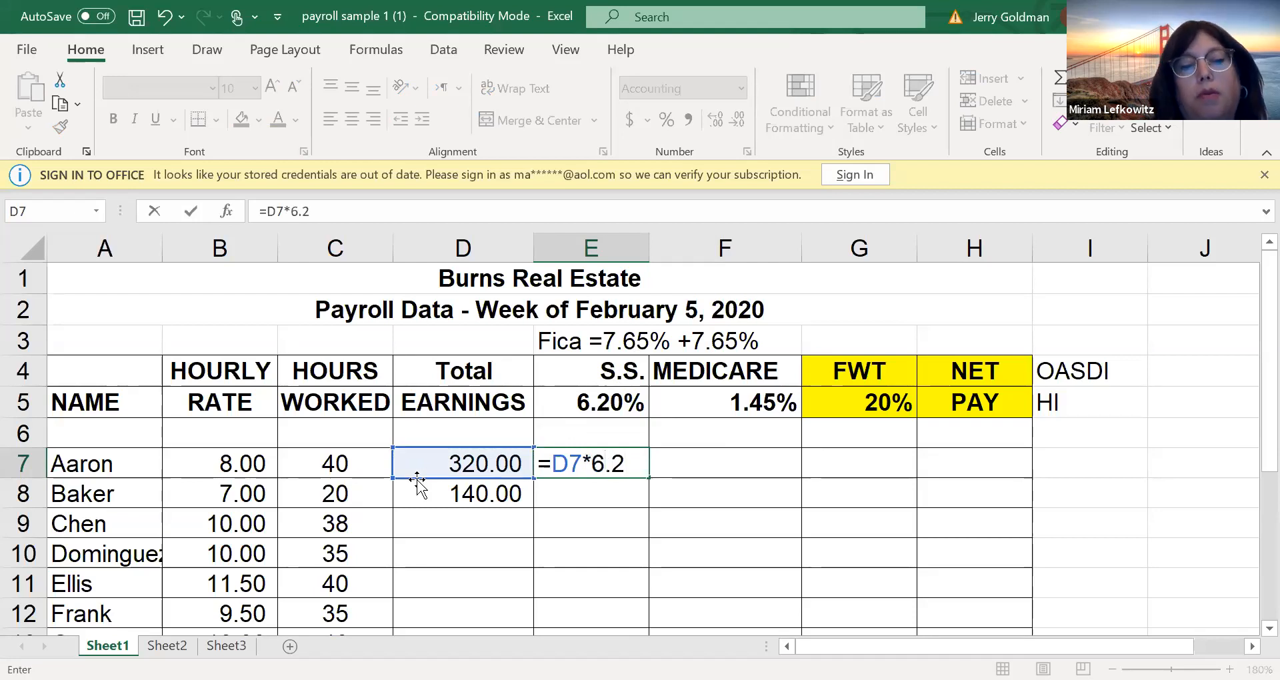
text(%)
key(BackSpace)
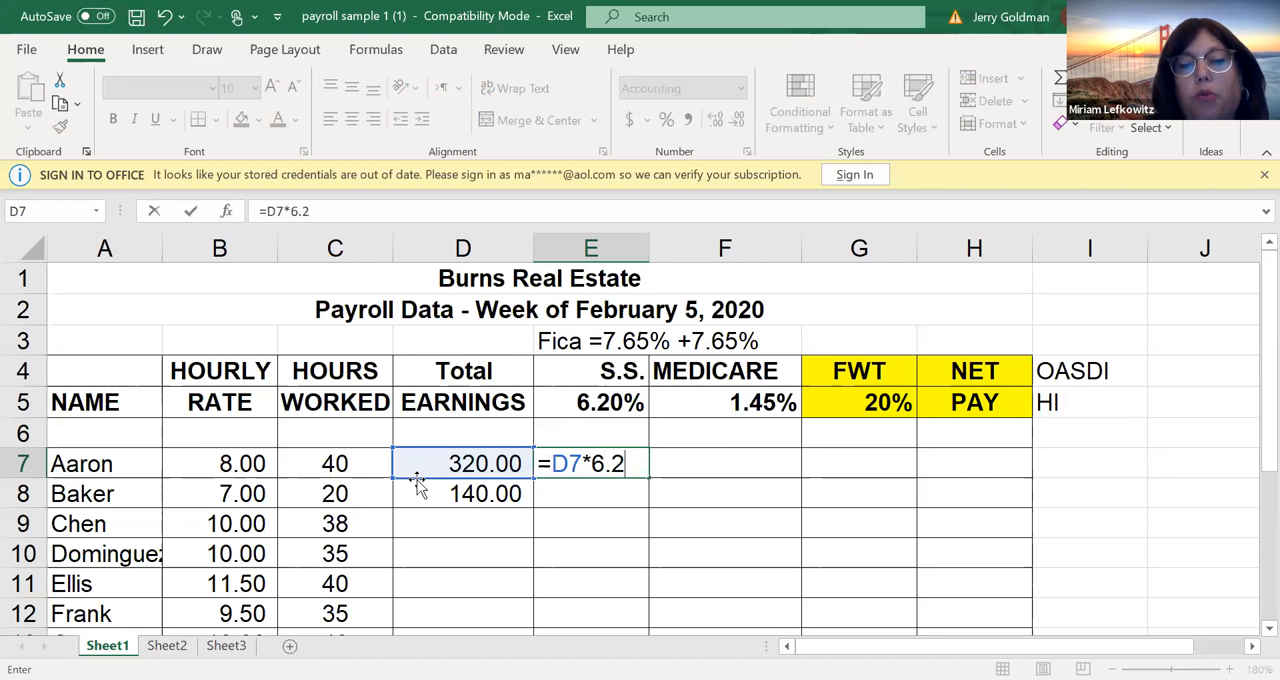
text(%)
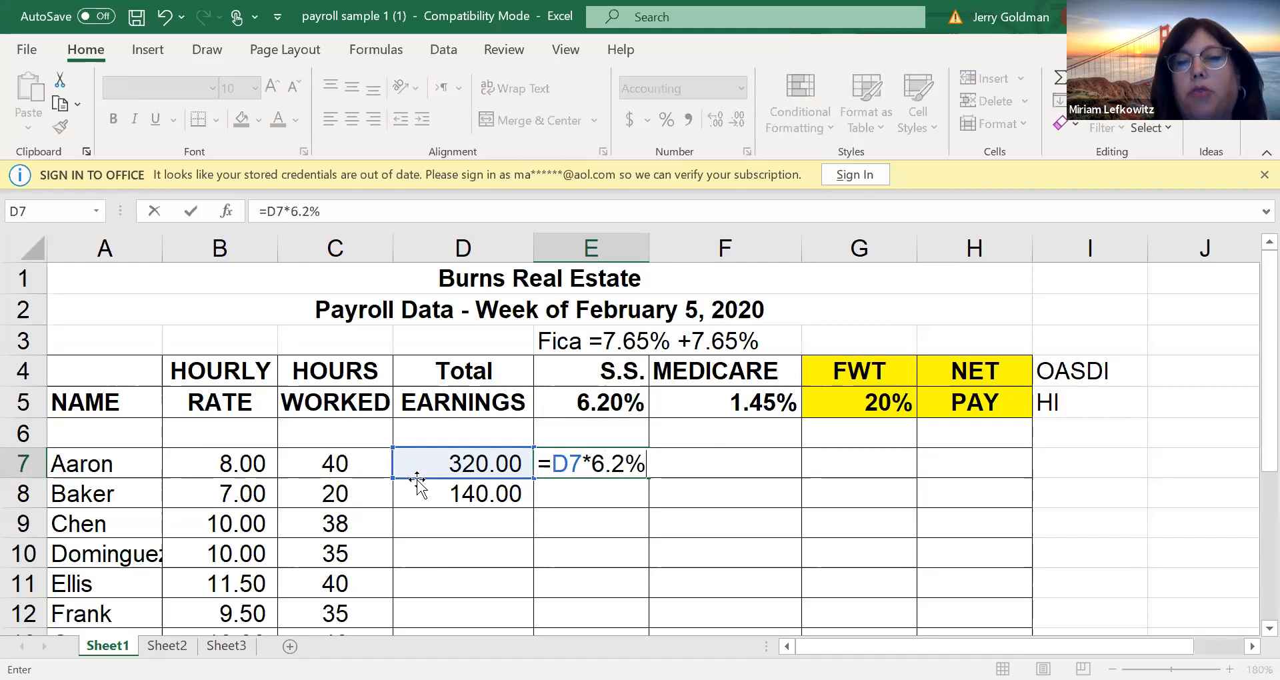
key(Return)
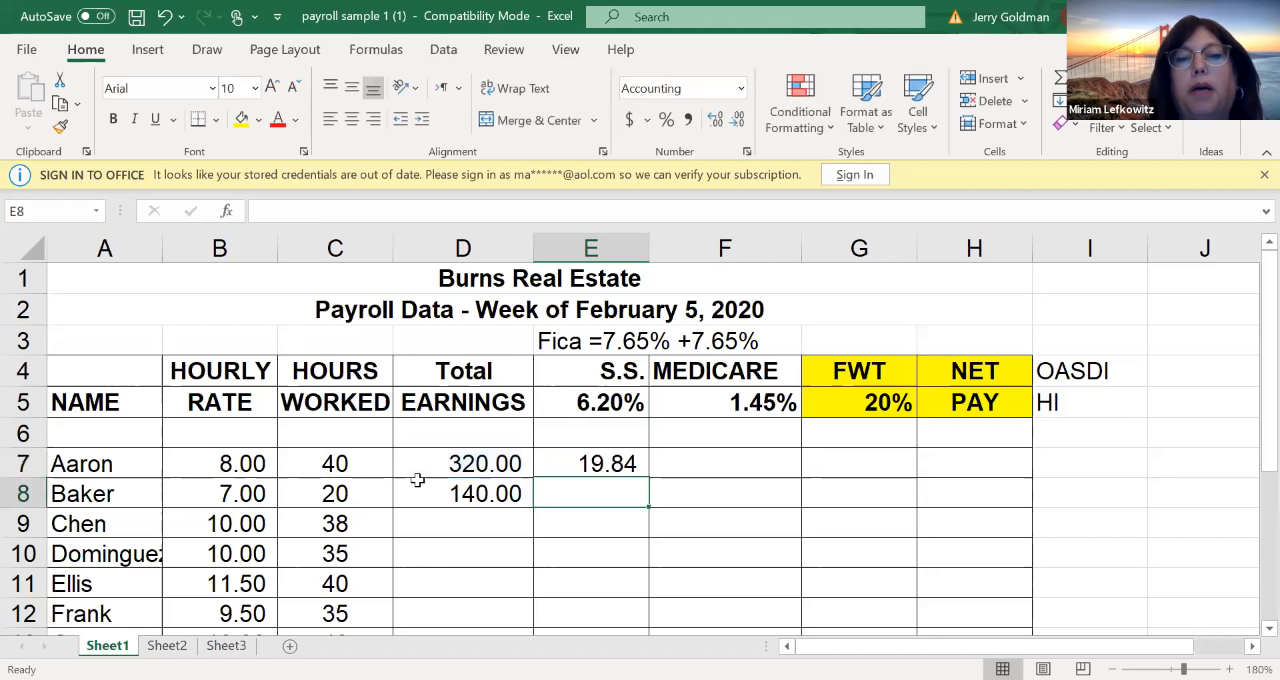
click(632, 469)
drag(648, 477, 632, 607)
Change the Social Security rate in E5 to 4.2% to test whether the deductions respond
click(585, 404)
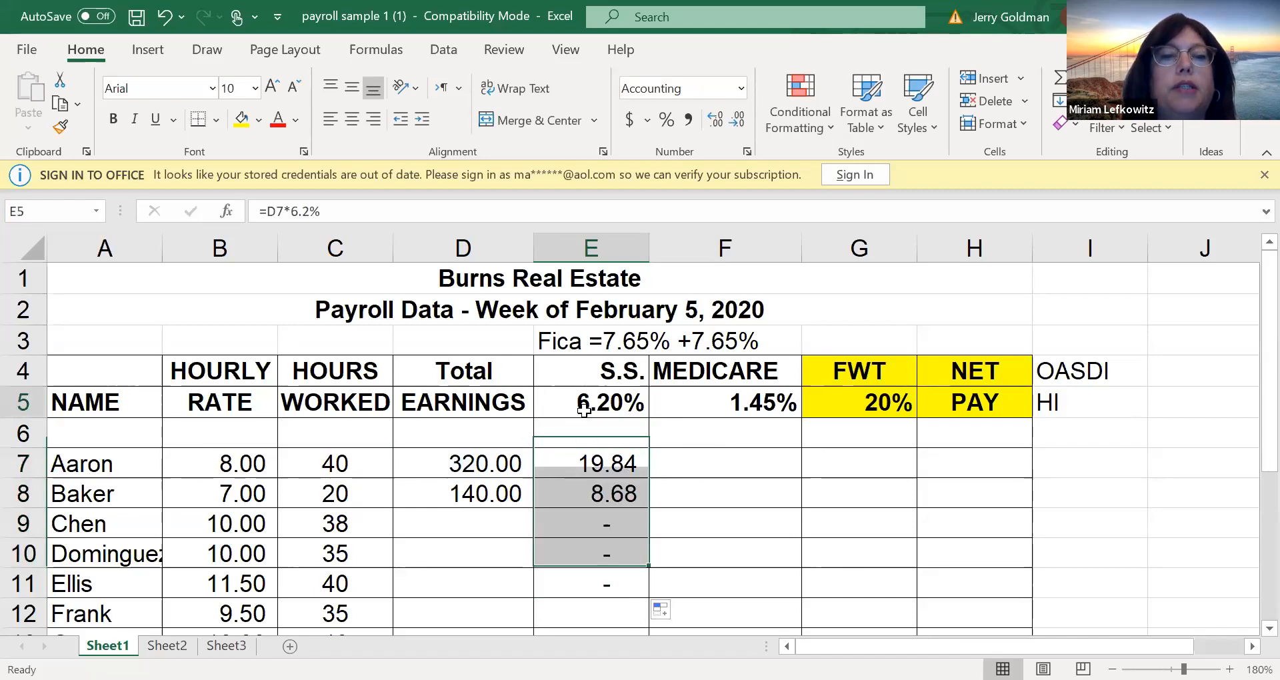
double_click(585, 408)
drag(598, 404, 583, 399)
text(4)
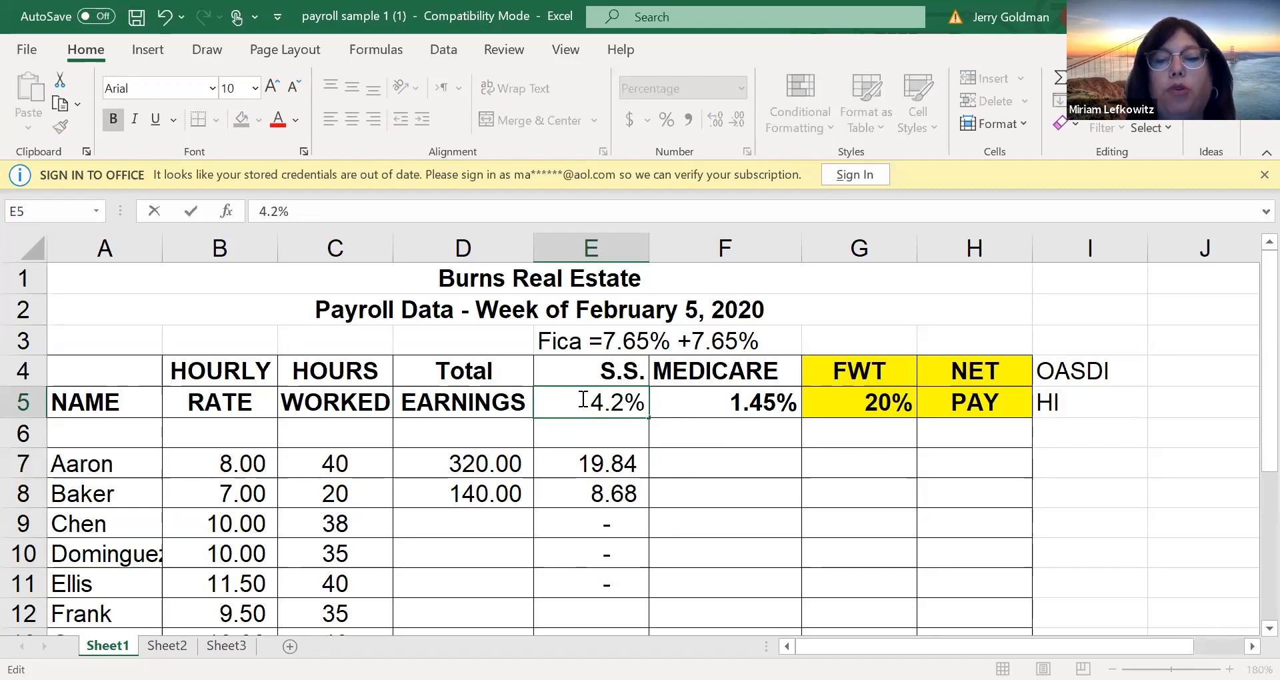
key(Return)
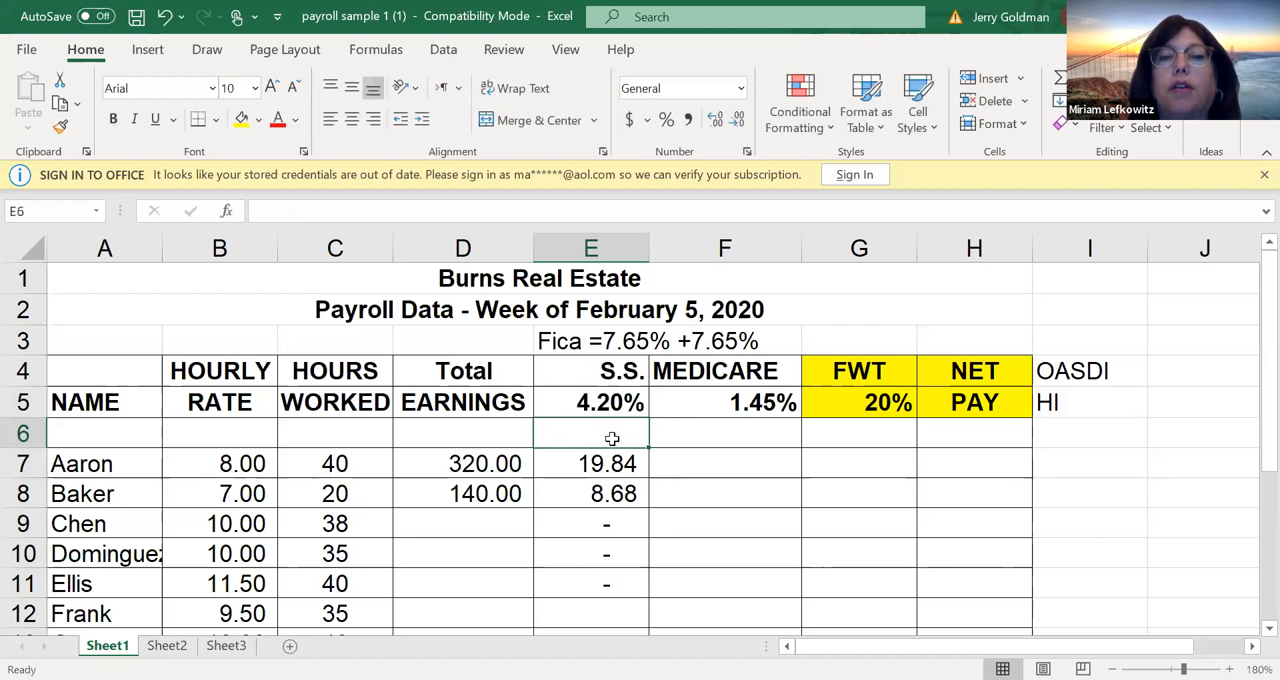
Replace the typed percentage in E7's formula with a reference to the rate cell, making it =D7*E5
click(586, 463)
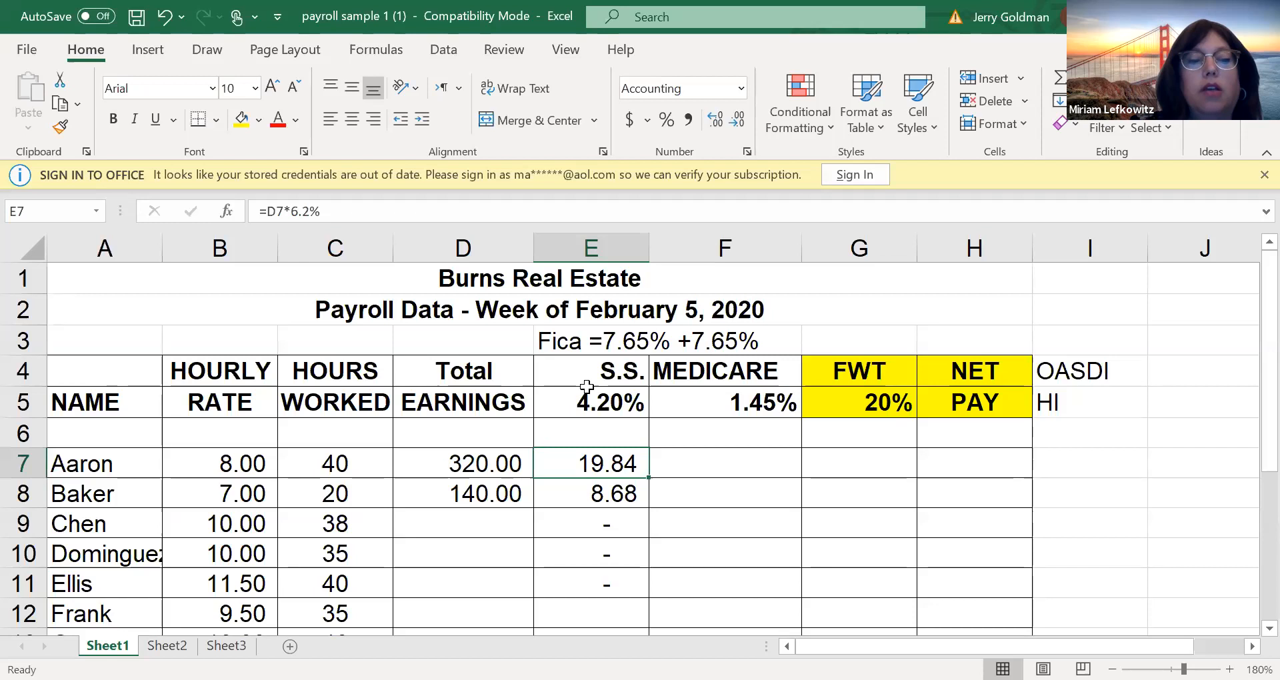
key(F2)
key(Left)
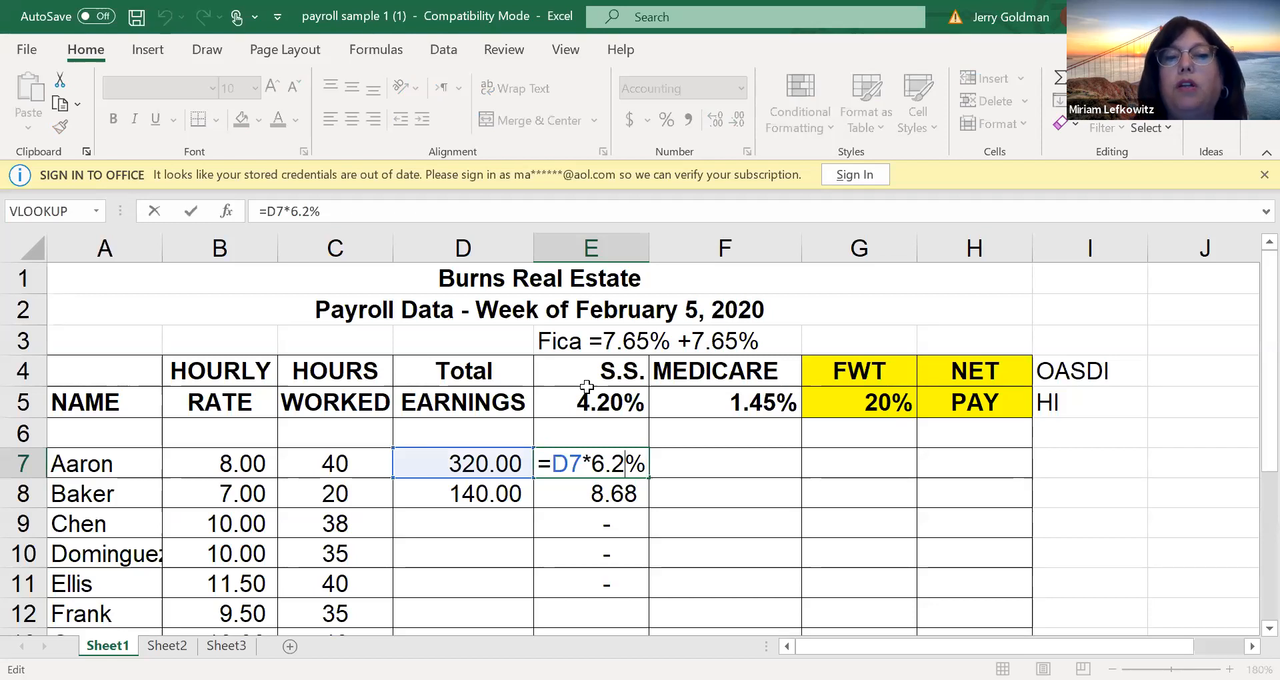
key(Delete)
key(Delete)
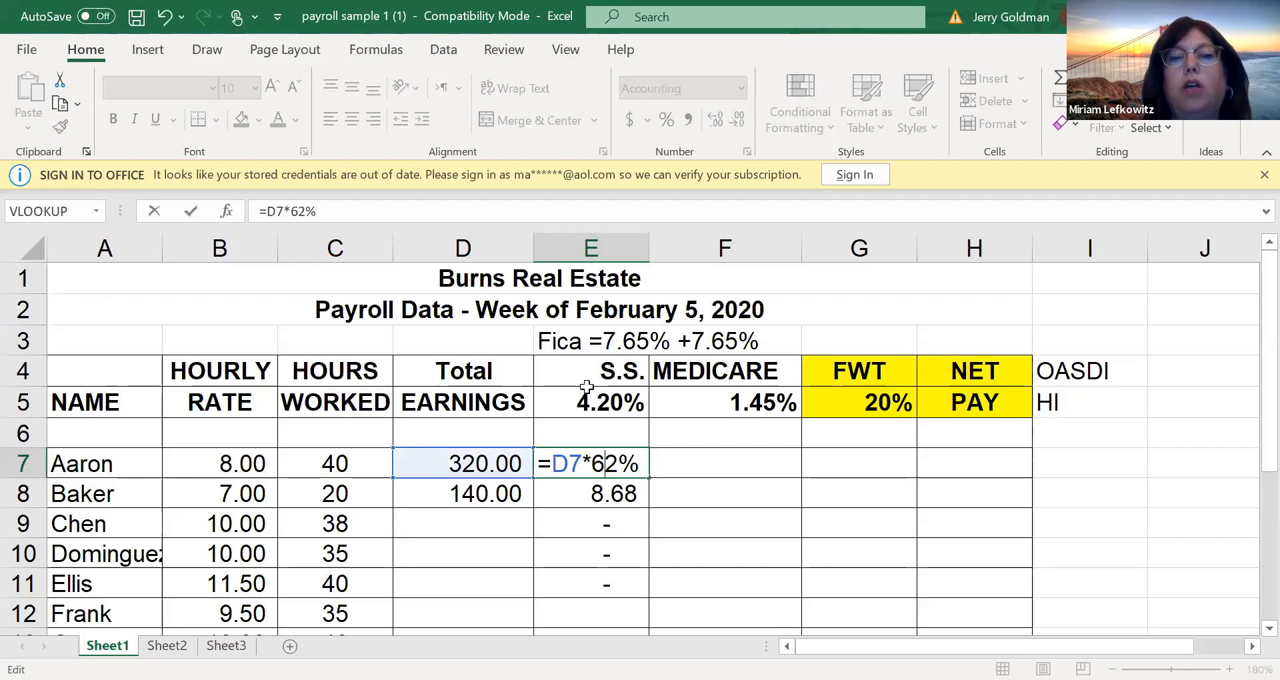
key(BackSpace)
key(Delete)
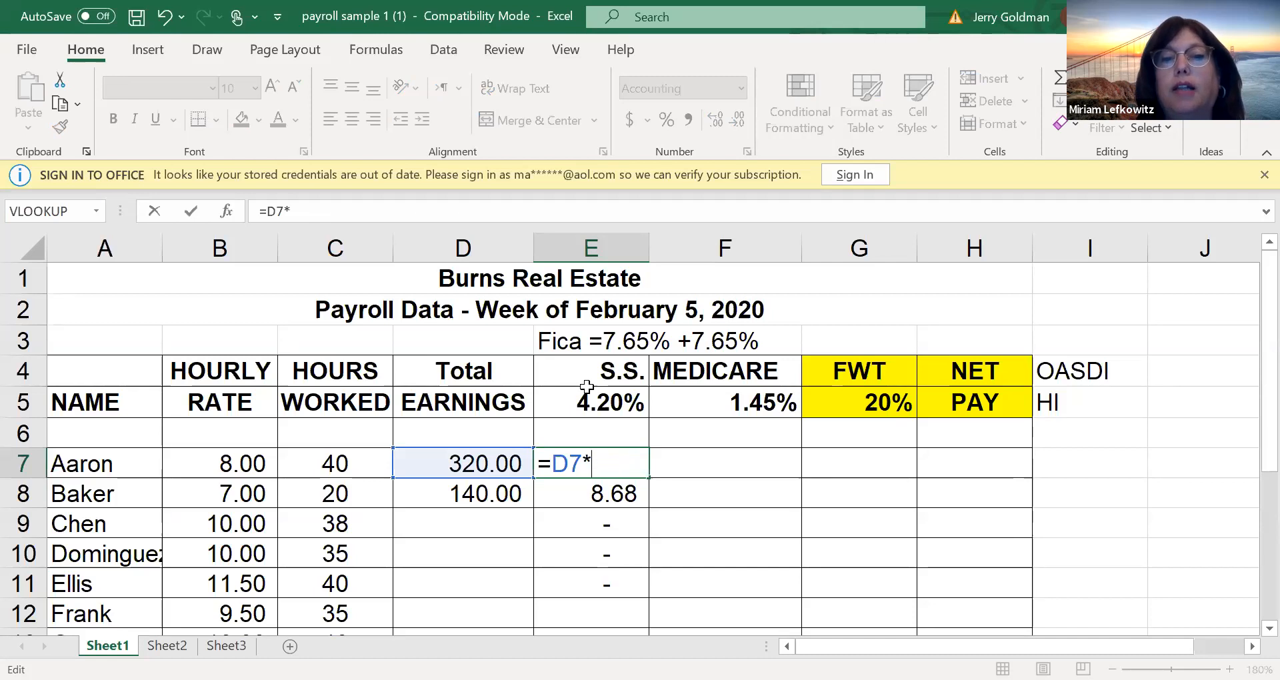
click(591, 402)
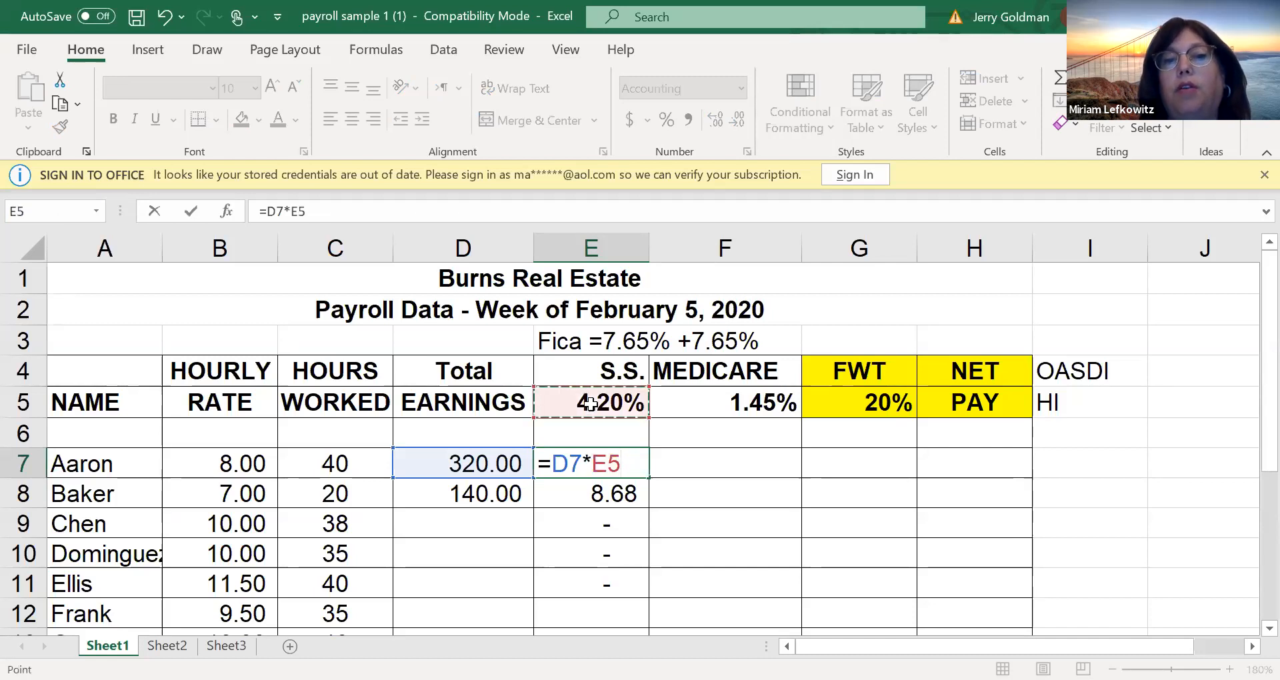
key(Return)
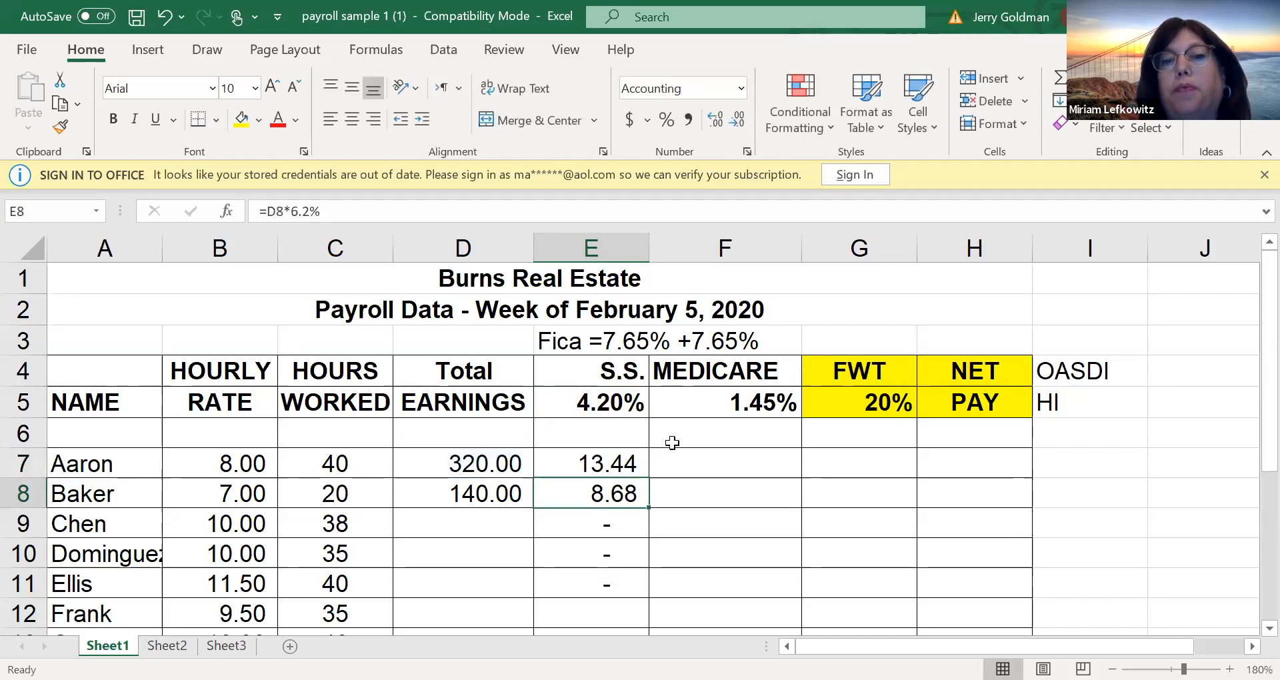
Set the Social Security rate in E5 back to 6.2%
click(576, 400)
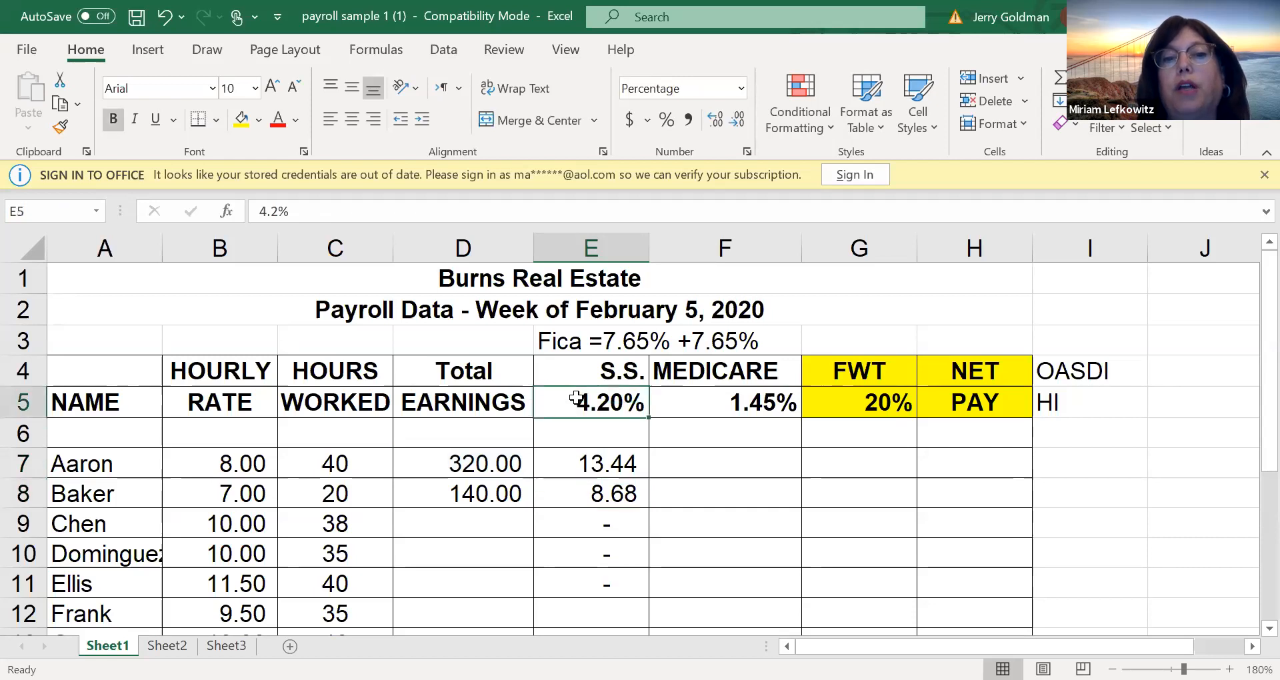
text(6.2)
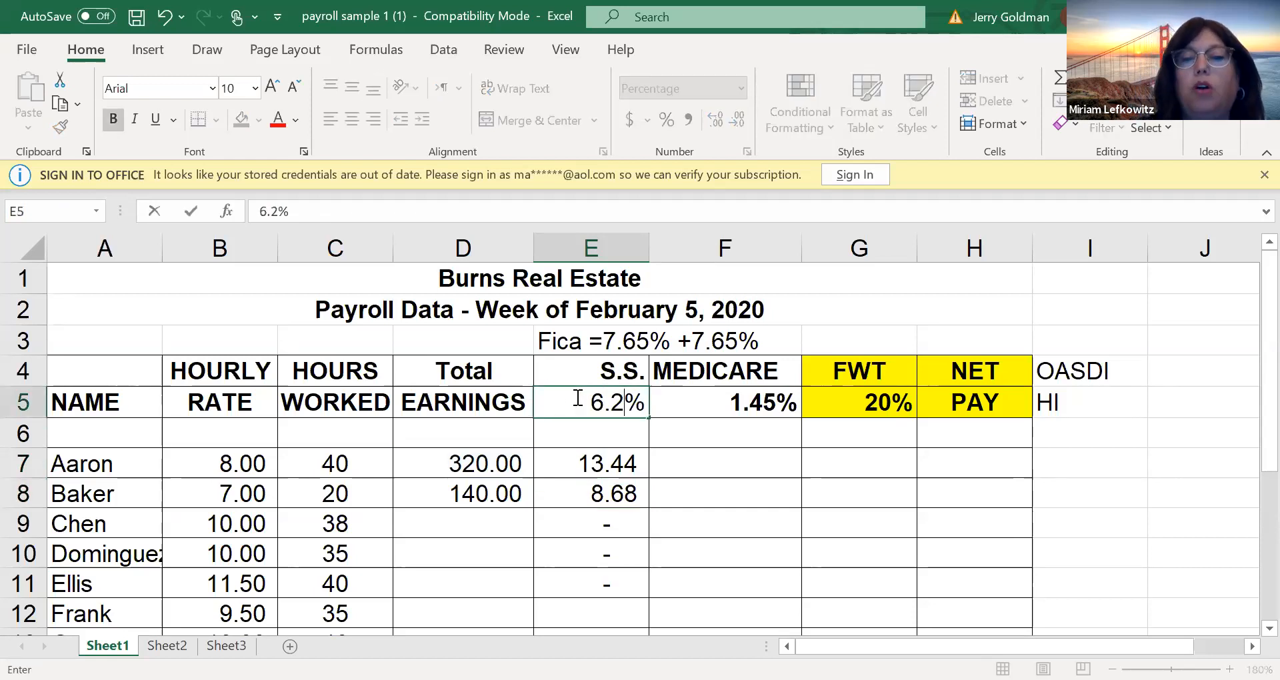
key(Return)
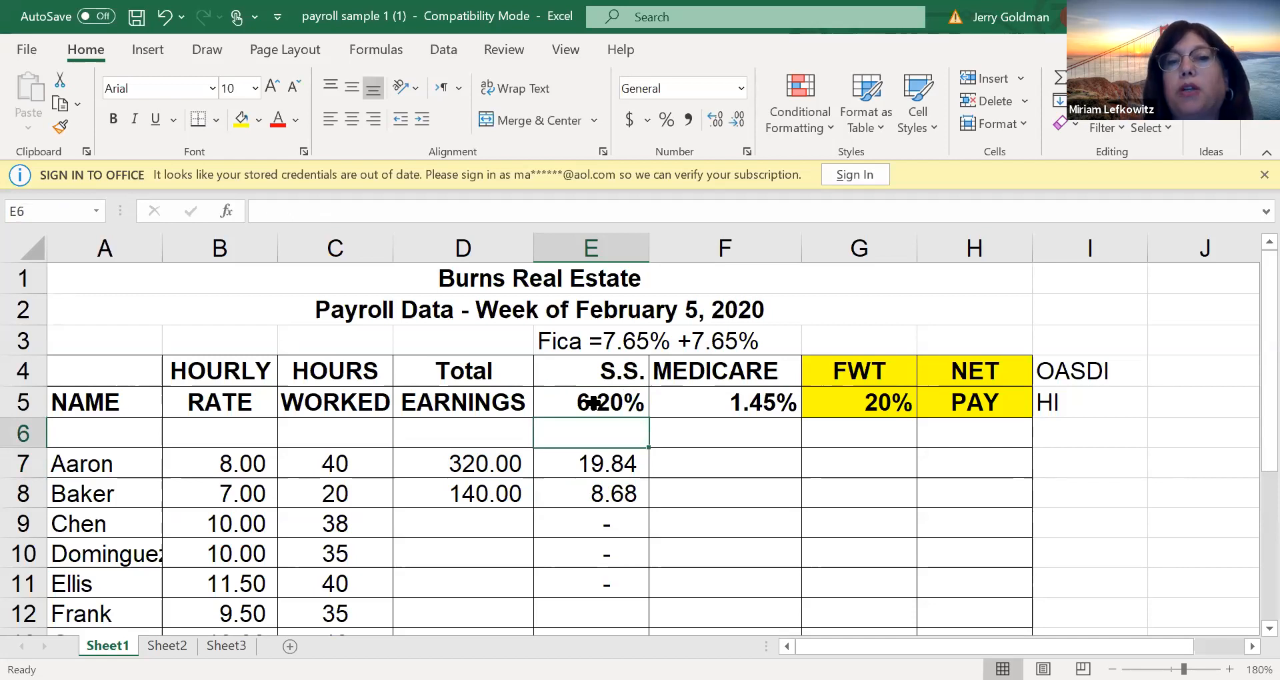
click(593, 403)
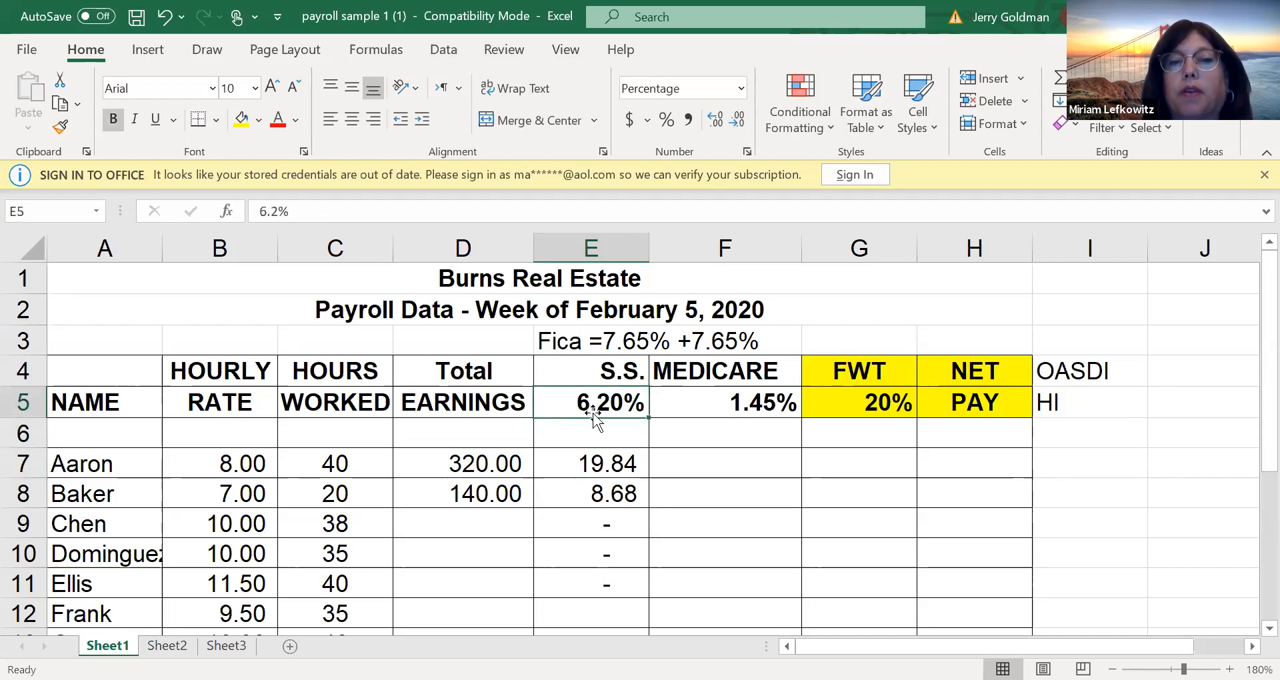
Copy E7's formula down to E8 and inspect which cells the copied formula references
click(618, 463)
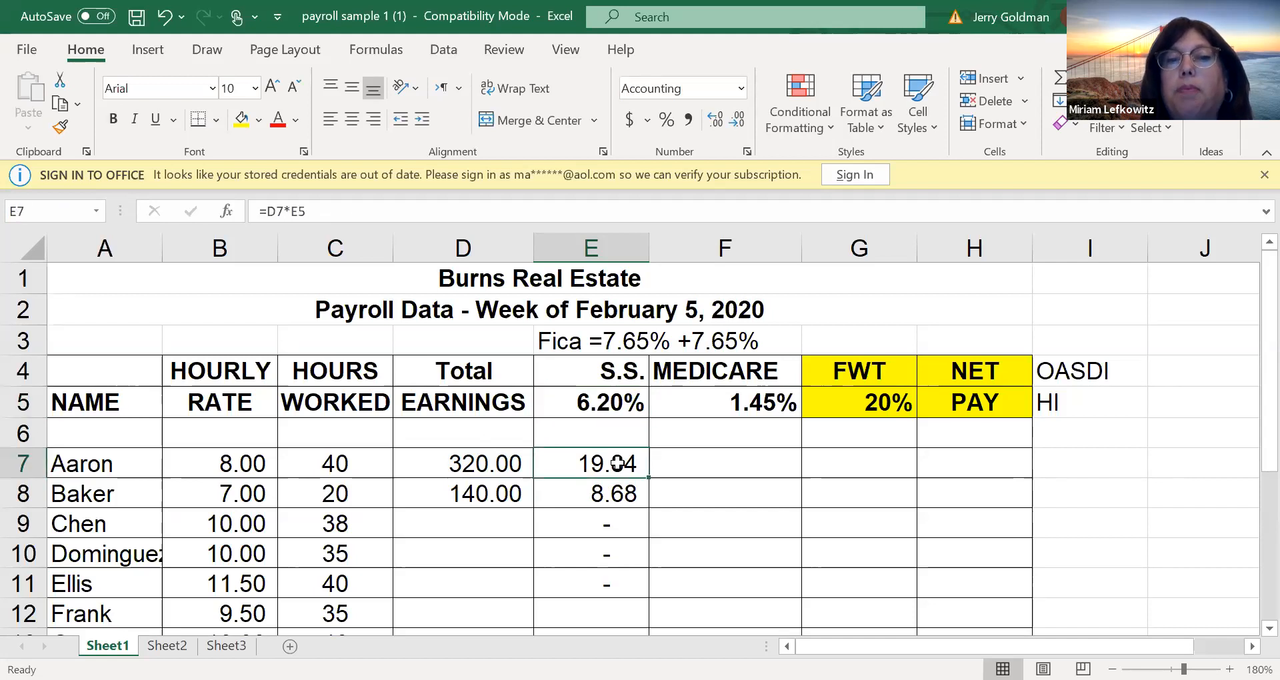
drag(649, 478, 649, 500)
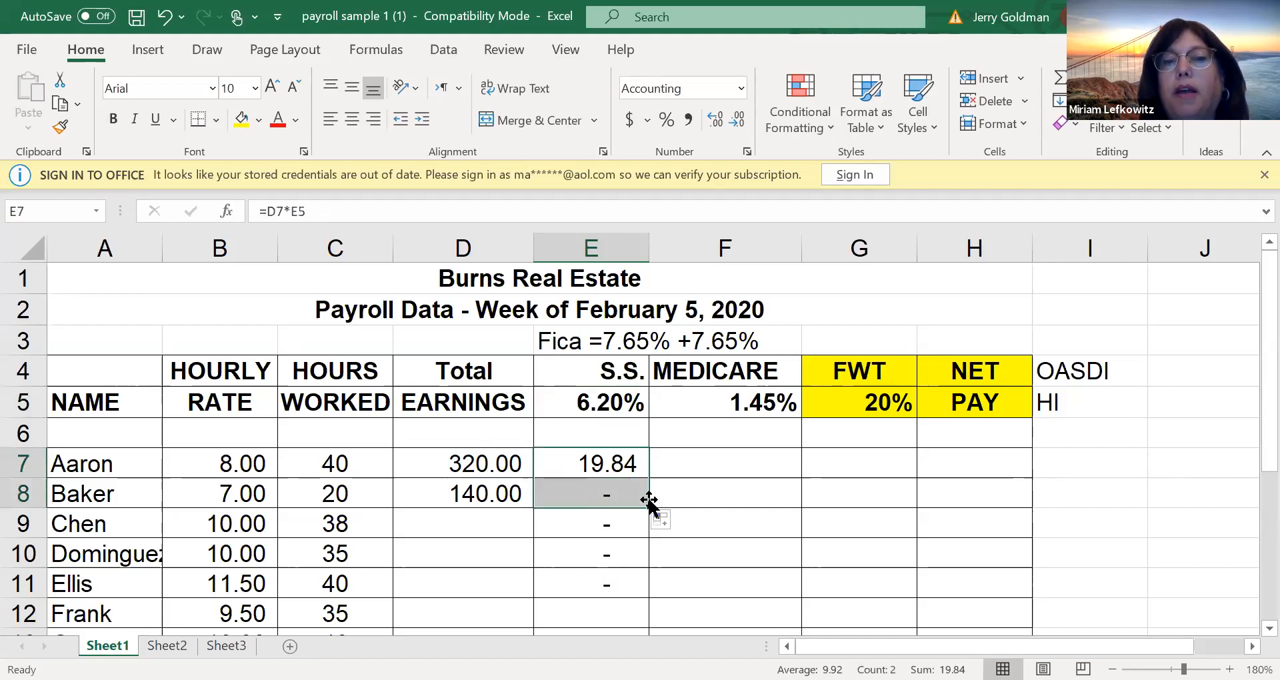
double_click(593, 497)
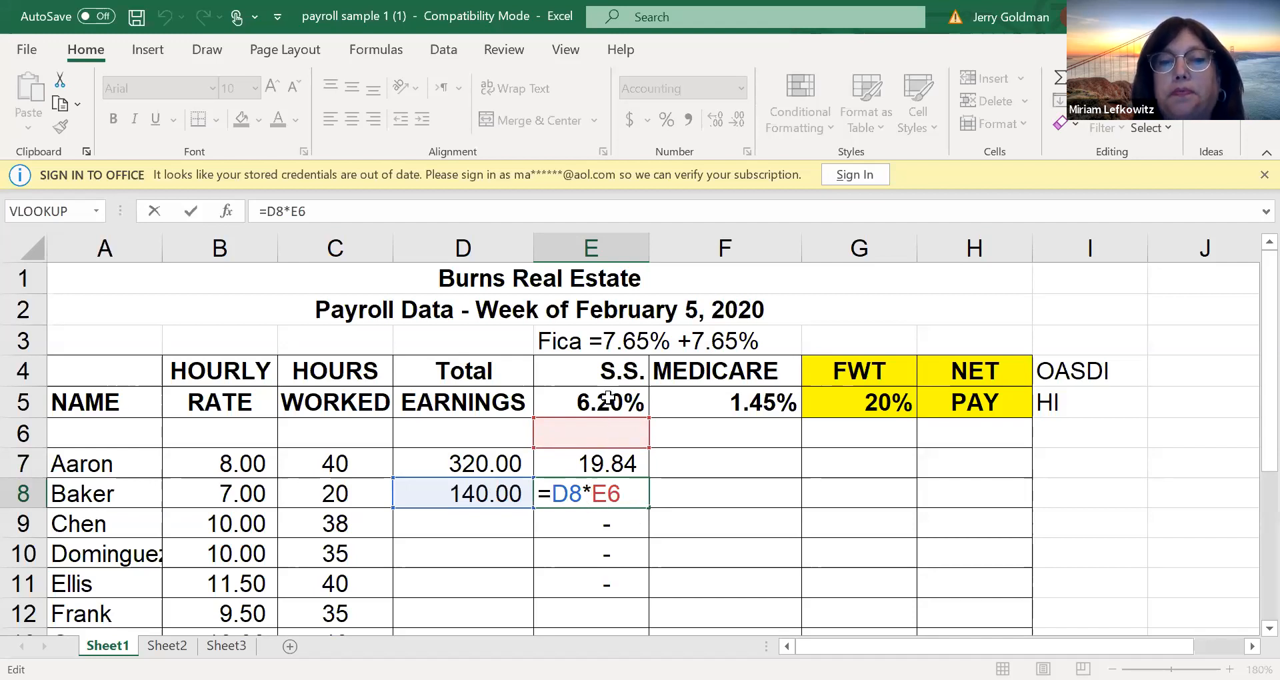
key(Return)
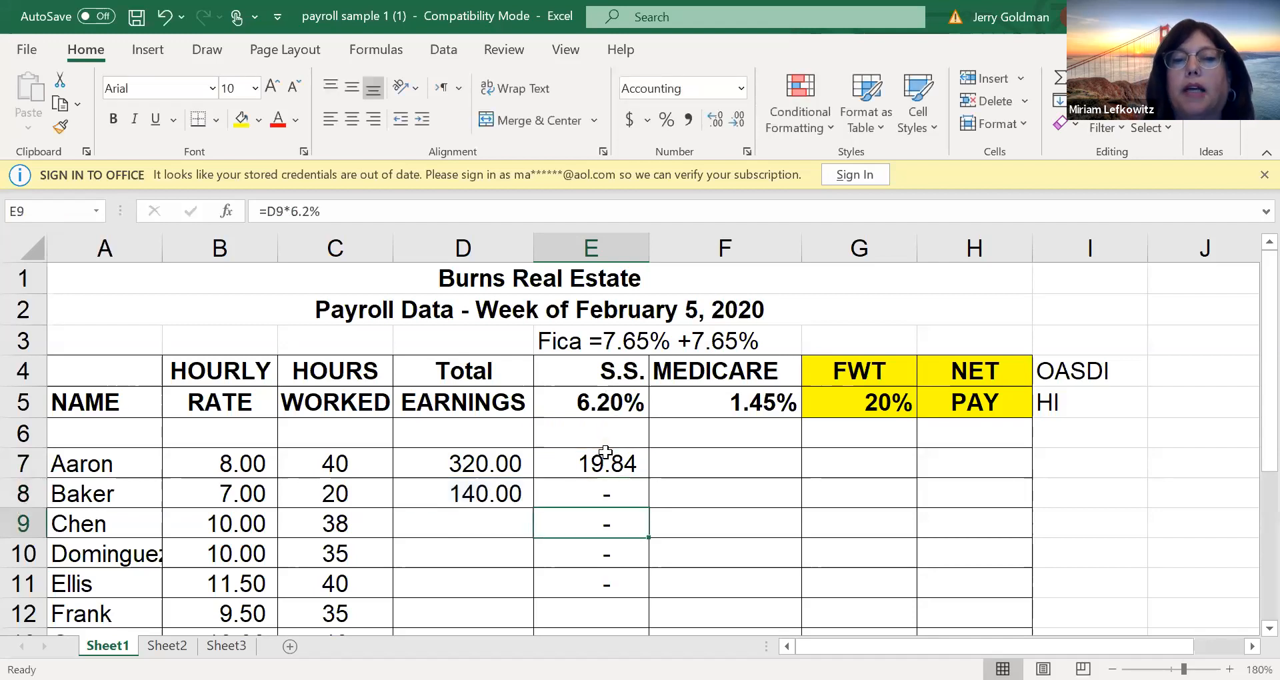
Make the rate reference in E7's formula absolute so that it reads =D7*$E$5
double_click(606, 462)
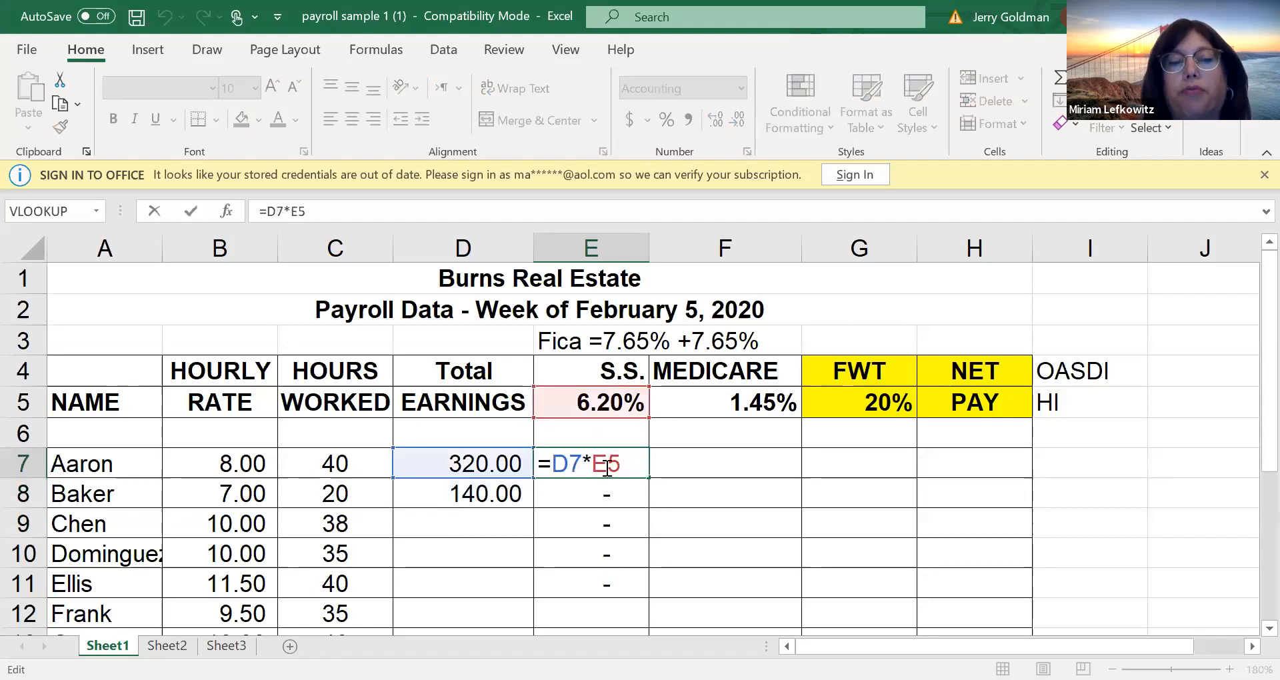
text($)
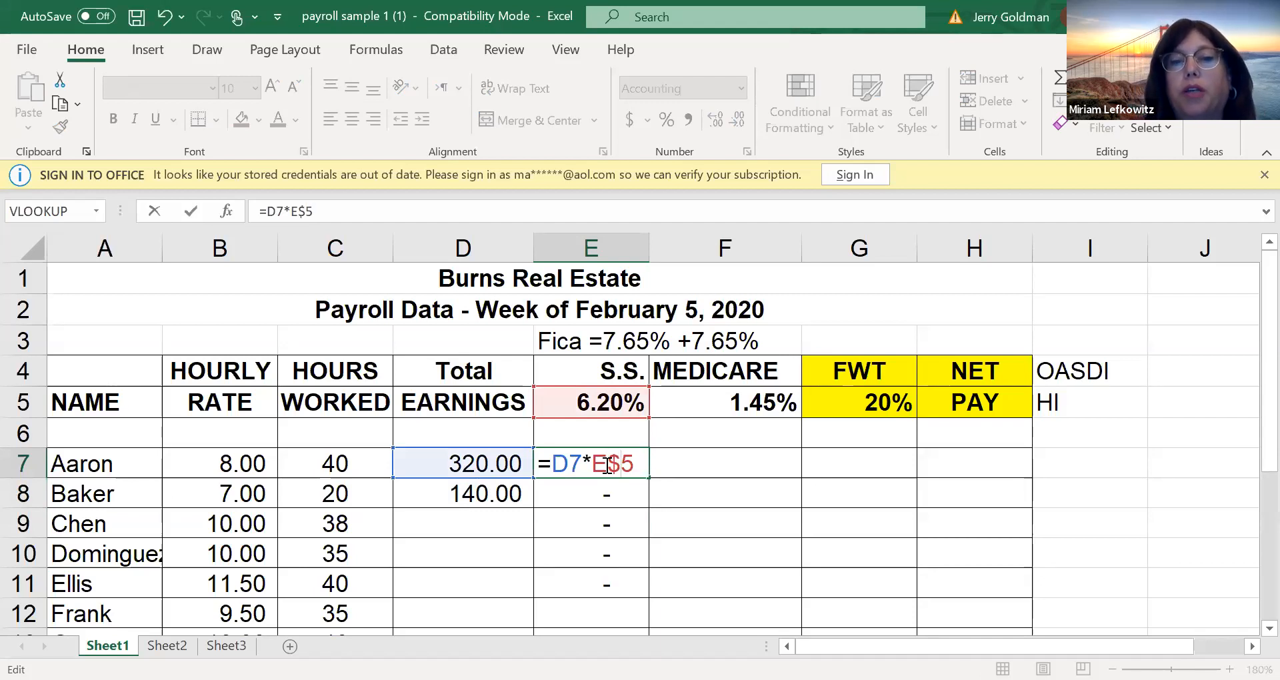
key(BackSpace)
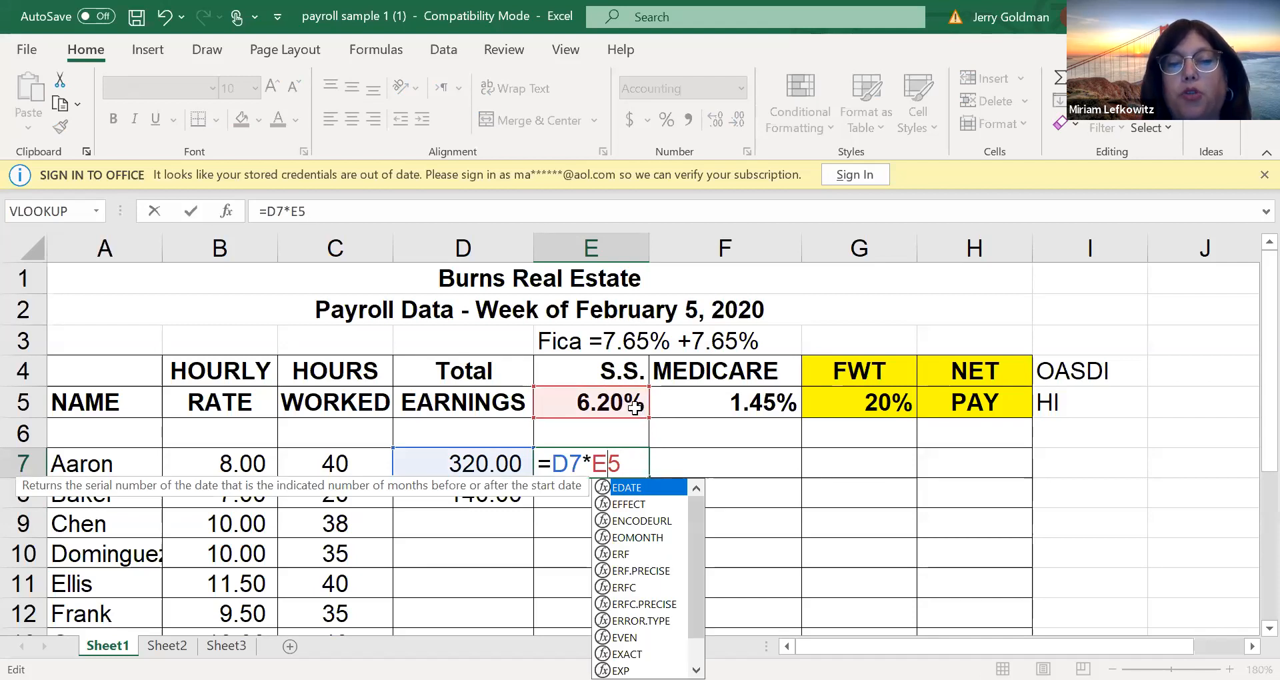
key(F4)
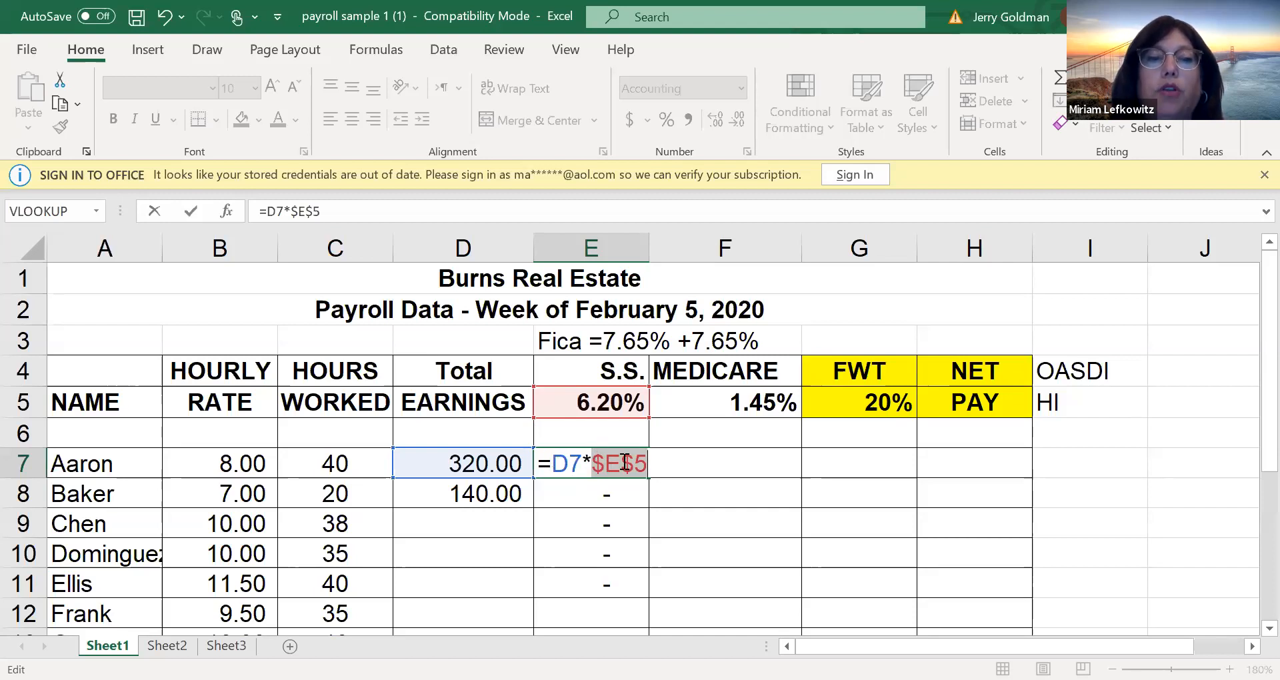
key(ctrl+Return)
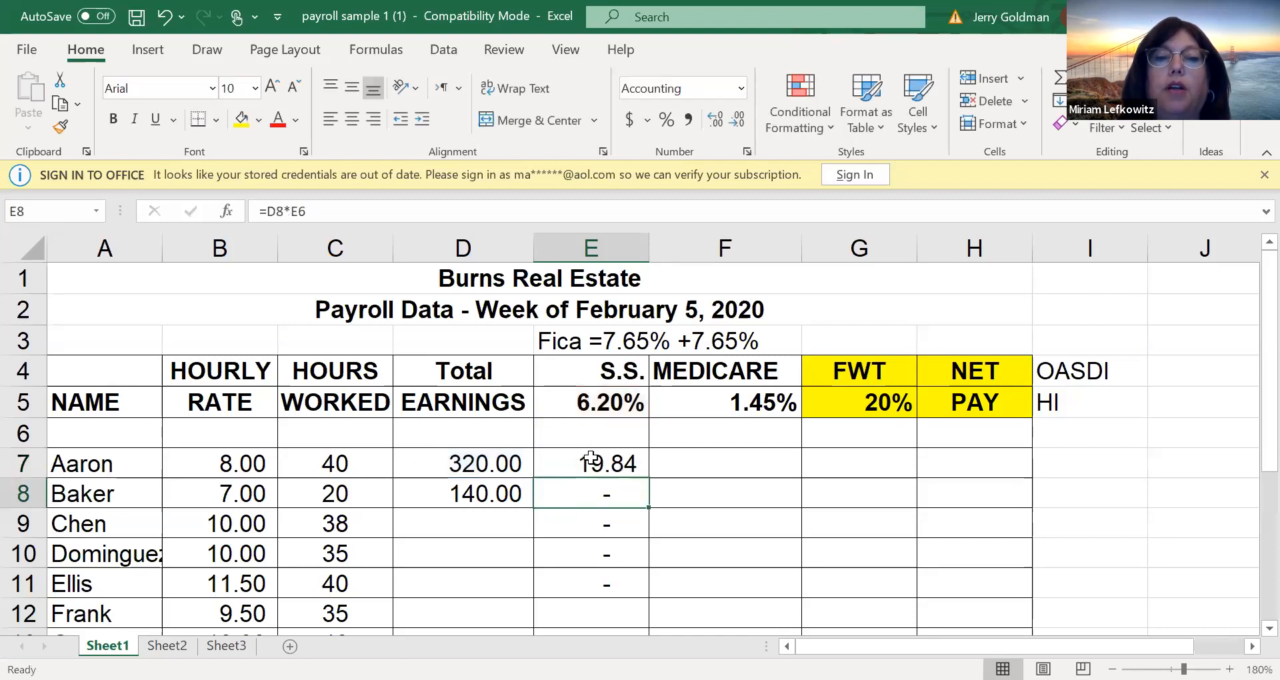
Fill the total earnings formula from D8 and the Social Security formula from E7 down to row 12
click(490, 492)
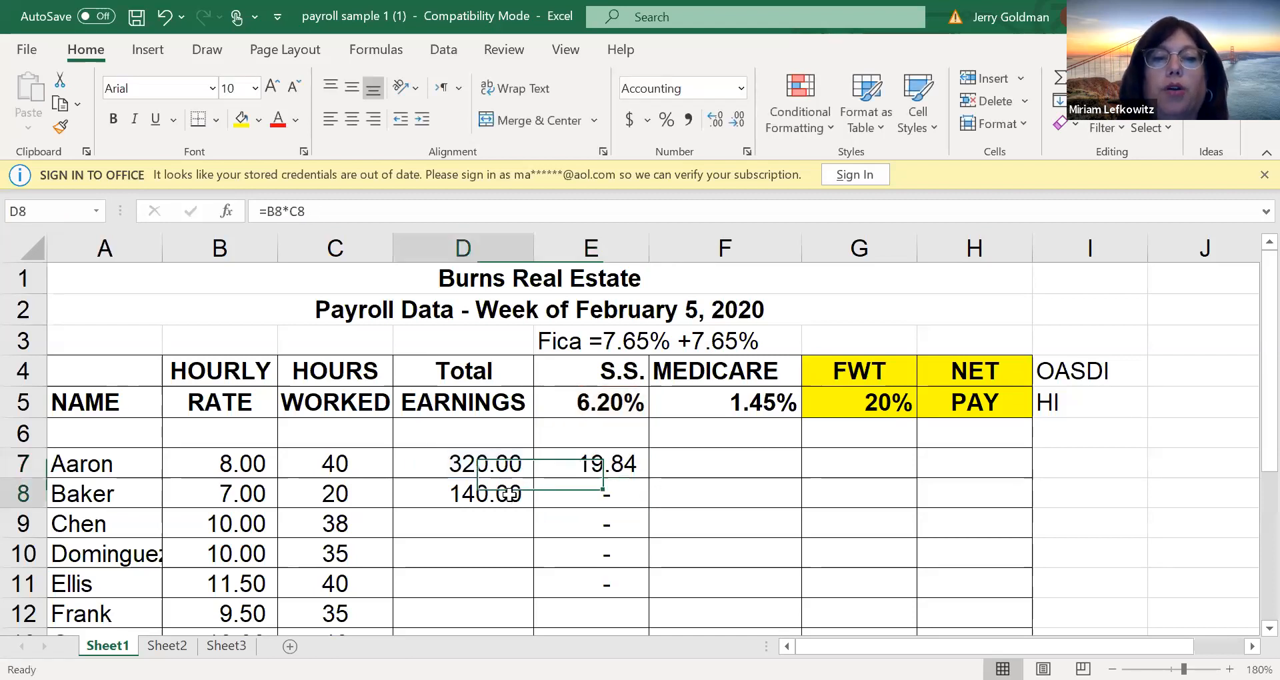
drag(534, 508, 500, 620)
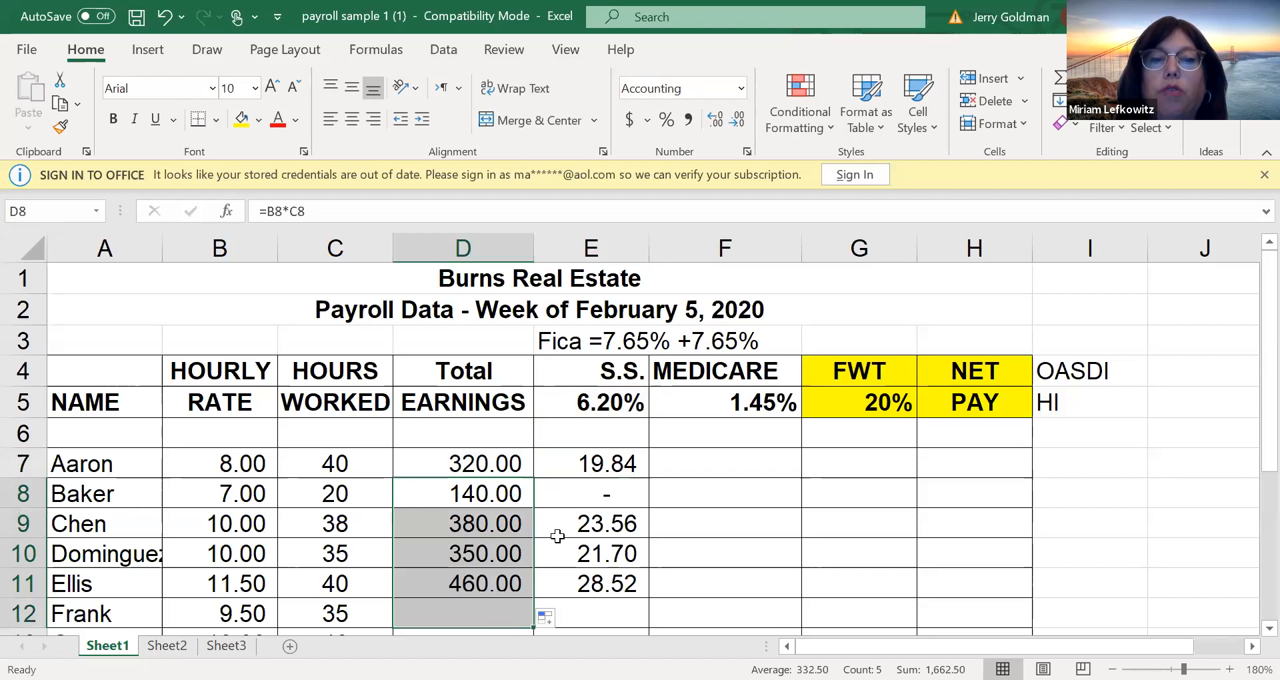
click(562, 492)
click(638, 461)
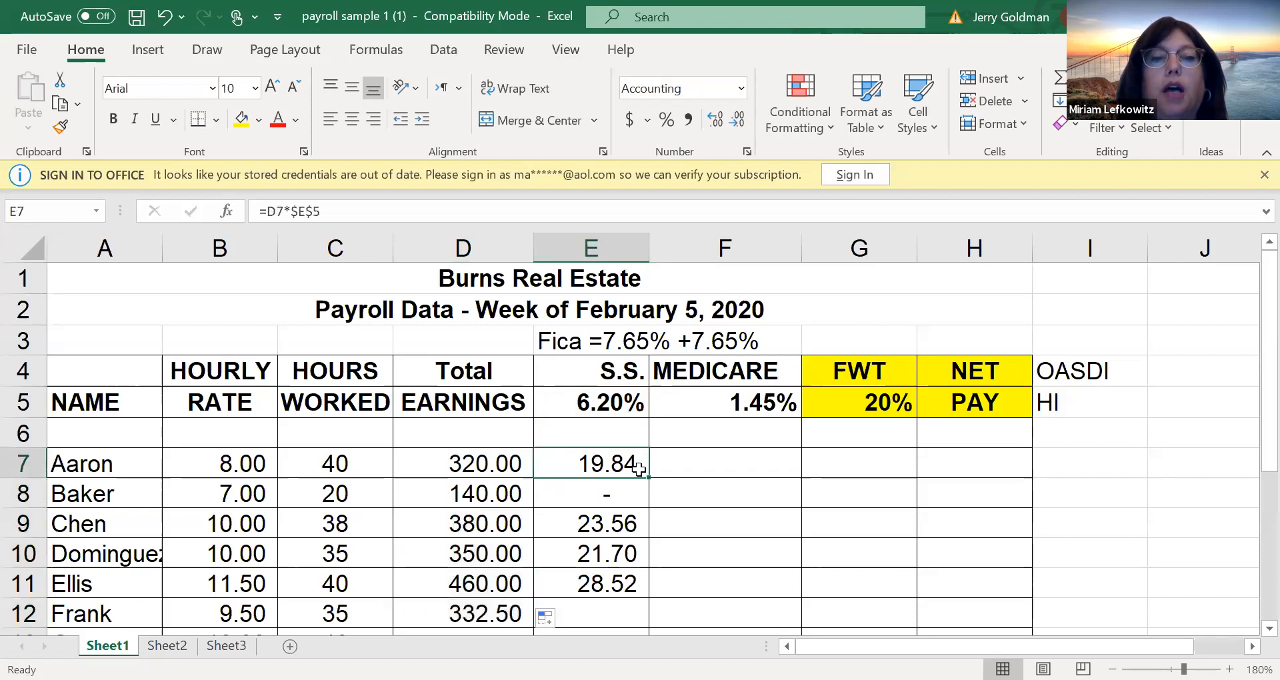
drag(647, 477, 637, 632)
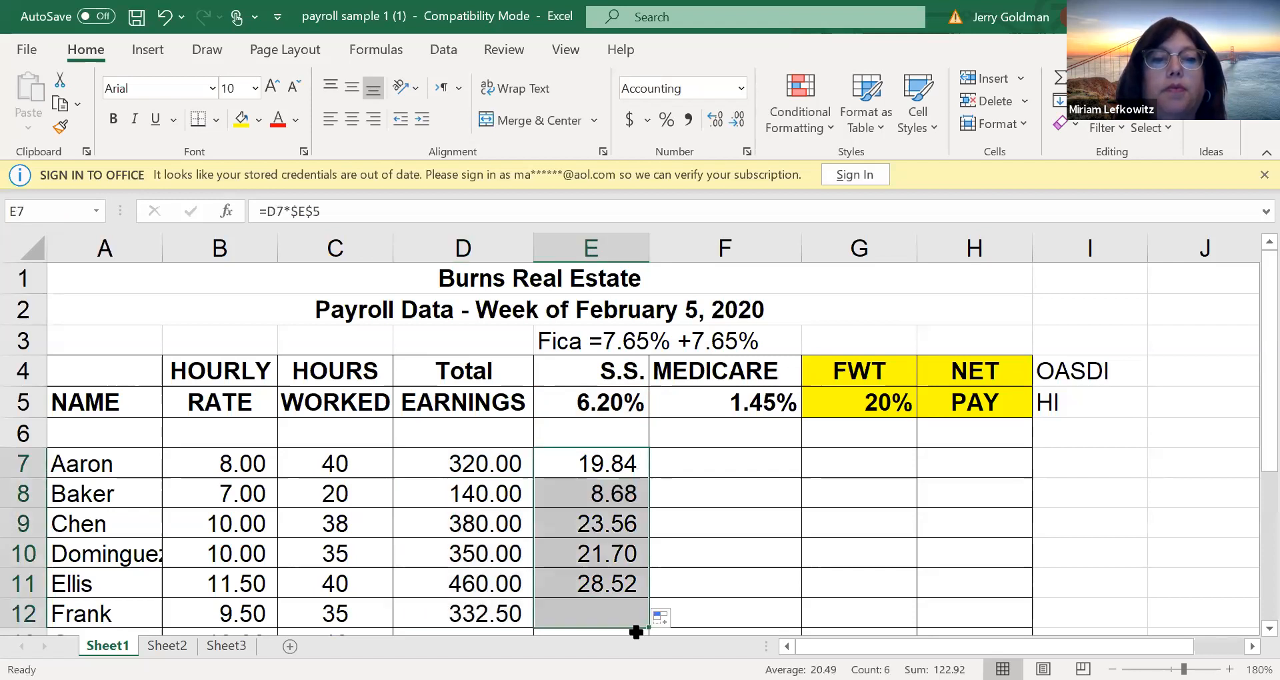
click(637, 632)
Calculate Aaron's Medicare deduction in F7 with an absolute reference to the rate, using =D7*$F$5
click(717, 443)
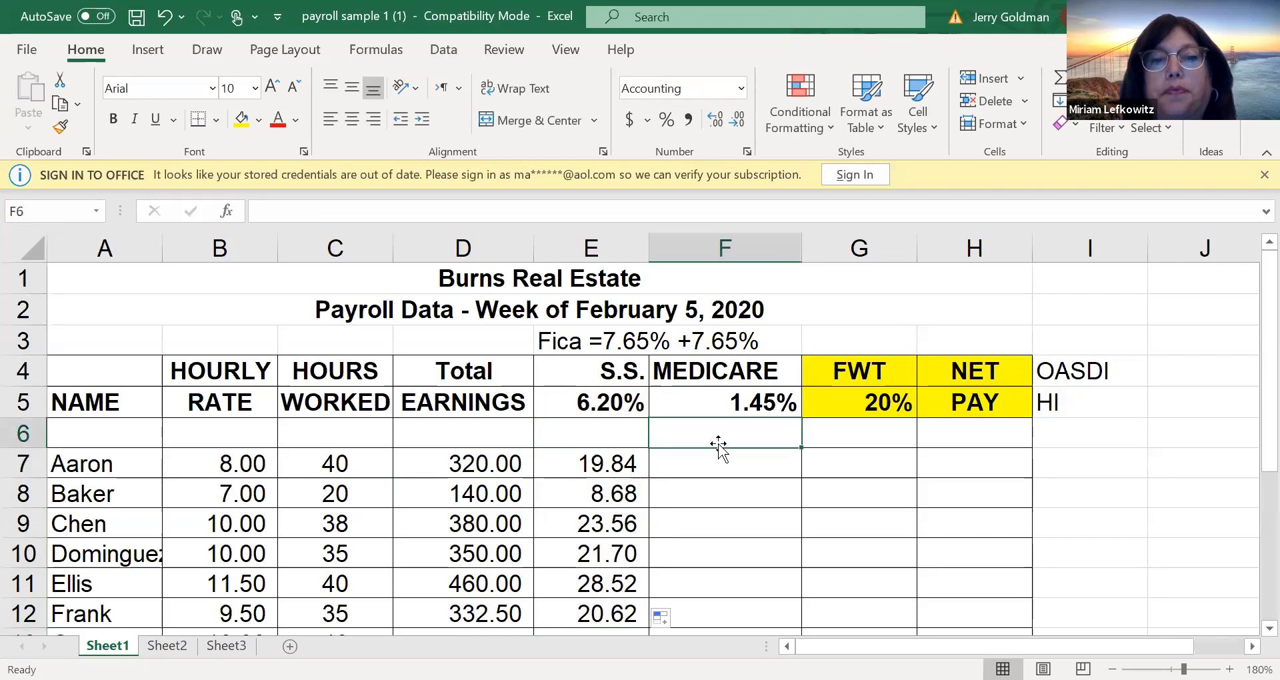
click(710, 452)
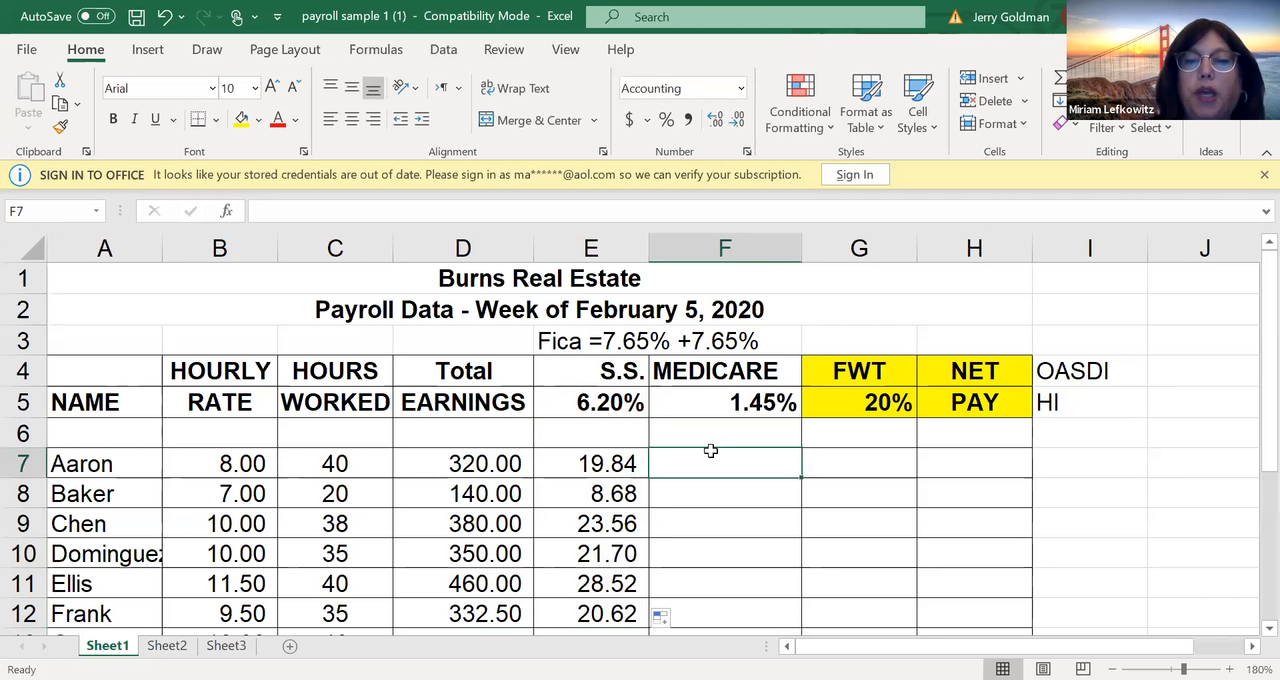
text(=)
click(506, 462)
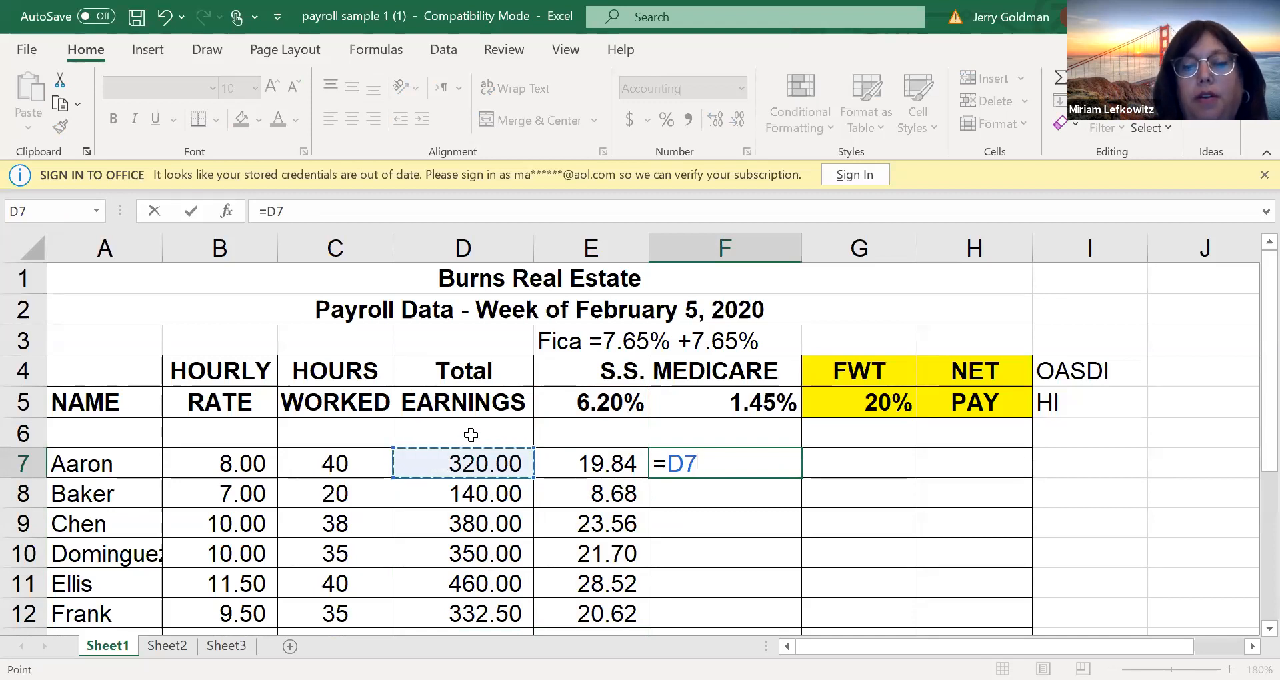
text(*)
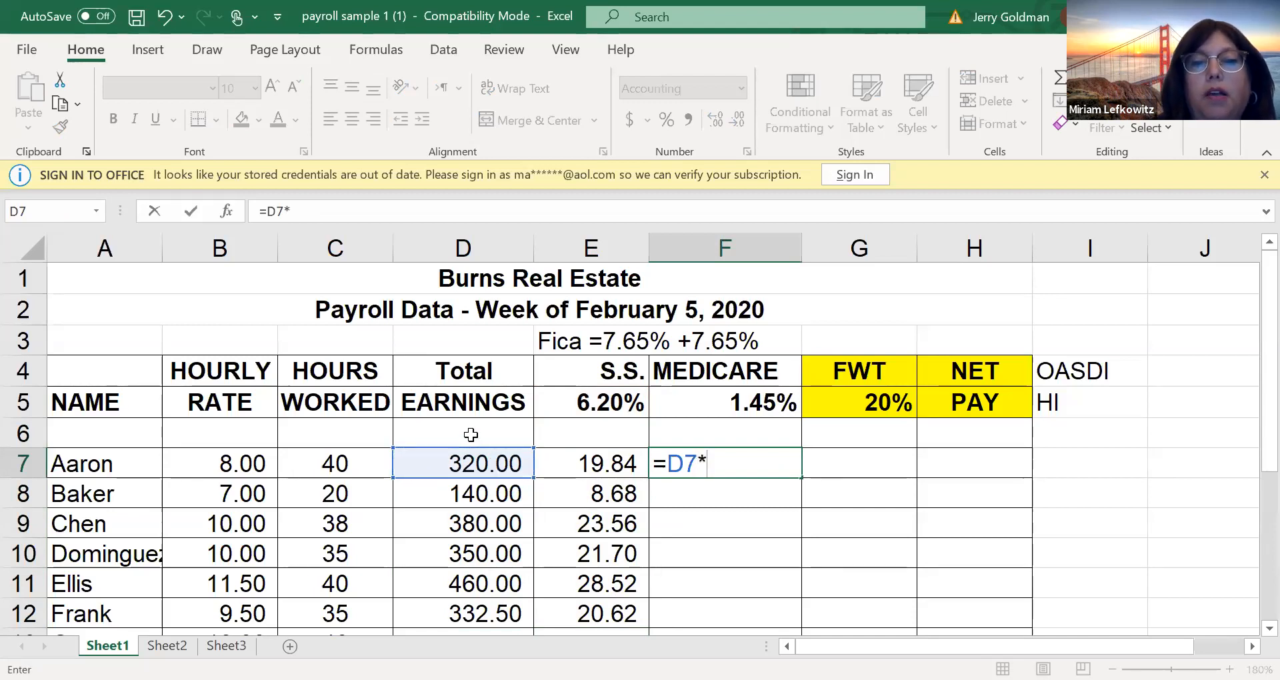
click(754, 410)
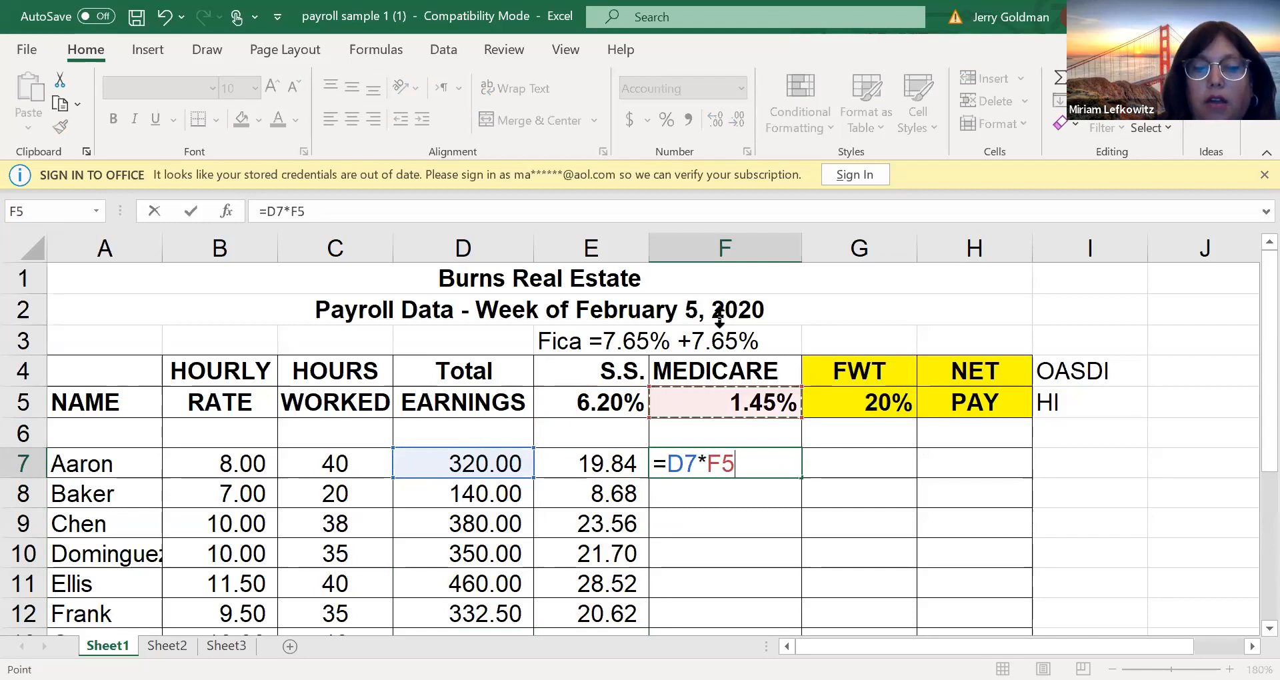
key(F4)
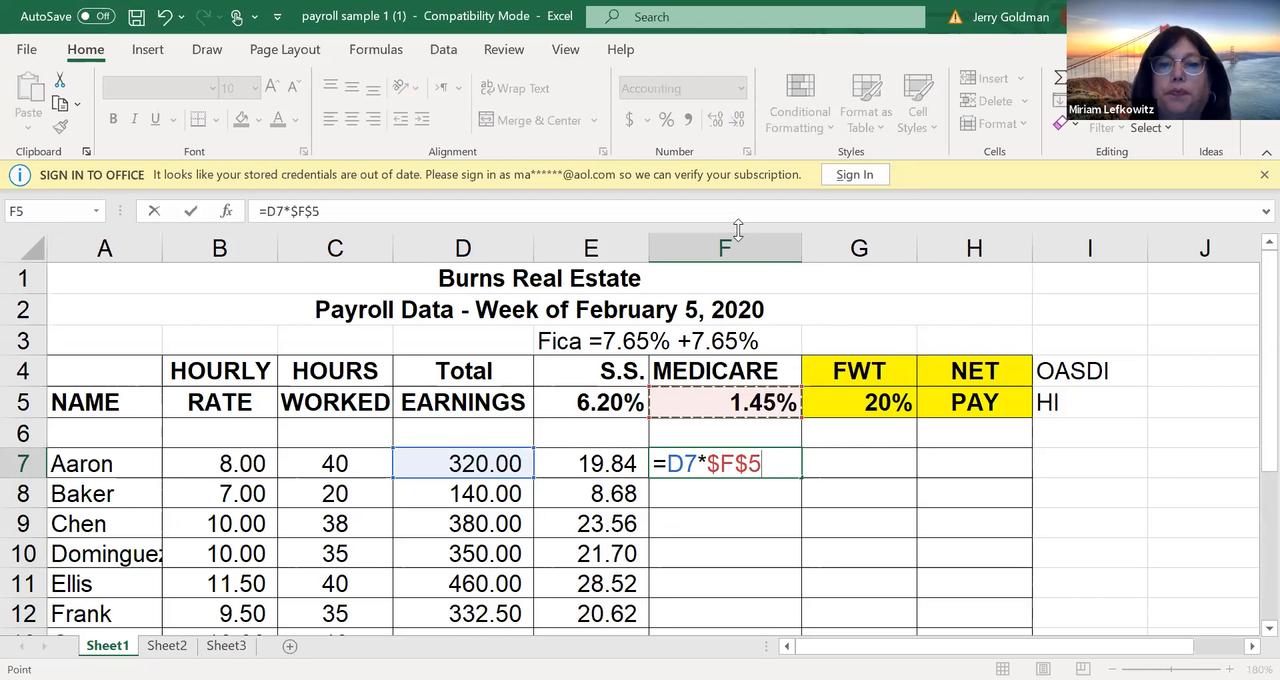
key(Return)
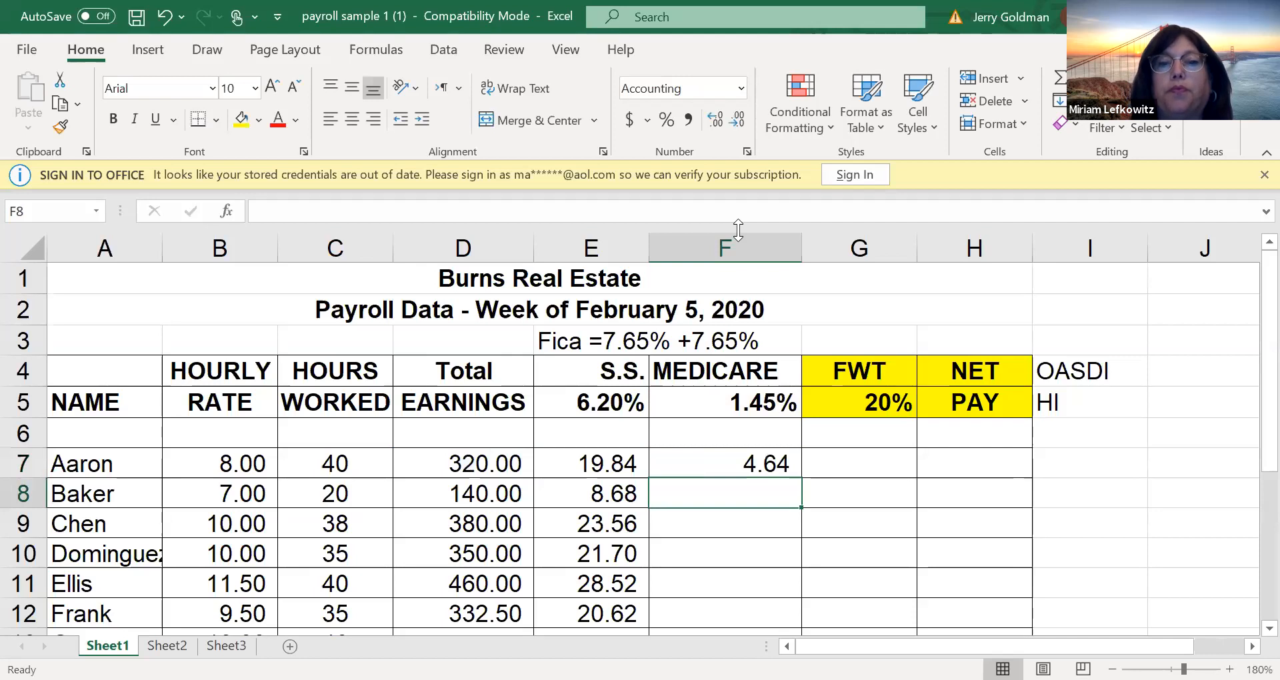
Cycle the rate reference in F7's formula through its mixed, relative and absolute forms, ending on $F$5
click(784, 463)
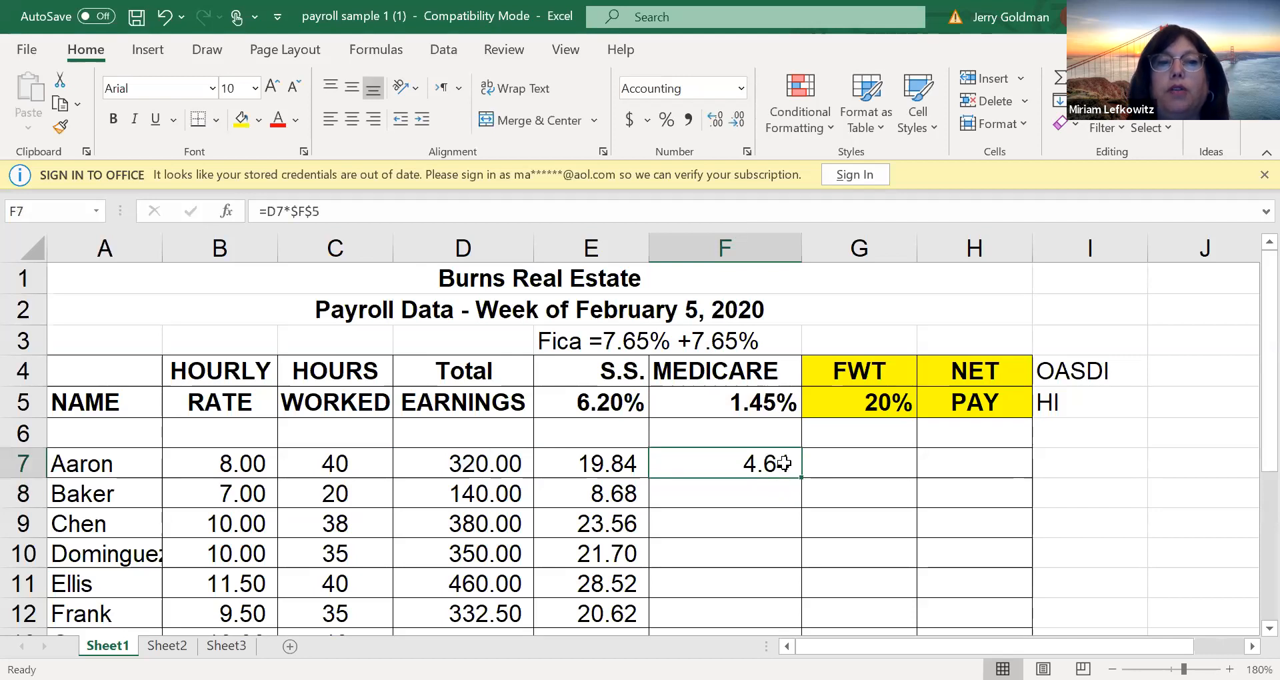
double_click(784, 463)
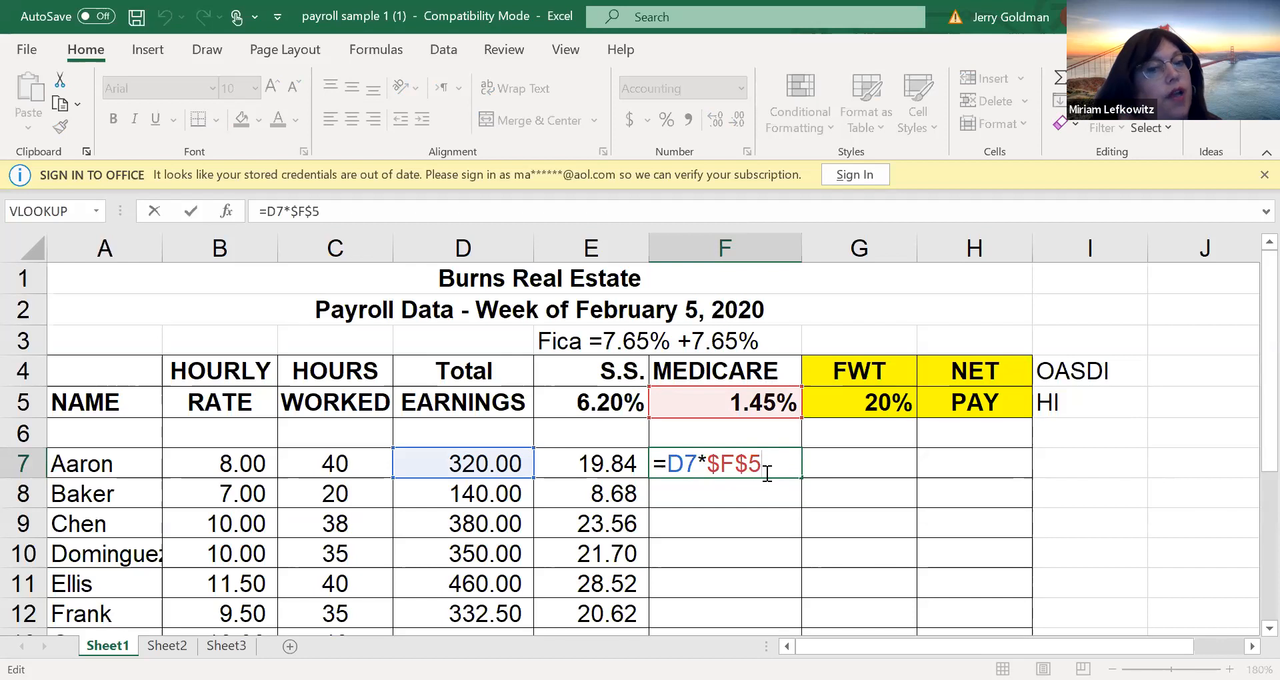
key(F4)
key(F4)
key(F4)
key(F4)
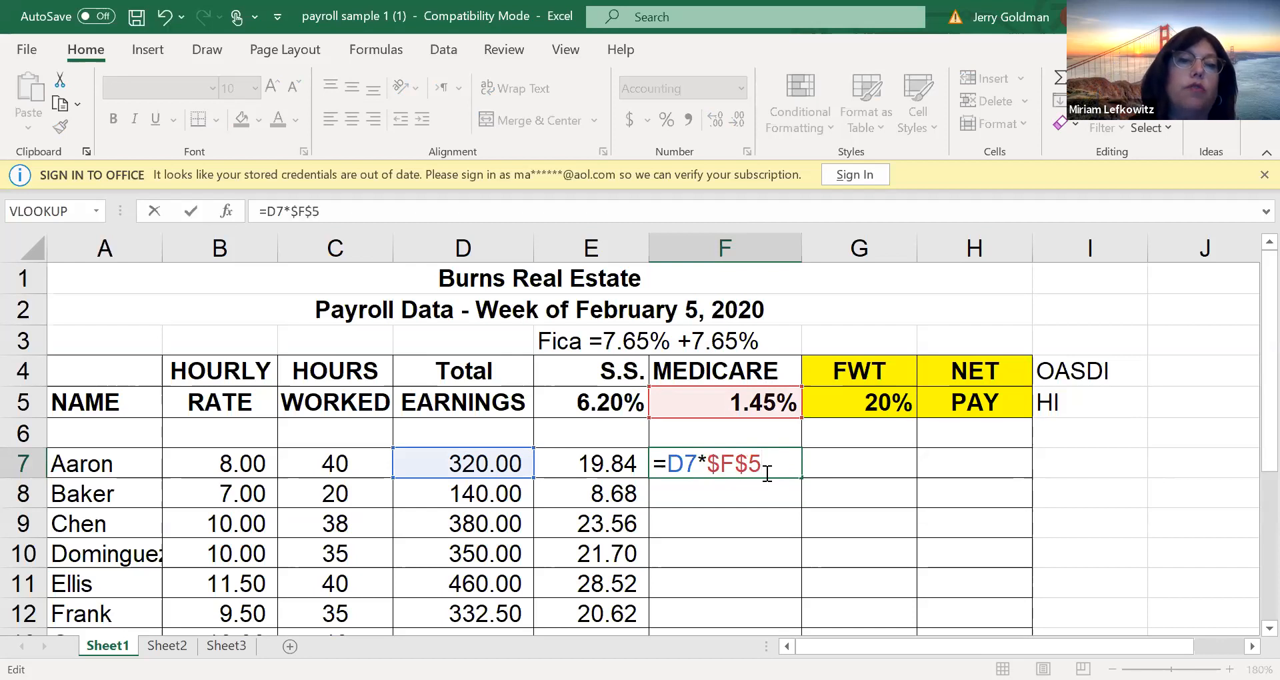
key(F4)
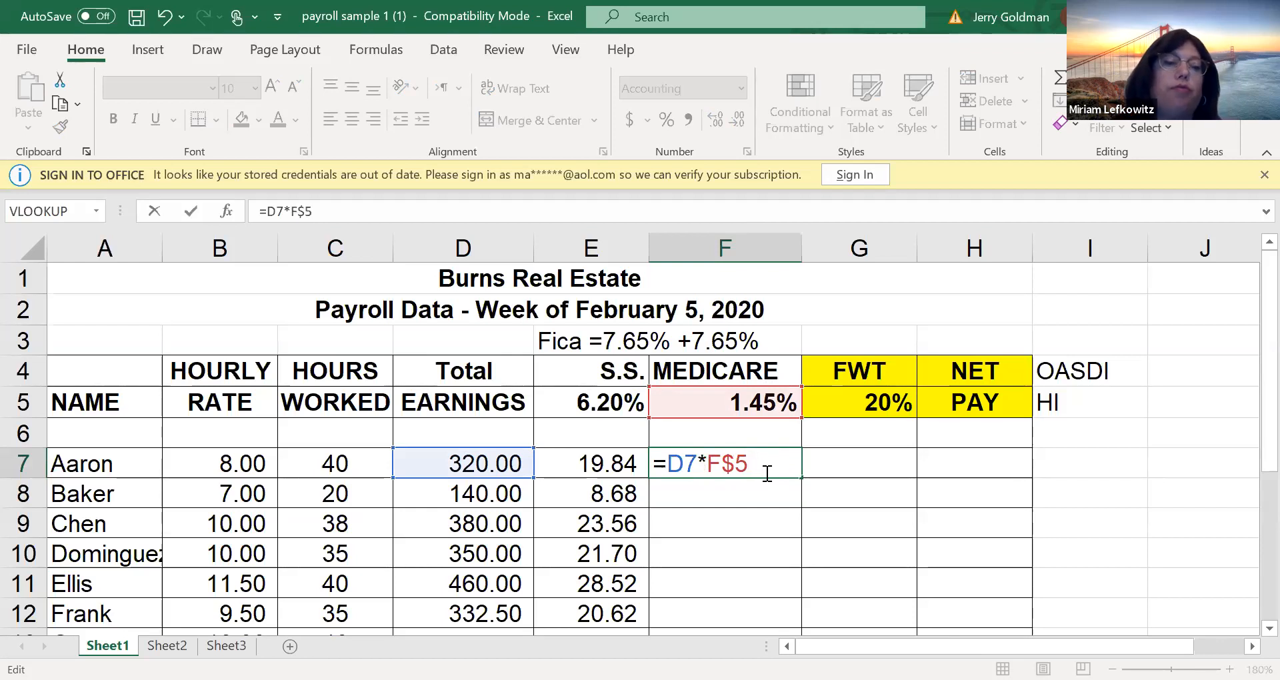
key(F4)
key(F4)
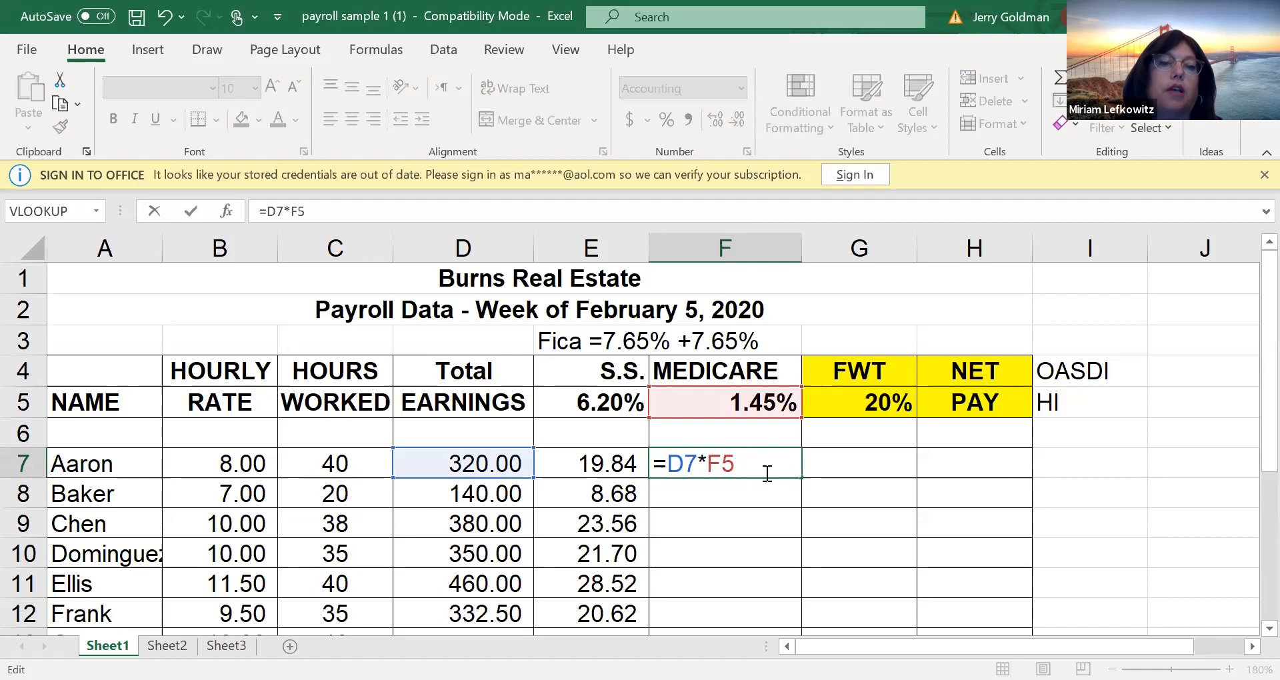
key(F4)
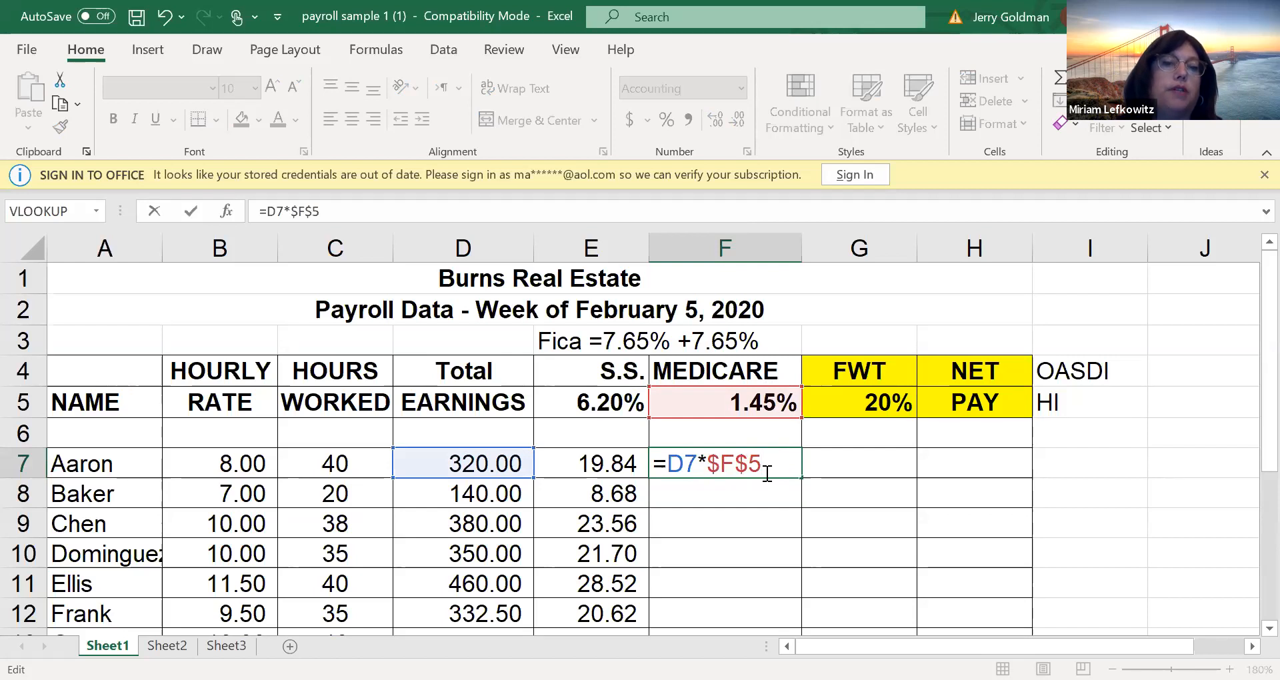
key(F4)
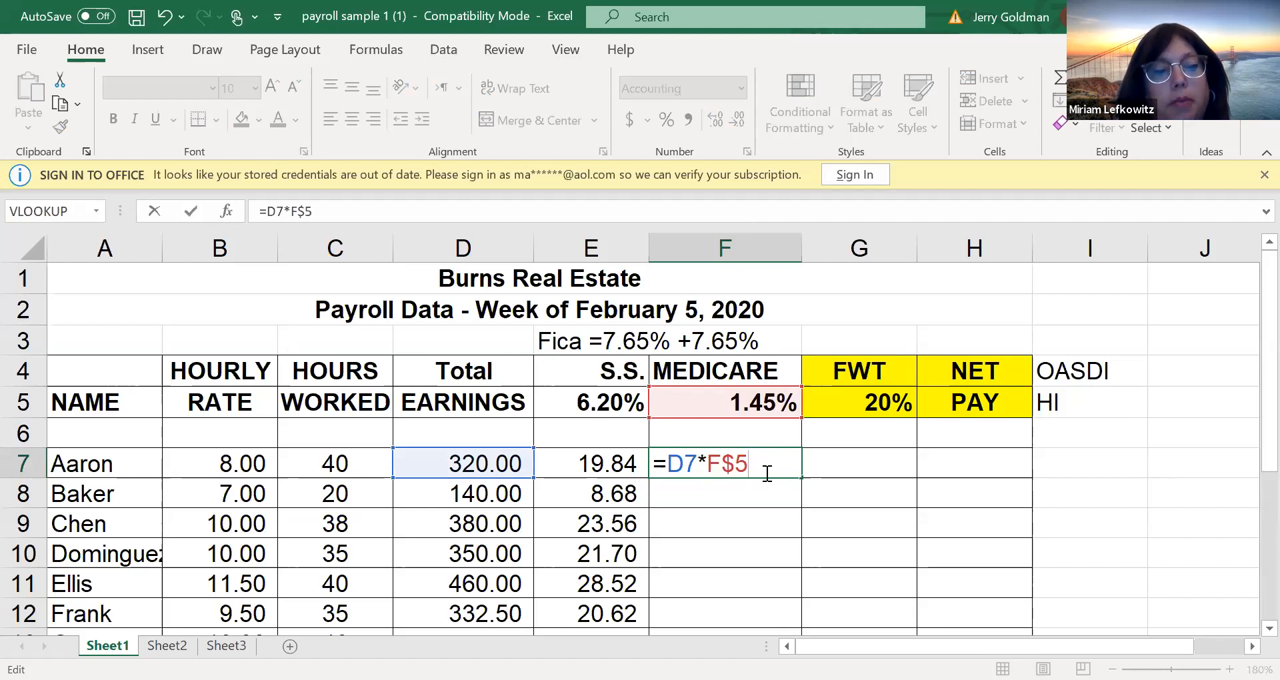
key(F4)
key(F4)
key(F4)
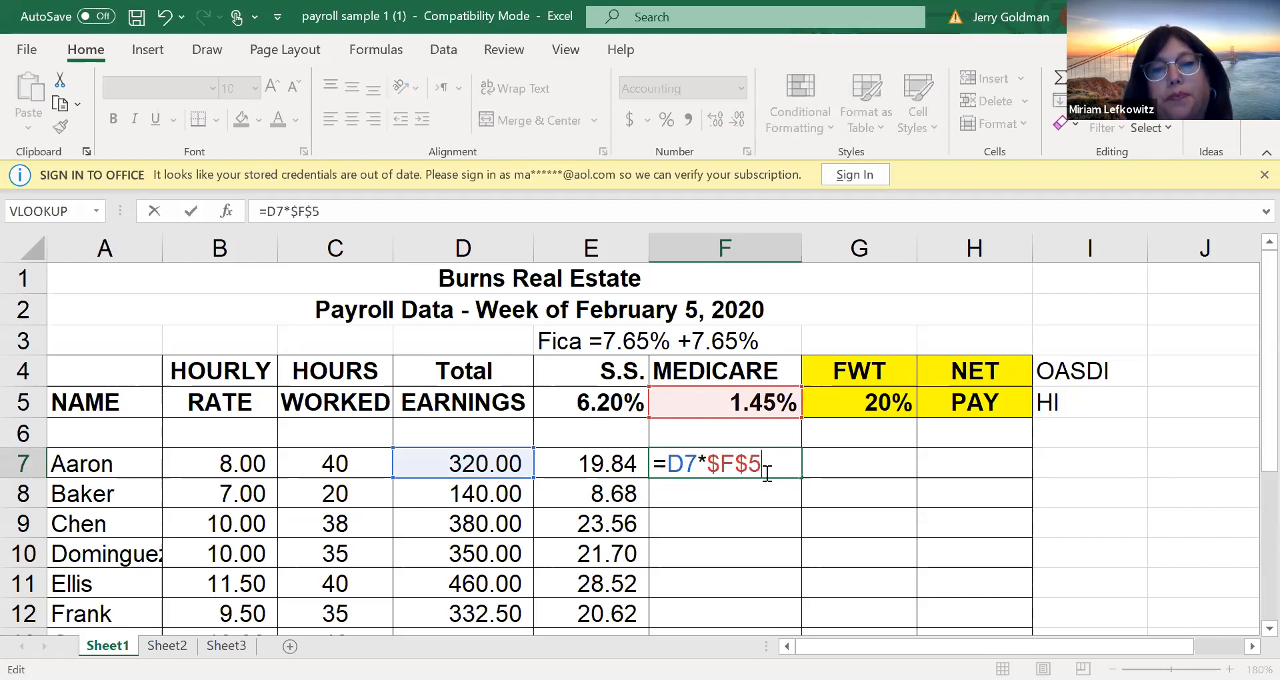
key(Return)
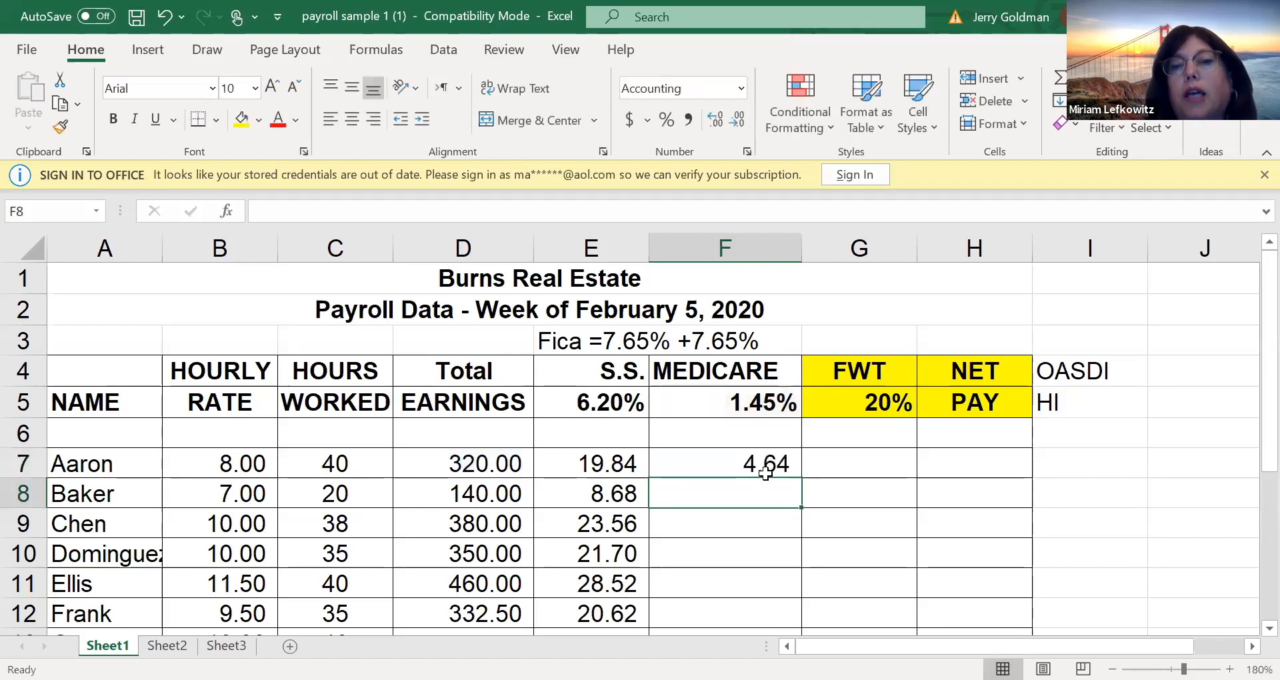
click(849, 473)
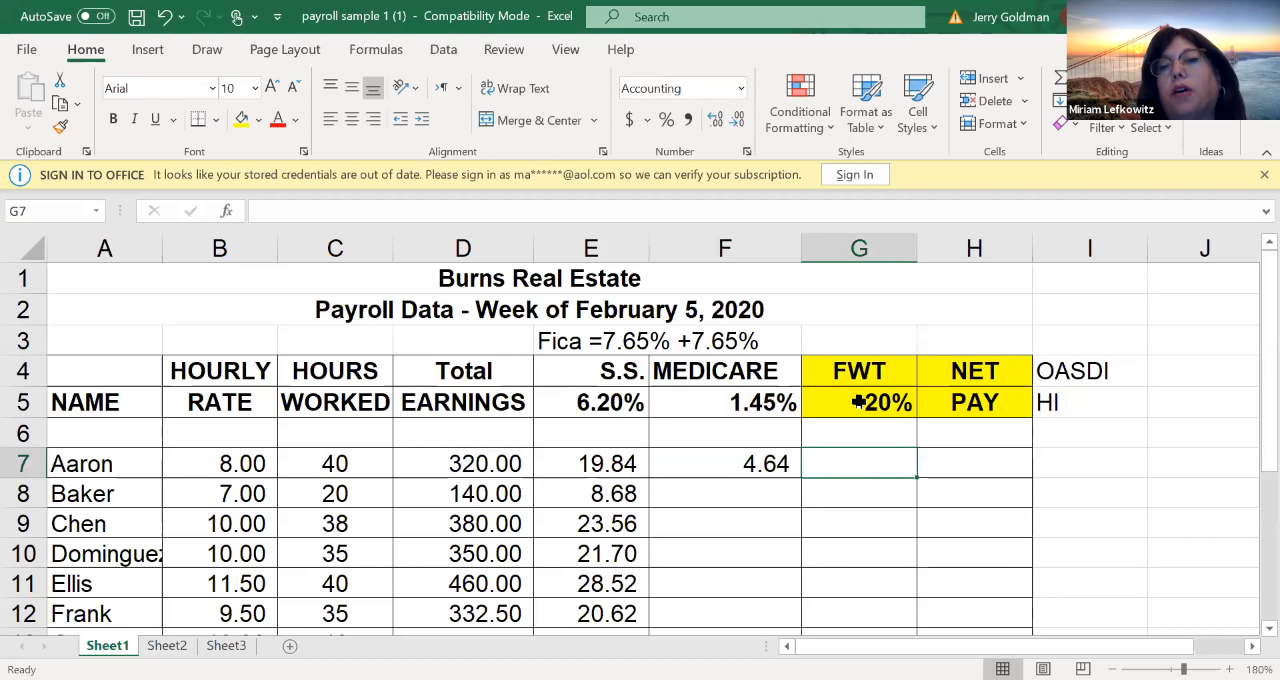
click(865, 426)
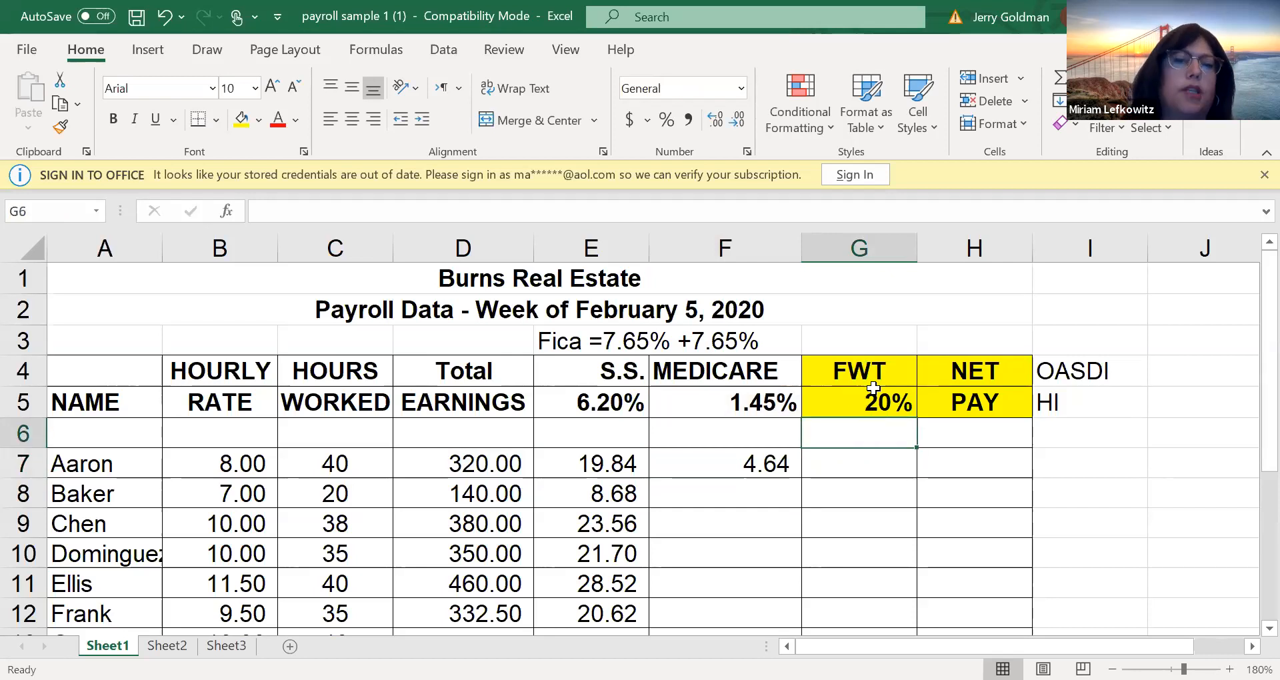
Calculate Aaron's FWT deduction in G7 with an absolute reference to the 20% rate, using =D7*$G$5
click(868, 395)
click(874, 372)
click(880, 405)
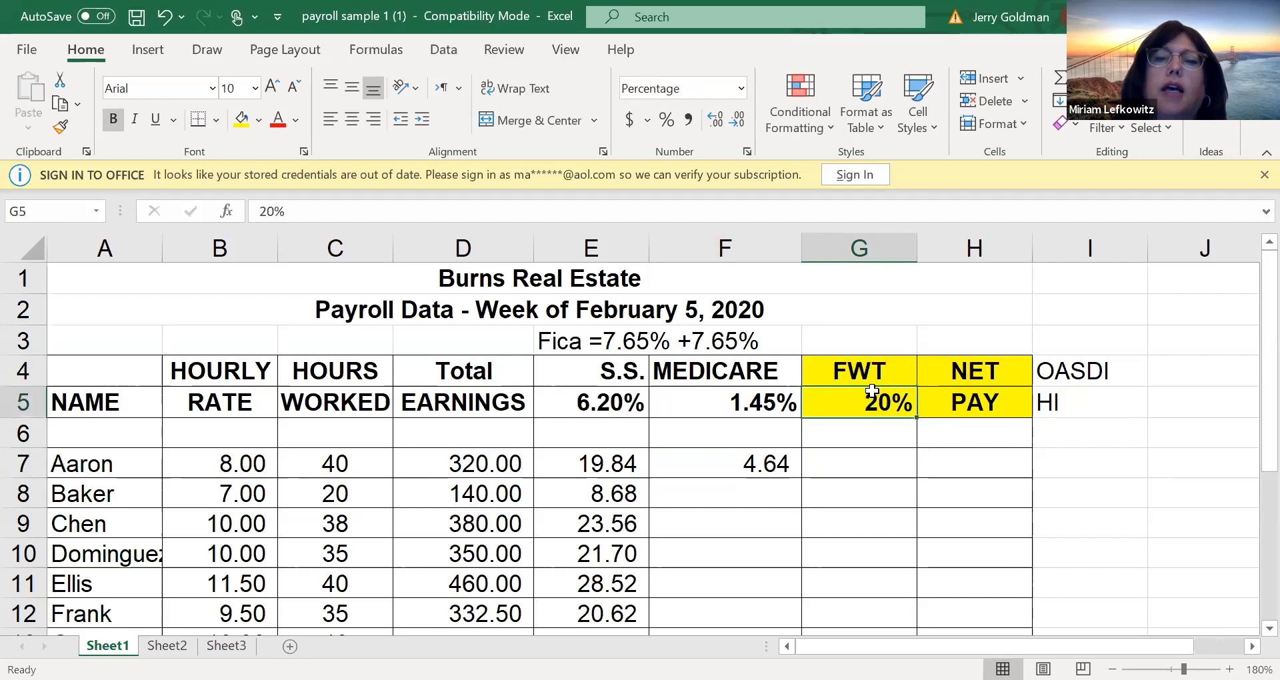
click(870, 456)
text(=)
key(Left)
key(Left)
key(Left)
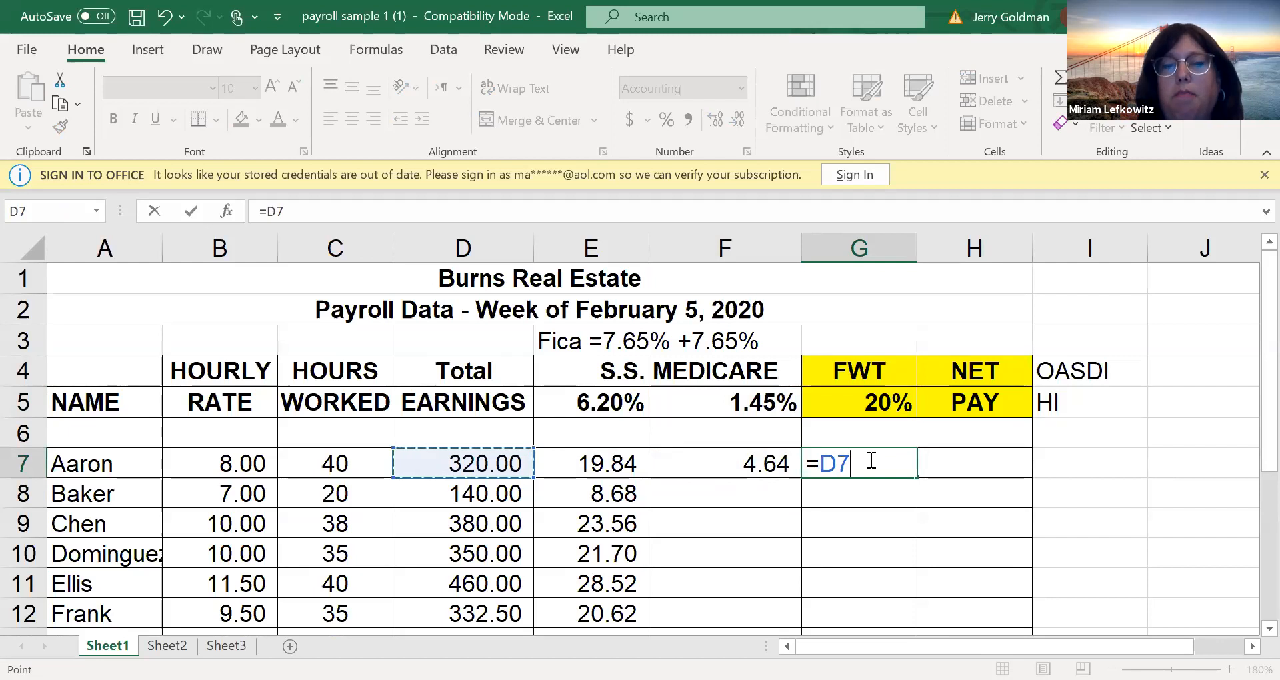
text(*)
click(876, 398)
key(F4)
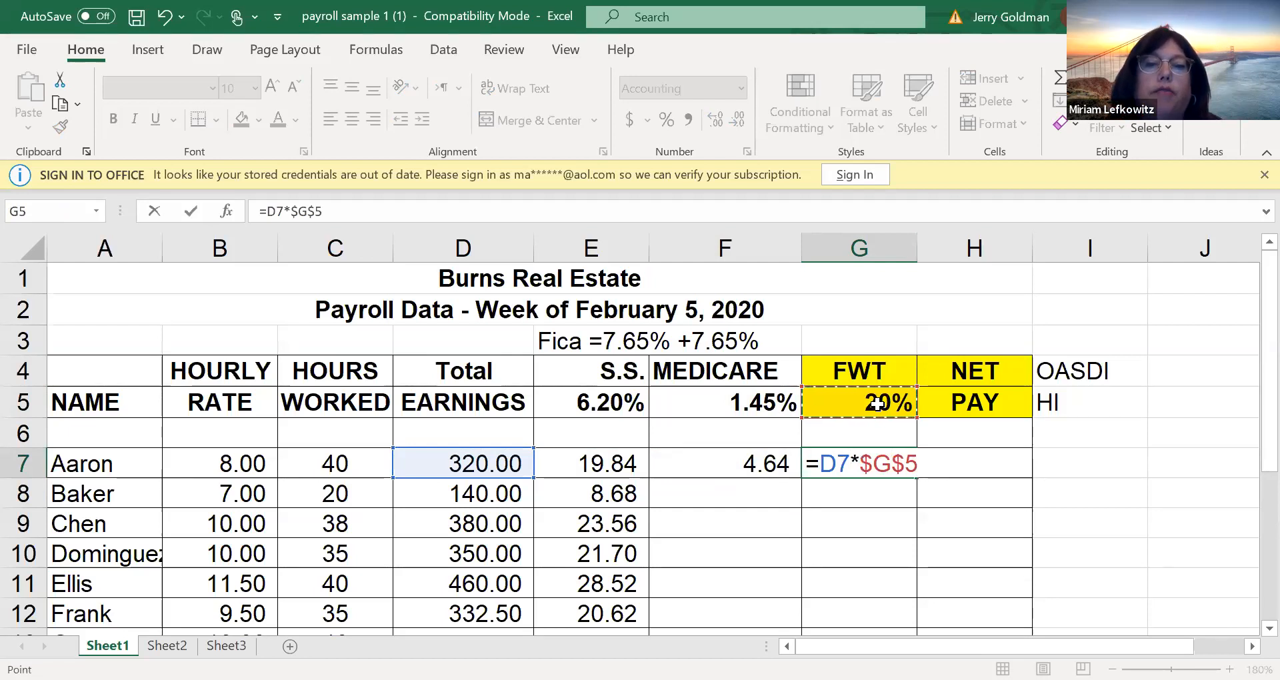
key(Return)
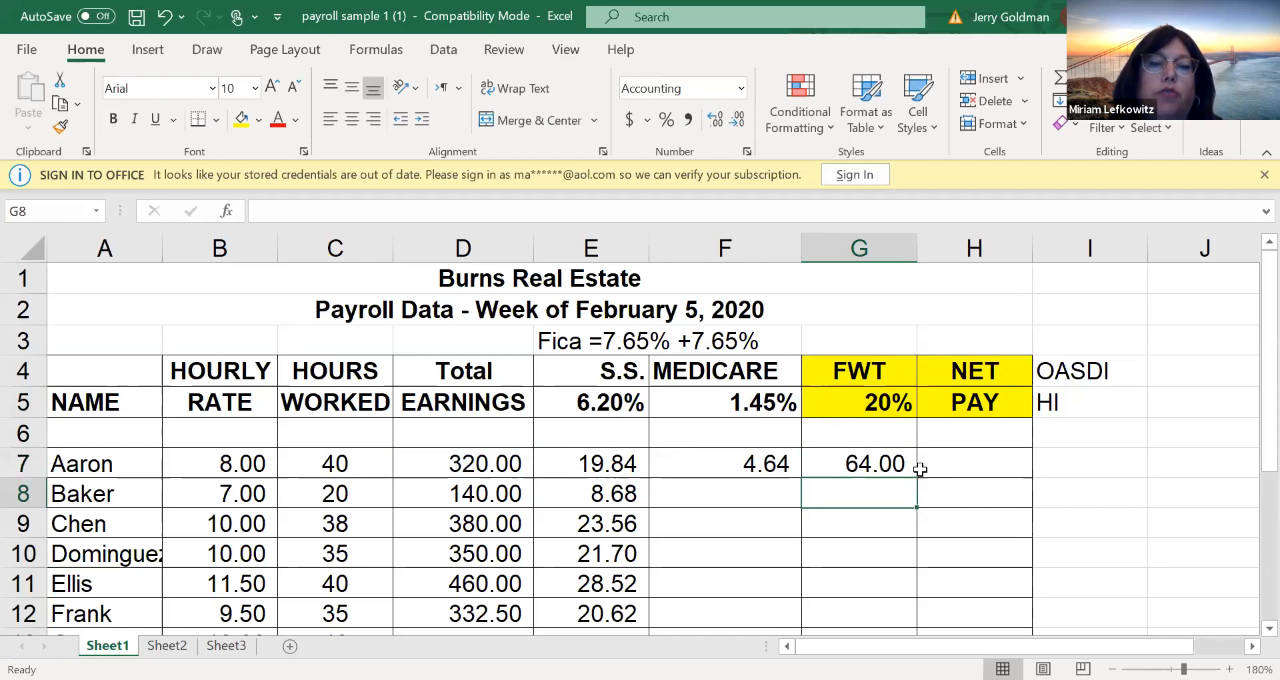
click(955, 478)
click(940, 457)
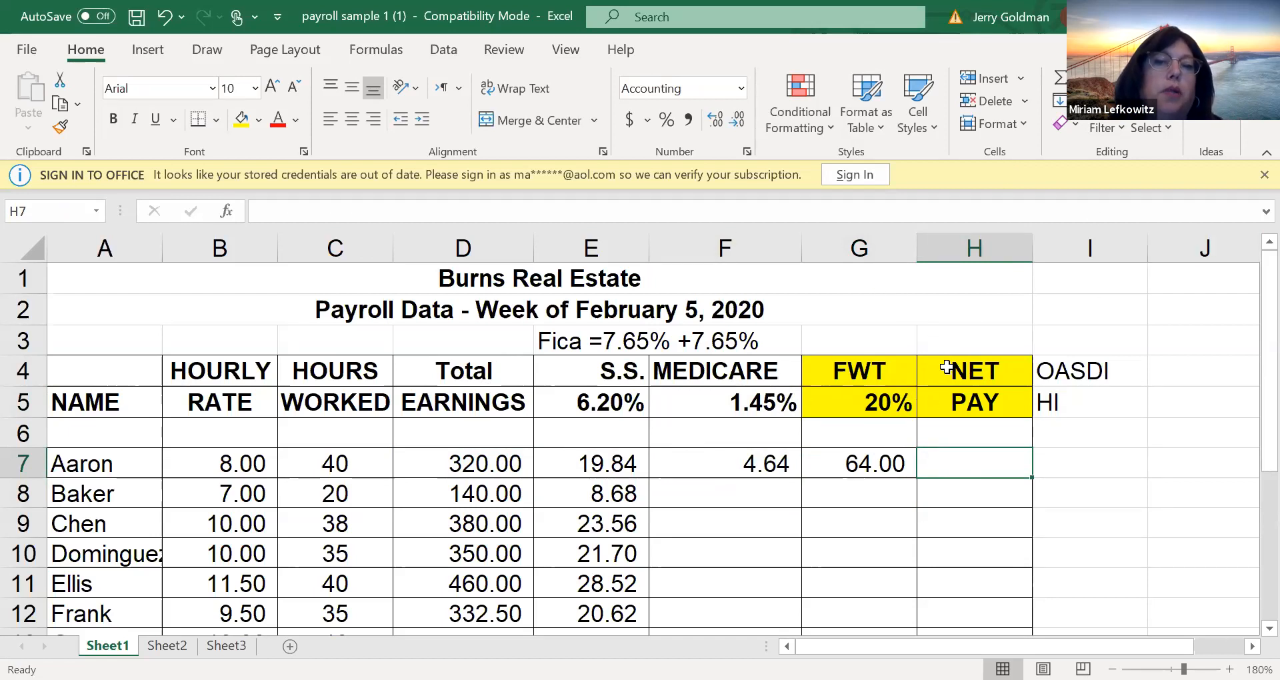
drag(1097, 408, 1042, 473)
click(1019, 460)
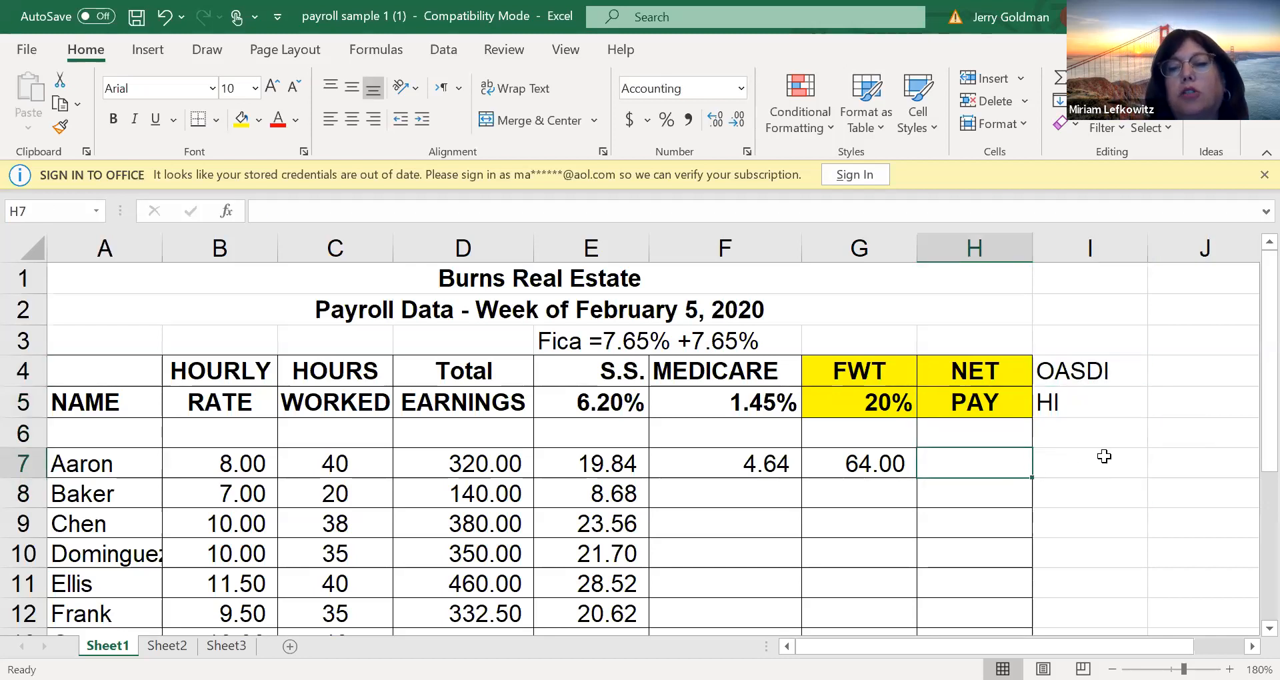
click(501, 456)
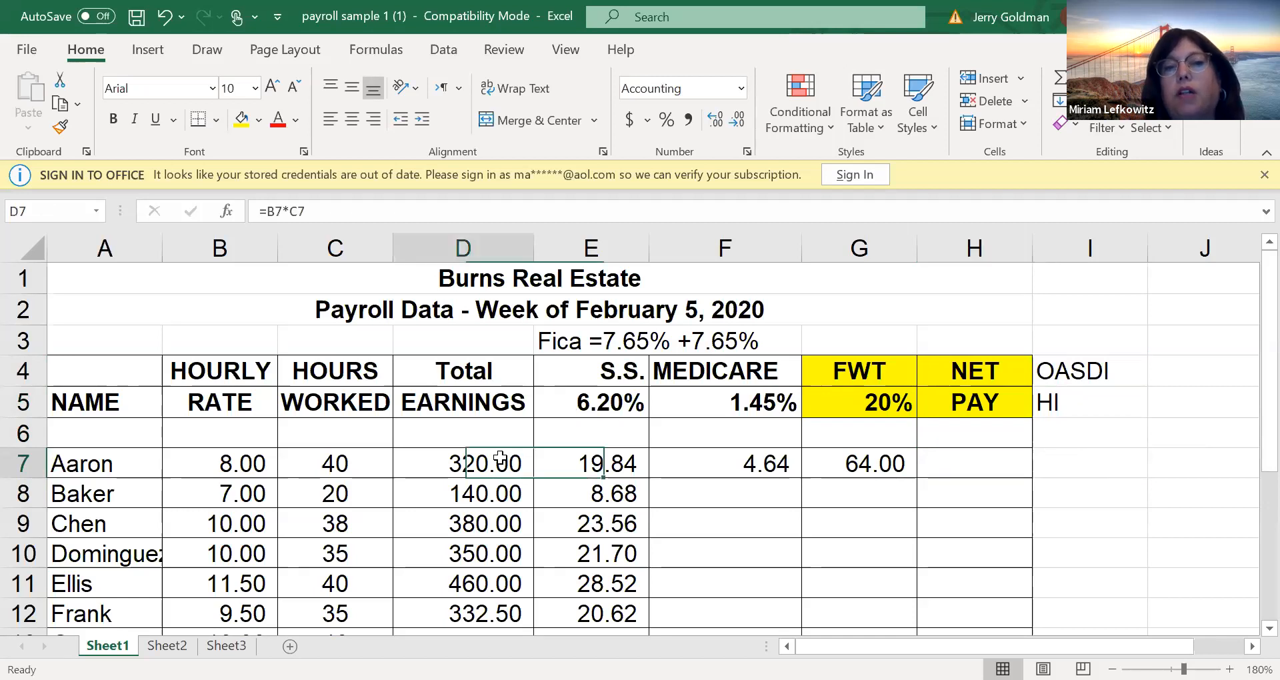
Calculate Aaron's net pay in H7 by subtracting each deduction from total earnings, using =D7-E7-F7-G7
click(939, 466)
text(=)
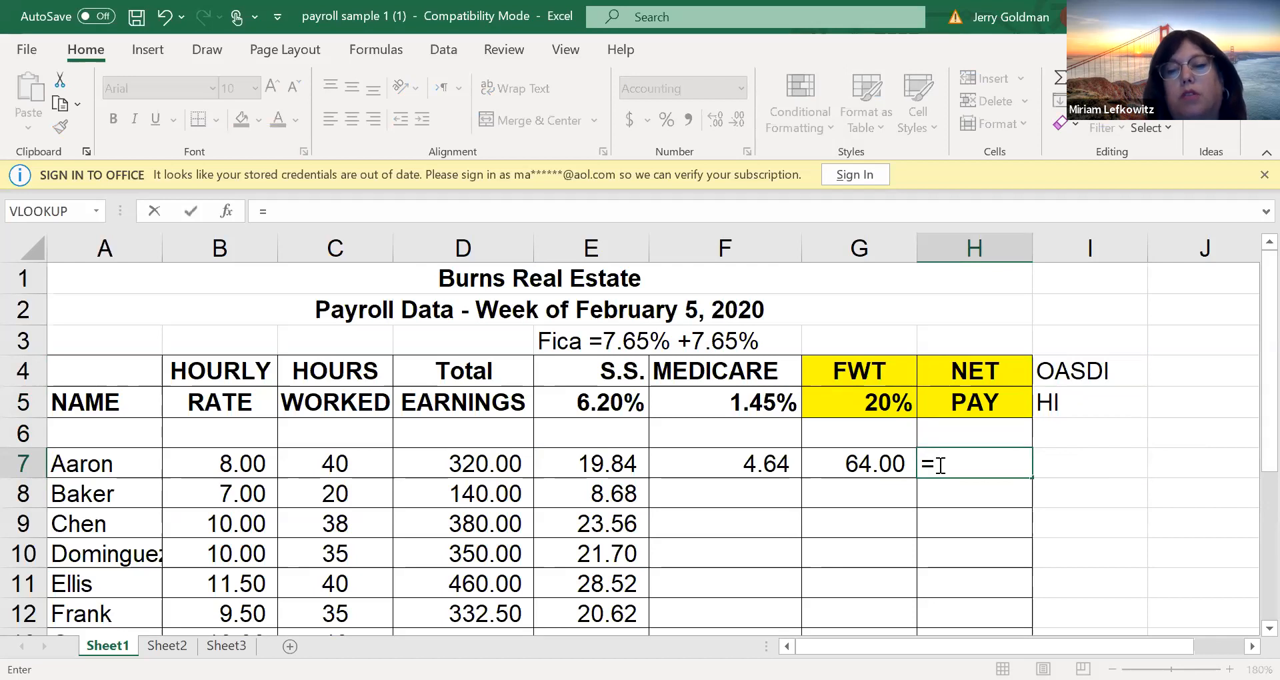
key(Left)
key(Left)
key(Left)
key(Left)
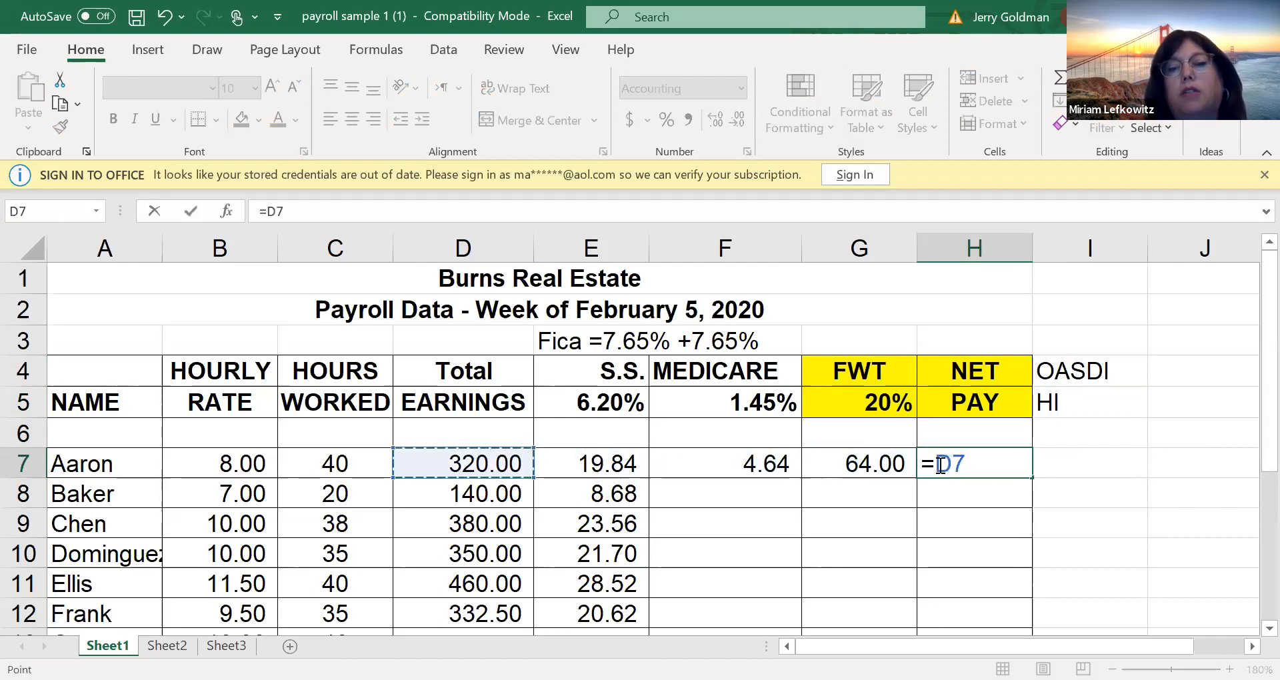
text(-)
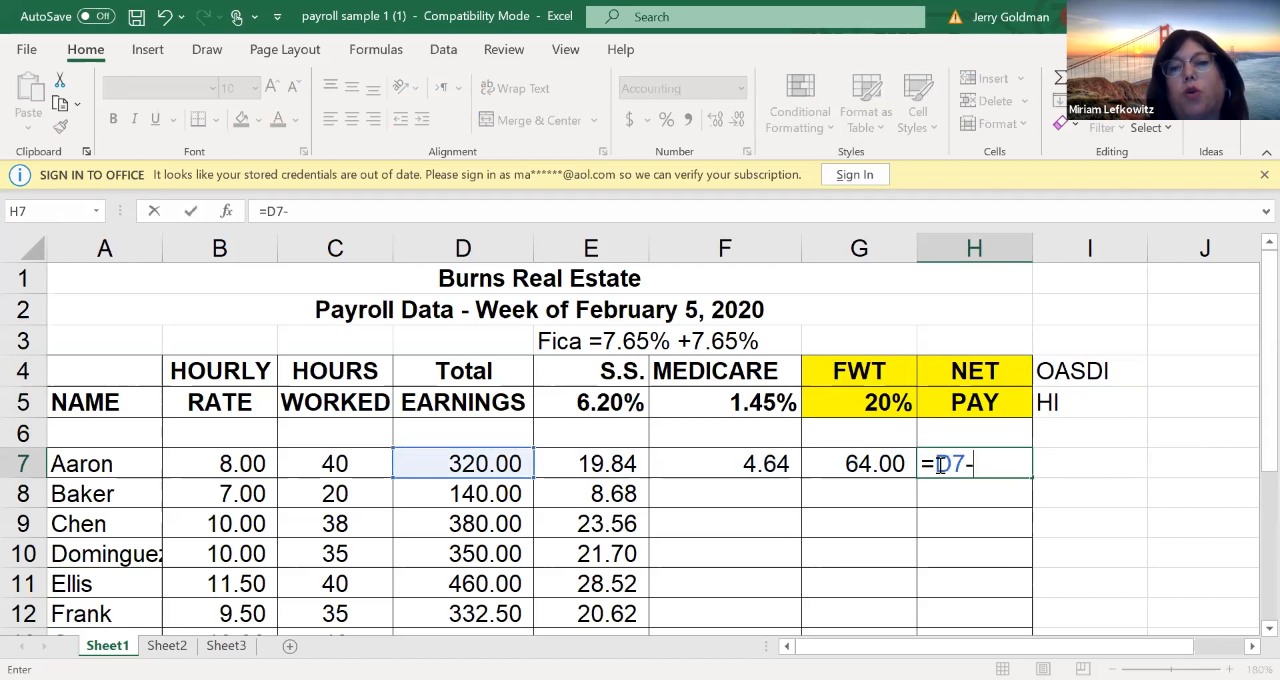
click(616, 462)
key(Left)
key(Left)
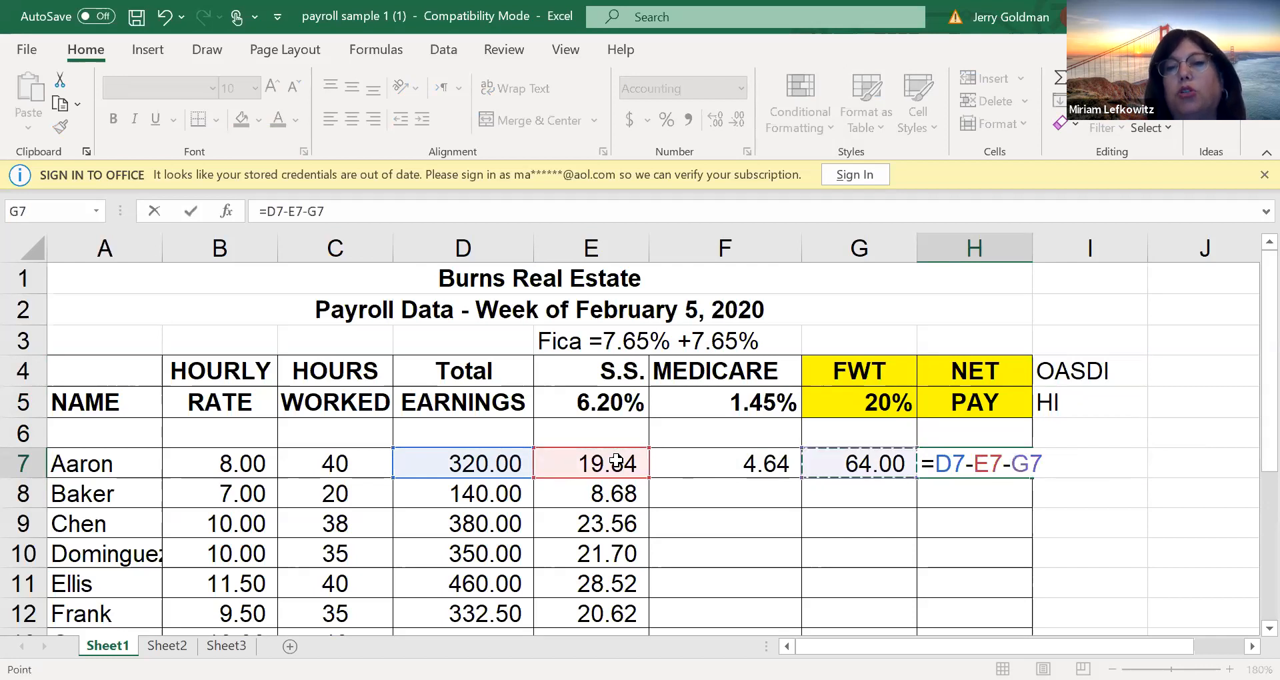
text(-)
key(Left)
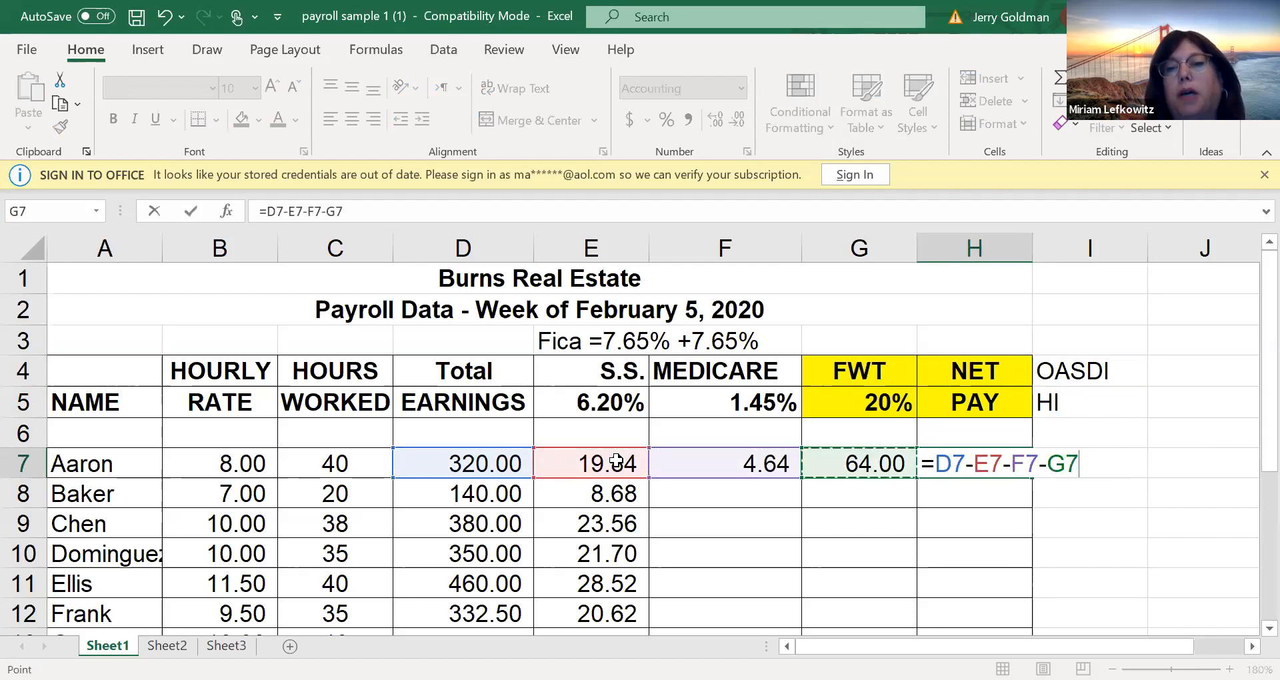
key(Return)
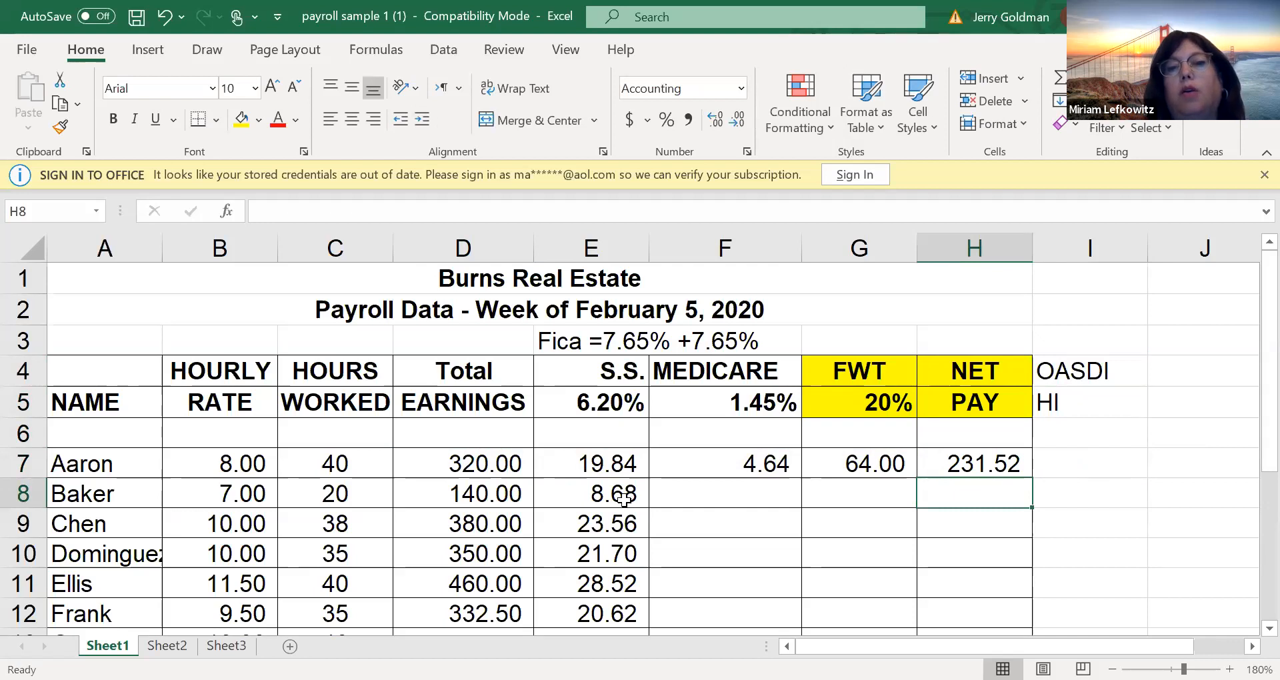
Fill the Medicare formula from F7 and the FWT formula from G7 down to row 14
click(723, 470)
drag(802, 475, 780, 627)
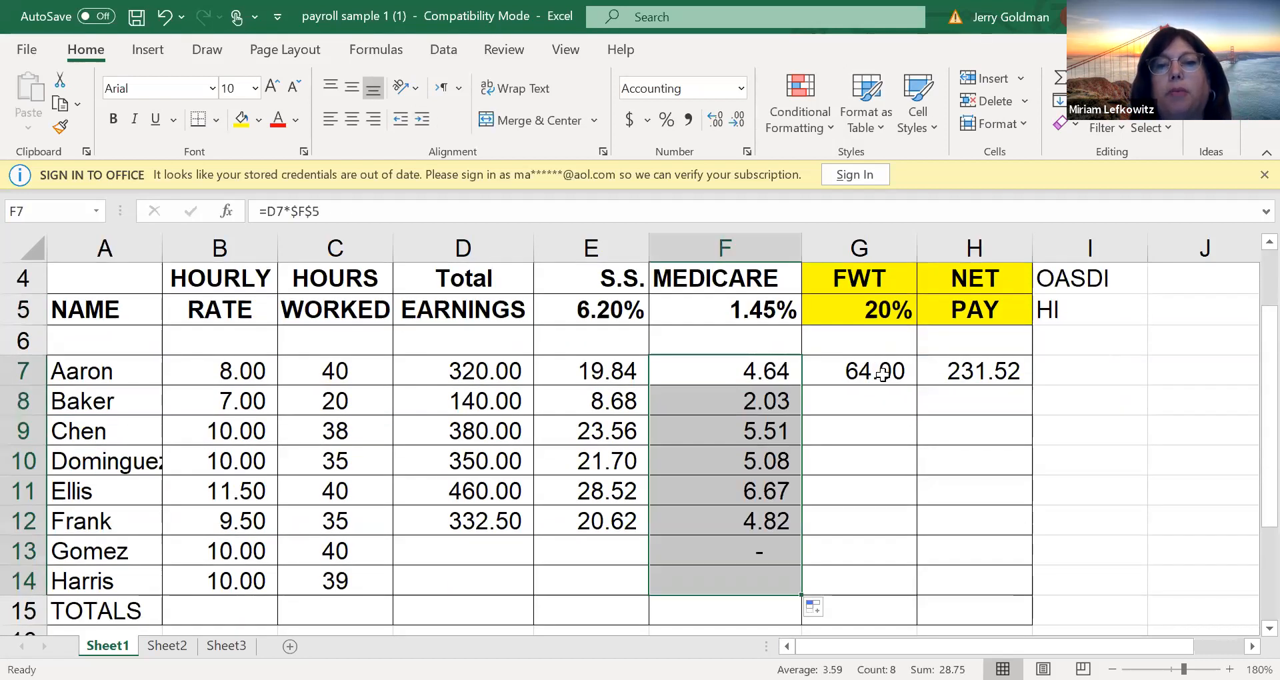
click(884, 377)
drag(912, 391, 897, 591)
Fill the total earnings formula from D12 and the Social Security formula from E12 down to row 14
click(480, 550)
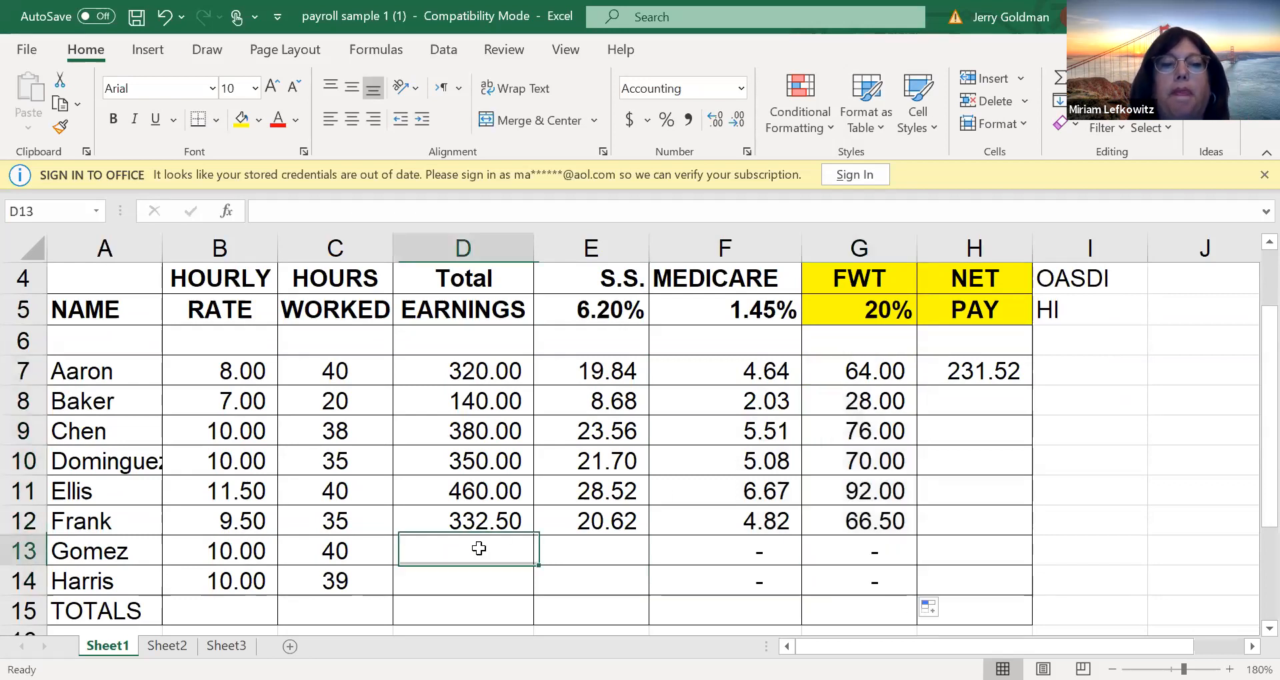
drag(536, 563, 538, 595)
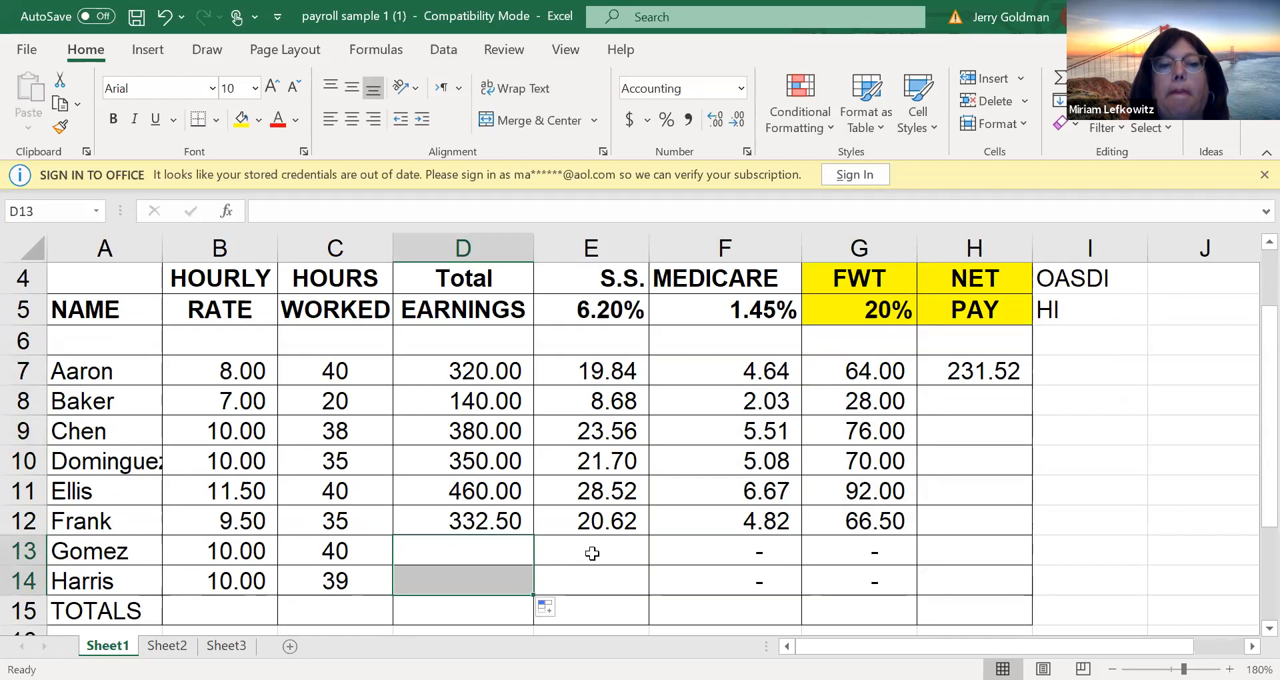
click(463, 527)
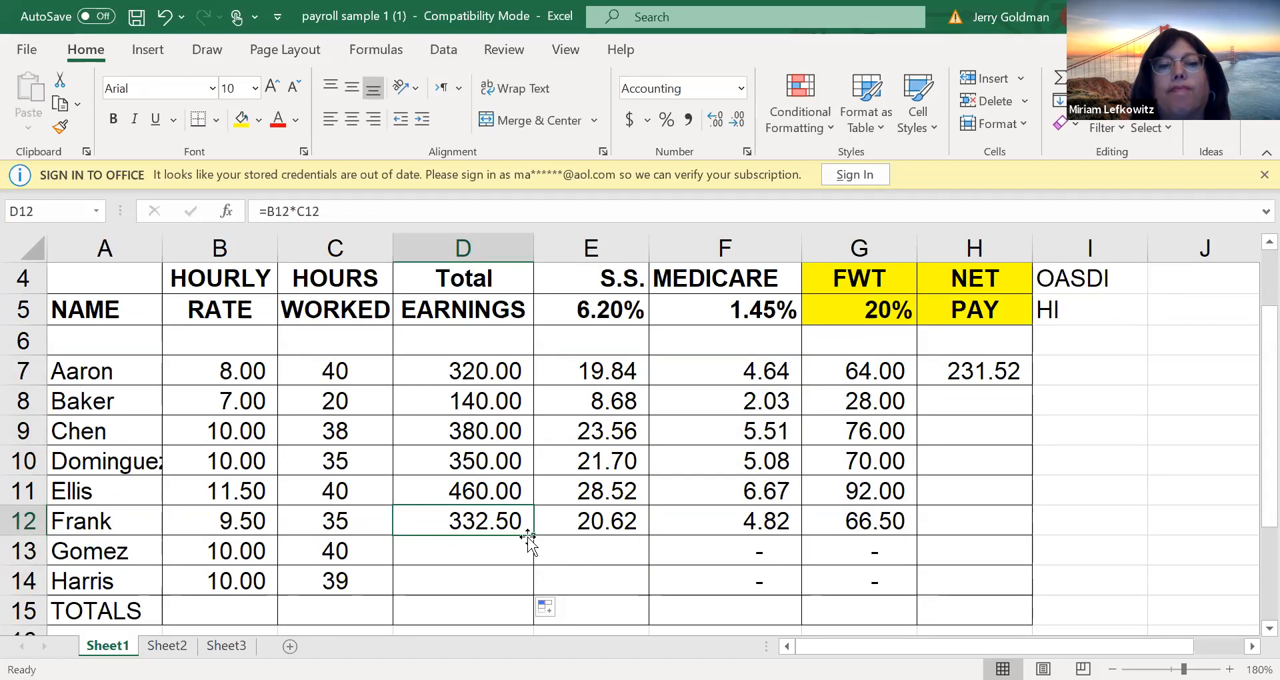
drag(534, 535, 534, 583)
click(634, 521)
drag(648, 535, 643, 583)
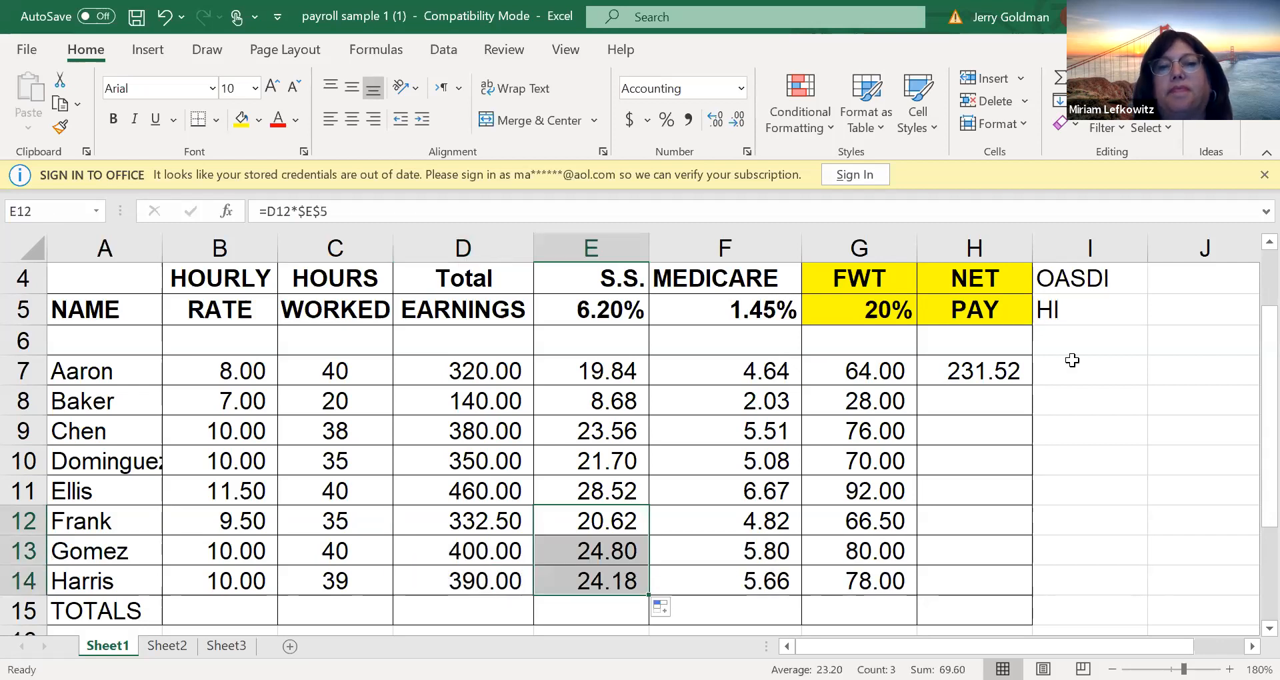
Replace the separate subtractions in H7's net pay formula with a SUM of the deductions so it reads =D7-SUM(E7:G7)
double_click(976, 371)
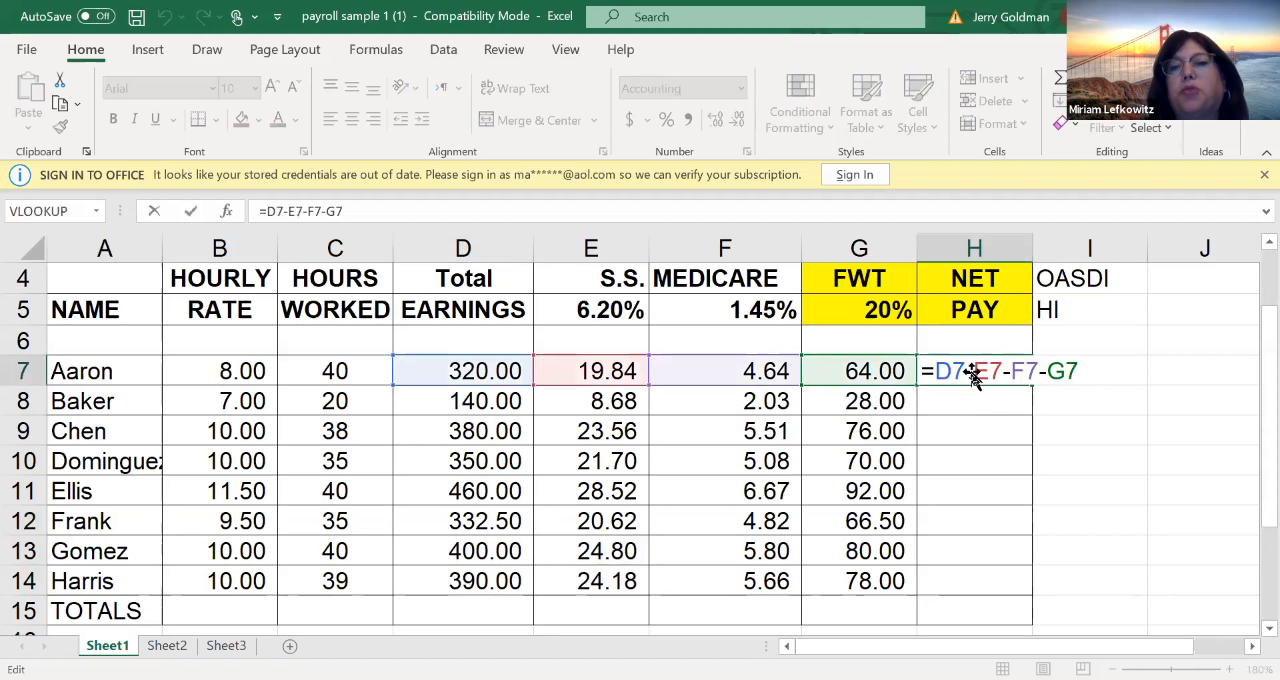
drag(975, 371, 1086, 371)
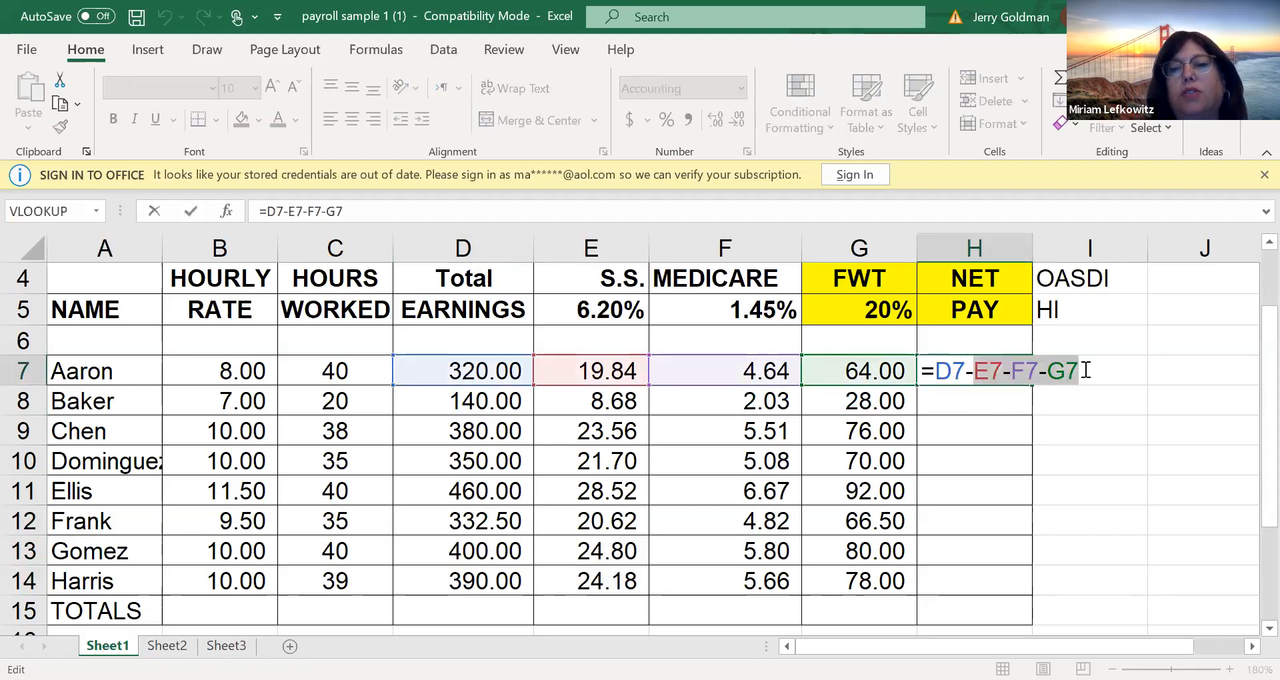
key(BackSpace)
key(BackSpace)
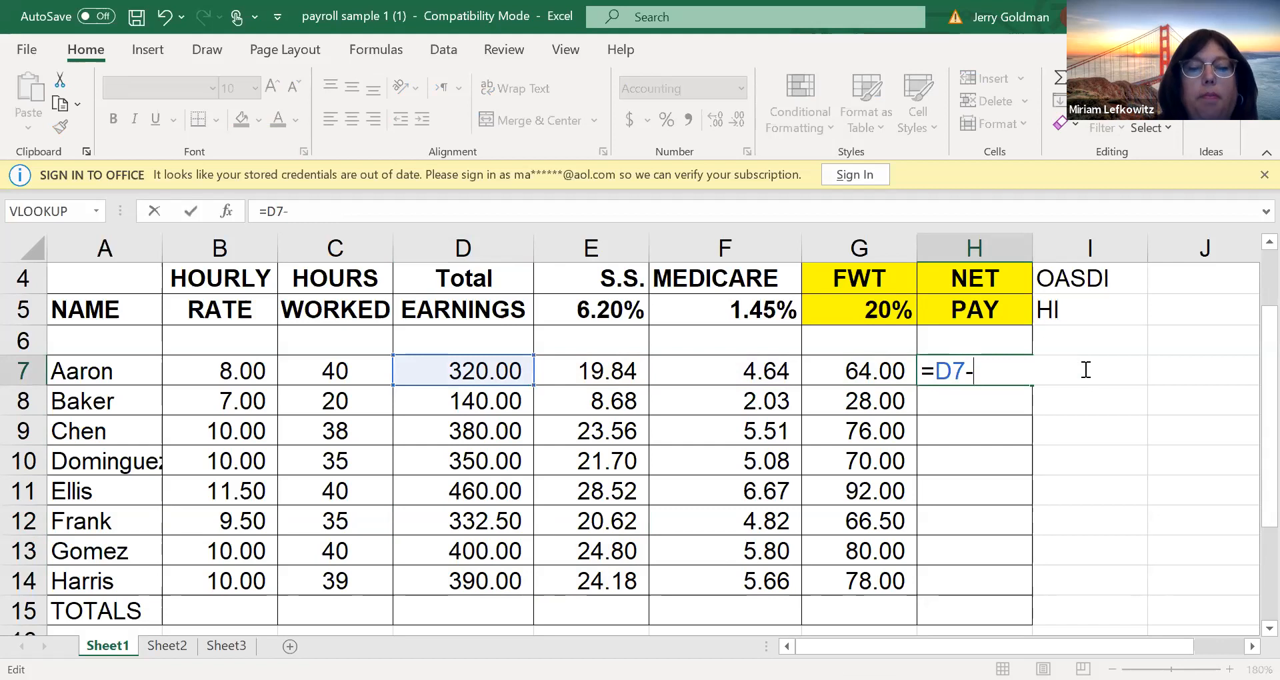
text(-sum)
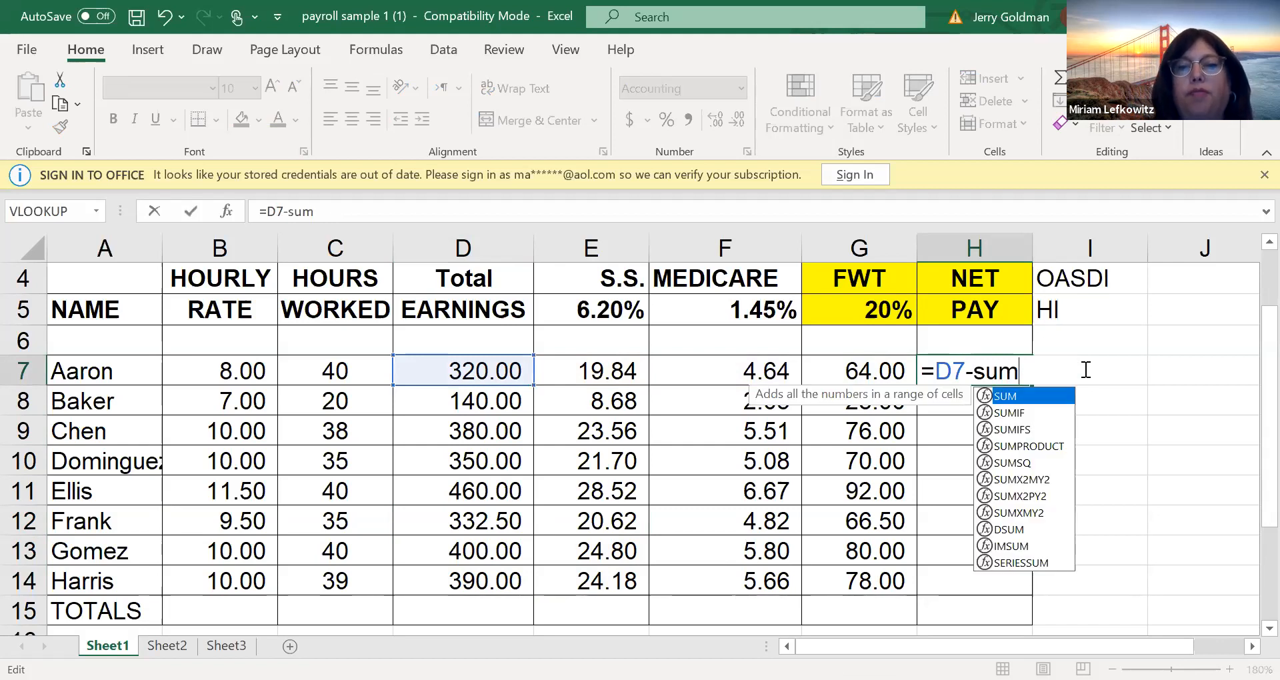
text(()
click(619, 372)
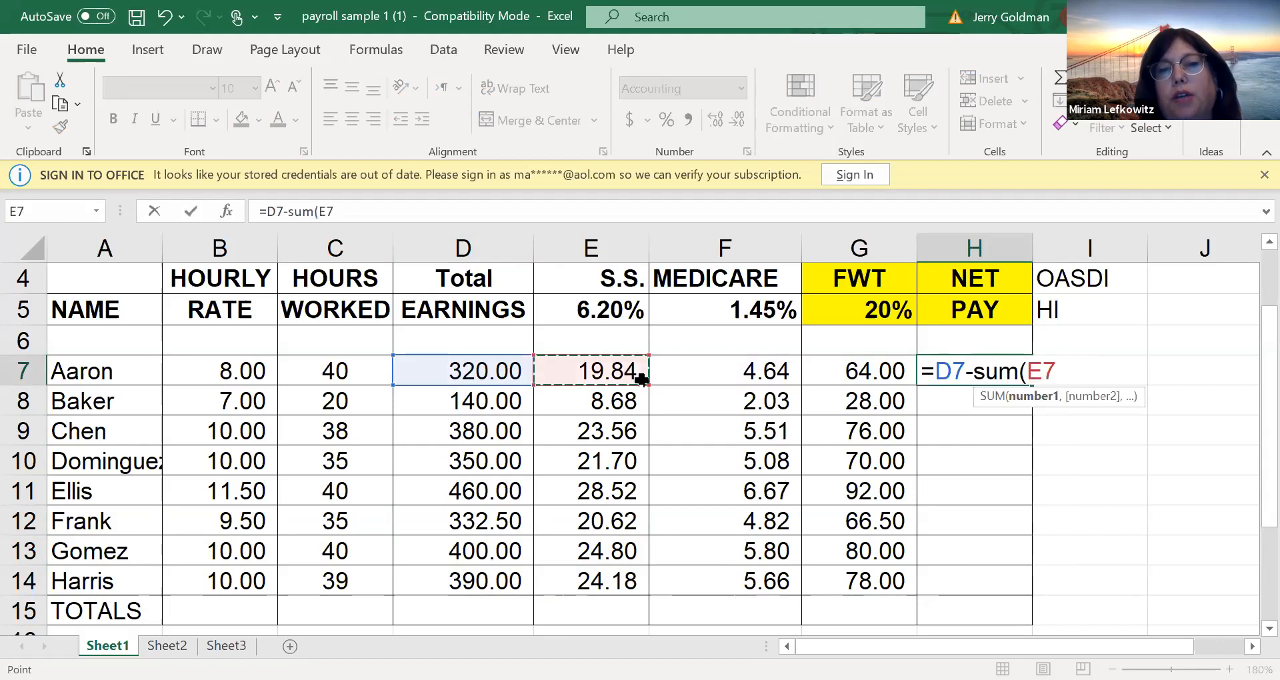
shift+click(829, 374)
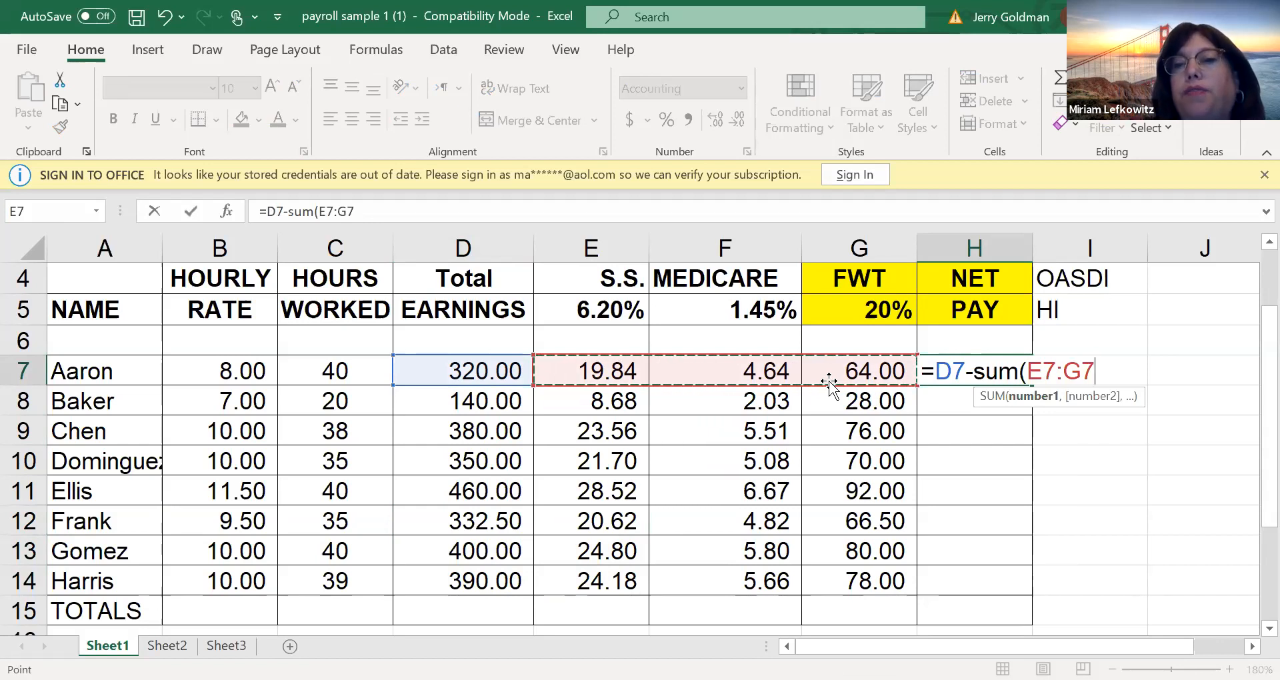
text())
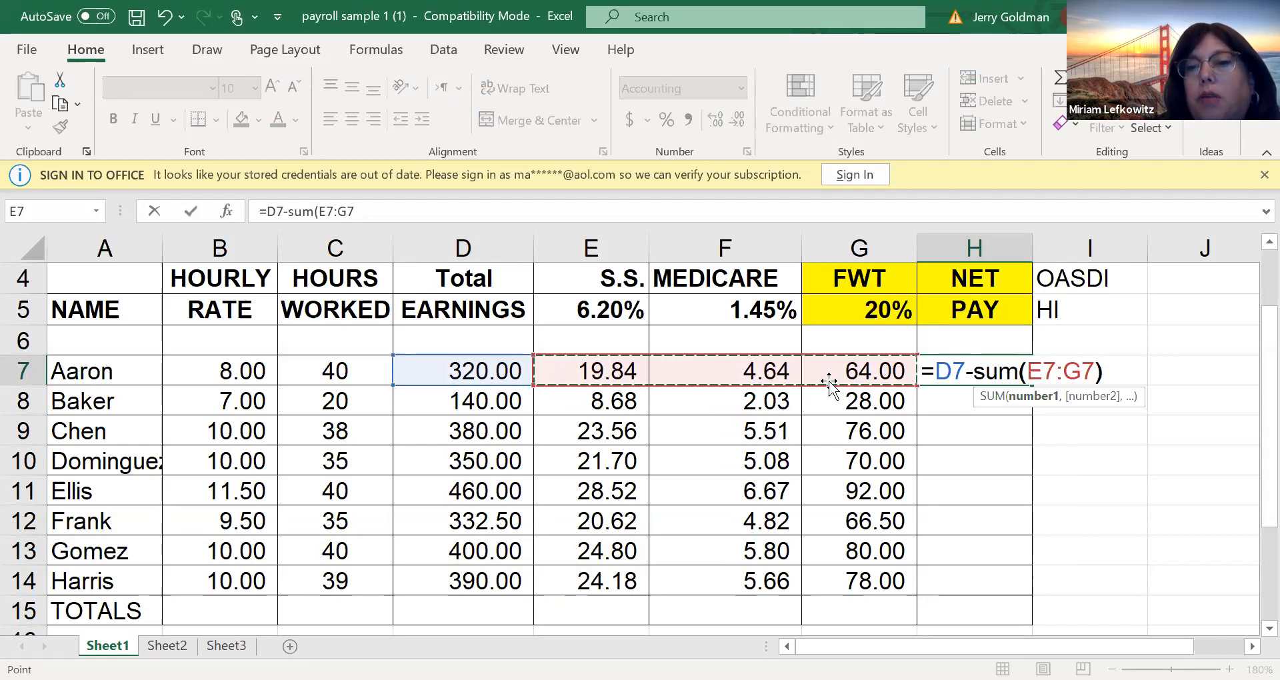
key(Return)
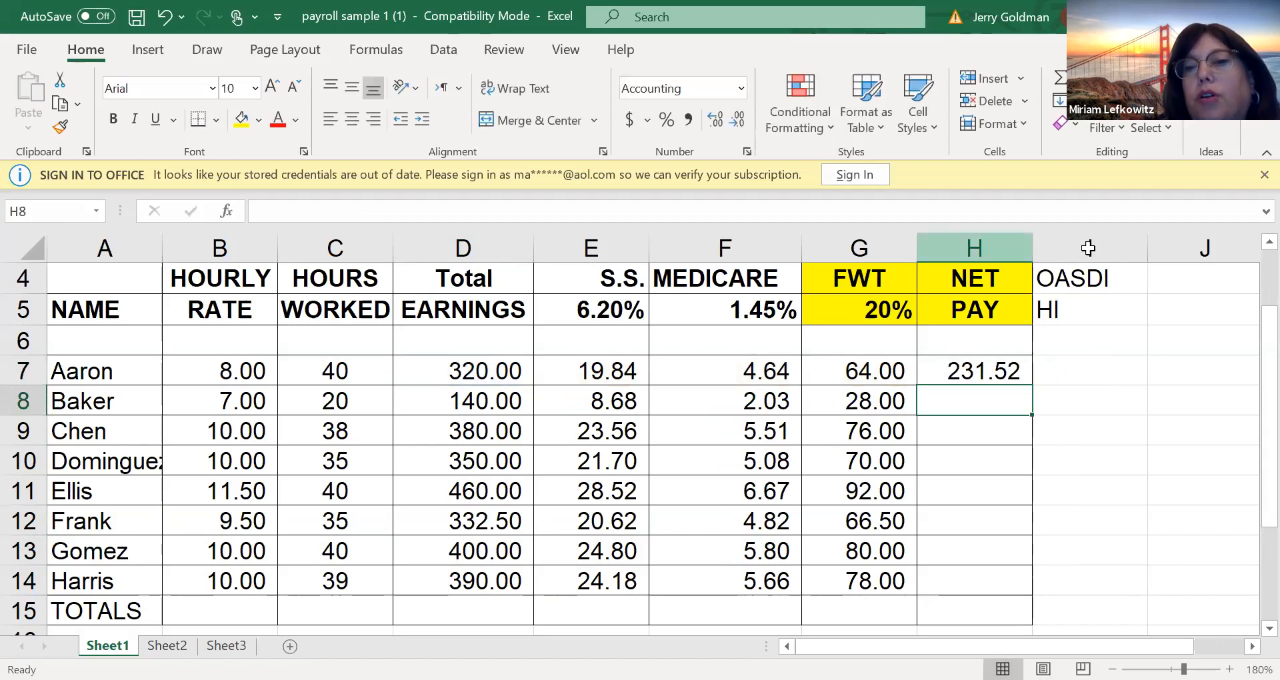
Review the net pay formula in H7 and fill it down to row 14
click(1011, 369)
double_click(1017, 370)
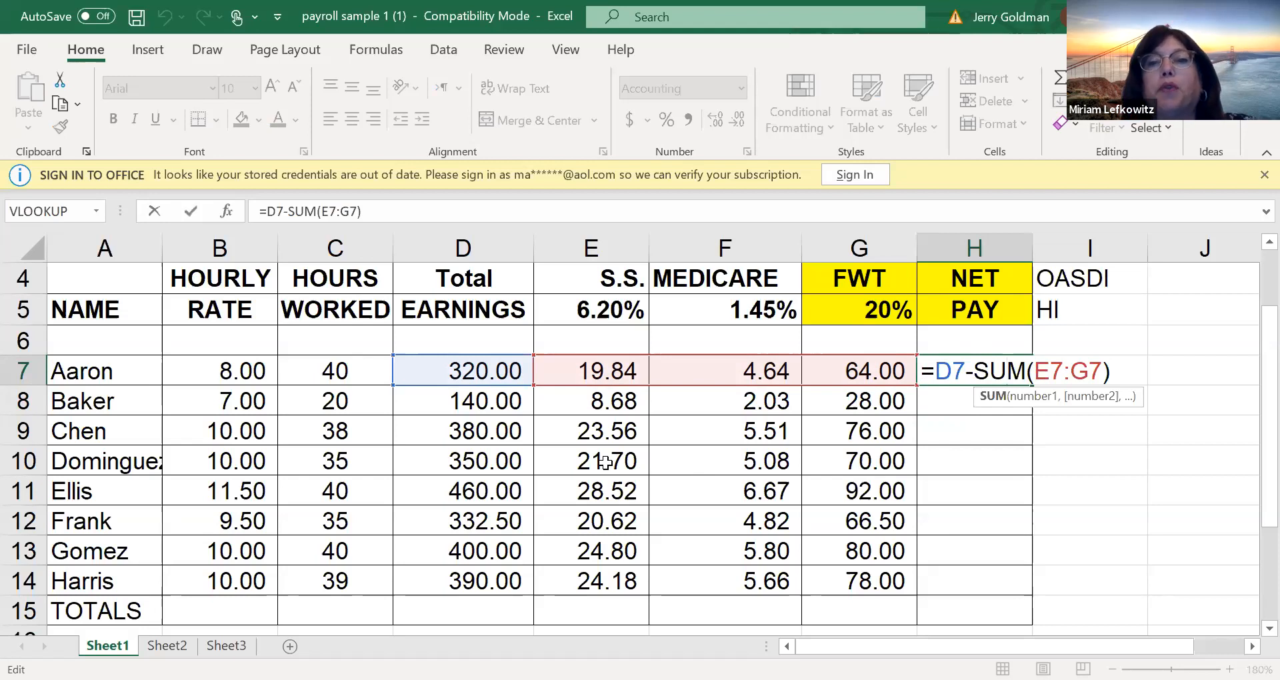
key(Return)
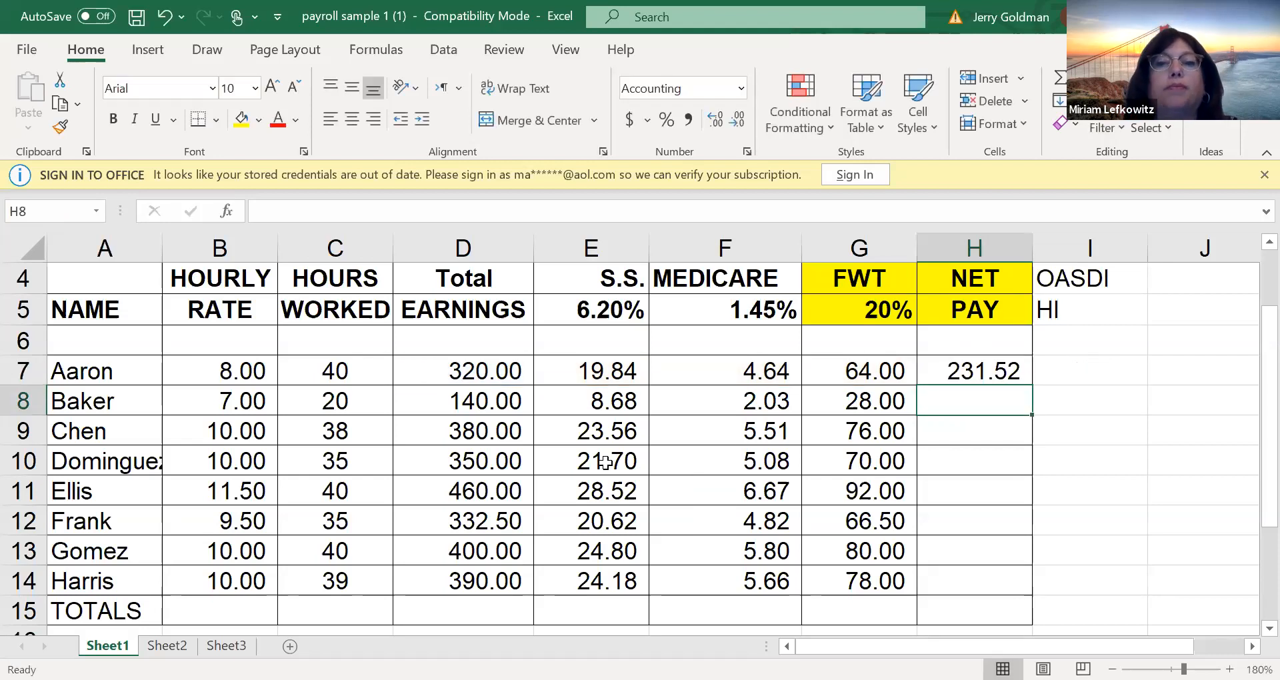
click(1003, 371)
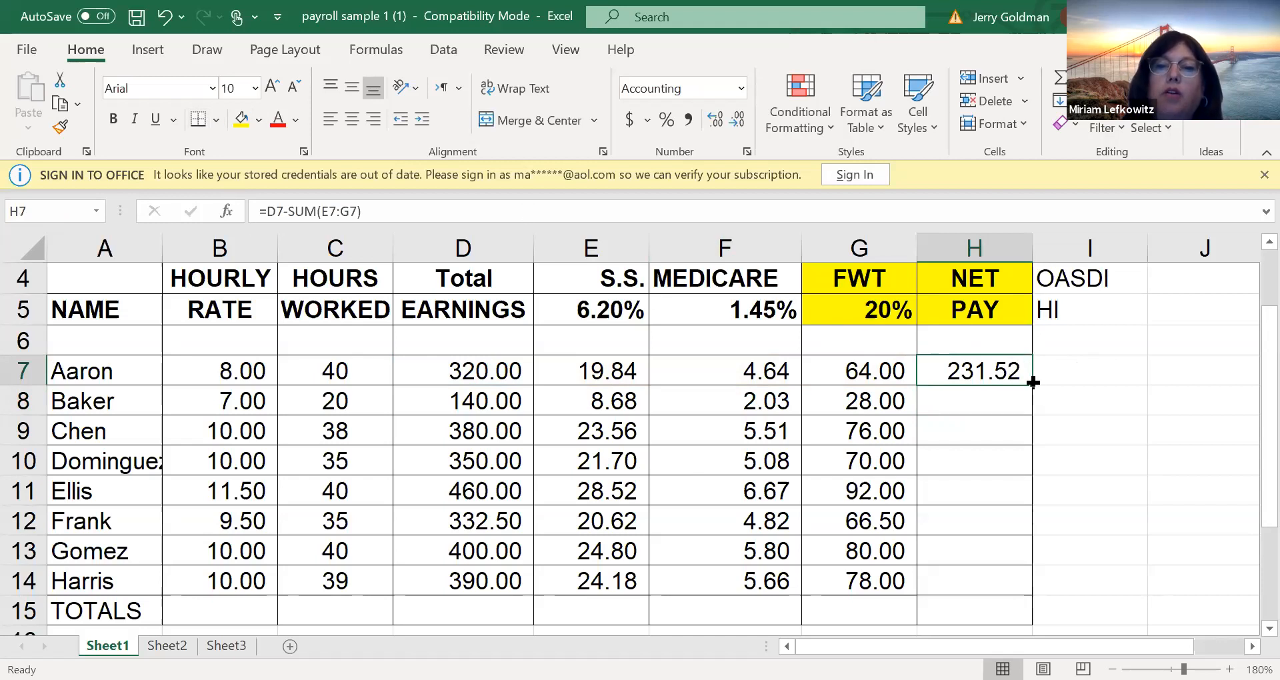
drag(1033, 382, 977, 507)
Total the earnings in D15 with =SUM(D7:D14) and extend the totals across to H15
click(406, 517)
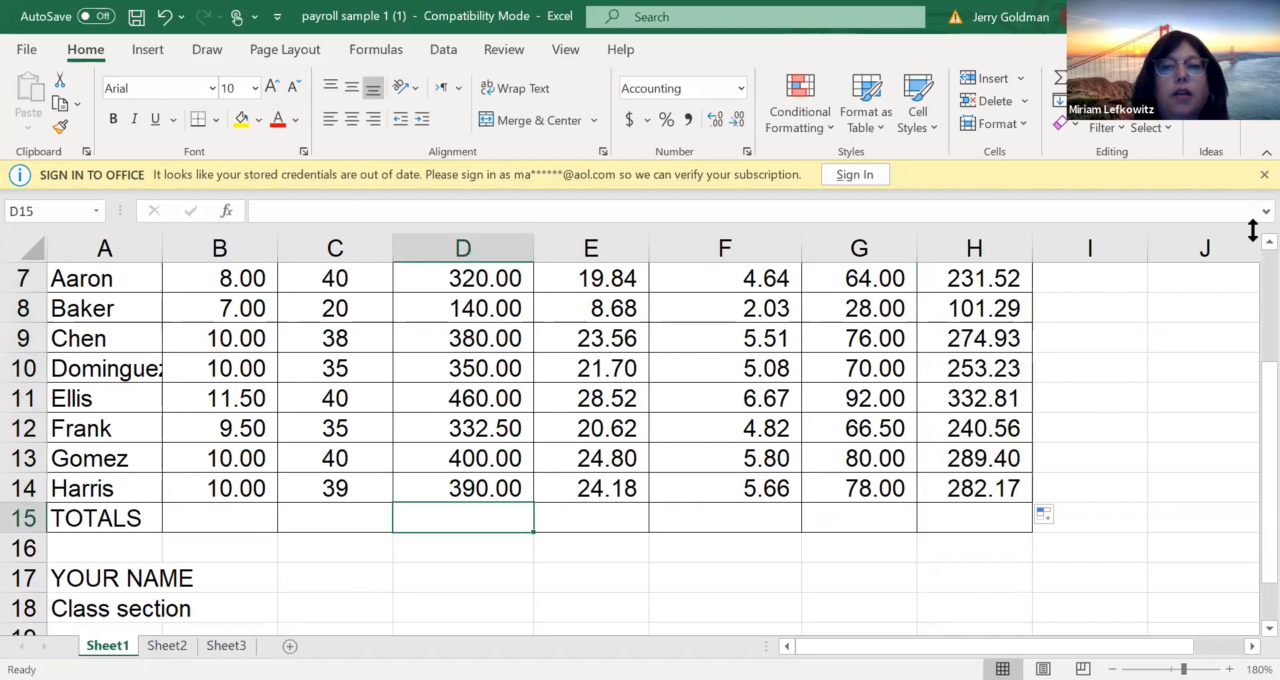
scroll(1246, 242, up, 2)
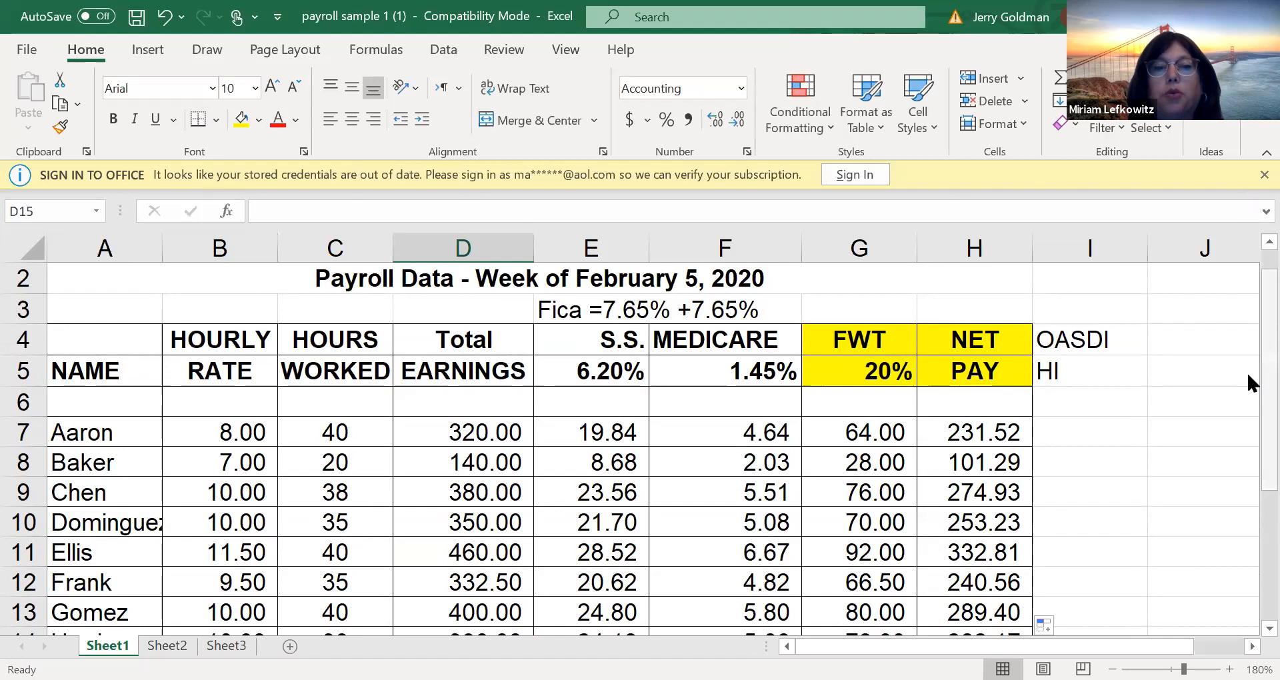
scroll(1248, 436, down, 1)
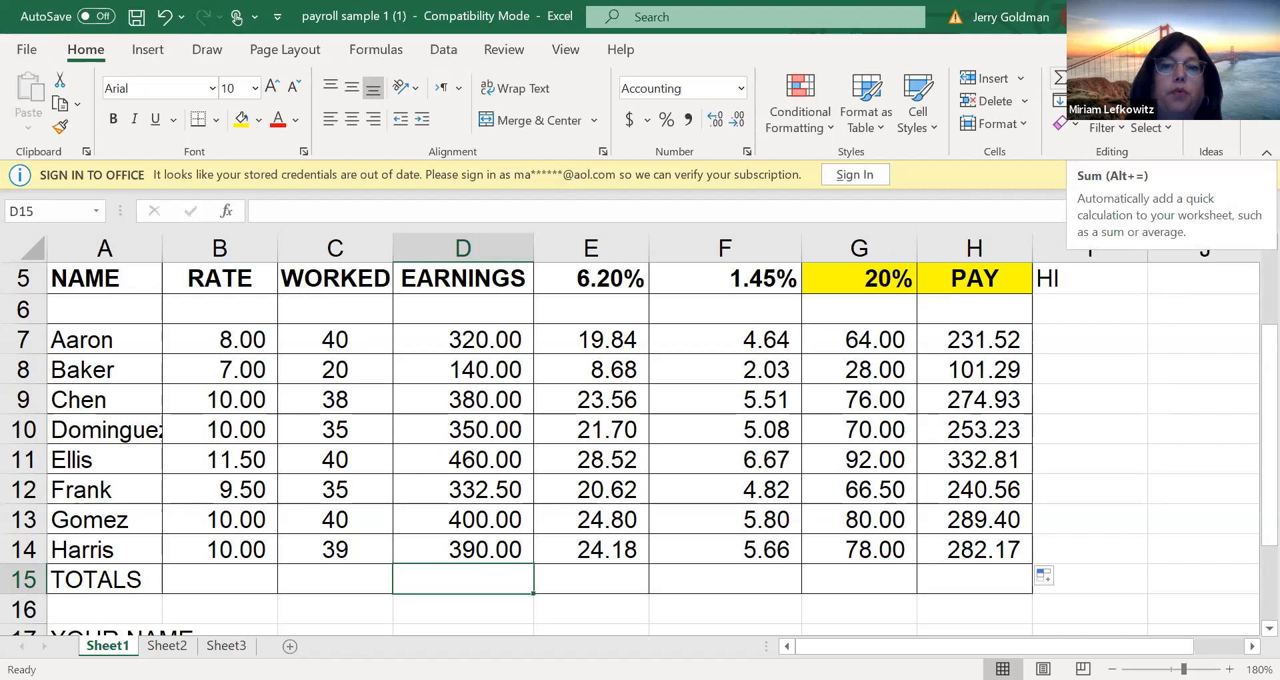
click(1058, 75)
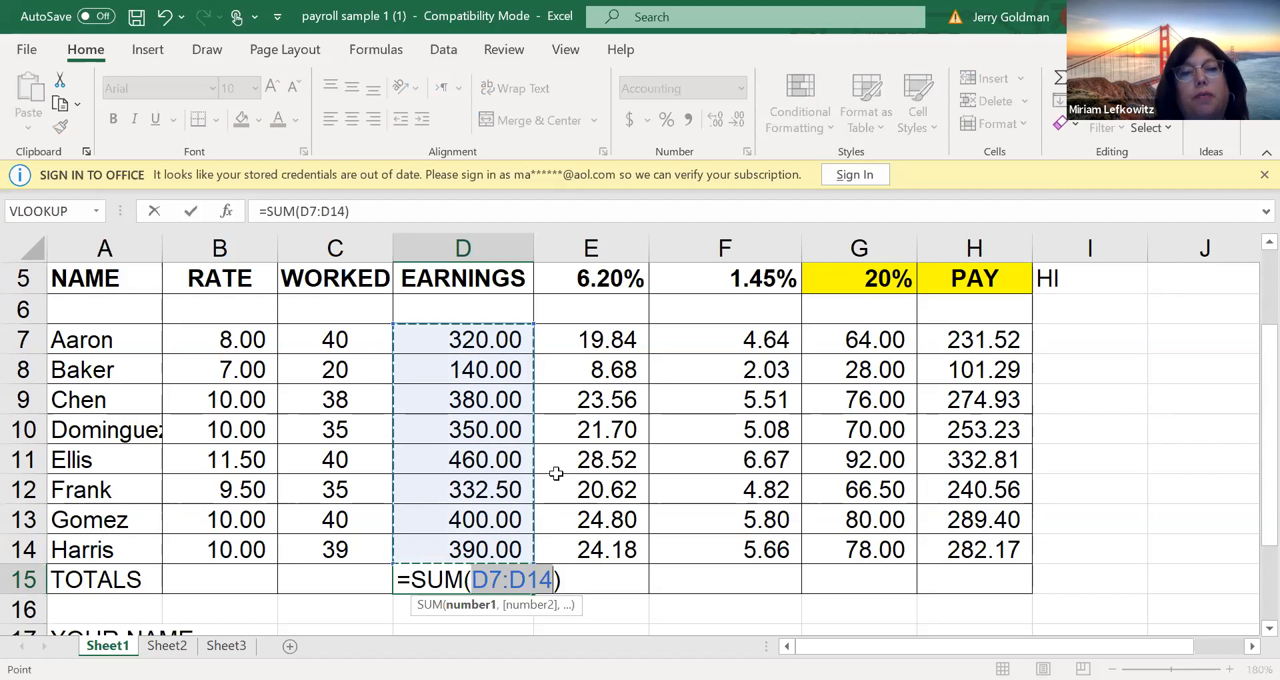
key(Return)
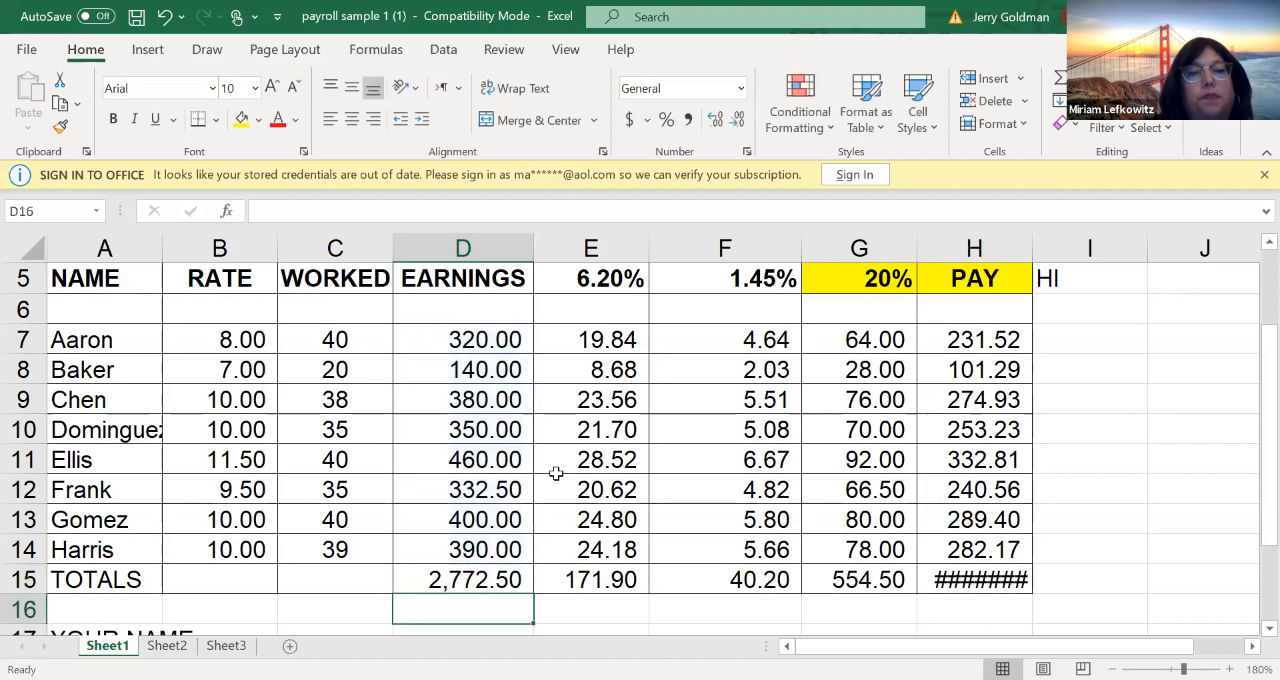
Check the formulas behind the earnings, Social Security and net pay totals in D15, E15 and H15
click(510, 568)
double_click(493, 578)
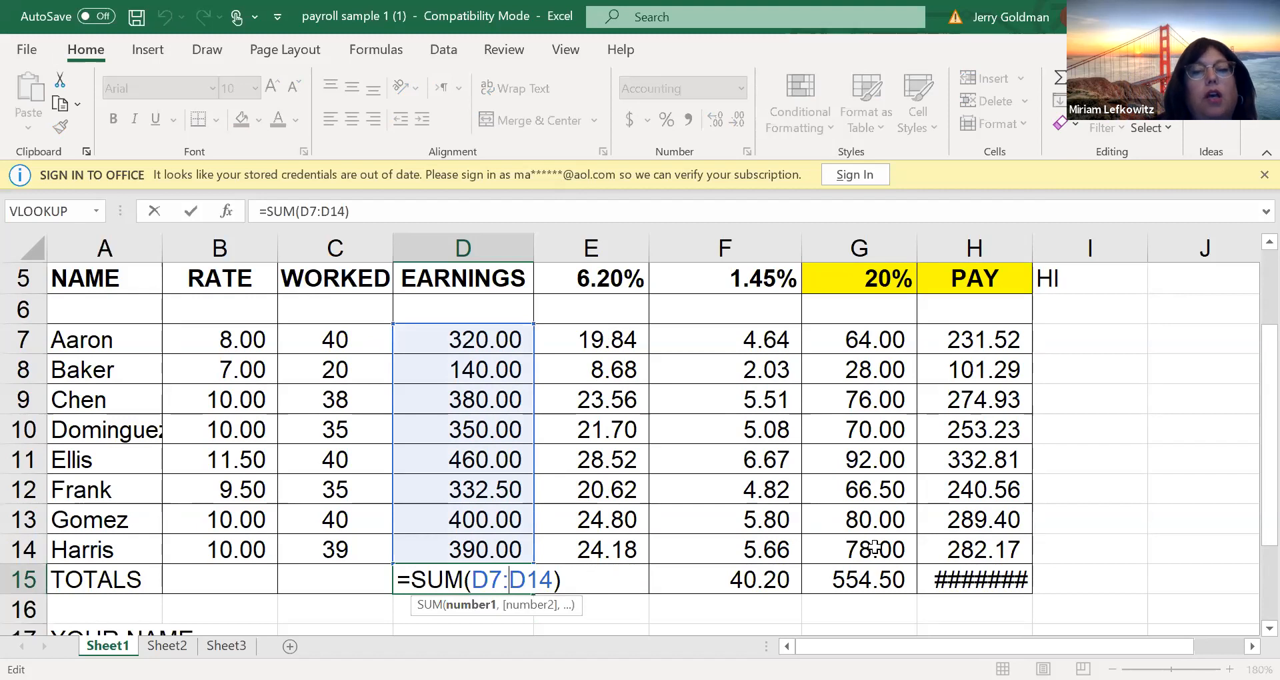
key(Return)
click(958, 578)
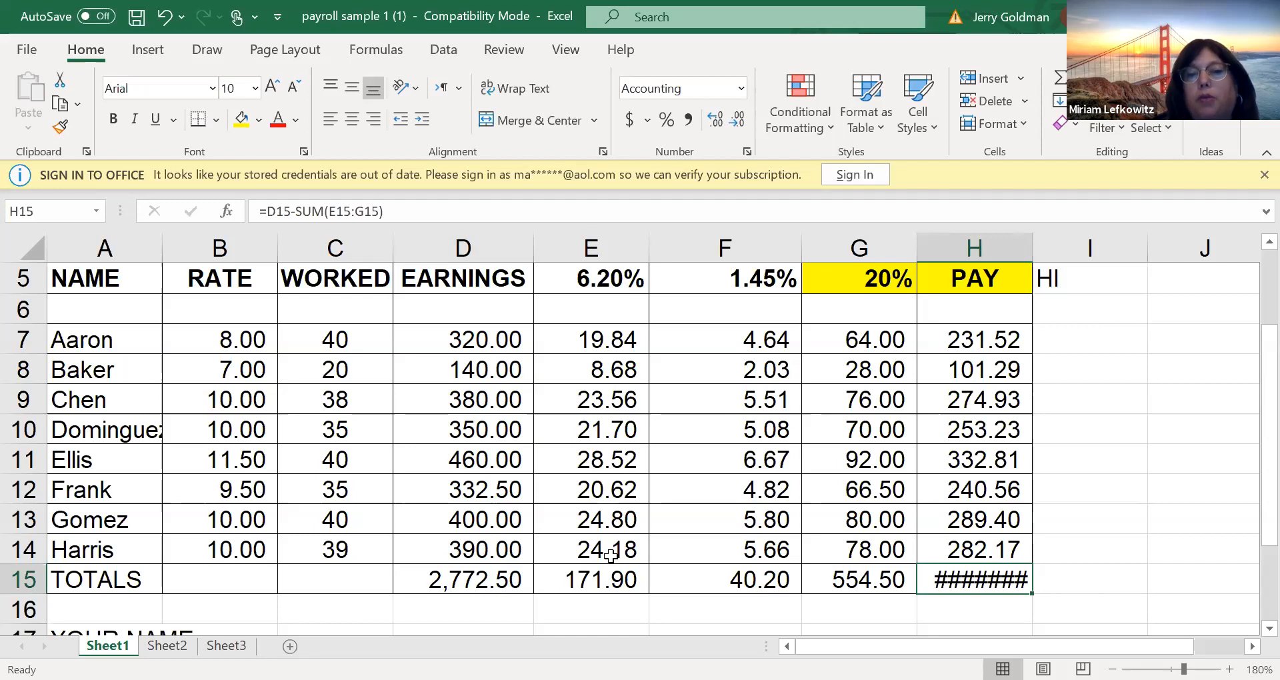
click(614, 576)
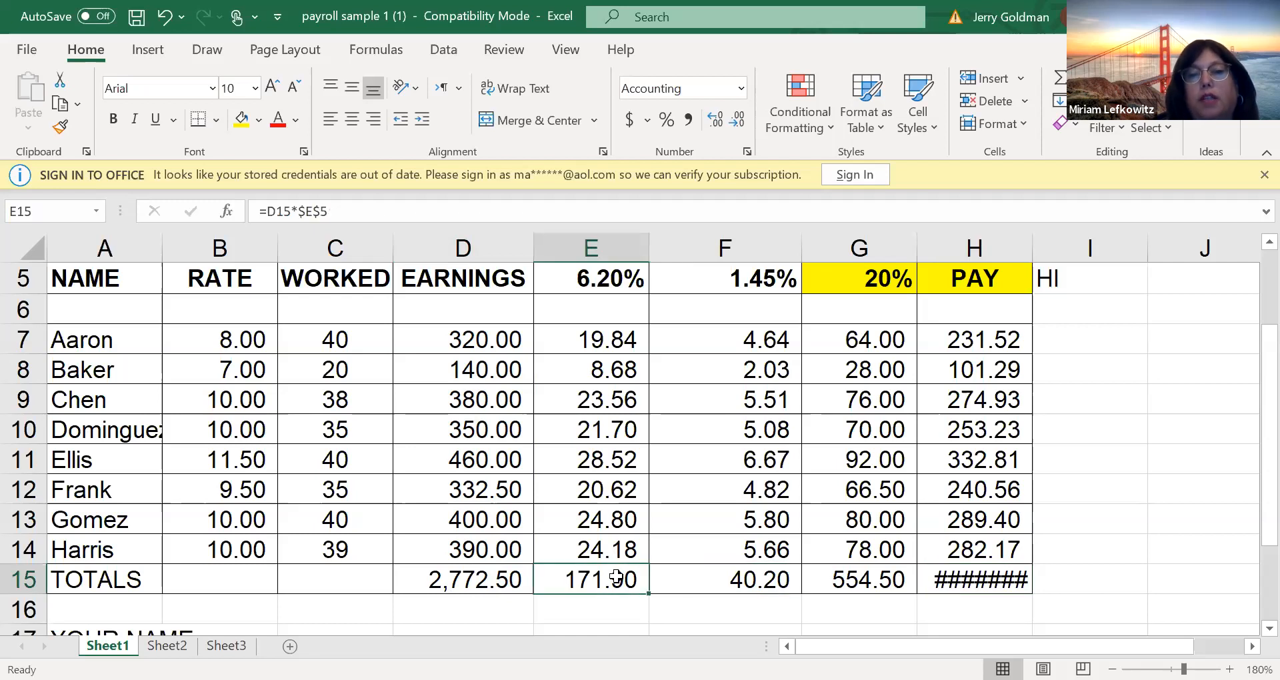
double_click(615, 578)
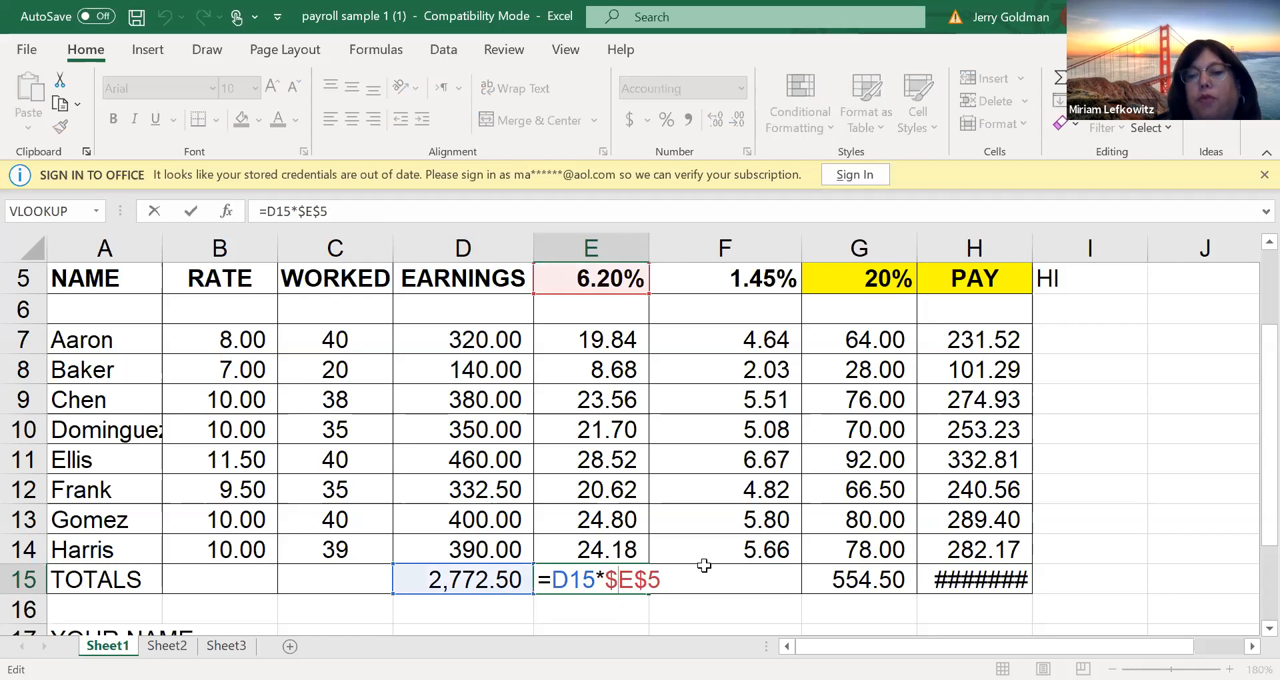
key(Return)
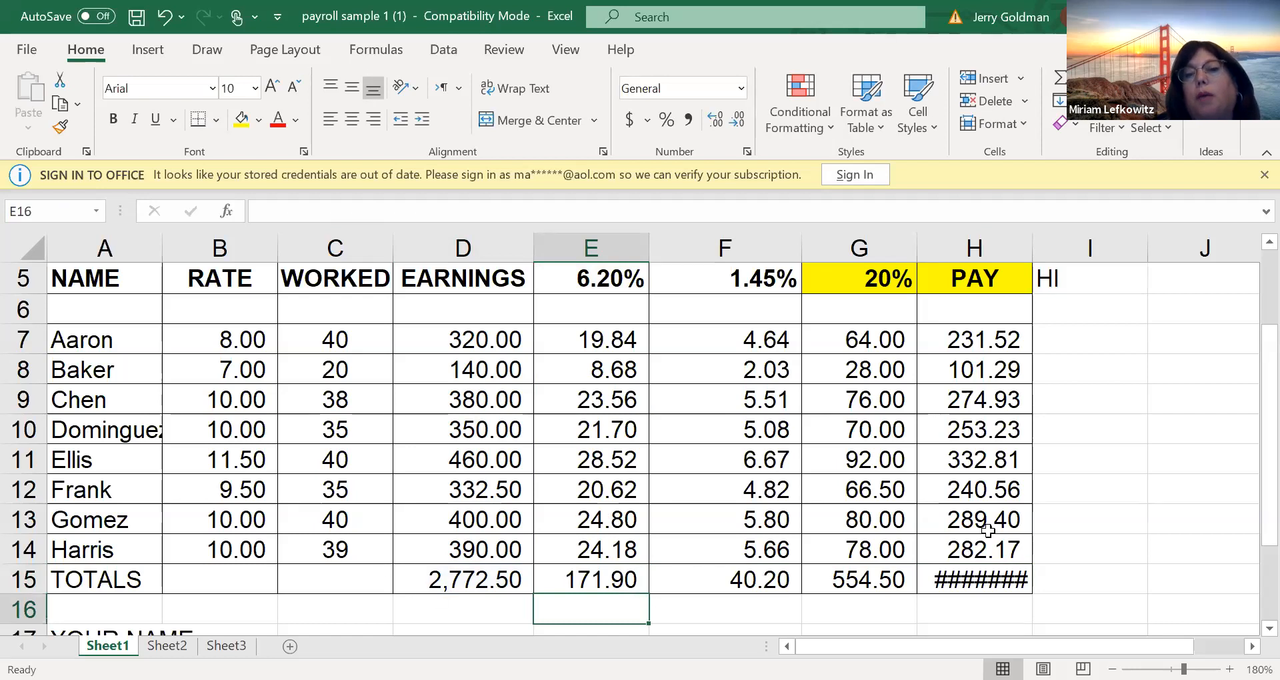
Replace the formula in H15 with a column total of net pay, =SUM(H7:H14)
click(1024, 576)
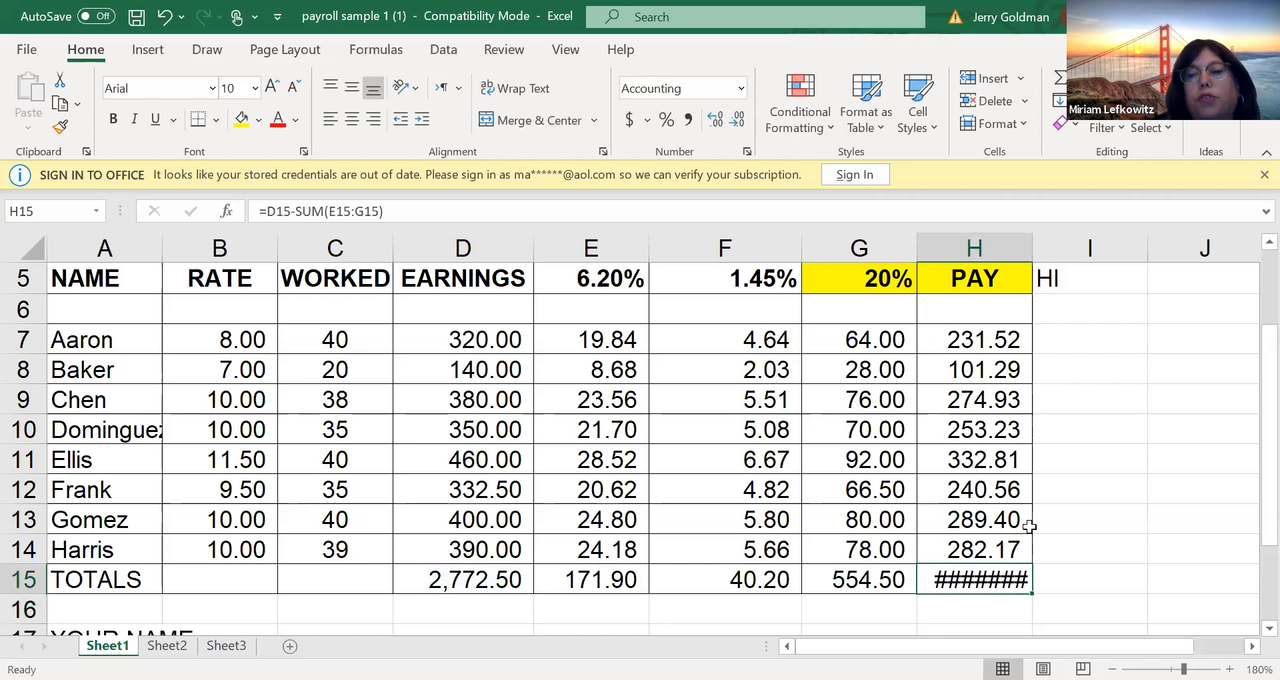
key(Delete)
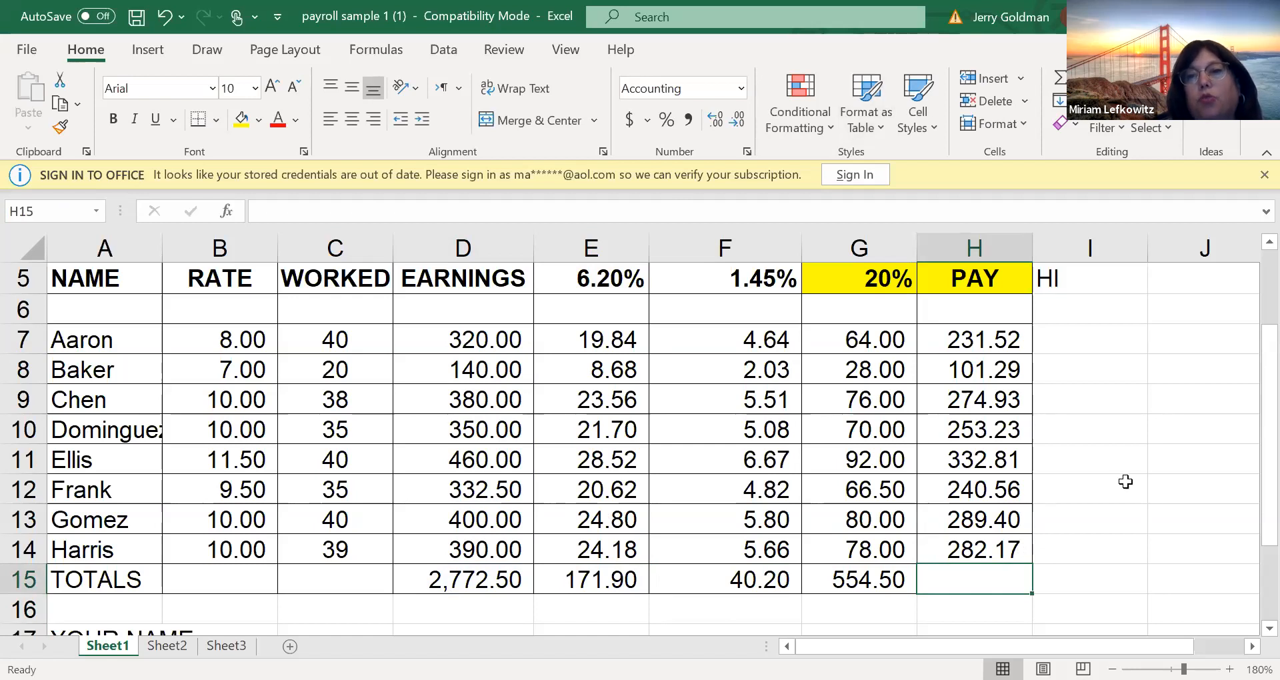
click(1055, 80)
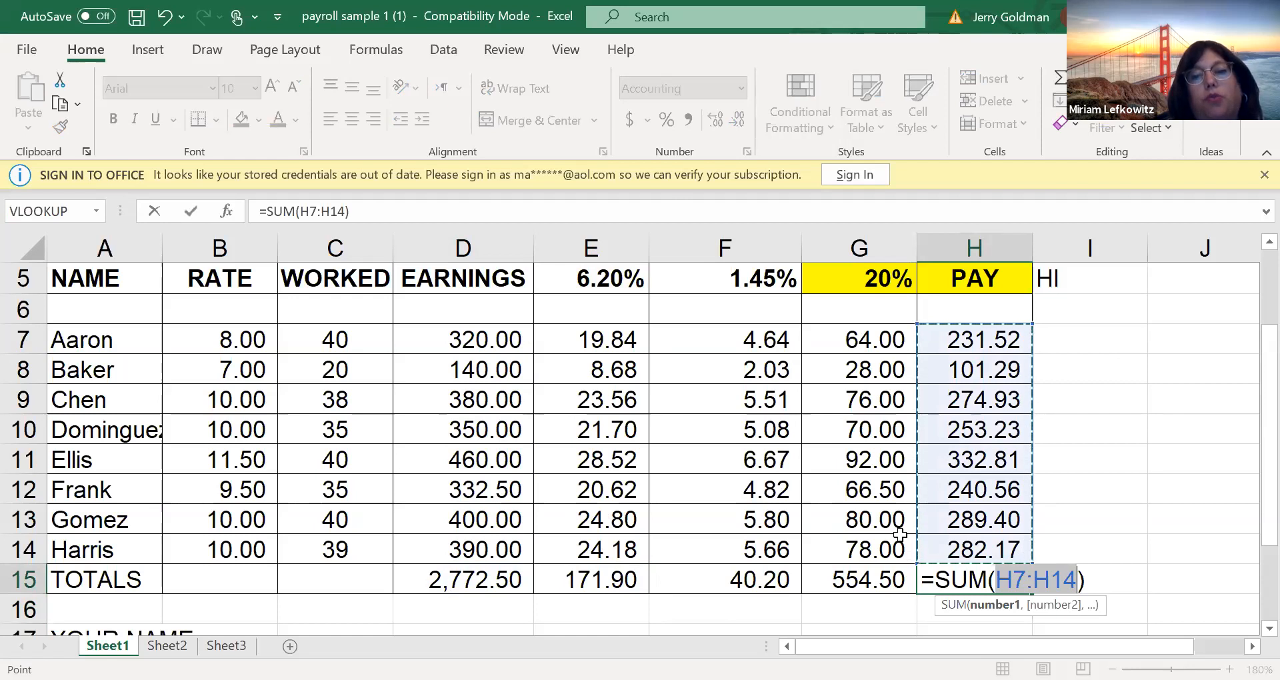
key(Return)
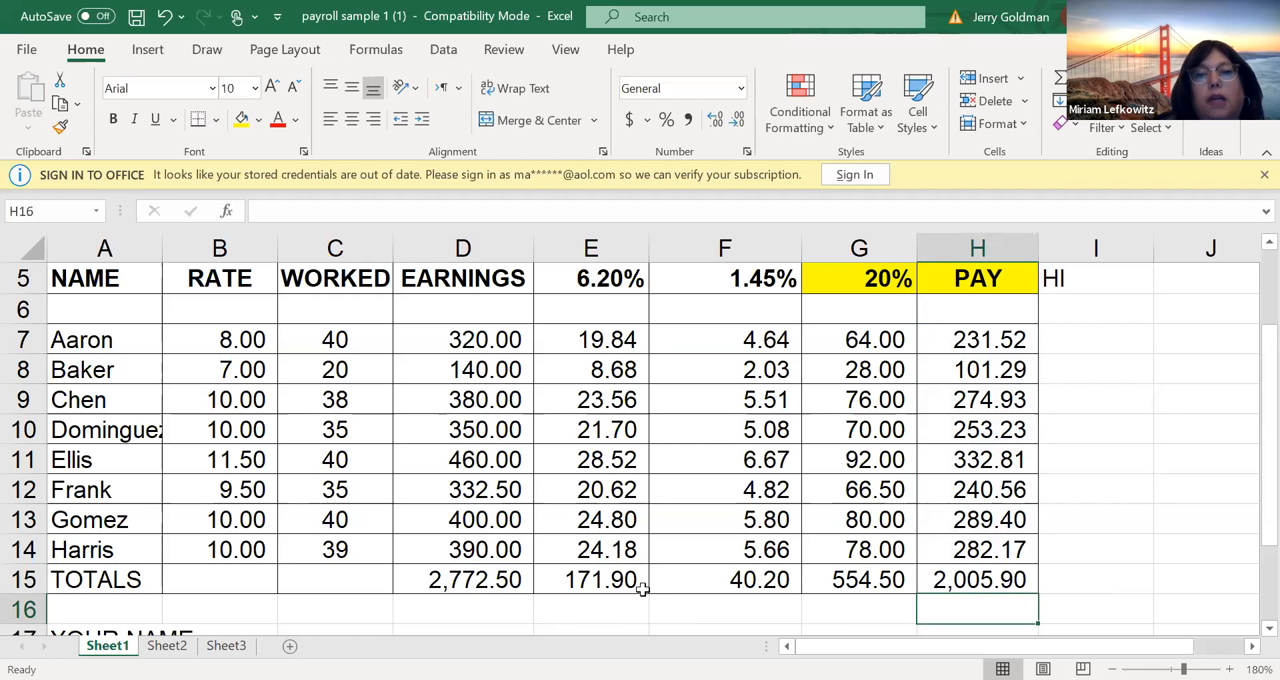
Review the deduction formulas in E7 and F7, the column headings and the totals in row 15
click(571, 279)
click(578, 340)
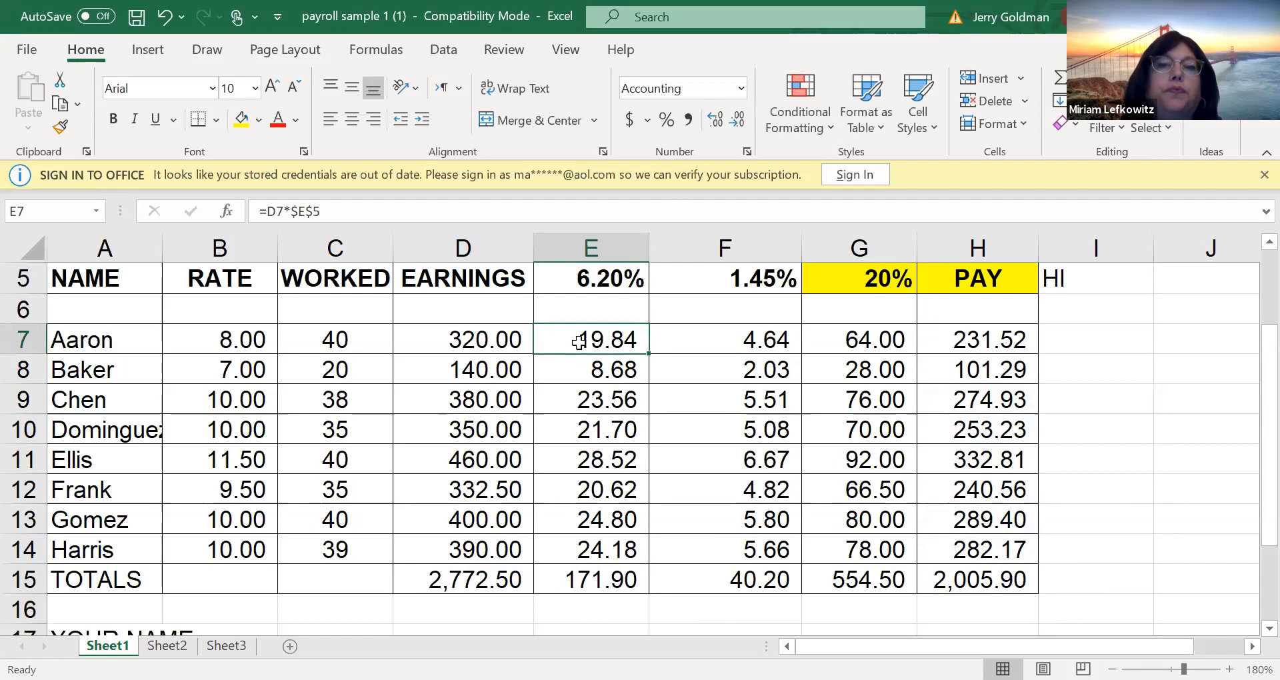
click(703, 339)
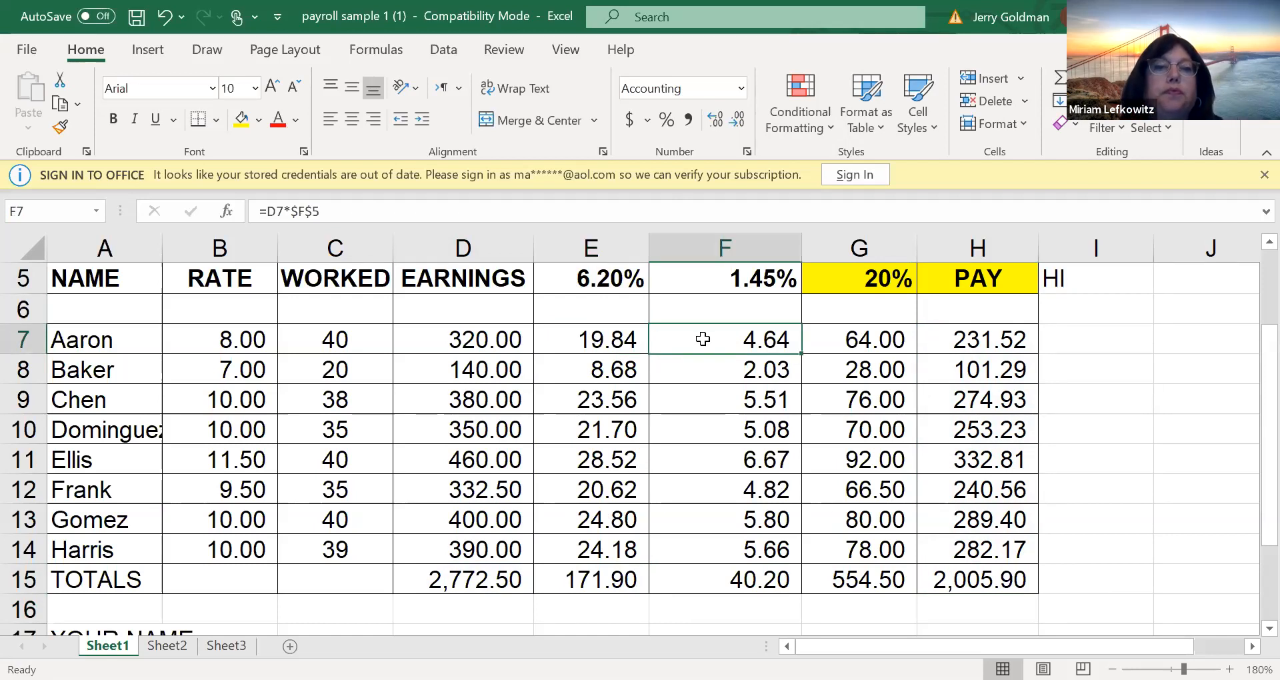
click(457, 290)
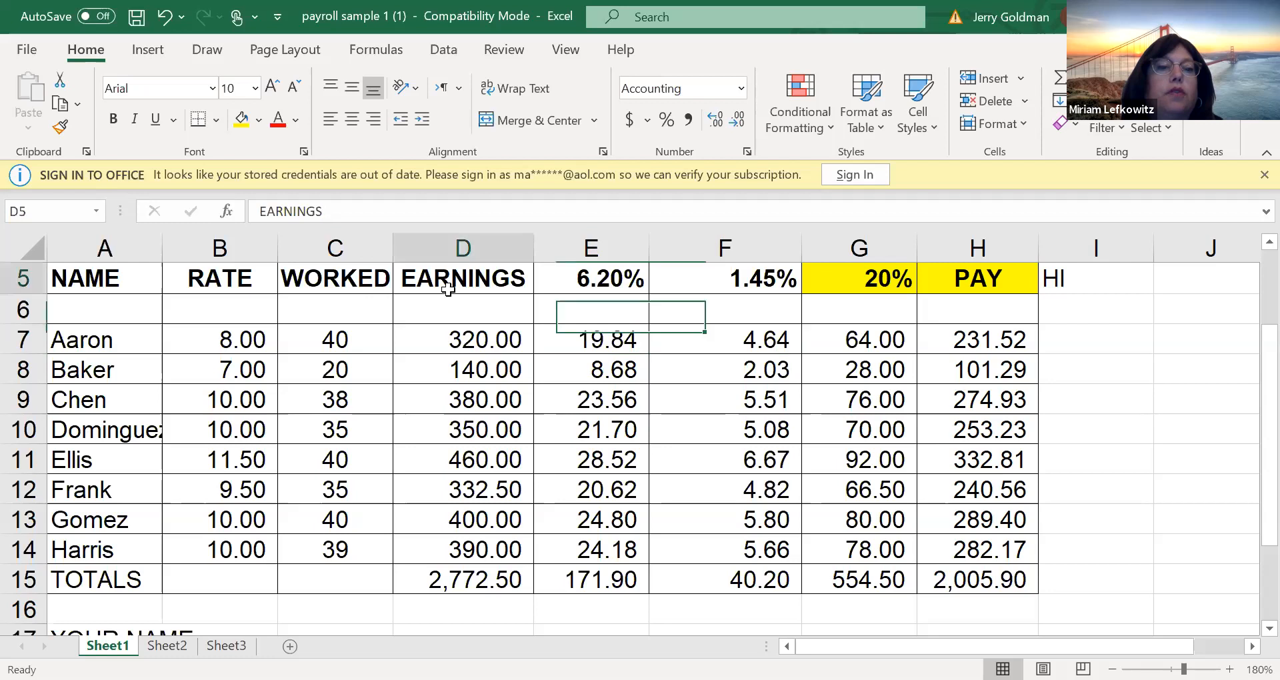
click(1010, 580)
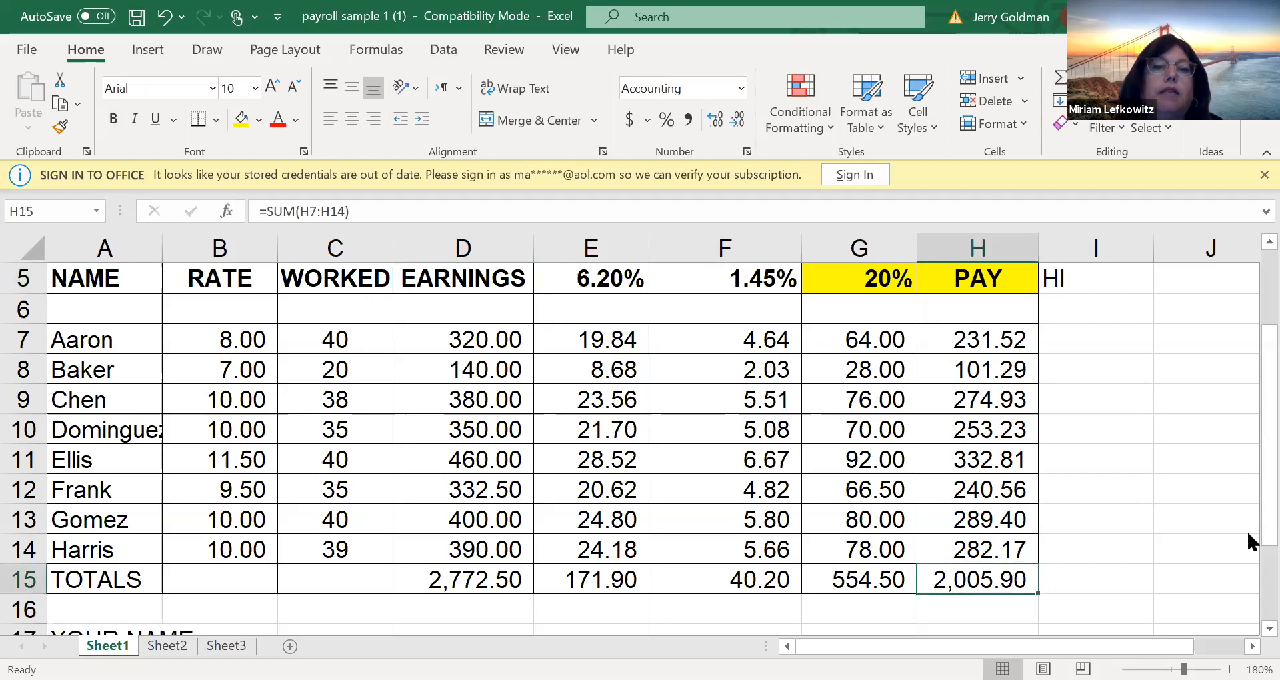
scroll(1246, 425, down, 1)
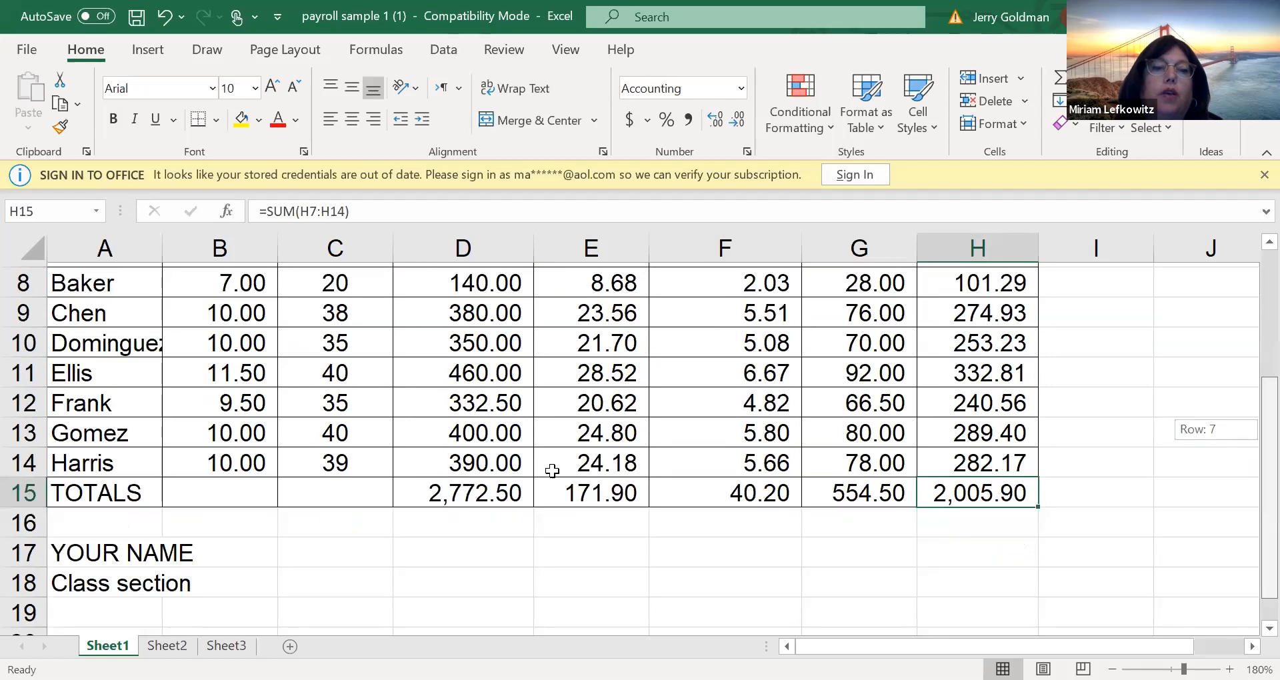
click(420, 490)
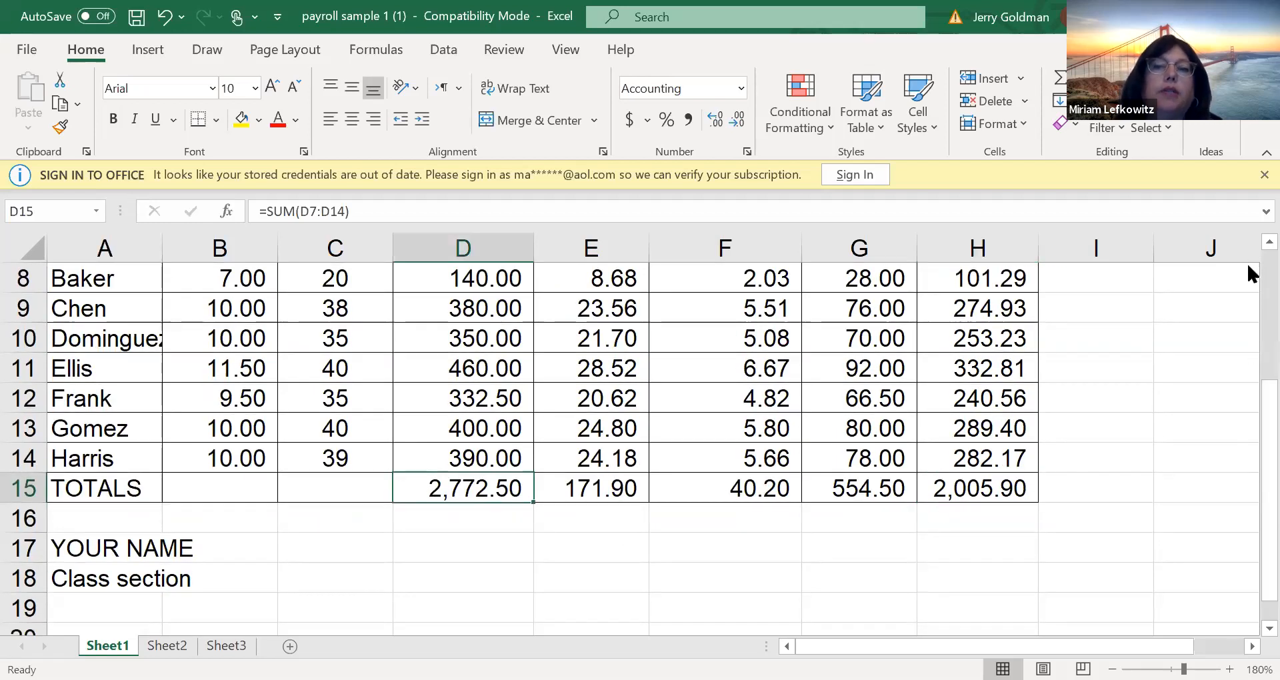
drag(1248, 408, 1246, 309)
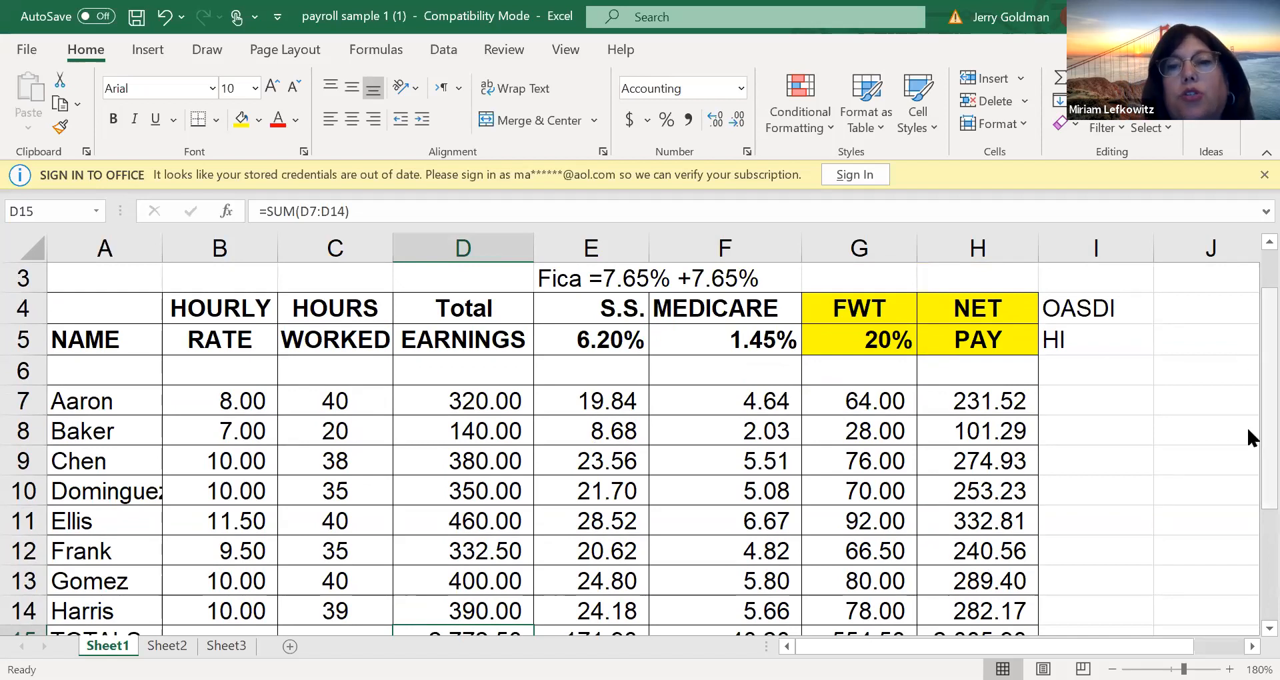
drag(1247, 469, 1248, 455)
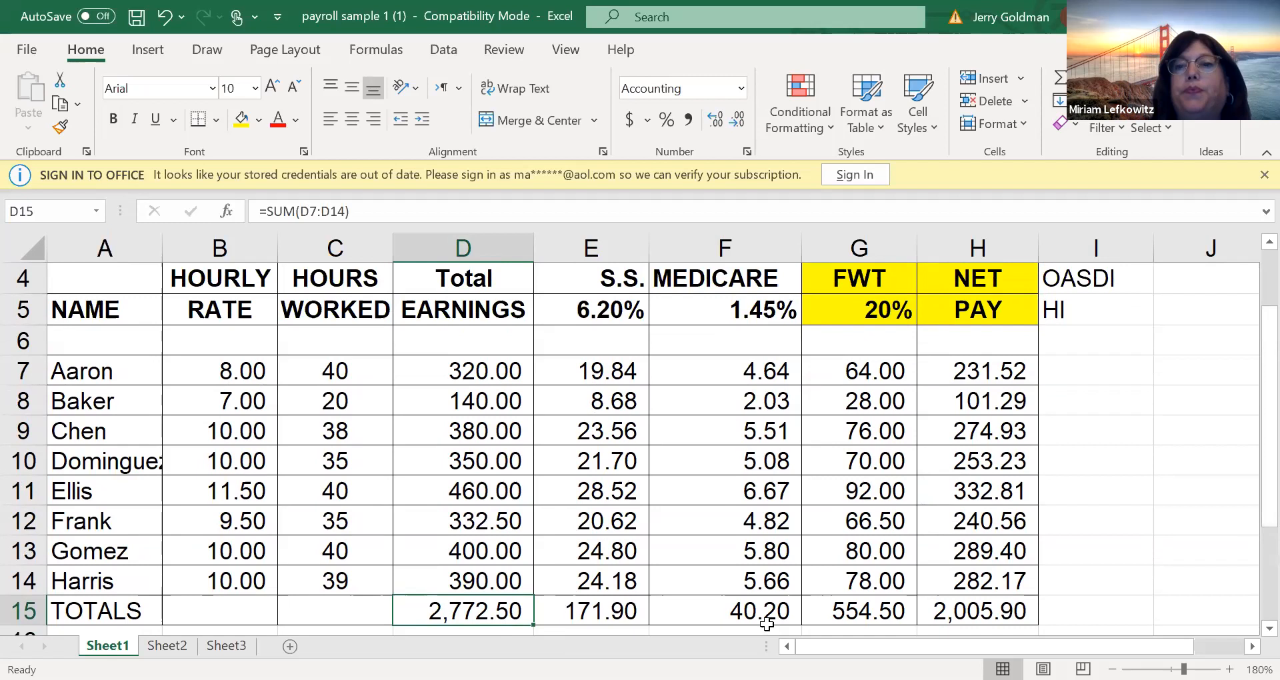
drag(1248, 385, 1247, 409)
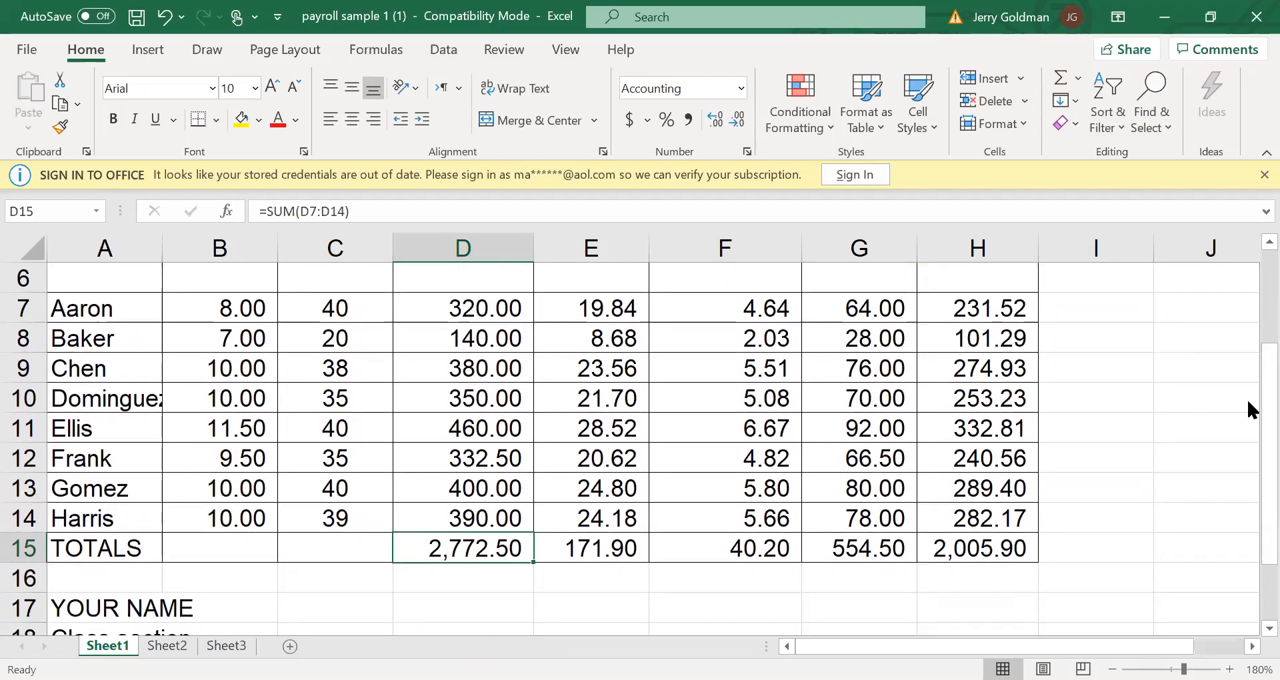
Label the total earnings column as Debit in D16, below its total
click(460, 578)
text(Debit)
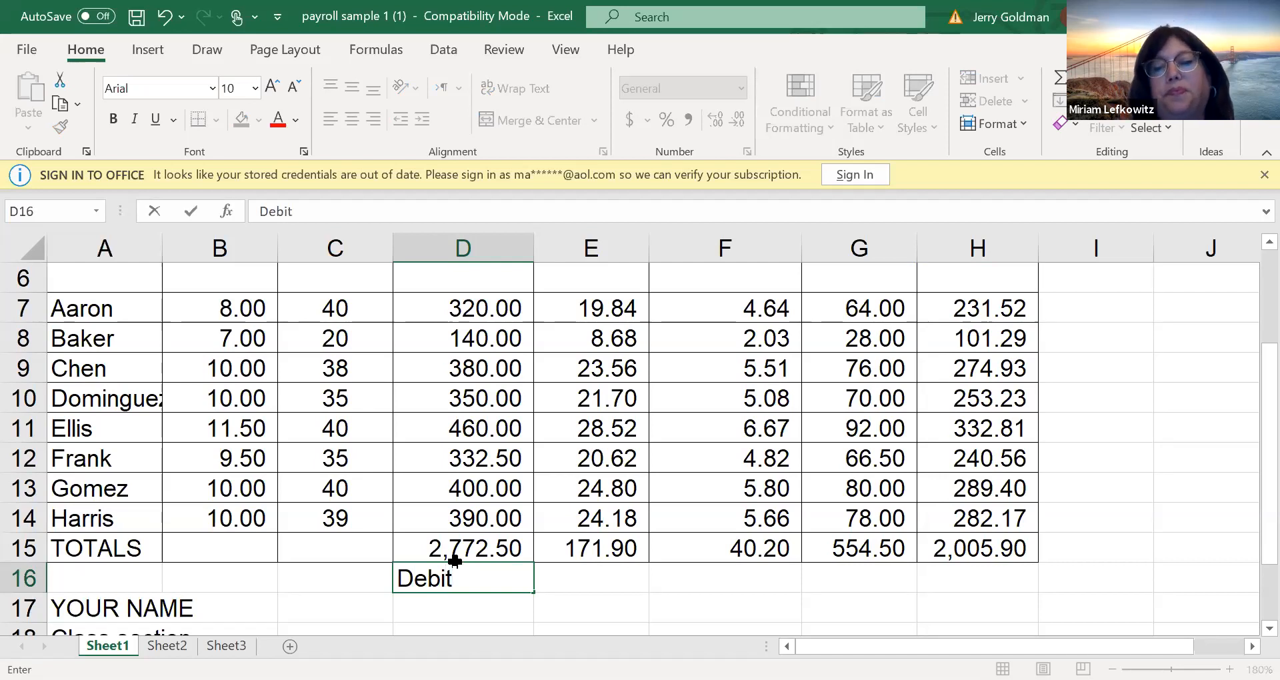
key(Tab)
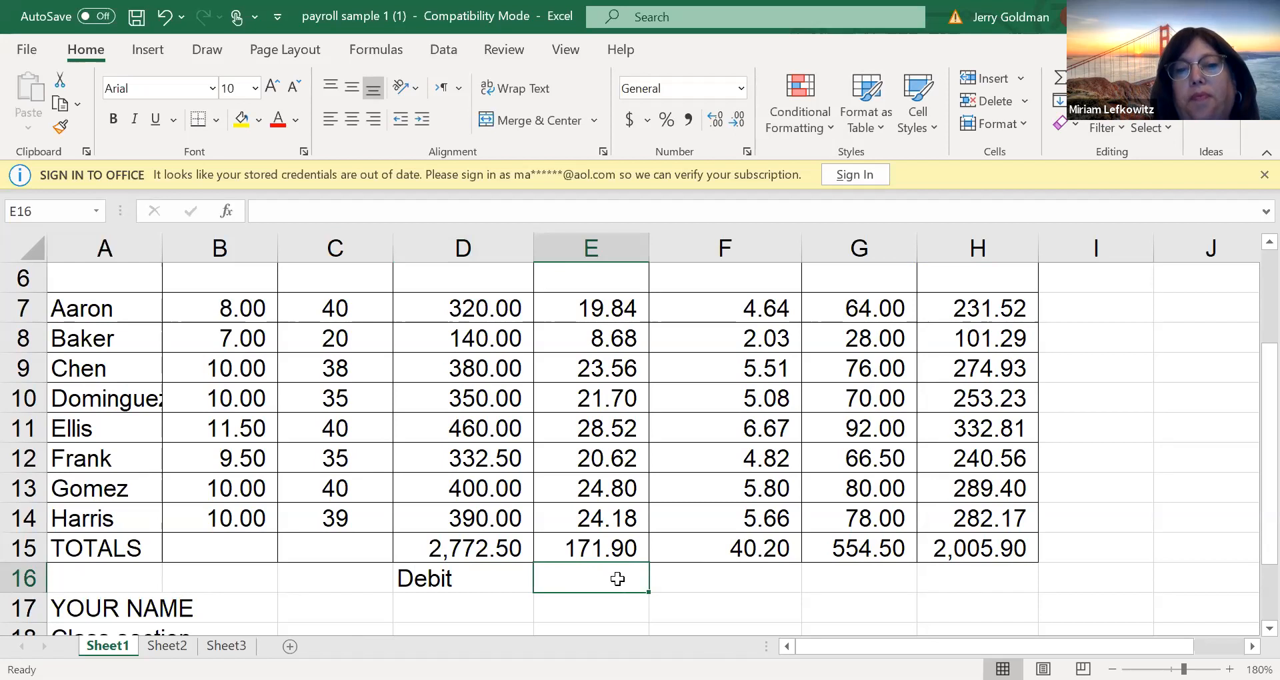
Enter credit in H16 below the net pay total and fill the label back across to E16
scroll(1251, 506, up, 2)
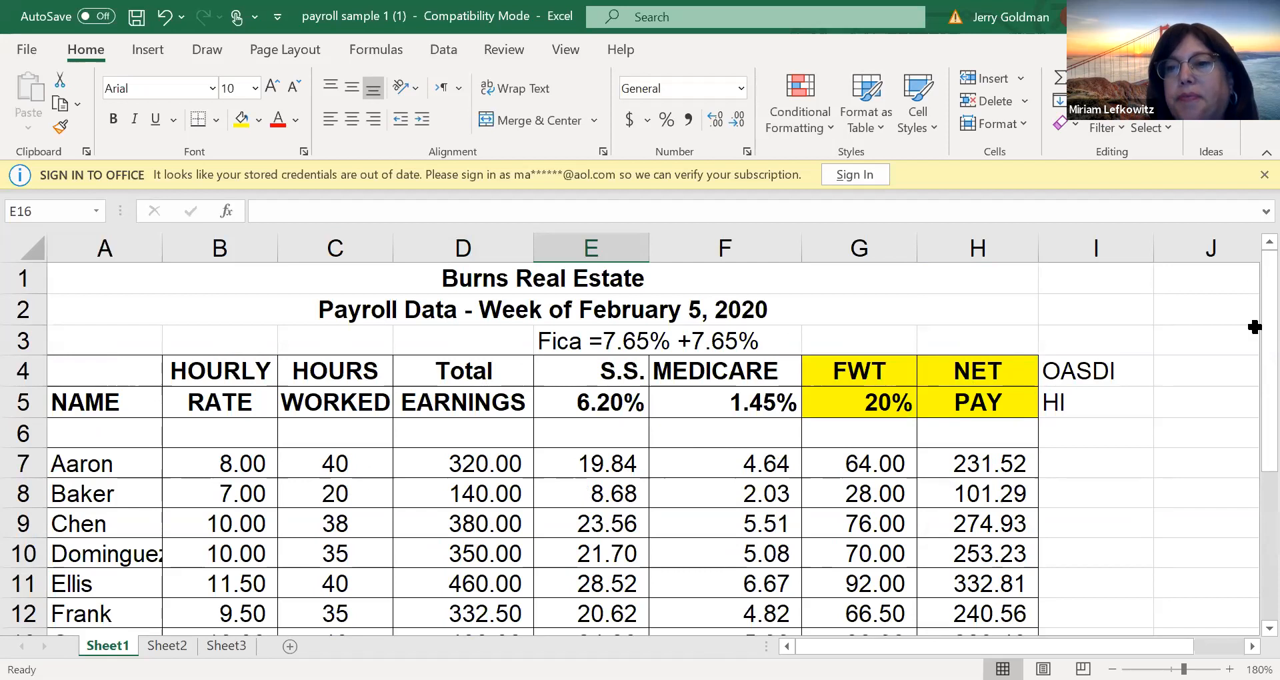
drag(1249, 351, 1247, 461)
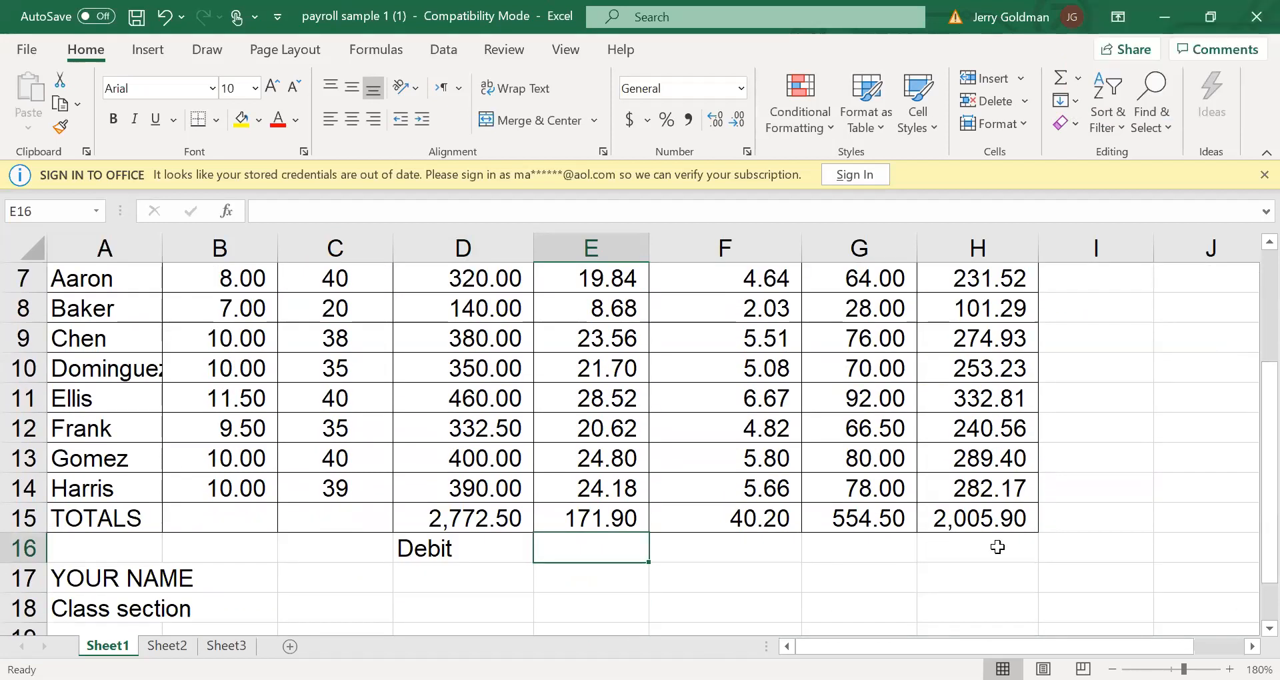
click(994, 548)
text(cred)
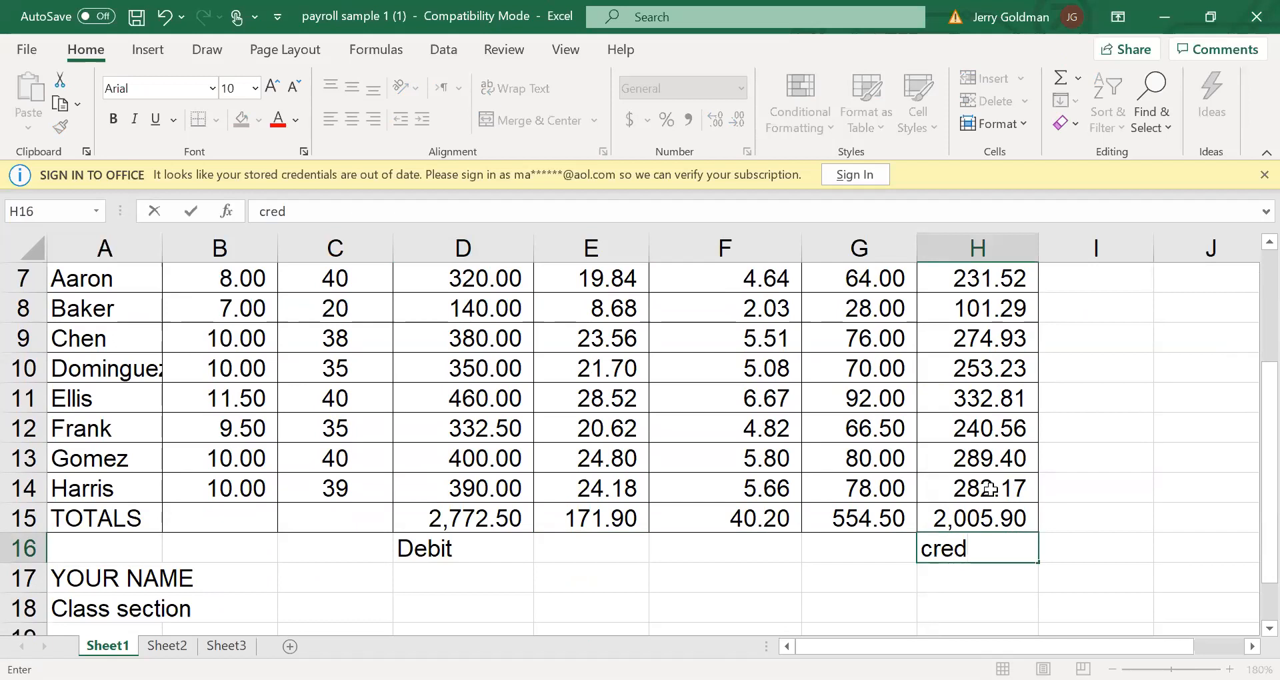
text(it)
key(Left)
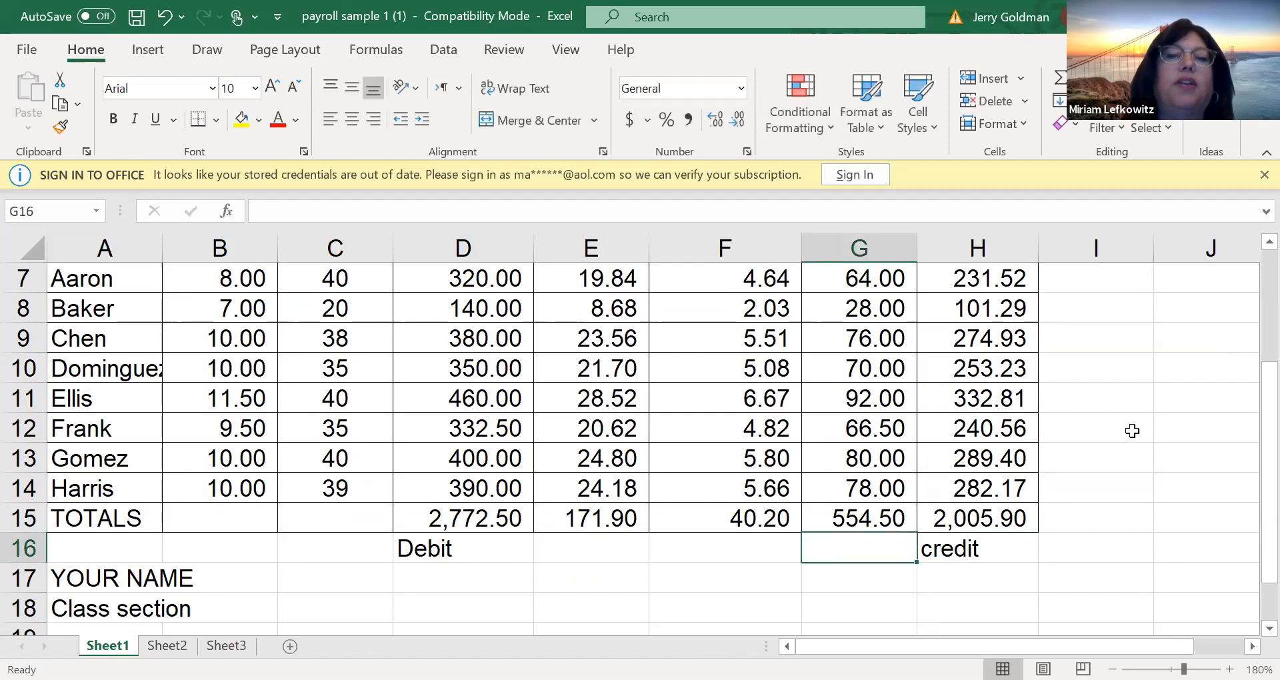
click(1003, 547)
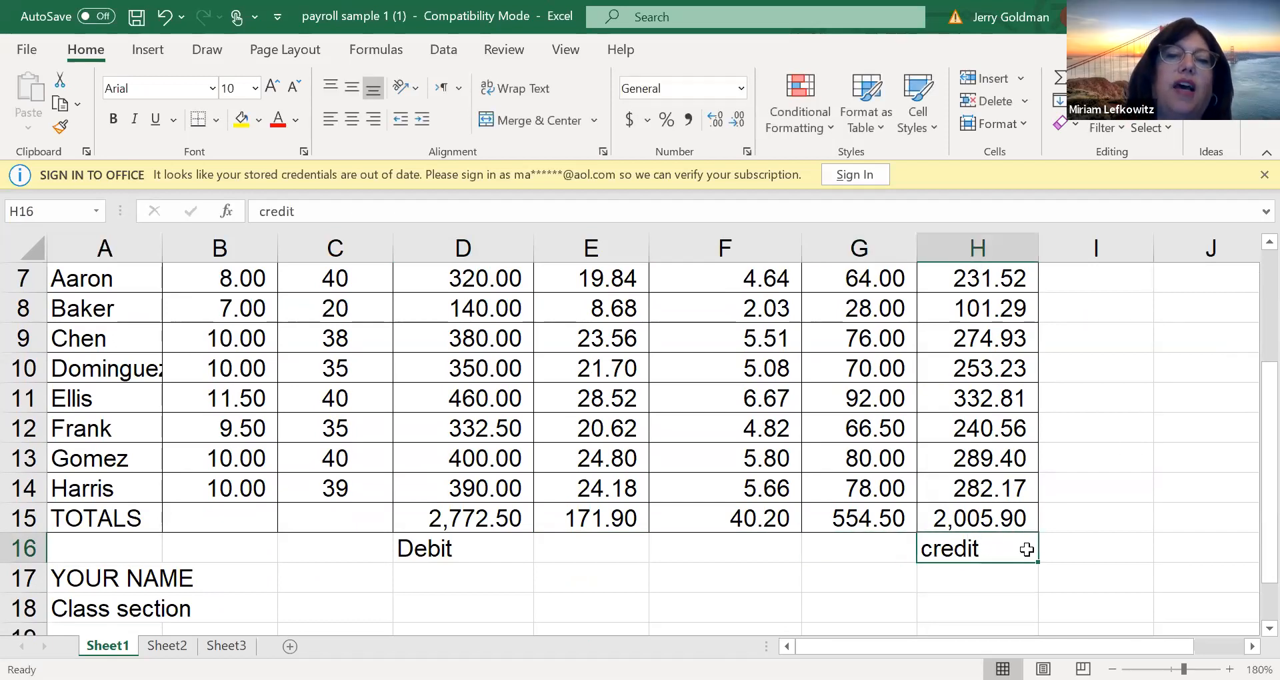
drag(1039, 562, 537, 546)
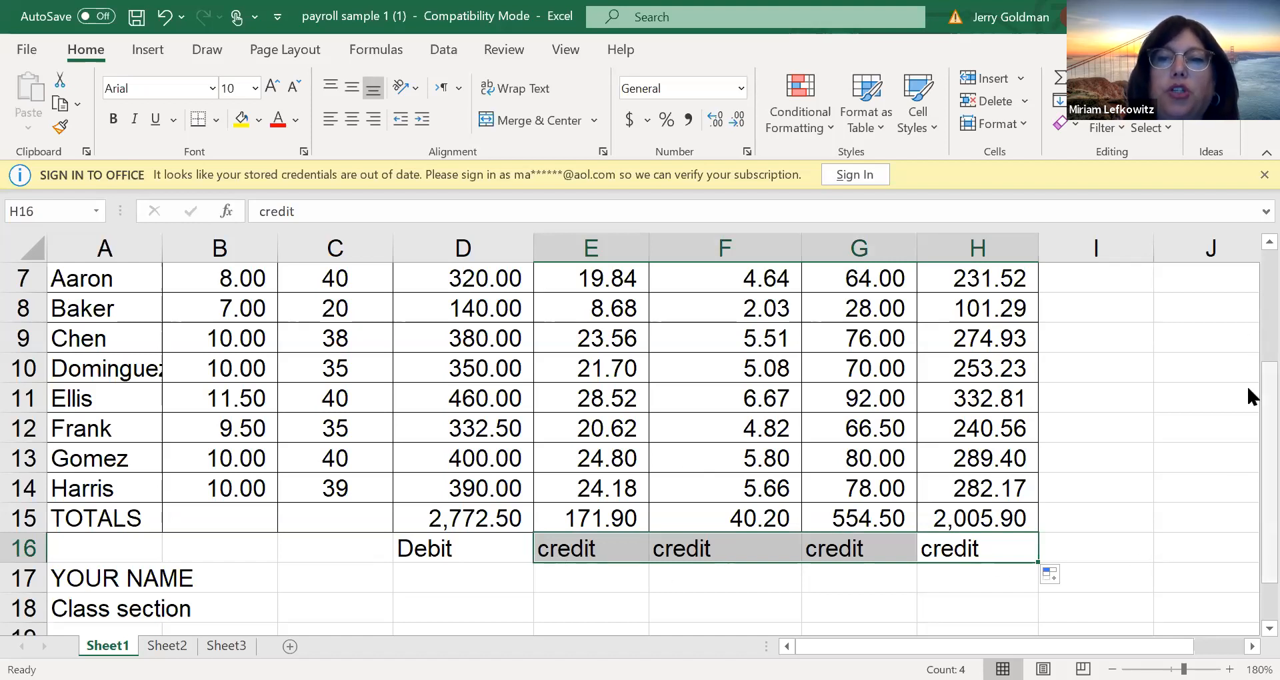
Switch the payroll worksheet to display formulas instead of calculated values
scroll(1250, 280, up, 2)
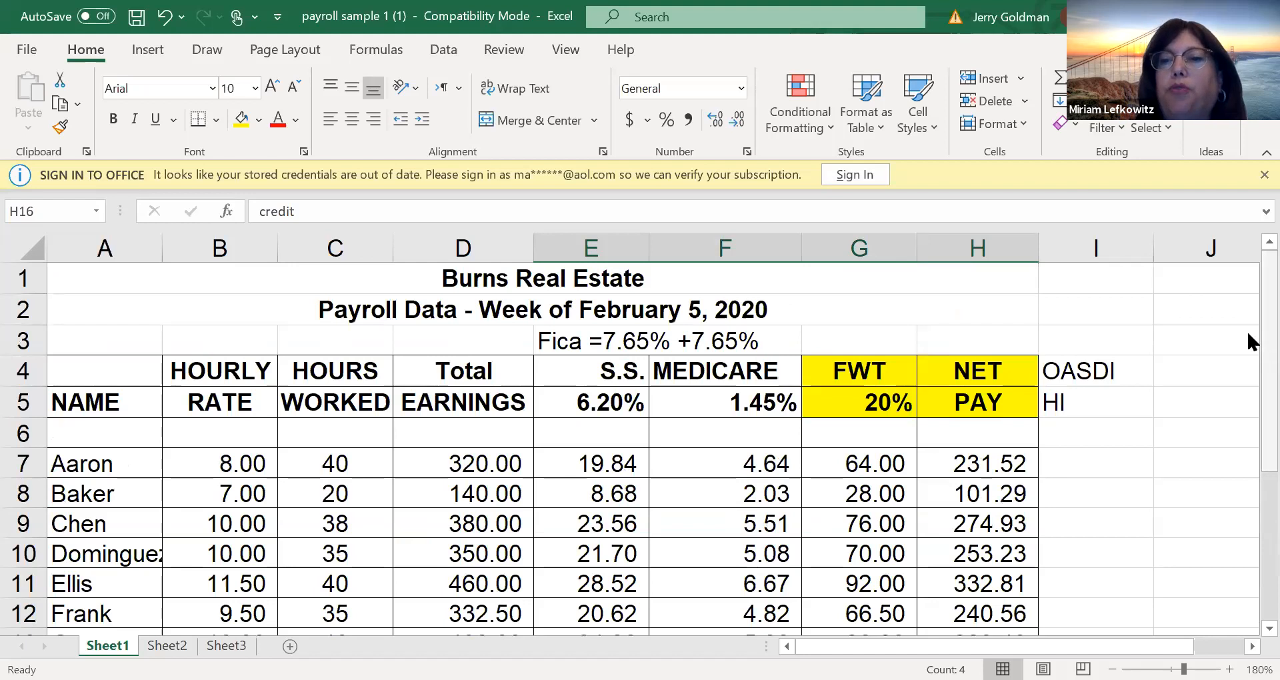
scroll(1248, 393, down, 1)
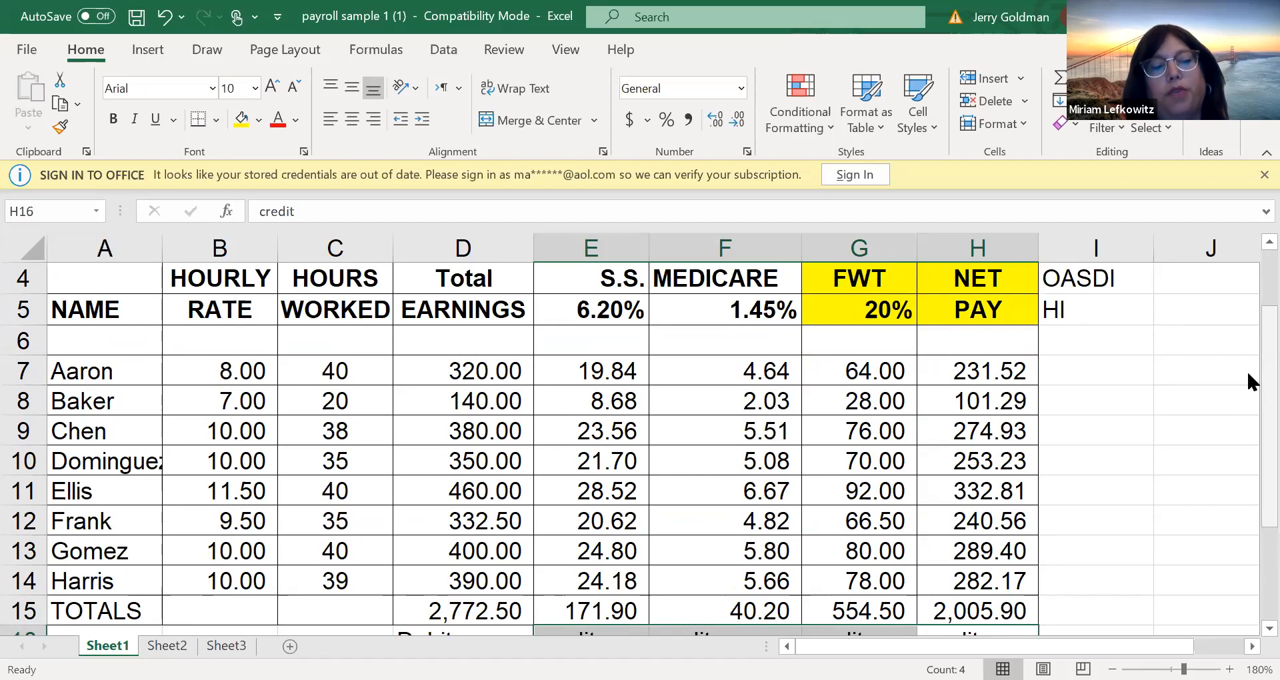
key(ctrl+grave)
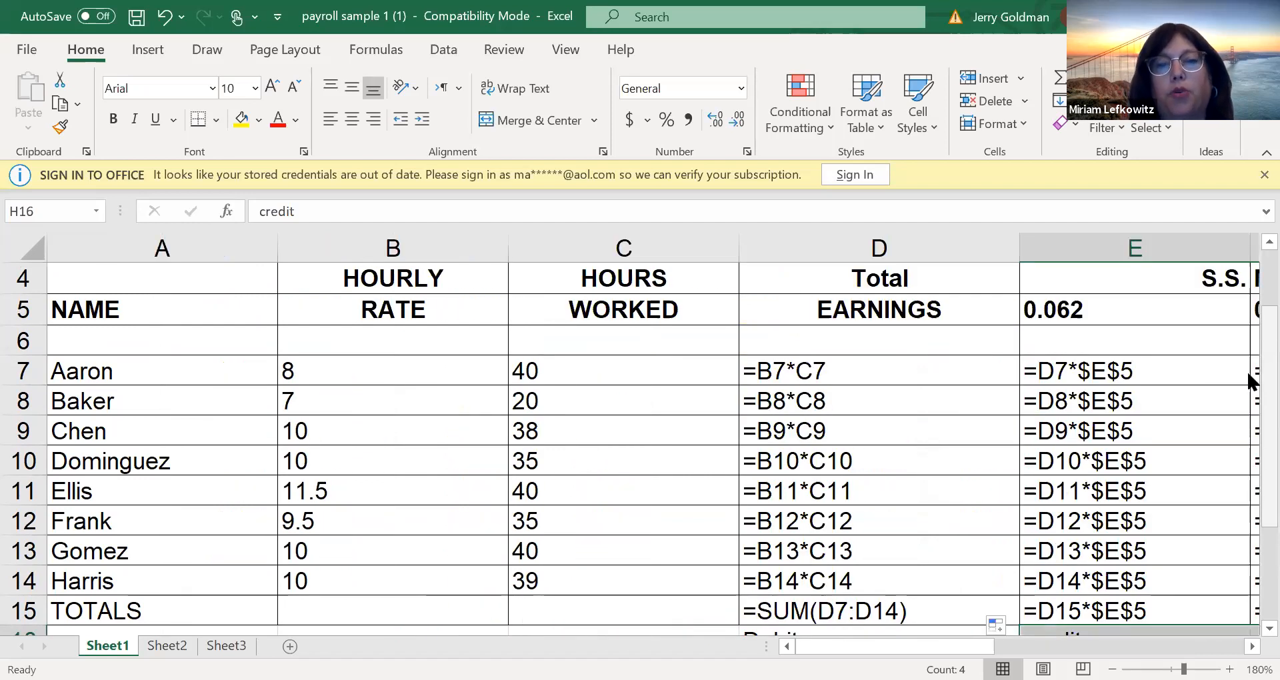
Examine the displayed formulas for earnings, deductions, net pay and totals across the payroll columns
key(Right)
key(Right)
key(Left)
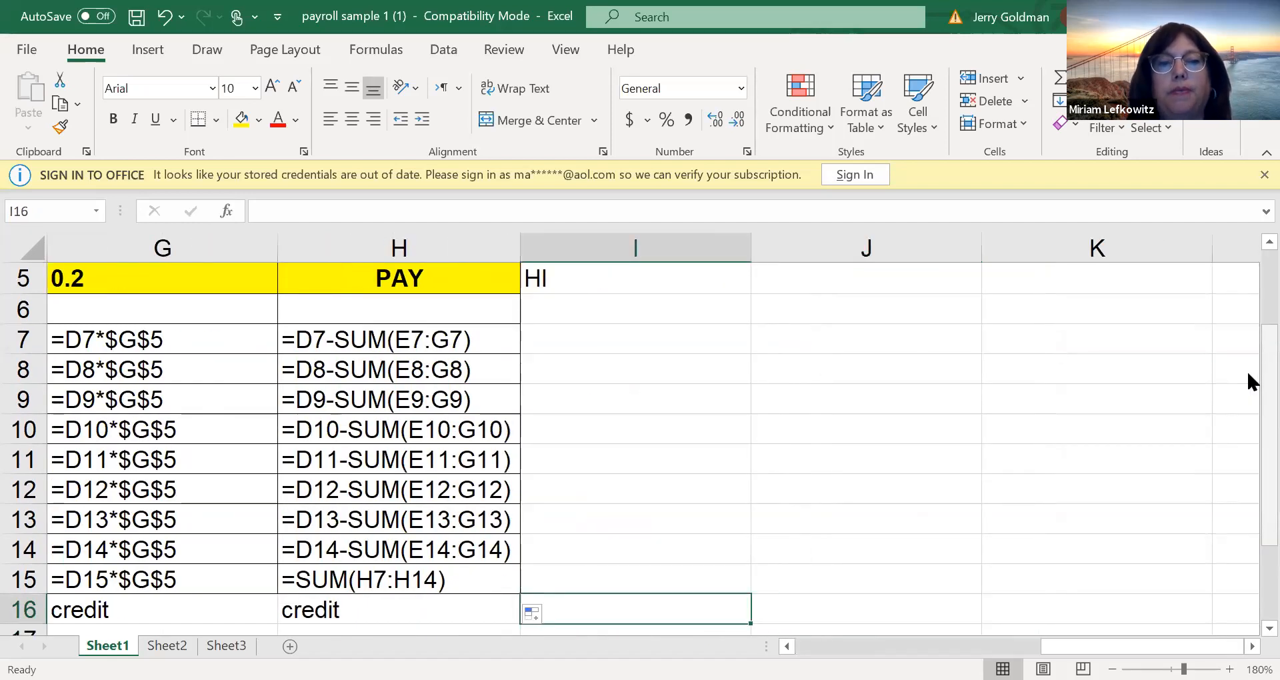
key(Left)
key(Left)
key(Left)
key(Left)
key(Left)
key(Left)
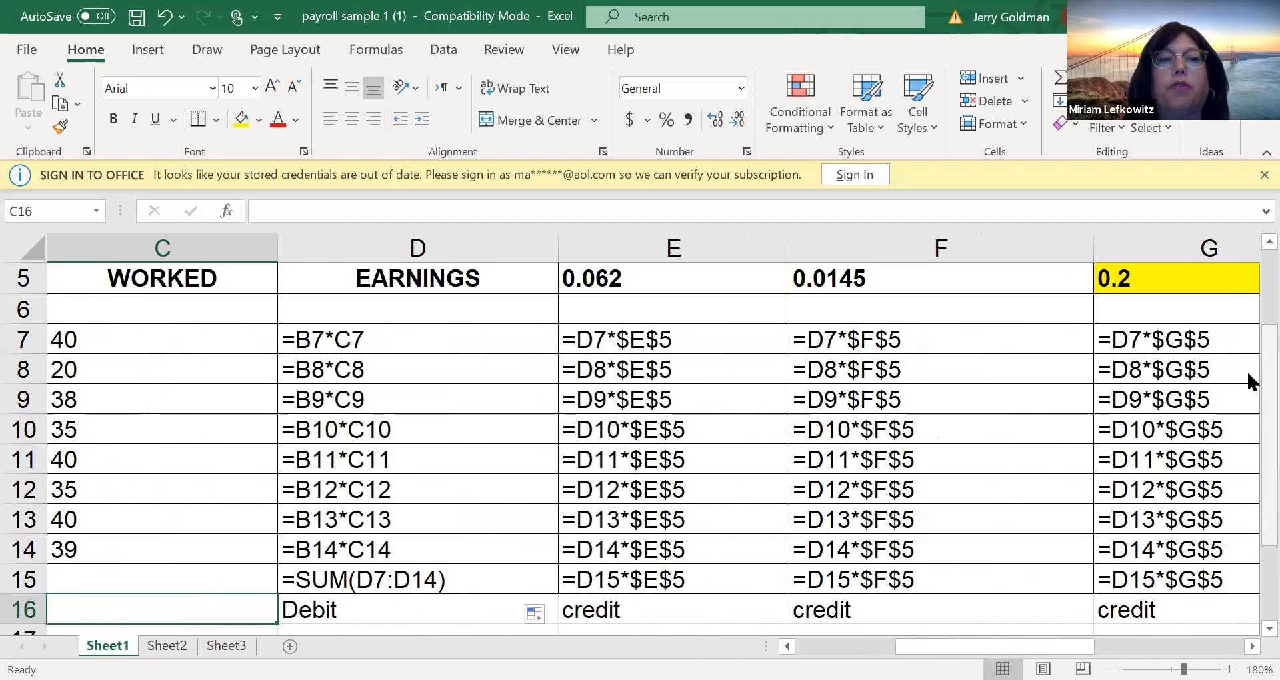
key(Left)
key(Left)
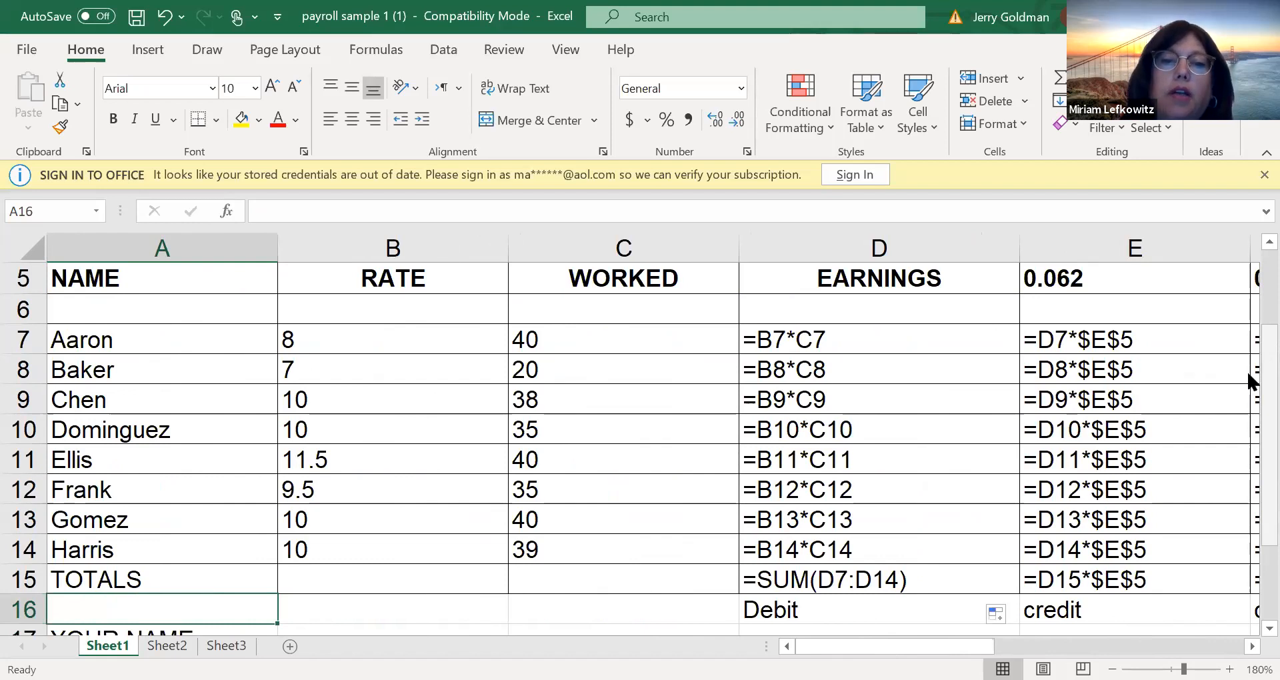
key(Right)
key(Right)
key(Right)
key(Right)
key(Right)
key(Right)
key(Right)
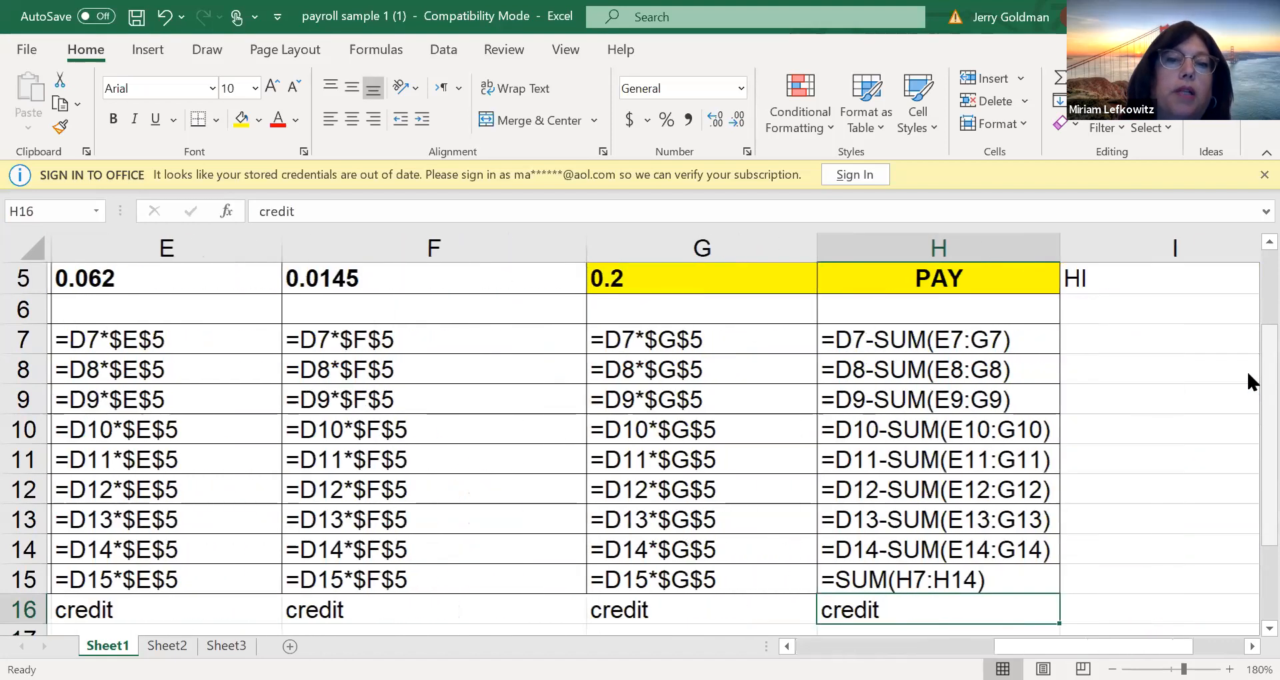
key(Left)
key(Left)
key(Left)
key(Left)
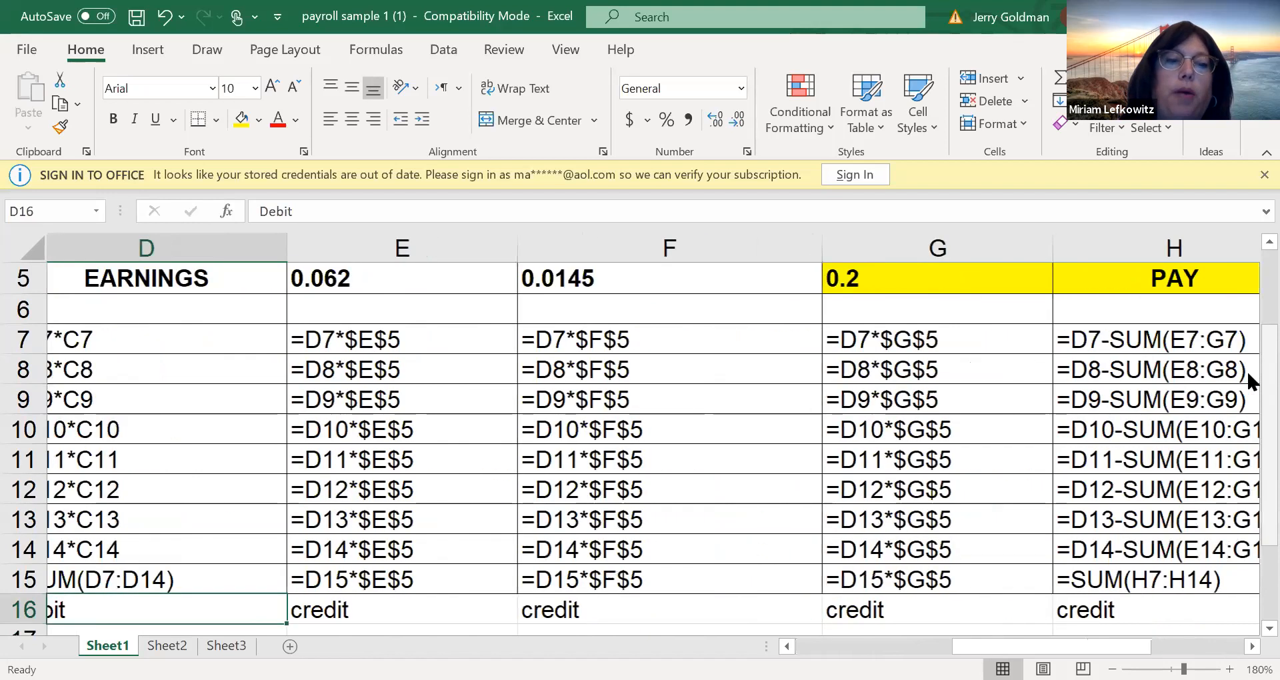
key(Right)
key(Right)
Inspect the S.S., Medicare, FWT and net pay formulas together with the row 5 rates they reference
key(Right)
key(Right)
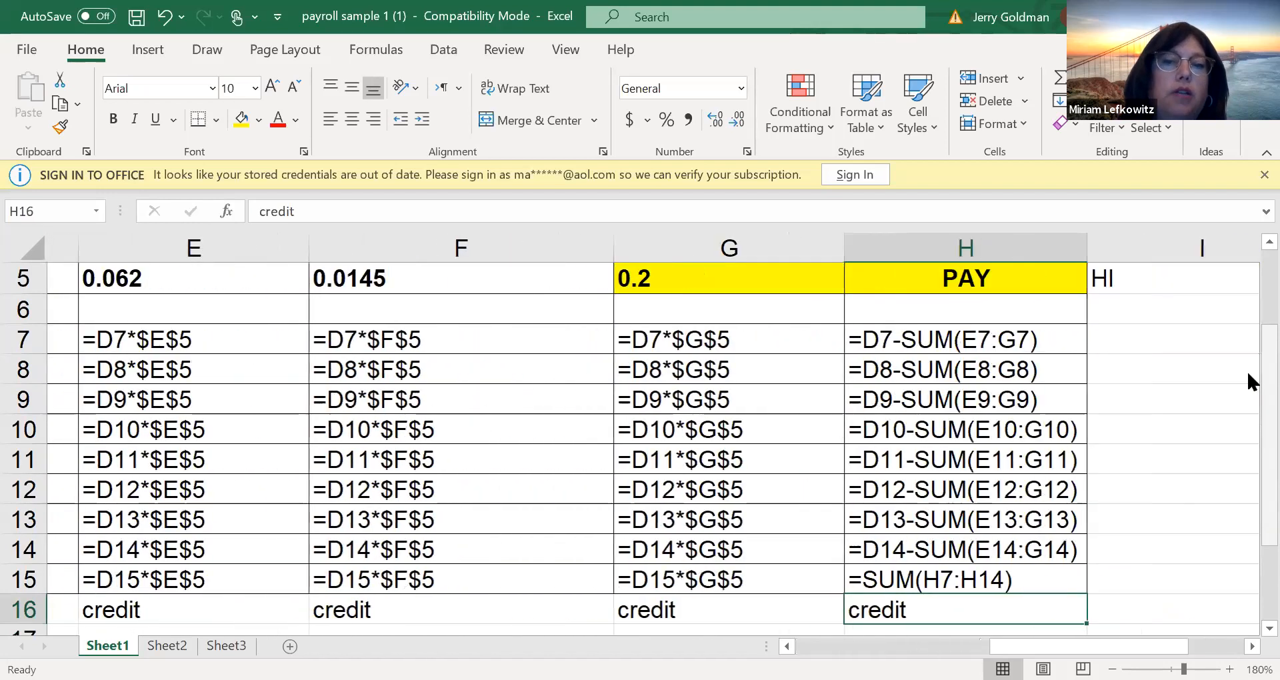
key(Right)
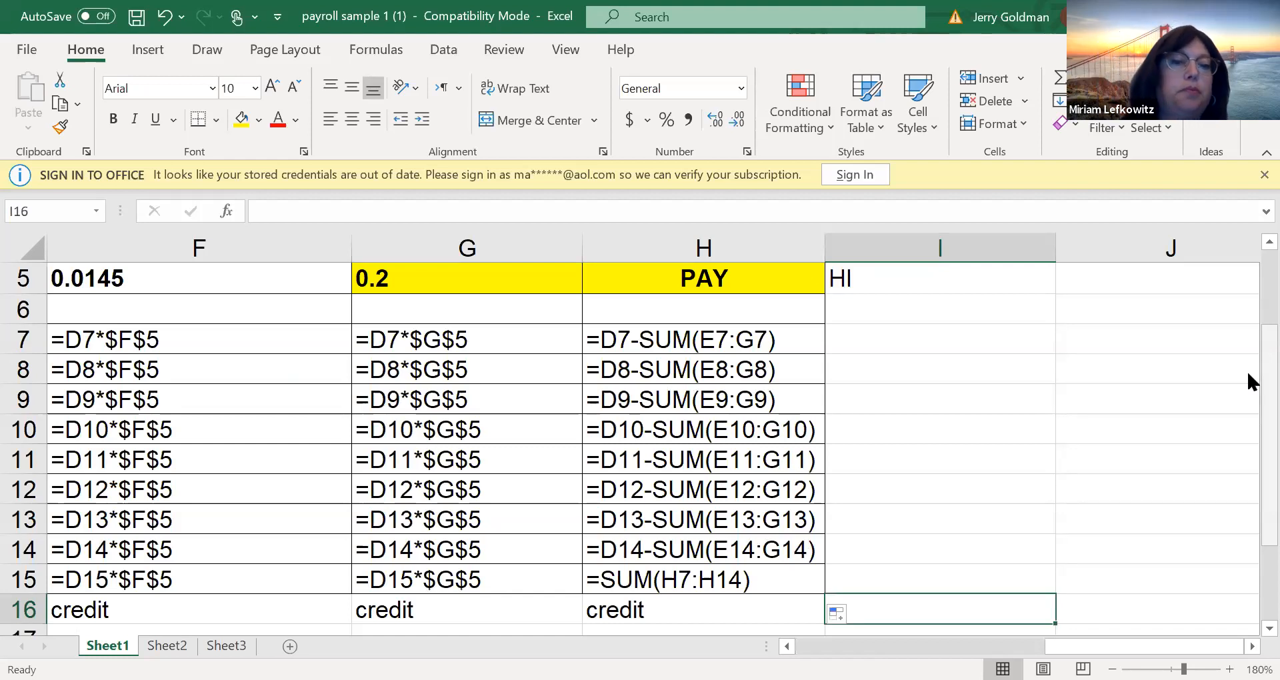
key(Left)
key(Left)
key(Left)
key(Left)
key(Left)
key(Left)
key(Left)
key(Left)
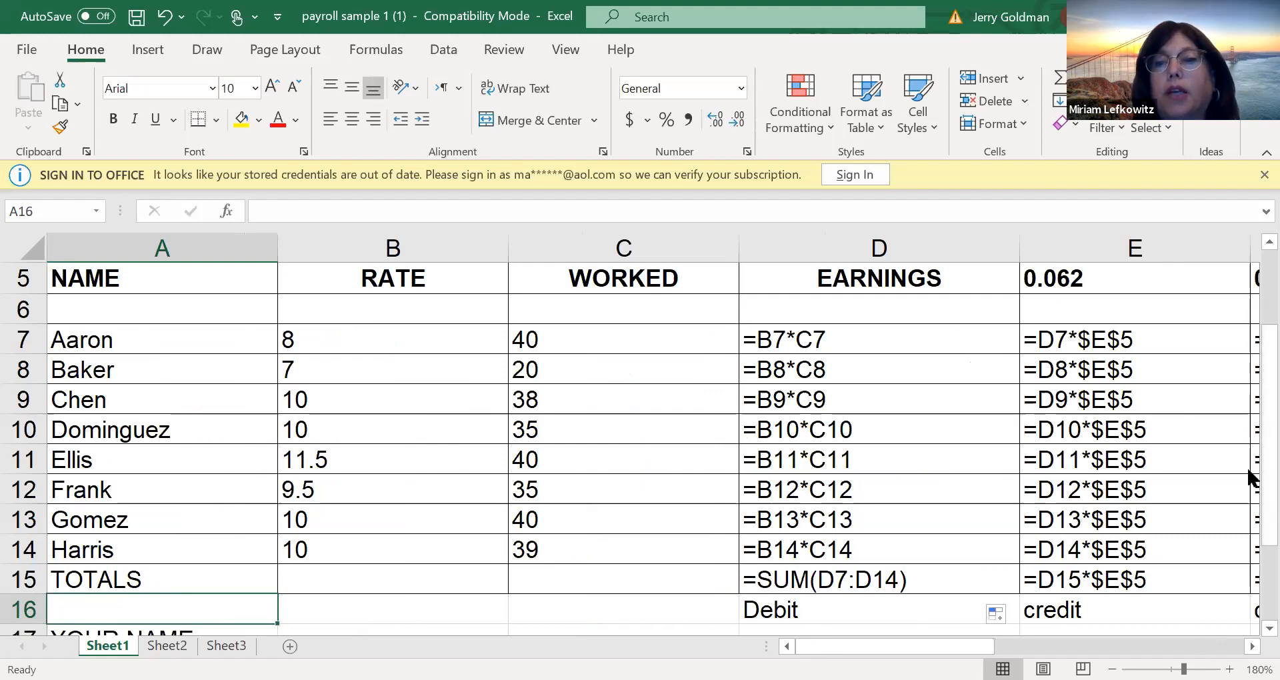
scroll(653, 433, right, 3)
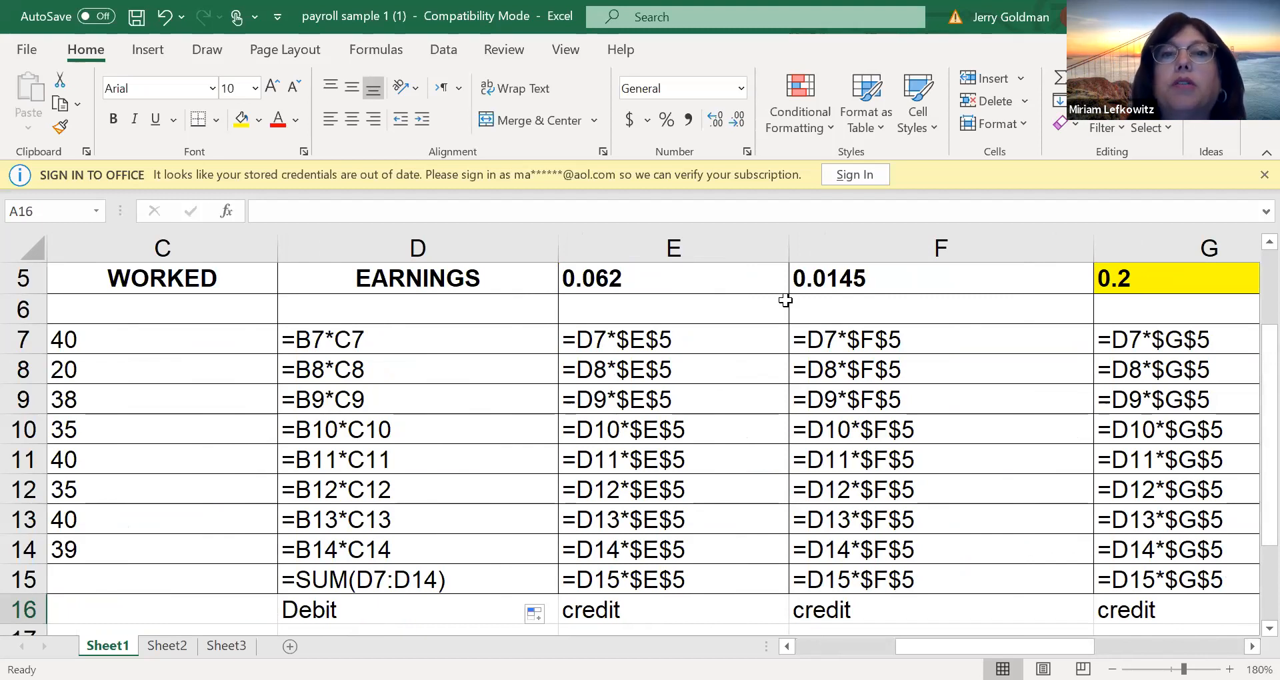
double_click(1022, 449)
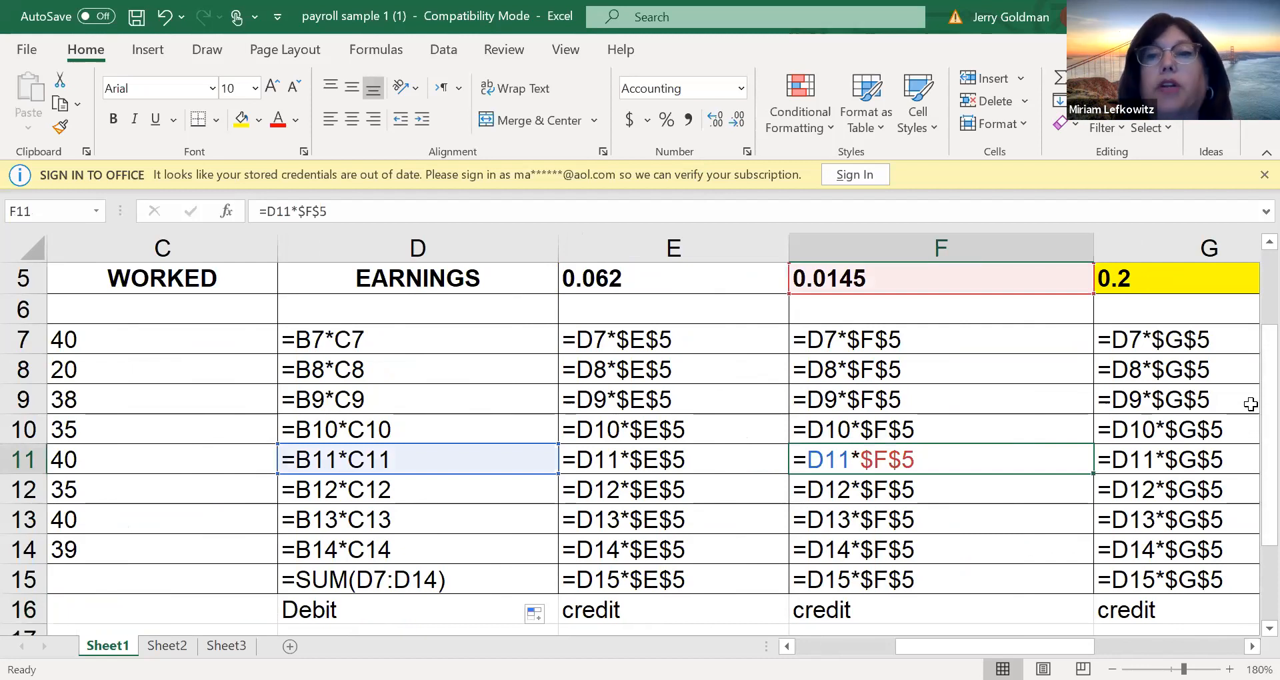
scroll(1247, 368, up, 2)
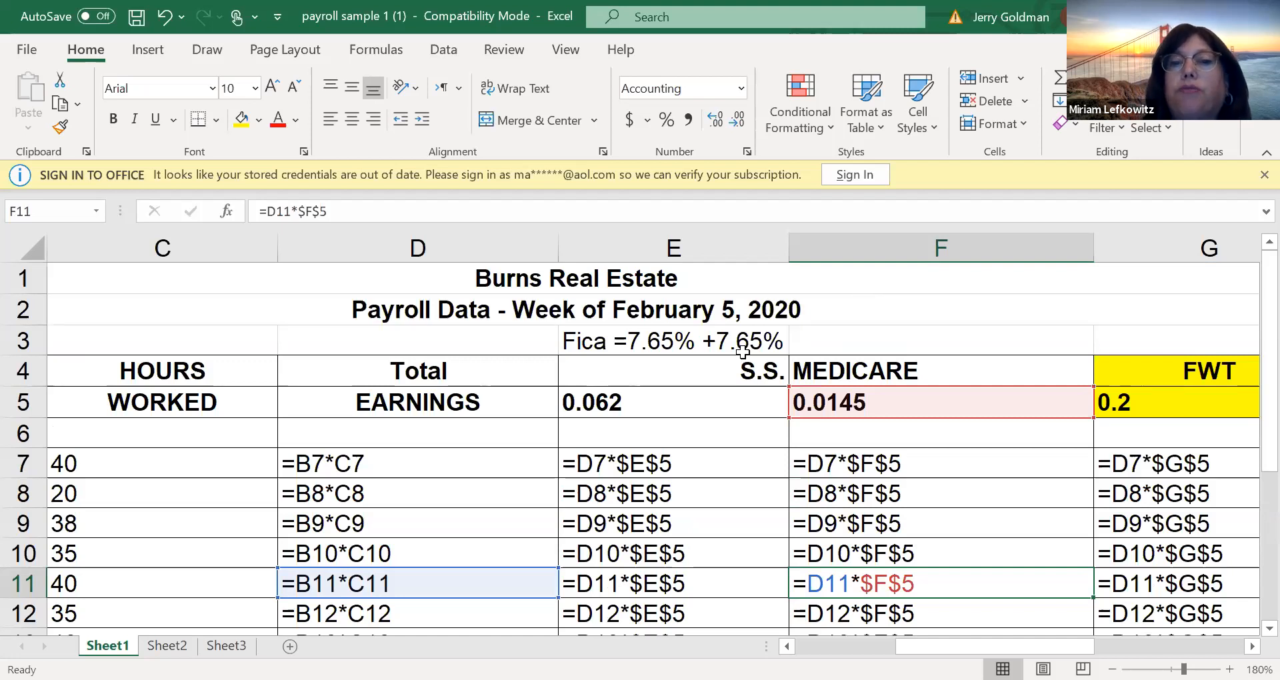
click(662, 435)
key(Down)
key(Down)
key(Down)
key(Down)
key(Down)
key(Down)
key(Down)
key(Down)
key(Down)
key(Down)
key(Down)
key(Down)
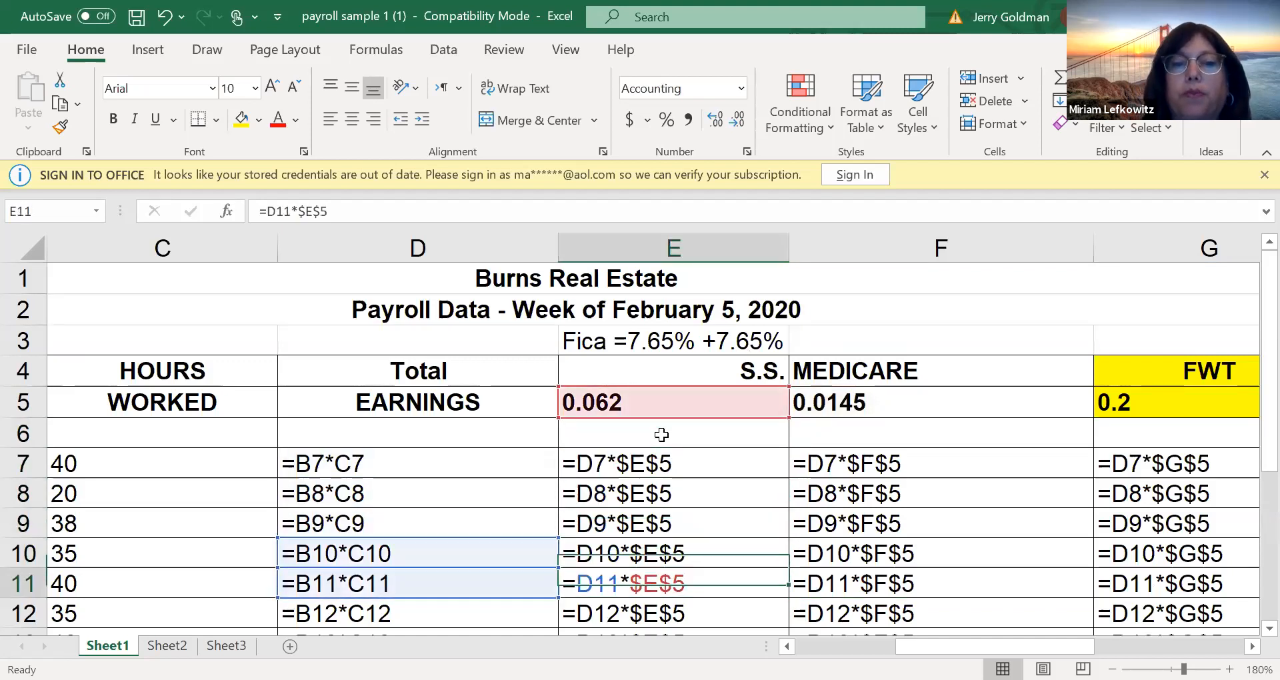
key(Down)
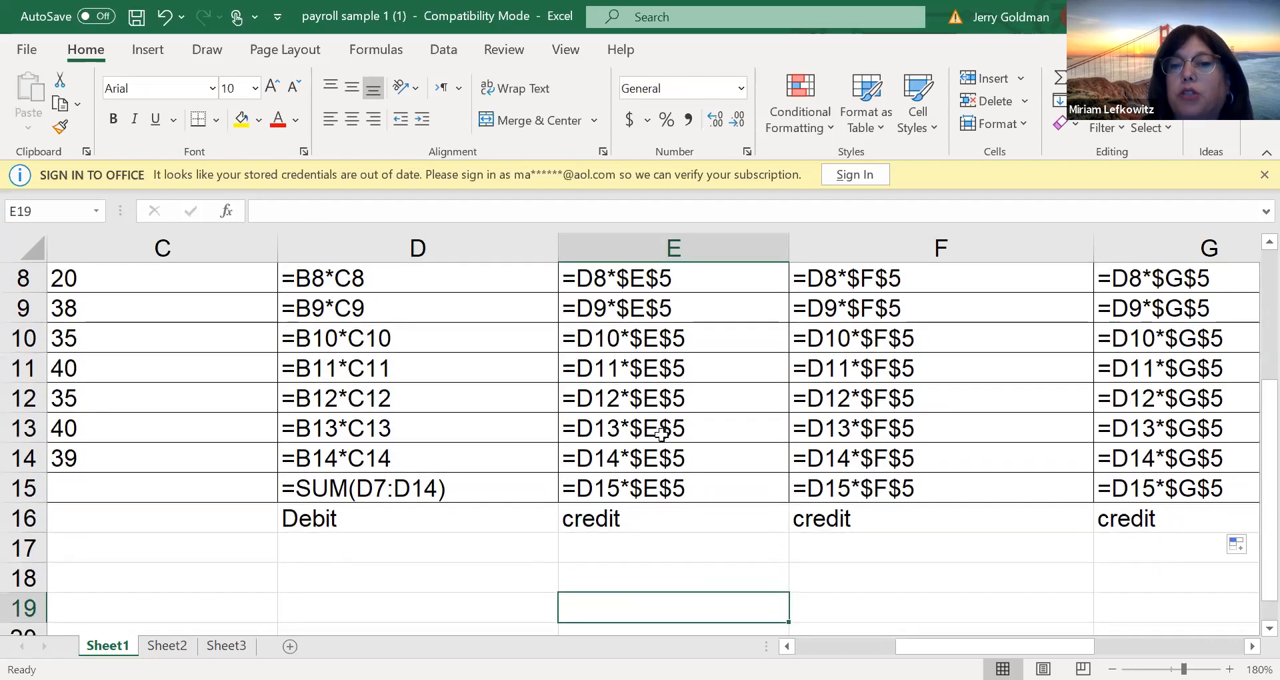
key(Up)
key(Up)
key(Up)
key(Up)
key(Up)
key(Up)
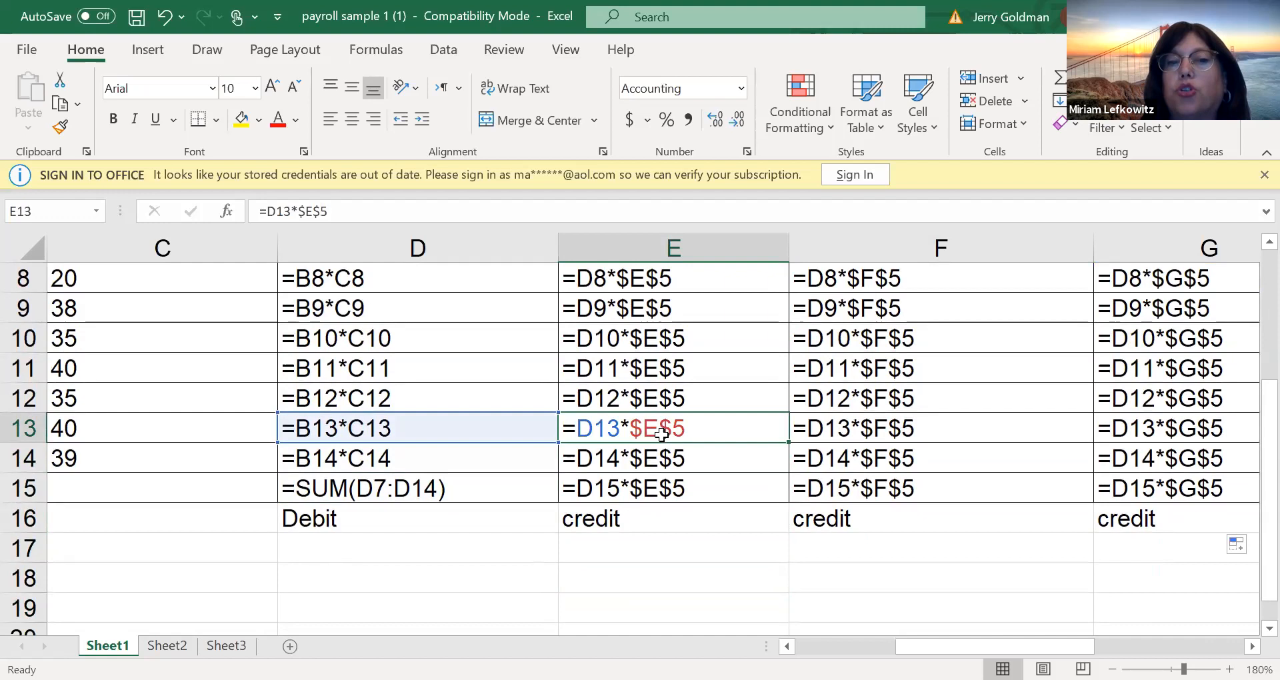
key(Right)
key(Right)
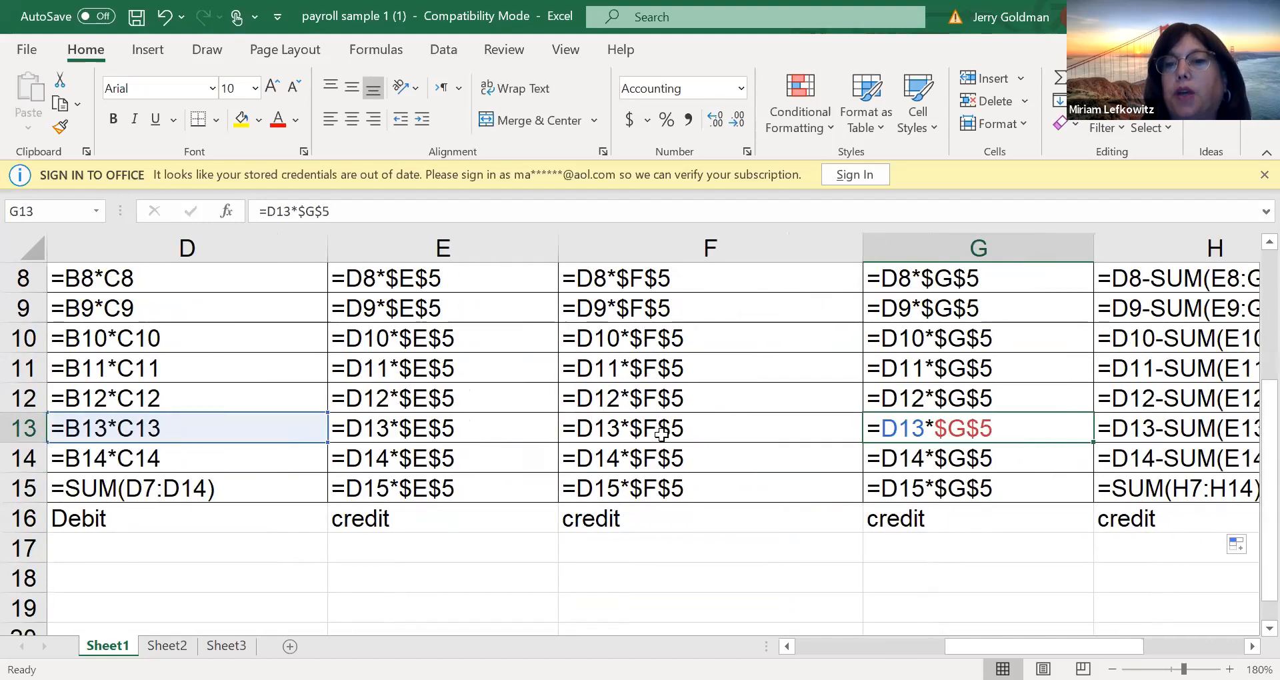
Switch the payroll worksheet back to calculated values and return to the employee name column
key(Right)
key(Right)
key(ctrl+grave)
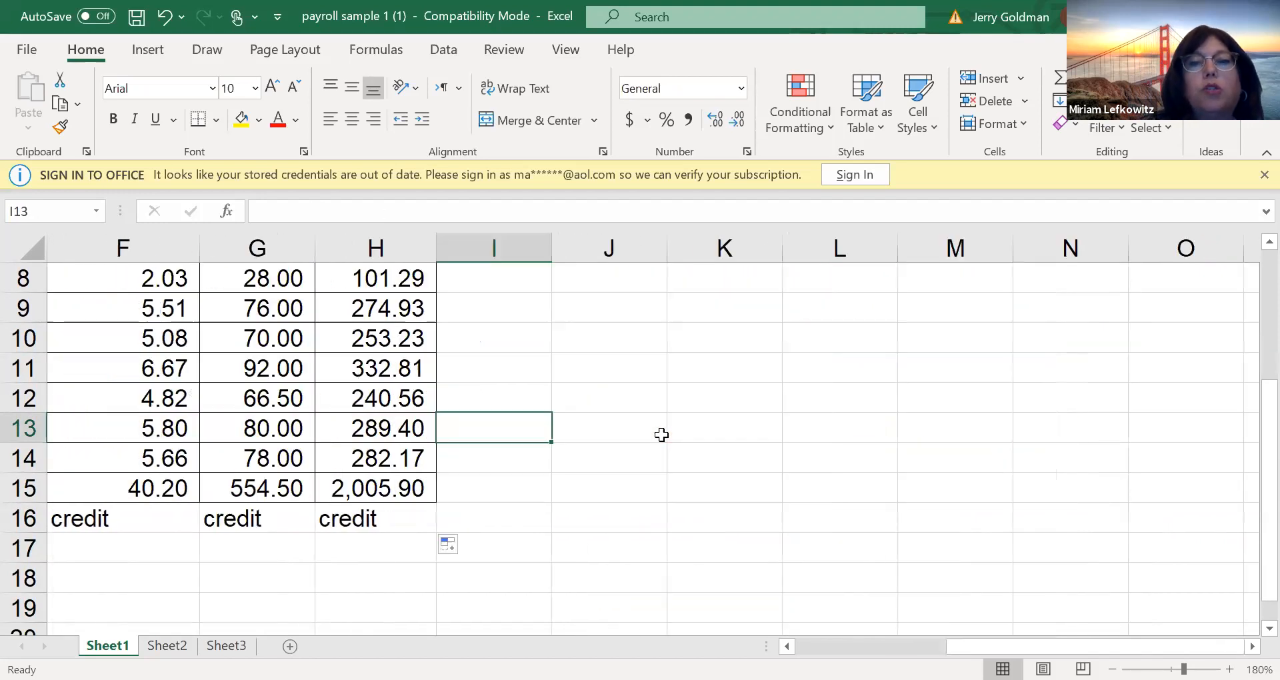
key(Left)
key(Home)
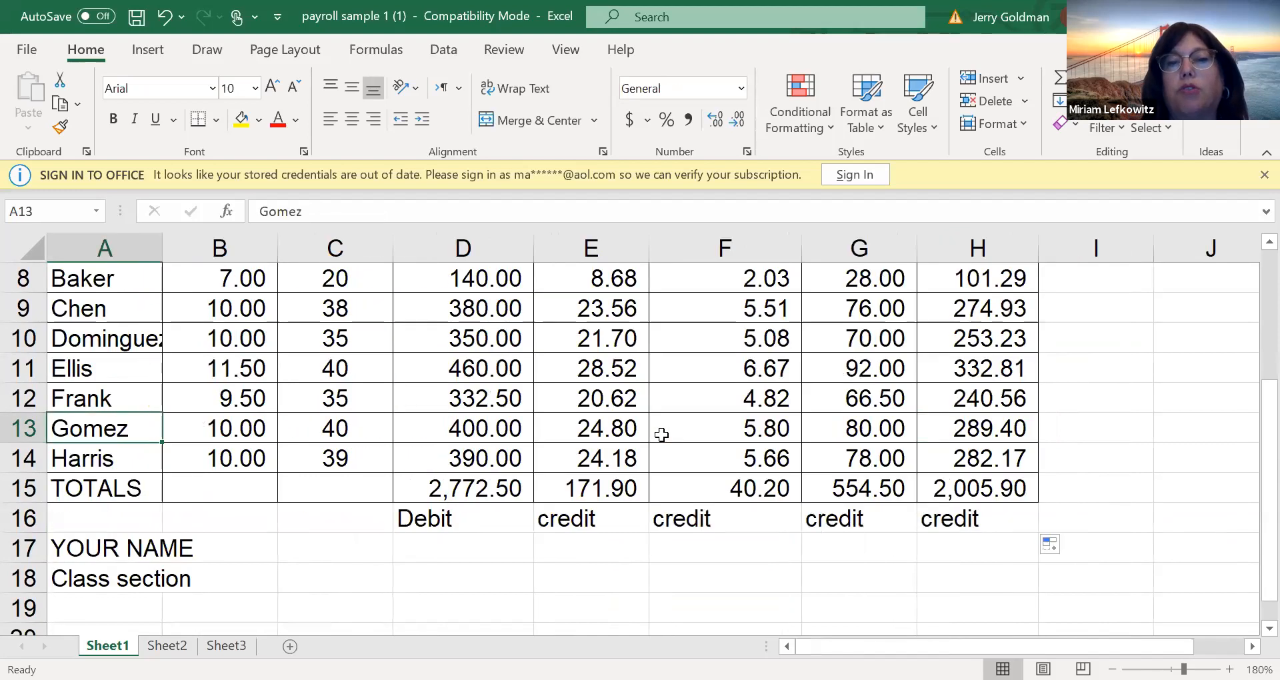
Review the calculated payroll rows and the totals row with its debit and credit labels
key(Up)
key(Up)
key(Up)
key(Up)
key(Up)
key(Up)
key(Up)
key(Up)
key(Up)
key(Up)
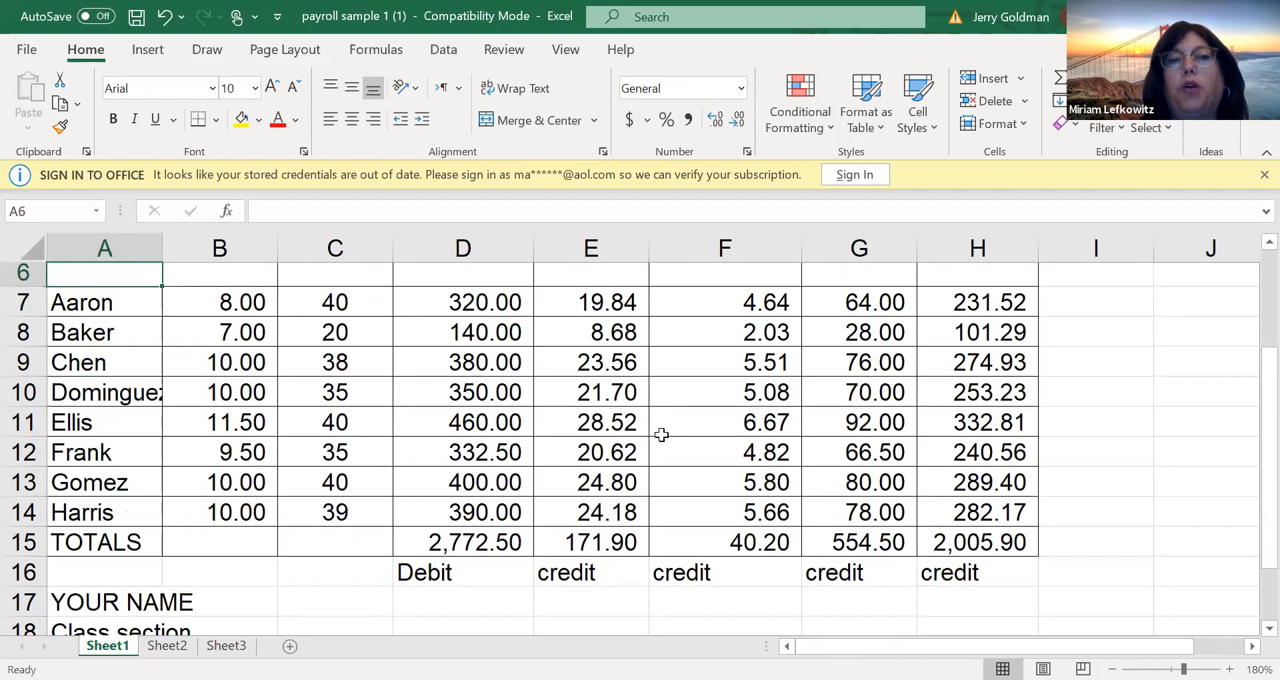
key(Down)
key(Down)
key(Down)
key(Down)
key(Down)
key(Down)
key(Down)
key(Down)
key(Down)
key(Down)
key(Down)
key(Down)
key(Down)
key(Down)
key(Down)
key(Down)
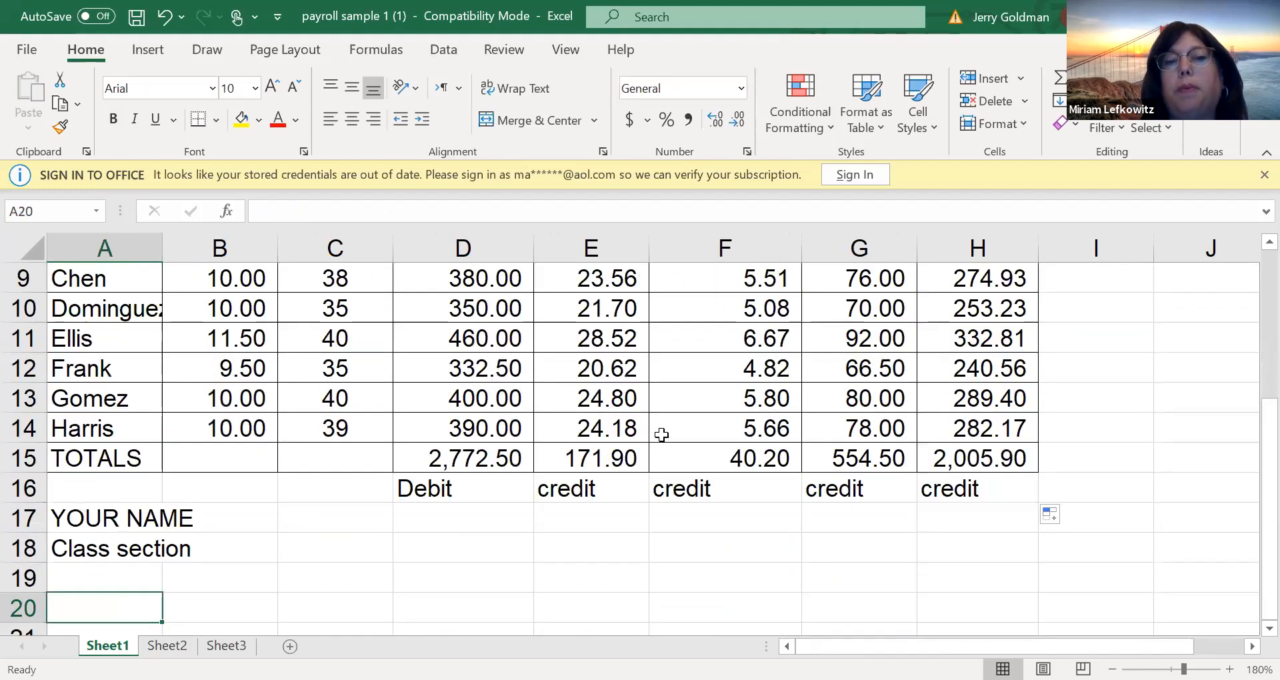
key(Up)
key(Up)
key(Up)
key(Up)
key(Down)
key(Up)
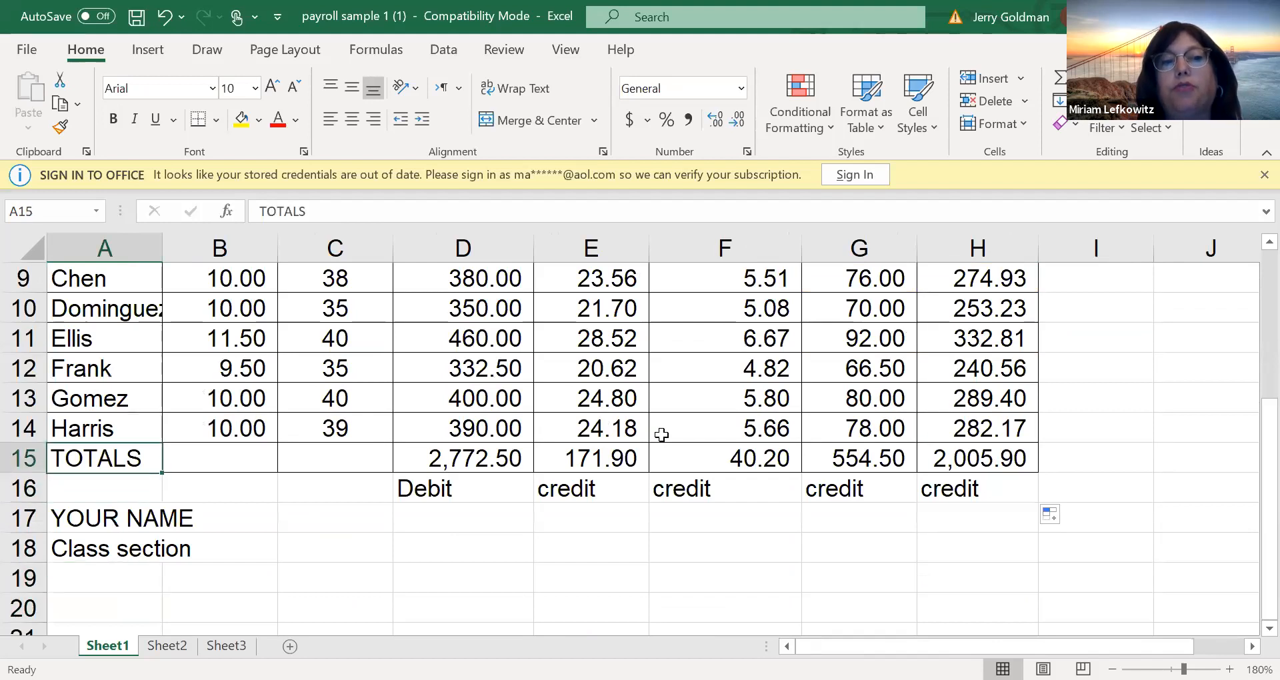
key(Right)
key(Right)
key(Right)
key(Right)
key(Right)
key(Right)
key(Right)
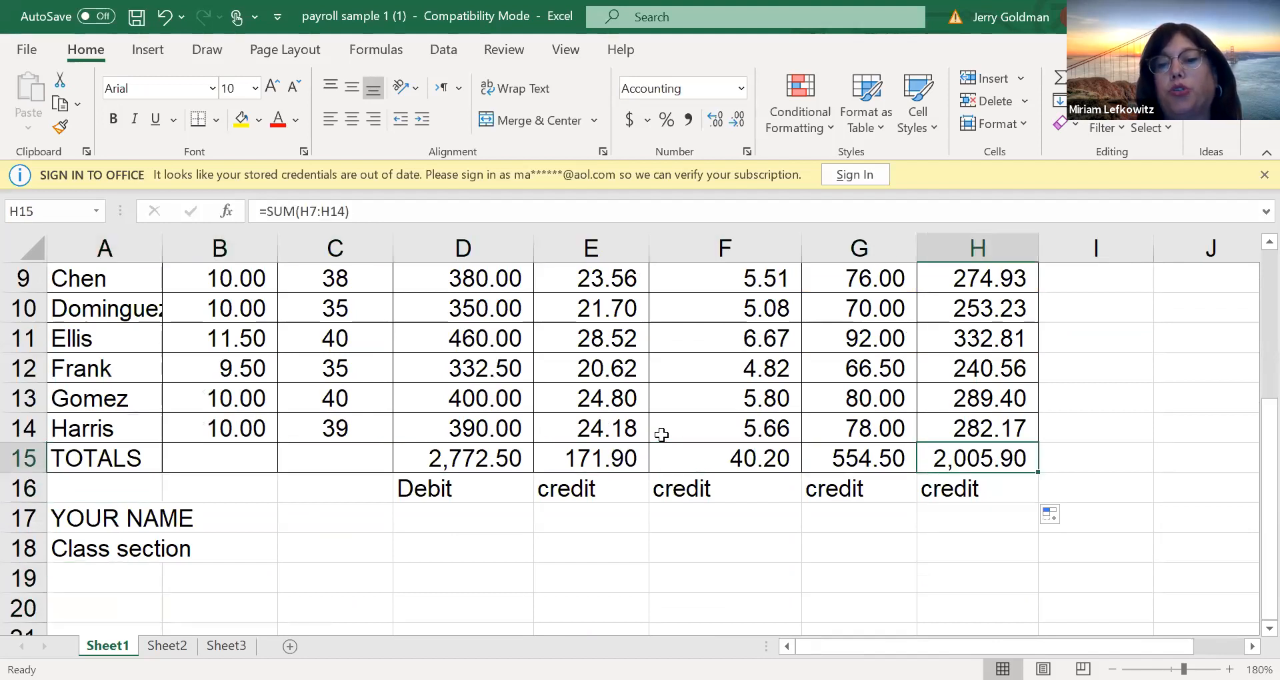
key(Down)
key(Down)
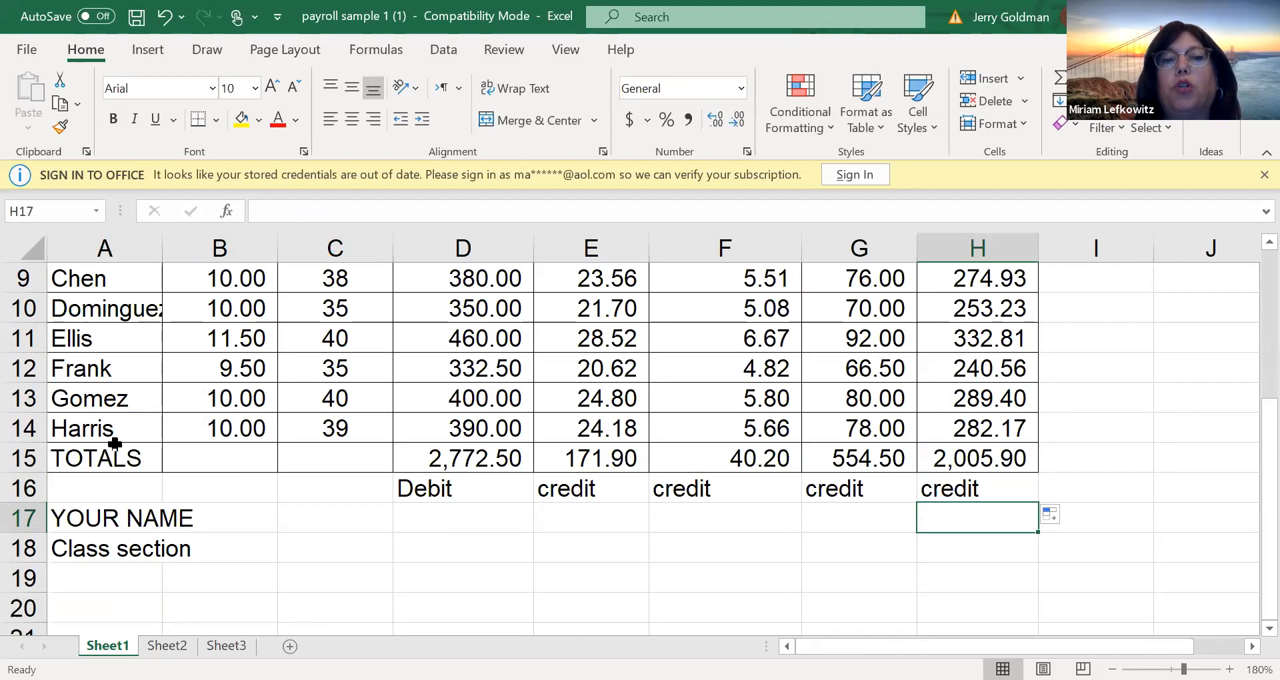
Copy the total earnings formula from D15 and paste it into D19
click(470, 573)
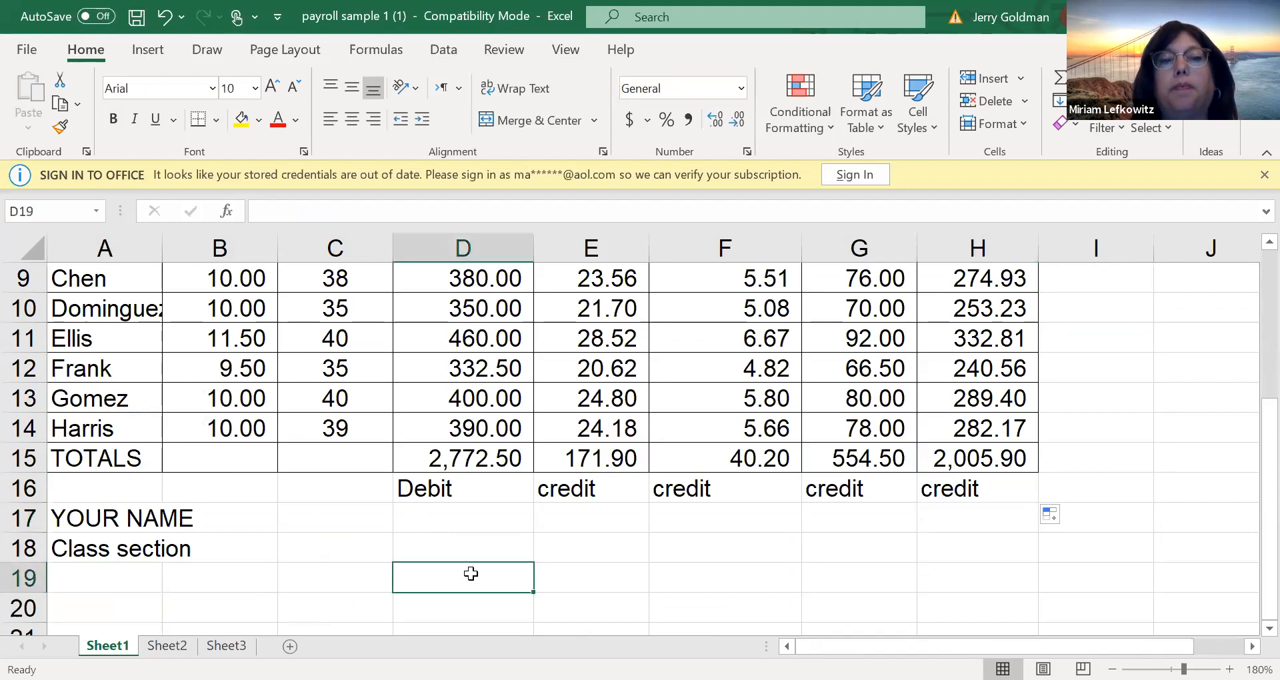
click(459, 452)
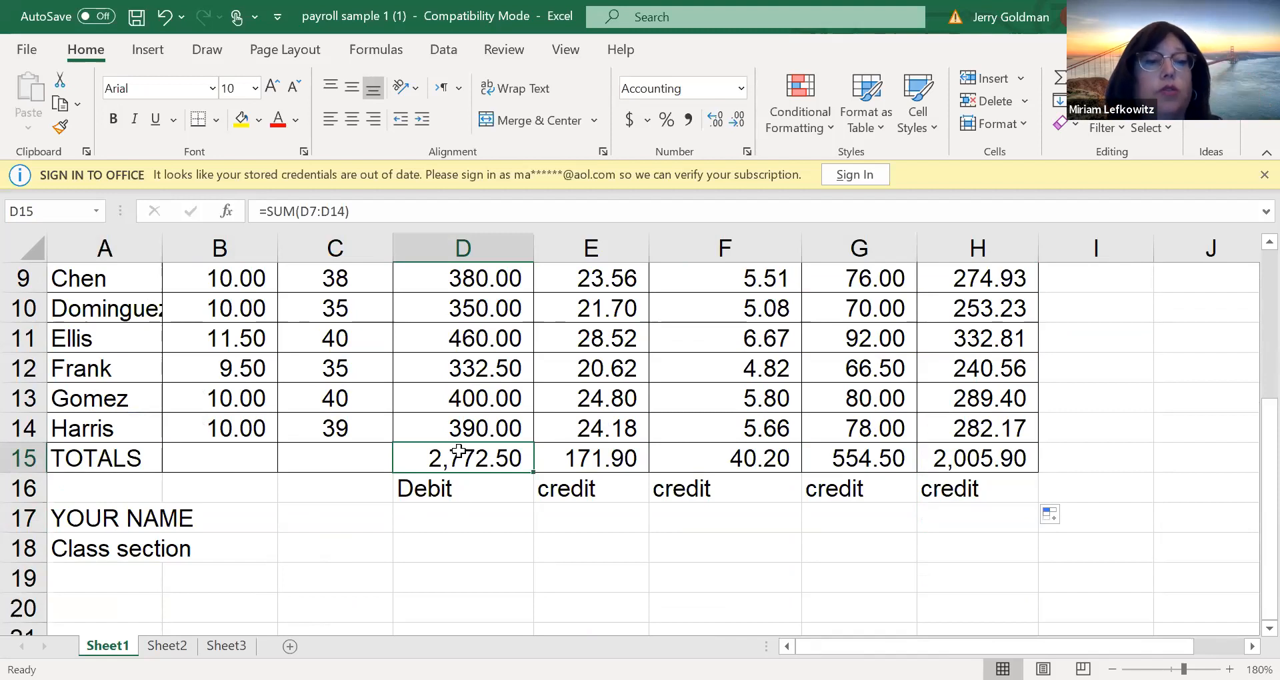
key(ctrl+c)
click(458, 581)
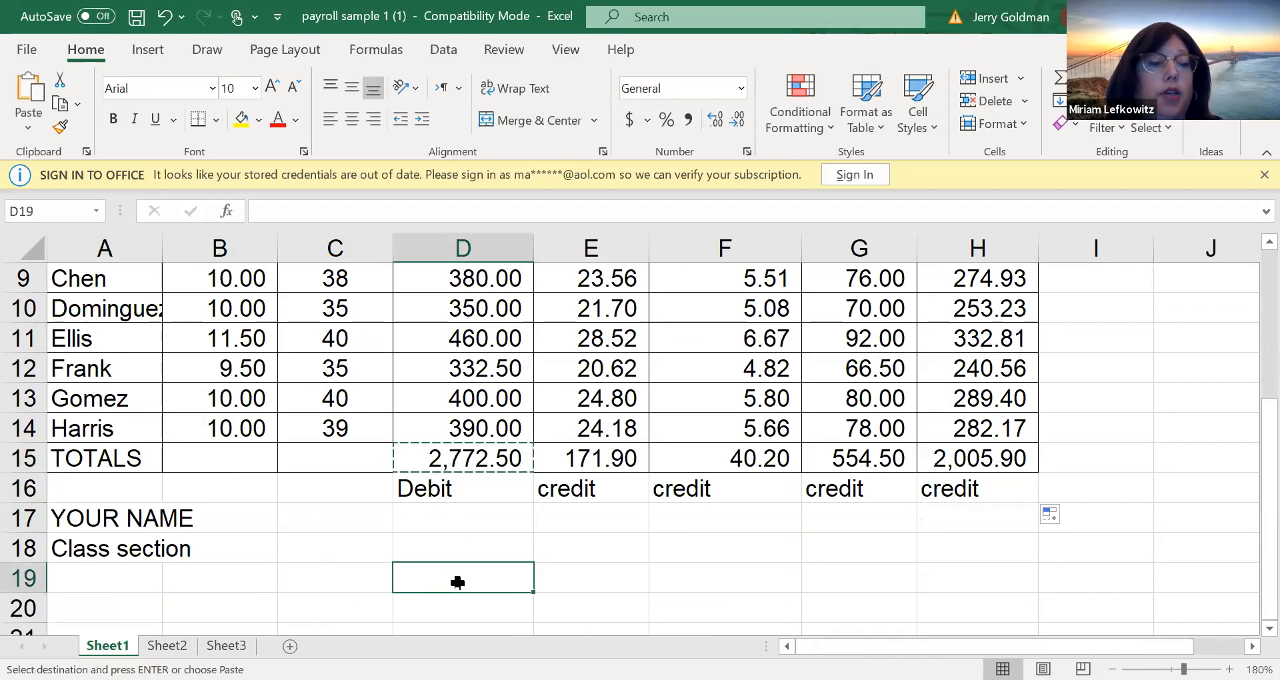
key(ctrl+v)
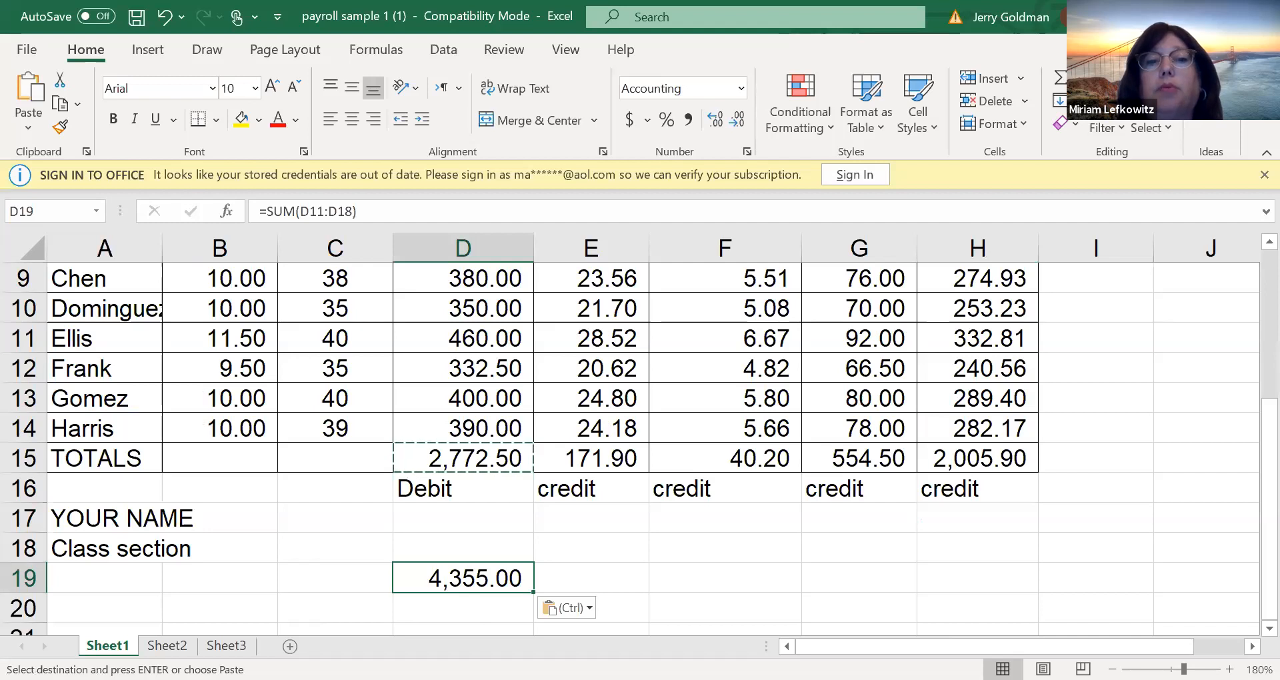
key(F1)
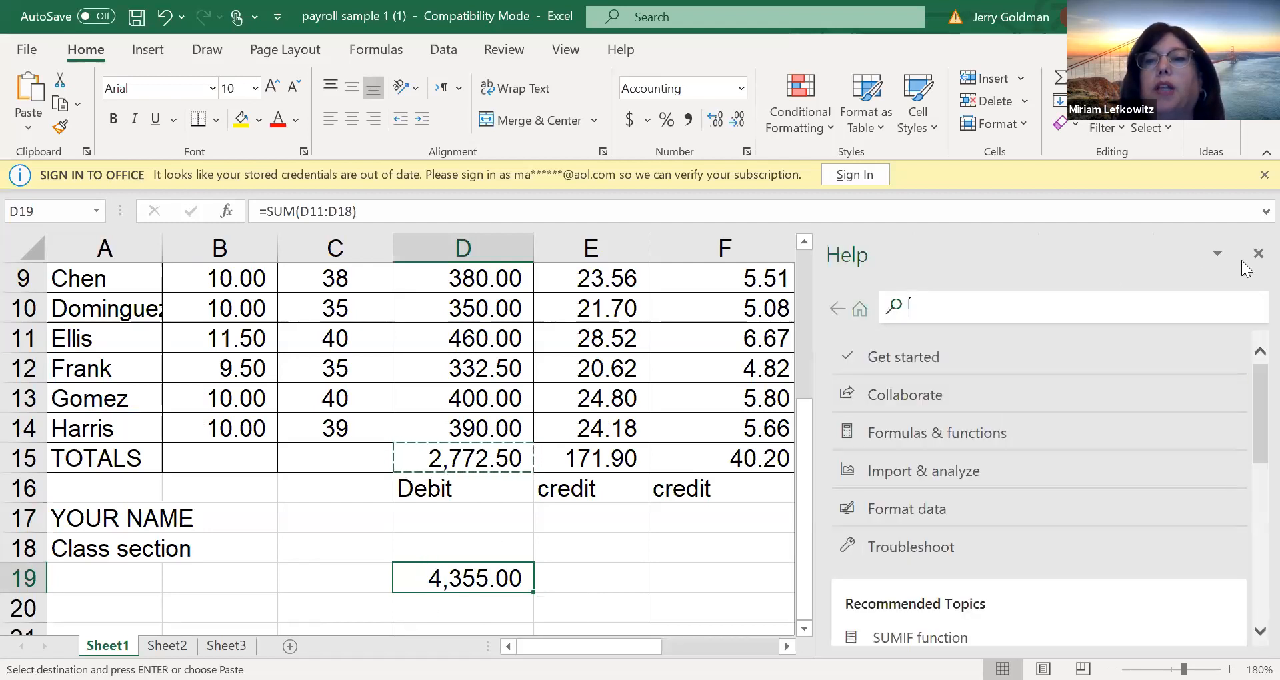
click(1253, 257)
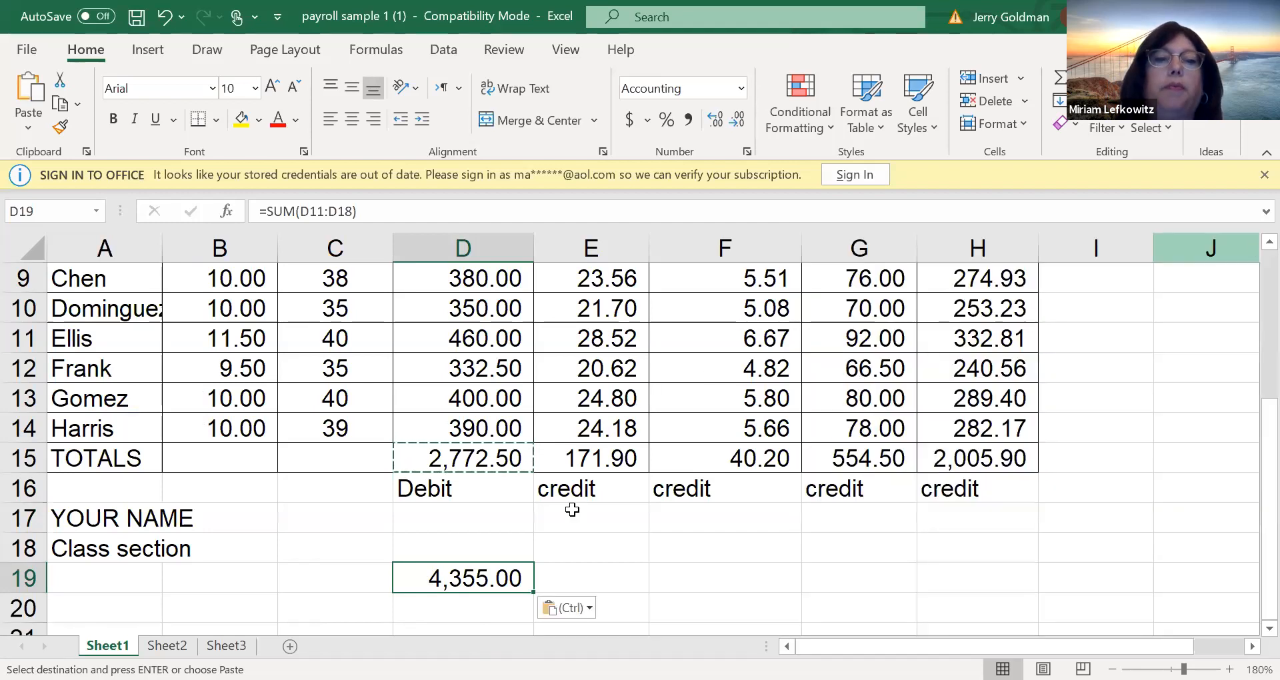
Check the cell references of the formula pasted in D19, and clear that cell's contents
double_click(456, 573)
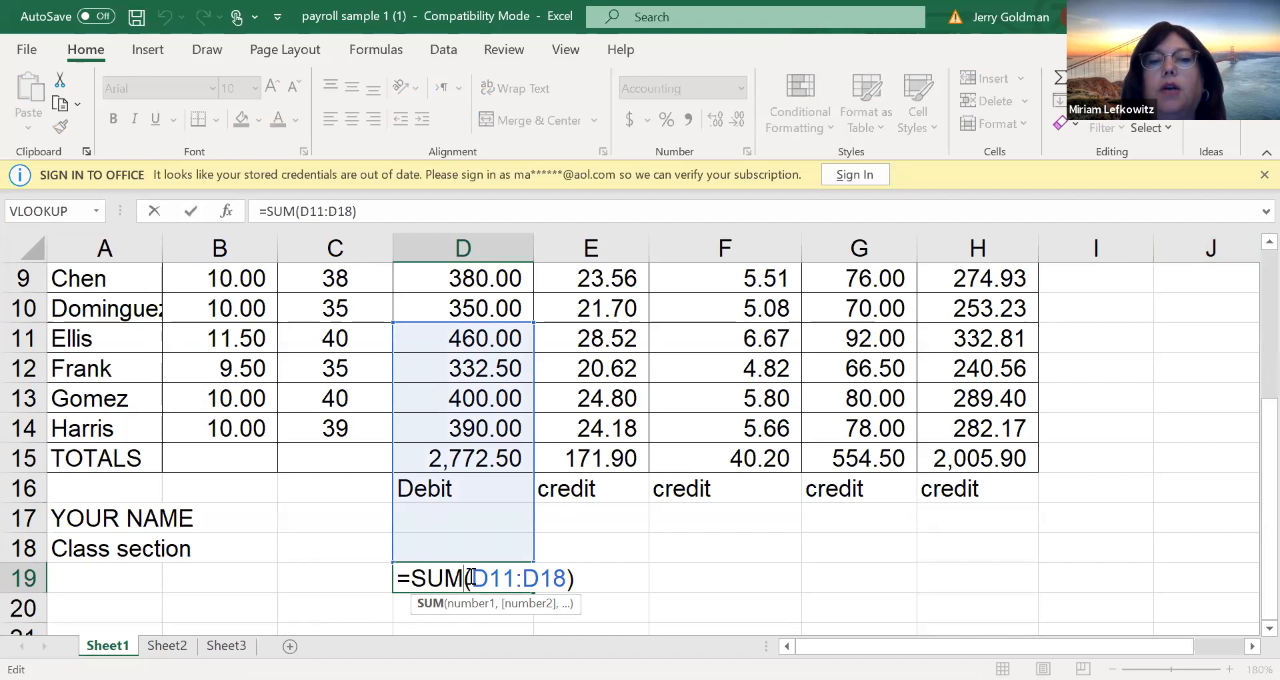
key(Return)
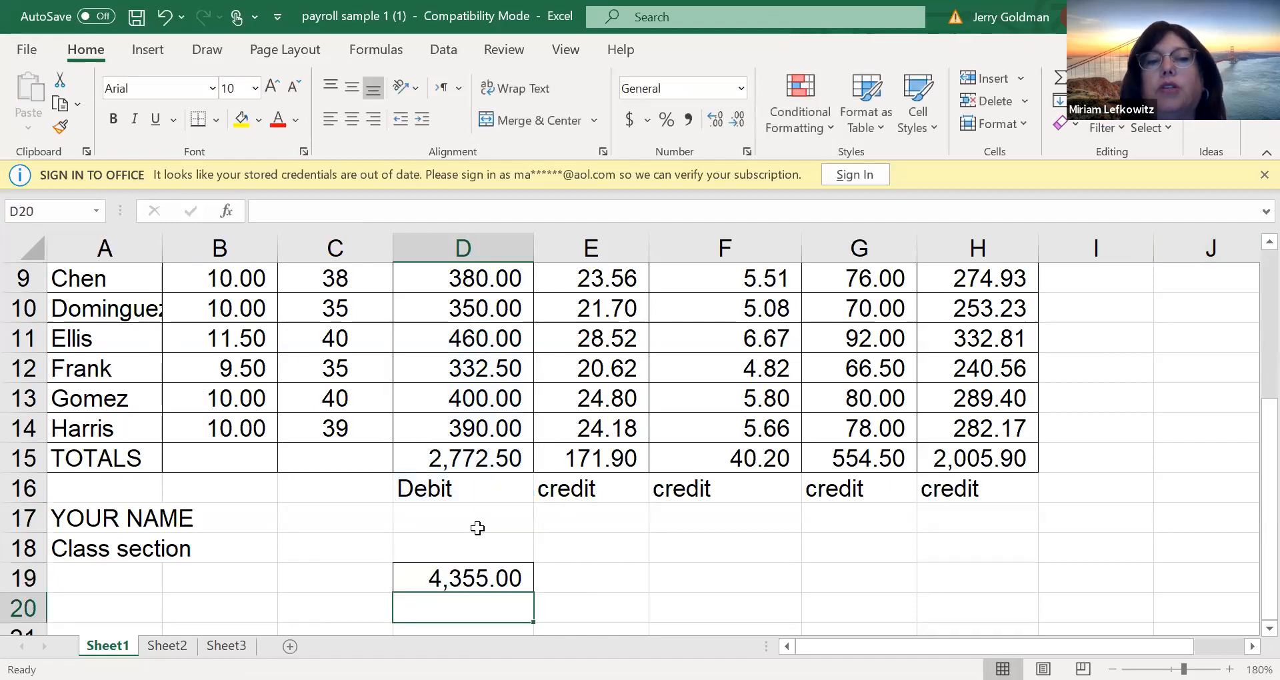
click(480, 458)
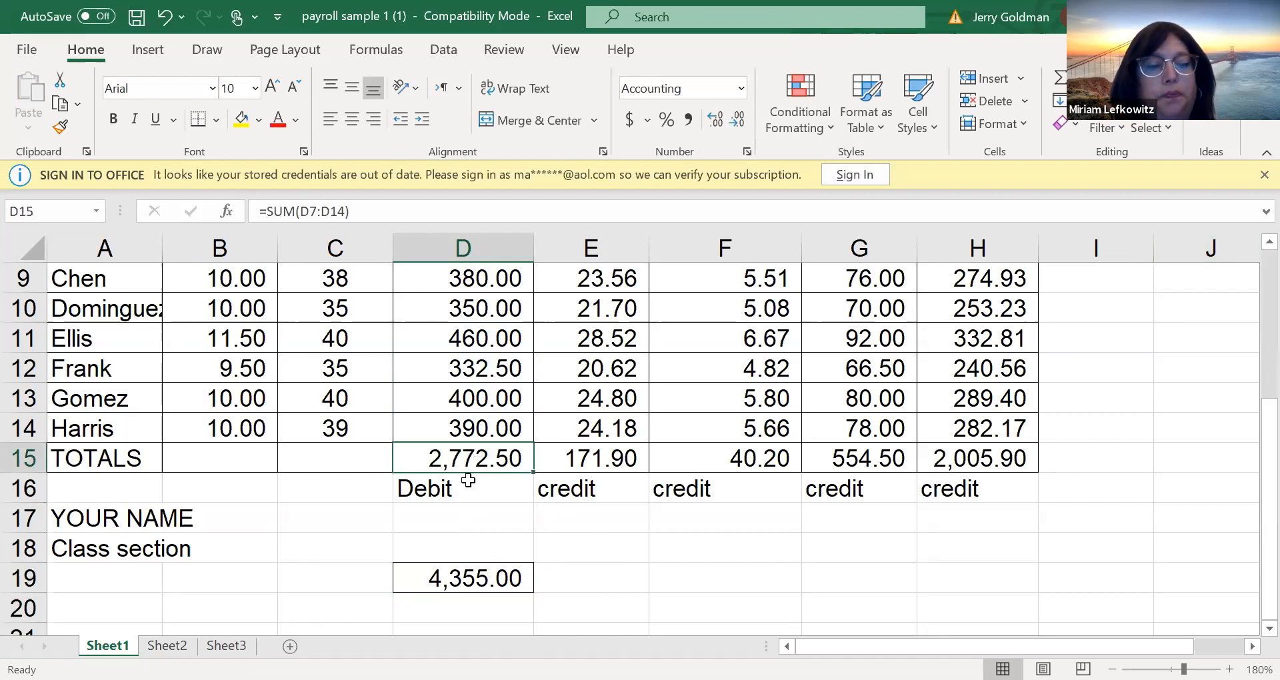
key(ctrl+c)
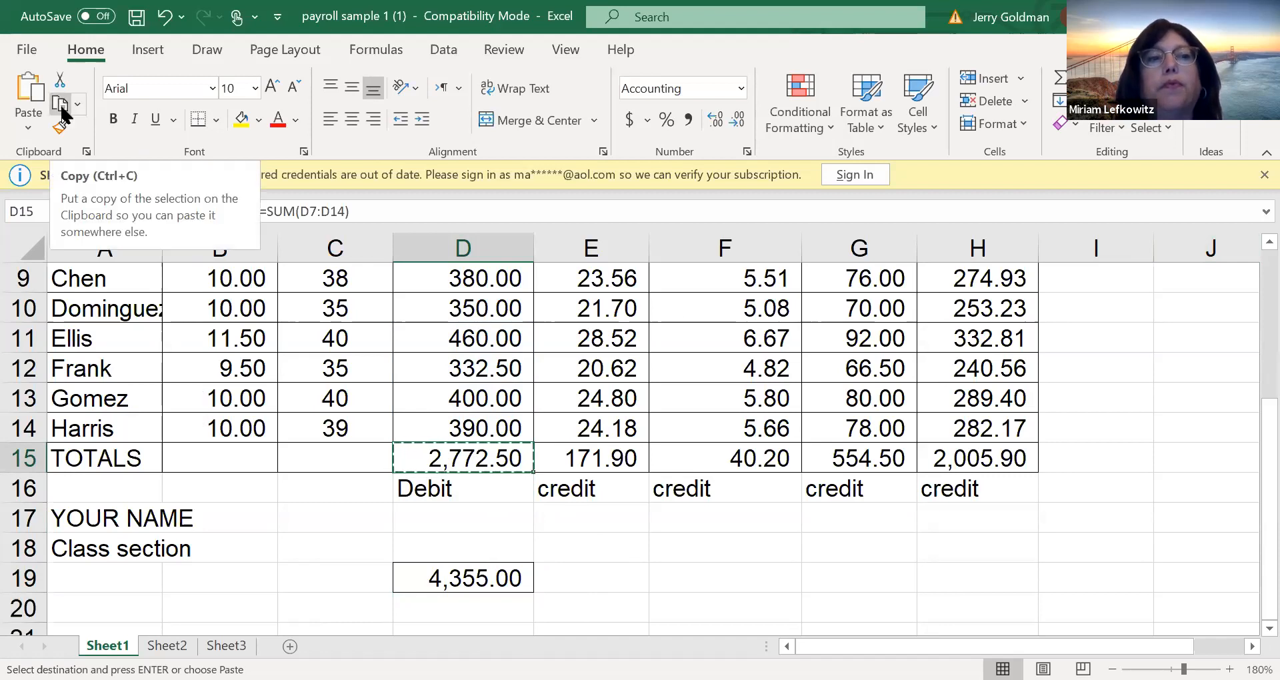
click(457, 586)
key(Delete)
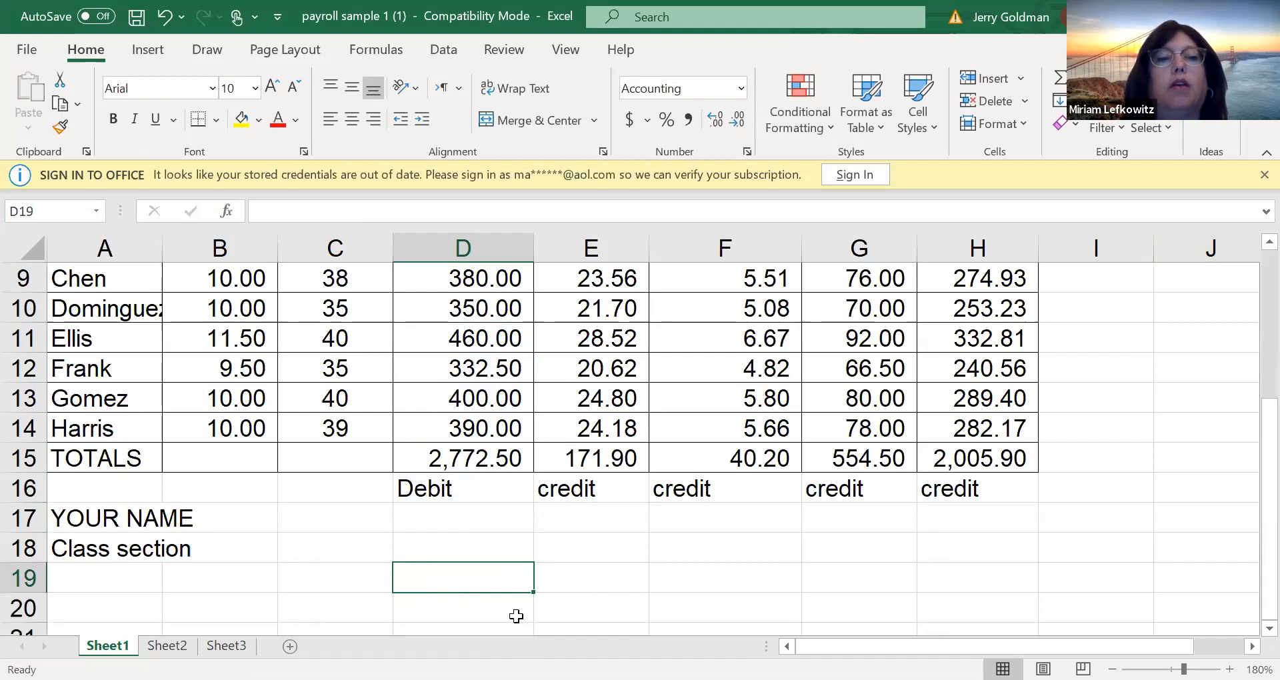
click(480, 609)
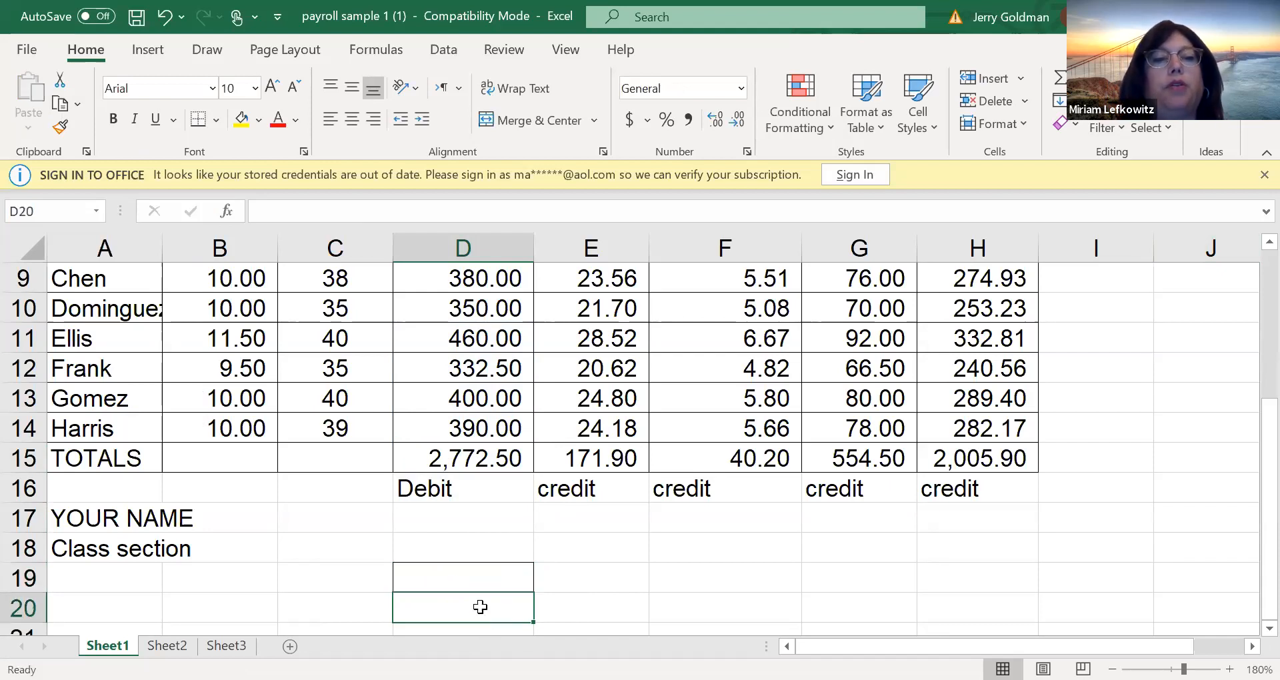
double_click(420, 599)
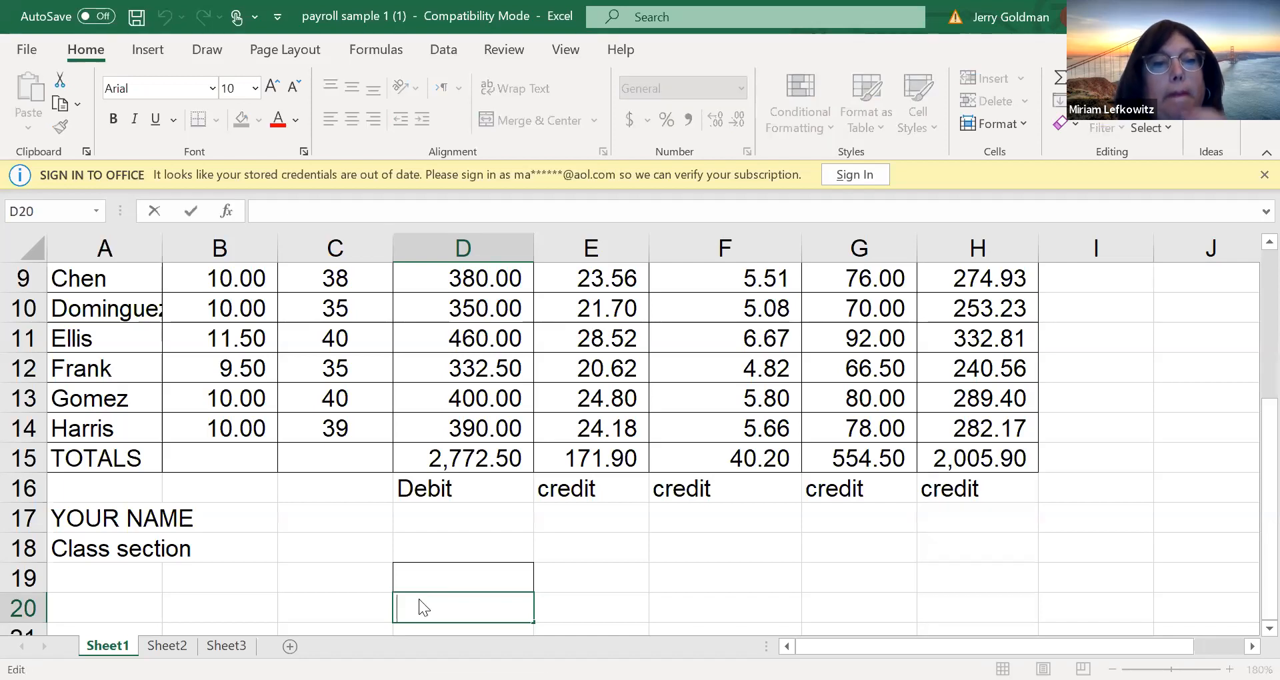
right_click(418, 599)
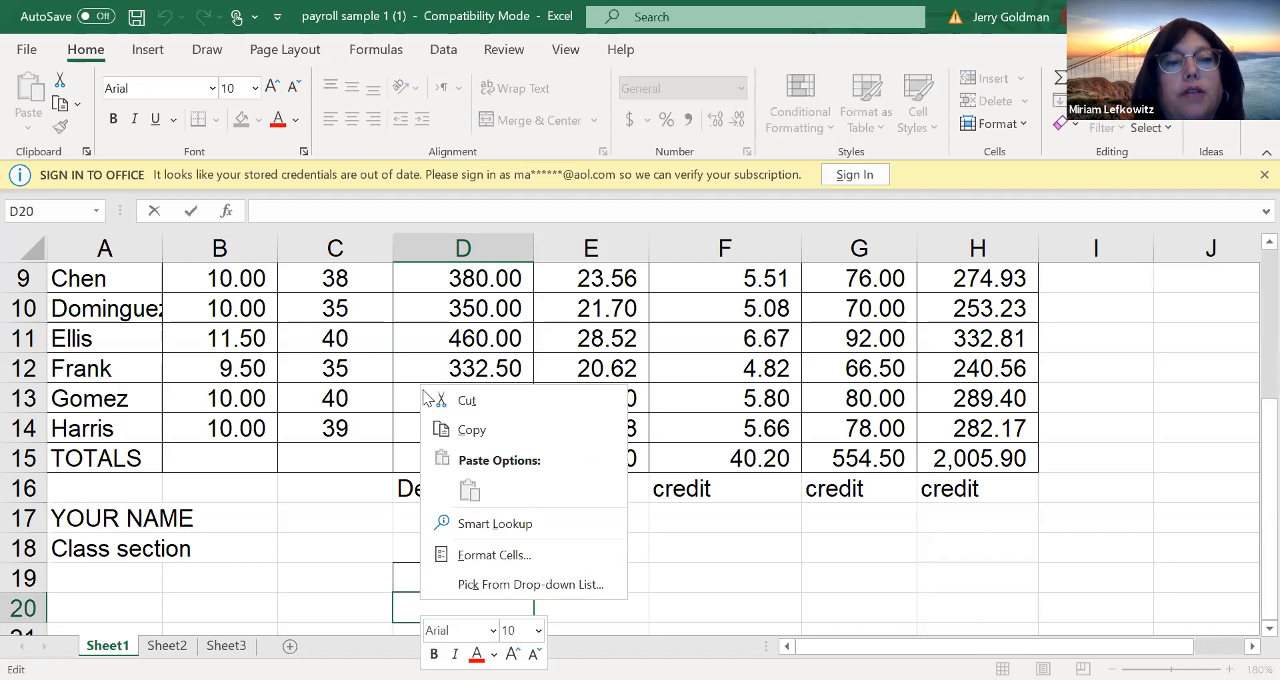
click(336, 577)
click(402, 602)
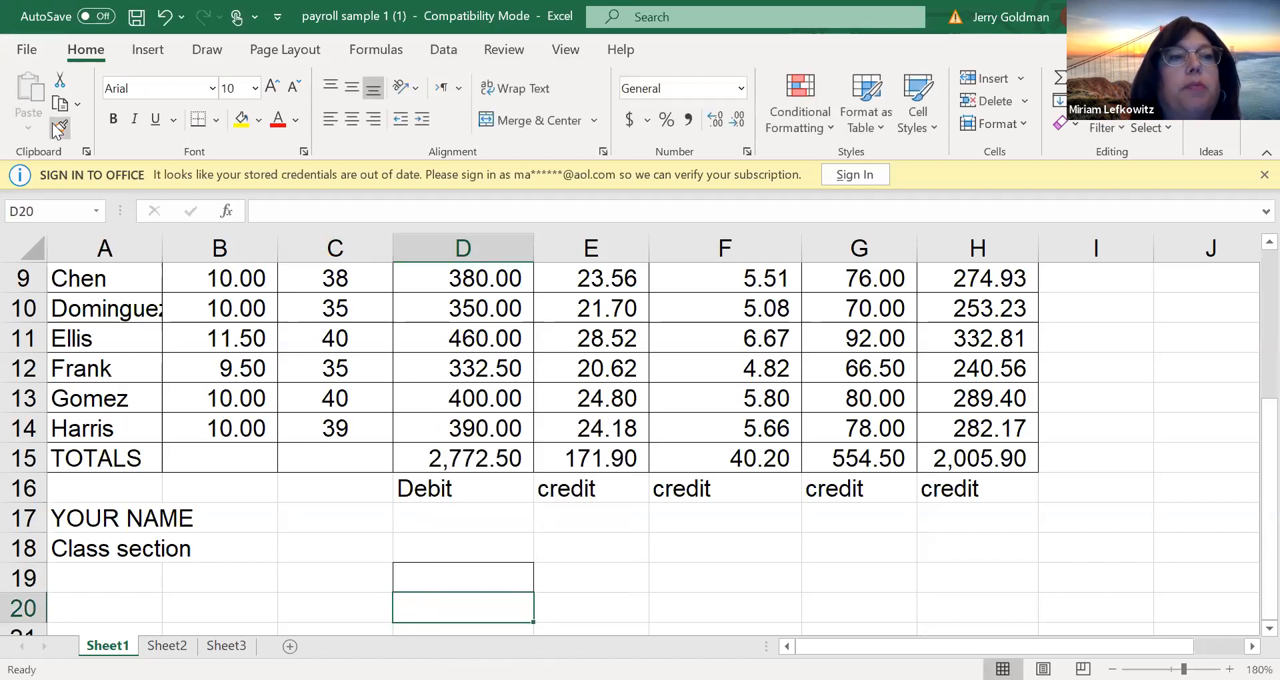
click(471, 457)
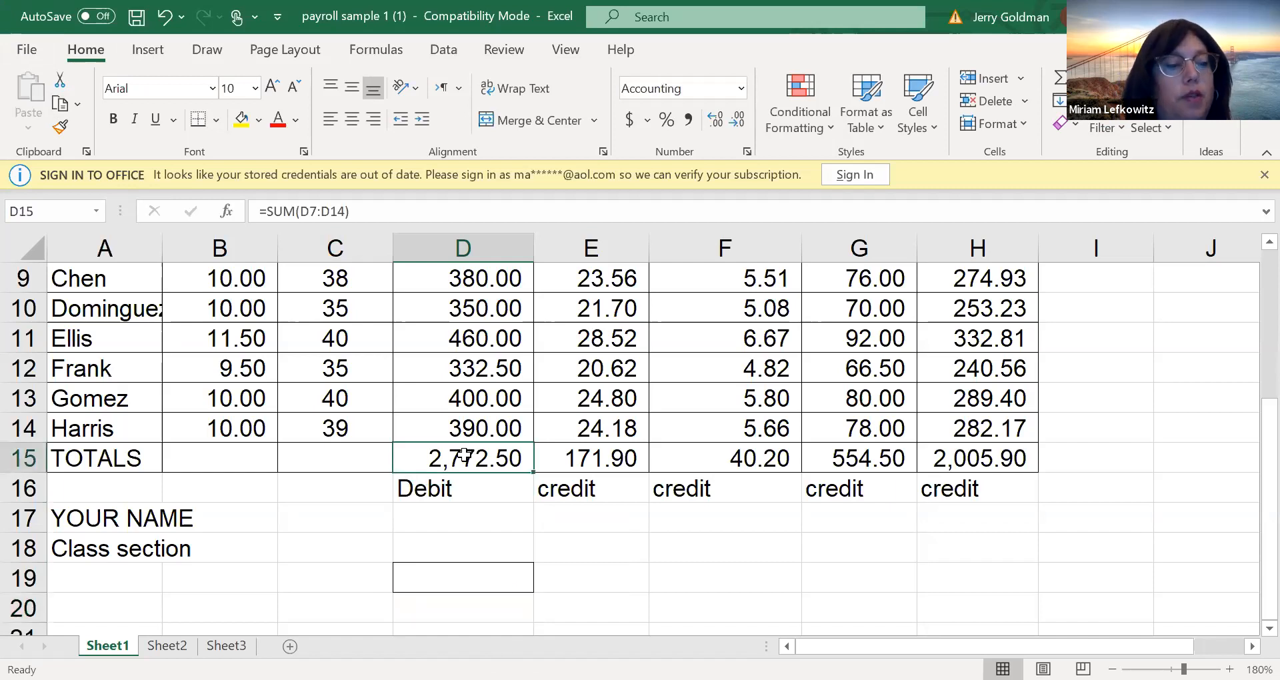
key(ctrl+c)
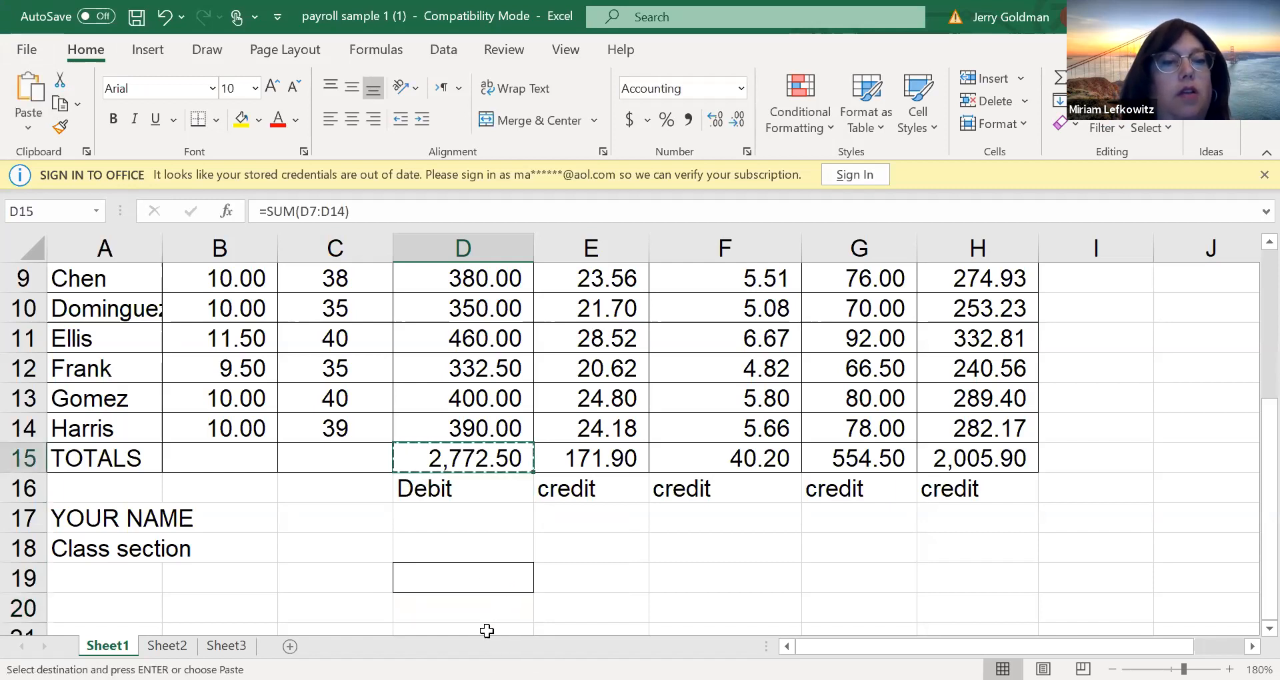
click(483, 602)
double_click(484, 604)
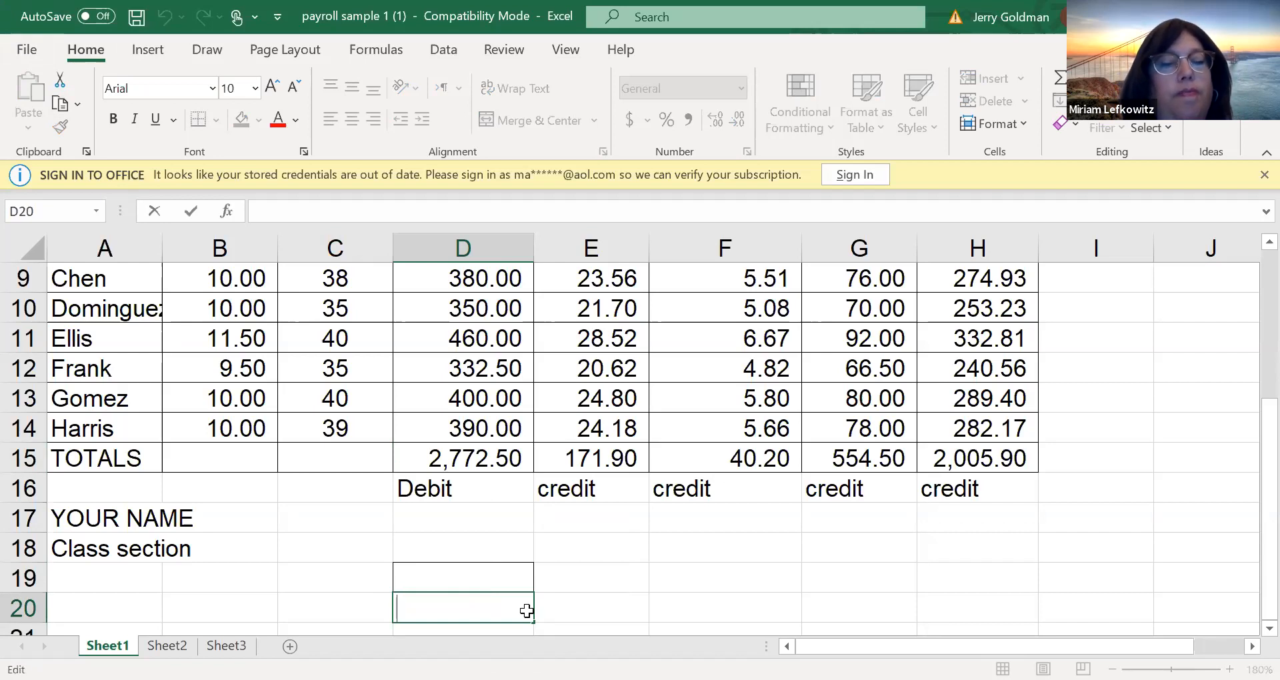
click(476, 568)
click(498, 620)
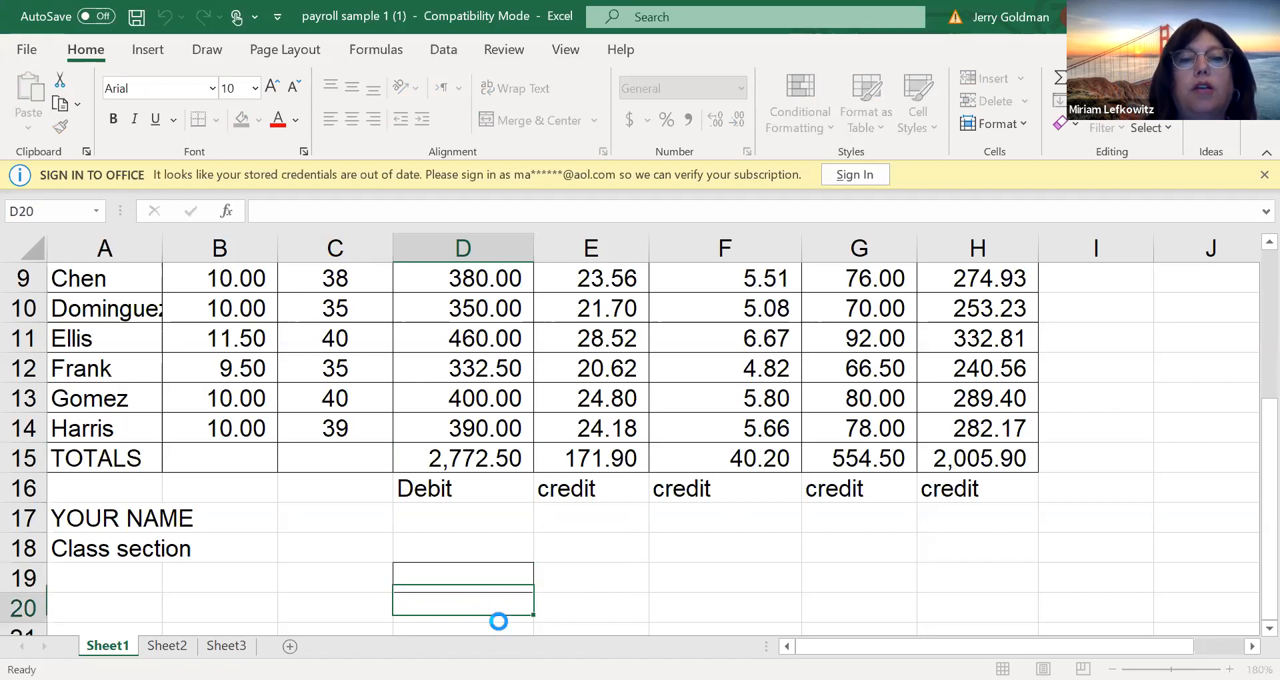
scroll(487, 601, down, 1)
double_click(487, 600)
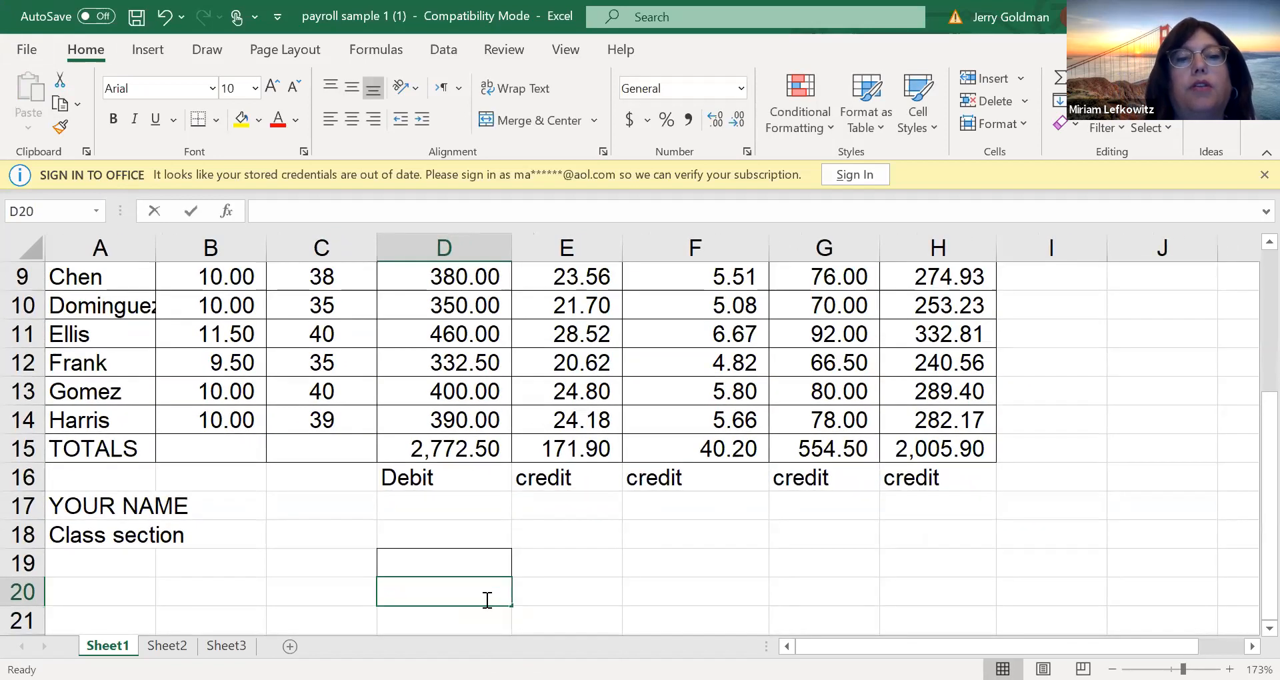
right_click(547, 467)
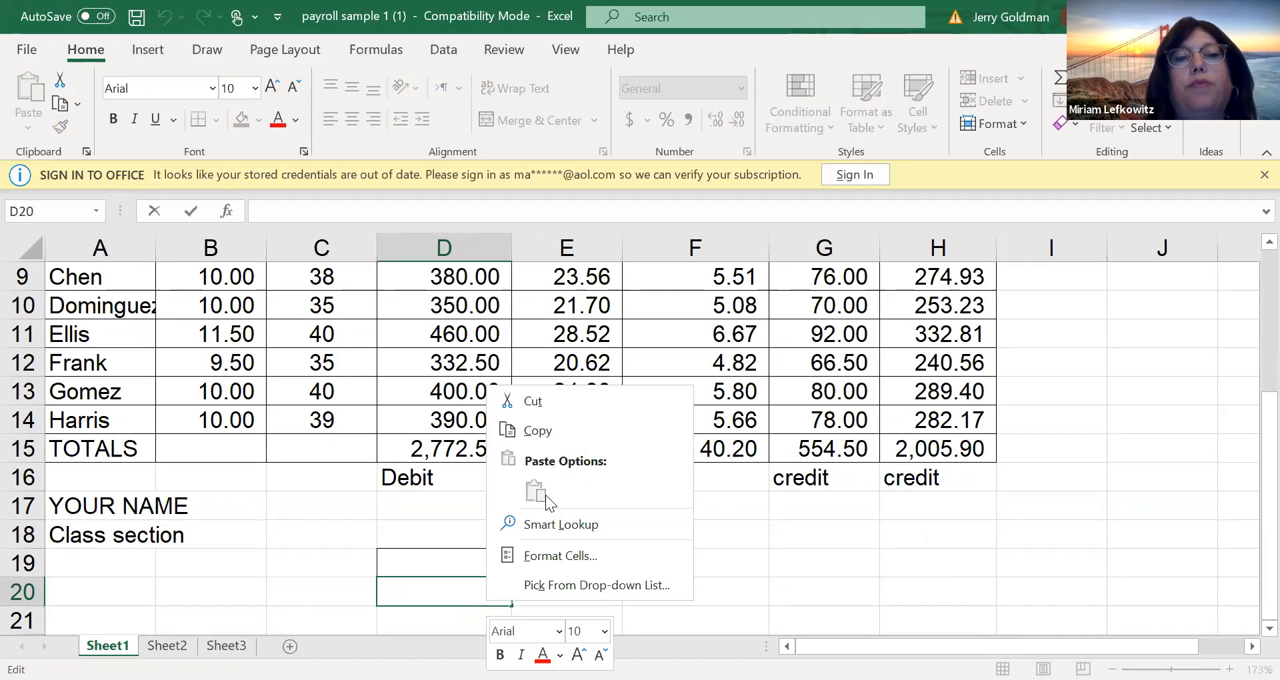
click(452, 430)
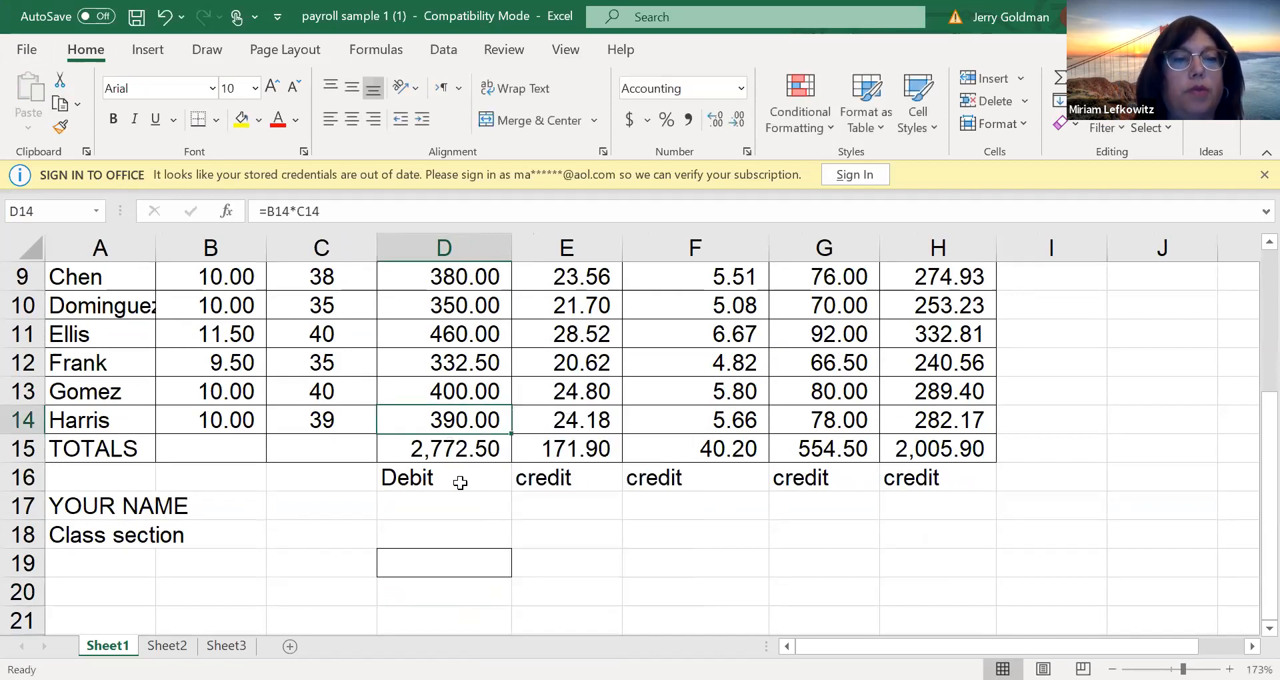
click(466, 476)
Copy the total earnings from D15 and paste it into D19 as a value only, without the formula
click(493, 457)
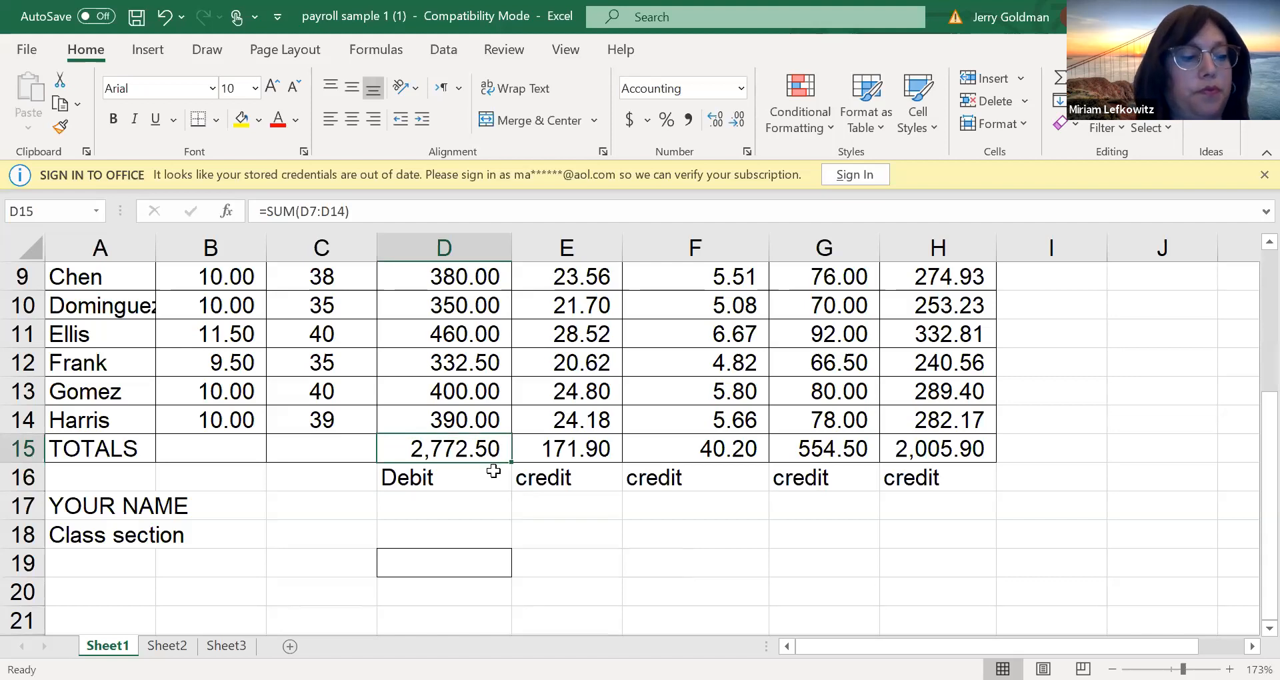
key(ctrl+c)
click(469, 560)
key(ctrl+v)
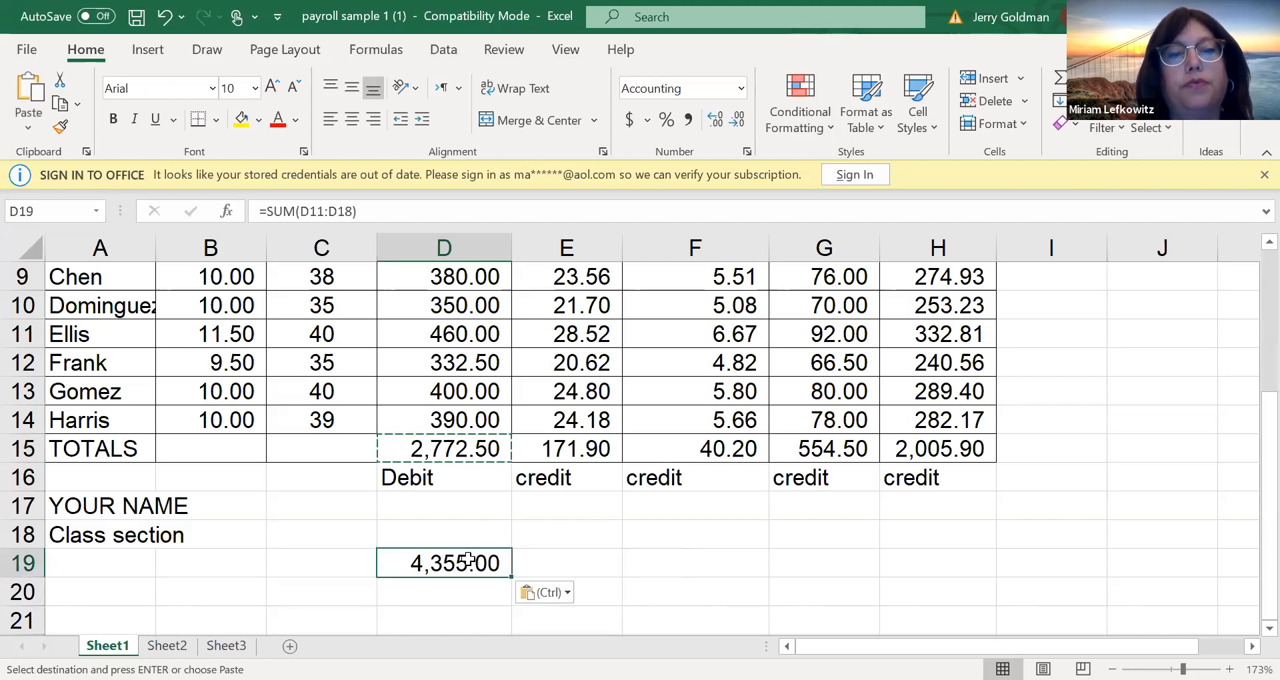
click(551, 593)
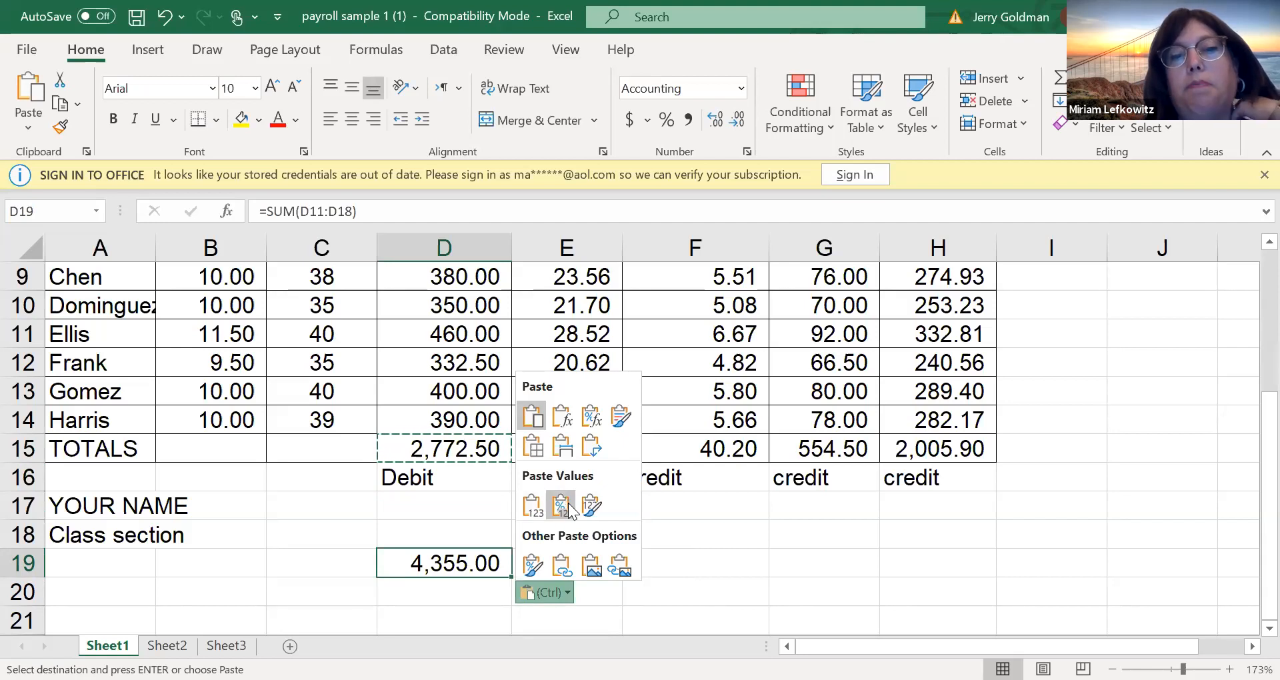
click(532, 506)
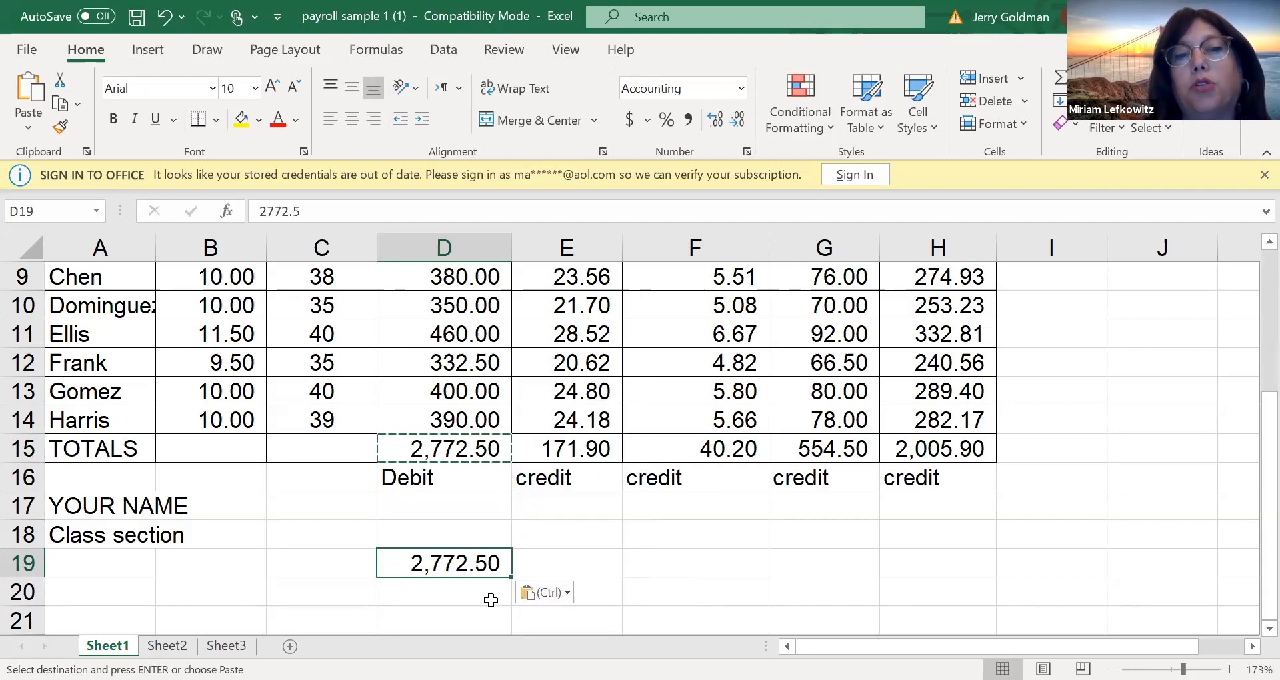
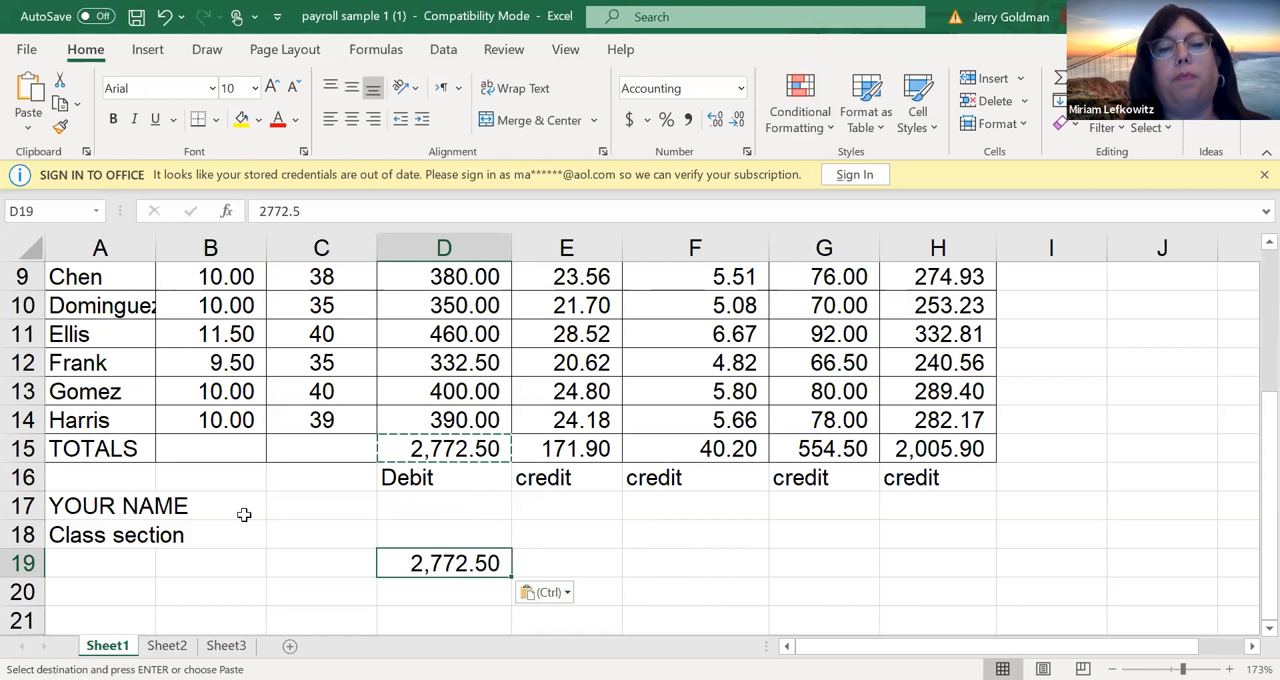
Compare the sum of the S.S., Medicare, FWT and net pay totals in E15:H15 with the total earnings
click(554, 507)
click(531, 451)
drag(531, 452, 926, 450)
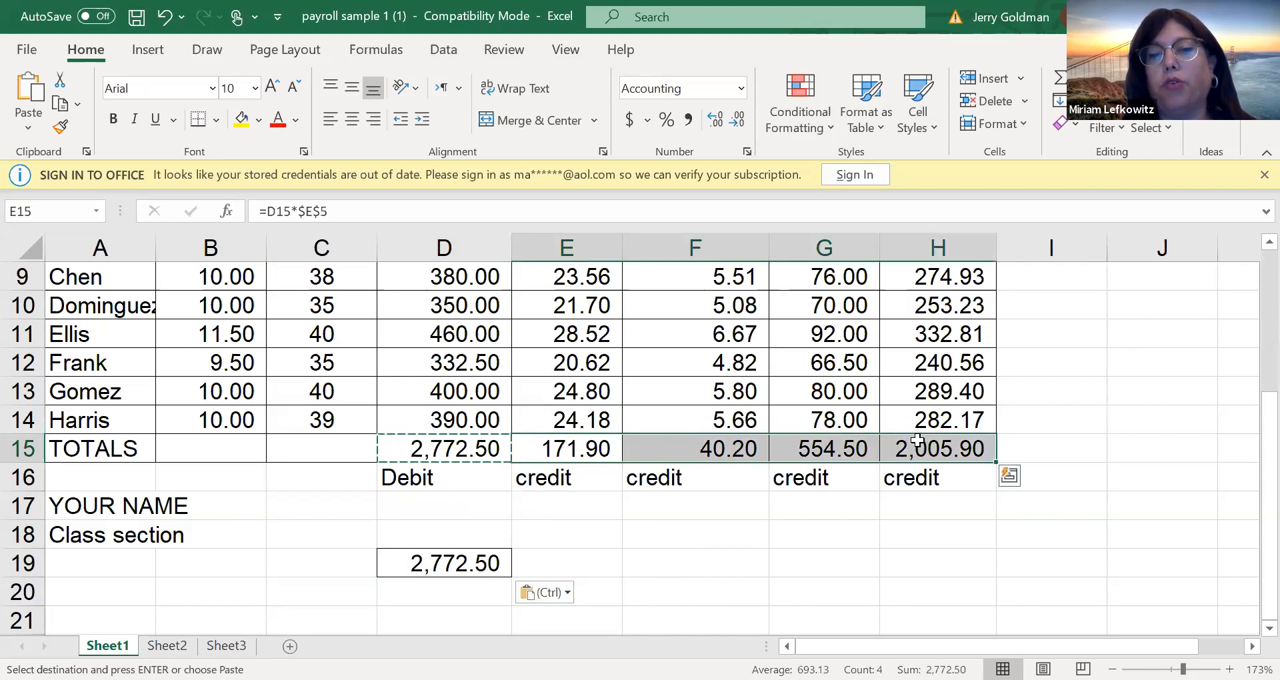
click(589, 599)
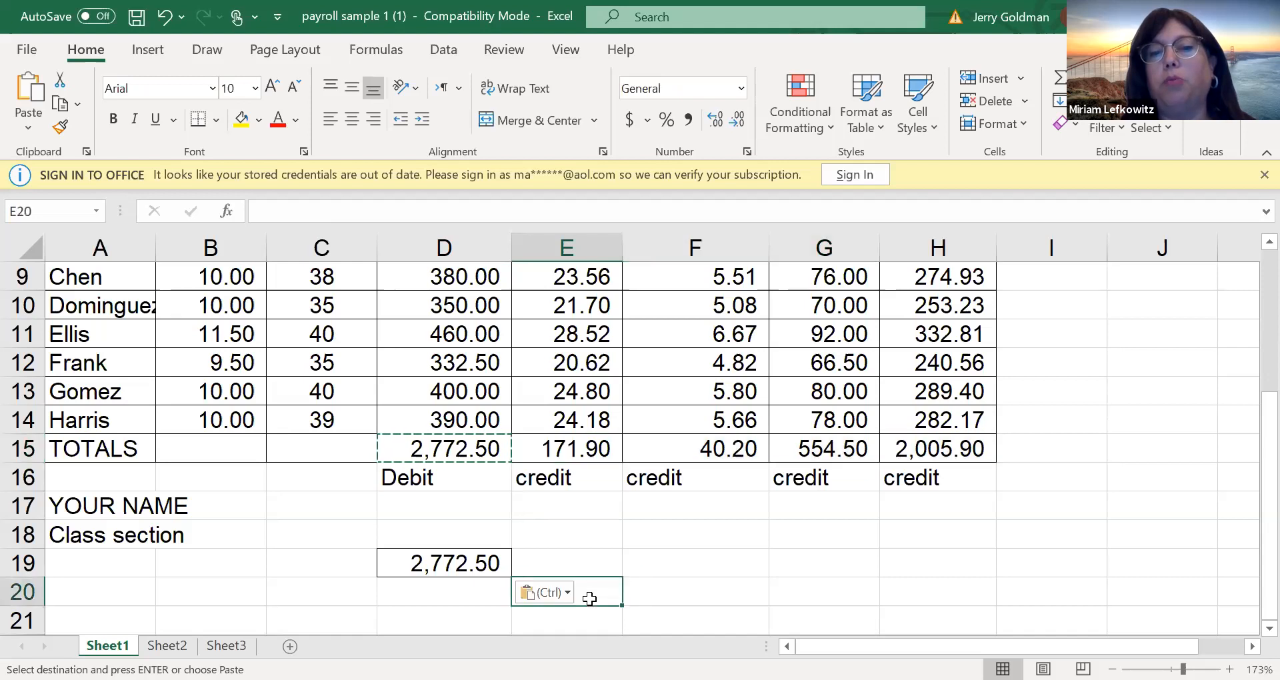
drag(555, 454, 940, 461)
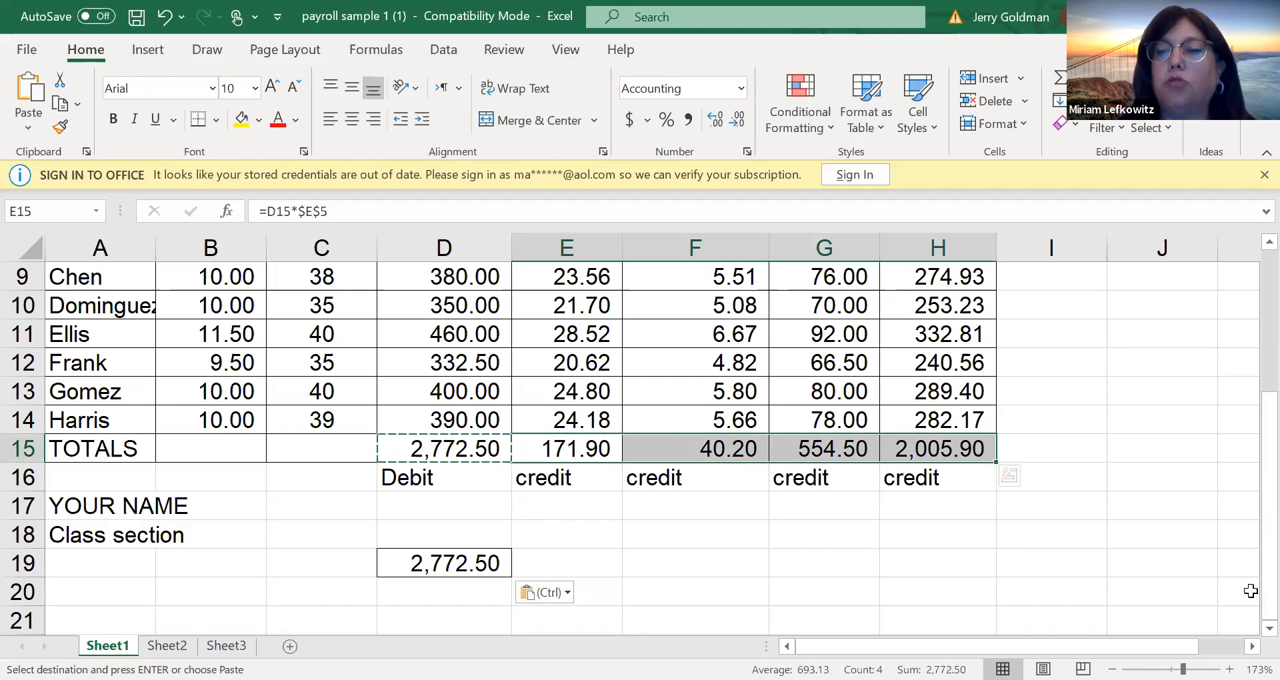
Move the pasted total earnings value from D19 down to D21
scroll(1251, 639, down, 1)
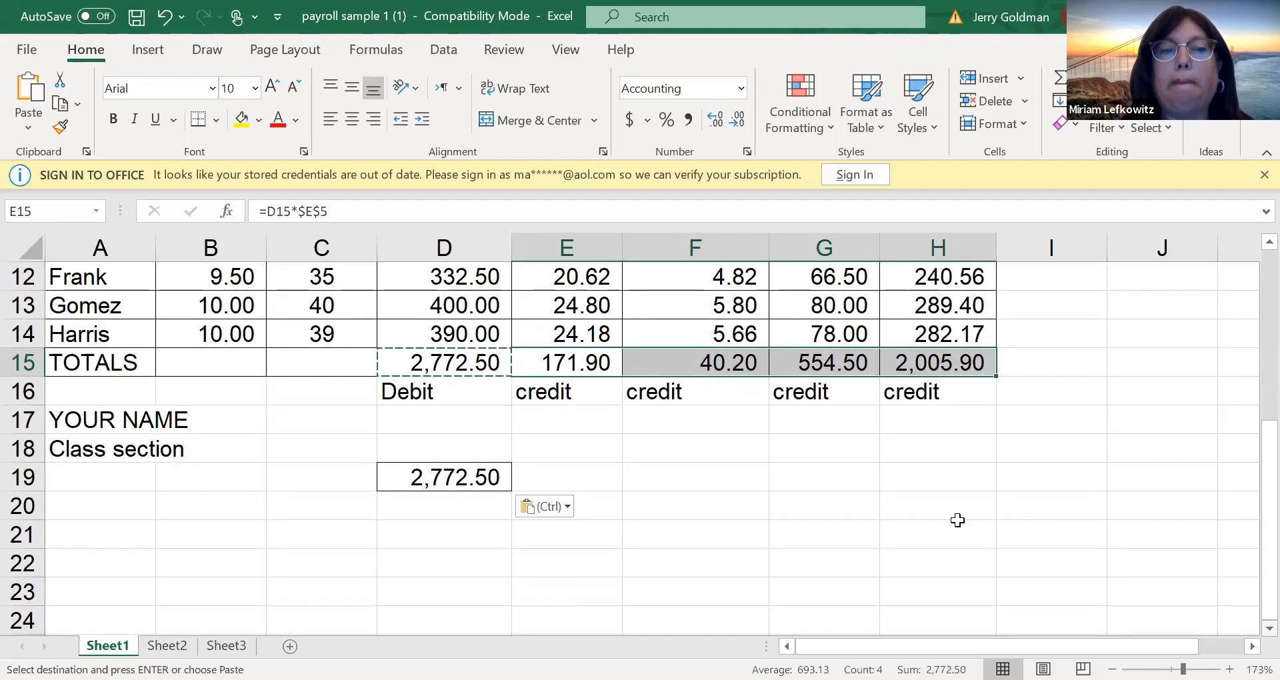
text(`)
click(417, 466)
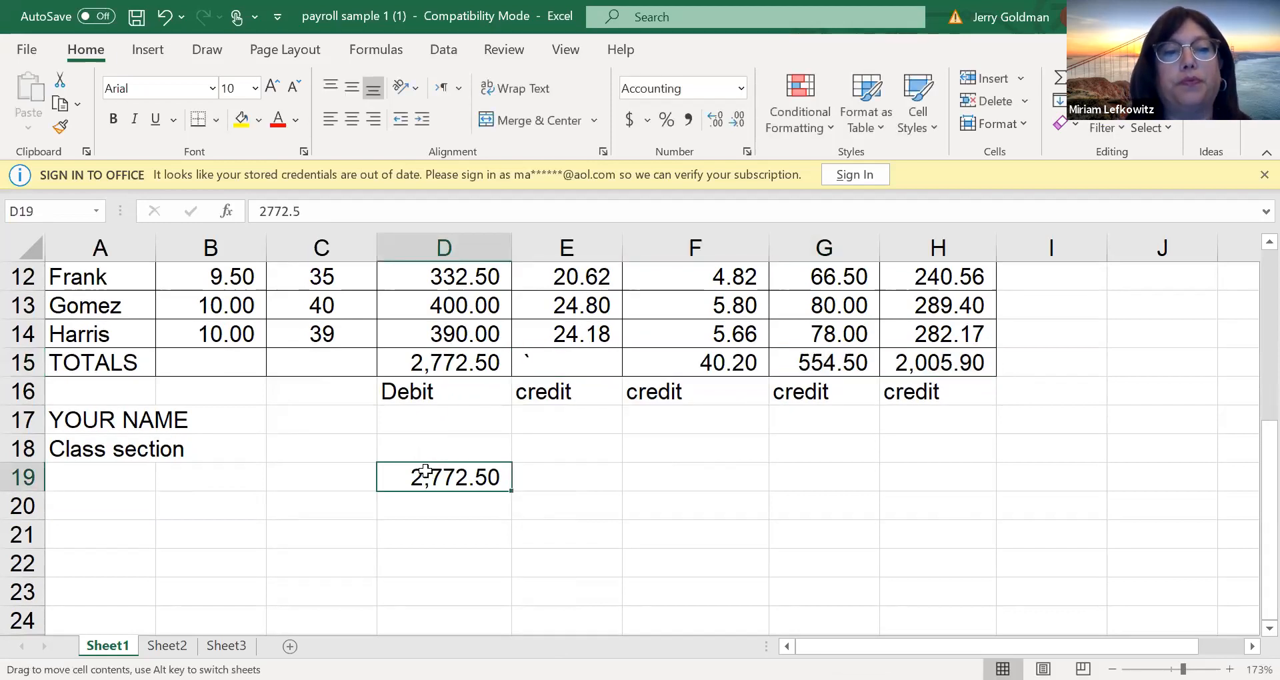
drag(425, 471, 425, 528)
Enter the heading "accountss" in cell A20 below the class section line
click(145, 507)
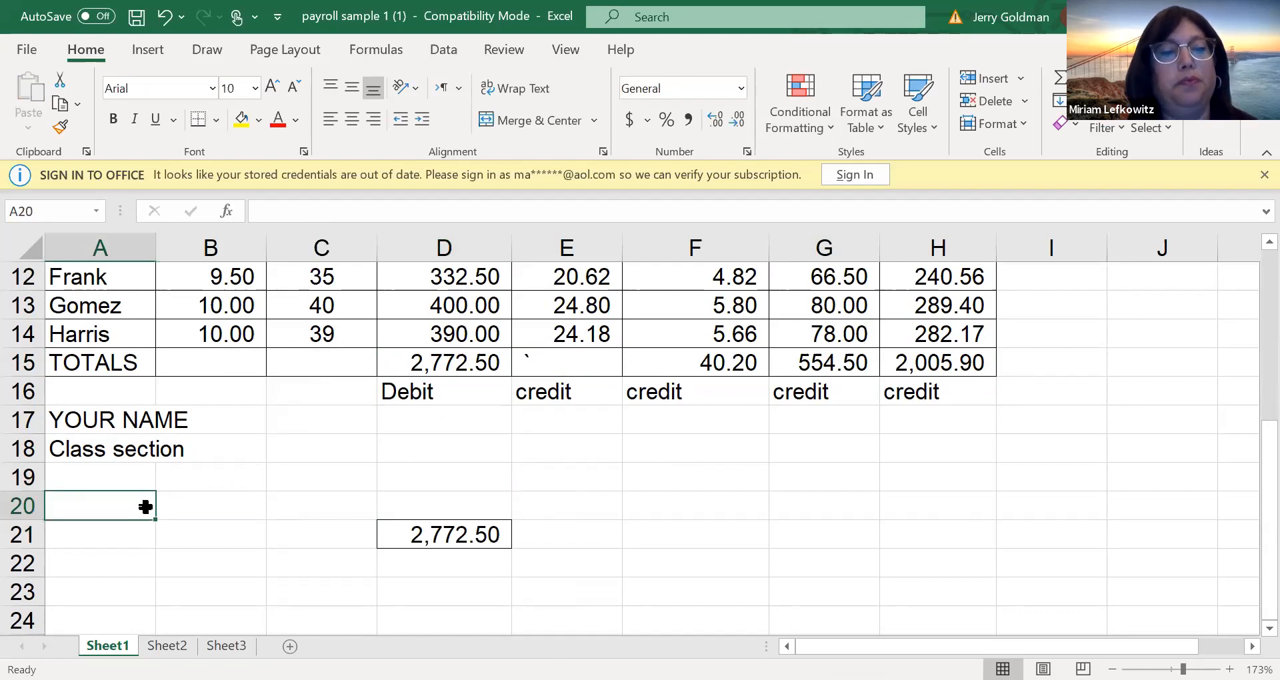
text(accountss)
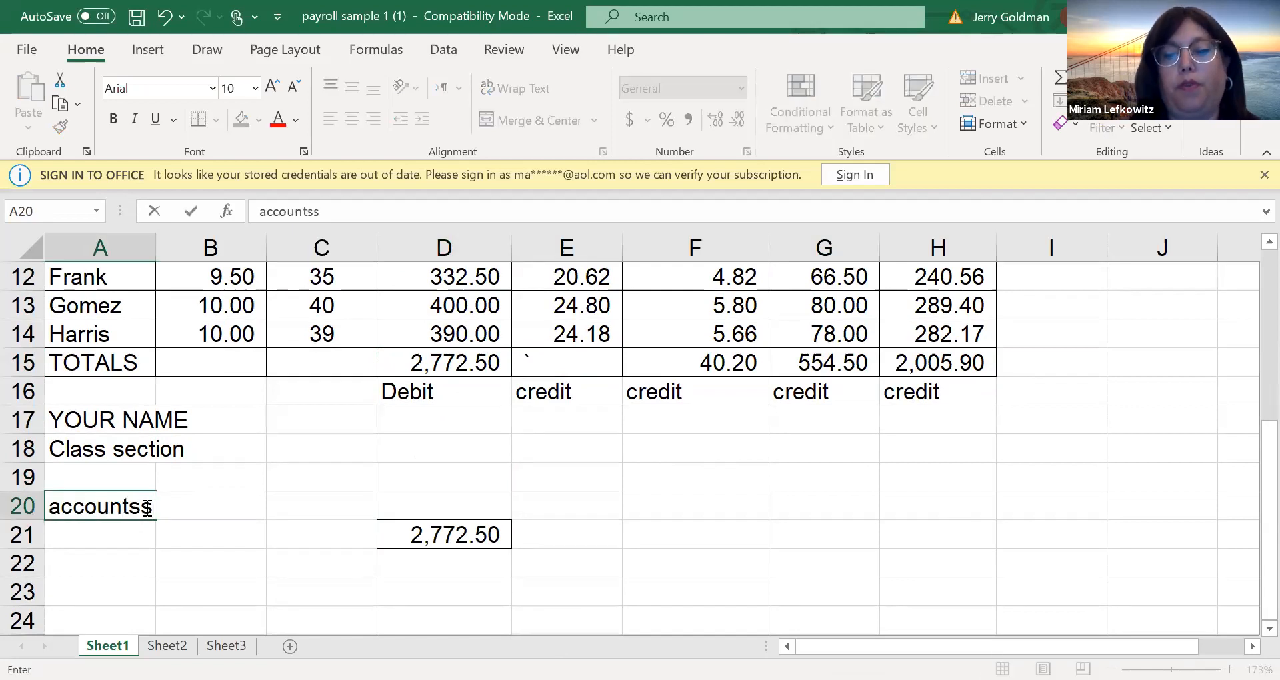
key(Return)
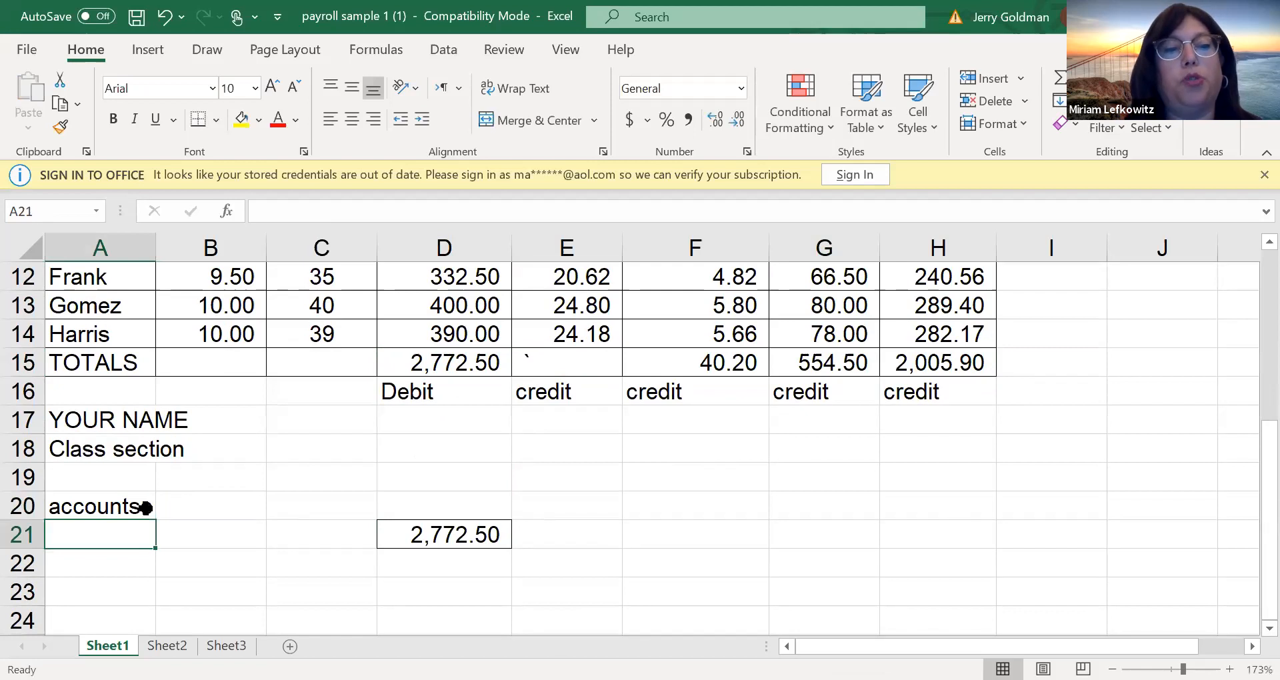
Enter "salaries expense" in B21 as the account name for the total earnings amount
key(Tab)
text(sa)
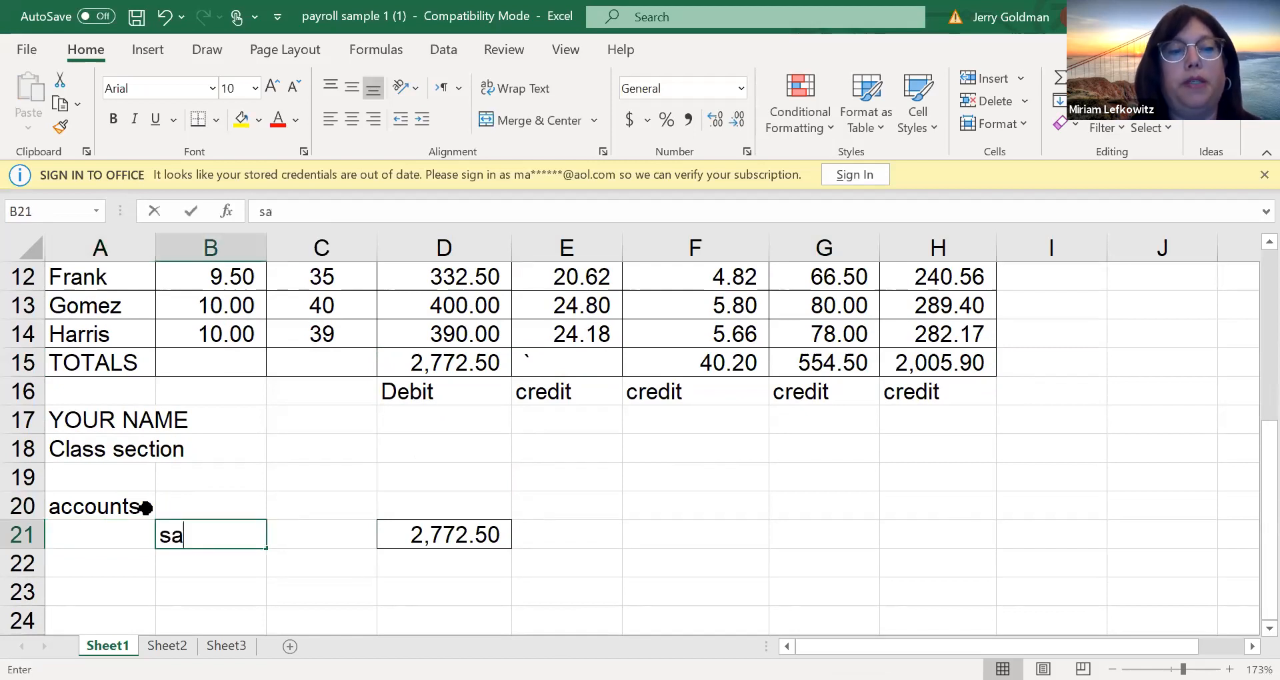
text(laries )
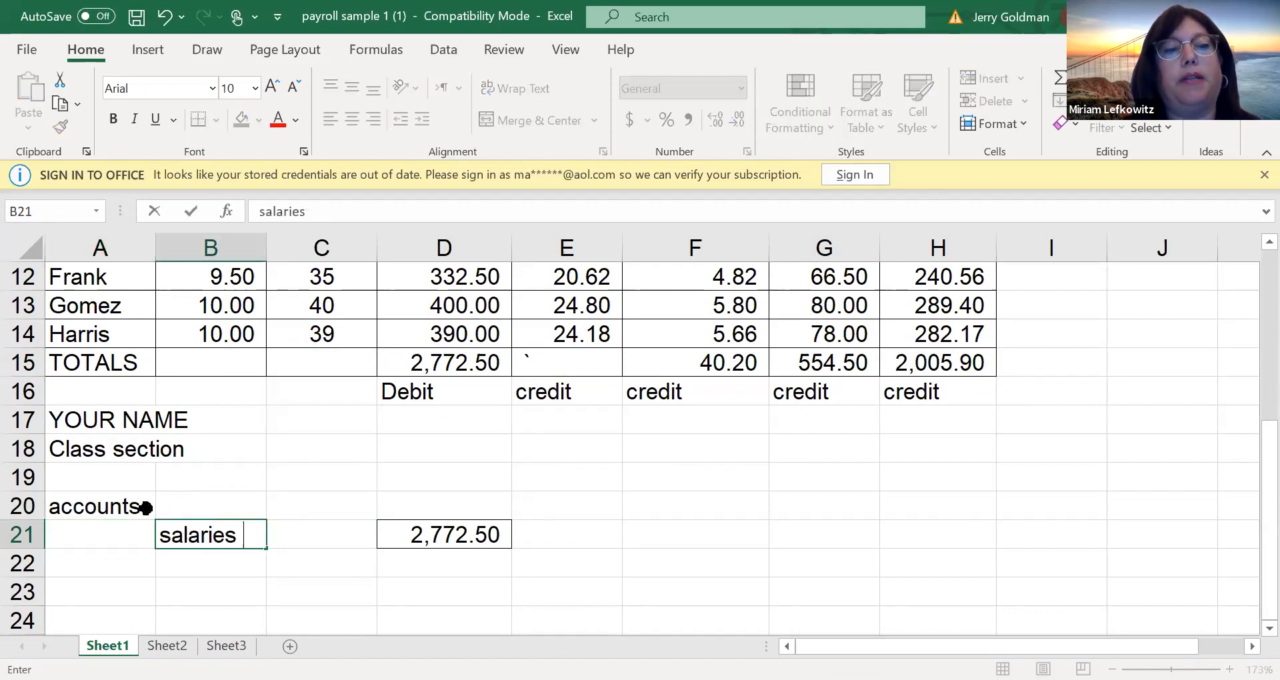
text(exoense)
key(BackSpace)
key(BackSpace)
key(BackSpace)
key(BackSpace)
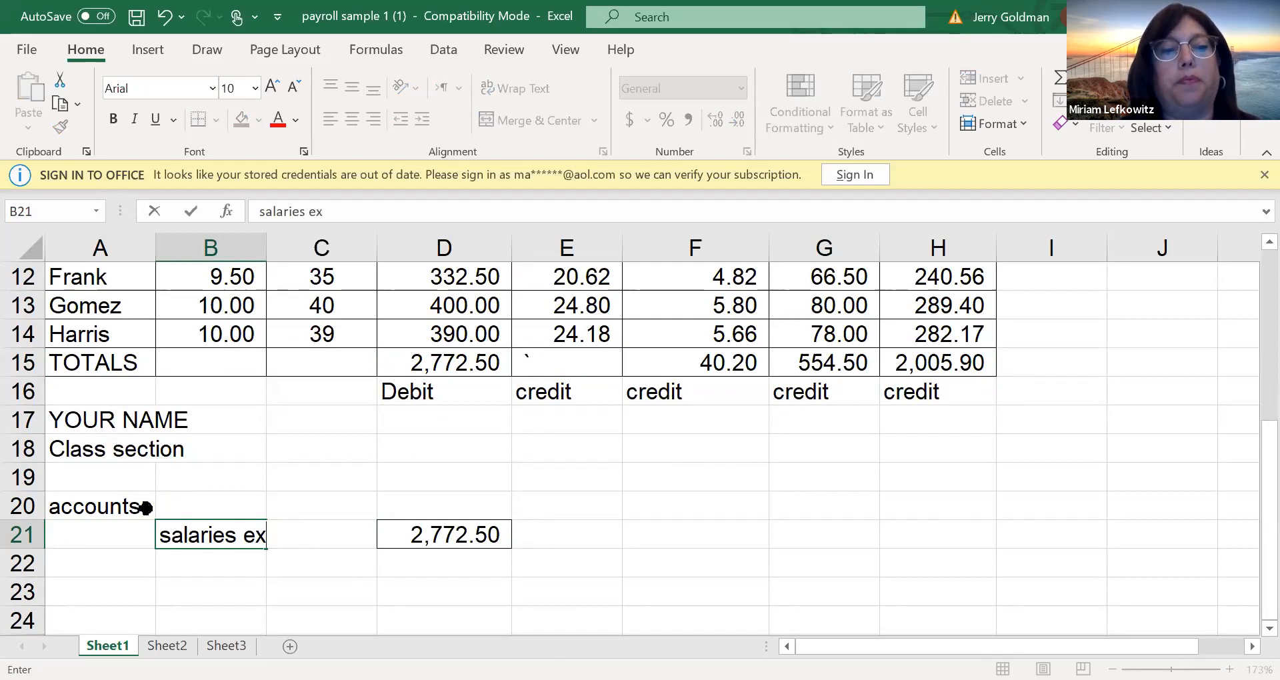
text(pense)
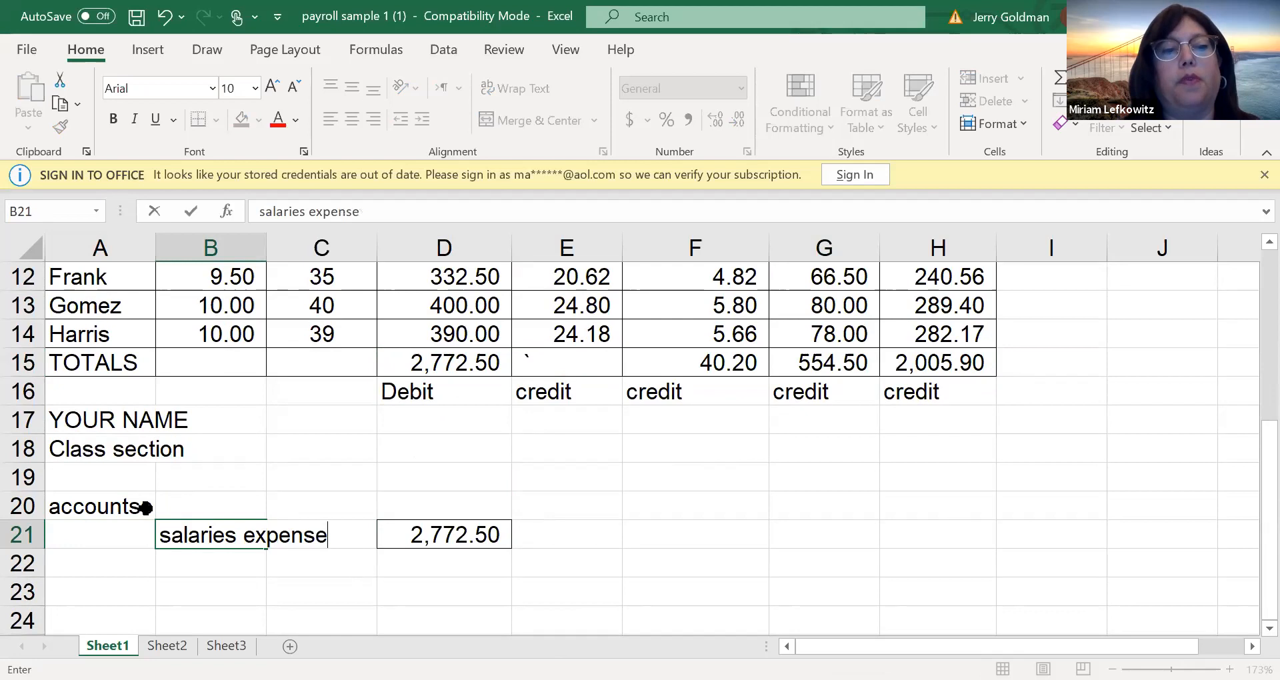
key(Up)
Enter the account name "s.s. tax payable" in B22
key(Down)
key(Down)
text(s.s. tax)
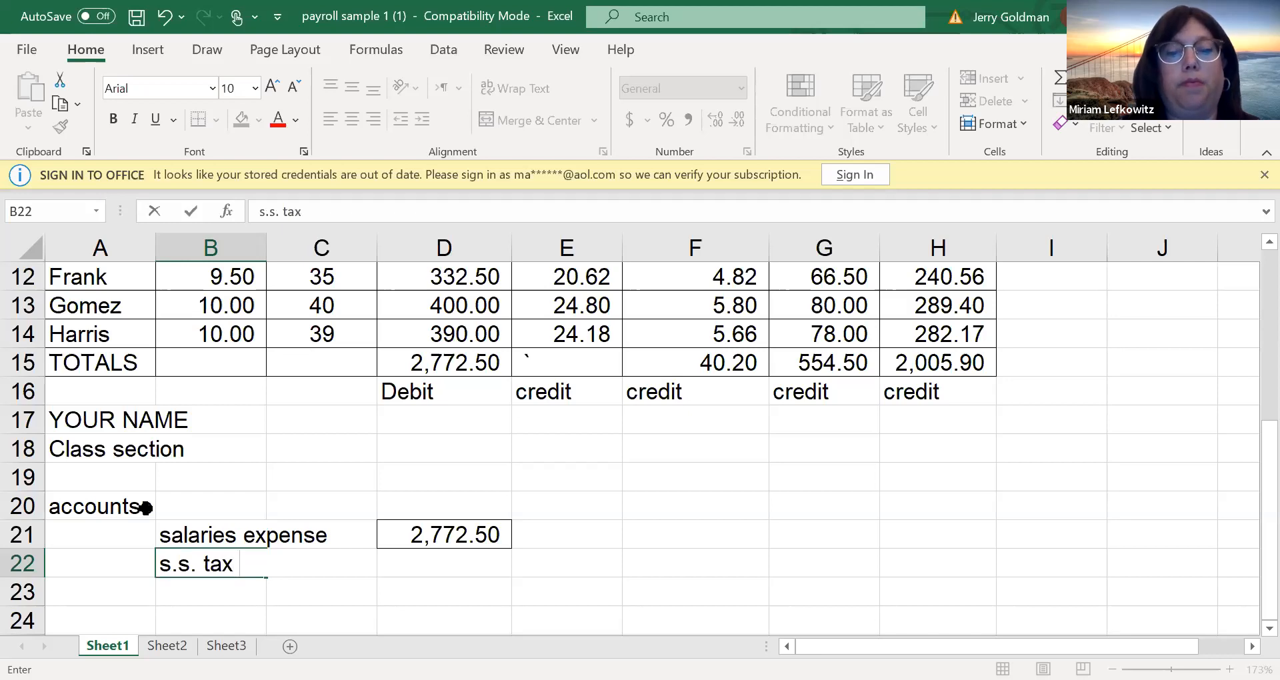
text( payble)
key(BackSpace)
key(BackSpace)
key(BackSpace)
text(able)
key(Return)
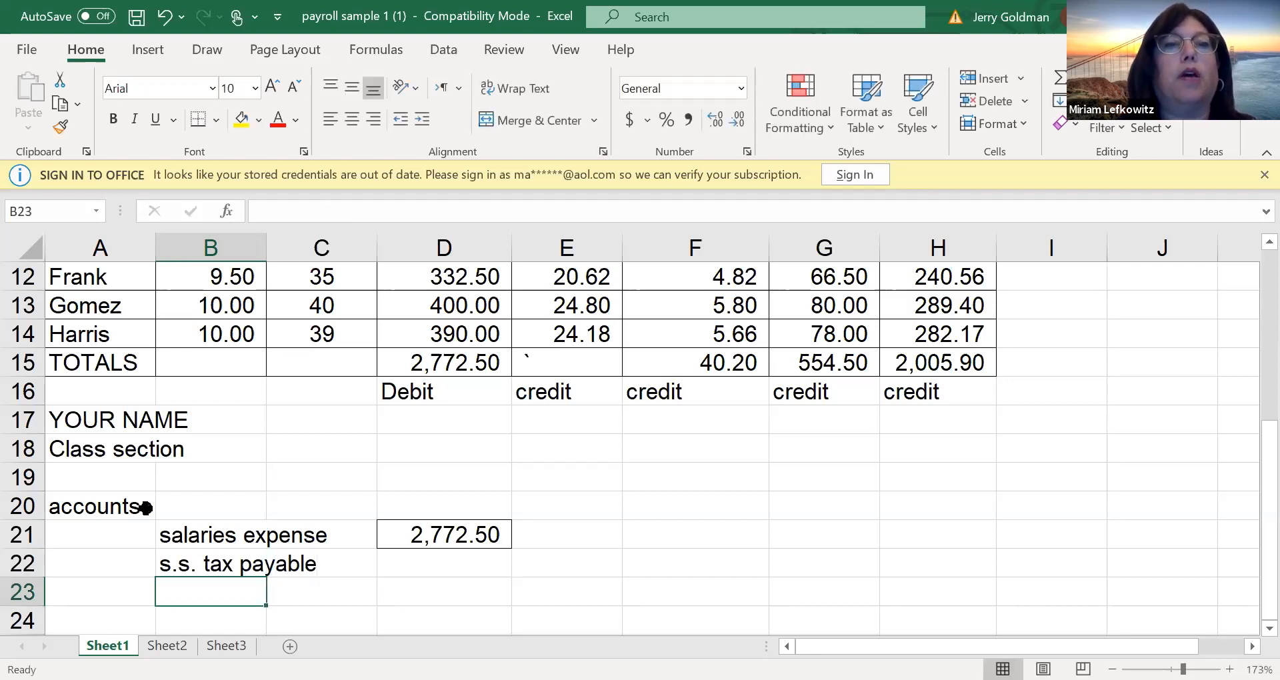
Enter the account name "medicare tax payable" in B23
text(f)
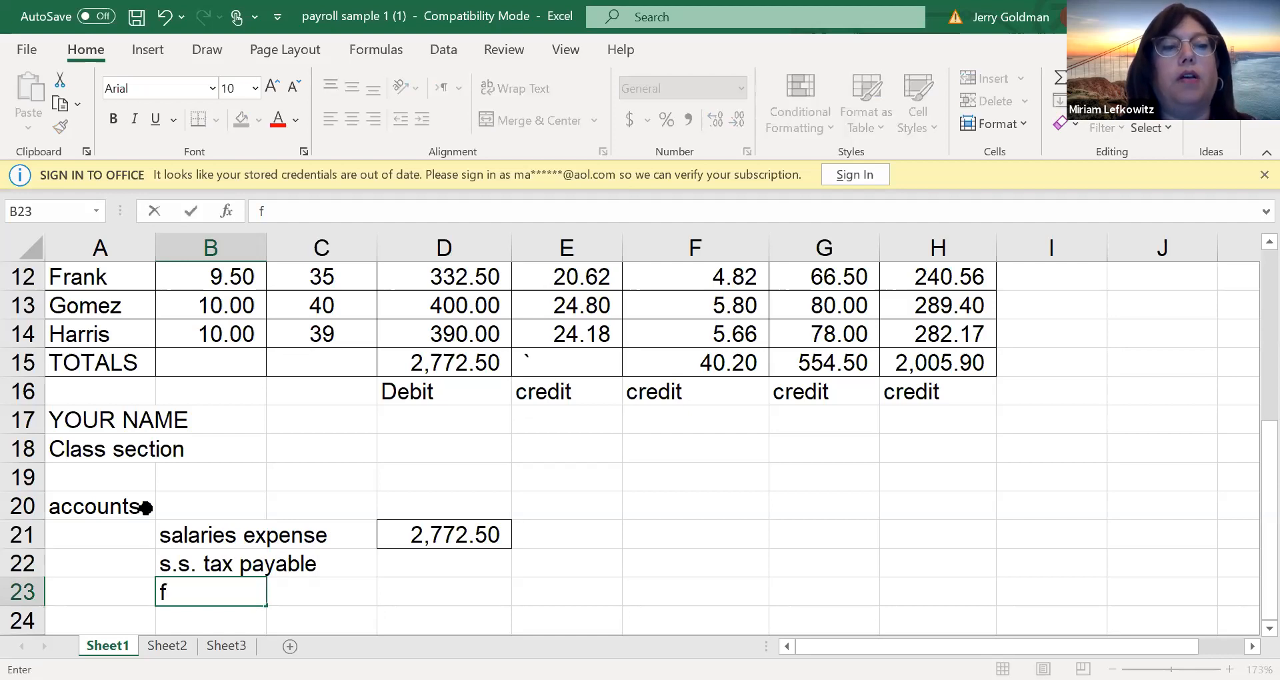
text(meci)
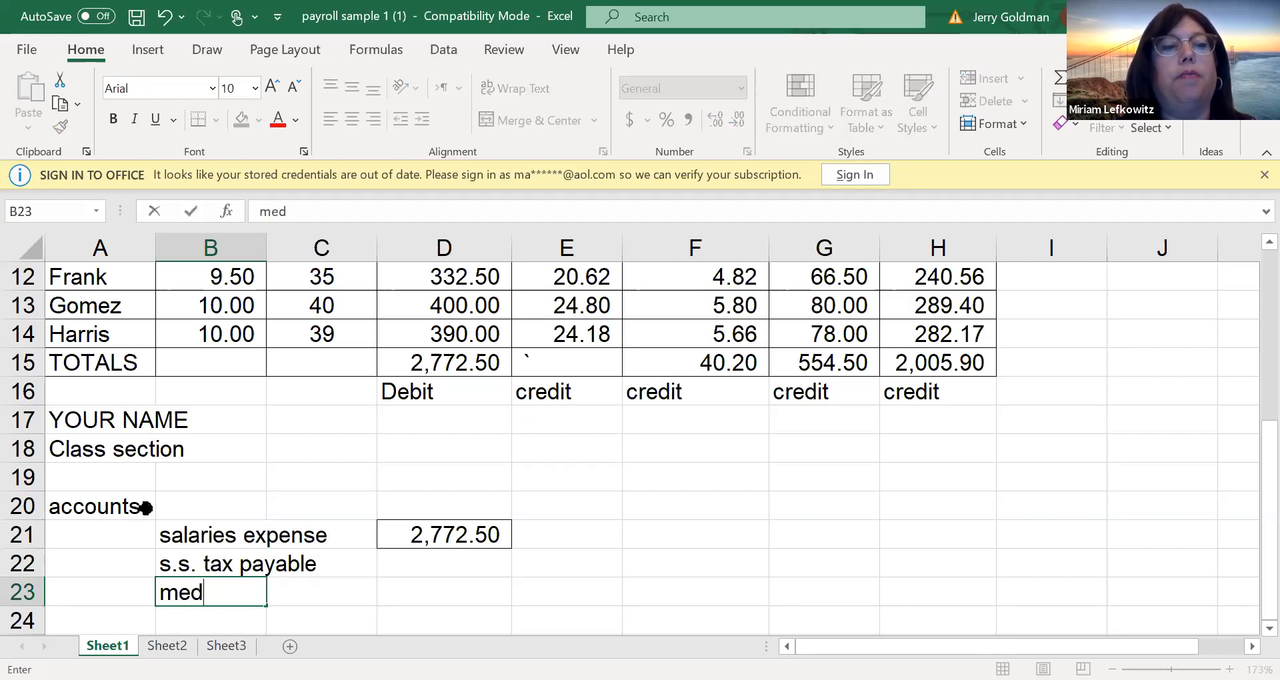
text(are ta)
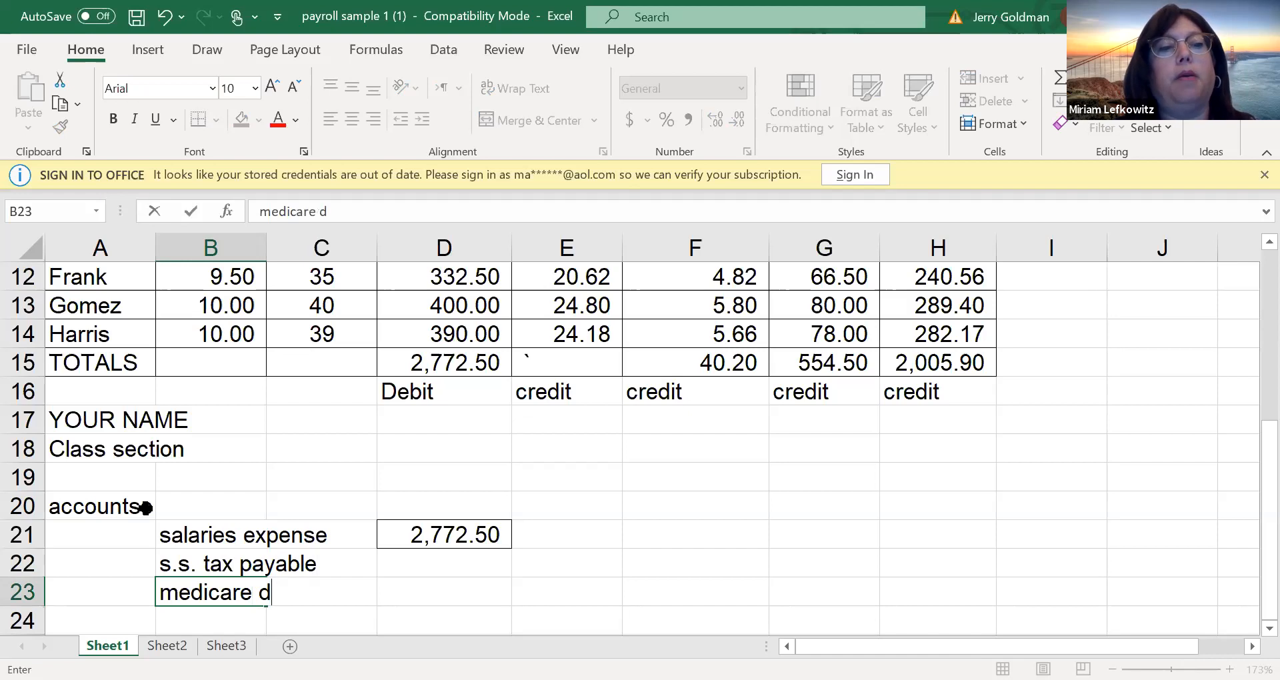
text(x paa)
key(BackSpace)
text(yable)
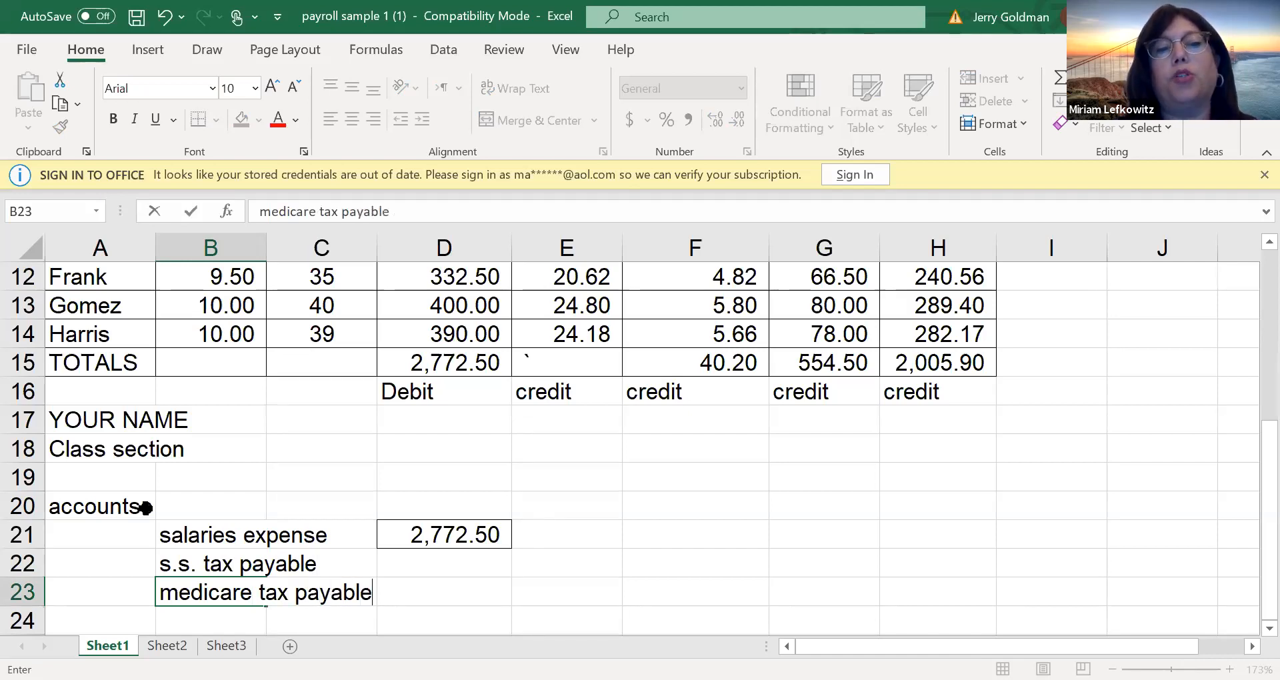
key(Return)
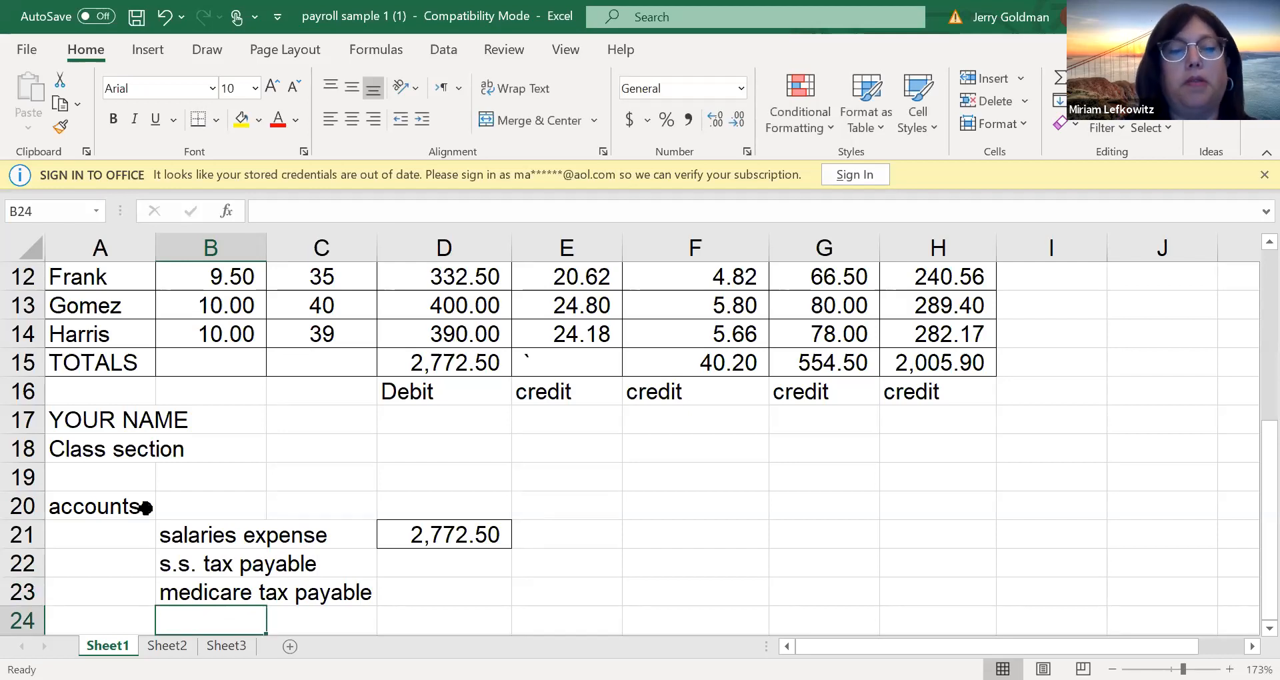
Enter the account name "FWT income tax pay." in B24
text(FWT)
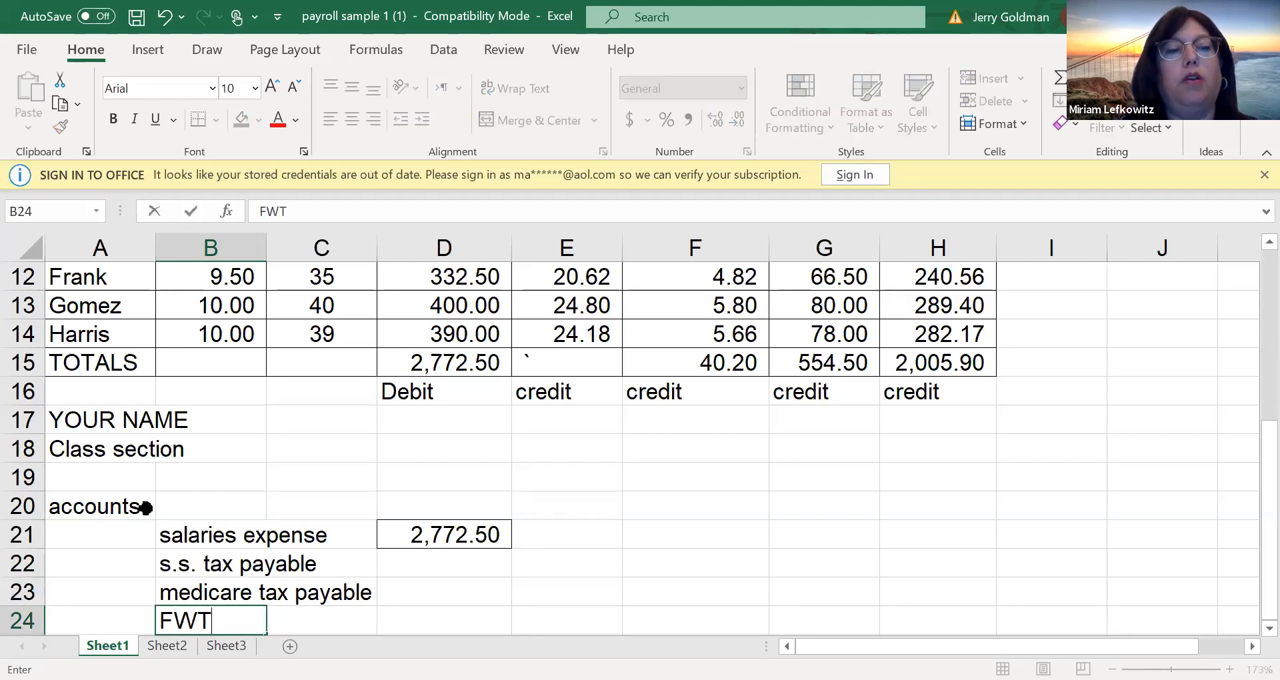
text( income tax a)
key(BackSpace)
text(pay)
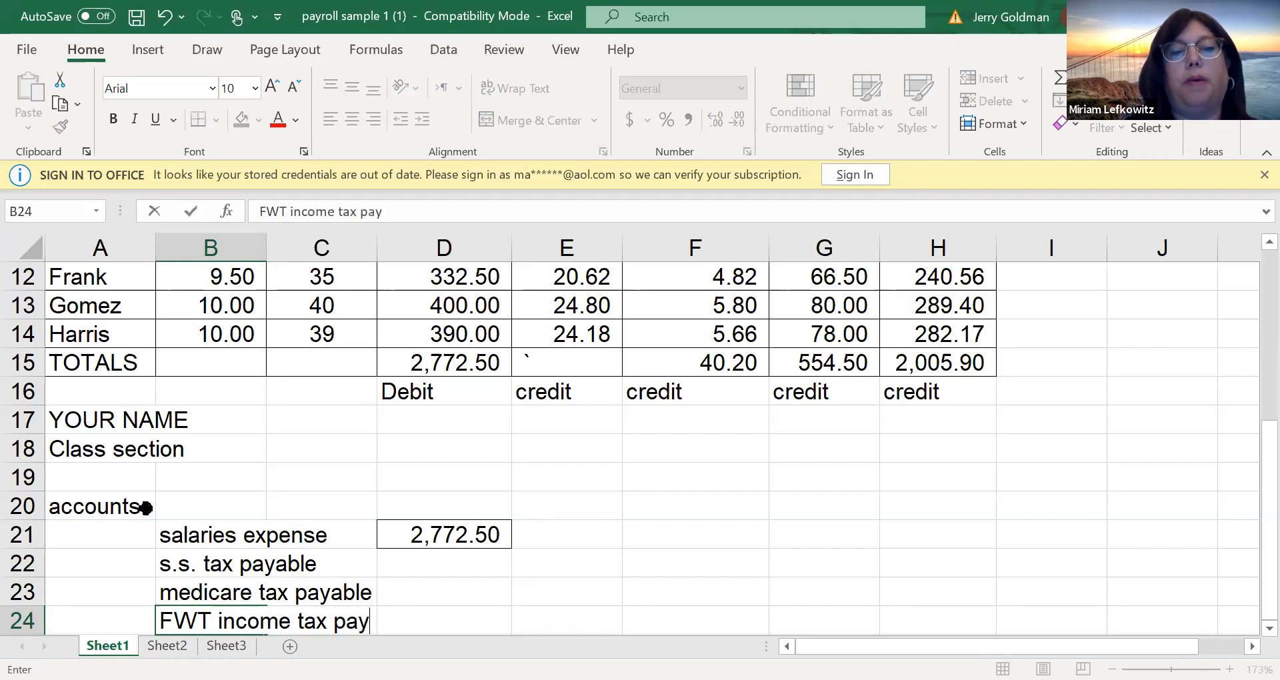
text(.)
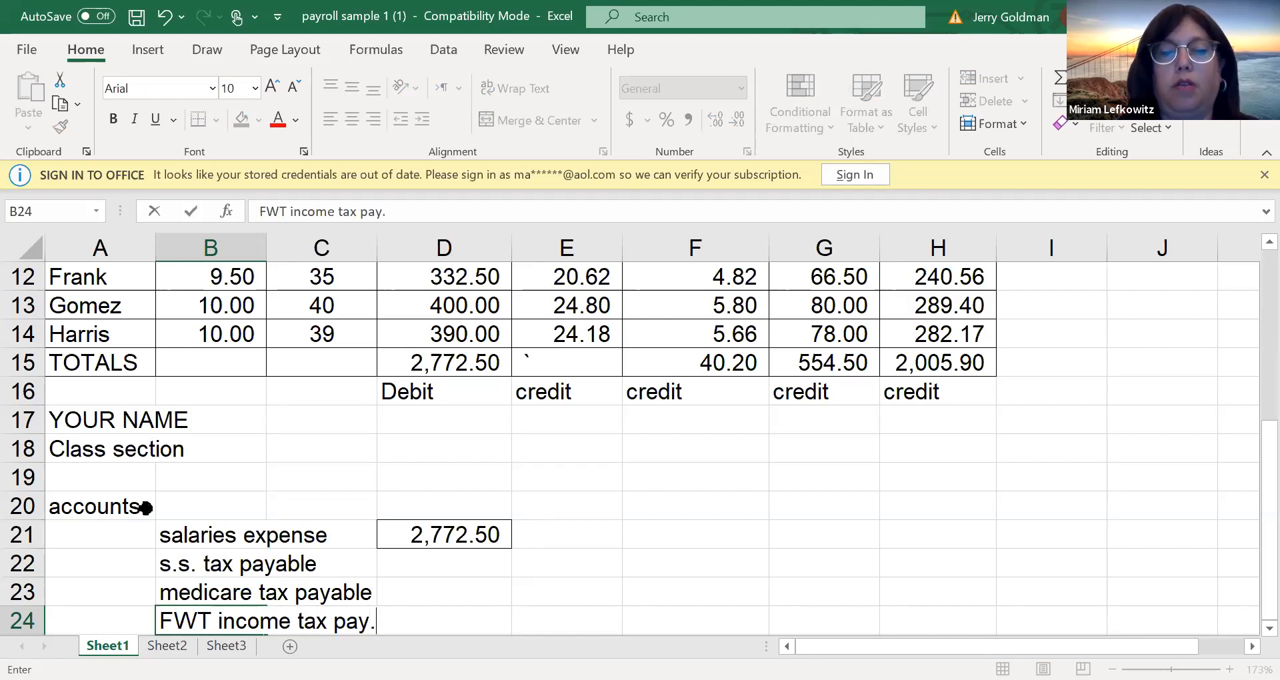
key(Return)
Enter the account name "salaries payable/ cash" in B25
text(salr)
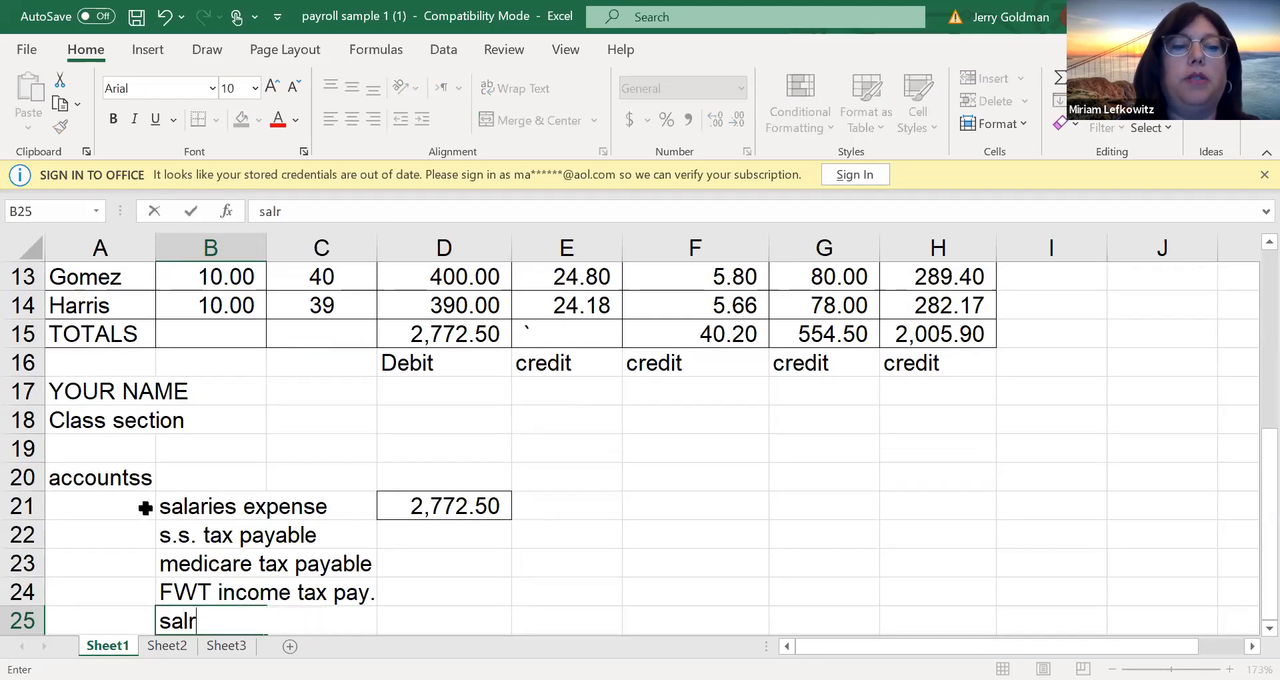
key(BackSpace)
text(aries )
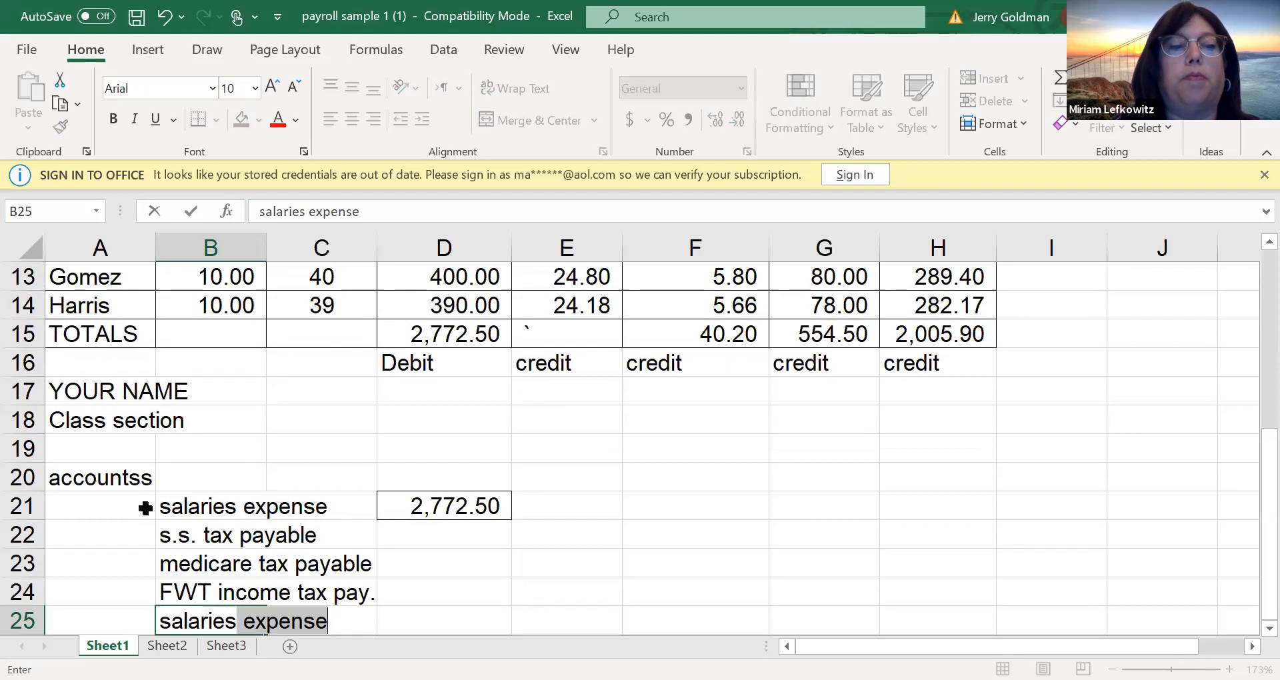
text(payable)
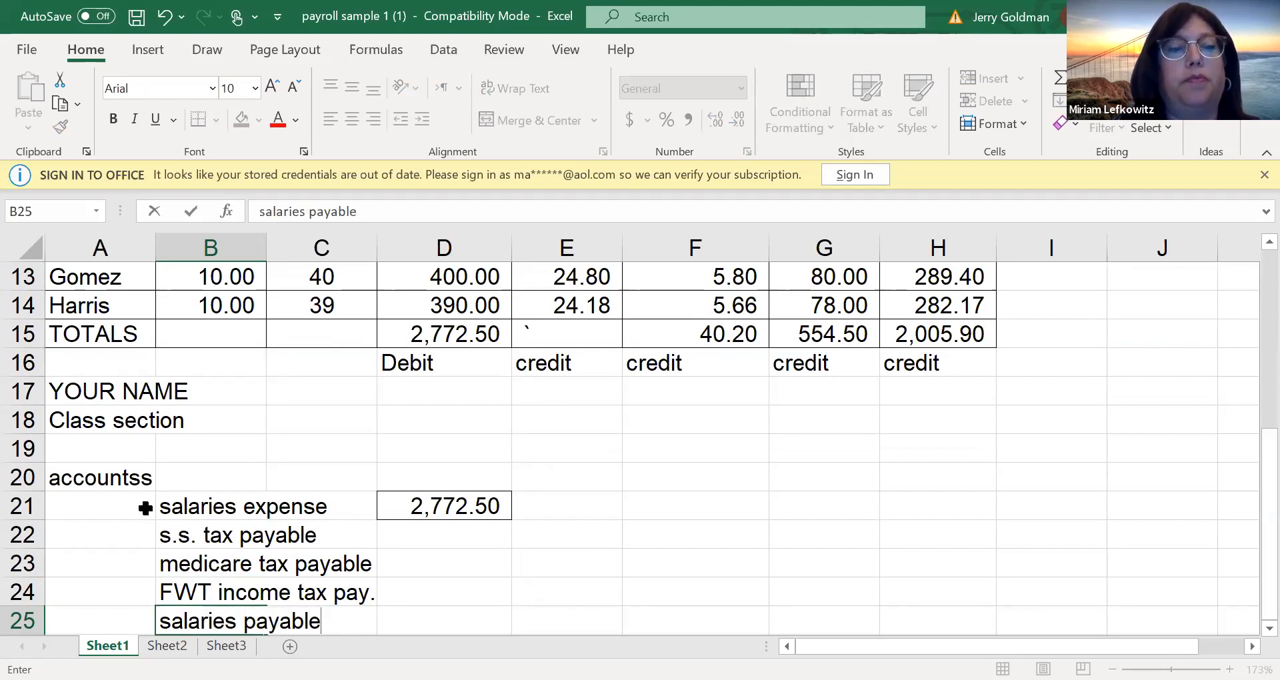
text(/ cash)
key(ctrl+Return)
key(Return)
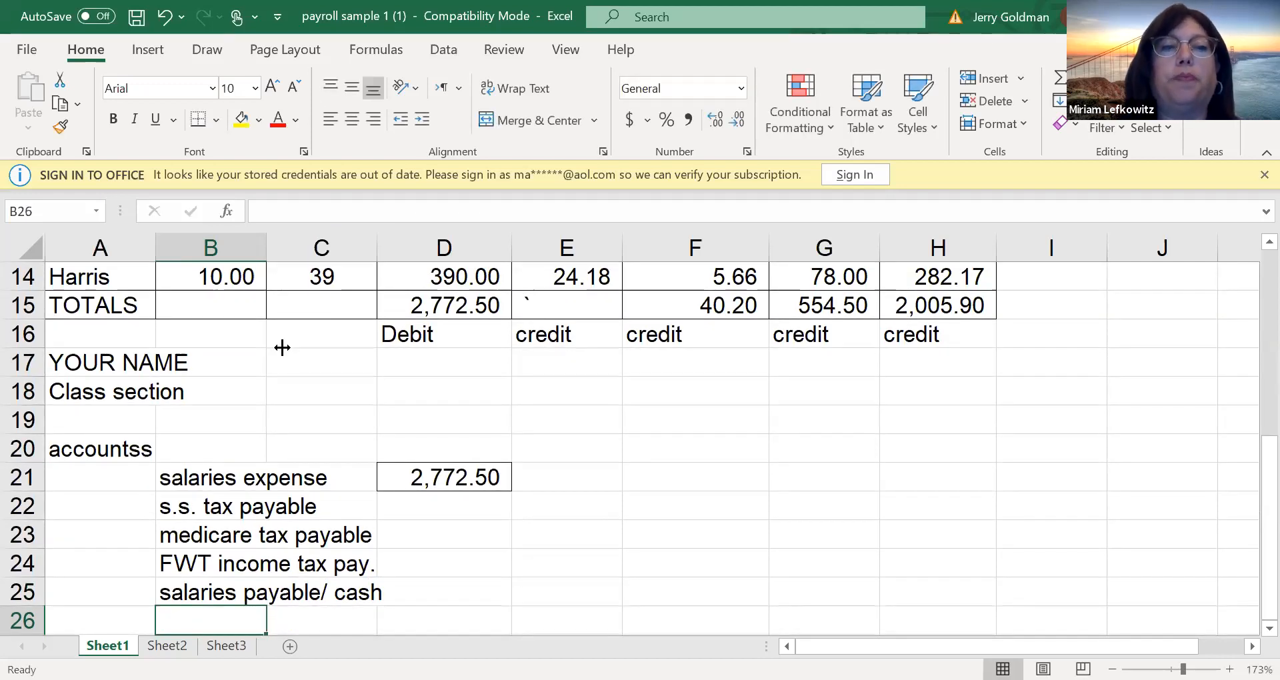
Add the column headings "Debit" in D20 and "Credit" in E20 for the journal entry
click(428, 443)
text(D)
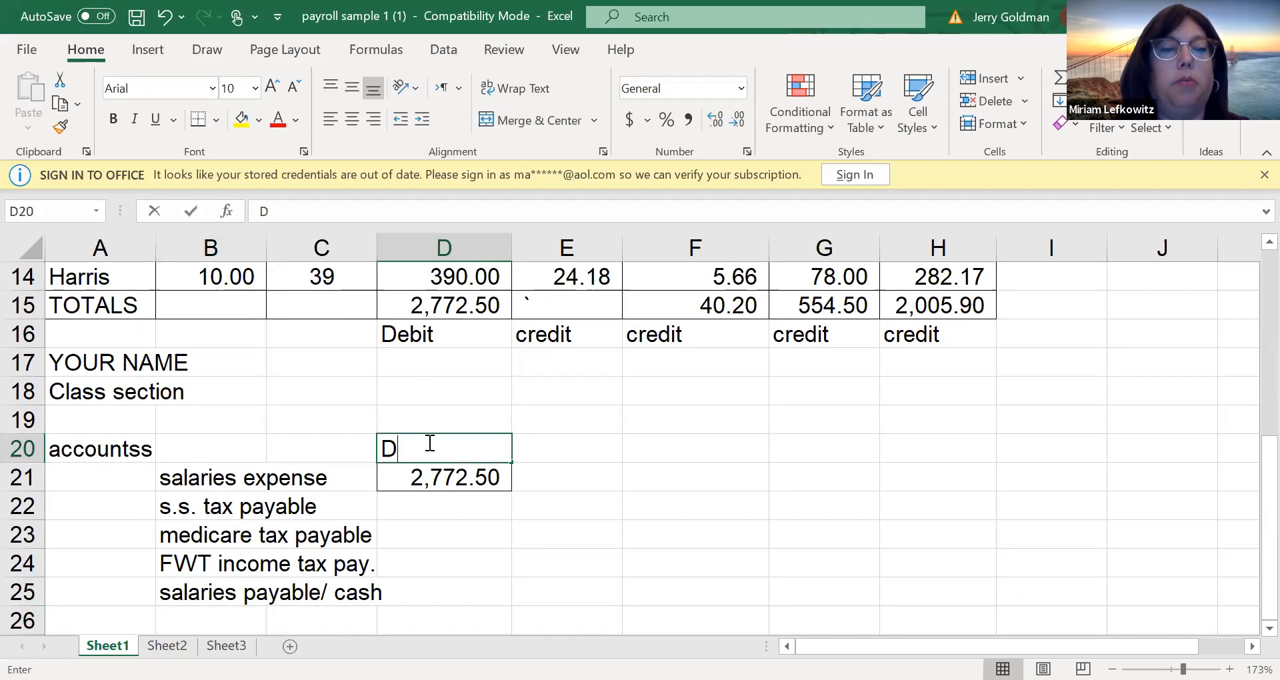
text(ebigt)
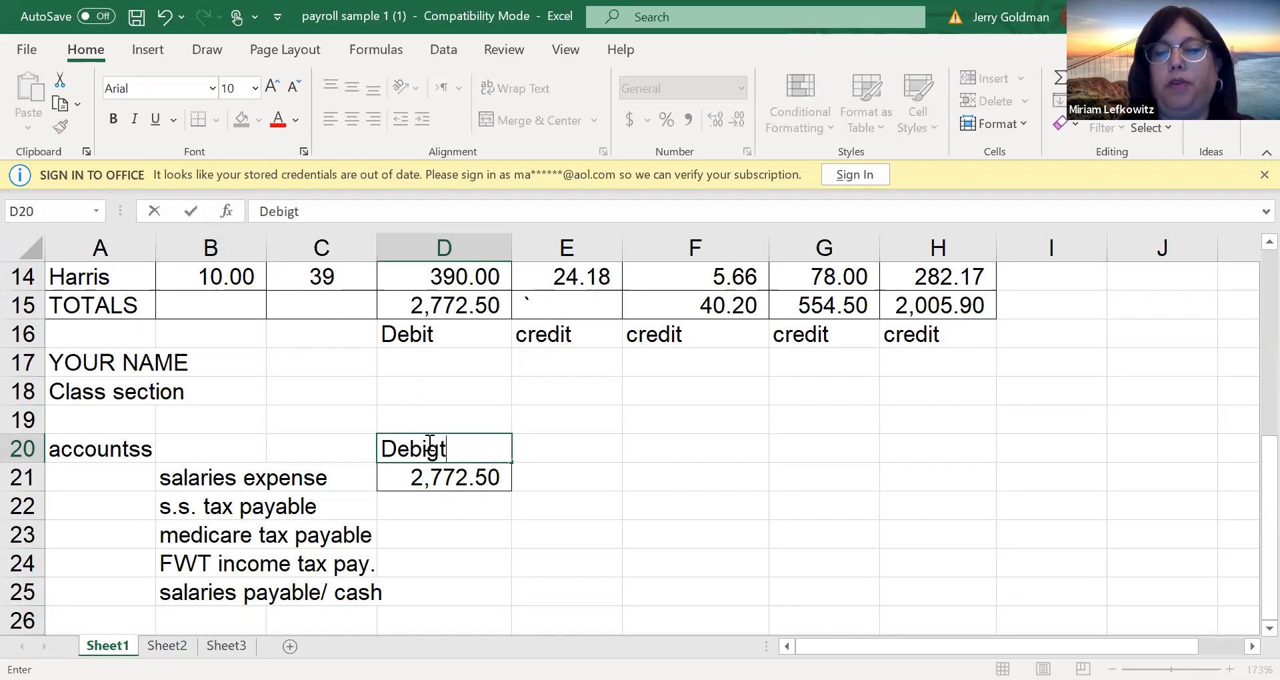
key(BackSpace)
key(BackSpace)
key(BackSpace)
text(it)
key(Tab)
text(C)
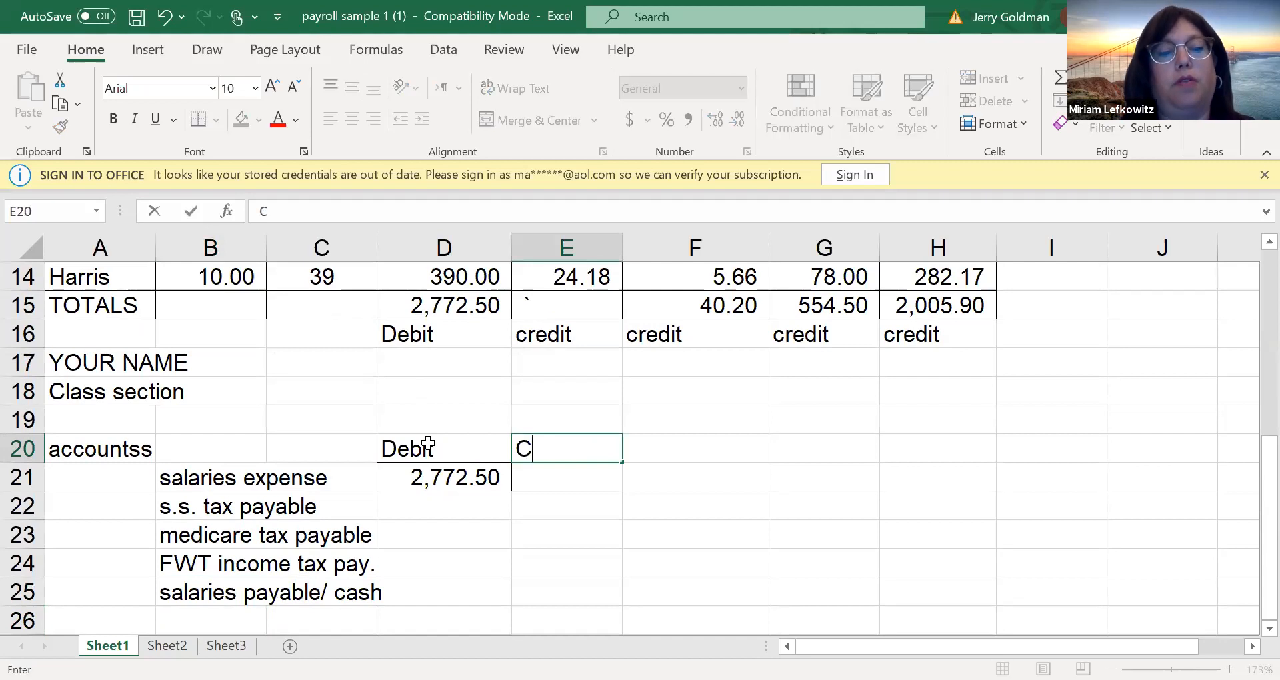
text(redit)
key(Return)
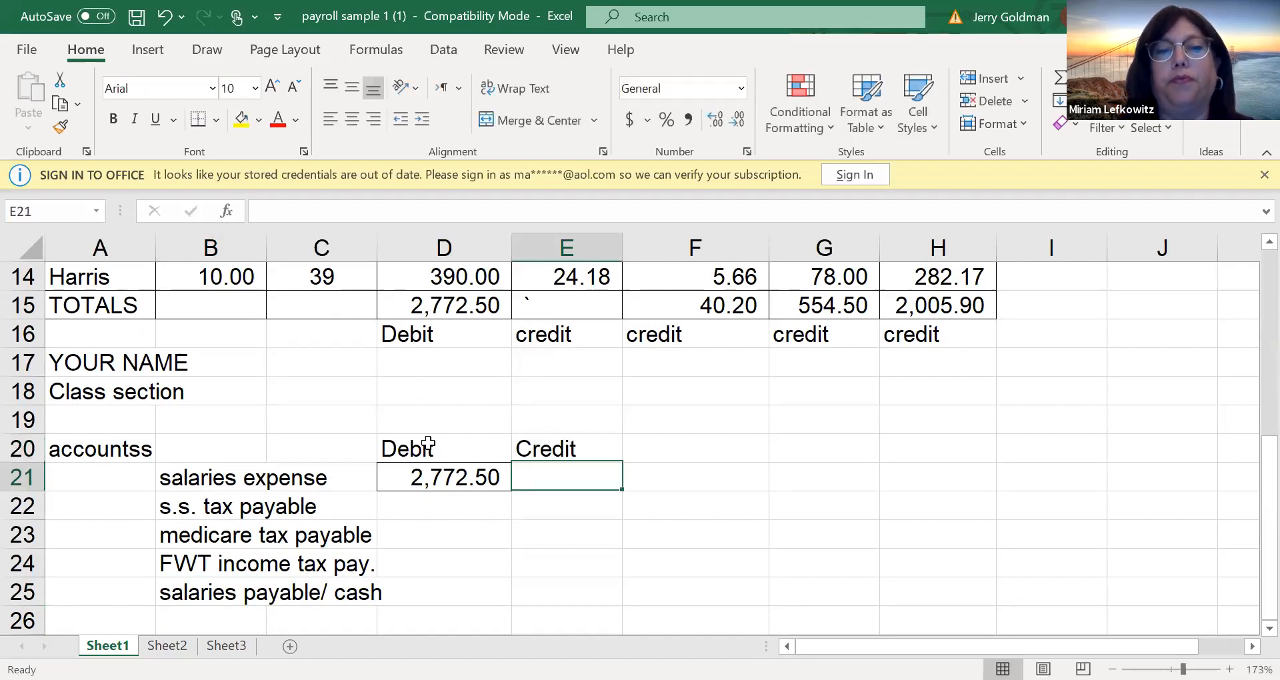
Replace the stray character in E15 with an AutoSum of the S.S. amounts in E7:E14
click(582, 333)
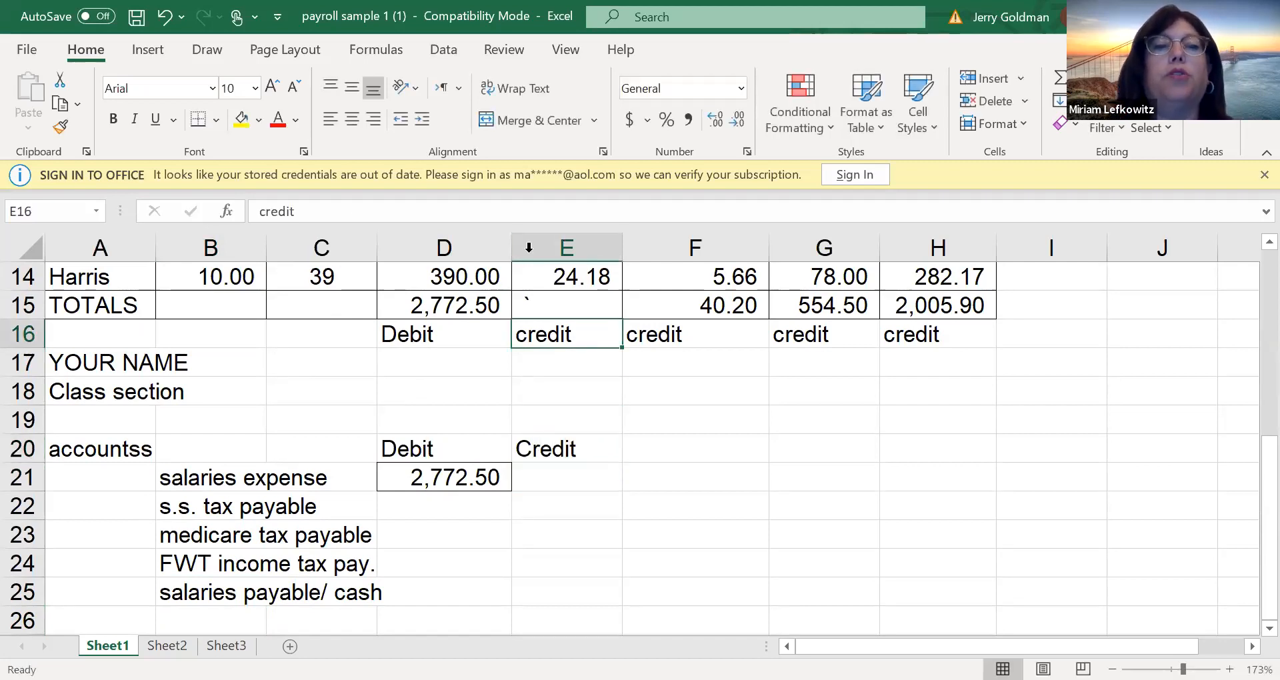
click(551, 301)
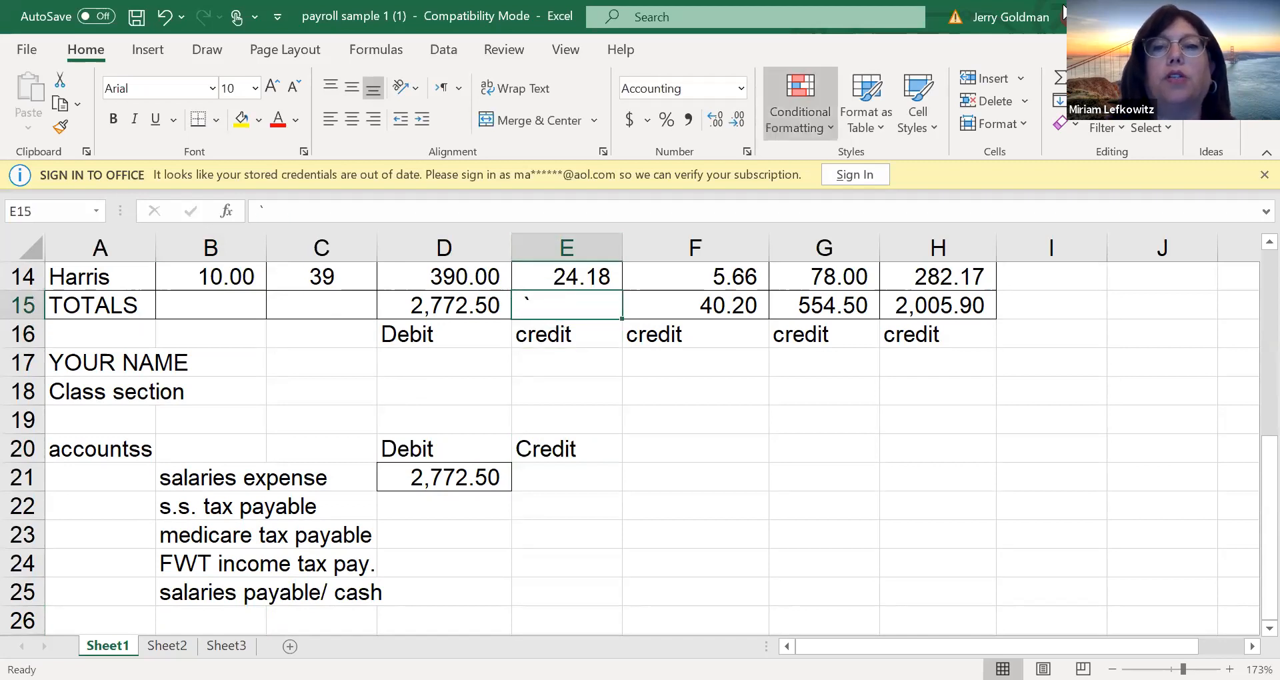
click(1059, 77)
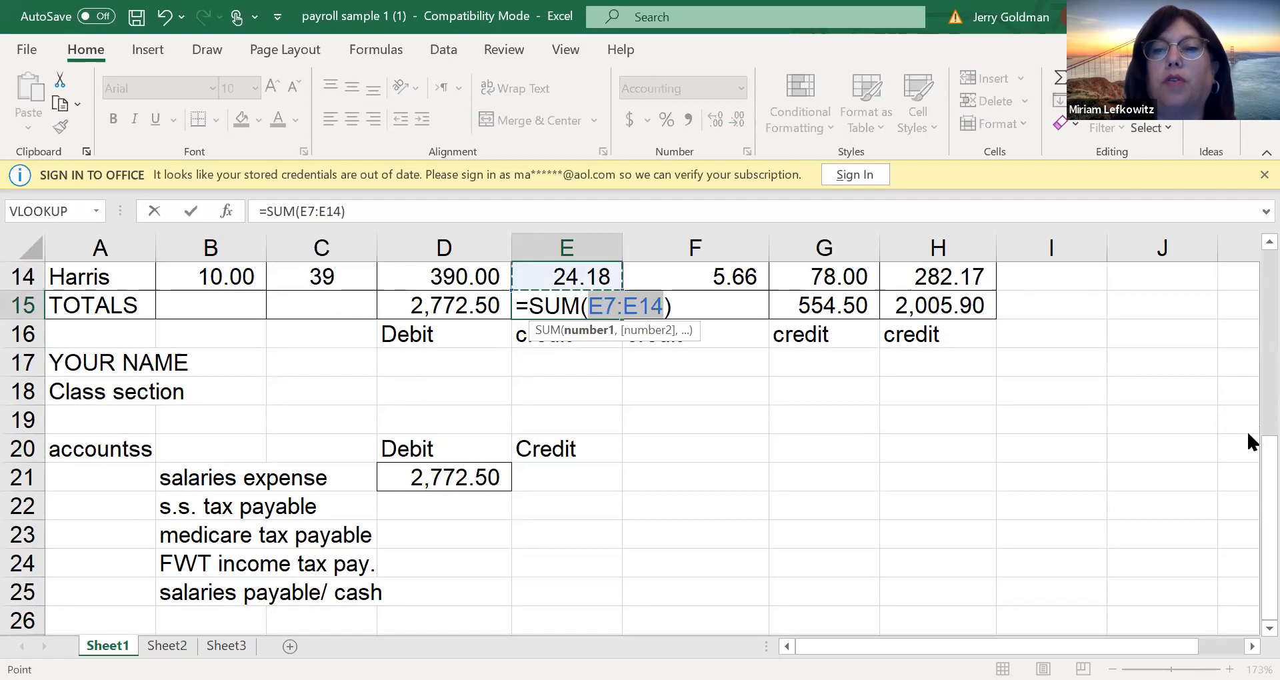
scroll(1247, 409, up, 4)
scroll(1246, 346, down, 2)
scroll(1249, 330, up, 1)
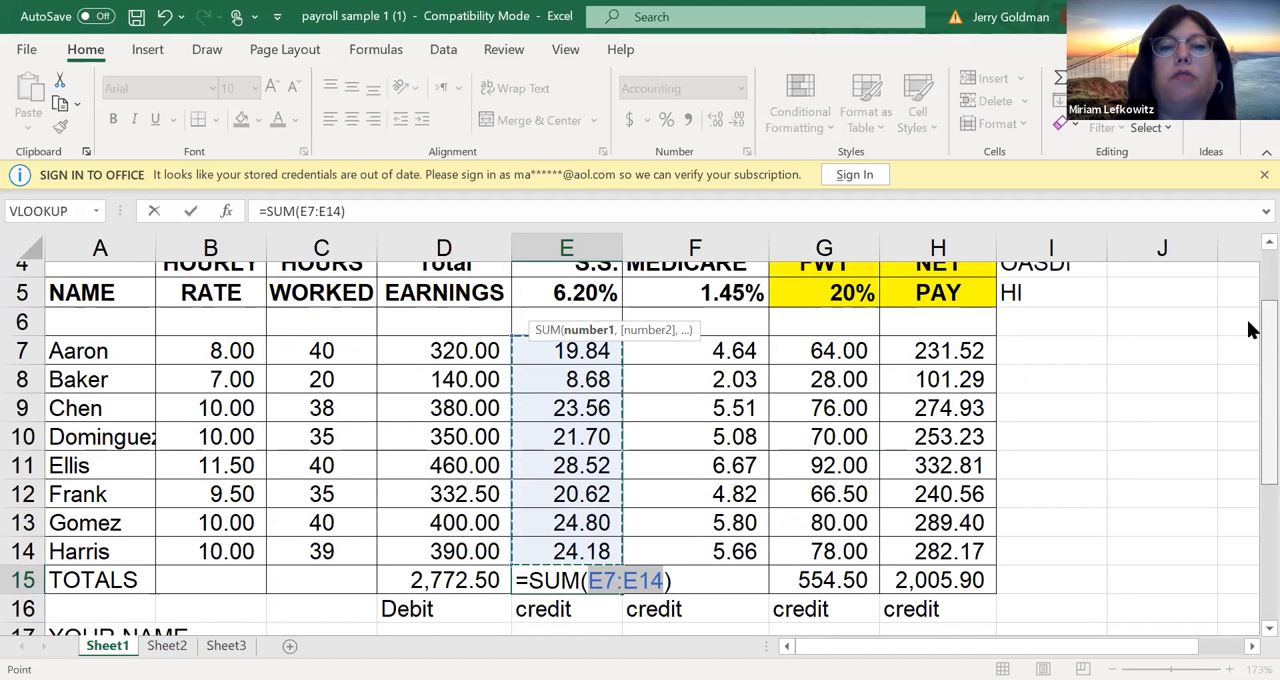
key(Return)
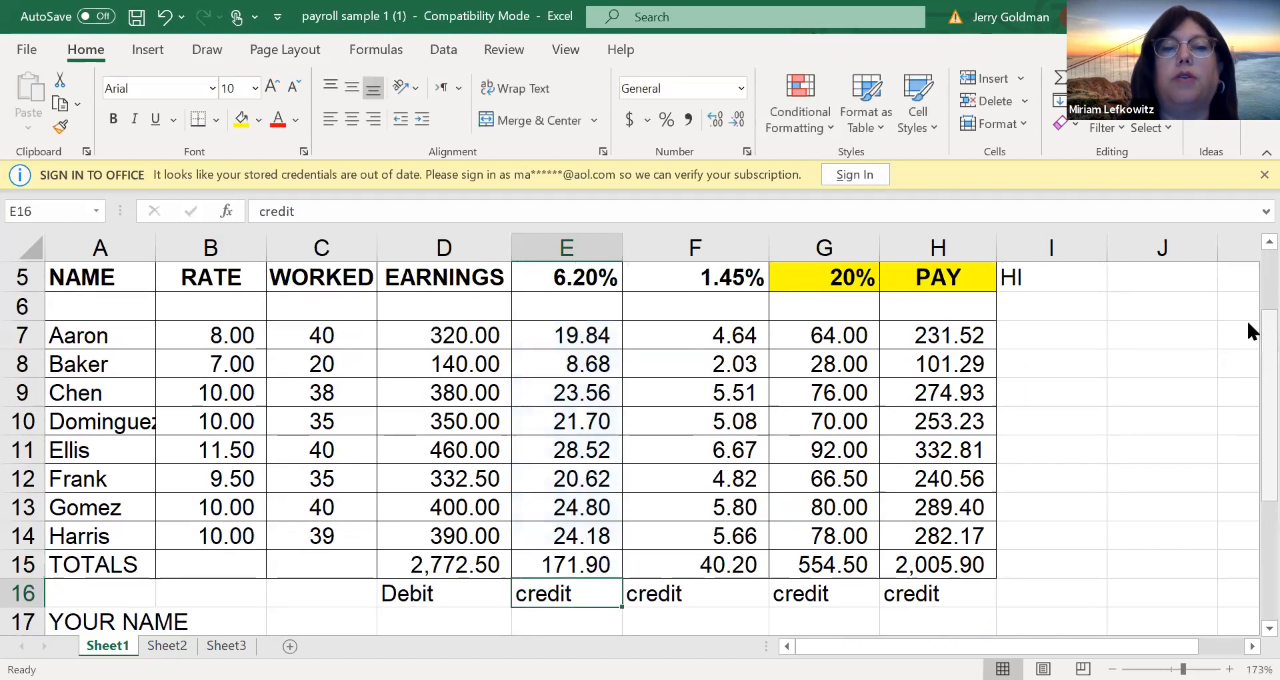
drag(568, 565, 1003, 565)
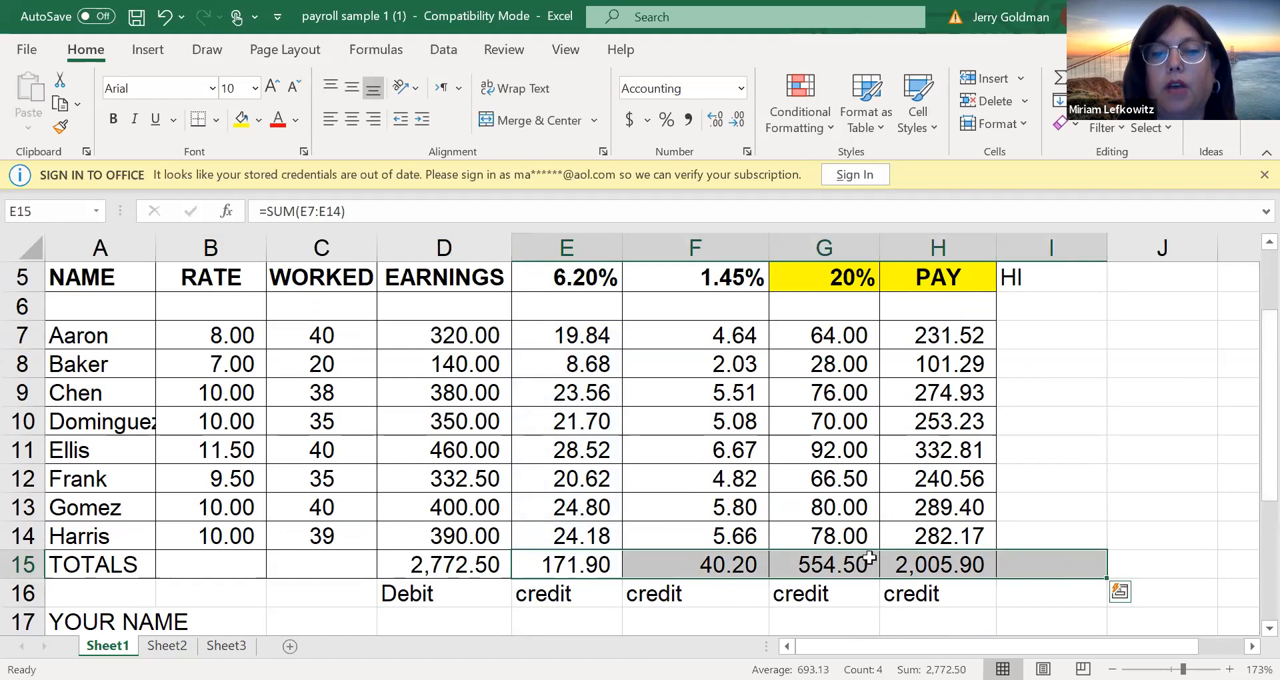
drag(566, 565, 940, 558)
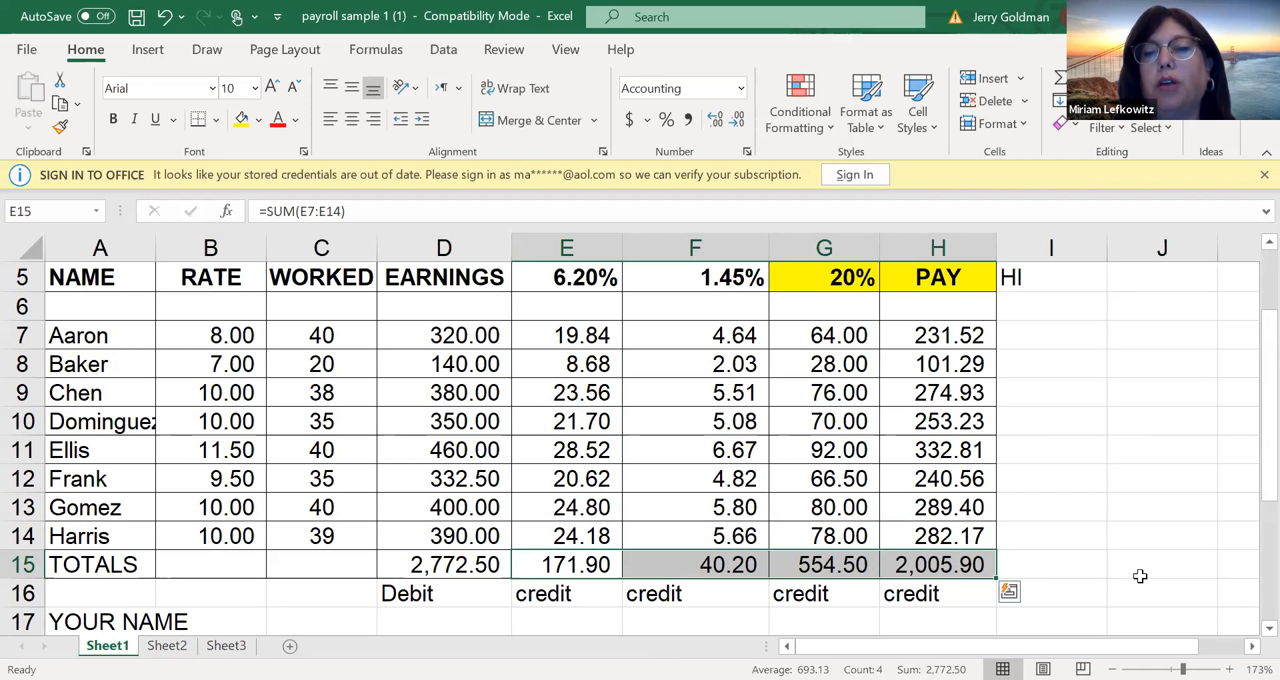
scroll(1249, 533, down, 1)
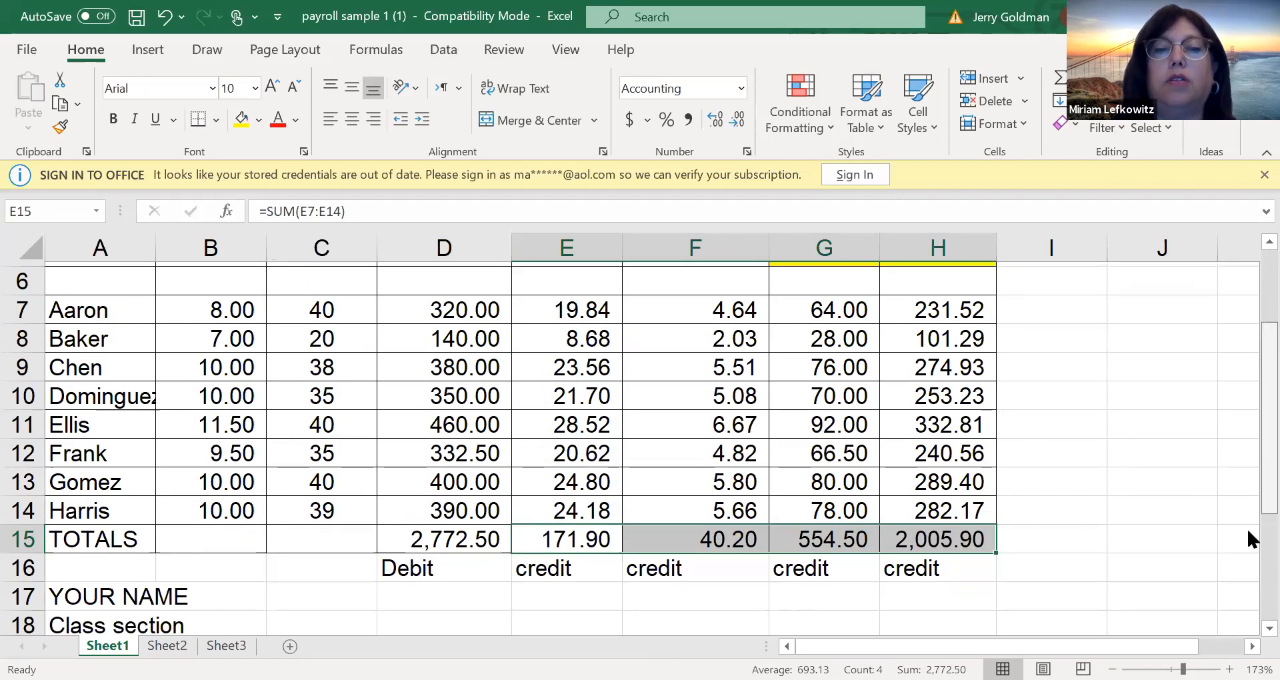
scroll(1248, 532, down, 3)
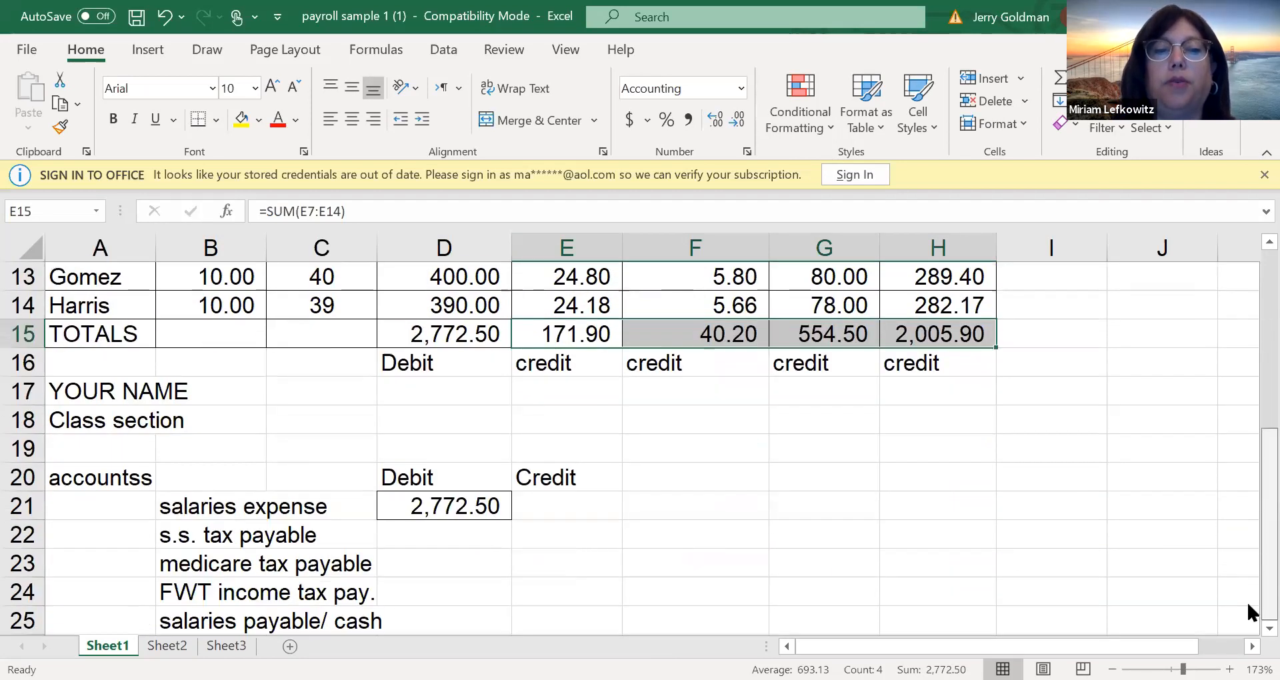
click(580, 543)
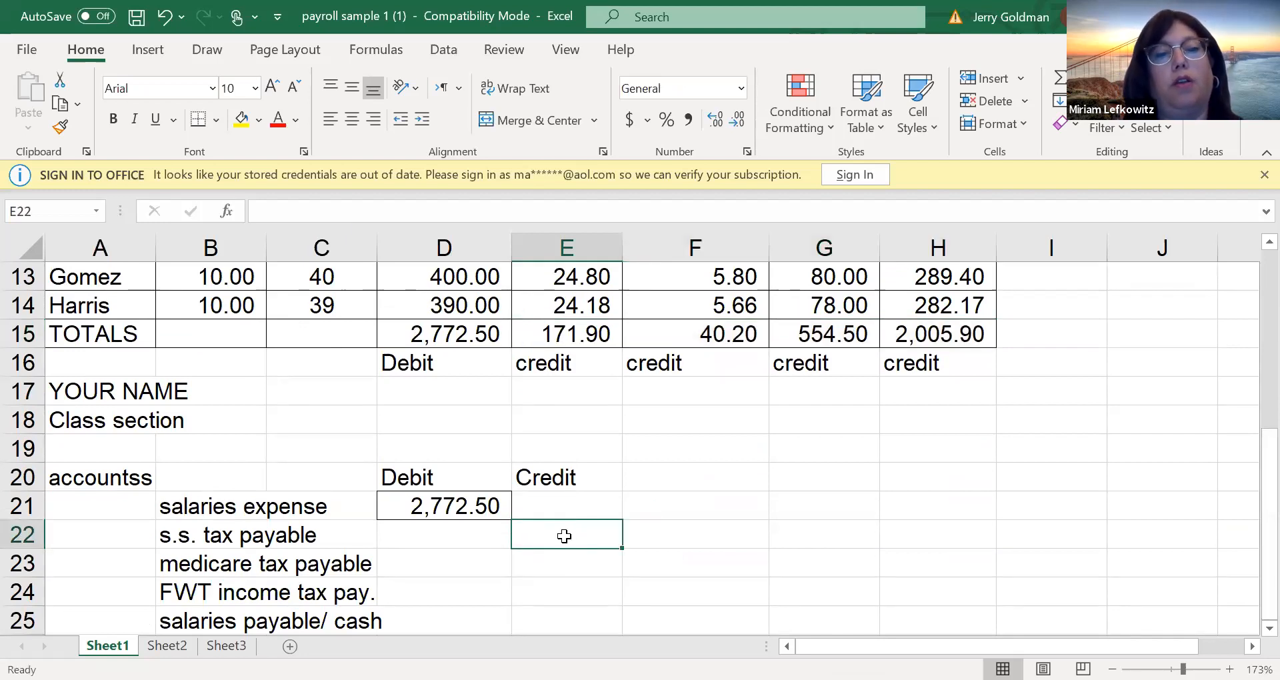
right_click(564, 536)
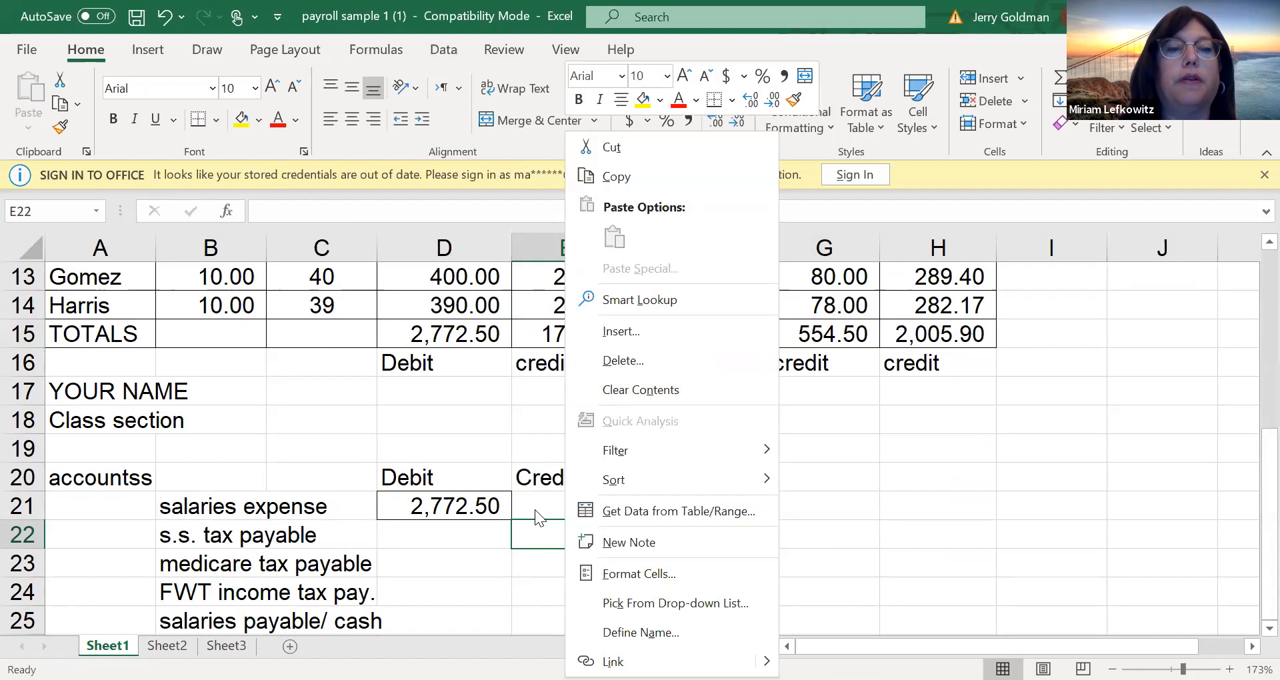
key(Escape)
Copy the totals in E15:H15 and paste them as transposed values down the Credit column starting at E22
drag(563, 337, 949, 334)
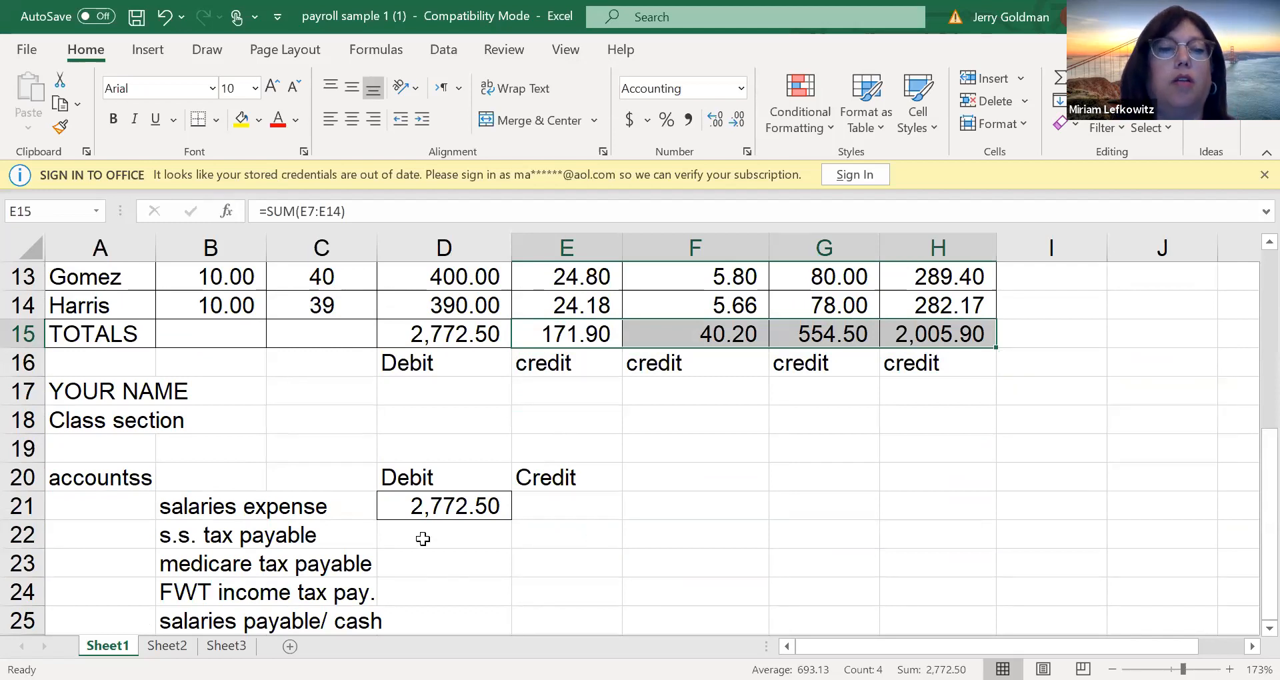
key(ctrl+c)
click(558, 536)
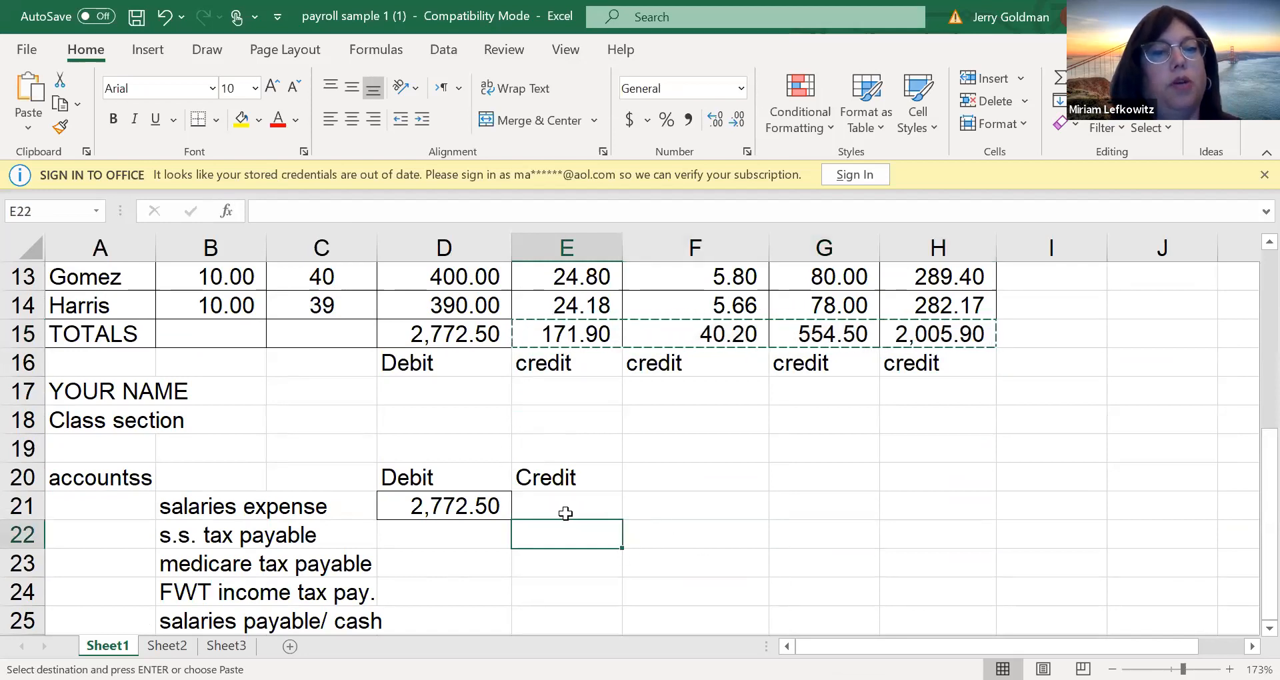
click(26, 132)
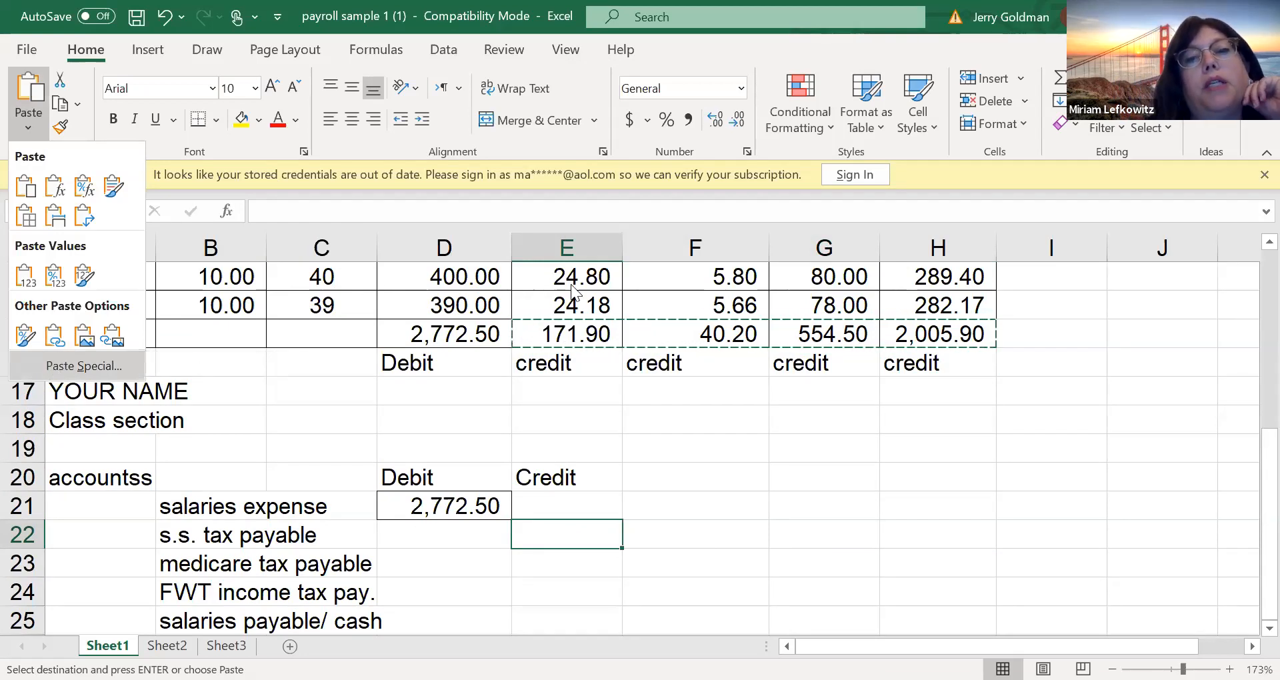
click(83, 366)
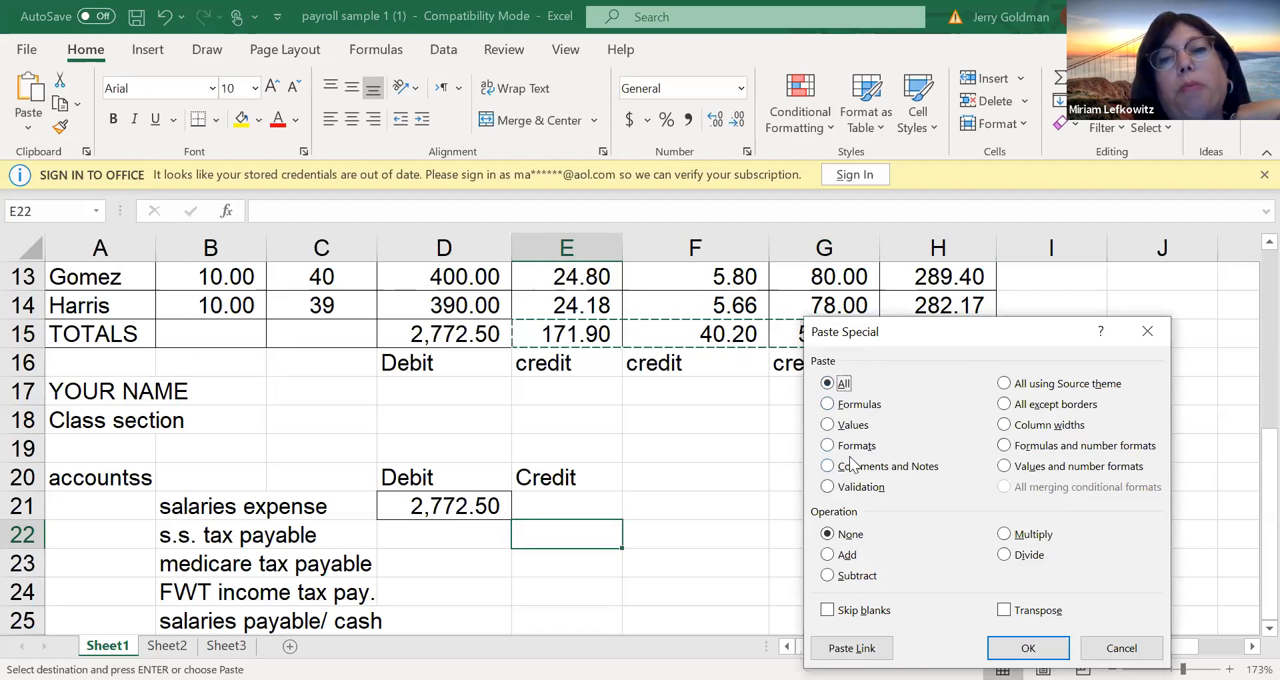
click(827, 428)
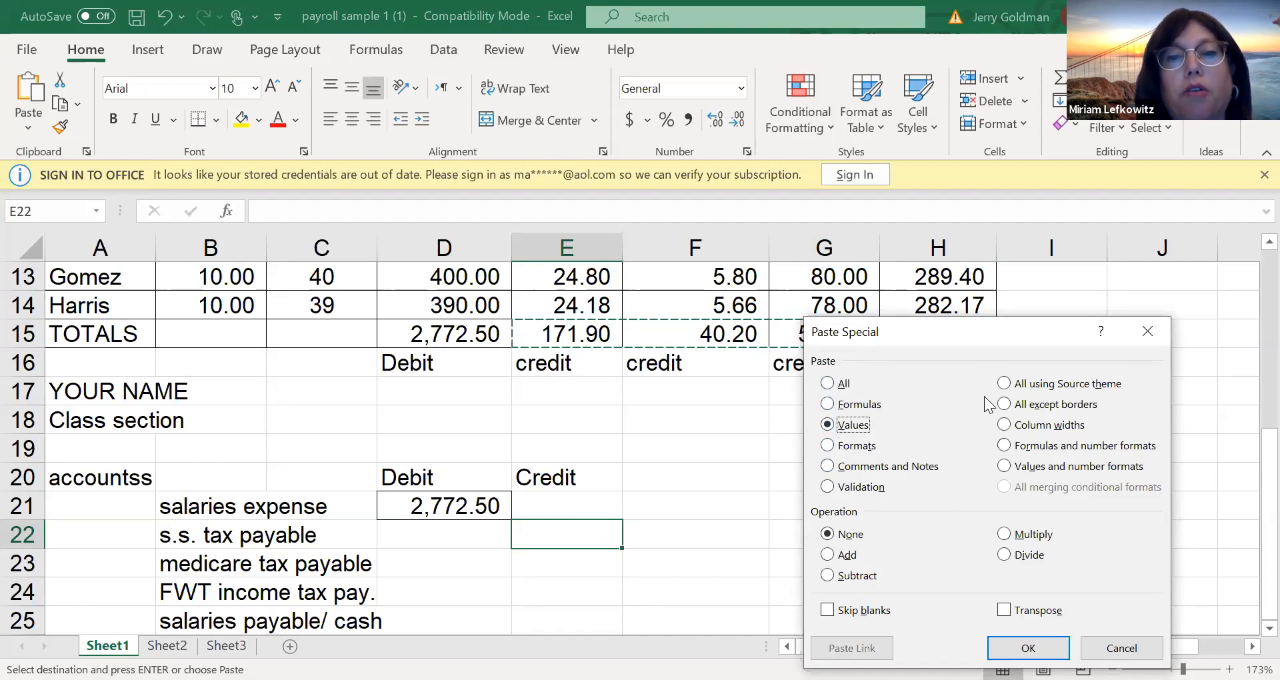
click(1011, 614)
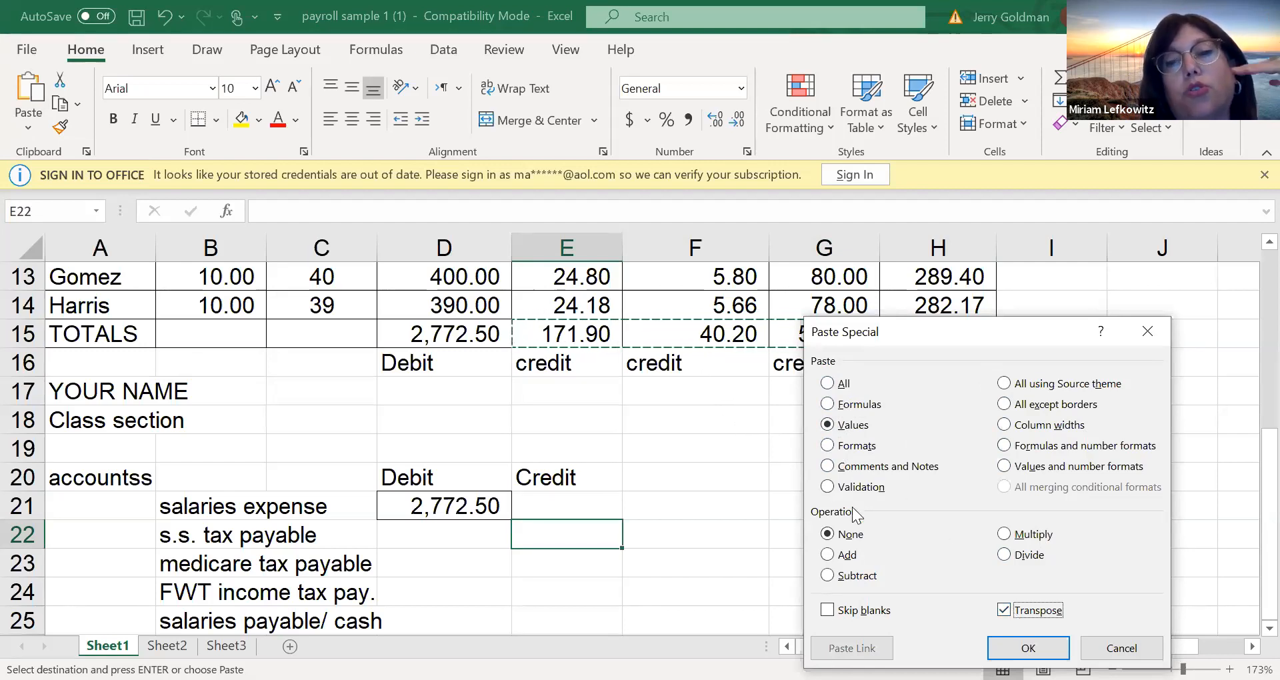
key(Tab)
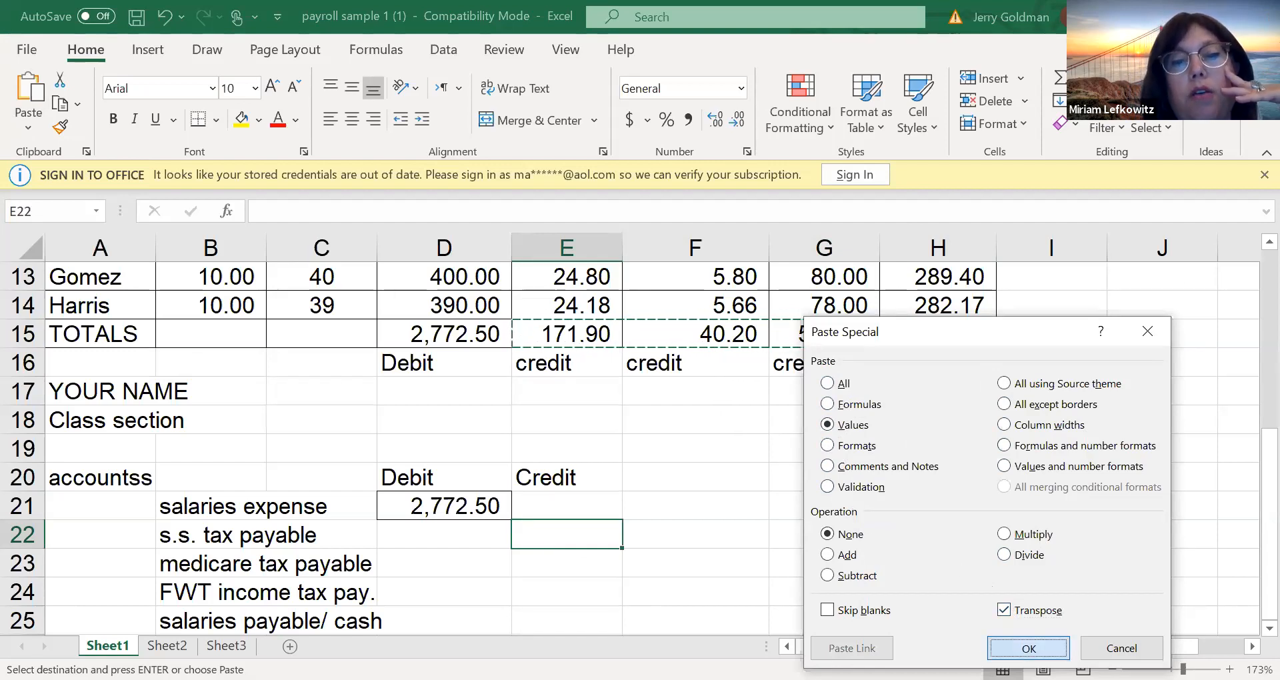
key(Return)
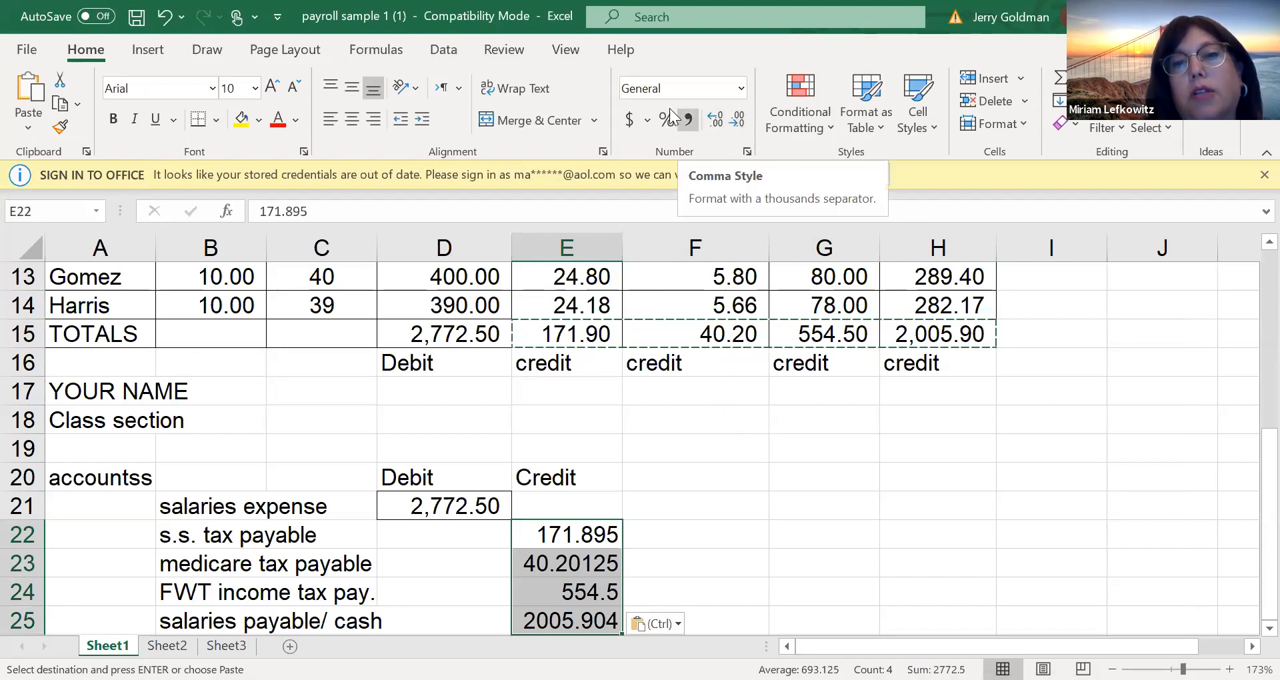
Format the credit amounts in E22:E25 with comma style and dollar signs, and add a dollar sign to the debit amount in D21
click(688, 120)
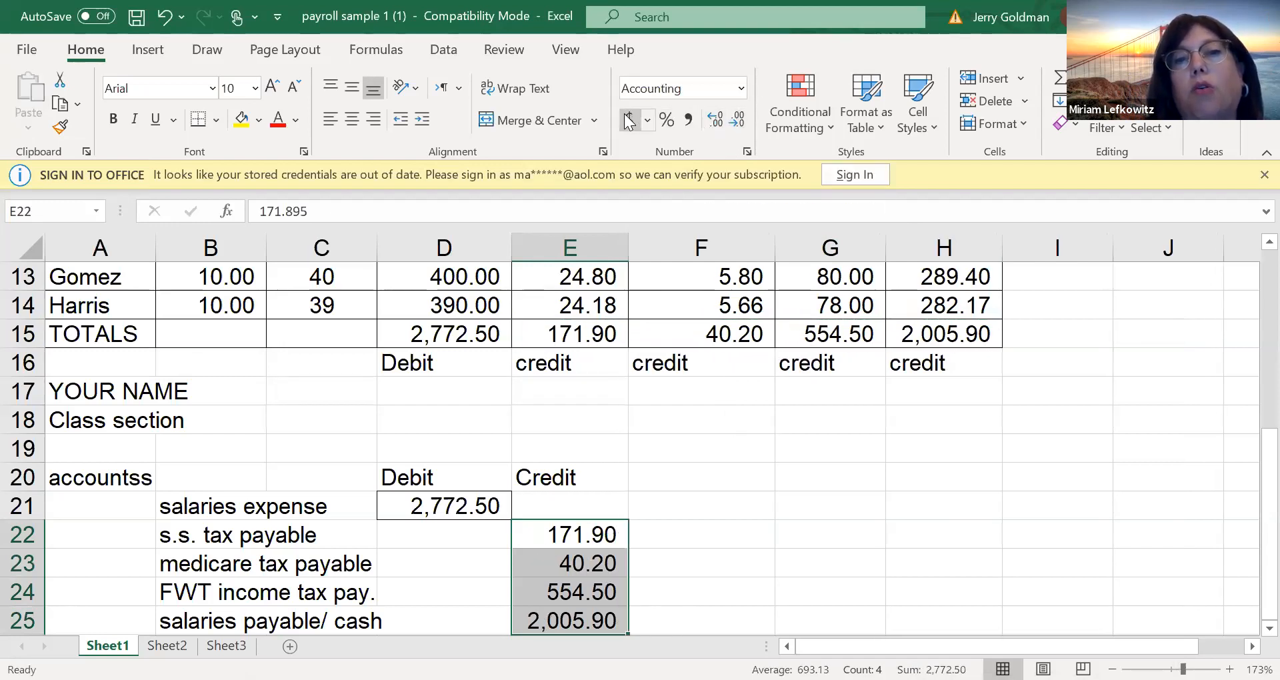
click(626, 119)
click(473, 505)
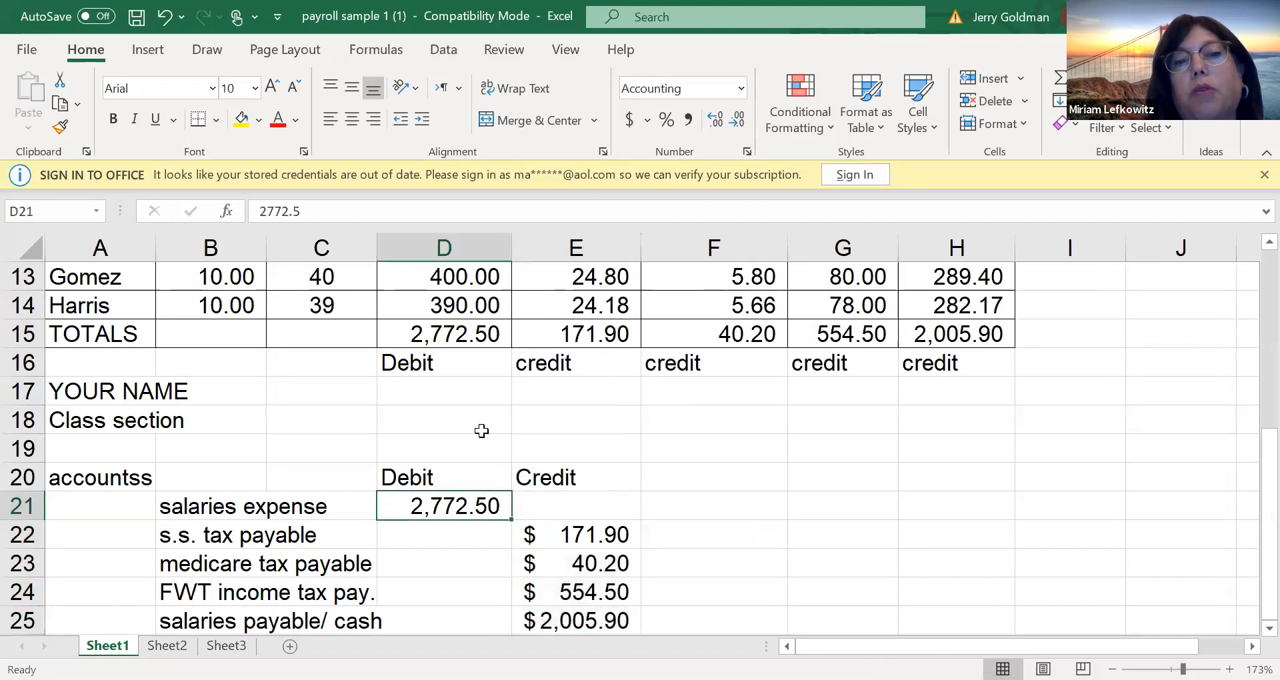
click(629, 119)
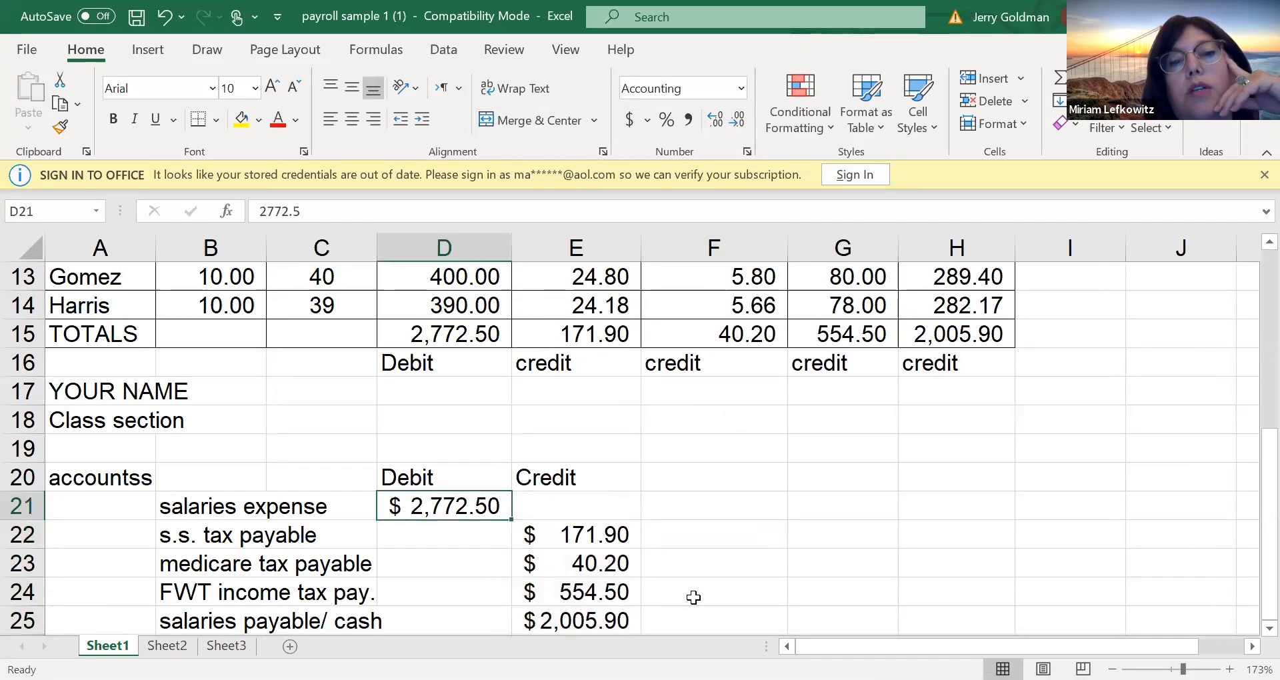
Enter a formula in G21 that references the FWT total in G15
click(208, 475)
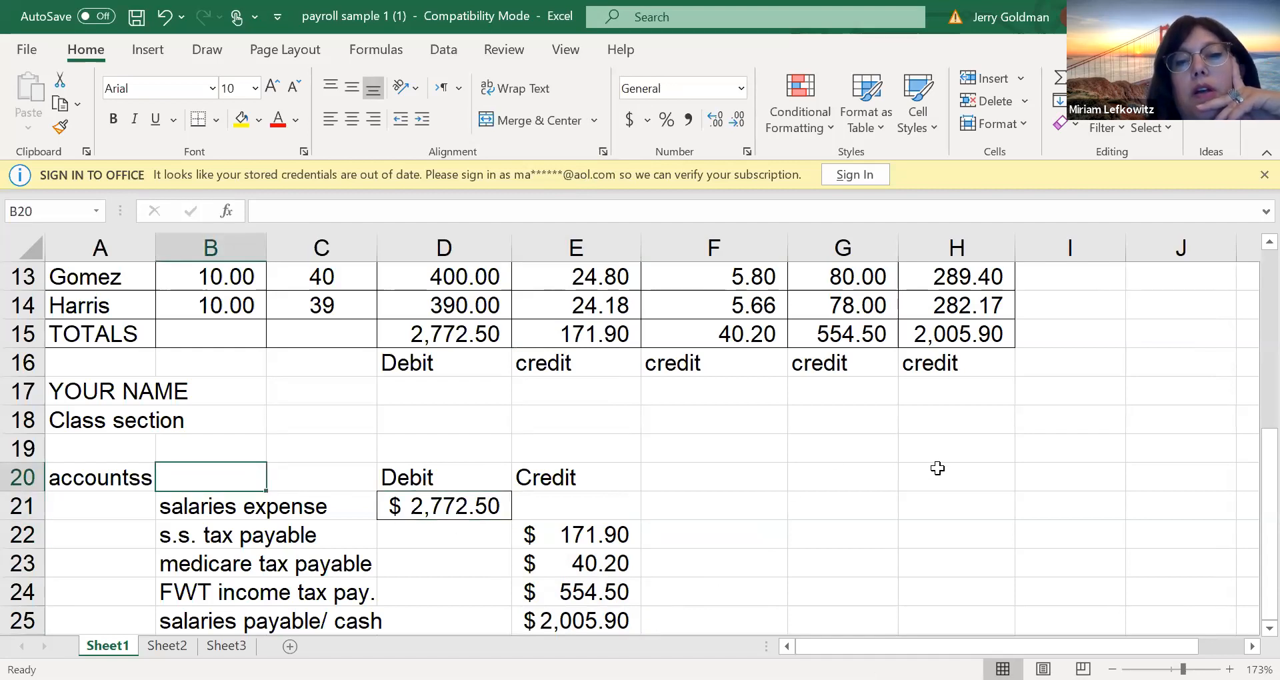
click(805, 562)
click(821, 507)
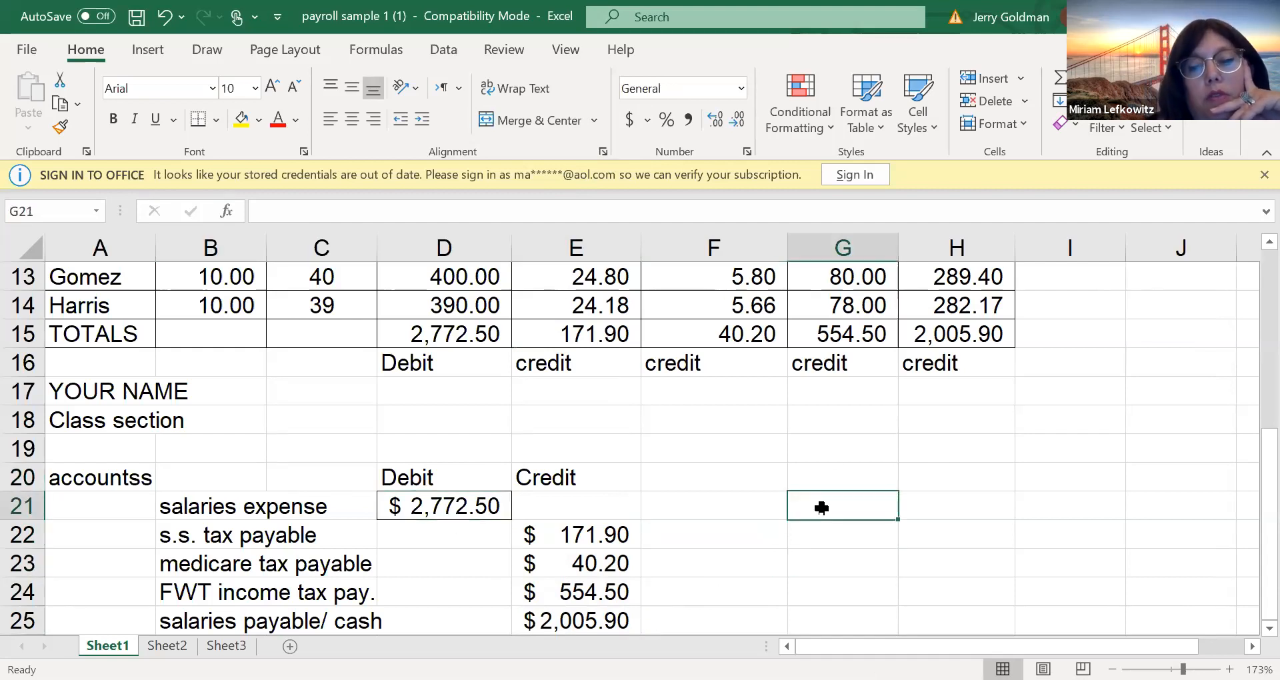
text(=)
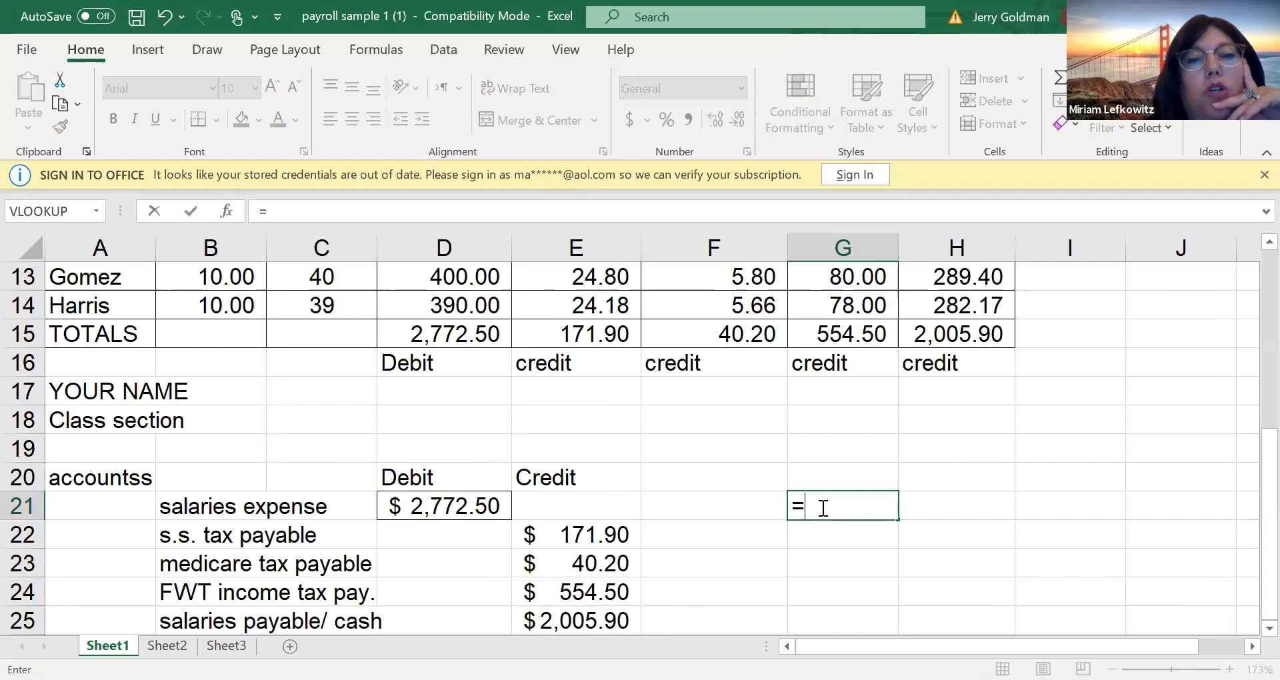
key(Up)
key(Up)
key(Up)
key(Up)
key(Up)
key(Up)
key(Return)
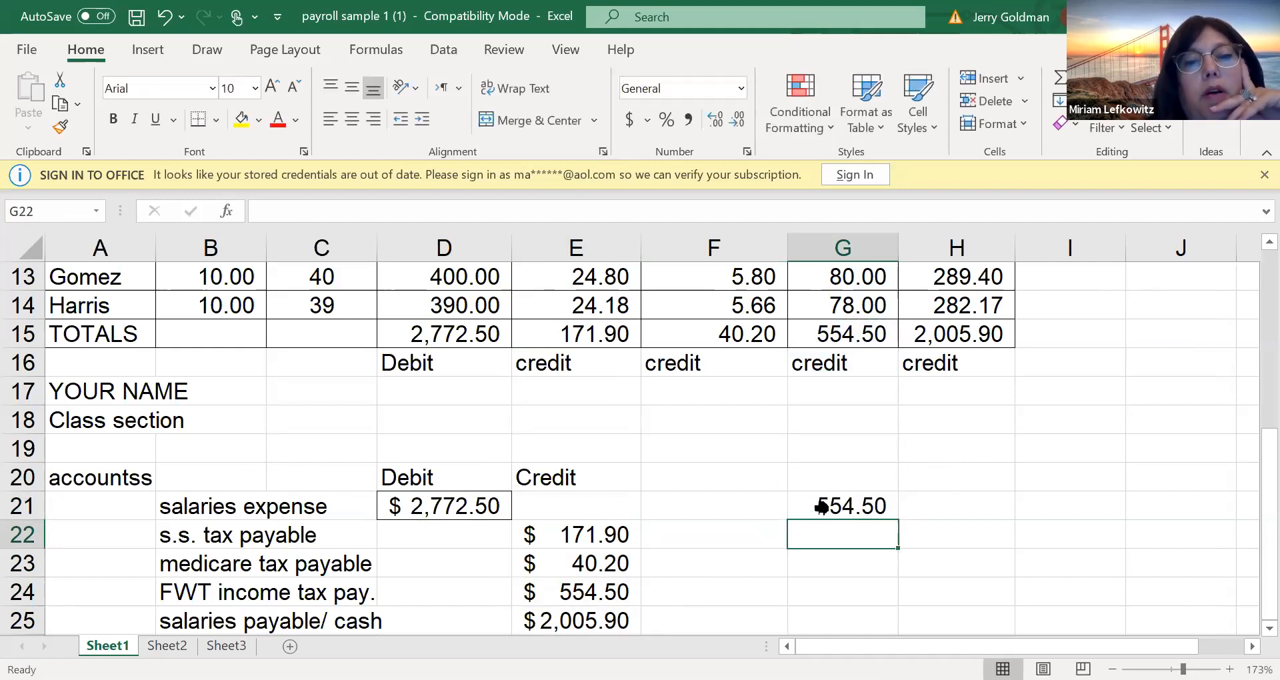
Replace the formula in G21 with a reference to the total earnings in D15
click(821, 507)
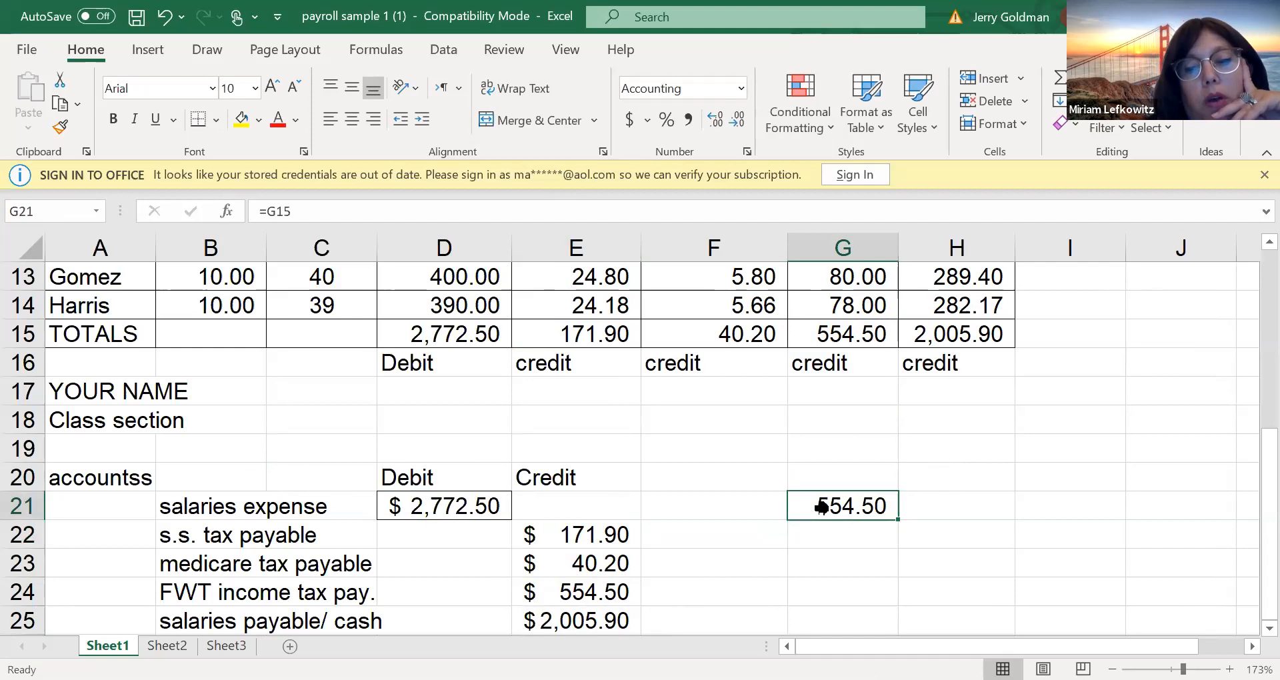
text(=)
key(Up)
key(Up)
key(Up)
key(Up)
key(Up)
key(Up)
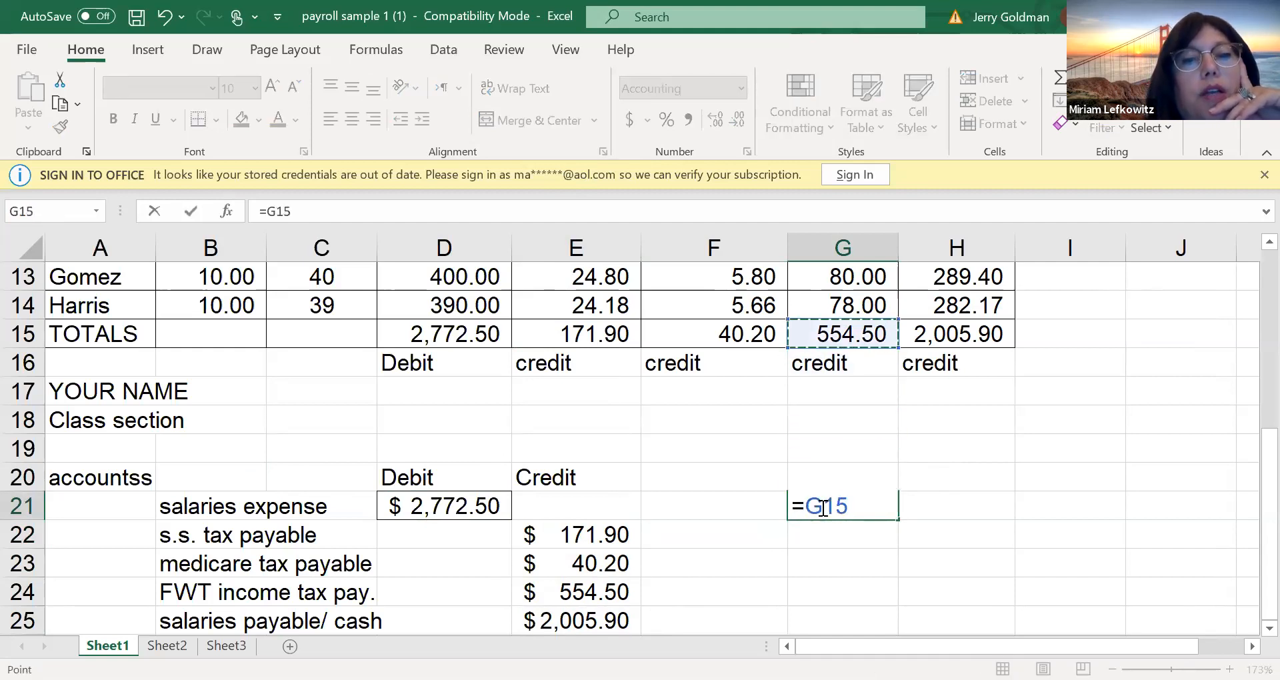
key(Left)
key(Left)
key(Left)
key(Left)
key(Right)
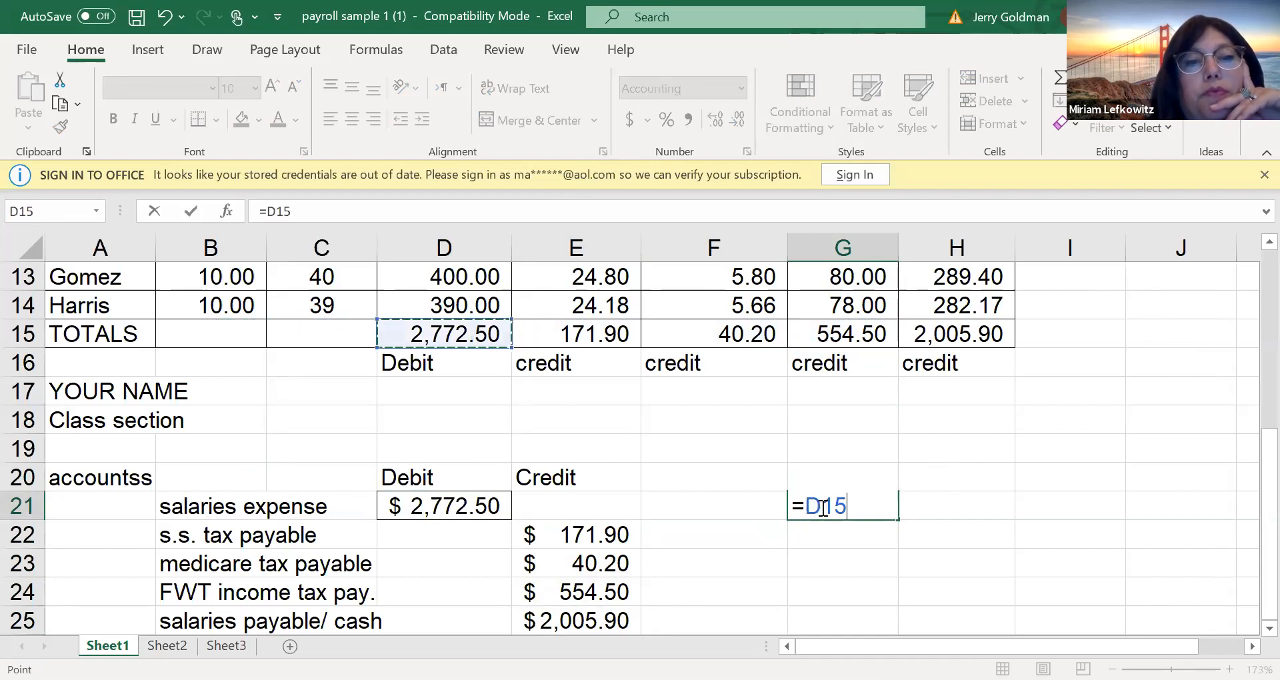
key(Return)
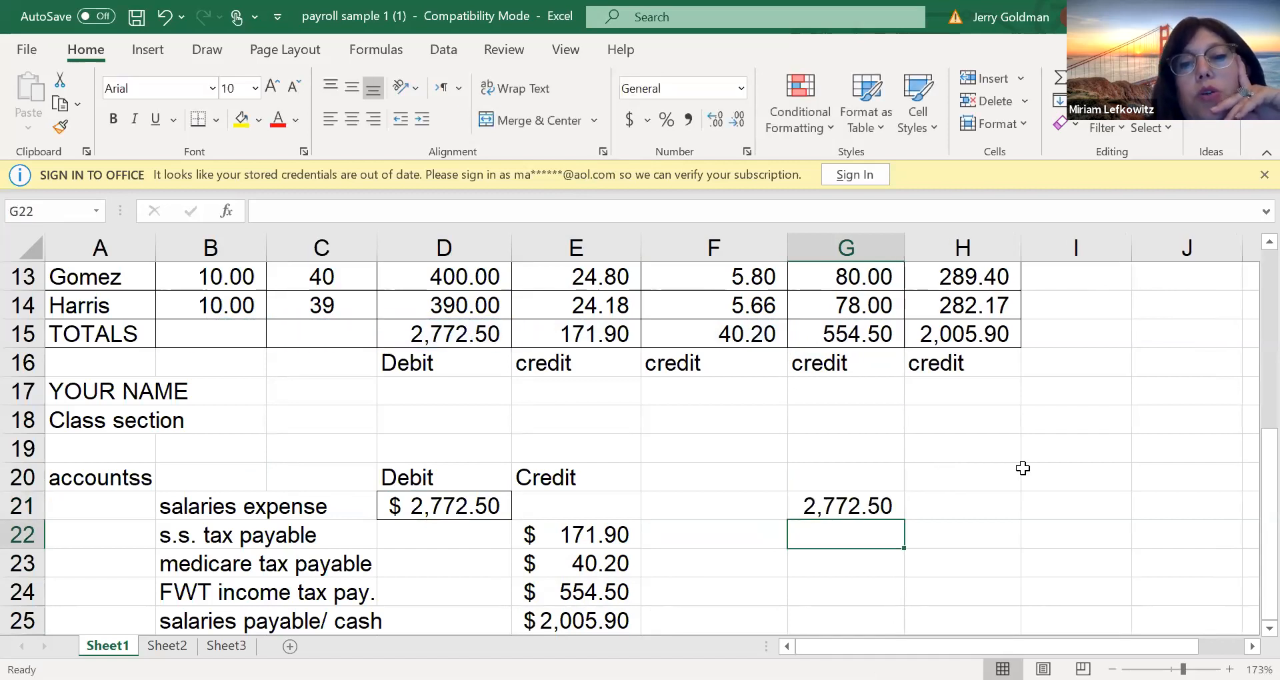
Delete the reference formula from G21
click(871, 510)
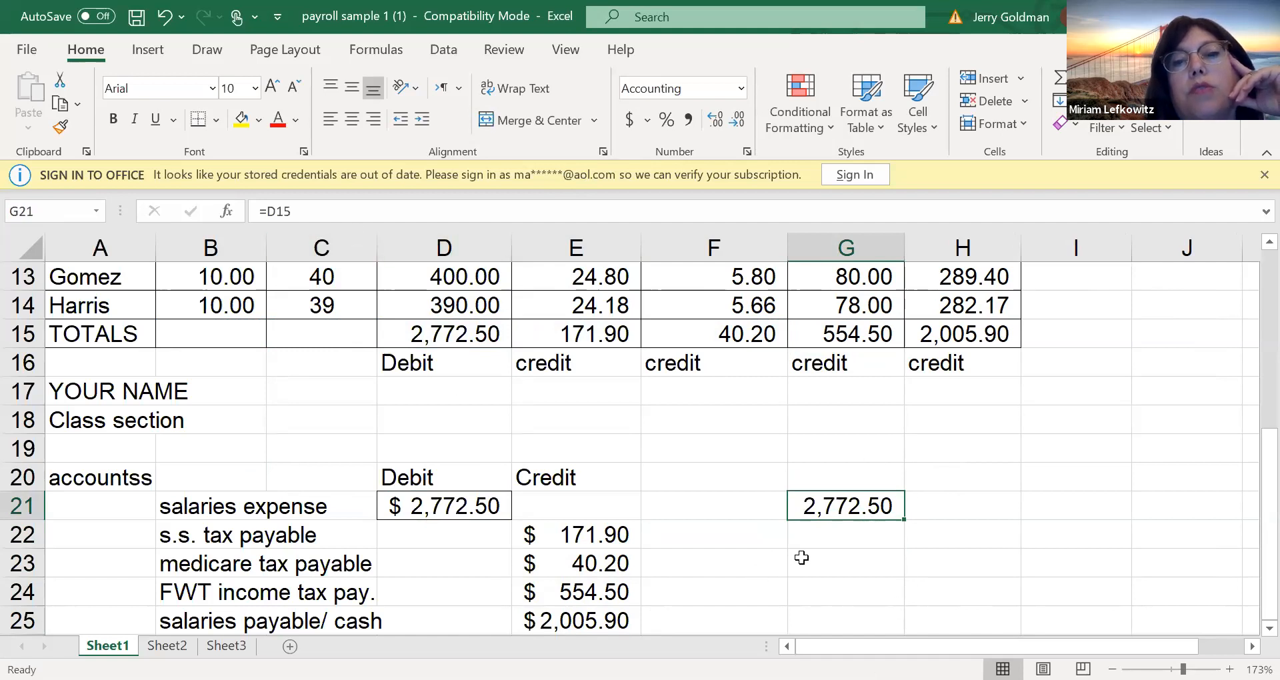
double_click(935, 540)
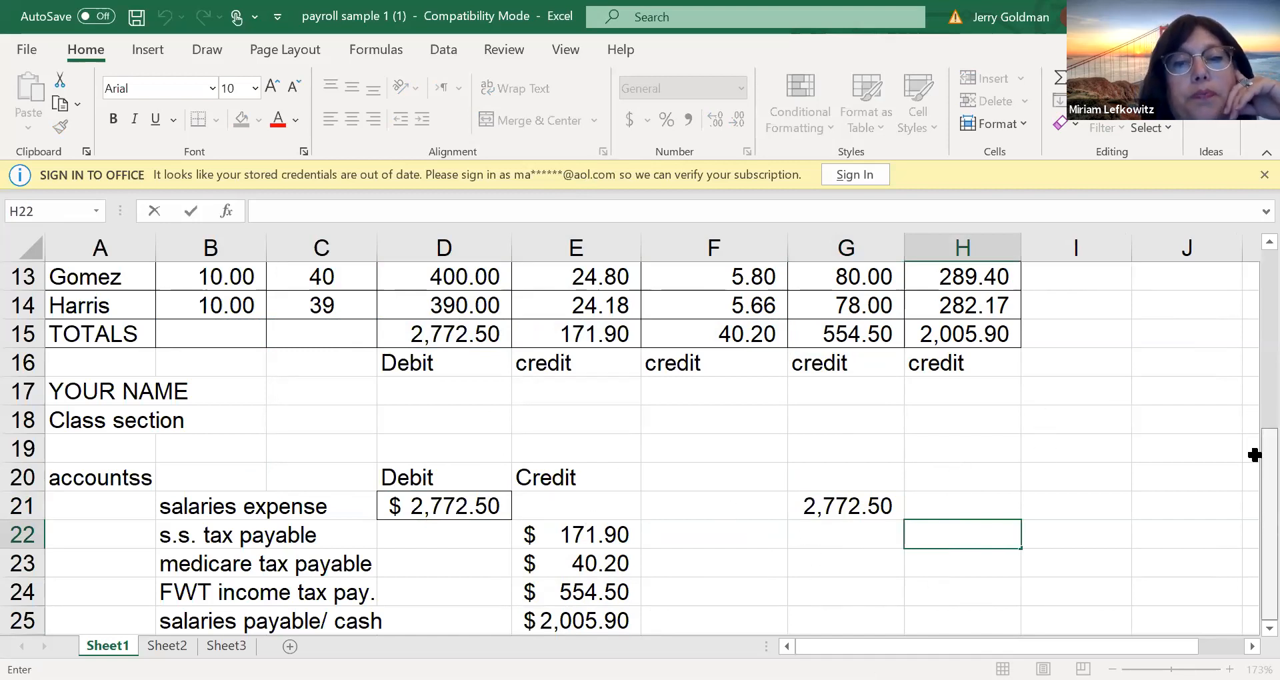
click(830, 510)
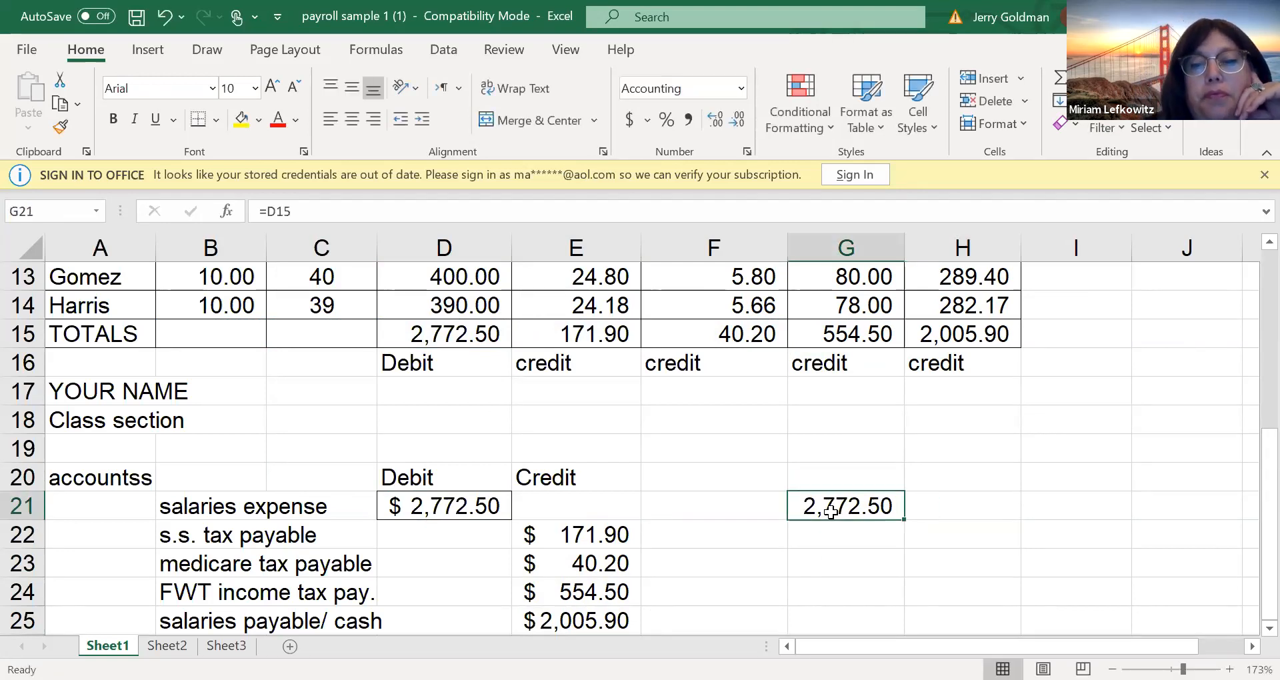
key(Delete)
Review the payroll table above the journal entry, examining the Medicare column formulas and the hours worked in C7:C14
click(430, 503)
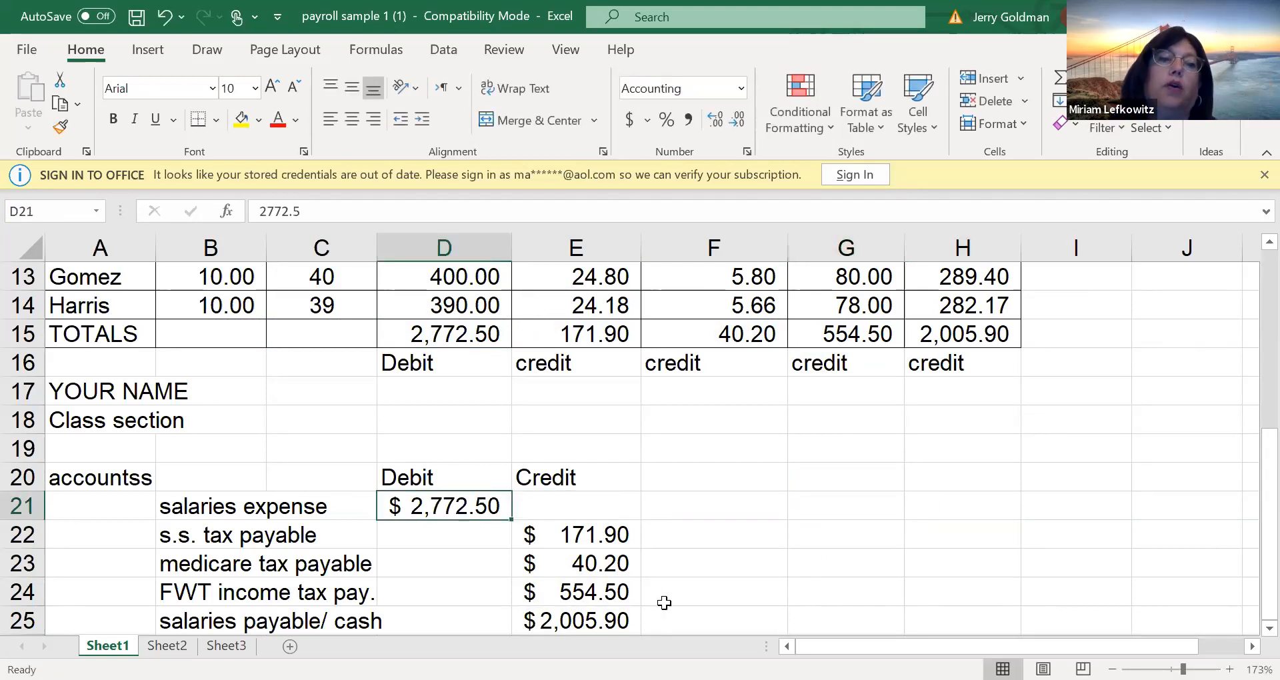
click(692, 519)
key(Up)
key(Up)
key(Up)
key(Up)
key(Up)
key(Up)
key(Up)
key(Up)
key(Up)
key(Up)
key(Up)
key(Up)
key(Up)
key(Up)
key(Up)
key(Up)
key(Up)
key(Up)
key(Up)
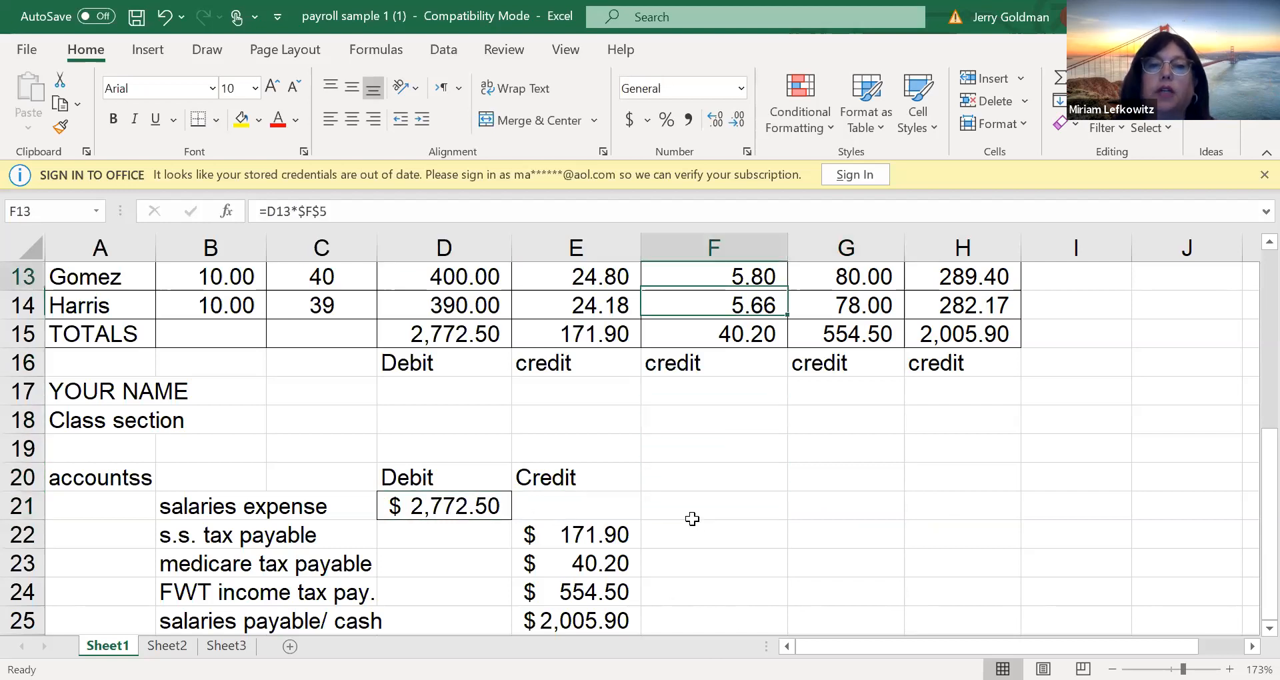
key(Down)
key(Down)
key(Down)
key(Down)
key(Down)
key(Down)
key(Down)
key(Down)
key(Down)
key(Down)
key(Down)
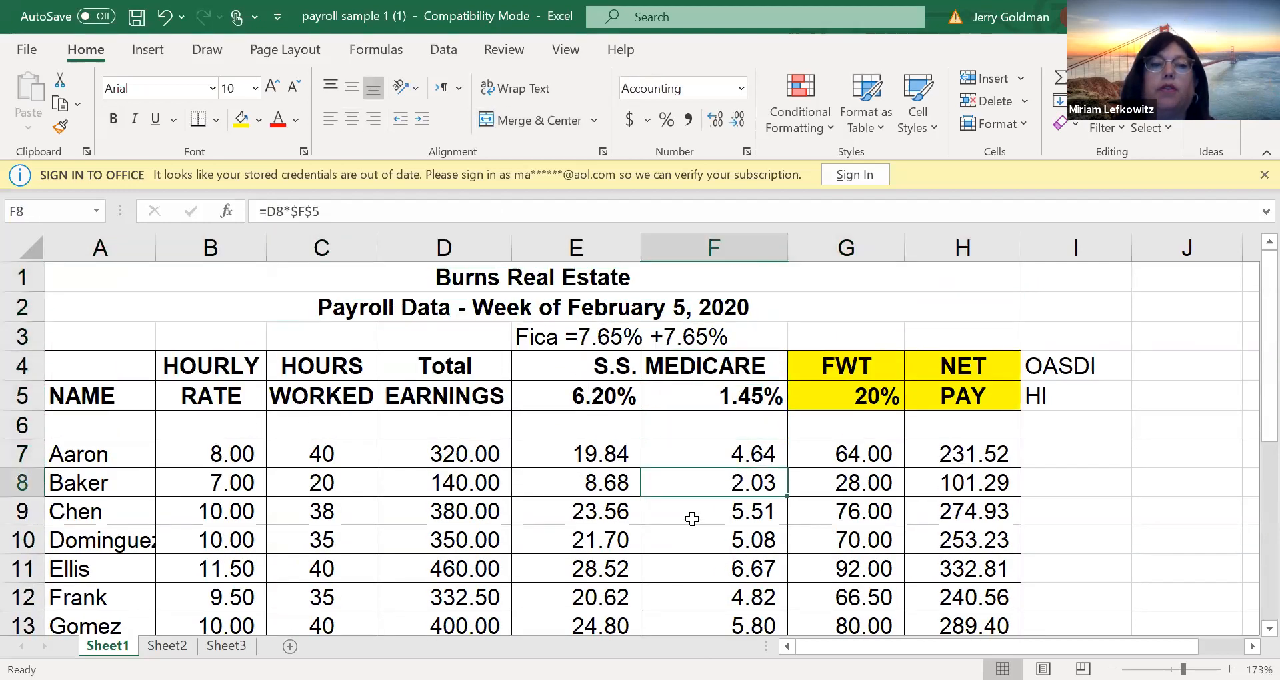
key(Down)
key(Down)
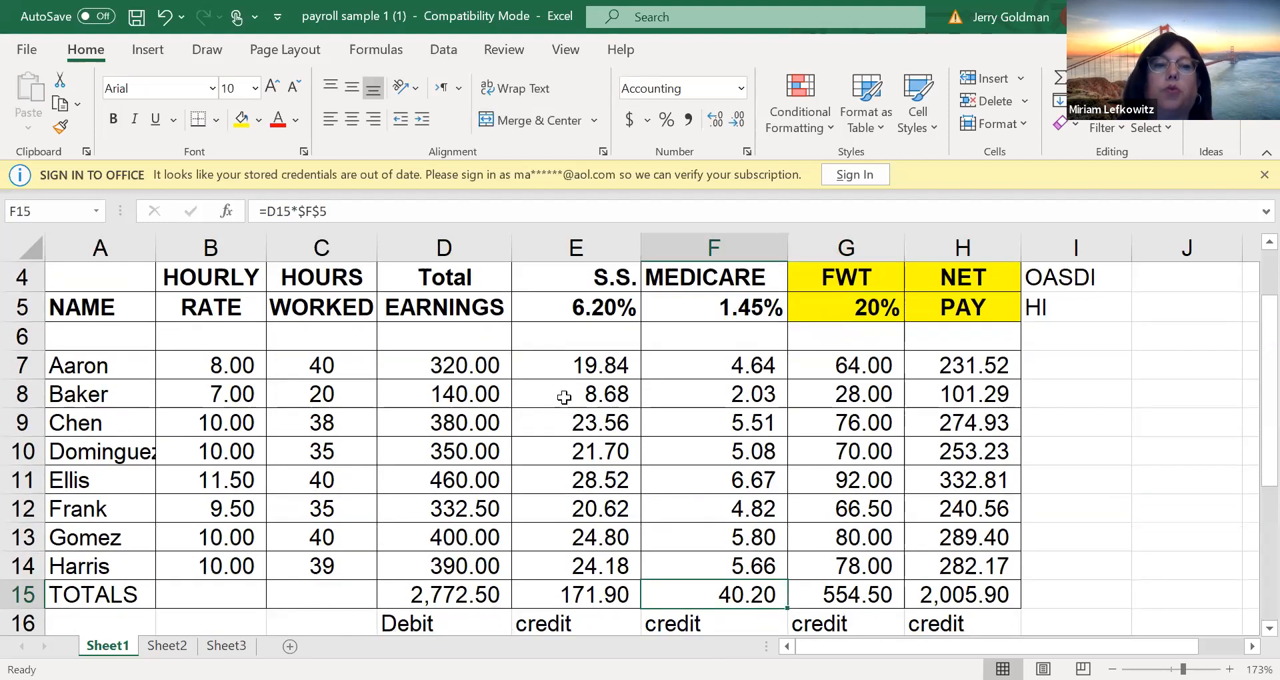
drag(314, 365, 304, 560)
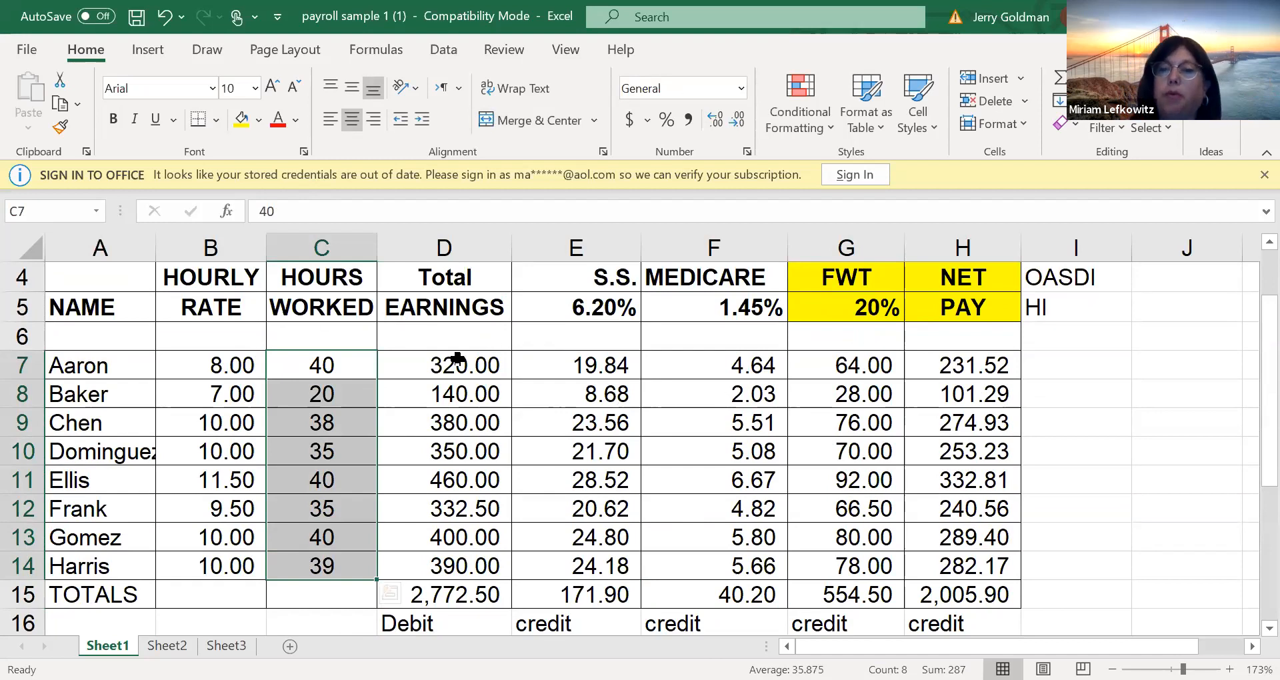
click(763, 416)
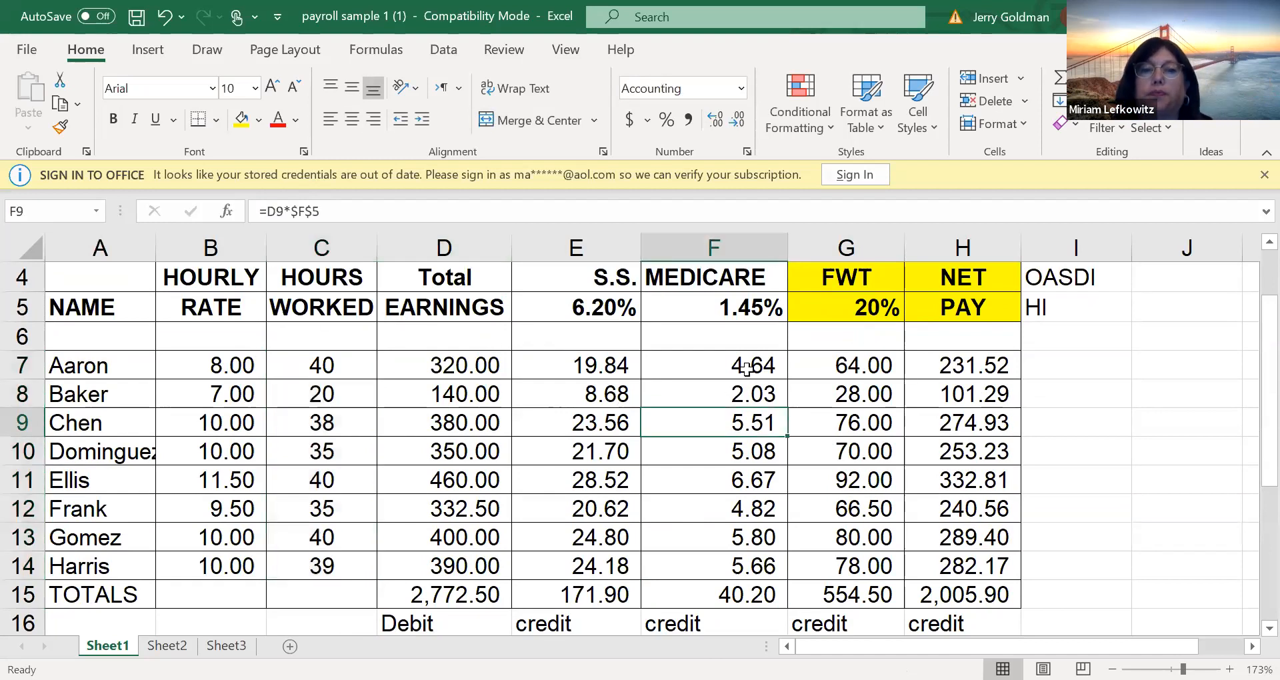
scroll(1251, 347, up, 1)
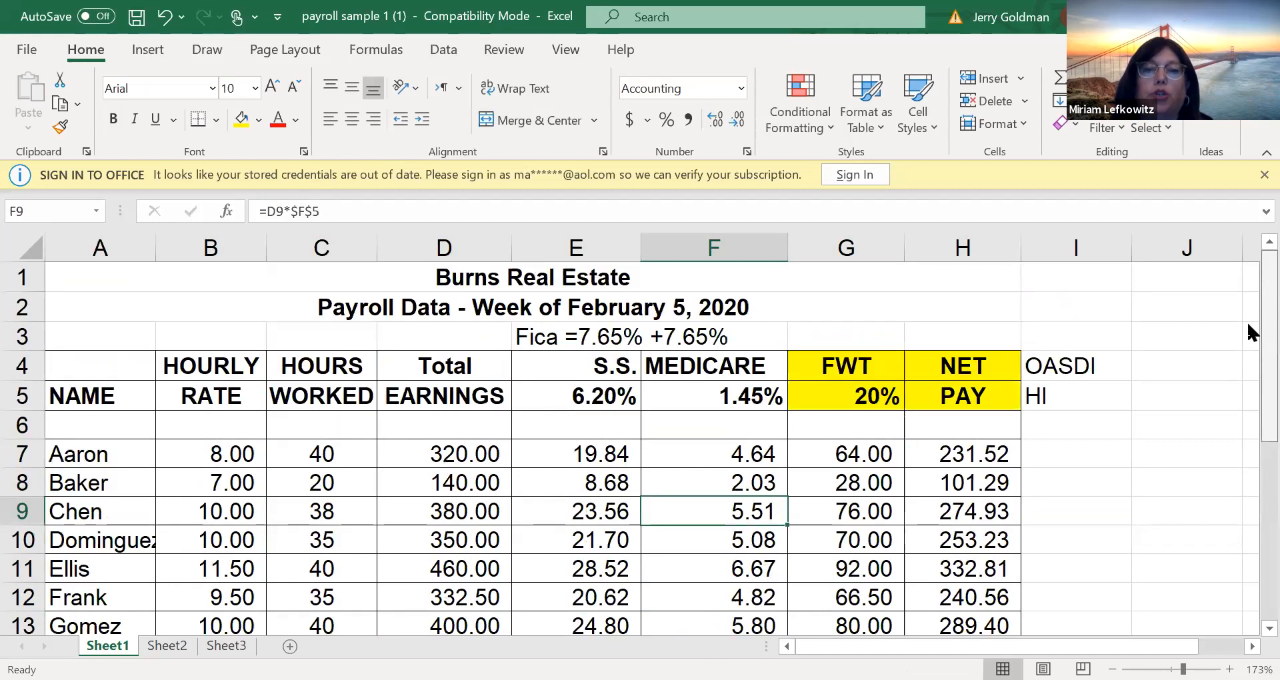
Name the hourly rate cells B7:B14 "rate"
scroll(1247, 393, down, 1)
scroll(1247, 400, up, 1)
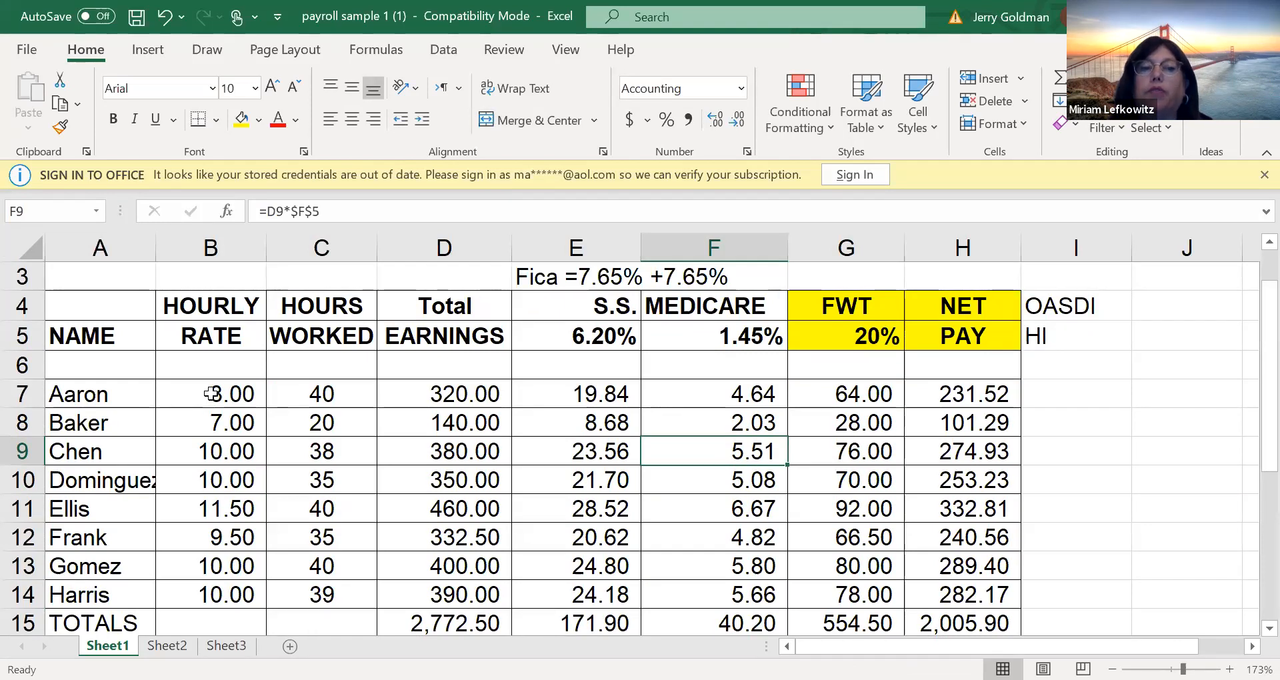
drag(212, 394, 208, 599)
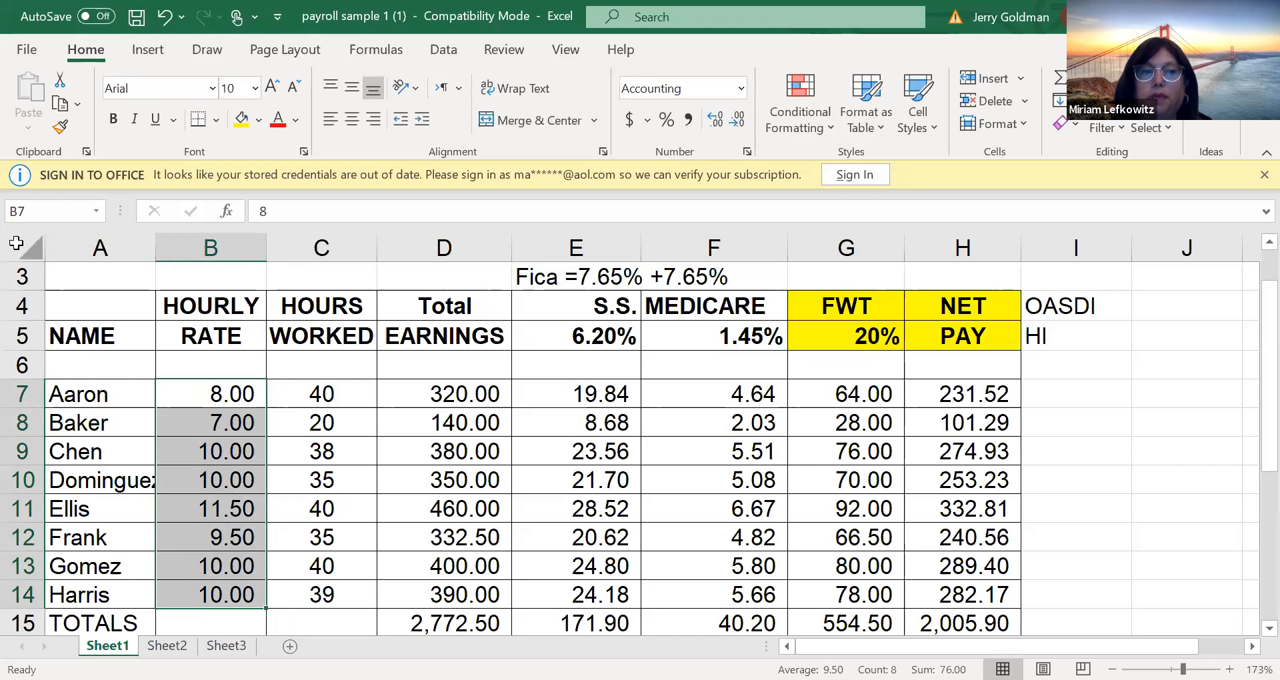
click(22, 210)
text(rate)
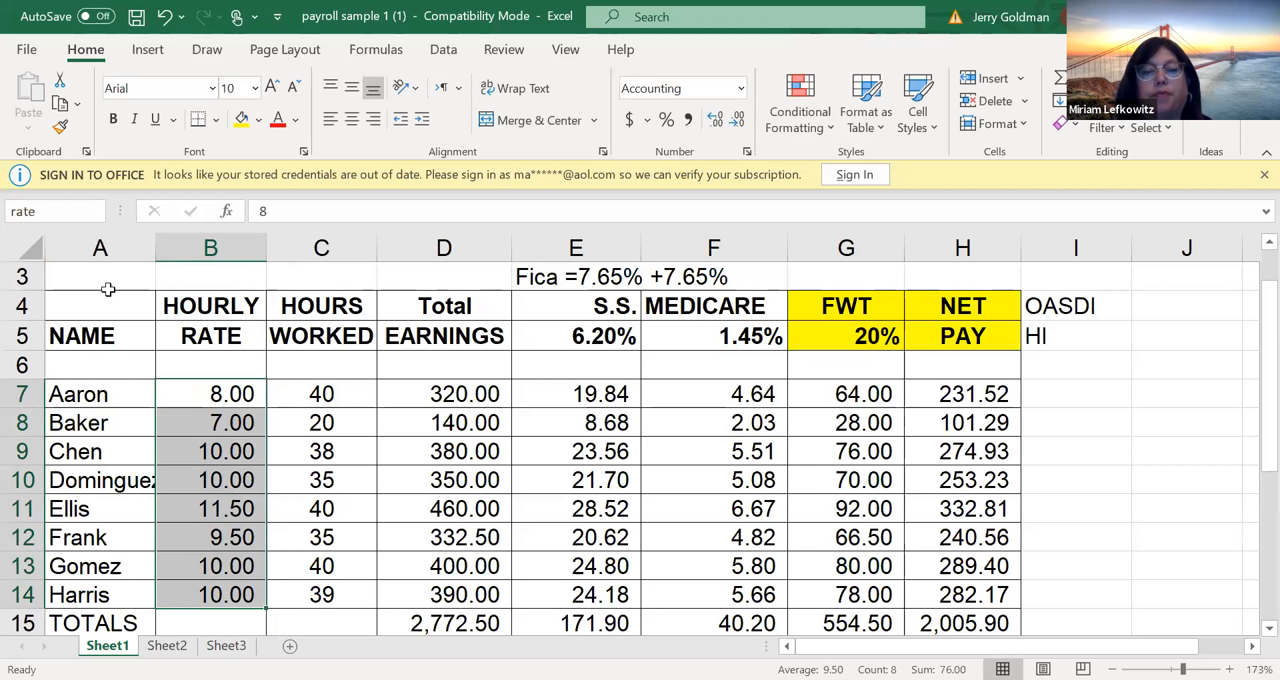
key(Return)
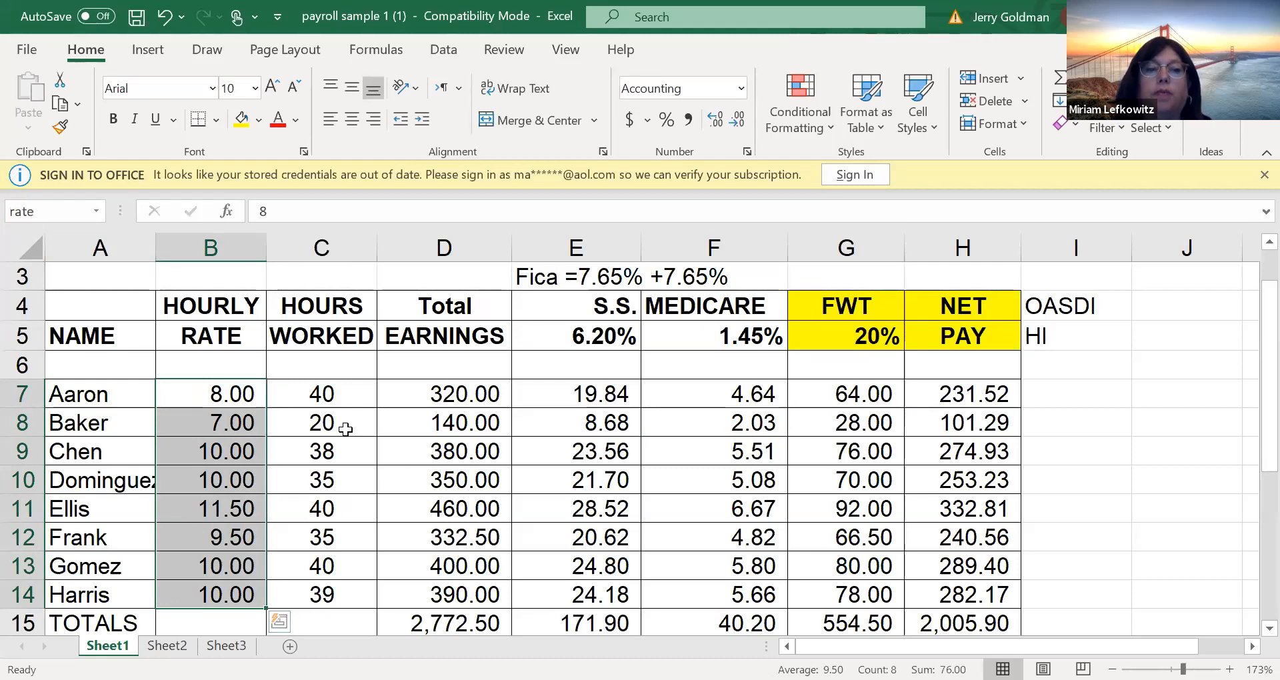
Switch to Sheet3 and jump from there to the named range "rate" to check where it leads
click(345, 428)
drag(215, 397, 227, 603)
click(432, 471)
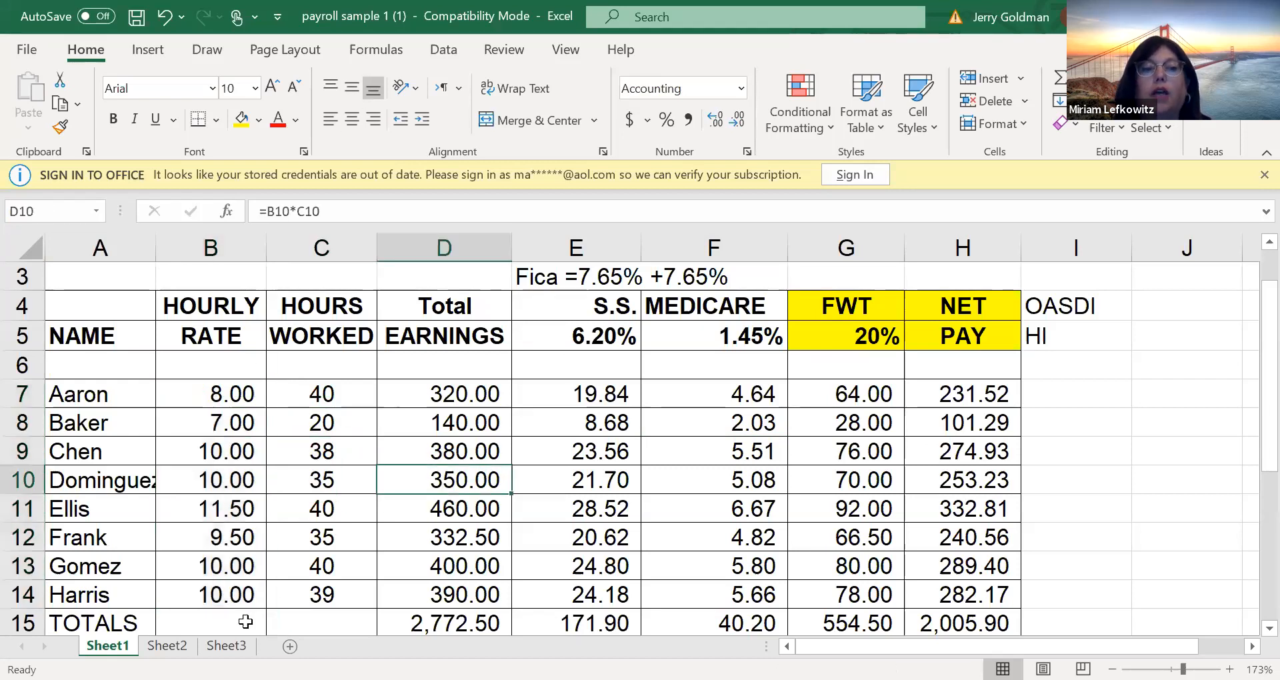
click(226, 645)
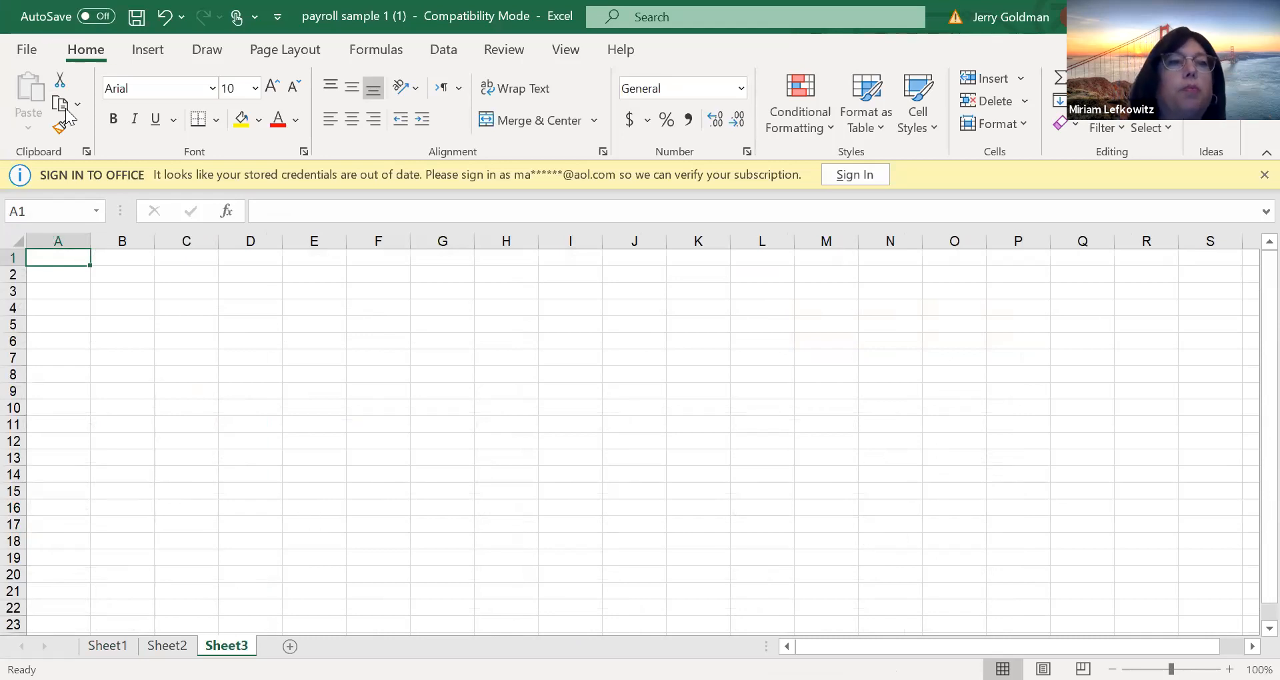
click(58, 210)
click(55, 234)
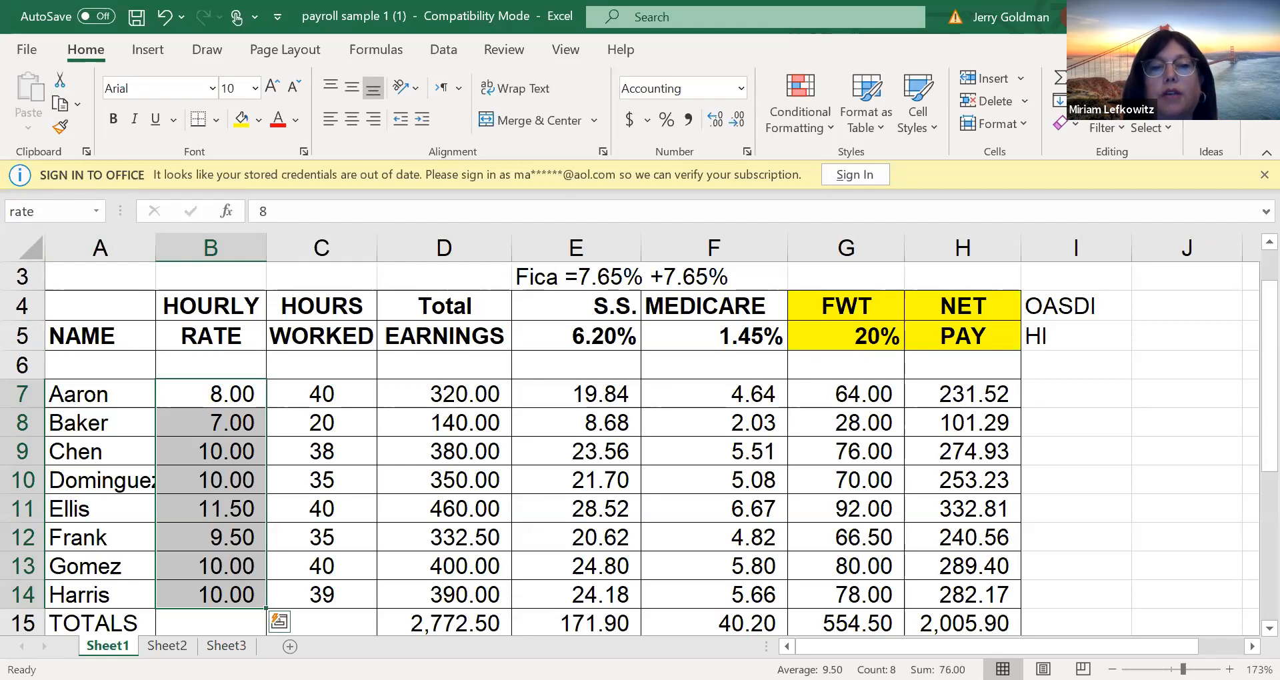
Name the Social Security percentage cell E5 "ss"
click(549, 327)
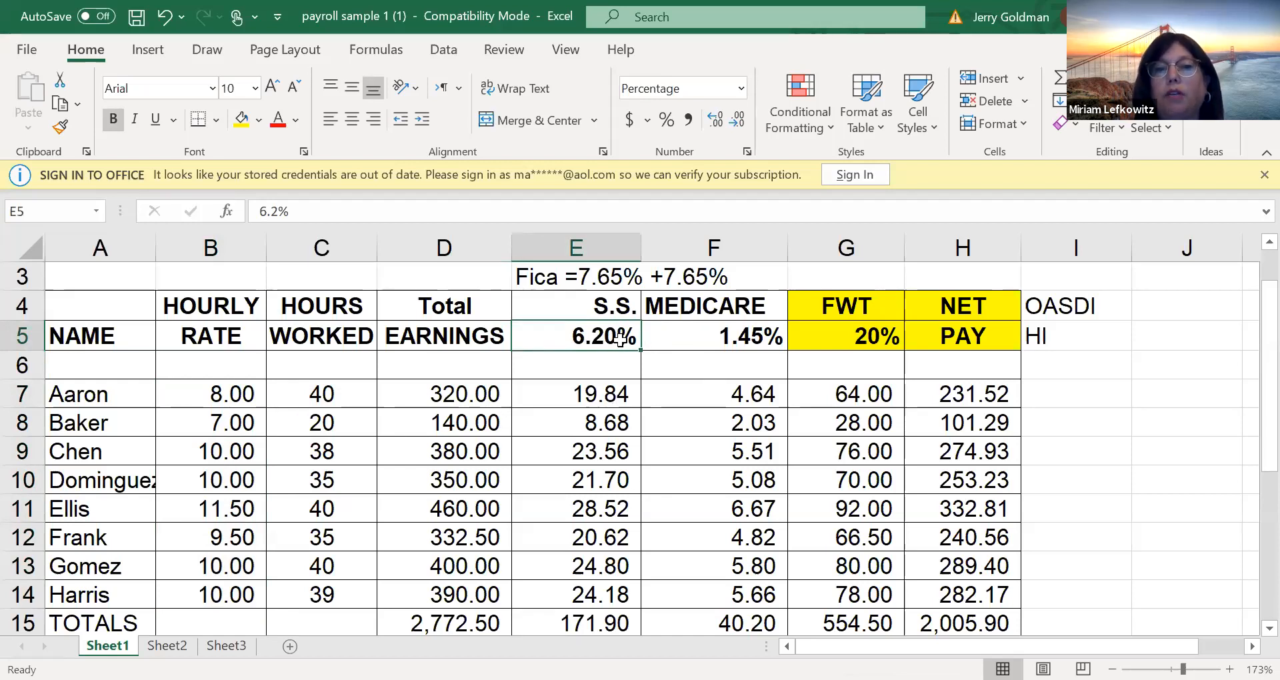
click(38, 212)
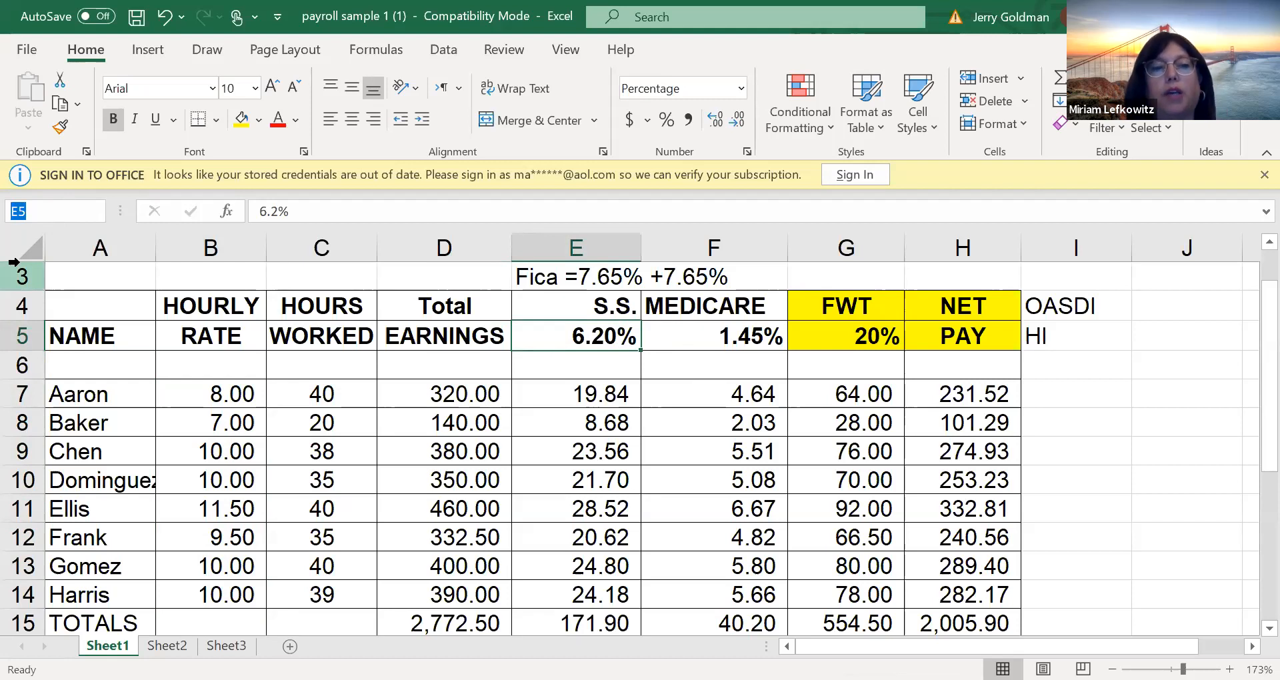
text(ss)
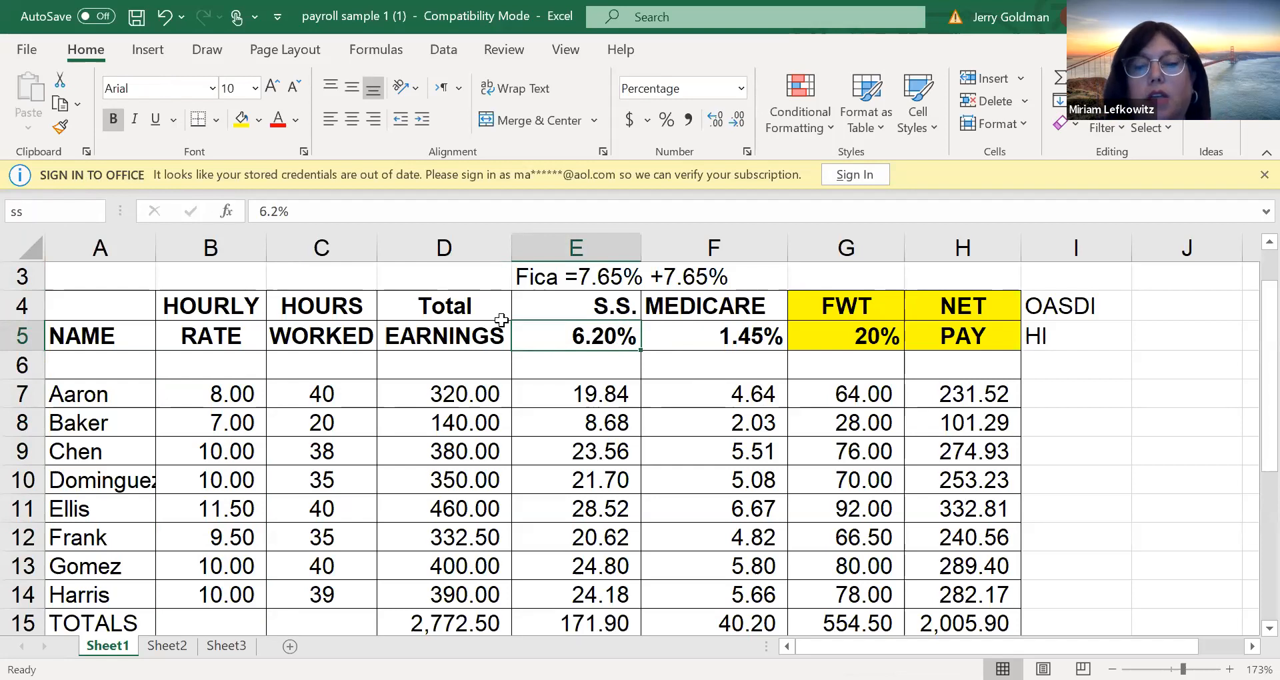
Name the Medicare percentage cell F5 "medicare"
click(743, 333)
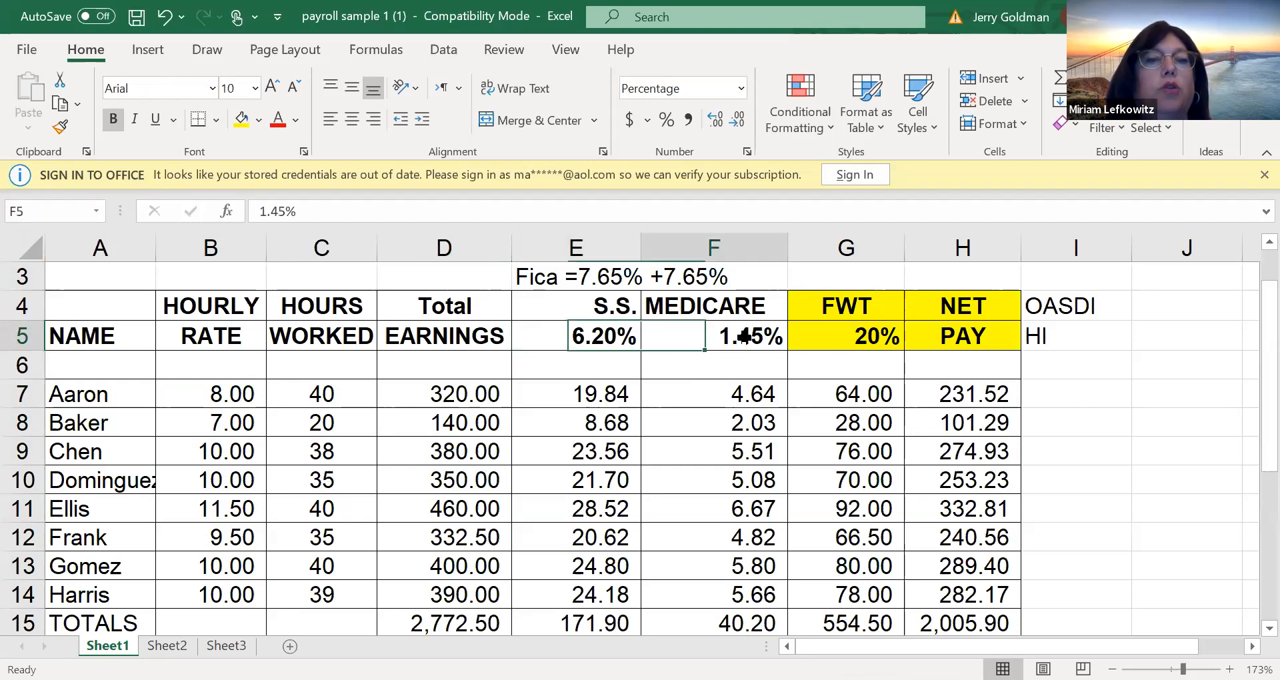
click(27, 211)
text(medicare)
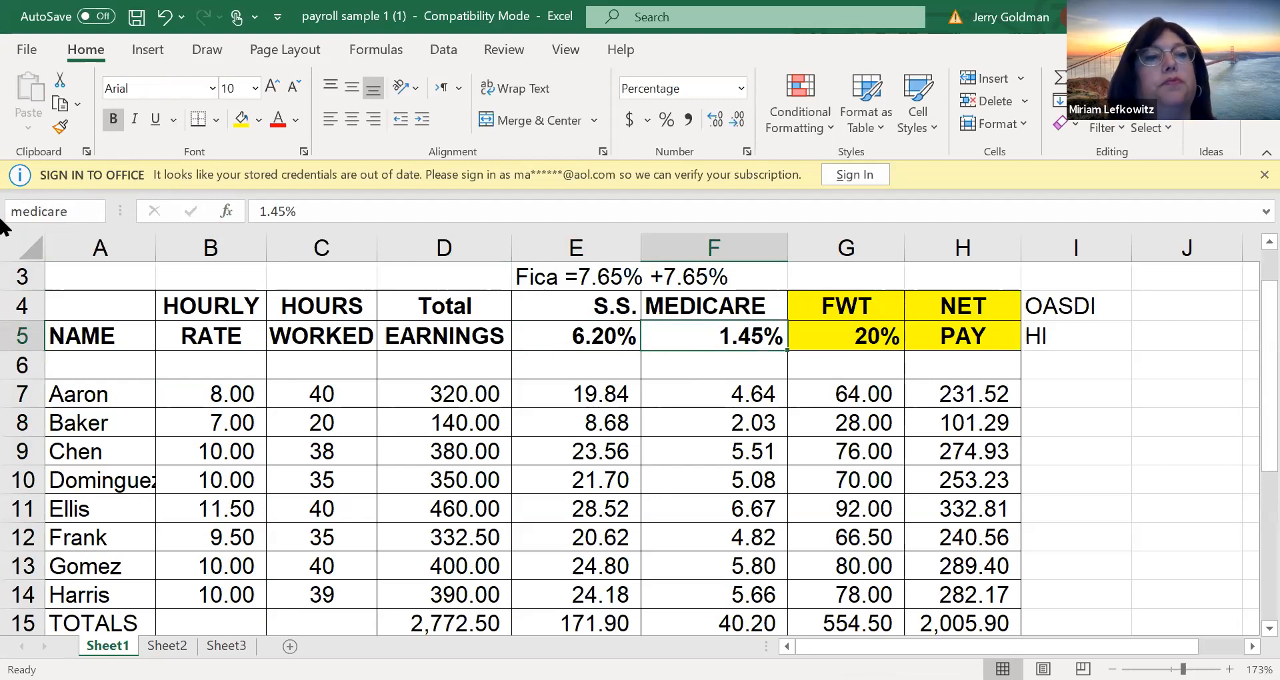
key(Return)
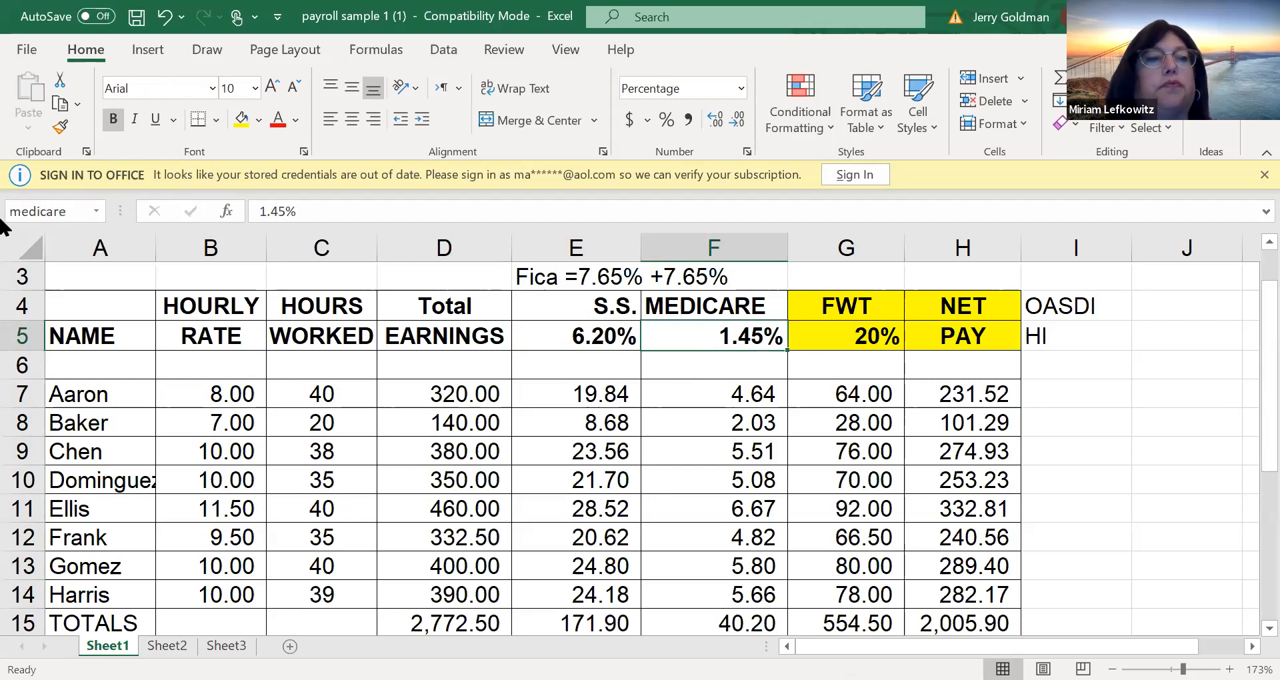
Name the federal withholding percentage cell G5 "FWT"
click(792, 345)
click(73, 209)
text(FWT)
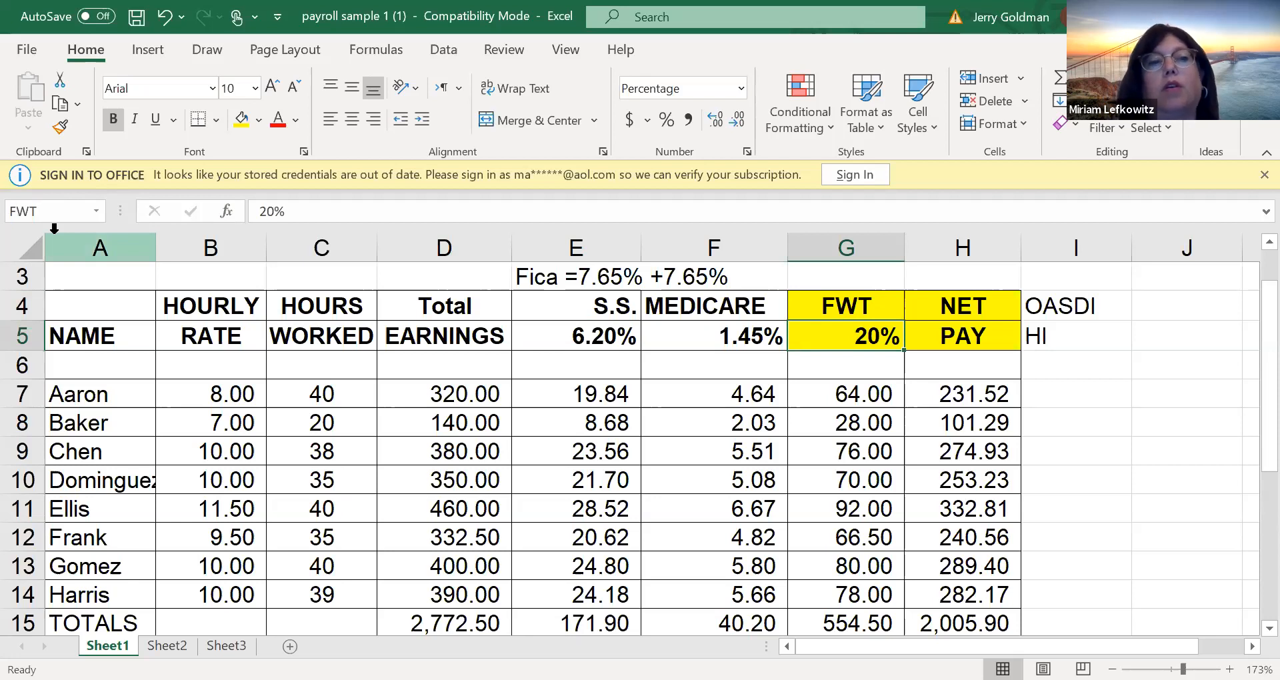
click(856, 351)
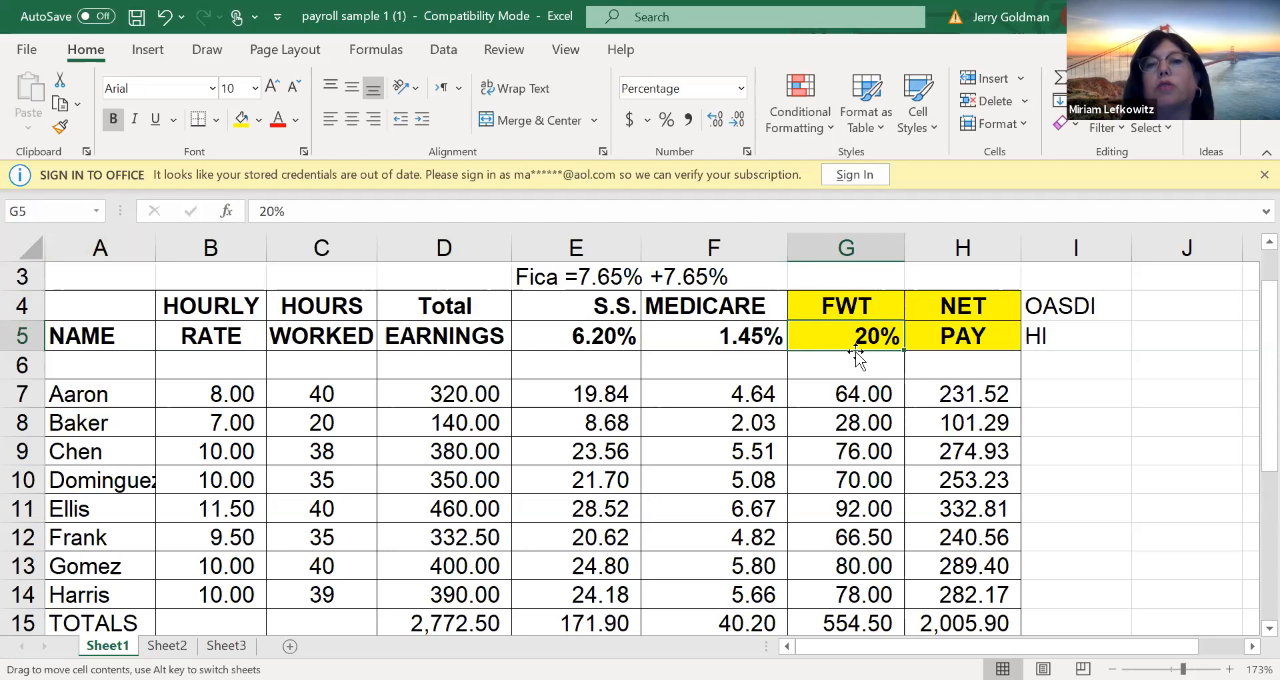
click(856, 307)
Set the FWT rate in G5 to 15%
click(854, 334)
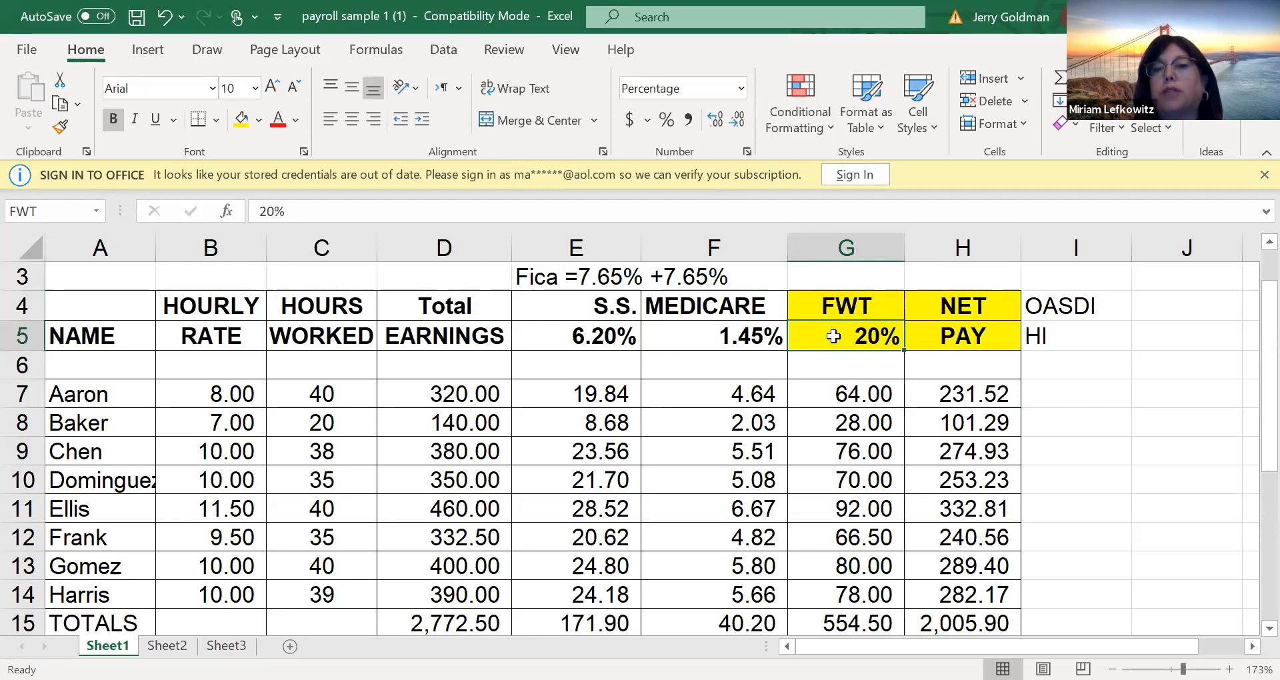
text(15)
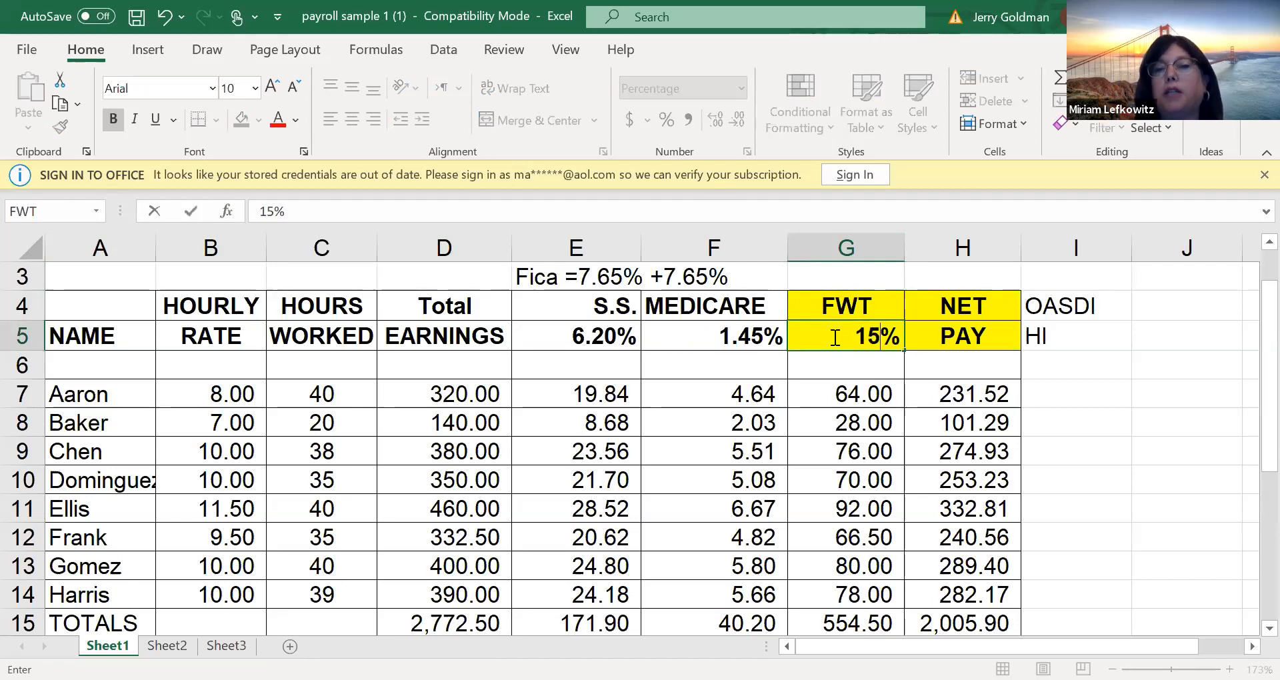
key(Return)
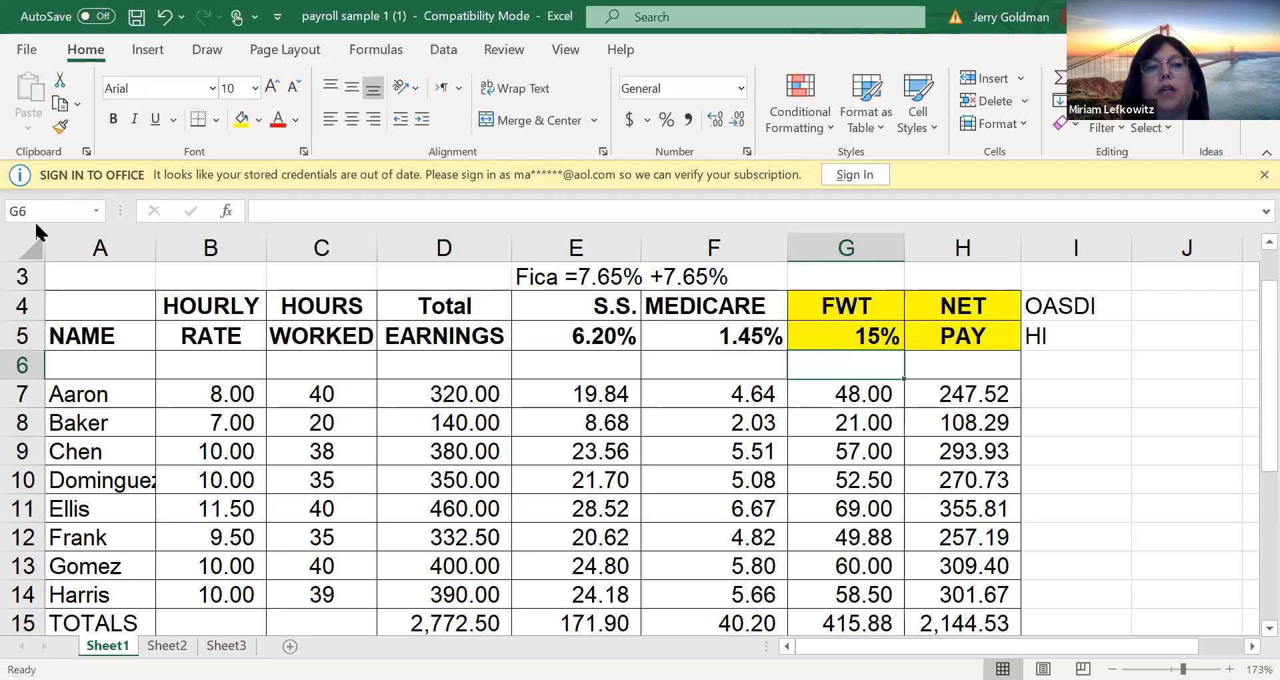
Set the FWT rate in G5 back to 20%
click(25, 244)
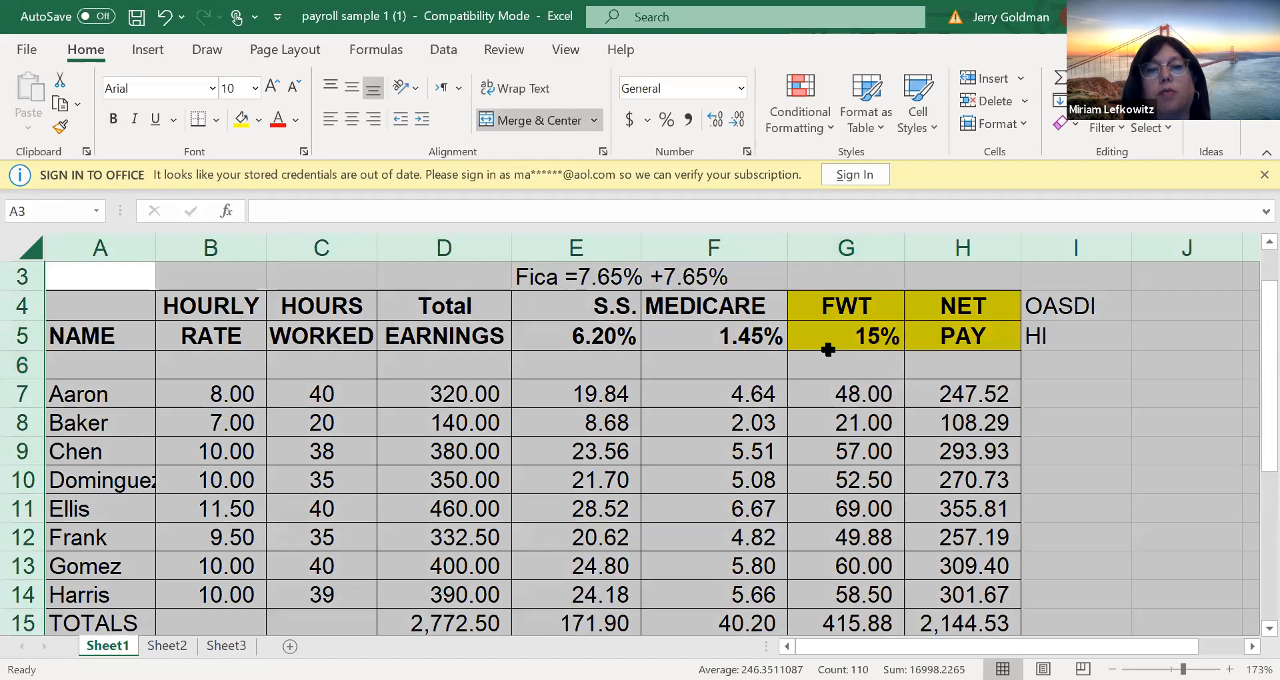
click(853, 335)
text(20)
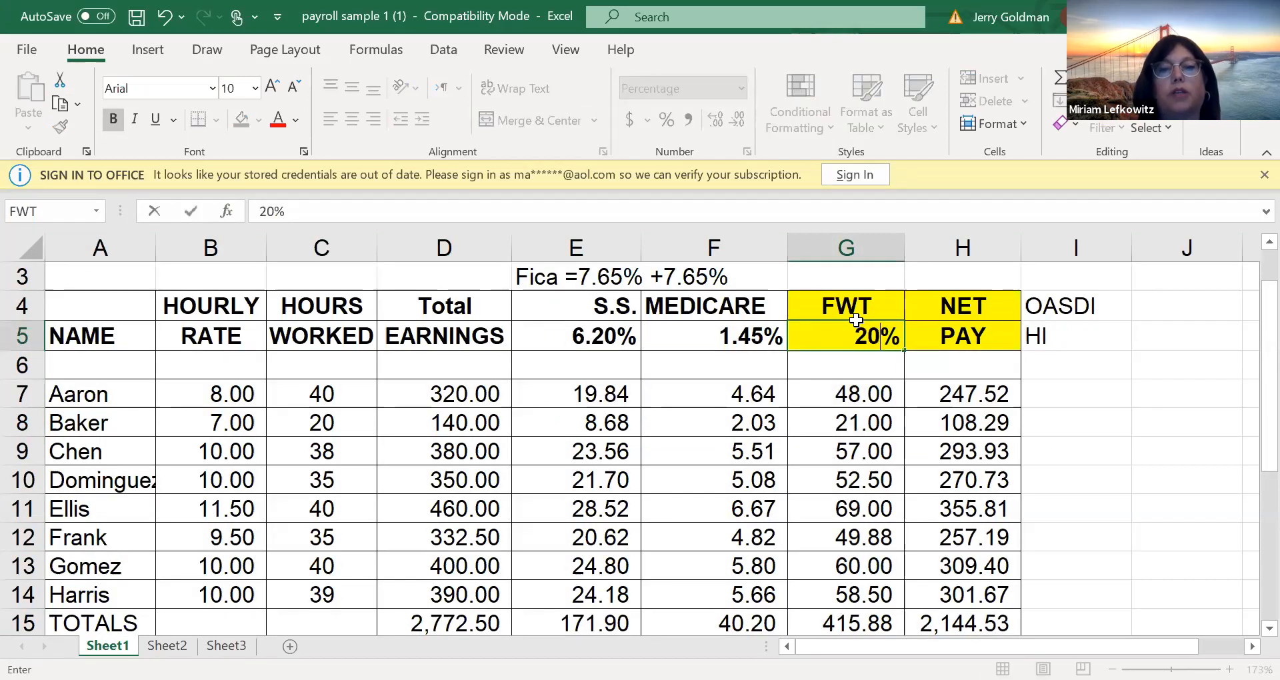
key(Return)
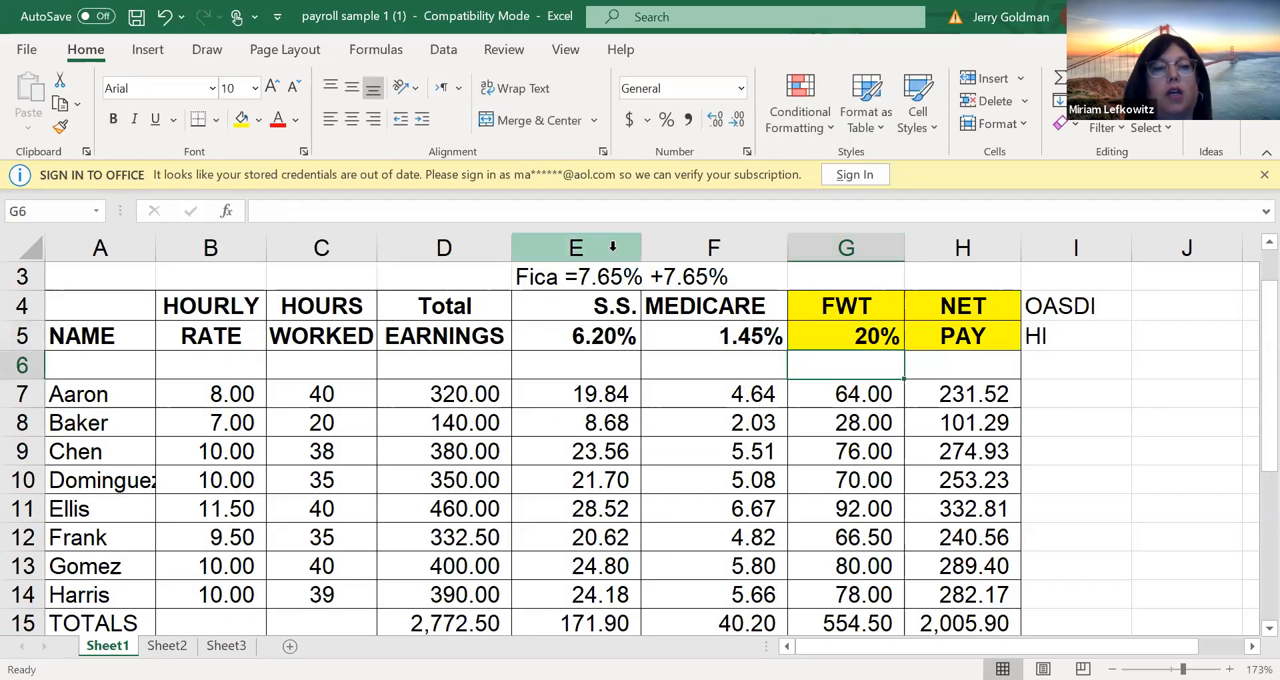
Copy the entire Sheet1 worksheet and paste it into Sheet2 starting at A1
click(27, 248)
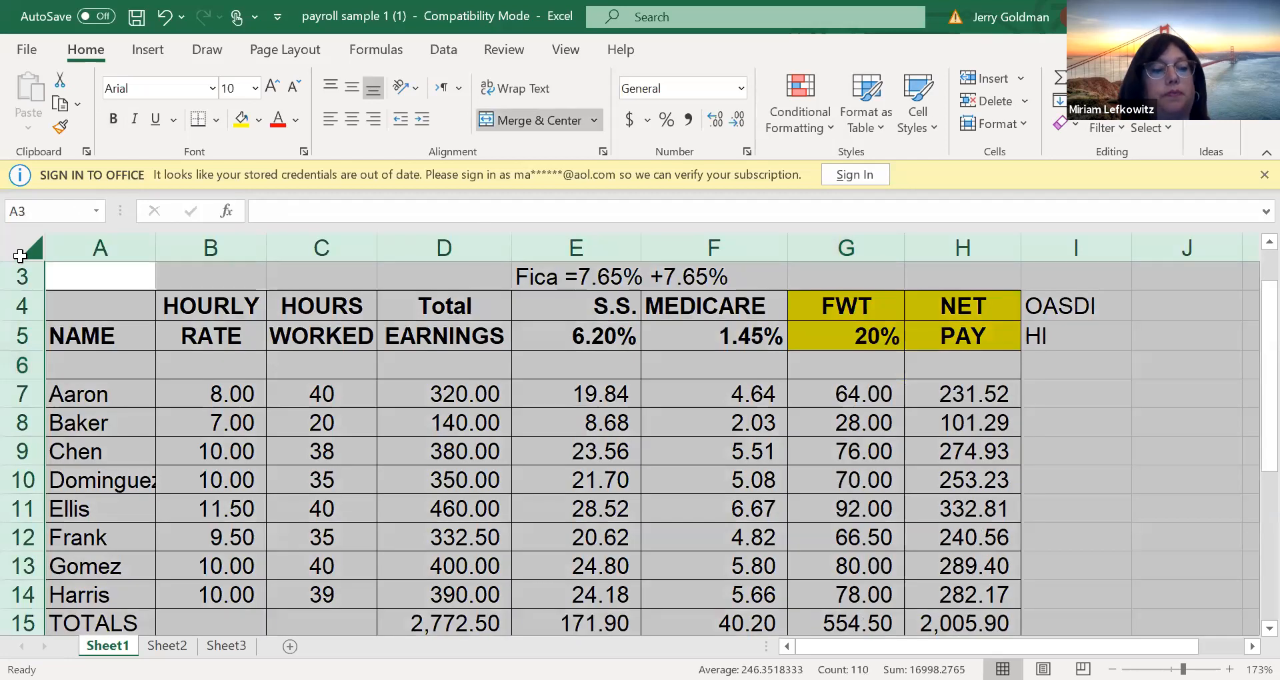
key(ctrl+c)
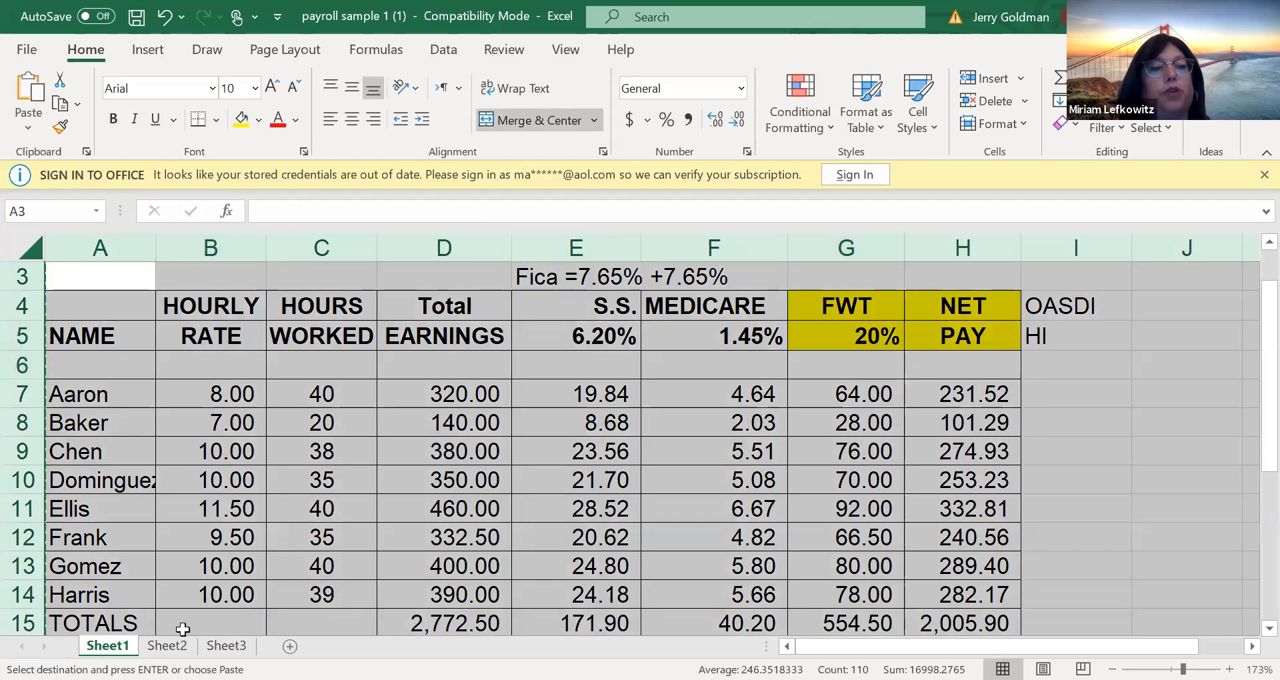
key(ctrl+Page_Down)
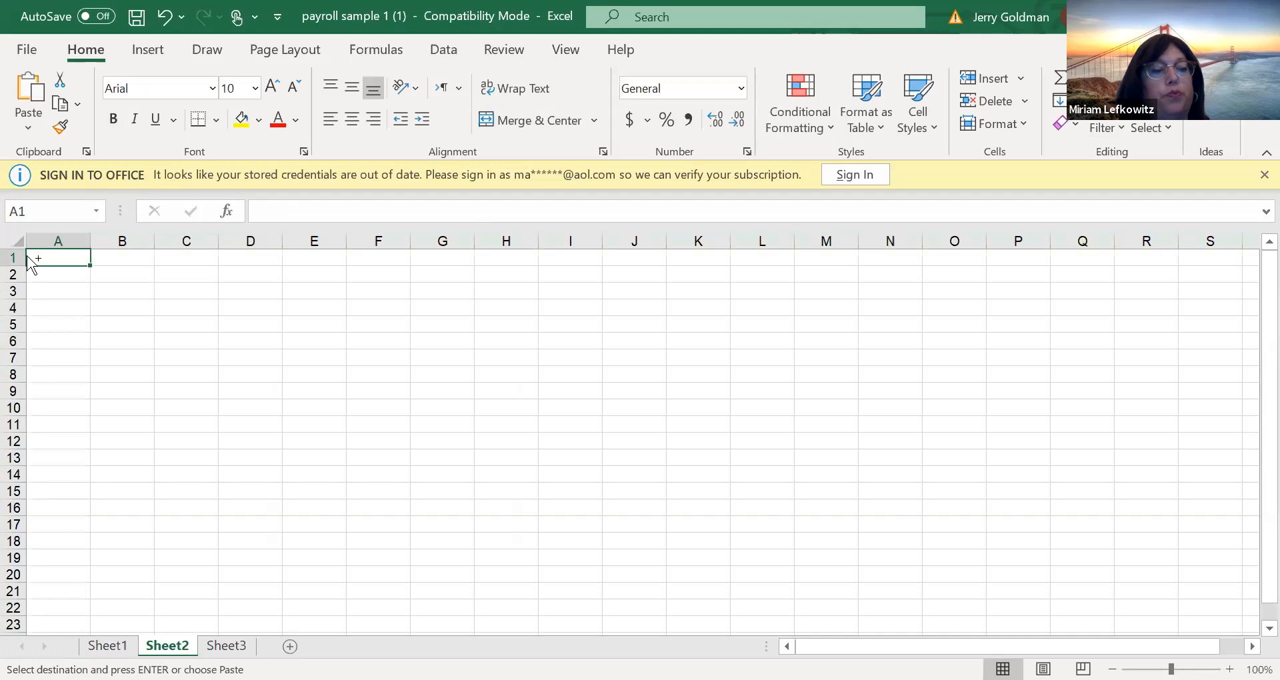
key(ctrl+v)
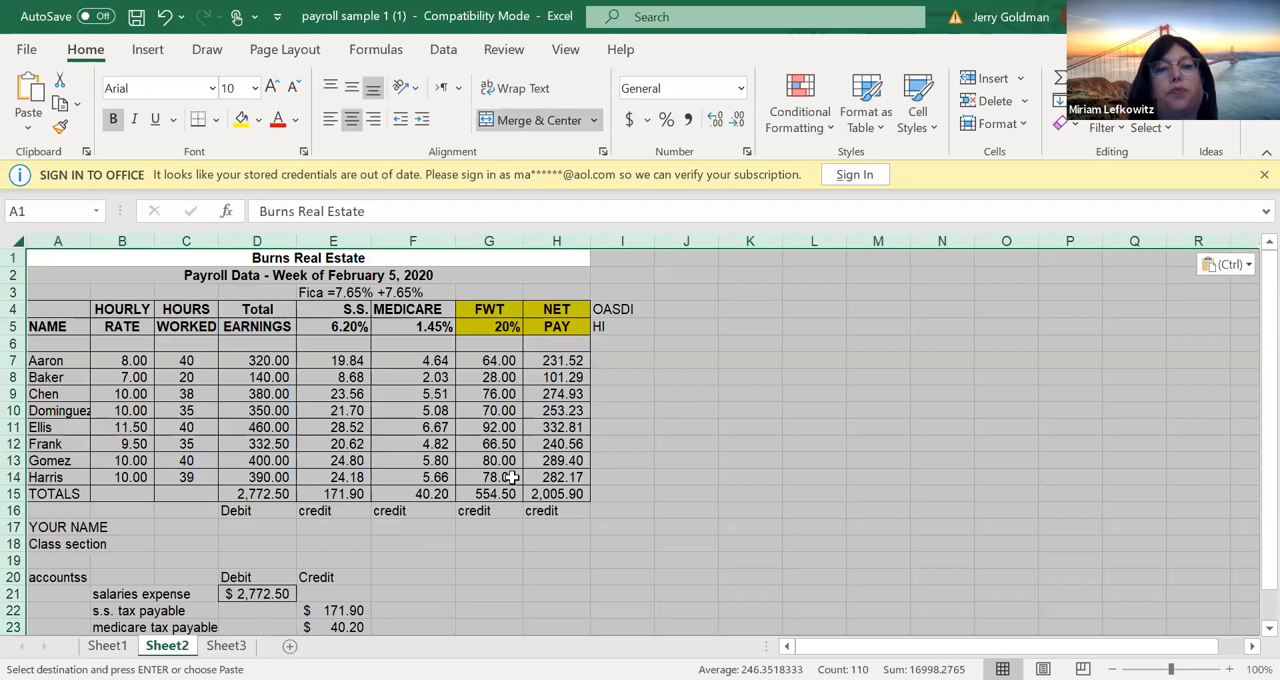
click(508, 477)
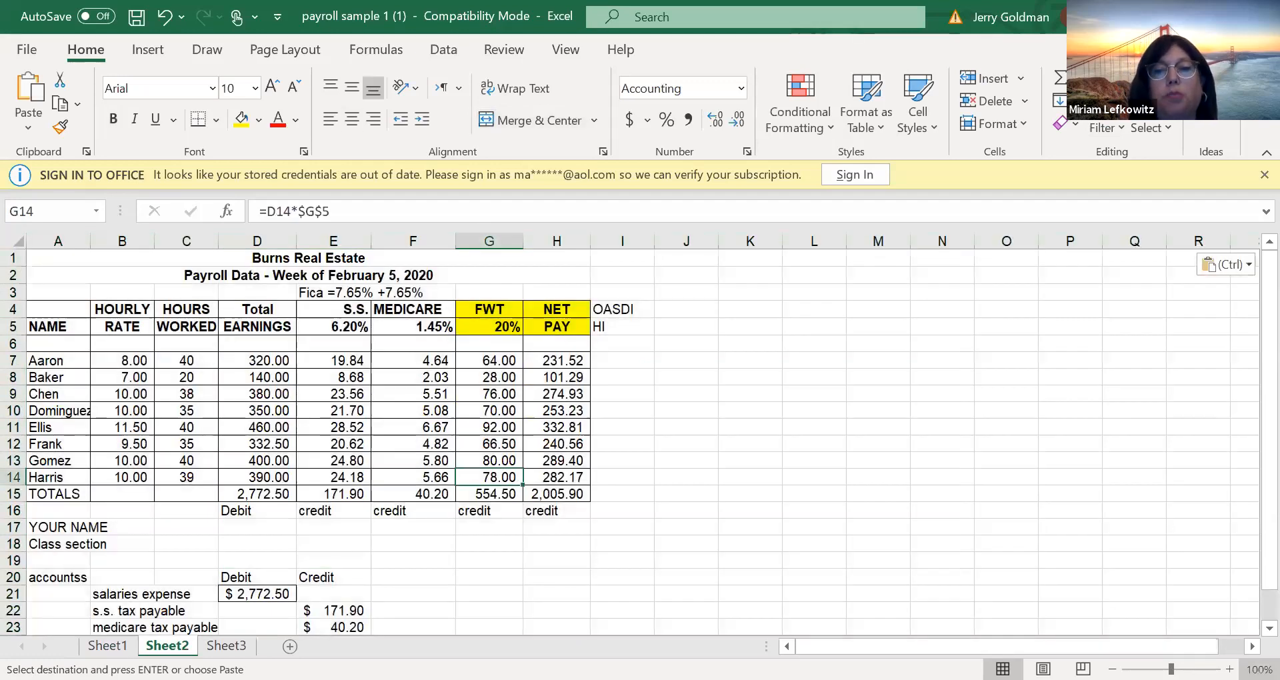
Clear the hours worked for all employees in column C of the Sheet2 payroll copy
scroll(1246, 198, up, 7)
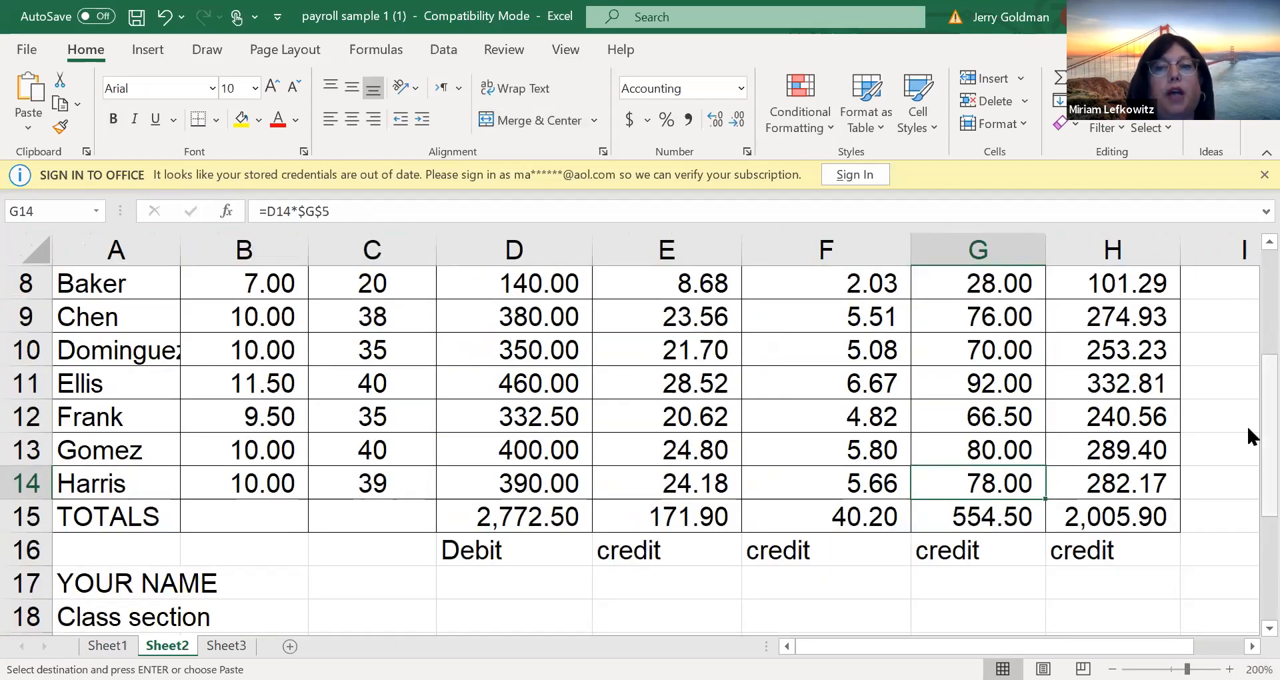
scroll(1246, 424, up, 2)
scroll(1247, 280, up, 1)
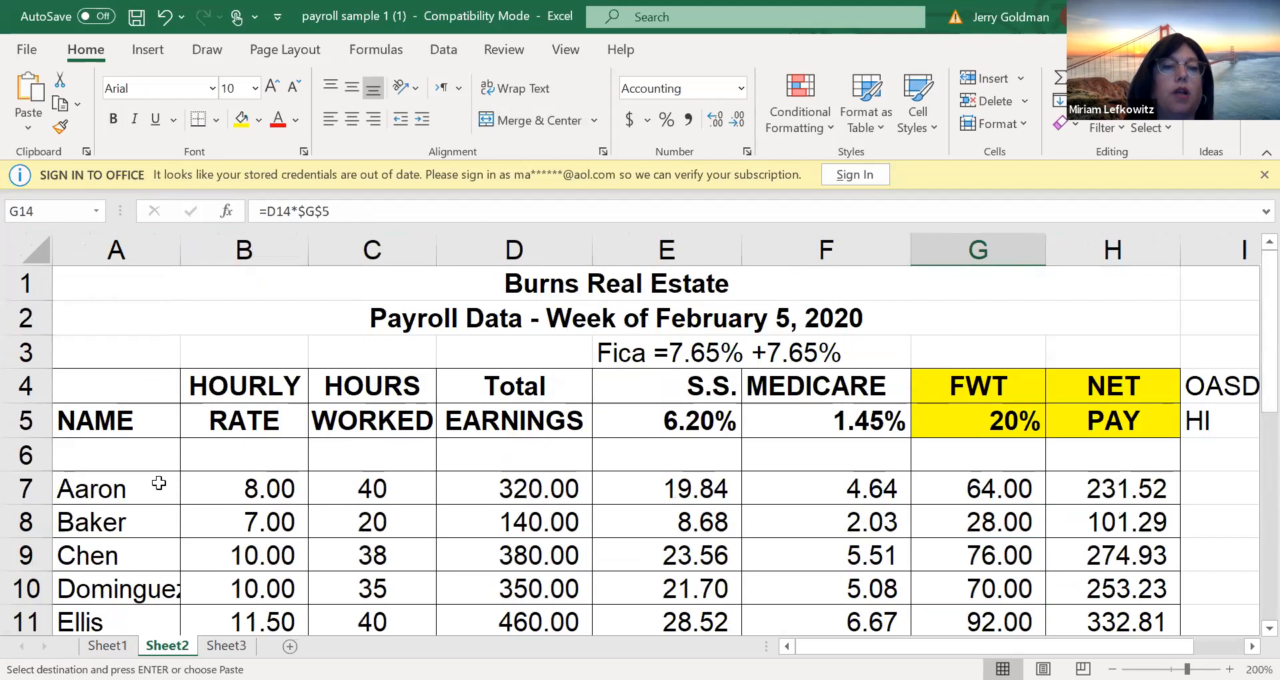
drag(425, 489, 341, 484)
key(Delete)
scroll(341, 484, up, 2)
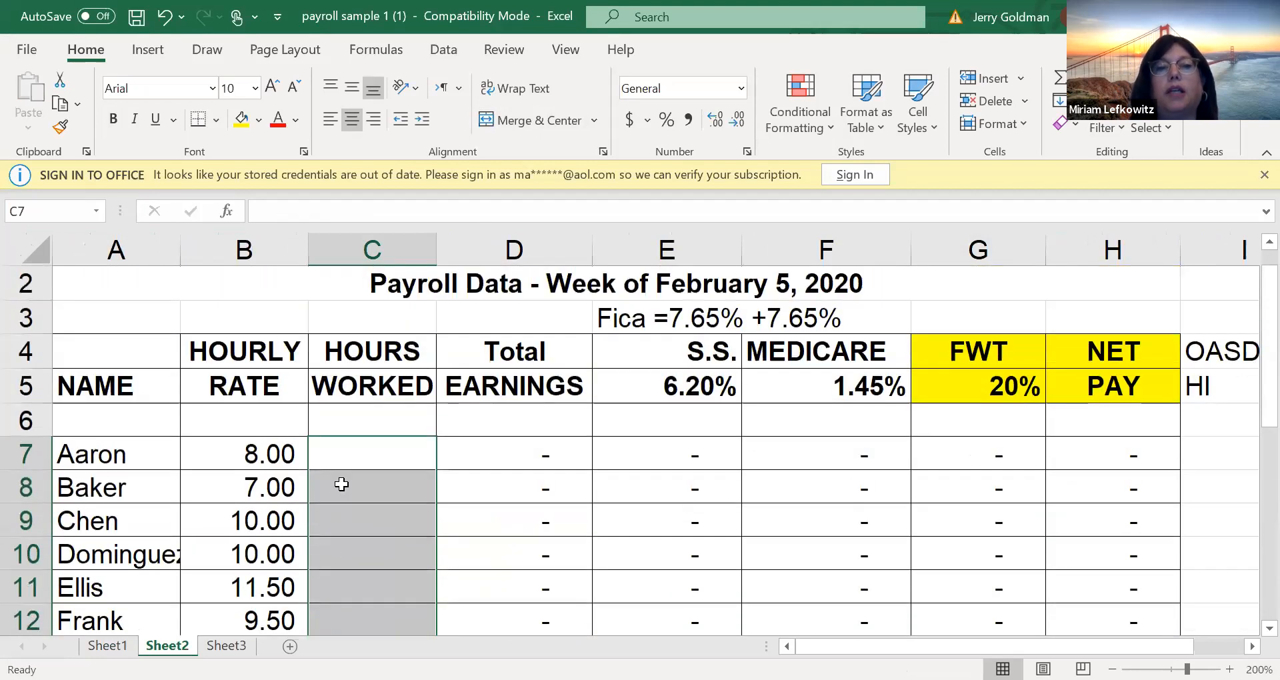
click(356, 447)
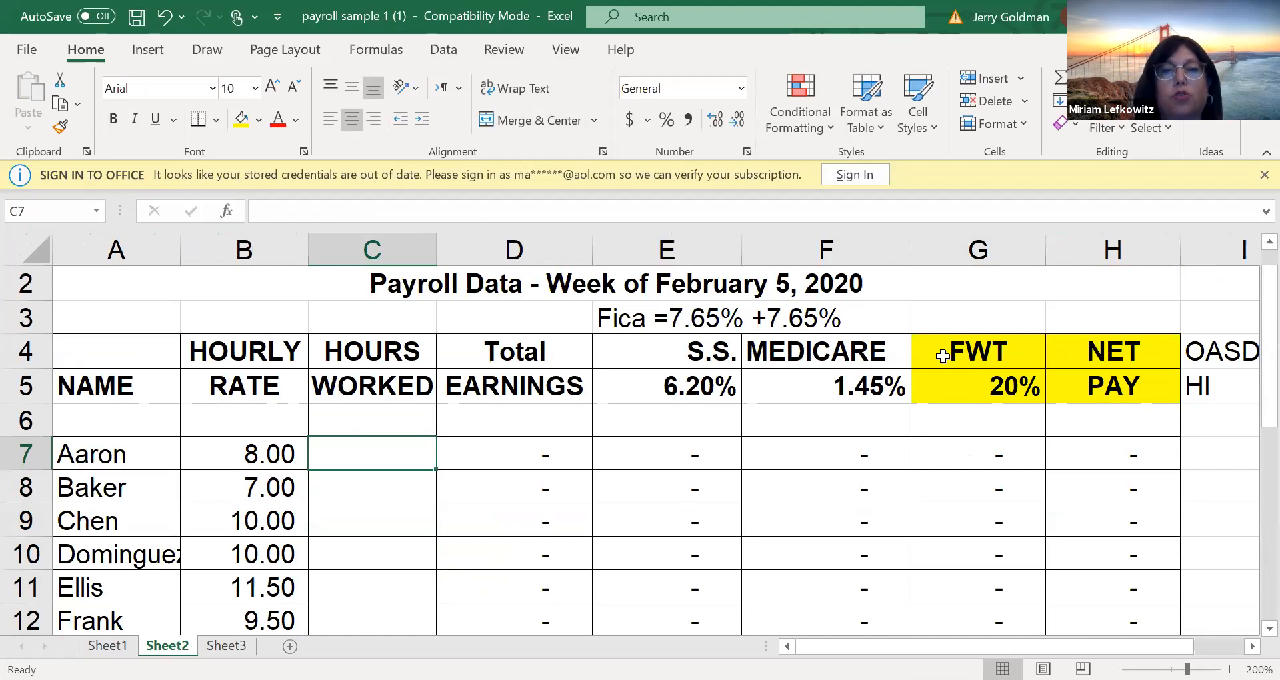
Set the FWT rate in G5 on Sheet2 to 15%
click(979, 379)
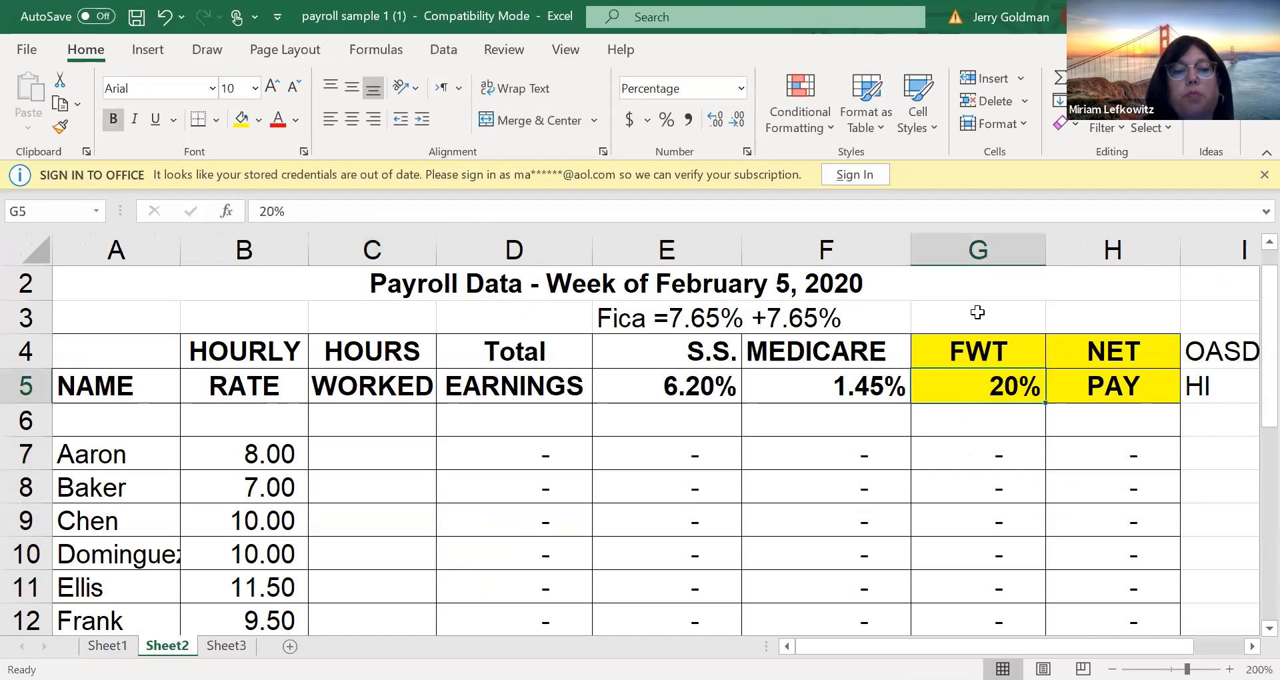
text(15)
key(Return)
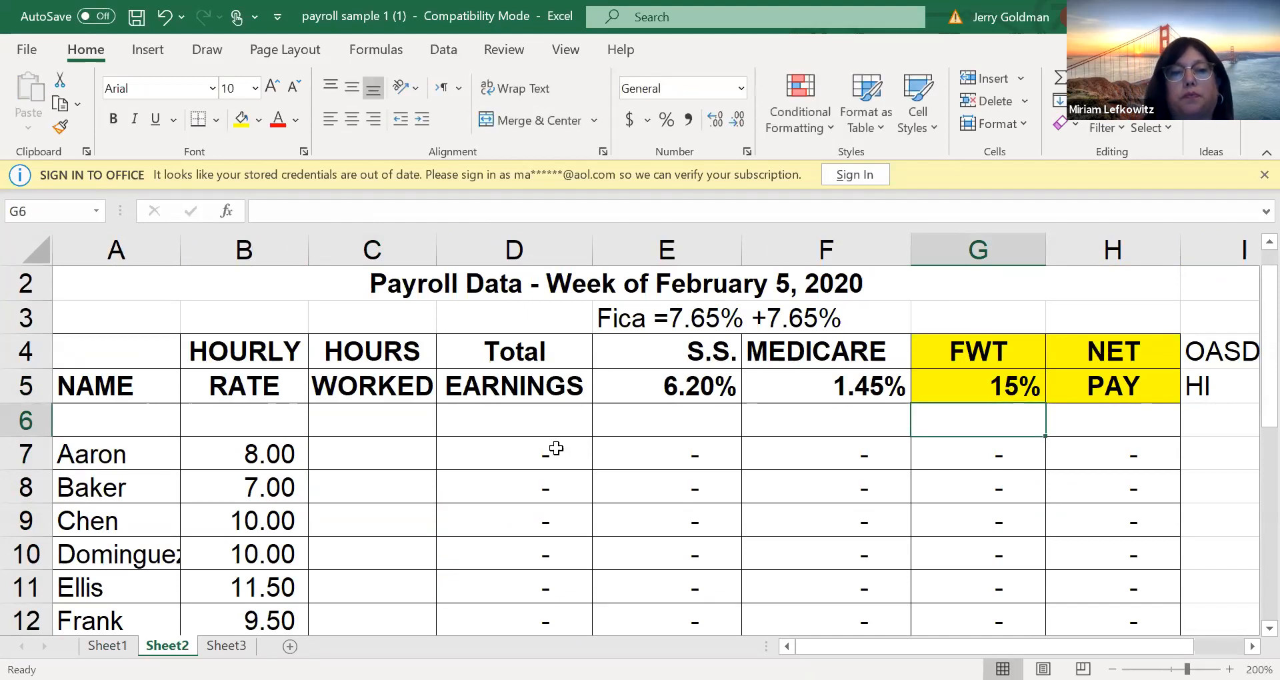
Jump from cell C7 on Sheet2 to the named cell "FWT" to check which sheet it refers to
click(402, 450)
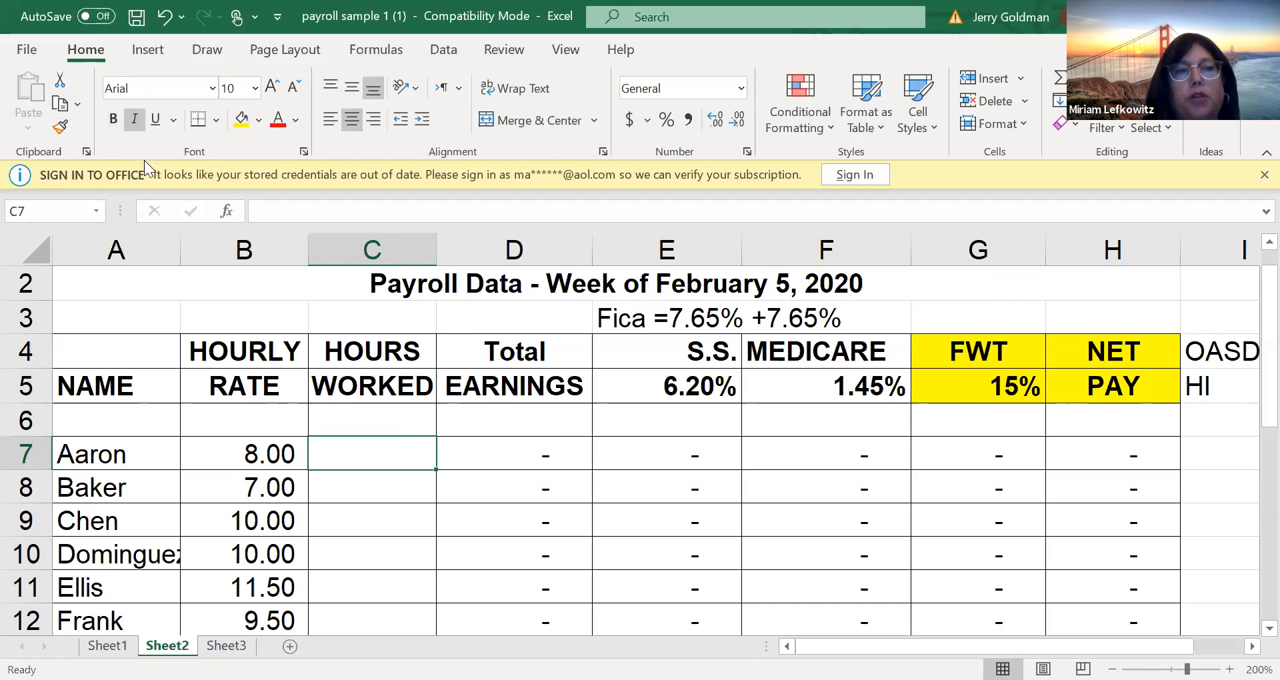
click(95, 212)
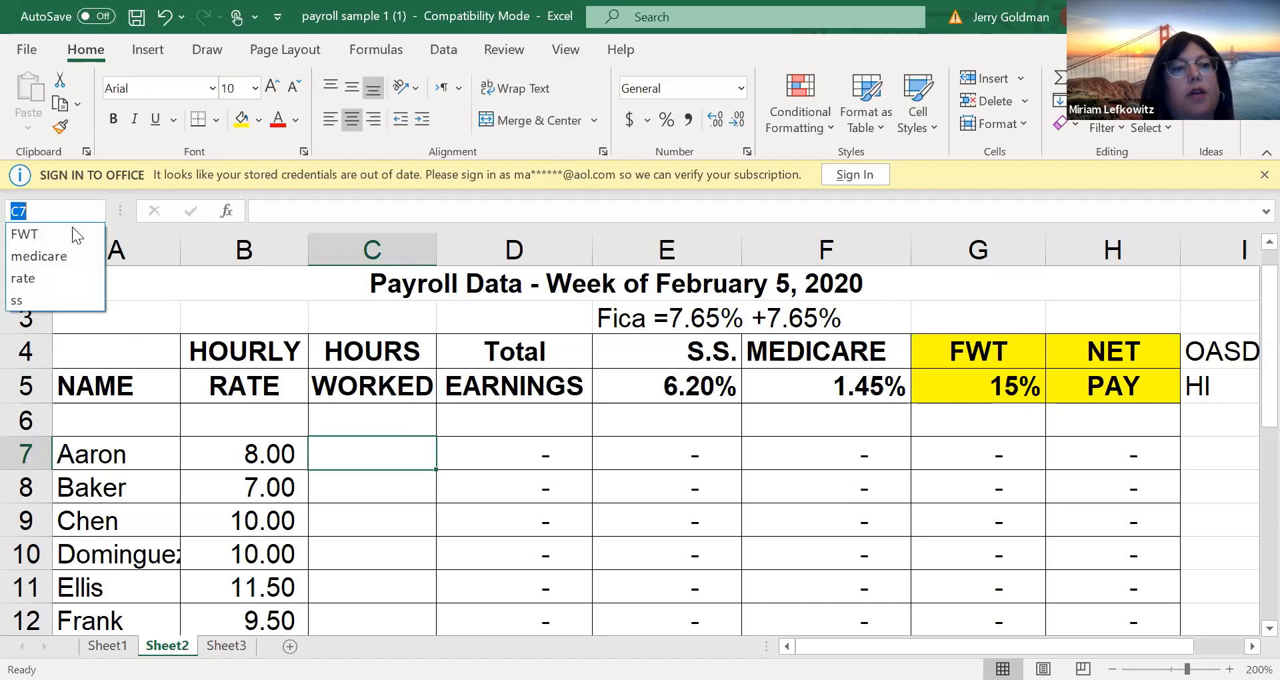
click(37, 232)
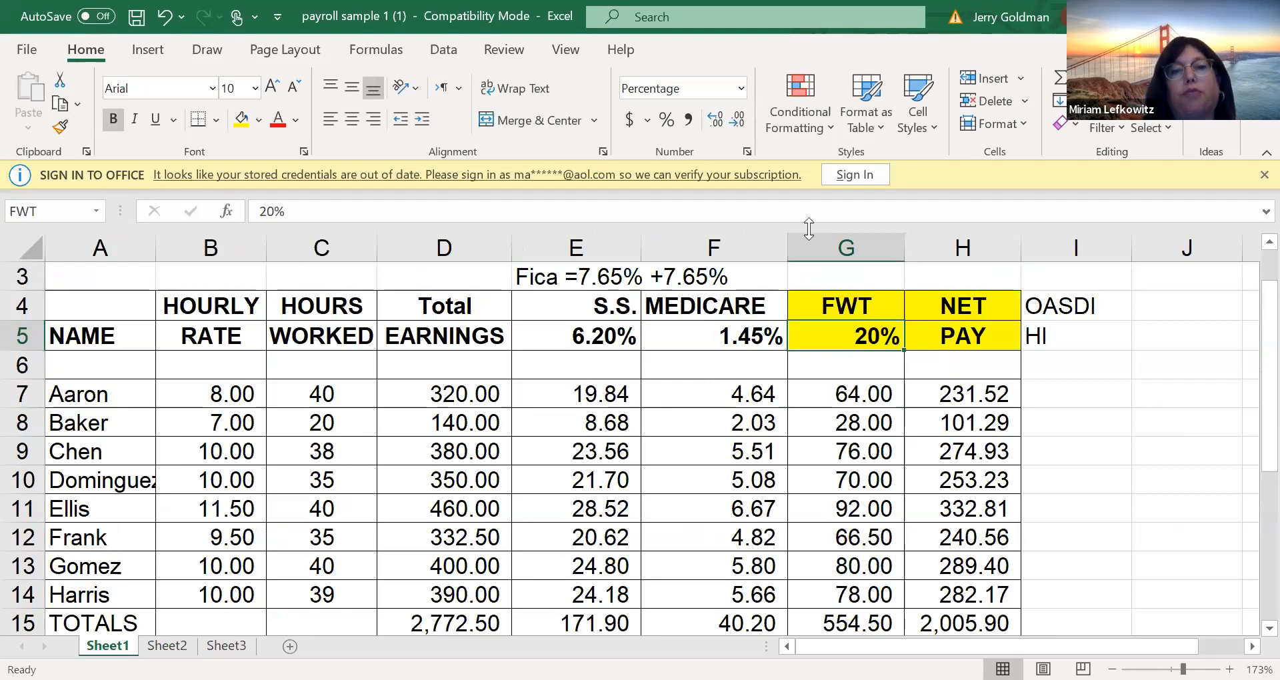
Set the FWT rate in G5 on Sheet2 to 20%
click(167, 646)
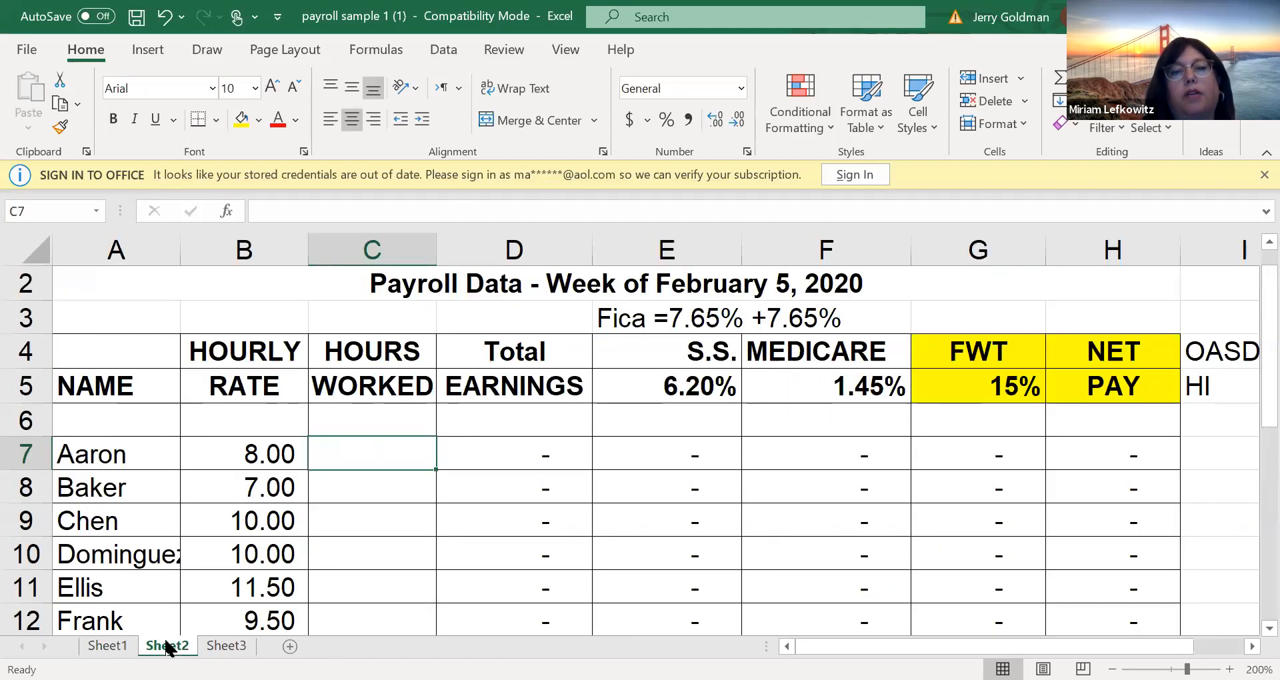
click(1011, 382)
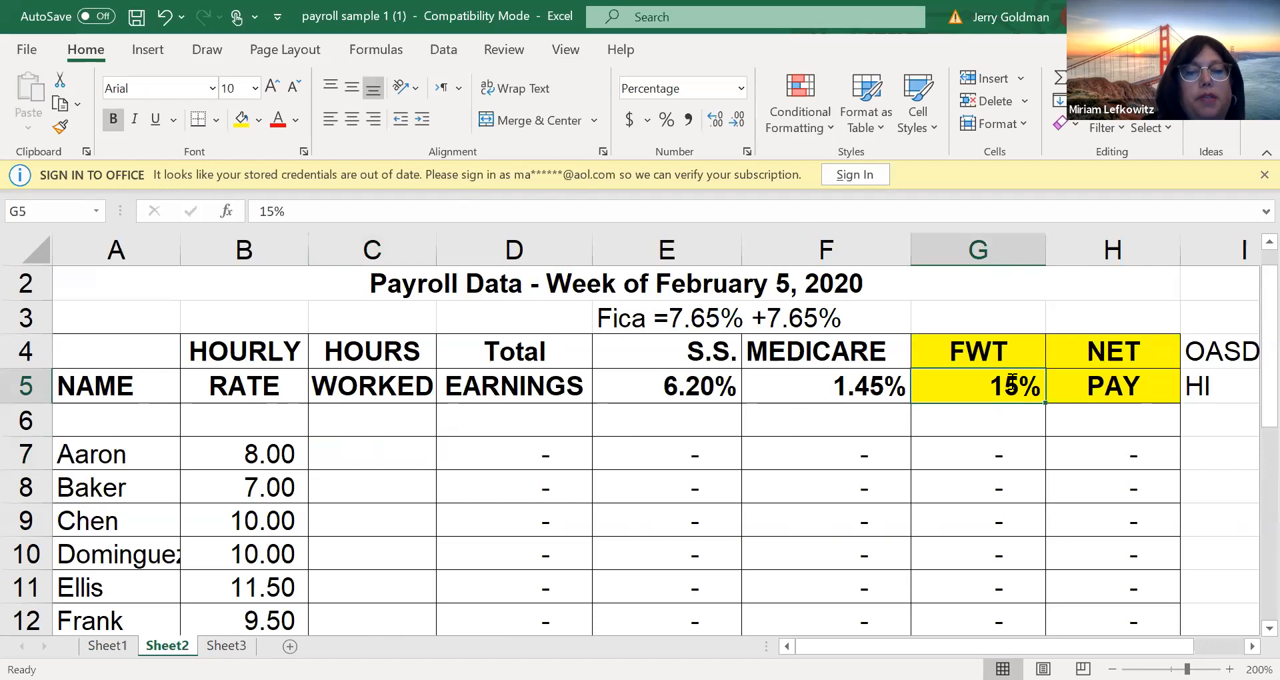
text(20)
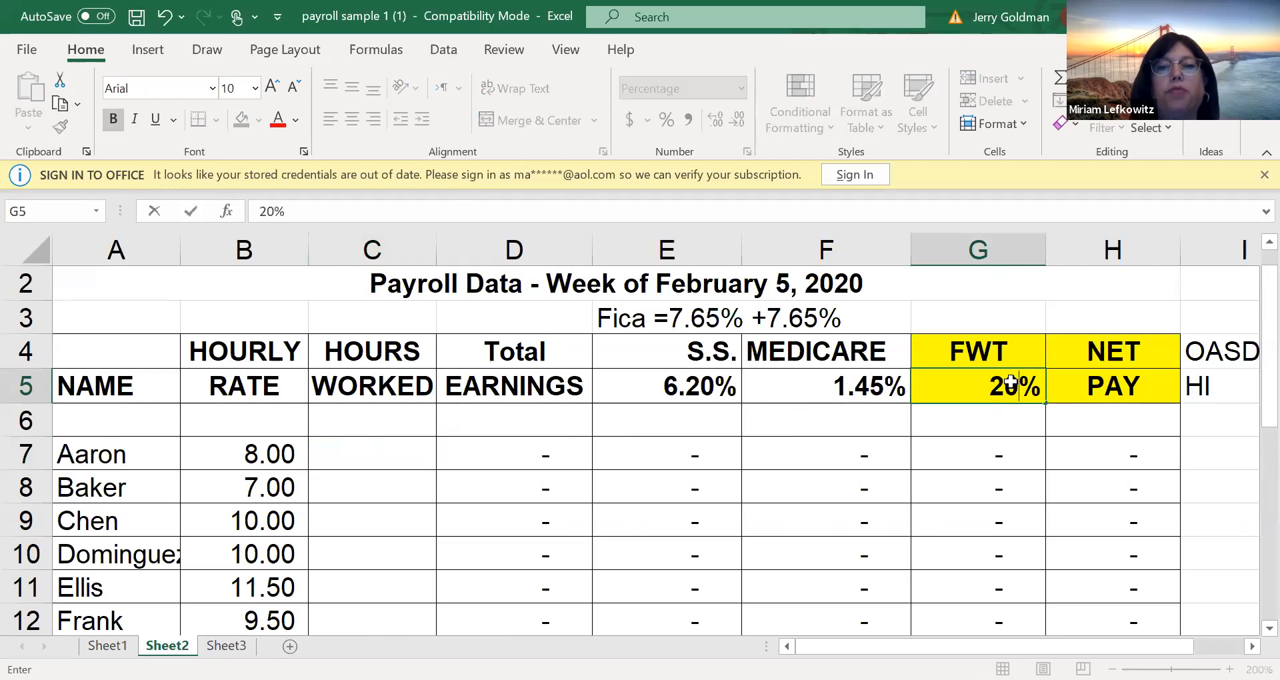
key(Return)
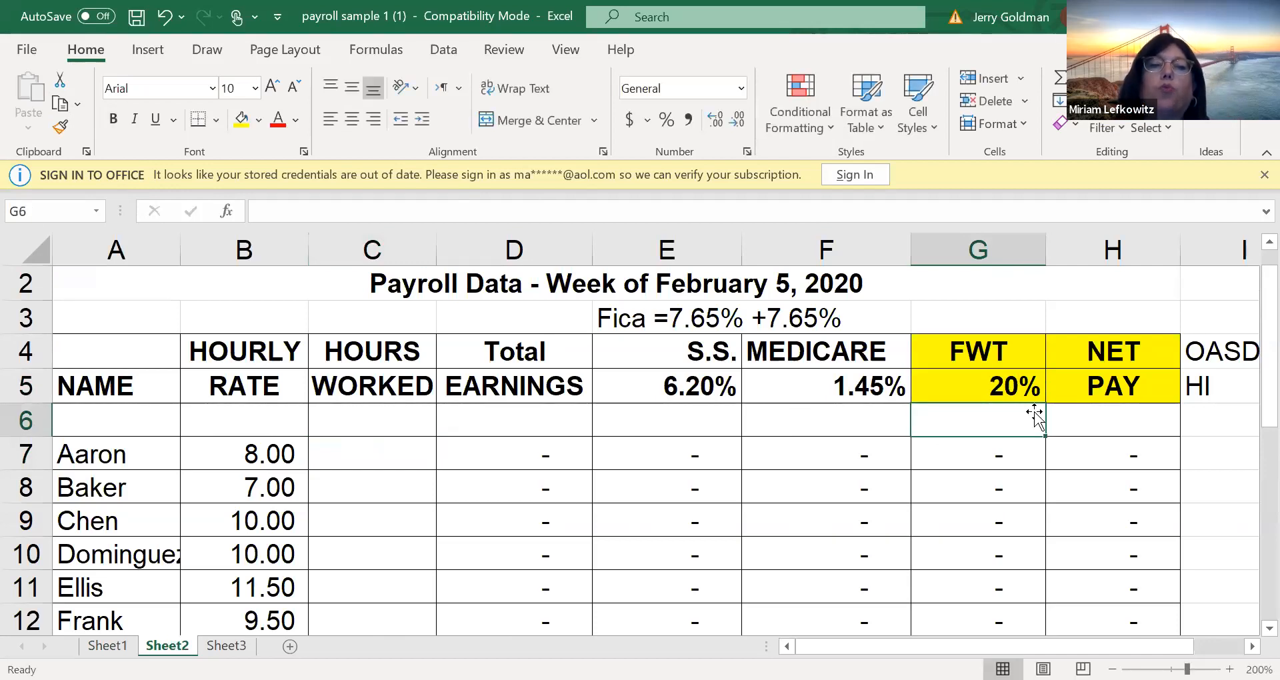
Jump from cell D7 on Sheet2 to the named range "rate" to check which sheet it refers to
click(570, 452)
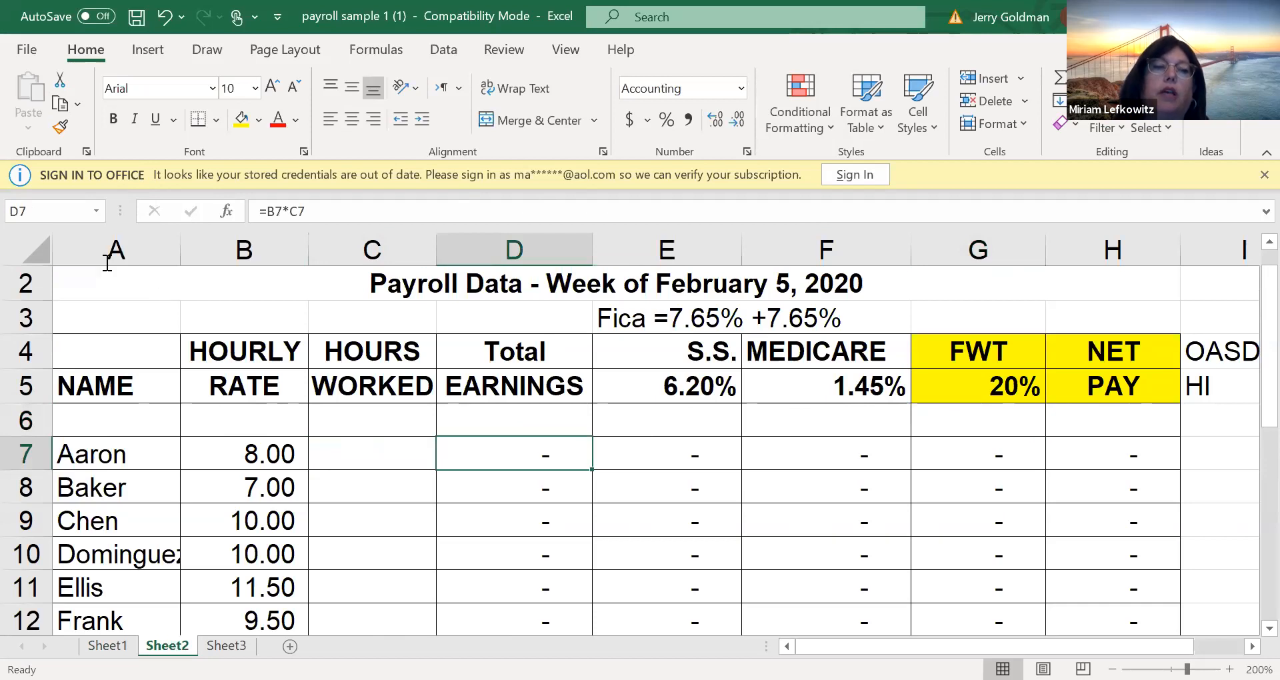
click(96, 210)
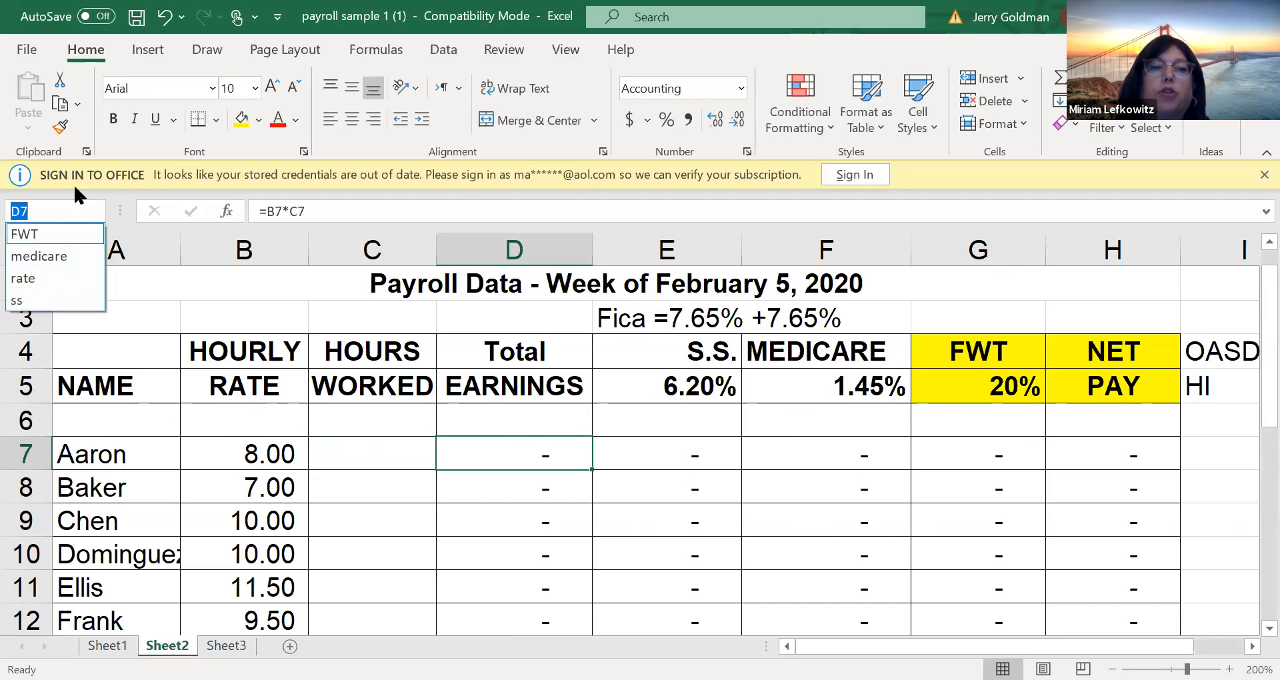
click(52, 285)
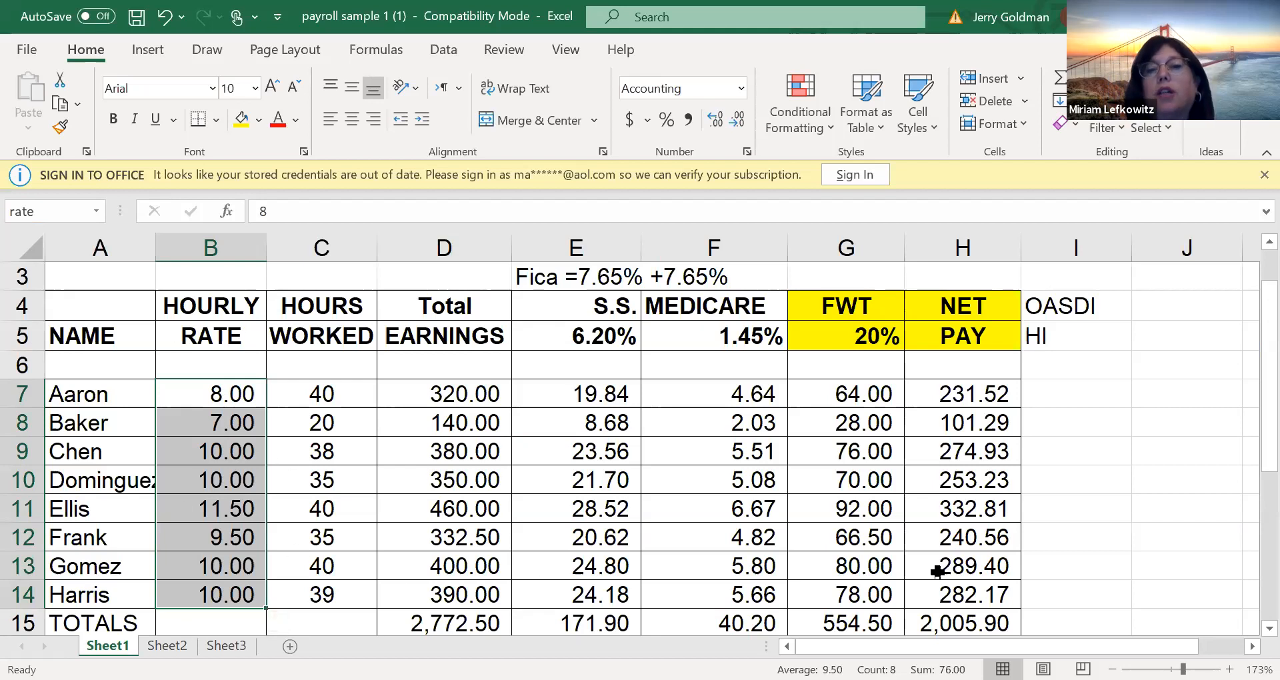
click(1109, 452)
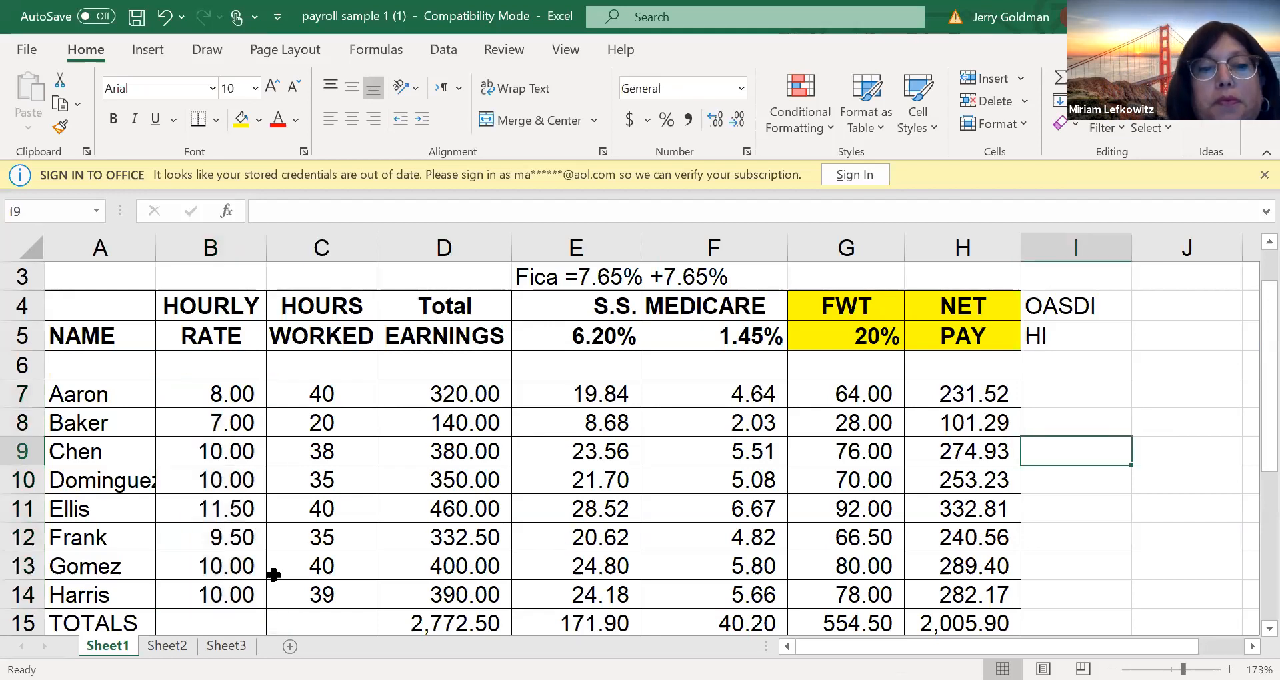
Enter hours worked of 29, 35, 40 and 40 in cells C7 through C10 on Sheet2
click(166, 645)
click(343, 461)
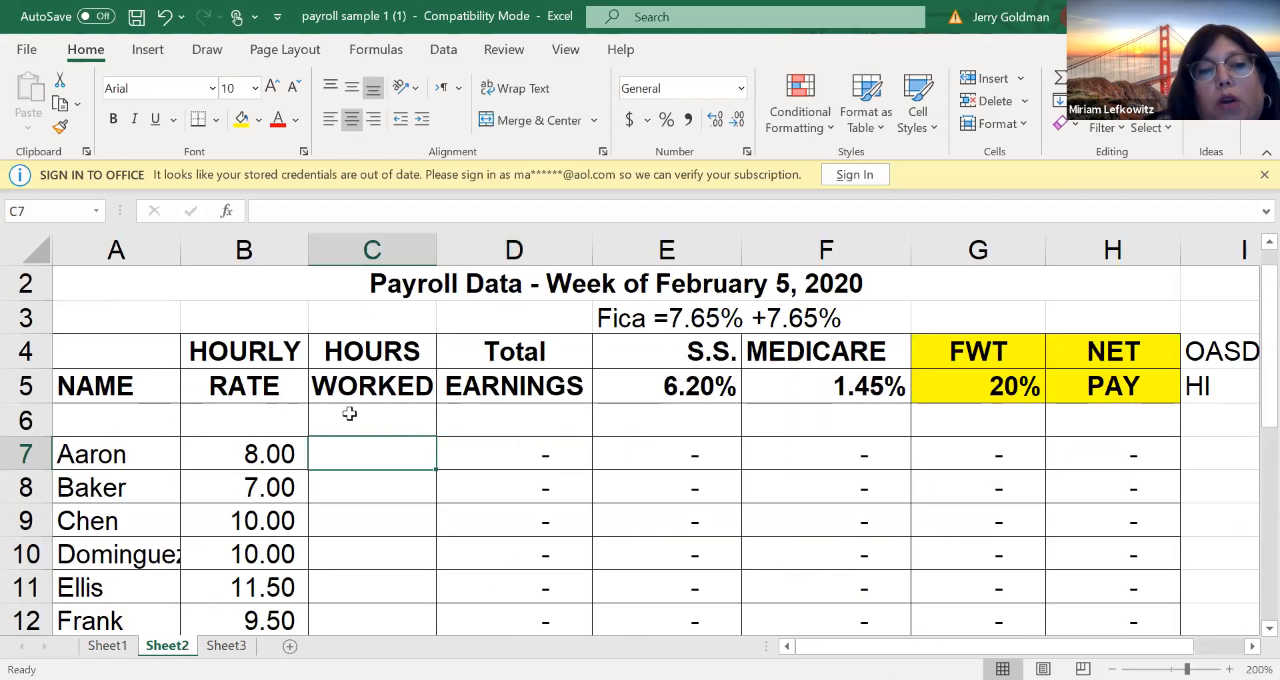
text(29)
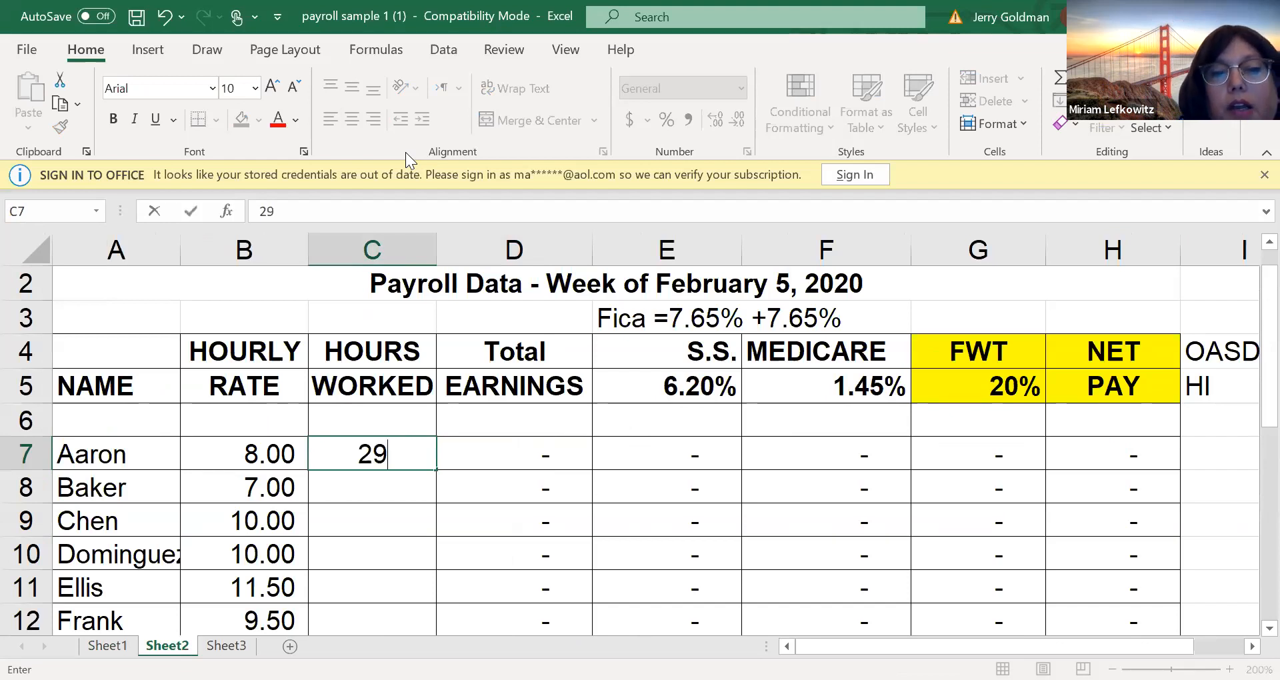
key(Return)
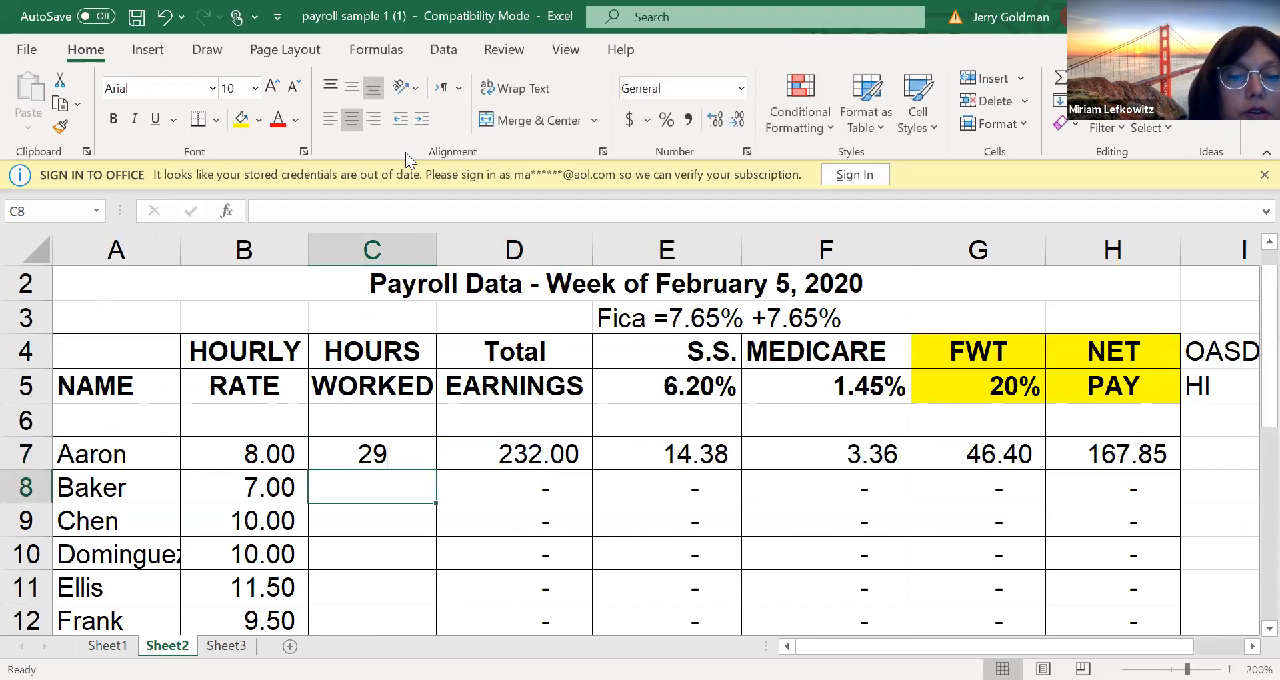
text(35)
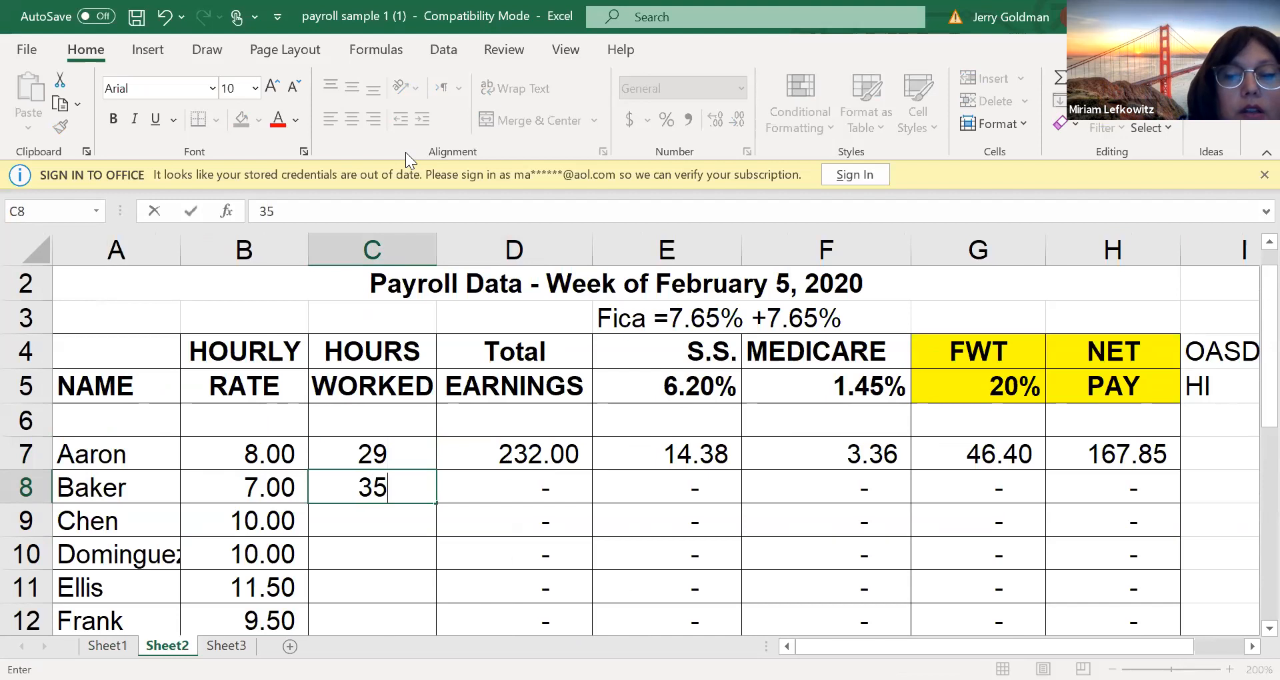
key(Return)
text(40)
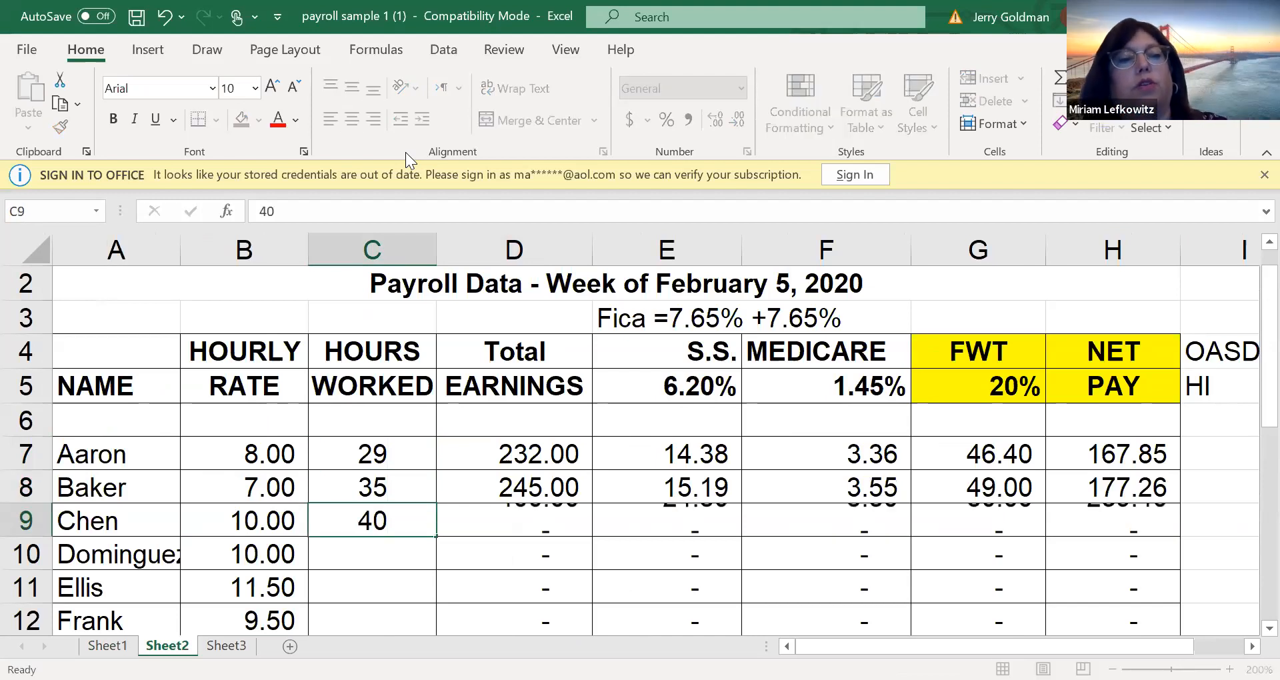
key(Return)
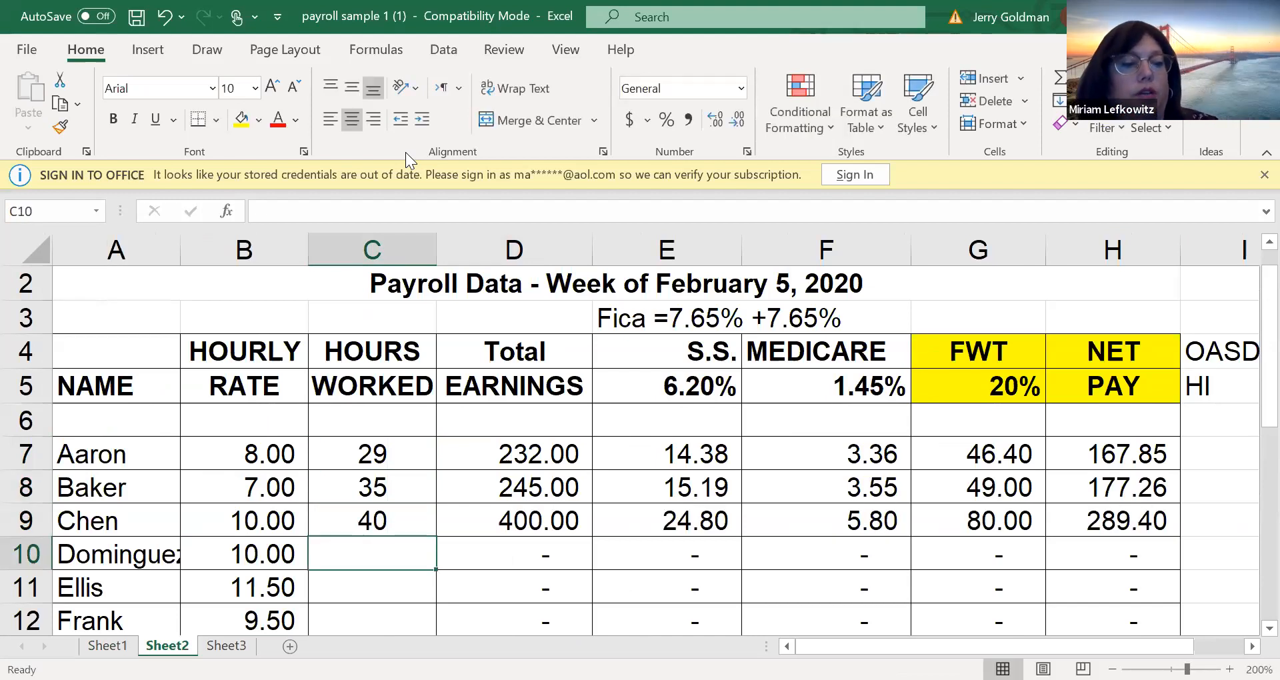
text(40)
key(Return)
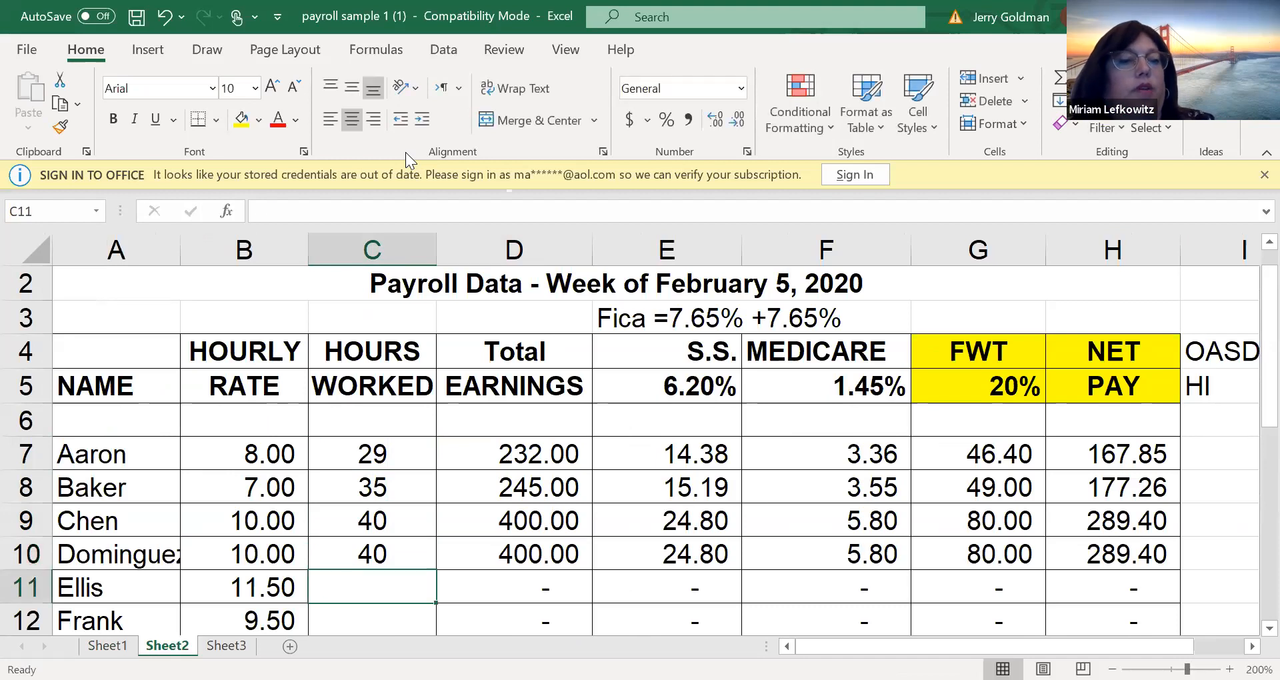
Enter hours worked of 32, 38, 40 and 33 in cells C11 through C14 on Sheet2
text(32)
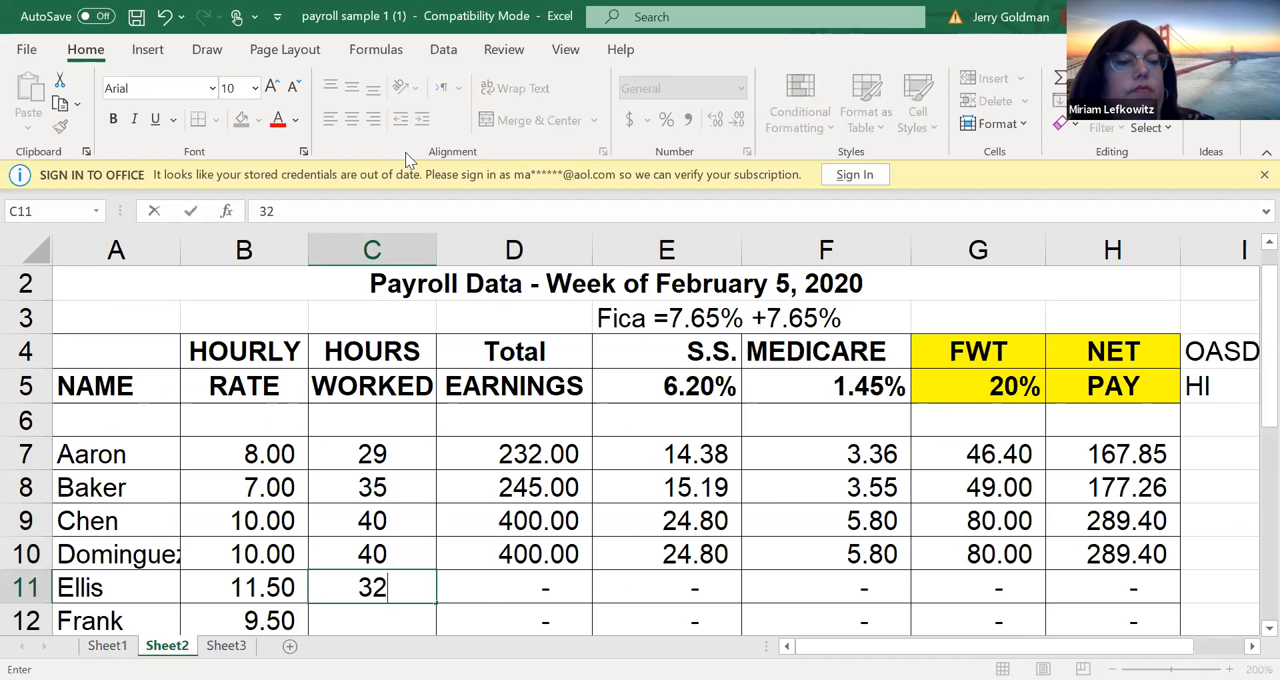
key(Return)
text(38)
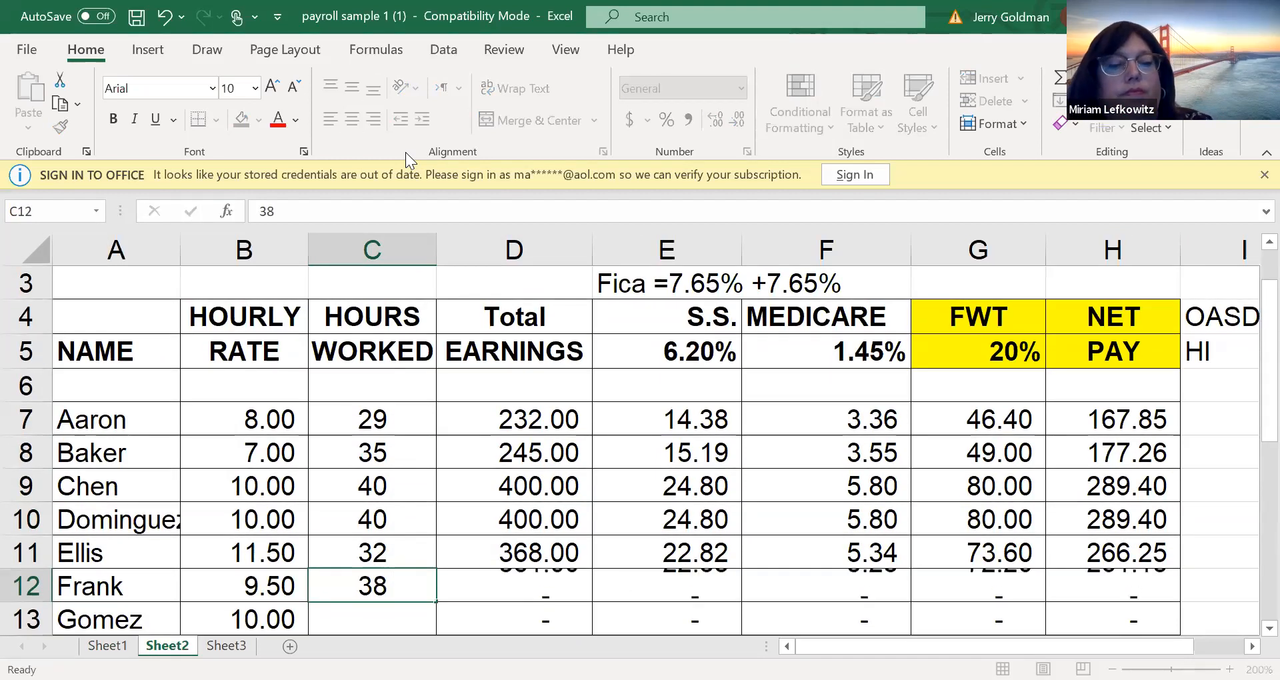
key(Return)
text(40)
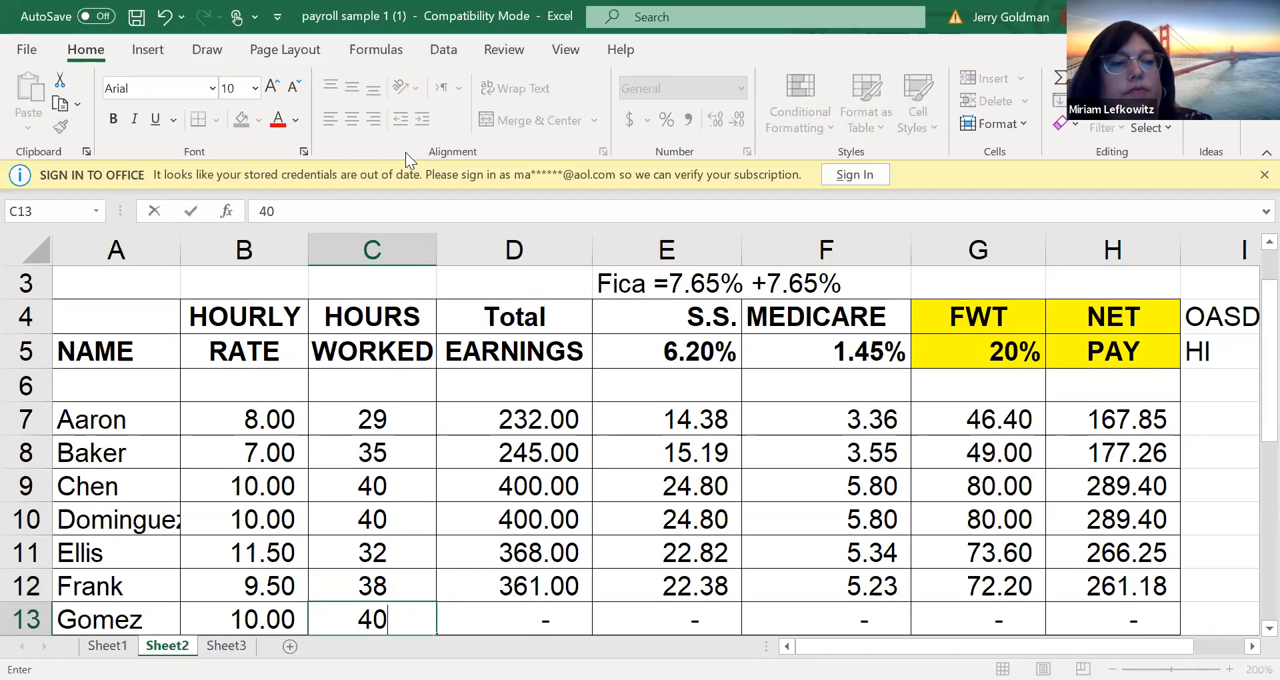
key(Return)
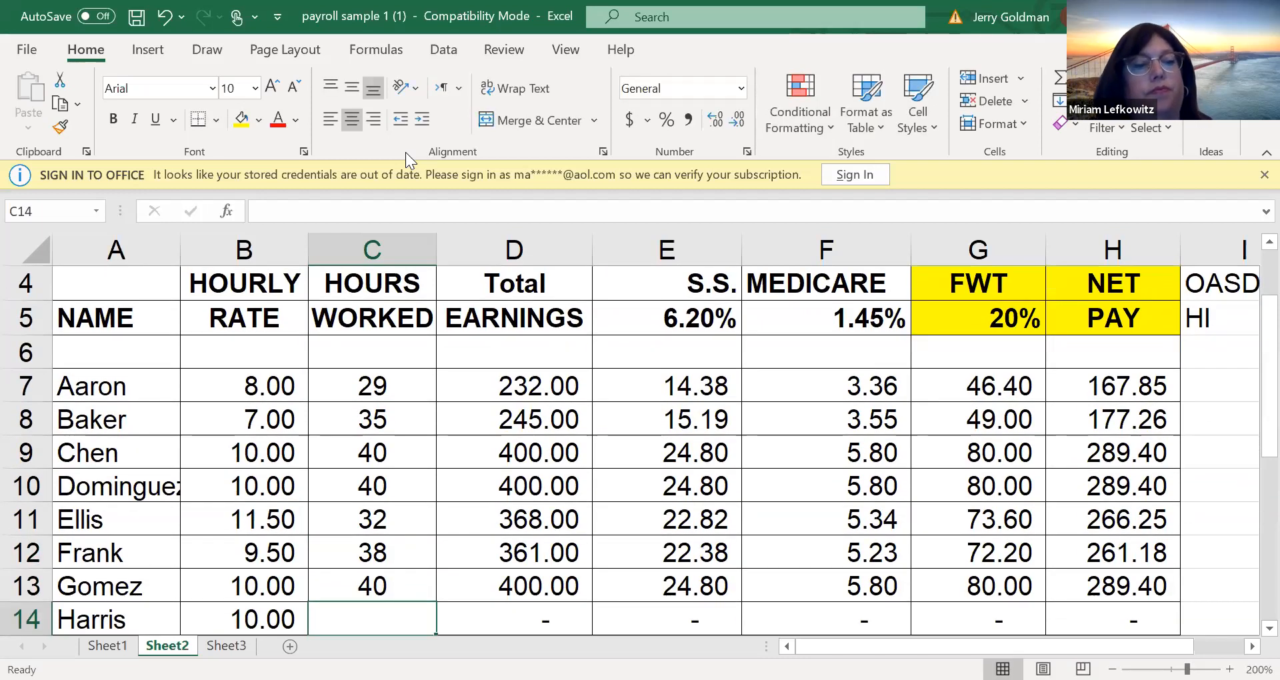
text(33)
key(Return)
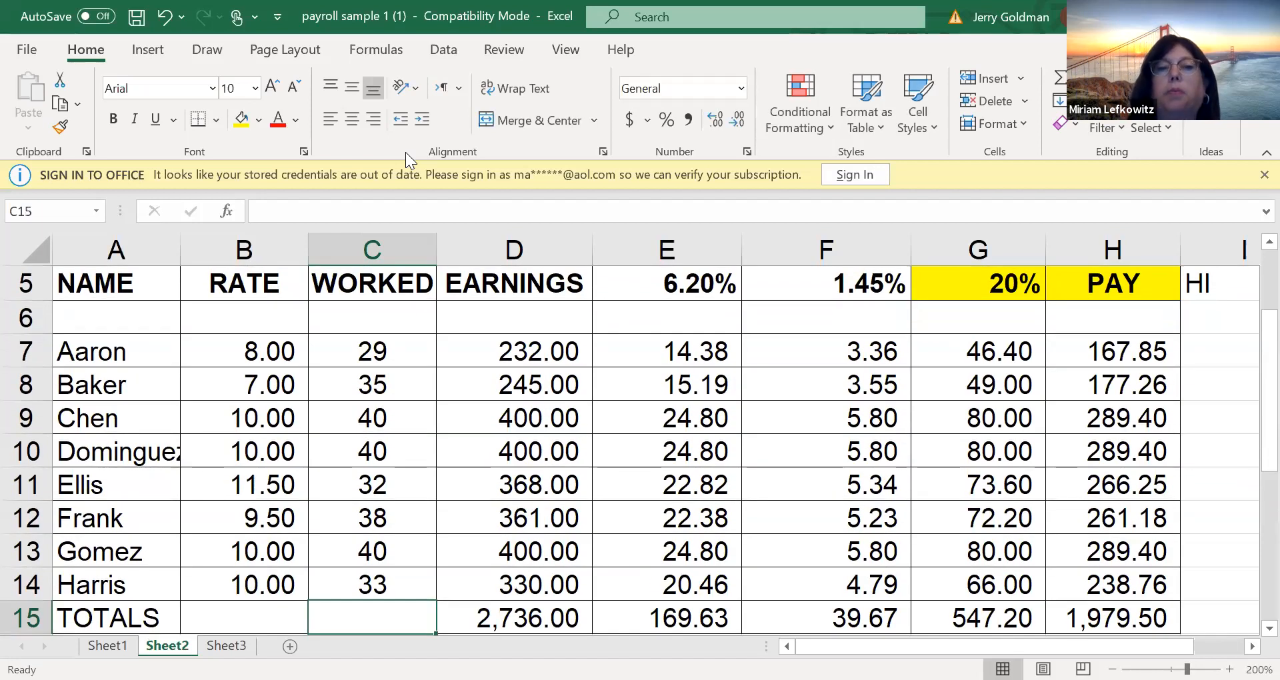
Compare the new payroll on Sheet2 with the original week on Sheet1, including its title rows
key(Up)
key(Up)
key(Up)
key(Up)
key(Up)
key(Up)
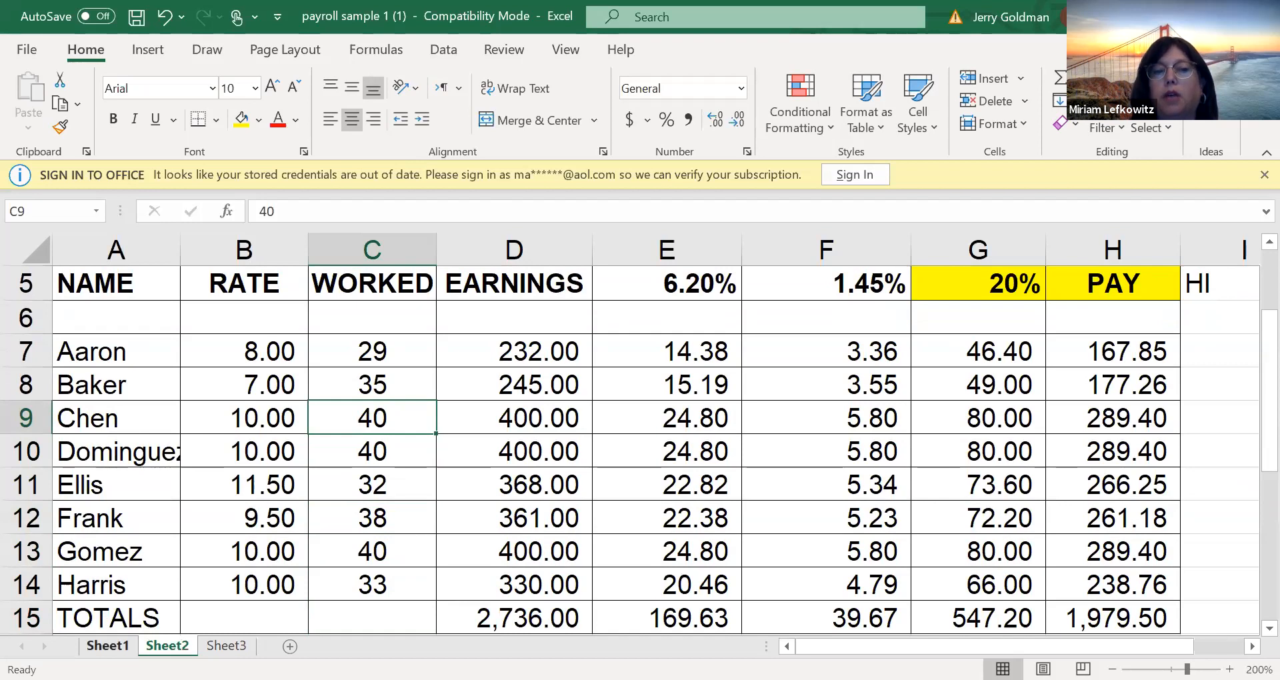
click(107, 646)
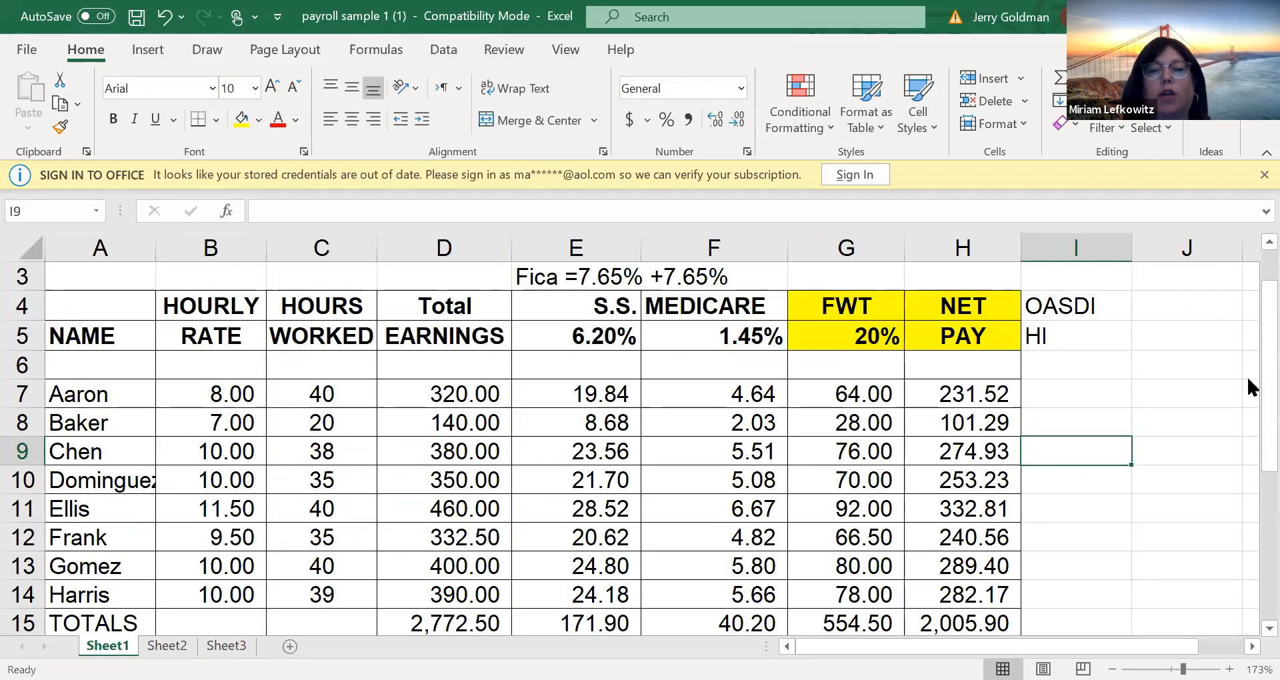
scroll(1246, 374, up, 1)
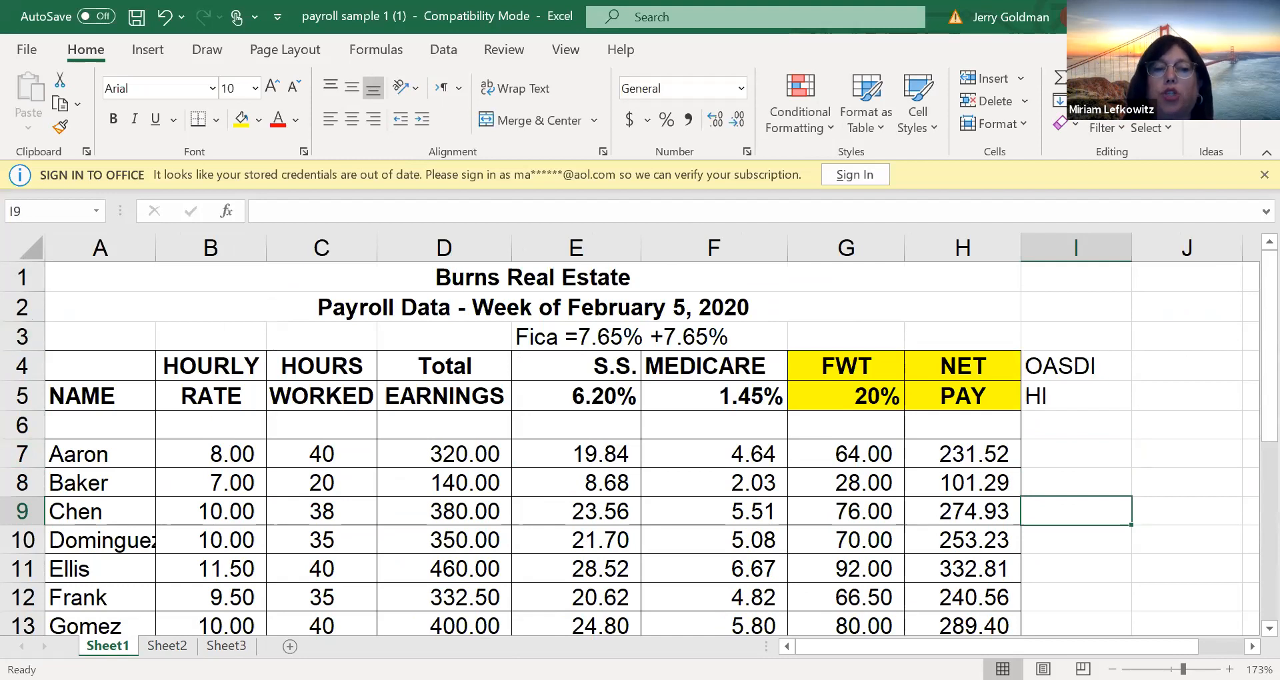
Change the date in the Sheet2 title in row 2 so it reads "Payroll Data - Week of February 12, 2020"
click(167, 646)
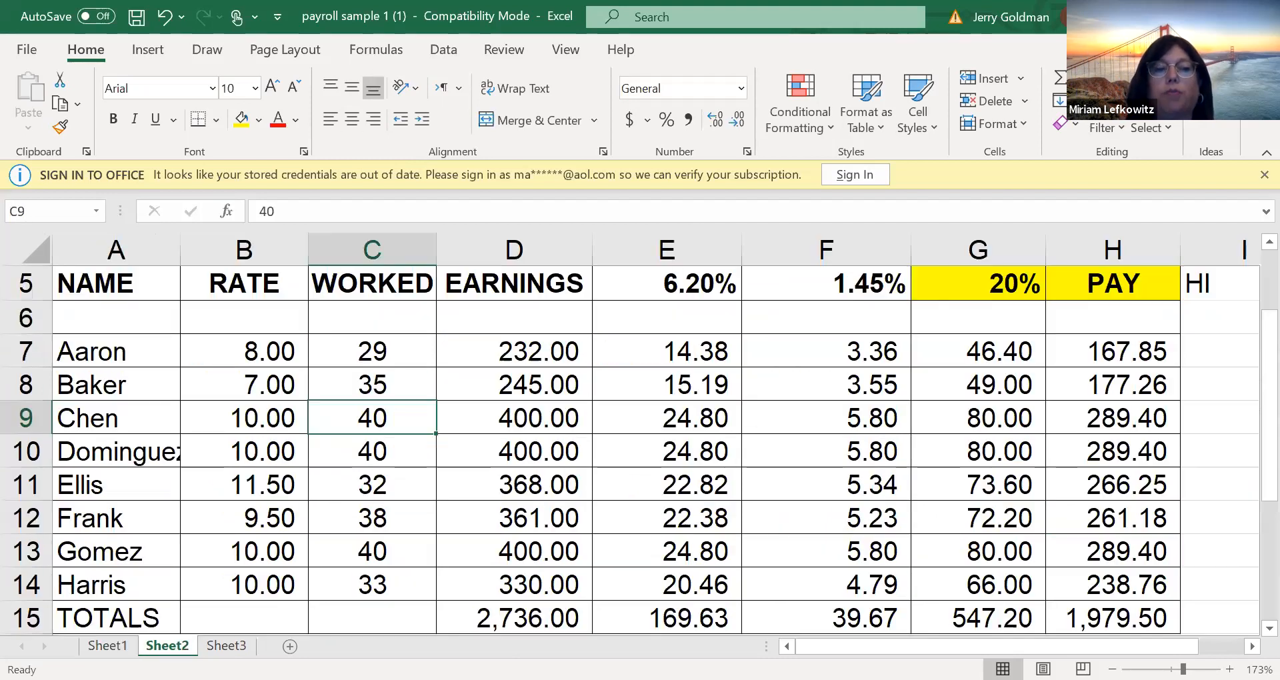
key(Up)
key(Up)
key(Up)
key(Up)
key(Up)
key(Up)
key(Up)
key(Up)
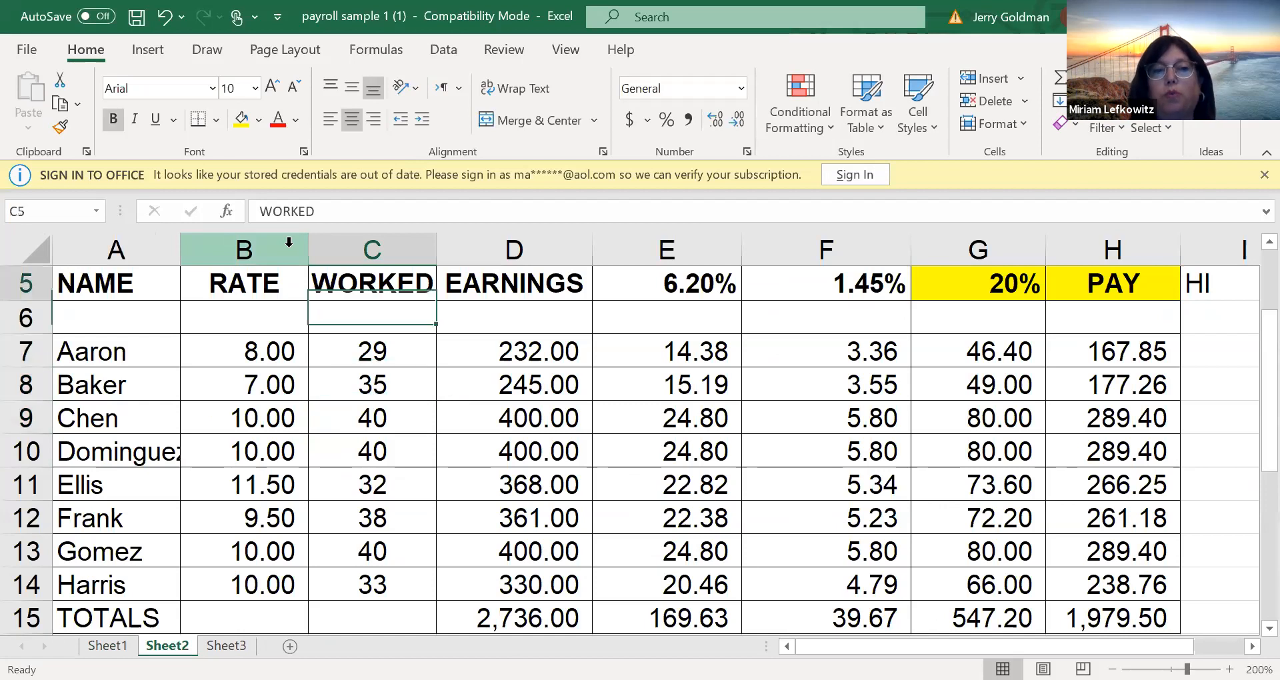
click(288, 321)
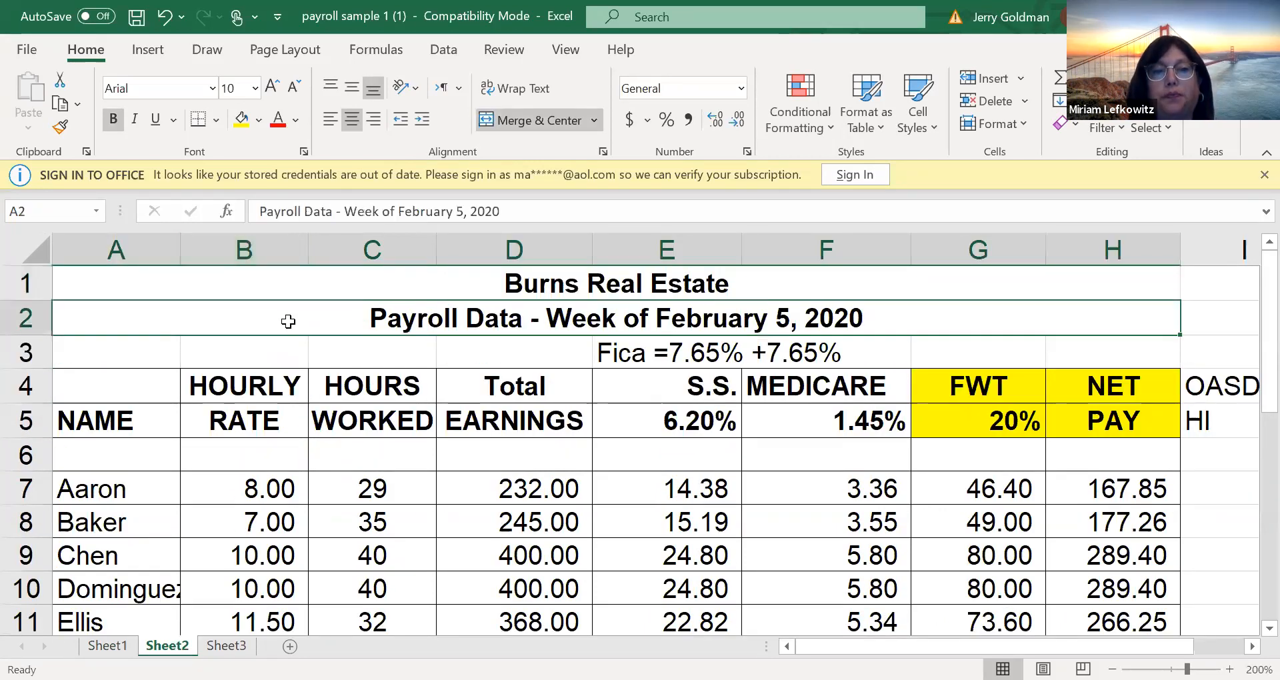
double_click(288, 319)
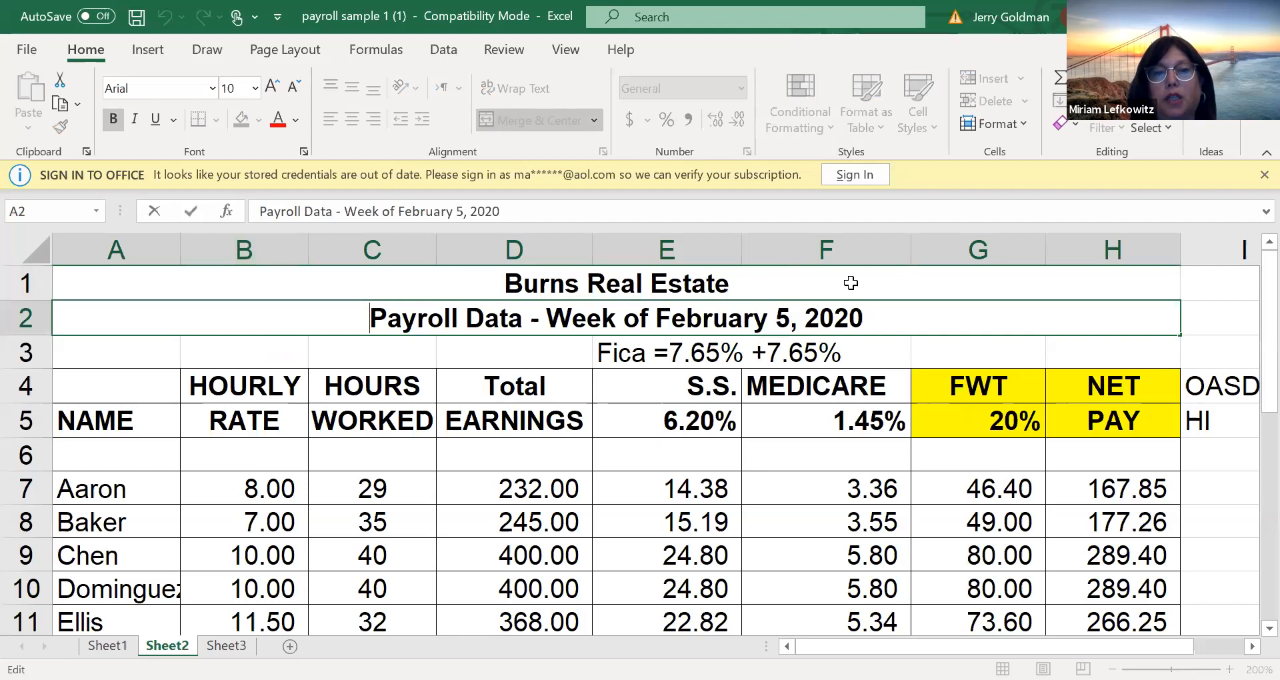
click(777, 319)
key(BackSpace)
text(12)
key(BackSpace)
key(Delete)
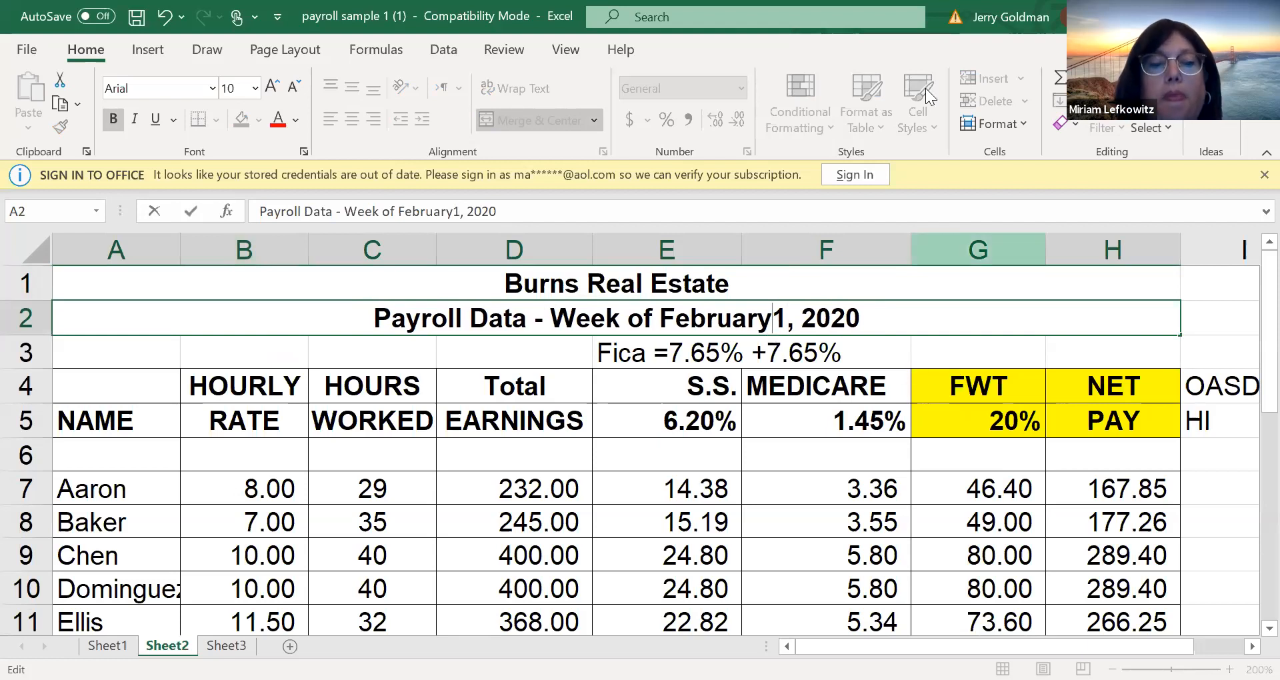
key(Right)
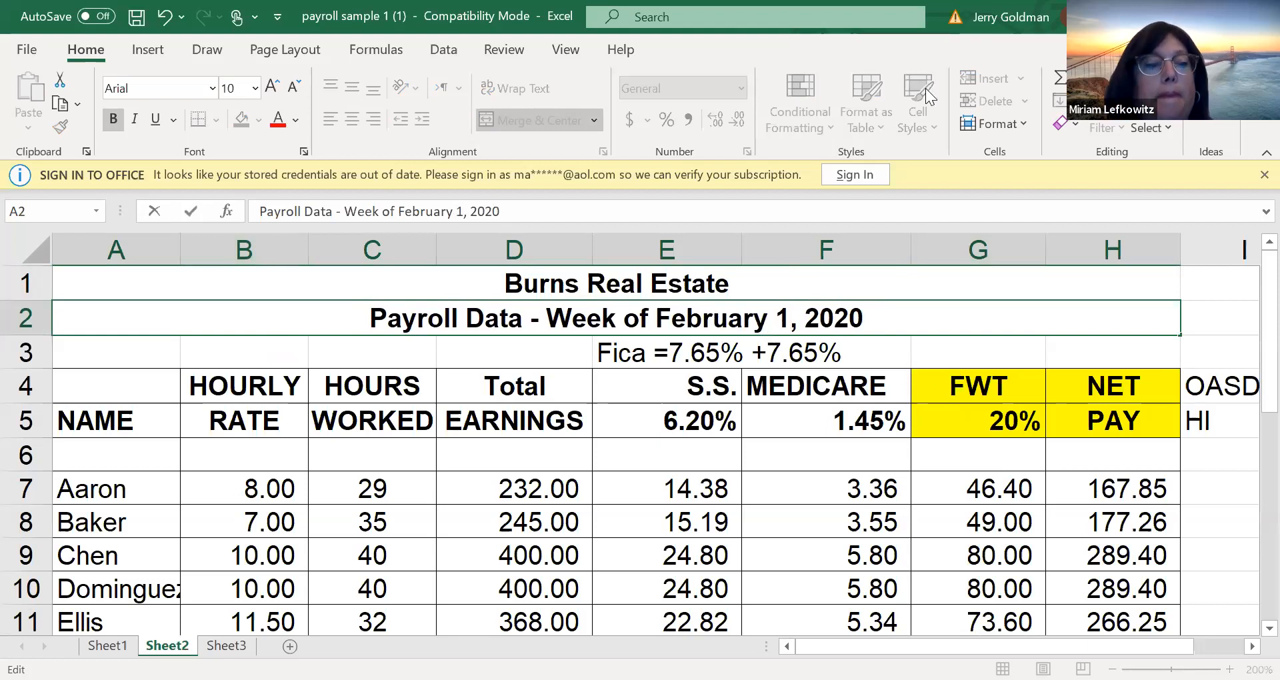
text(2)
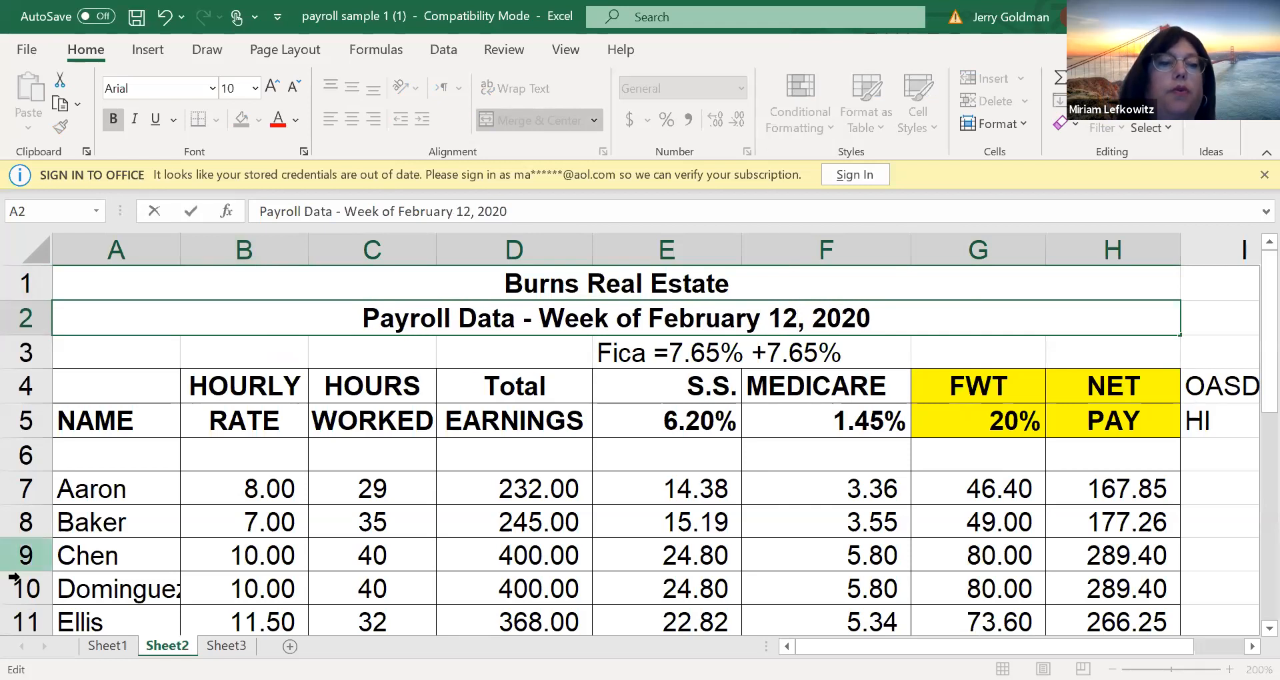
click(67, 554)
key(ctrl+Page_Up)
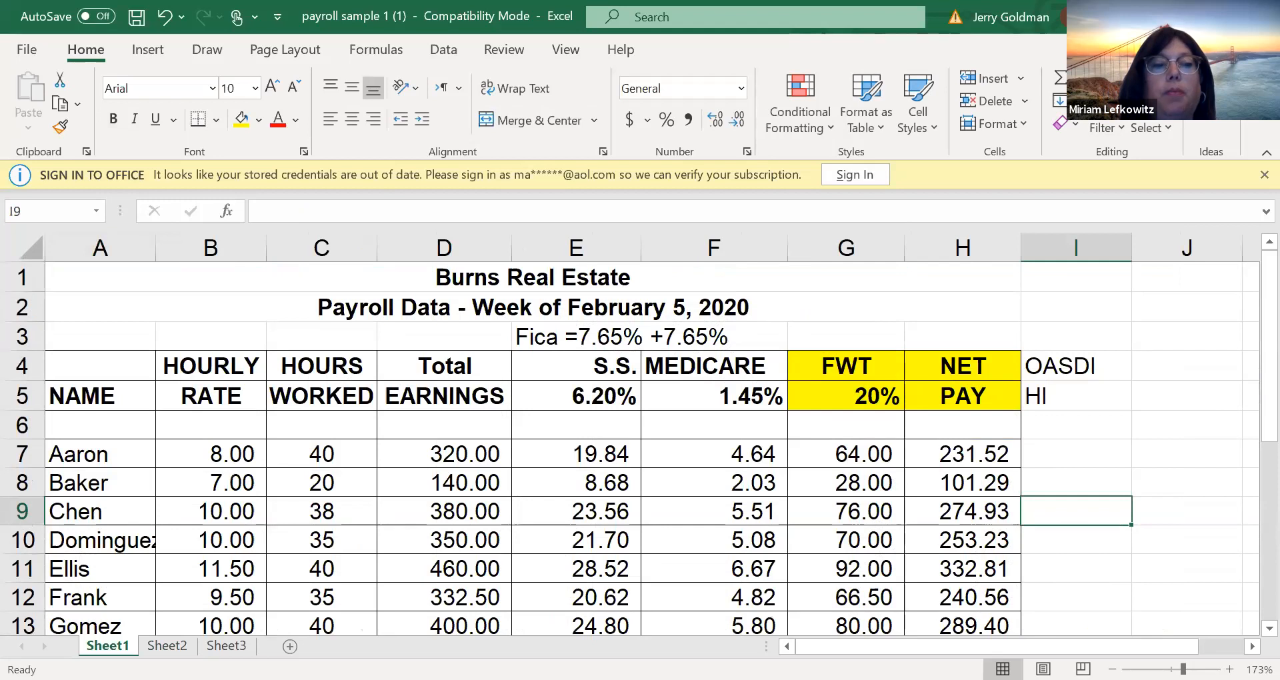
double_click(108, 646)
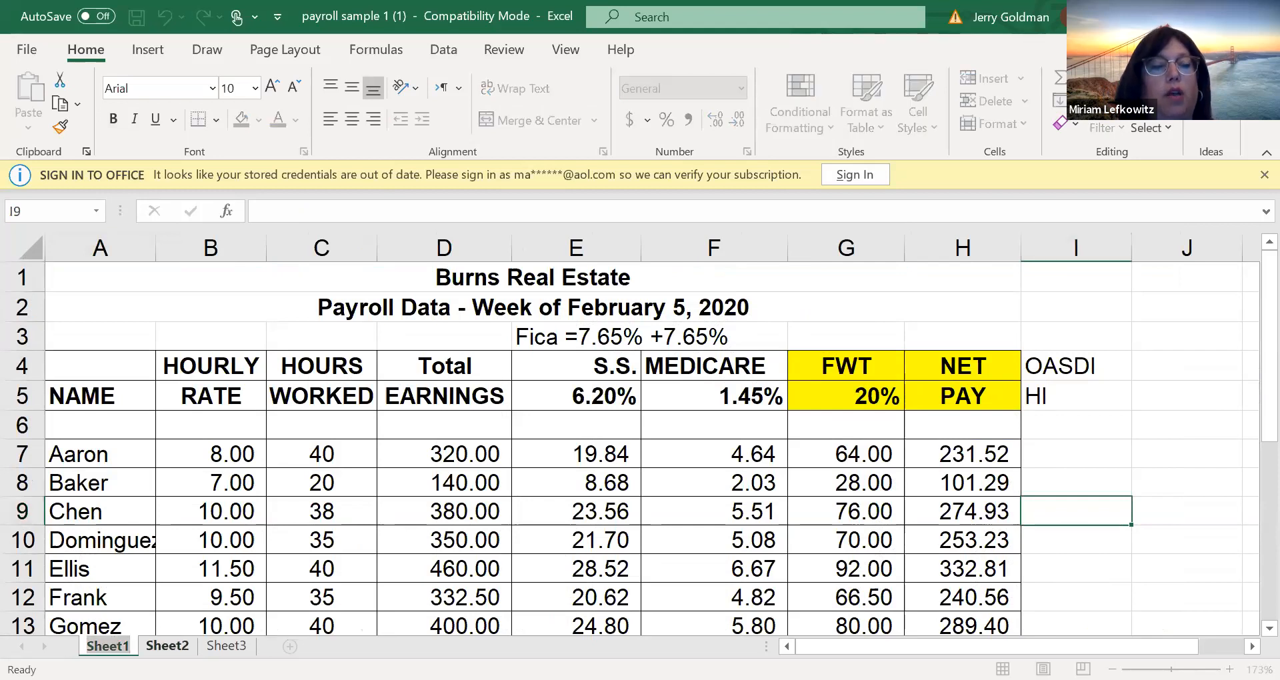
click(168, 646)
right_click(156, 645)
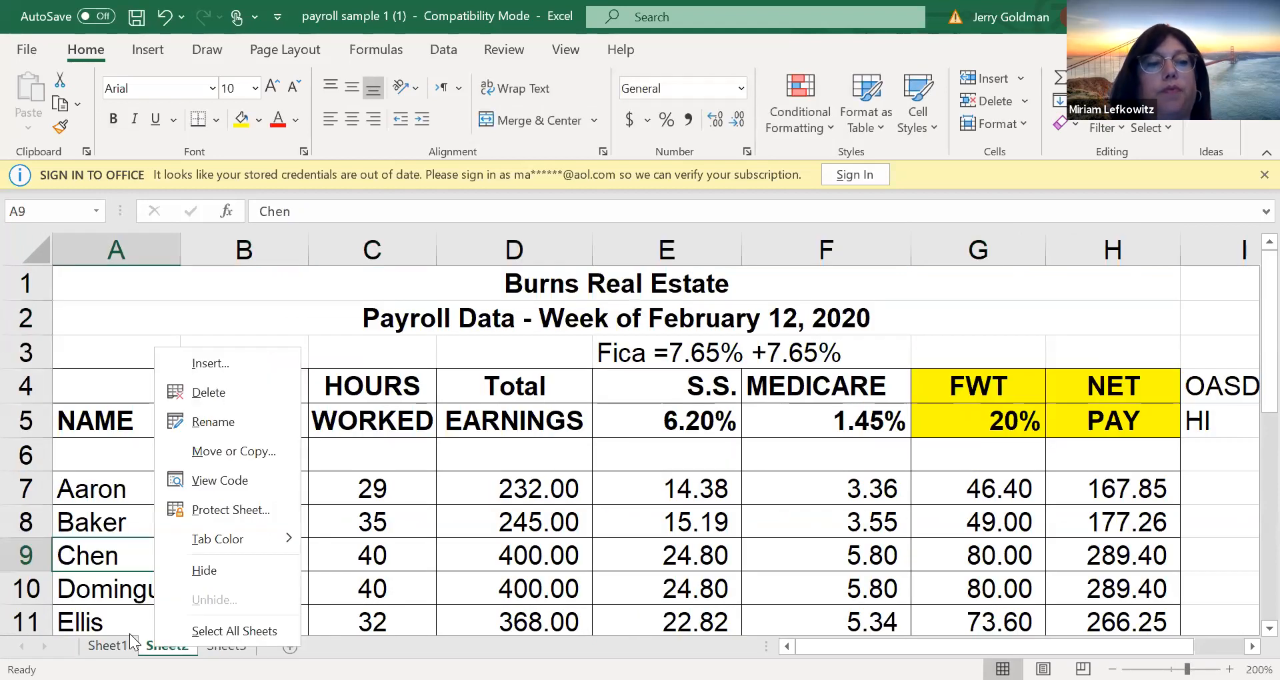
Rename Sheet1 as "FEB 5 PAY"
double_click(123, 640)
text(fe)
key(Return)
key(BackSpace)
key(BackSpace)
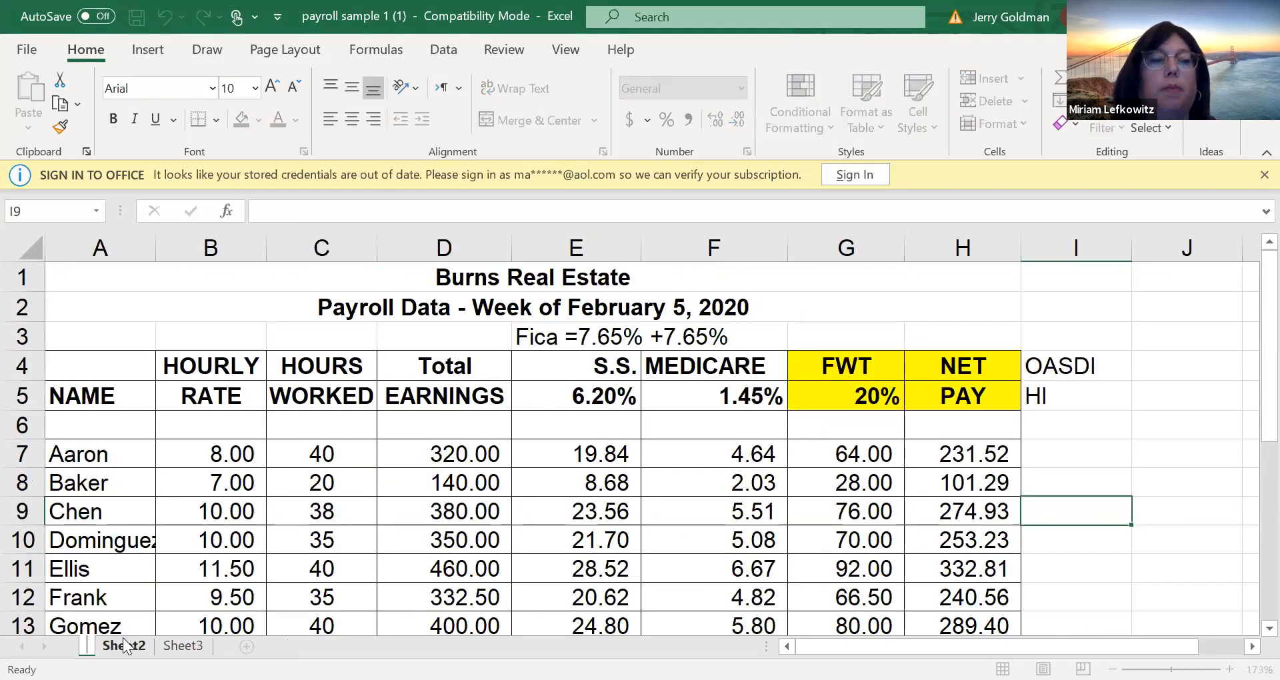
text(F)
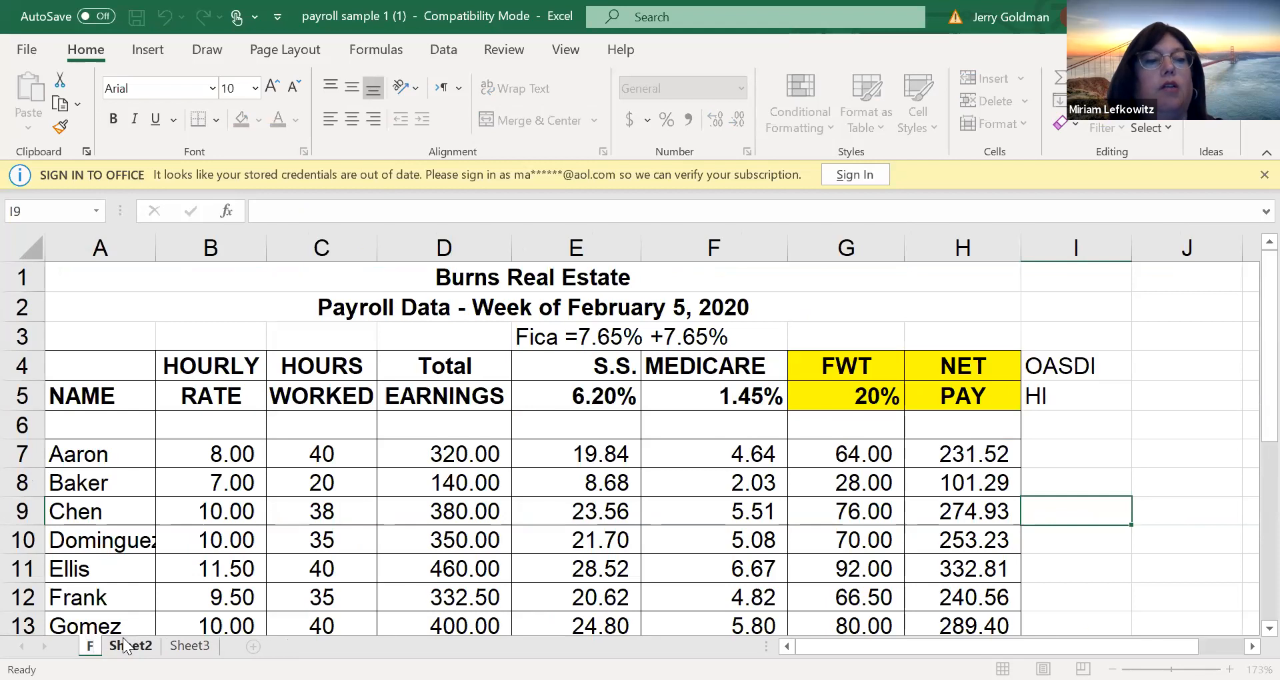
text(EB5)
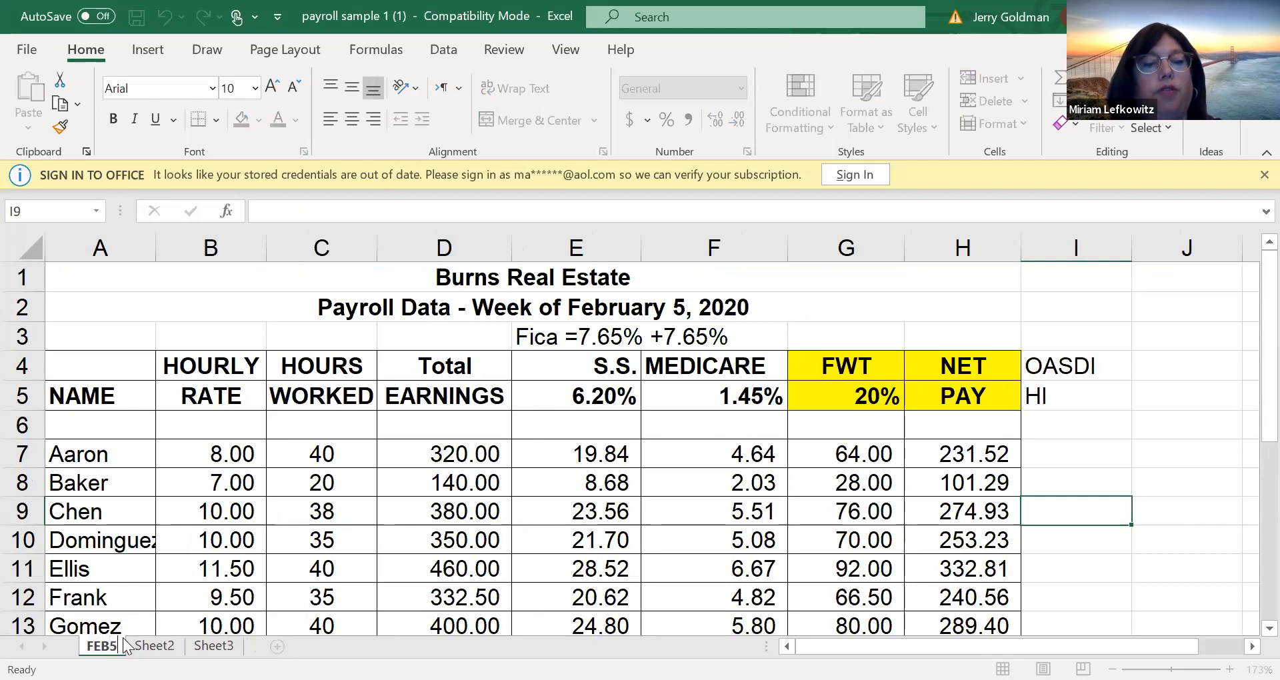
text( PAYROOL)
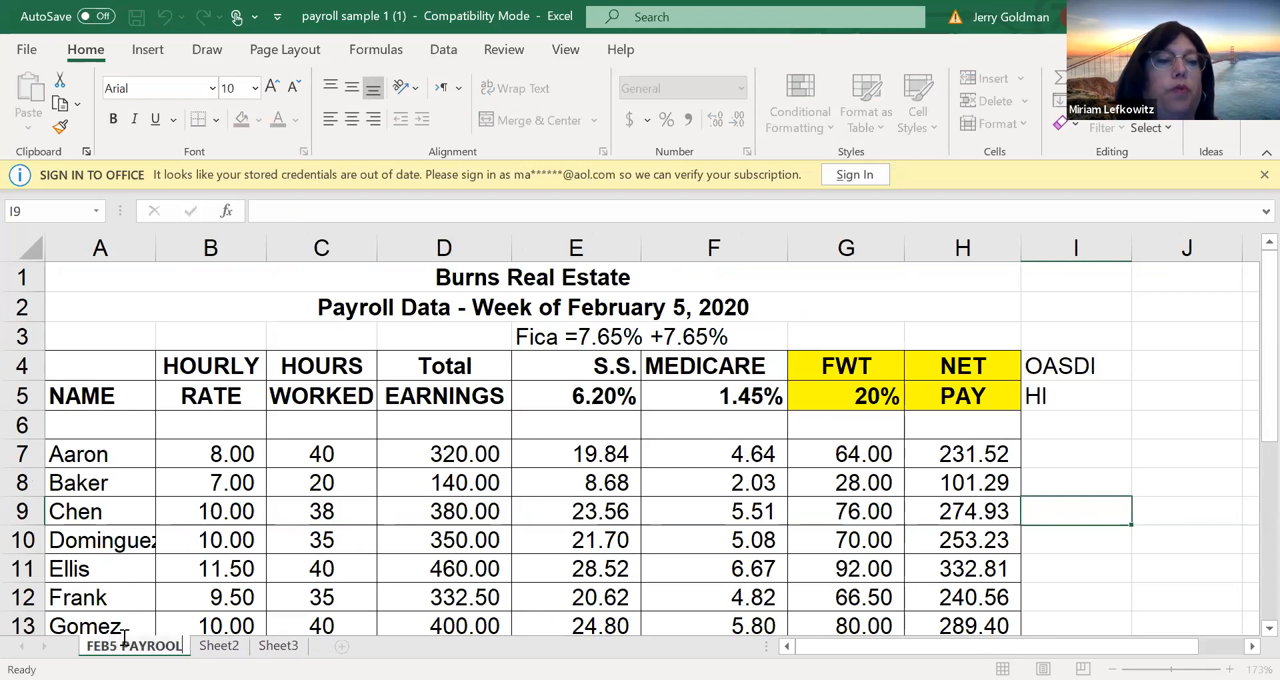
key(BackSpace)
key(BackSpace)
key(BackSpace)
key(BackSpace)
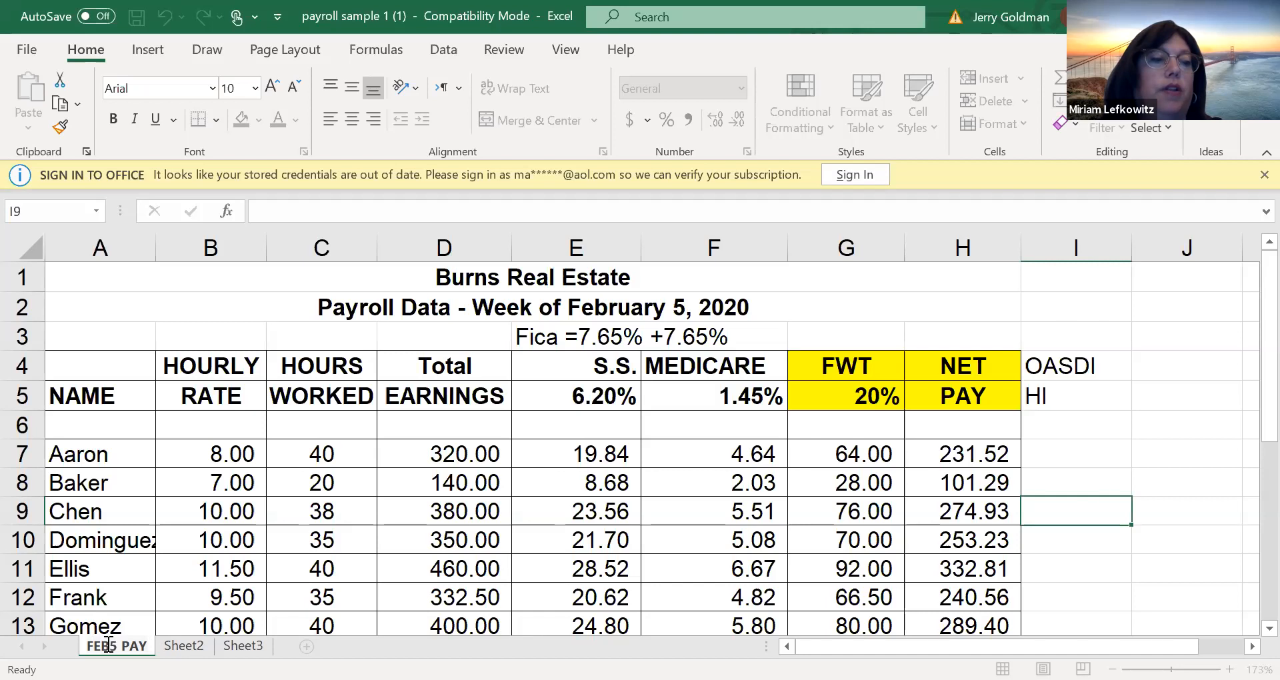
key(Return)
Rename Sheet2 as "FEB 12"
click(180, 645)
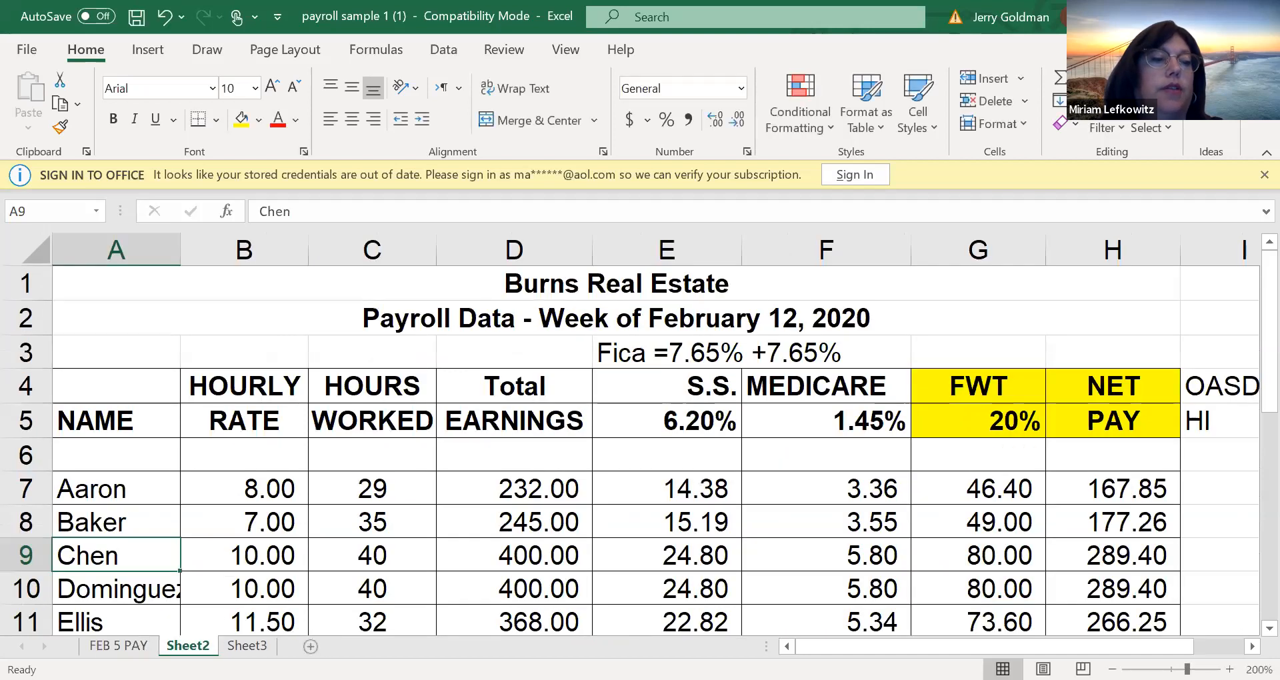
text(FEB1)
key(BackSpace)
text(12)
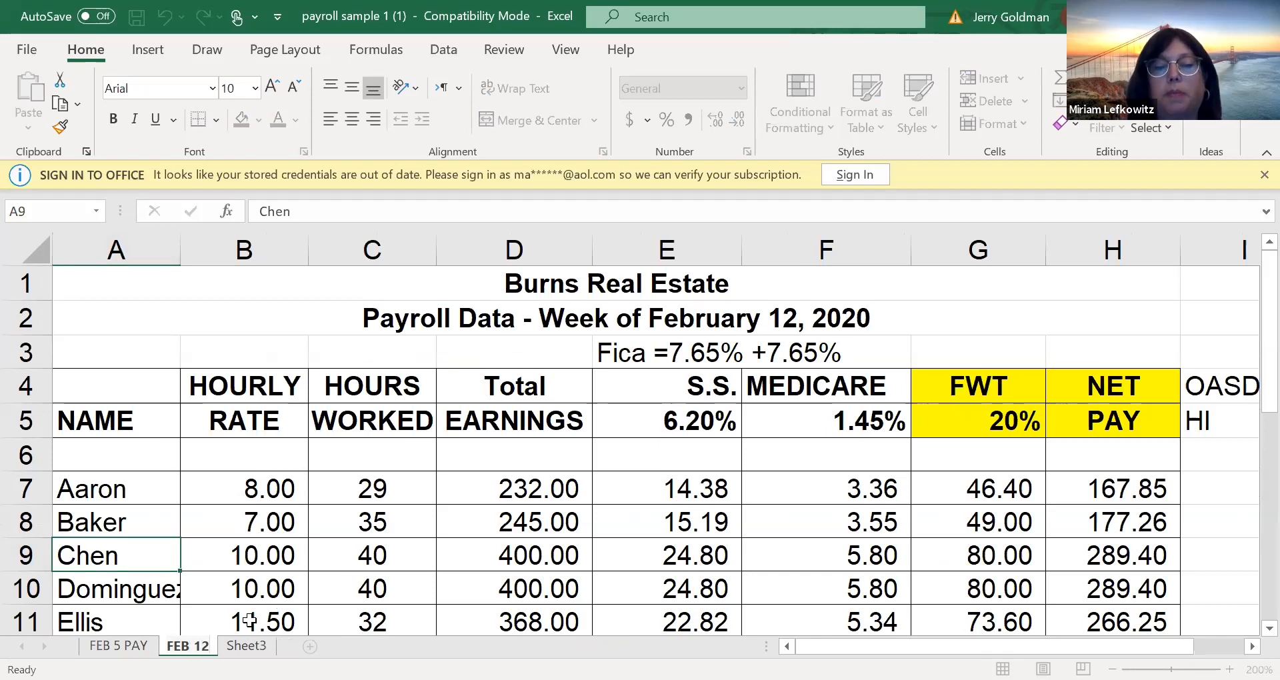
click(242, 568)
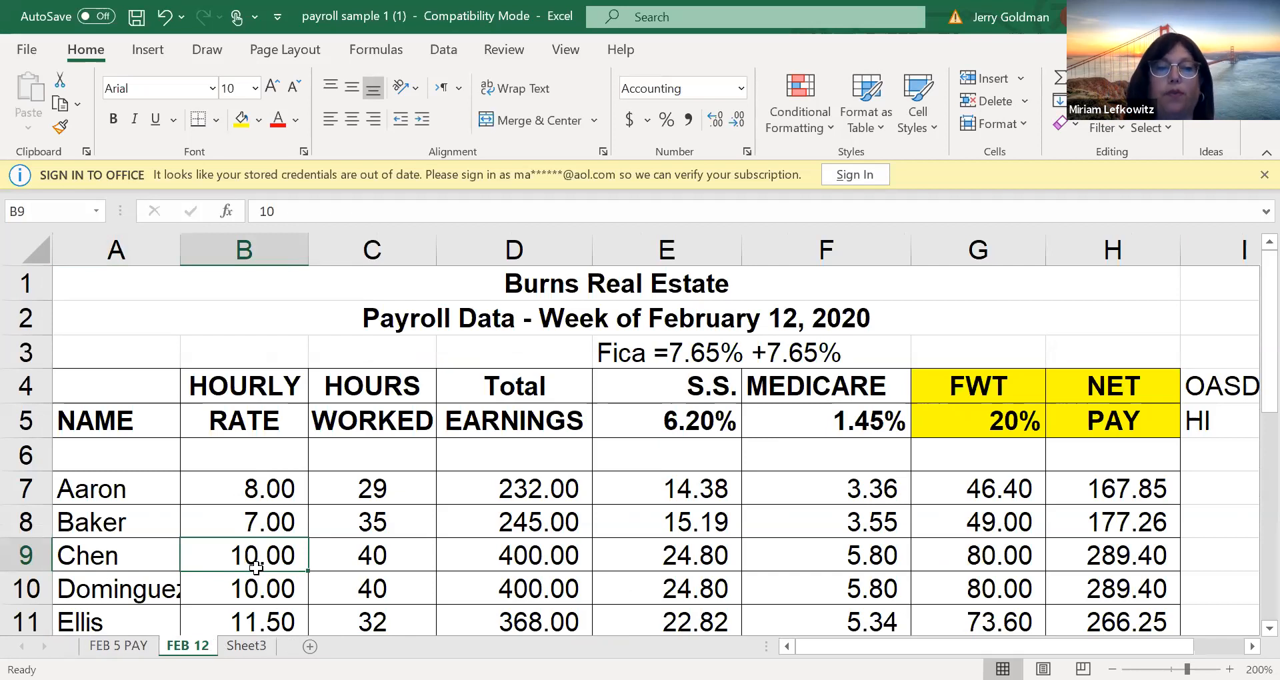
Compare the payroll on the FEB 5 PAY sheet with the payroll on the FEB 12 sheet
click(133, 645)
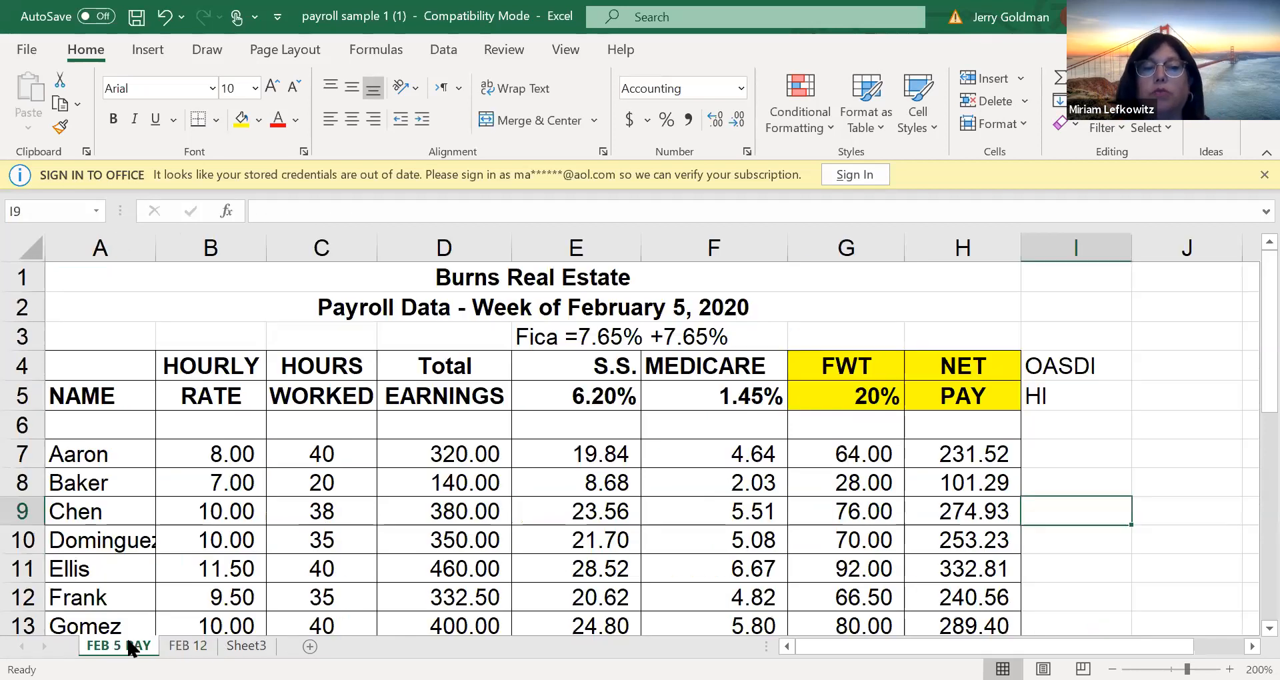
click(184, 632)
click(187, 646)
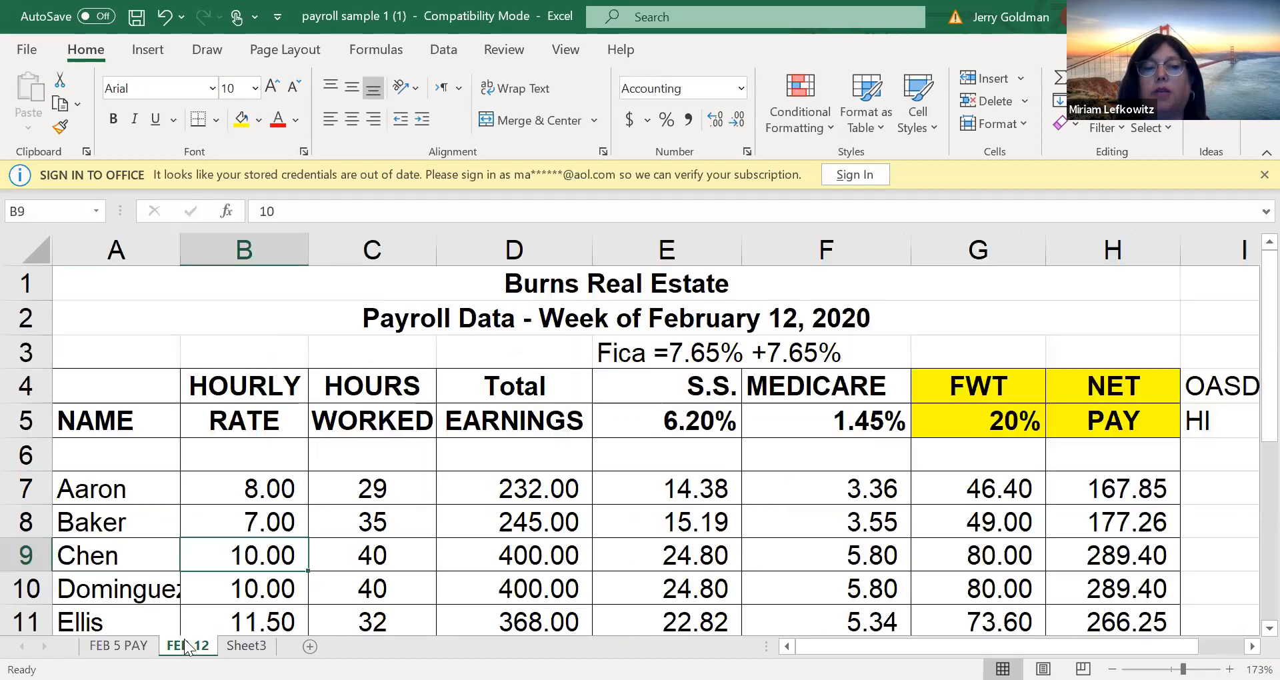
click(325, 528)
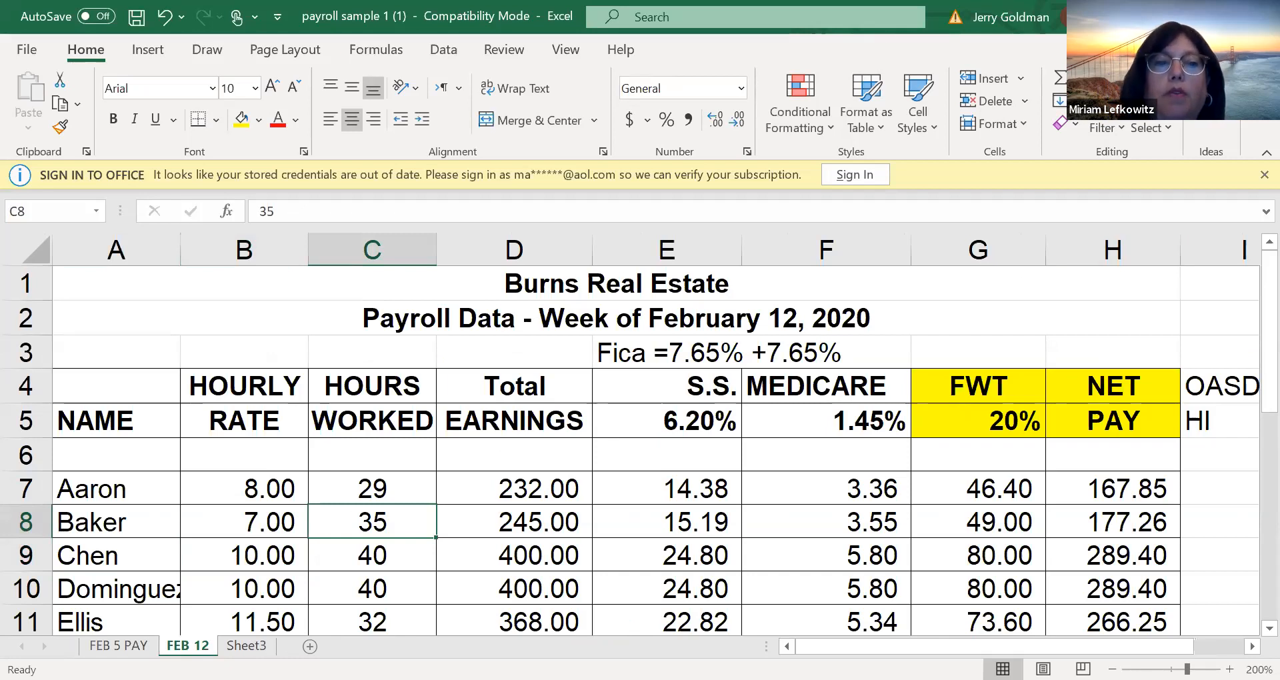
click(623, 432)
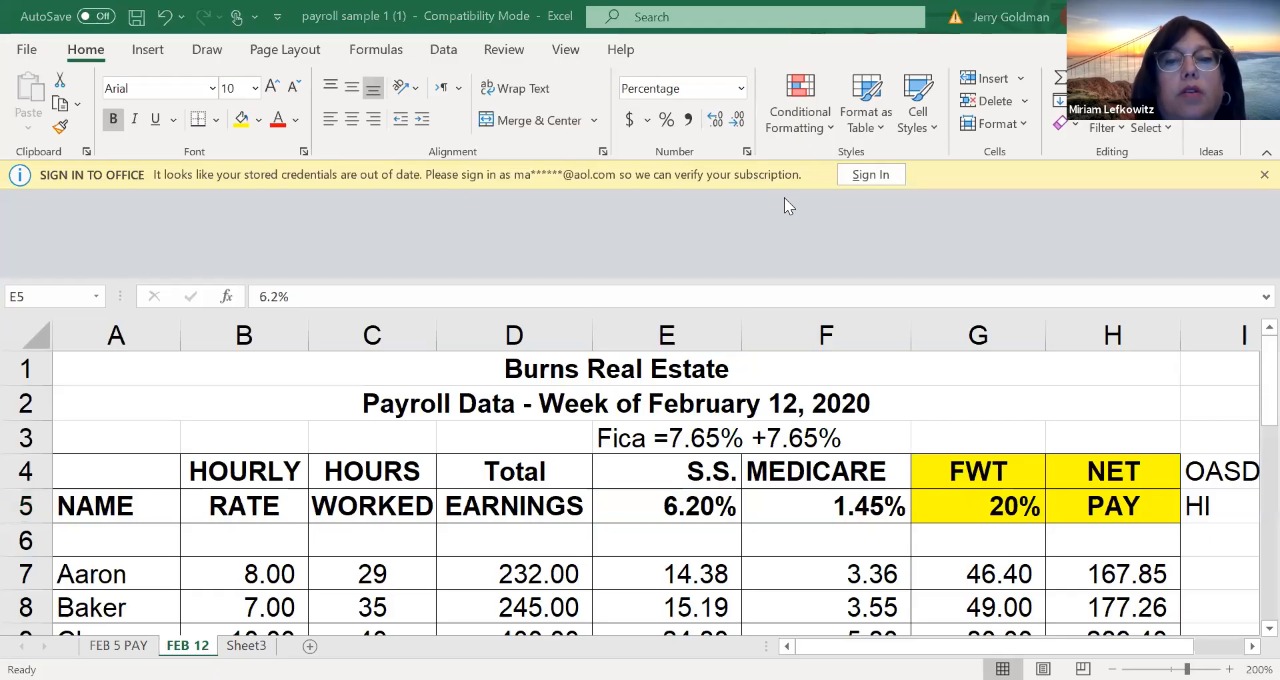
Switch to the Blackboard assignments page in the browser and open the payroll with overtime workbook, payroll sample 2
click(160, 679)
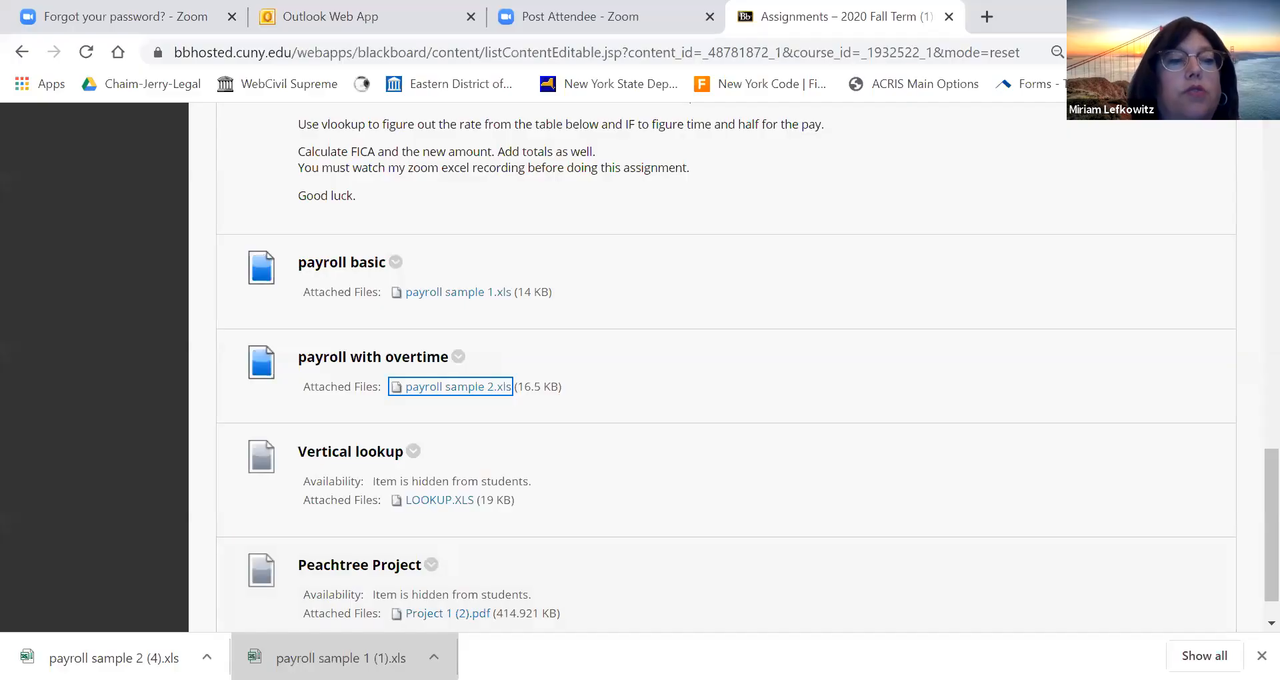
click(83, 658)
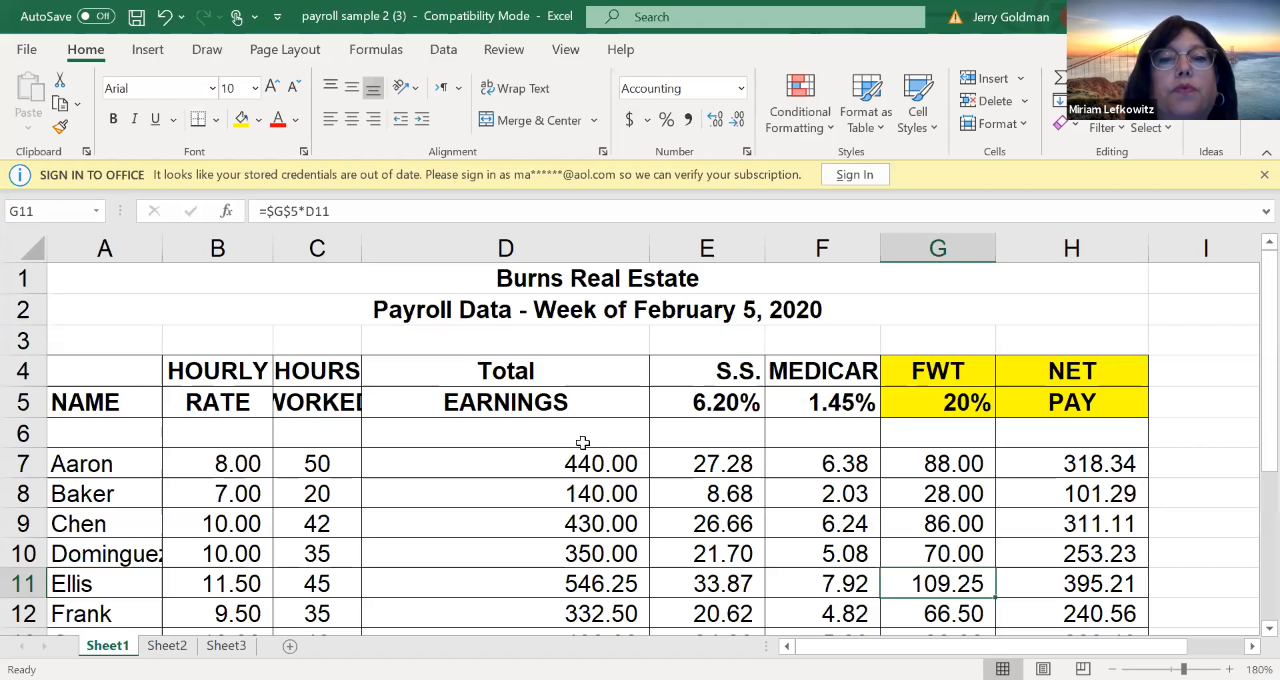
click(554, 394)
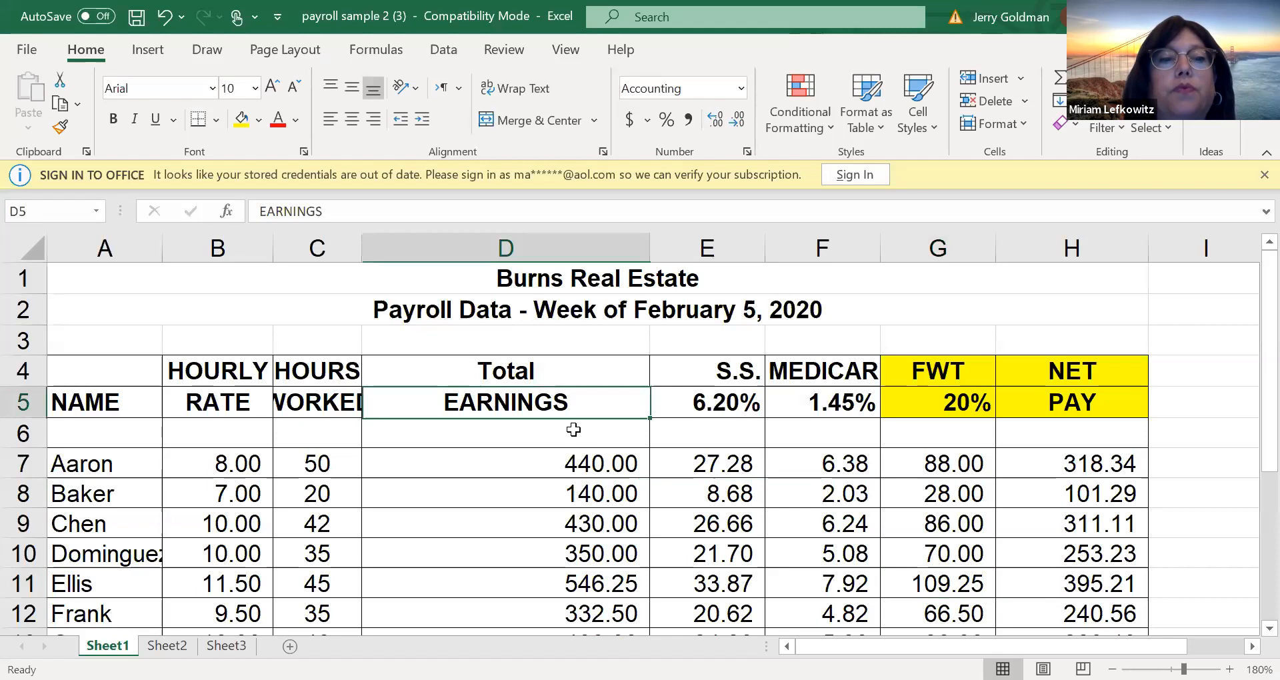
Clear the earnings, tax and net pay contents, including the totals, from cells D6:H15 on Sheet1
click(546, 468)
drag(546, 467, 546, 494)
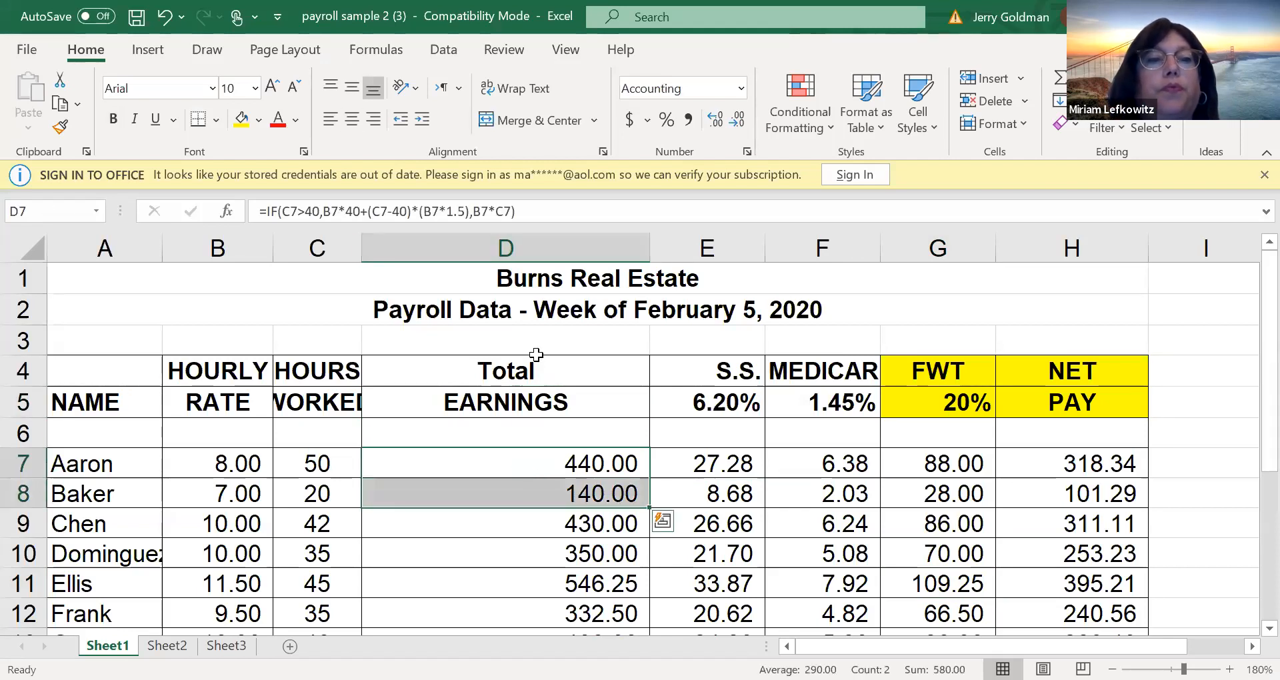
click(542, 407)
drag(543, 430, 1085, 639)
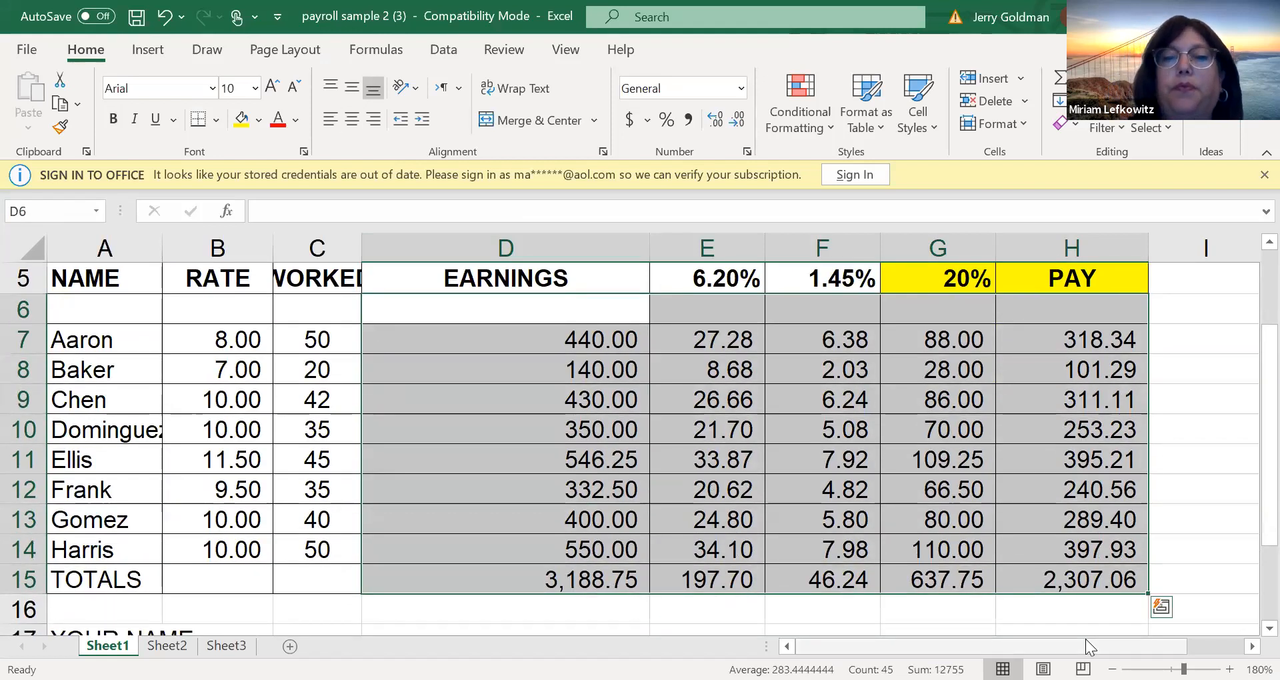
key(Delete)
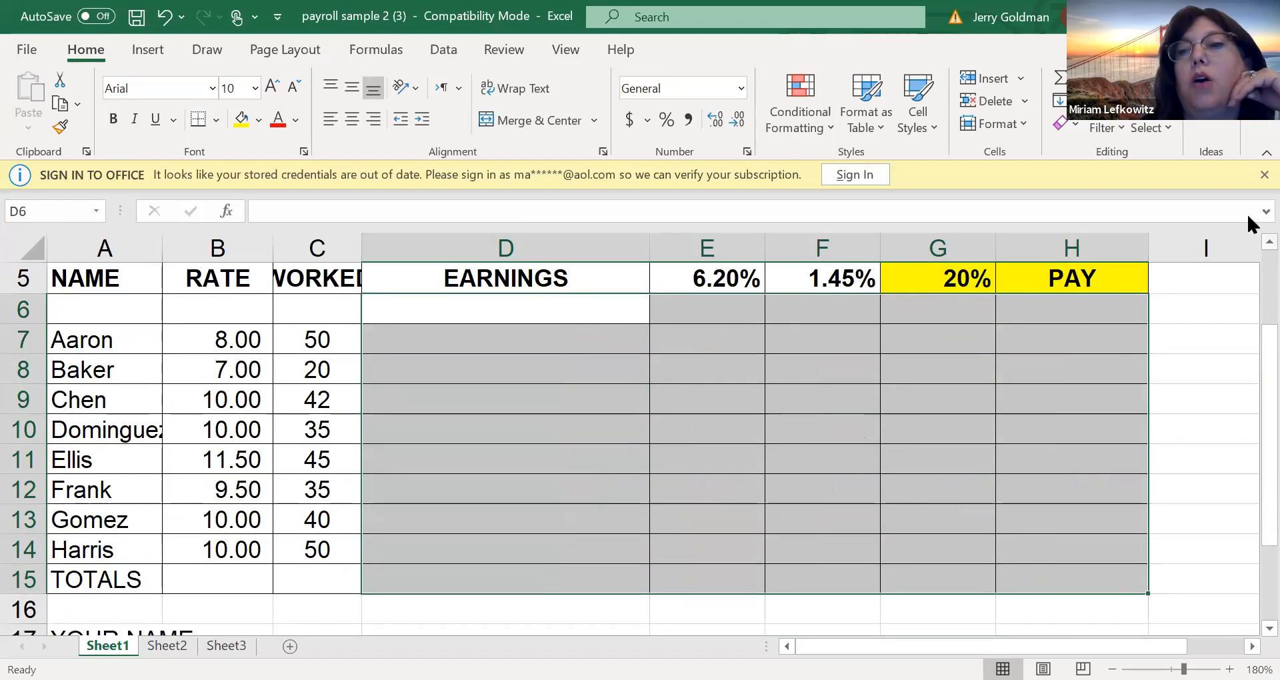
scroll(1246, 300, up, 2)
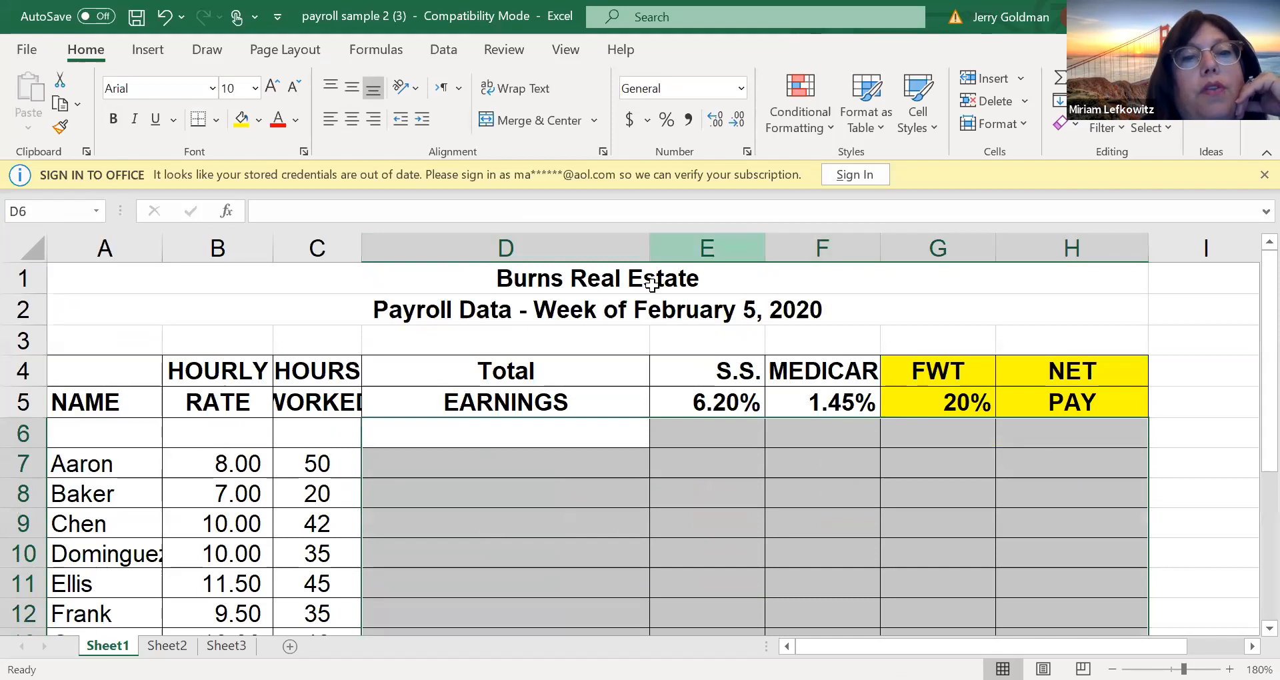
click(704, 305)
AutoFit the width of column C to its HOURS WORKED heading
click(316, 460)
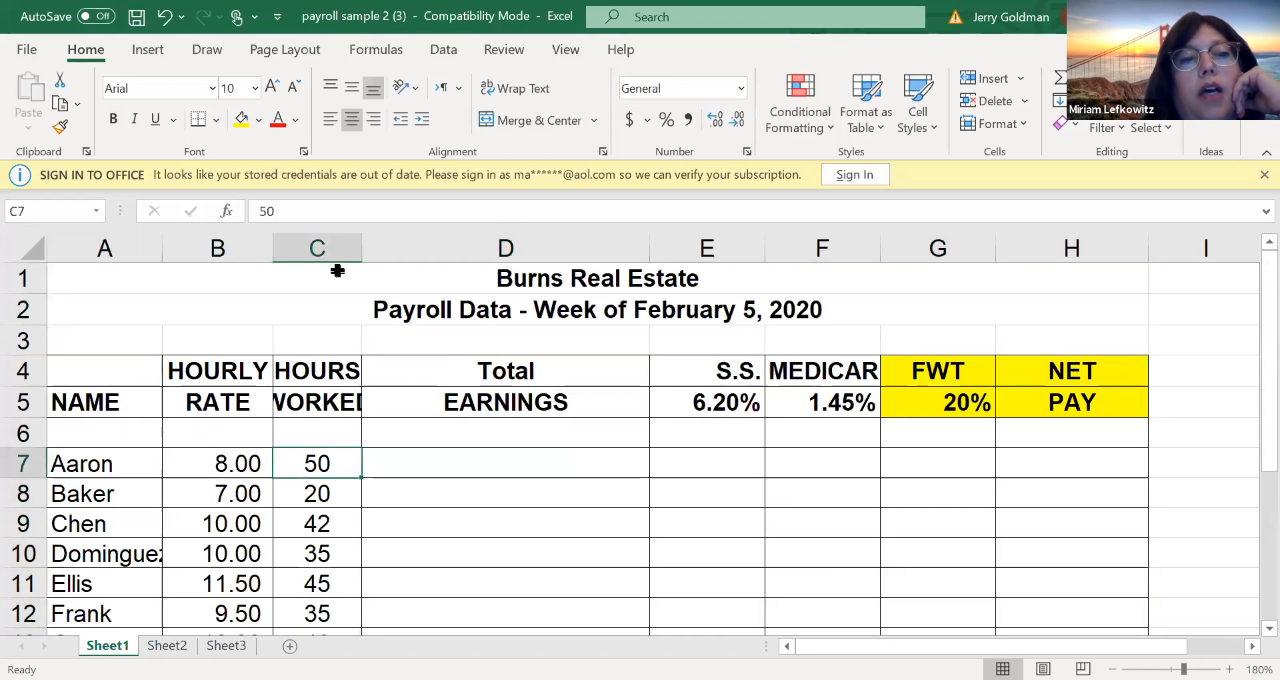
double_click(361, 243)
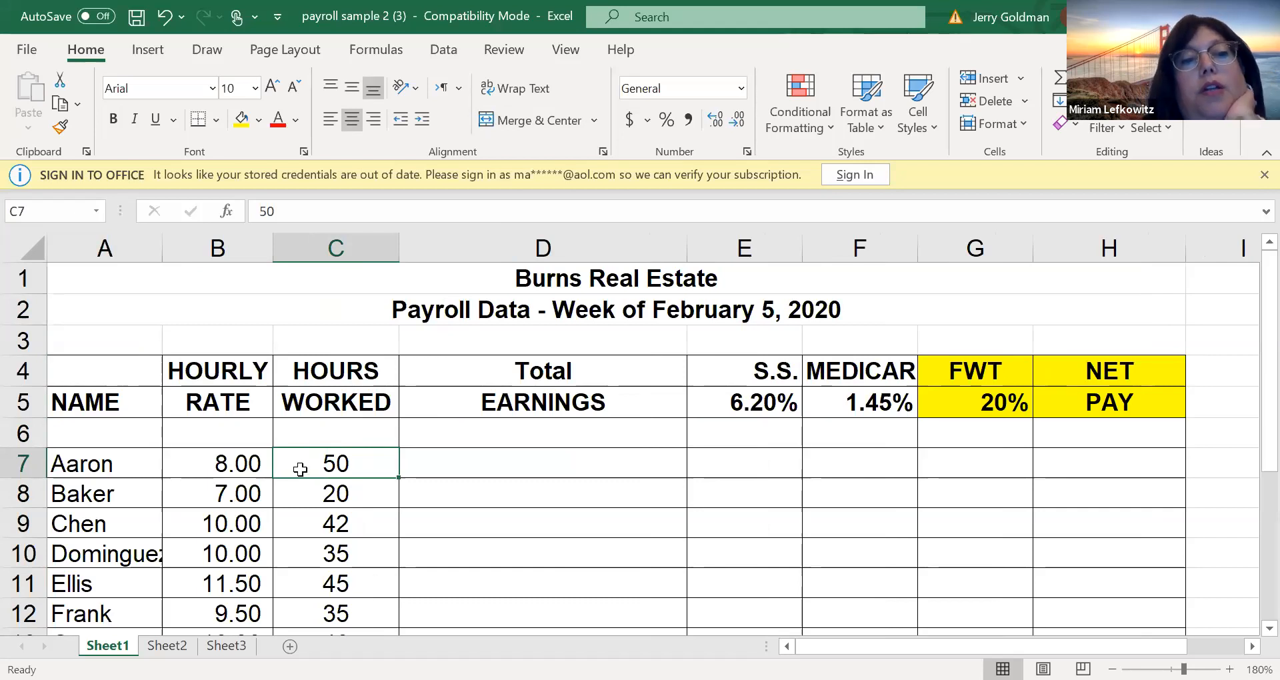
click(316, 488)
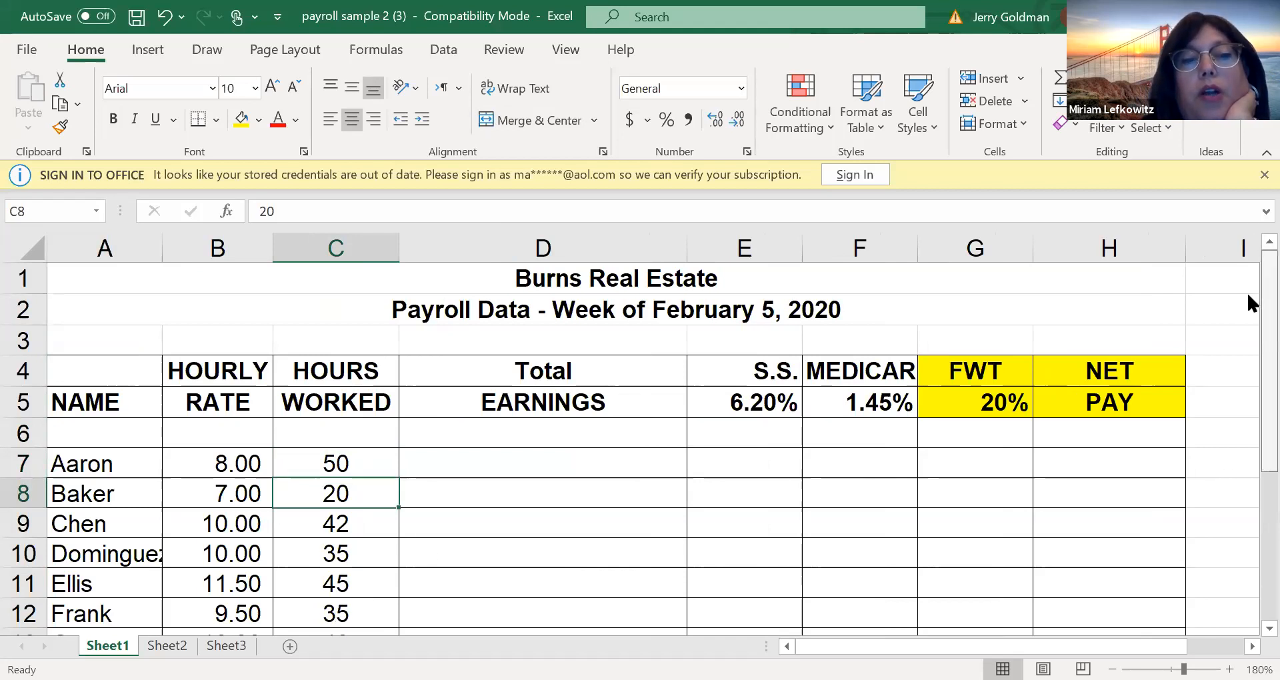
scroll(1247, 306, down, 1)
scroll(1246, 349, up, 1)
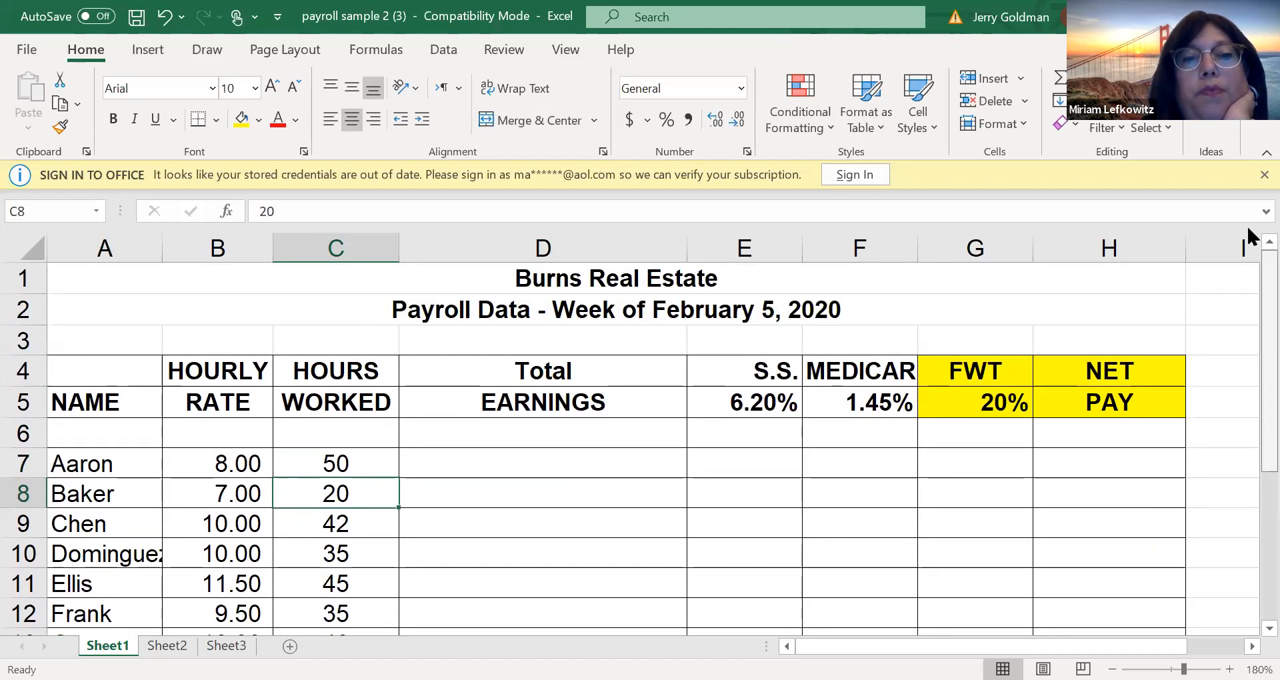
Enter the note "OVERTIME CALCULATIONS OF TIME AND HALF FOR OVER 40 HOURS" in cell D3
click(504, 338)
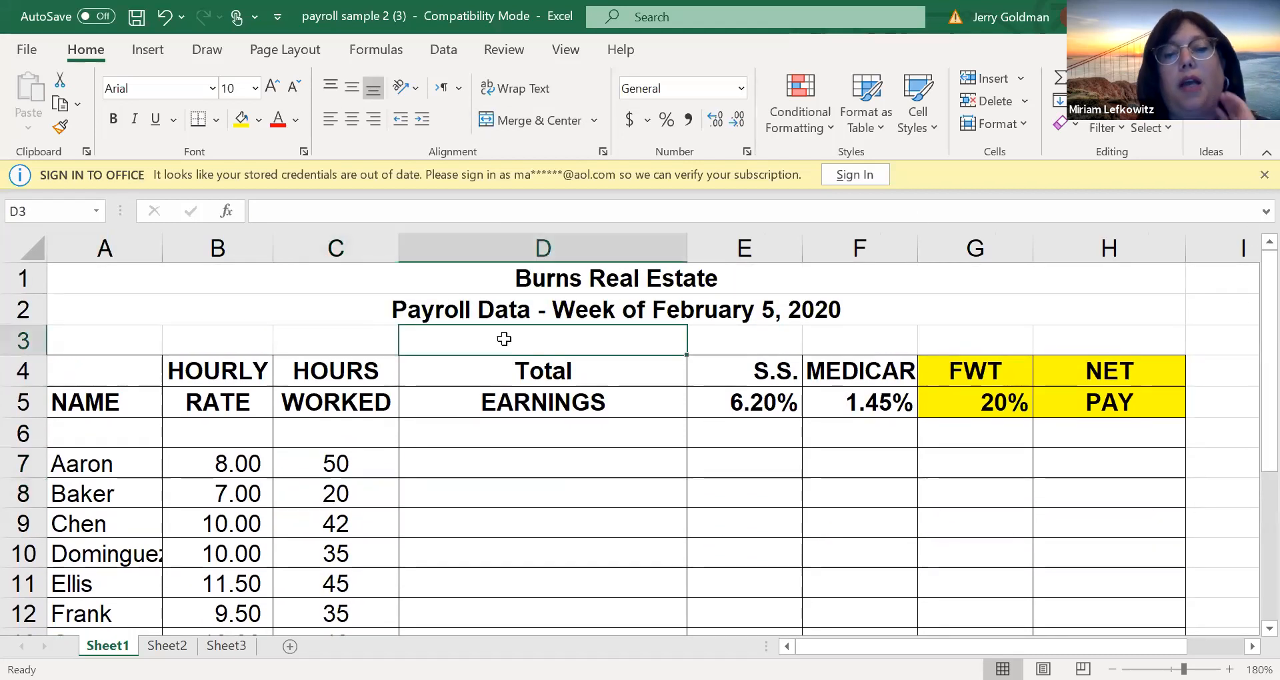
text(OVERTIME CALCULATIONS OF )
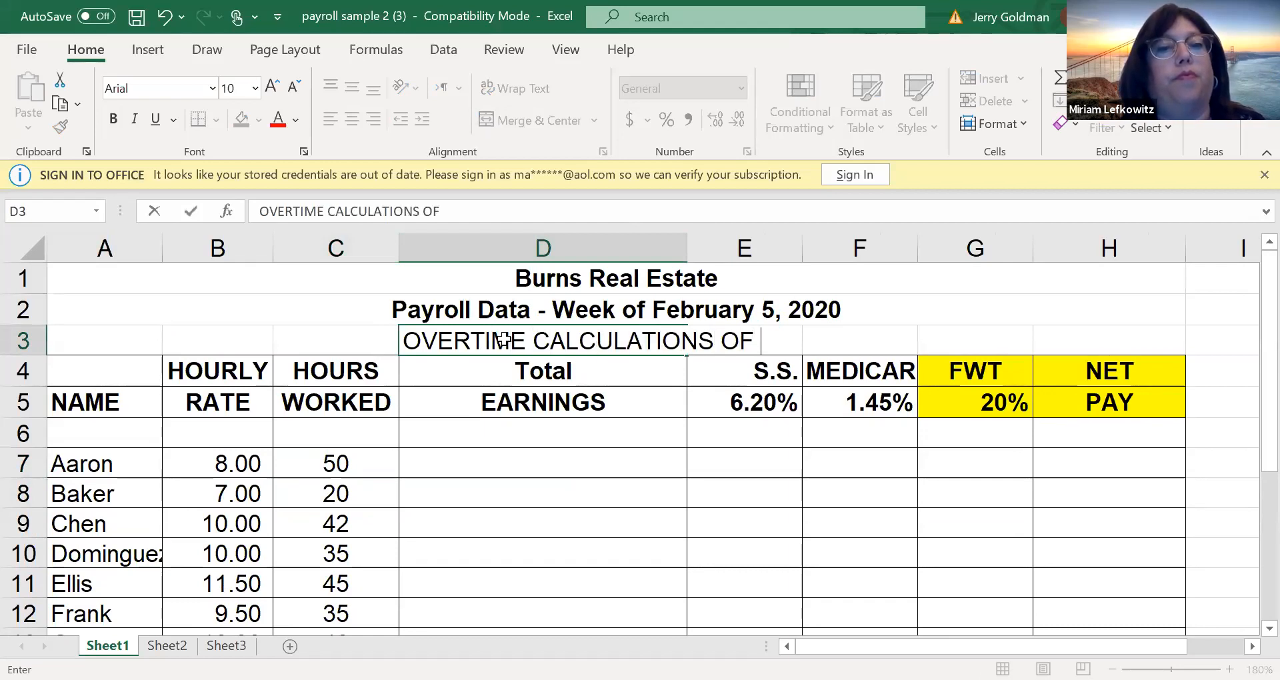
text(TIME AND HALF FOR OVER 40 HOURS)
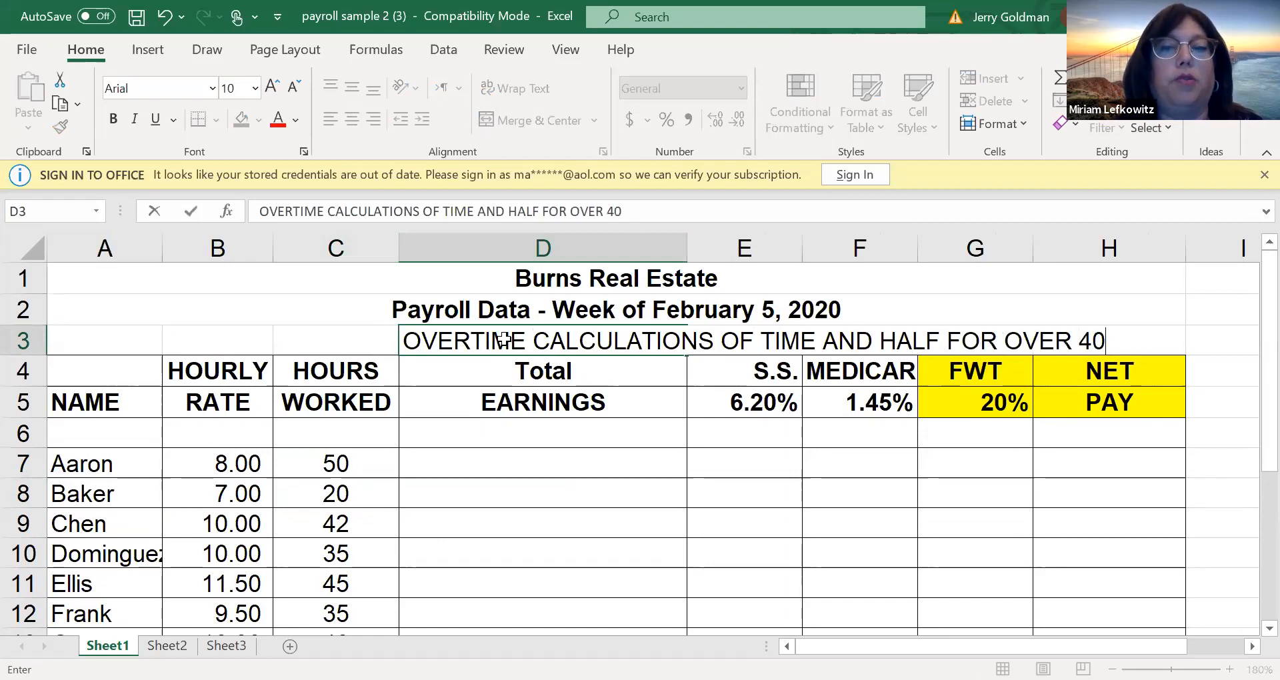
key(Return)
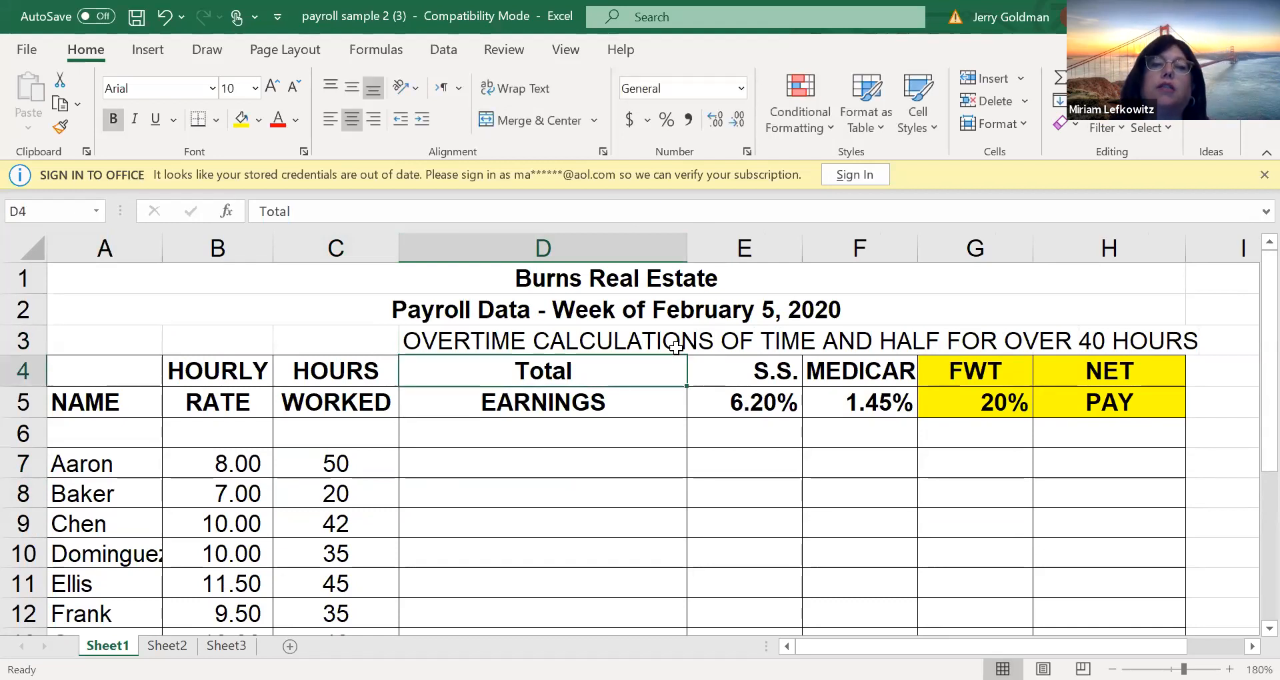
click(460, 172)
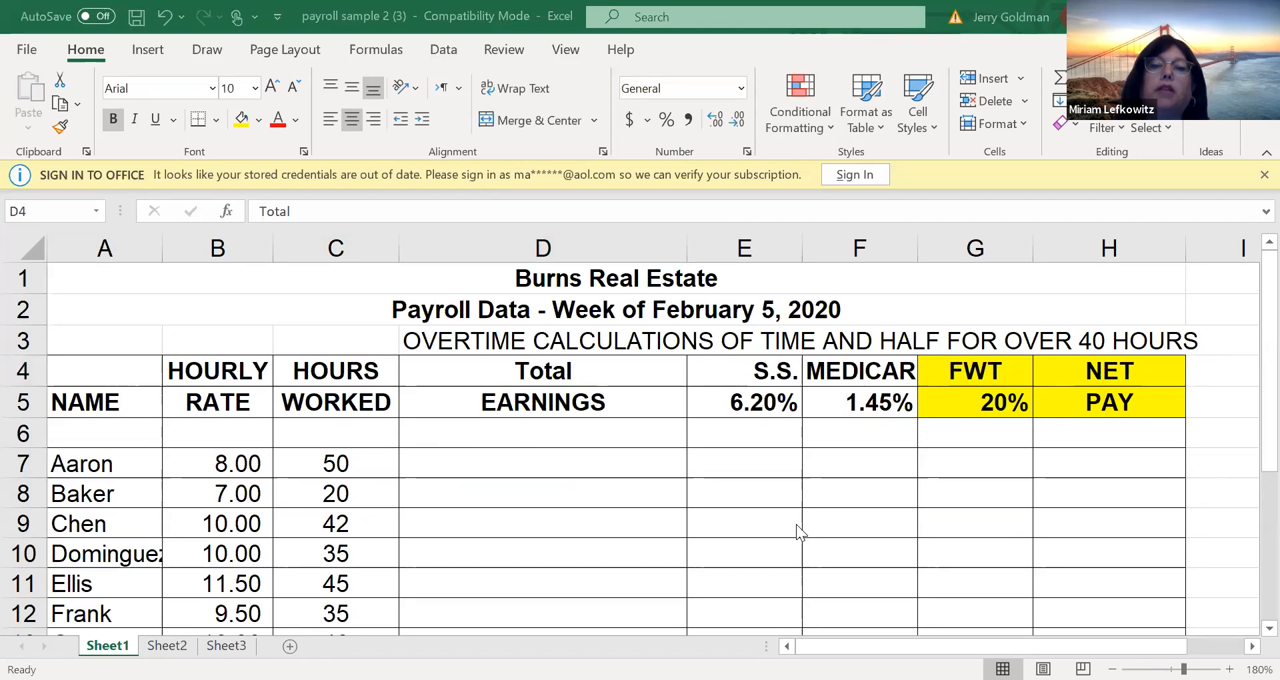
click(523, 457)
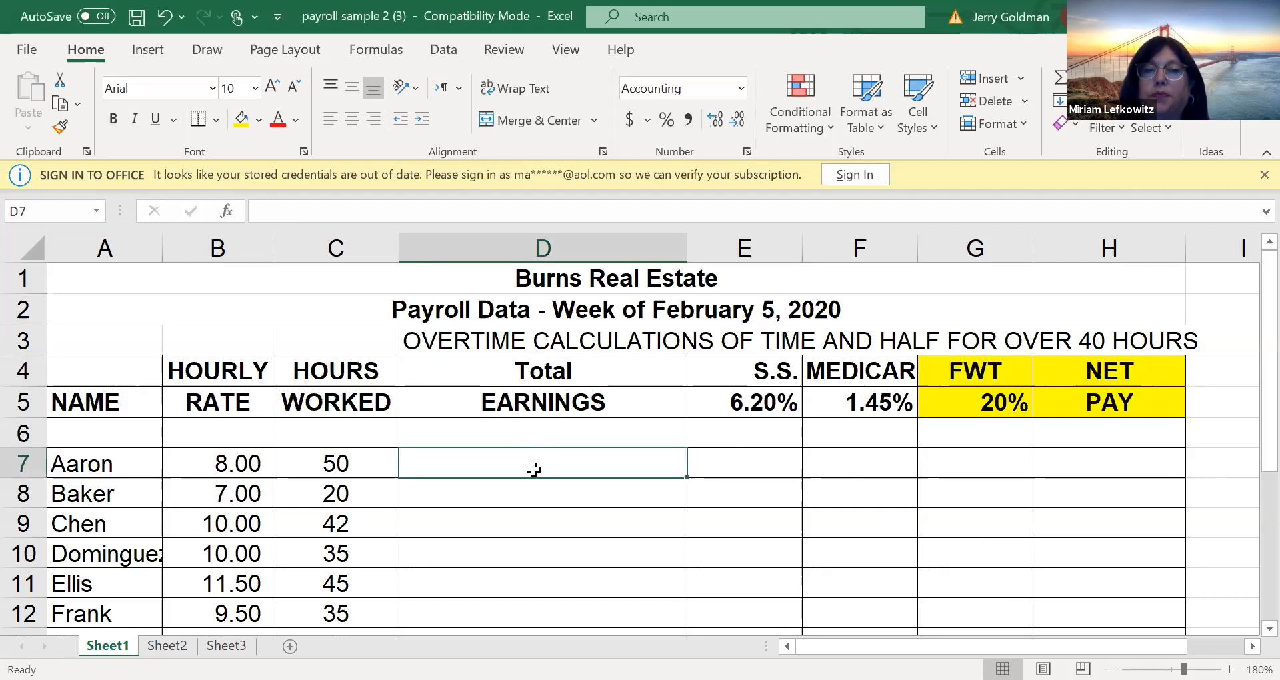
click(549, 243)
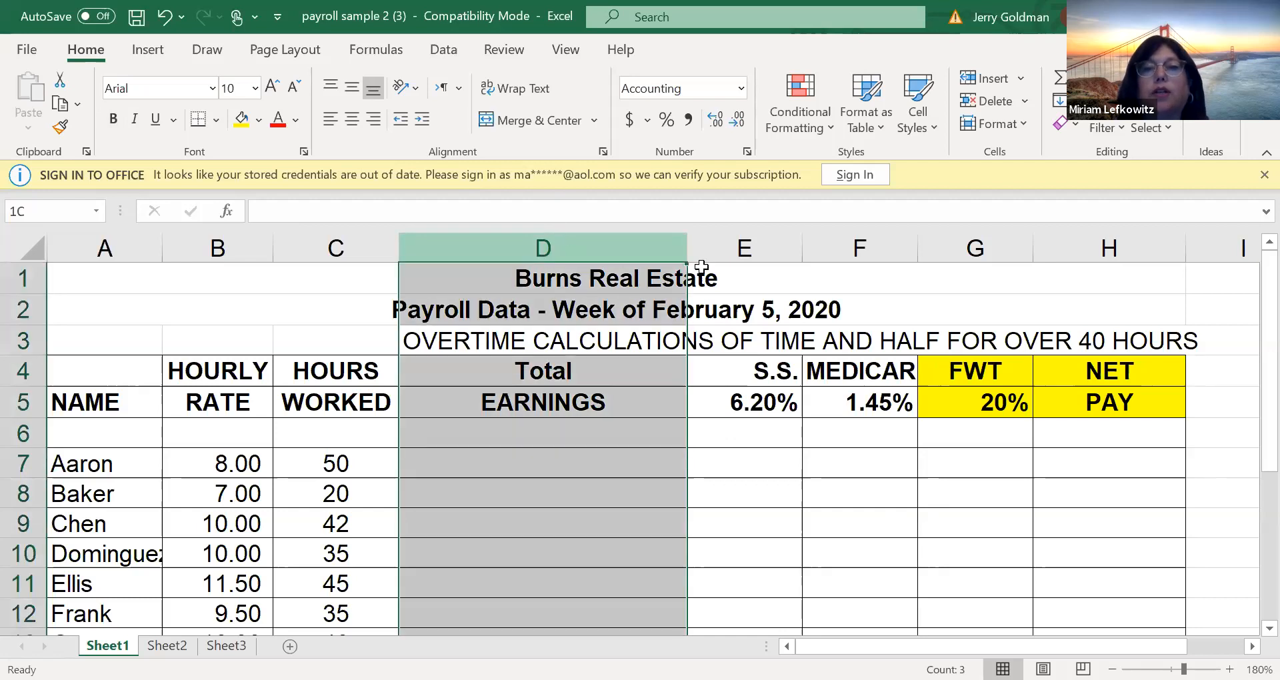
drag(701, 267, 1051, 270)
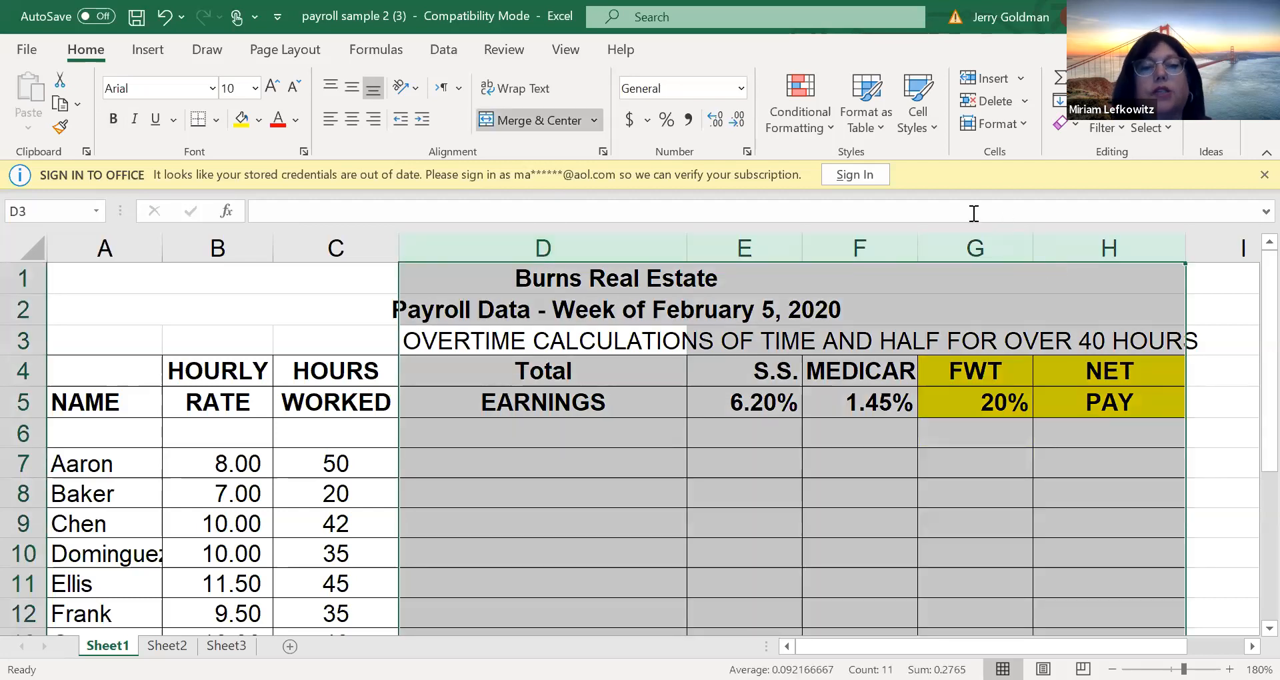
click(845, 246)
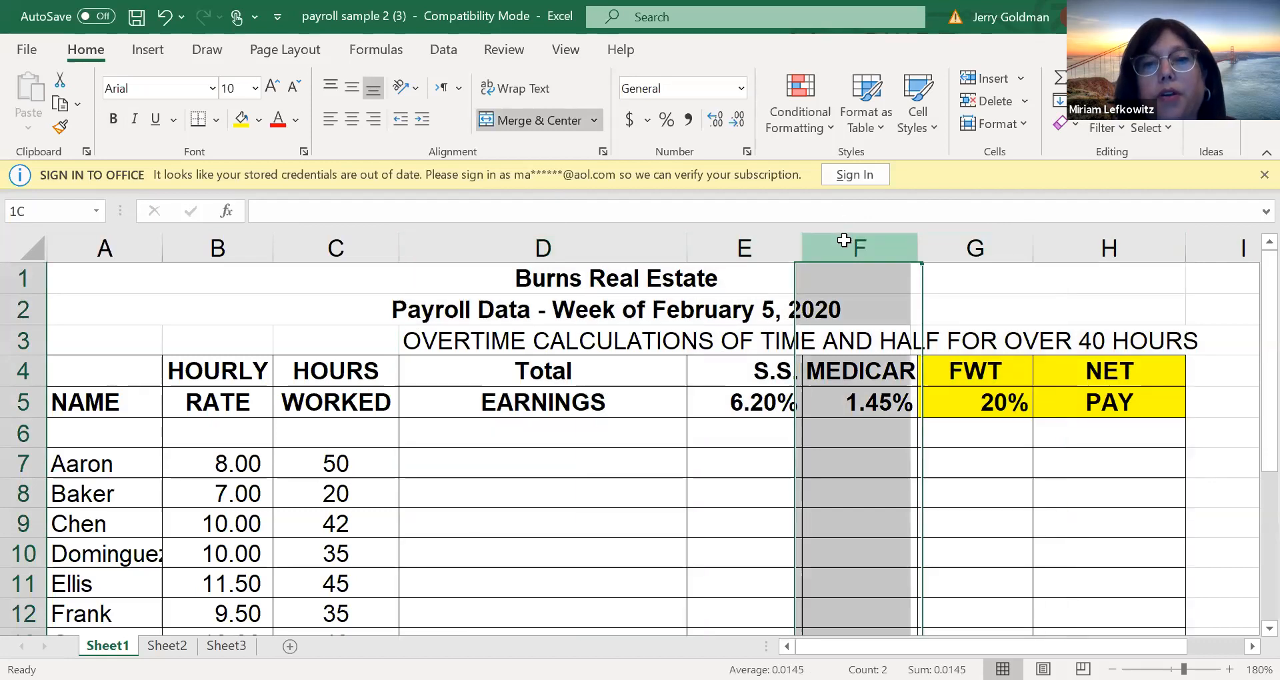
click(505, 248)
drag(738, 288, 860, 253)
Insert four blank columns before the Total EARNINGS column, starting at column D
click(620, 254)
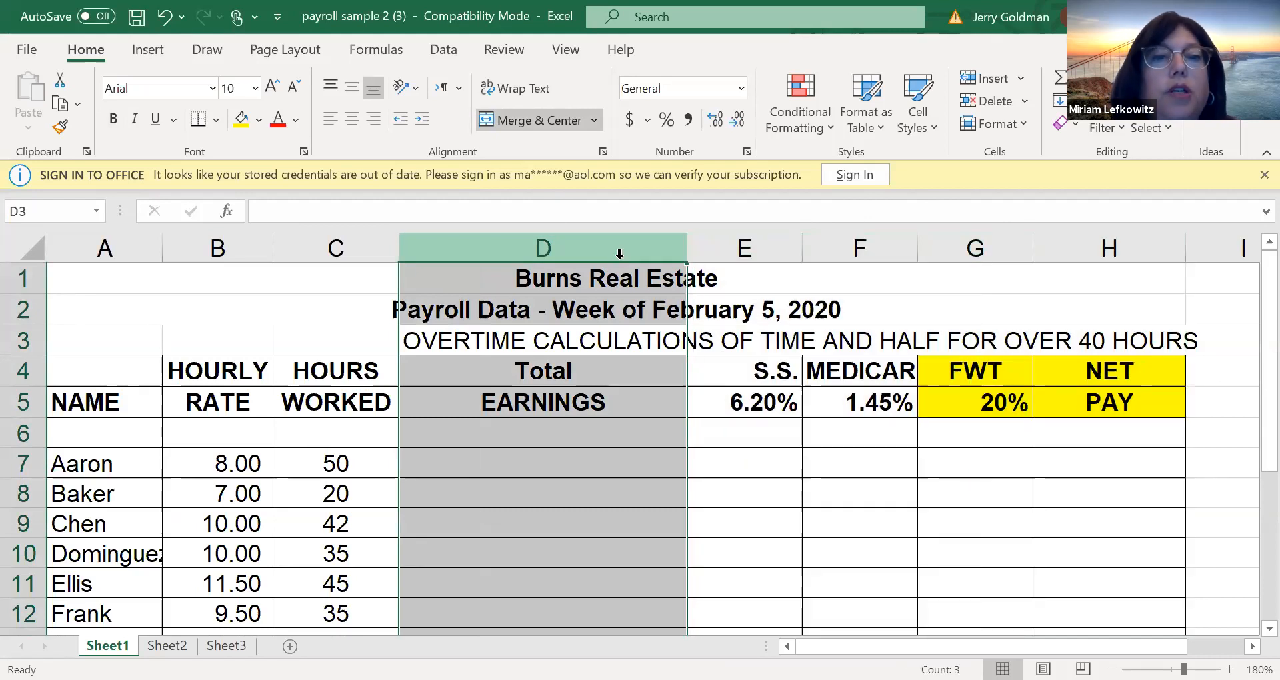
drag(629, 246, 742, 232)
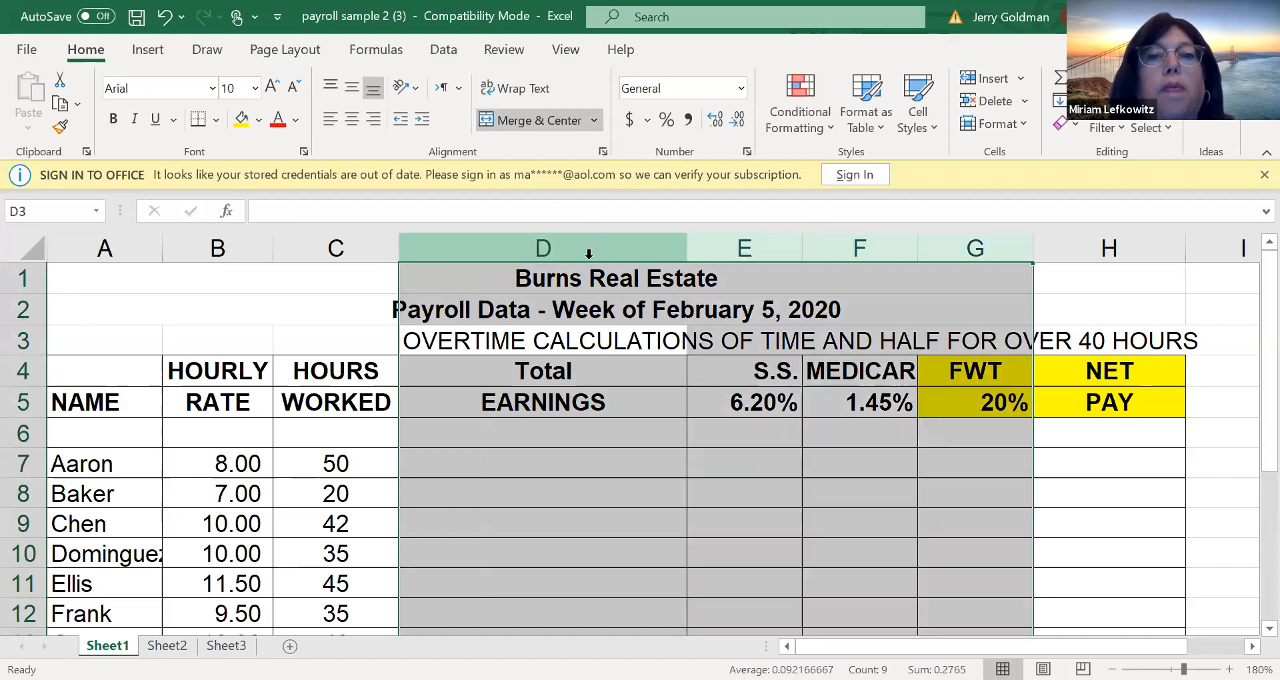
right_click(591, 250)
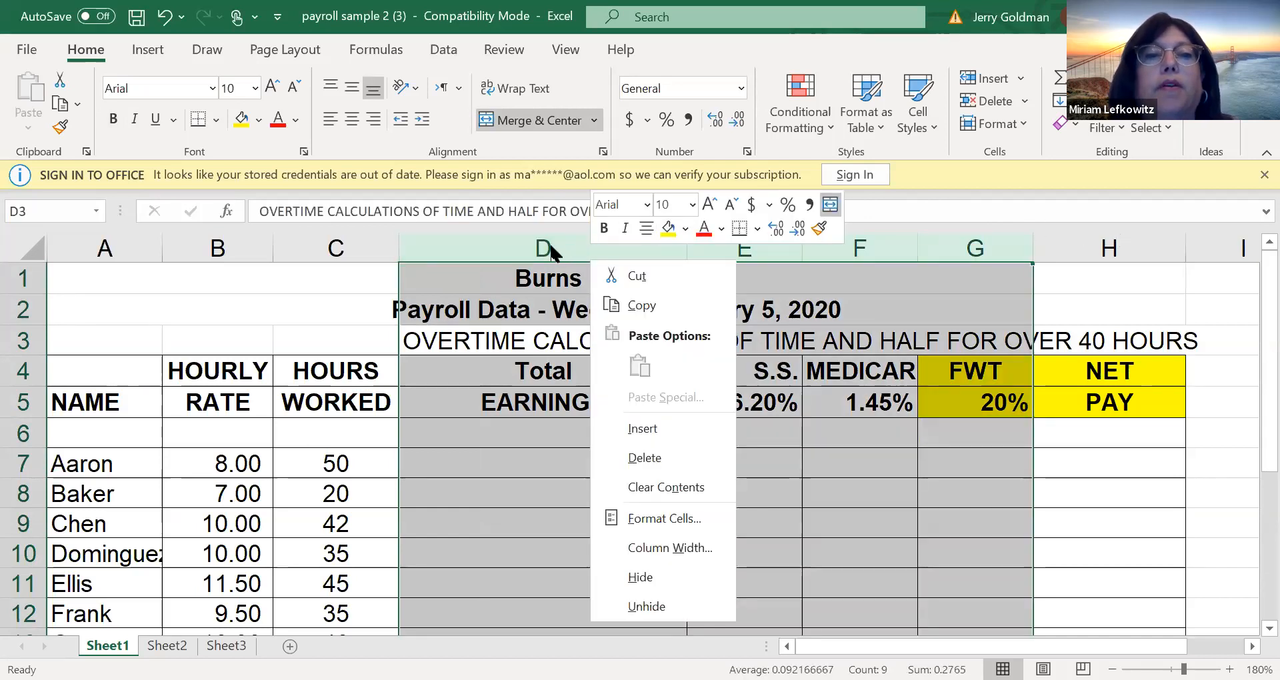
right_click(560, 244)
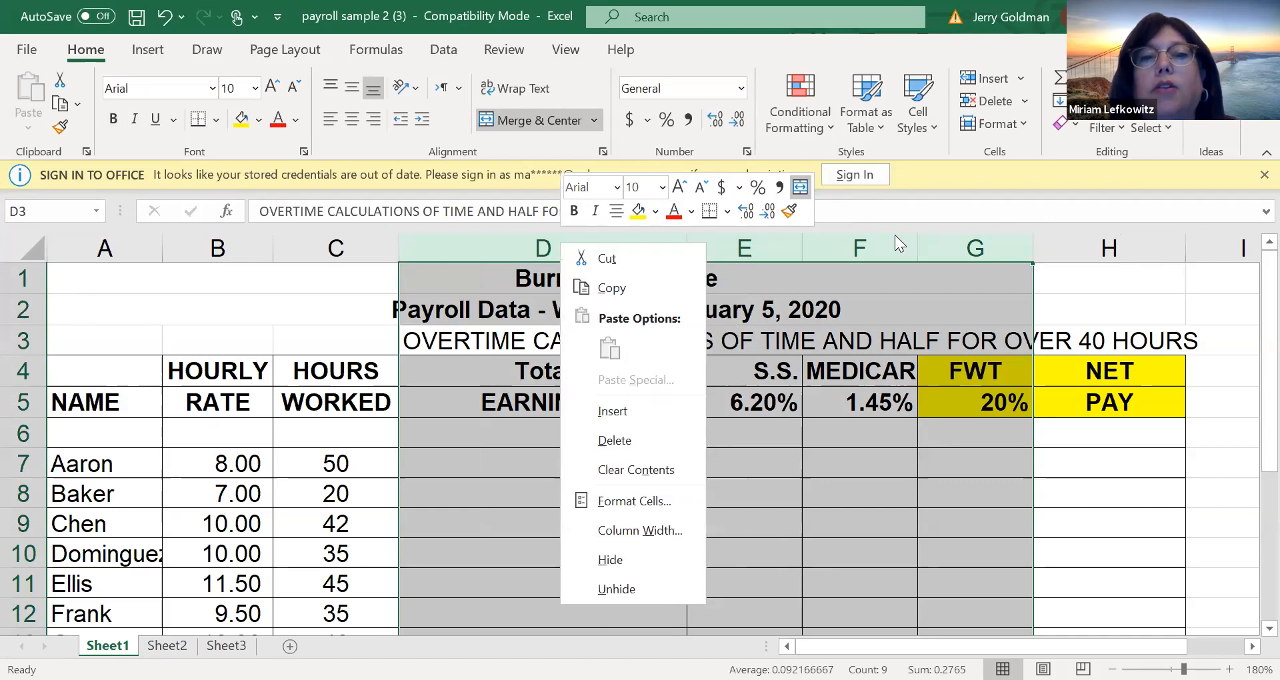
key(Escape)
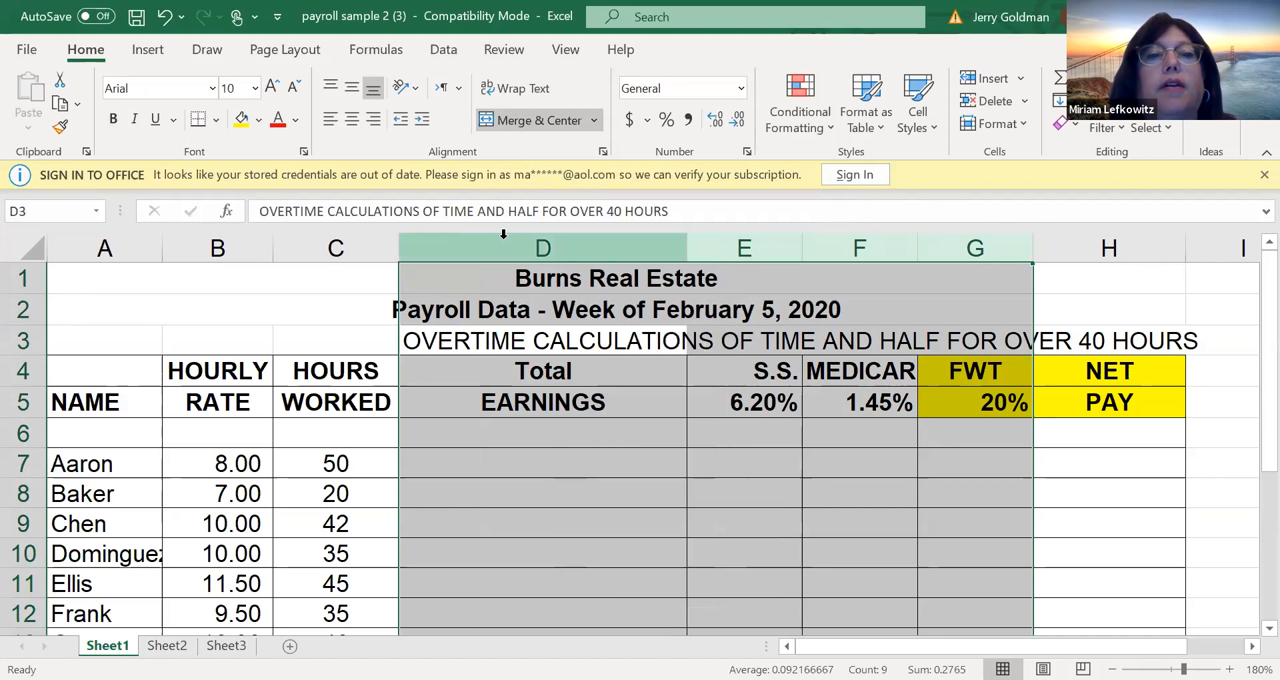
right_click(449, 242)
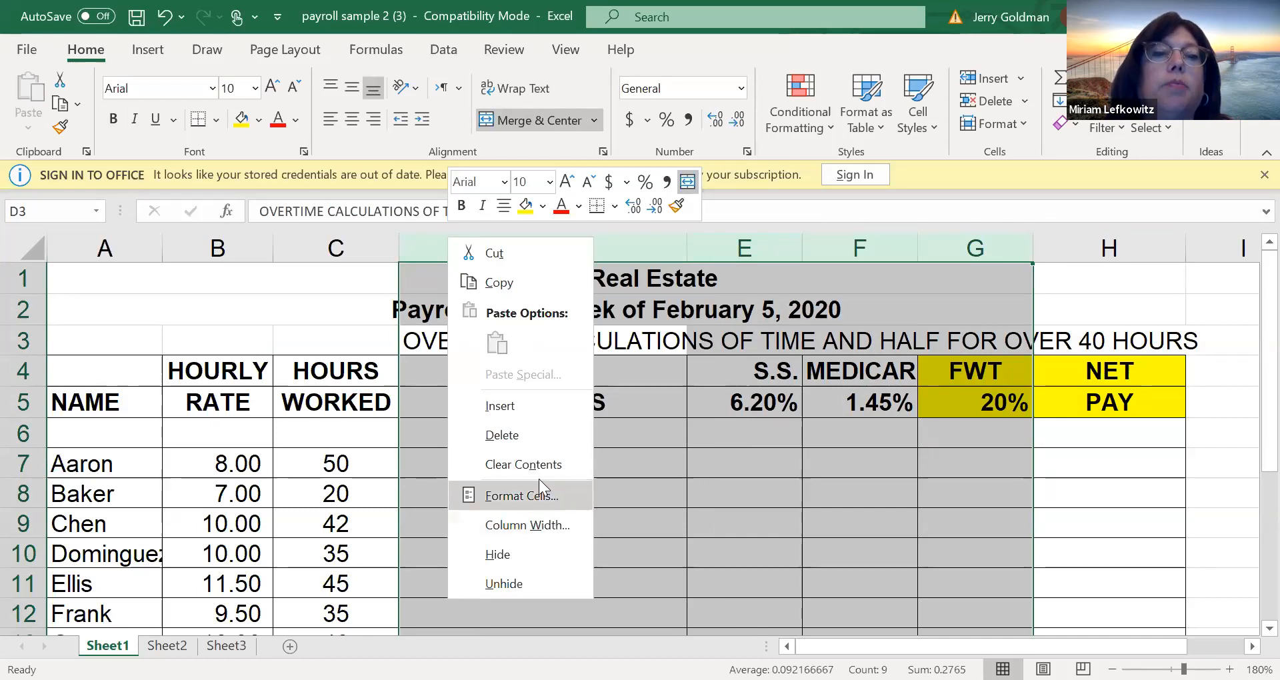
click(518, 404)
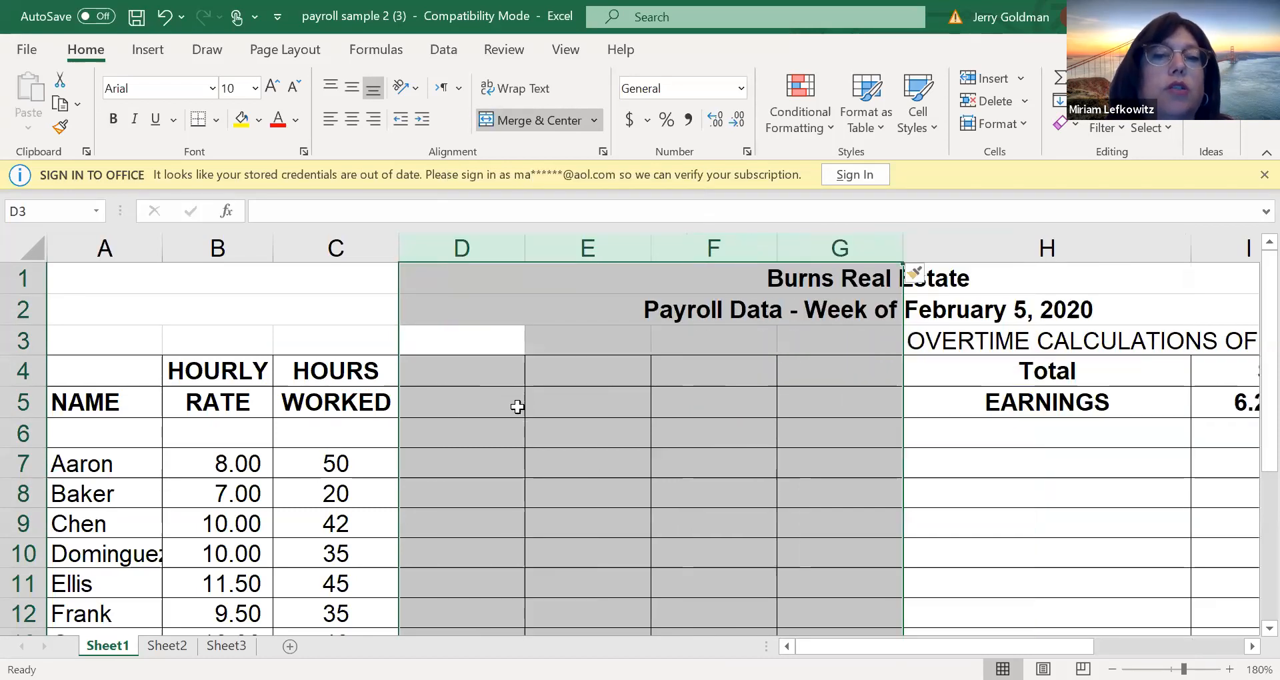
click(439, 398)
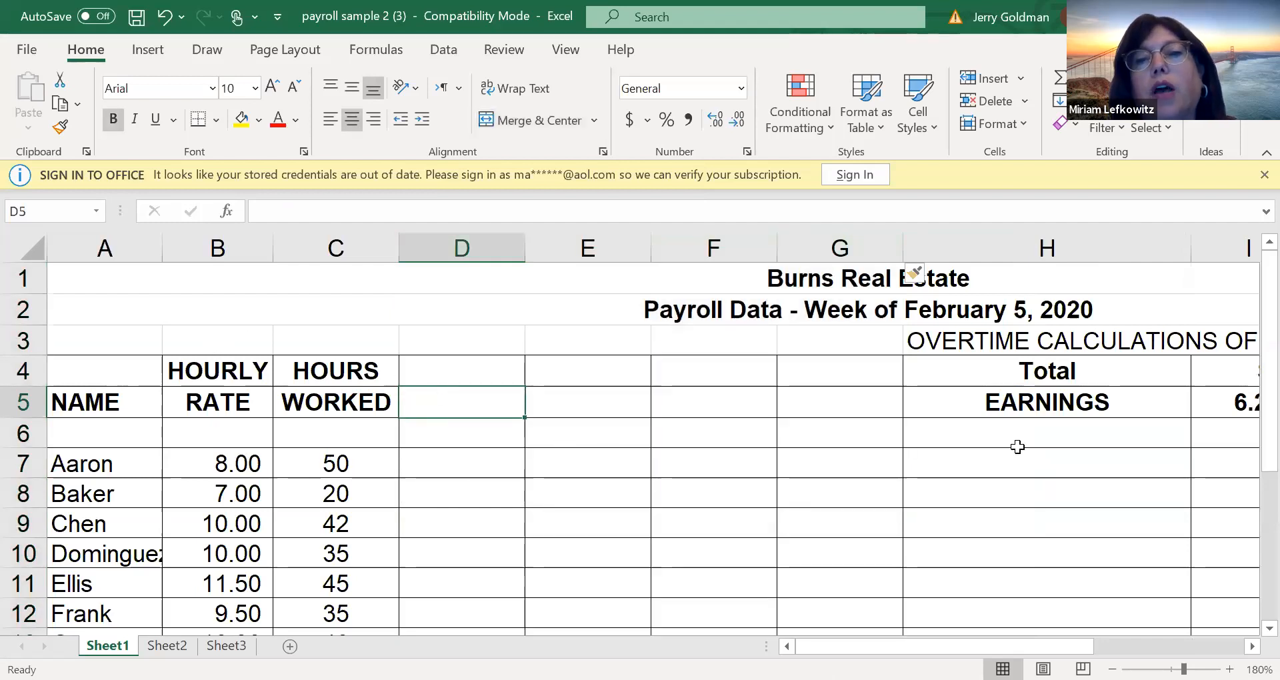
click(1014, 469)
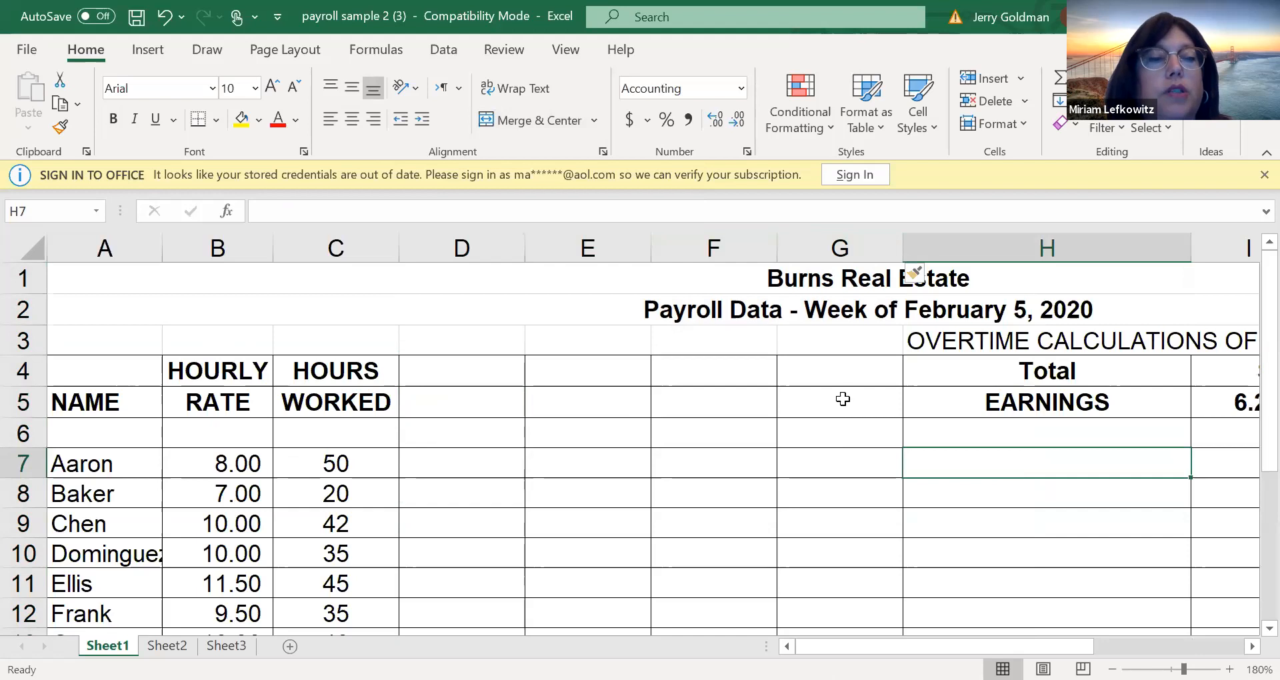
click(458, 372)
click(558, 297)
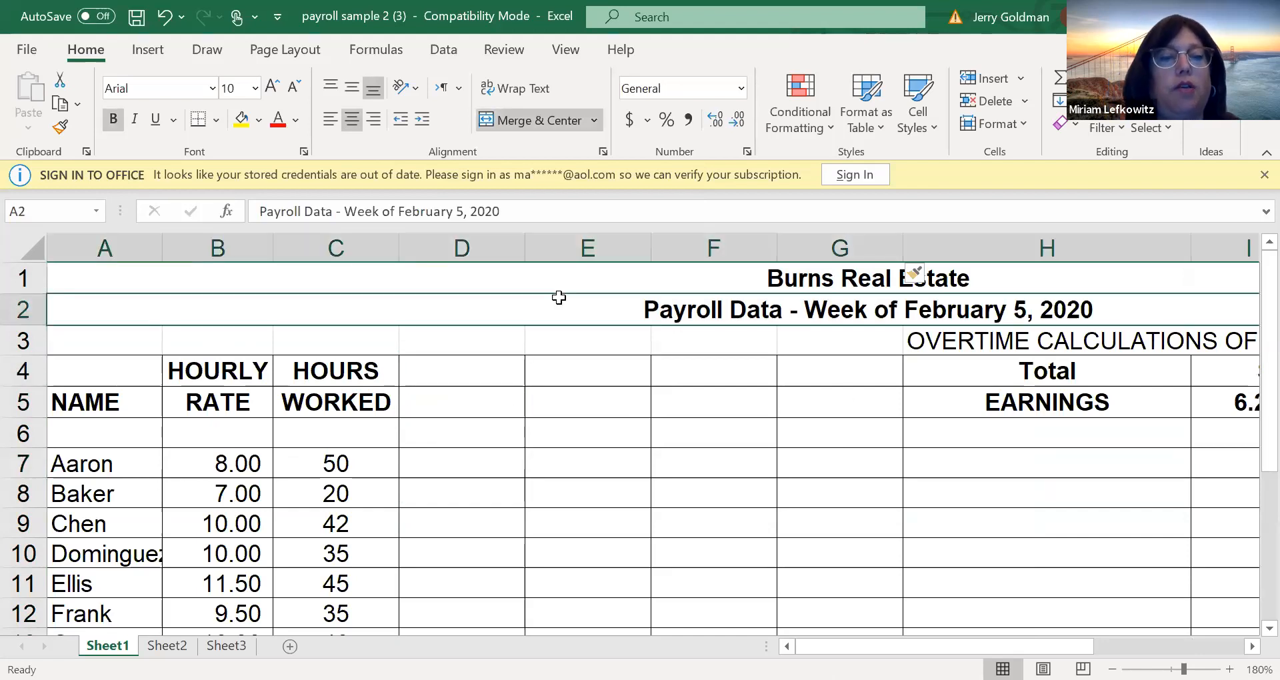
text(RE)
key(Escape)
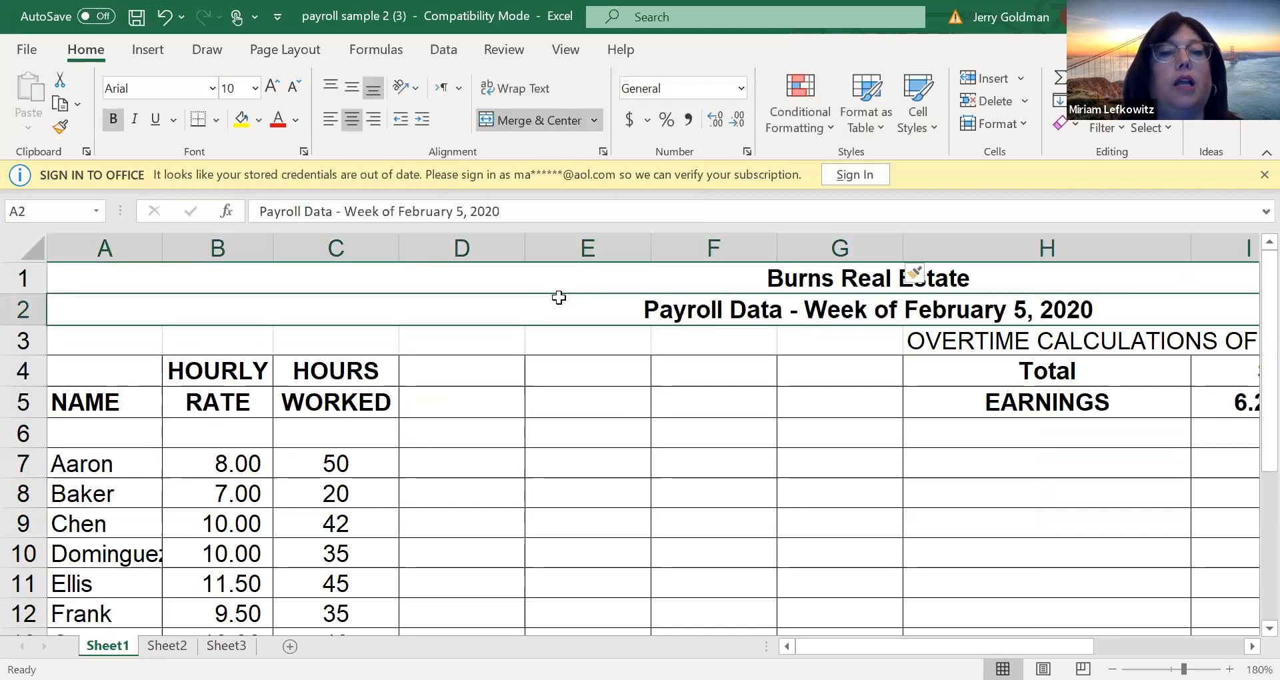
Enter the two-line column heading REG over HOURS in cells D4 and D5
click(440, 374)
text(REG)
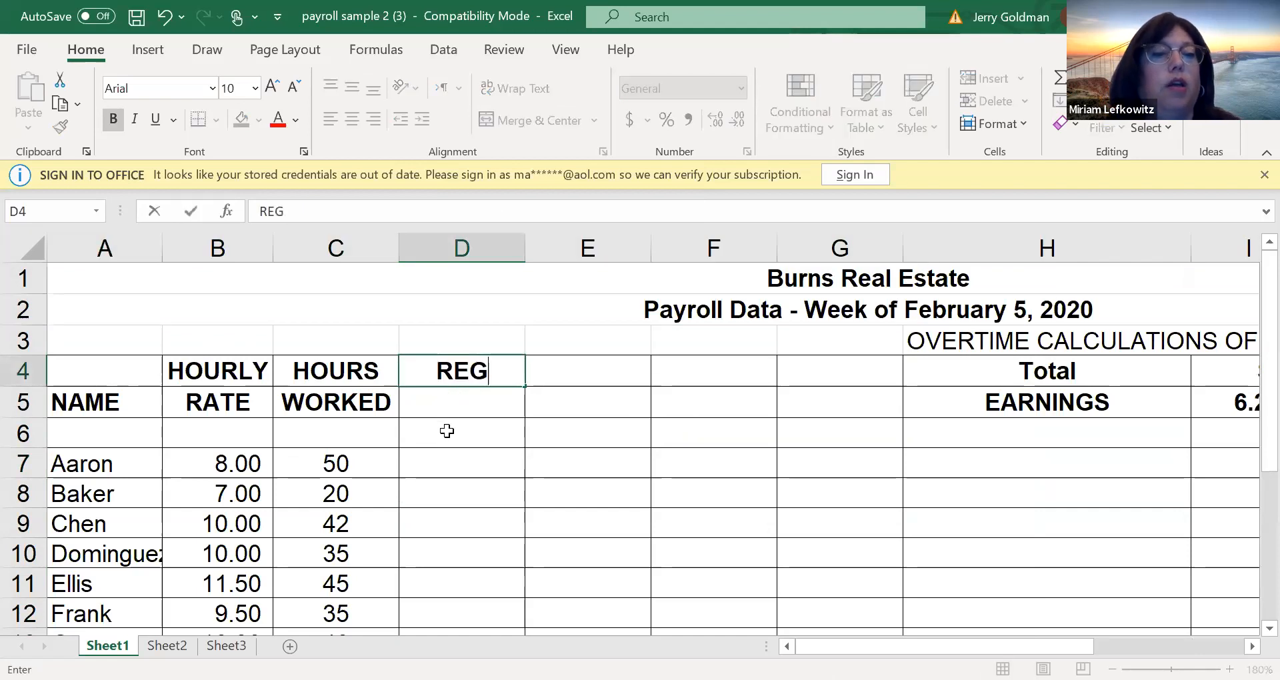
key(Return)
text(HO)
key(BackSpace)
key(BackSpace)
text(HOURS)
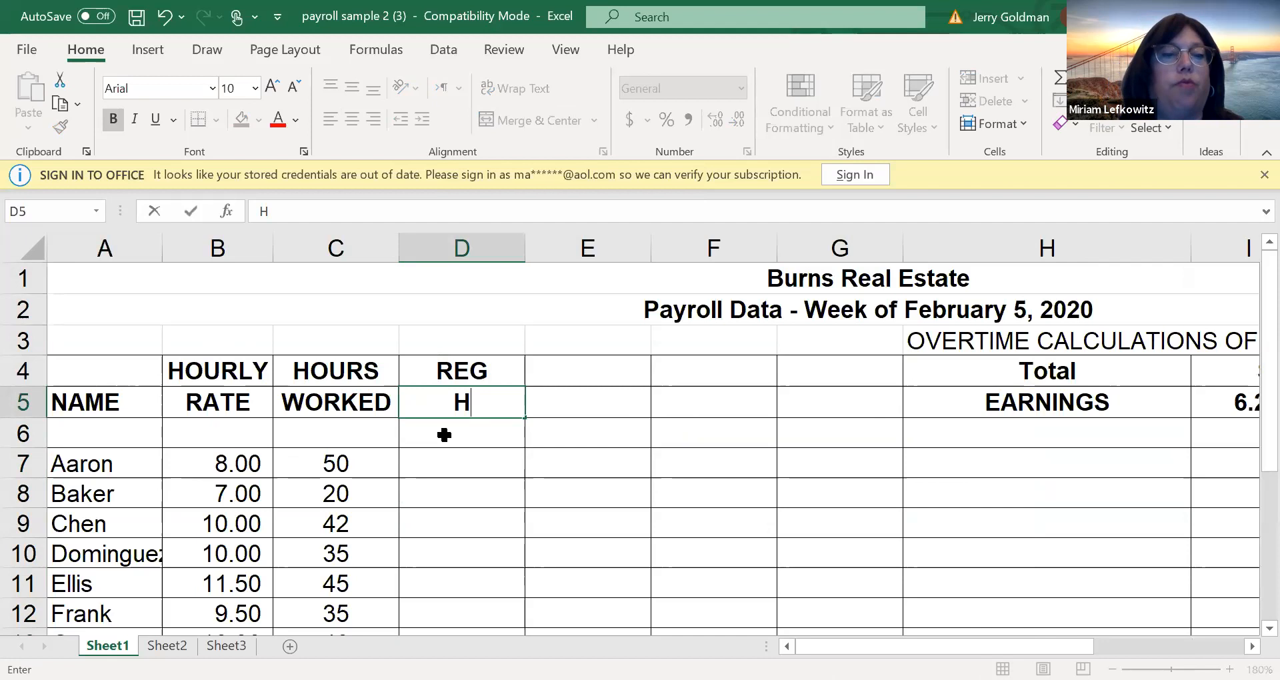
key(Up)
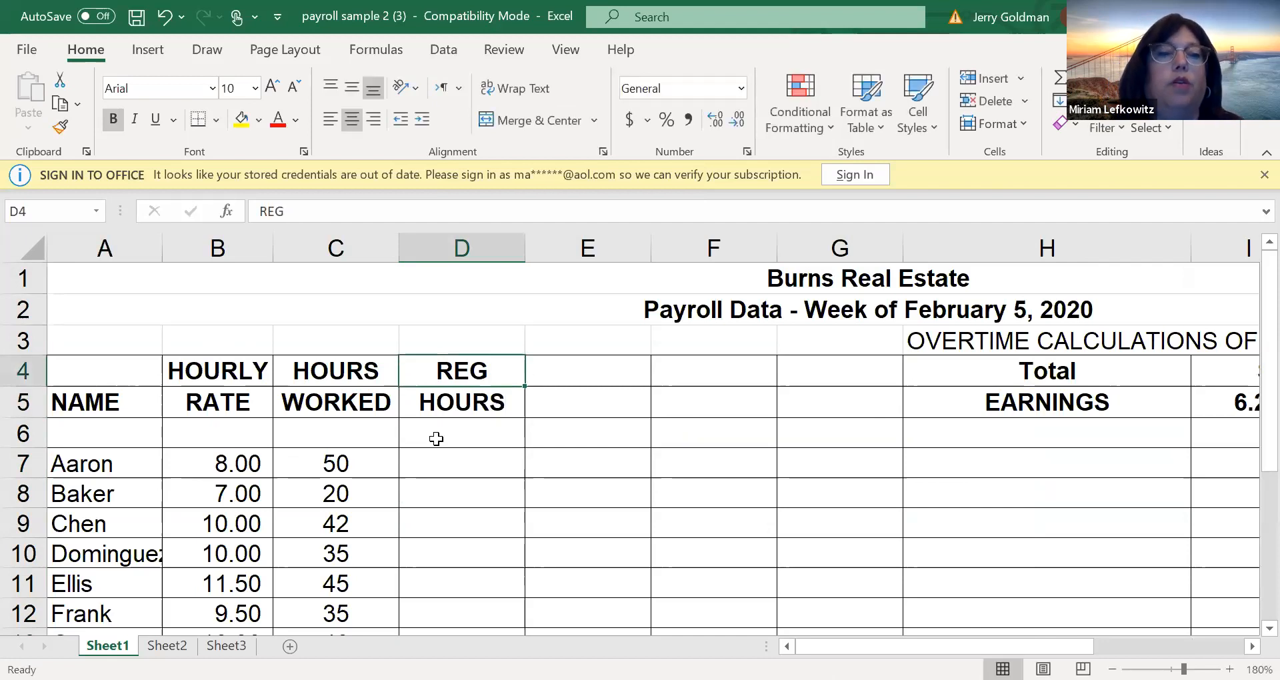
Enter the two-line column heading REG over PAY in cells E4 and E5
key(Right)
text(REA)
key(BackSpace)
key(BackSpace)
text(EG)
key(Return)
text(O)
key(BackSpace)
text(PAY)
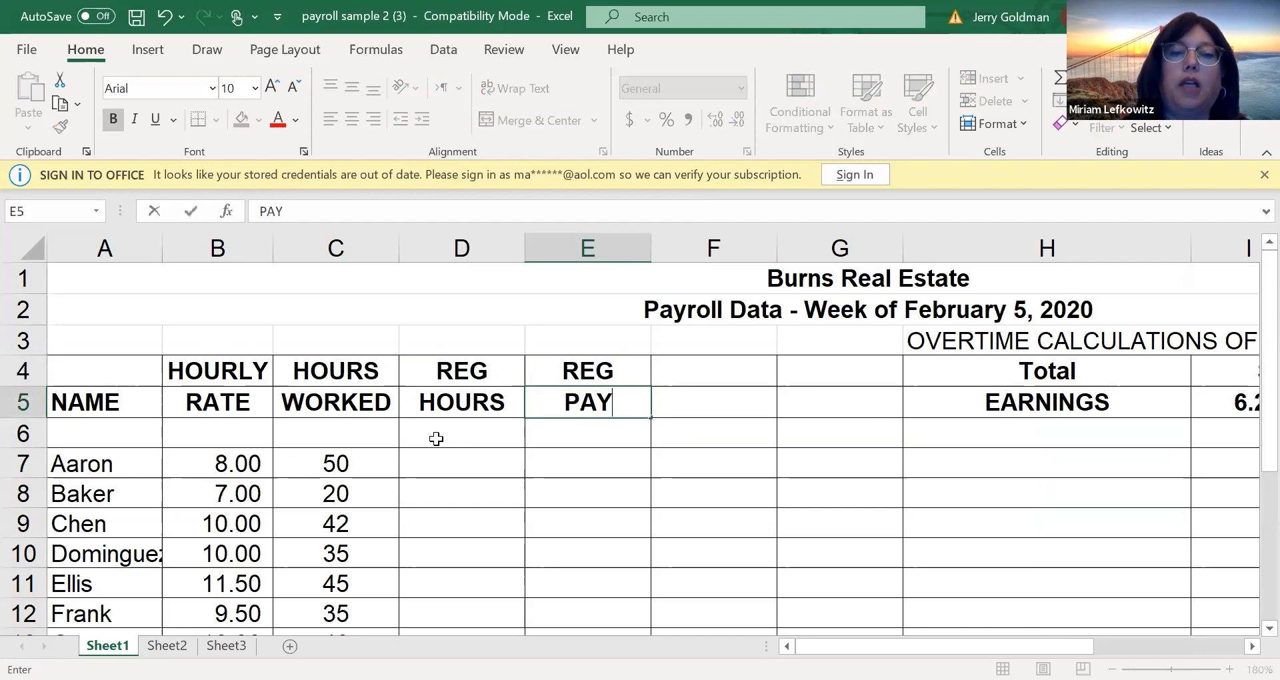
key(Up)
key(Right)
click(437, 439)
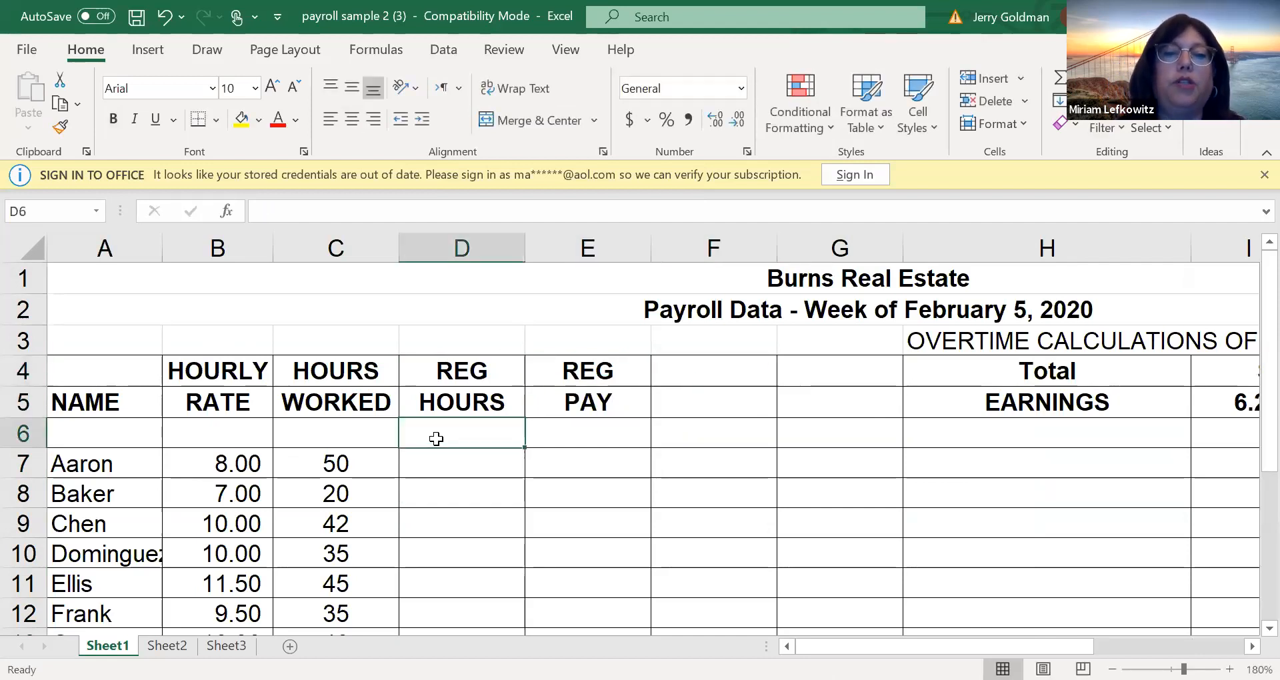
text(T)
key(BackSpace)
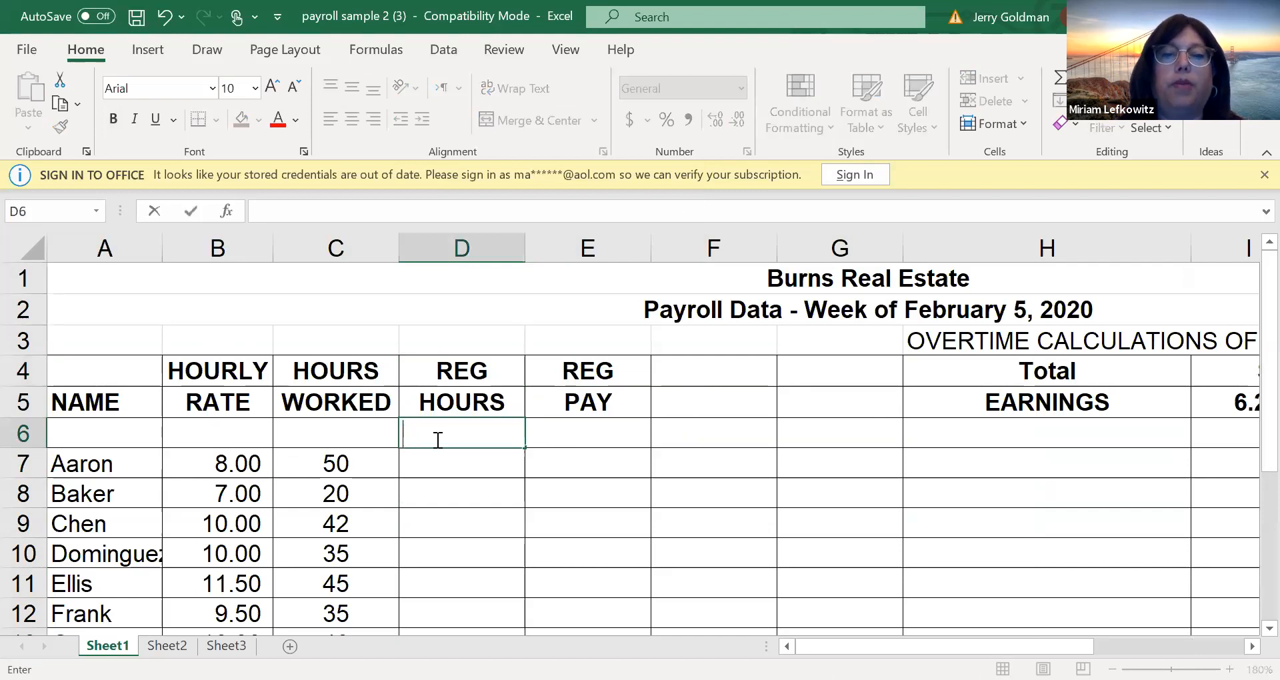
Insert one more blank column at column G, before the Total EARNINGS column
click(866, 245)
right_click(867, 239)
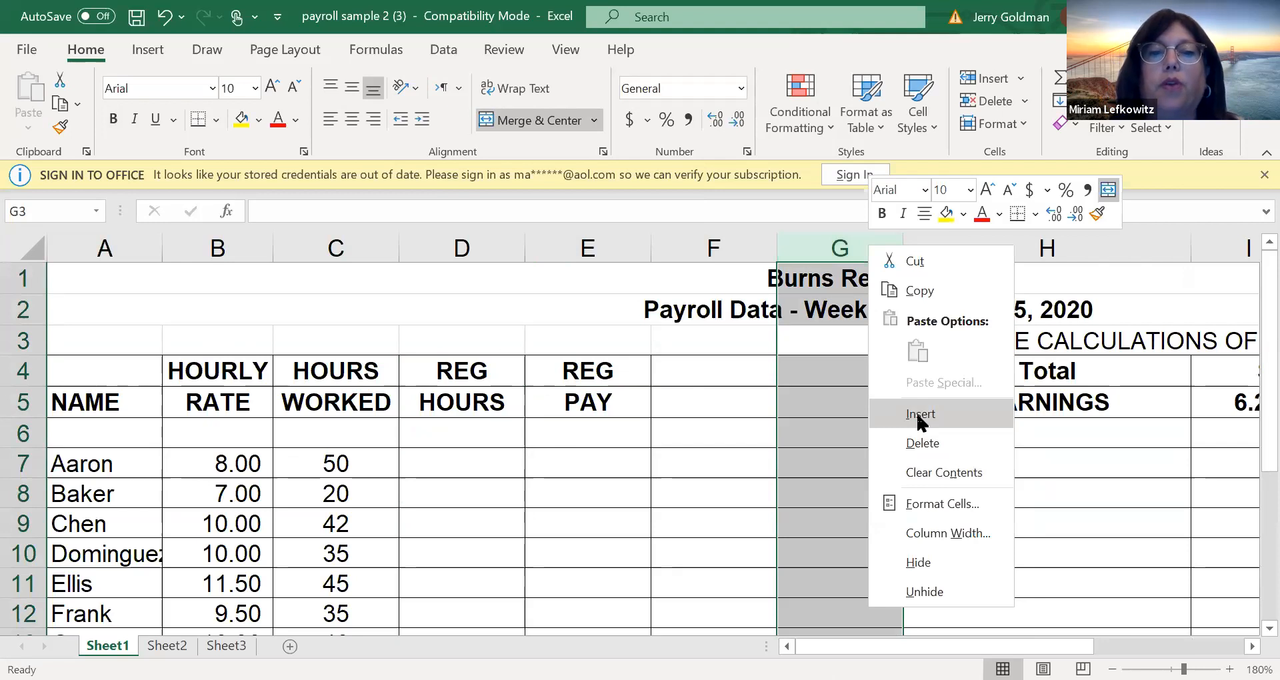
click(920, 414)
Enter the two-line column heading OT over HOURS in cells F4 and F5
click(722, 368)
right_click(714, 379)
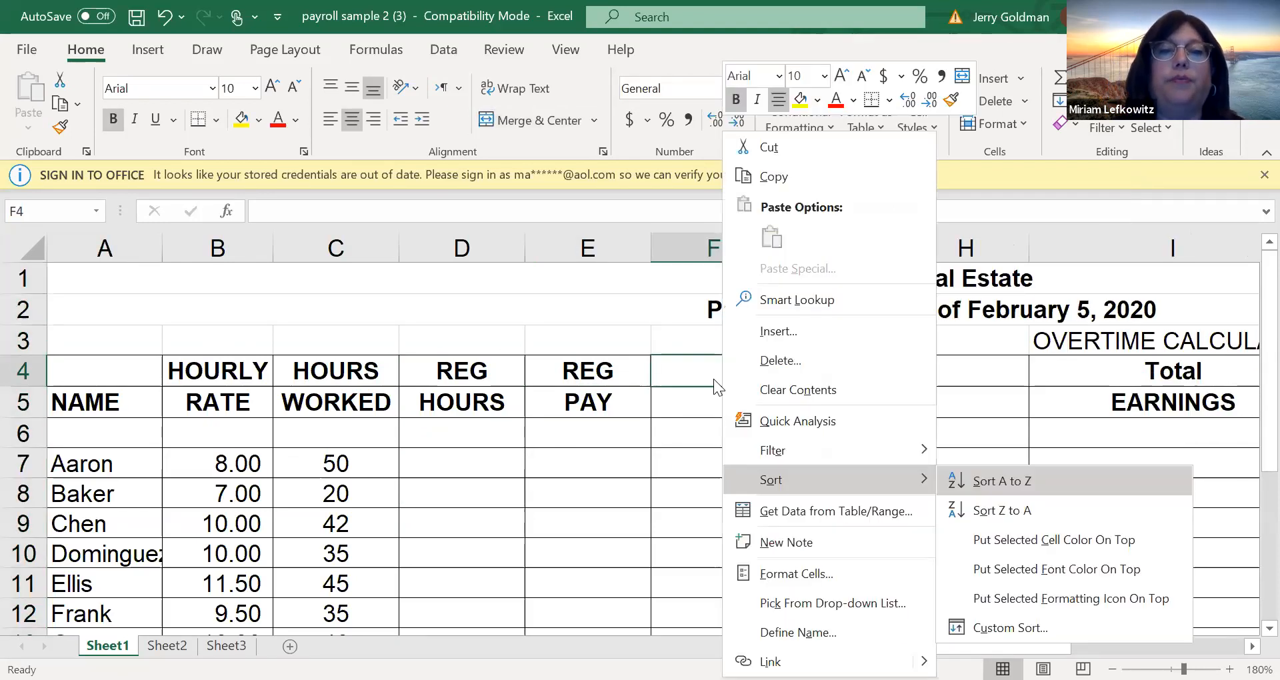
click(715, 377)
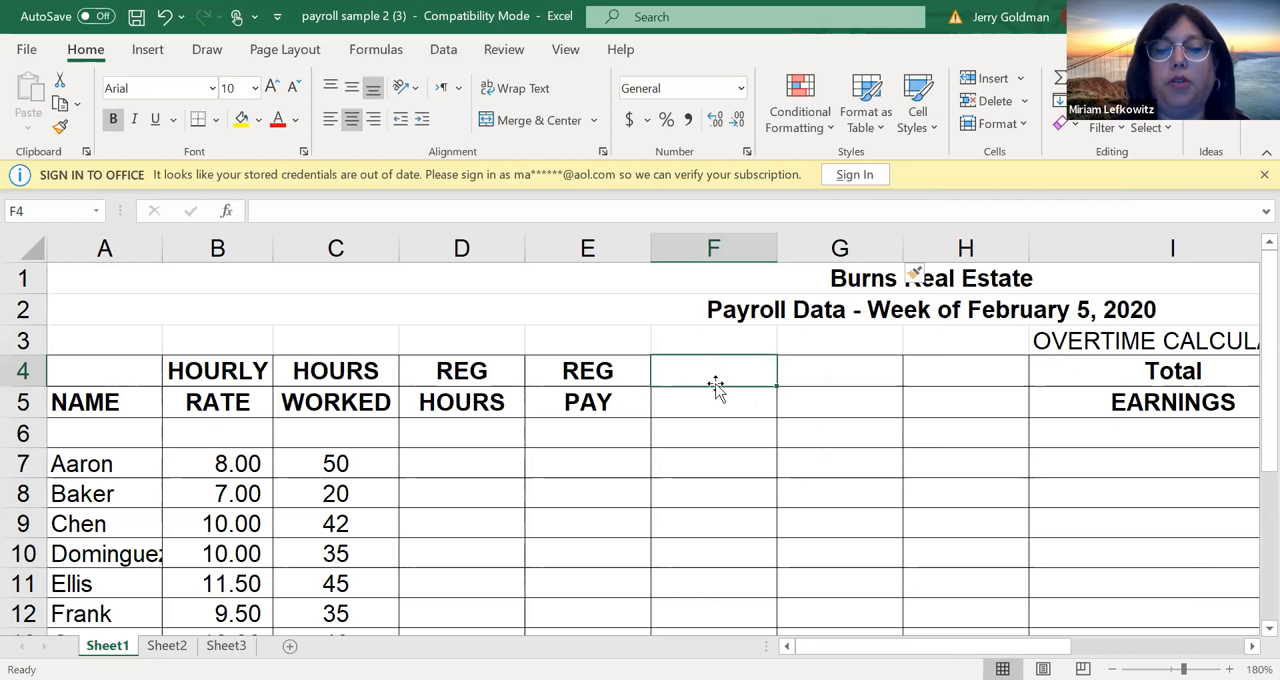
text(OT)
key(Return)
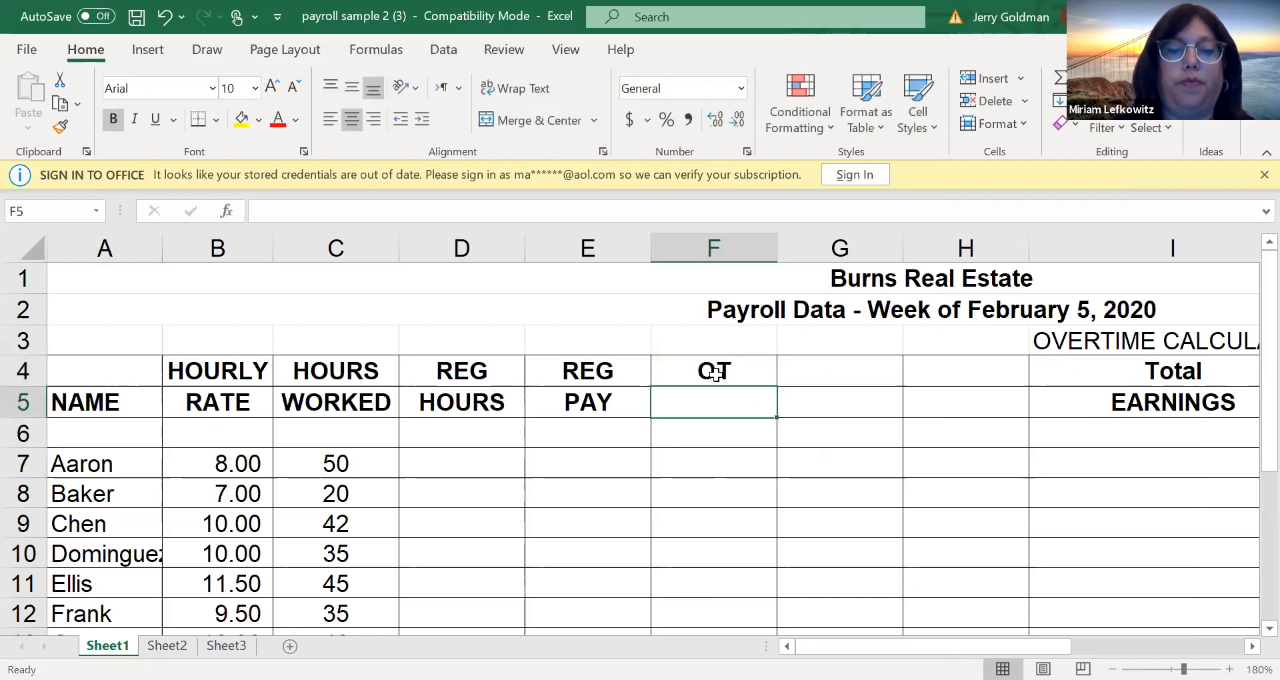
text(R)
key(BackSpace)
text(HOURS)
Enter the two-line column heading OT over RATE in cells G4 and G5
key(Tab)
key(Up)
text(OT)
key(Return)
text(RATE)
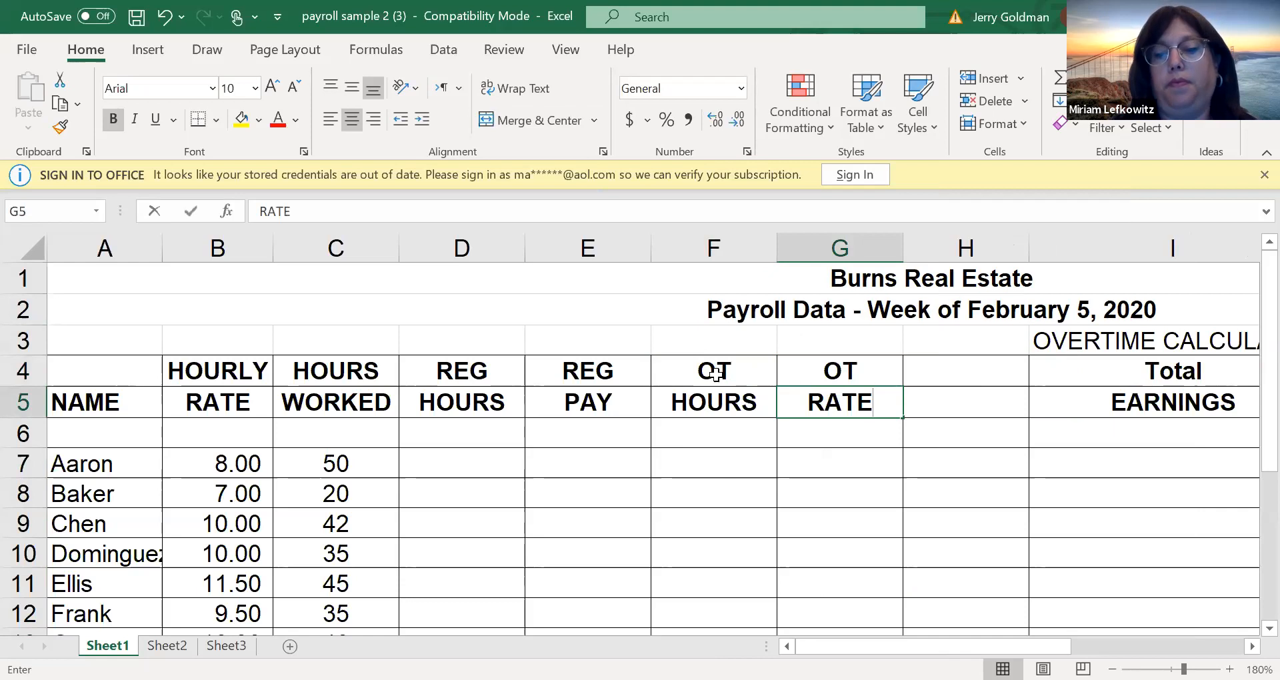
Enter the two-line column heading O.T. over PAY in cells H4 and H5
key(Up)
key(Tab)
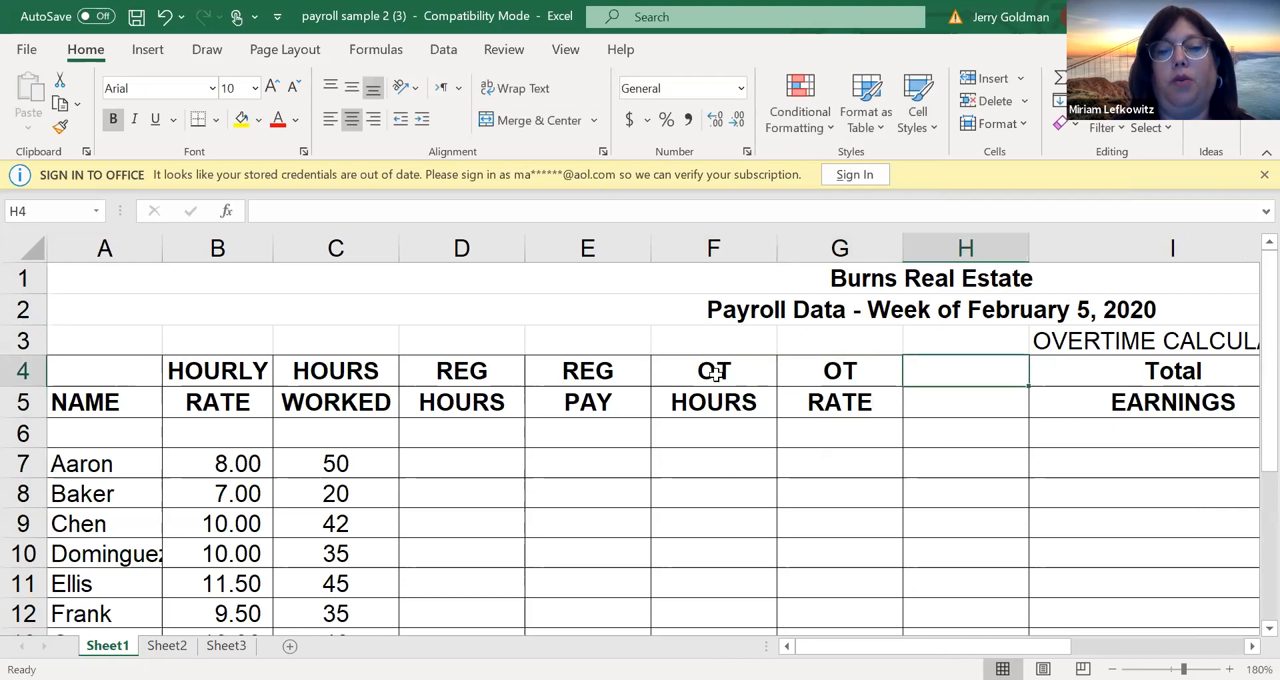
text(OT)
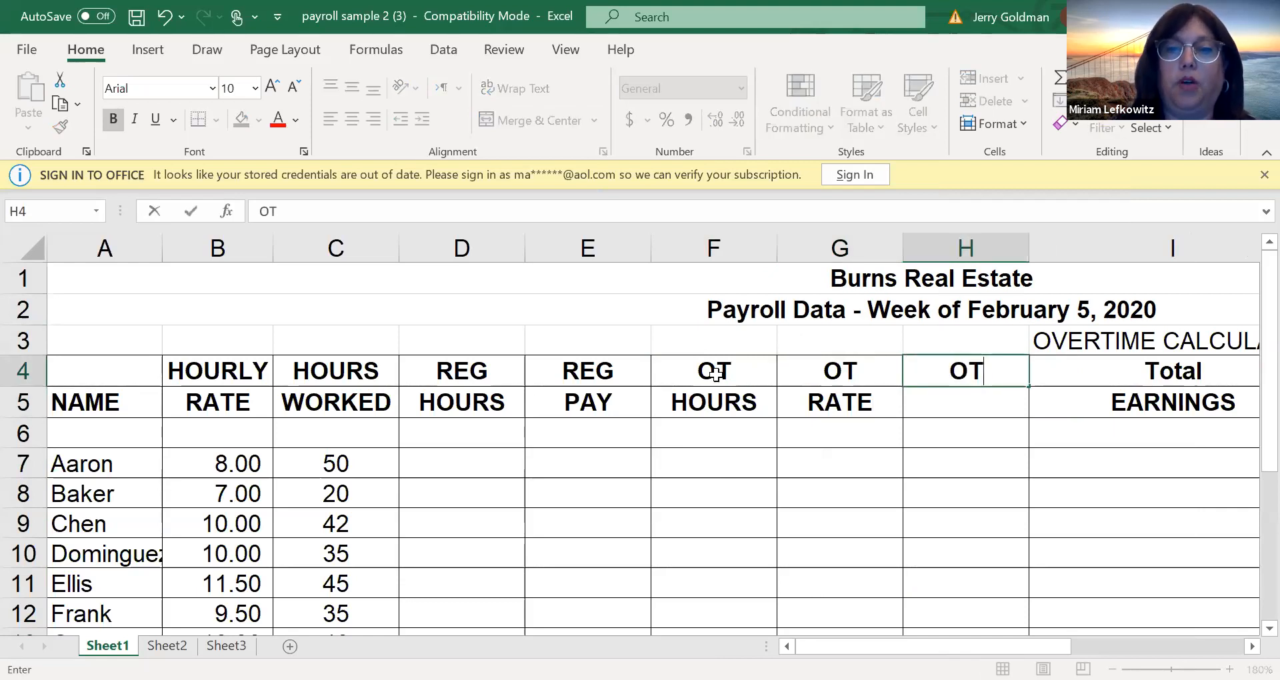
key(BackSpace)
text(.T.)
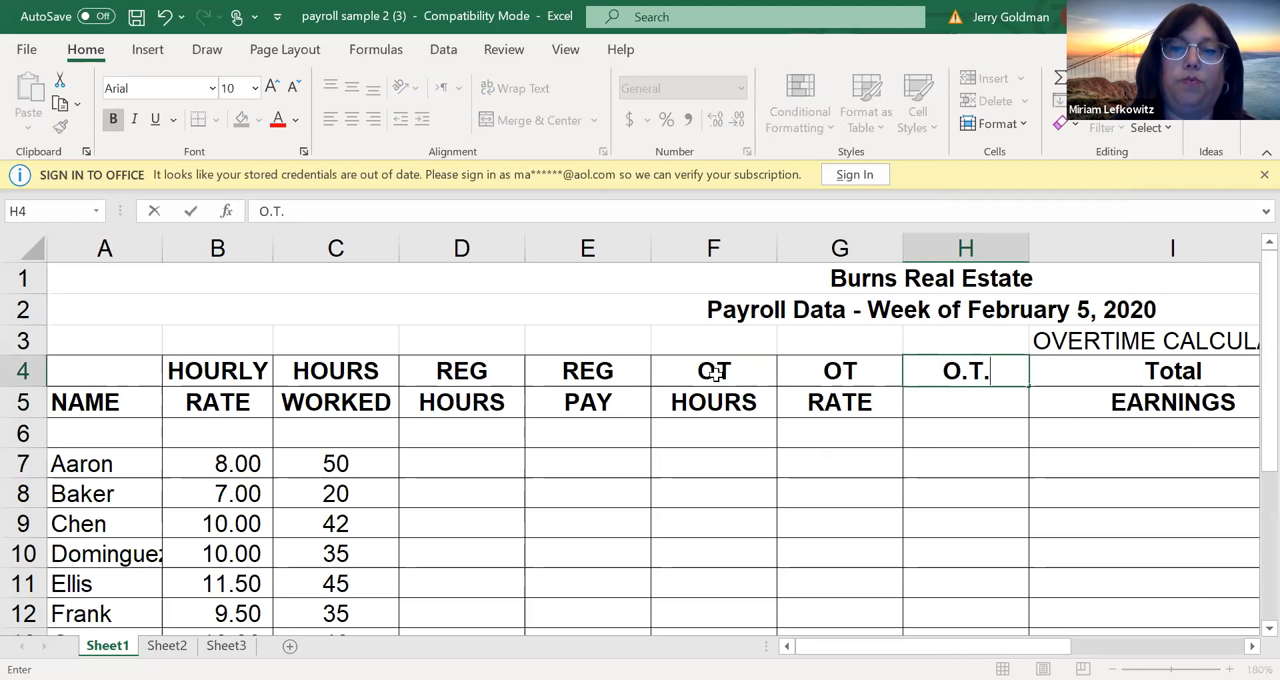
key(Return)
text(PAY)
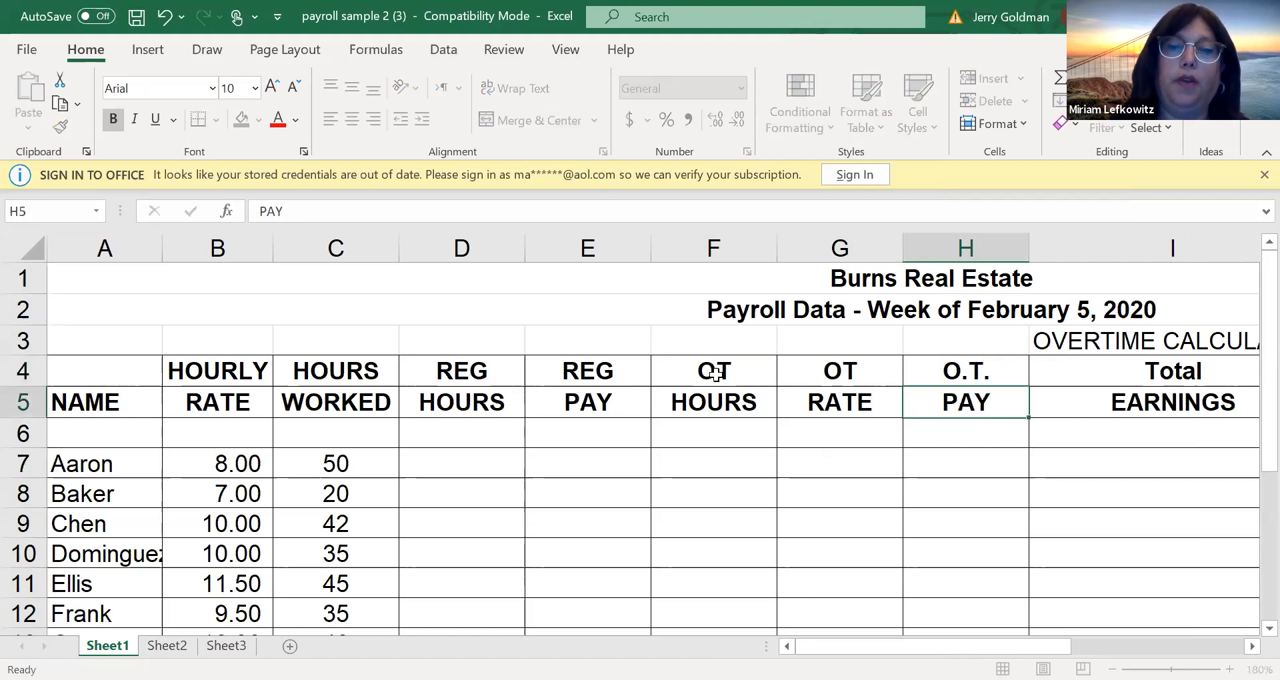
key(Return)
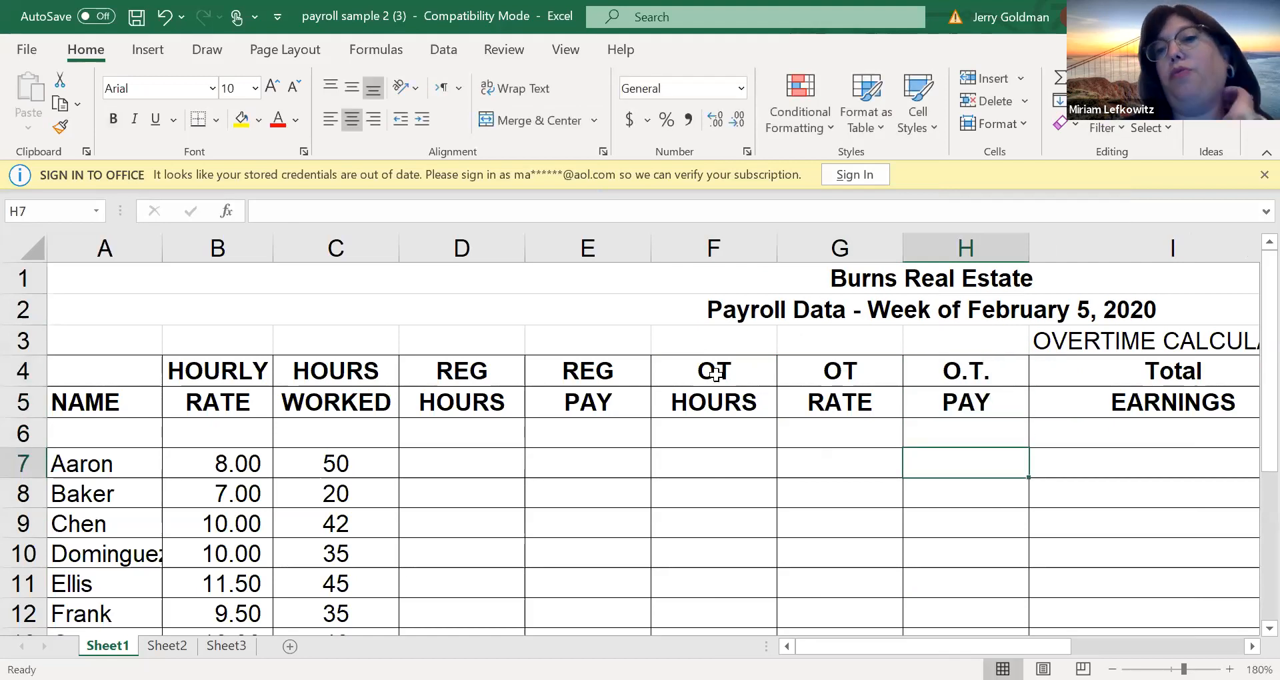
Enter 40 as the first employee's regular hours in cell D7
drag(469, 460, 1020, 460)
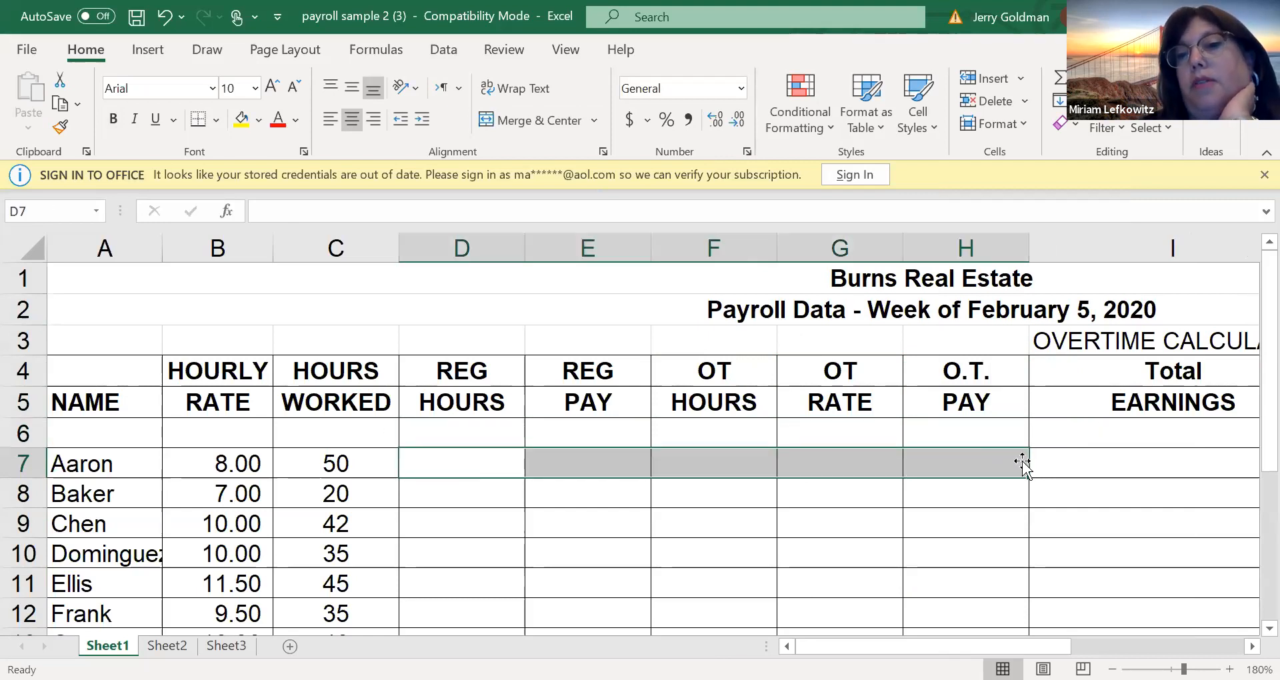
click(477, 465)
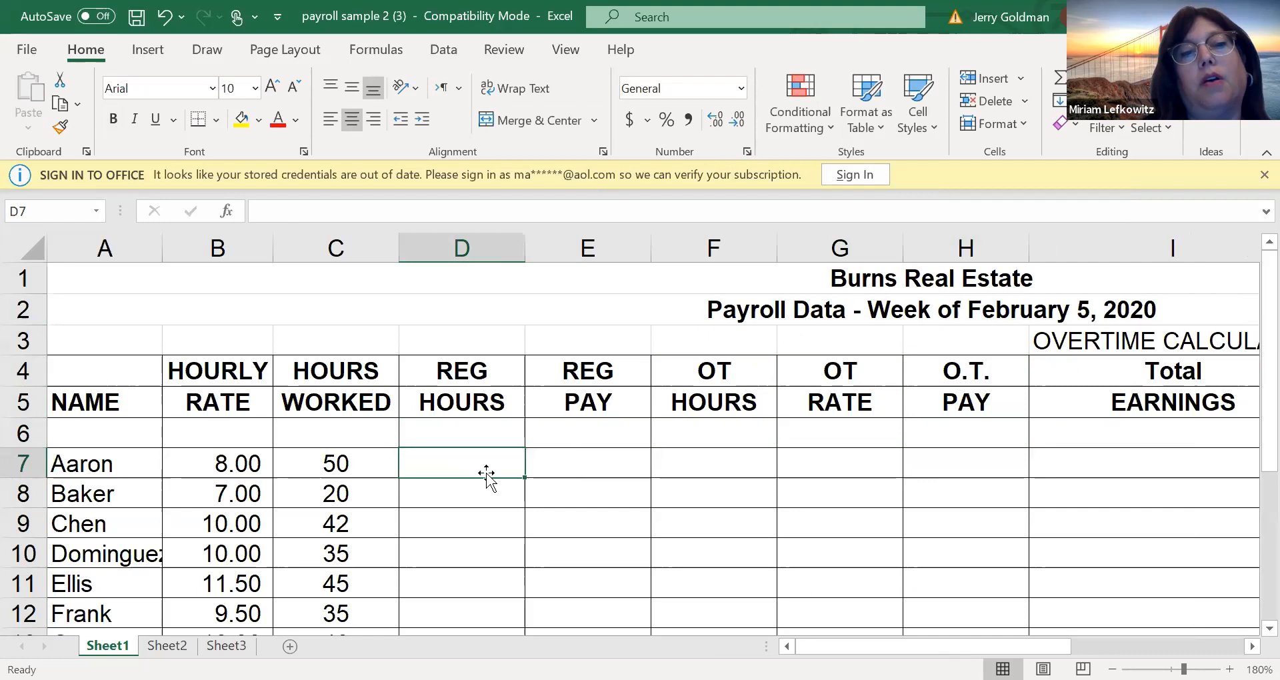
text(40)
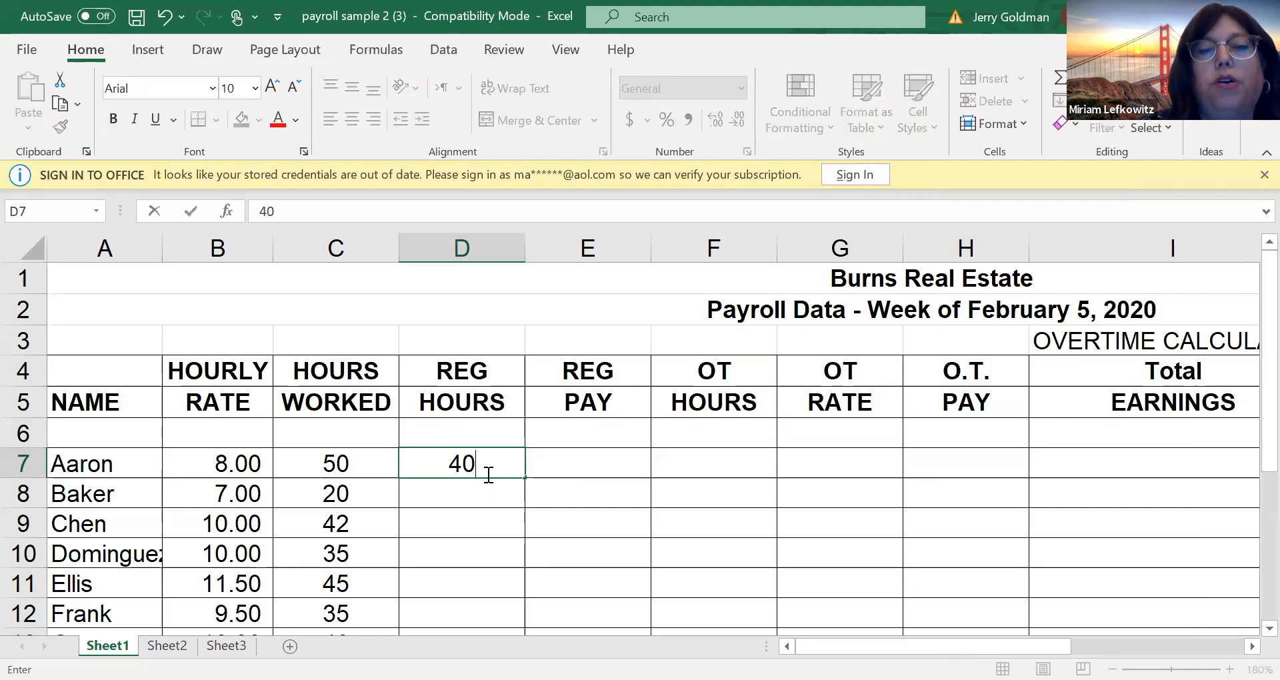
click(560, 462)
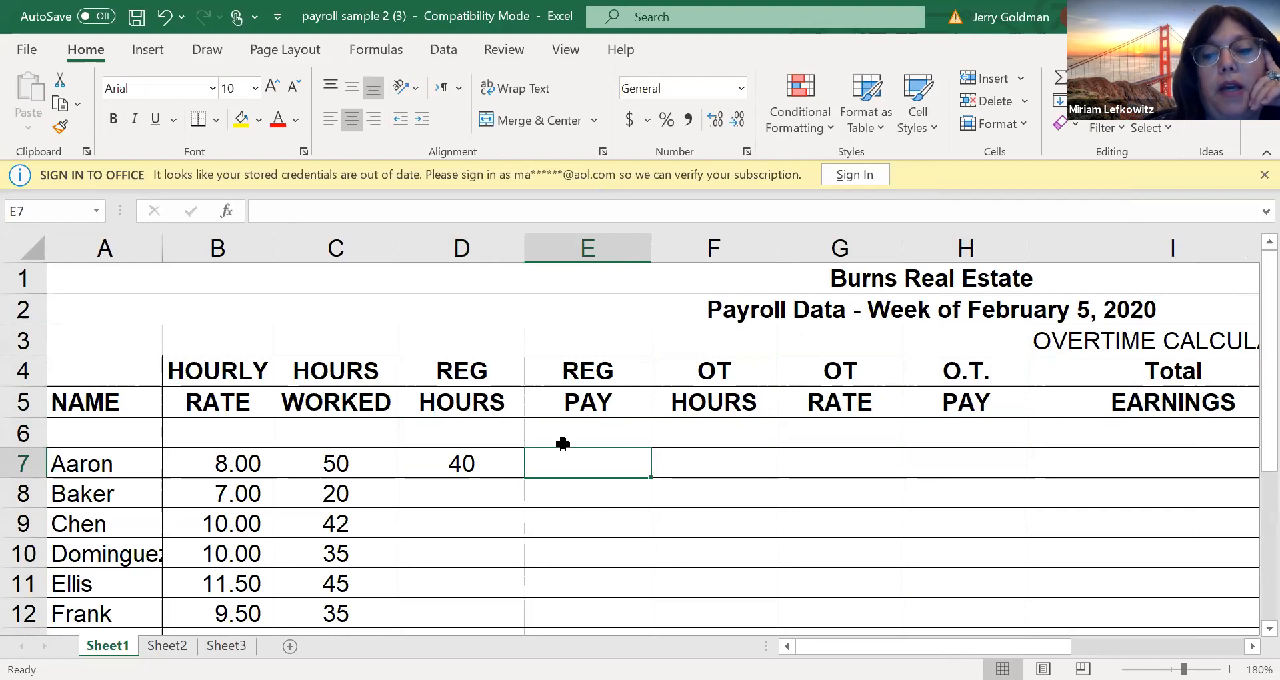
Enter the formula =B7*C7 for the first employee's regular pay in cell E7
text(=)
key(Left)
key(Left)
key(Left)
text(*)
key(Left)
key(Left)
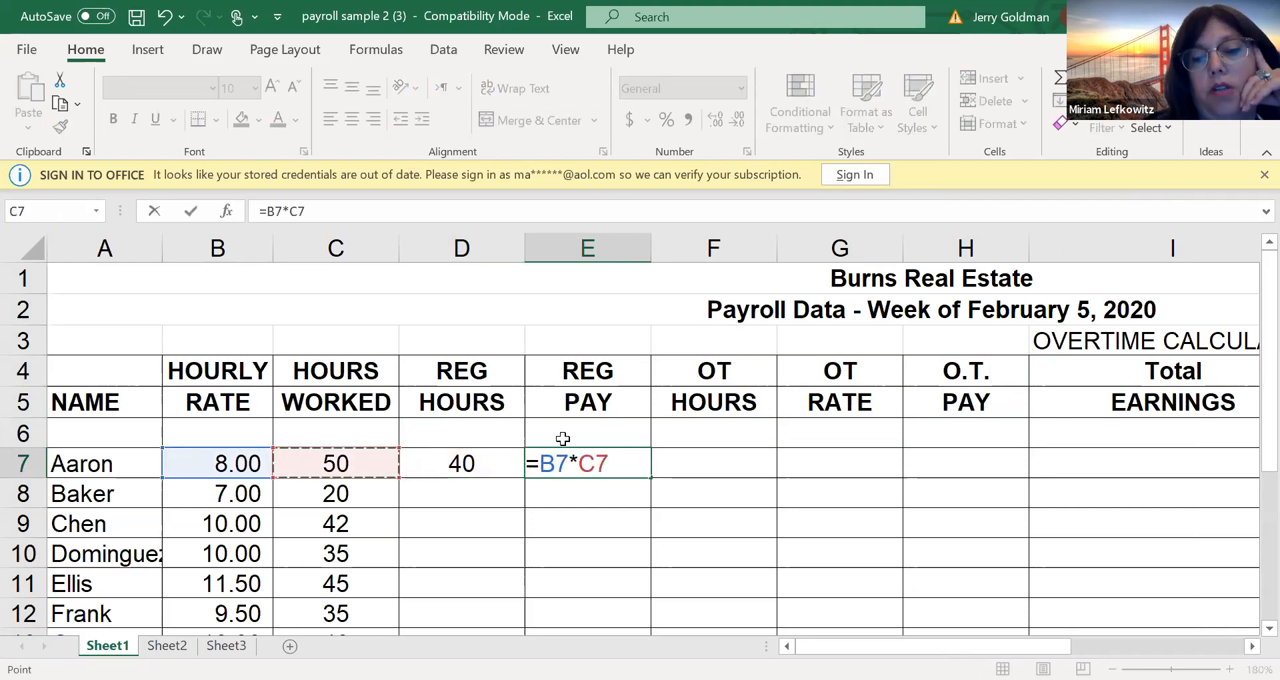
key(Return)
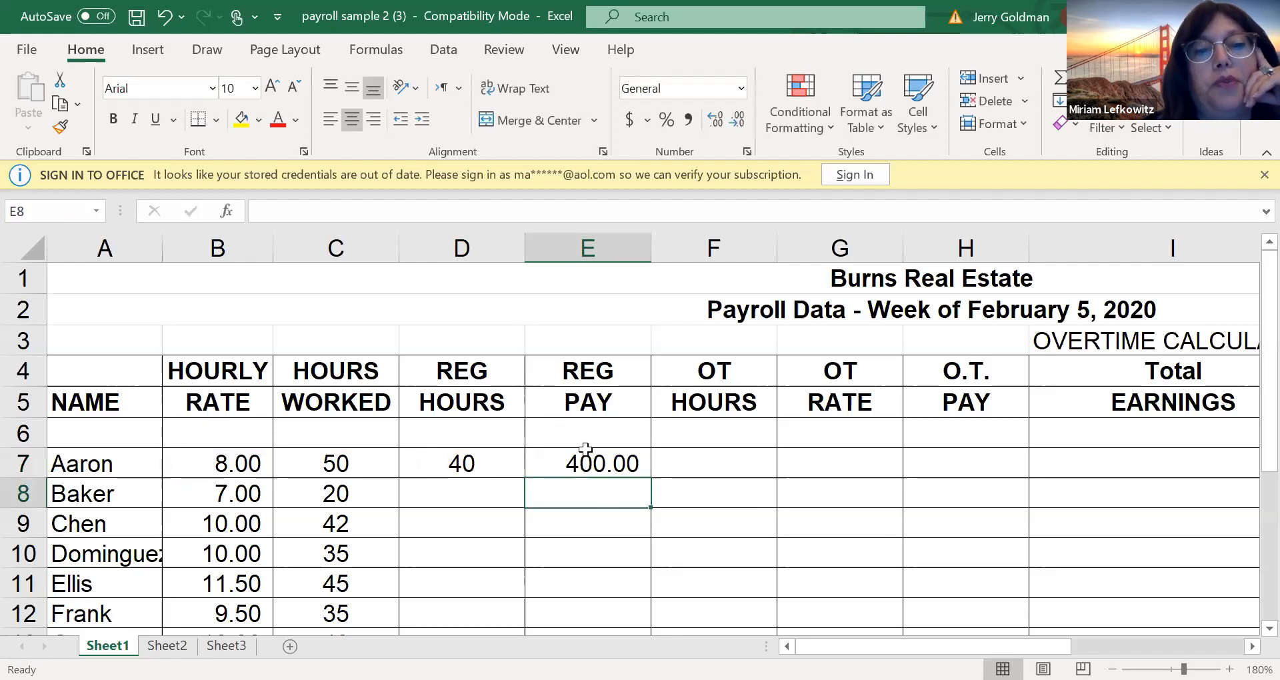
Replace the regular pay formula in cell E7 with =B7*D7, multiplying hourly rate by regular hours
click(586, 457)
double_click(586, 457)
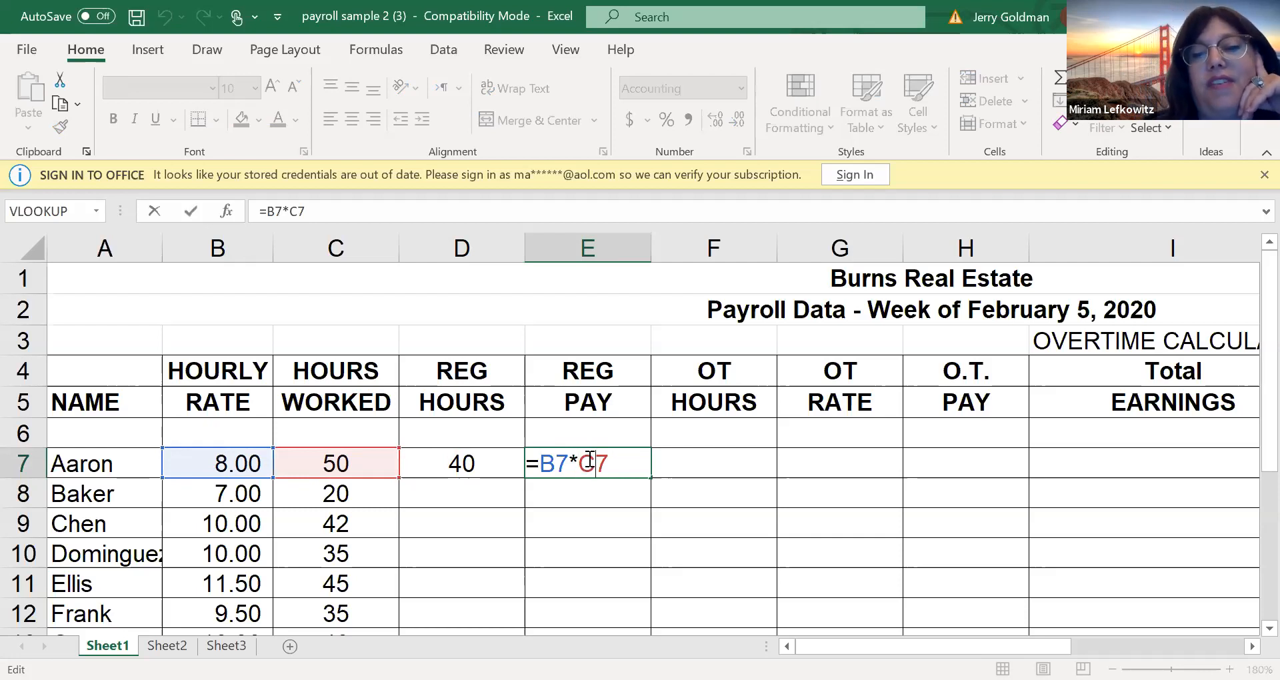
key(ctrl+Return)
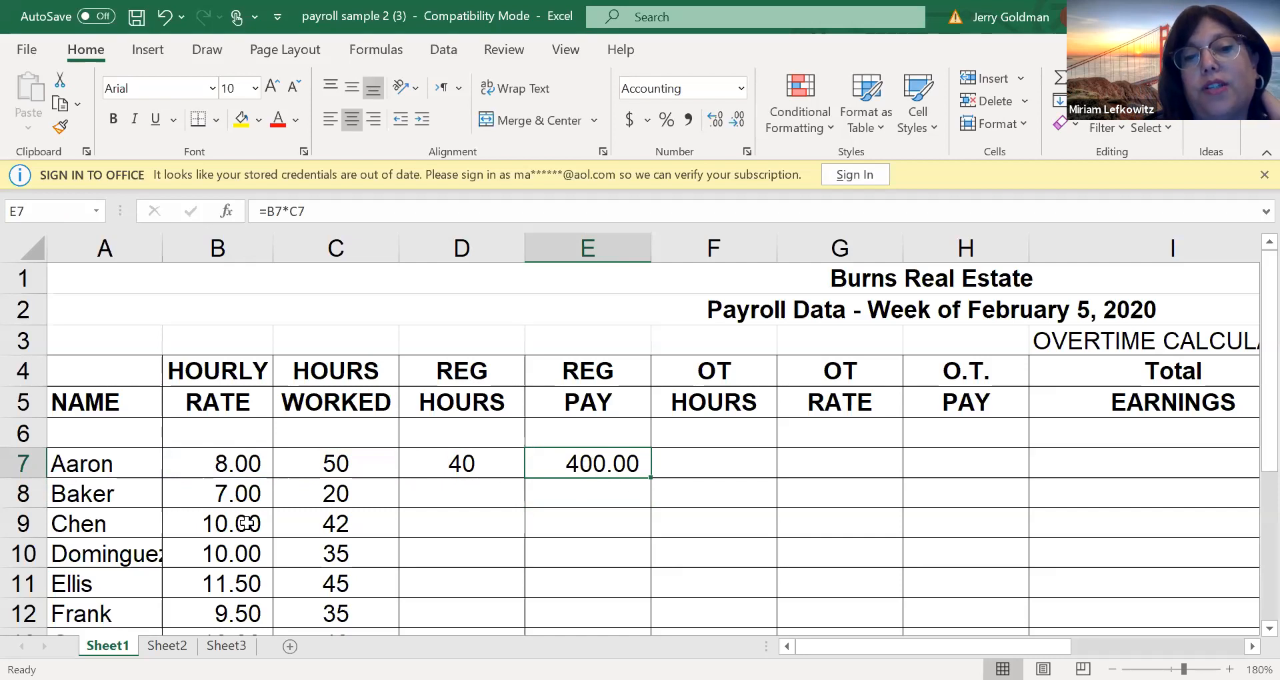
text(=)
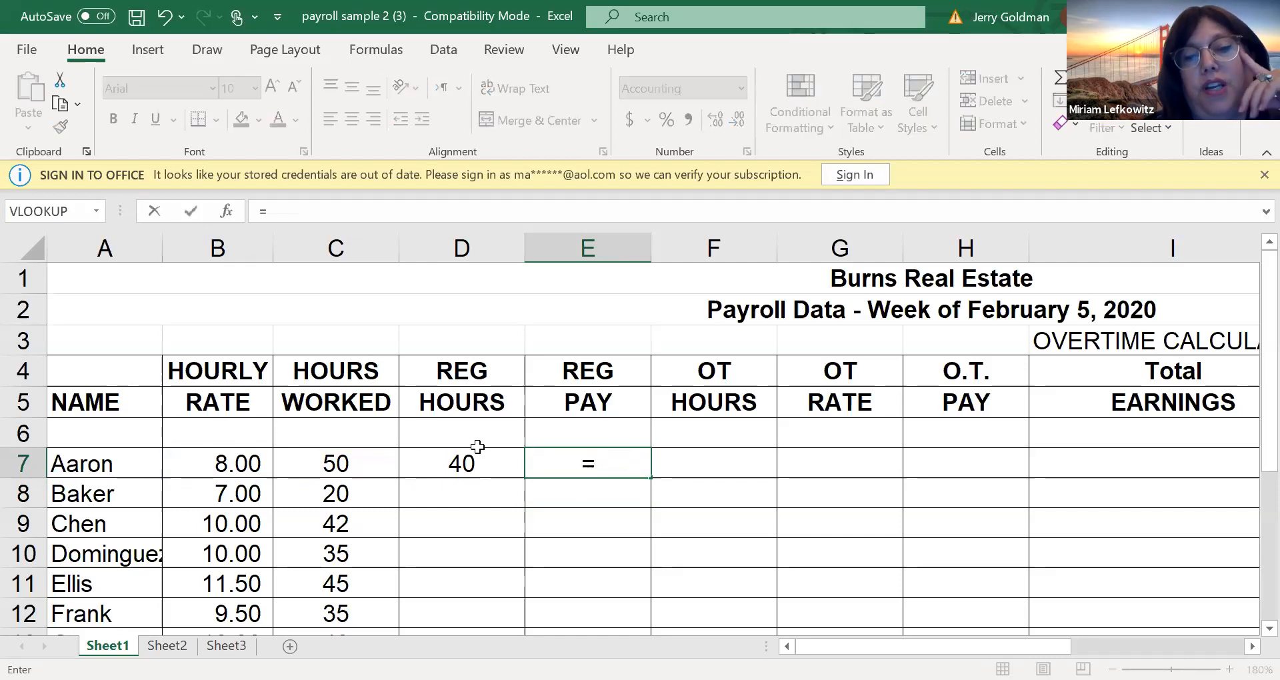
key(Left)
key(Left)
key(Left)
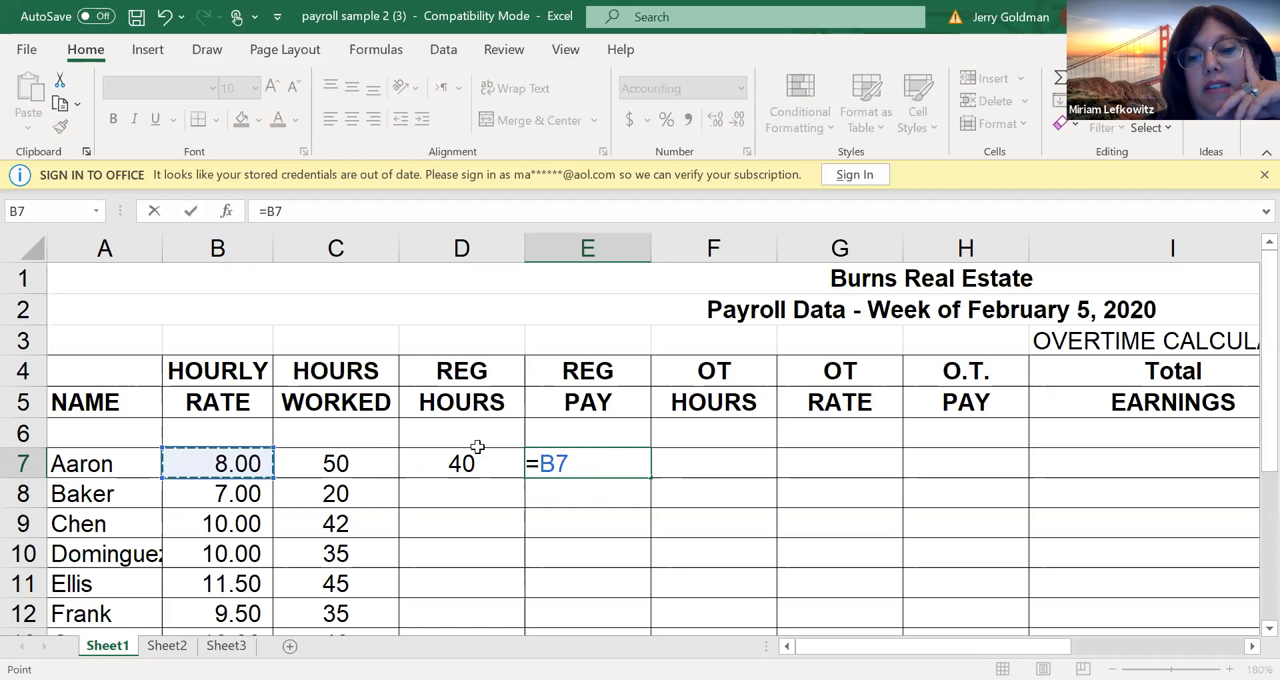
text(*)
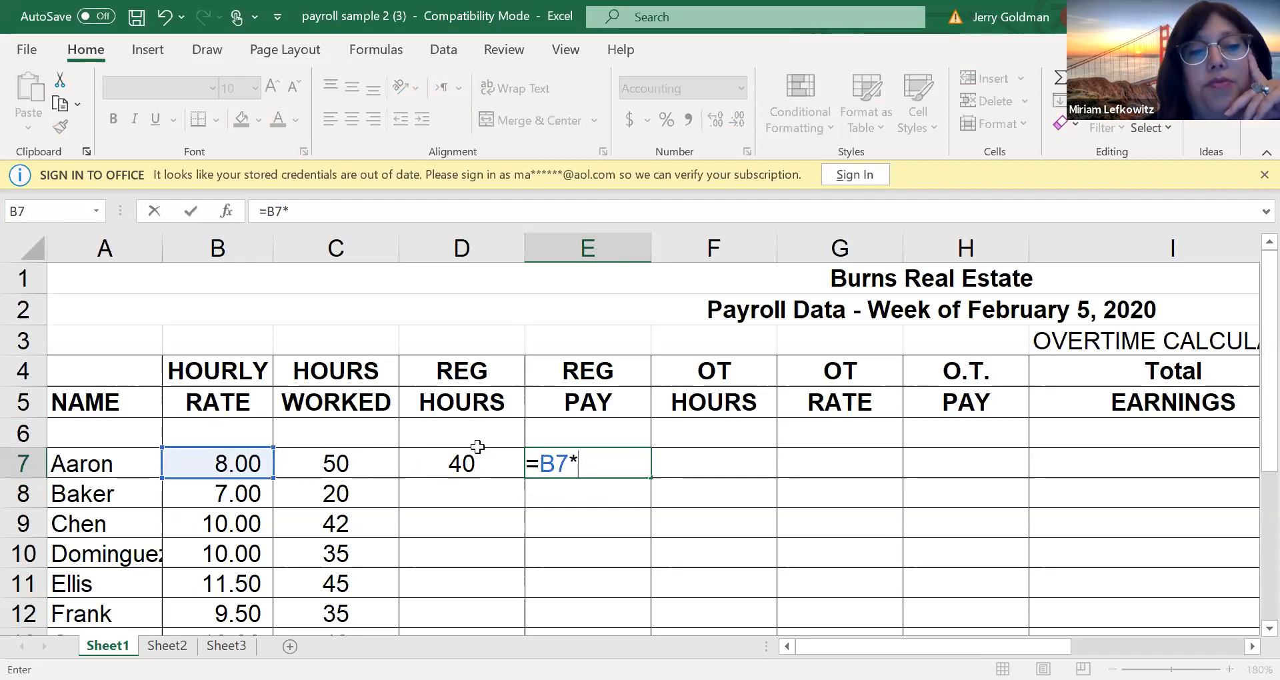
key(Left)
key(Return)
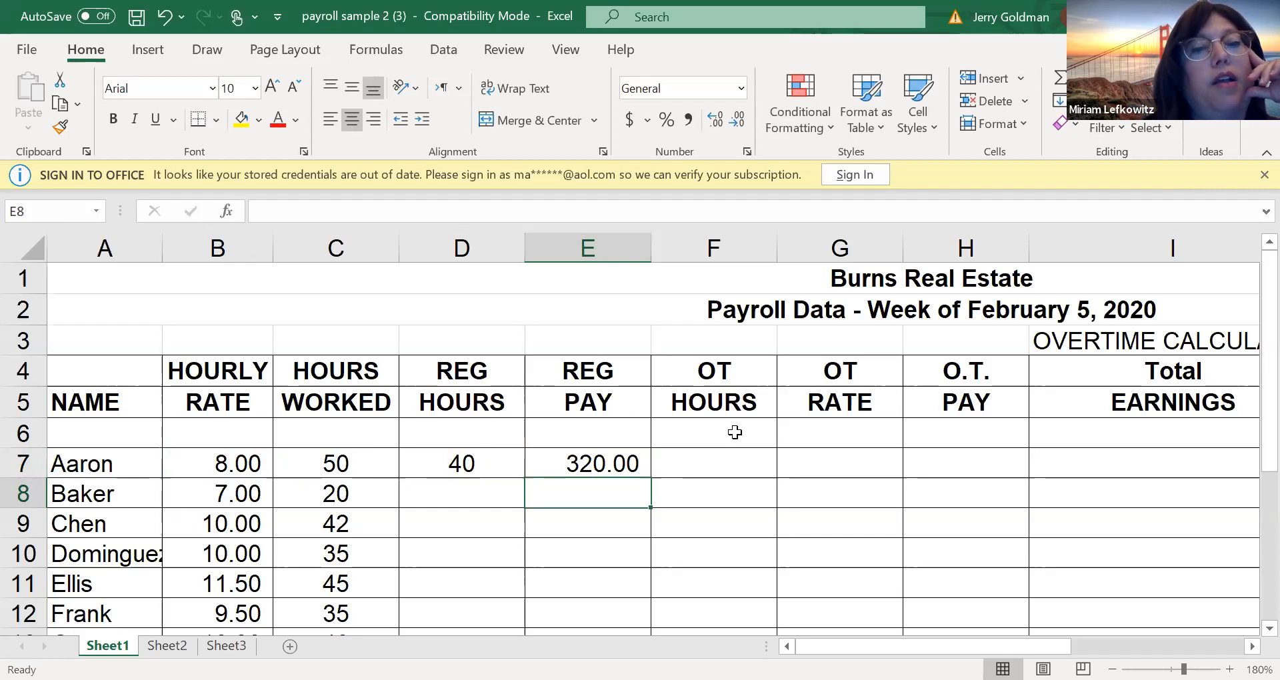
Calculate the first employee's overtime hours in cell F7 with the formula =C7-D7
click(739, 465)
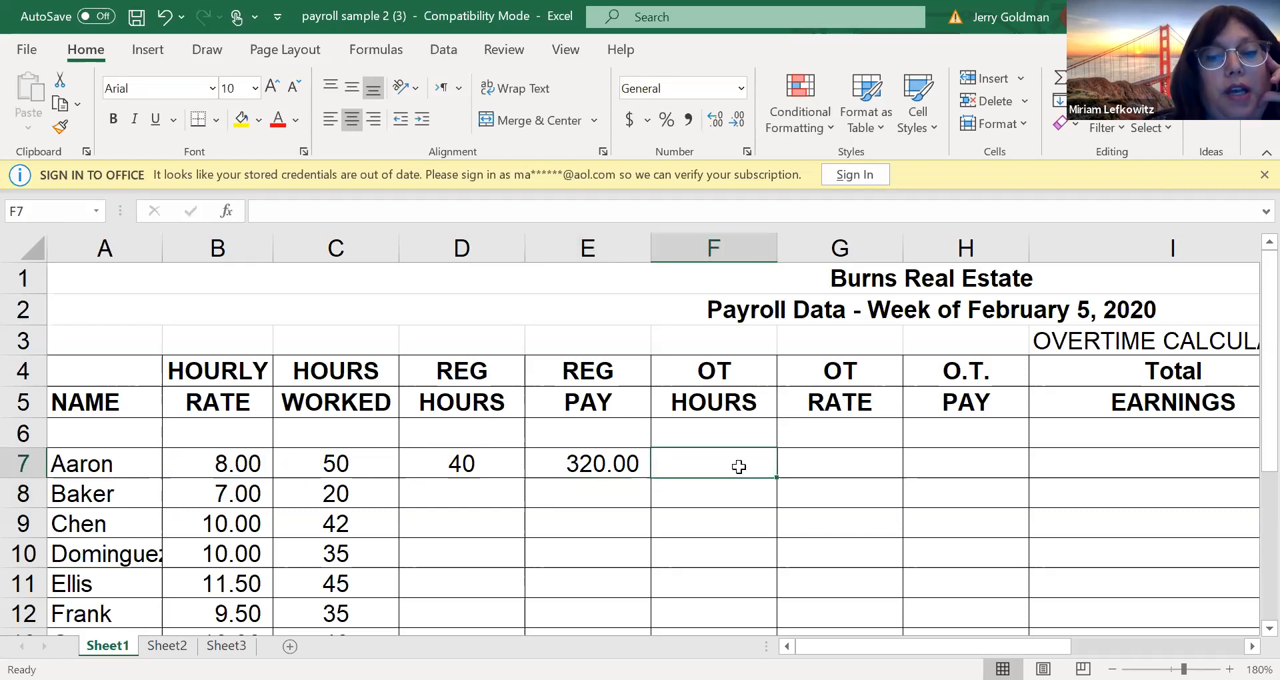
text(=)
key(Left)
key(Left)
key(Left)
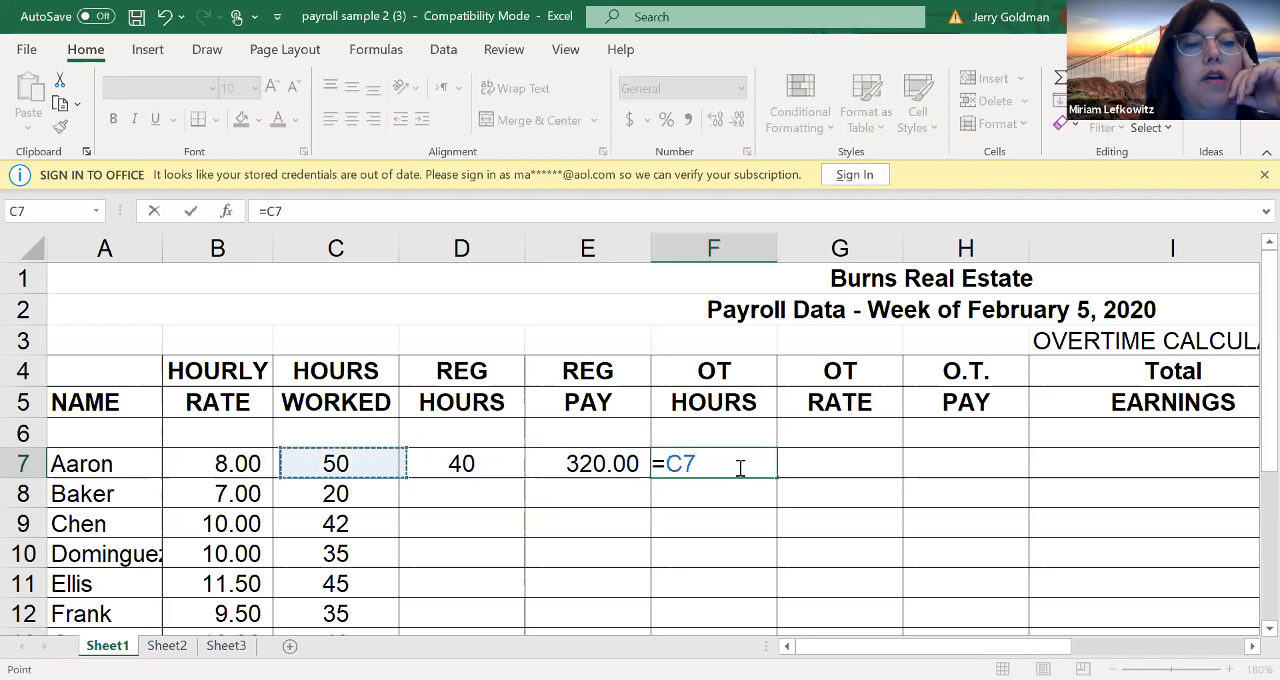
text(-)
click(506, 462)
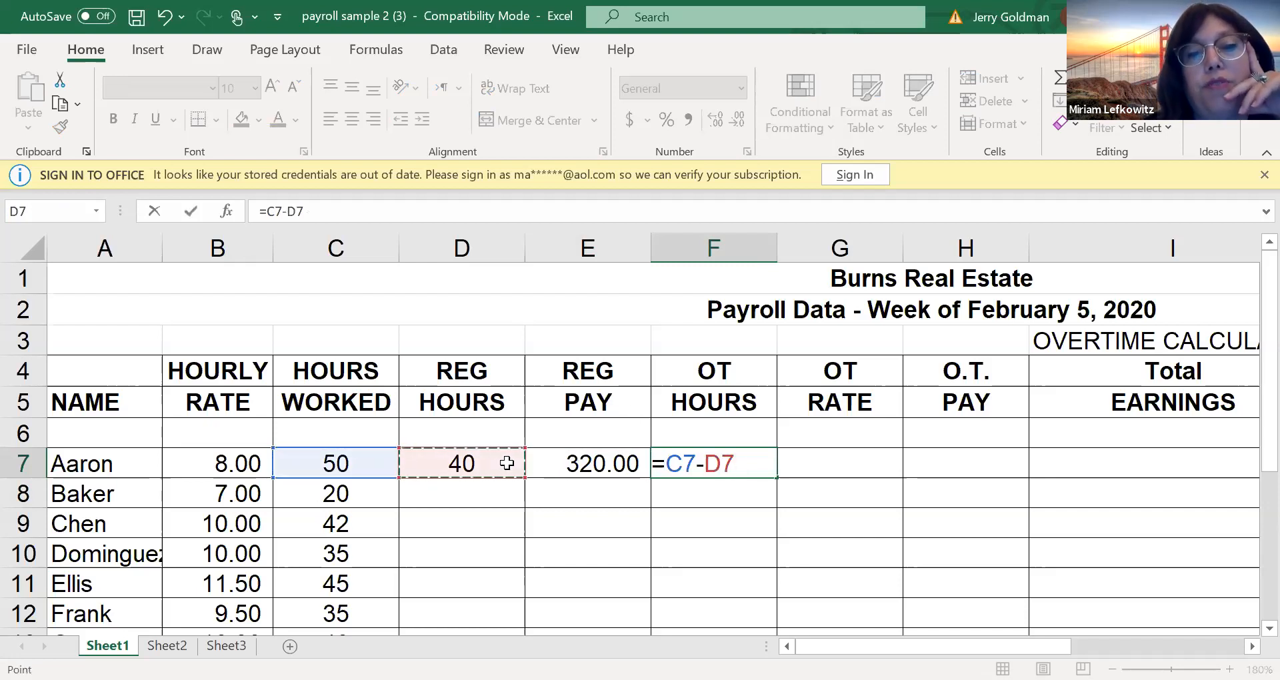
key(Return)
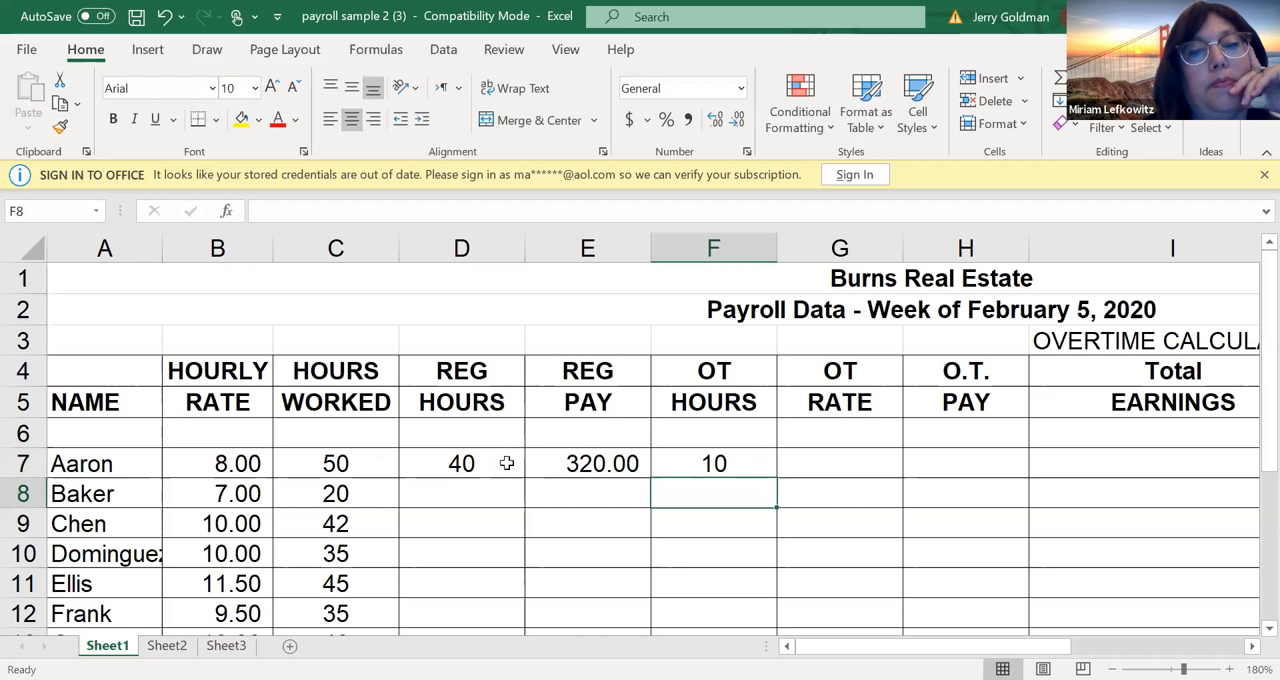
Calculate the first employee's time-and-a-half overtime rate in cell G7 with the formula =B7*1.50
click(824, 457)
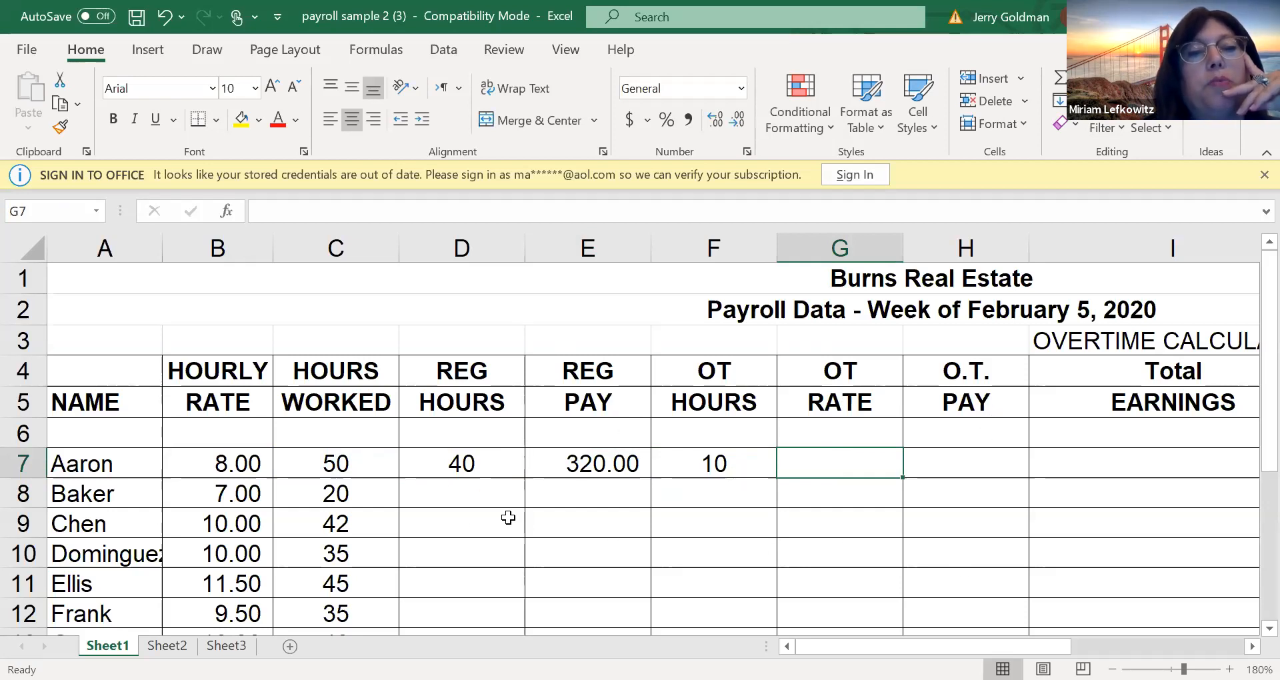
click(409, 491)
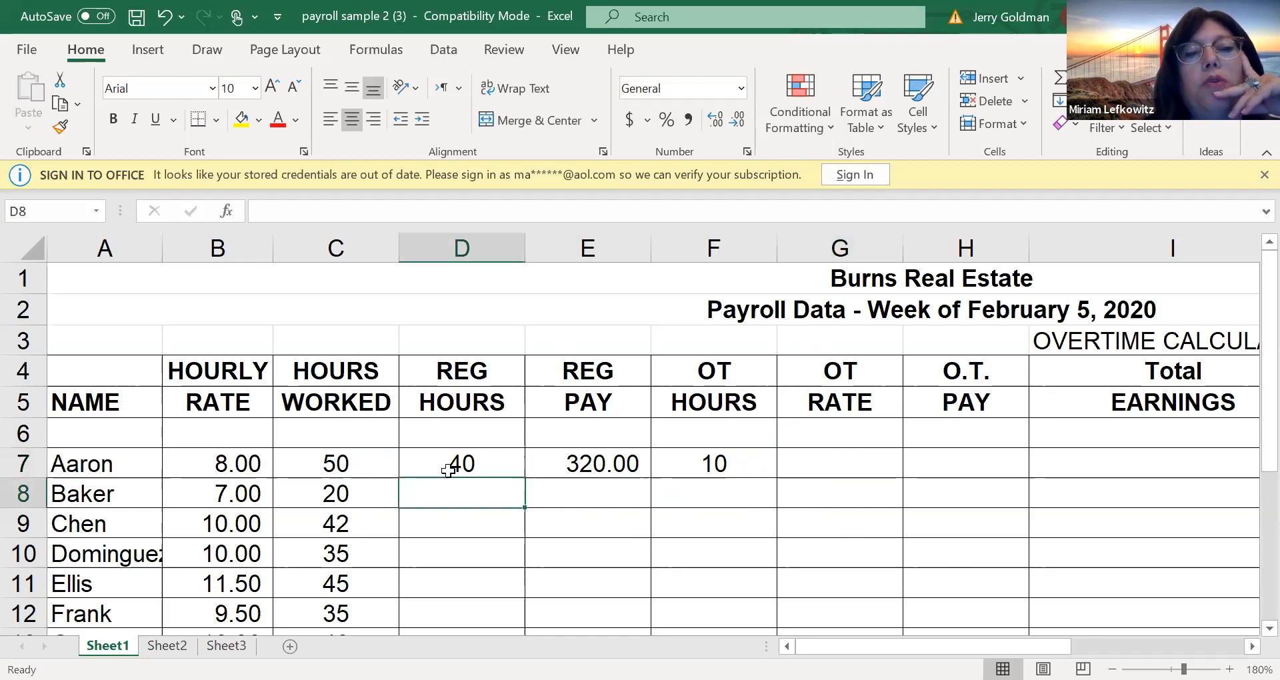
click(812, 471)
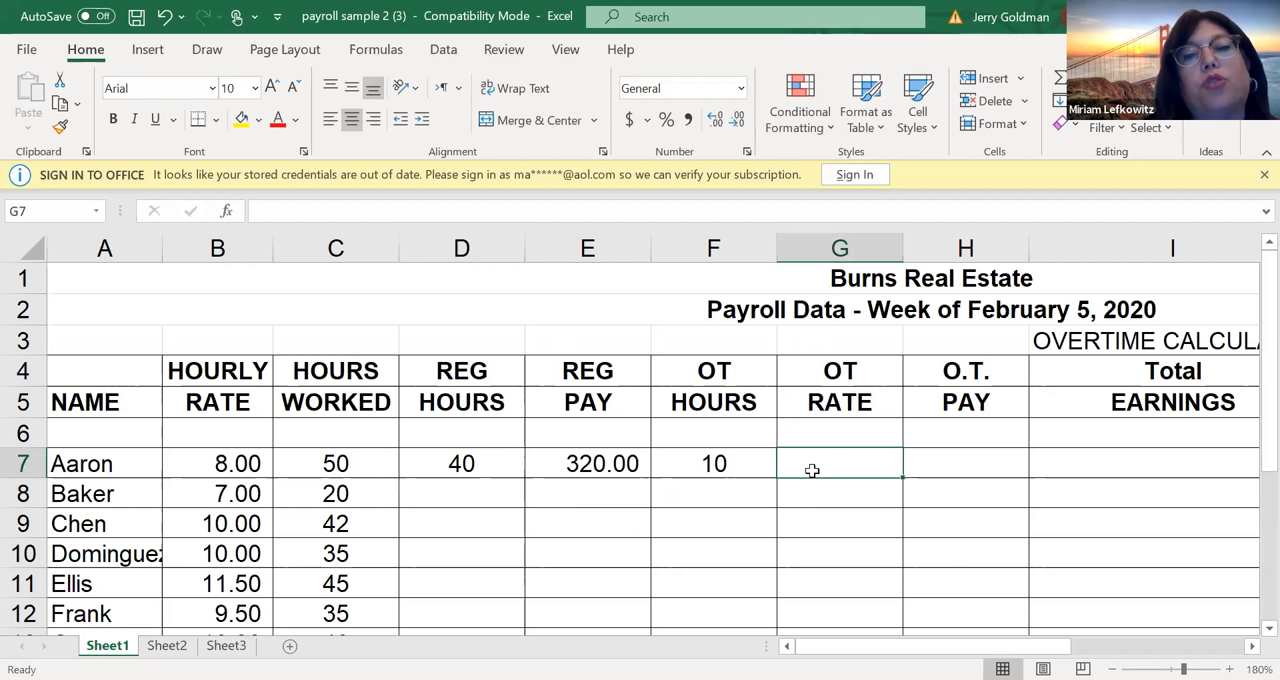
text(=)
key(Left)
key(Left)
key(Left)
key(Left)
key(Left)
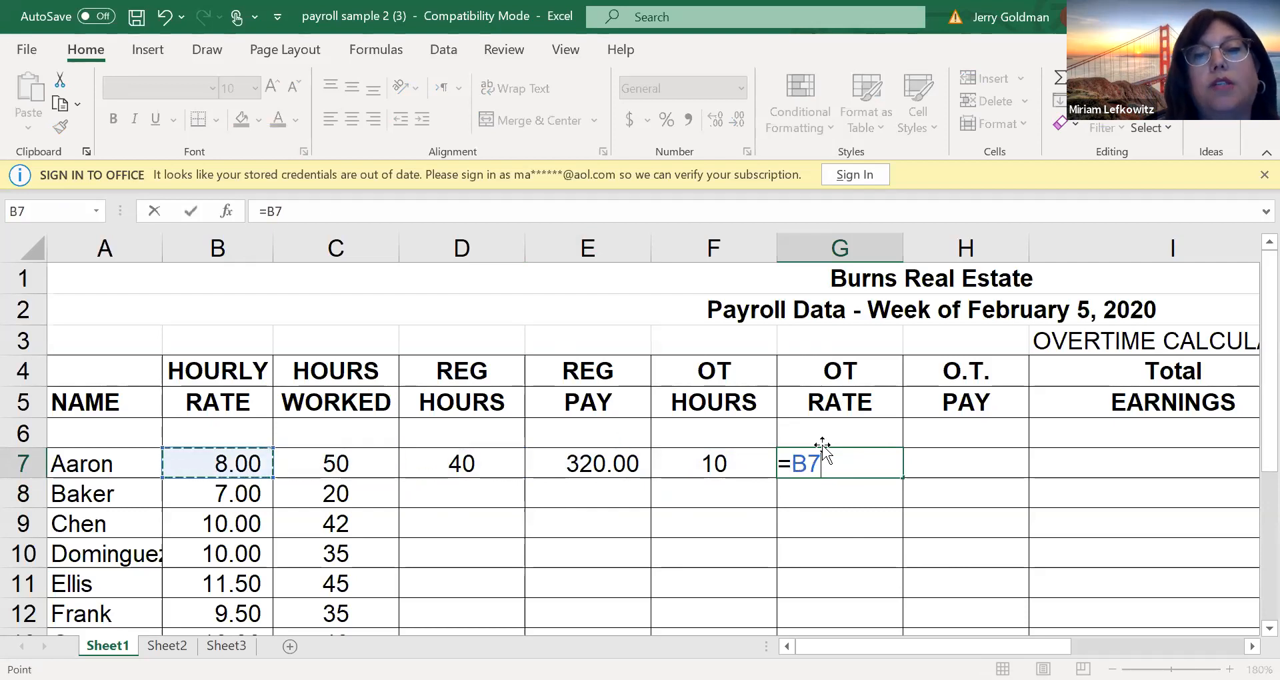
text(*)
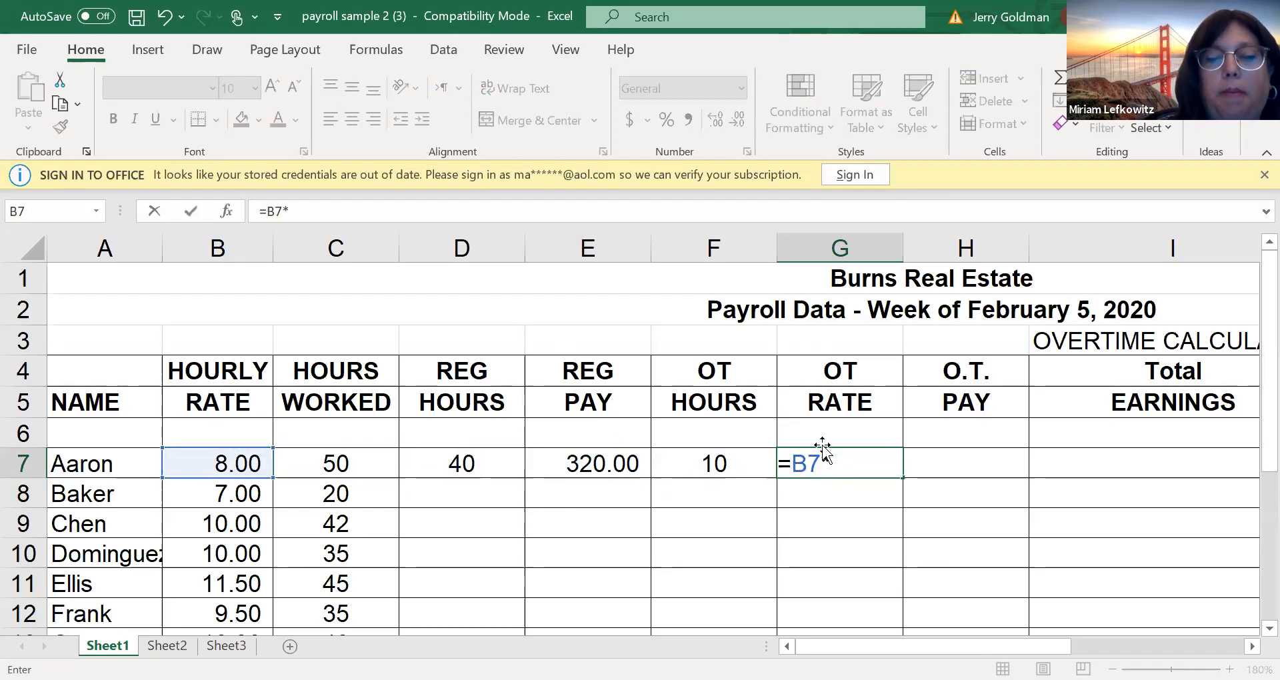
text(1.50)
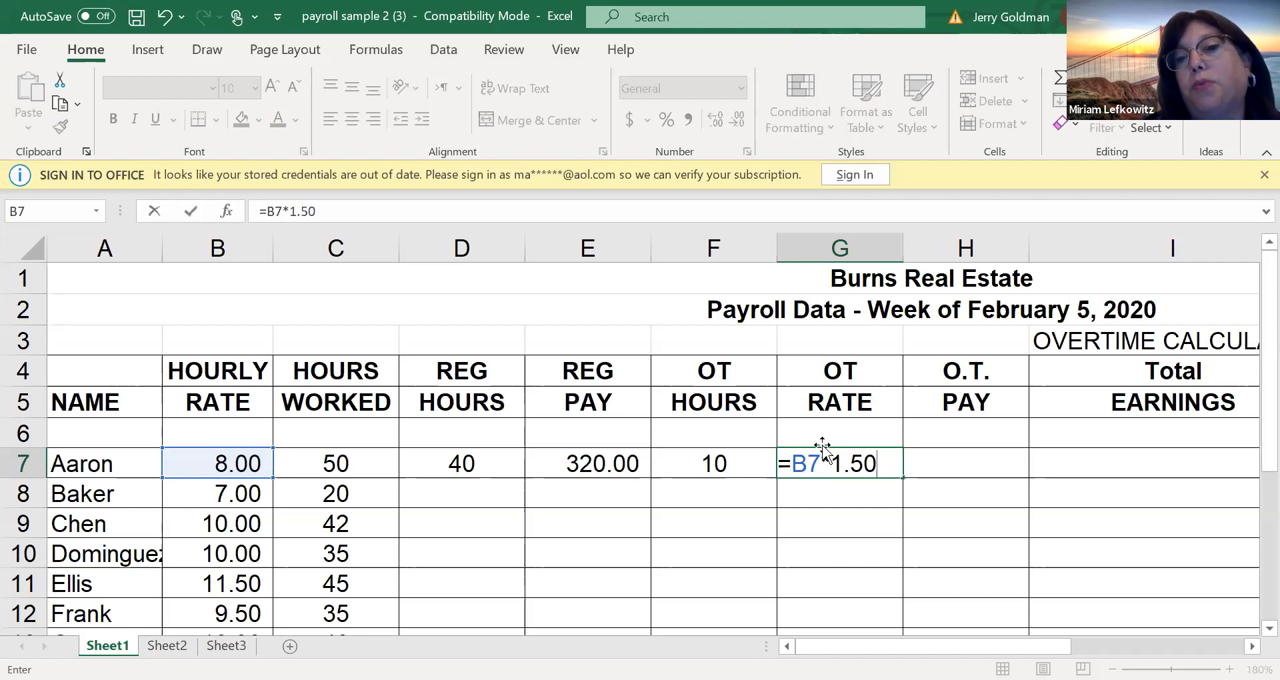
key(Return)
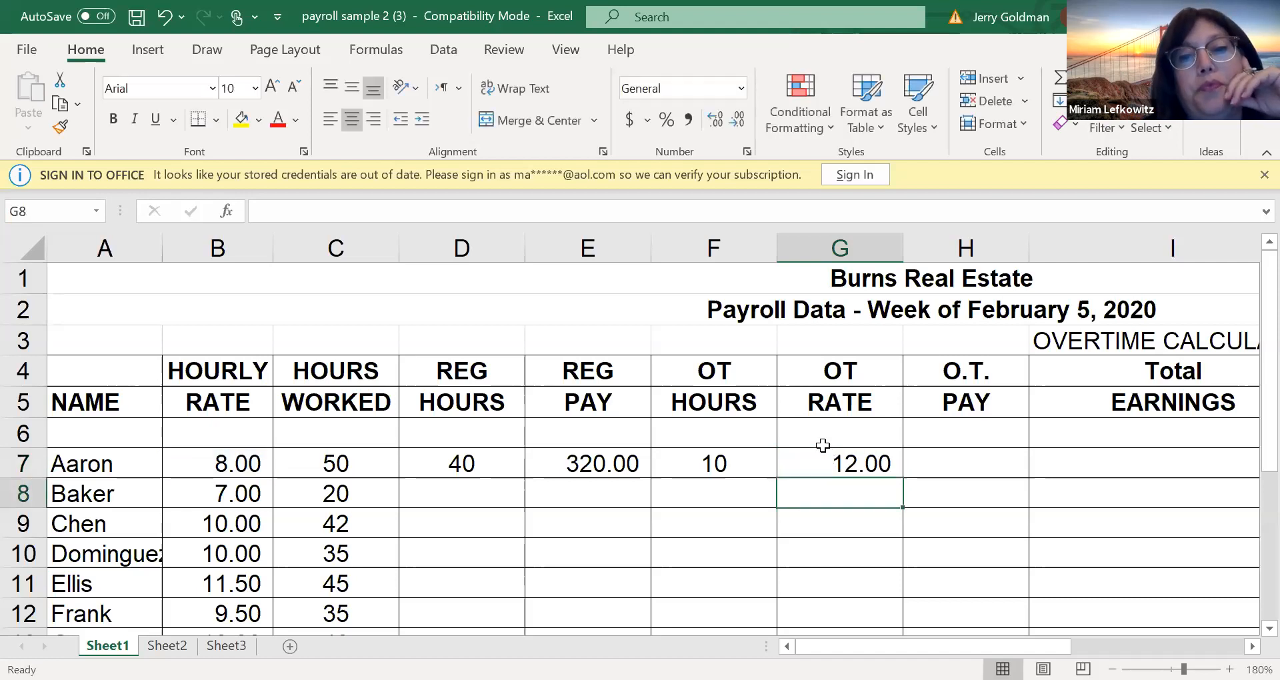
Calculate the first employee's overtime pay in cell H7 with the formula =F7*G7
click(954, 461)
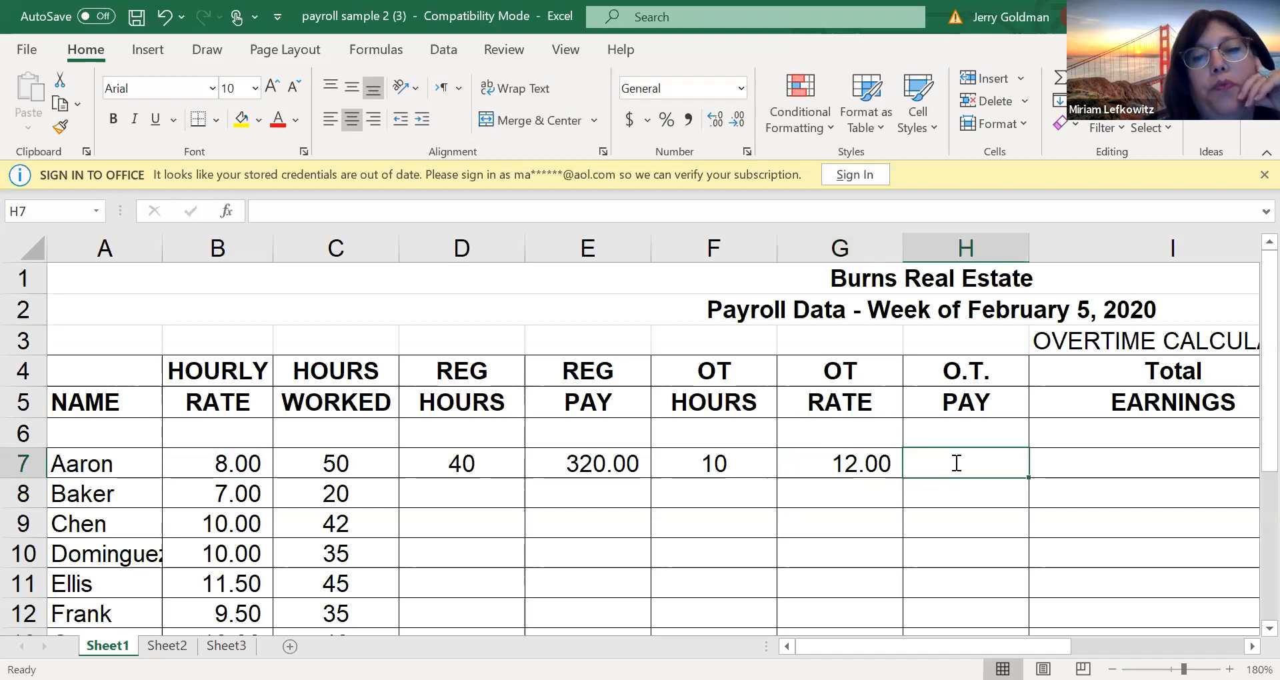
text(=)
key(Left)
key(Left)
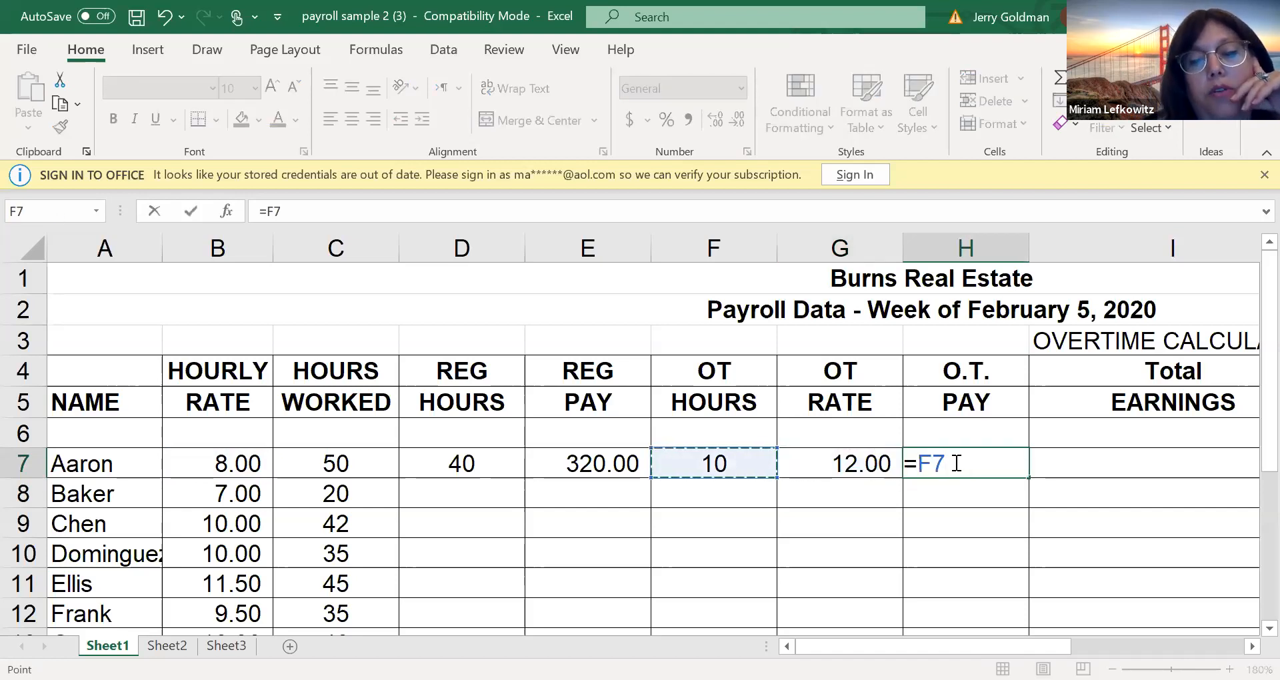
text(*)
key(Left)
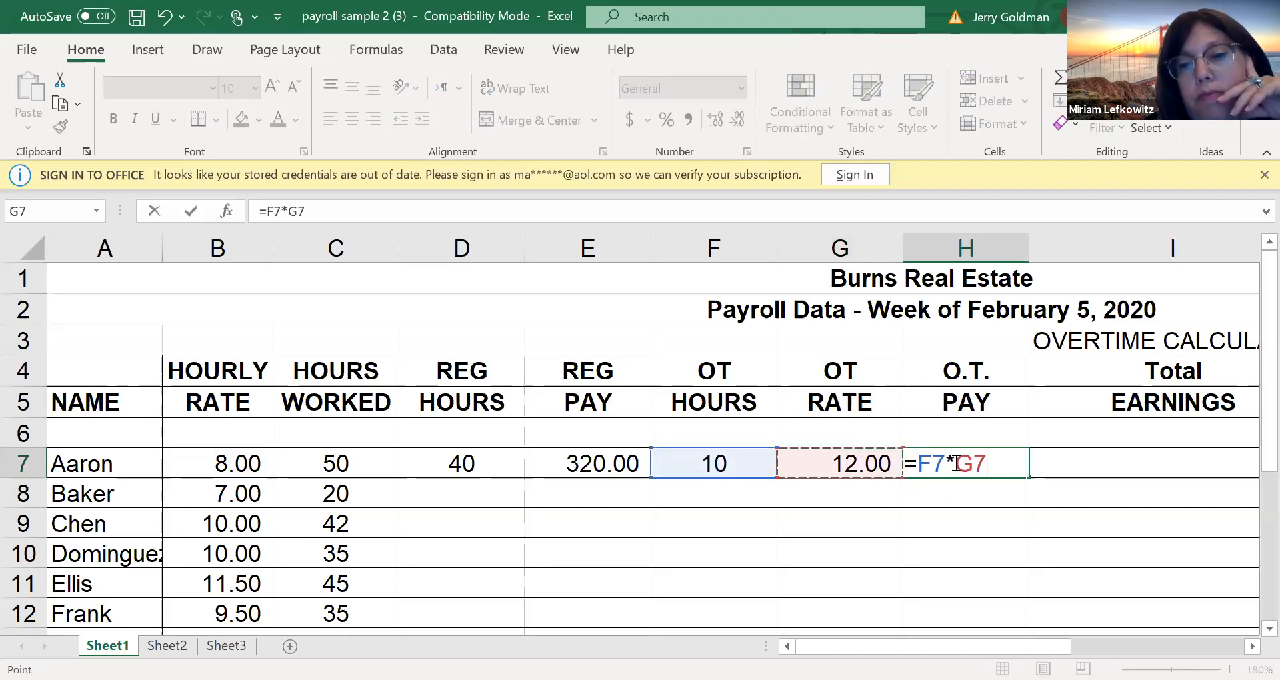
key(Return)
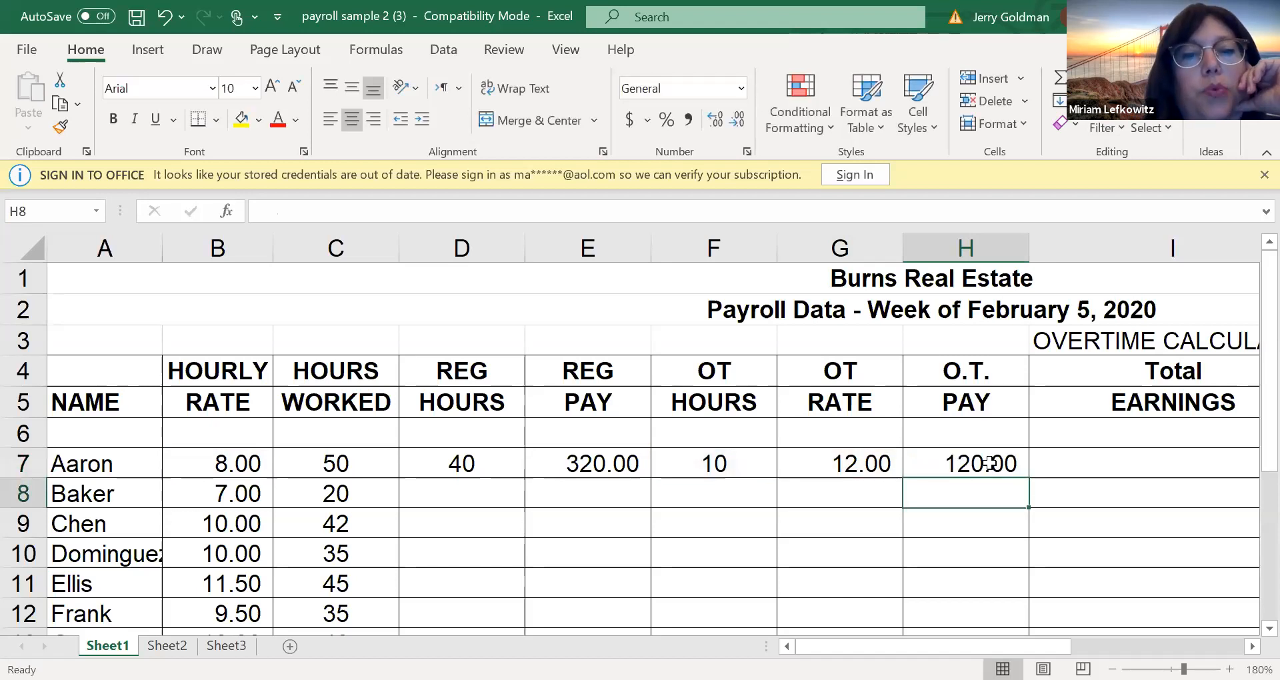
Calculate the first employee's total earnings in cell I7 by adding regular and overtime pay with =E7+H7
click(1060, 462)
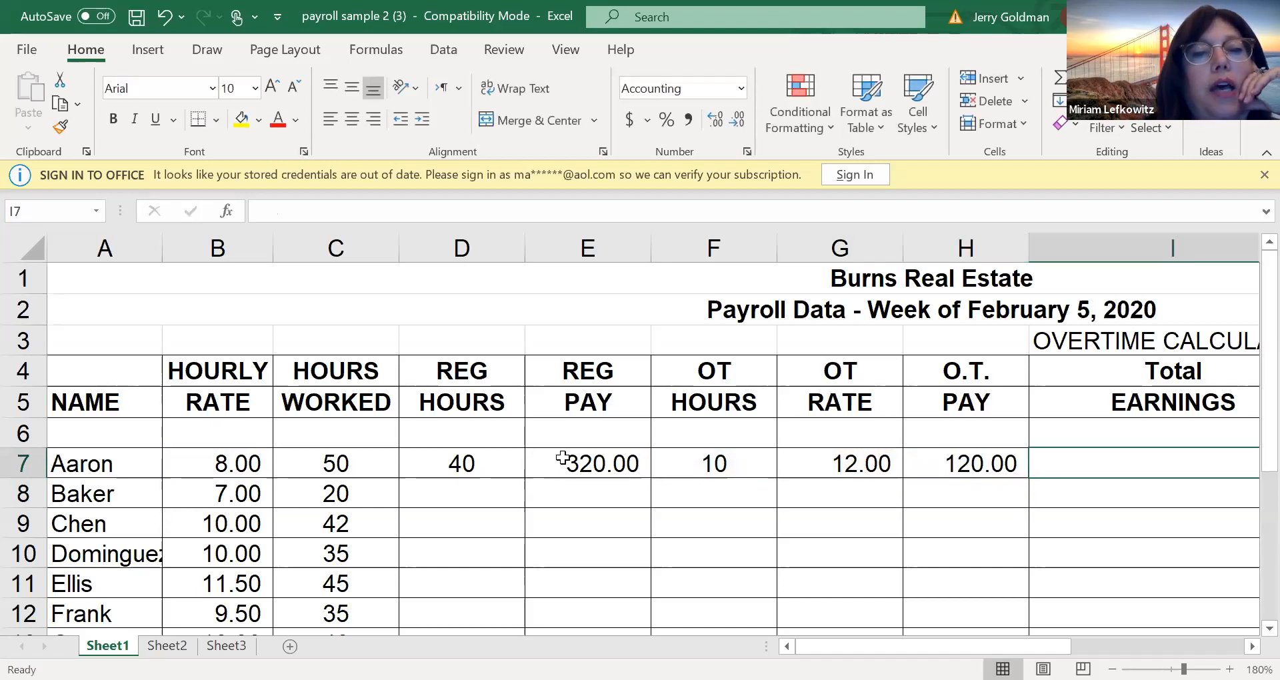
text(=)
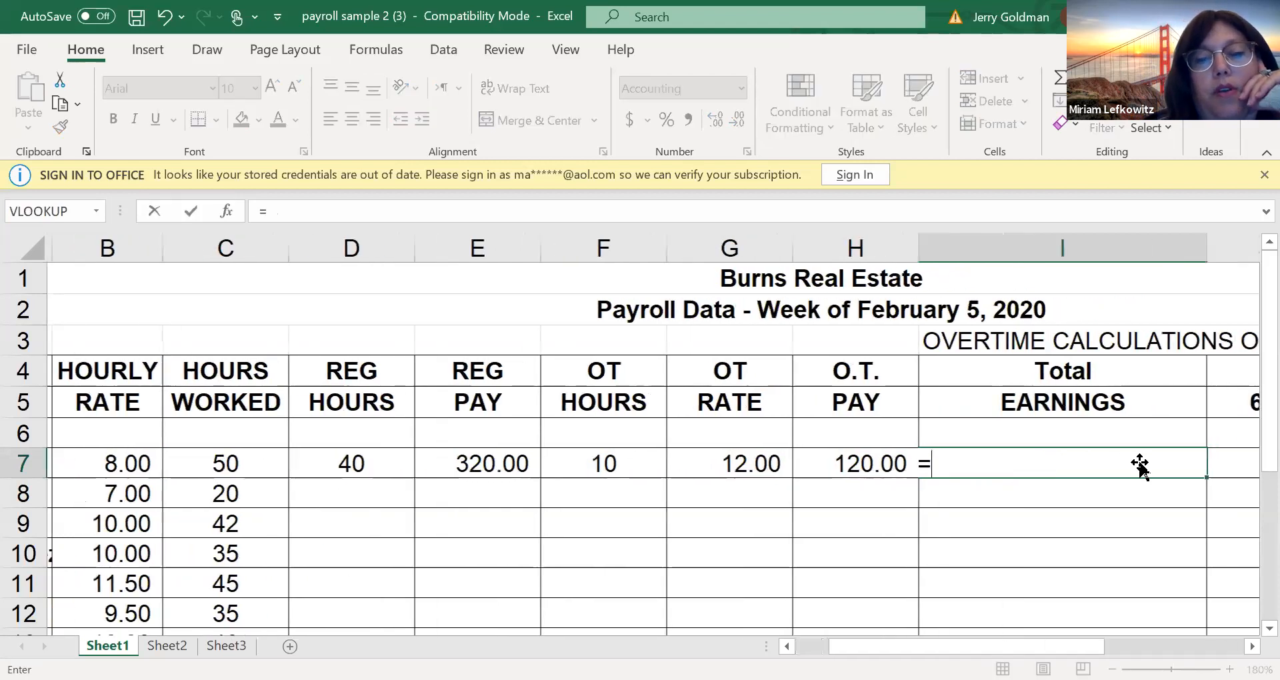
key(Left)
key(Left)
key(Left)
key(Left)
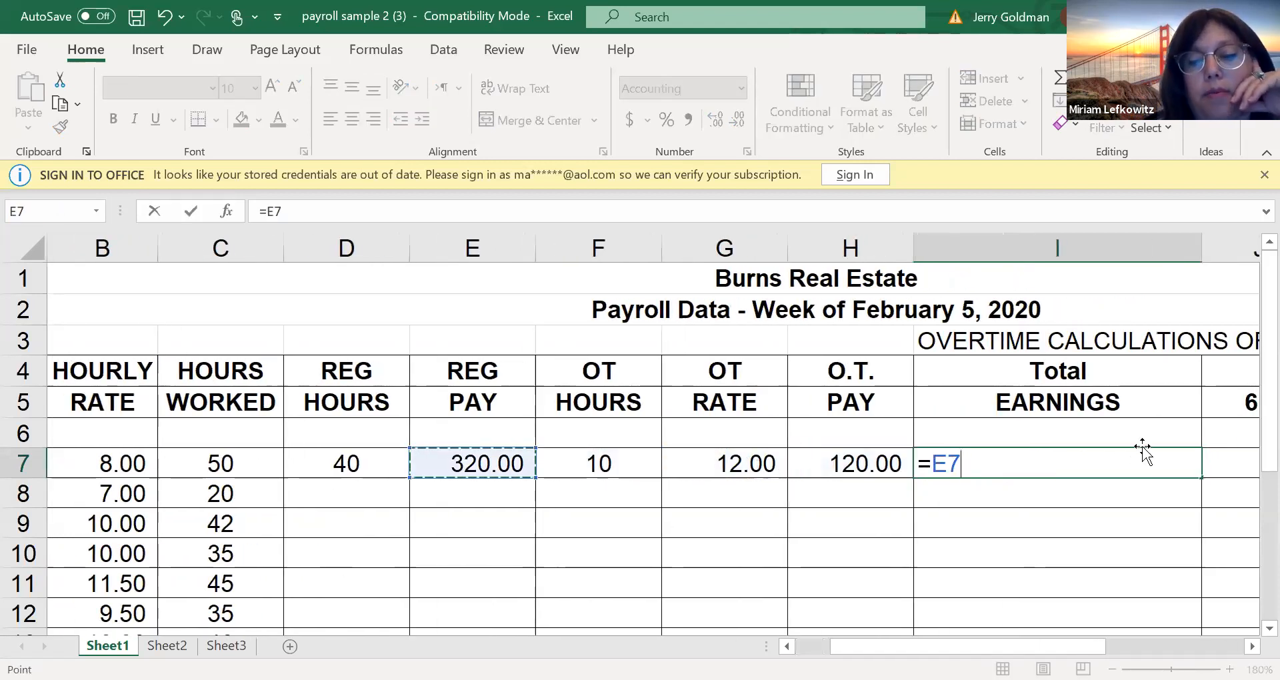
text(+)
key(Left)
key(Left)
key(Right)
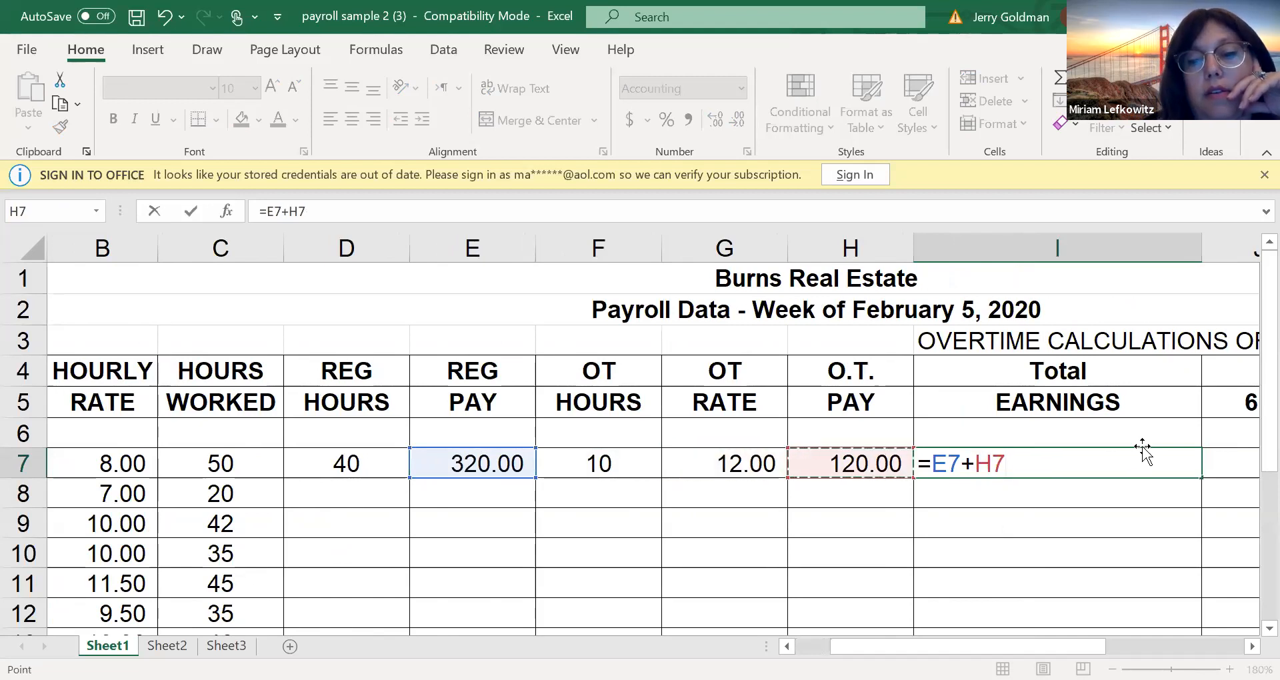
key(Return)
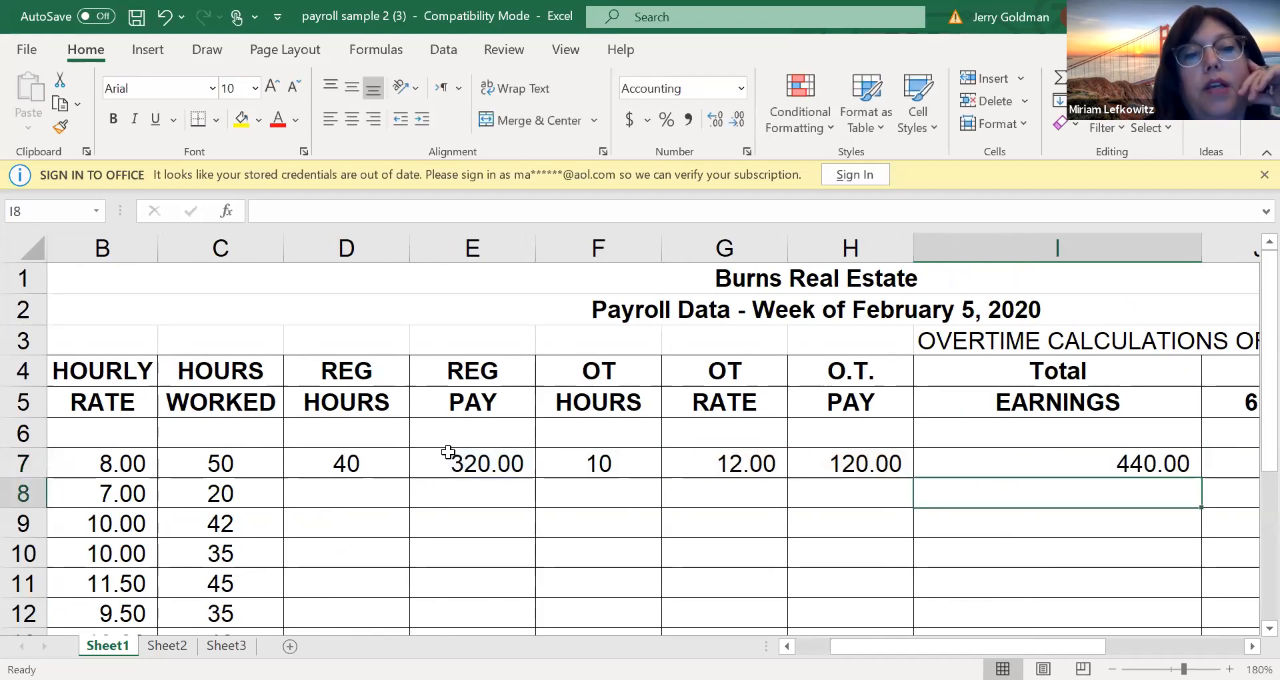
click(265, 499)
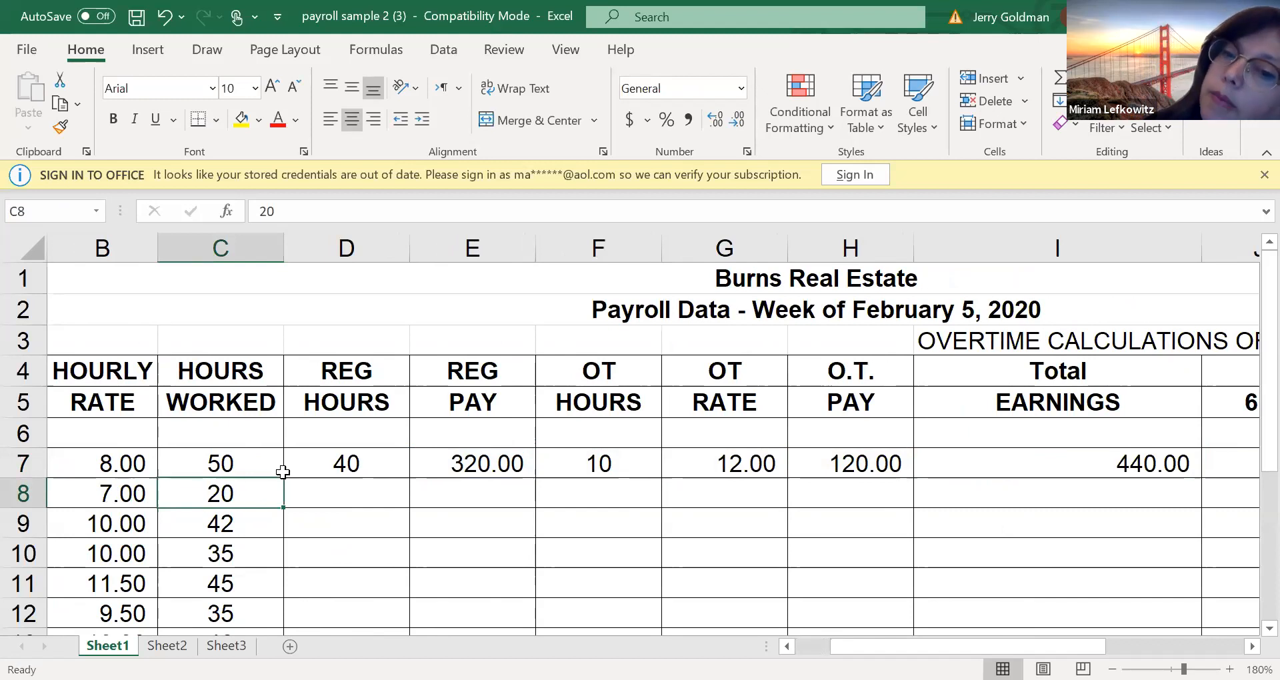
click(320, 464)
drag(319, 464, 873, 478)
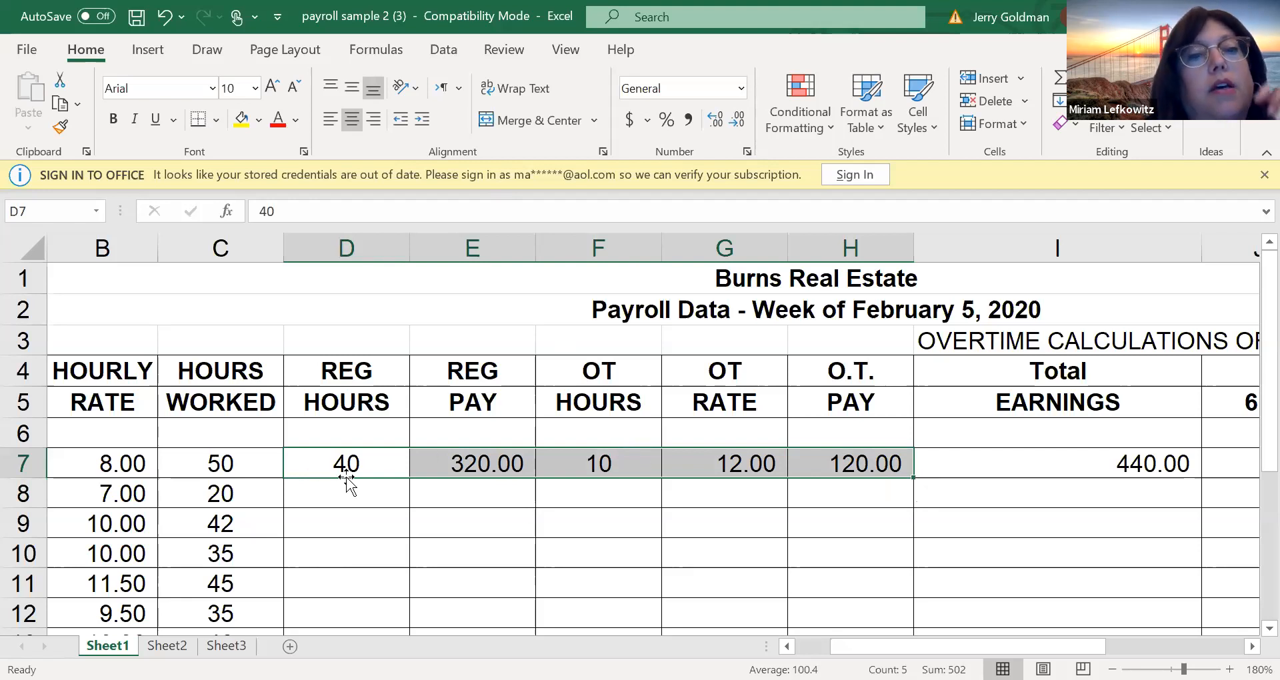
click(360, 499)
click(361, 529)
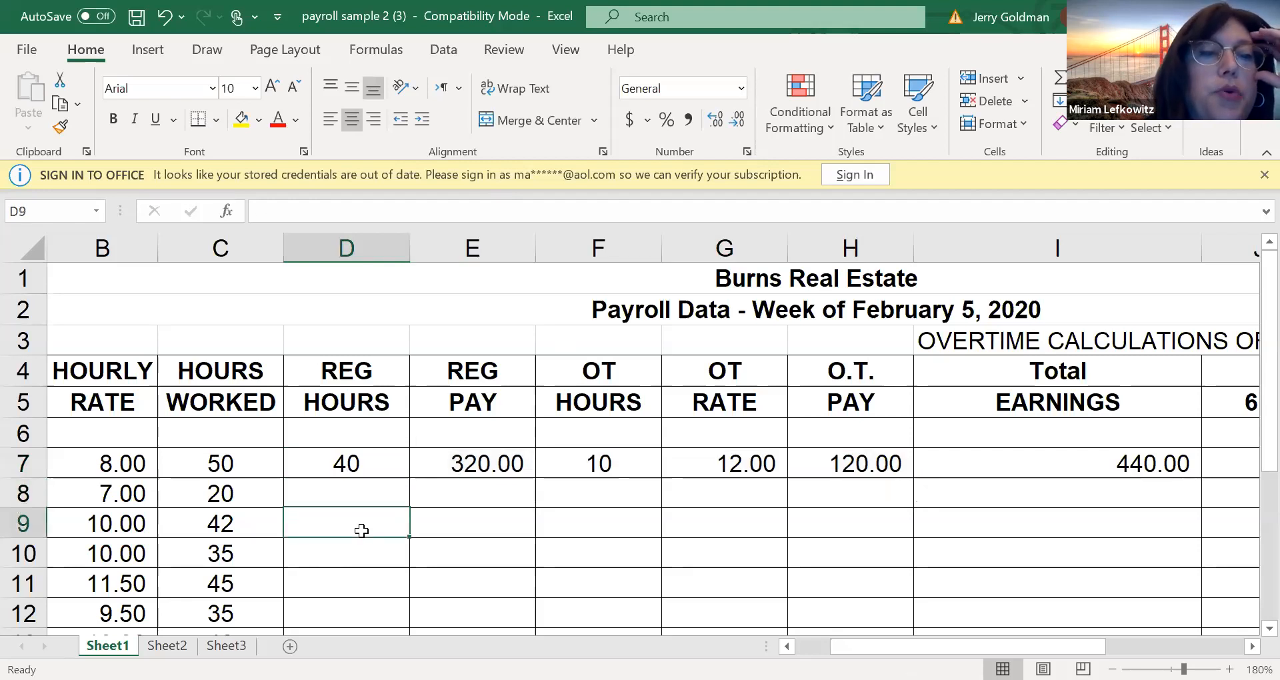
click(1029, 2)
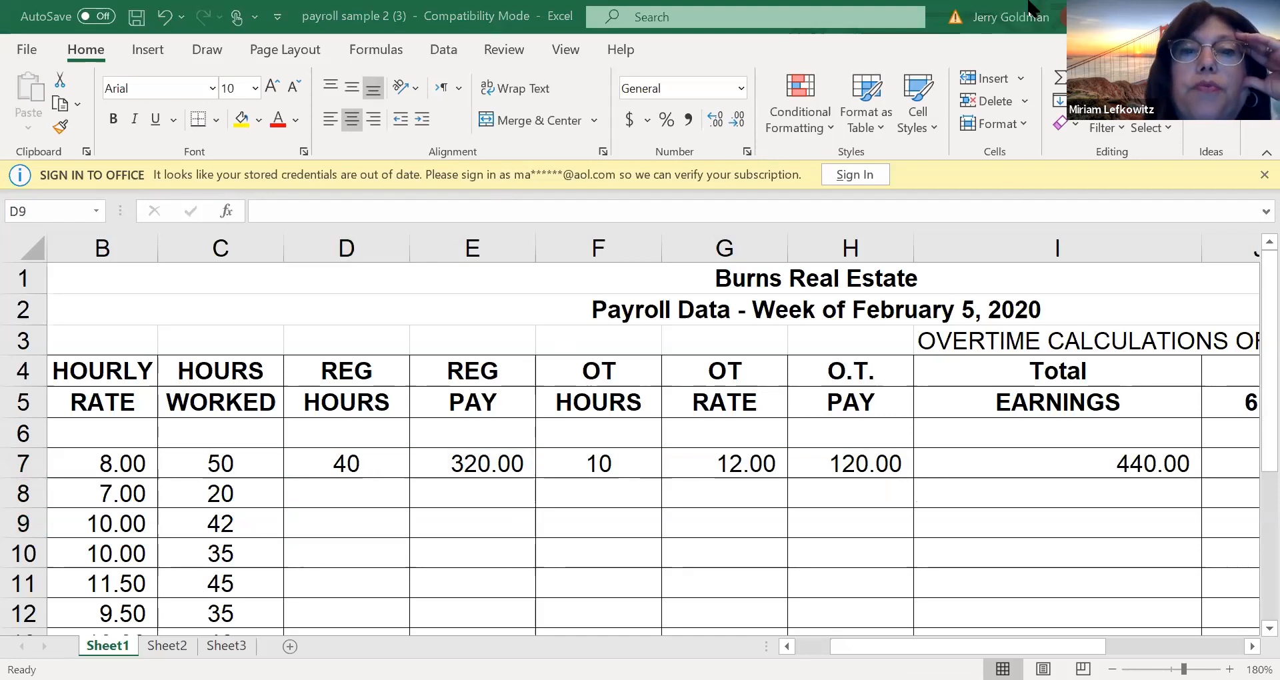
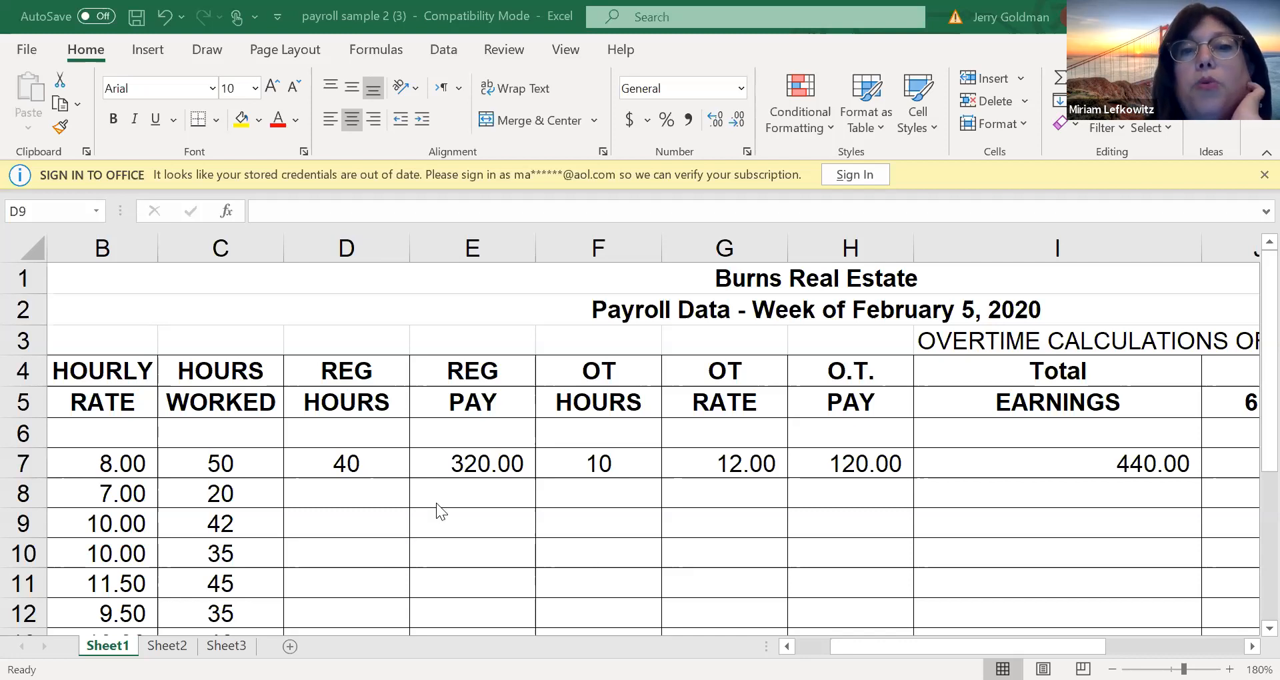
Review the hours worked, regular hours and overtime columns in the payroll sheet, comparing the first employee with the rows below
click(473, 313)
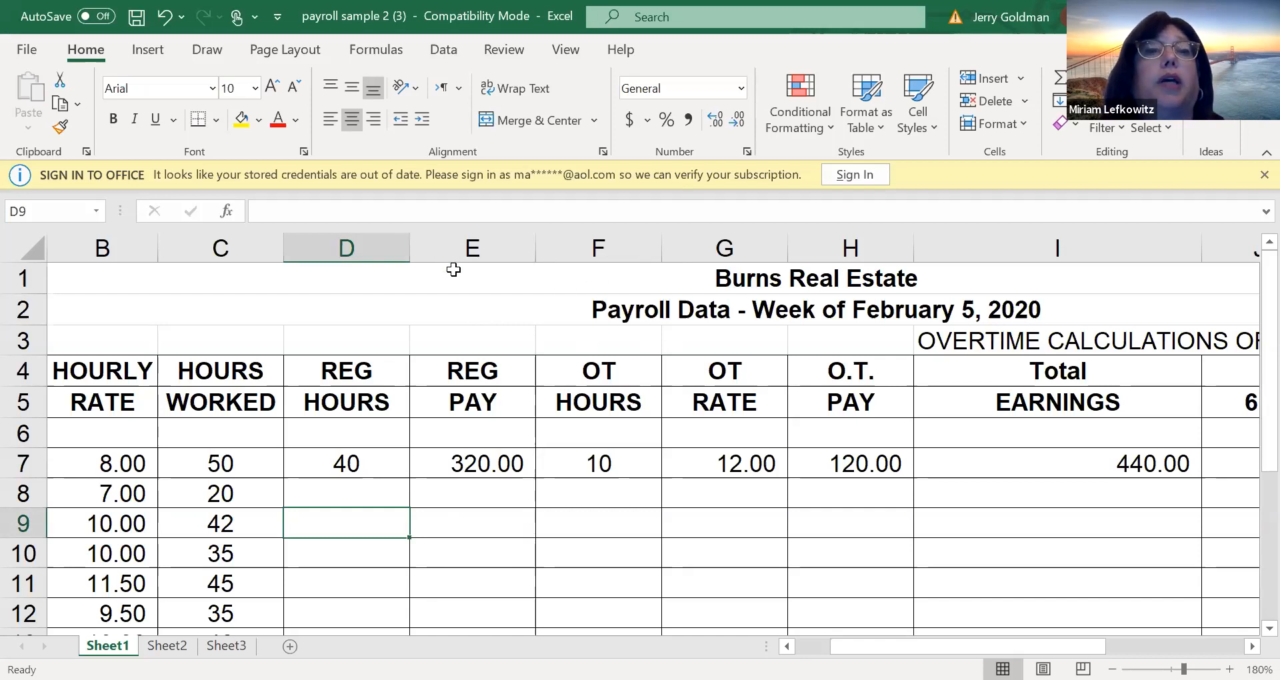
click(120, 284)
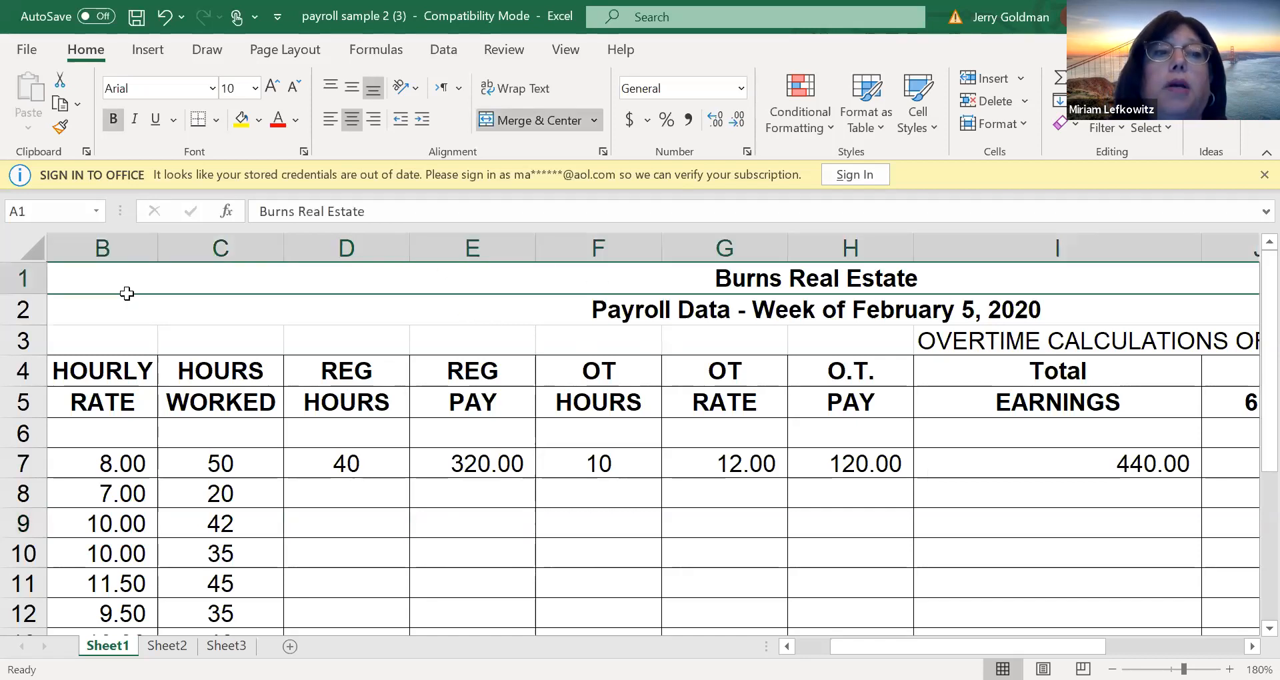
click(219, 398)
click(194, 472)
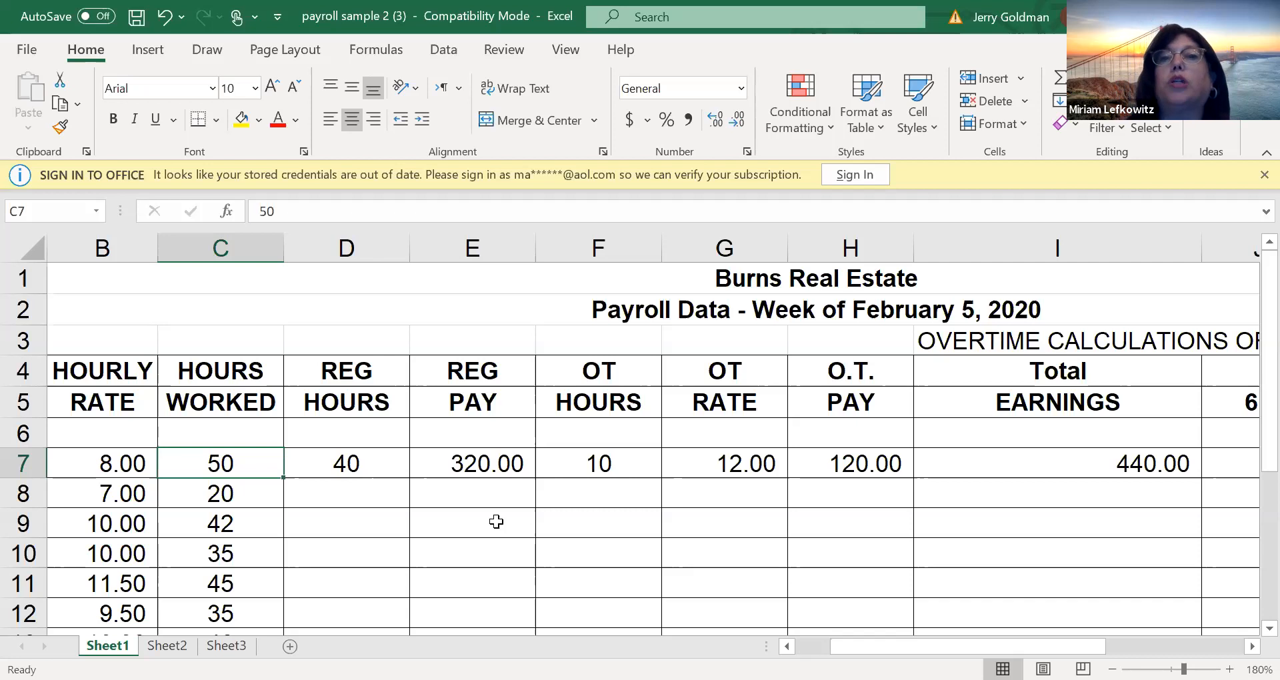
click(620, 522)
click(233, 554)
click(384, 445)
click(346, 505)
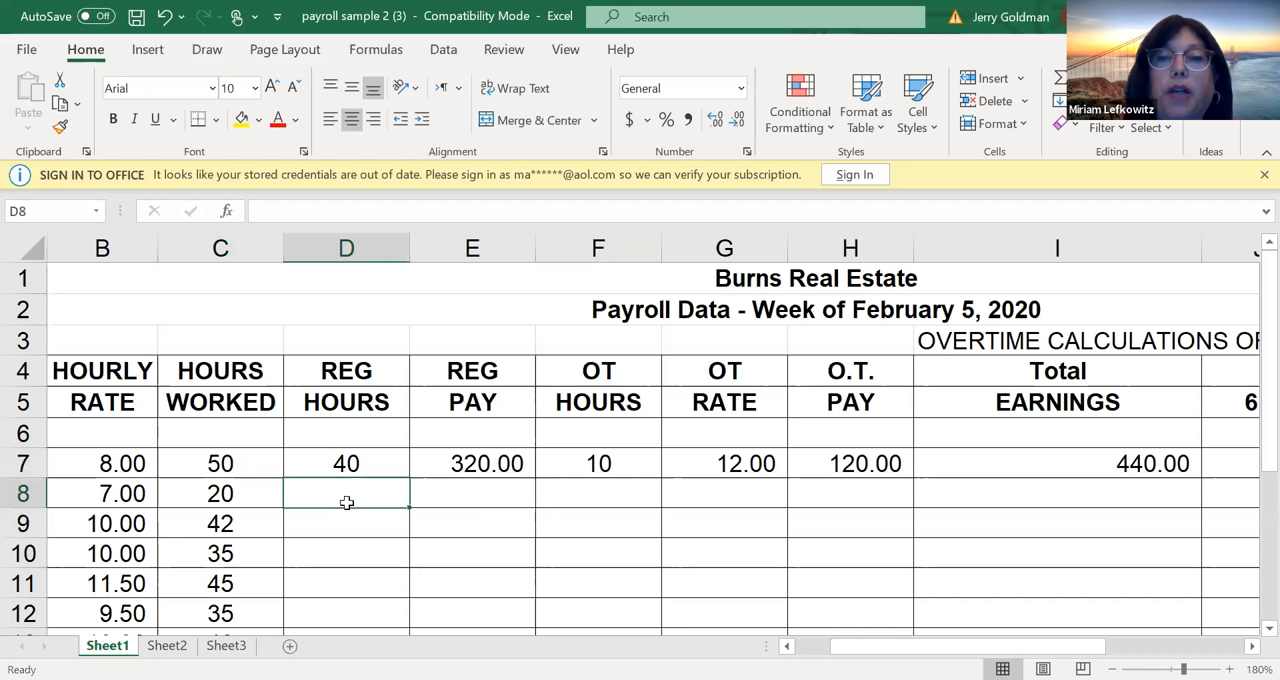
click(379, 462)
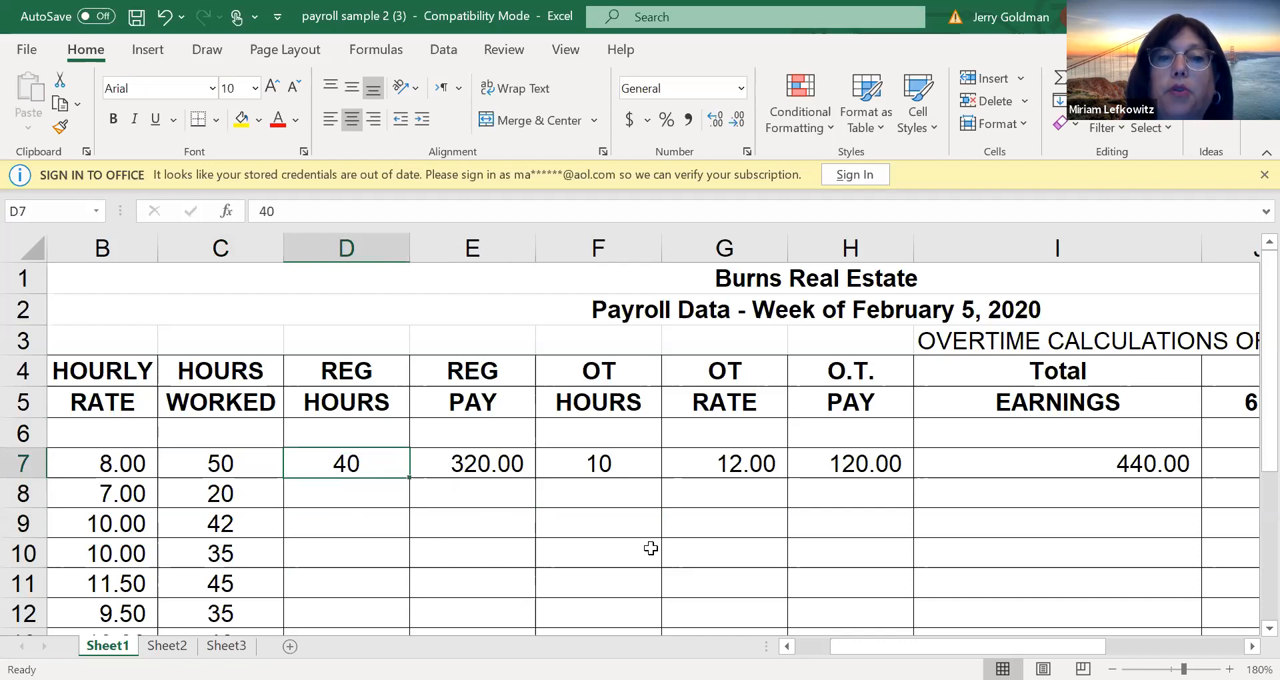
click(634, 518)
click(1075, 543)
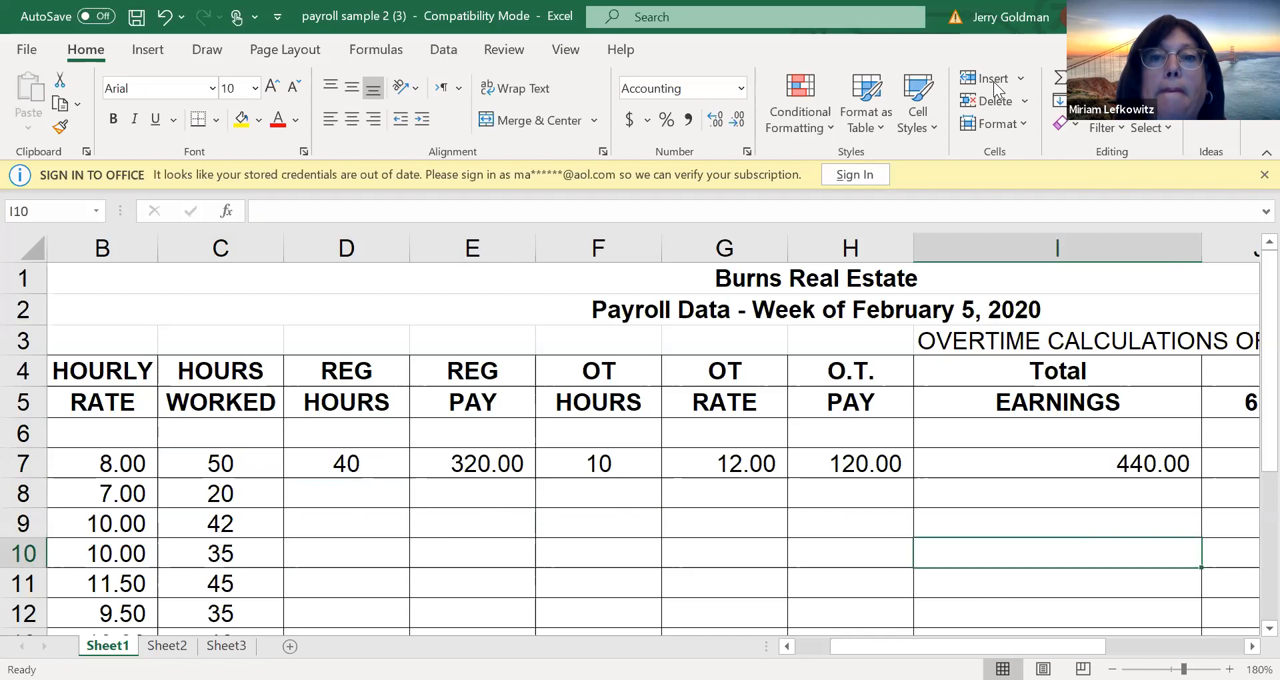
click(184, 468)
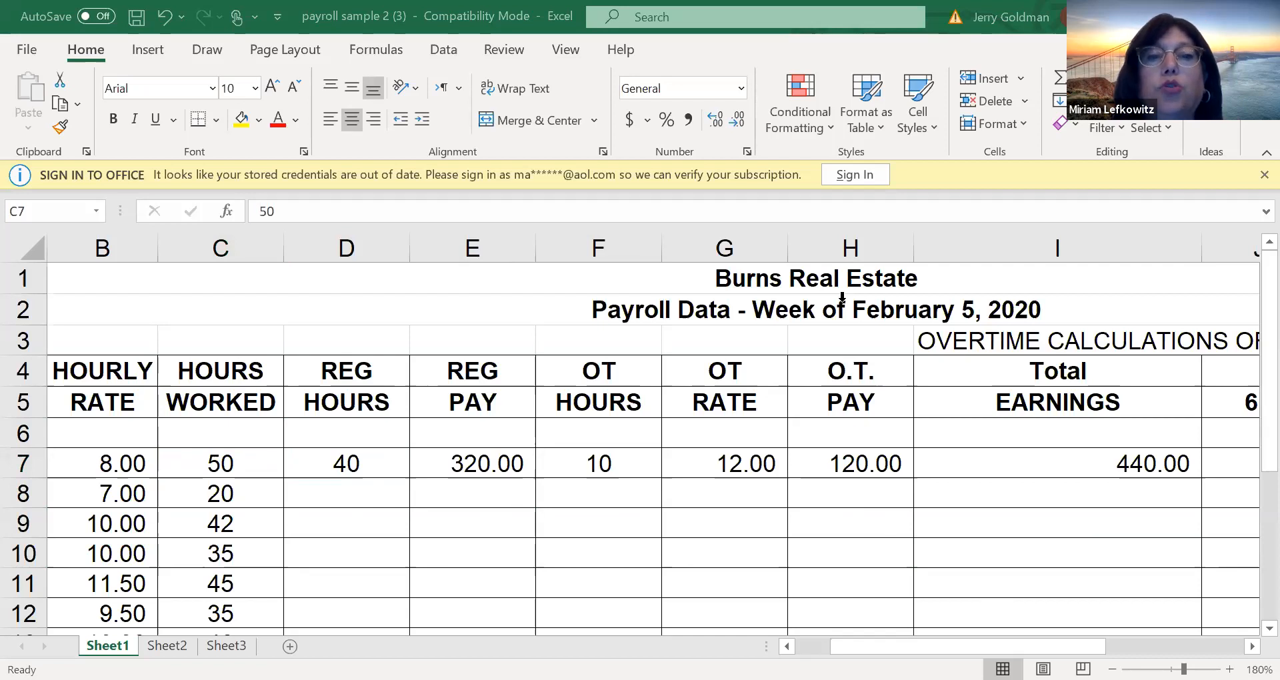
Switch to the if sample workbook and look over its student and final exam columns
click(1164, 610)
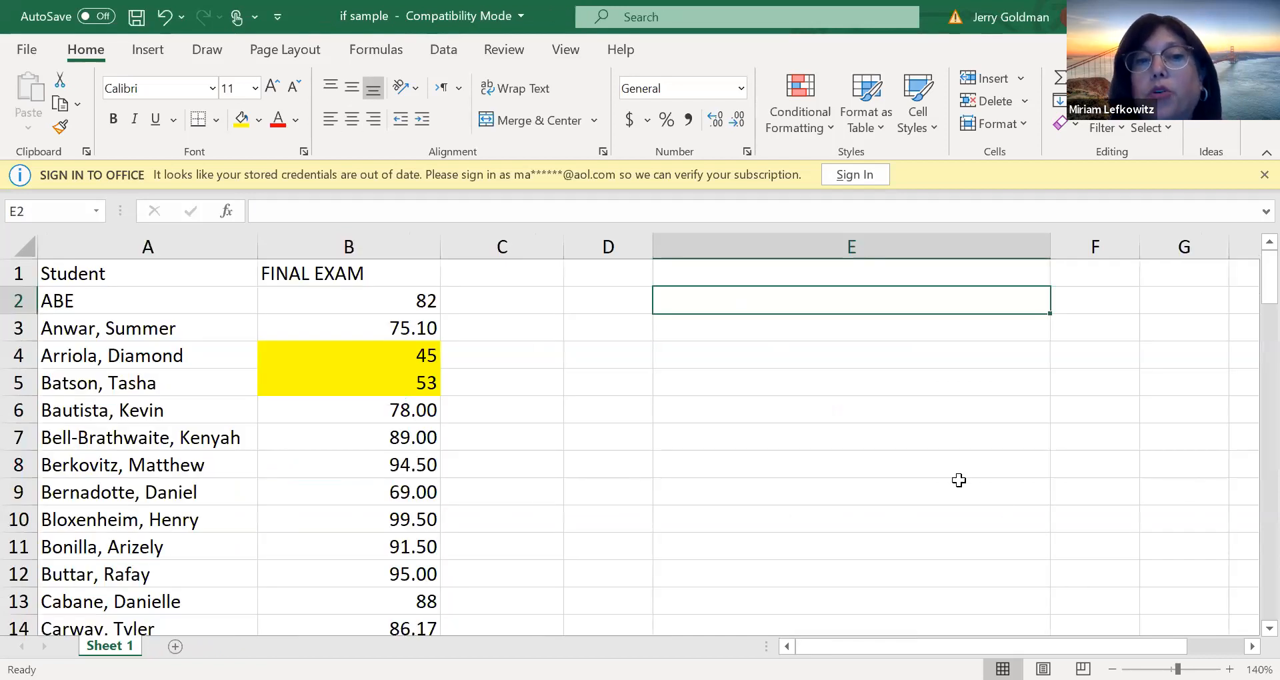
click(486, 378)
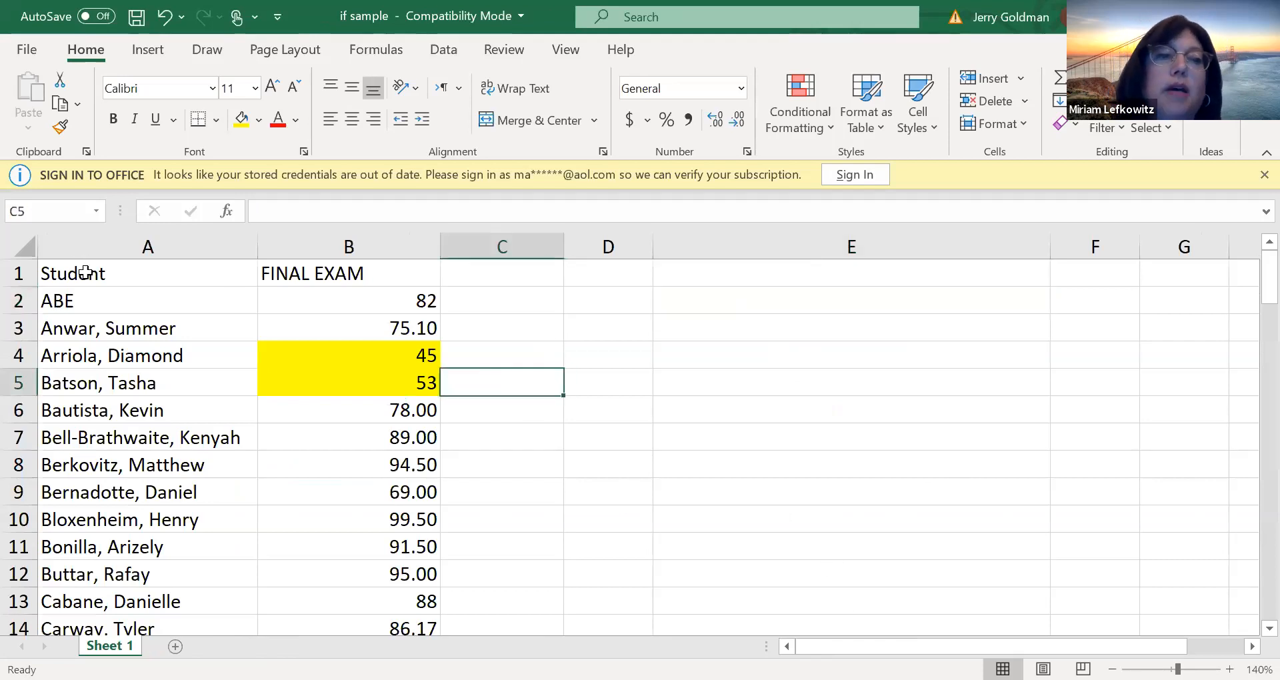
click(84, 271)
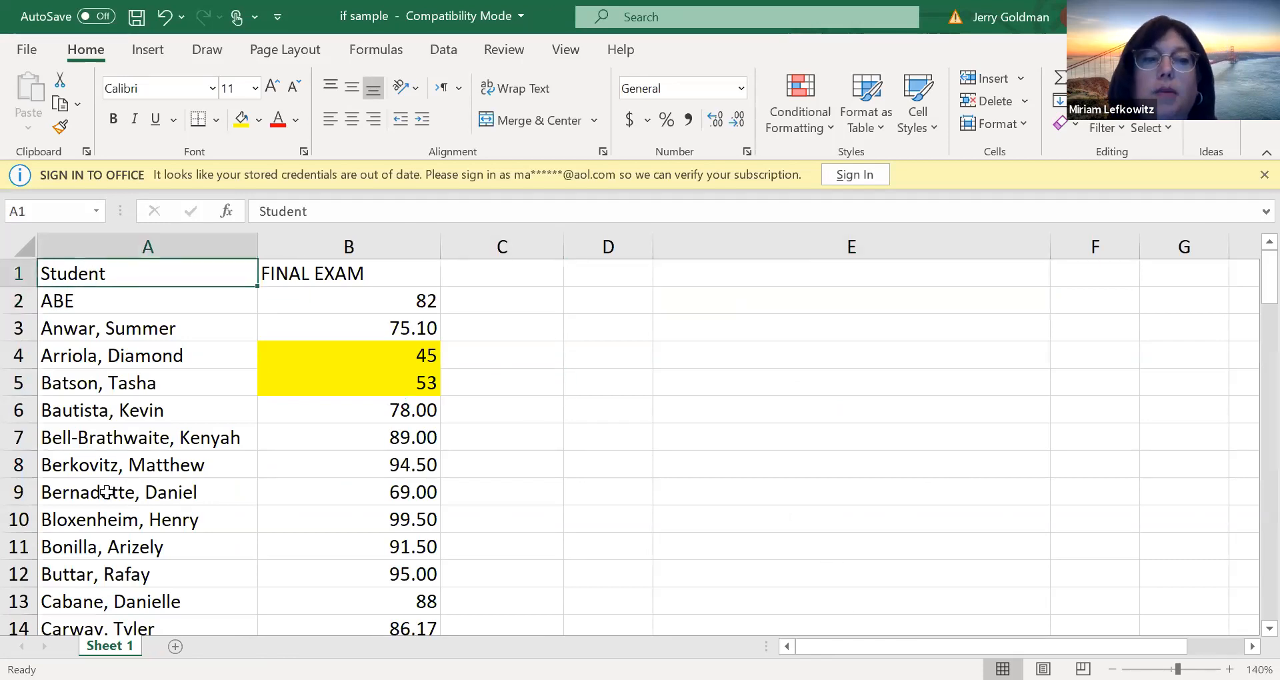
click(374, 326)
click(487, 271)
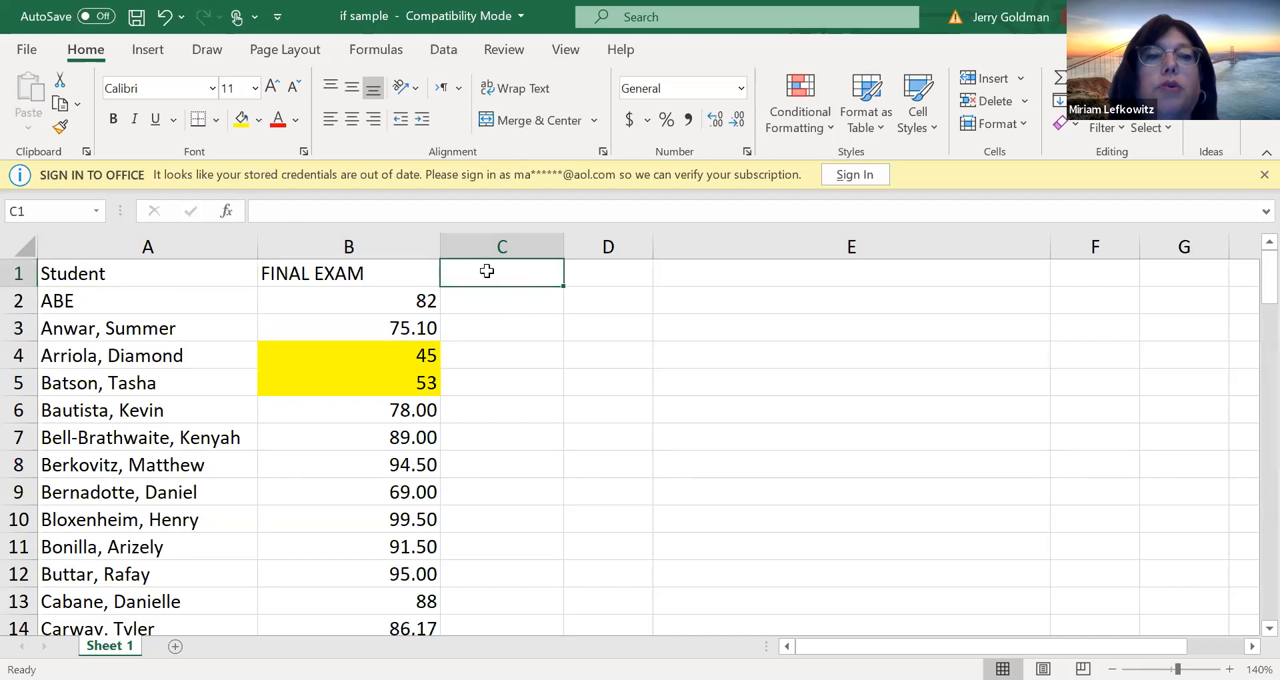
click(487, 295)
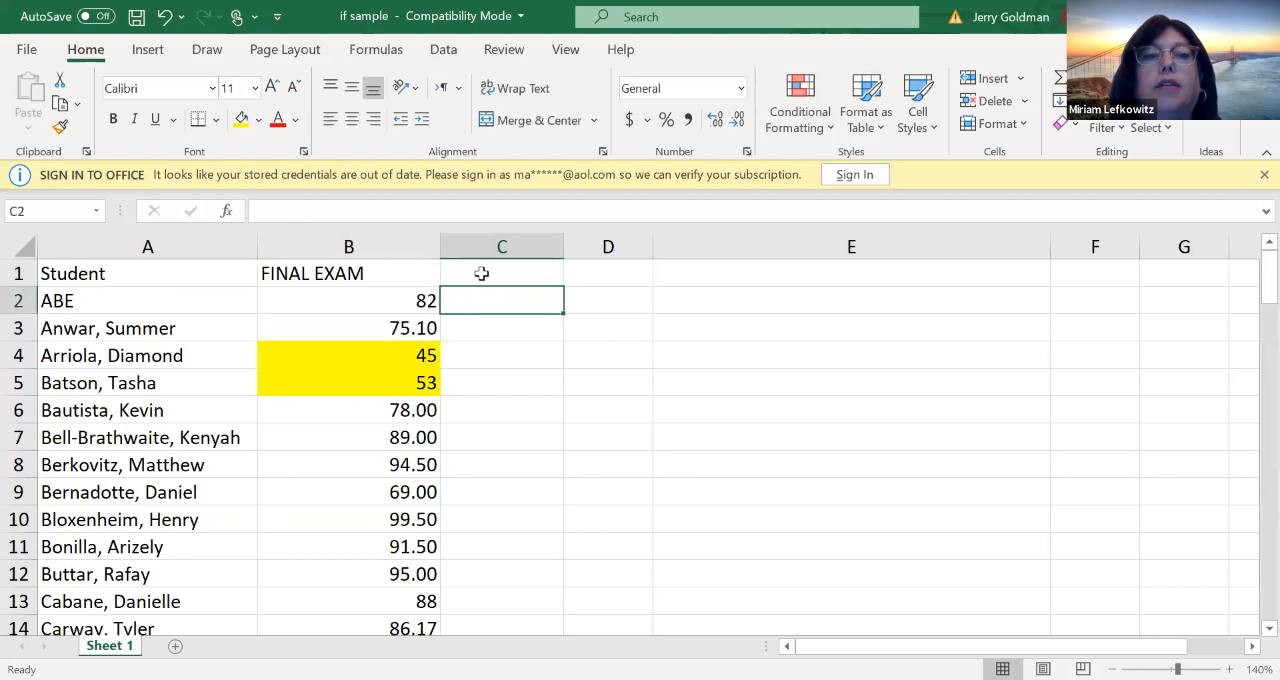
click(481, 273)
Change the header in cell B1 to FINAL GRADE
double_click(346, 271)
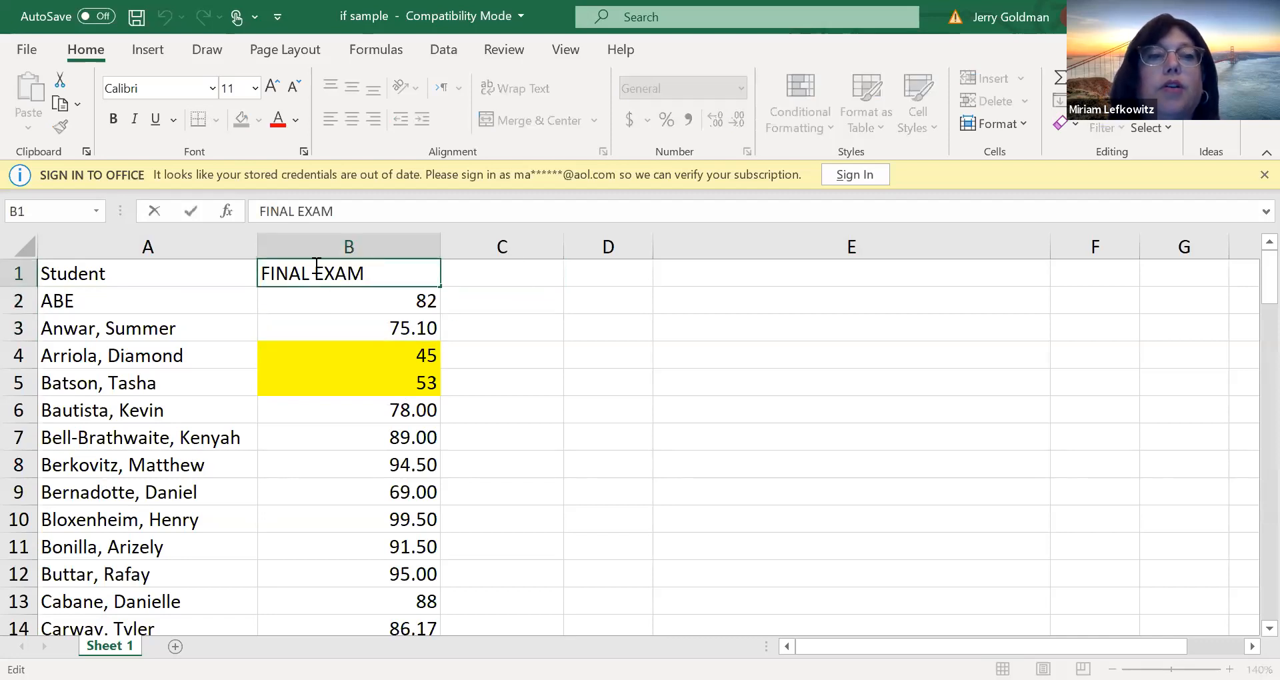
double_click(347, 274)
text(GRADE)
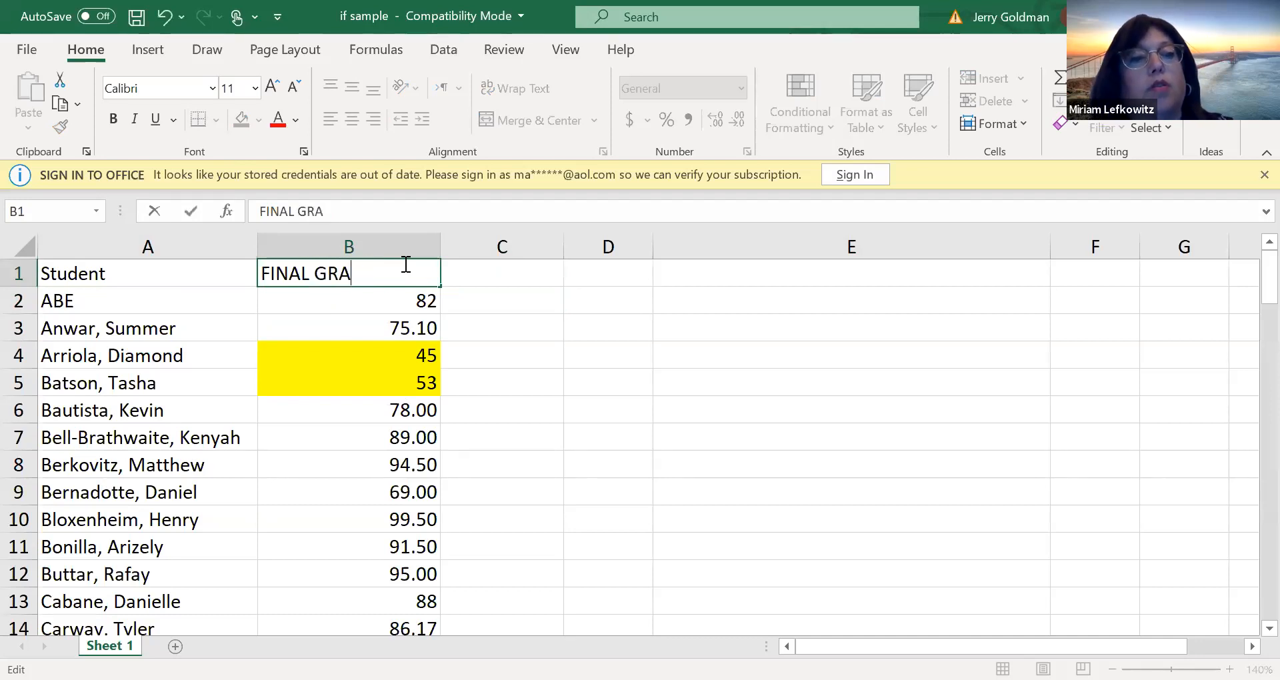
key(ctrl+Return)
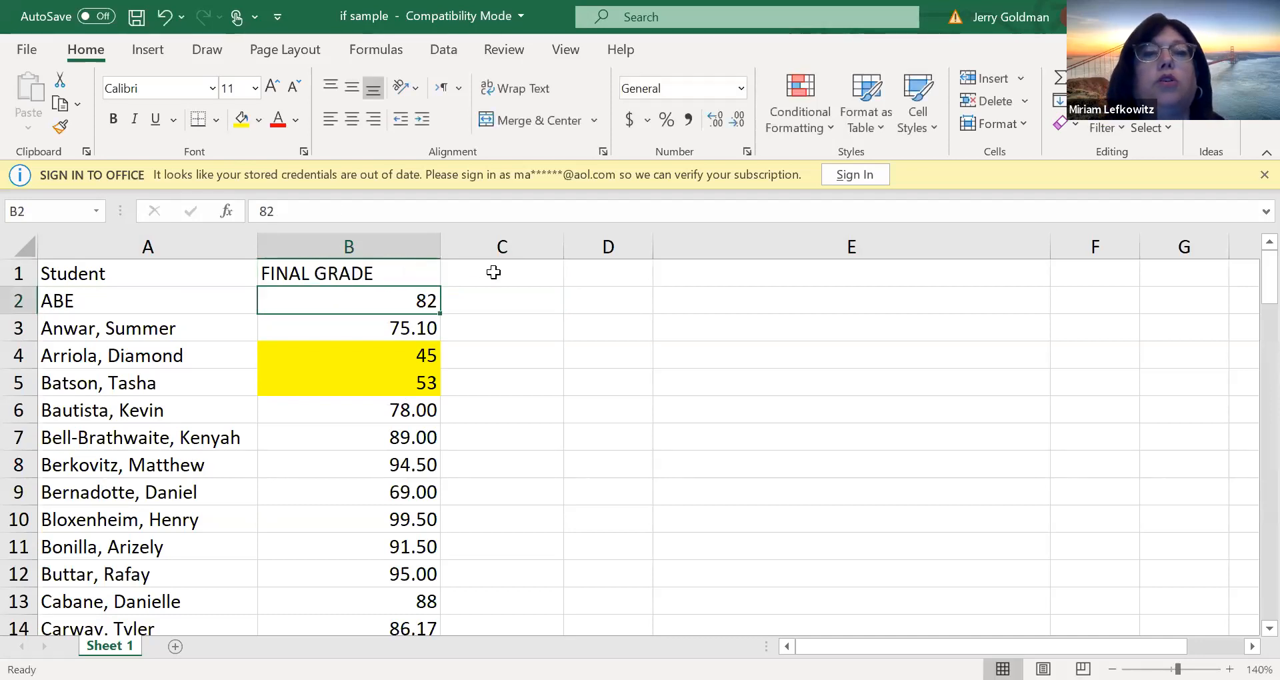
Enter the header IF in cell C1
click(494, 270)
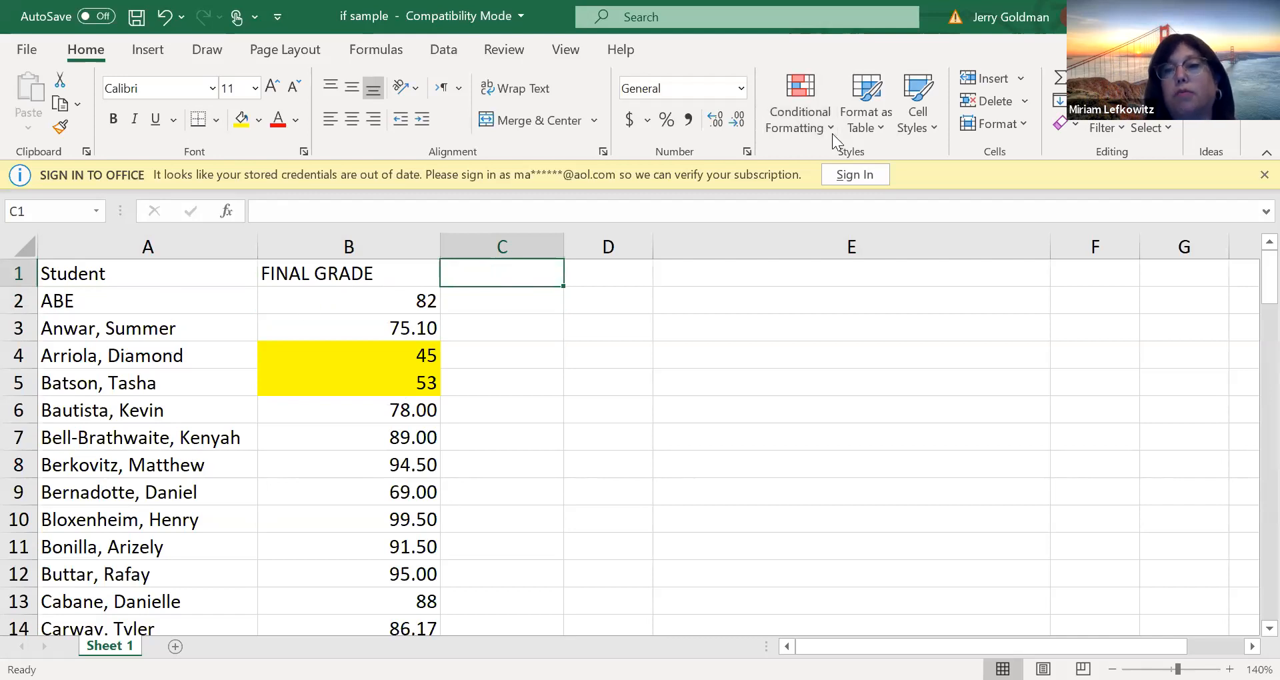
mouse_move(1268, 274)
mouse_down()
mouse_move(1260, 514)
mouse_move(1260, 266)
mouse_up()
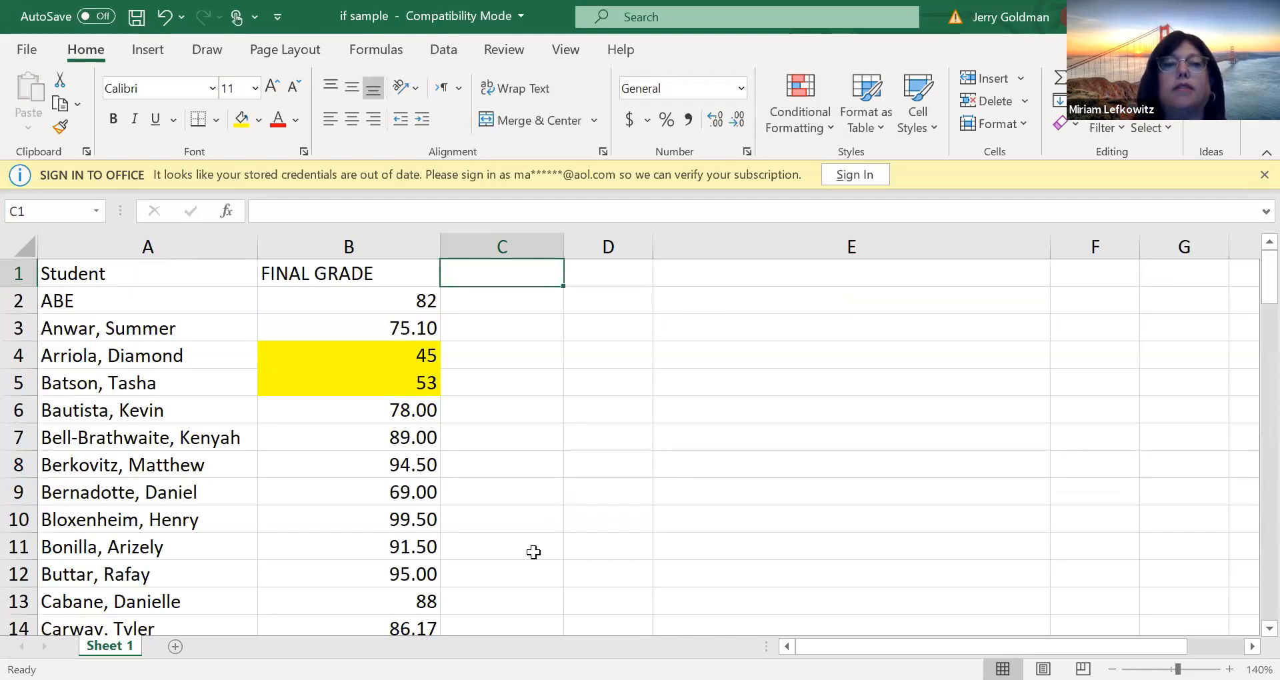
click(393, 492)
key(Up)
key(Up)
key(Up)
key(Up)
key(Up)
key(Up)
key(Up)
key(Up)
key(Right)
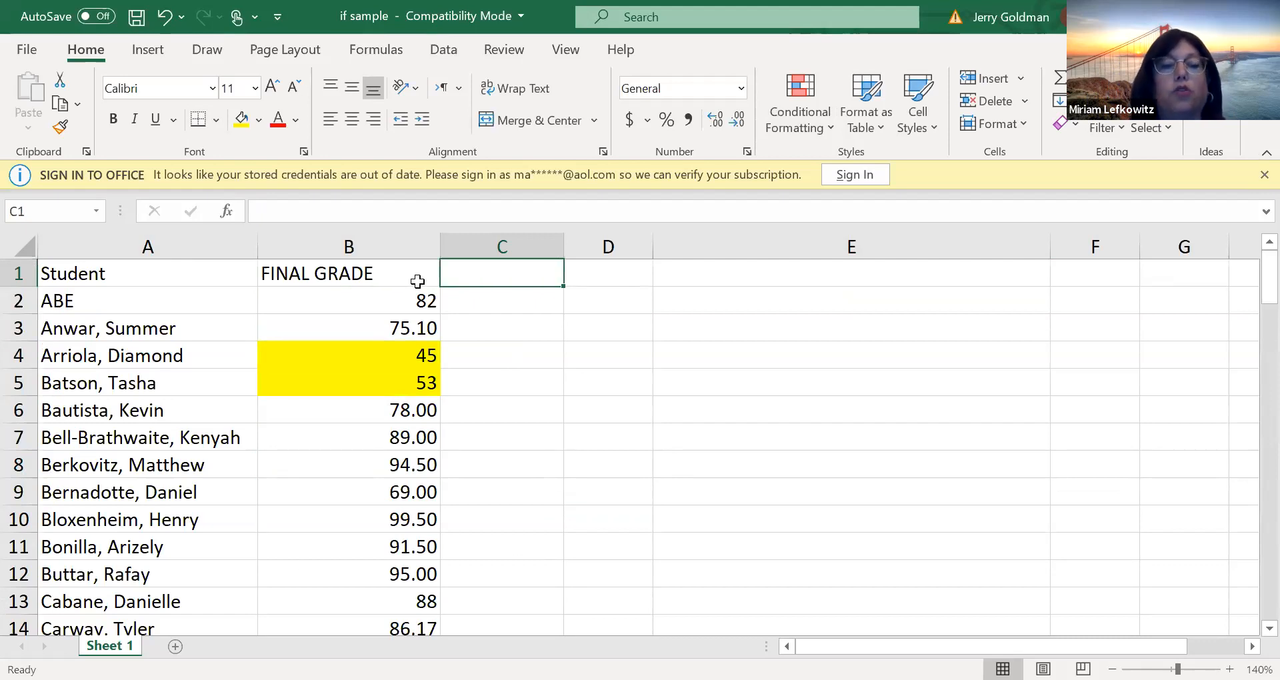
text(IF)
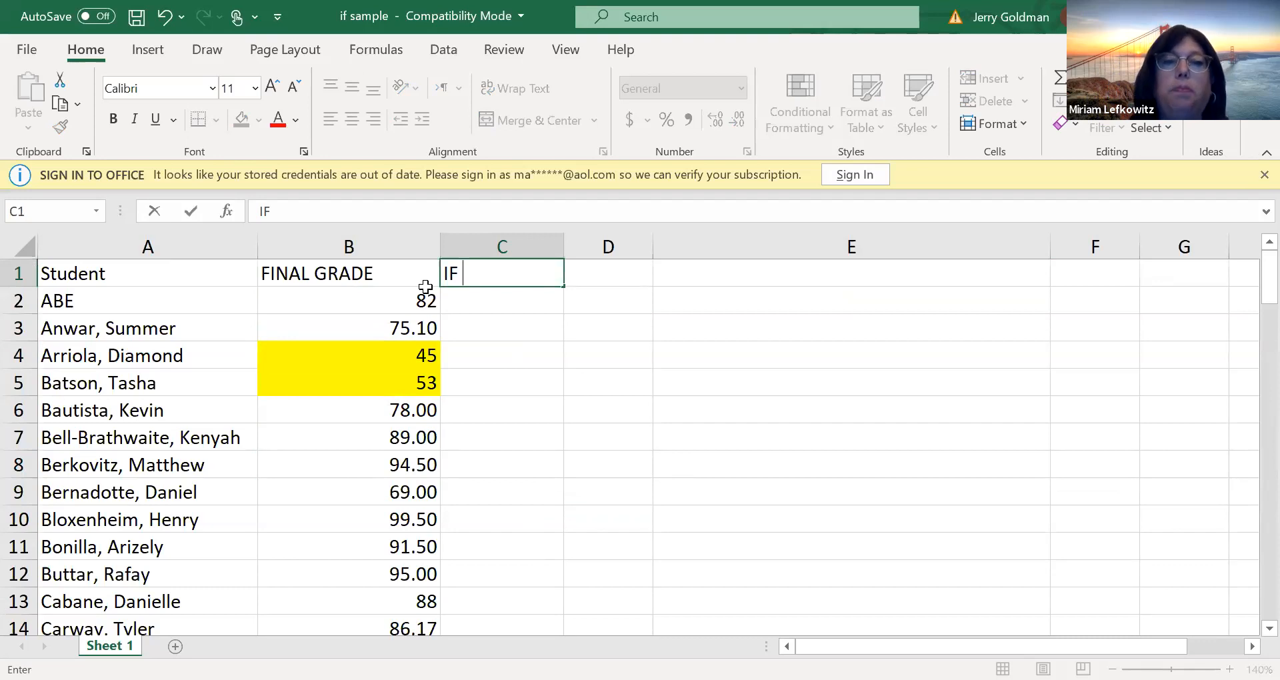
click(425, 288)
key(Delete)
text(HAS)
key(BackSpace)
key(BackSpace)
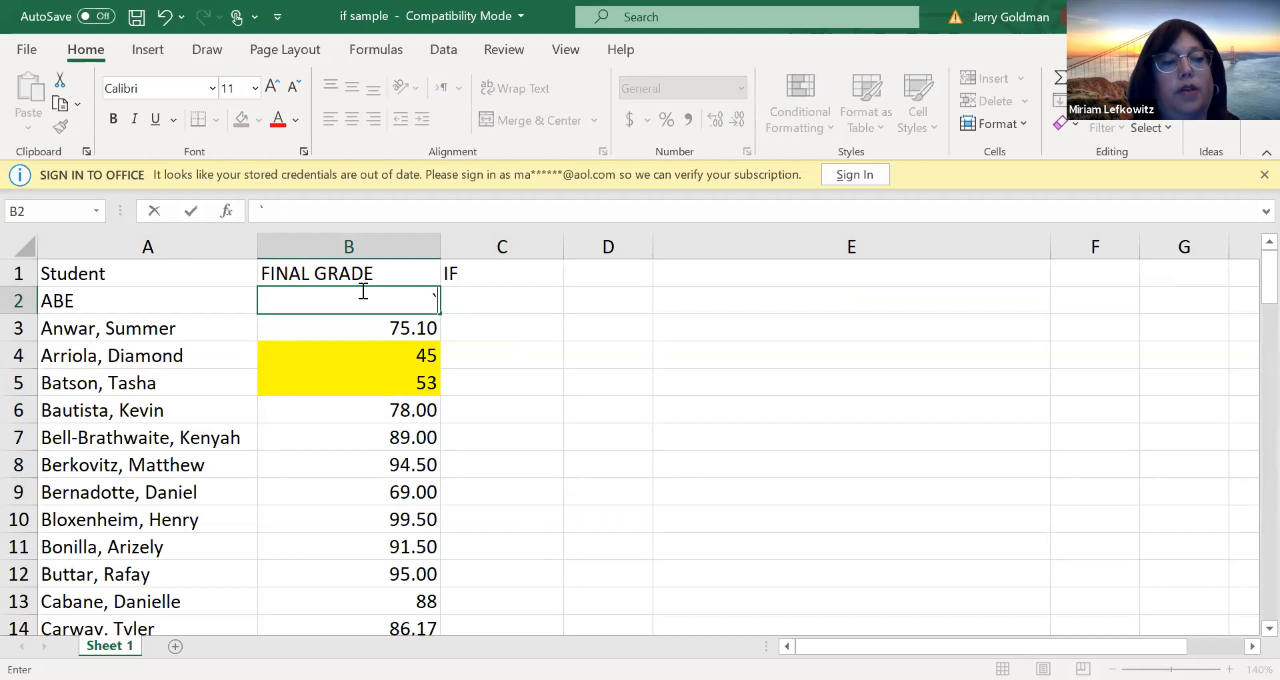
key(Escape)
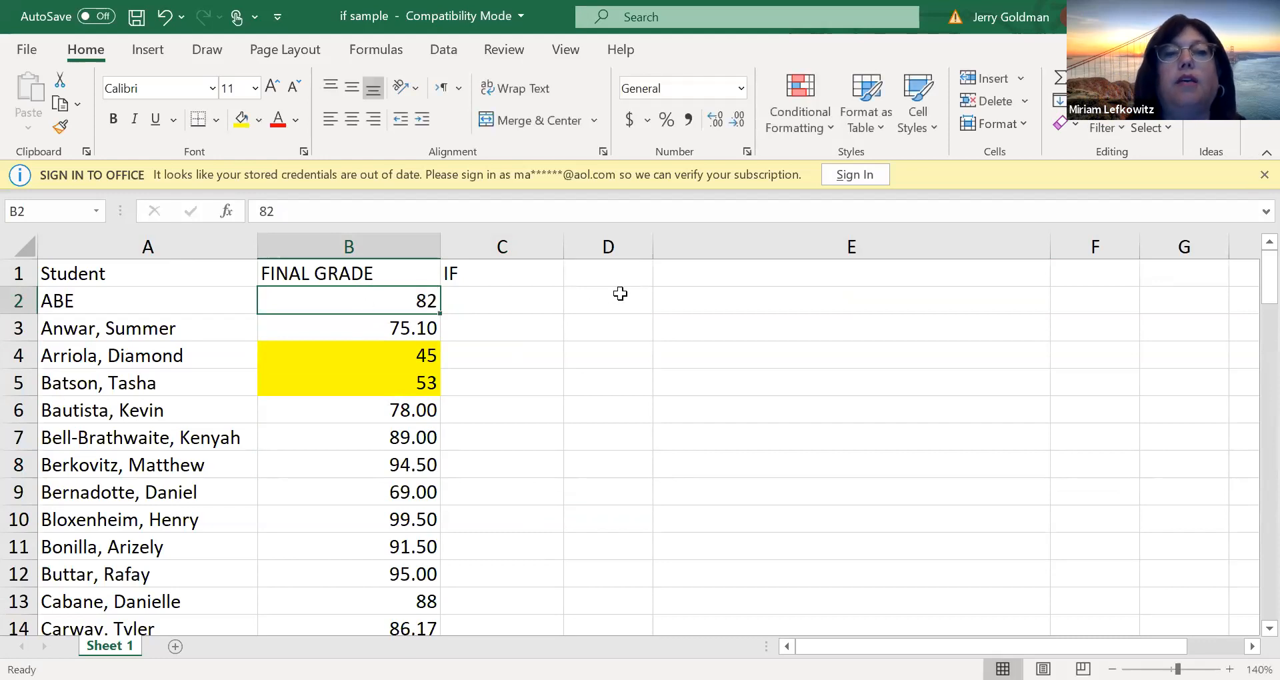
Enter the header LOGICAL TEST in cell D1 and CONDITION beneath it in D2
click(609, 270)
text(LOG)
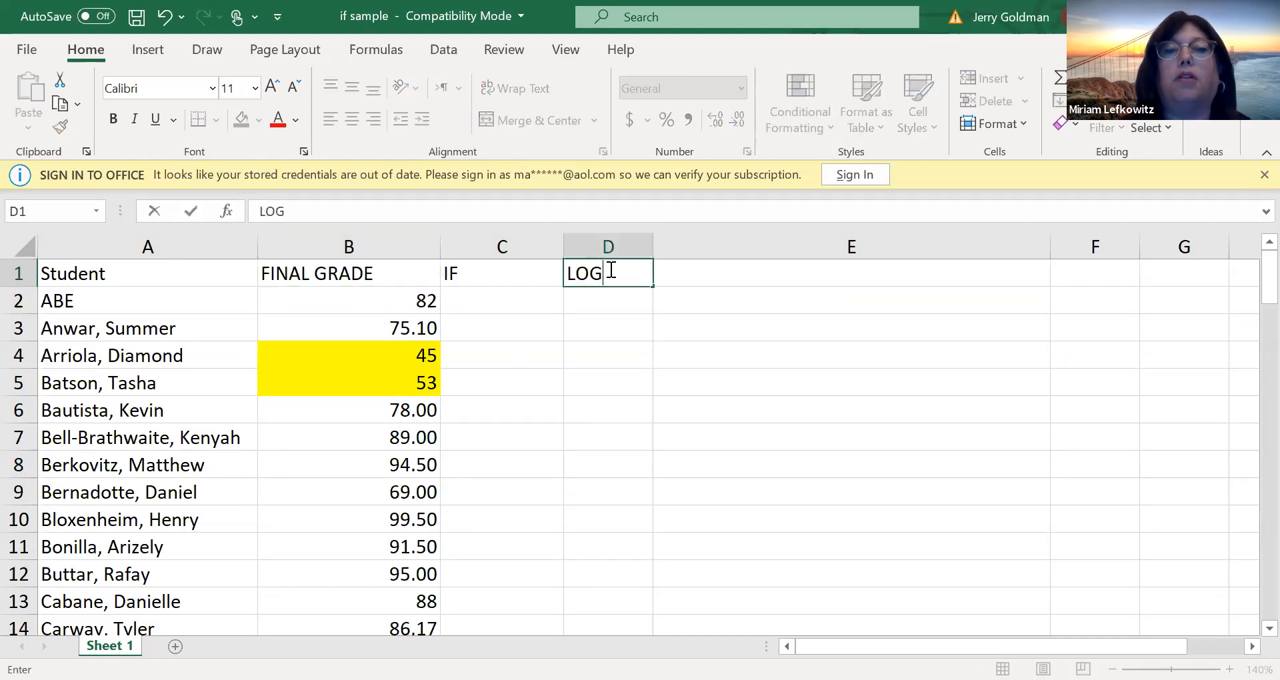
text(ICAL TEST)
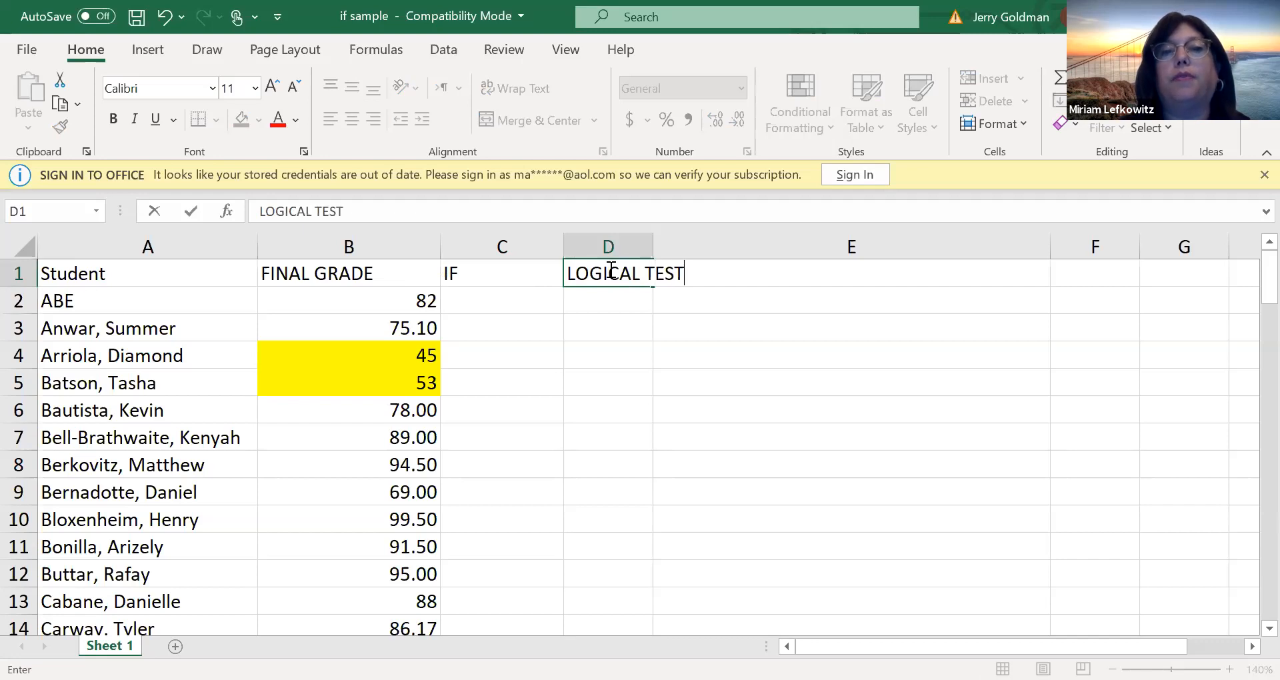
key(Return)
text(CONDITION)
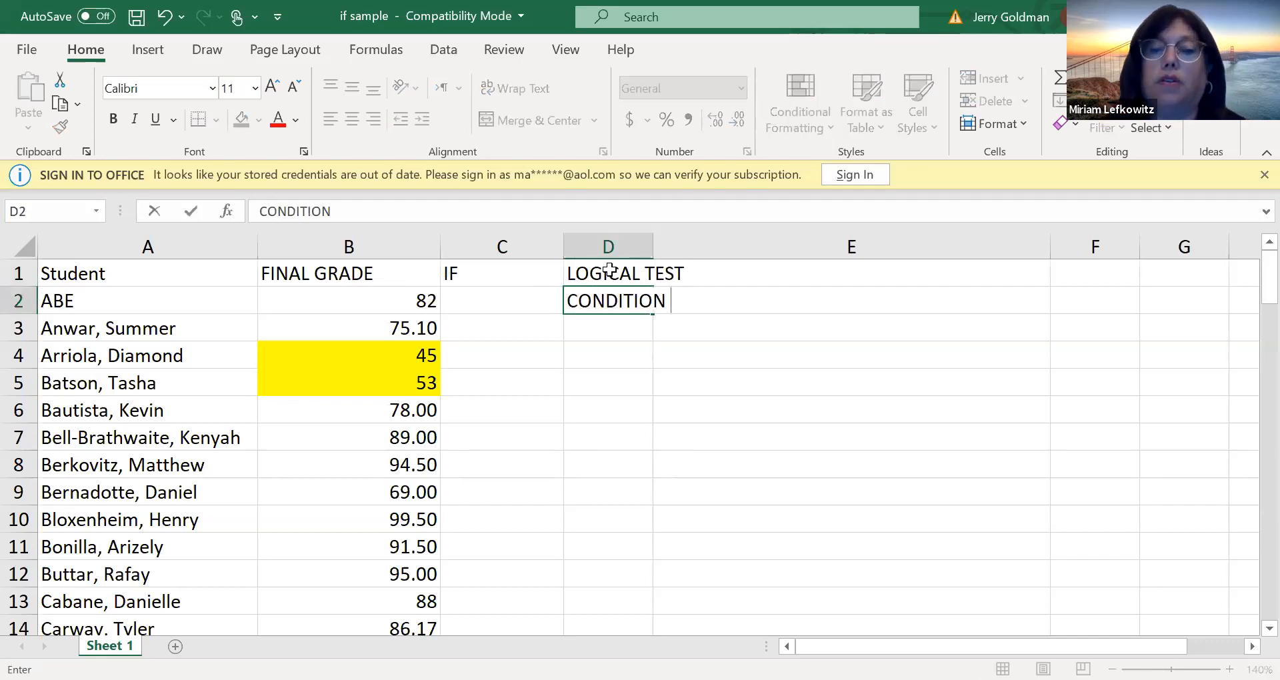
Widen column D so the LOGICAL TEST header fits inside it
key(Up)
key(Right)
key(Right)
key(Left)
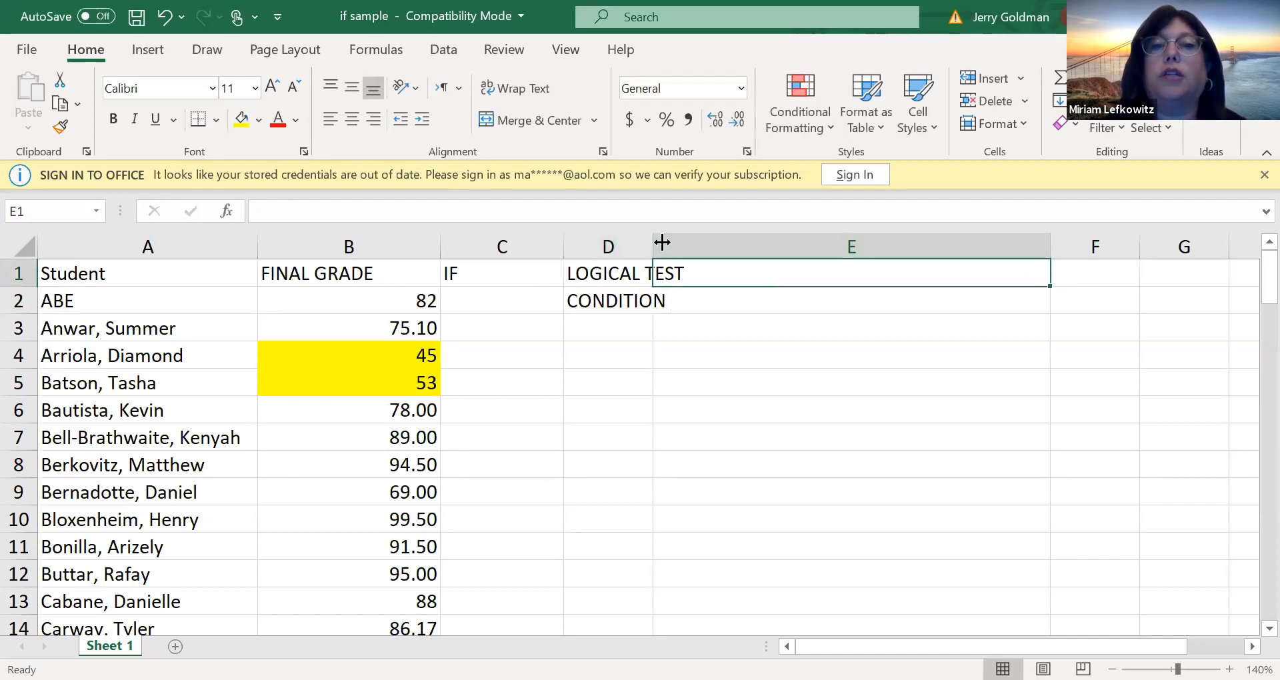
drag(653, 242, 700, 243)
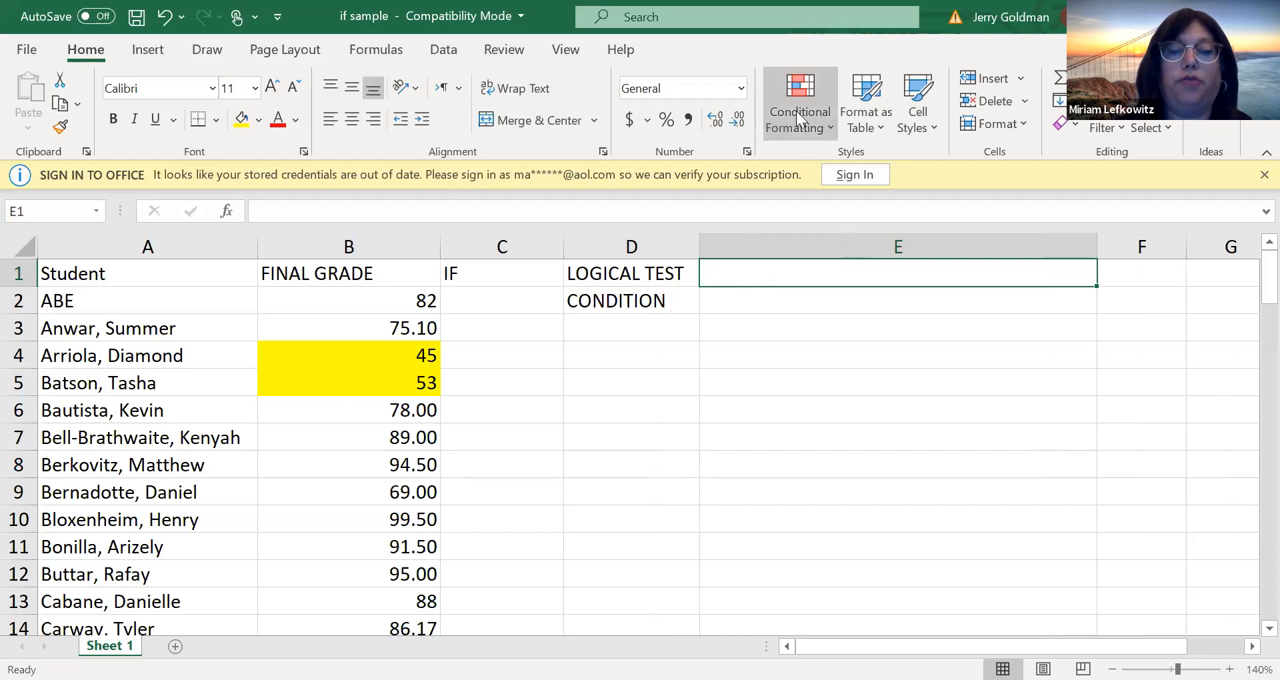
Enter the header IF TRUE in cell E1 and narrow column E to suit the short header
text(IF TRU )
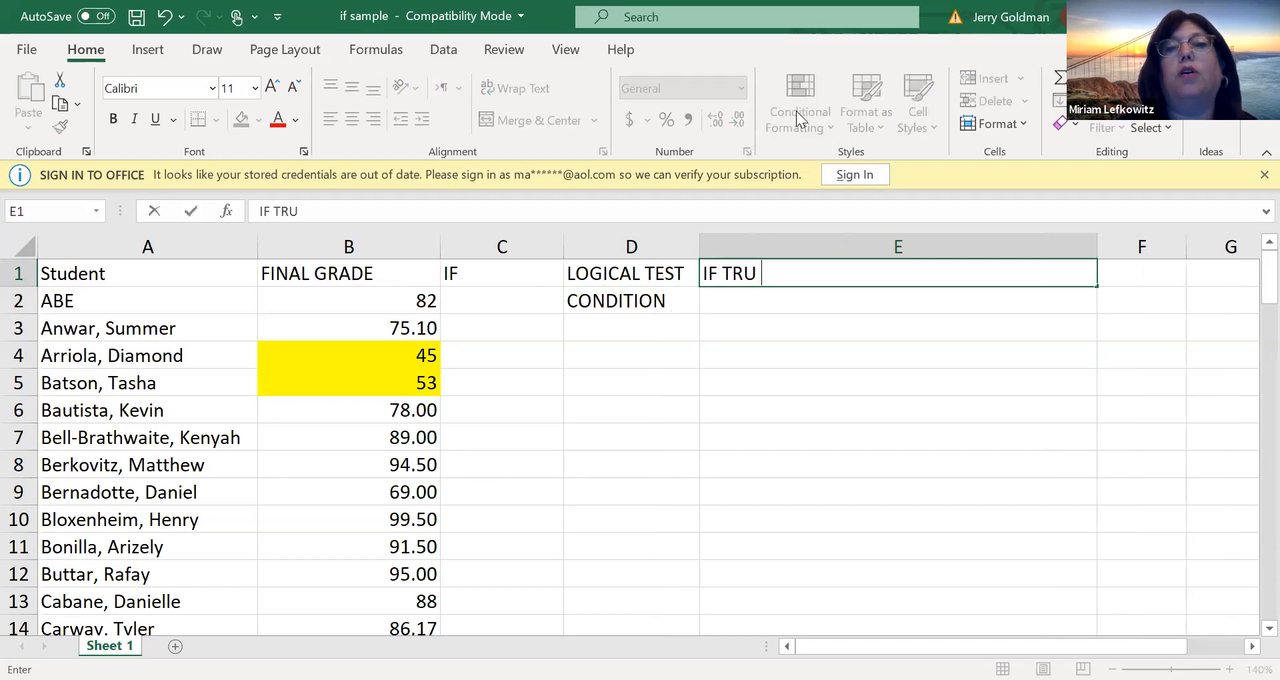
text(E)
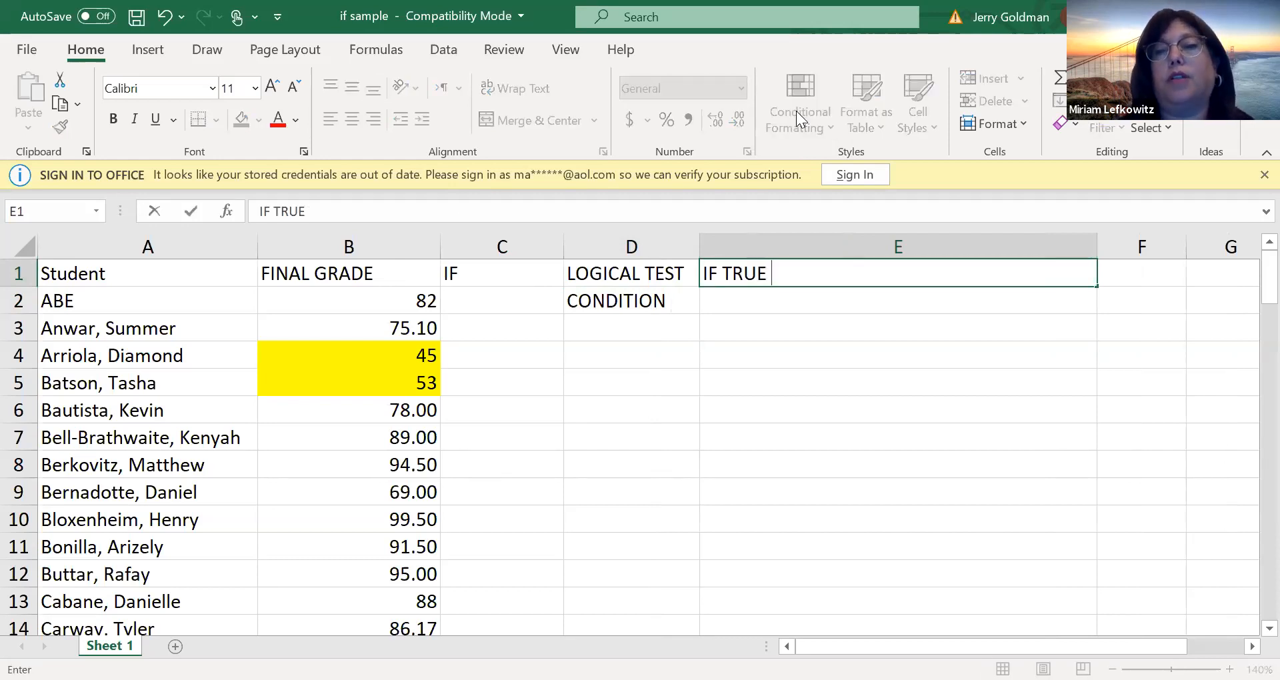
key(Tab)
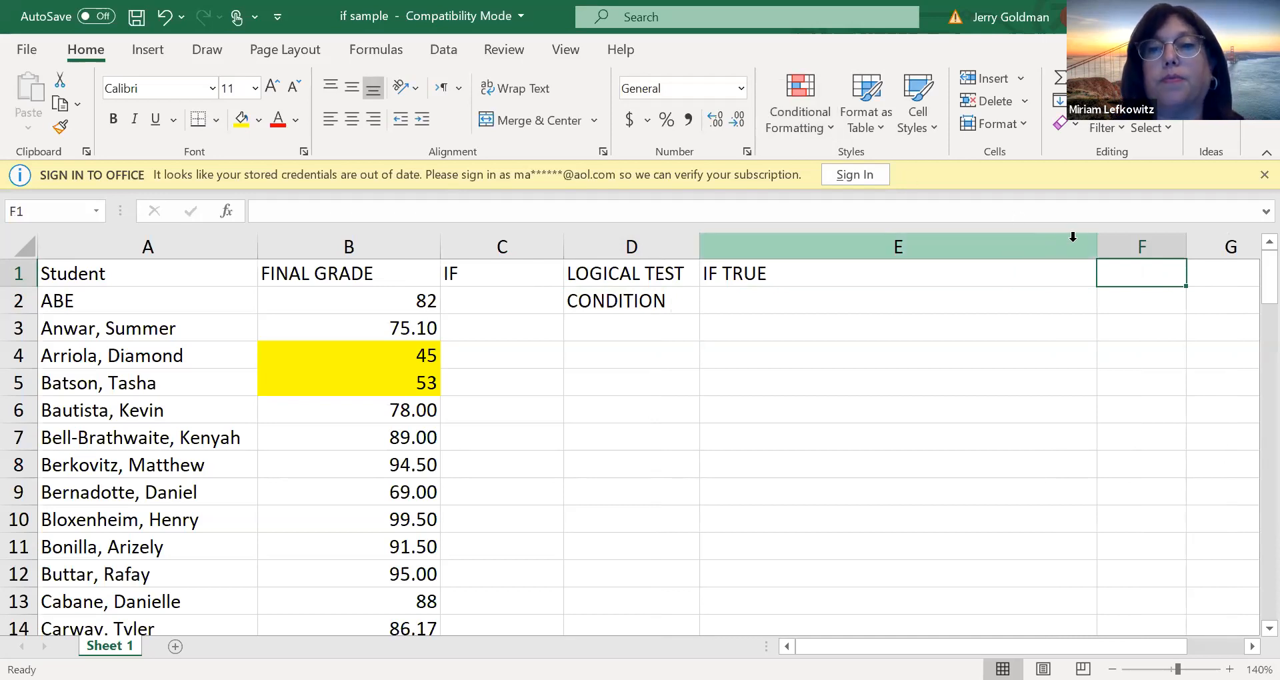
drag(1097, 246, 824, 248)
Enter the header IF FALSE in cell F1
text(IF)
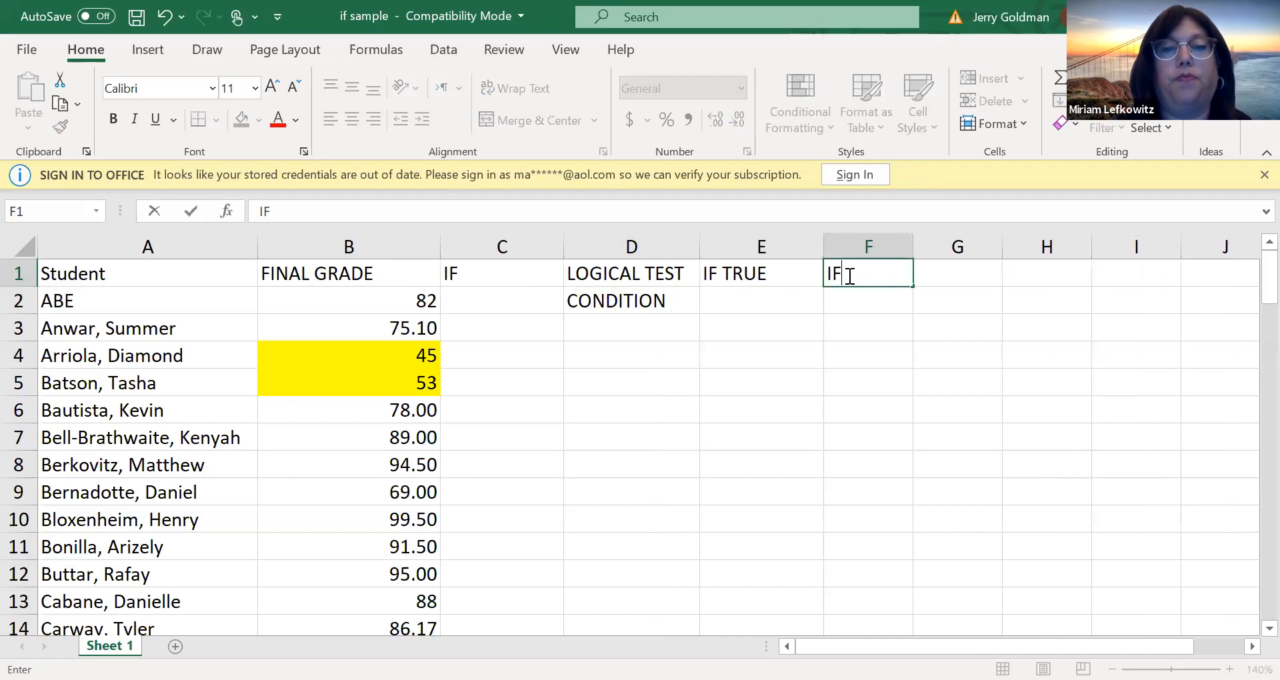
text( FALSE)
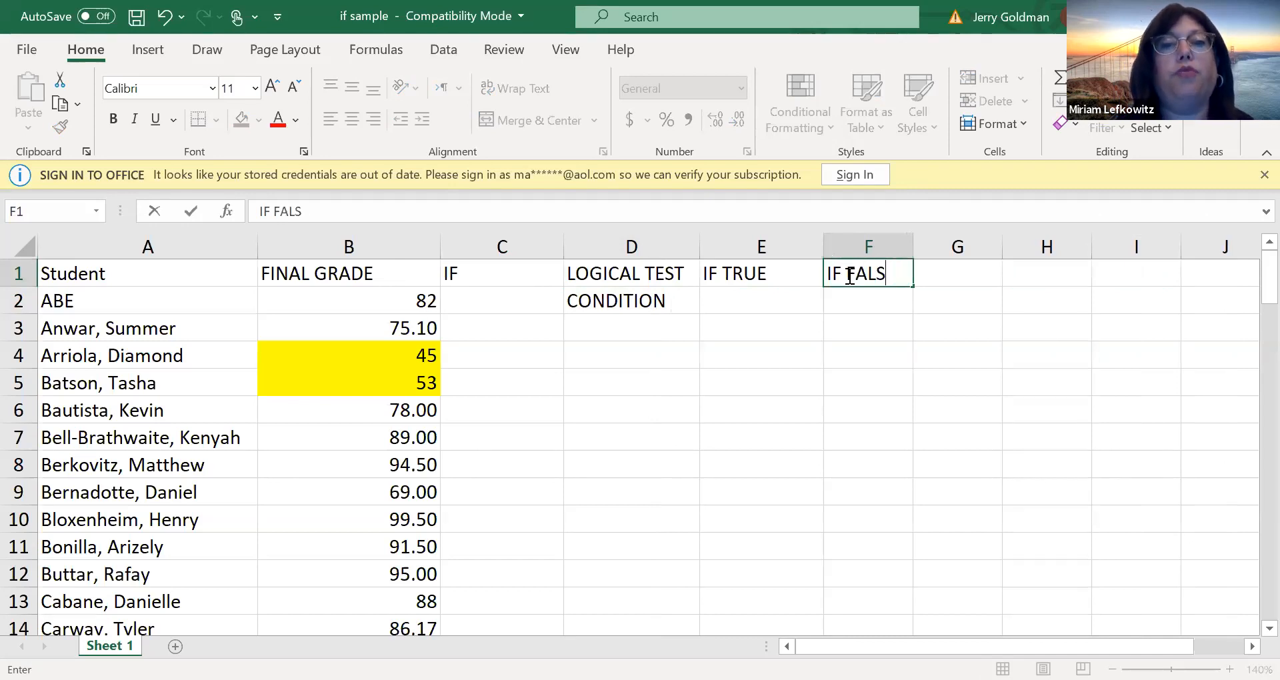
click(803, 326)
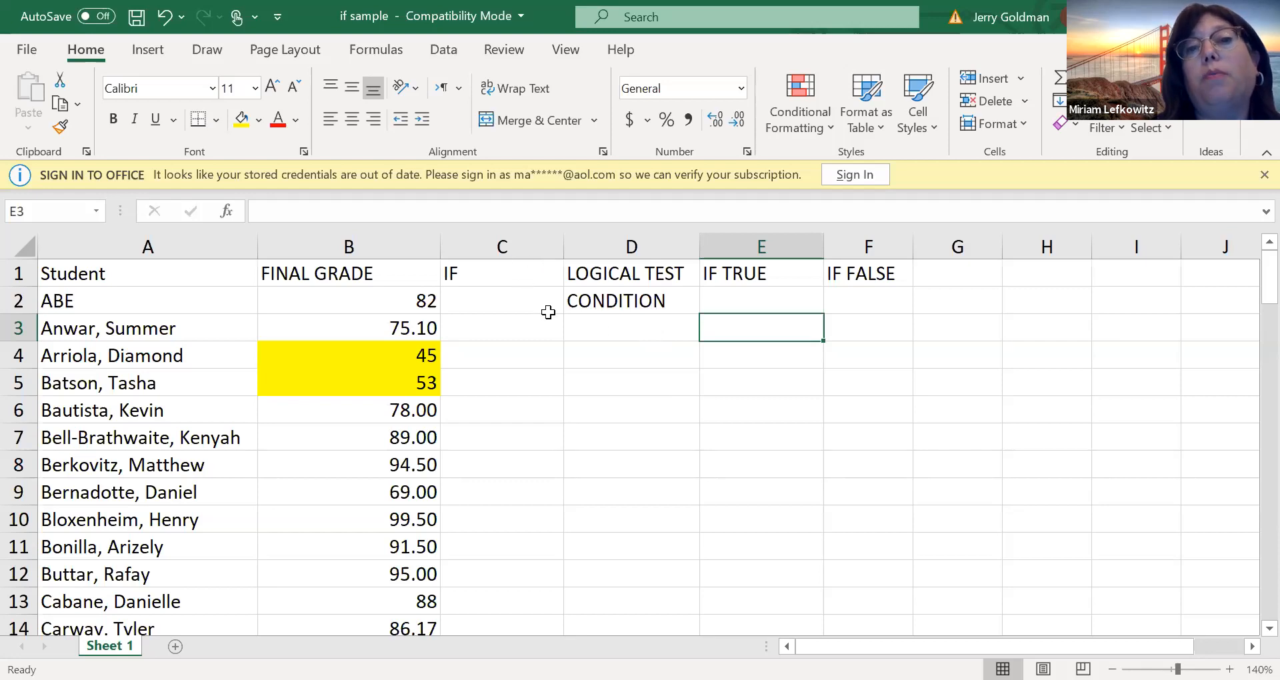
click(965, 332)
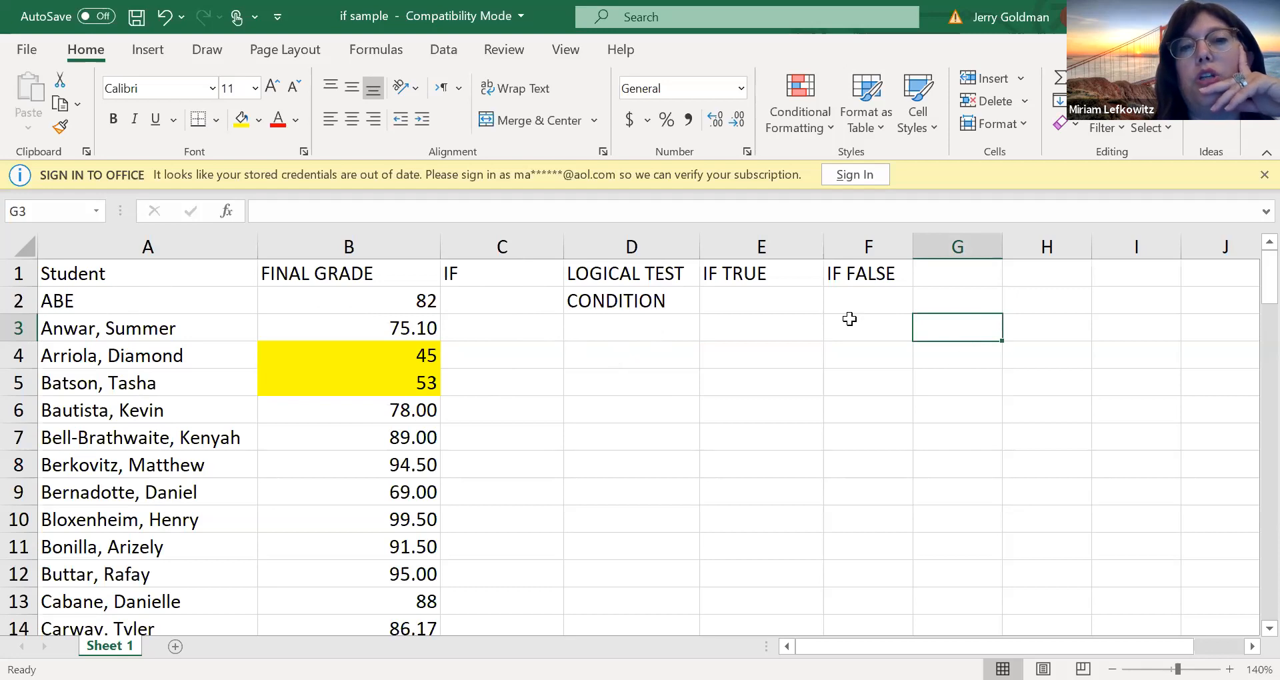
click(674, 148)
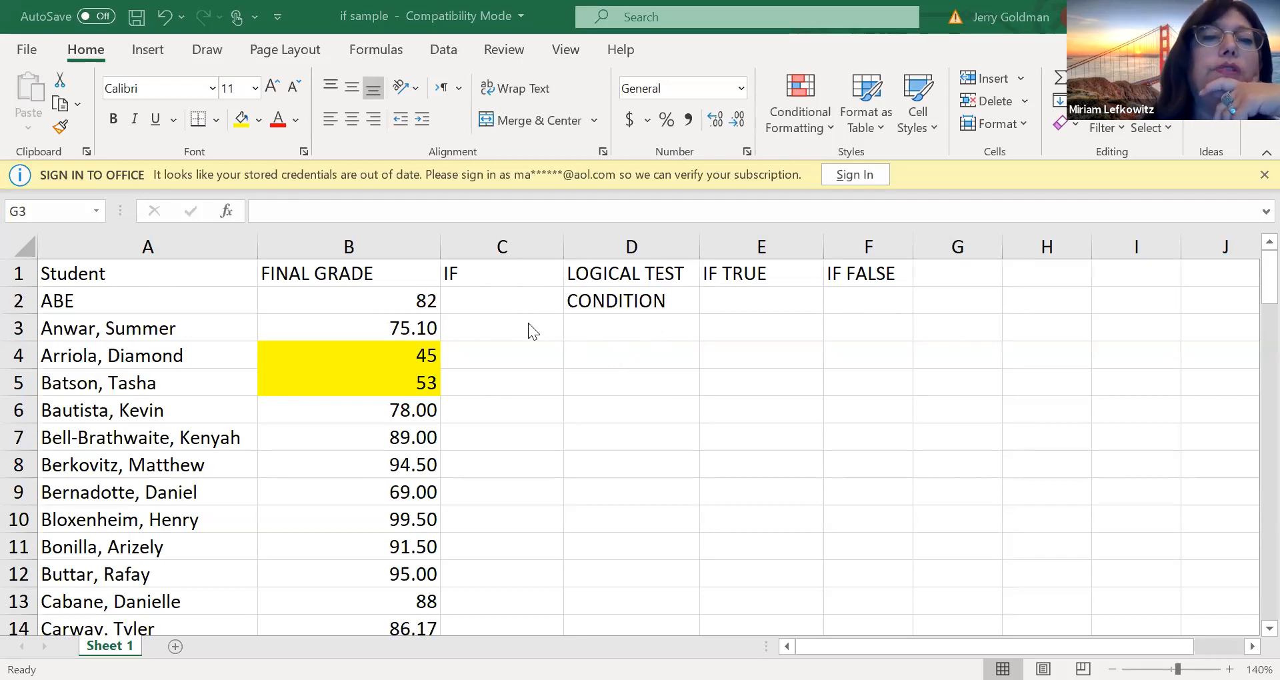
click(502, 248)
click(502, 293)
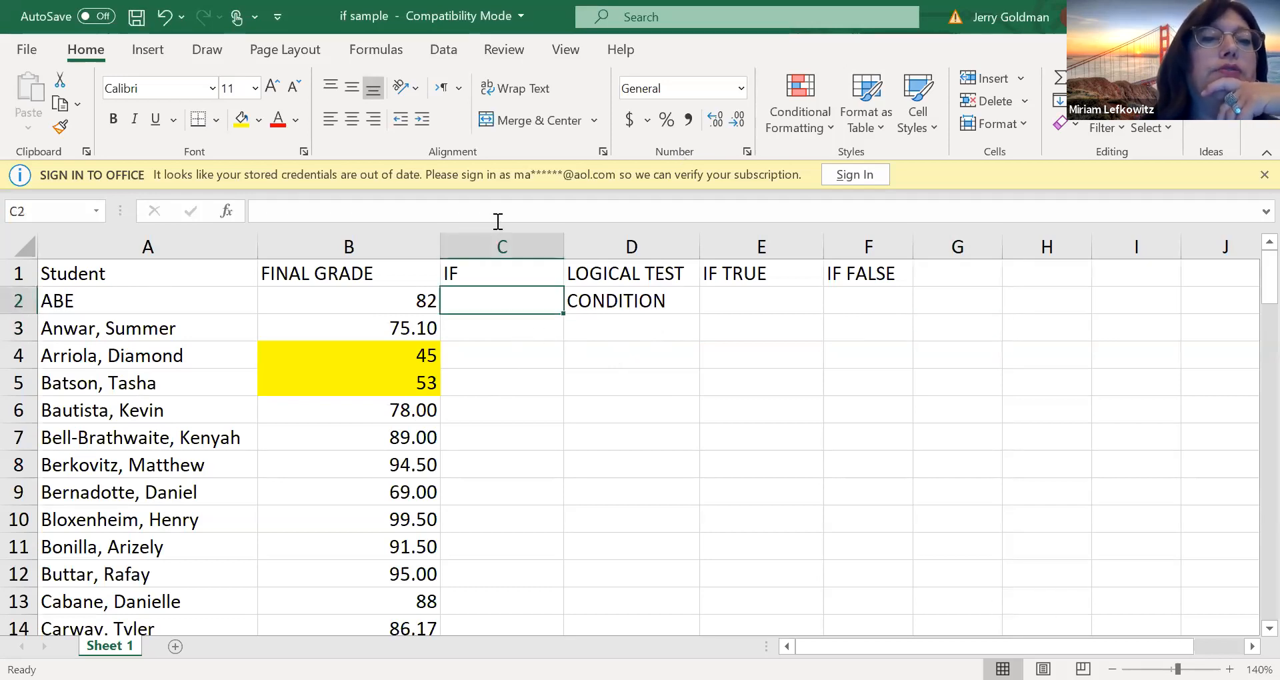
Enter the passing grade 75 in cell E2 beneath the IF TRUE header
click(730, 305)
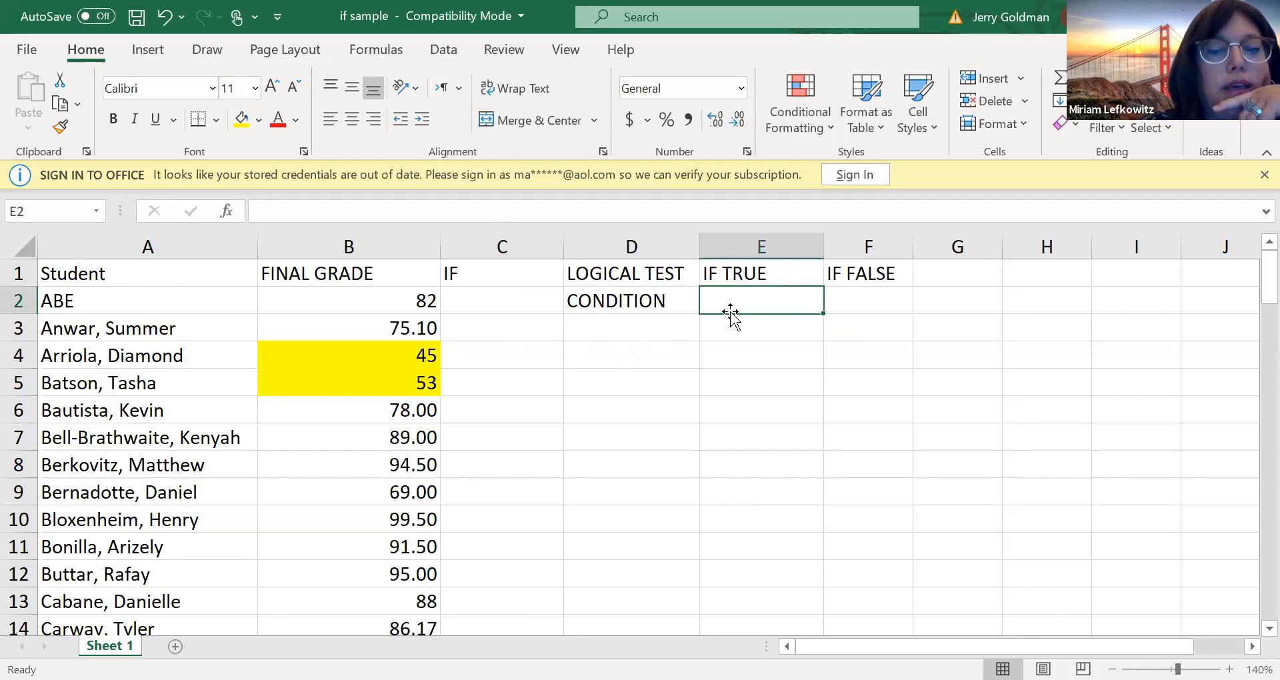
text(67)
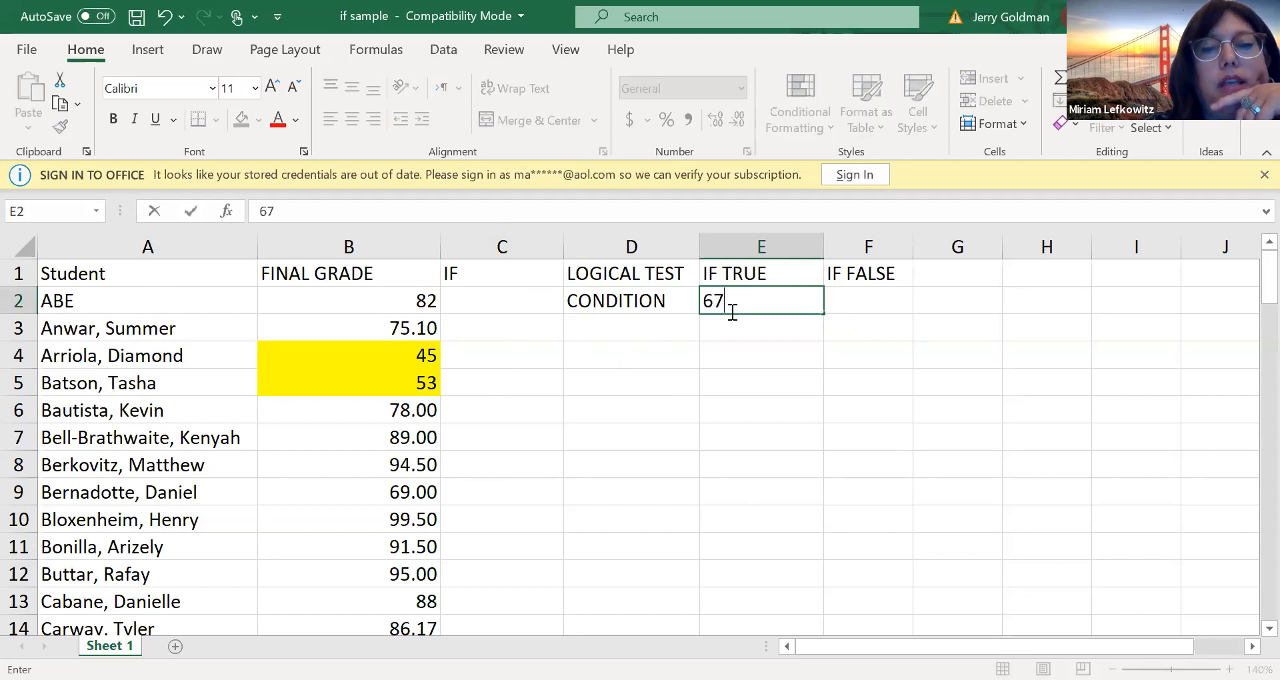
text(.6)
key(BackSpace)
text(5)
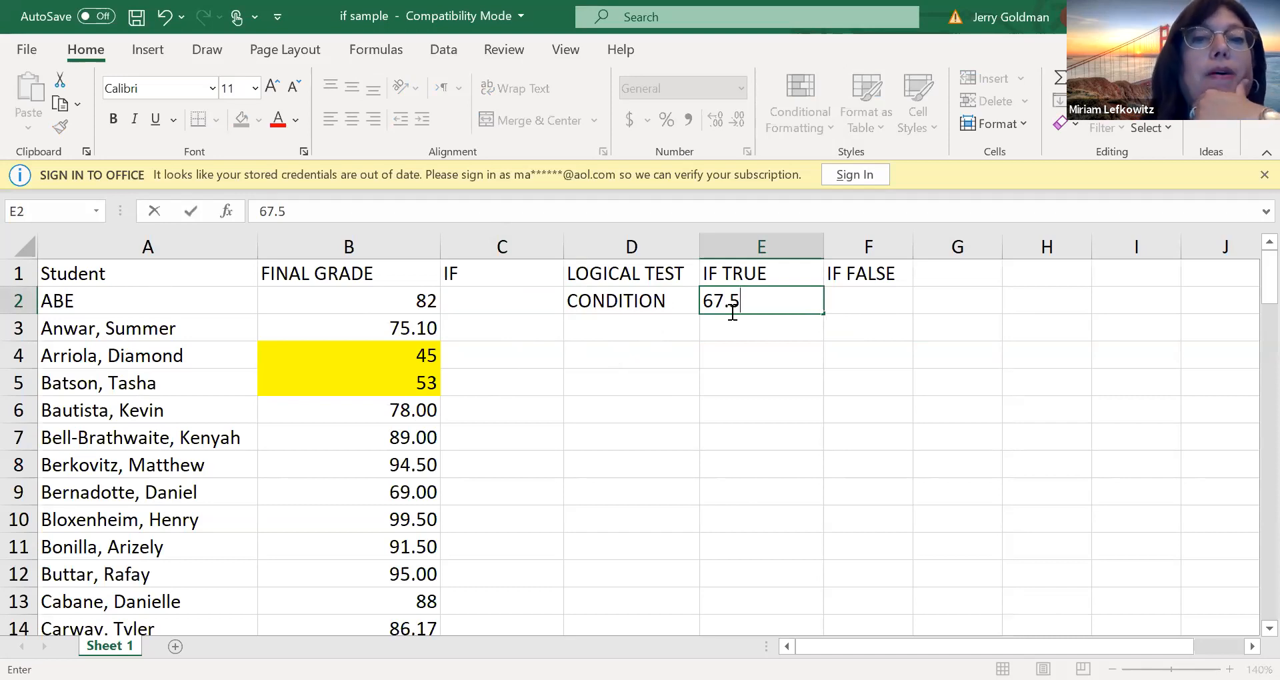
key(BackSpace)
key(BackSpace)
key(BackSpace)
key(BackSpace)
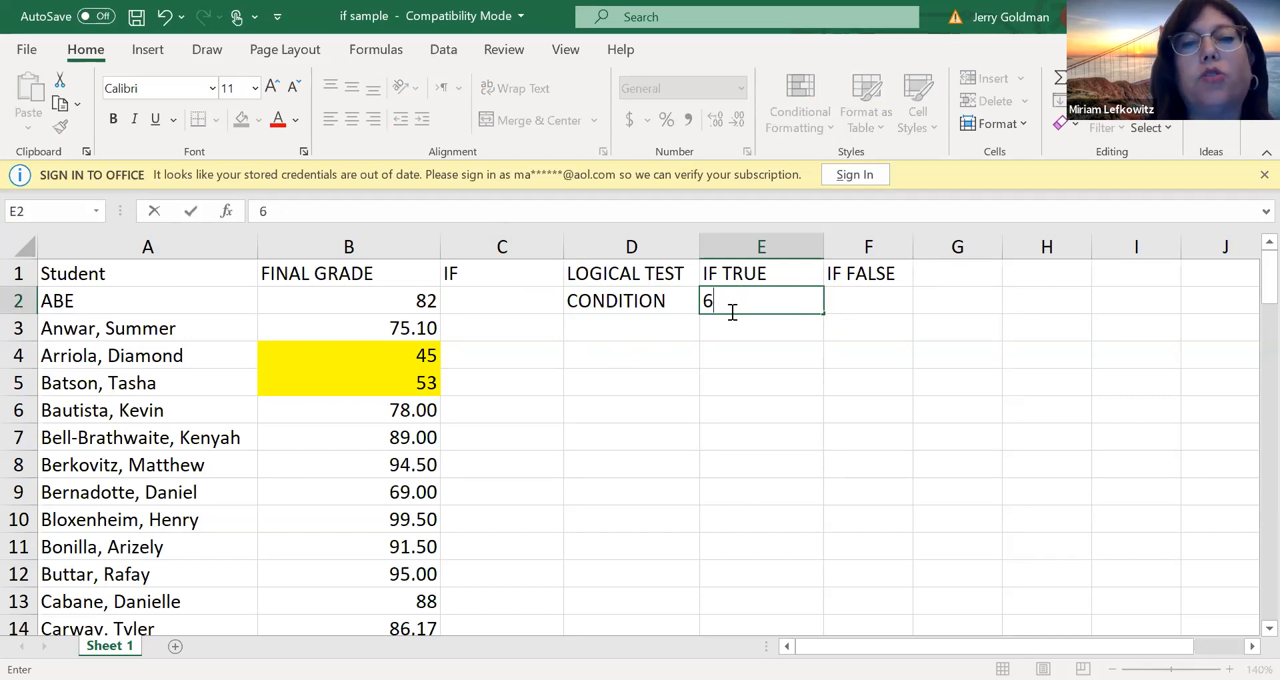
text(75)
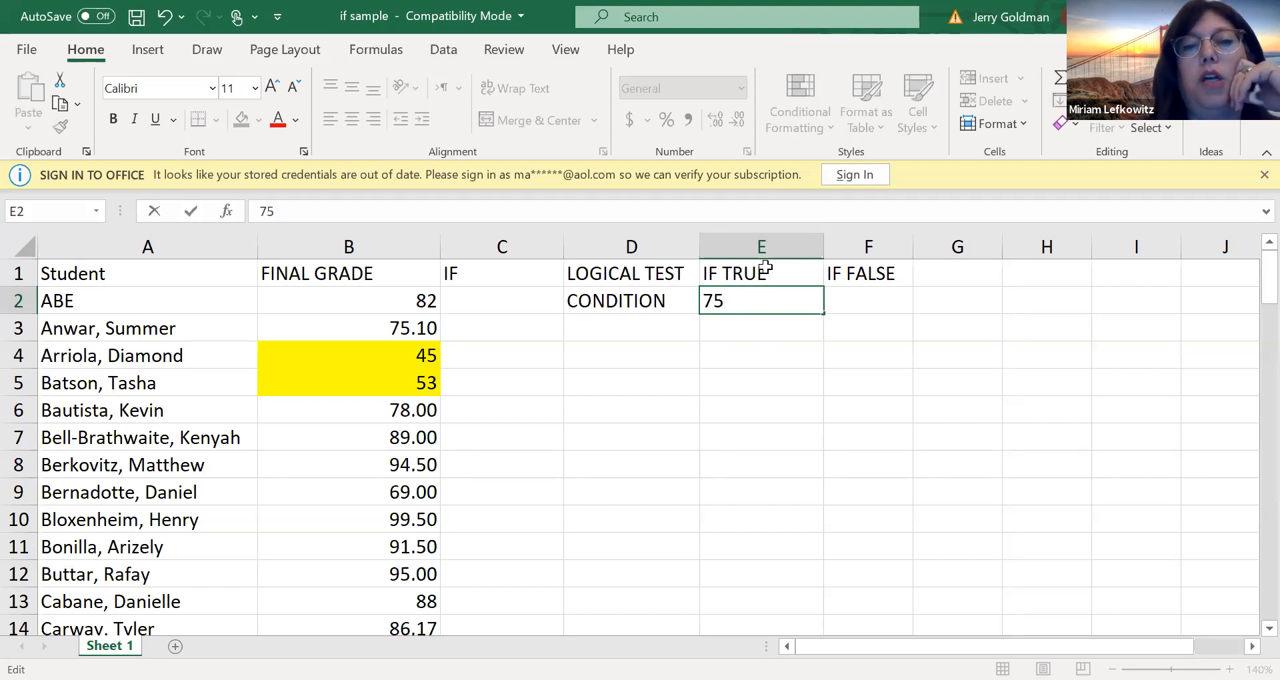
click(543, 280)
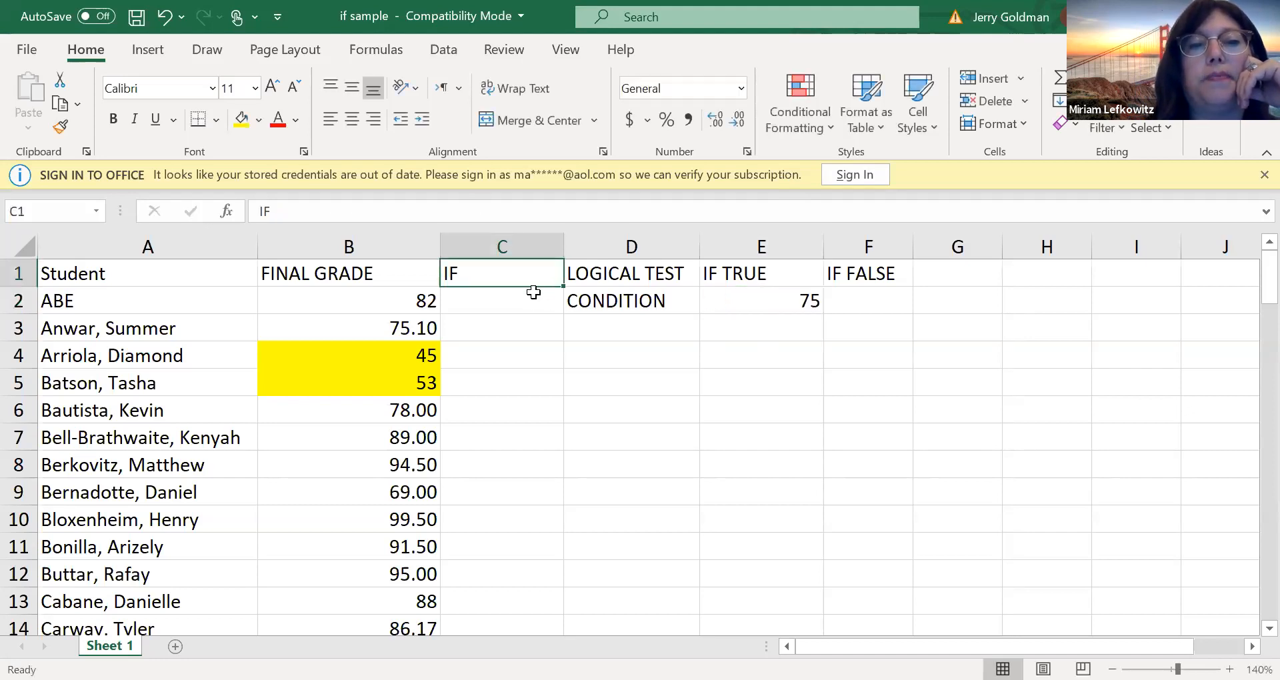
click(534, 299)
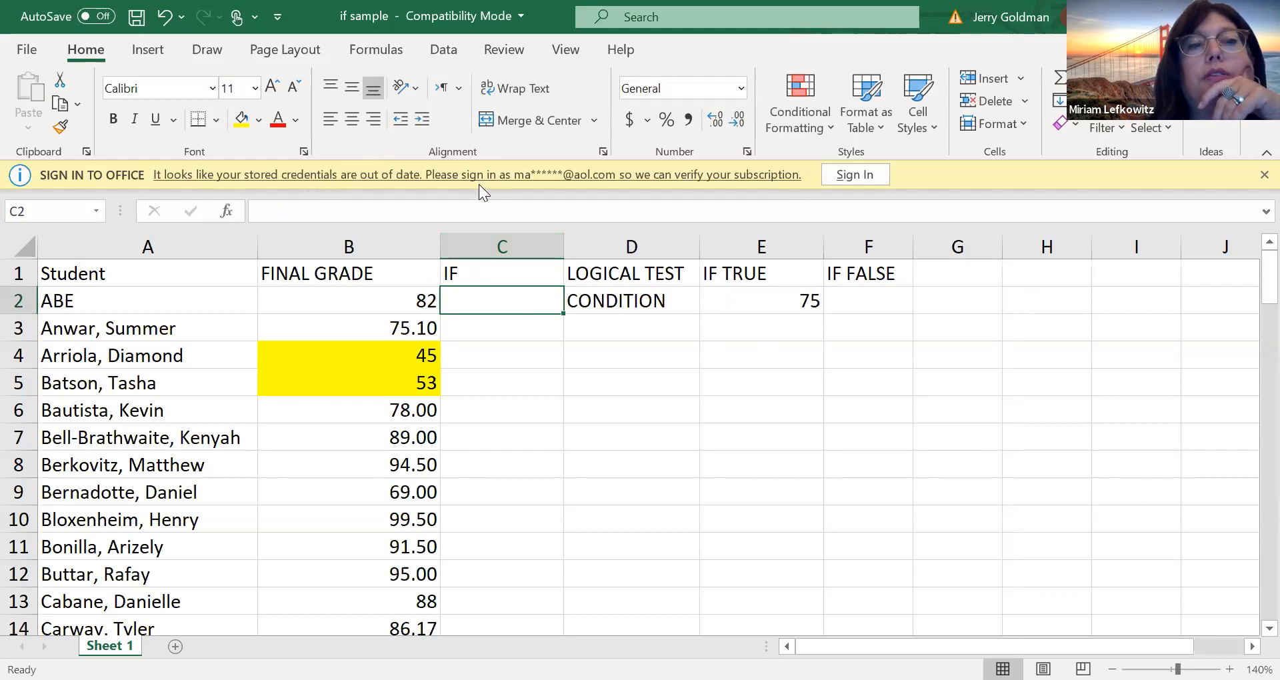
click(226, 212)
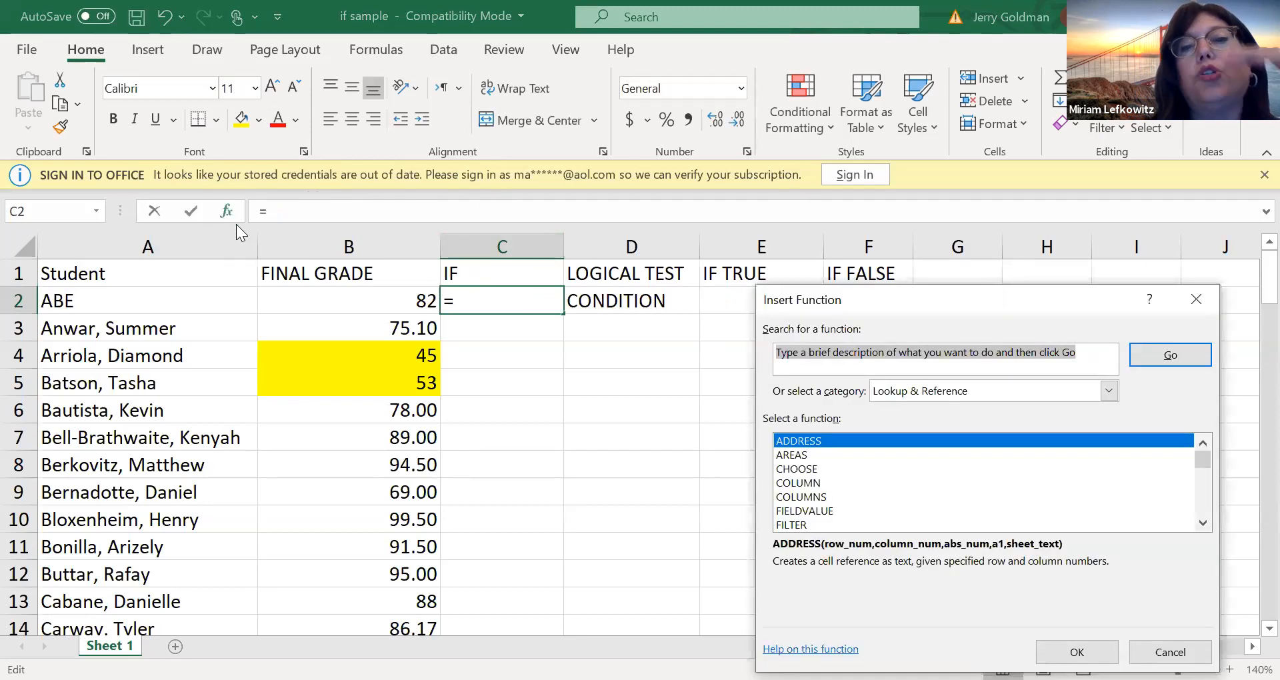
click(924, 389)
click(871, 408)
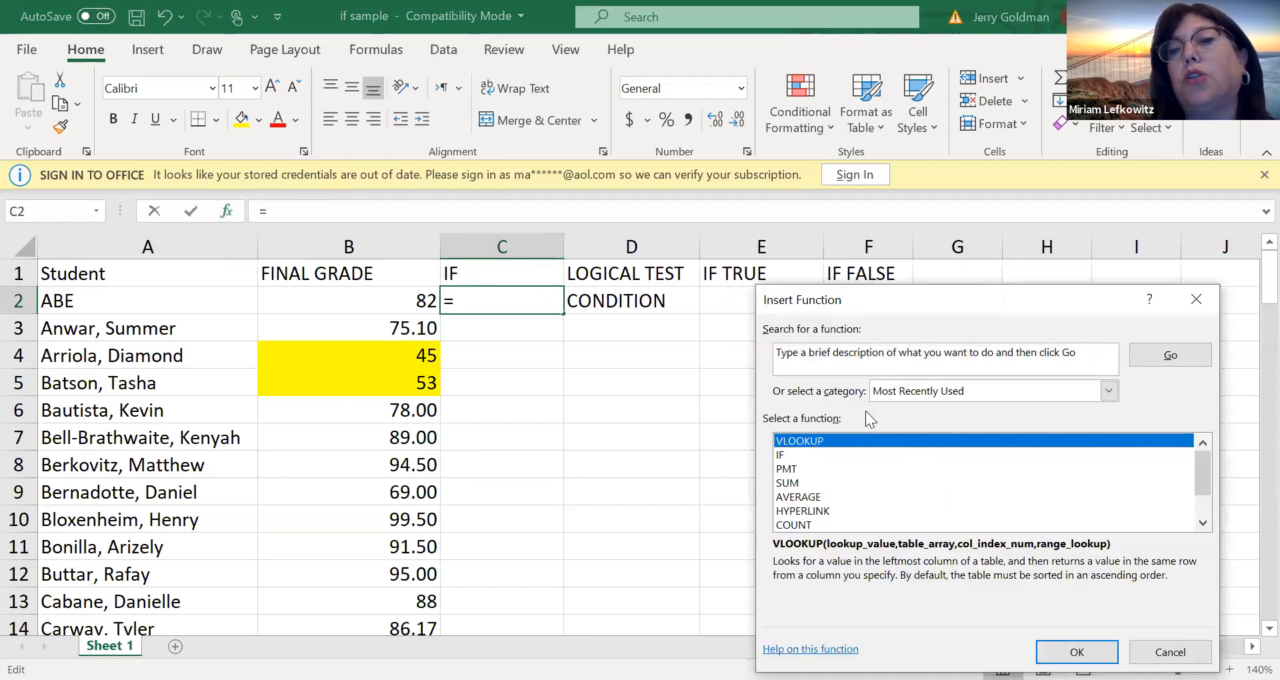
click(785, 455)
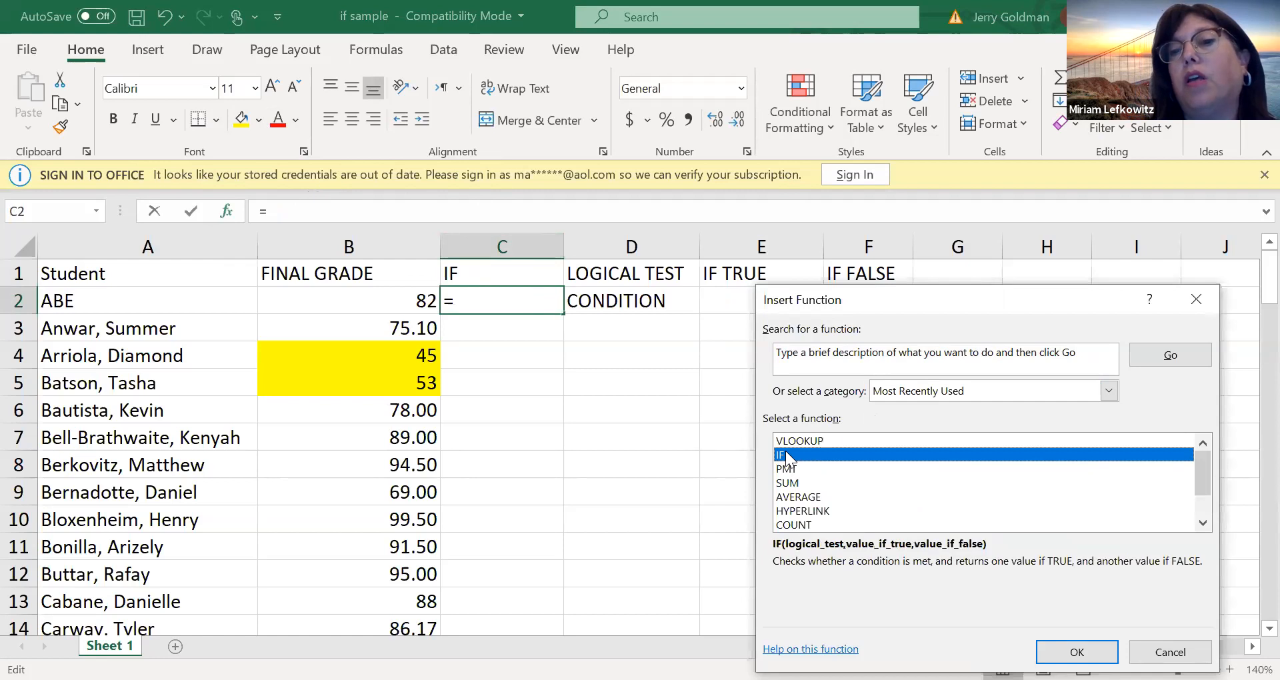
click(985, 390)
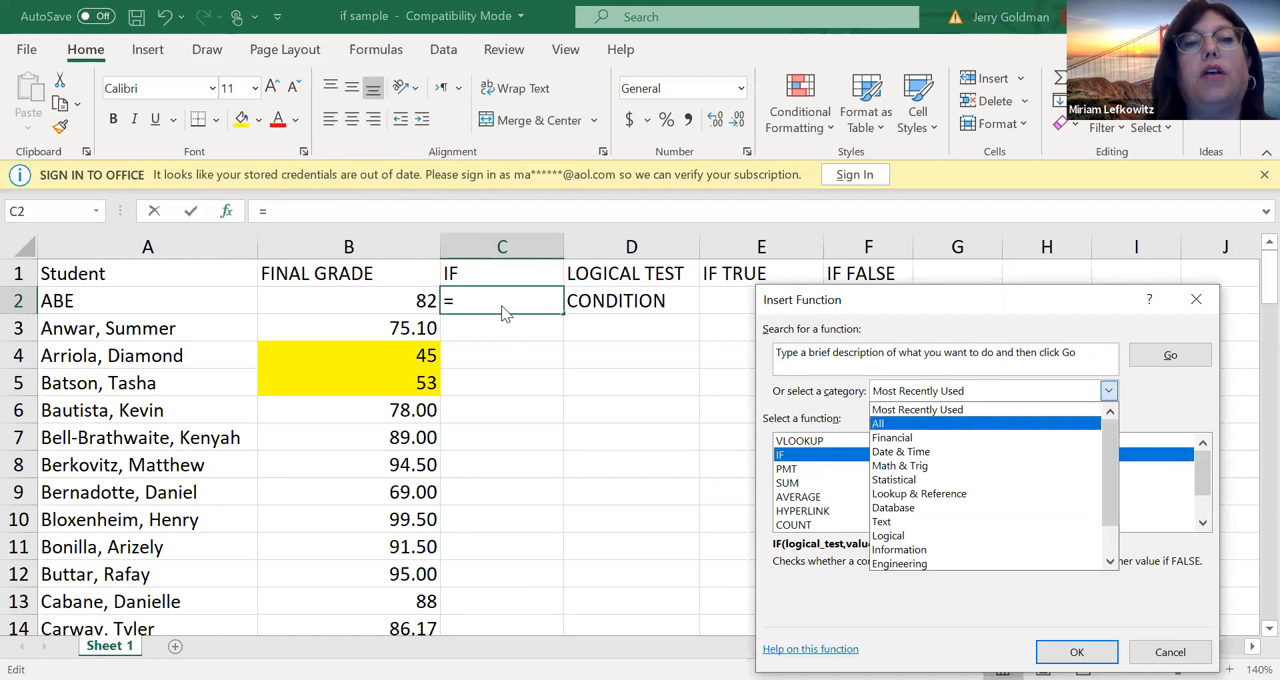
click(1093, 648)
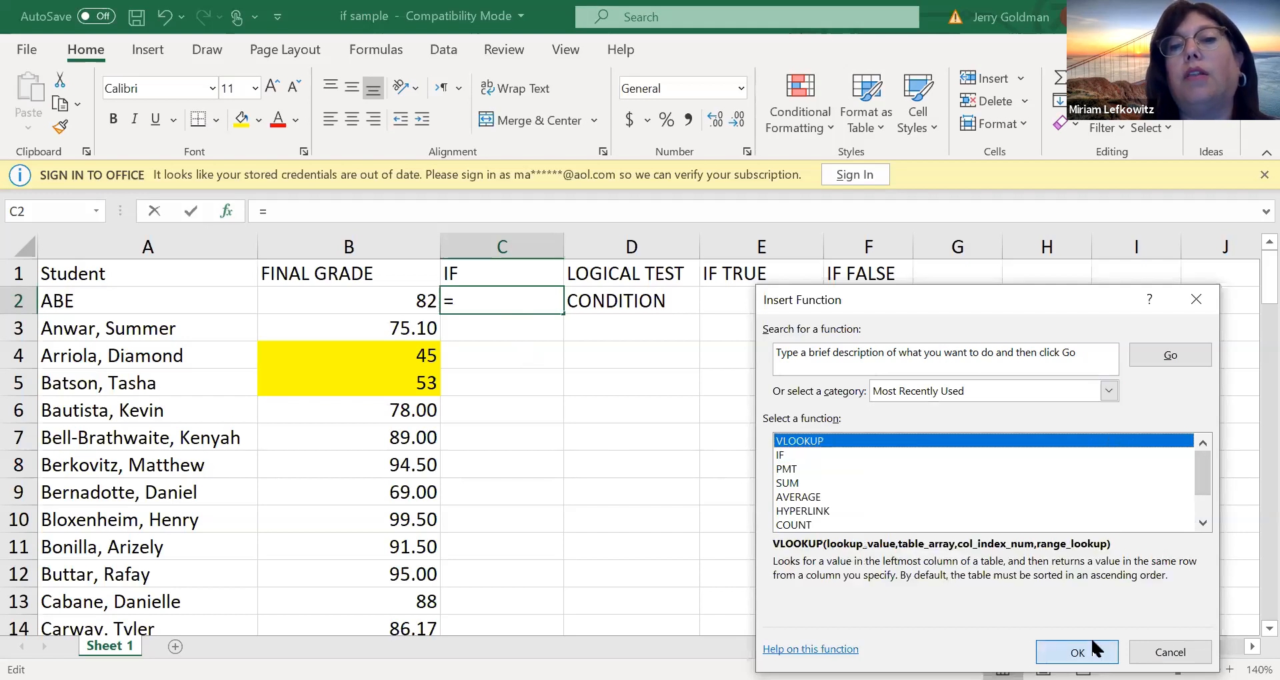
click(1093, 648)
click(1248, 335)
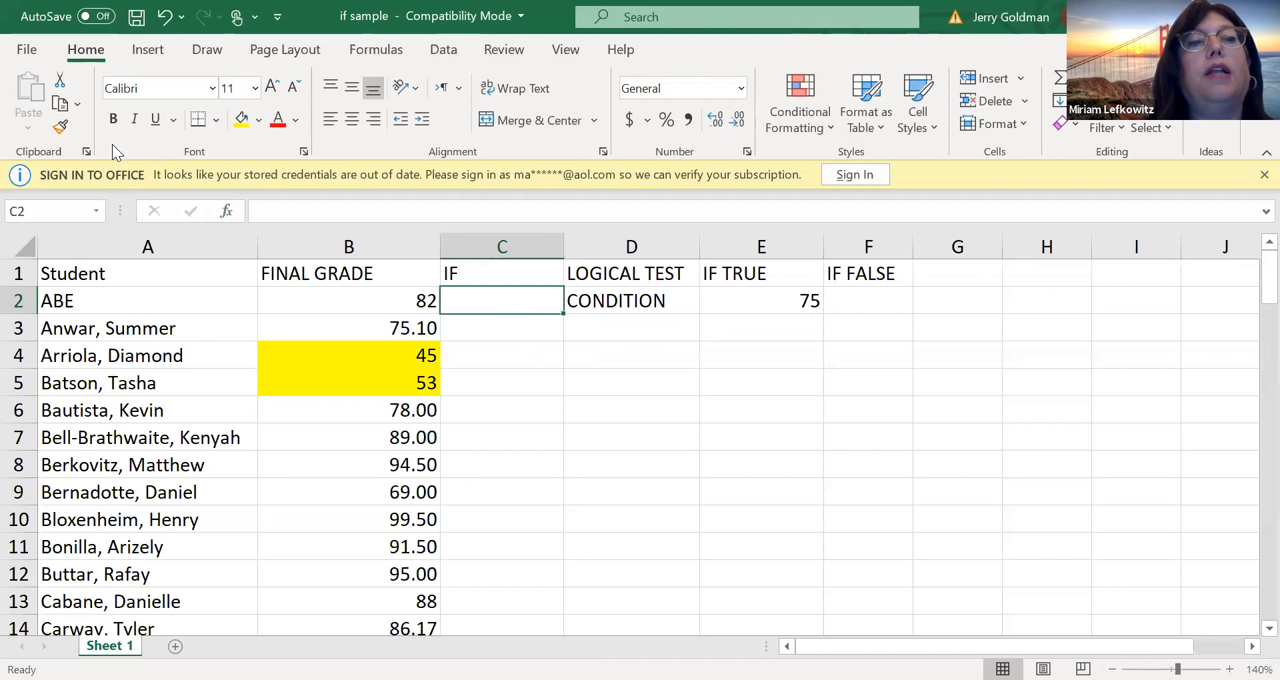
Insert the IF function in cell C2 and move its arguments dialog clear of the grade data
click(226, 212)
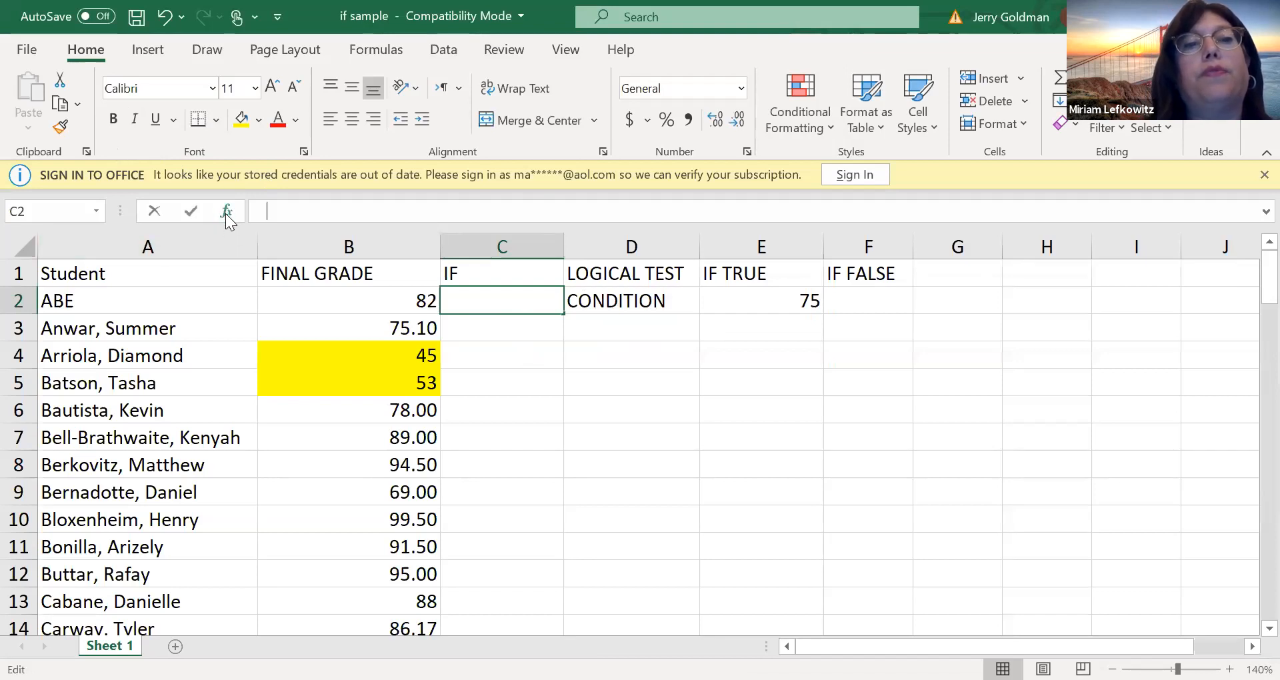
click(755, 463)
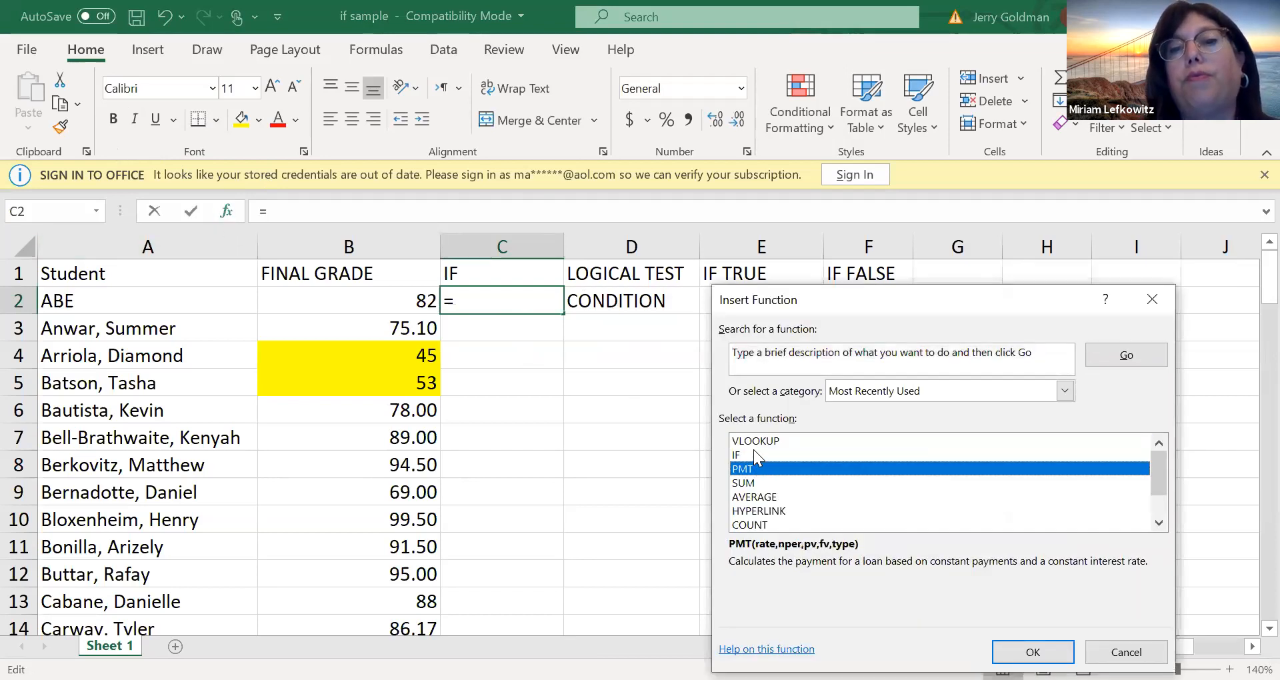
click(754, 454)
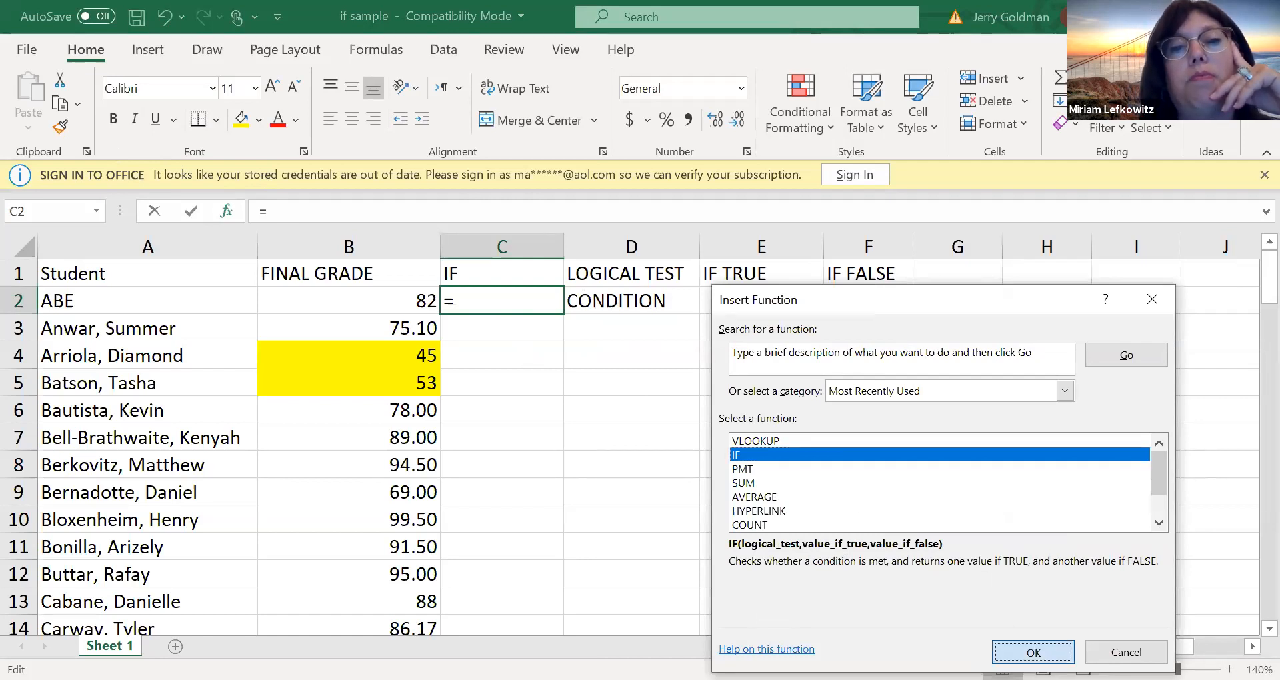
key(Return)
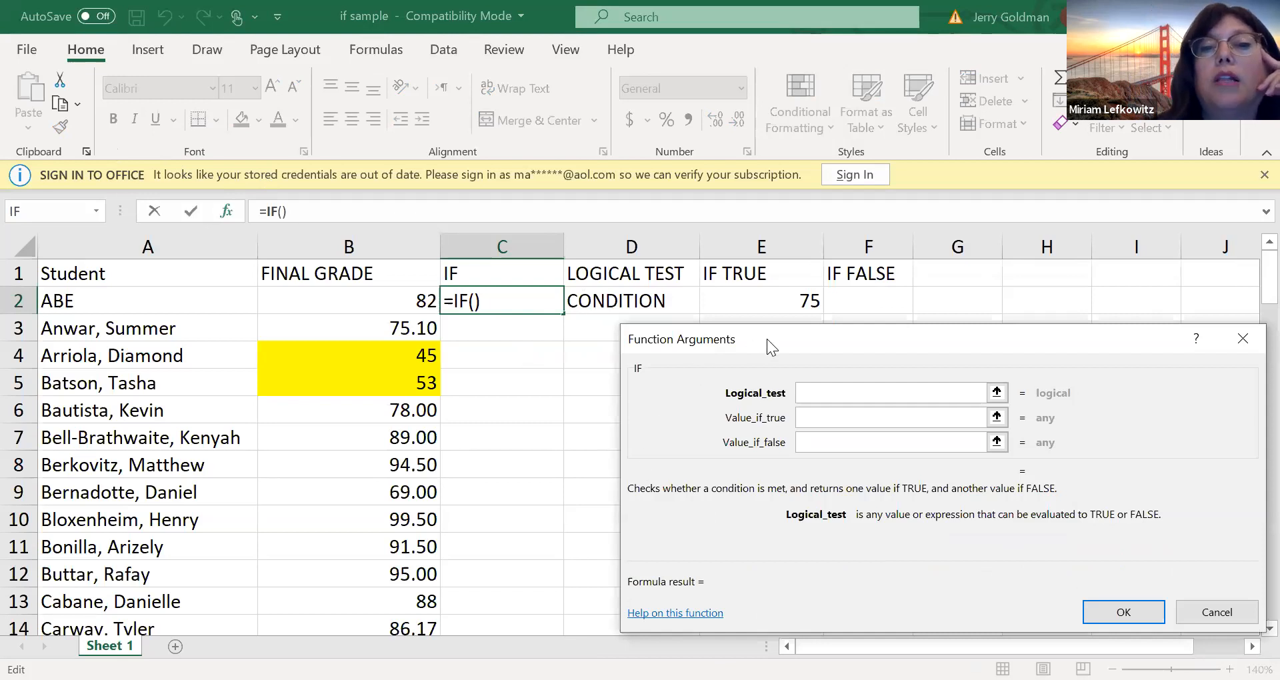
drag(768, 327, 748, 281)
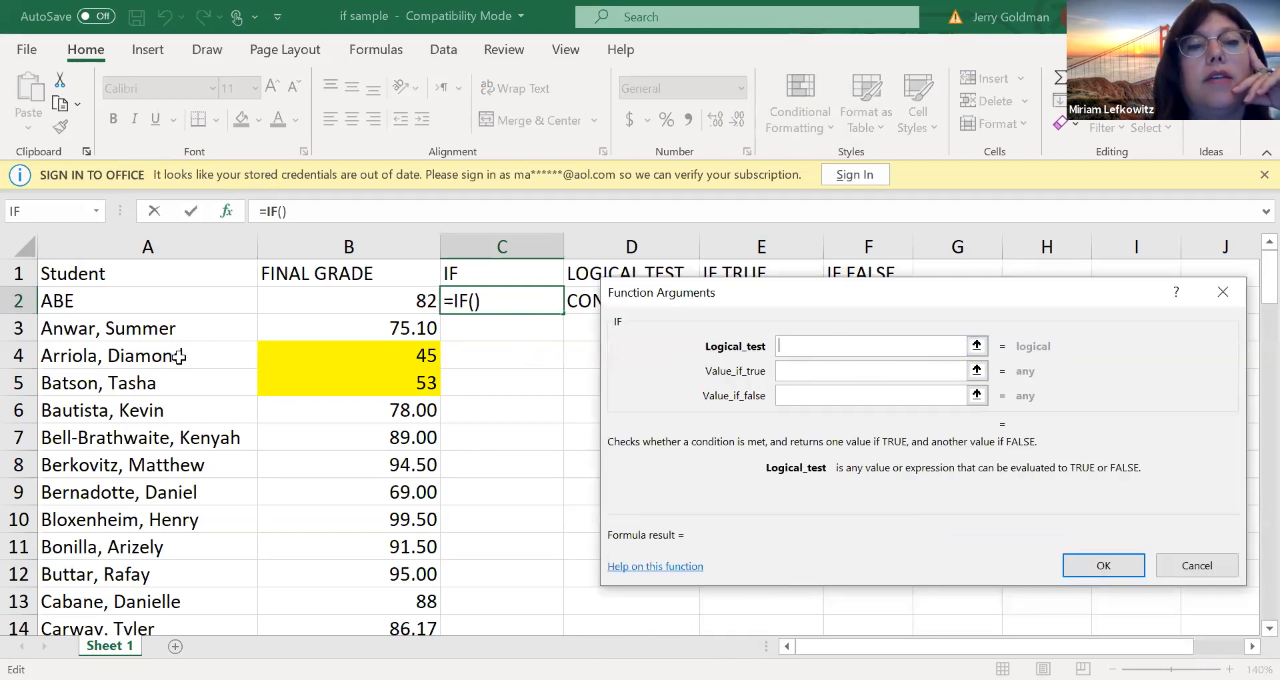
Set the IF function's logical test to B2>75, referencing the first student's final grade
click(380, 303)
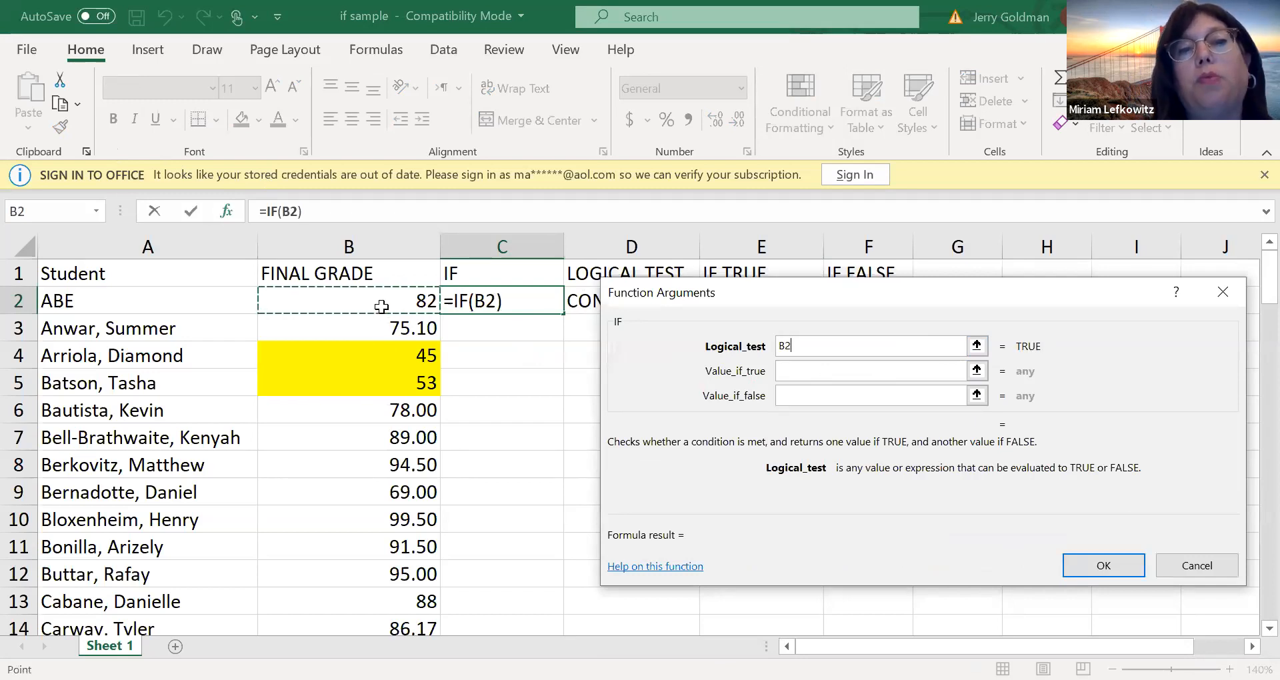
click(387, 345)
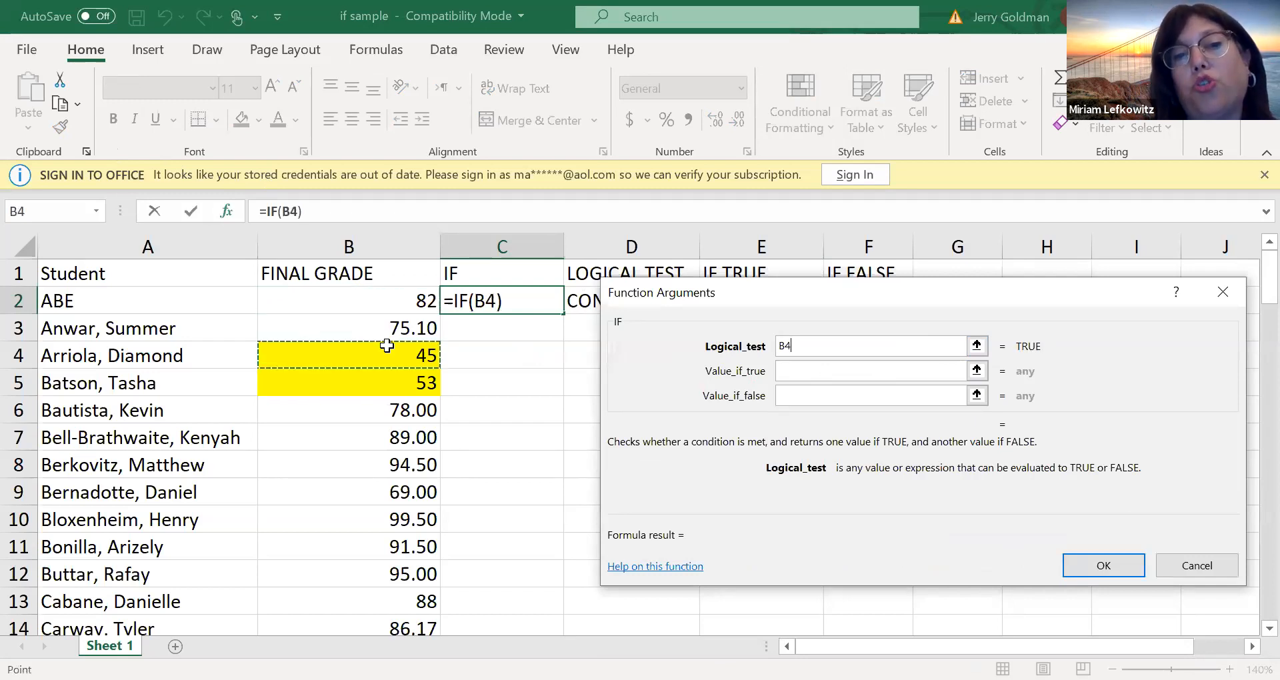
click(371, 298)
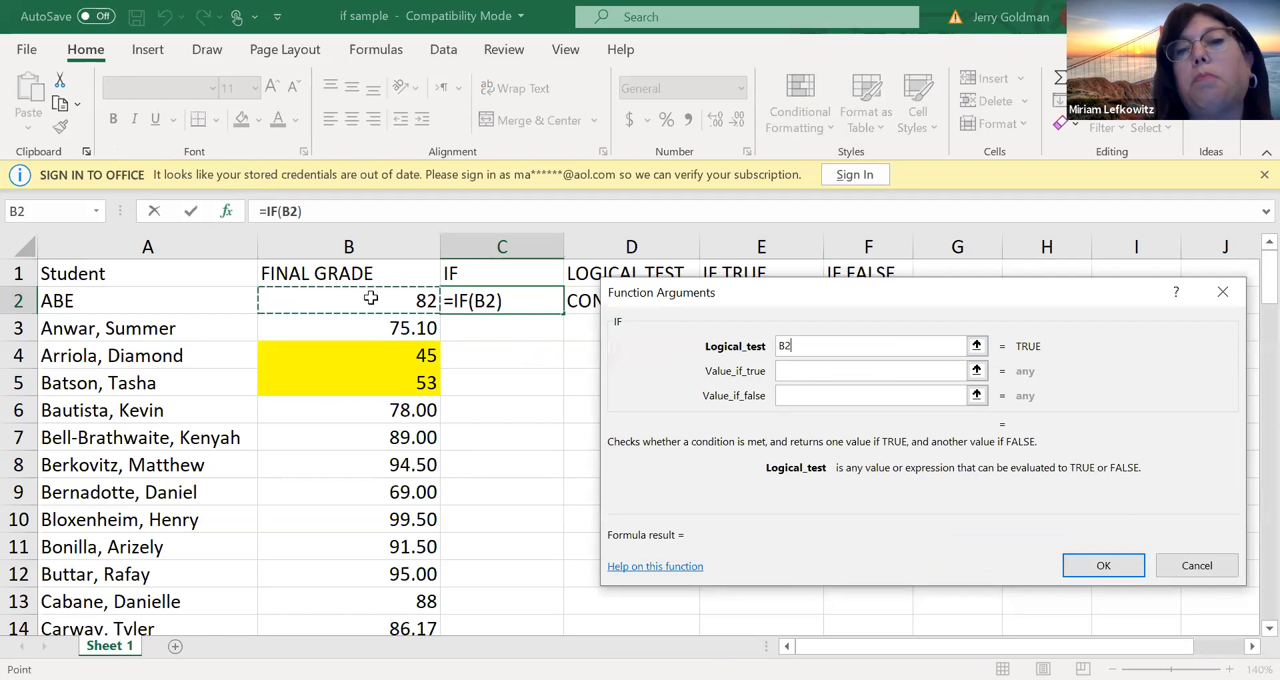
text(?)
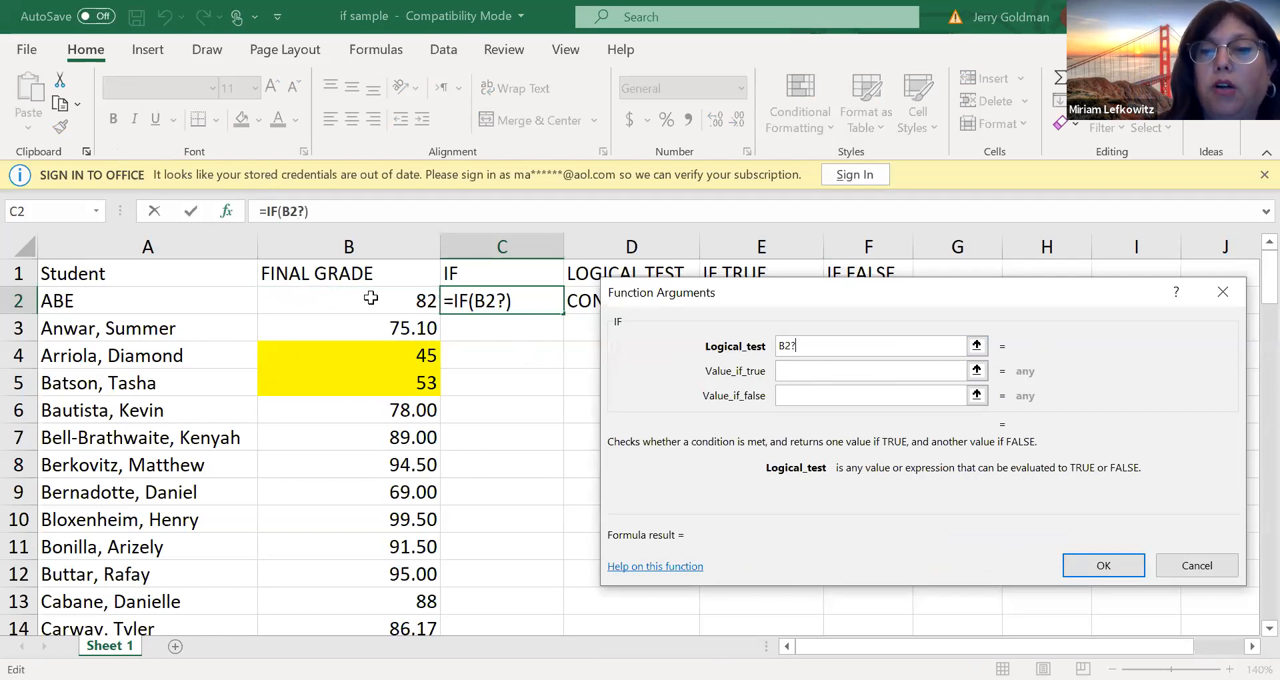
key(BackSpace)
text(>)
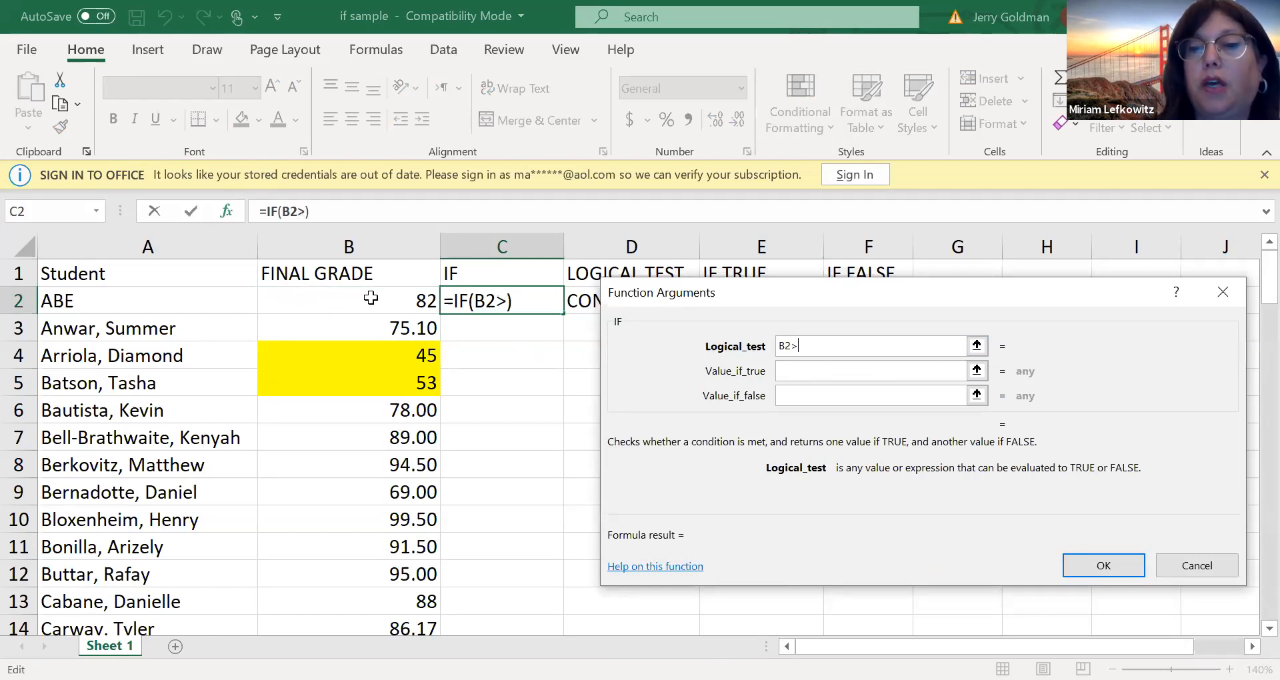
text(75)
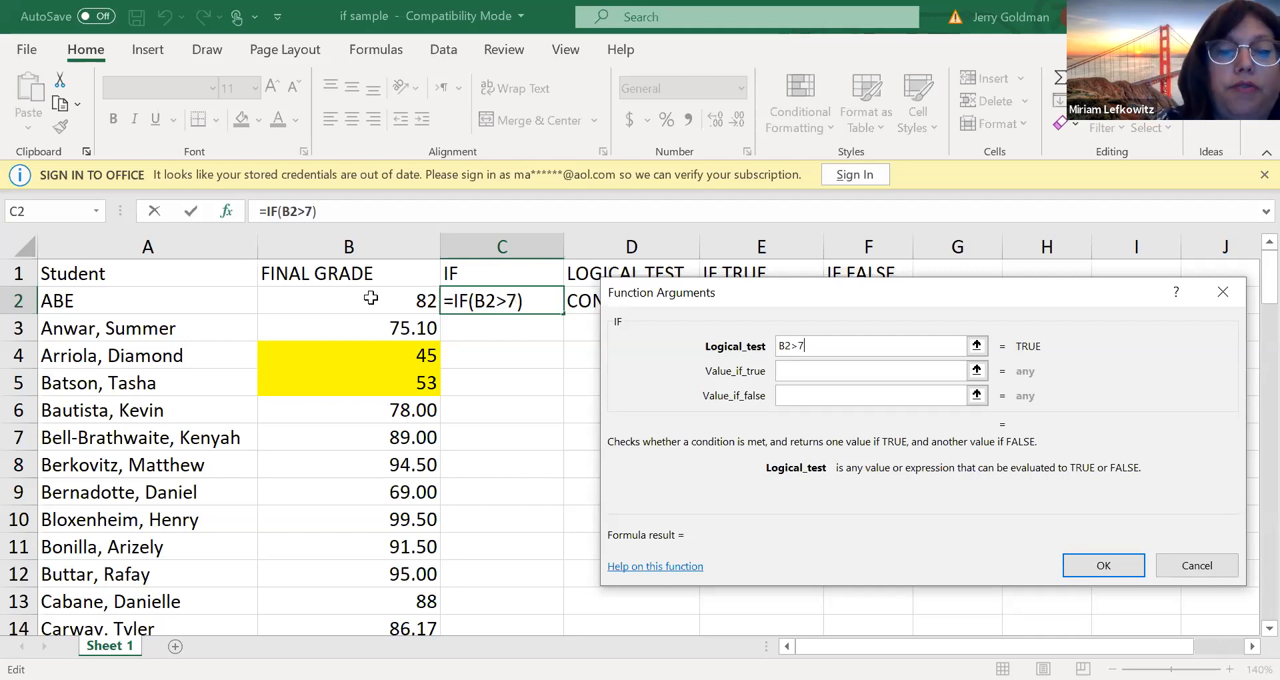
Try to make the logical test include a grade of exactly 75 by writing it as B2=>75
click(799, 372)
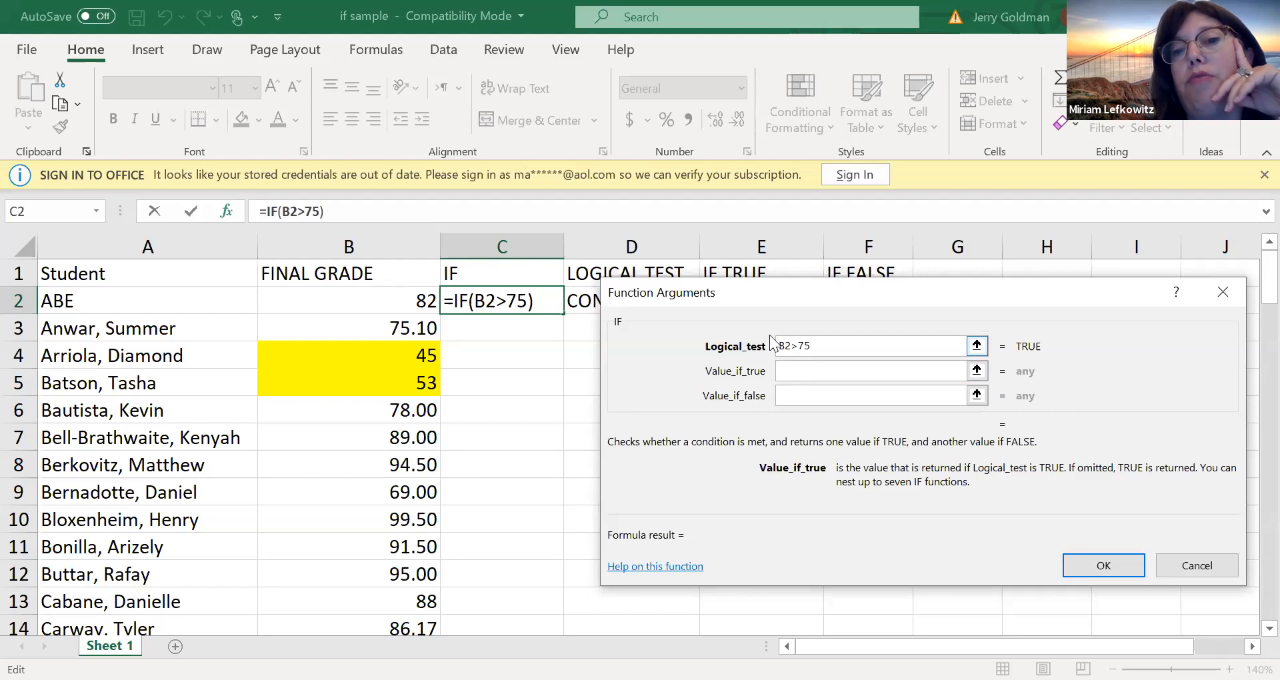
click(794, 349)
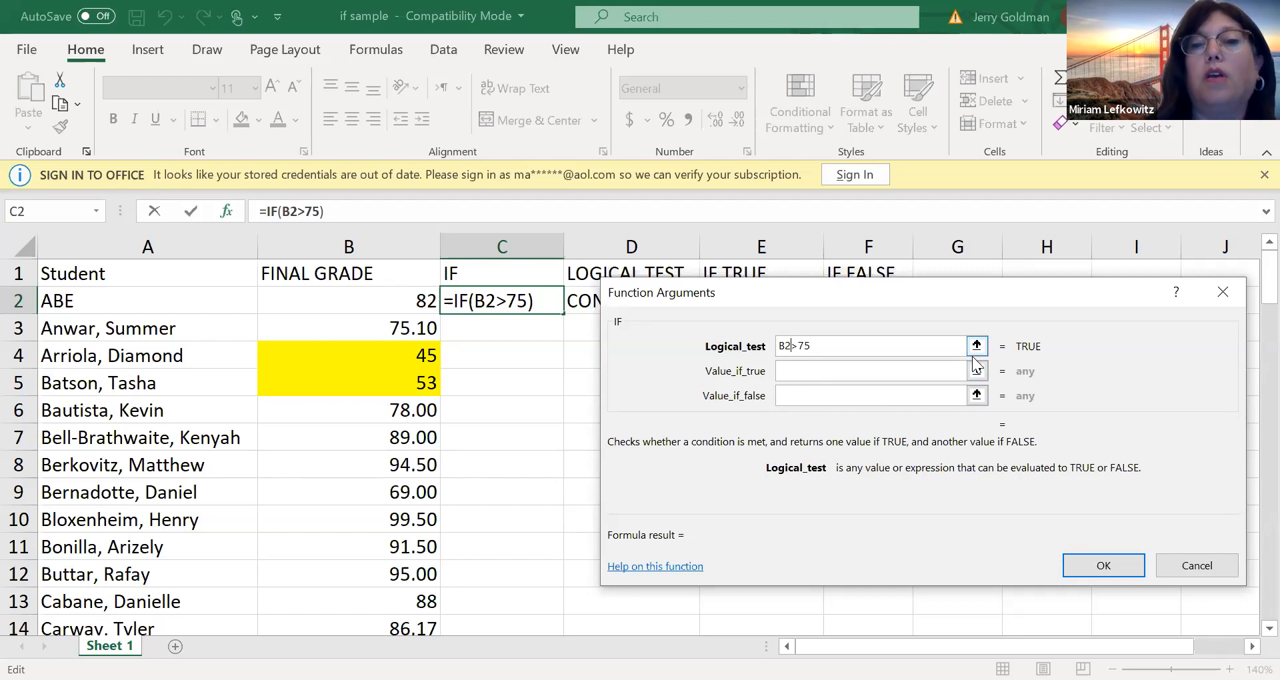
text(=)
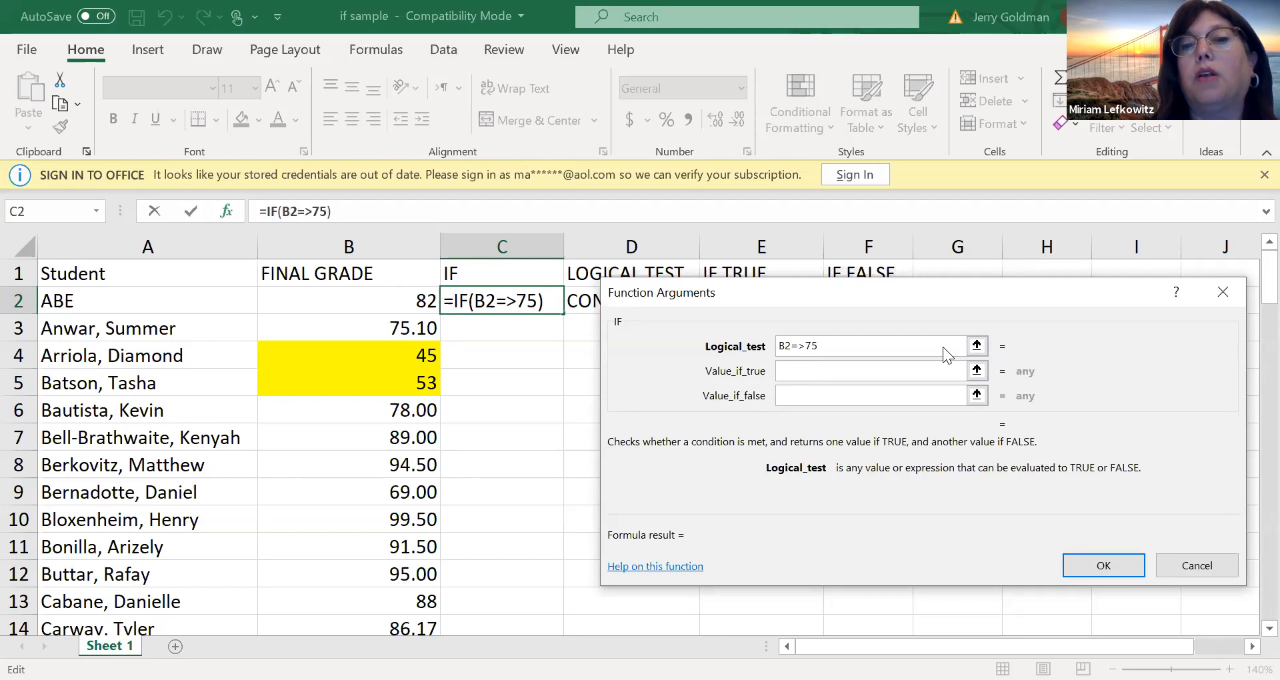
click(932, 372)
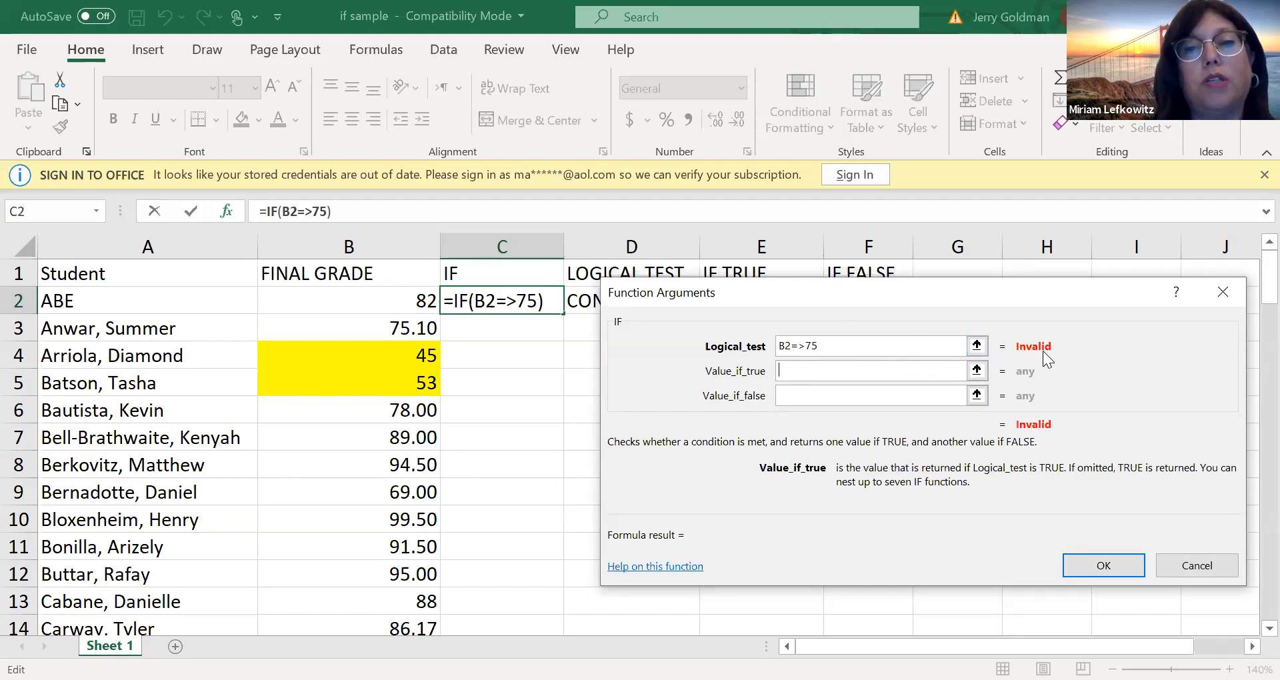
Correct the comparison operator so the IF function's logical test is B2>=75
click(803, 346)
key(BackSpace)
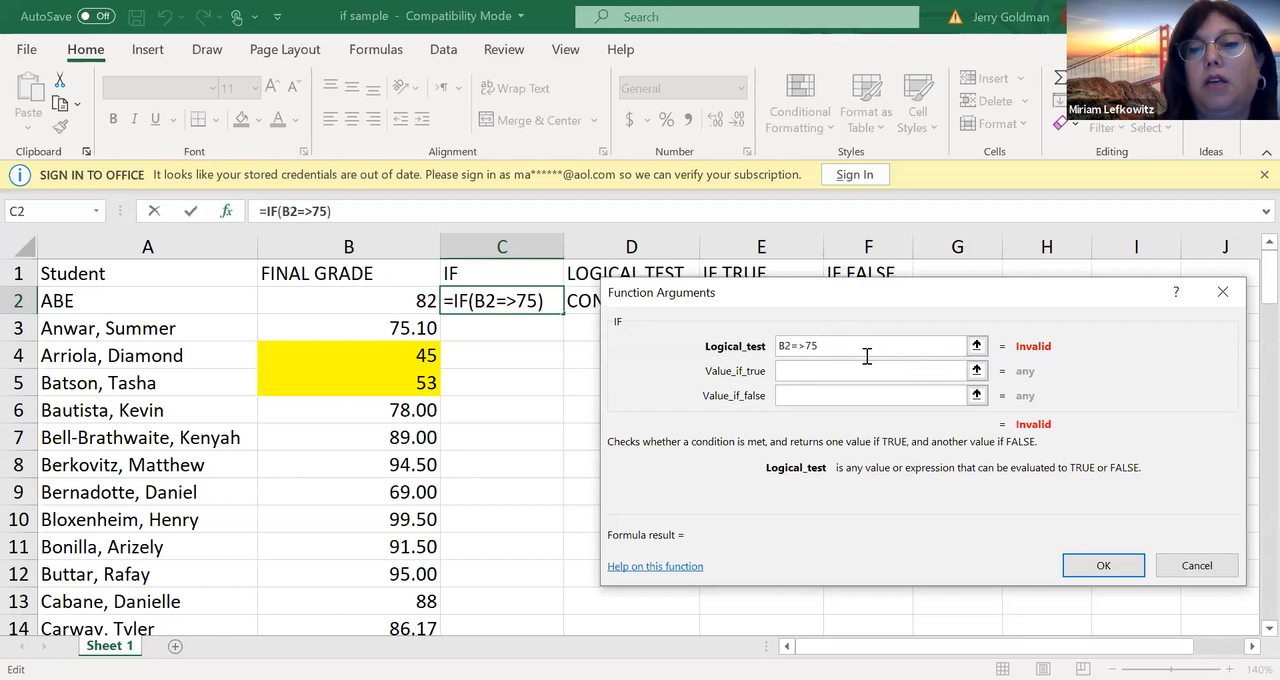
key(Right)
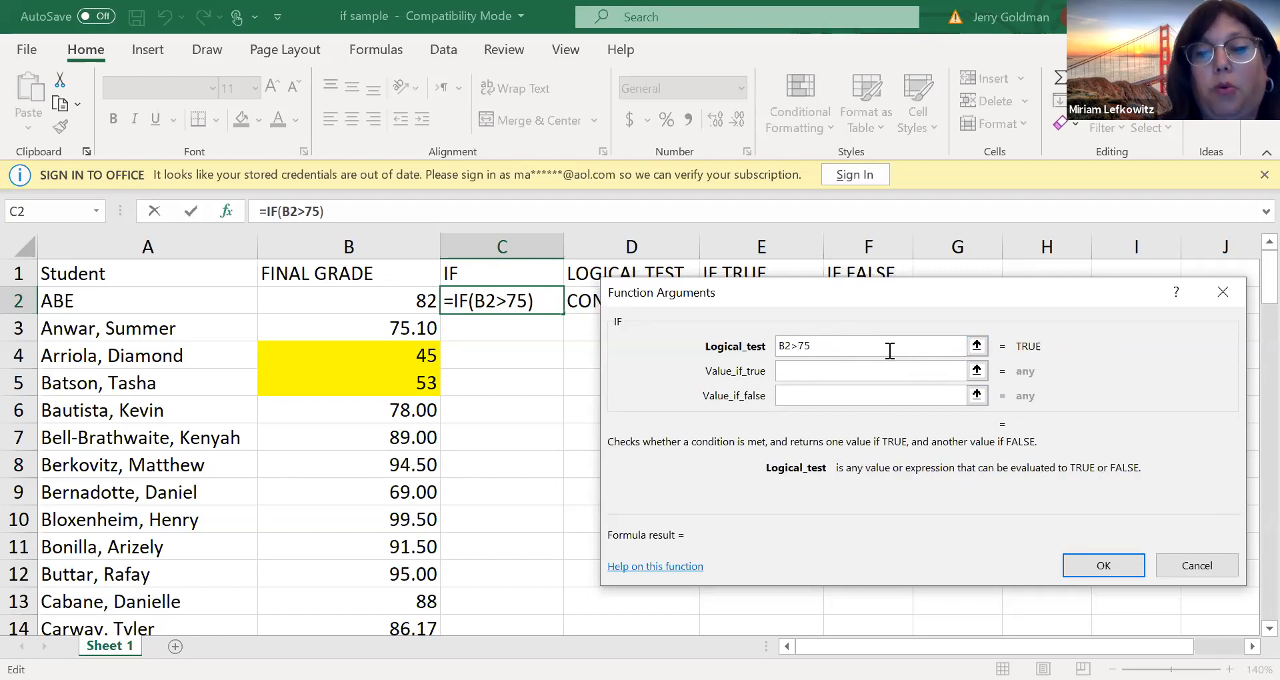
text(=)
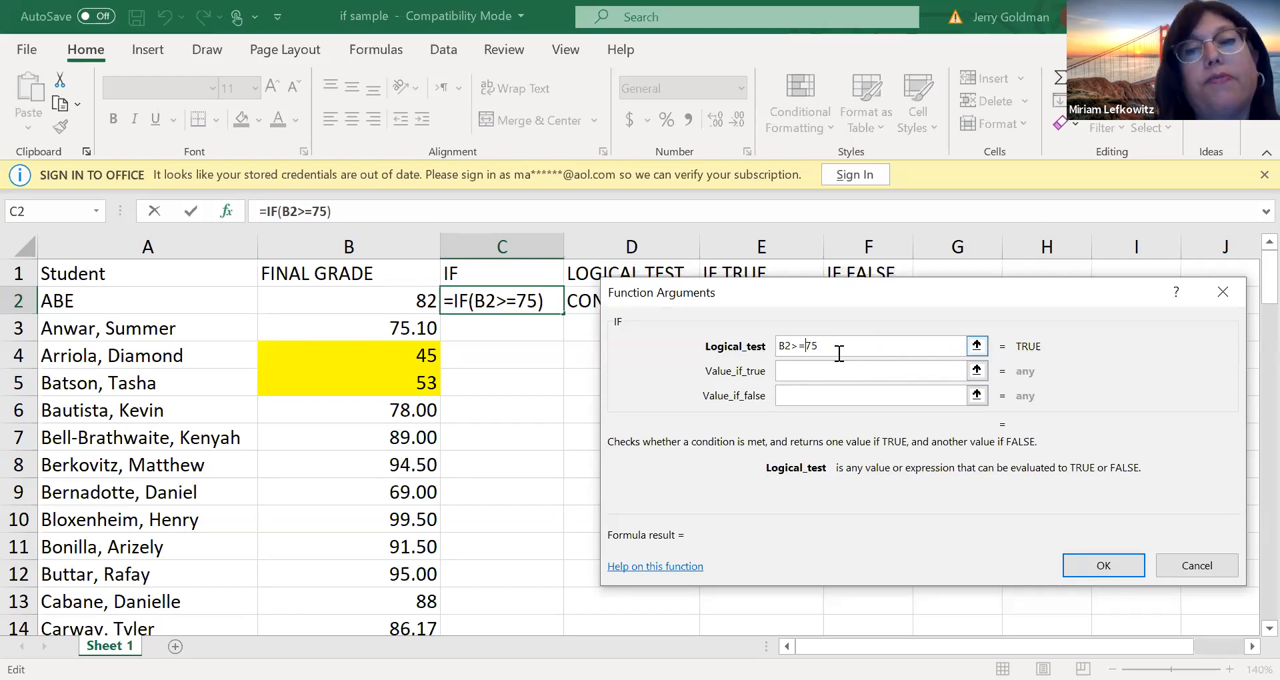
click(806, 367)
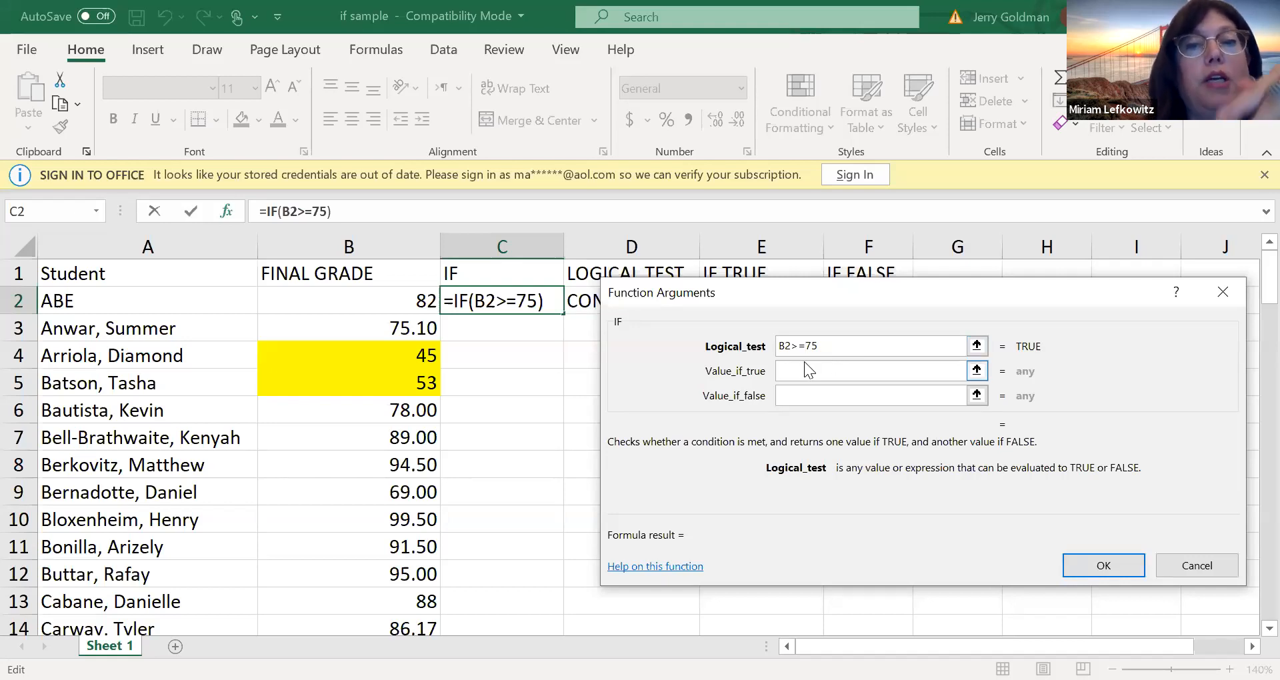
click(804, 361)
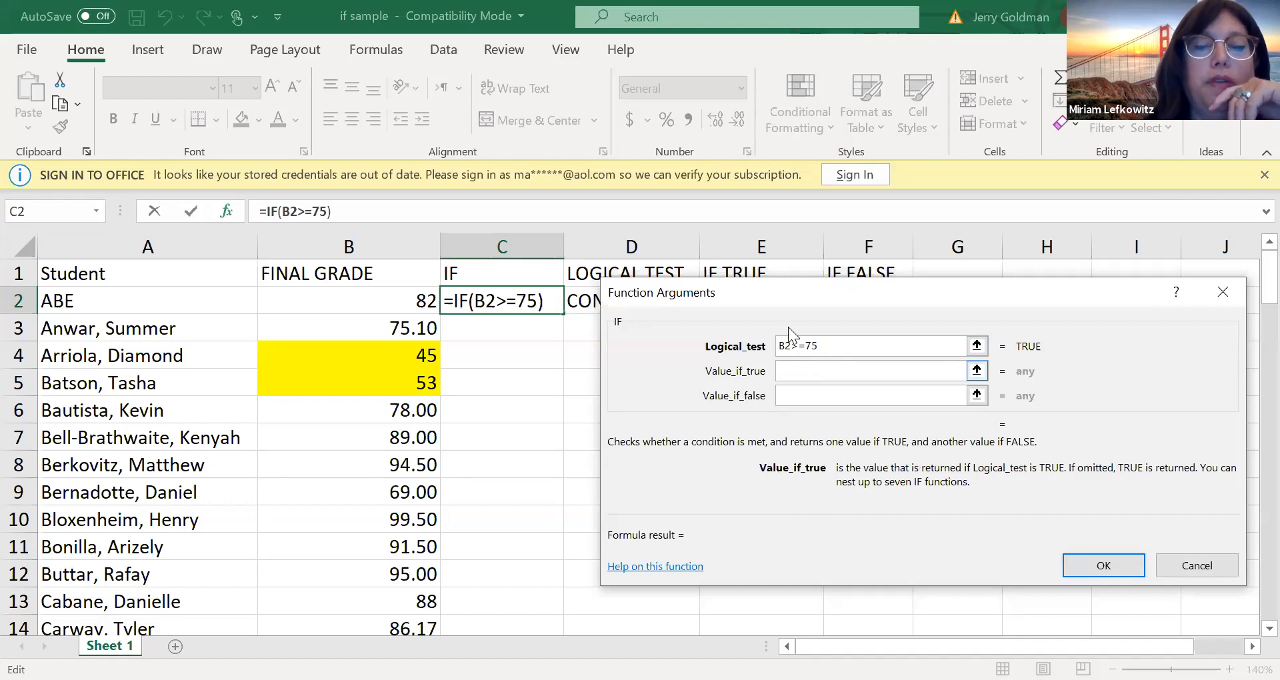
Set the IF function to return PASS when the test is true and FAIL when it is false
text(P)
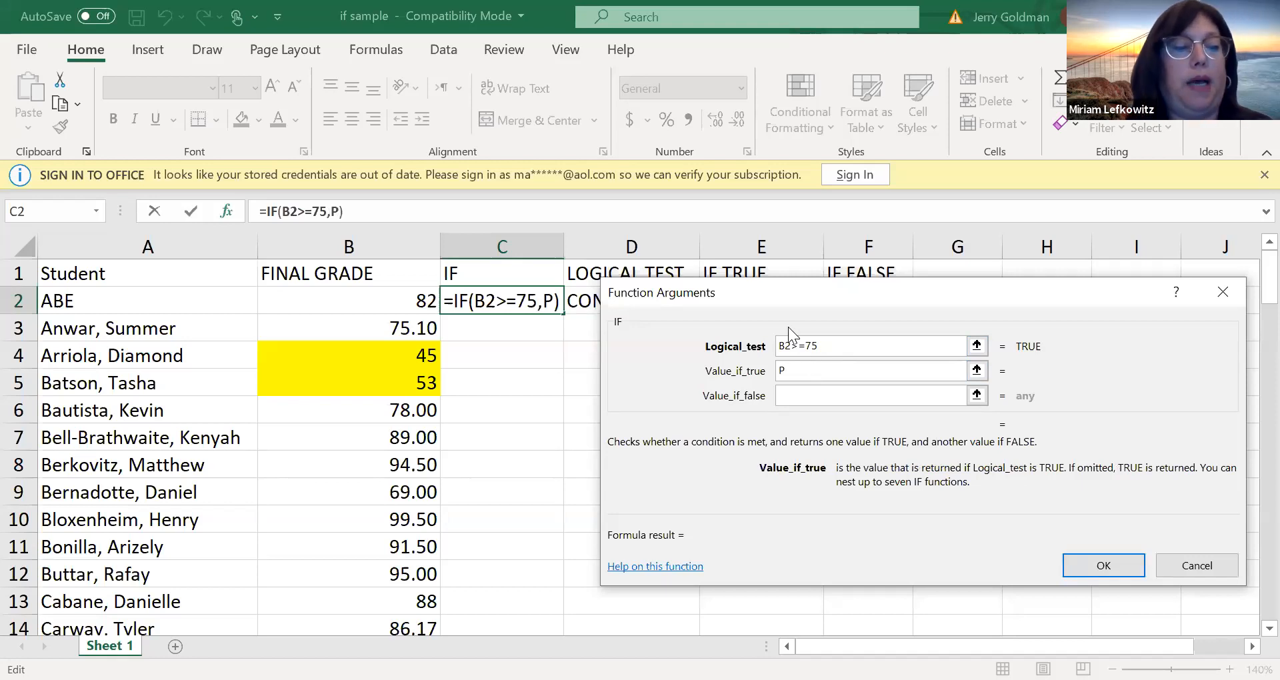
text(ASS)
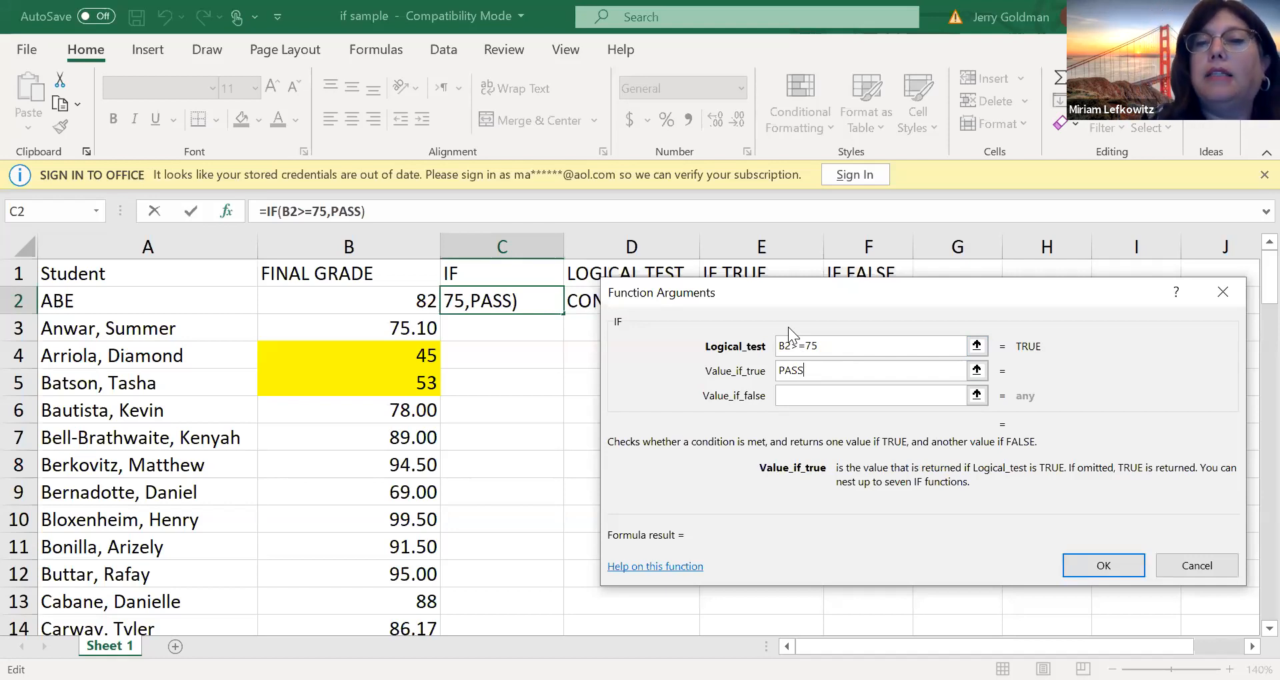
key(Tab)
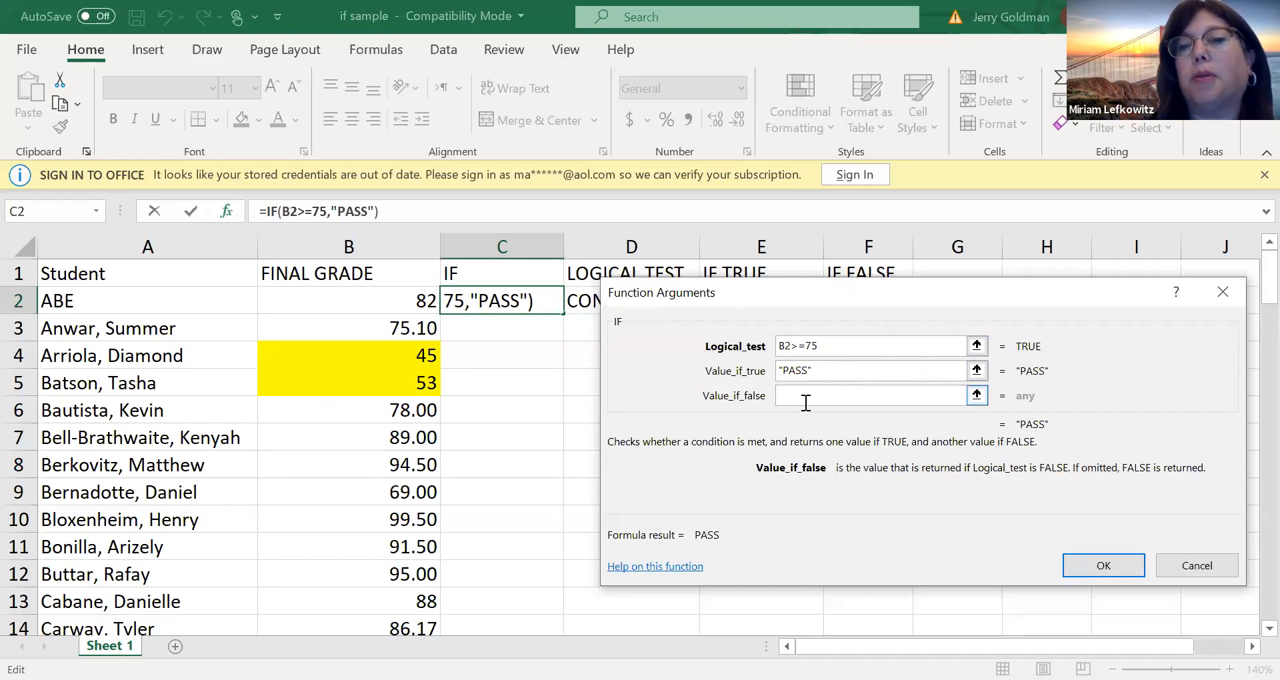
text(FAIL)
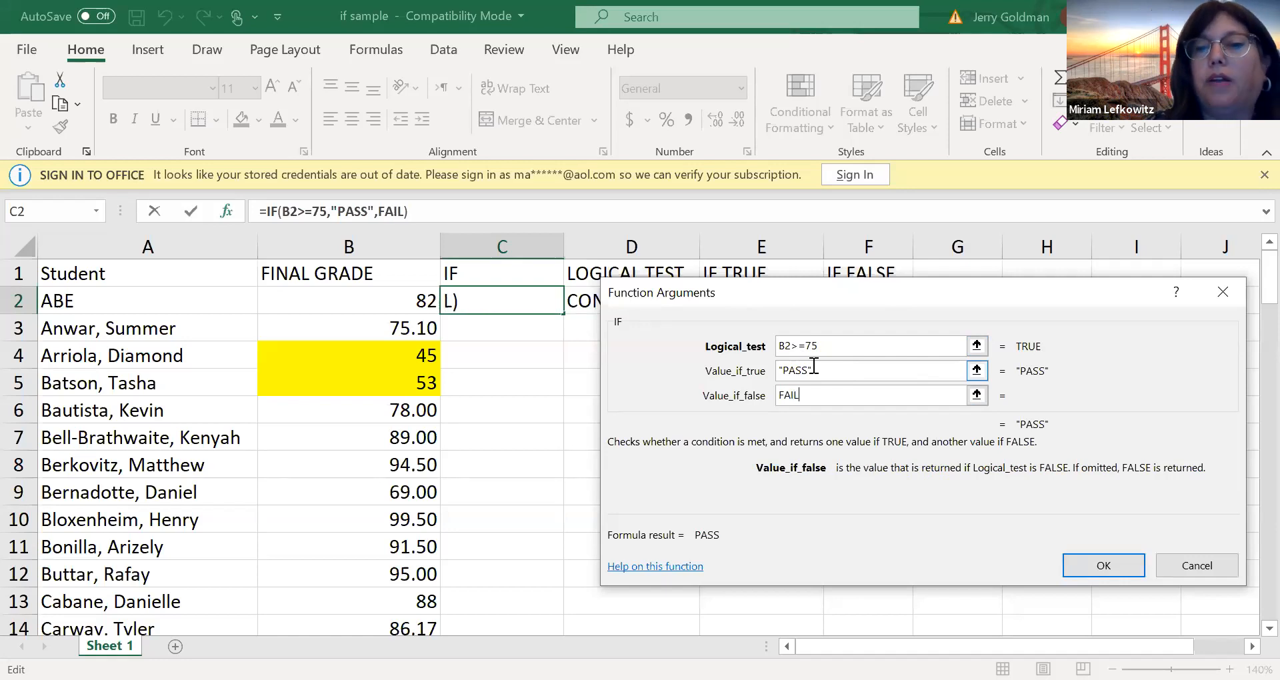
key(Tab)
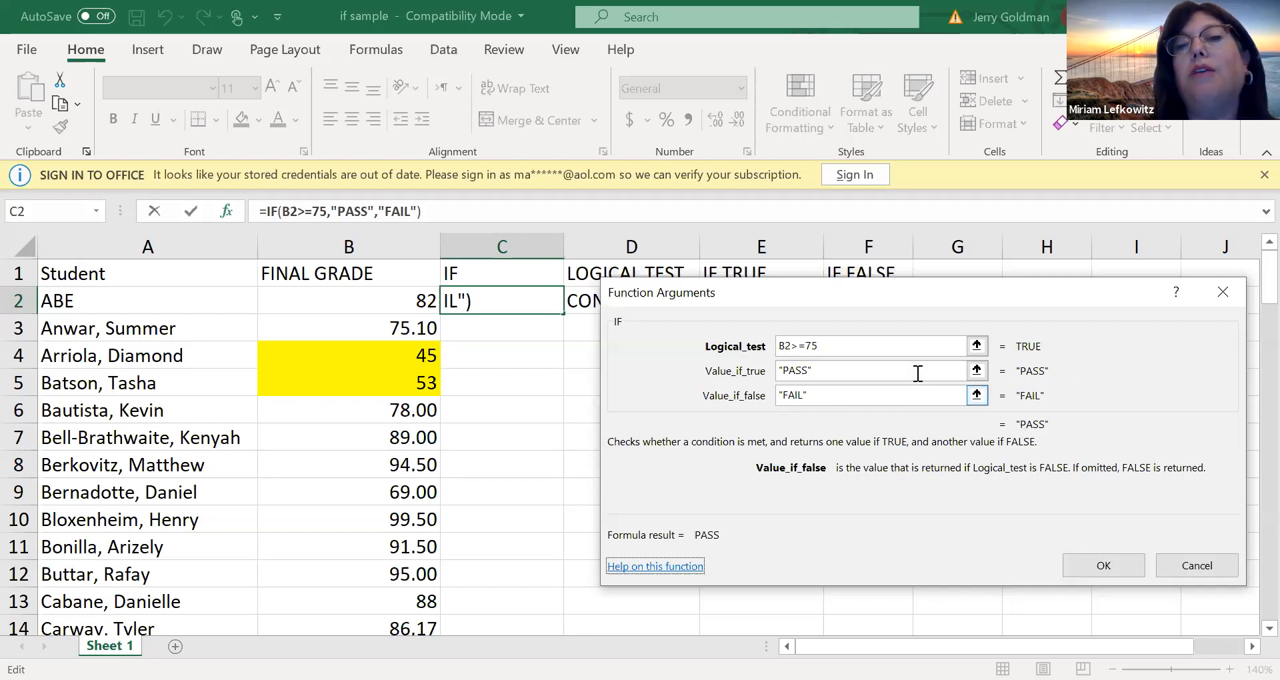
Try 75 as the IF function's value if true, and restore that argument to PASS
drag(823, 369, 779, 370)
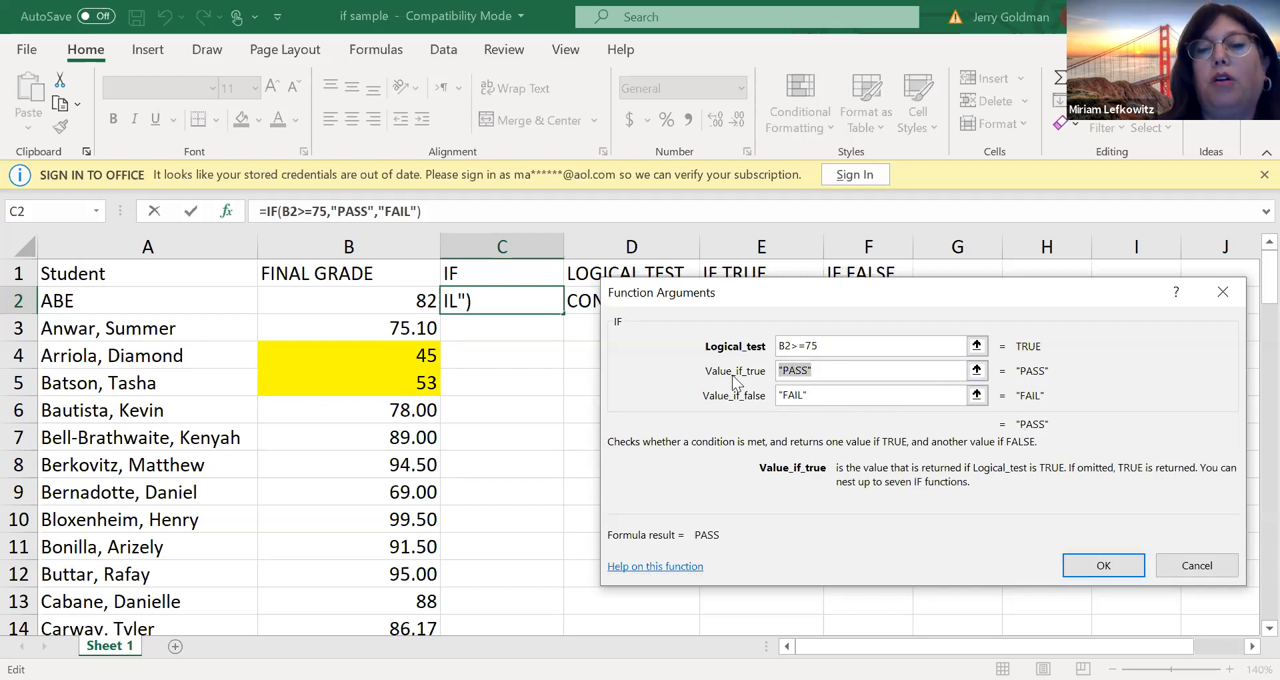
text(75)
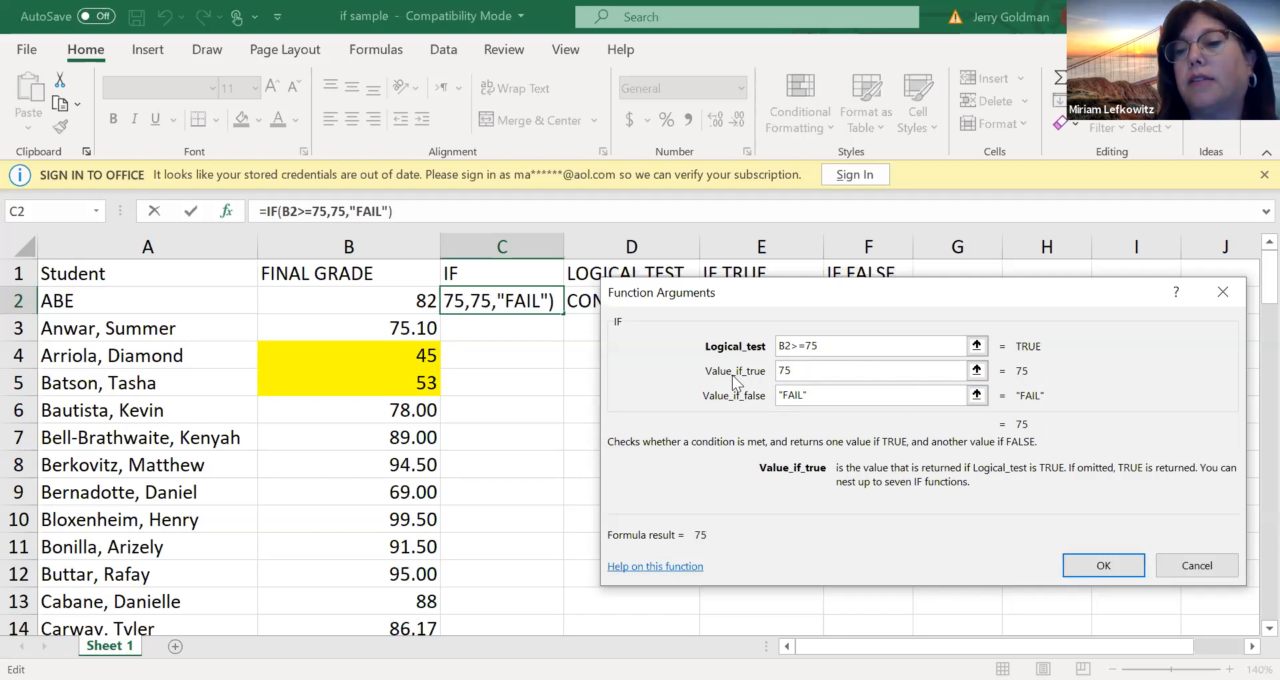
key(BackSpace)
key(BackSpace)
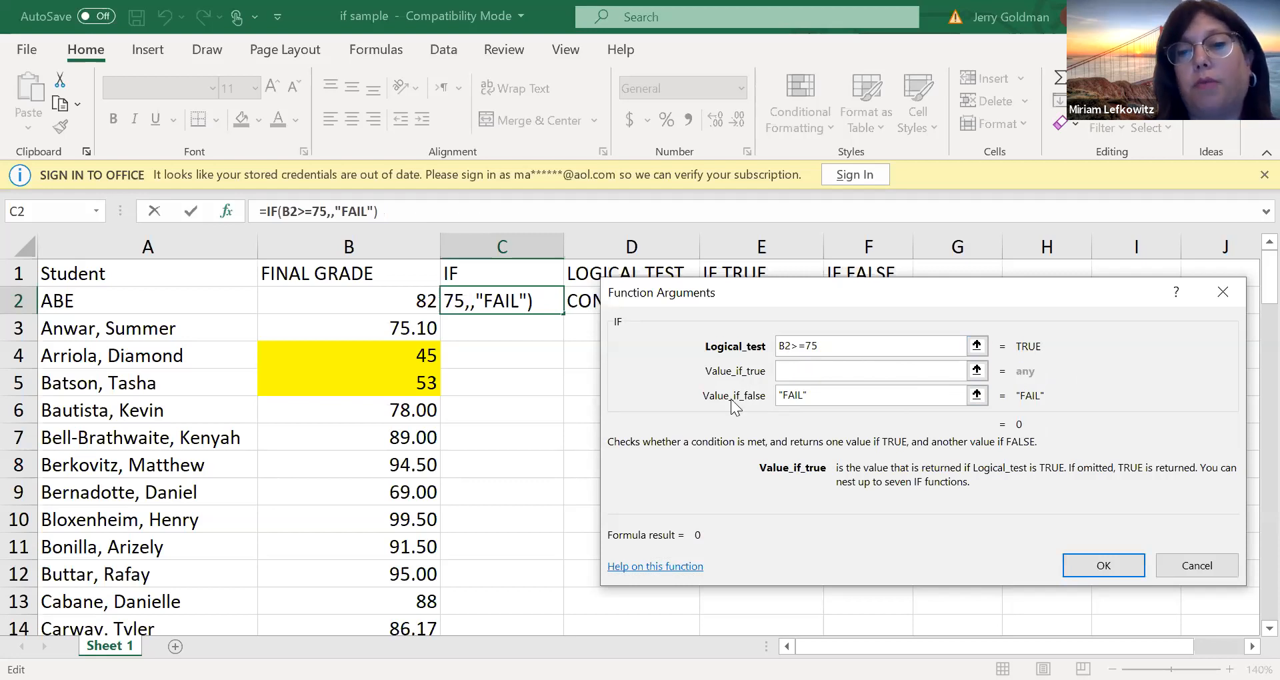
text(PASS)
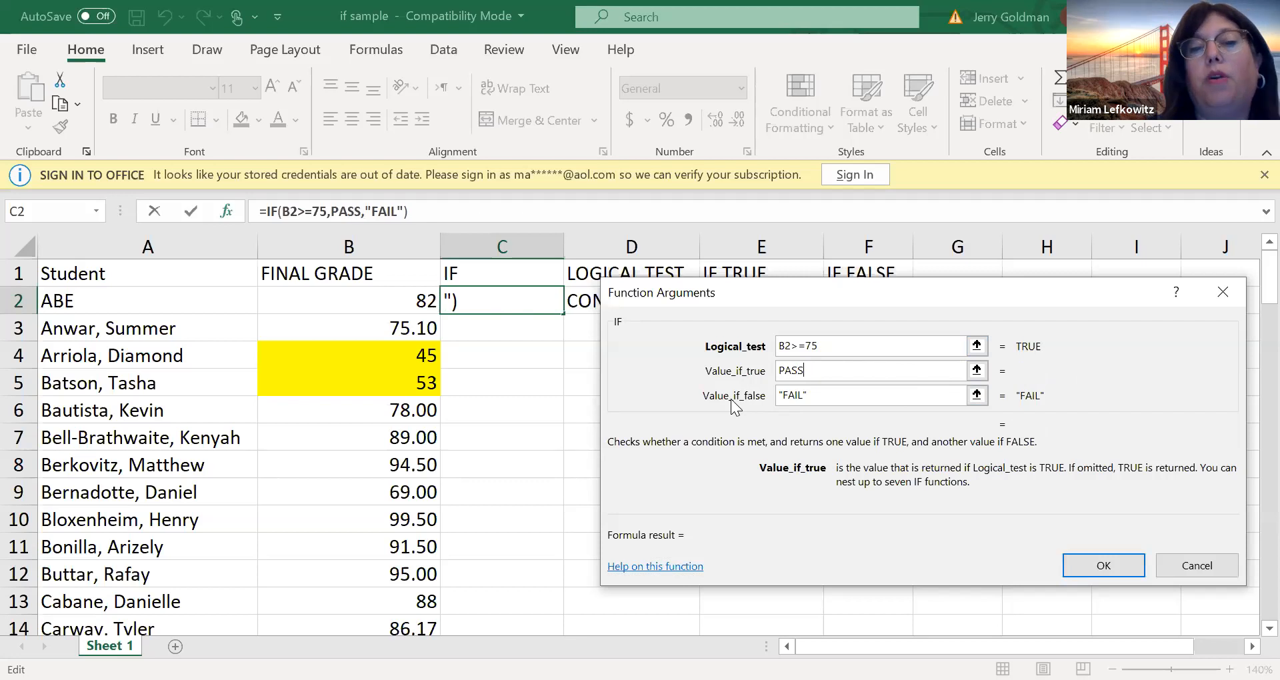
key(Tab)
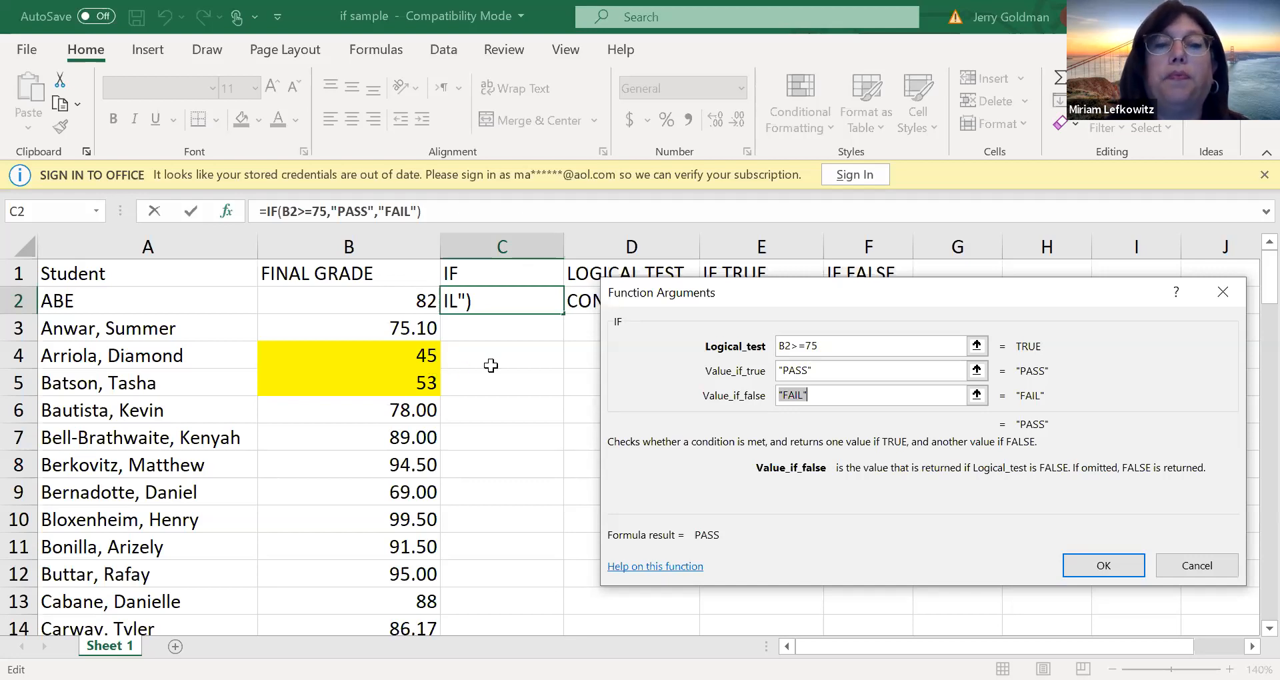
Accept the IF arguments for C2 and review the finished formula inside the cell
click(1095, 567)
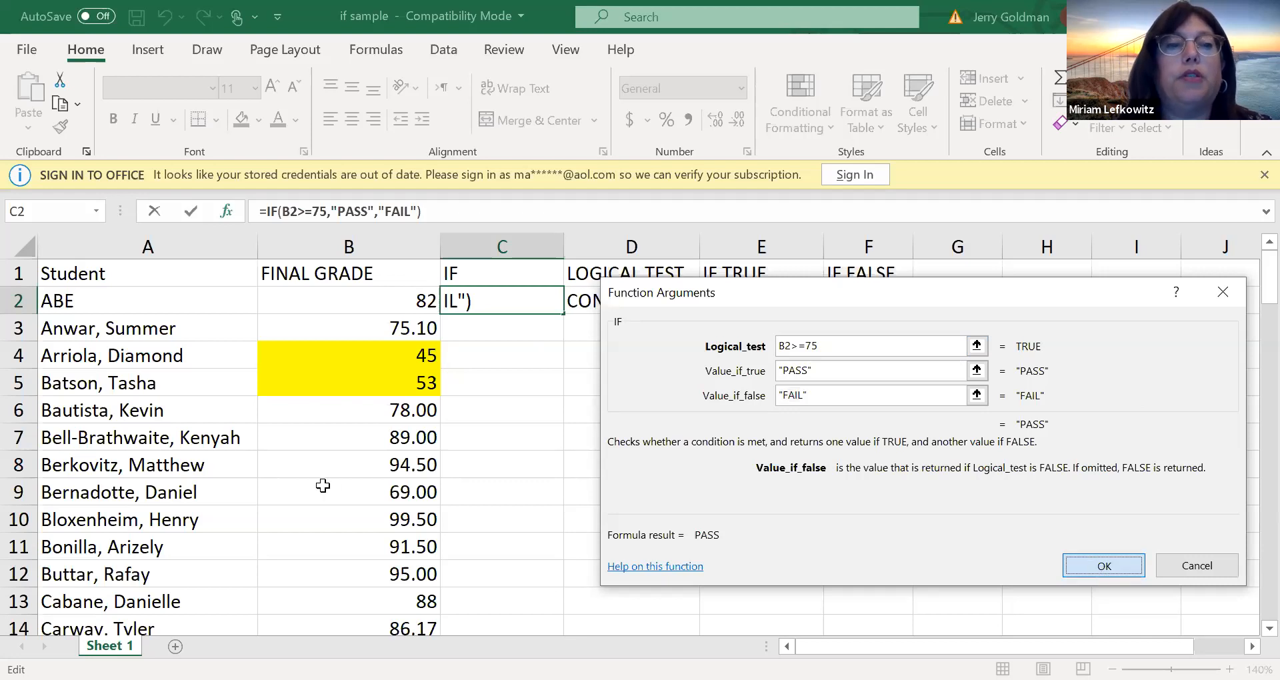
drag(197, 303, 352, 379)
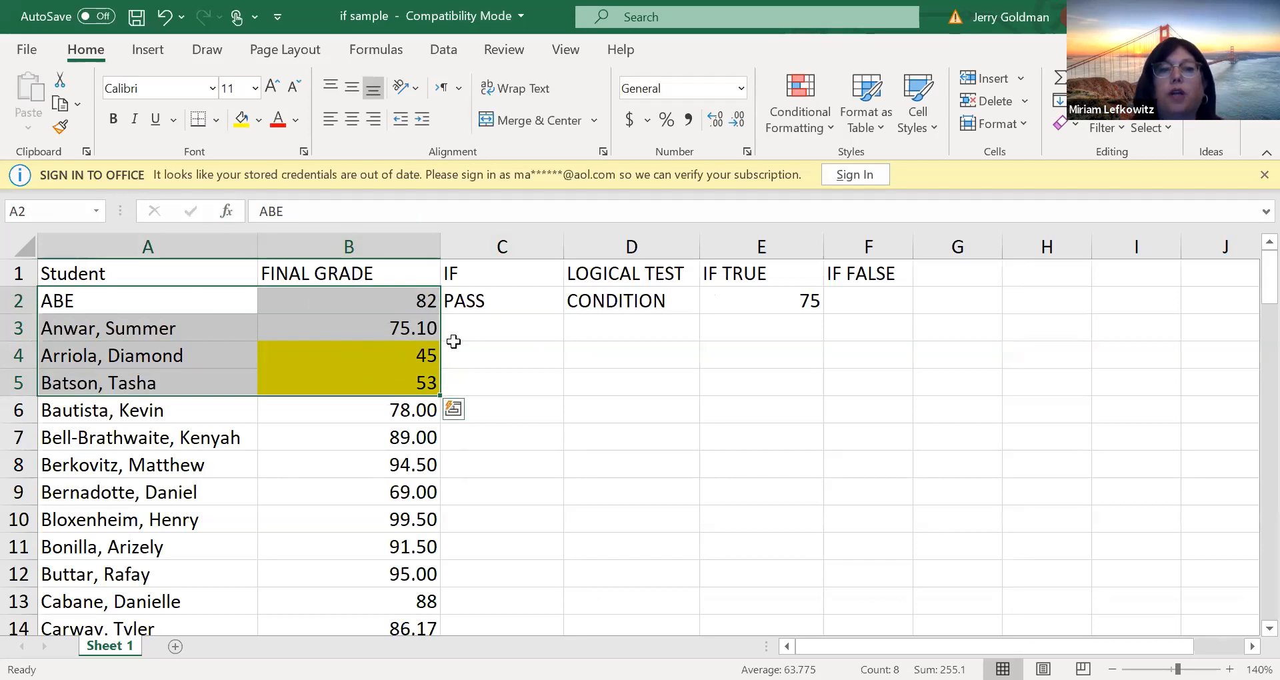
click(494, 302)
double_click(489, 305)
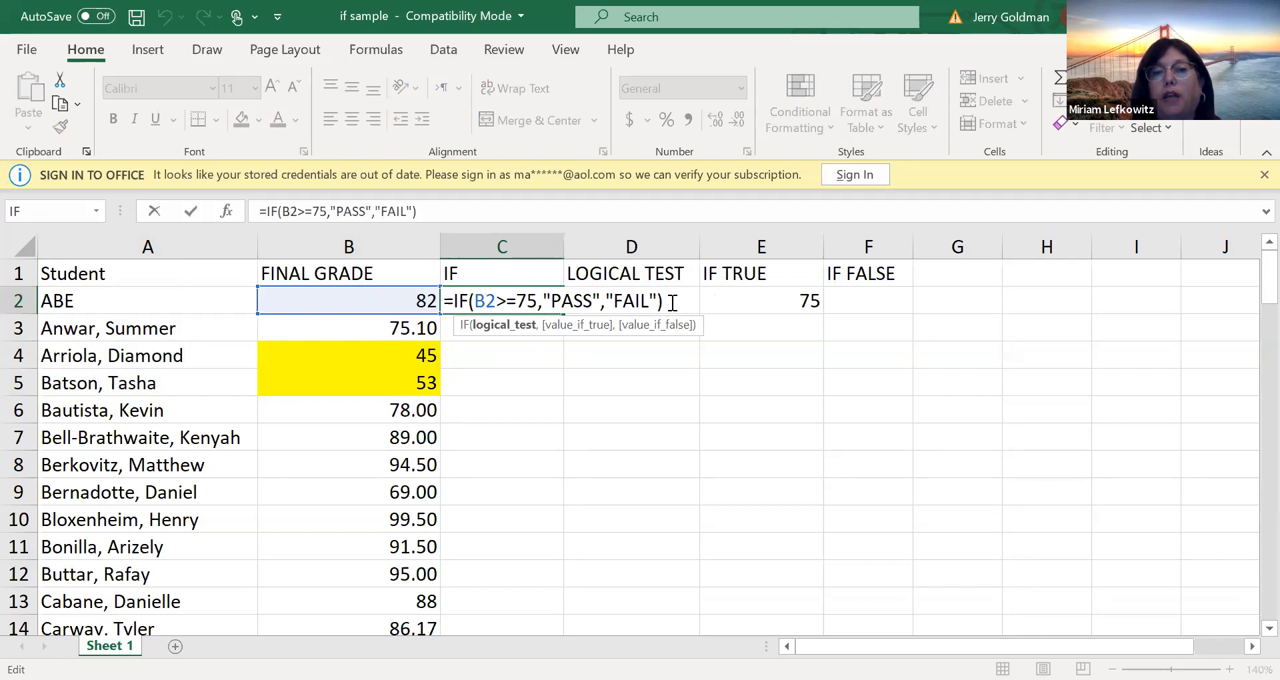
key(Return)
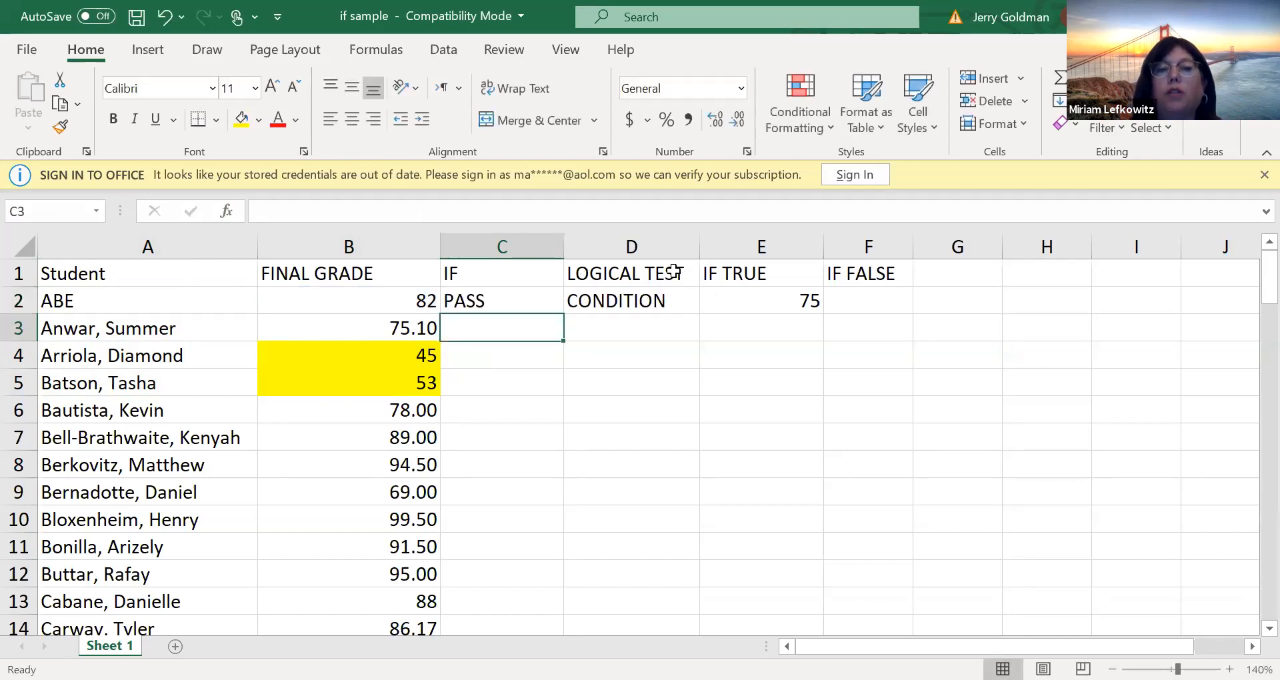
Fill the IF formula from C2 down to the last student in C89
click(561, 299)
drag(563, 310, 563, 583)
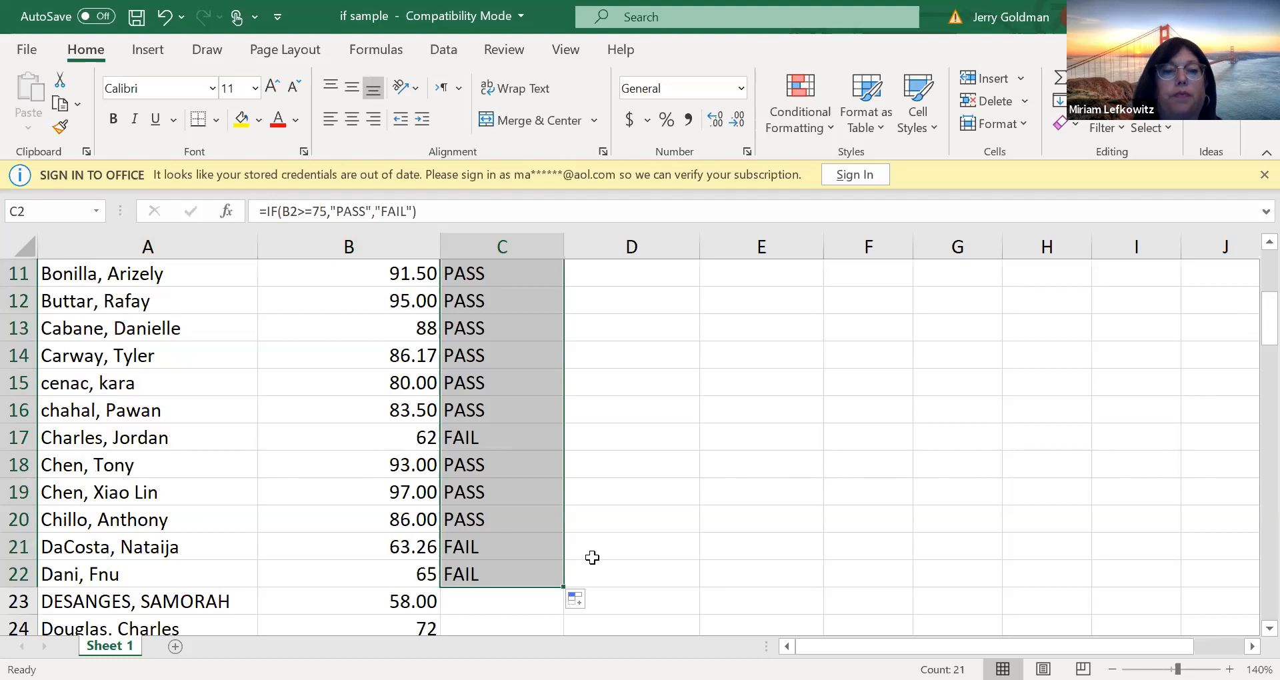
drag(564, 587, 503, 600)
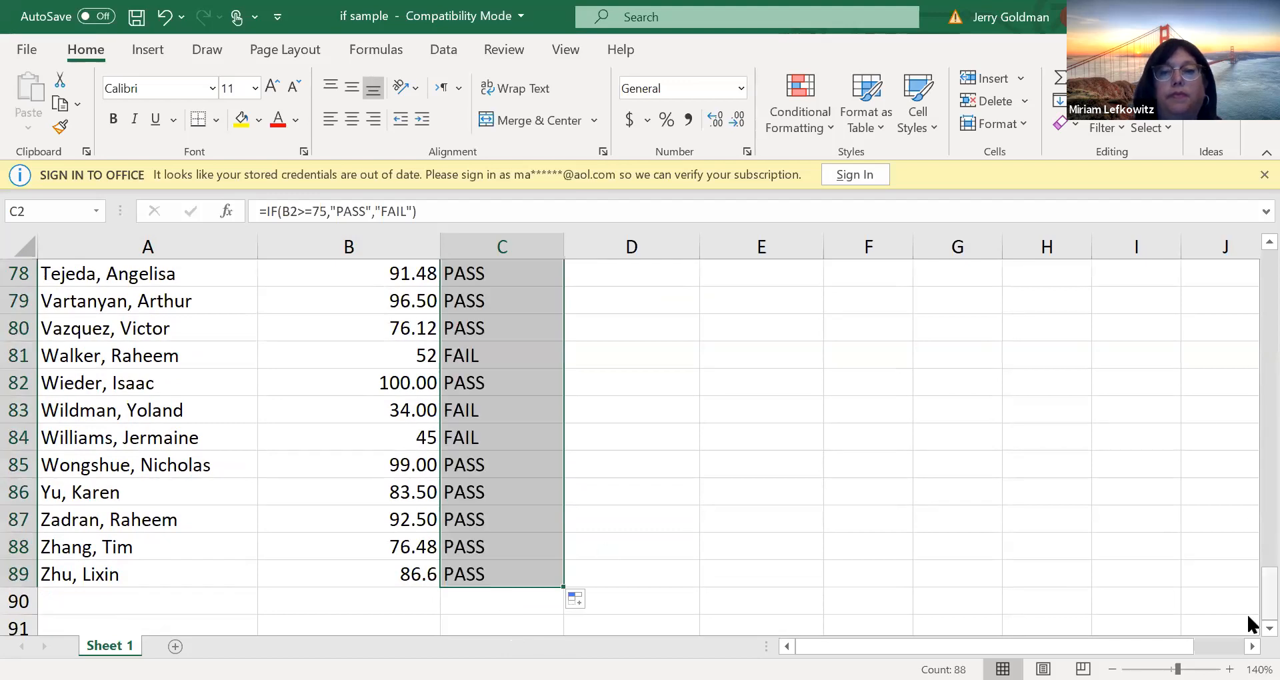
drag(1264, 580, 1248, 245)
Rename the column C header in C1 as PASS/FAIL
click(635, 308)
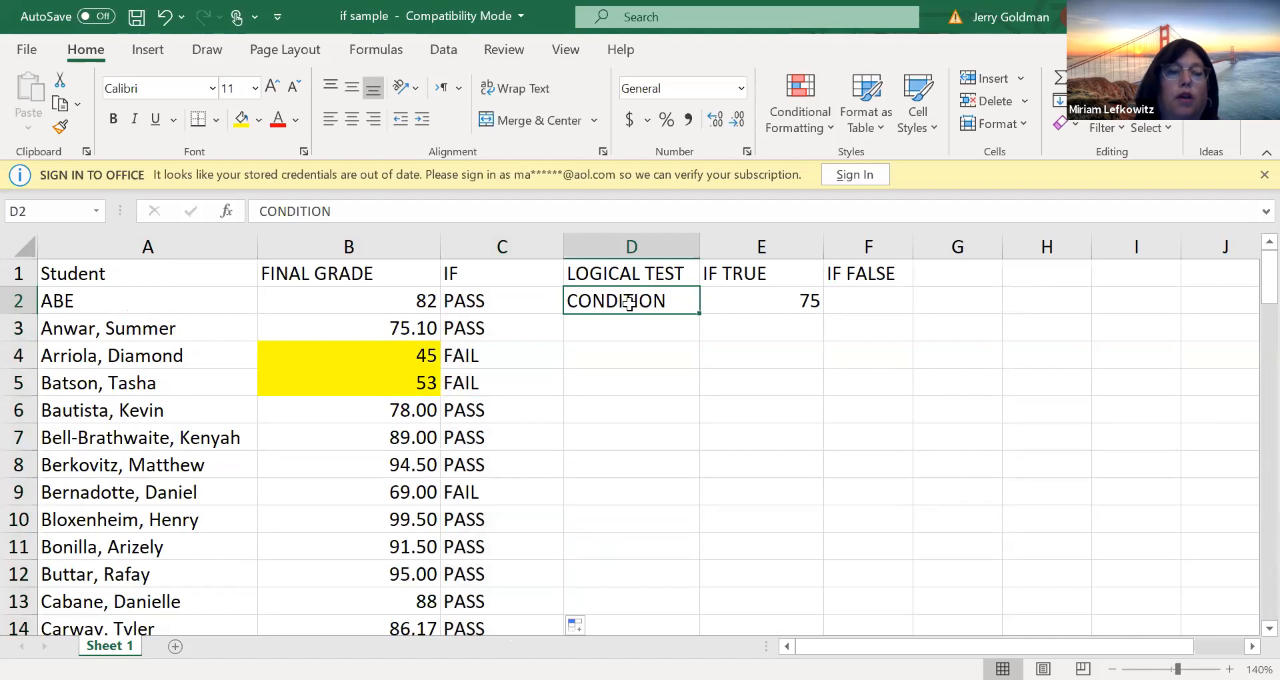
click(517, 299)
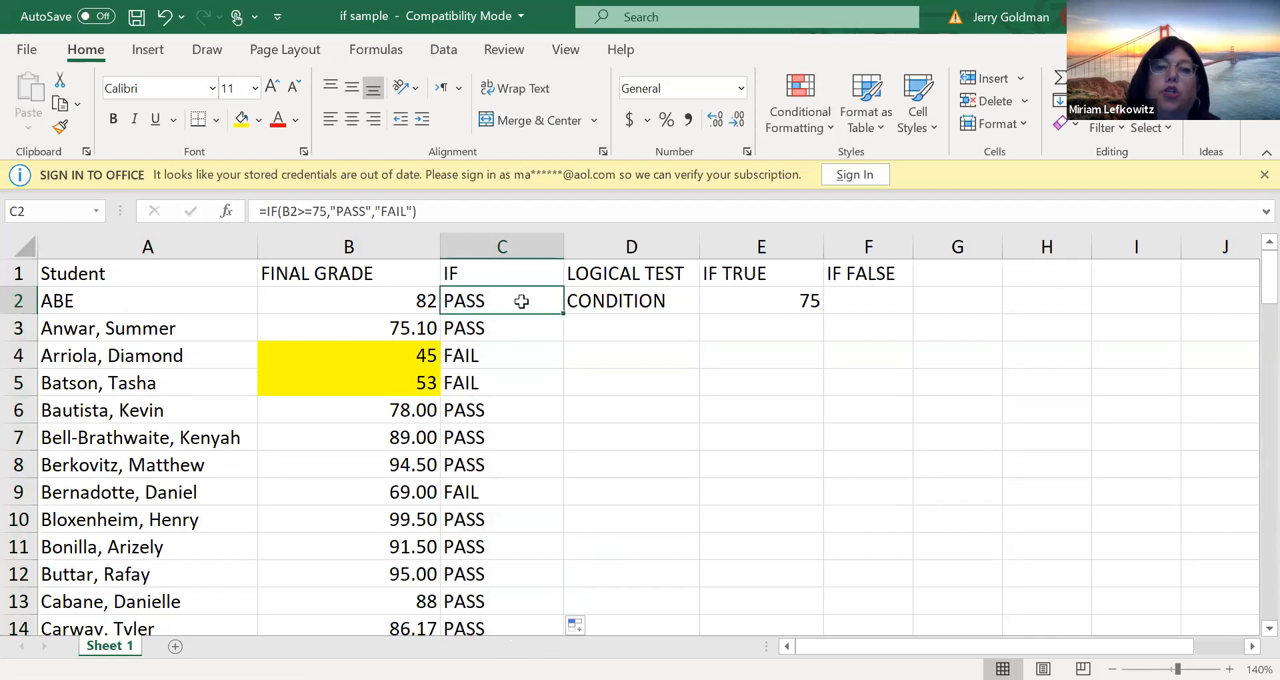
click(687, 303)
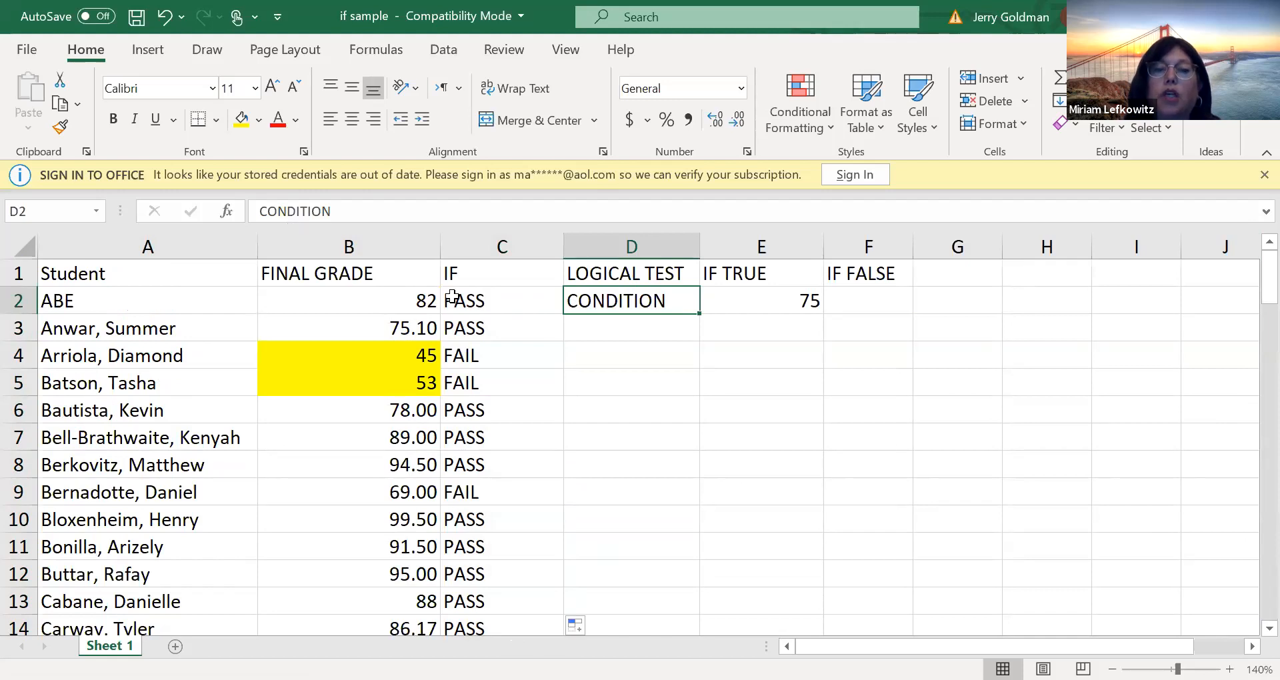
click(663, 271)
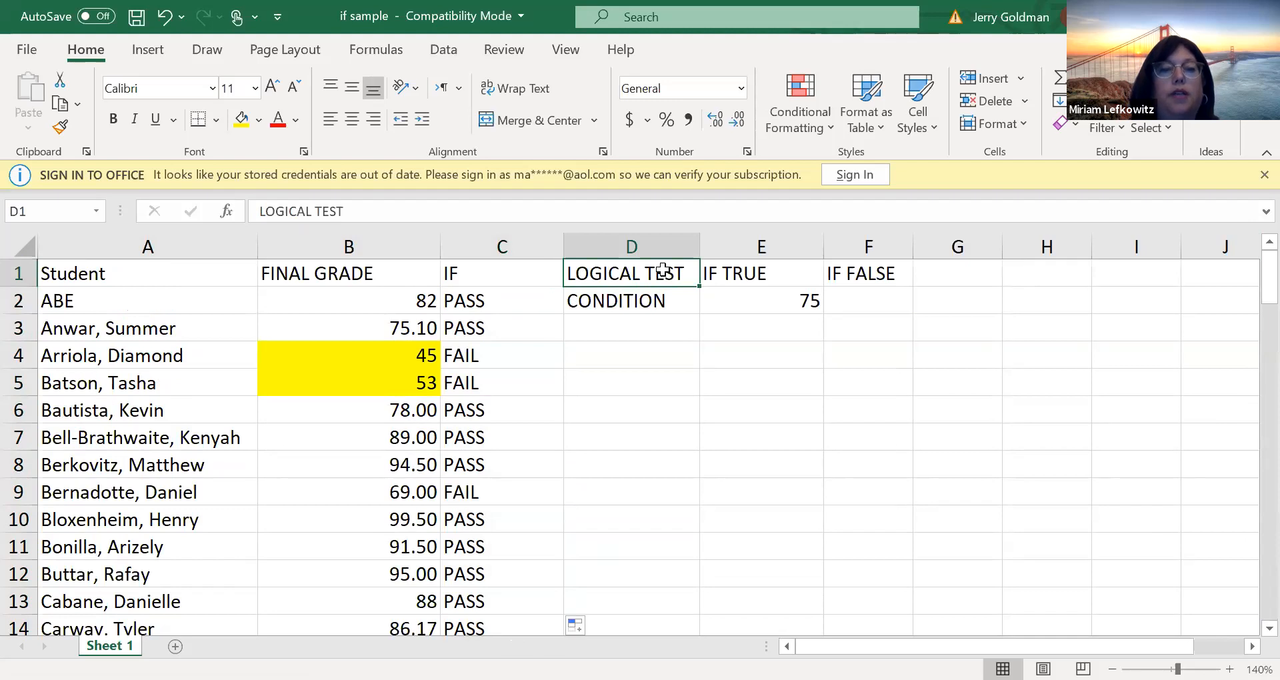
key(Left)
text(PASS/FAIL)
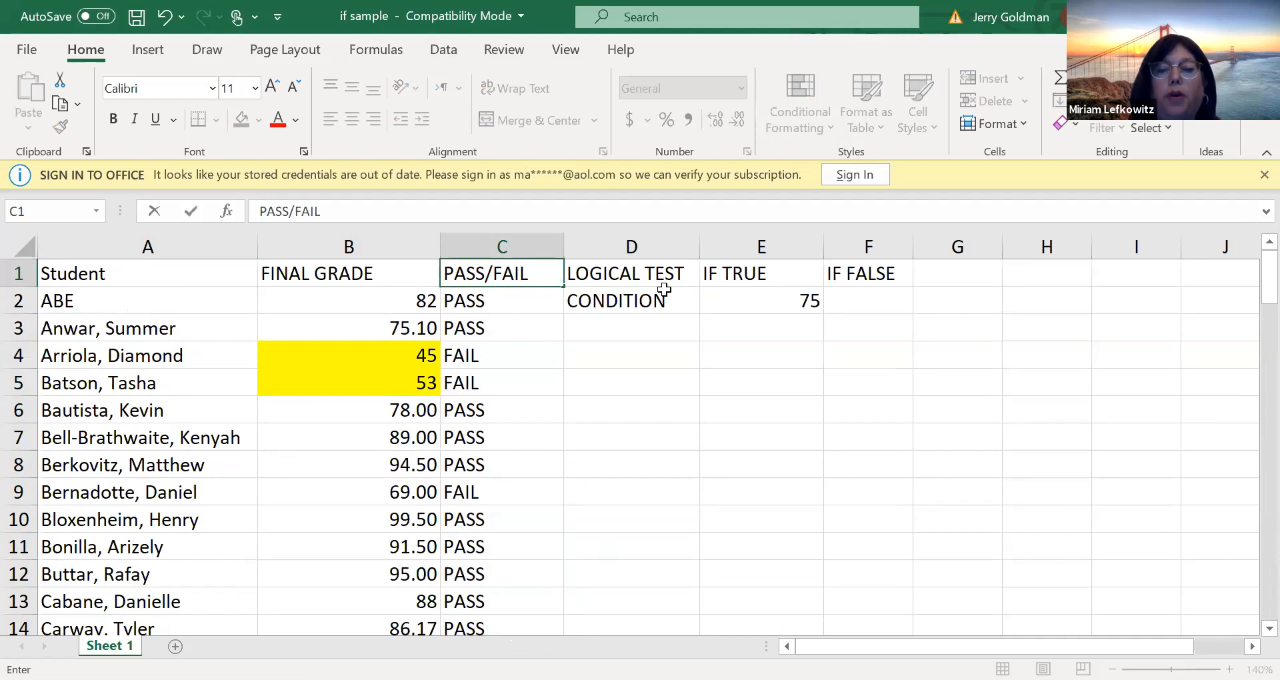
Replace the LOGICAL TEST header in D1 with CREDITS 4/0
key(Right)
text(CREDITD)
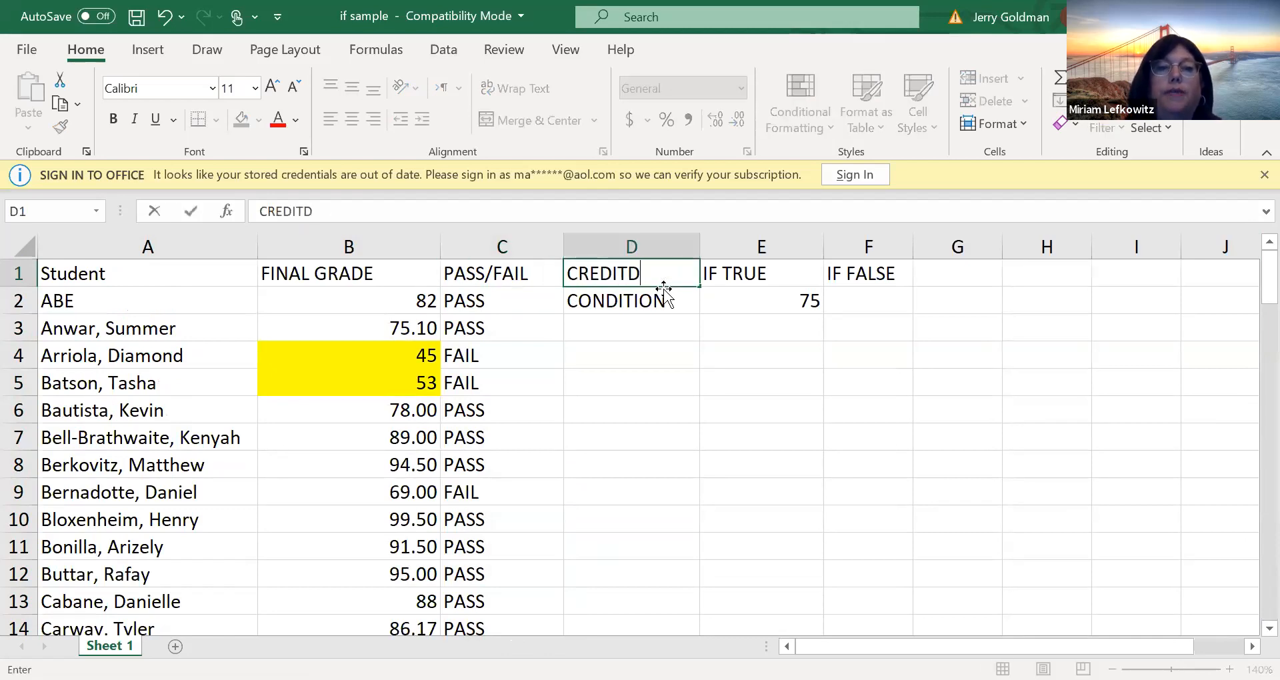
key(BackSpace)
text(S)
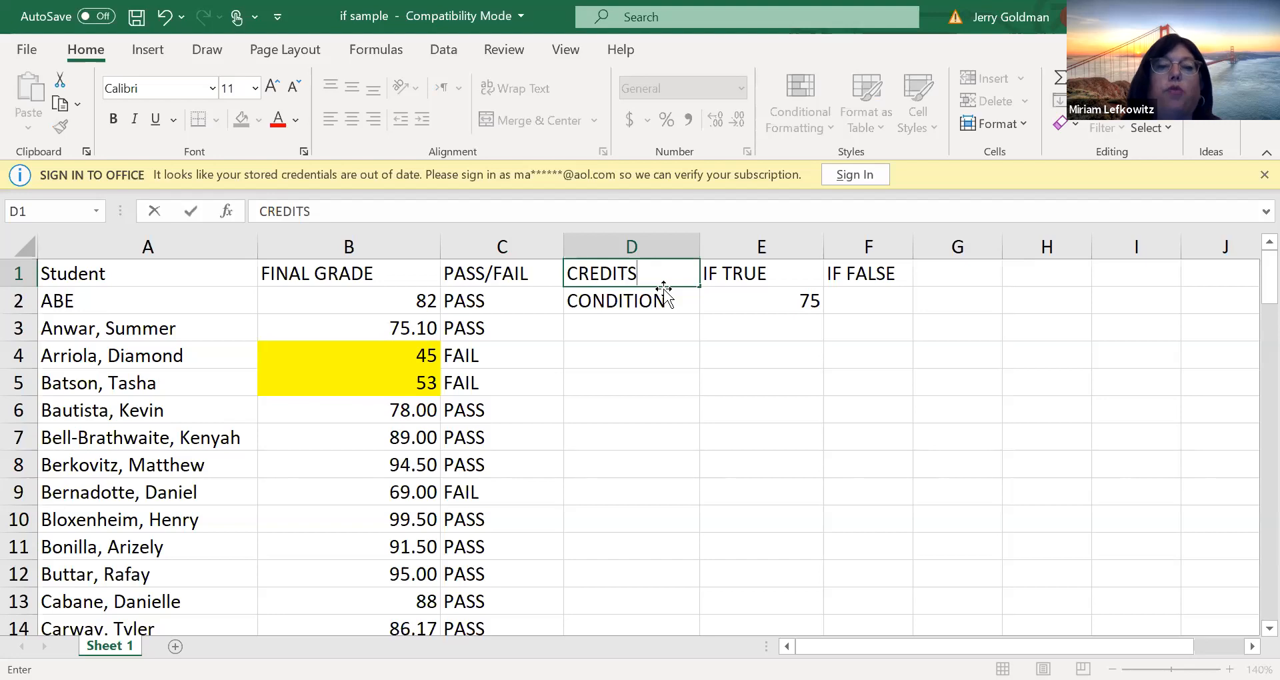
key(Return)
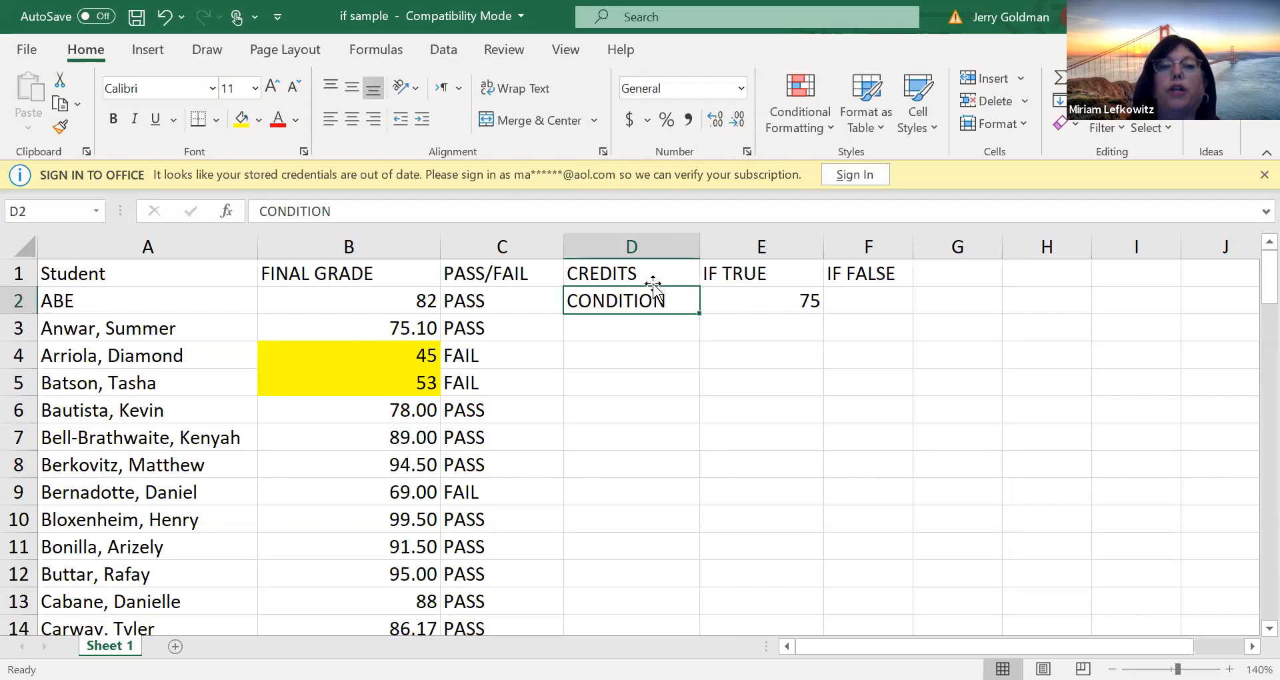
double_click(656, 270)
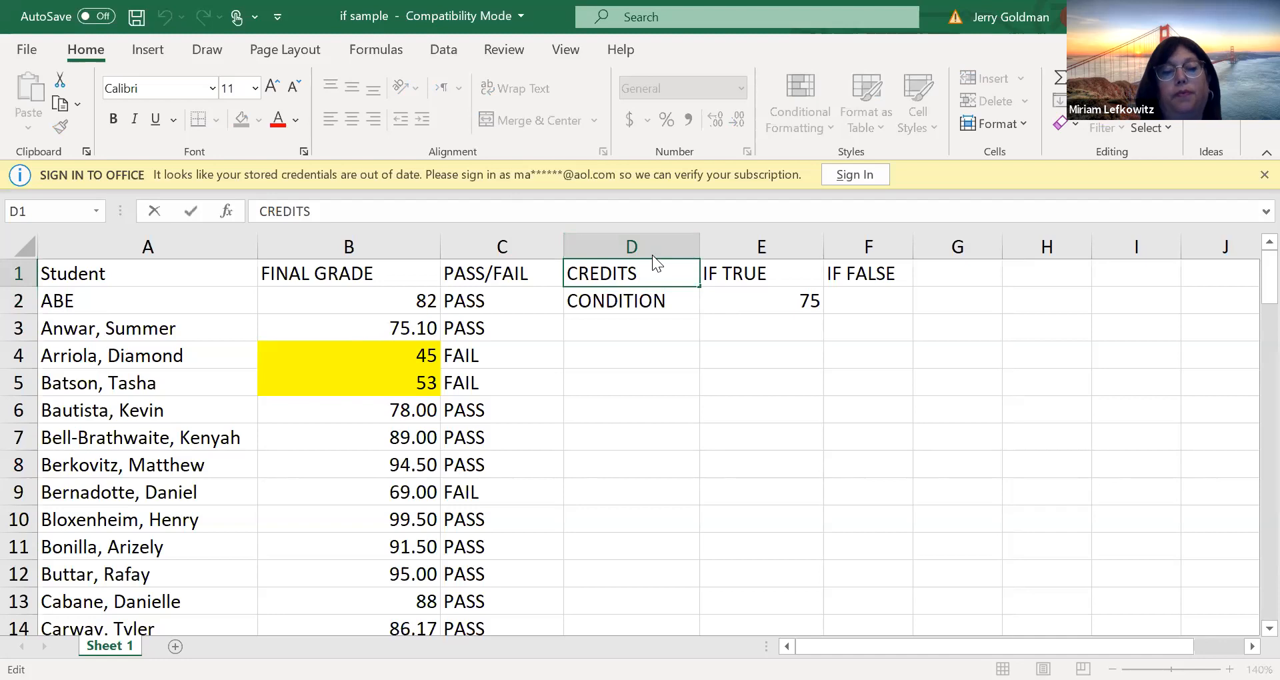
text(4/0)
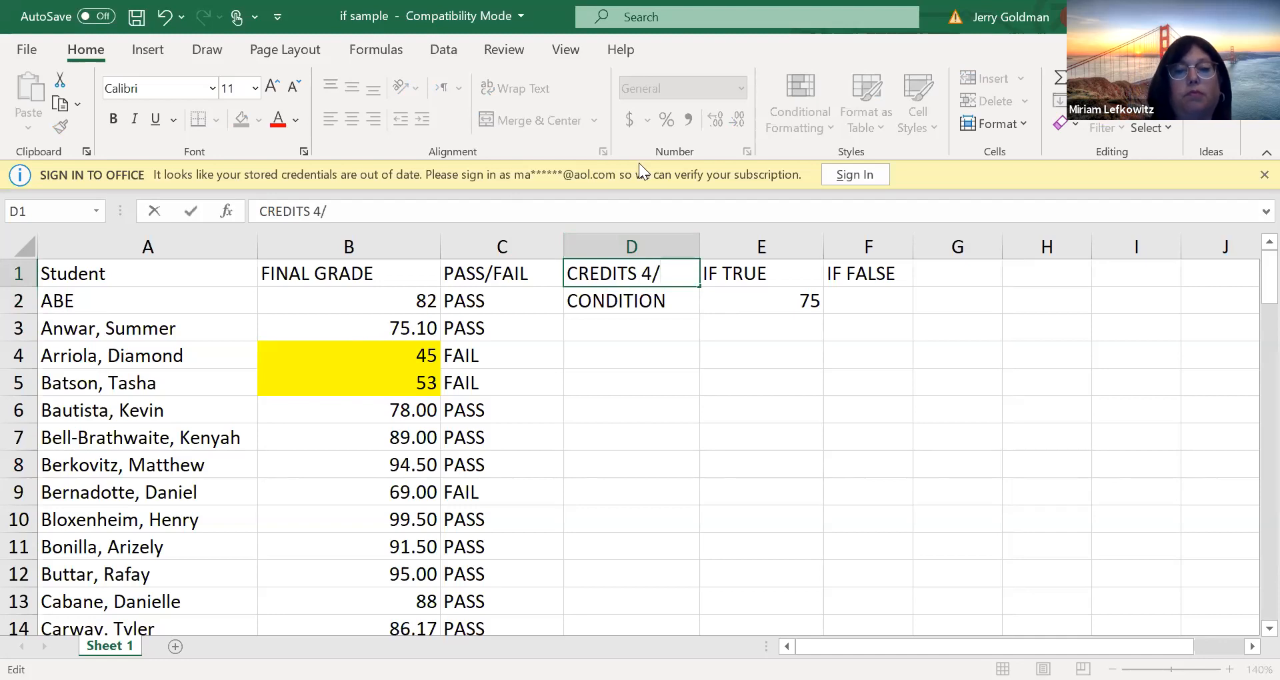
Replace the IF TRUE header in E1 with NOTE
click(775, 266)
text(N)
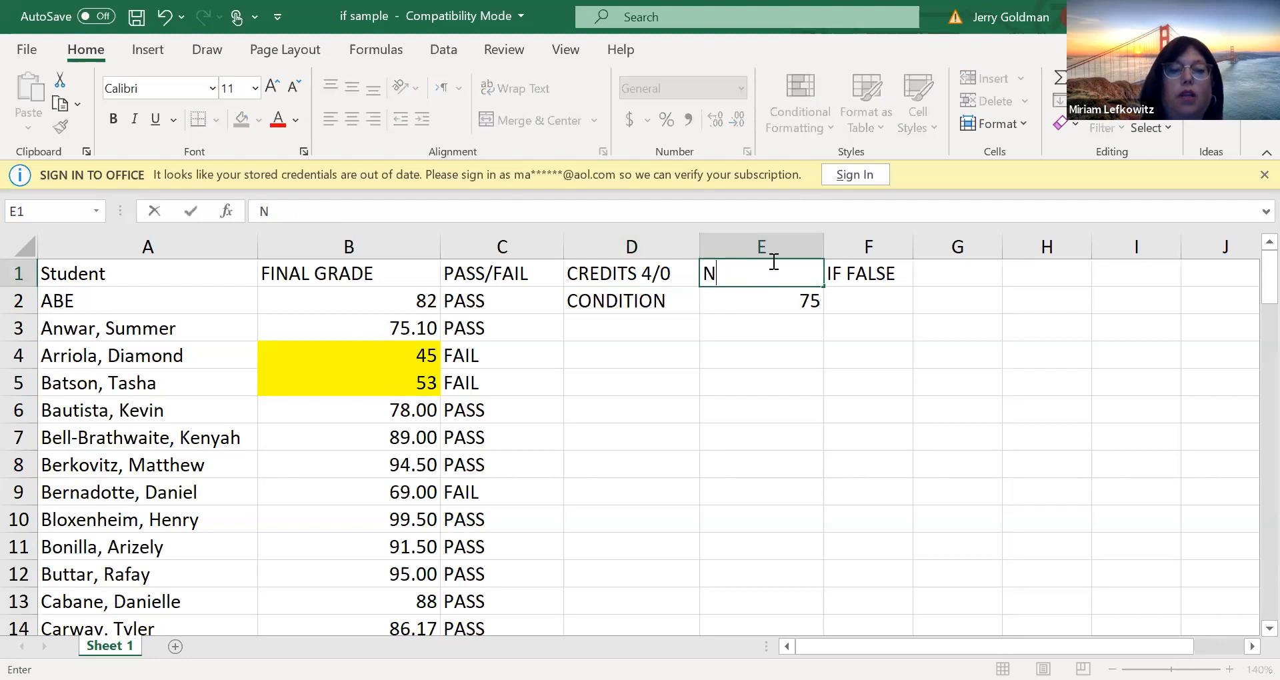
text(OTE)
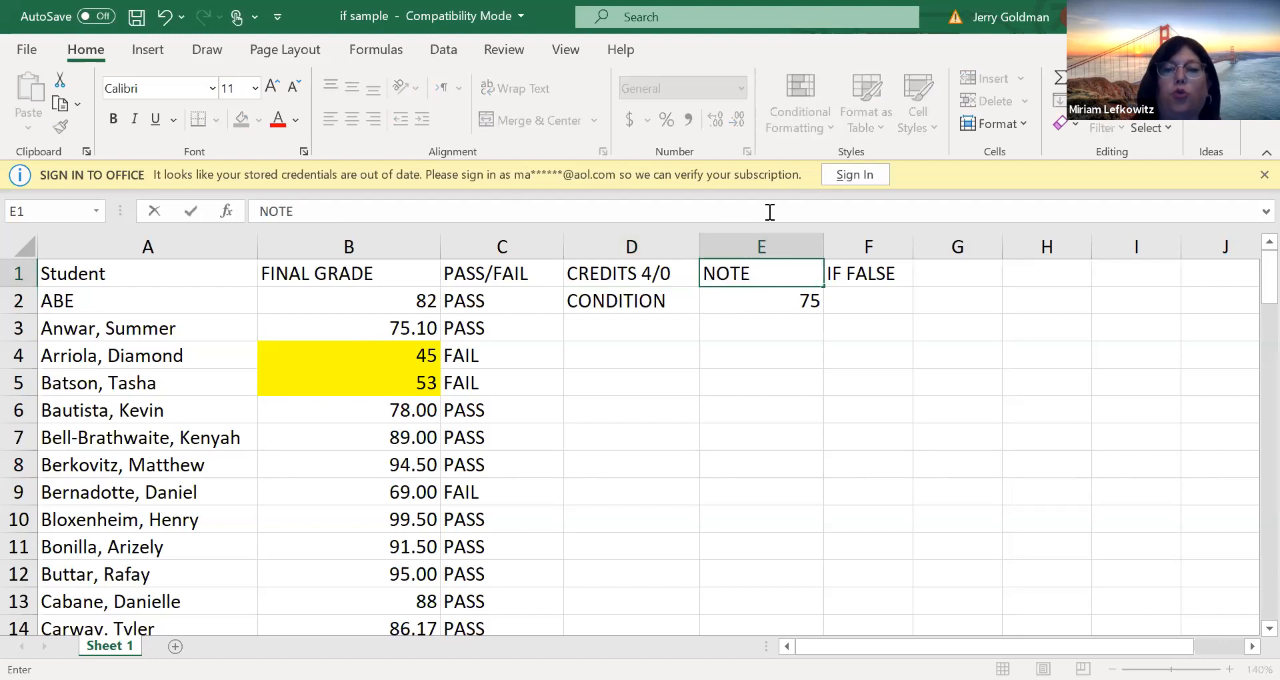
key(Return)
Clear the IF FALSE header in F1 and the leftover entries in D2:E3
click(865, 276)
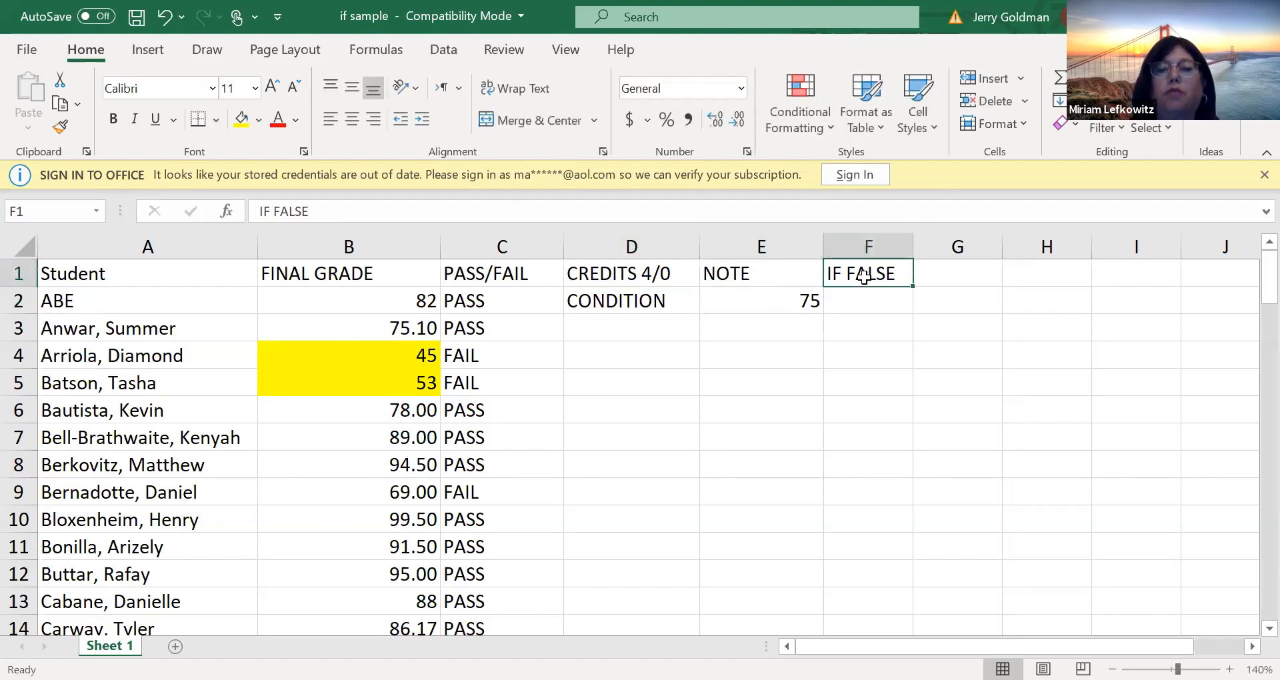
key(Delete)
drag(628, 297, 706, 323)
key(Delete)
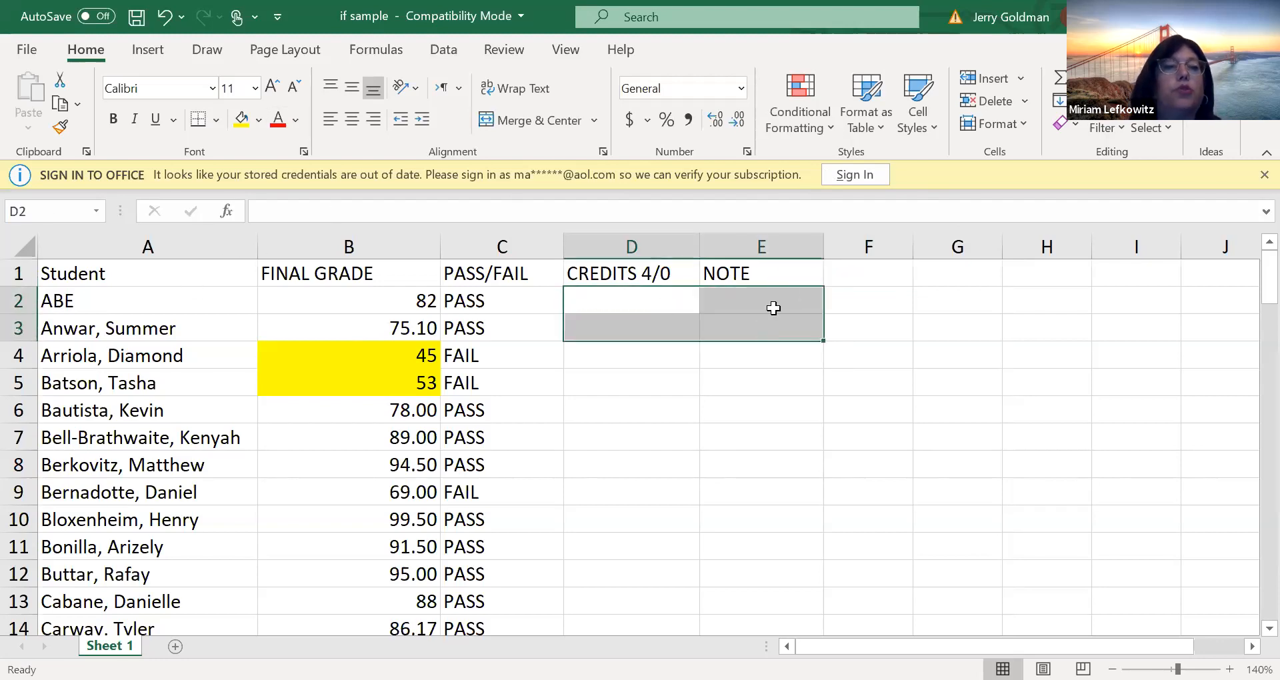
Insert the IF function in cell D2 under the CREDITS 4/0 header
click(646, 320)
click(534, 317)
click(634, 293)
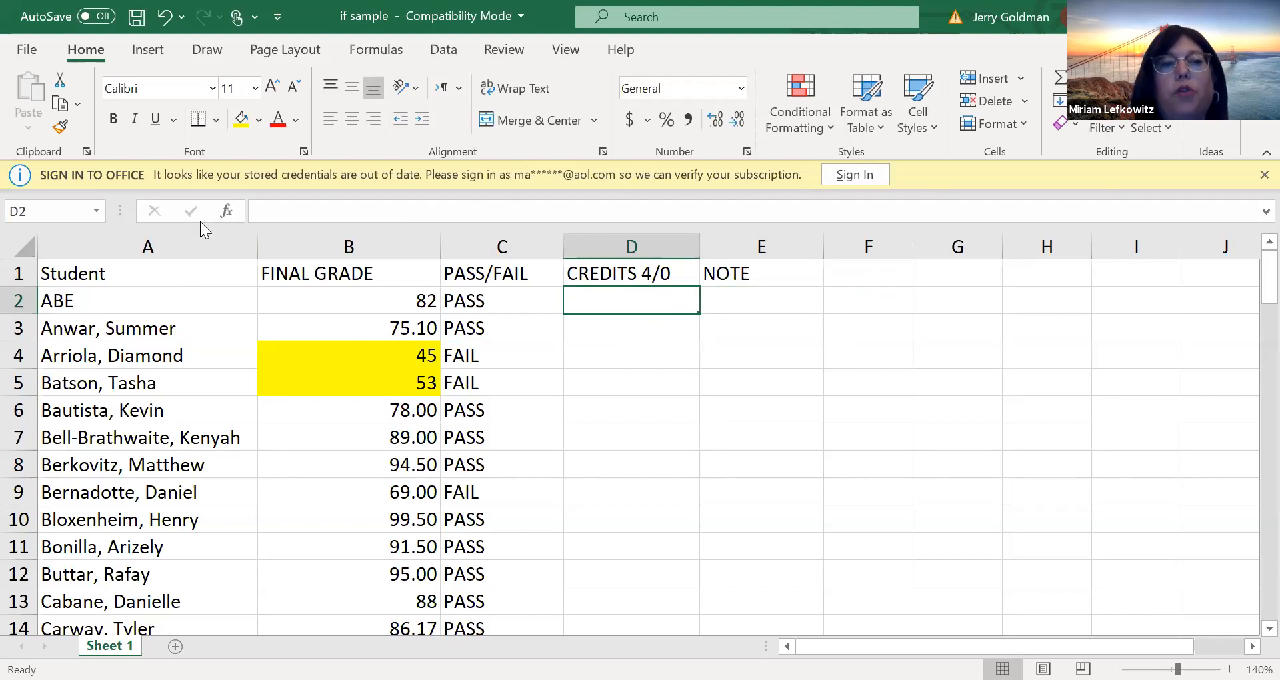
click(233, 208)
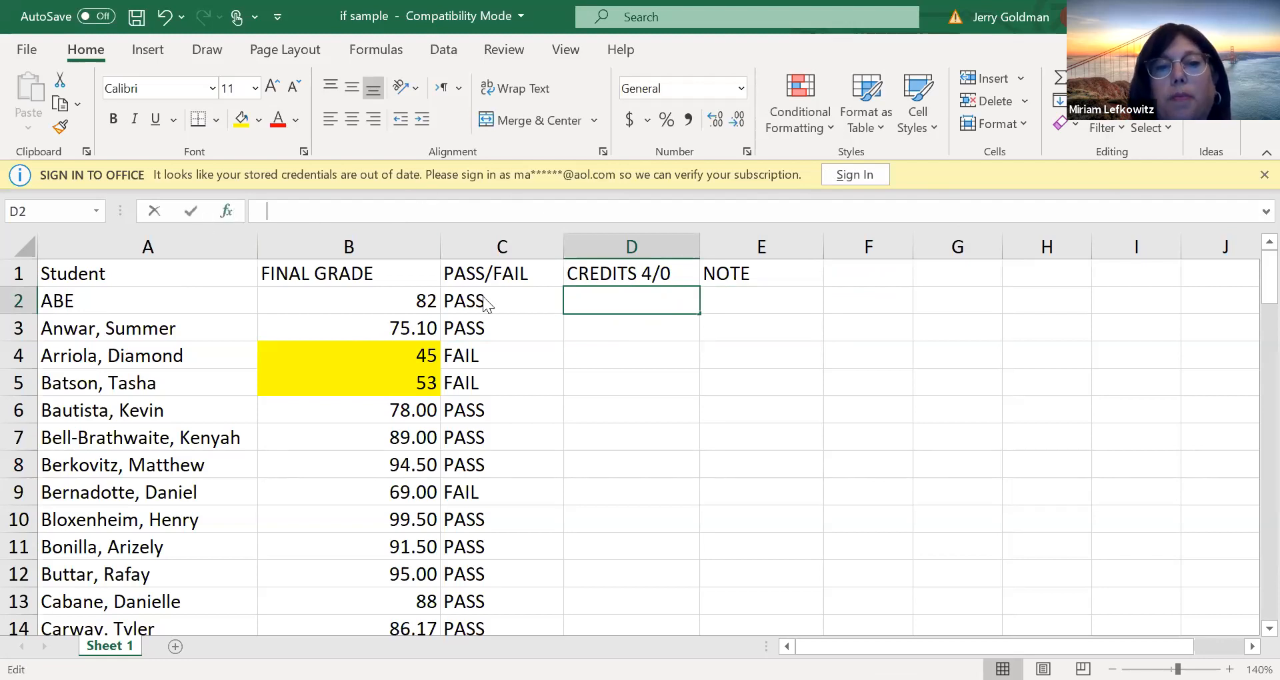
click(1037, 604)
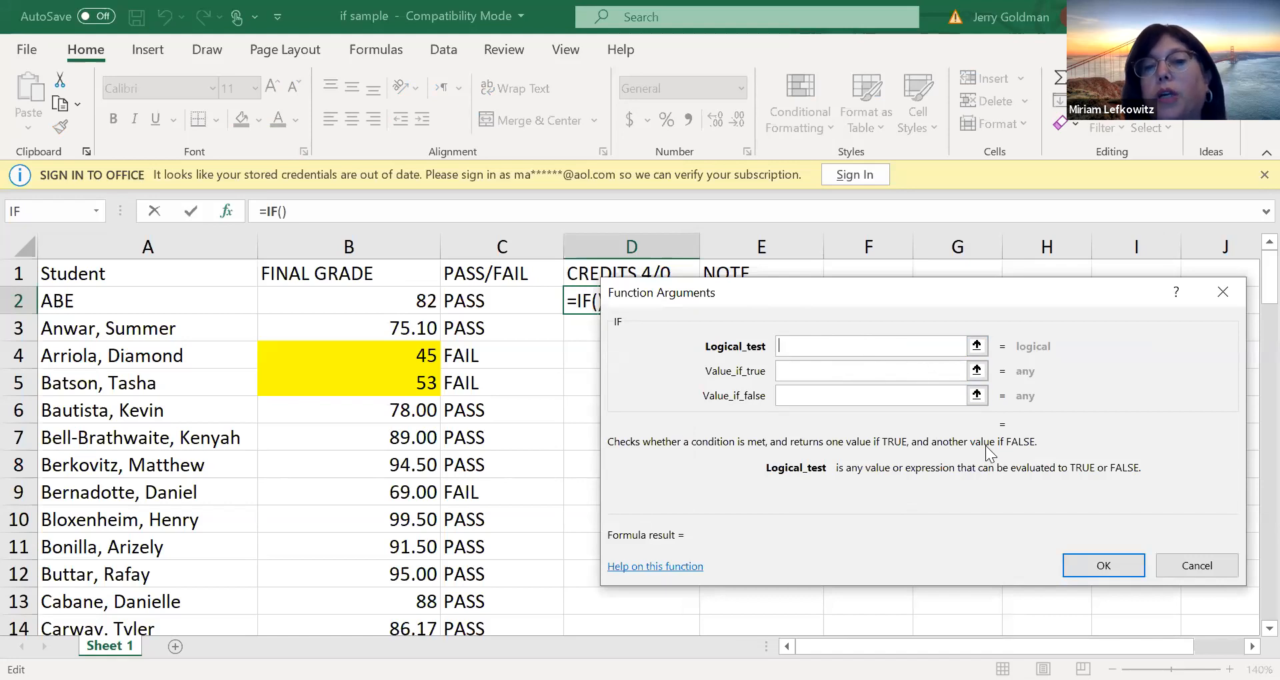
Set the logical test of the IF function in D2 to C2="PASS"
click(810, 360)
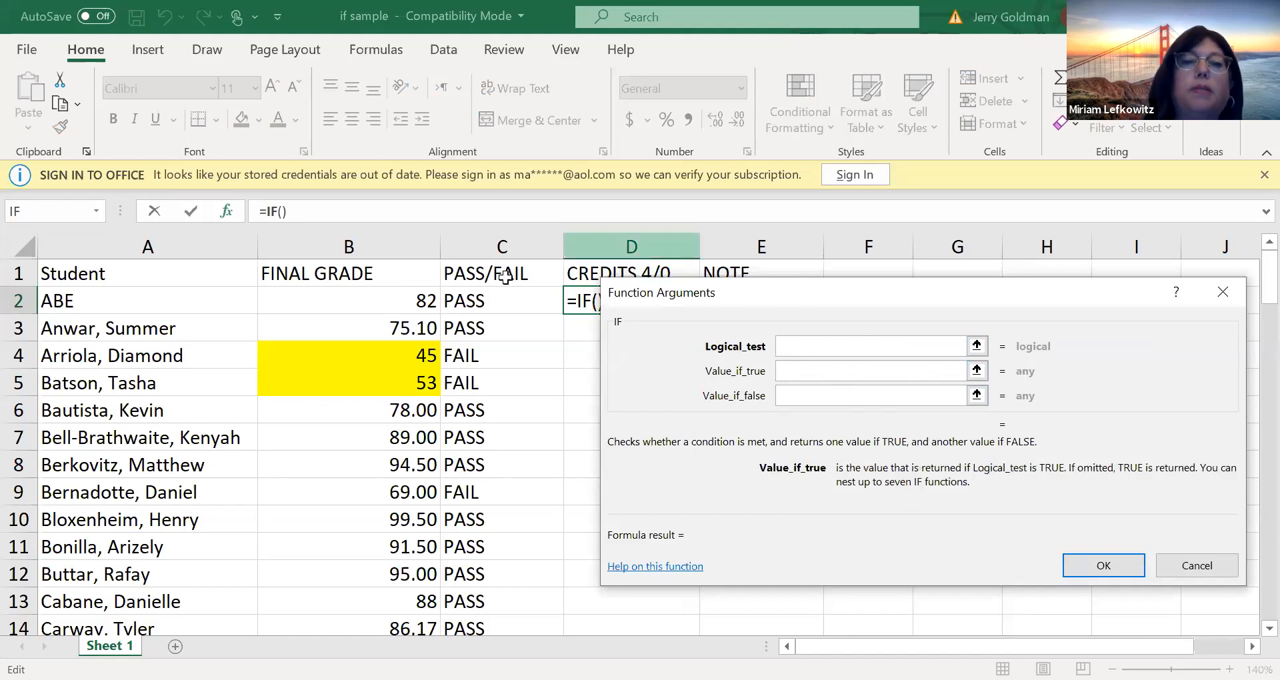
click(497, 300)
click(826, 338)
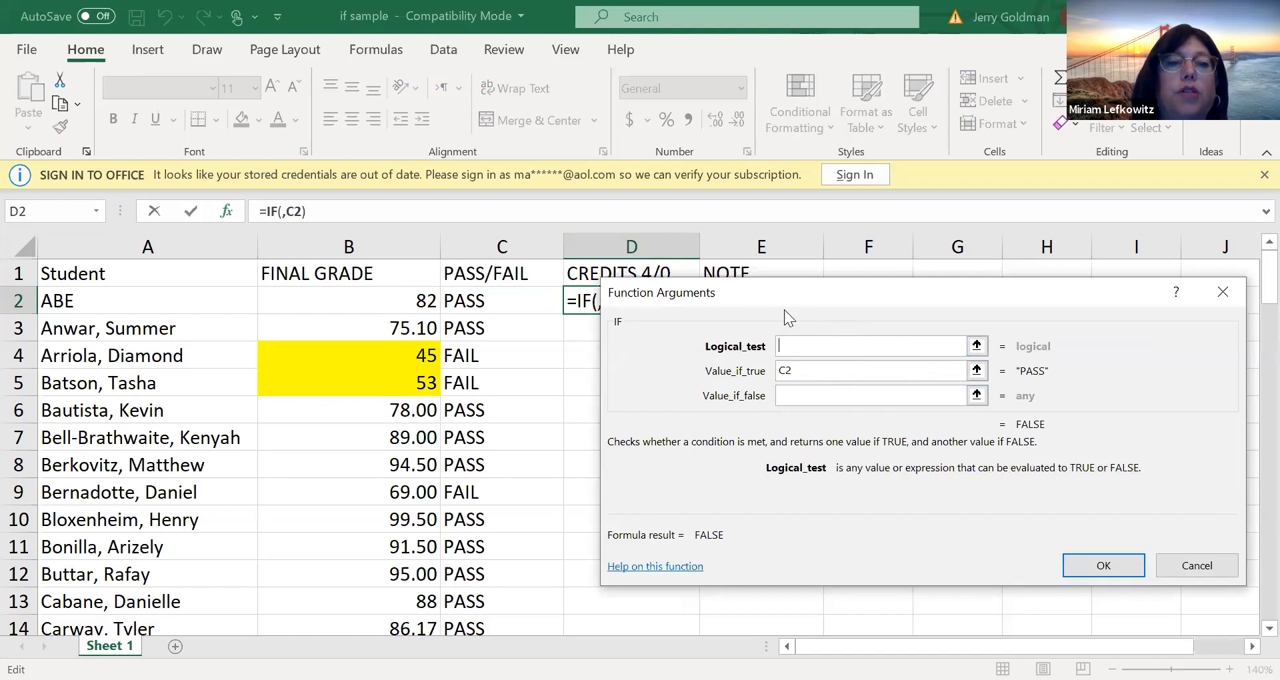
click(494, 292)
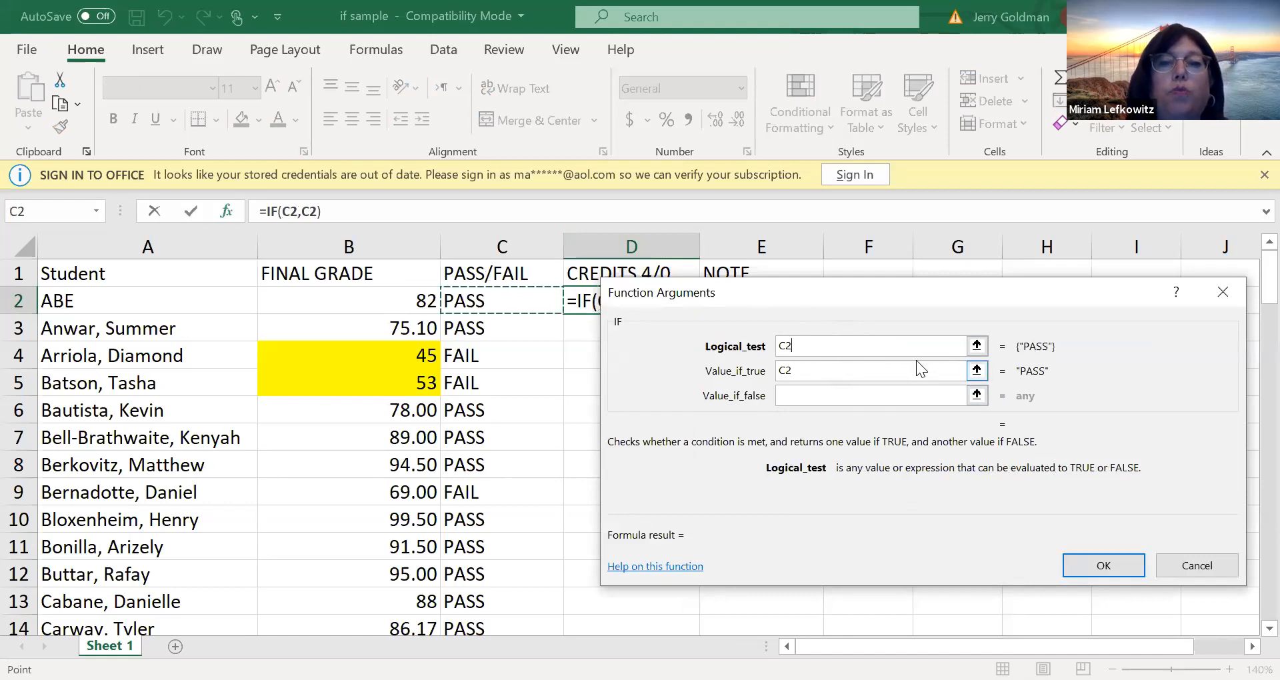
click(976, 345)
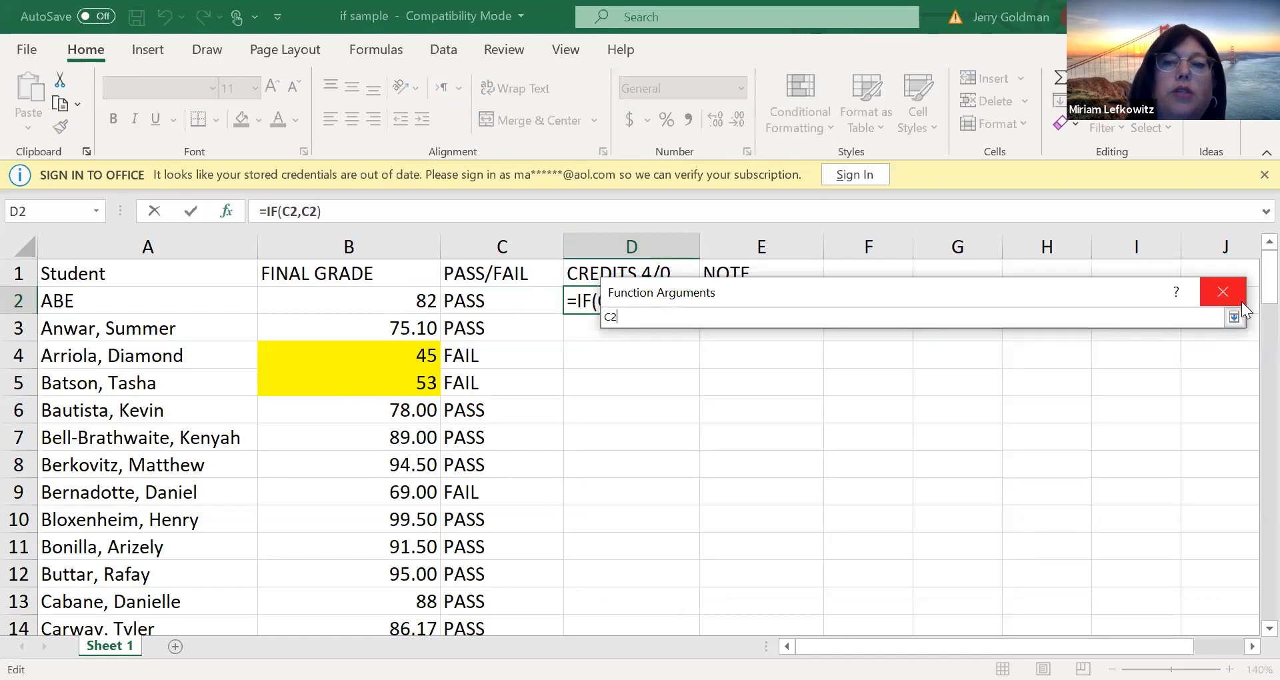
click(1235, 318)
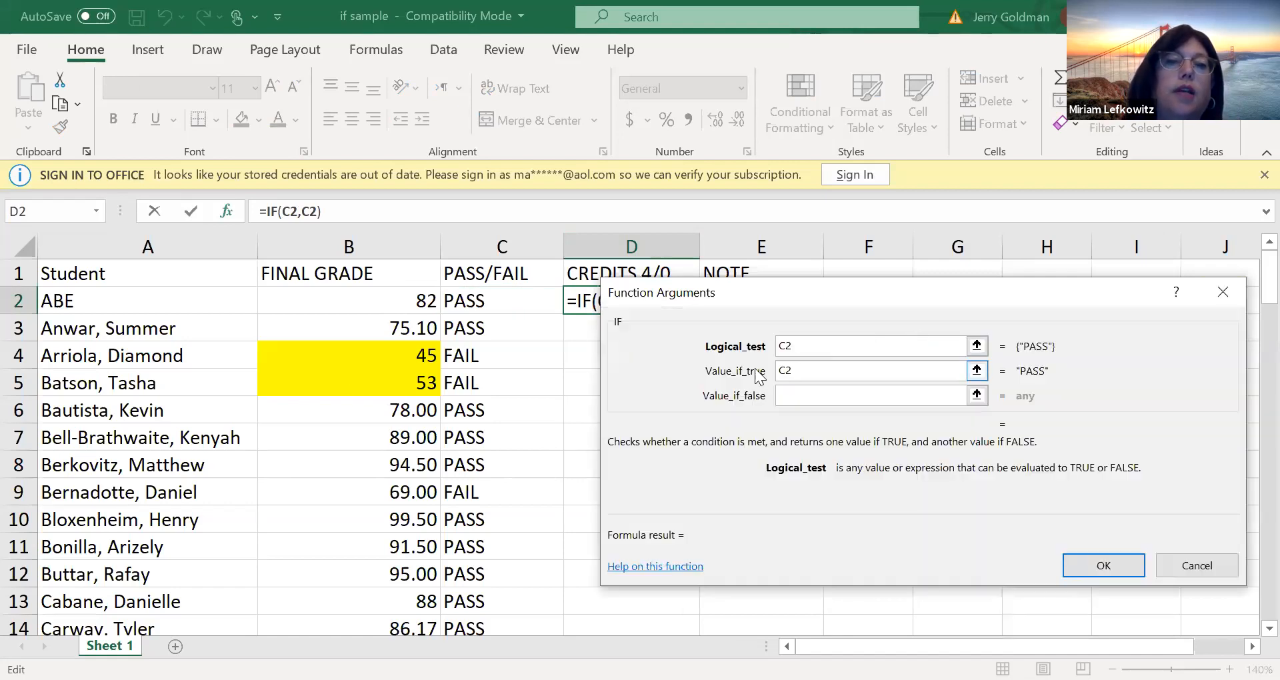
text(=)
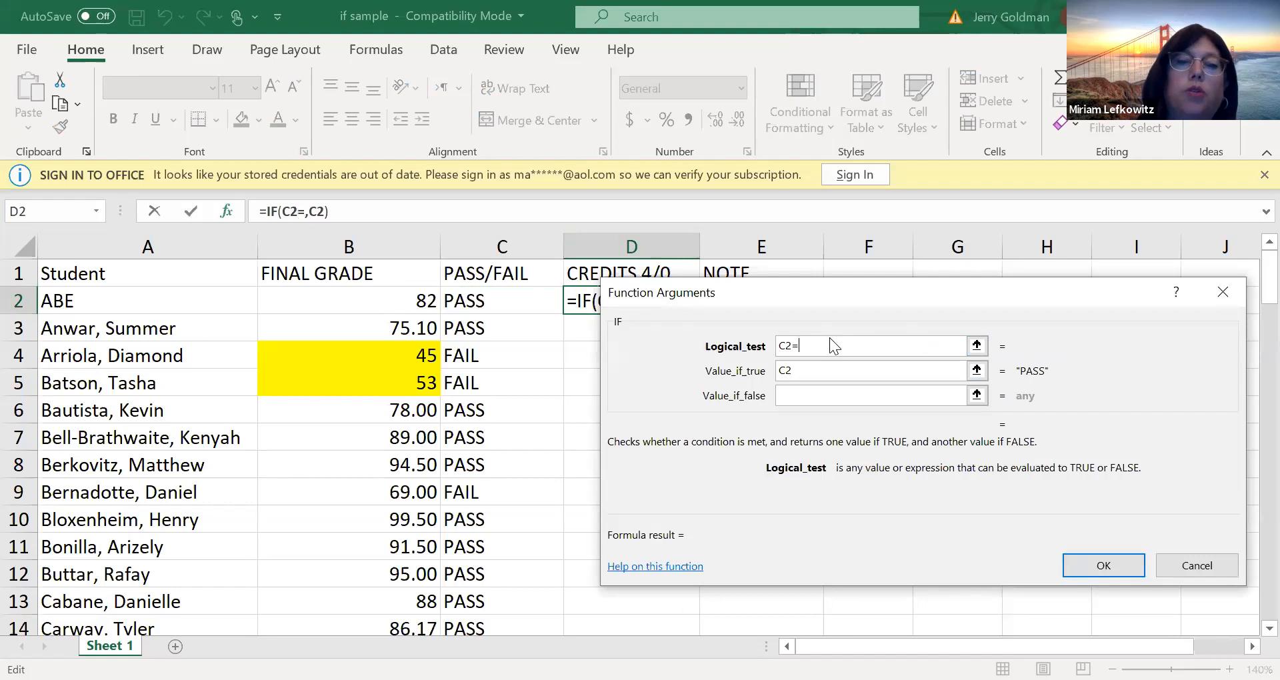
text(")
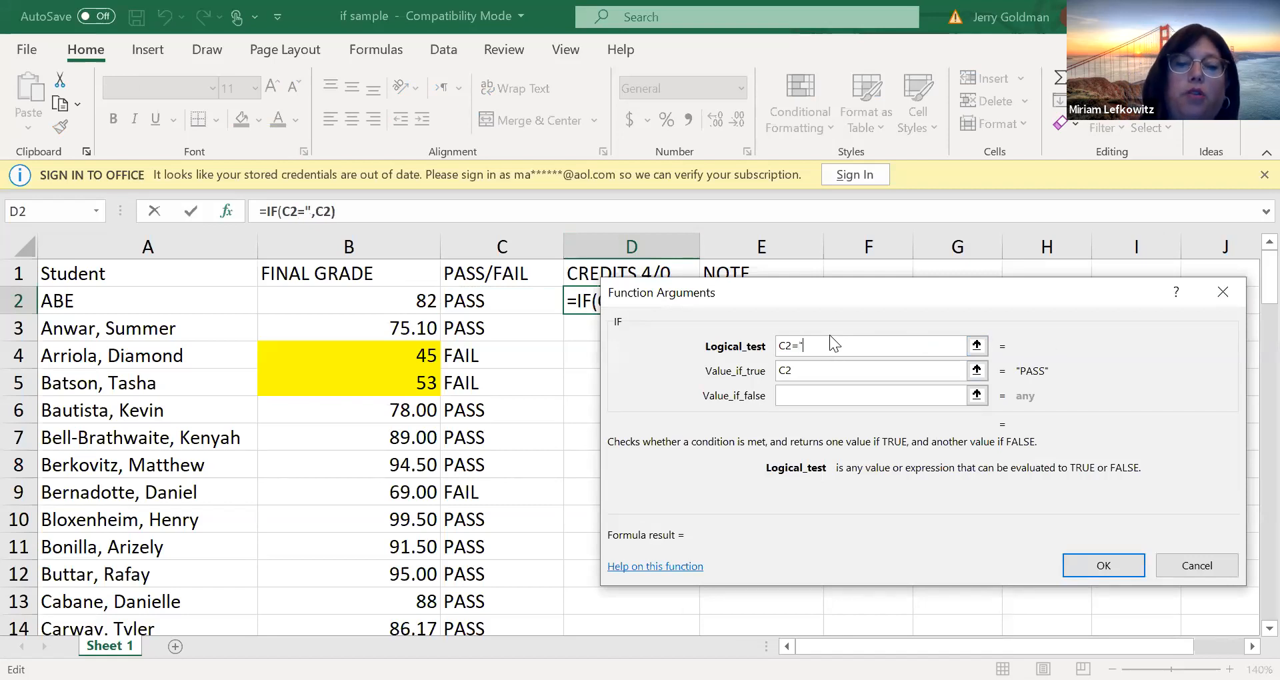
text(PASS")
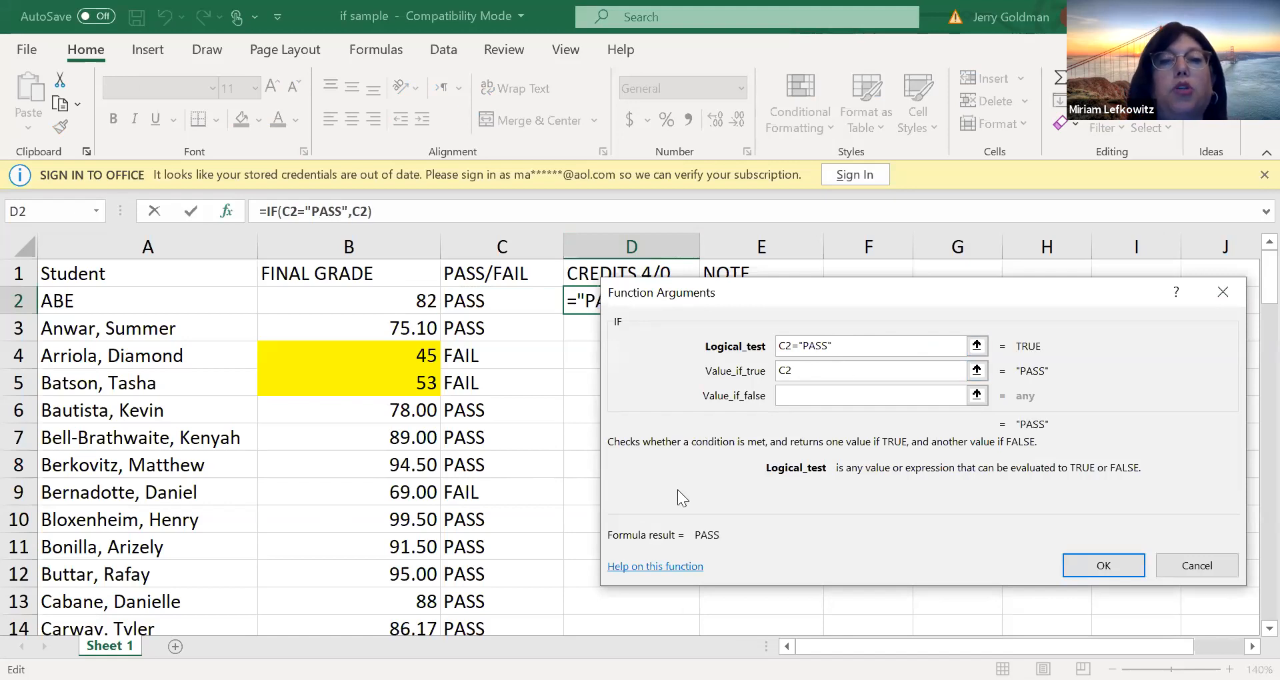
Make the D2 IF formula return 4 when true and 0 when false, and fill it down to D89
click(836, 376)
key(BackSpace)
key(BackSpace)
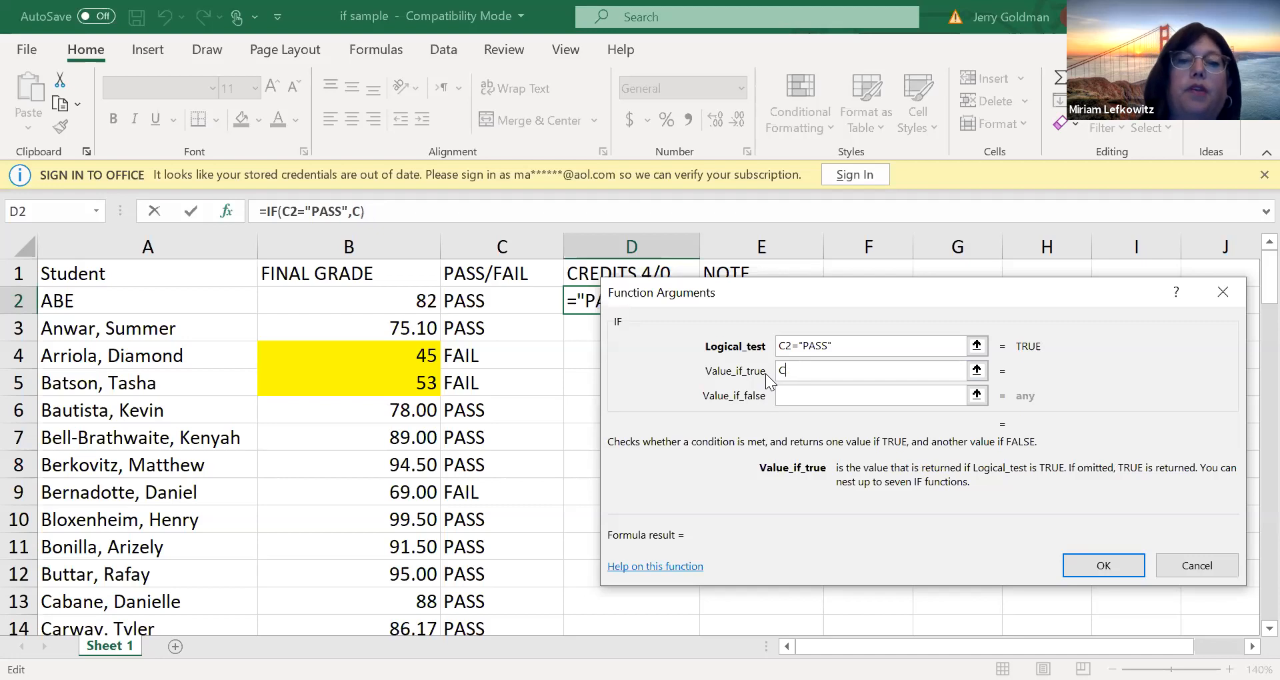
text(4)
click(800, 394)
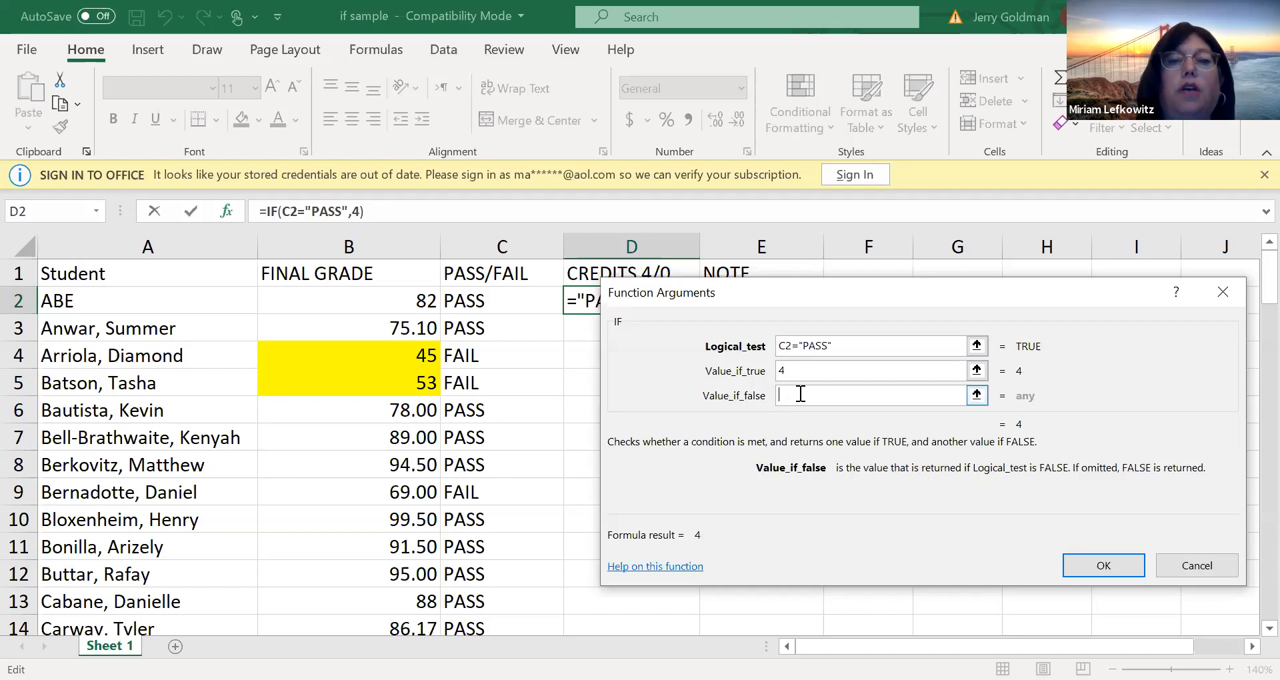
text(0)
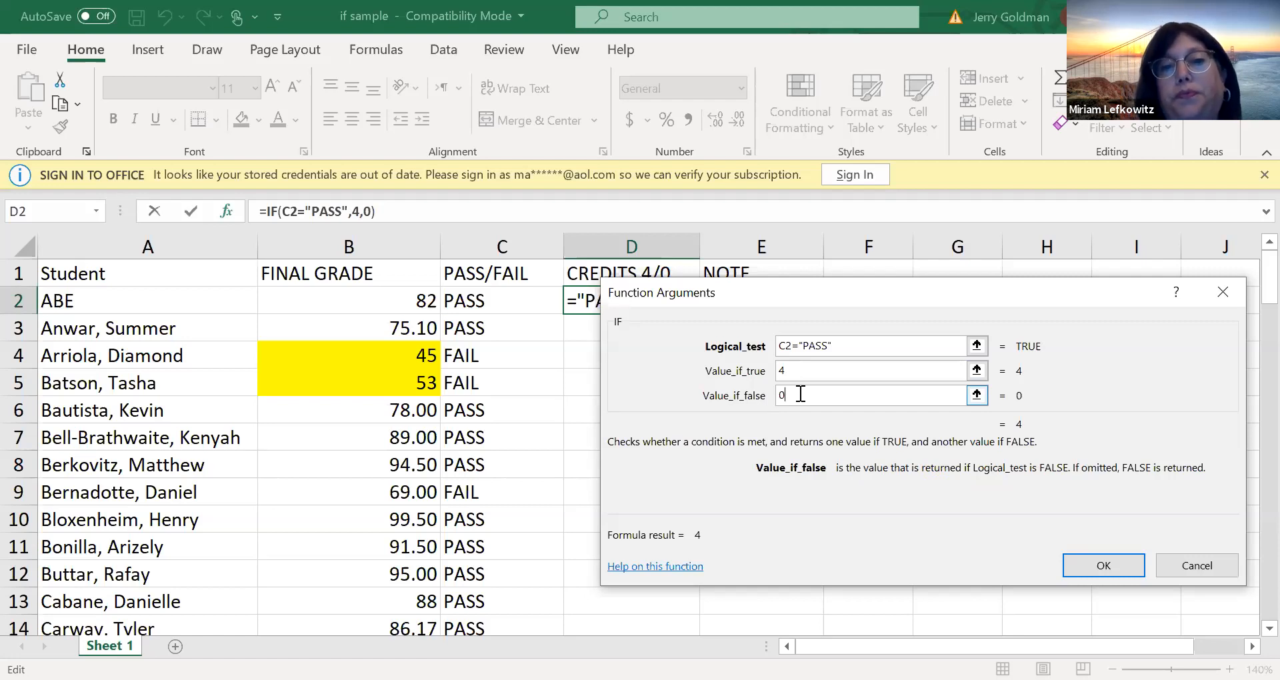
key(Return)
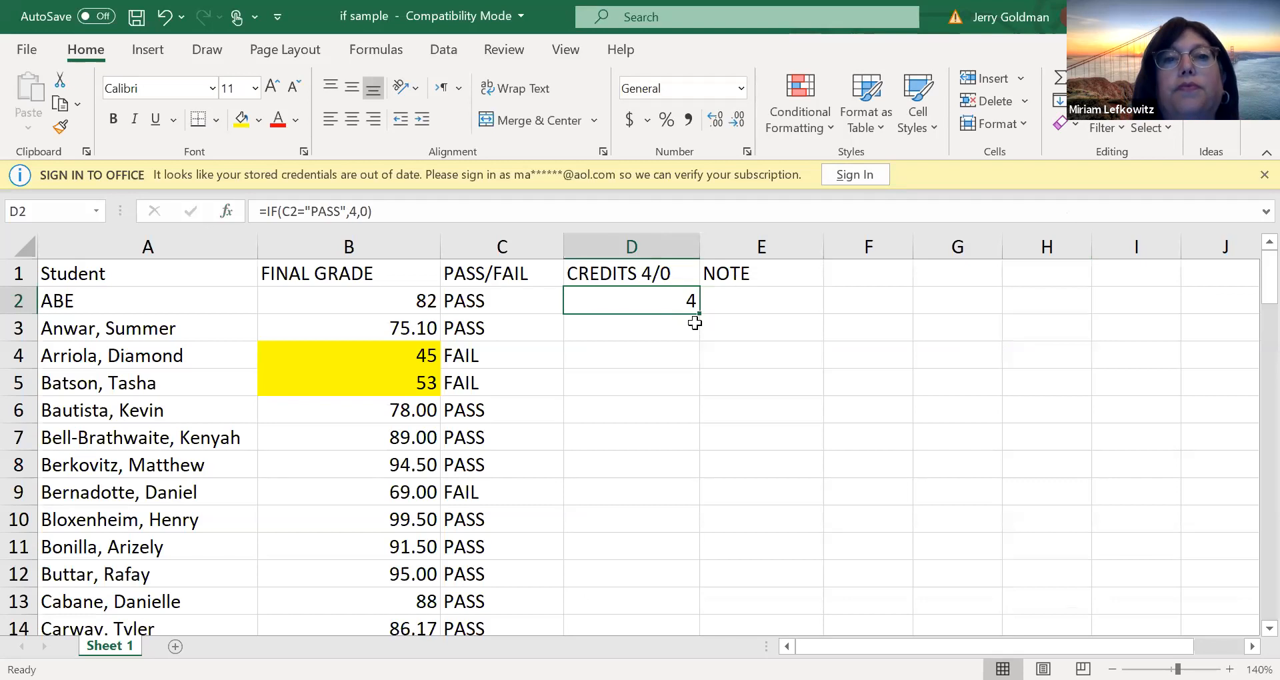
drag(698, 312, 634, 586)
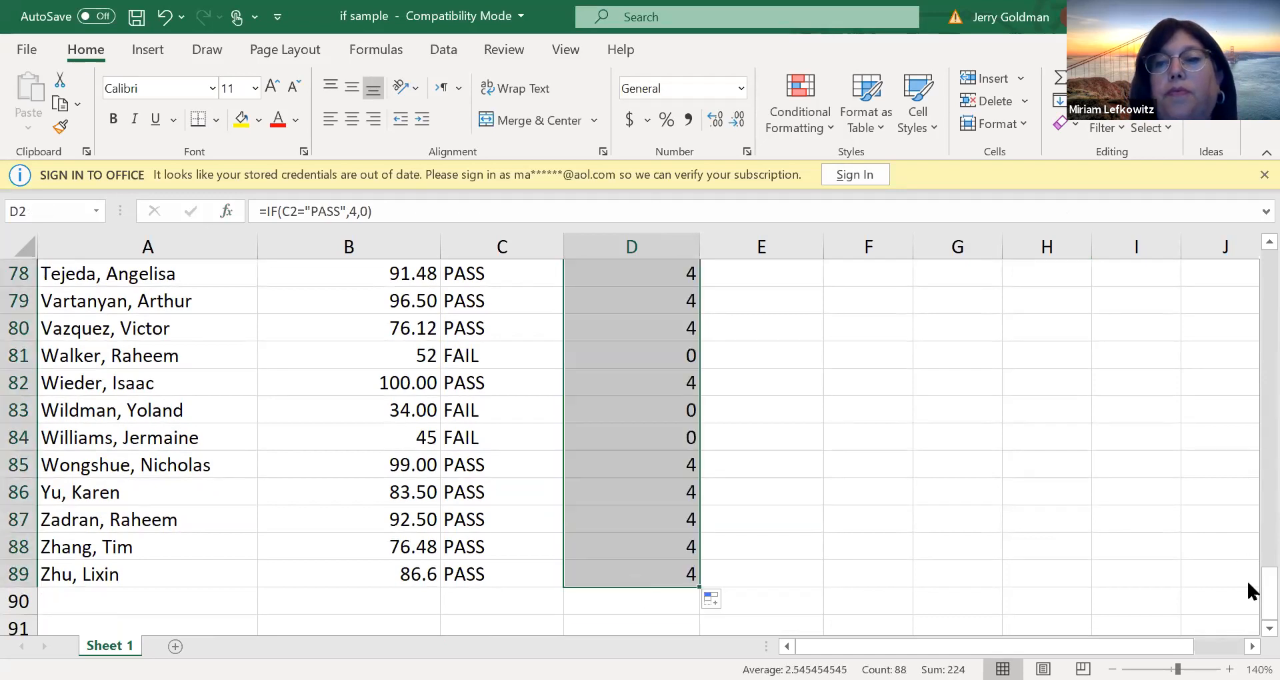
drag(1250, 587, 1257, 230)
Insert an IF function in E2 under NOTE with the logical test B2>=75
click(724, 303)
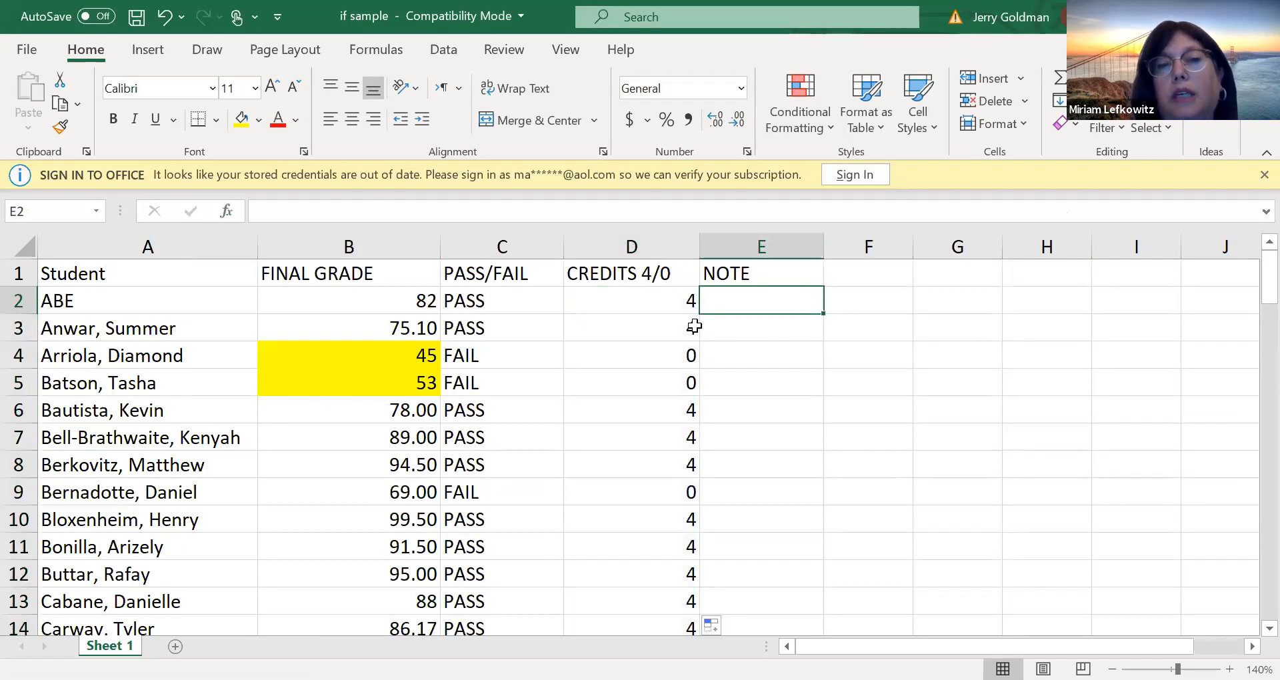
click(228, 211)
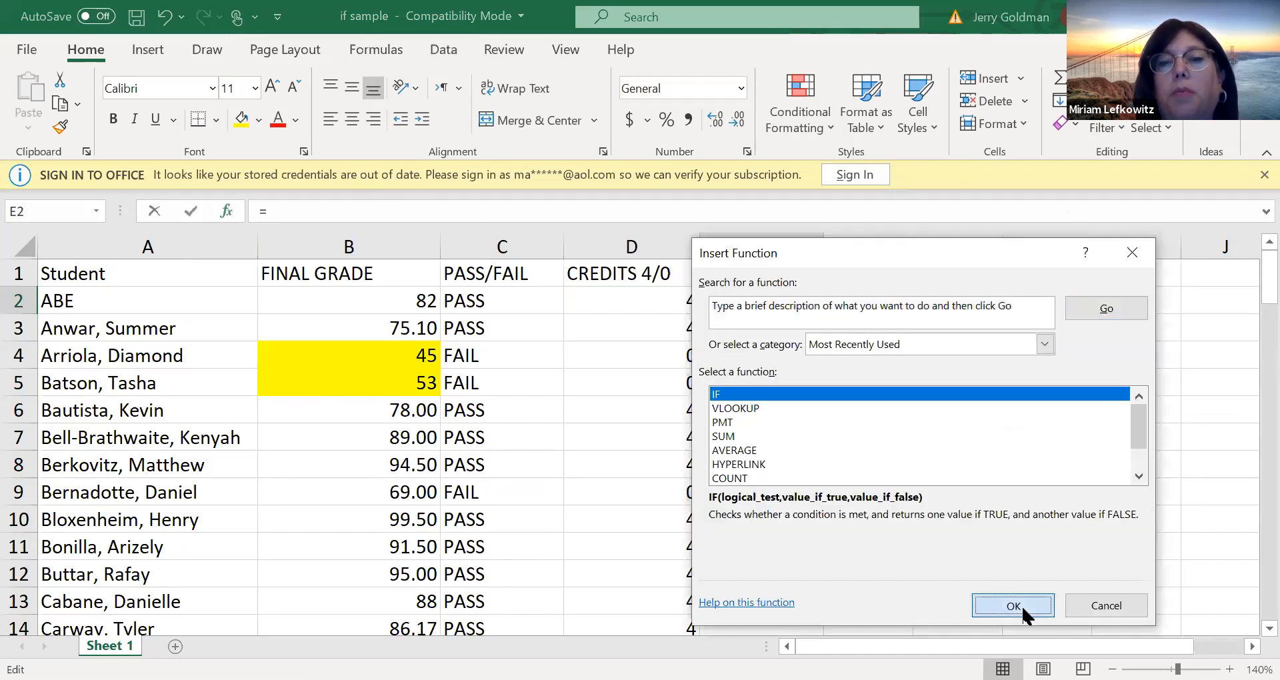
click(1014, 605)
click(976, 346)
click(363, 299)
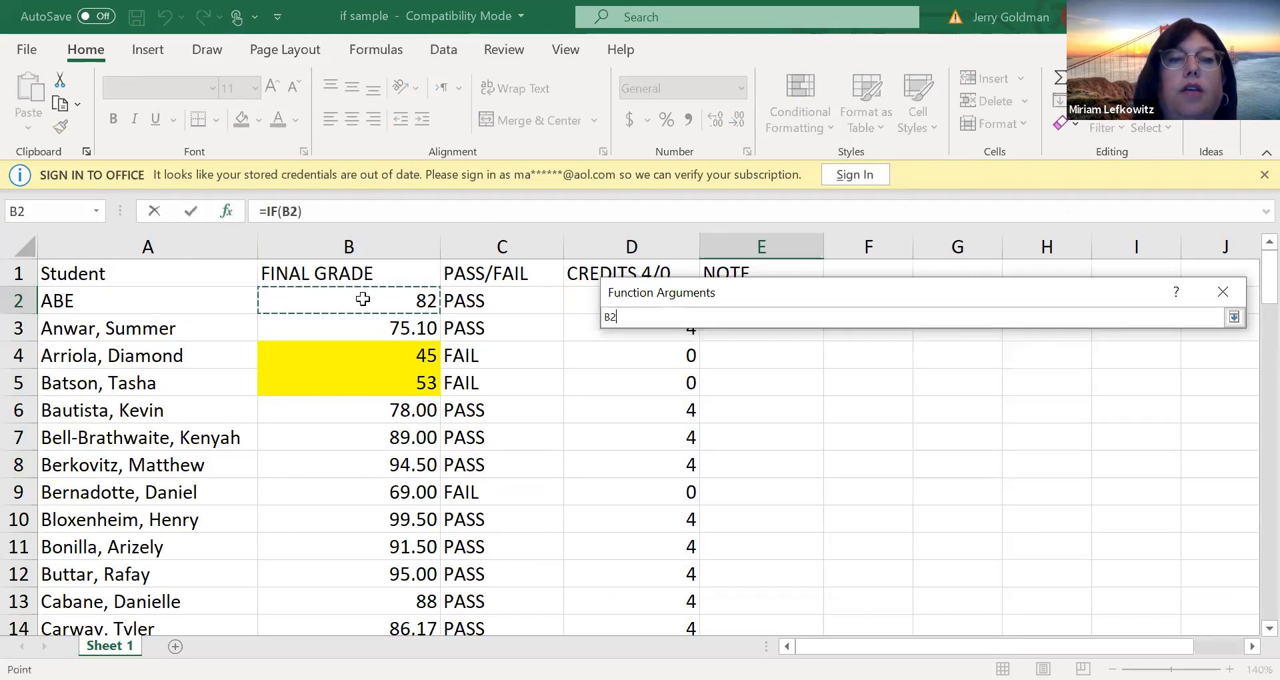
text(>)
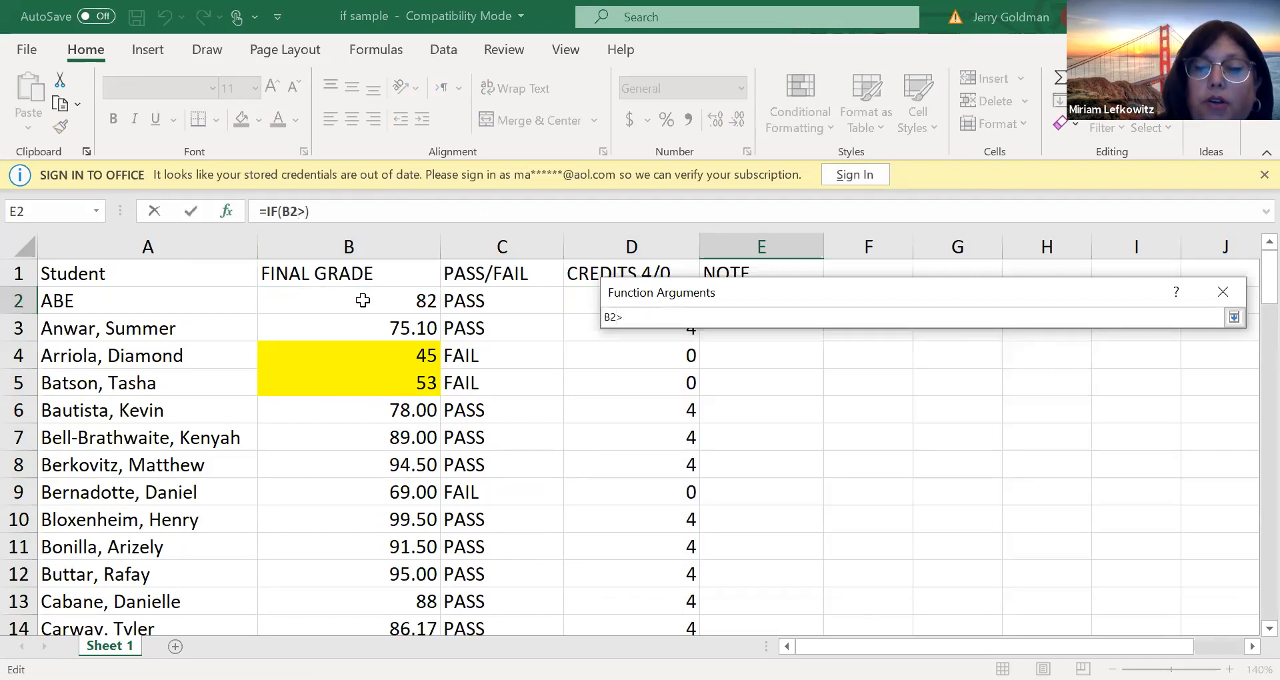
text(=75)
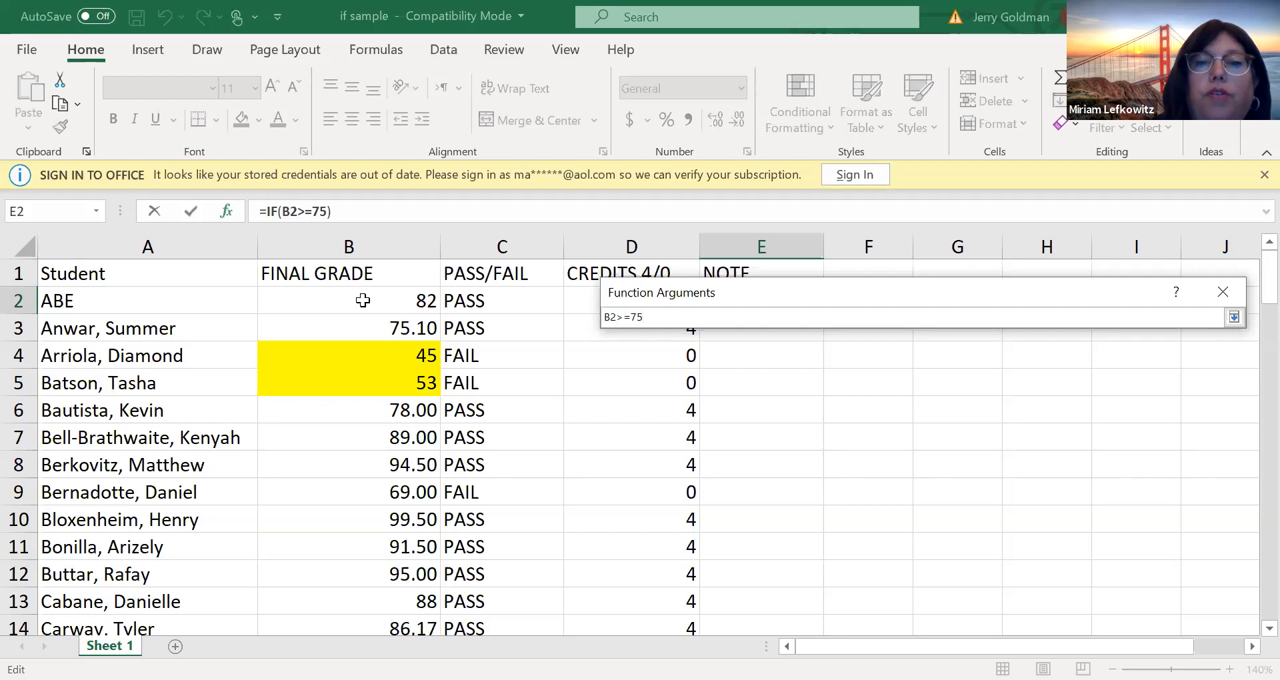
click(1234, 319)
Set the IF function's value if true to CONGRATS, YOU CAN TAKE ACCT 3051
click(781, 371)
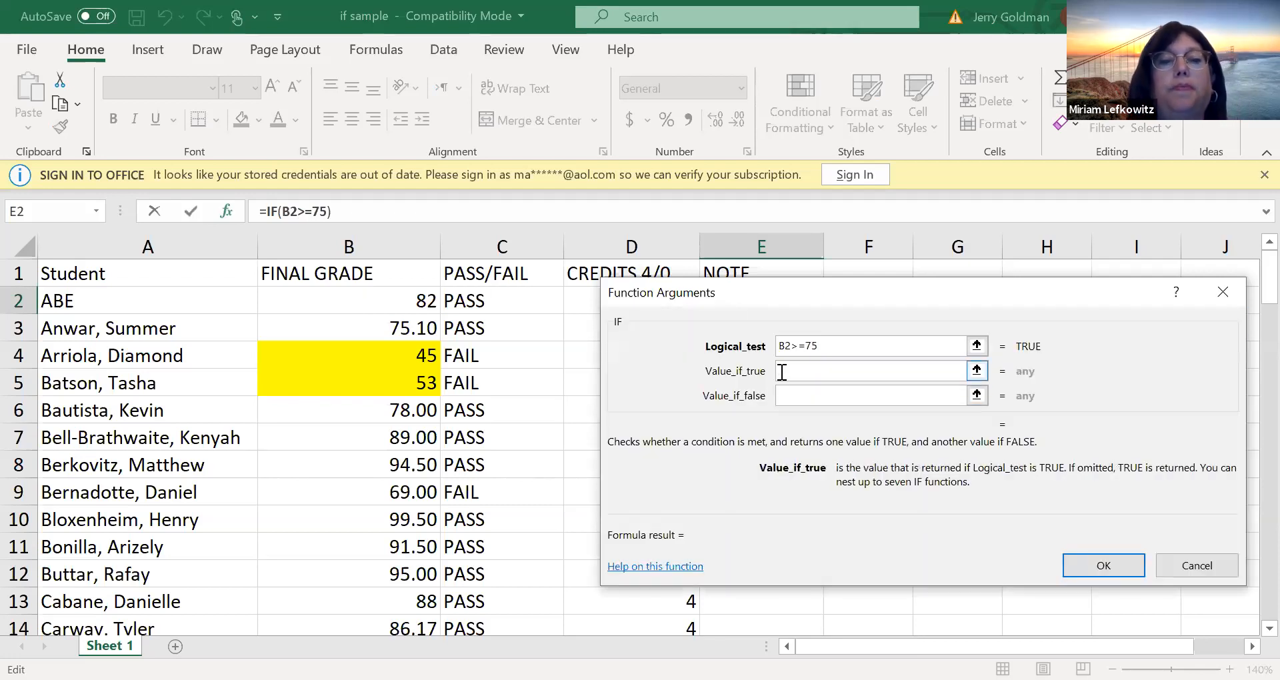
text(CONGRATS)
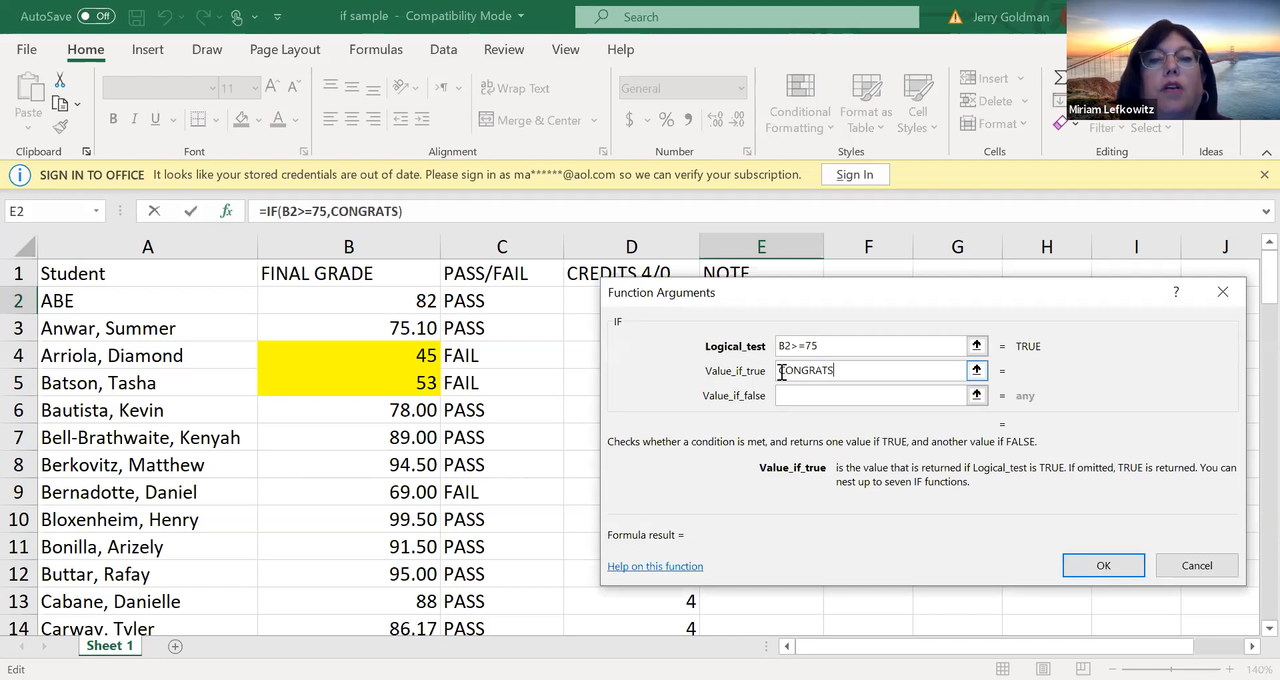
text(, YOU CAN TAKE ACCT 3051)
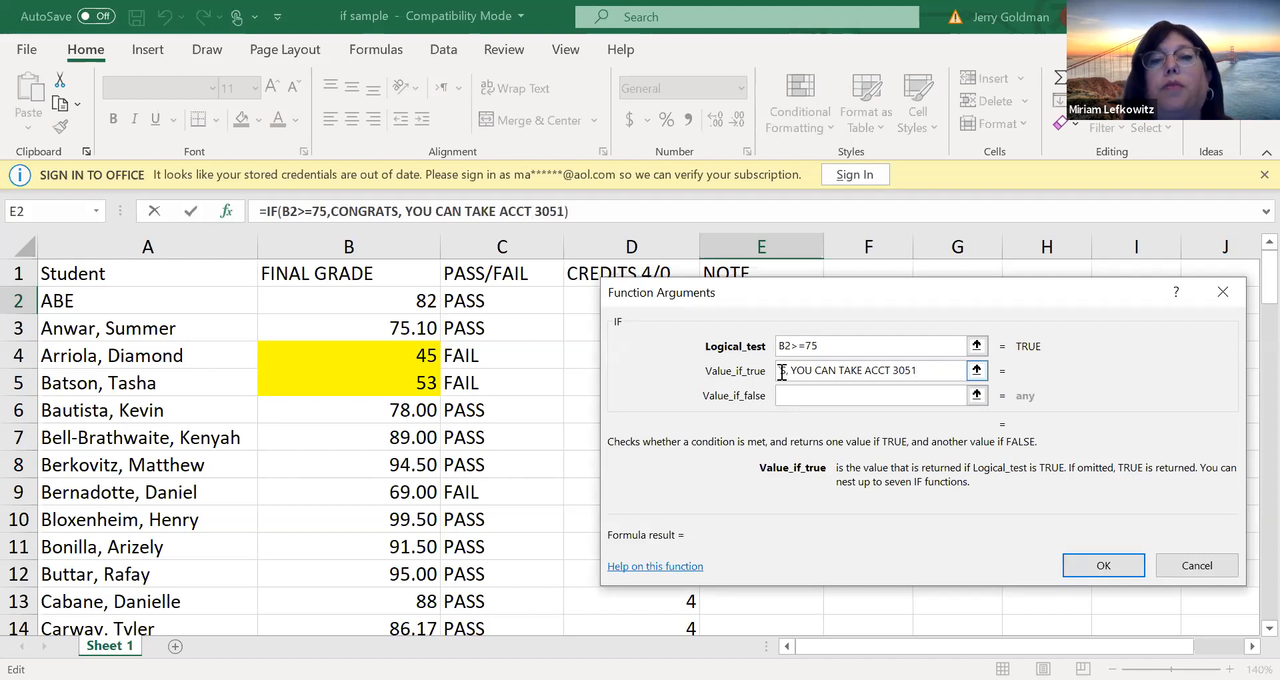
Set the value if false to PLEASE REPEAT ACCOUNTING 2001 and enter the formula in E2
click(827, 400)
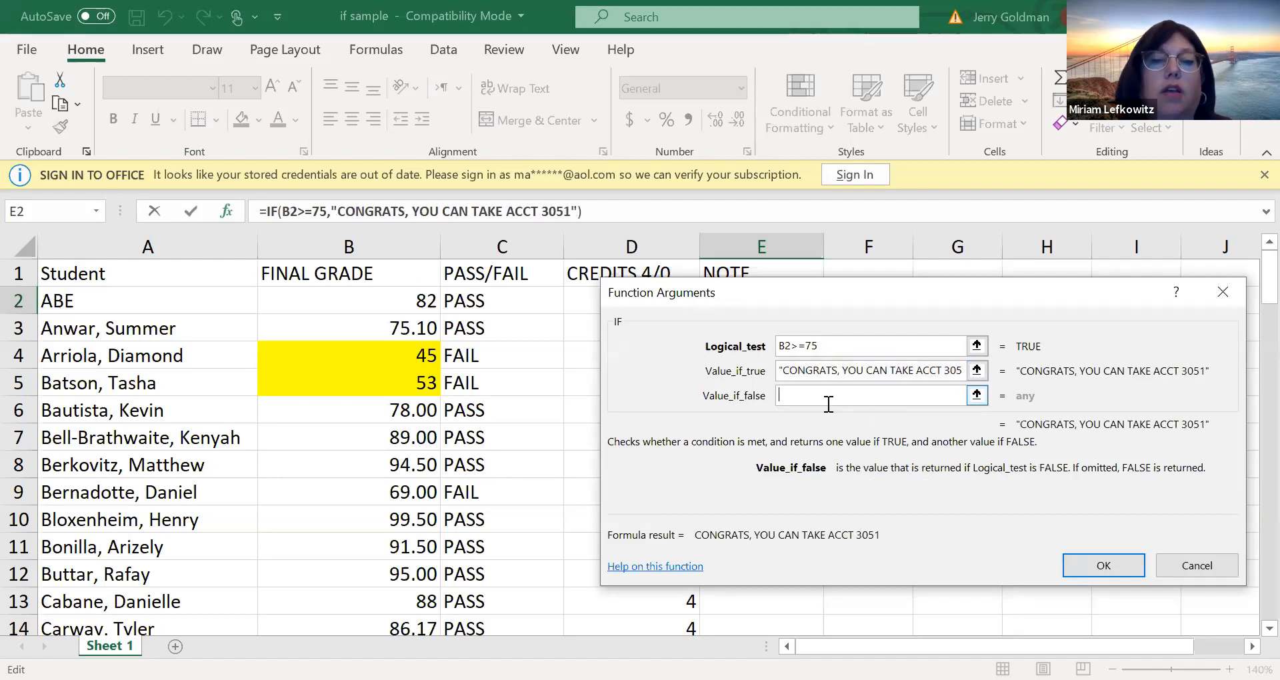
right_click(828, 404)
click(828, 404)
text(LE)
key(BackSpace)
key(BackSpace)
text(PLEASE)
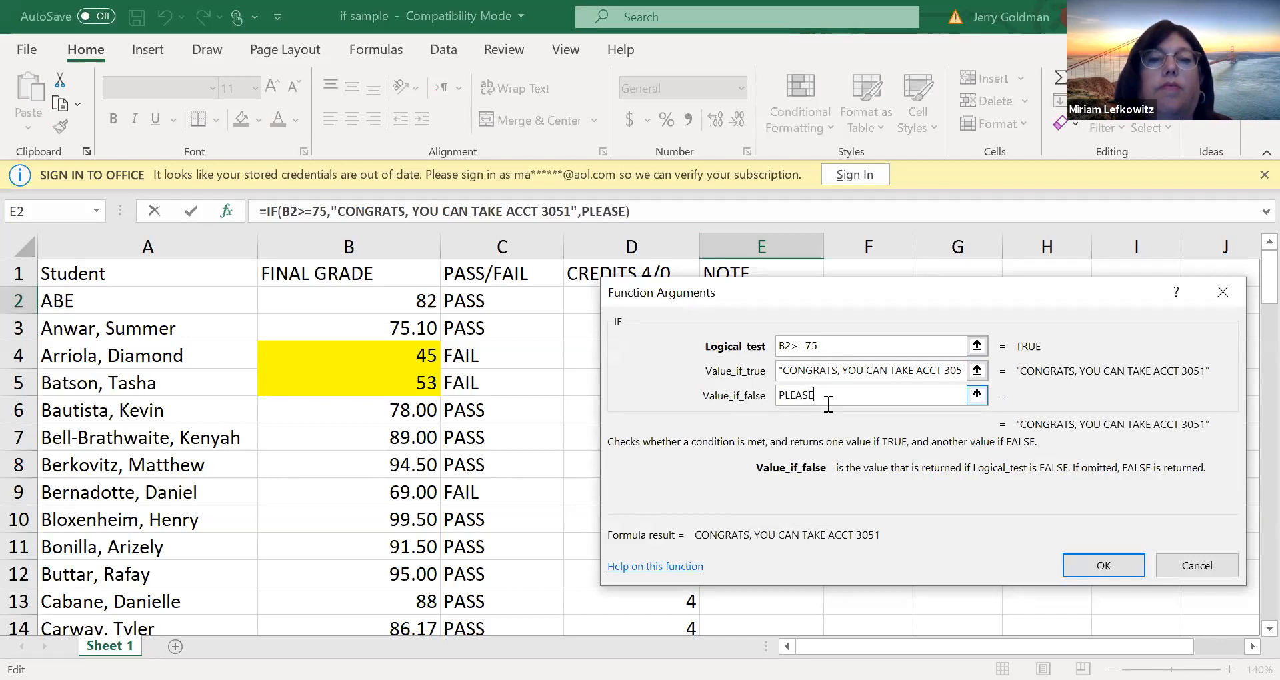
text( REPEAT ACCOUNTING 2001)
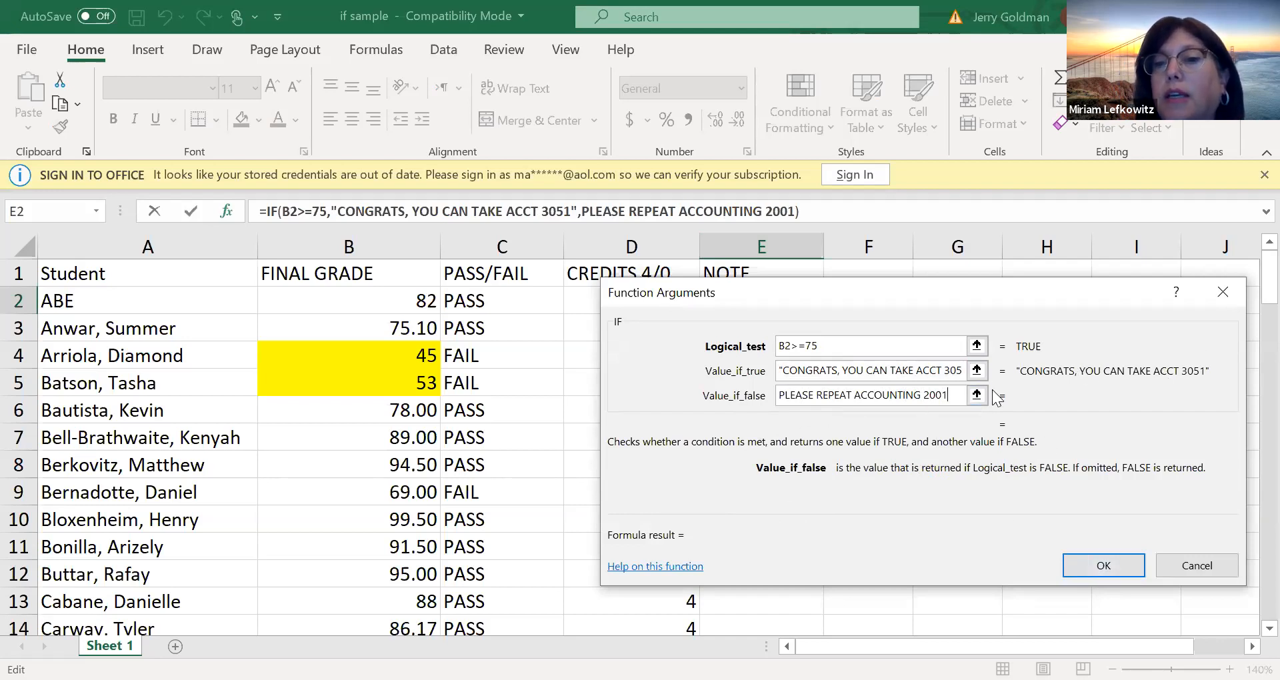
click(851, 351)
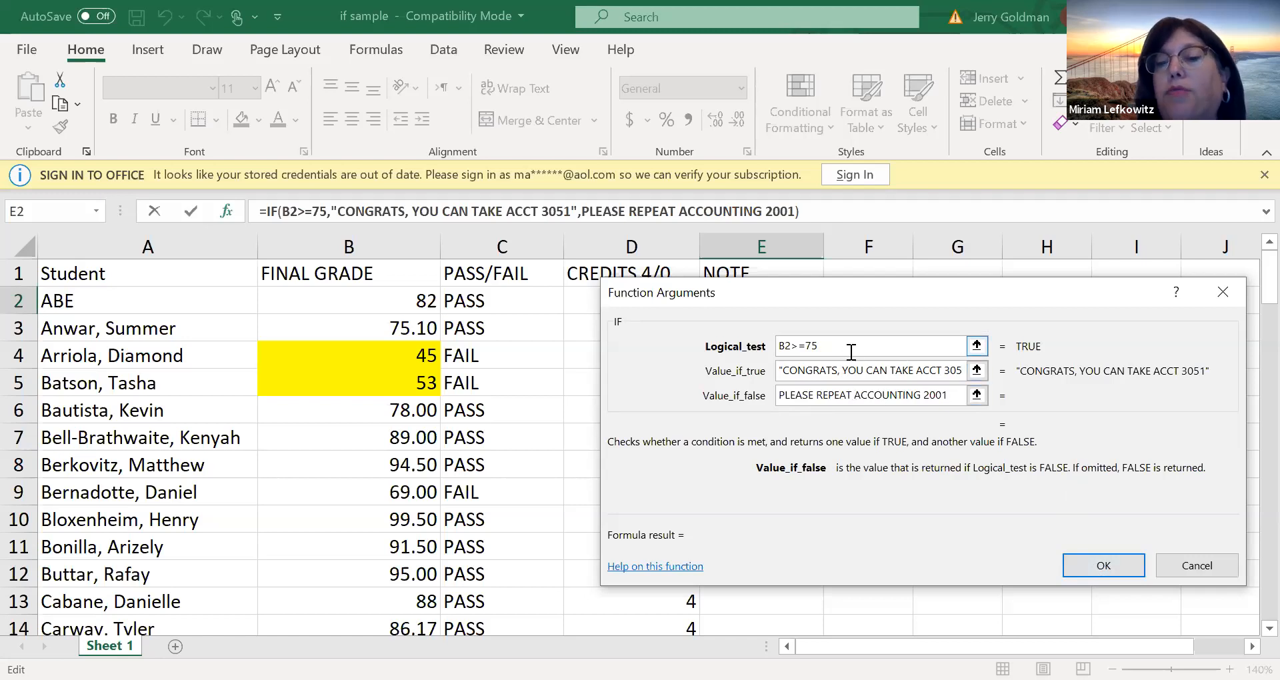
click(1113, 555)
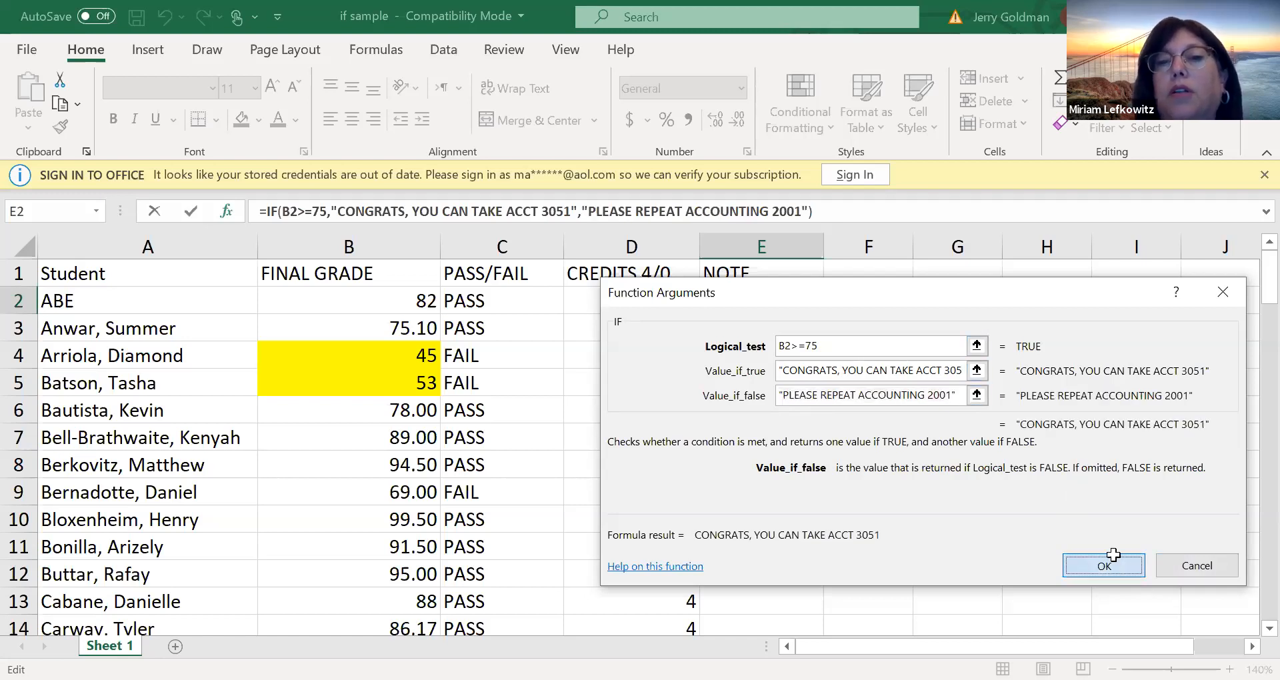
Fill the NOTE formula from E2 down to E89
drag(821, 314, 797, 594)
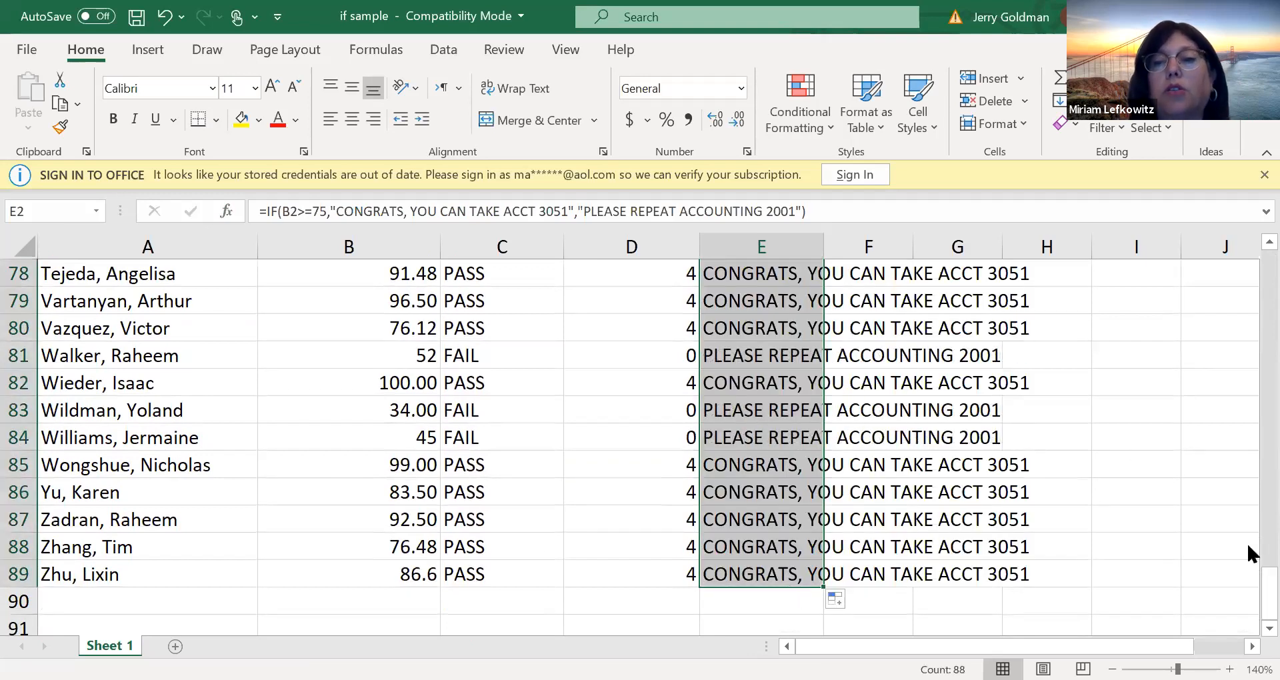
scroll(1246, 260, up, 20)
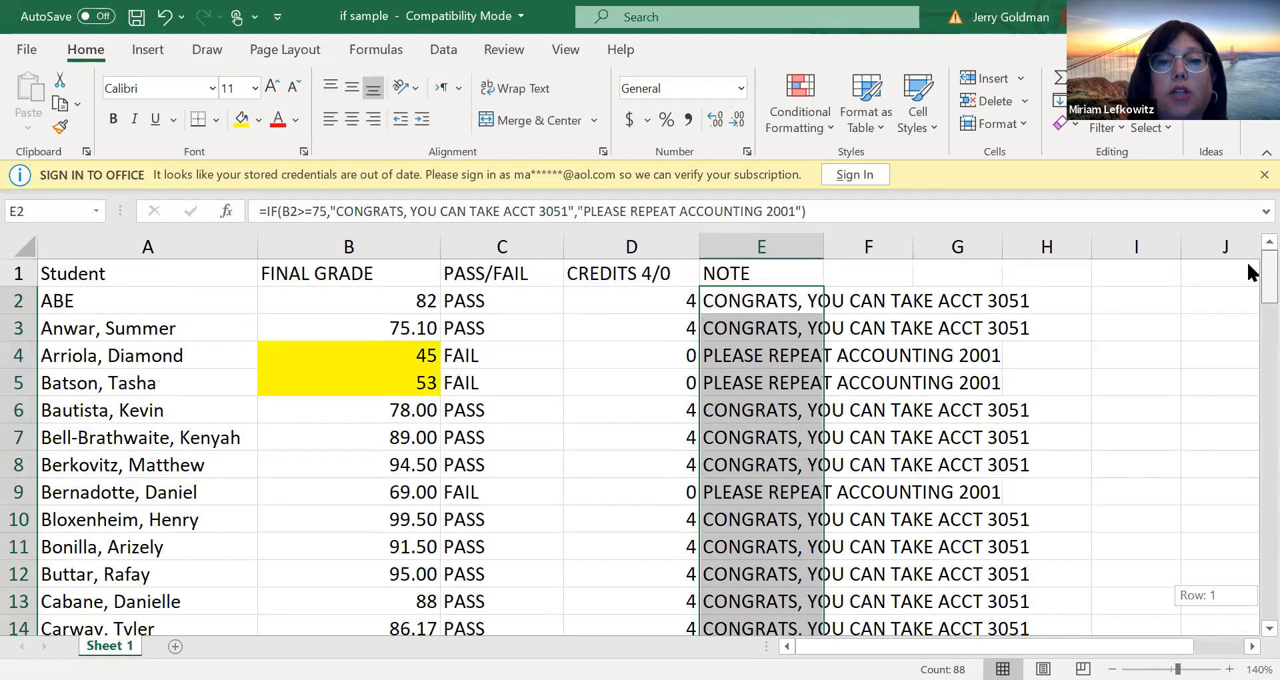
Turn on filtering for the header row of the grade table
click(333, 324)
click(323, 294)
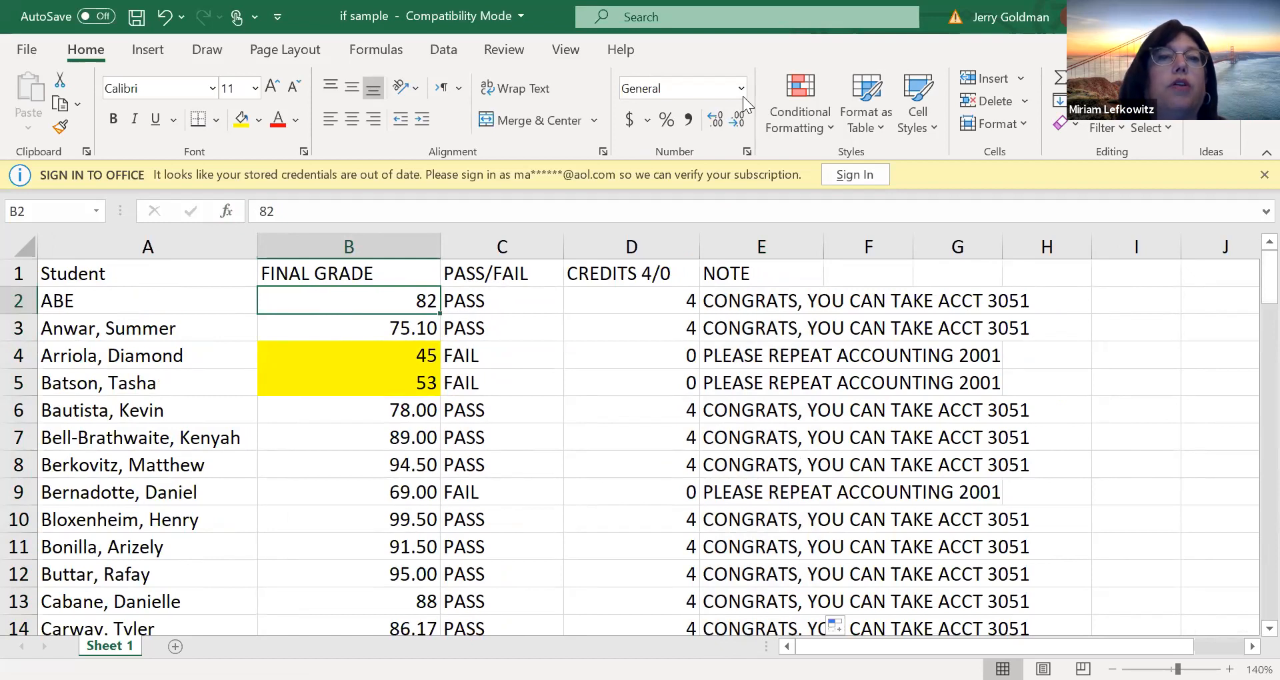
click(441, 53)
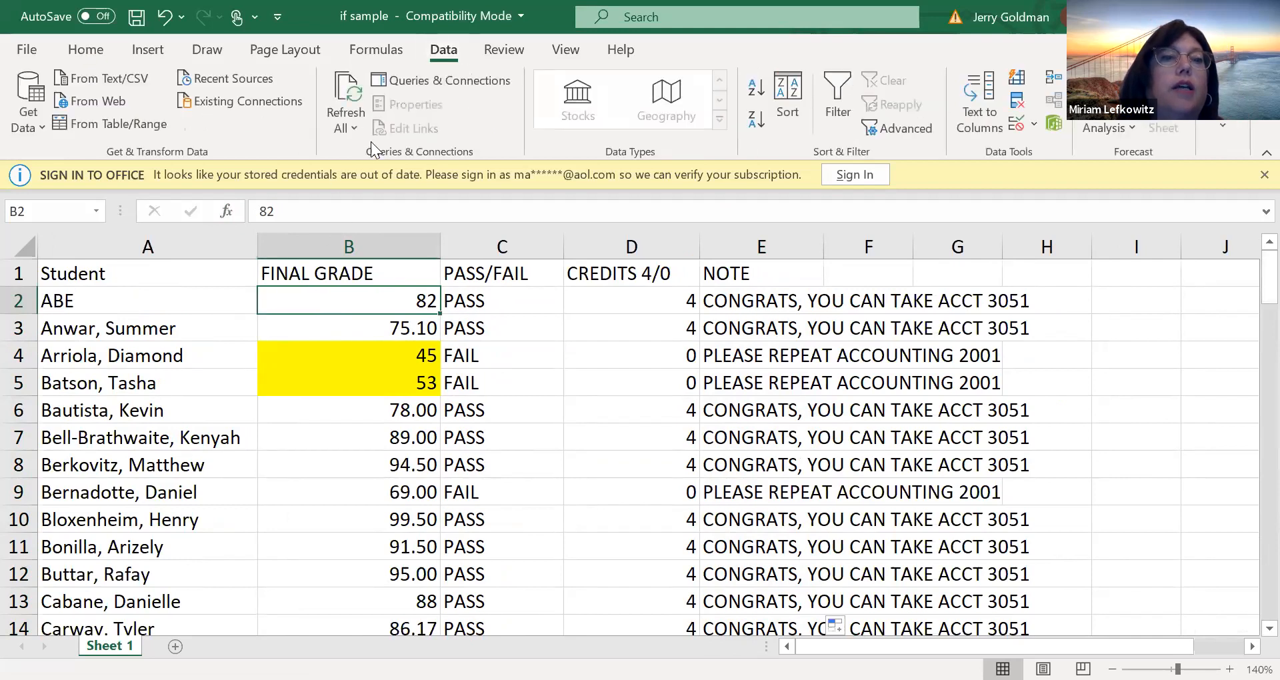
click(839, 82)
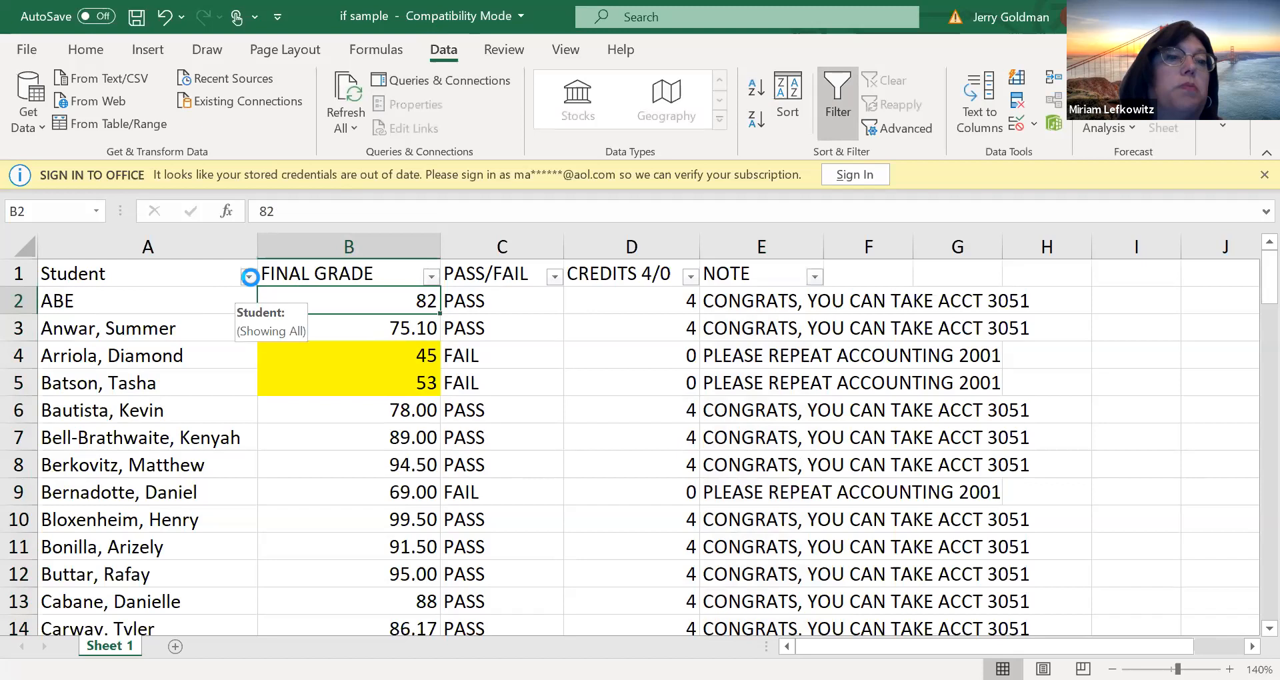
Filter the Student column so that only the student in row 9 is shown
click(248, 276)
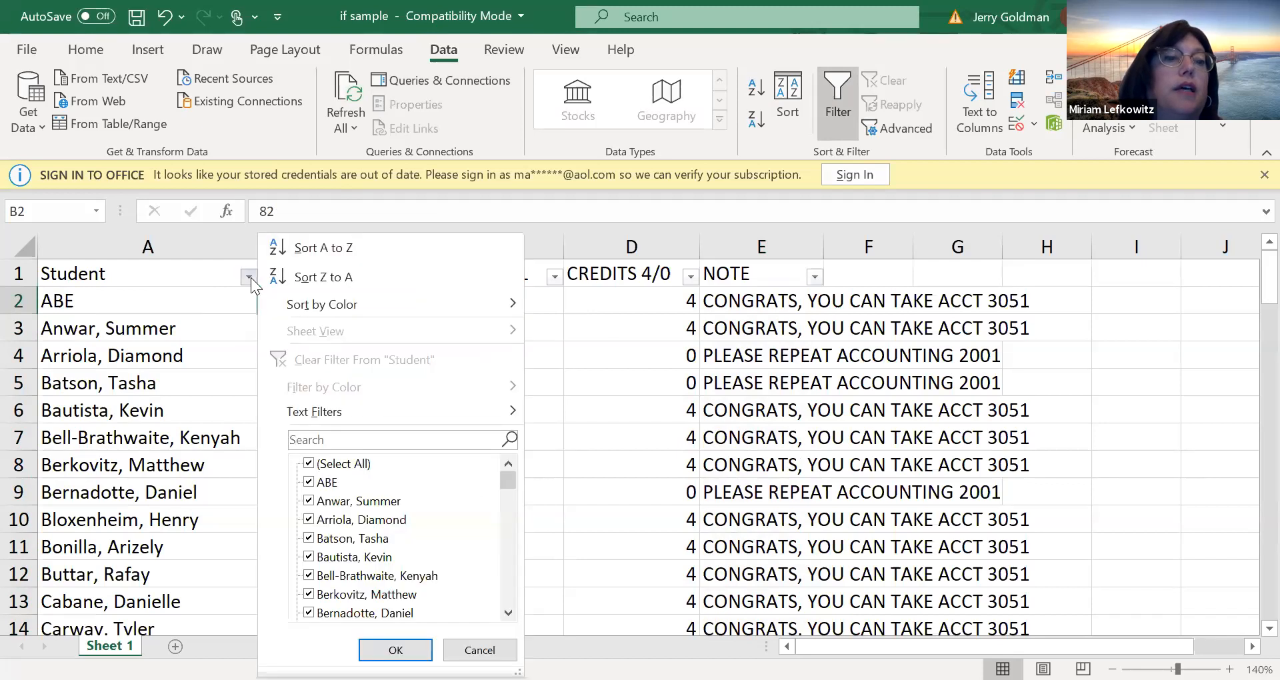
click(303, 569)
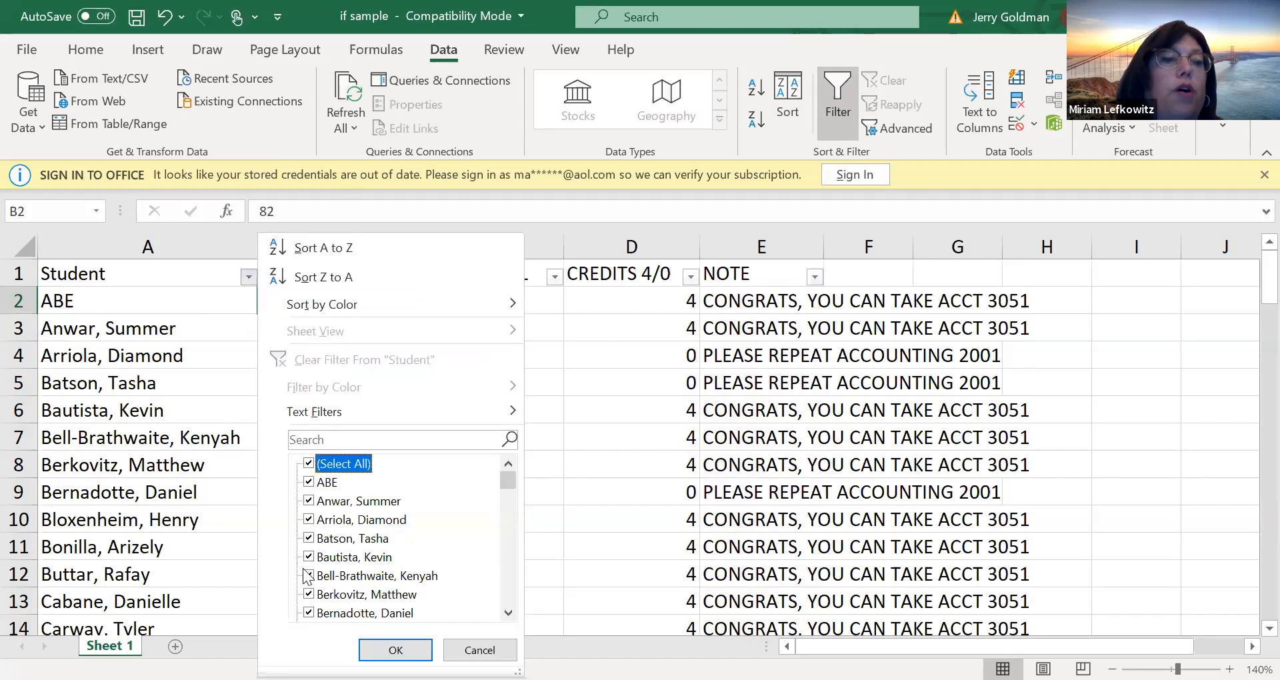
click(309, 463)
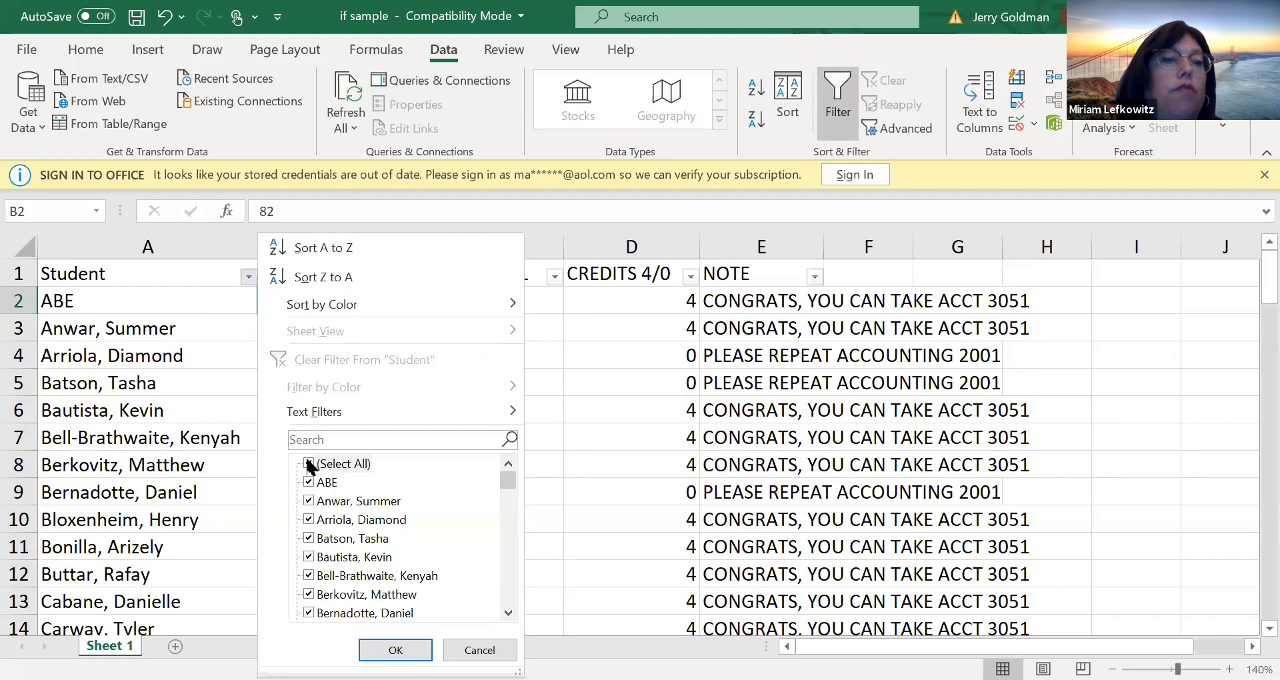
click(308, 613)
click(308, 612)
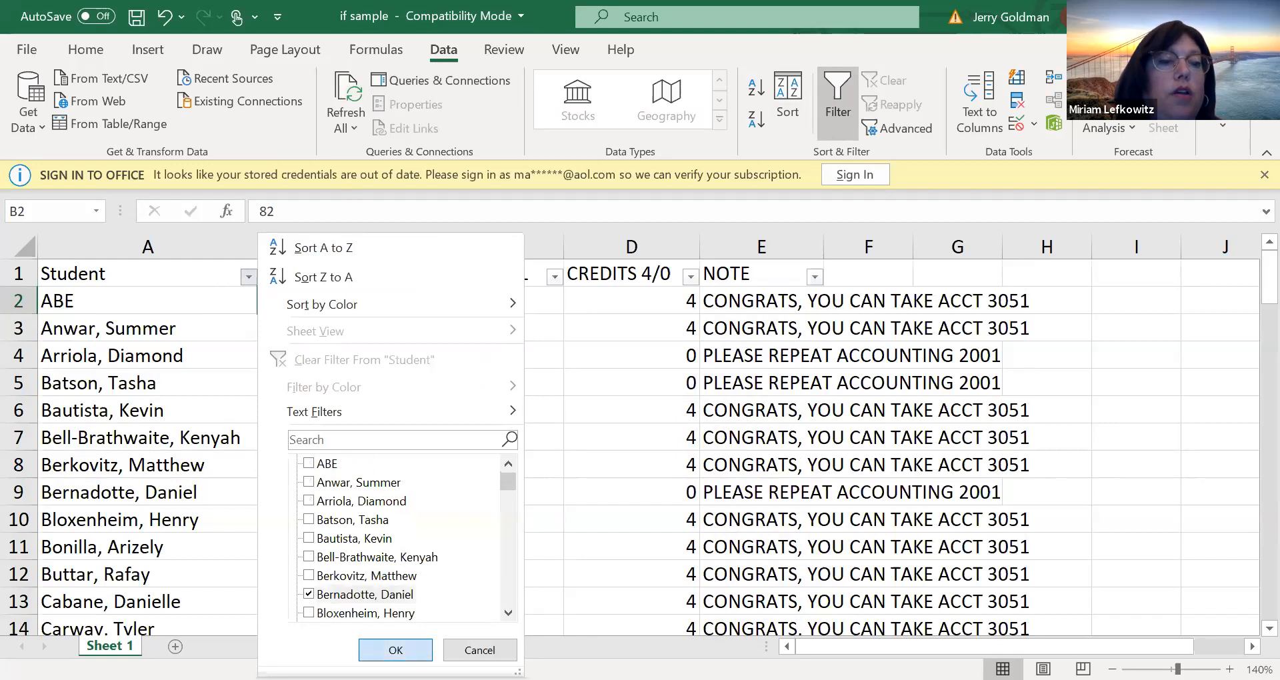
key(Return)
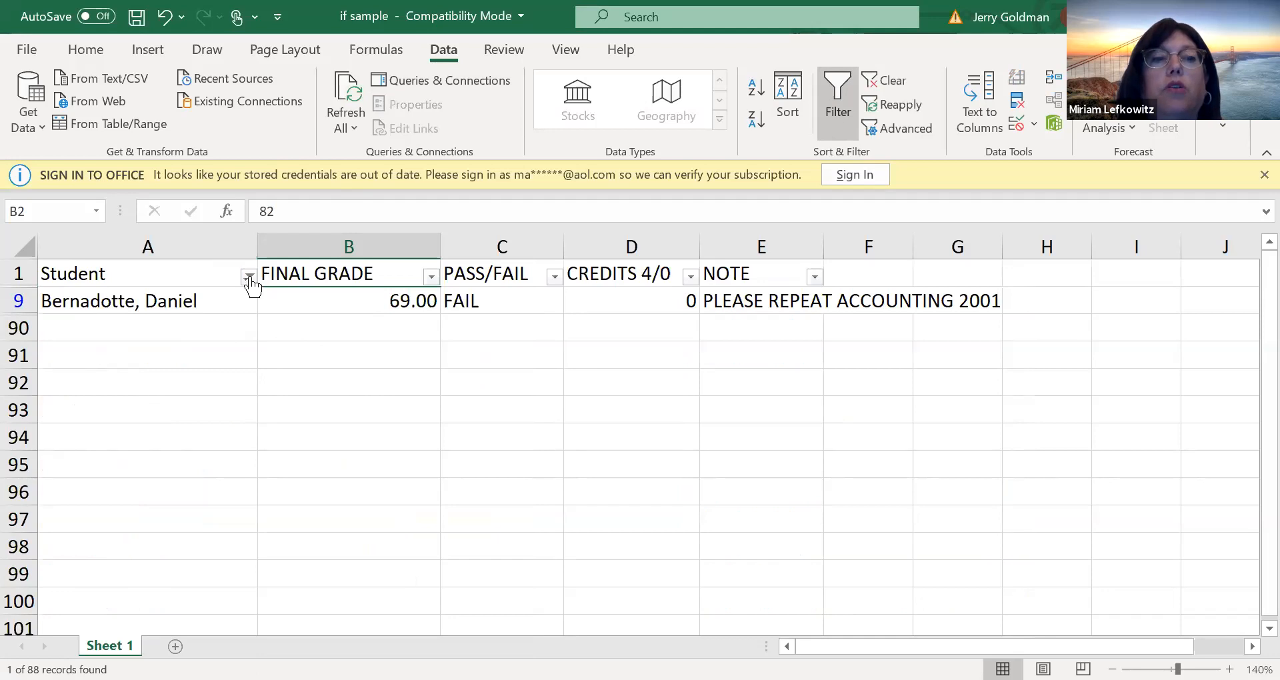
Reset the Student column filter to include all students again
mouse_move(251, 286)
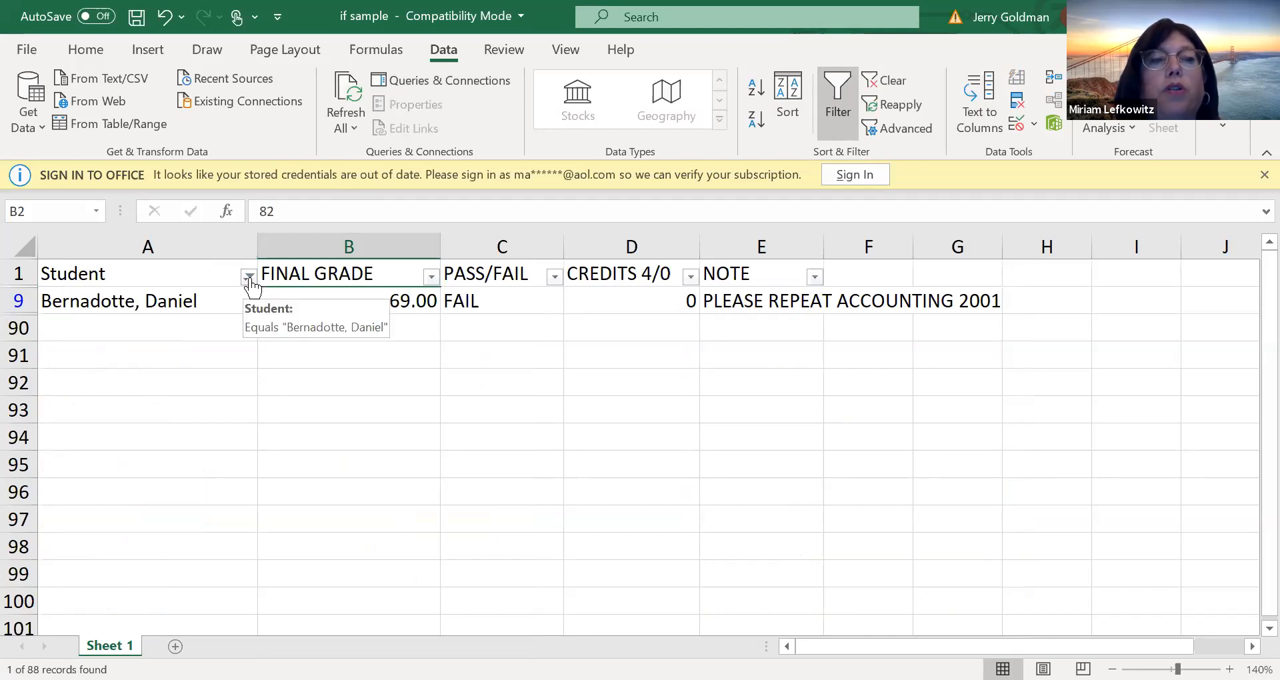
click(324, 466)
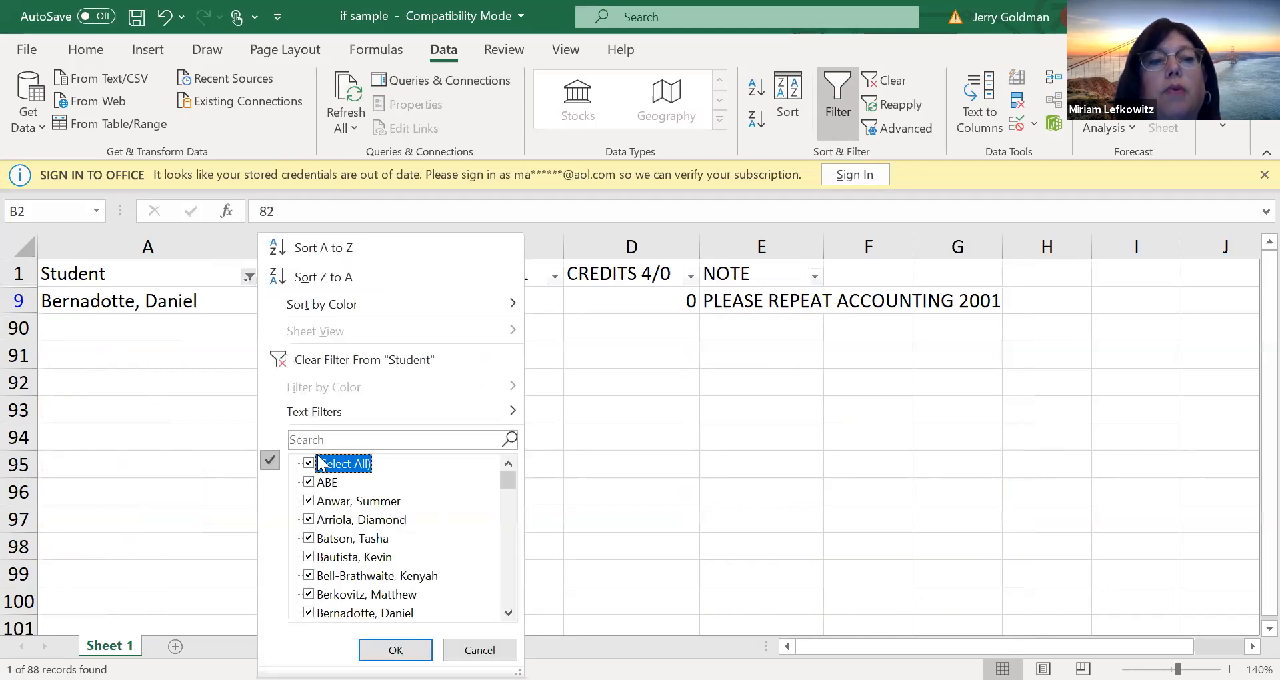
click(396, 650)
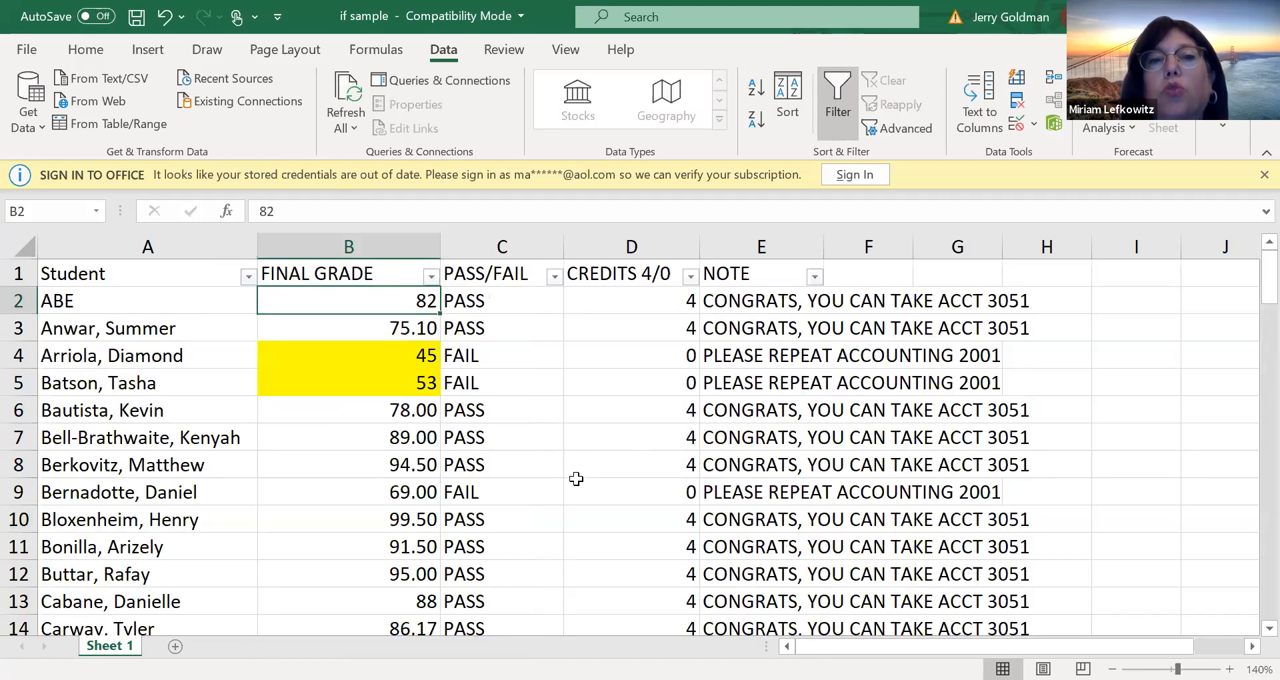
Display the sheet's formulas instead of their results and narrow columns A and B so the formula columns fit in view
click(559, 441)
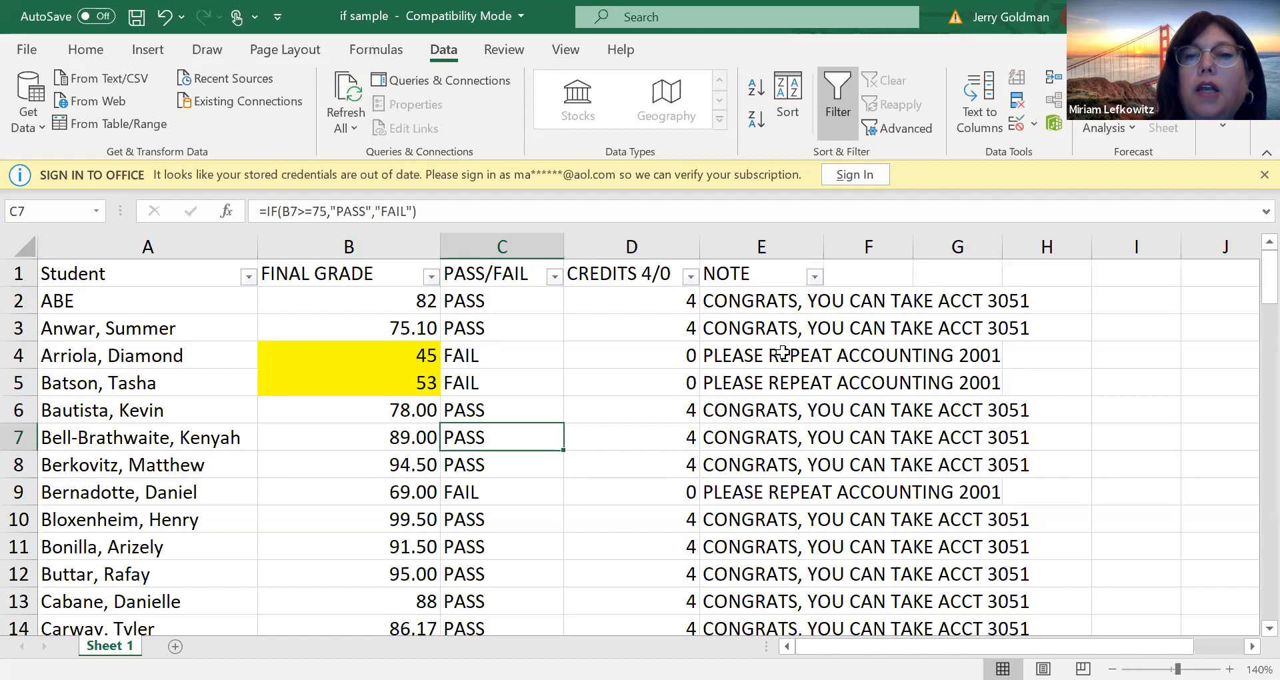
click(553, 305)
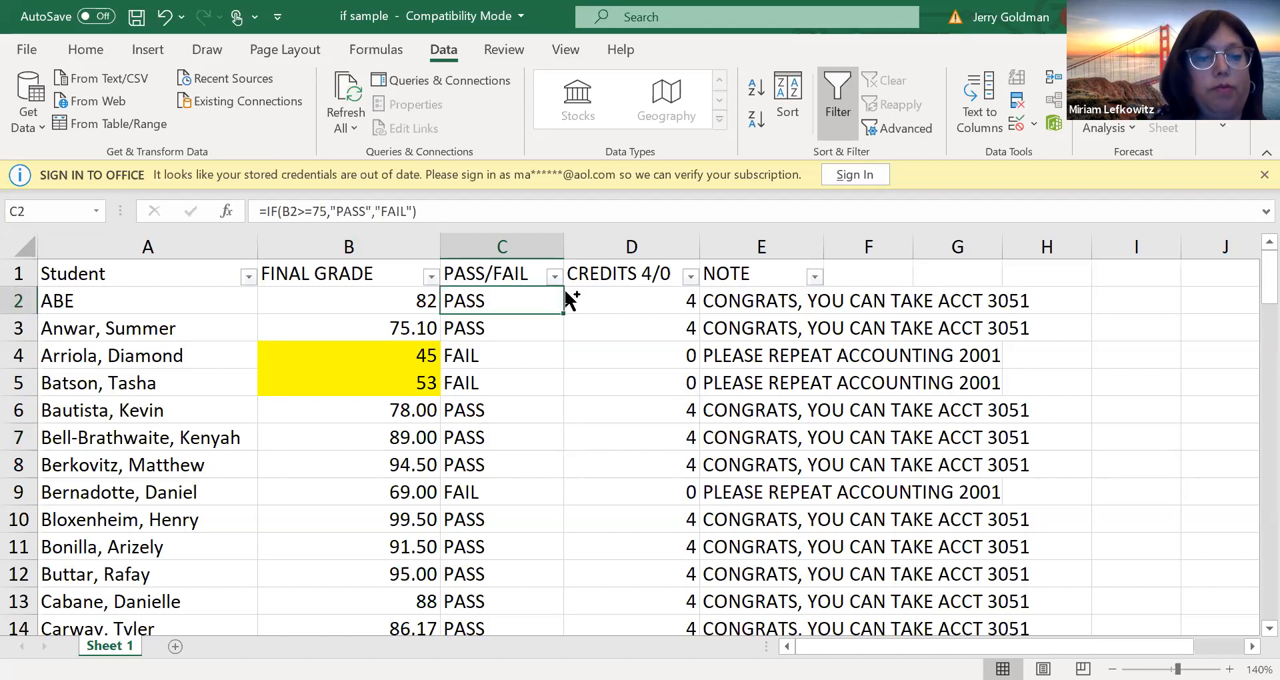
key(ctrl+grave)
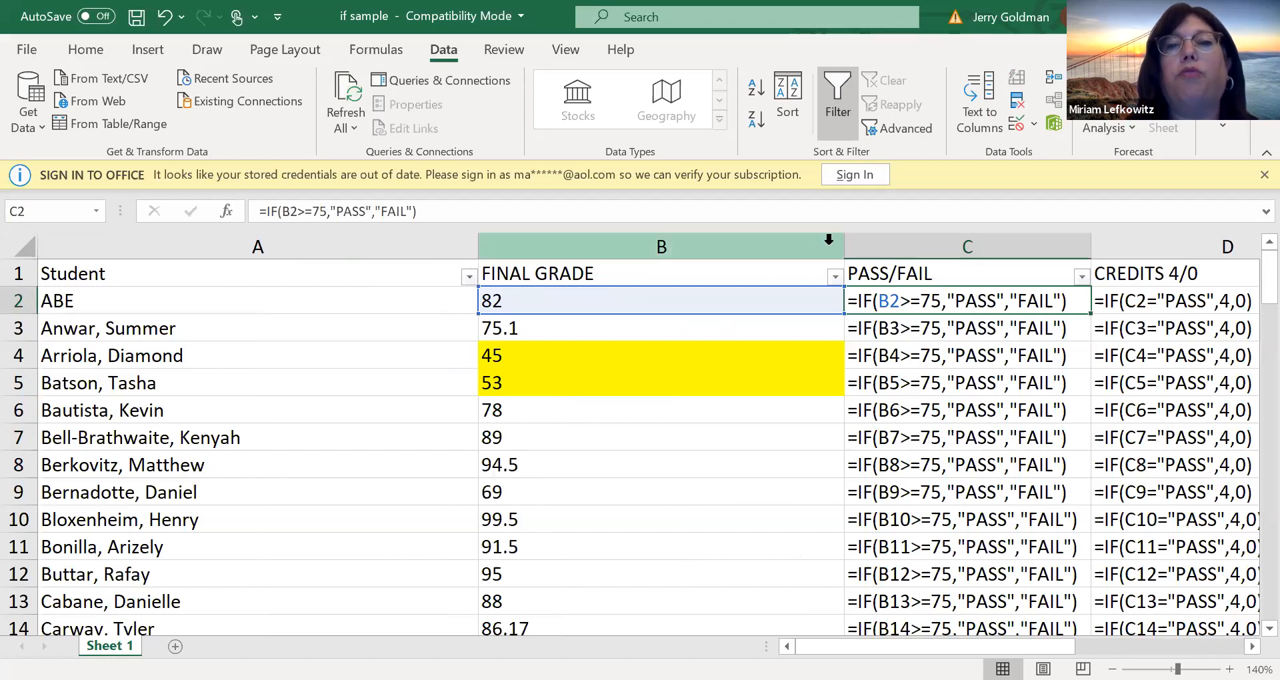
drag(850, 245, 654, 246)
drag(482, 238, 241, 239)
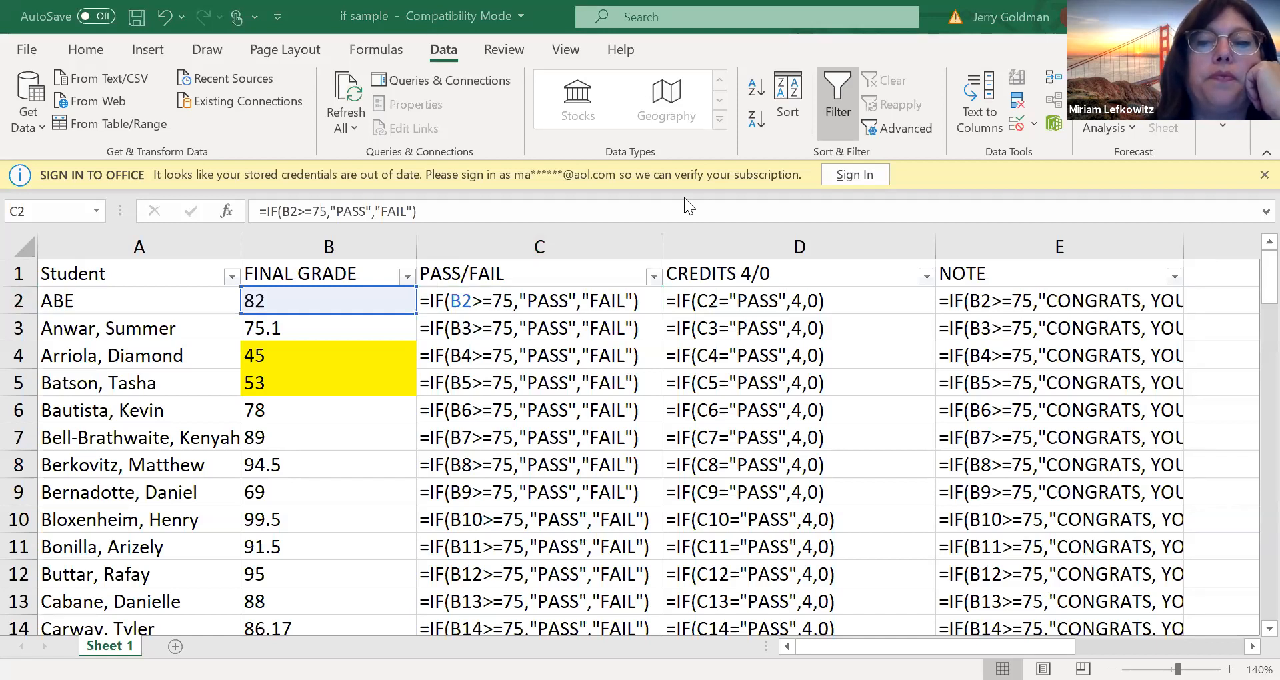
Switch to the payroll sample 2 (3) workbook, delete columns D through H, and clear the broken Total EARNINGS formula in D7
key(alt+Tab)
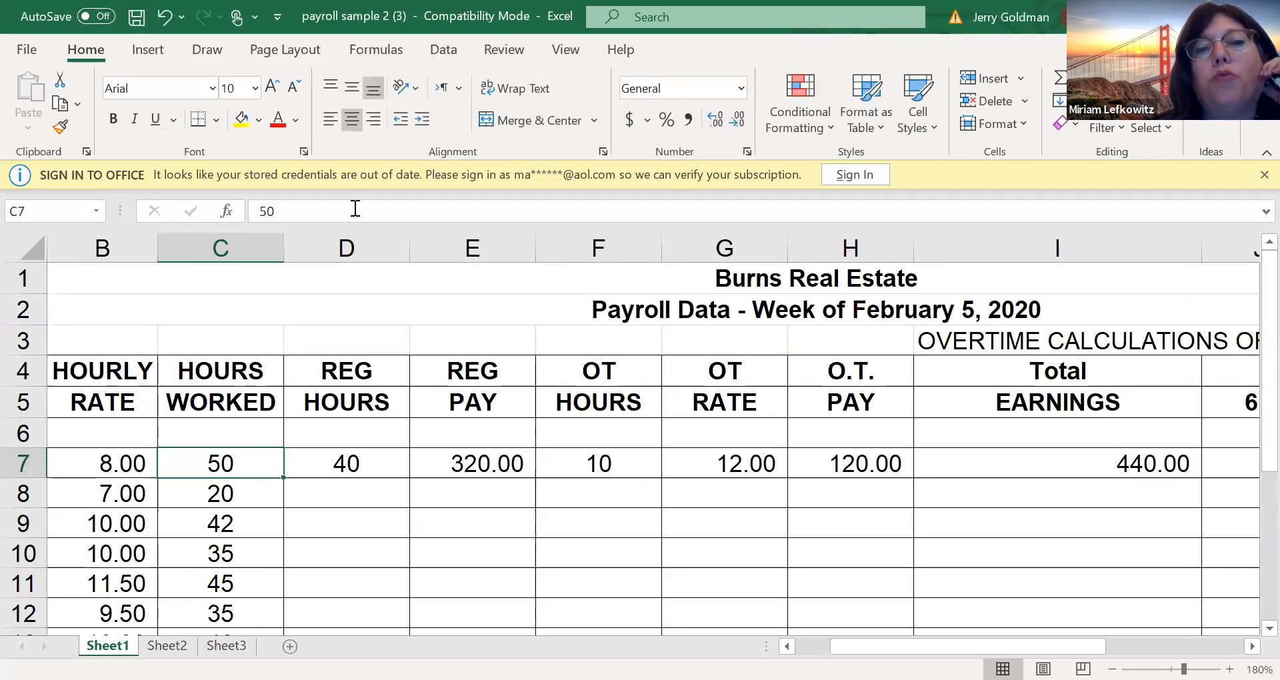
drag(387, 246, 811, 270)
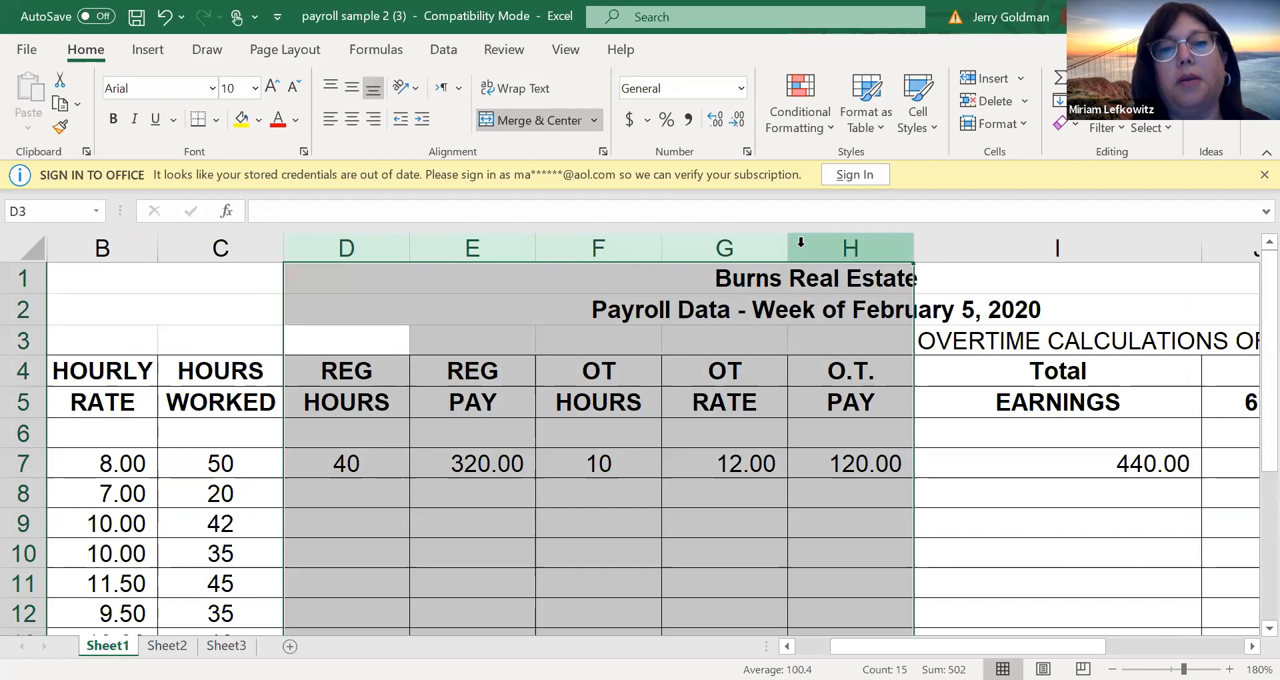
right_click(801, 241)
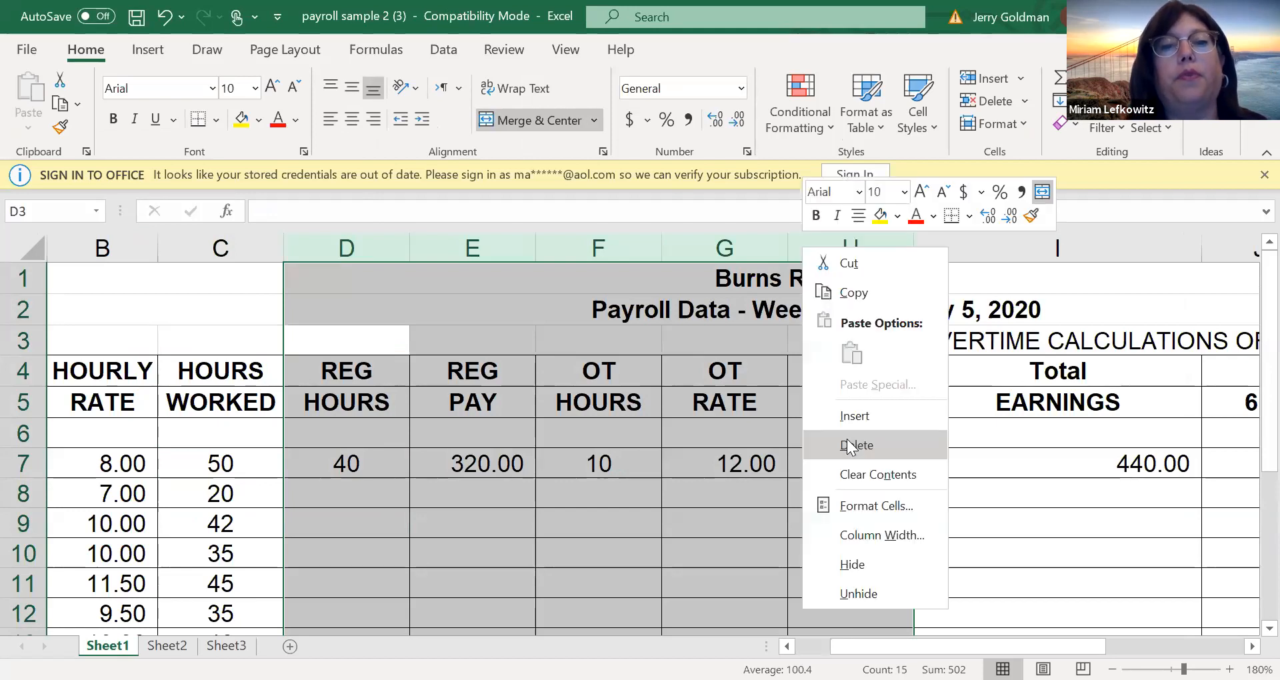
click(849, 445)
click(414, 467)
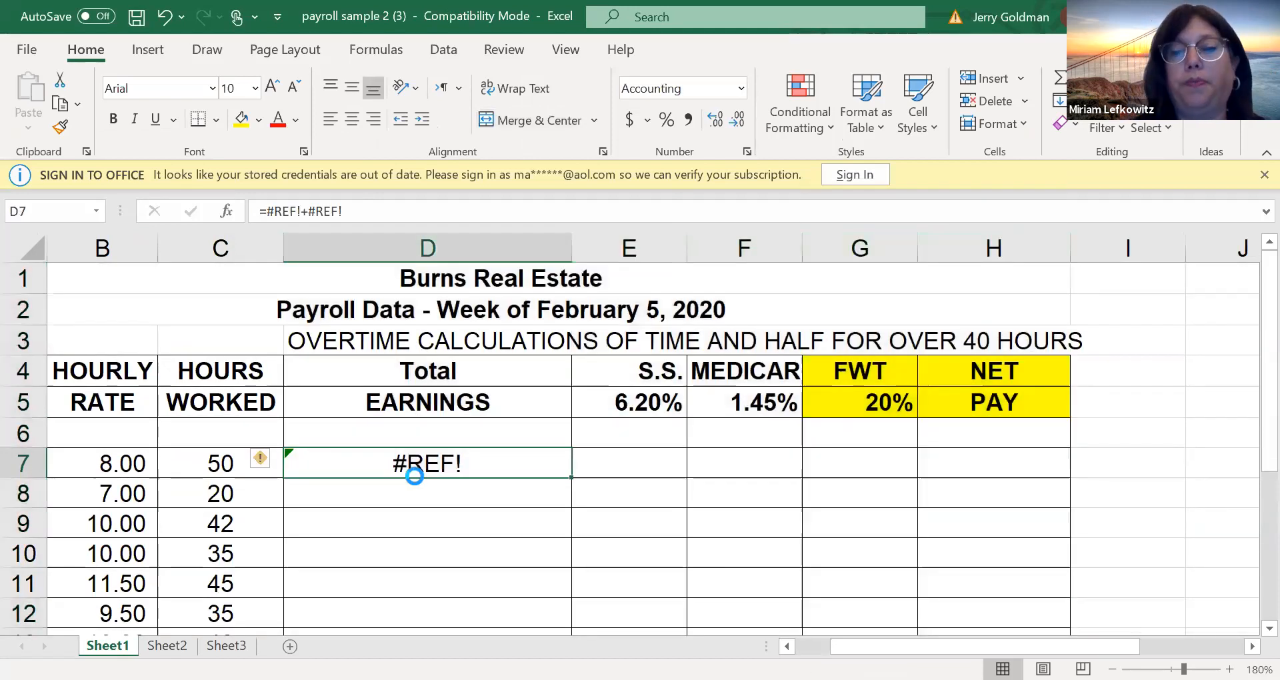
key(Delete)
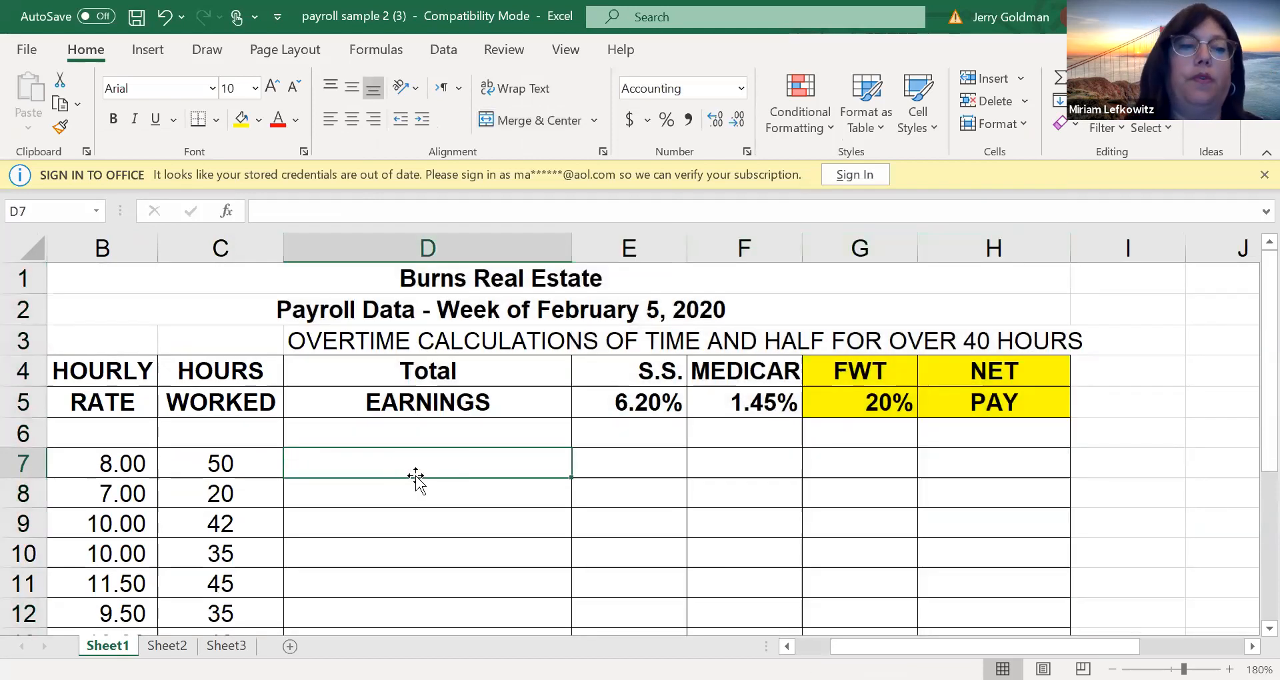
Insert an IF function in the Total EARNINGS cell D7 with the logical test C7>40
click(81, 459)
click(208, 465)
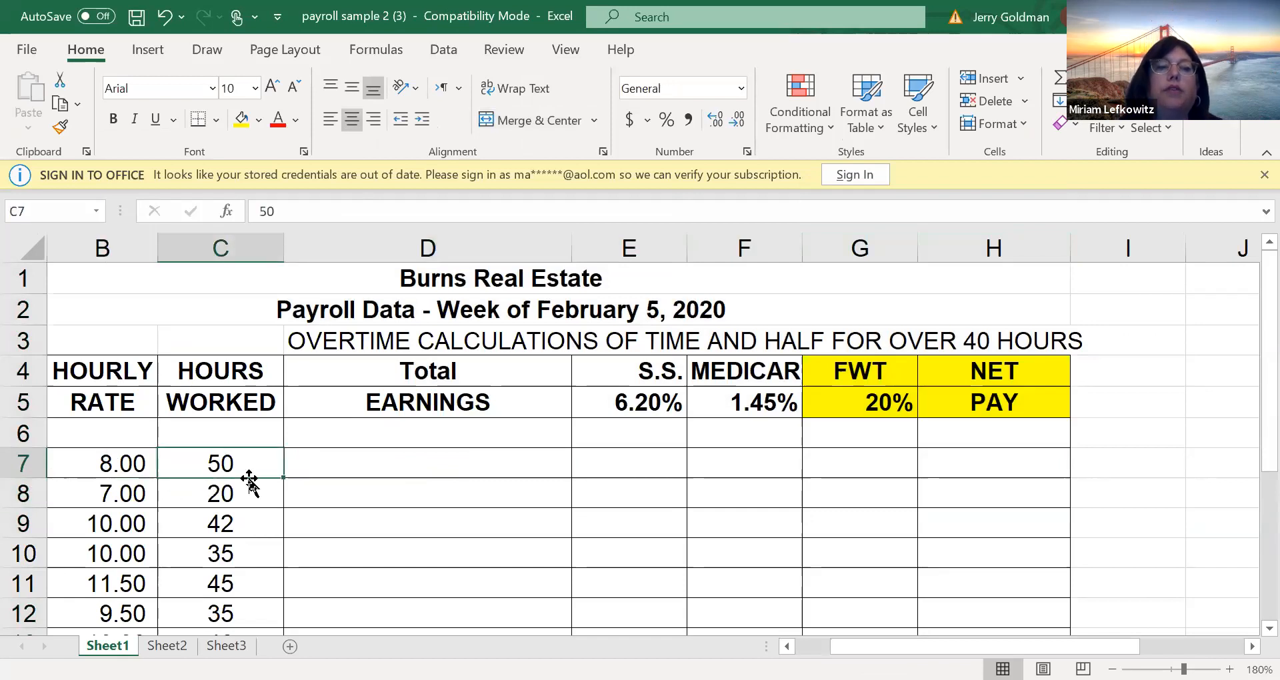
click(349, 461)
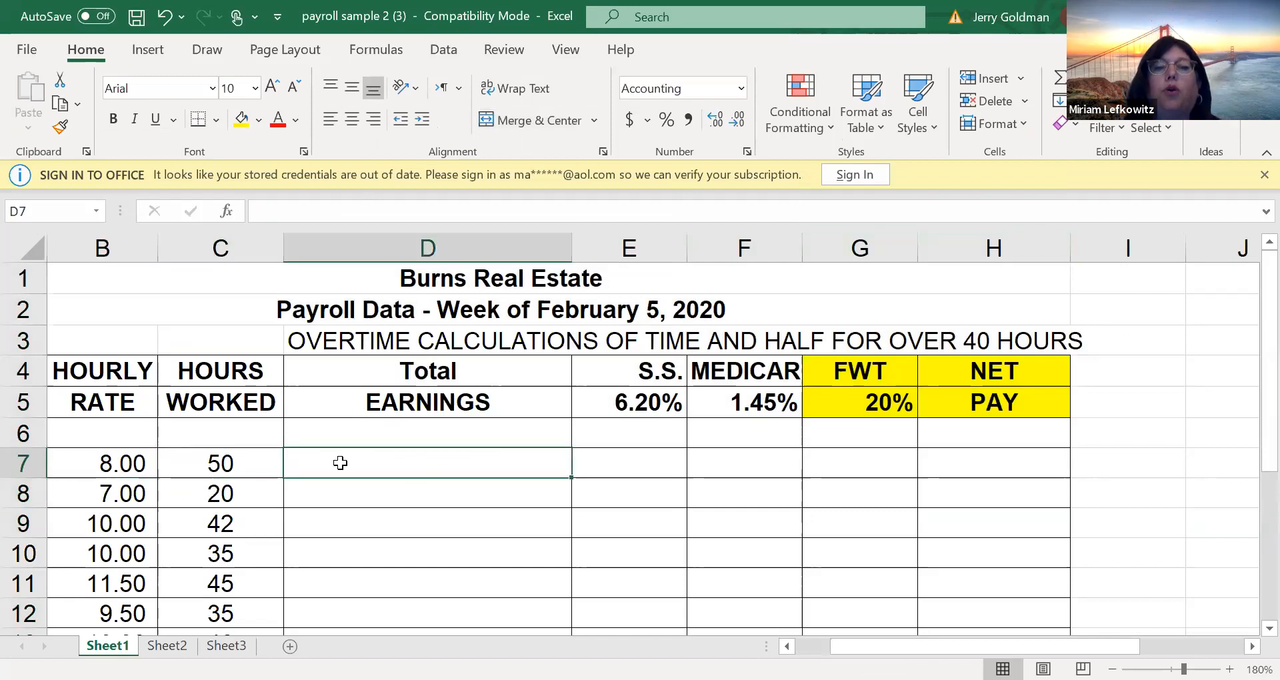
click(226, 211)
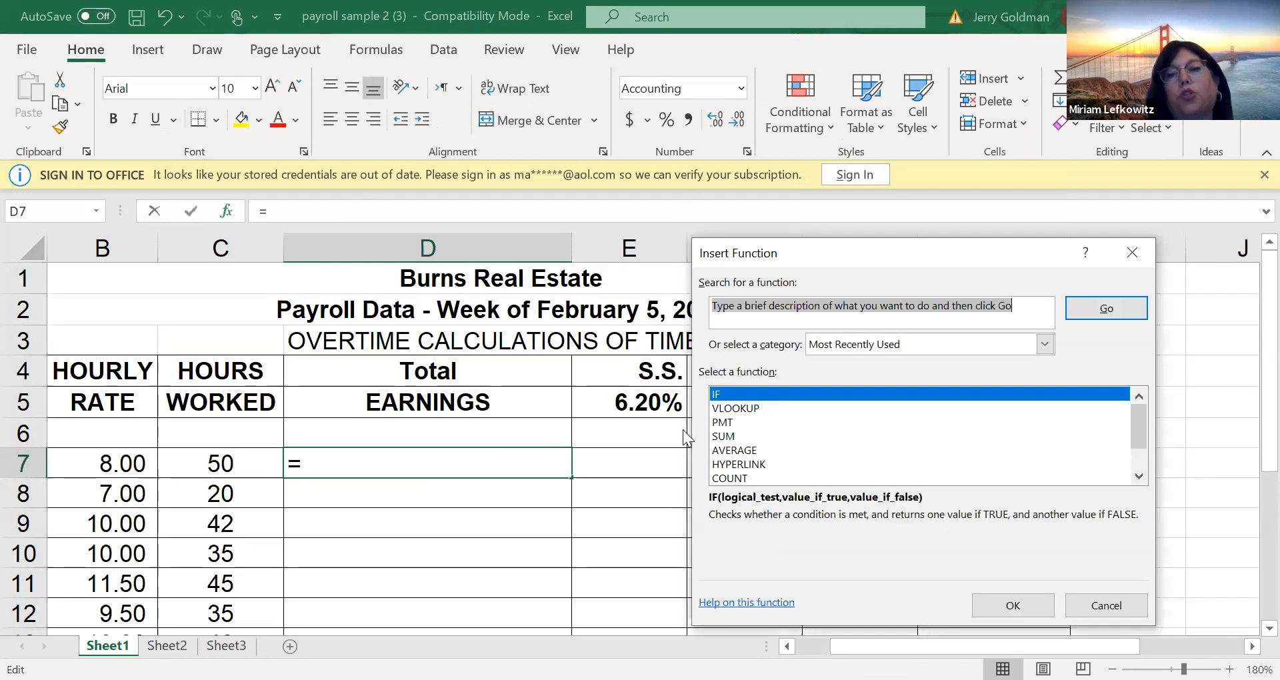
click(1020, 604)
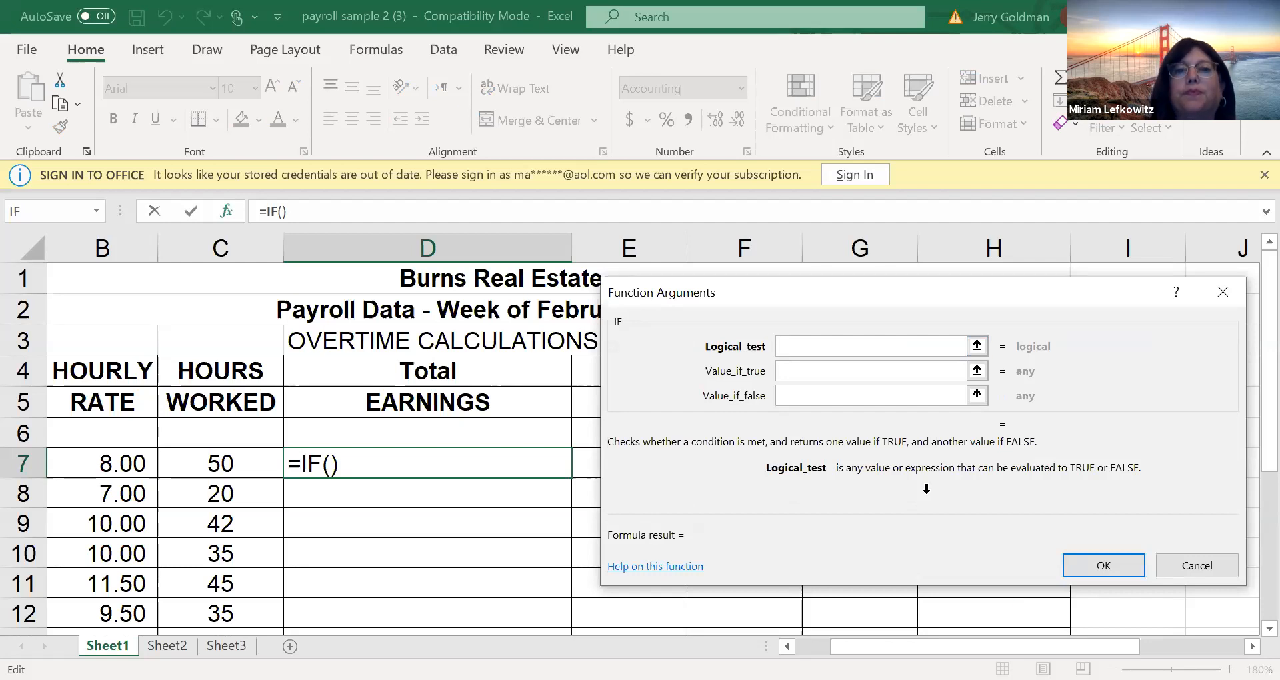
click(560, 410)
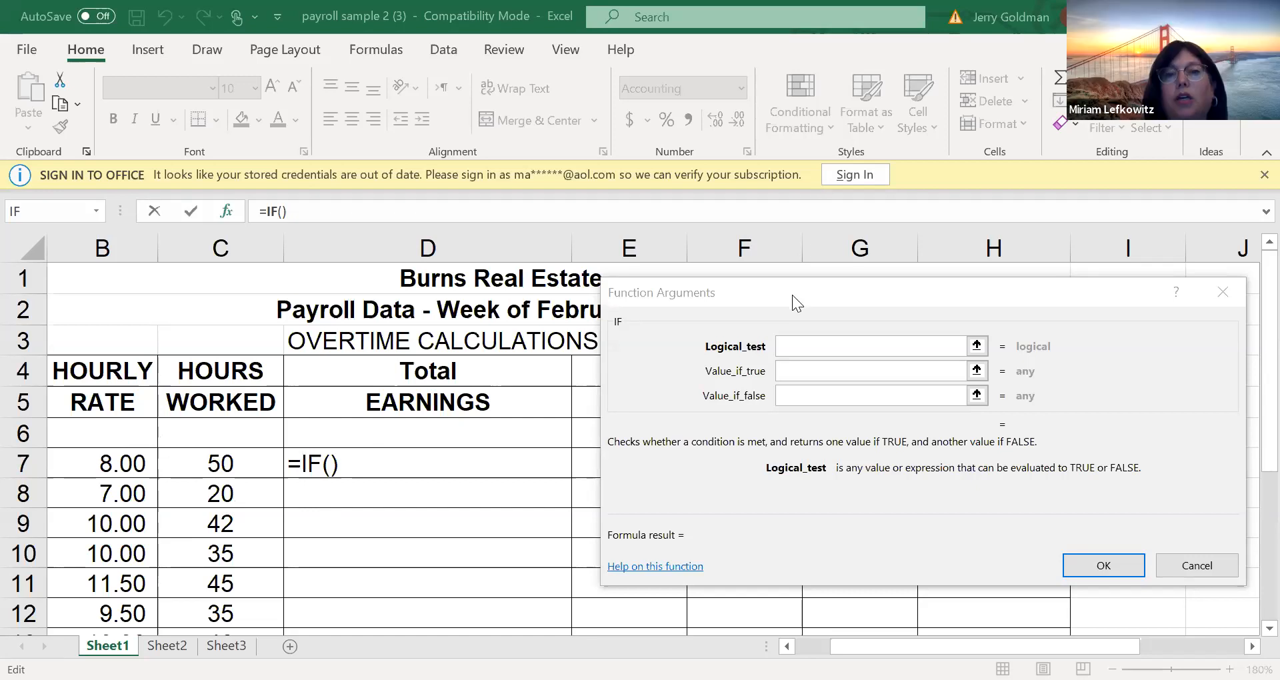
click(222, 464)
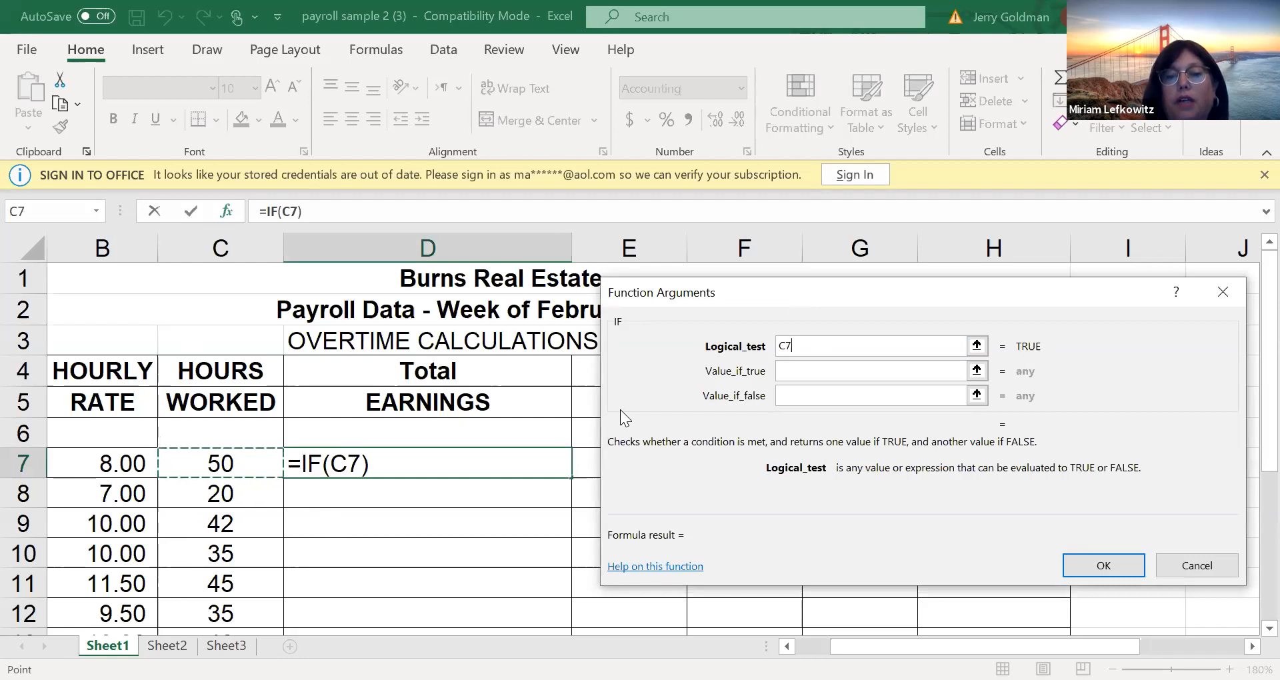
text(>40)
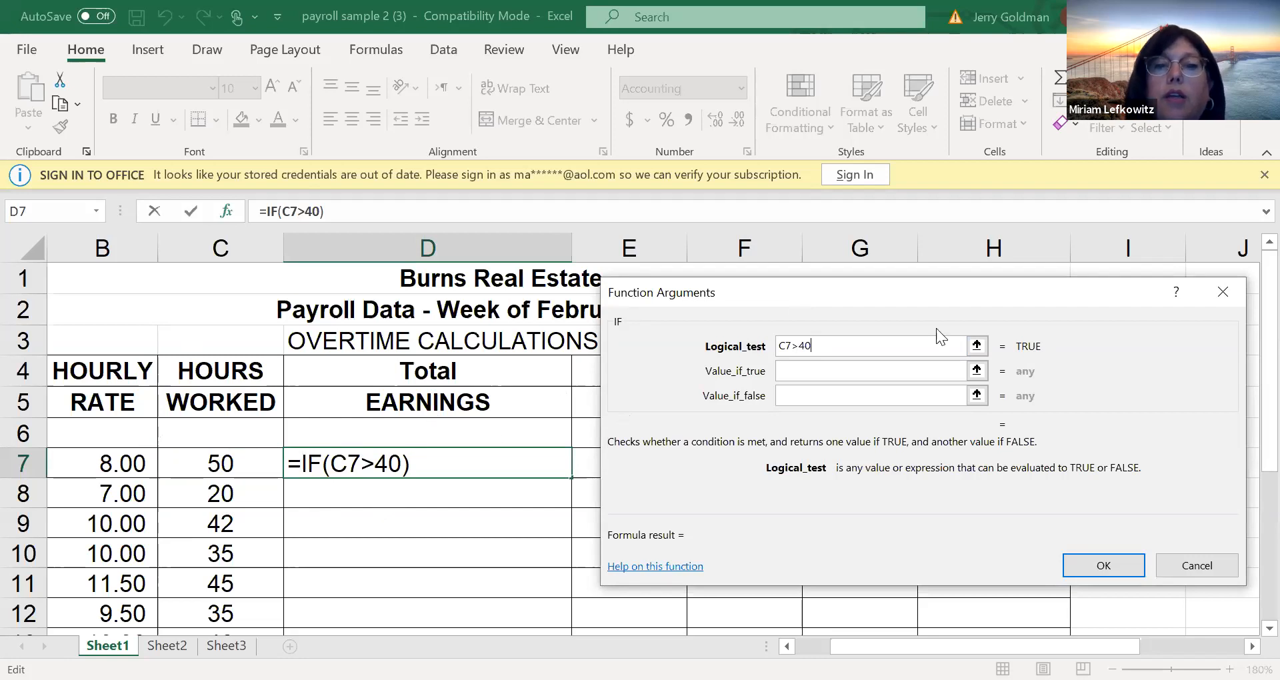
Set the IF function's value if true to 40*B7 for the regular pay
click(887, 369)
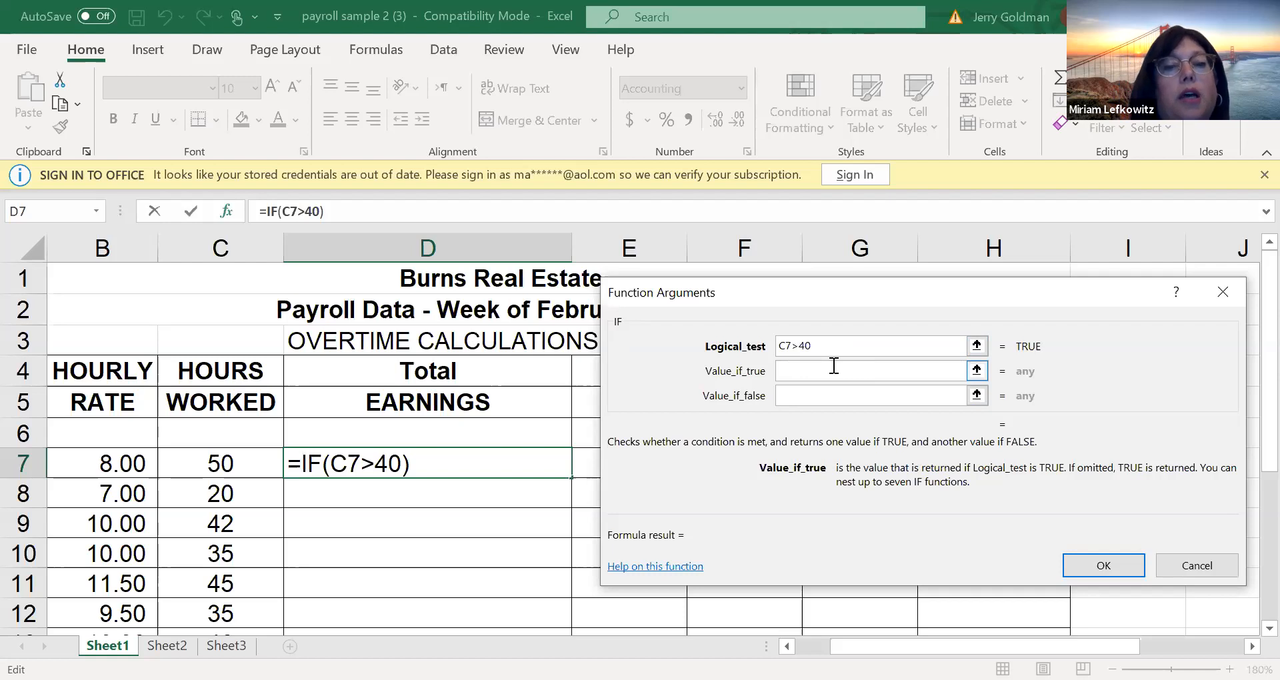
text(40)
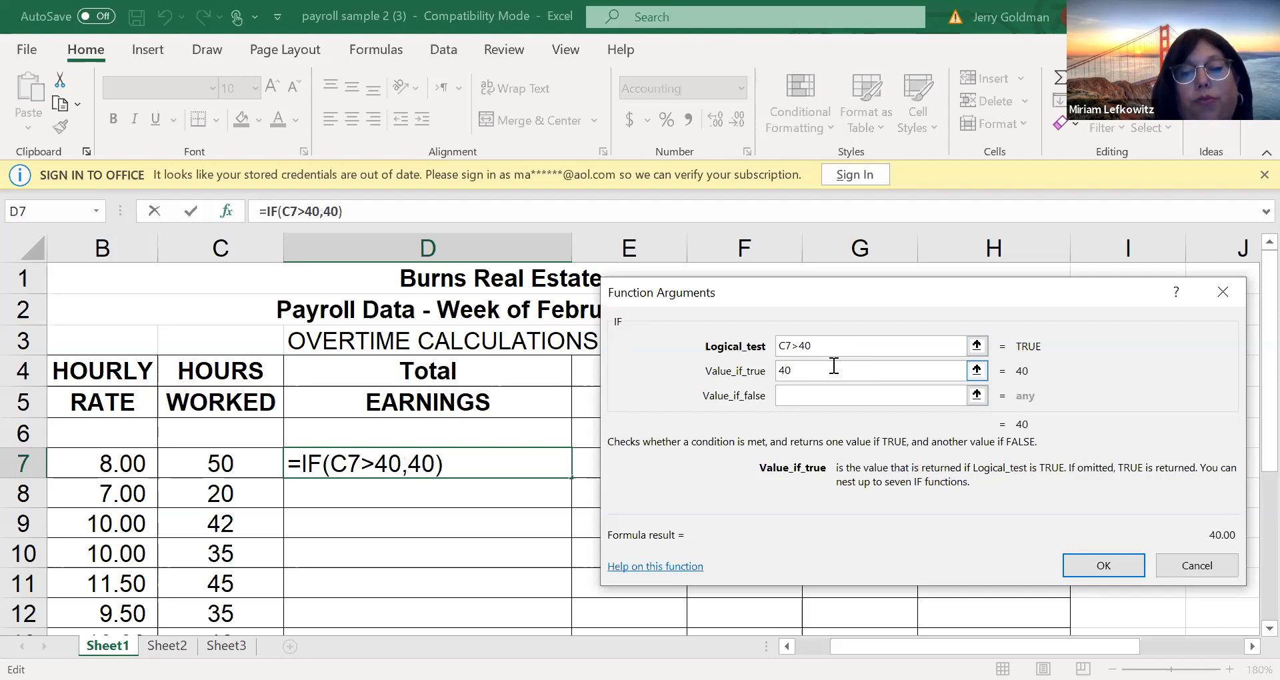
text(*)
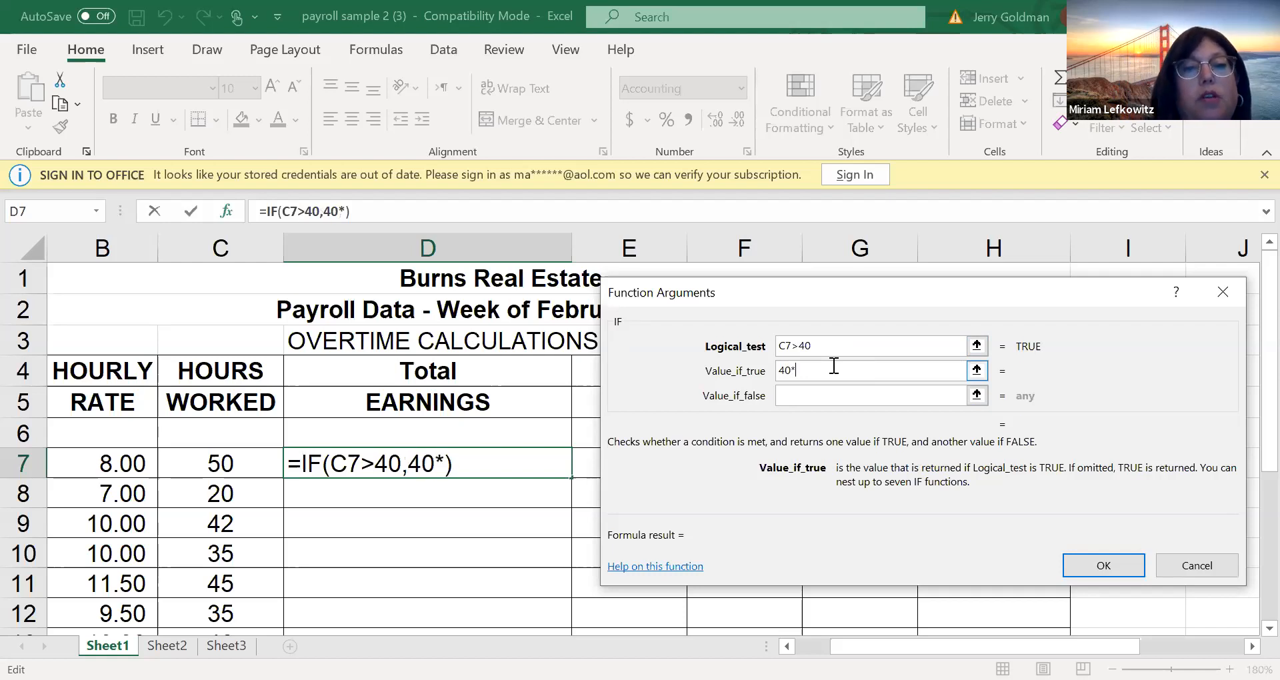
click(105, 463)
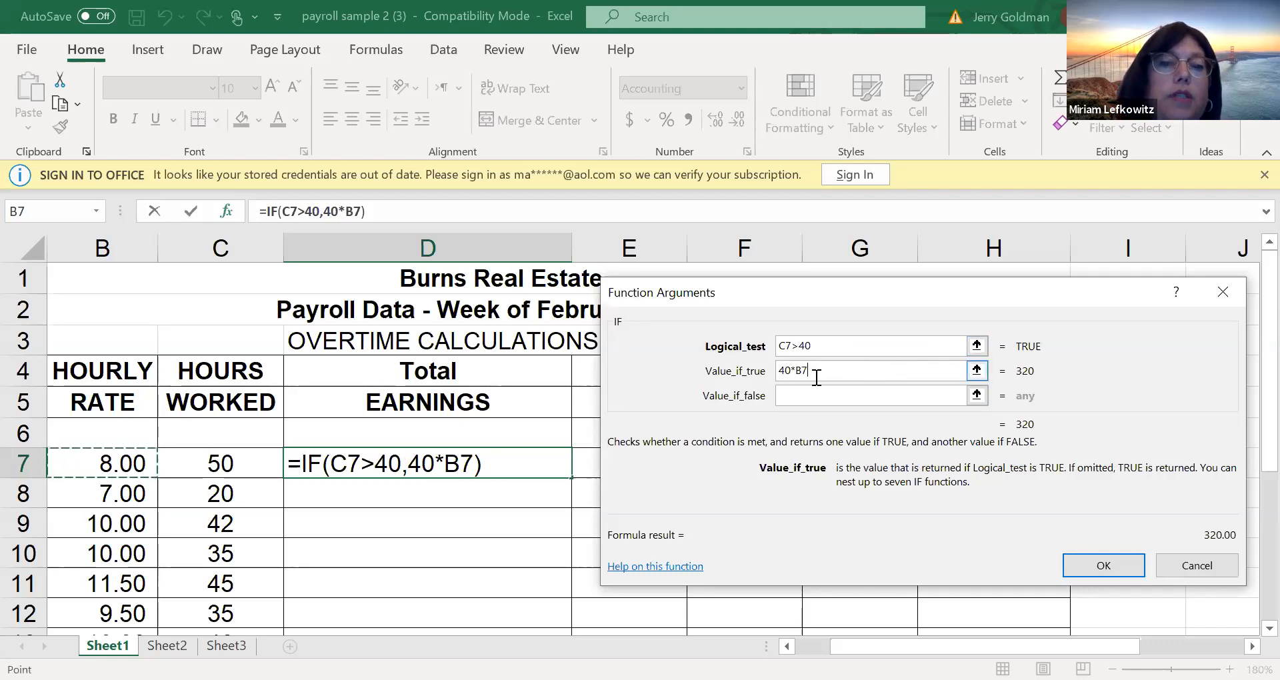
click(912, 396)
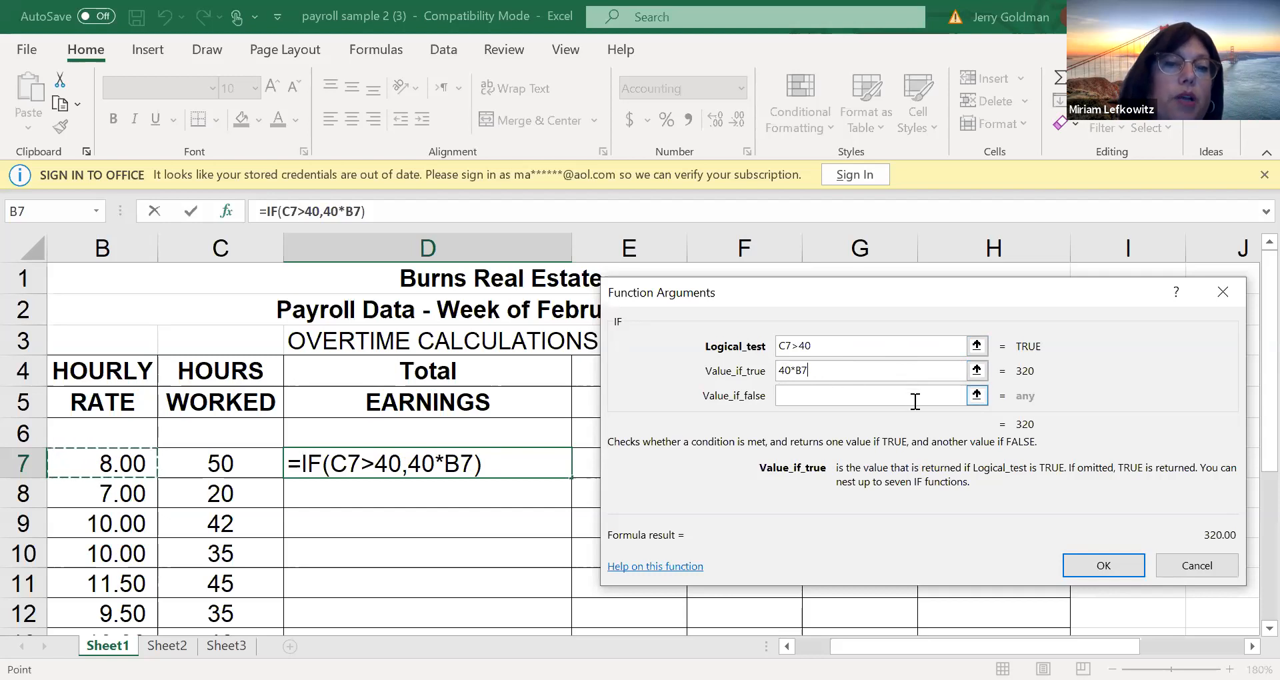
Extend the IF function's value if true with the overtime hours, making it 40*B7+(C7-40)
click(820, 372)
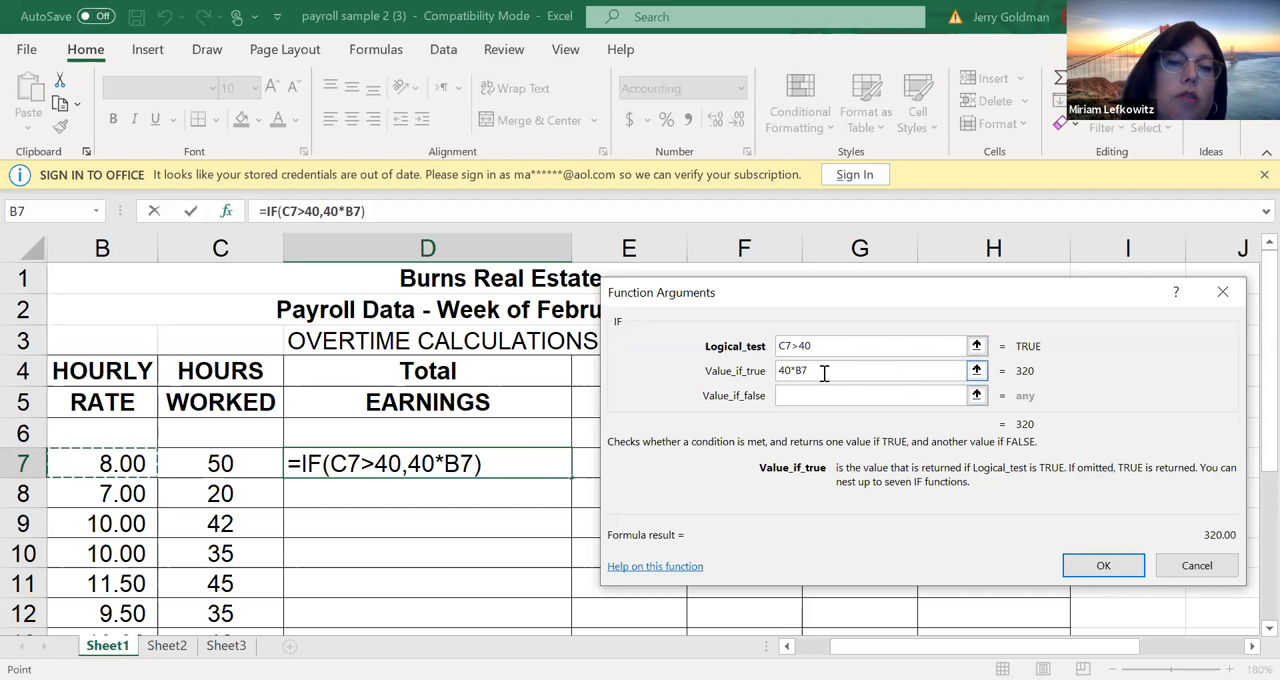
text(+)
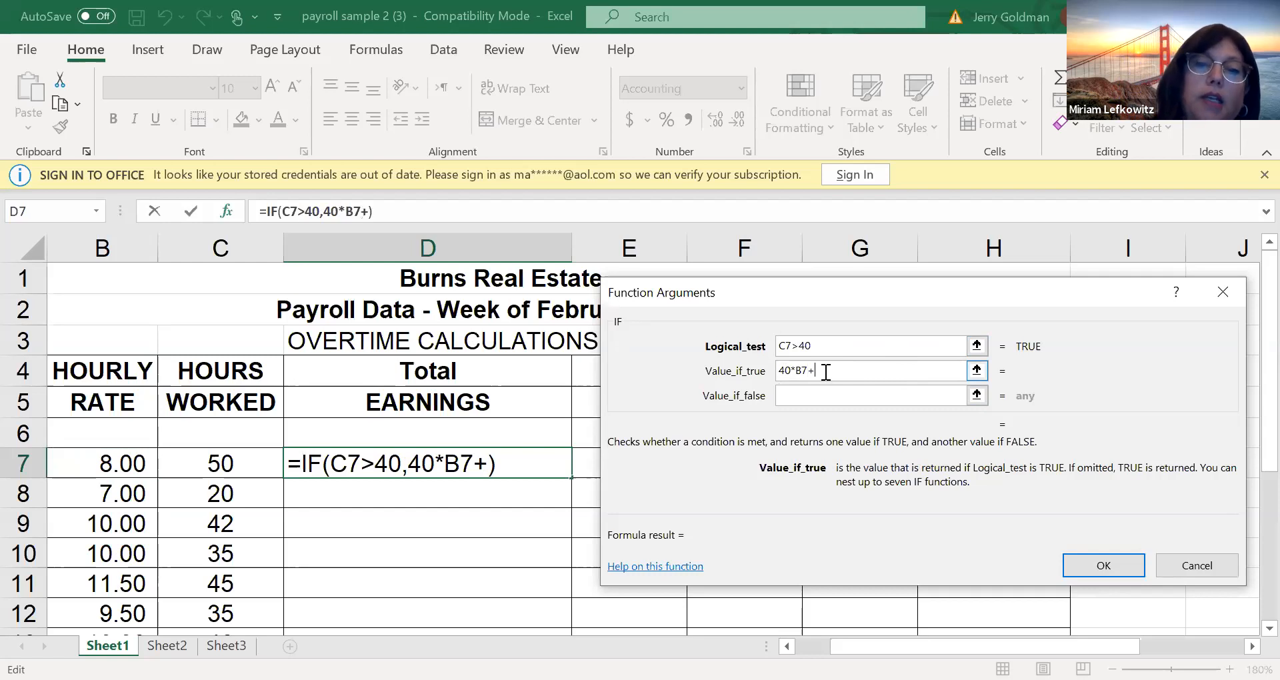
text(*)
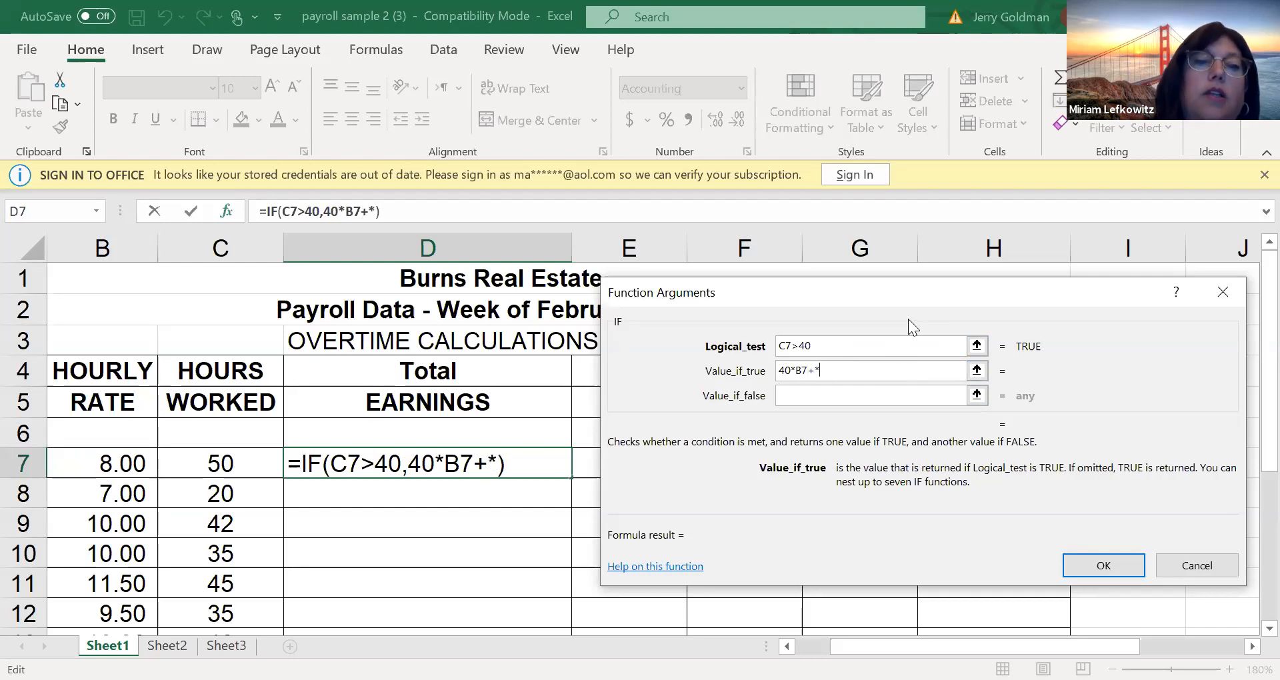
key(BackSpace)
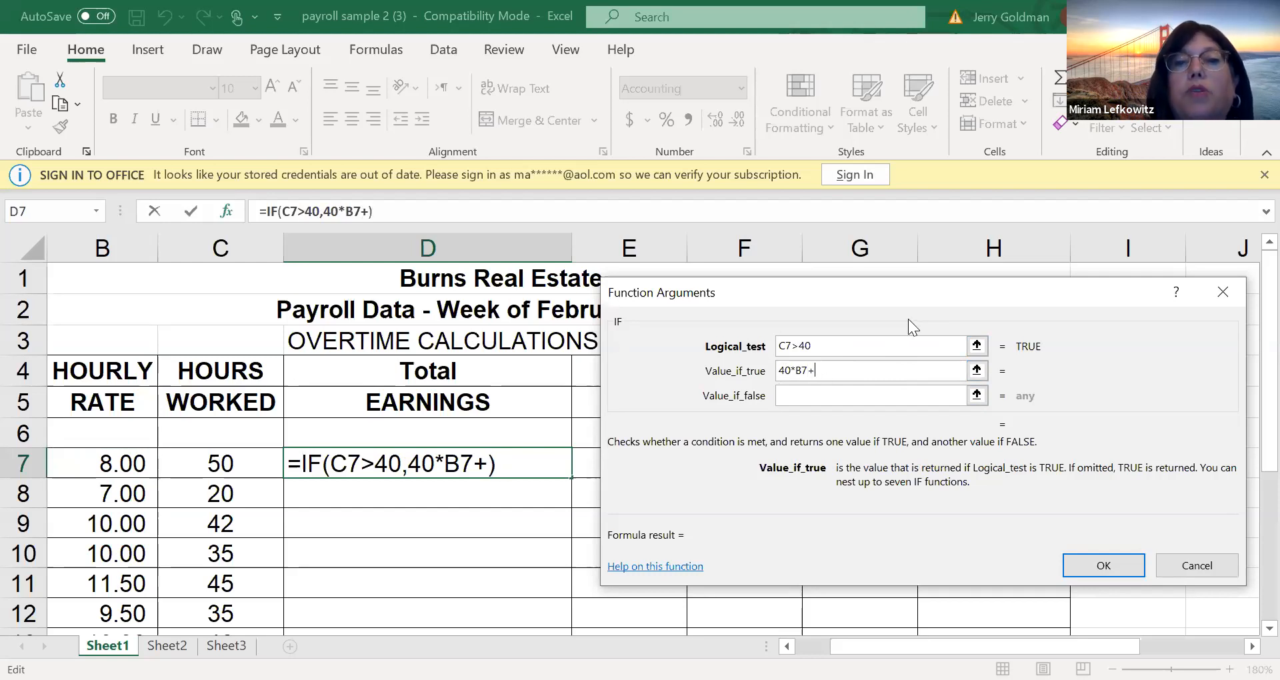
text(()
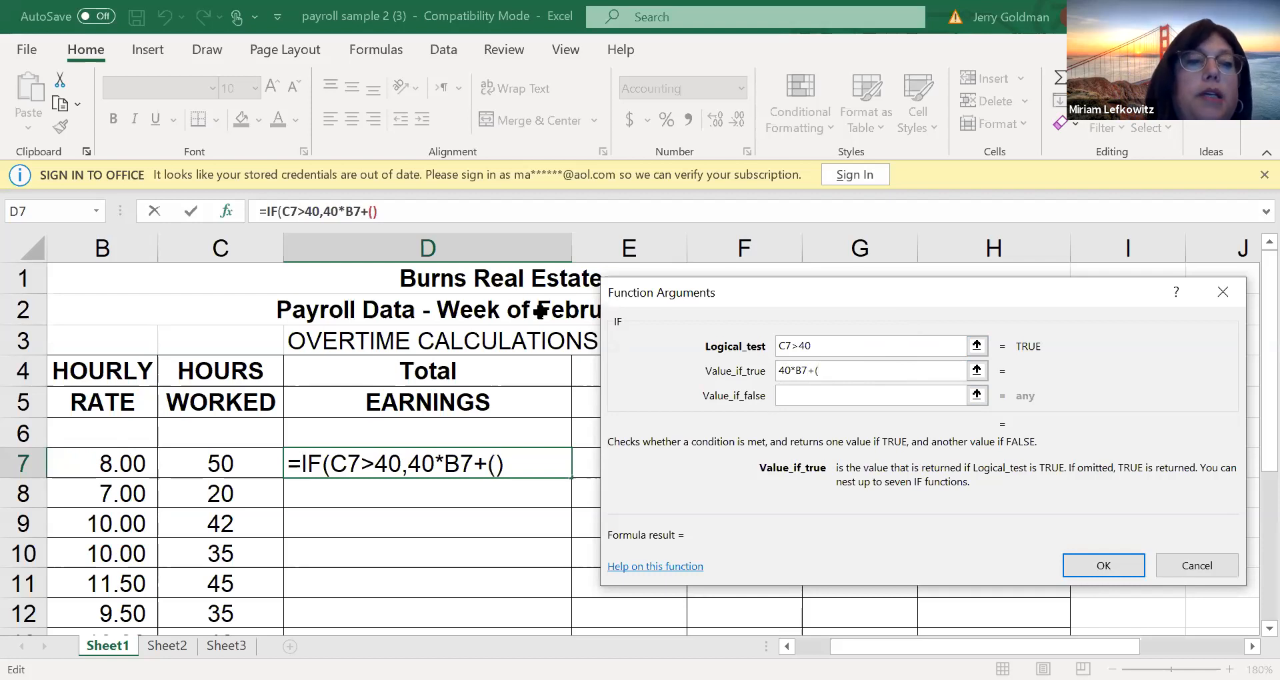
click(217, 466)
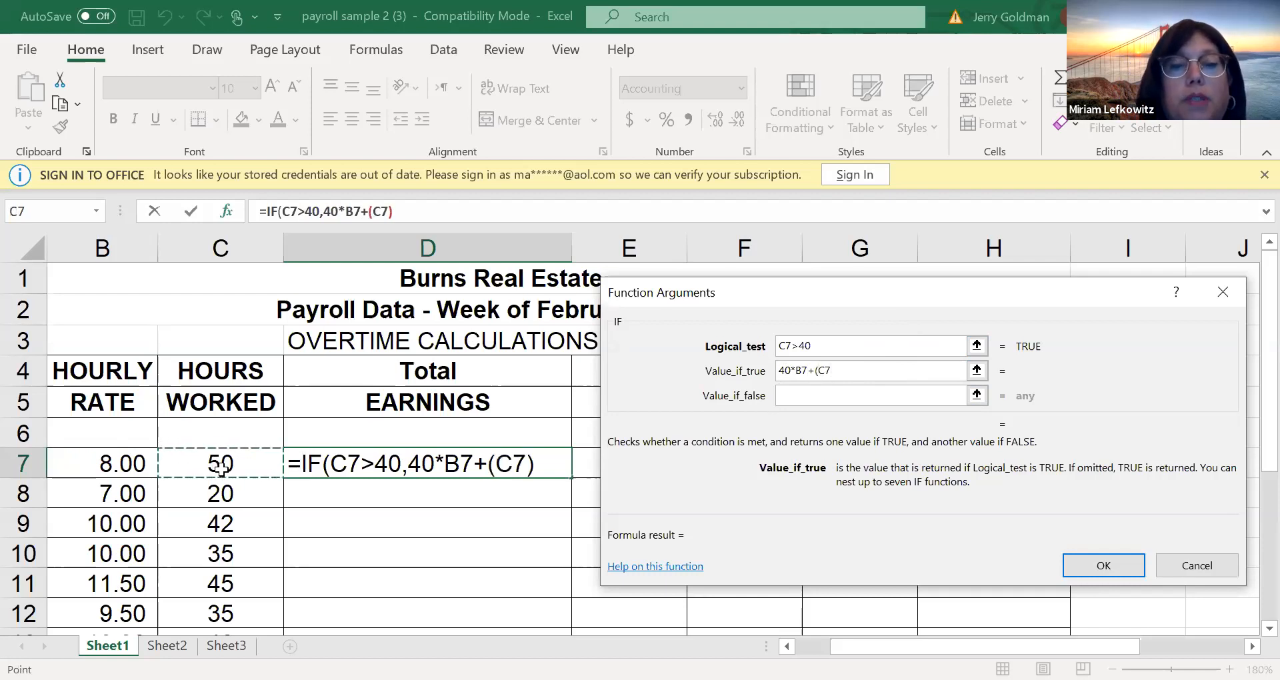
text(-40)
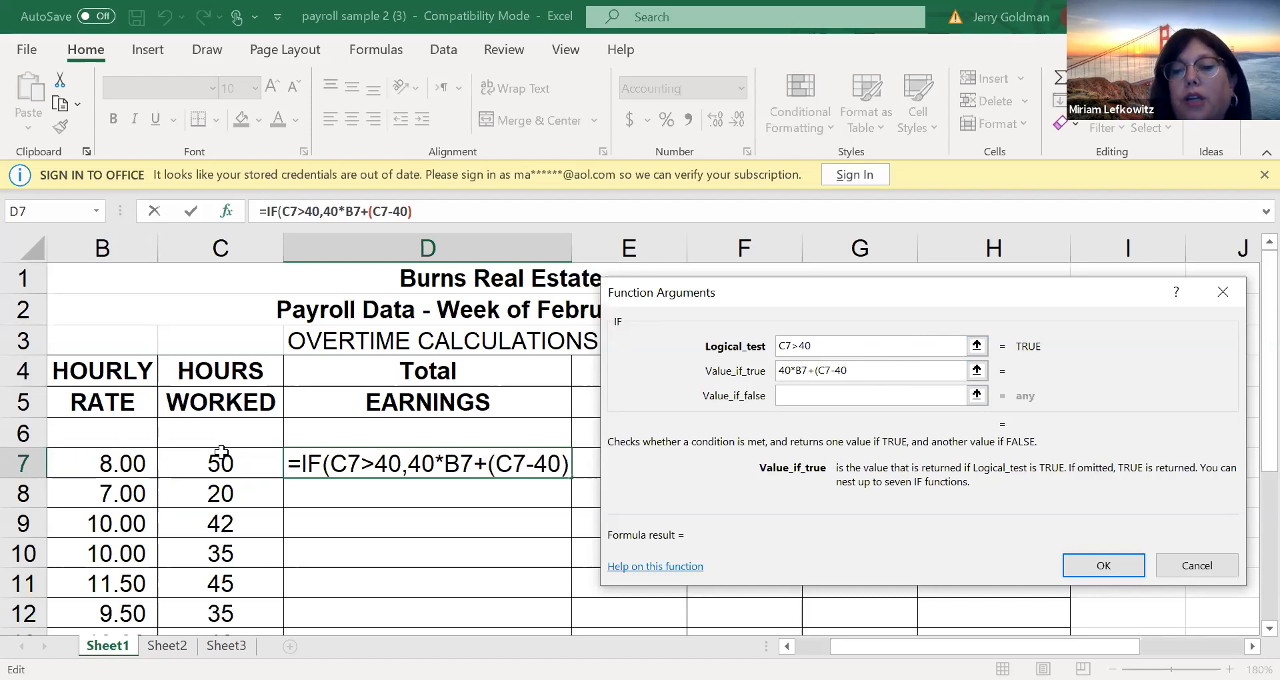
text())
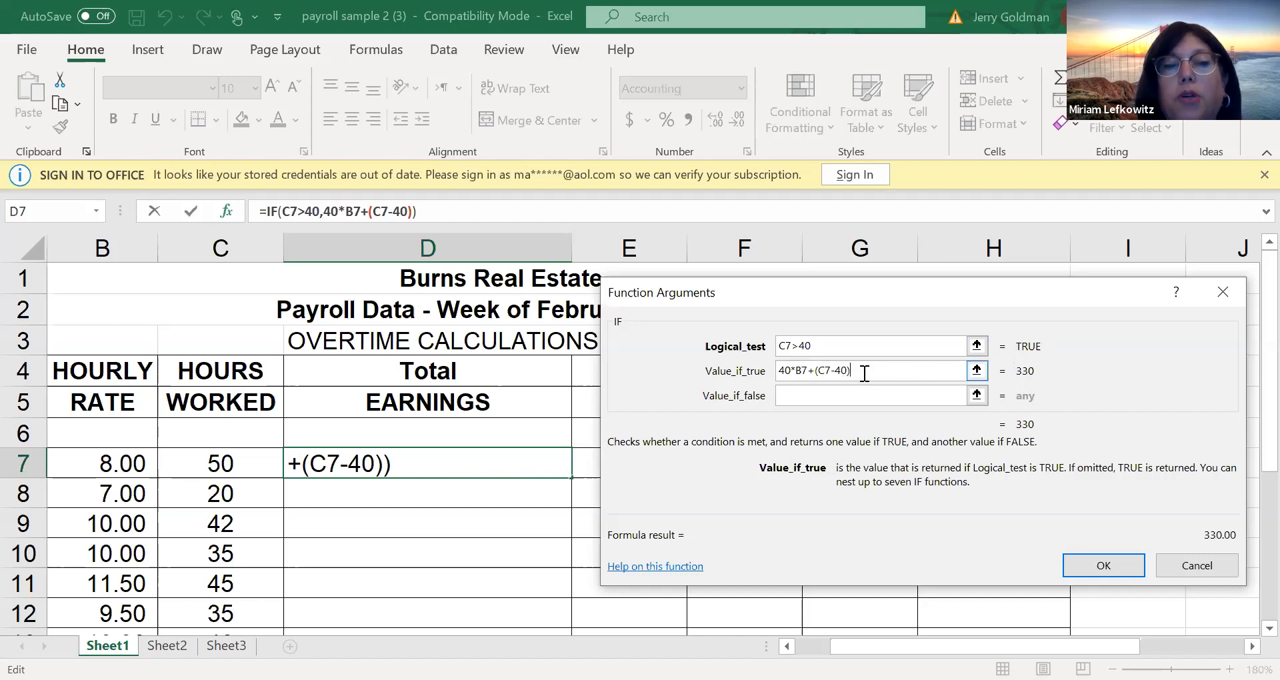
Multiply the overtime hours in the value if true by the time-and-a-half rate, B7*1.5
text(*)
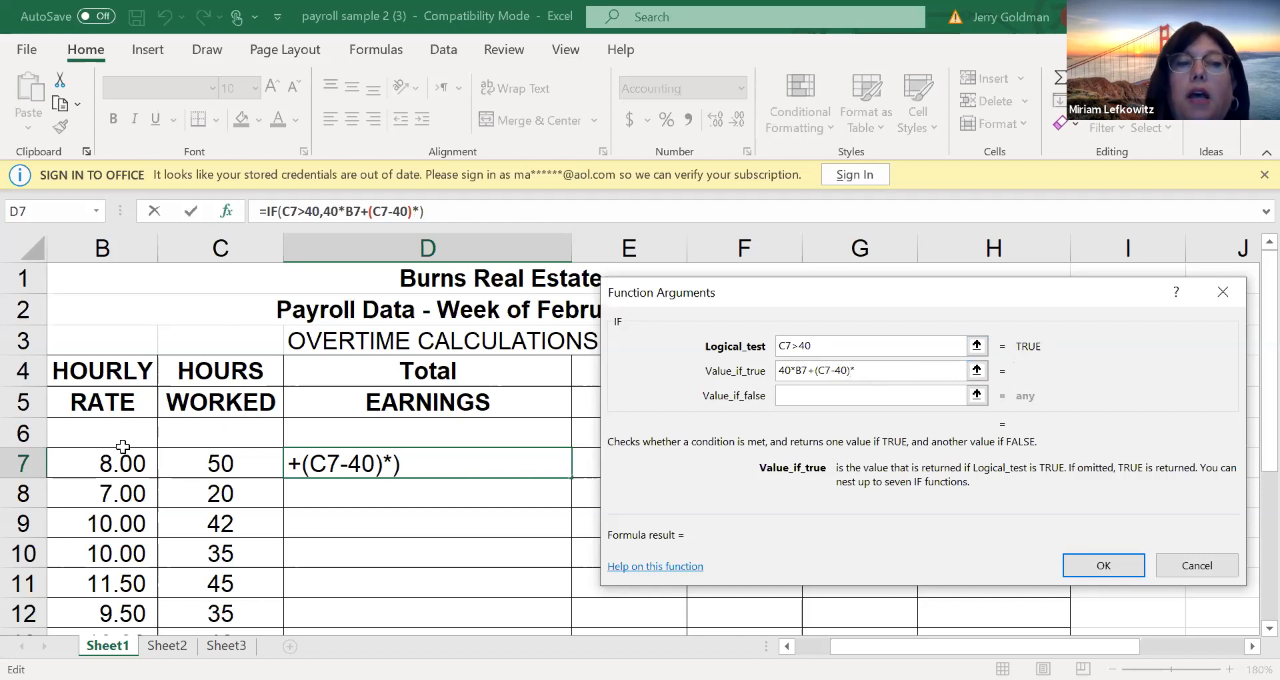
click(110, 463)
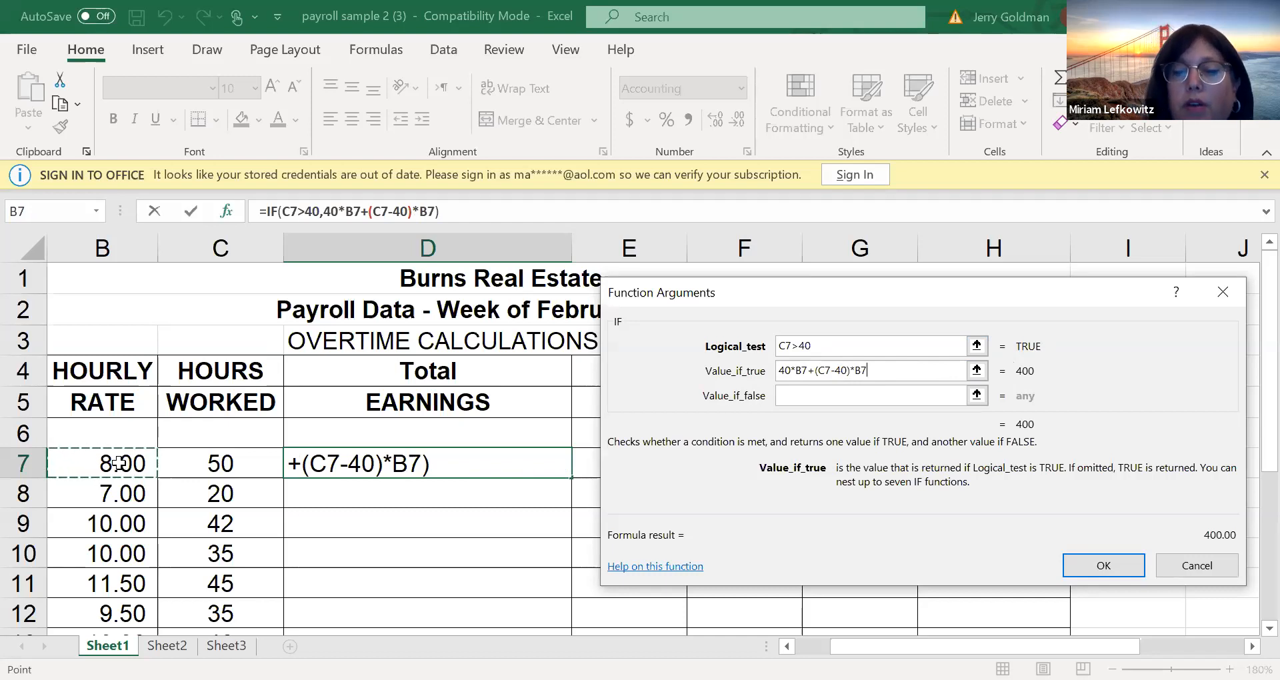
text(*1.5)
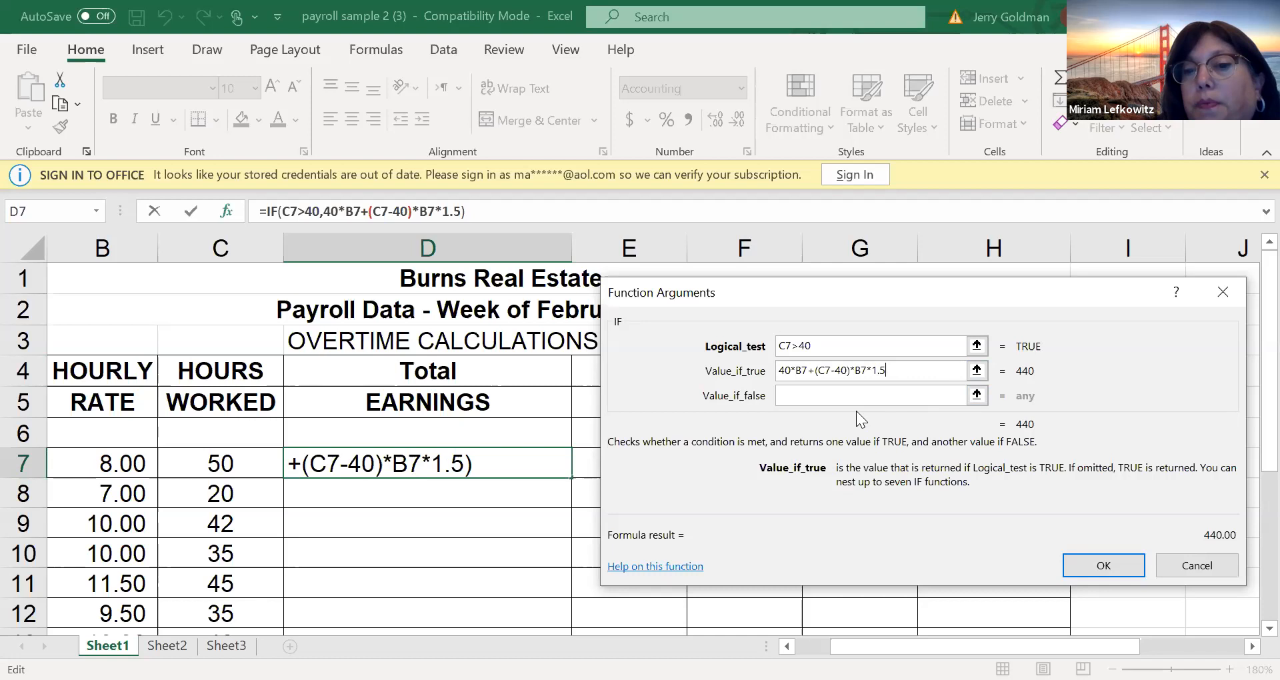
click(865, 396)
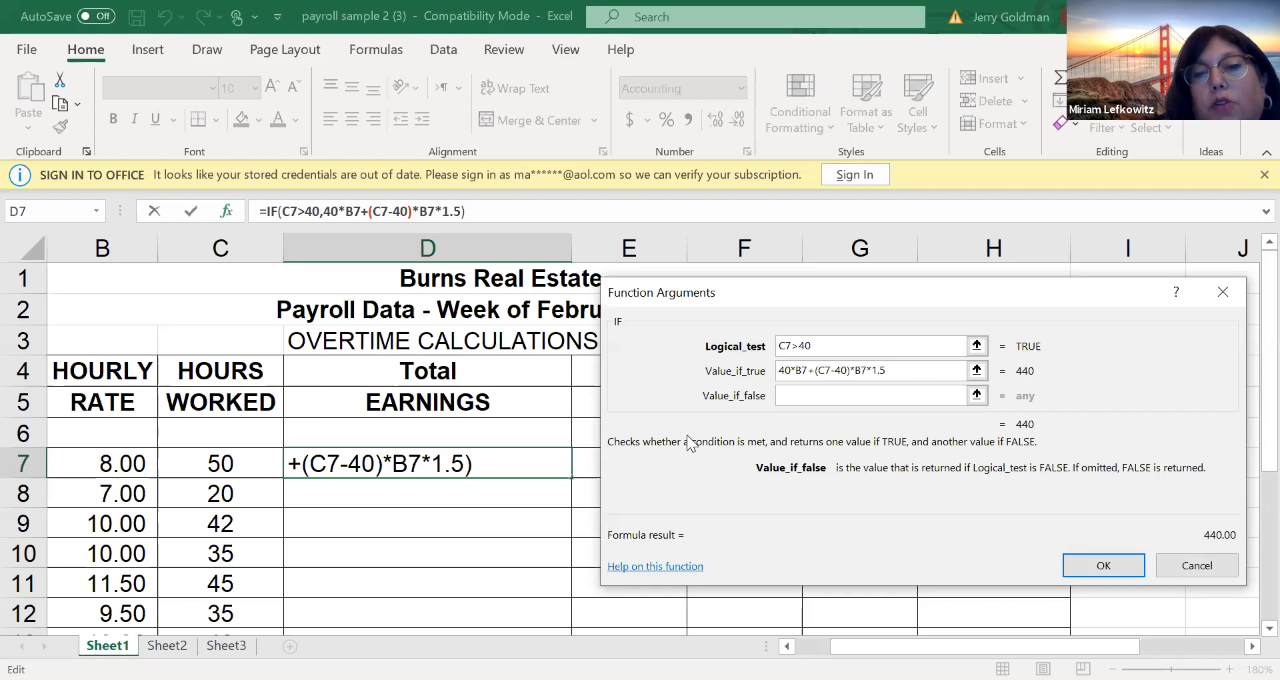
click(862, 370)
text(7/////////////8)
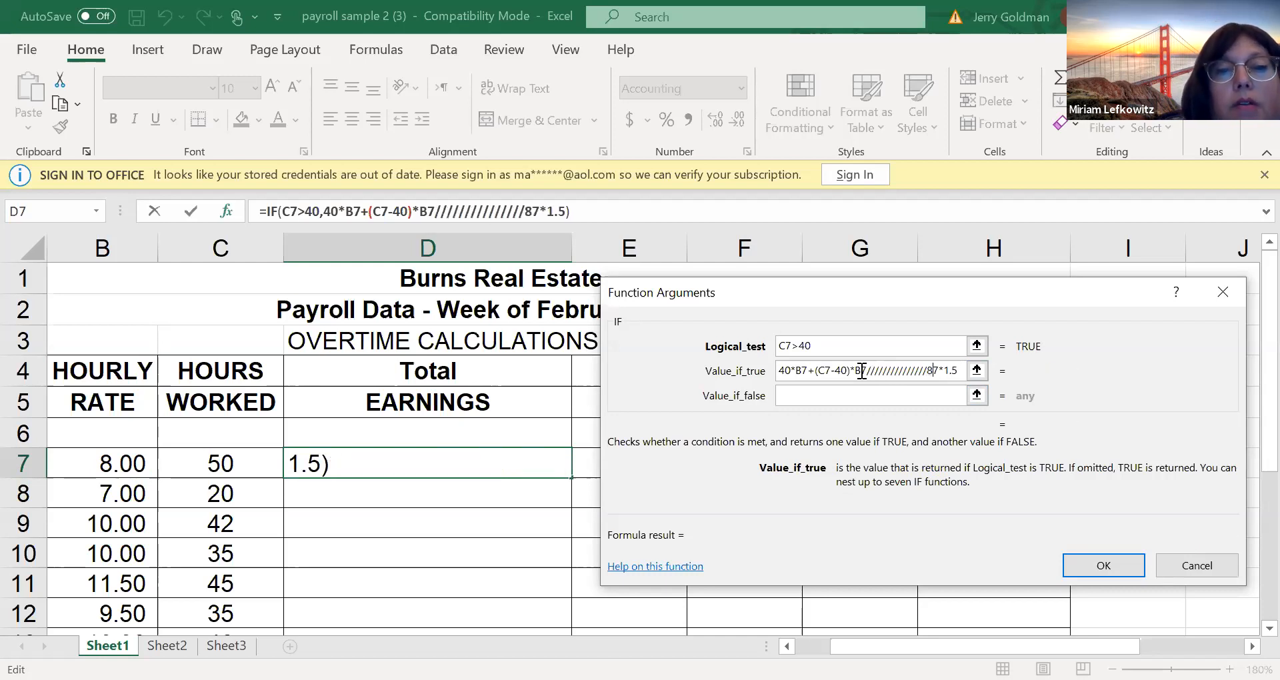
key(BackSpace)
key(BackSpace)
key(BackSpace)
key(BackSpace)
key(BackSpace)
key(BackSpace)
key(BackSpace)
key(BackSpace)
key(BackSpace)
key(BackSpace)
key(BackSpace)
key(BackSpace)
key(BackSpace)
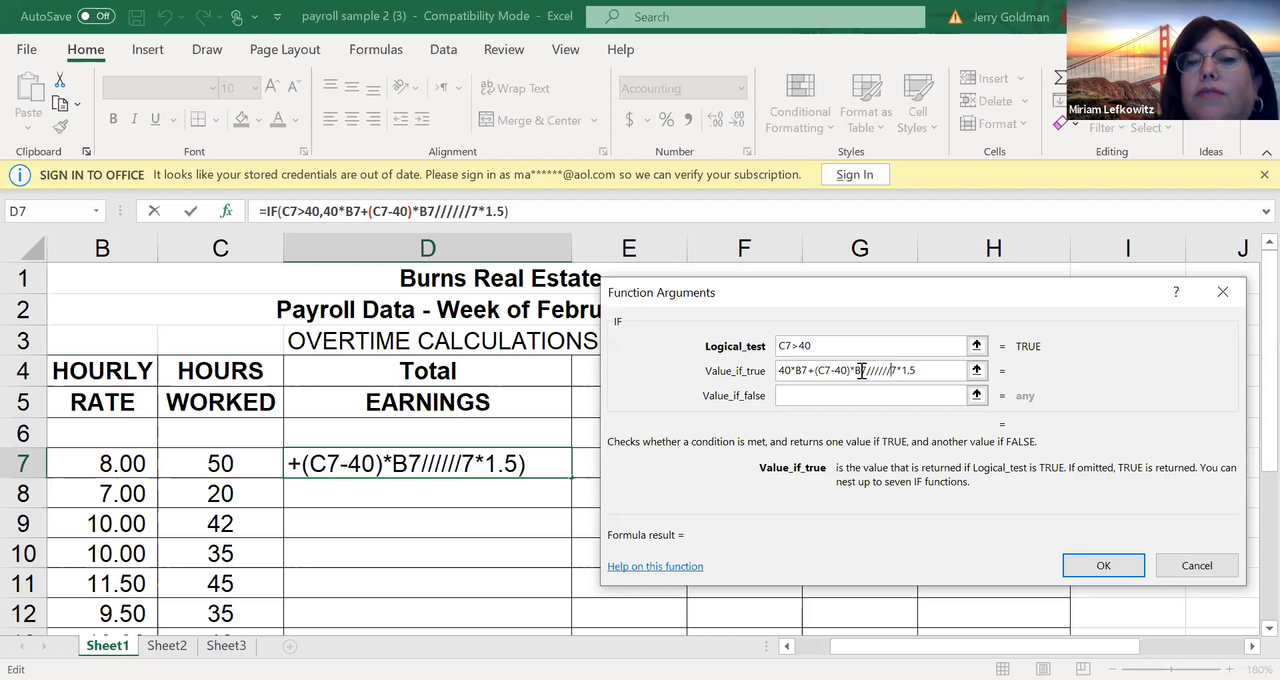
key(BackSpace)
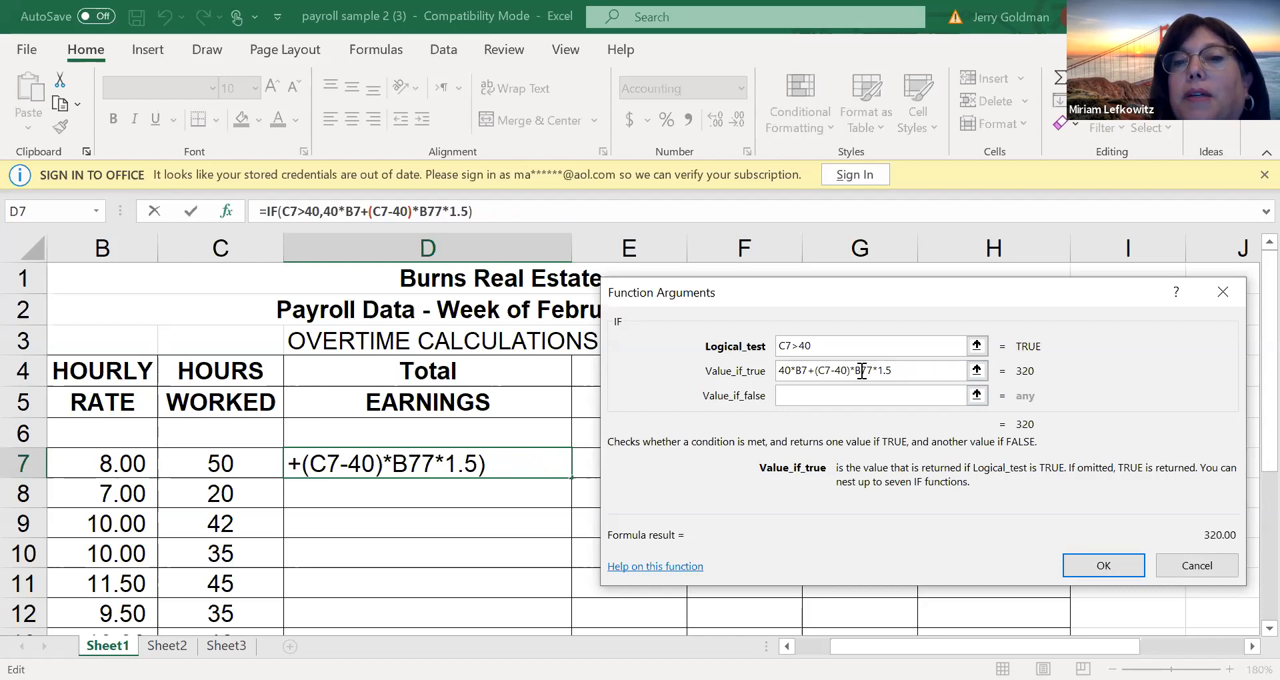
key(BackSpace)
Set the IF function's value if false to B7*C7 and complete the formula in D7
click(853, 397)
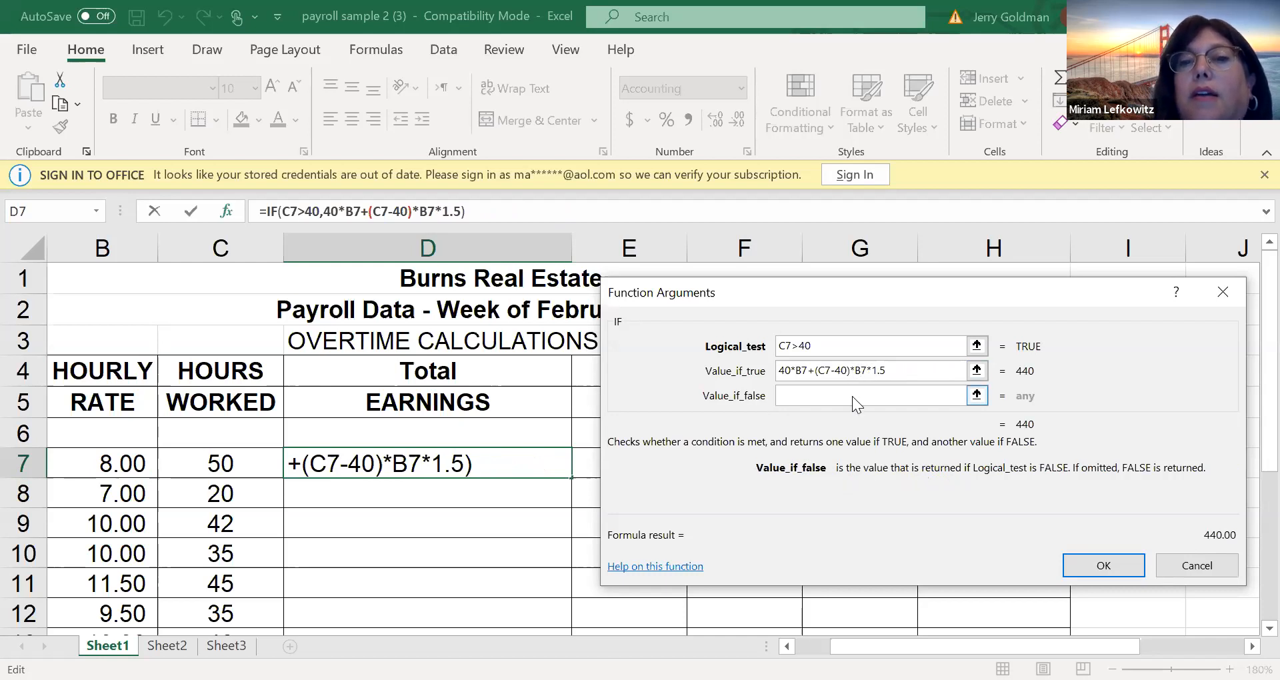
text(B7*)
click(199, 464)
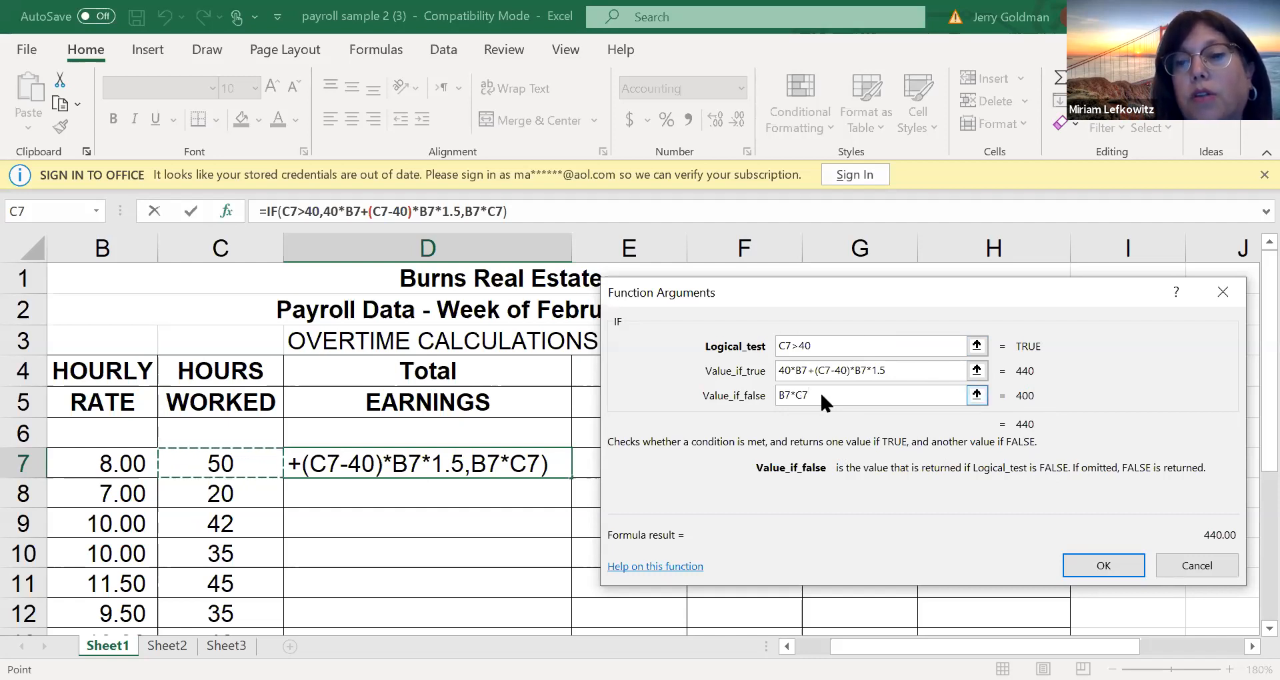
click(1103, 566)
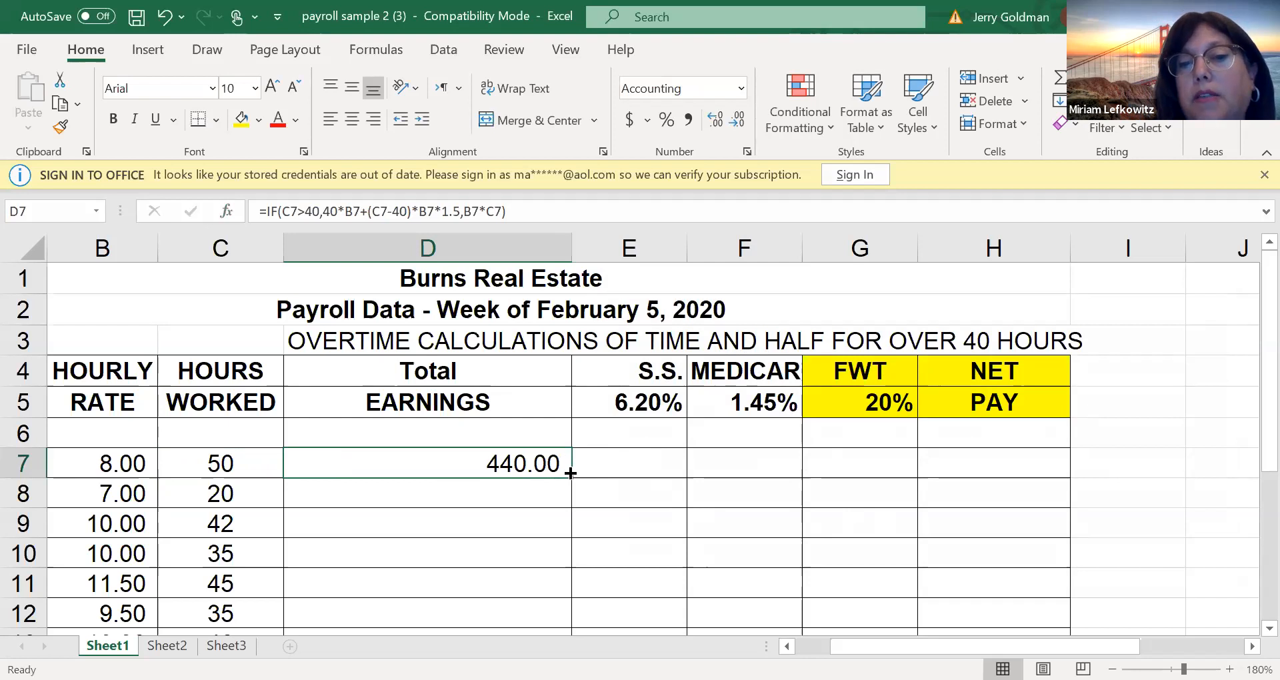
Fill the Total EARNINGS formula from D7 down to D14
drag(573, 475, 573, 476)
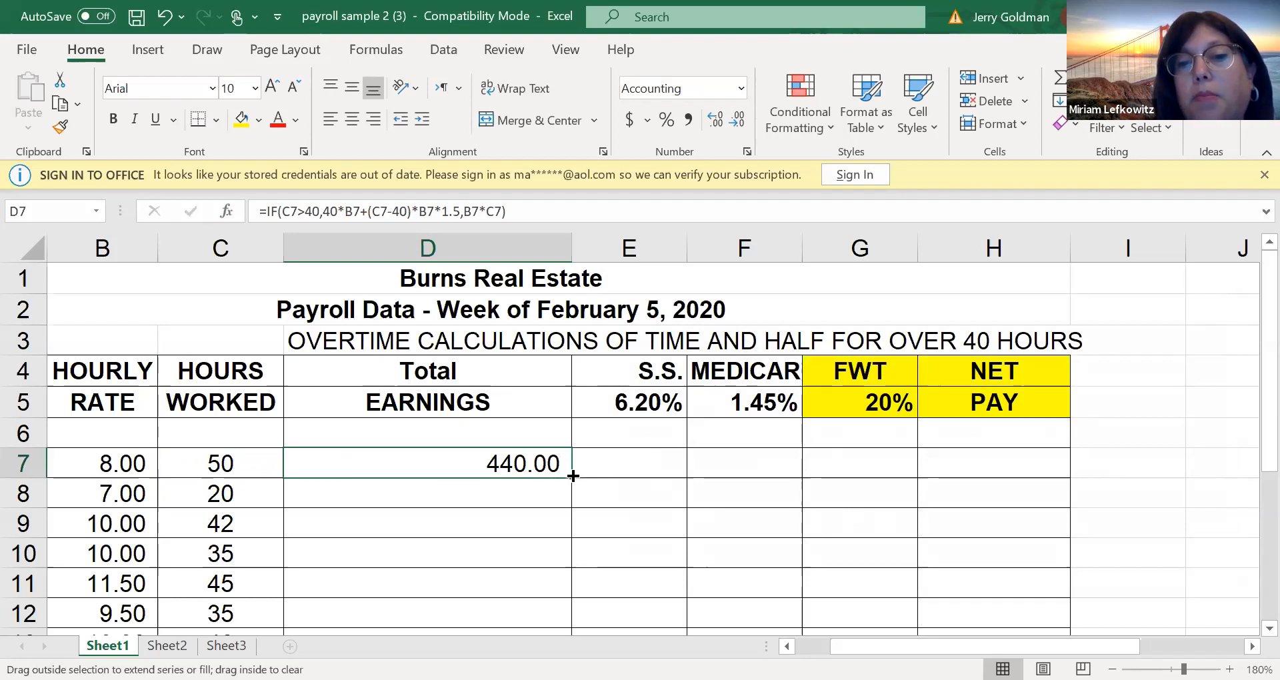
drag(572, 475, 543, 564)
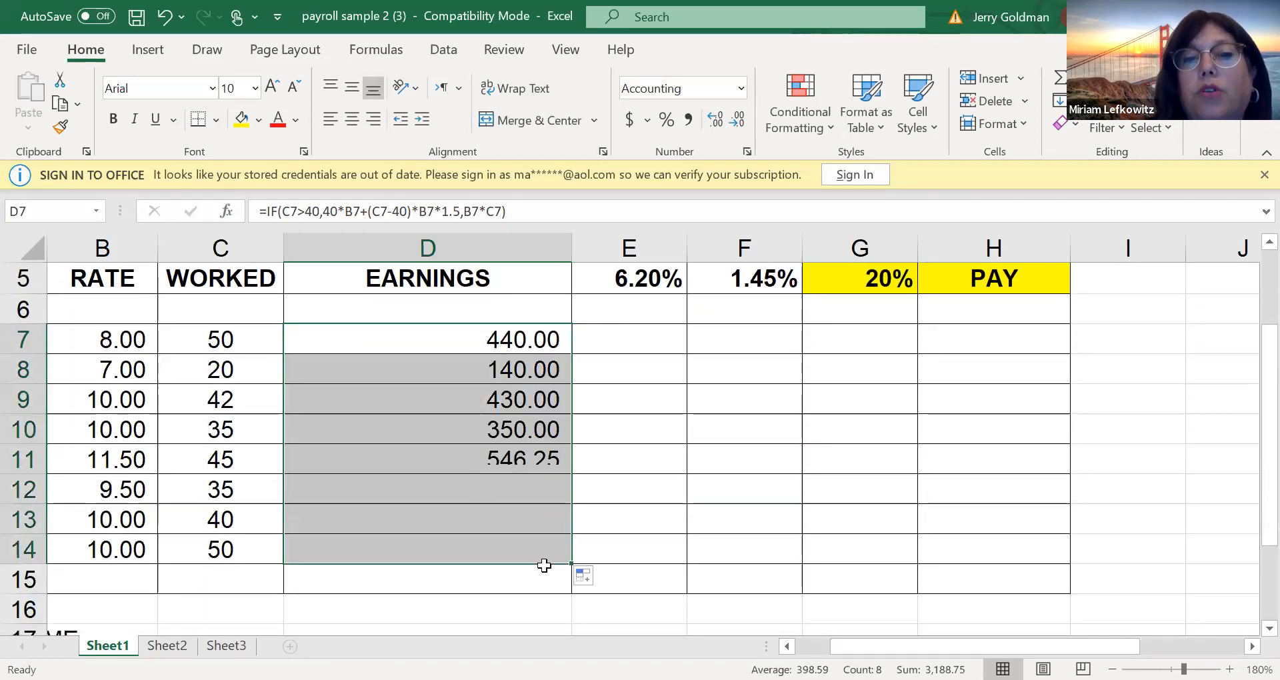
click(506, 332)
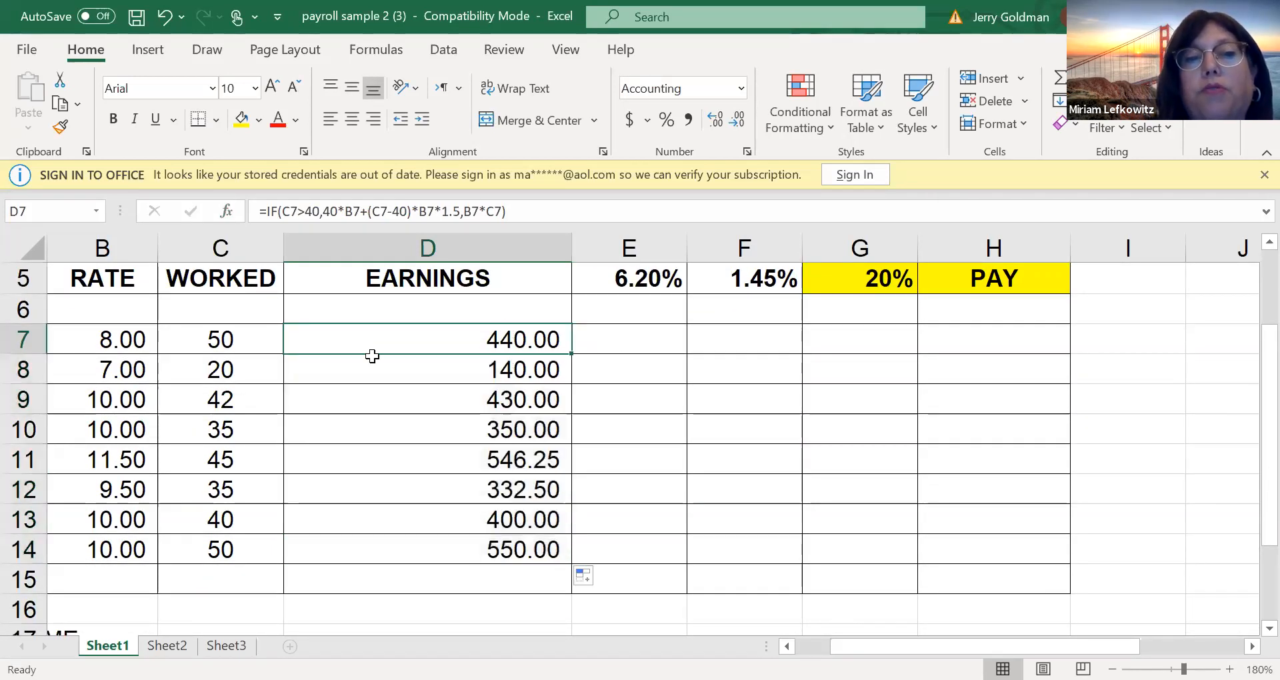
click(224, 338)
mouse_move(224, 338)
mouse_down()
mouse_move(523, 322)
mouse_move(314, 351)
mouse_move(206, 338)
mouse_move(223, 364)
mouse_move(223, 337)
mouse_up()
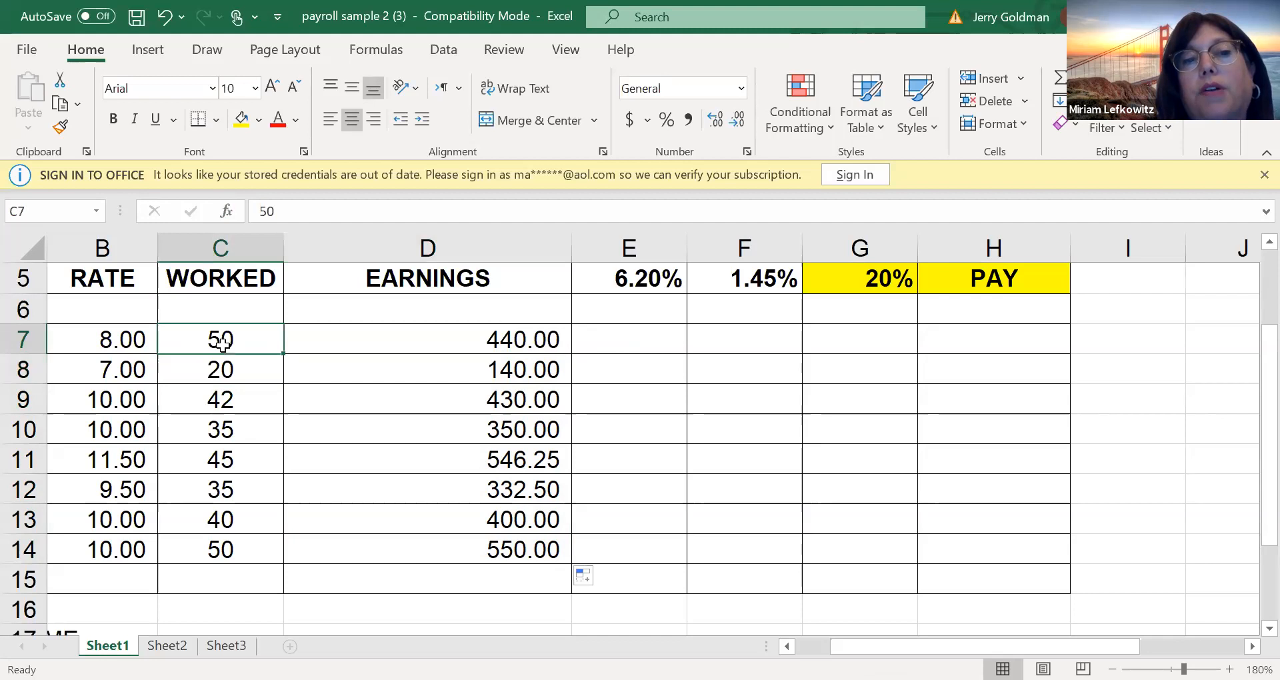
Enter ABE in cell F6 and fill it down column F to F11
click(752, 340)
click(743, 316)
text(ABE)
key(Return)
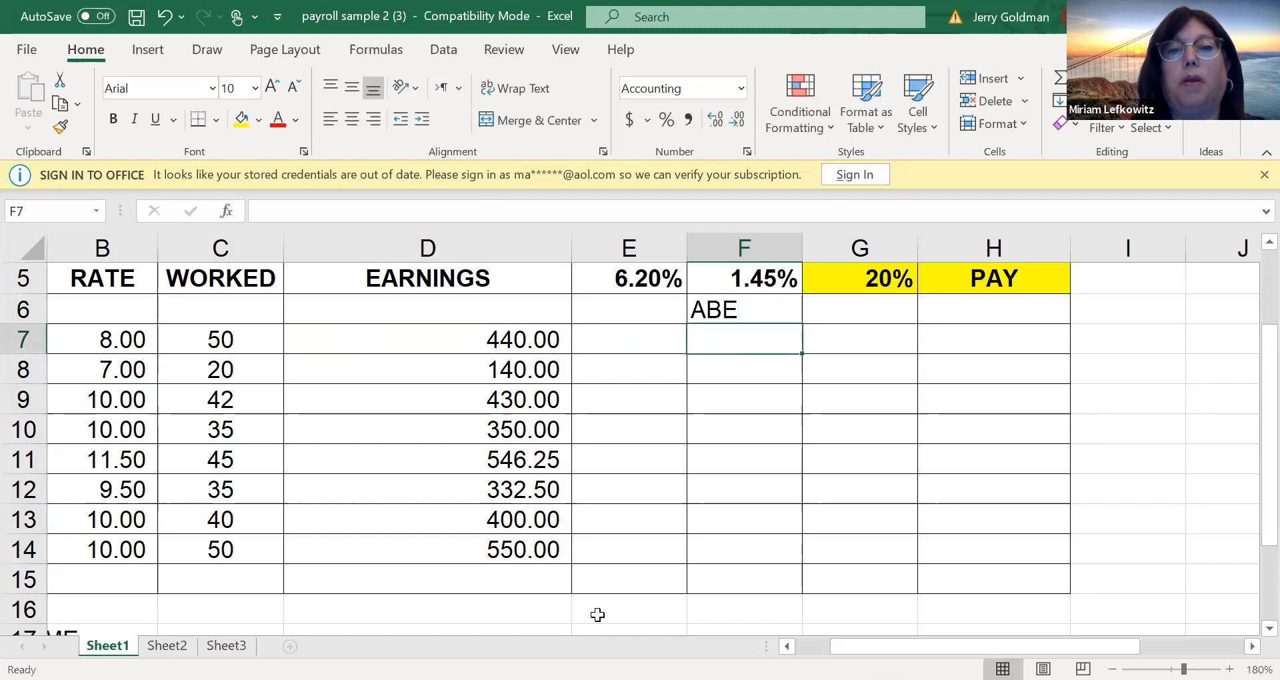
click(726, 309)
mouse_move(724, 312)
mouse_down()
mouse_move(721, 343)
mouse_move(720, 321)
mouse_up()
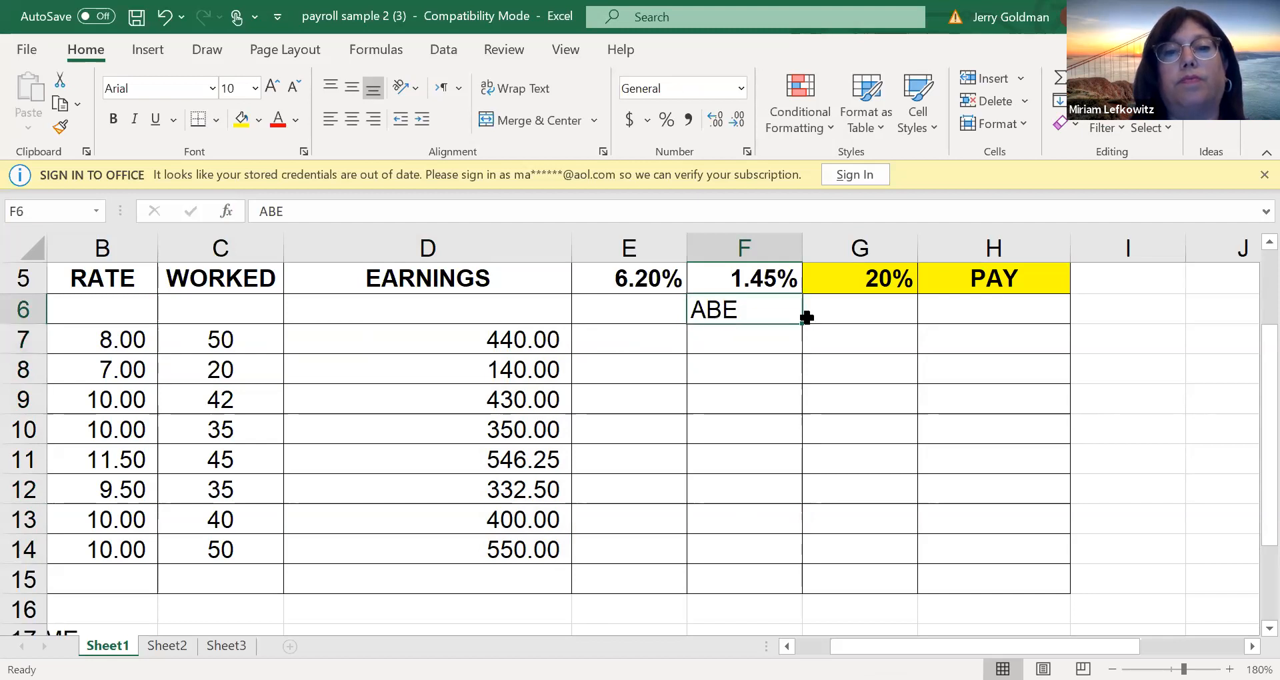
drag(803, 324, 792, 487)
Clear the ABE entries from F6 and the filled cells below it
key(BackSpace)
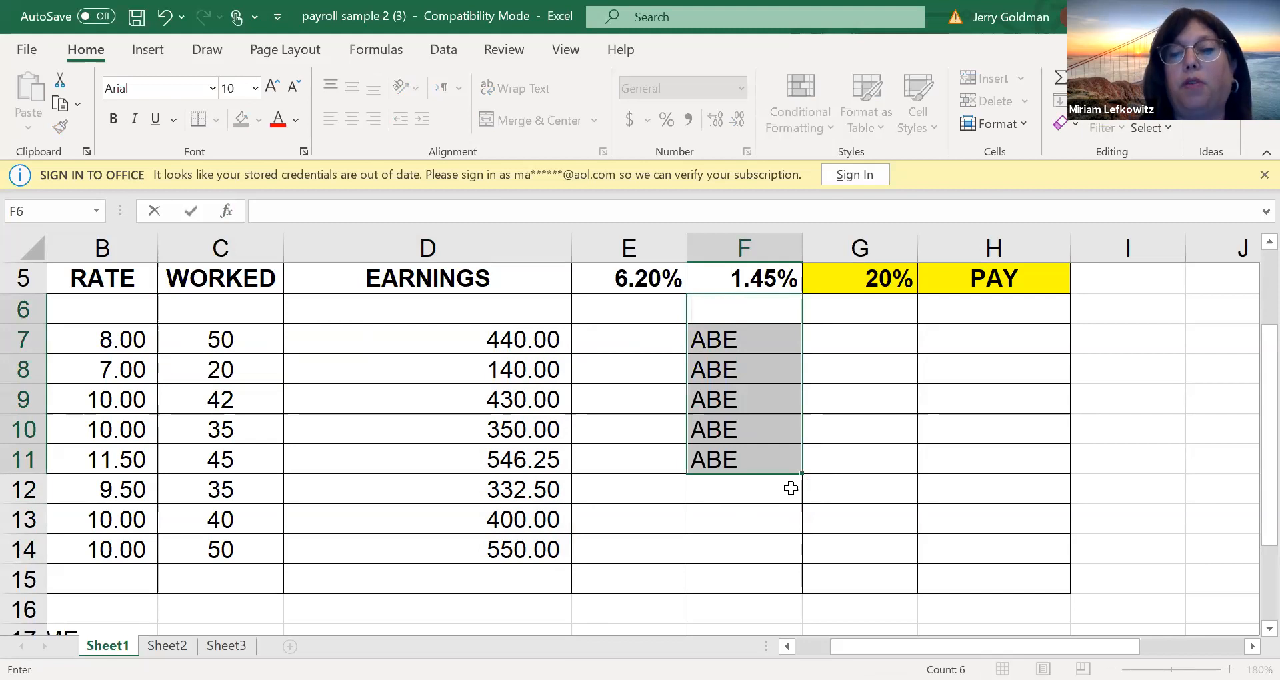
drag(765, 332, 772, 479)
key(Delete)
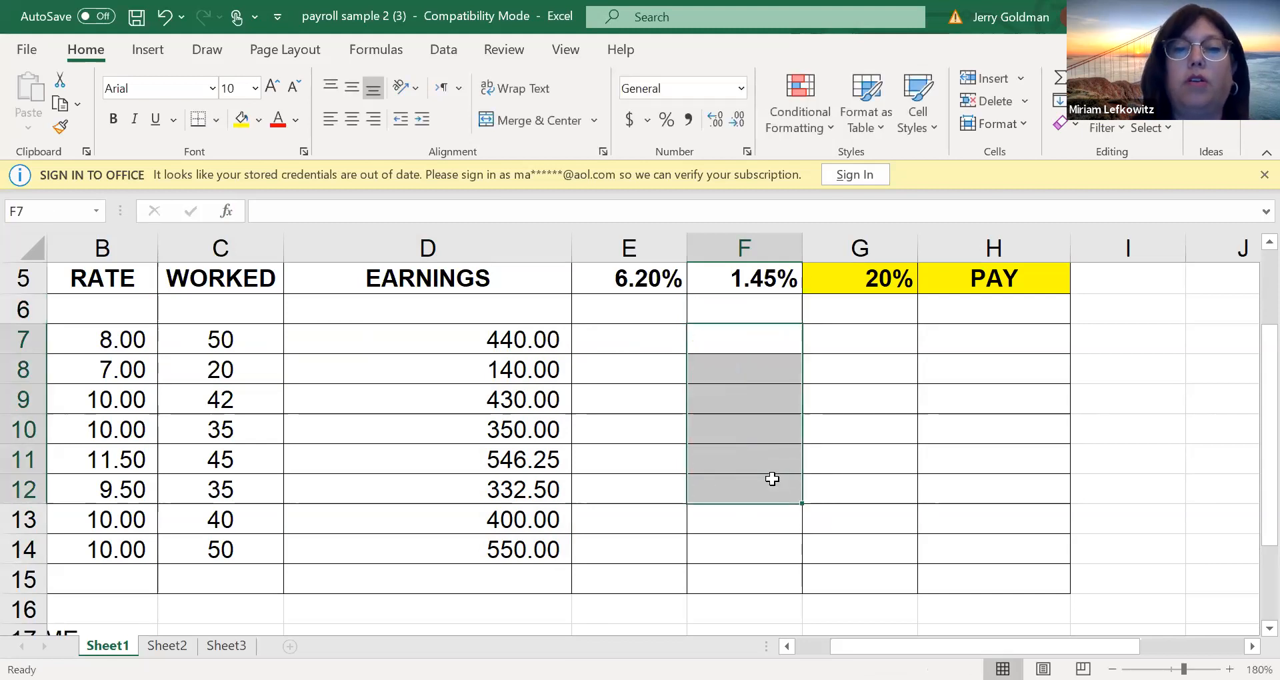
Enter SUNDAY in cell F7 and JANUARY in cell G7
click(702, 352)
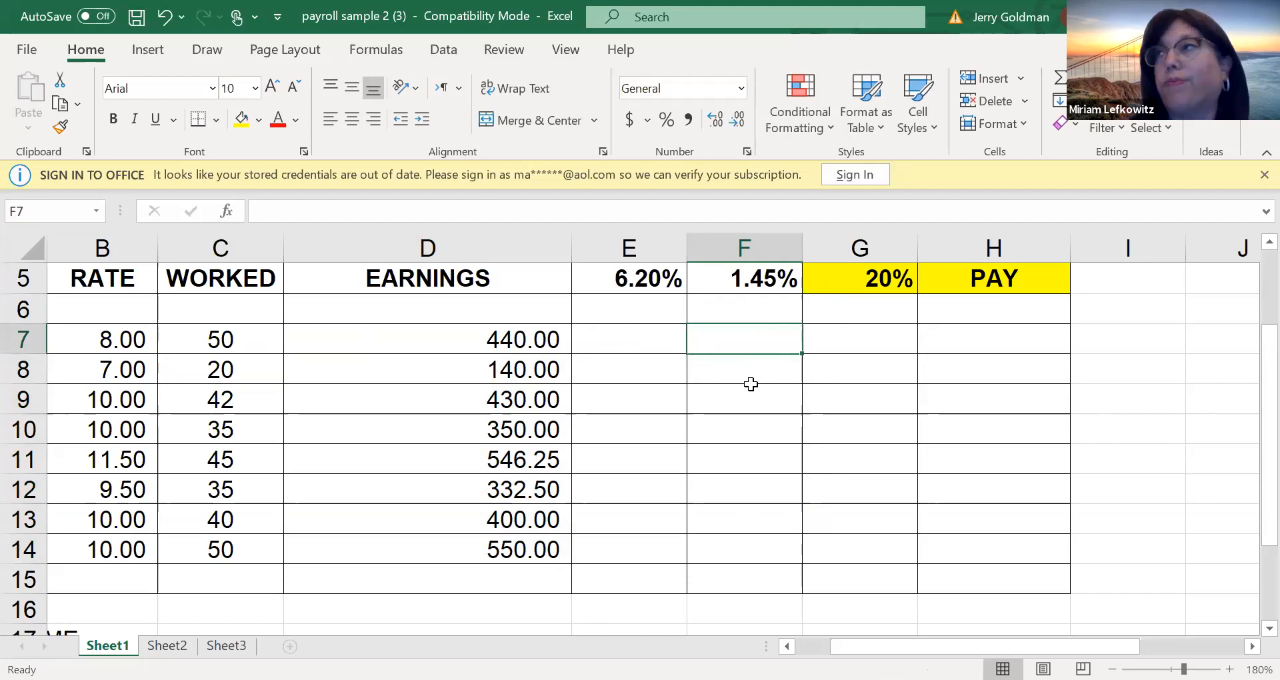
text(S)
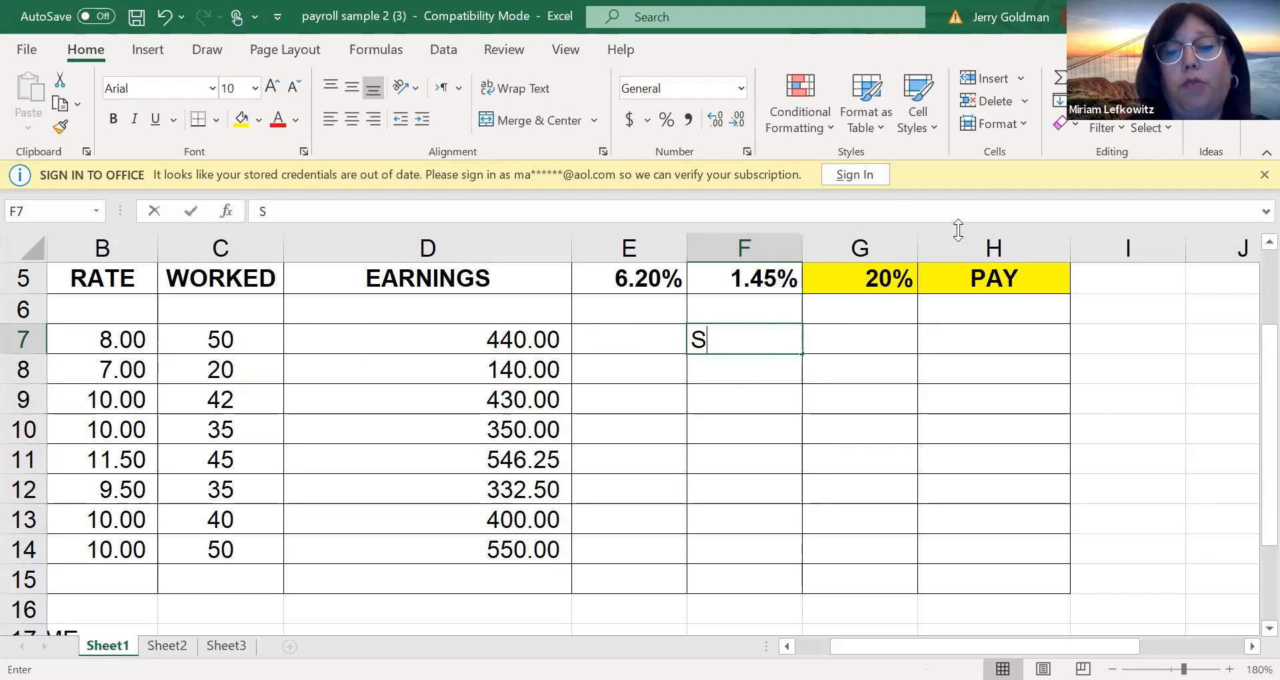
text(UNDAY)
key(Return)
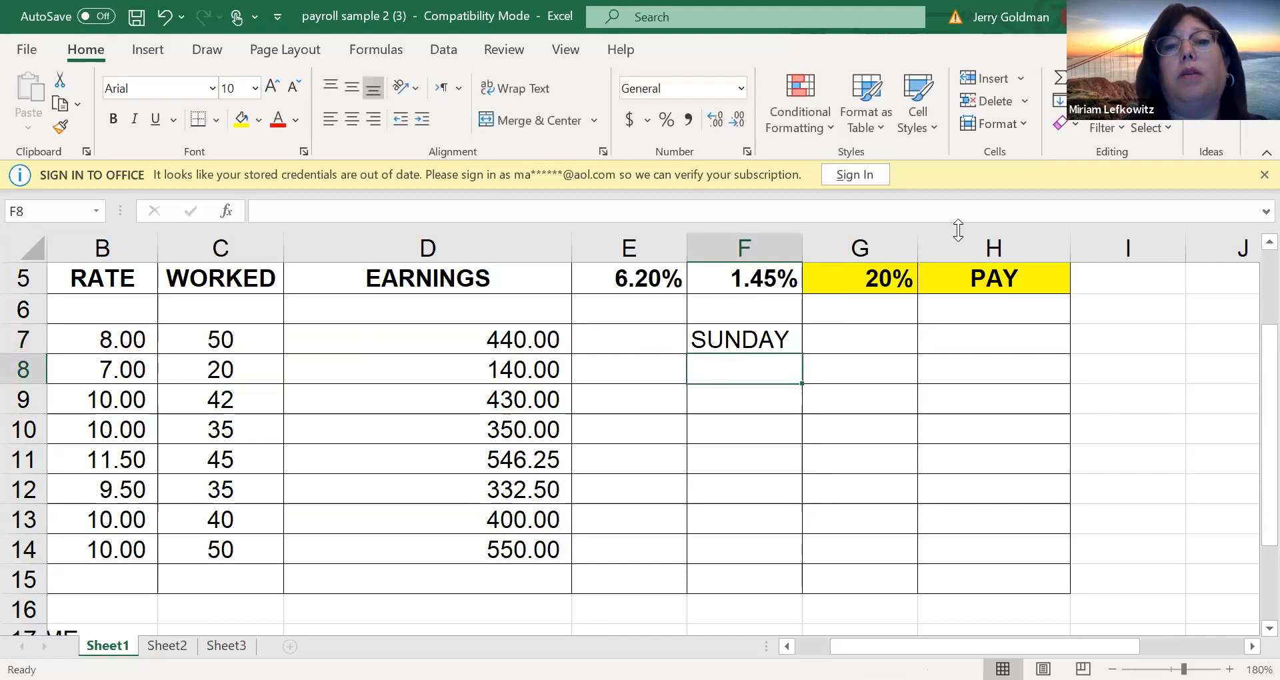
key(Up)
key(Right)
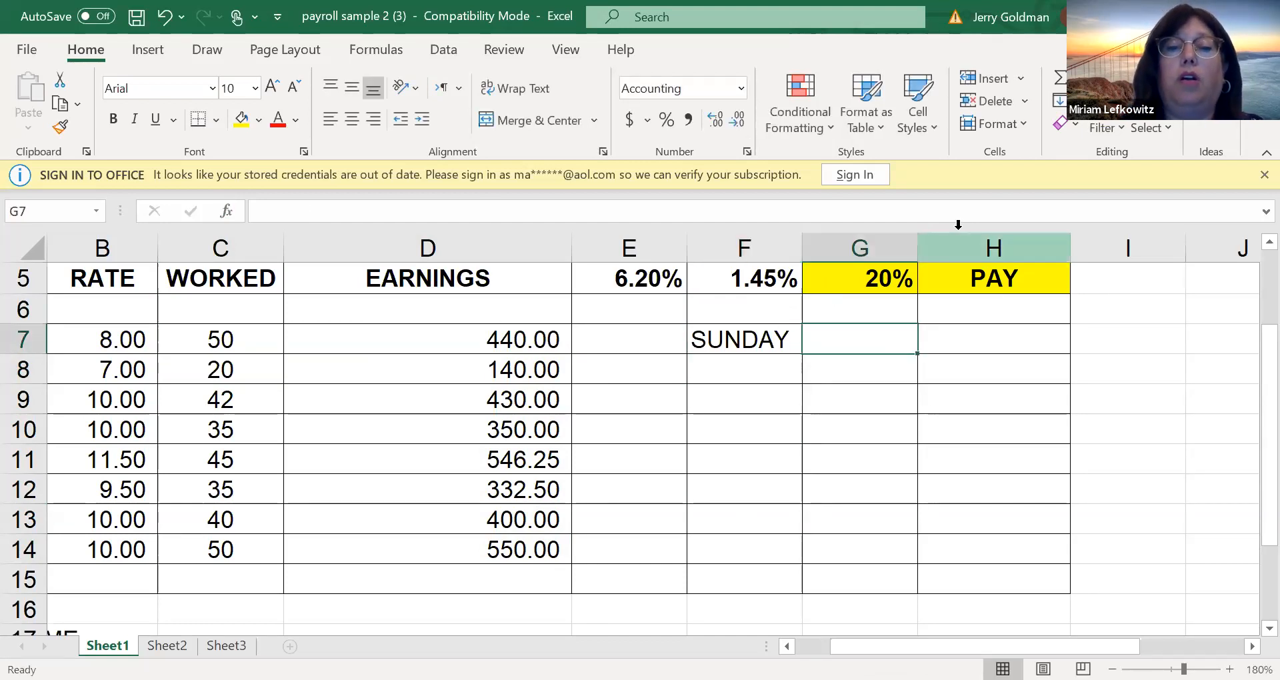
text(JANUARY)
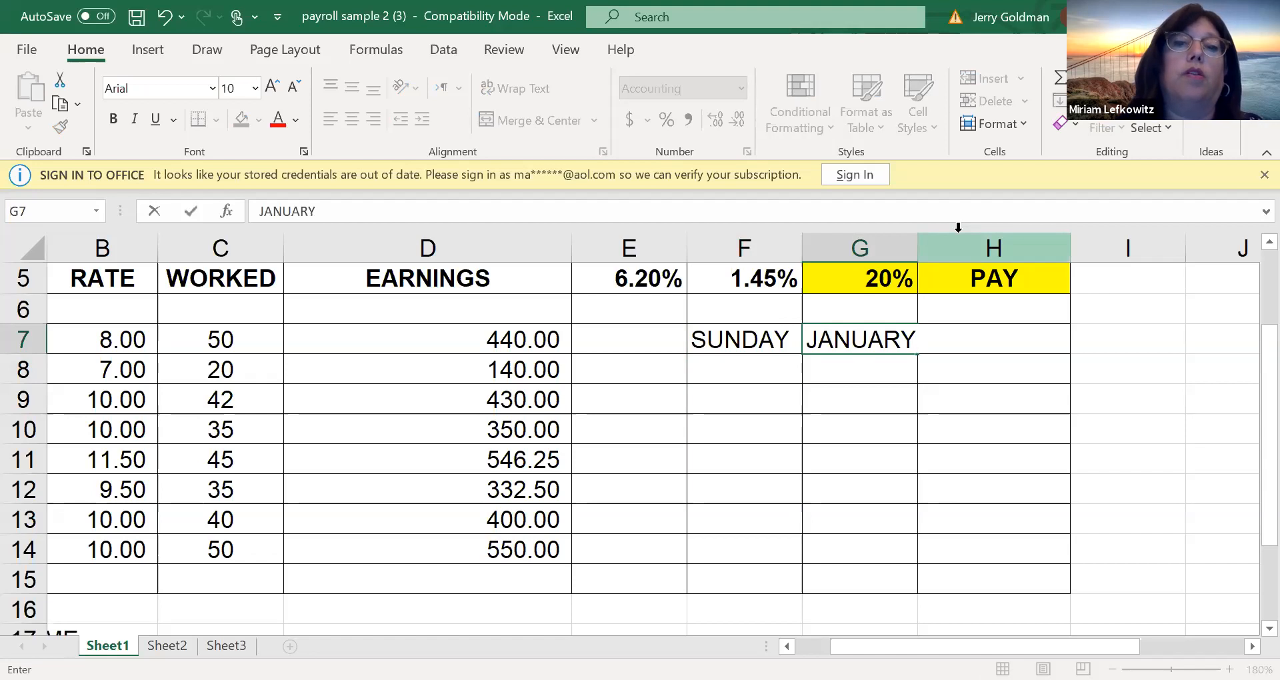
key(Return)
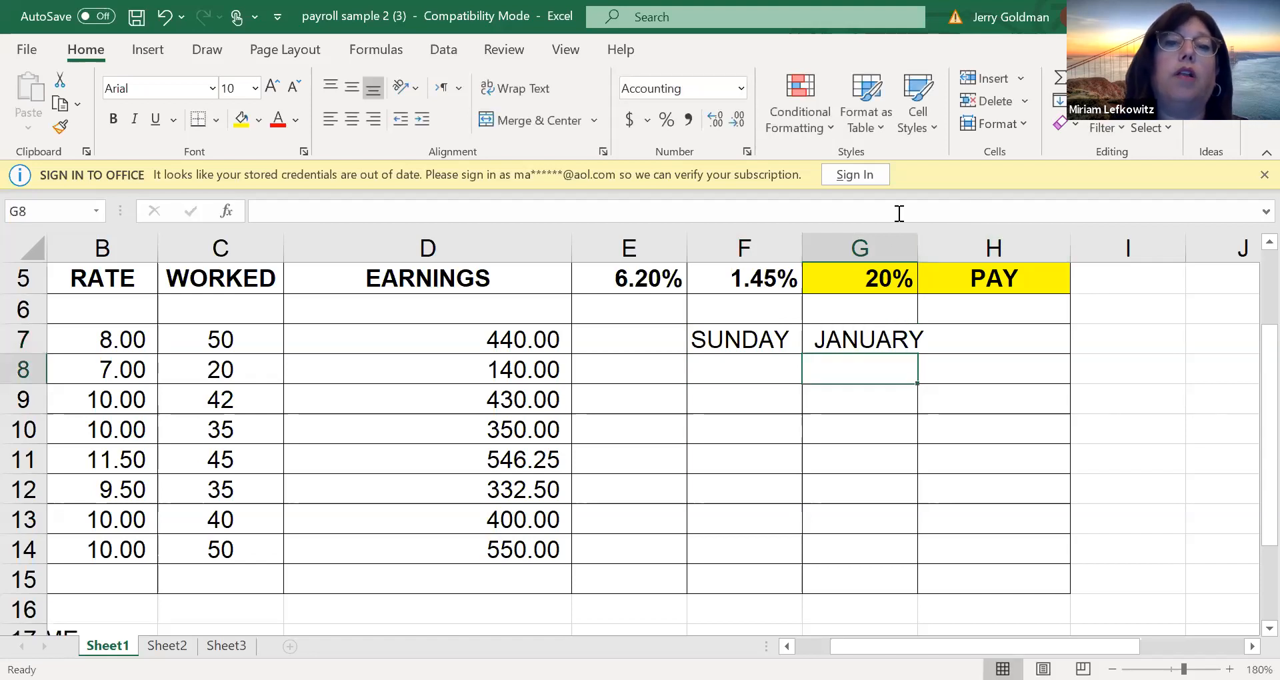
Fill the weekday series from F7 down to F15 and the month series from G7 down to G18
click(789, 342)
drag(802, 354, 795, 579)
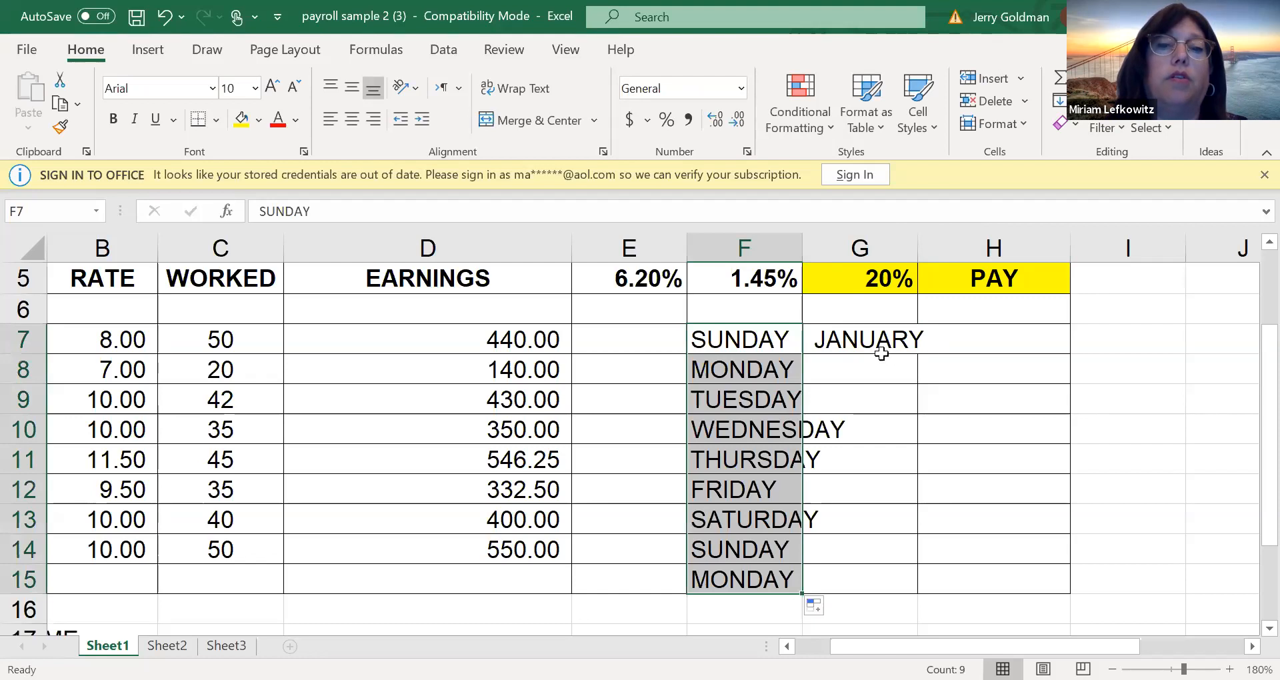
click(877, 348)
drag(916, 353, 914, 589)
click(731, 488)
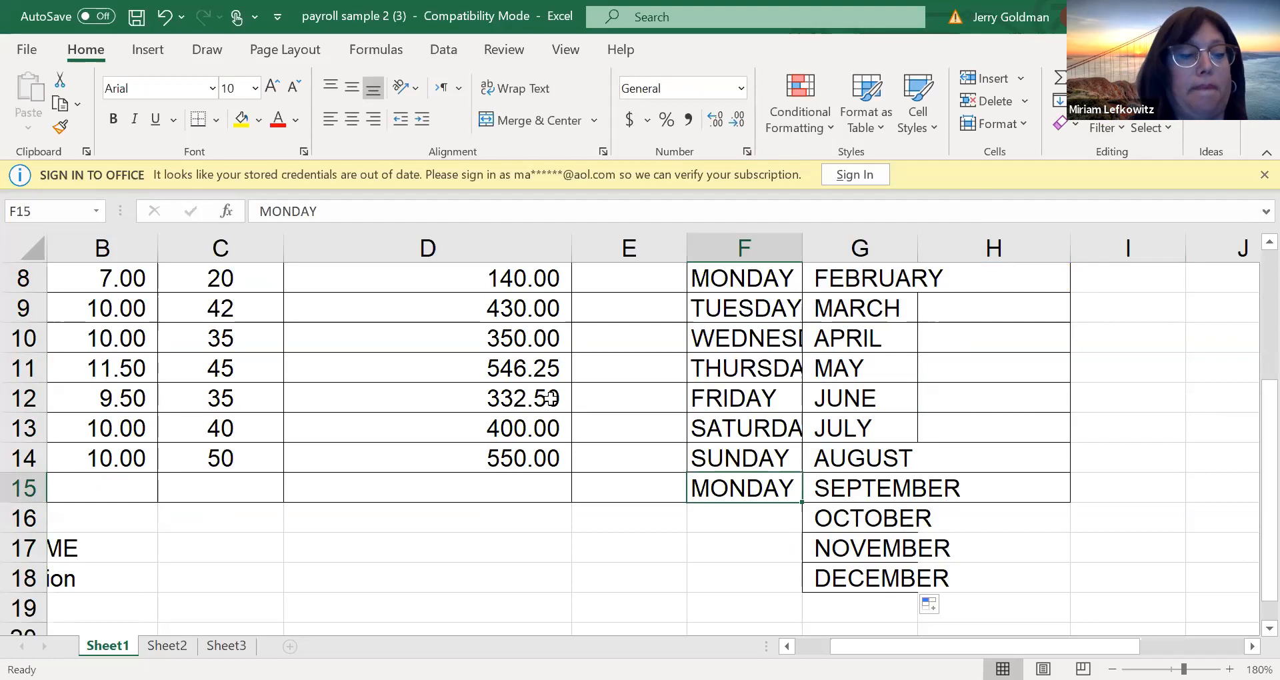
Undo the month series fill below G7
key(ctrl+z)
key(Up)
key(Up)
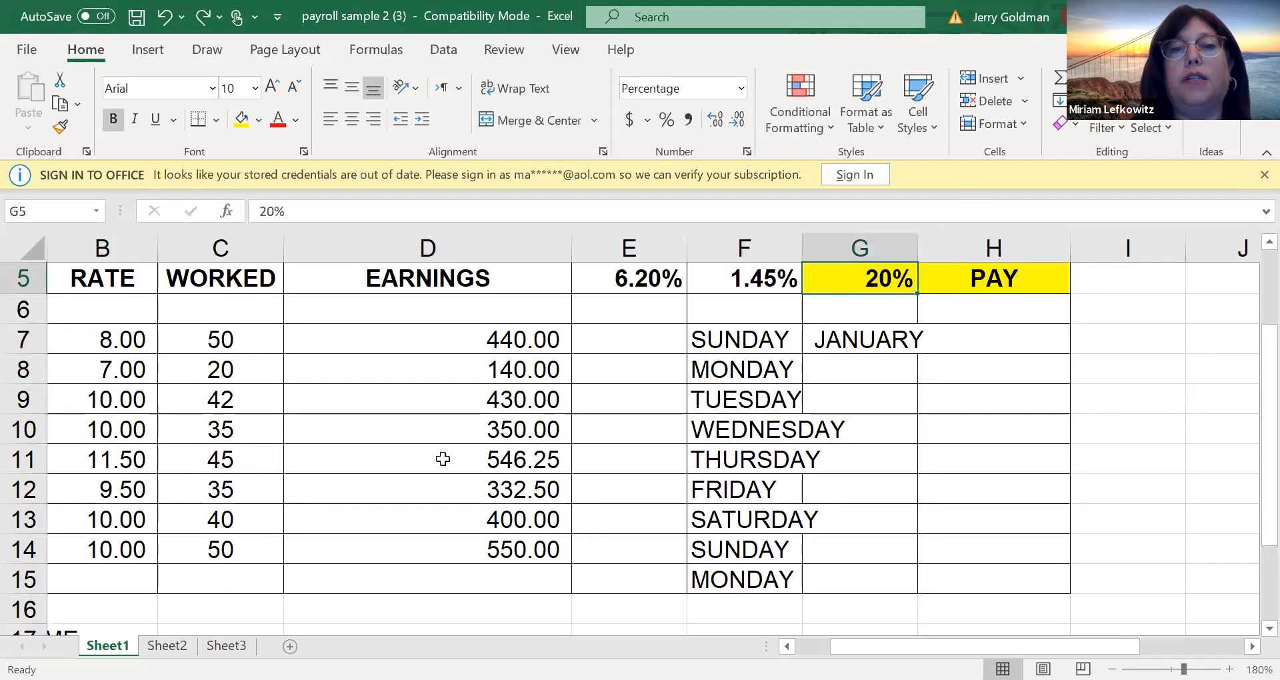
Clear the weekday and month entries from cells F7 through G15
drag(727, 344, 866, 586)
key(Delete)
scroll(800, 467, up, 3)
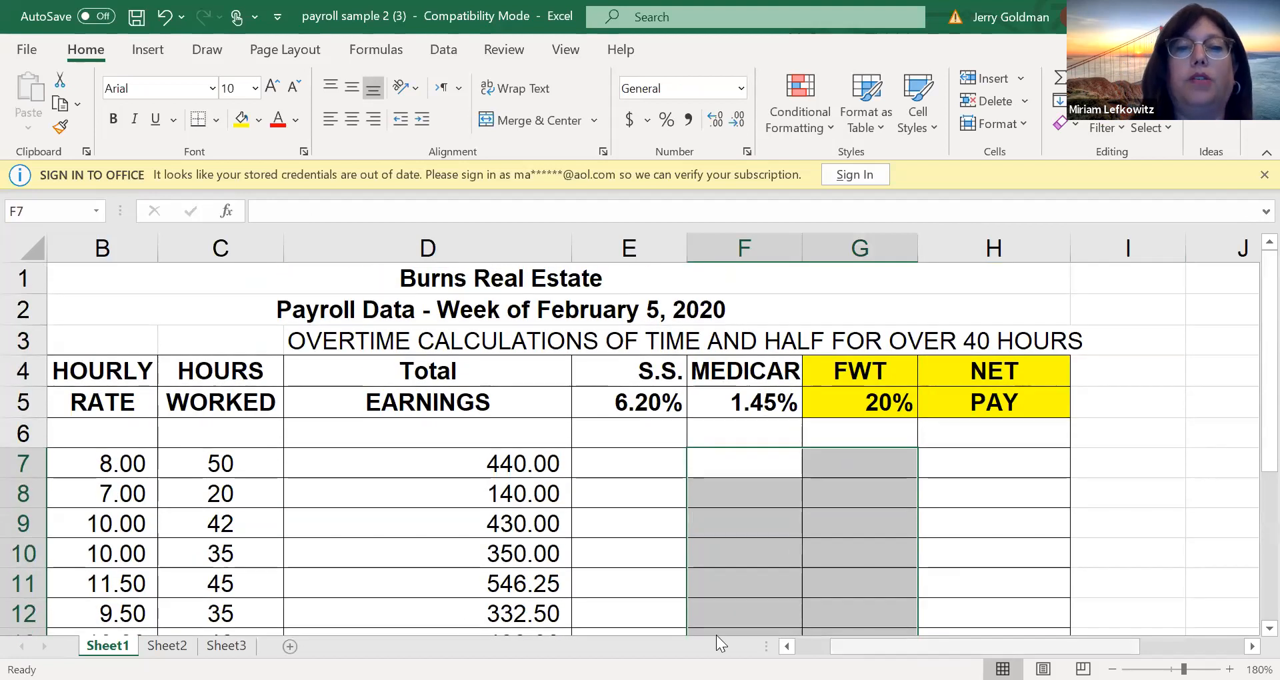
Display the sheet's formulas, examine the overtime IF formulas in D7 through D14, and switch back to values
click(560, 467)
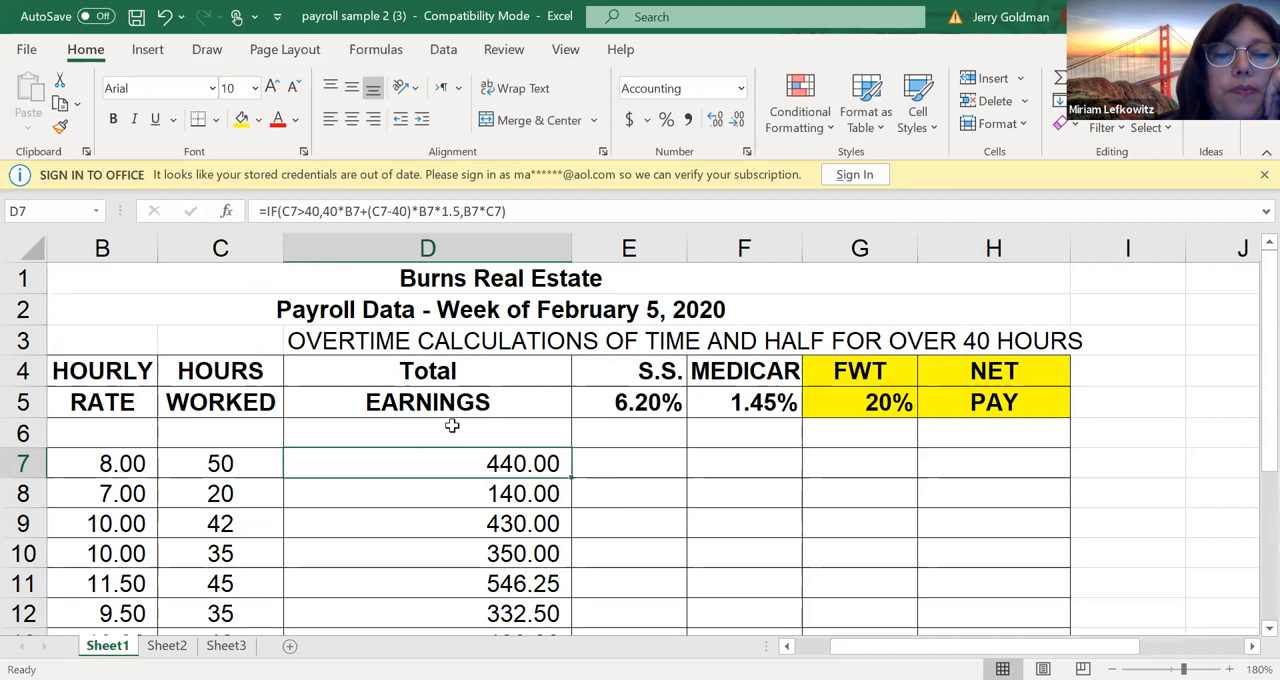
key(ctrl+grave)
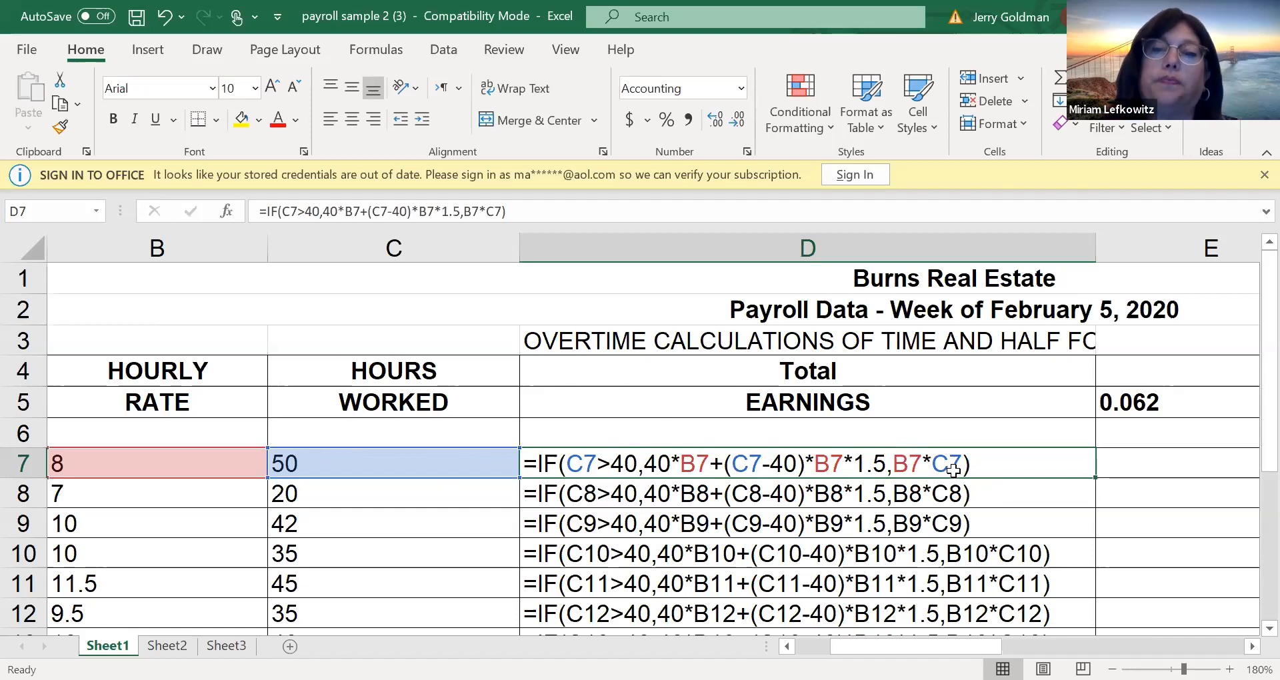
scroll(1248, 427, down, 2)
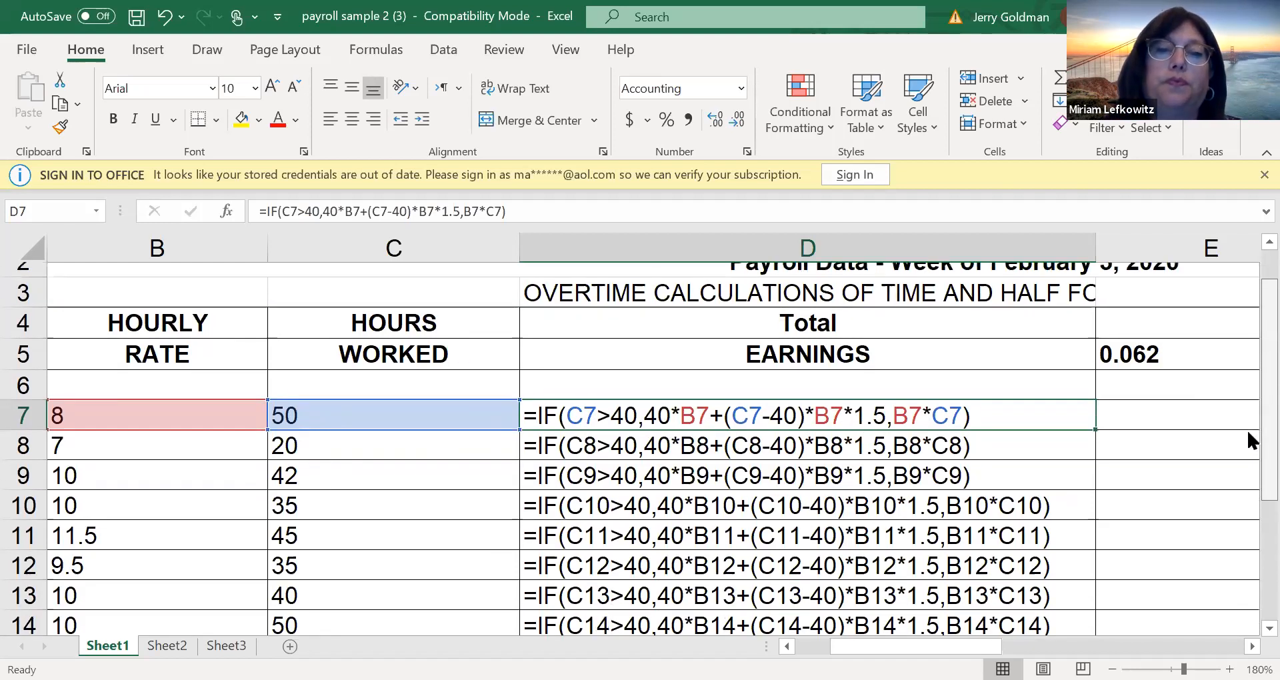
scroll(1247, 460, up, 1)
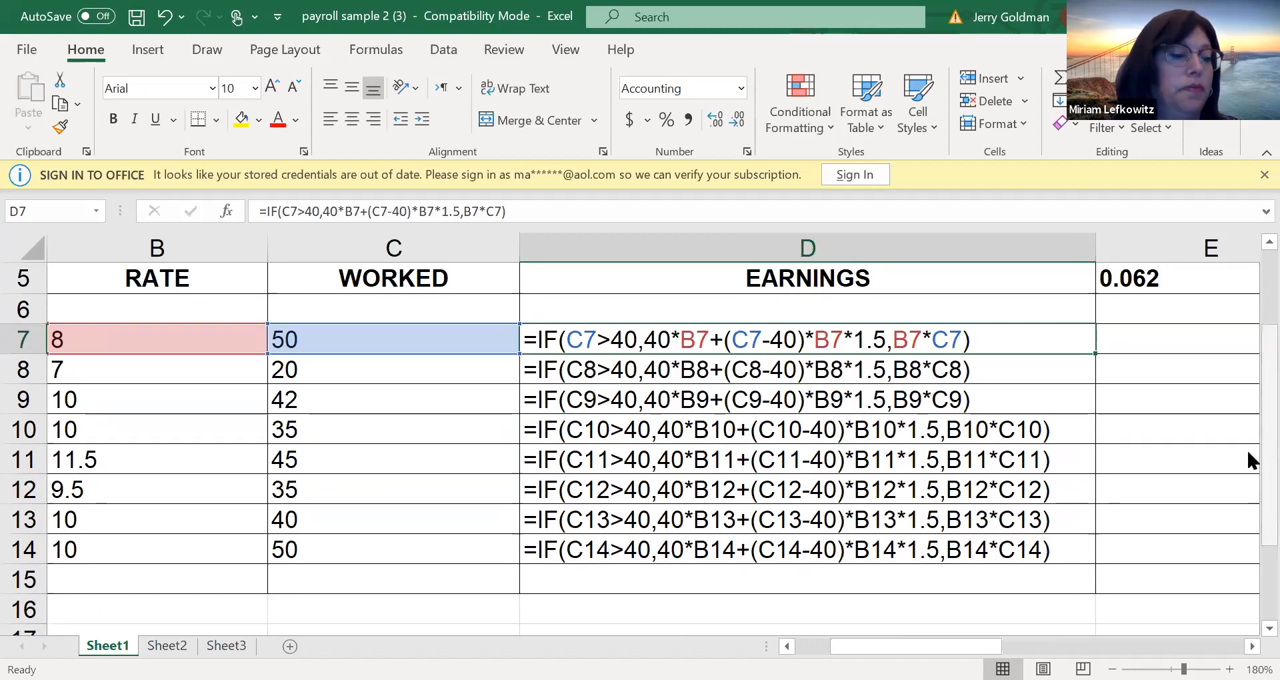
key(ctrl+grave)
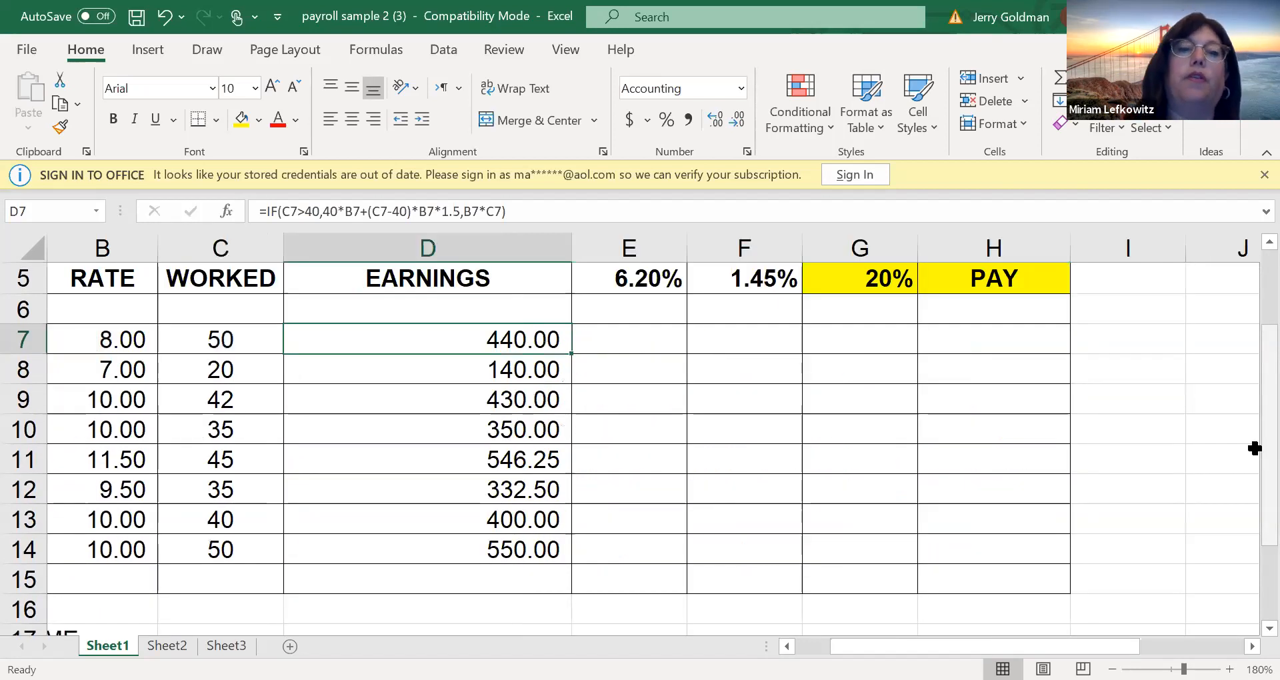
Compare the hours worked with the earnings formulas in rows 8 through 14, both under and over 40 hours
click(510, 523)
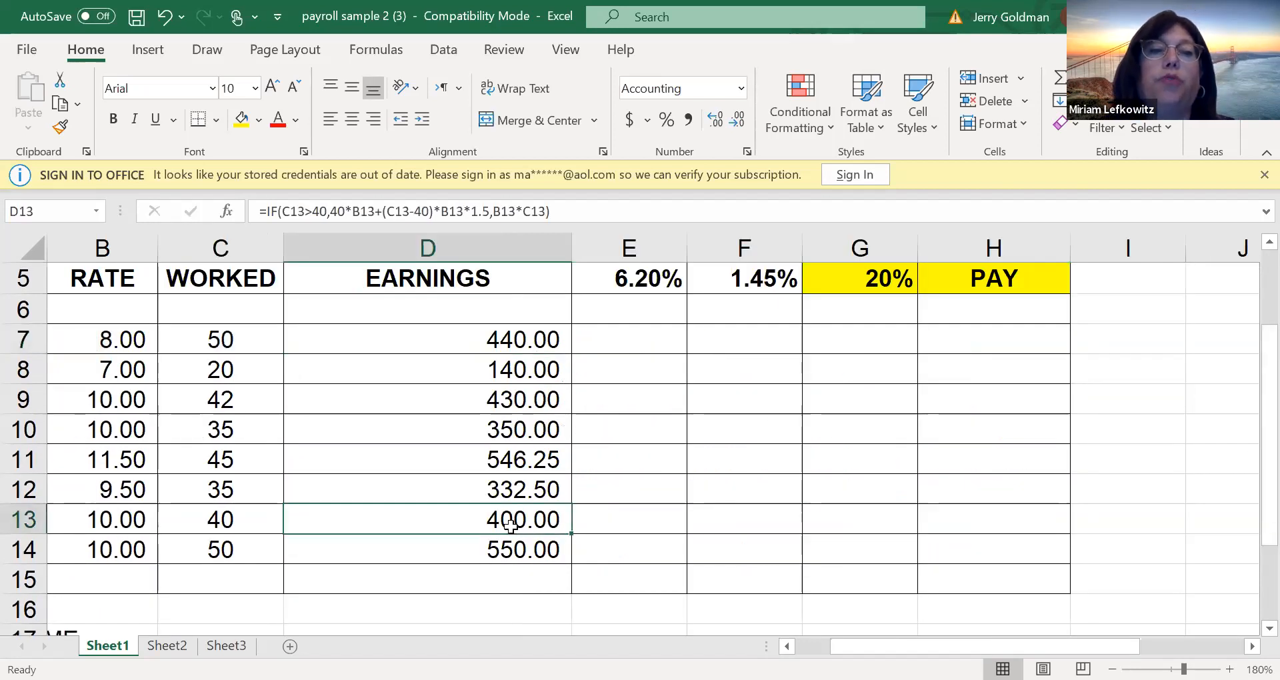
click(492, 544)
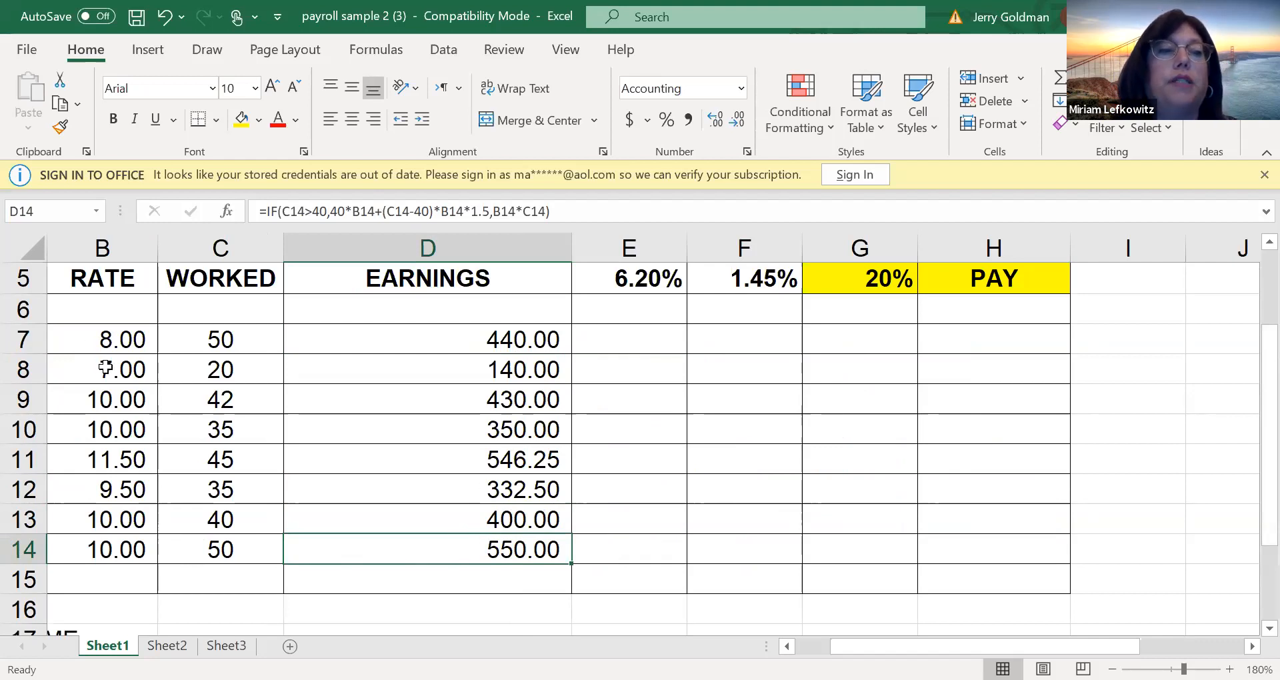
click(220, 369)
click(474, 394)
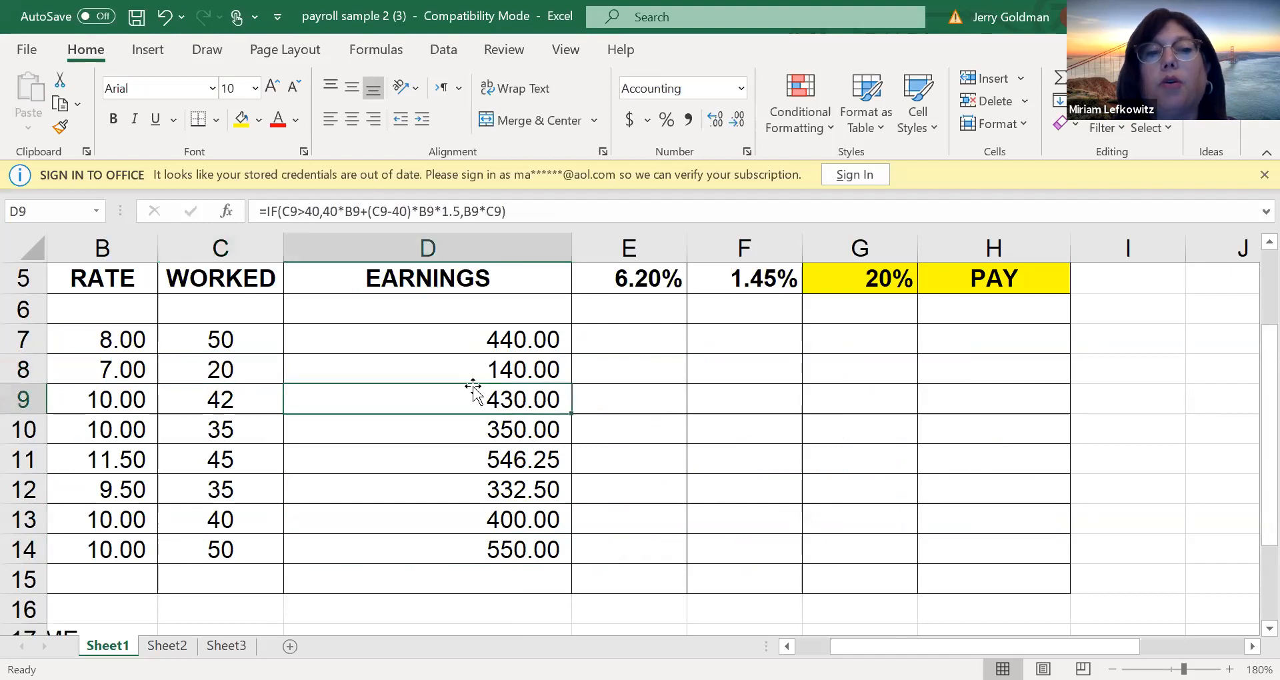
click(463, 368)
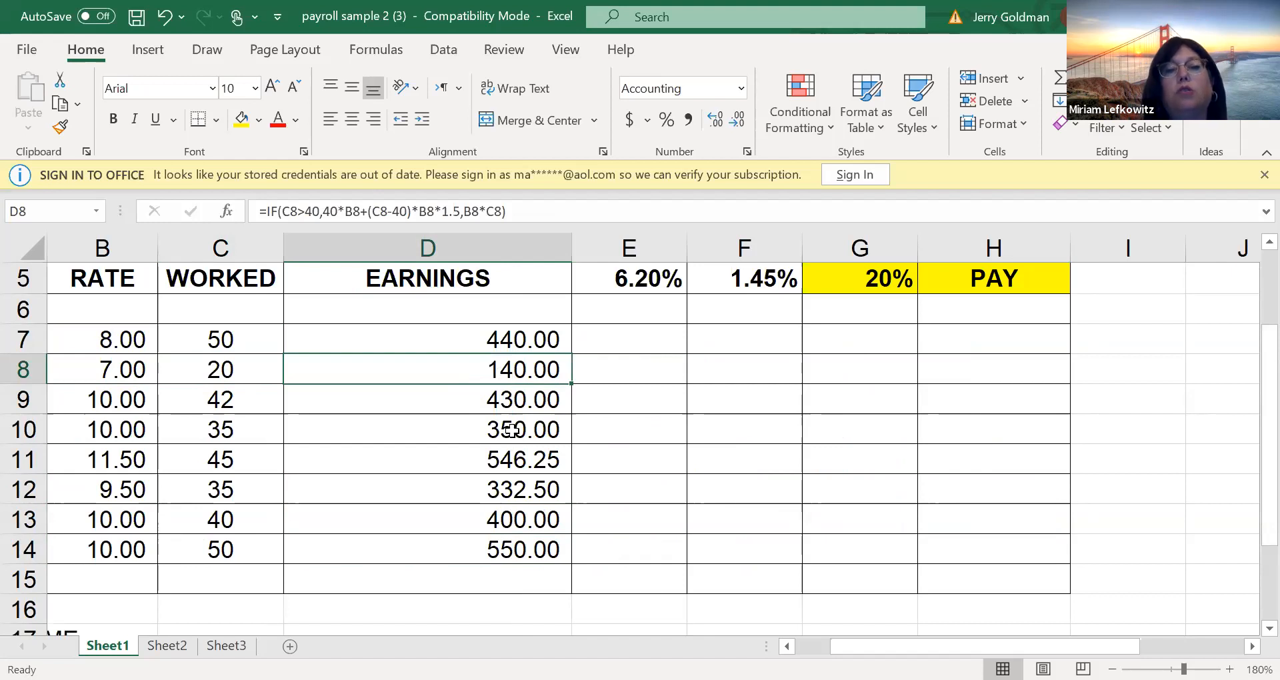
click(256, 453)
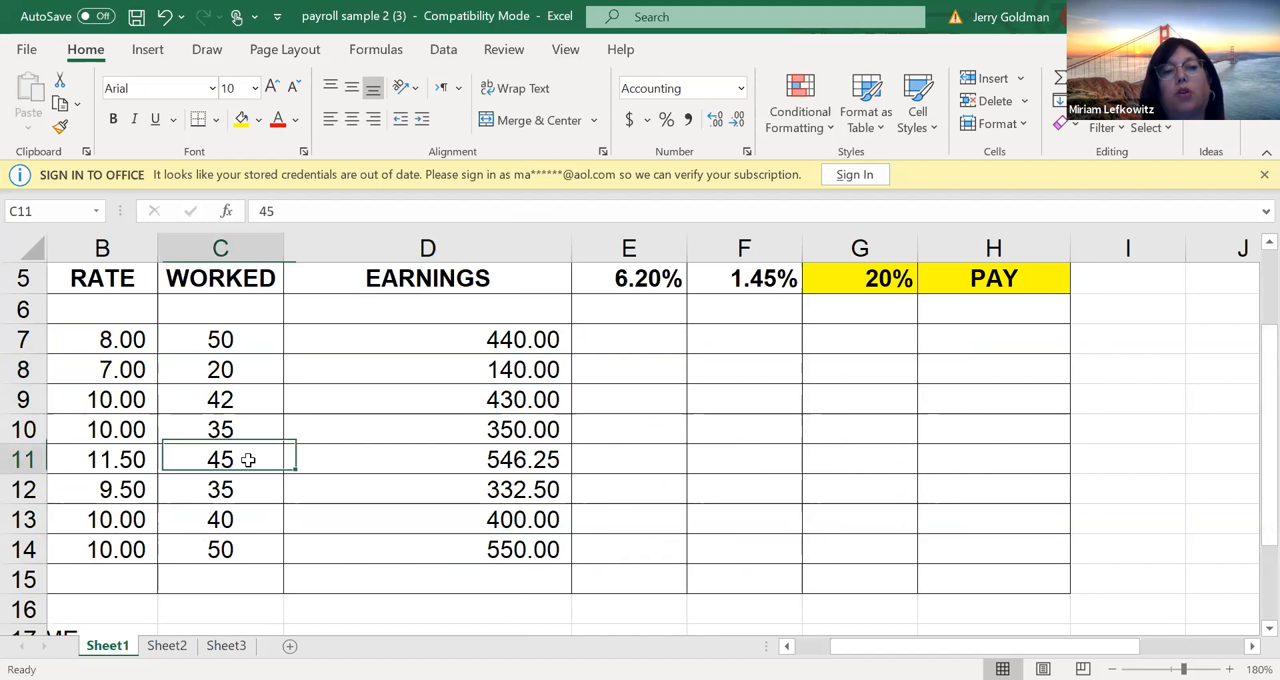
click(256, 543)
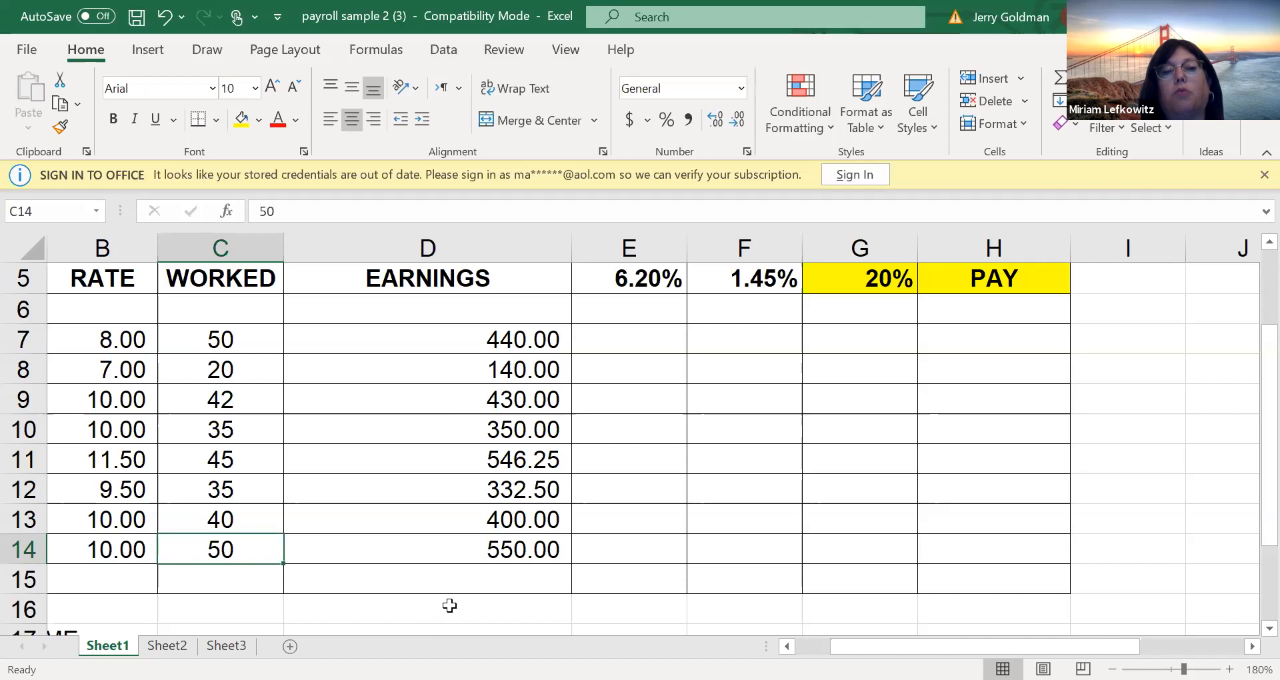
click(479, 548)
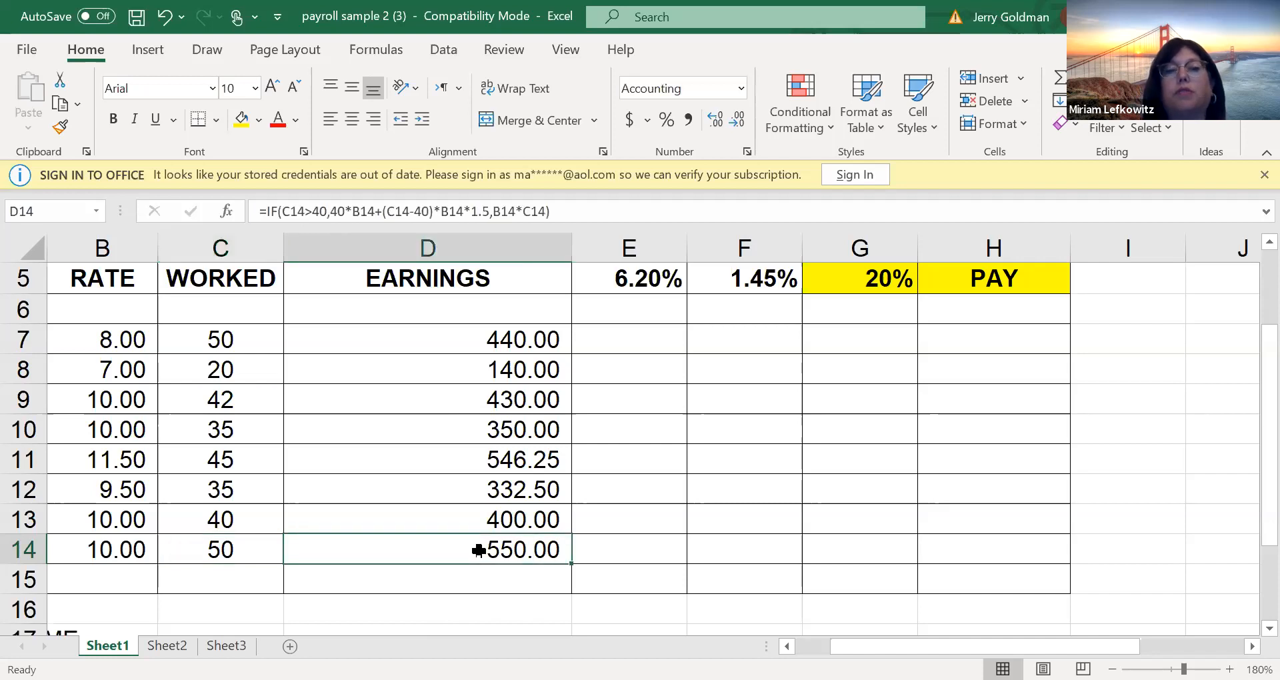
click(484, 599)
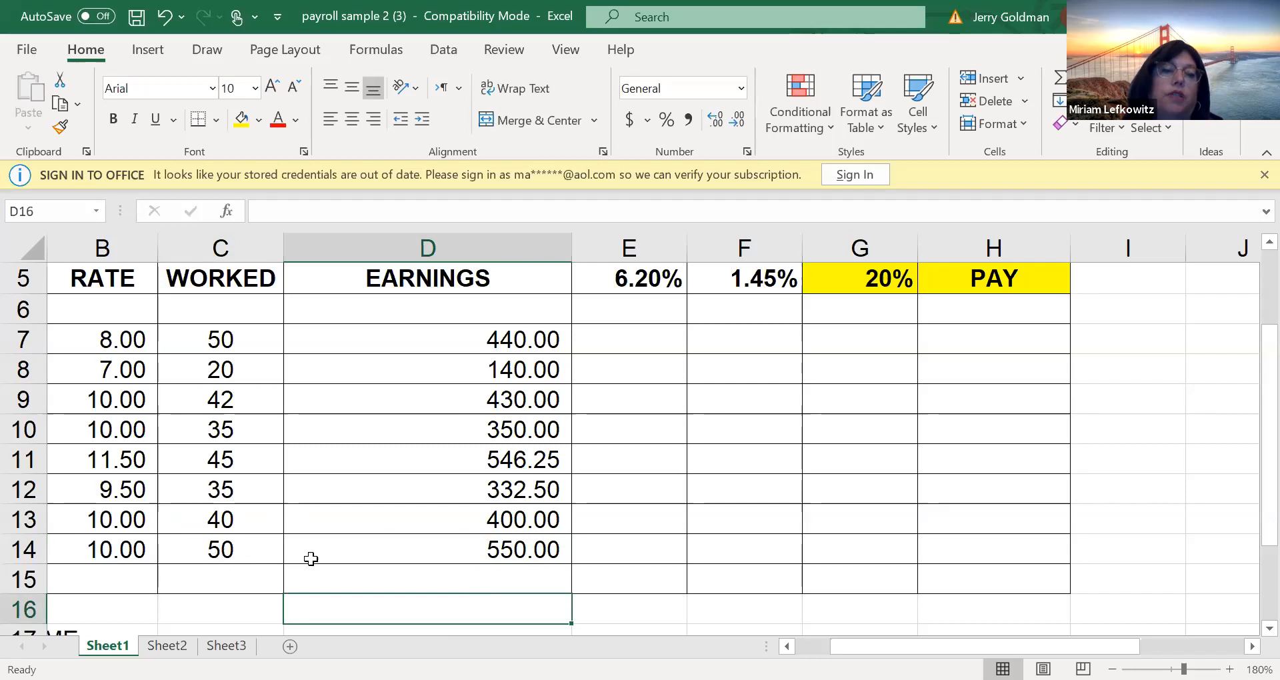
Enter the S.S. formula =D7*$E$5 in cell E7, with an absolute reference to the rate
click(621, 511)
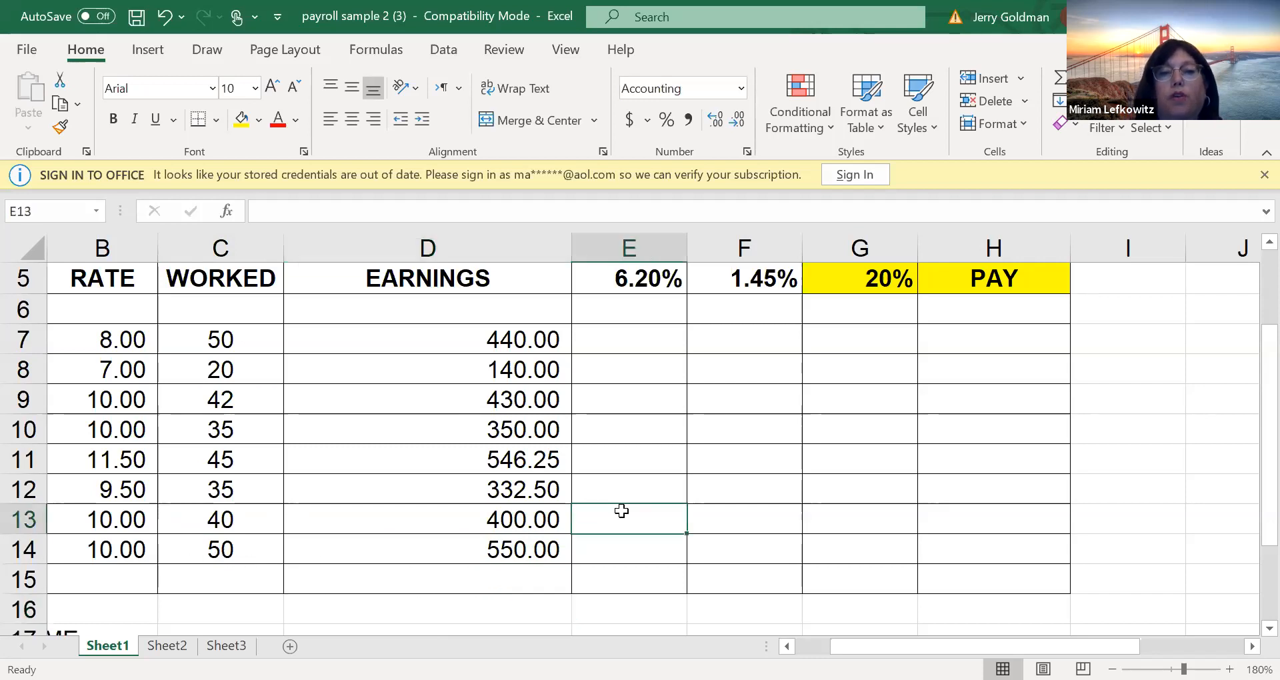
key(Up)
key(Up)
key(Up)
key(Up)
key(Up)
key(Up)
key(Up)
key(Up)
key(Up)
key(Up)
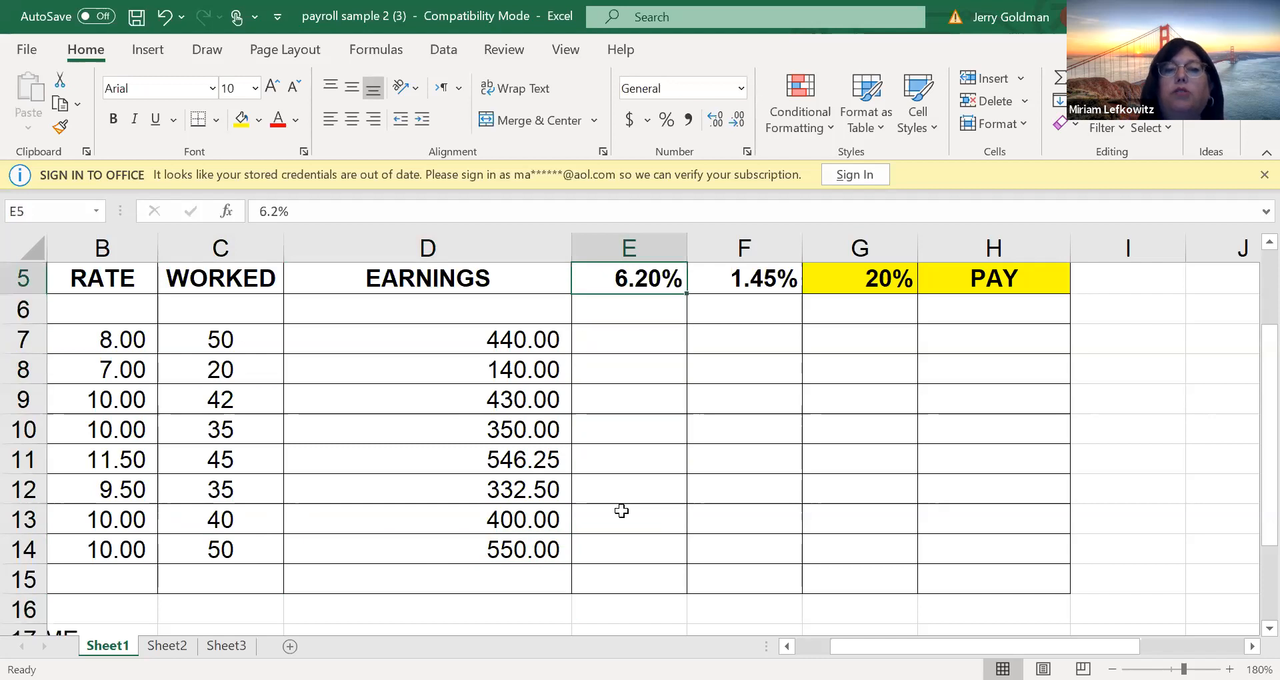
key(Up)
key(Down)
key(Down)
key(Down)
key(Down)
key(Down)
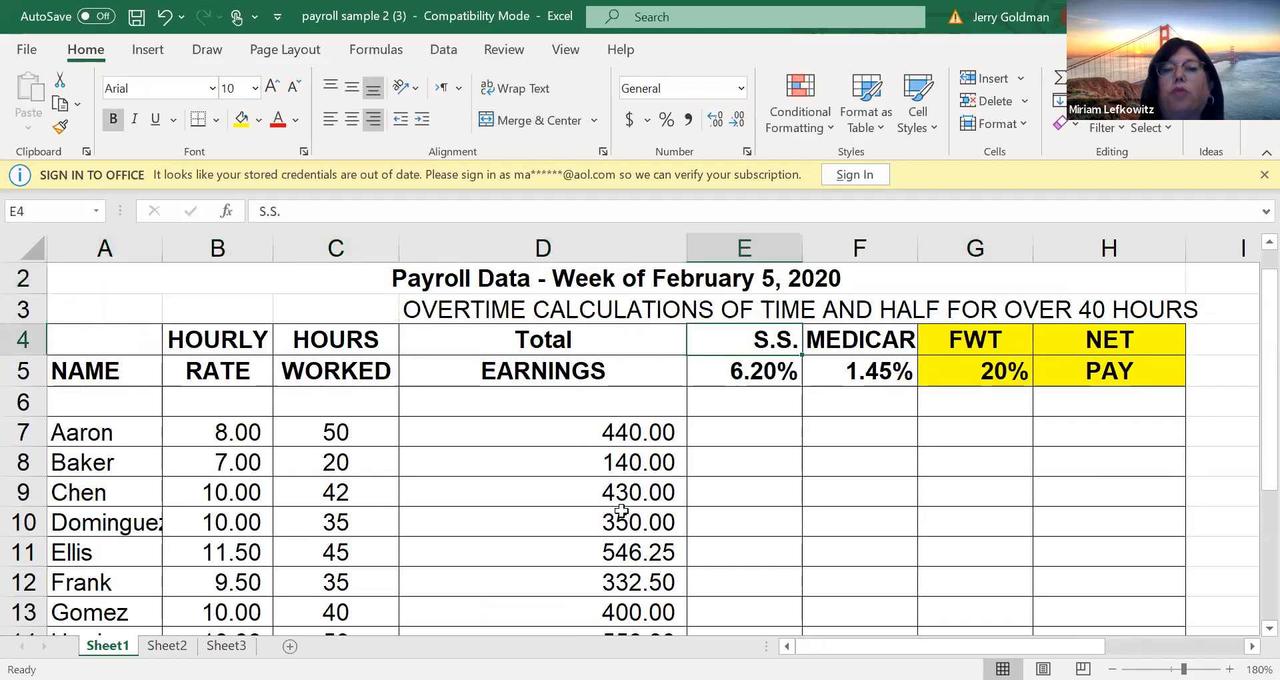
text(=)
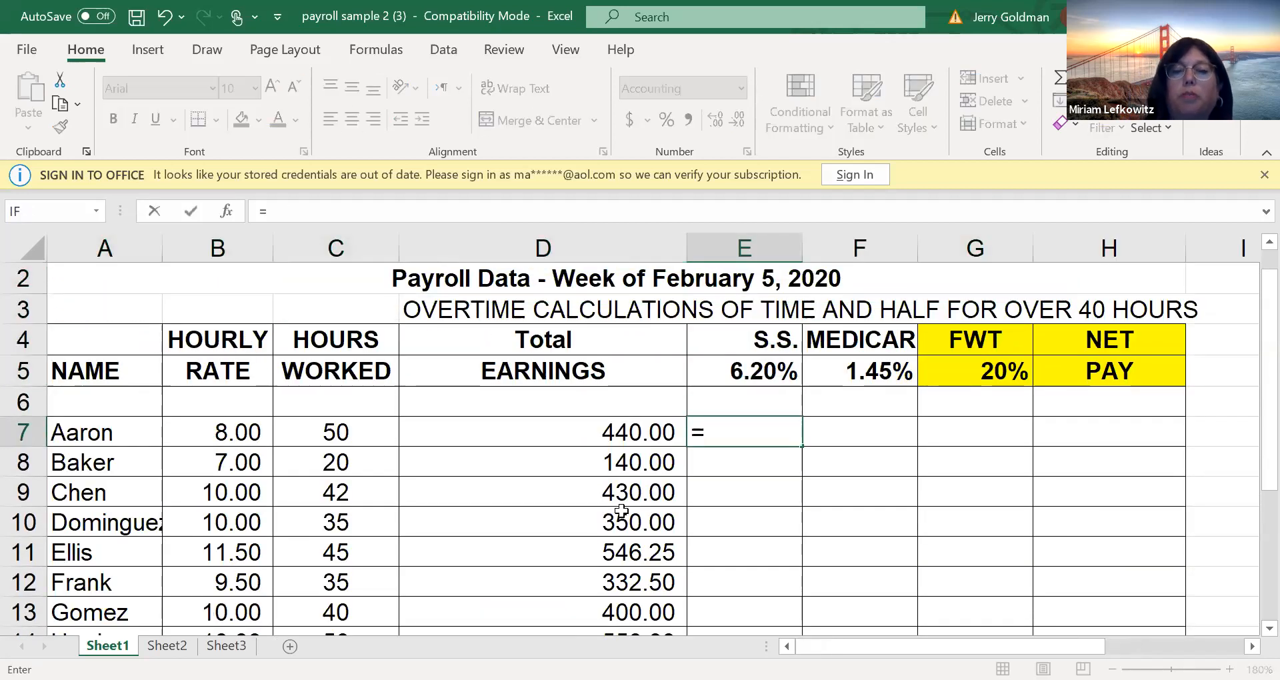
key(Left)
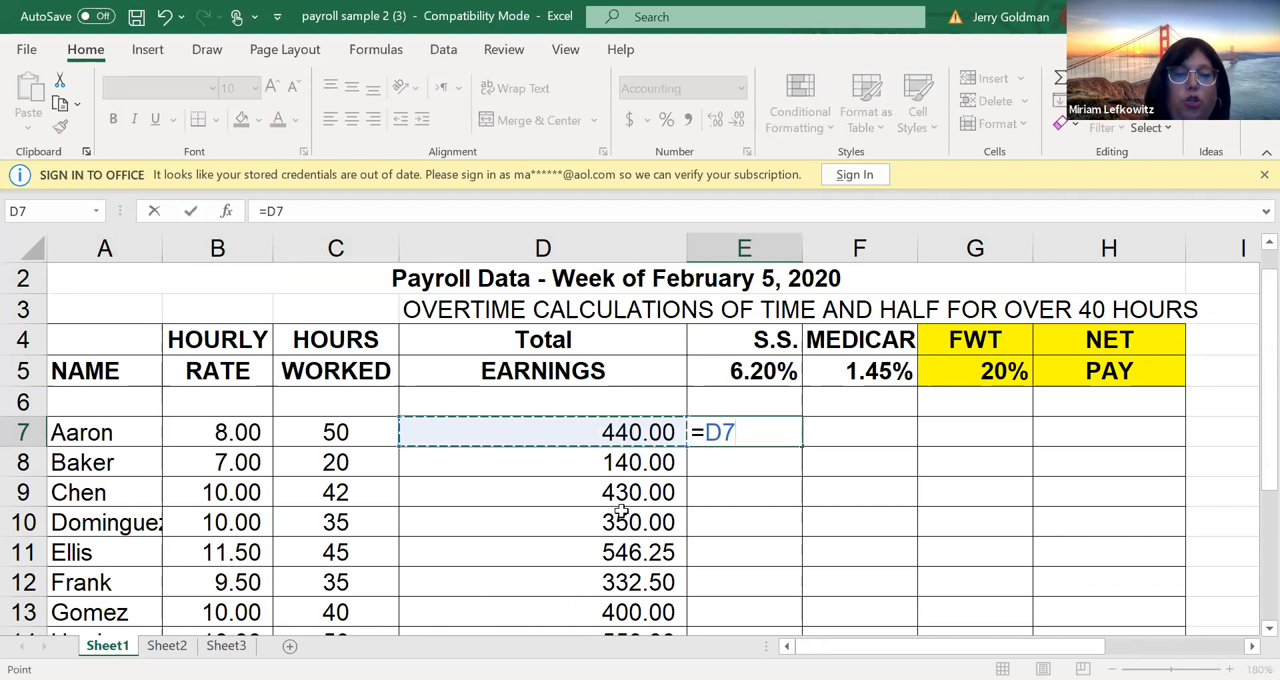
text(*)
key(Up)
key(Up)
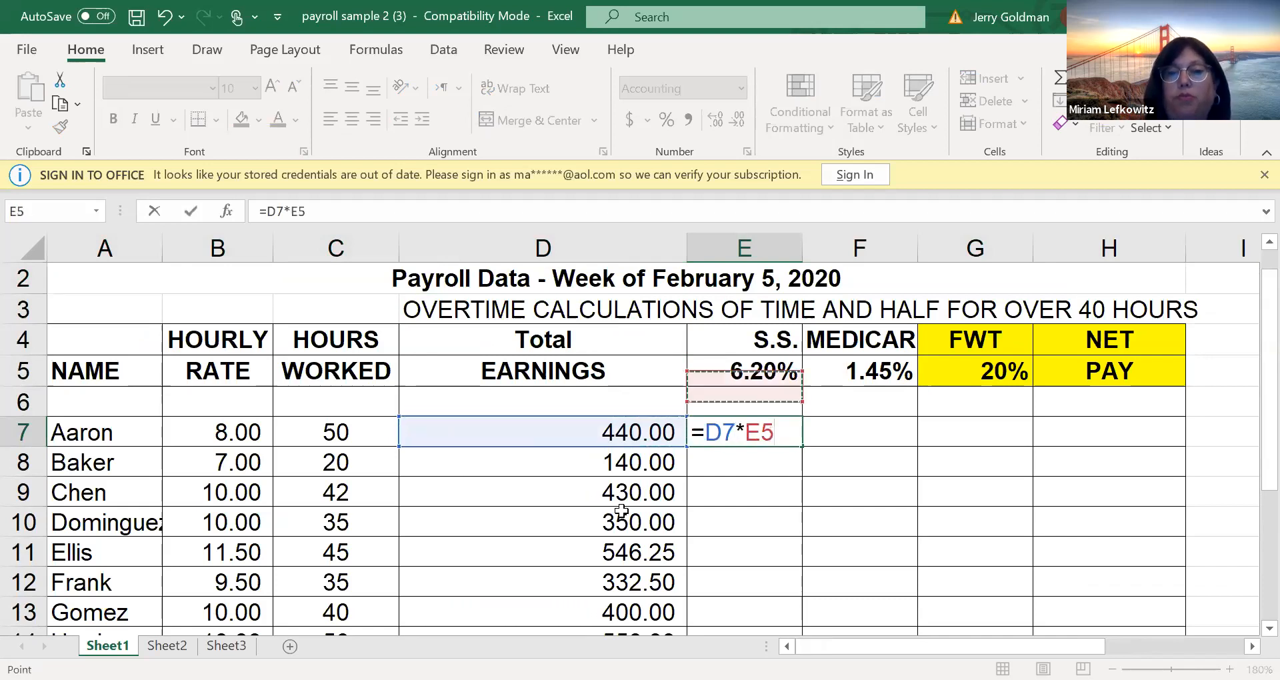
key(F4)
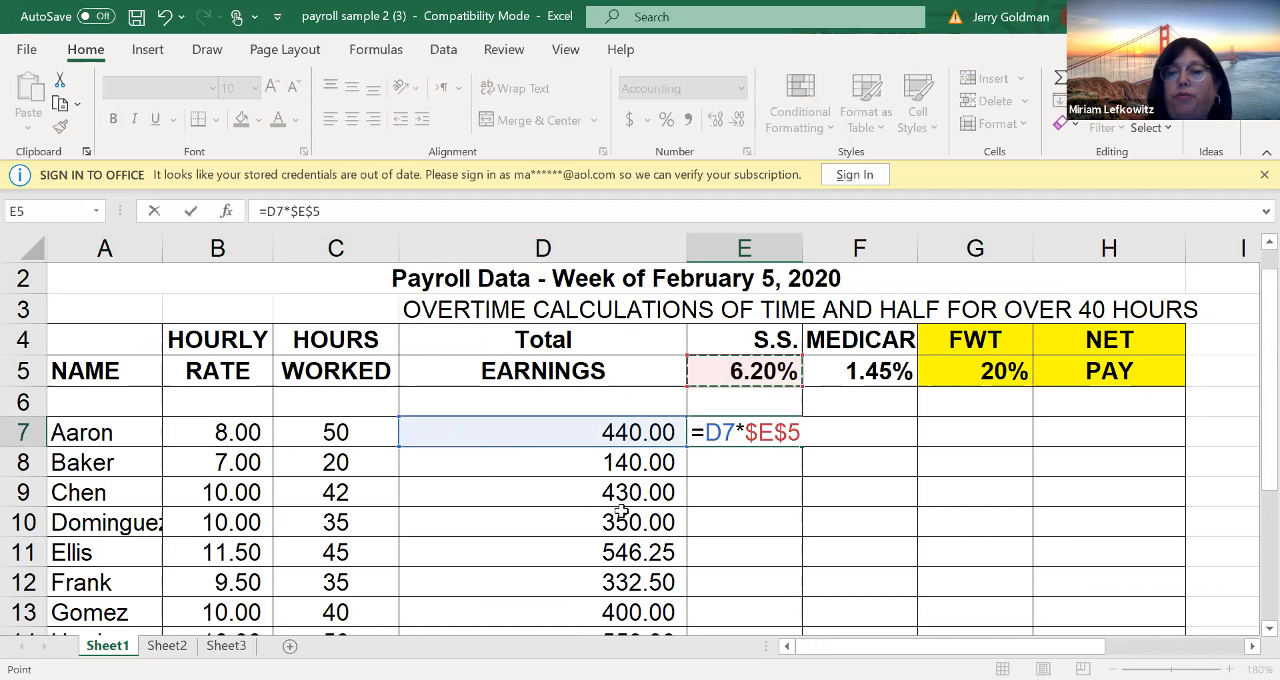
key(Return)
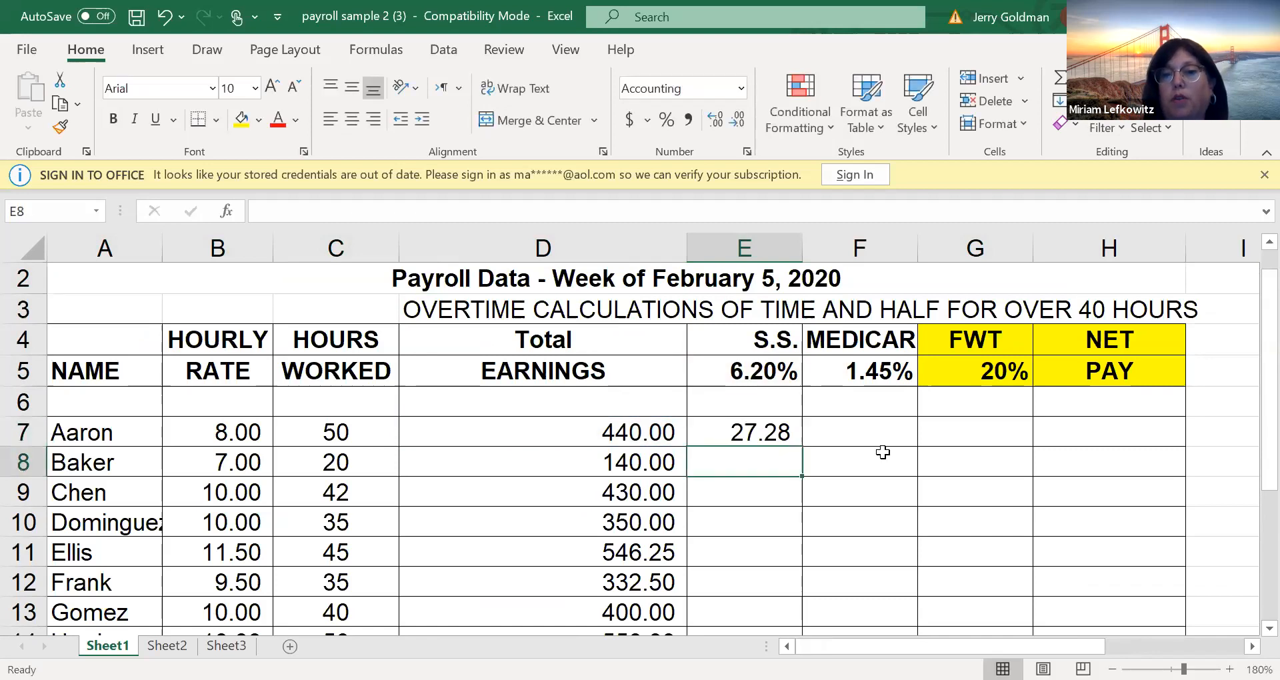
Enter the Medicare formula =D7*$F$5 in cell F7, with an absolute reference to the rate
click(809, 436)
text(=)
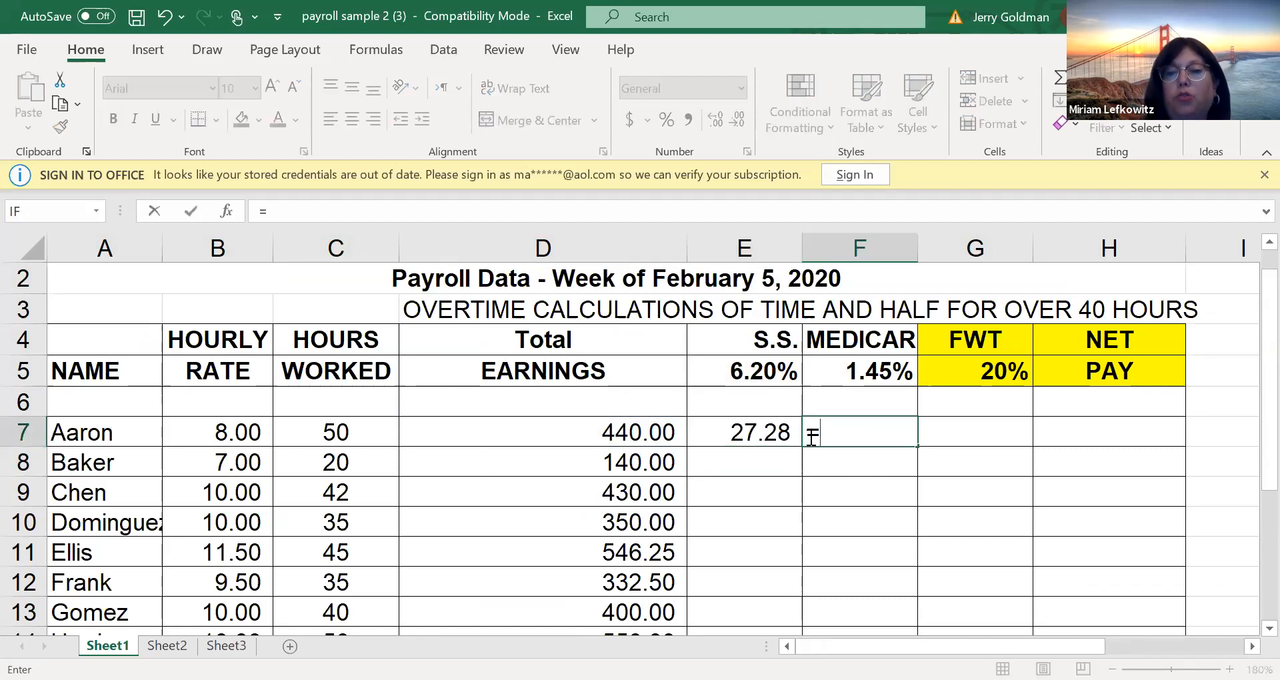
key(Left)
key(Left)
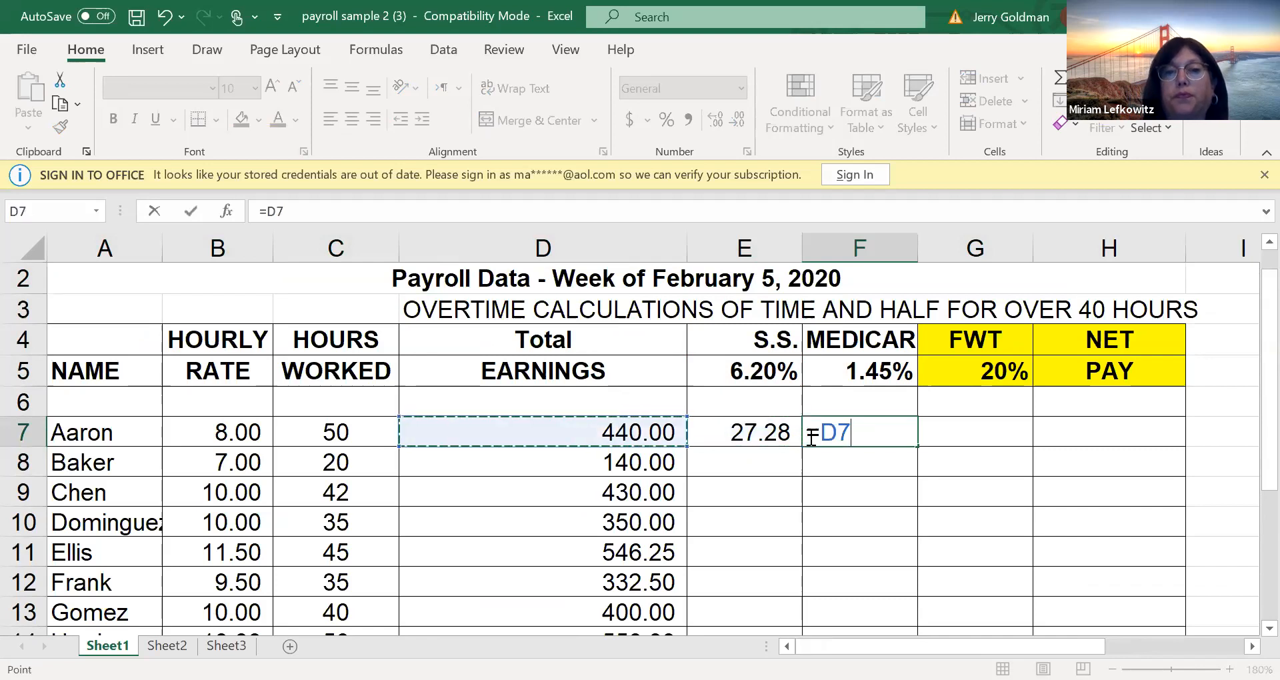
text(*)
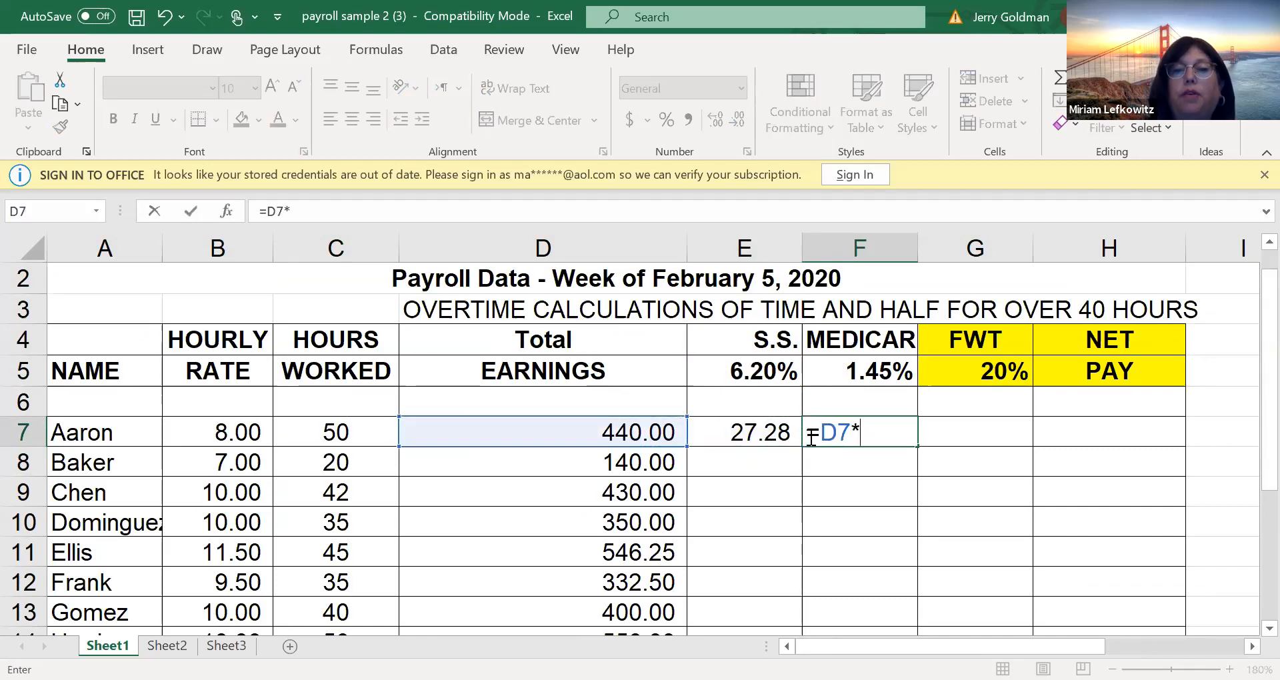
key(Up)
key(Up)
key(F4)
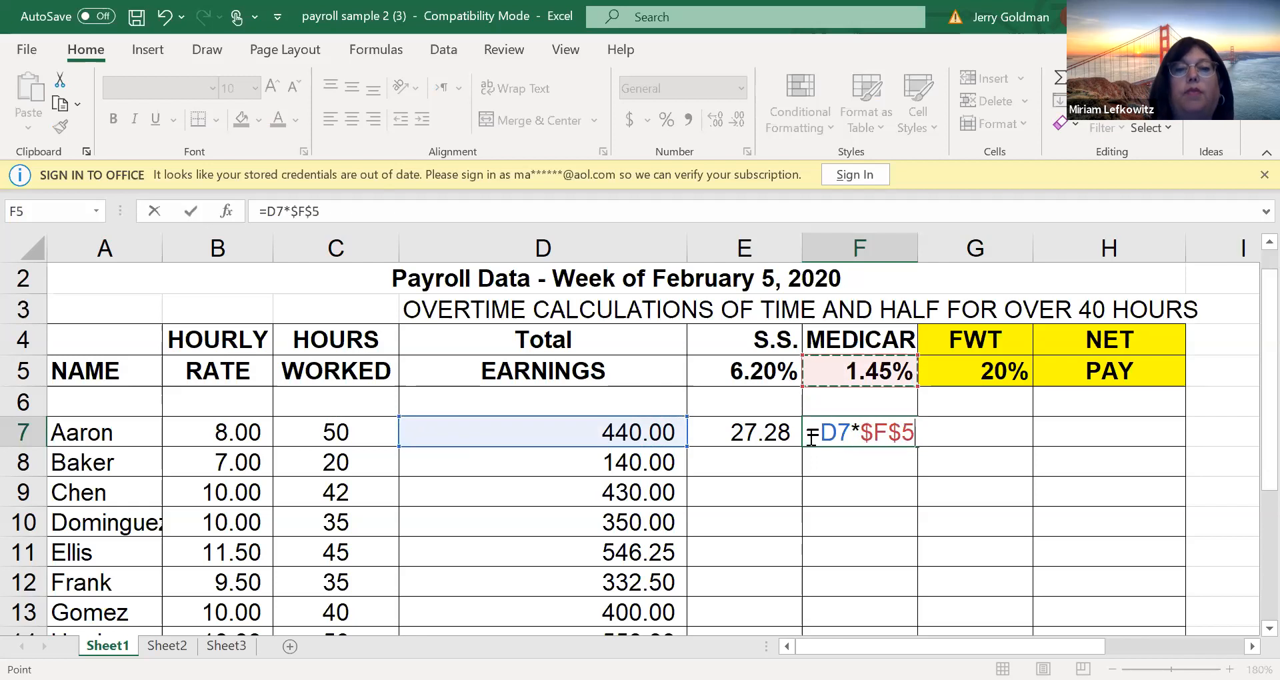
key(Return)
key(Right)
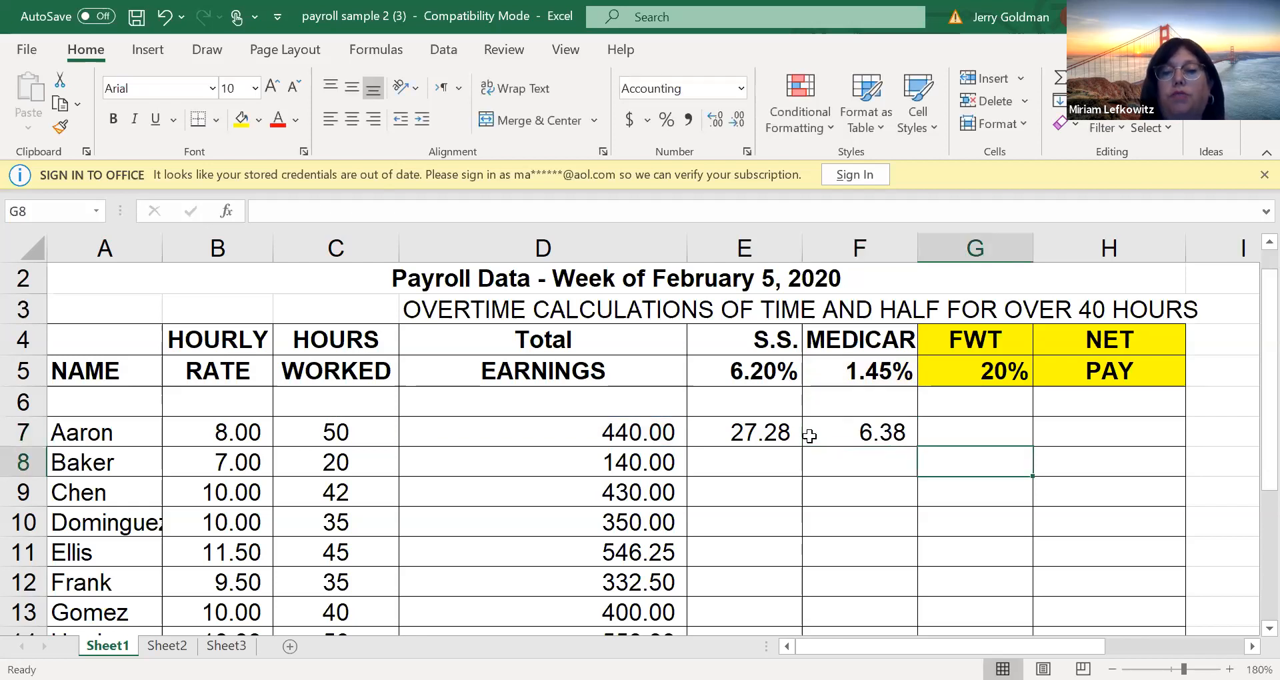
key(Up)
key(Right)
key(Left)
text(-)
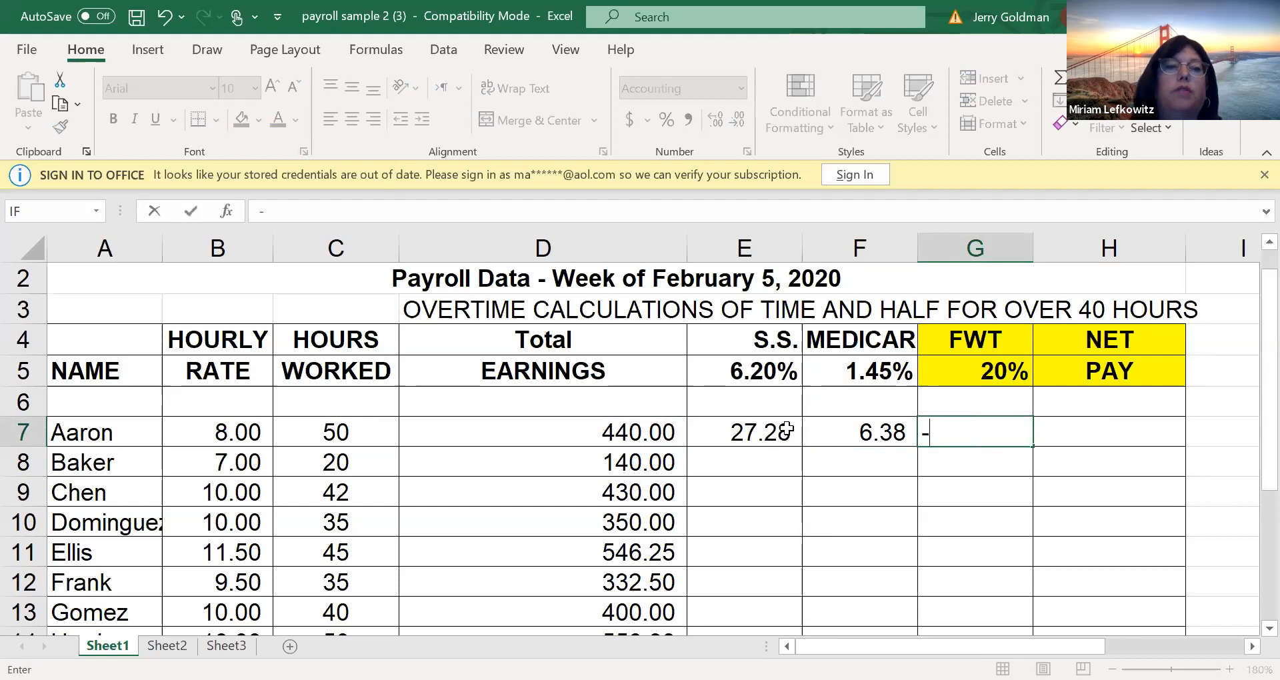
key(Escape)
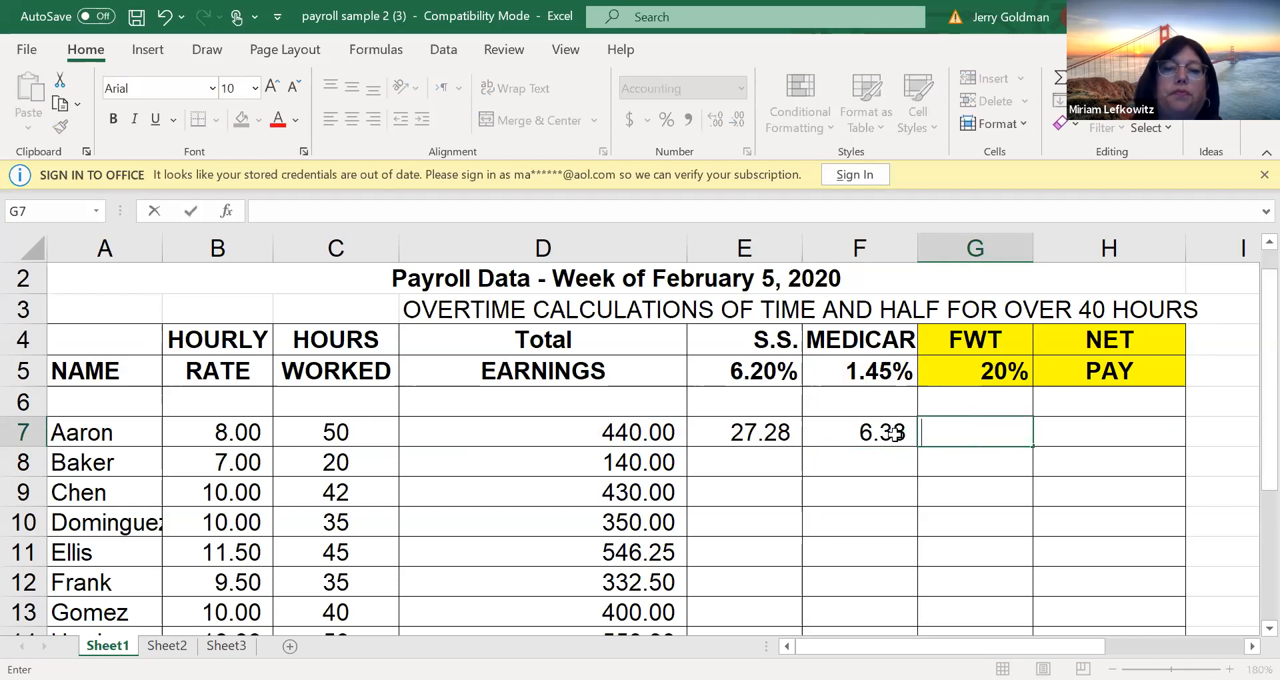
Assign the name FWT to cell G5, which holds the withholding tax rate
click(1006, 363)
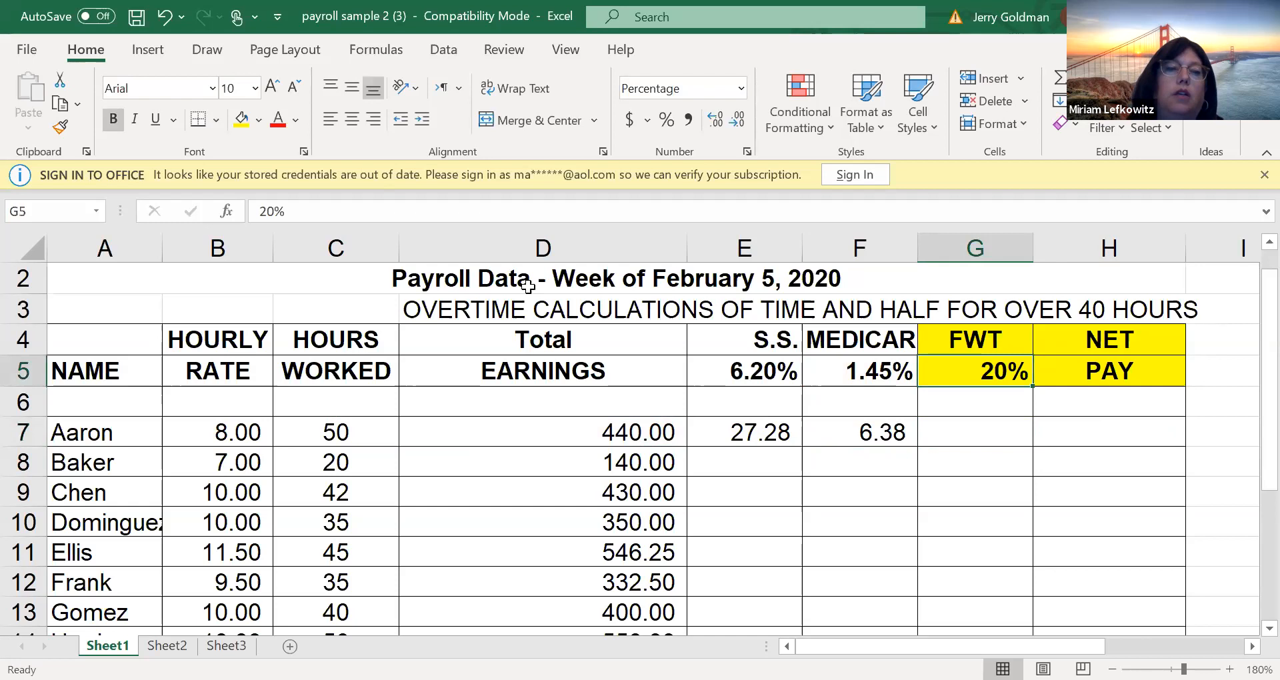
click(60, 213)
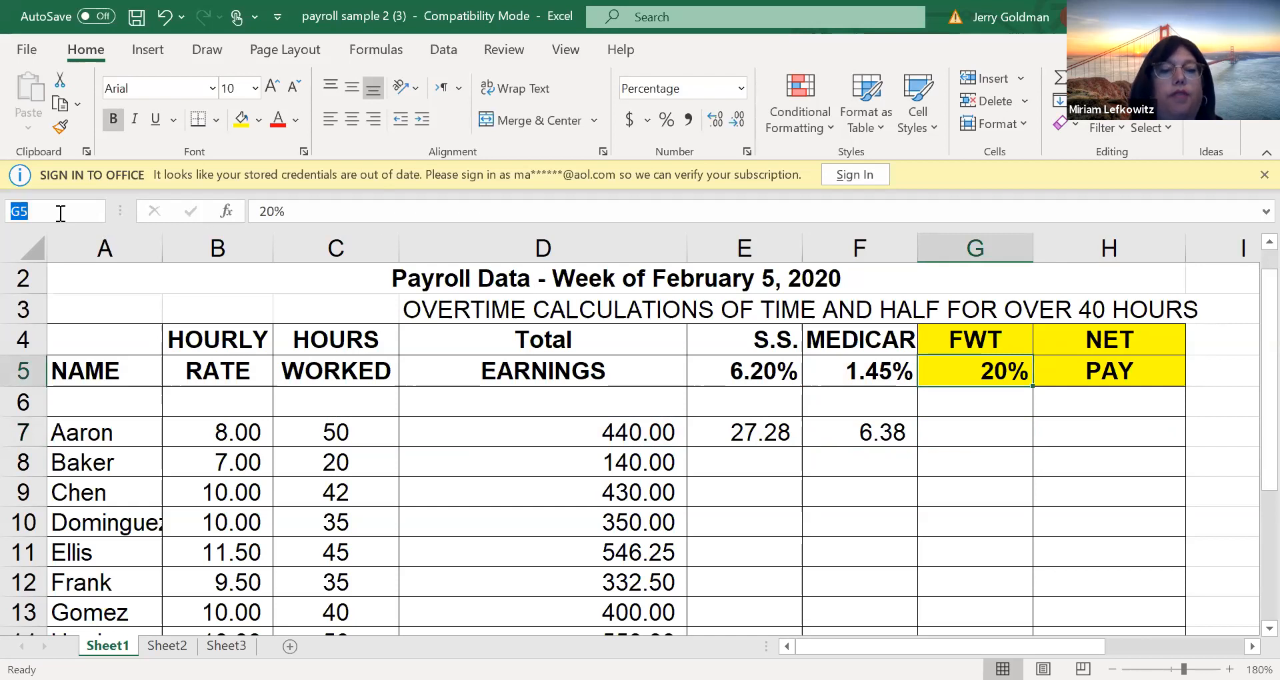
text(D)
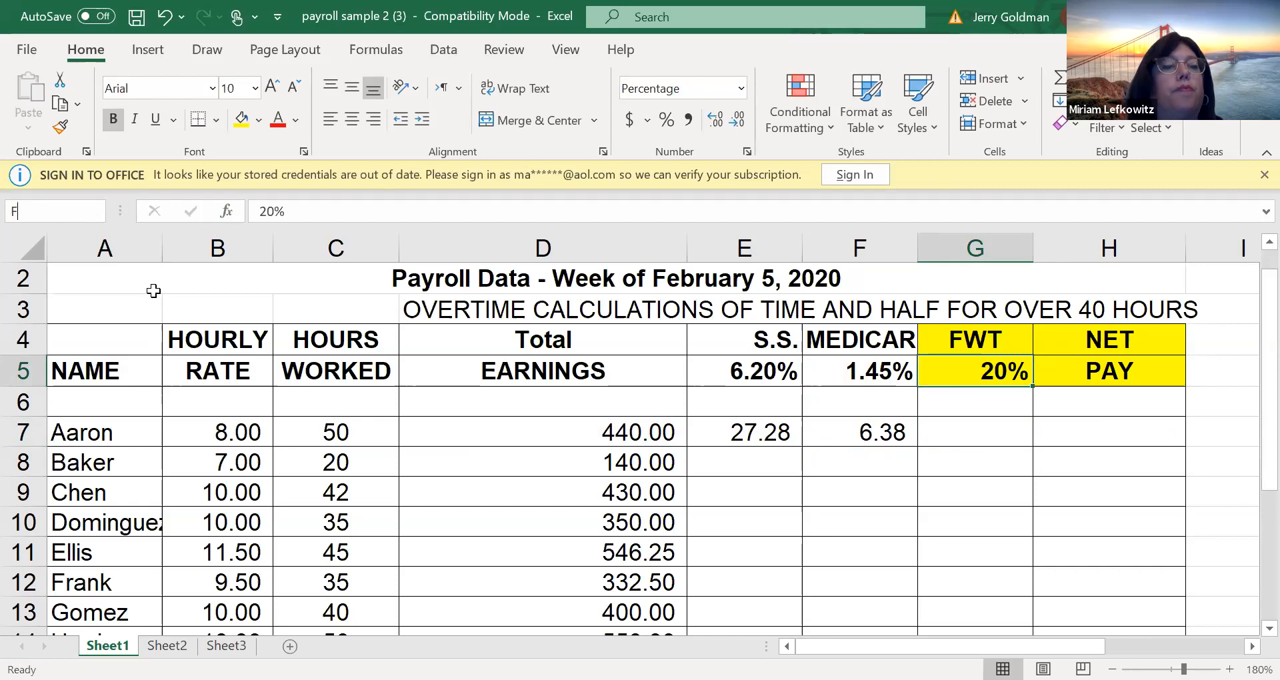
key(Return)
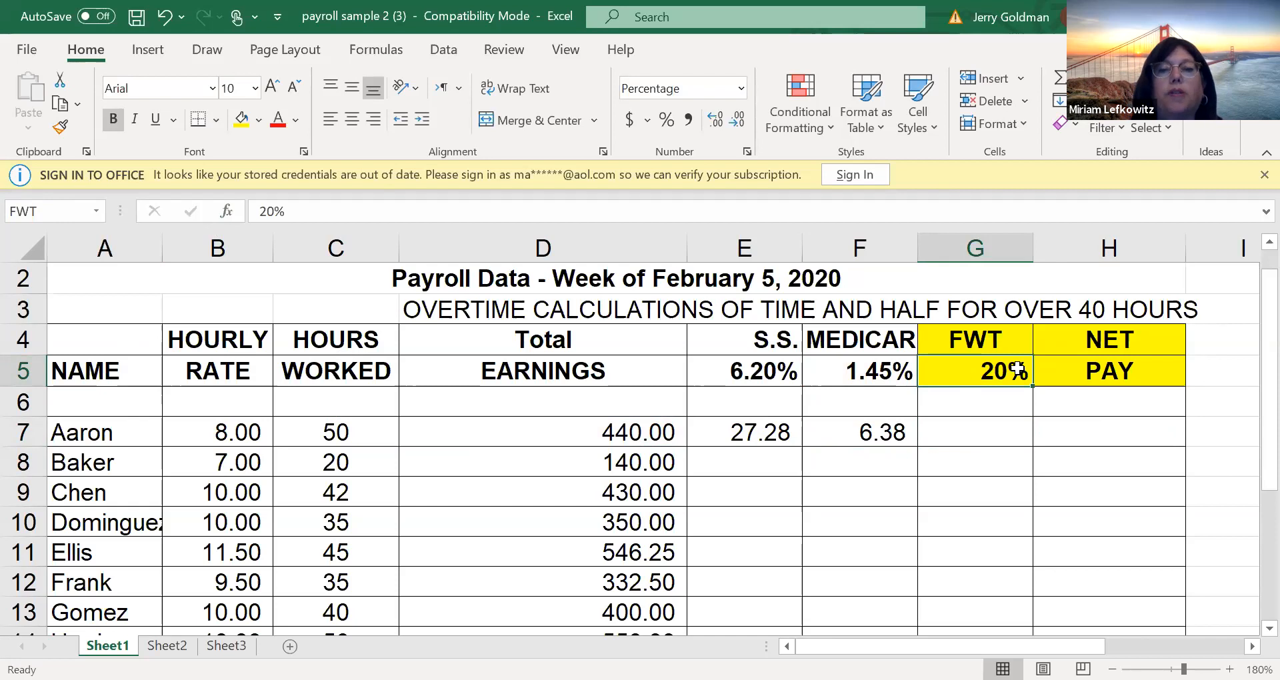
Enter the FWT formula =D7*FWT in cell G7, using the named withholding tax rate
click(989, 433)
text(=)
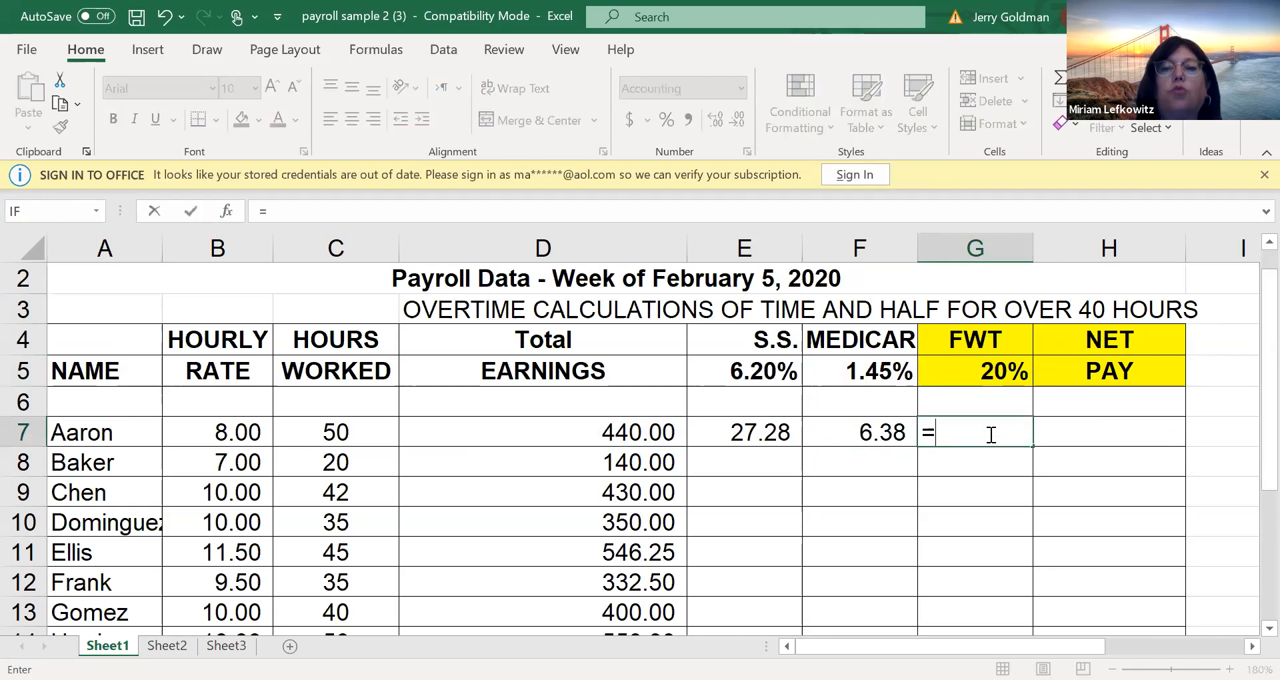
key(Left)
key(Left)
key(Left)
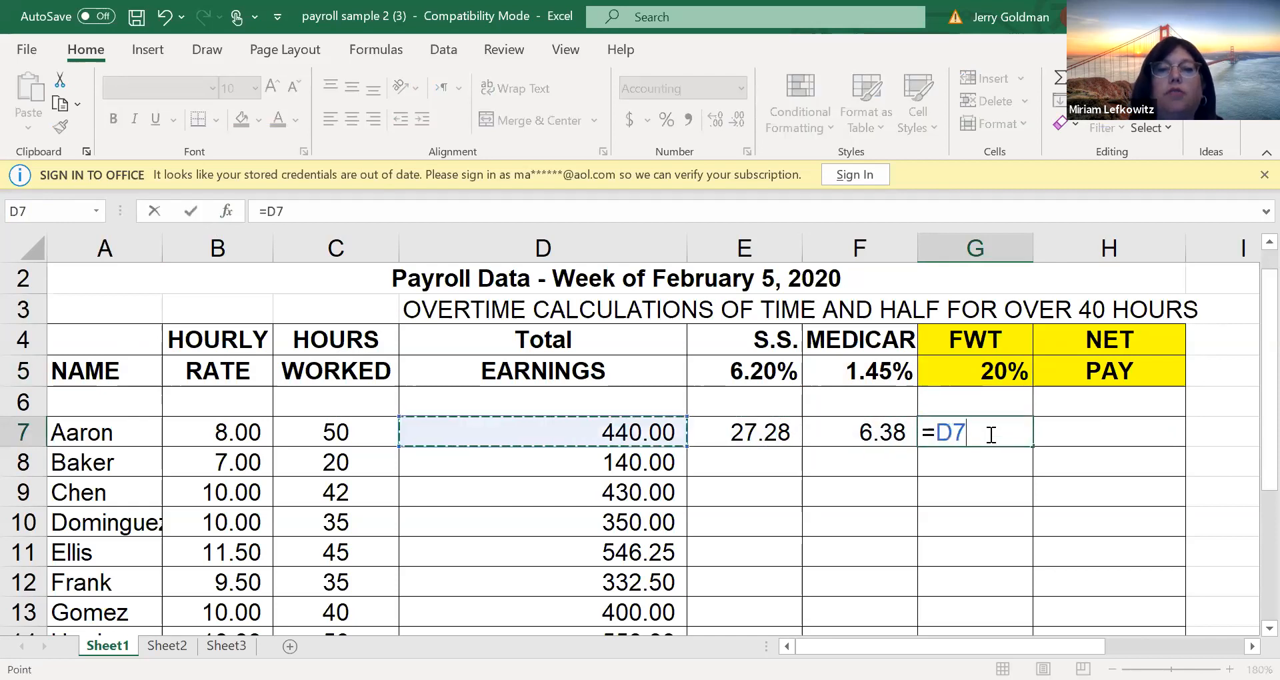
text(*)
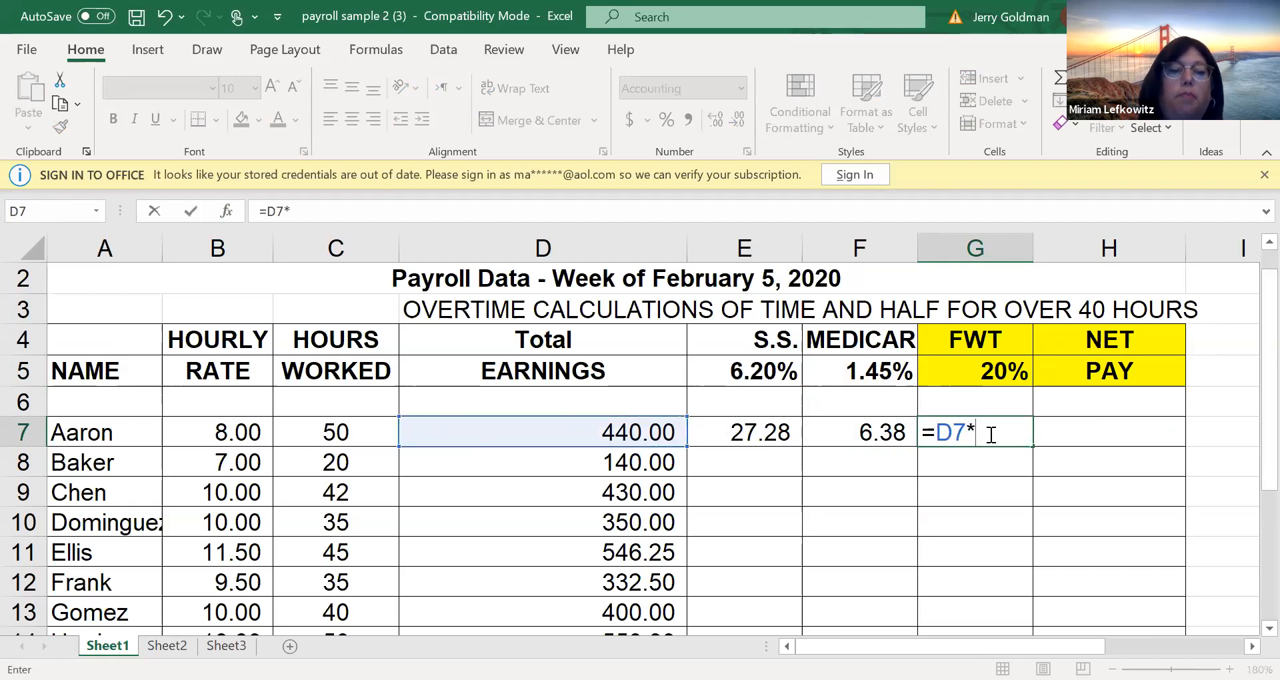
text(FWT)
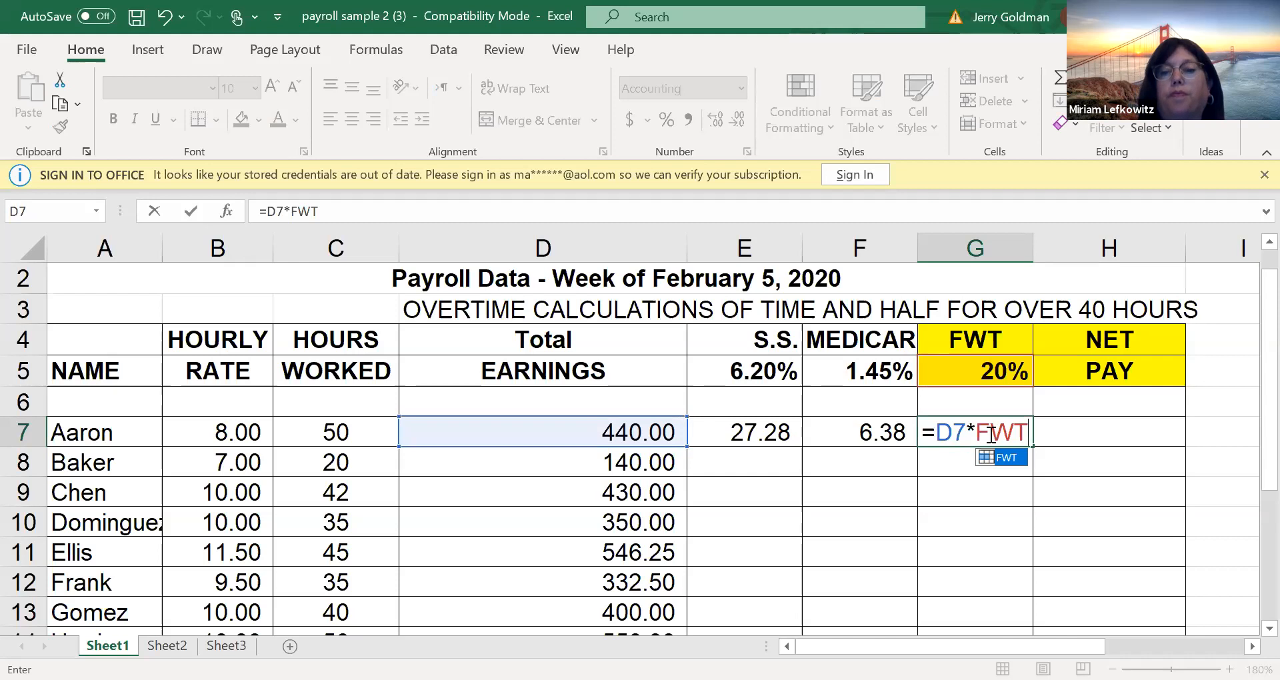
key(Return)
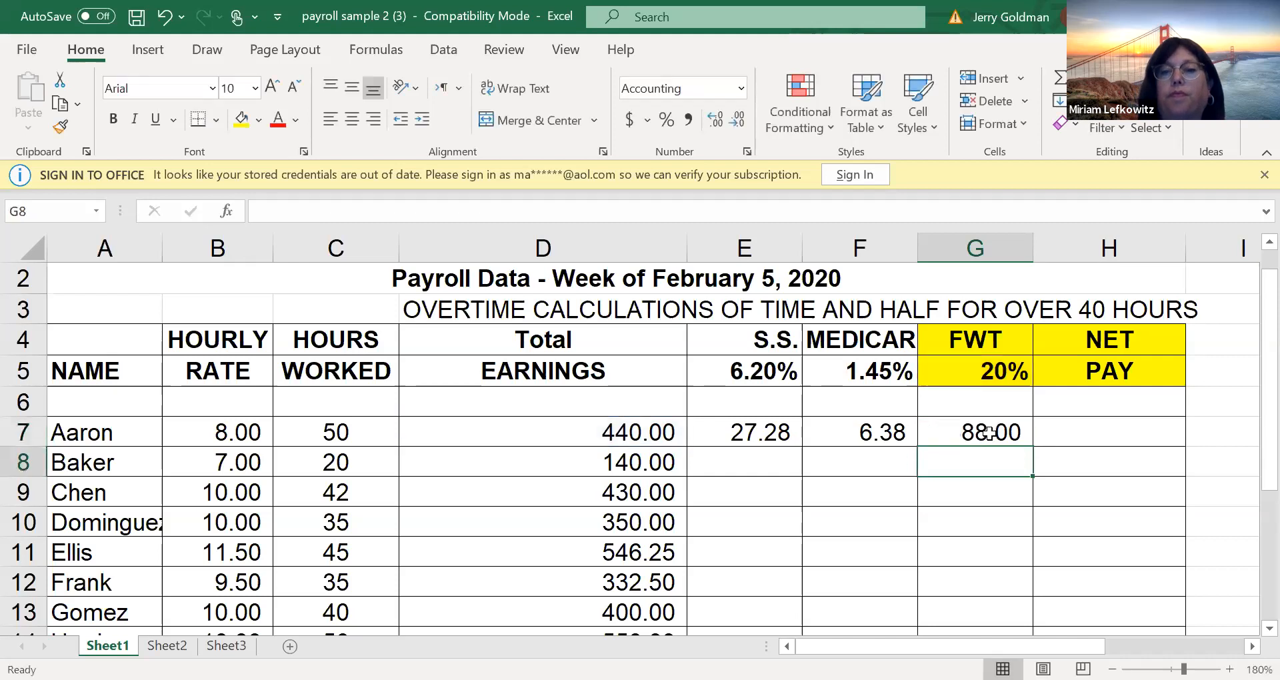
Copy the S.S., Medicare and FWT formulas in E7, F7 and G7 down their columns through row 14
click(786, 435)
drag(801, 451, 753, 550)
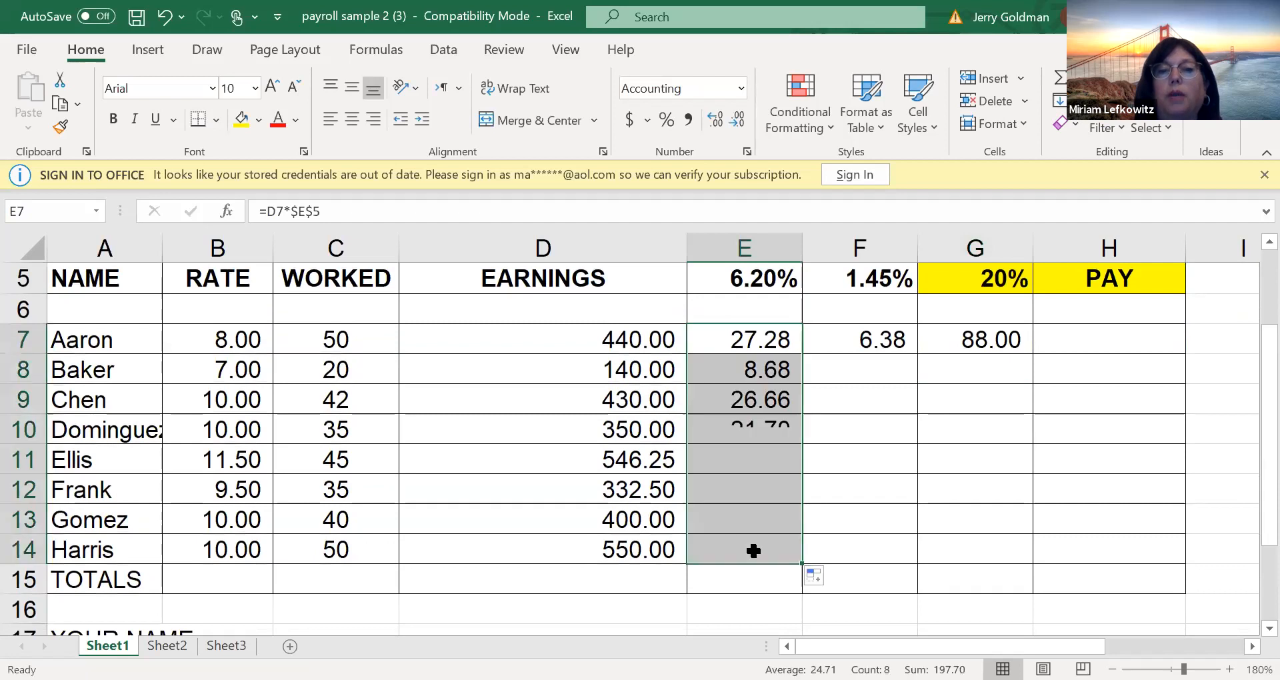
click(890, 333)
drag(917, 354, 922, 561)
click(1000, 343)
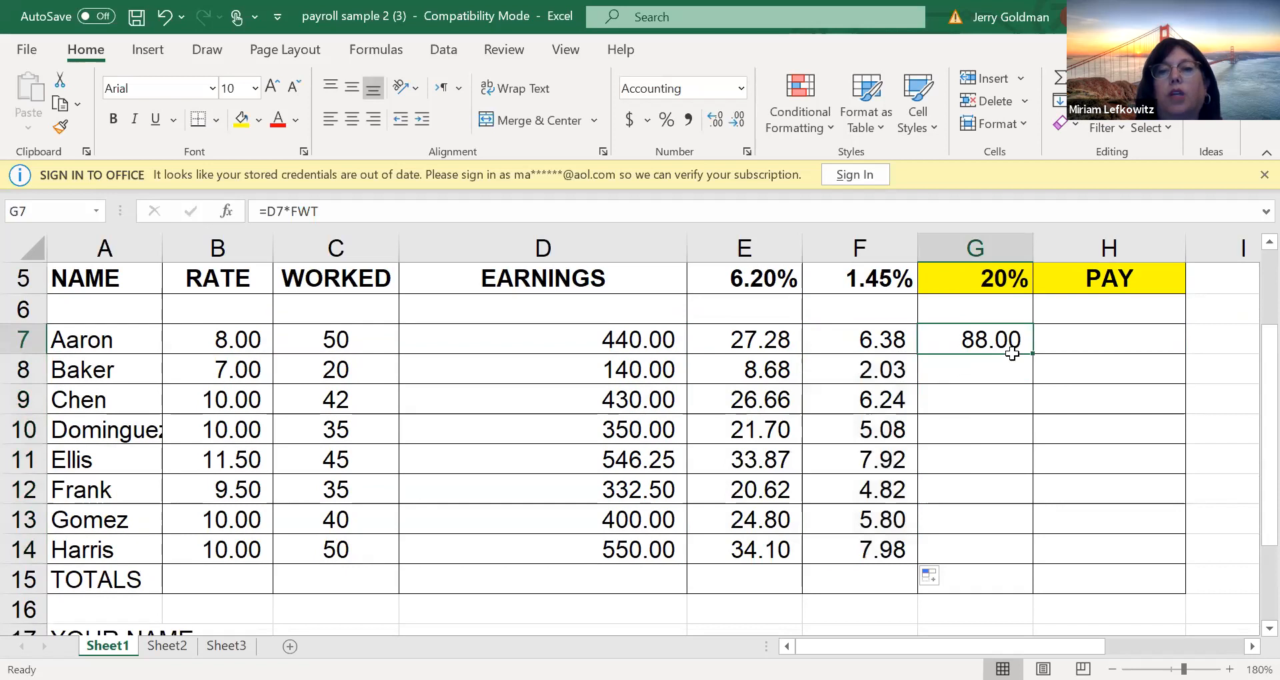
drag(1032, 354, 1031, 564)
Enter the net pay formula =D7-SUM(E7:G7) in cell H7 and copy it down the column through H15
click(1084, 344)
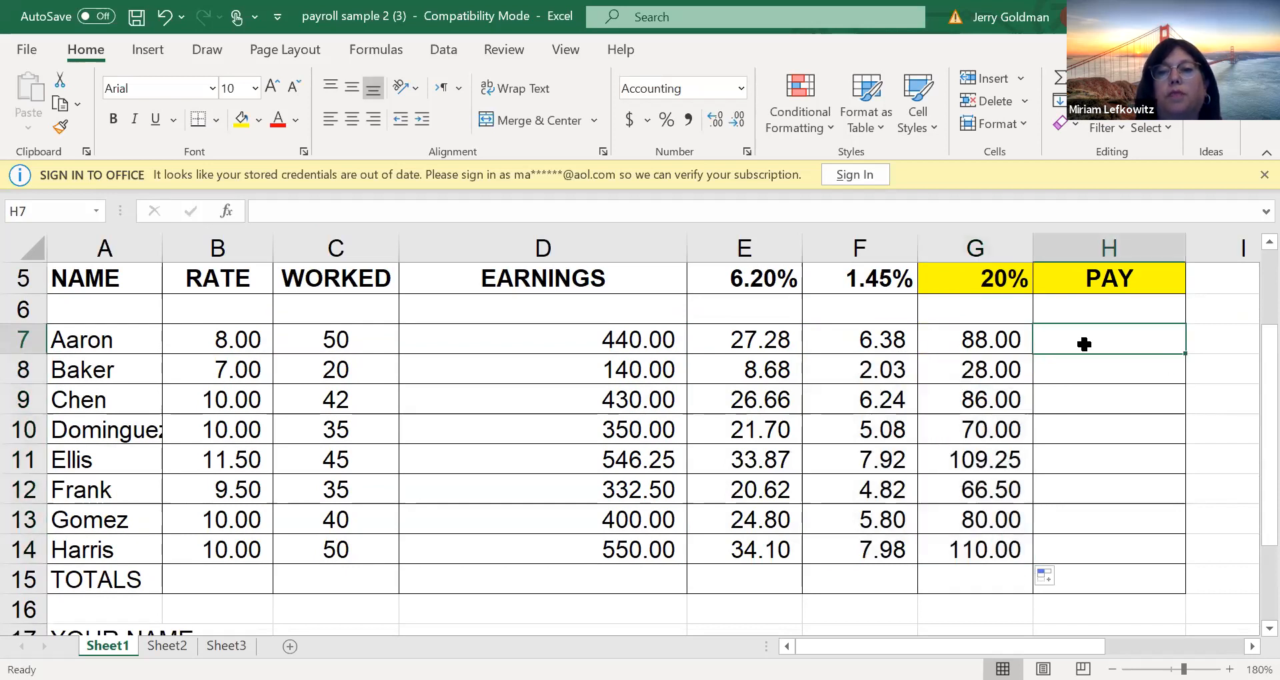
key(Up)
key(Up)
key(Up)
key(Up)
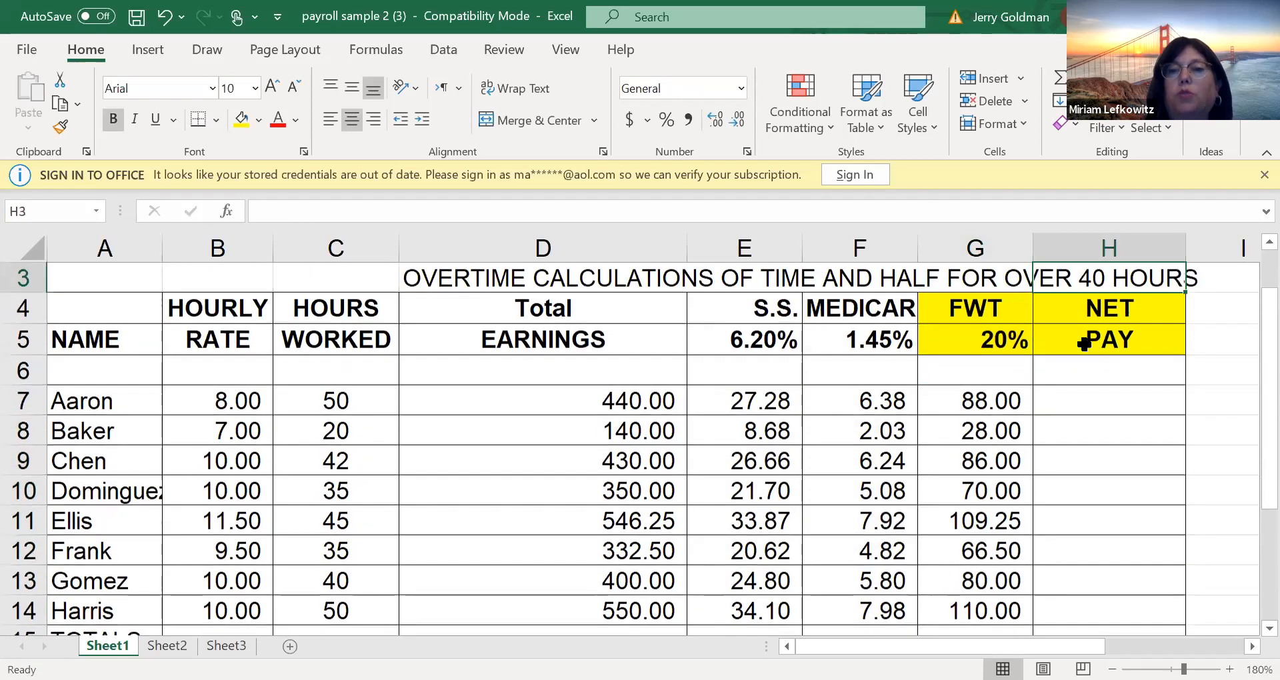
key(Down)
key(Down)
key(Down)
key(Down)
text(=)
key(Left)
key(Left)
key(Left)
key(Left)
text(-)
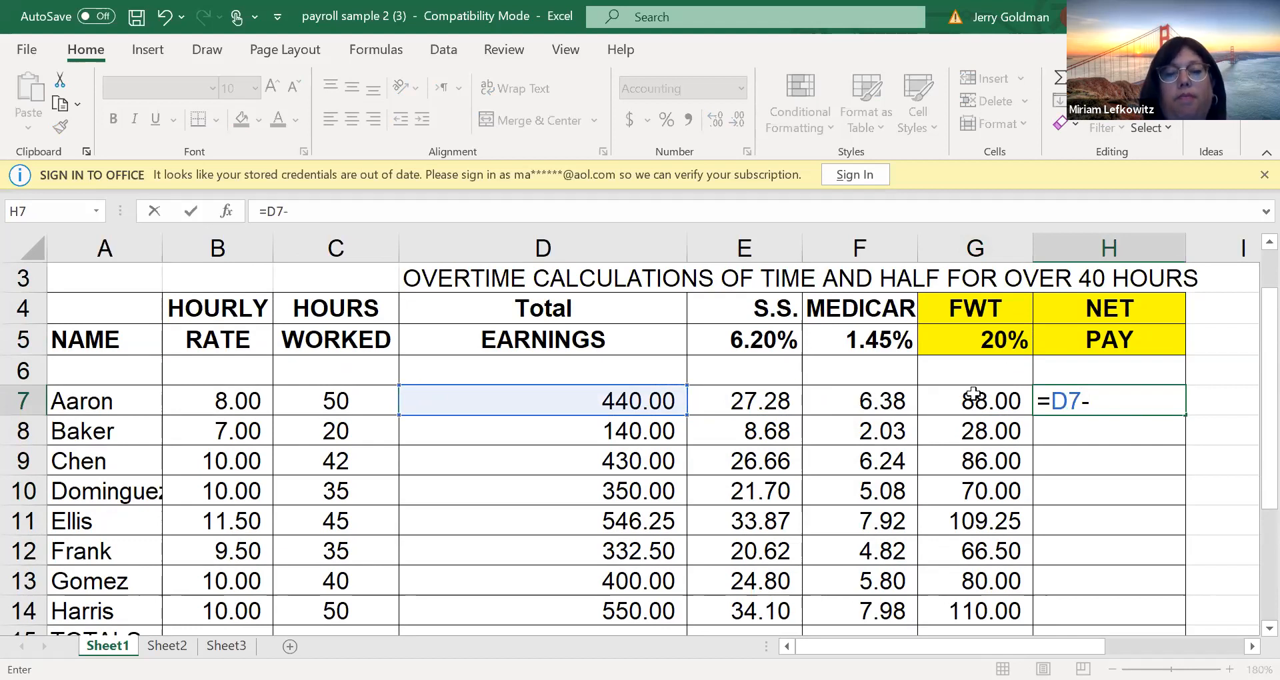
text(SUM()
drag(779, 401, 927, 402)
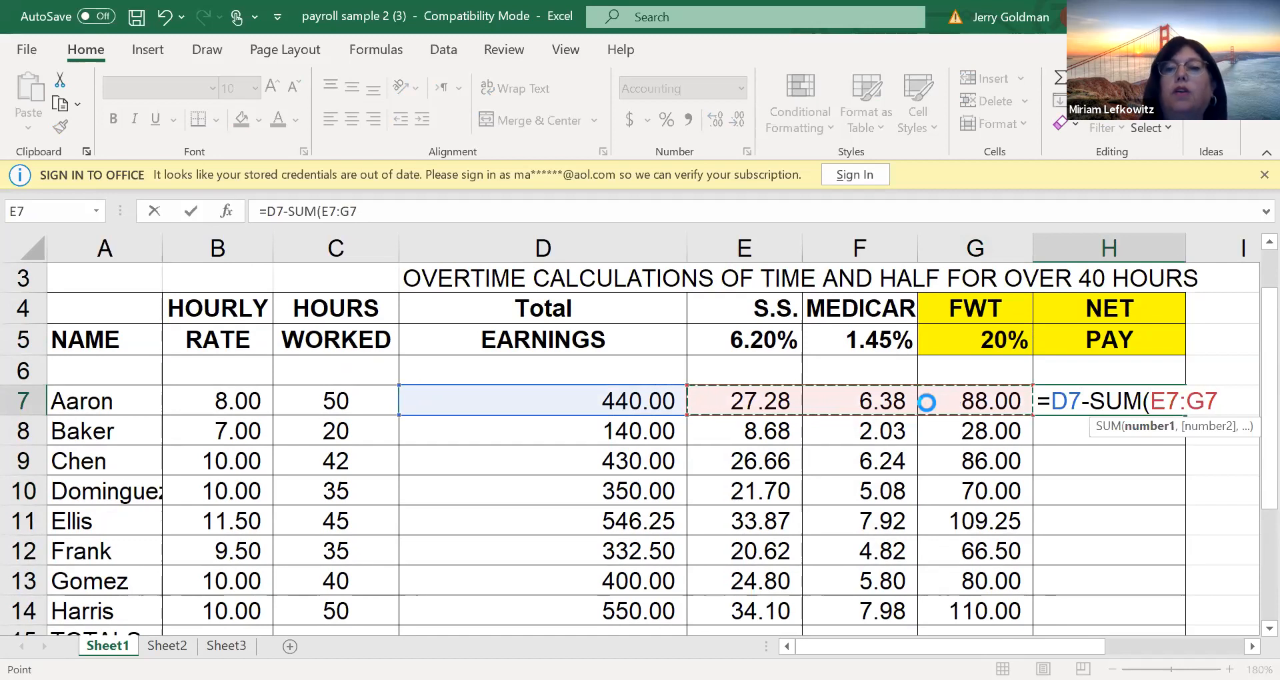
key(Return)
key(Return)
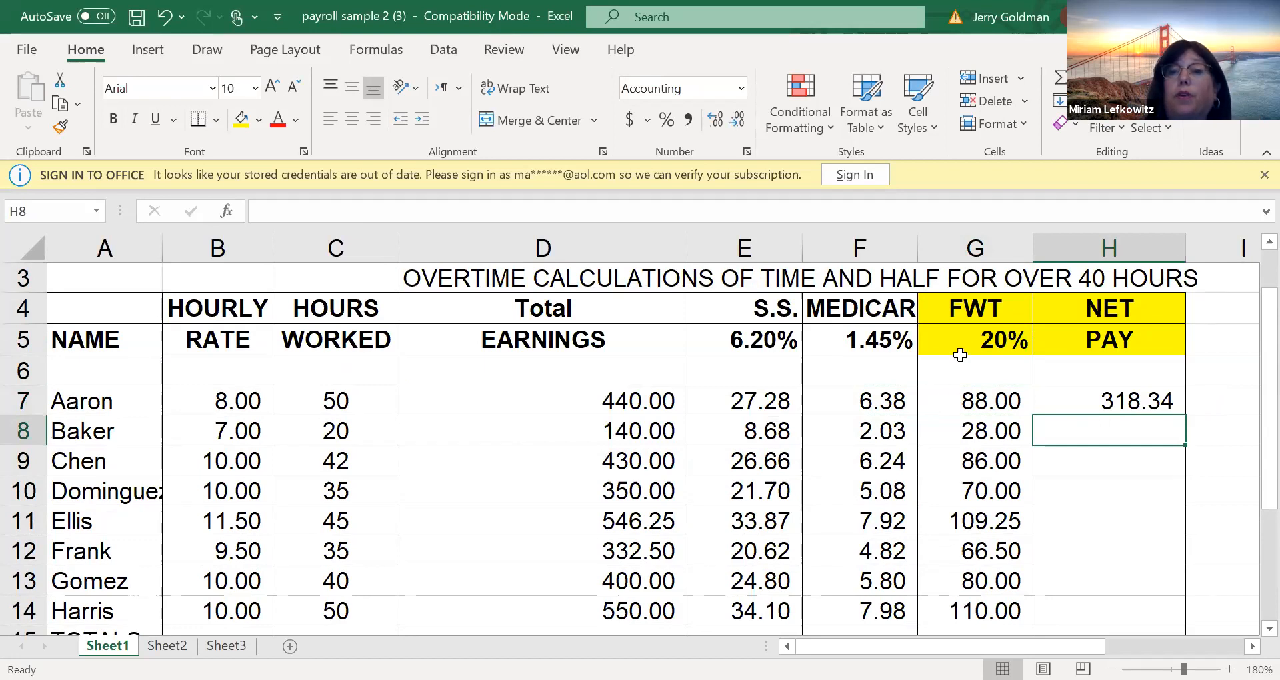
click(1148, 397)
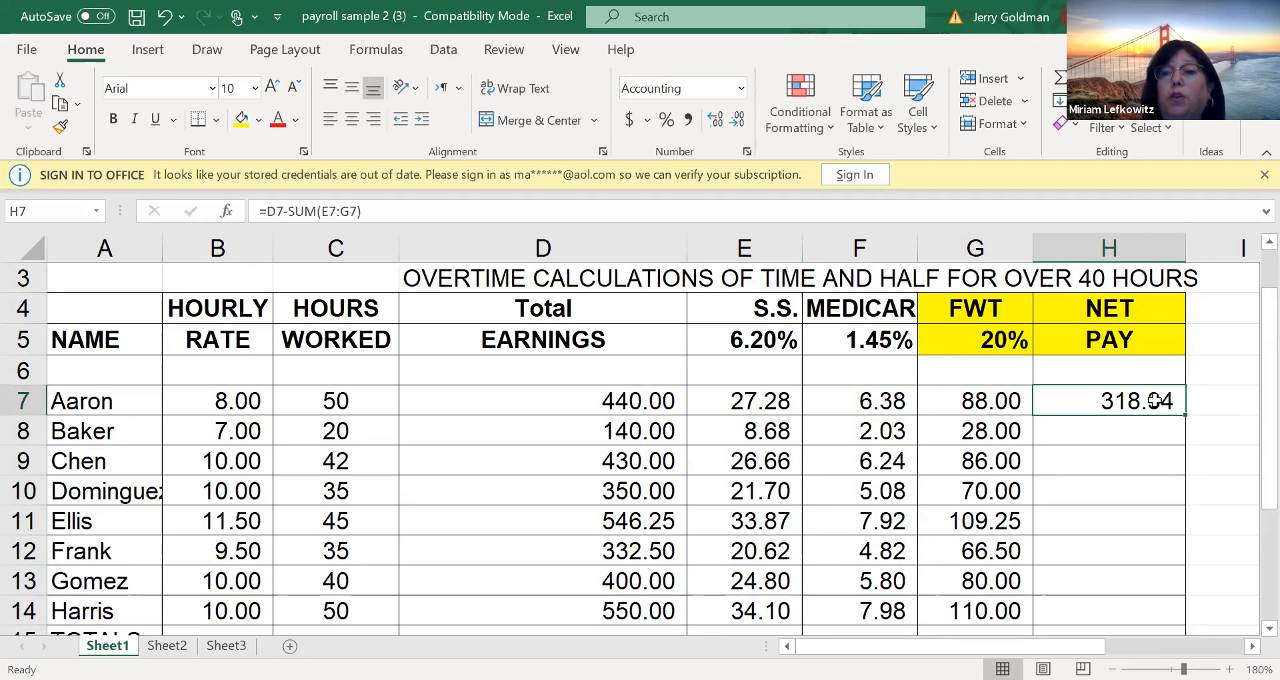
drag(1186, 415, 1151, 584)
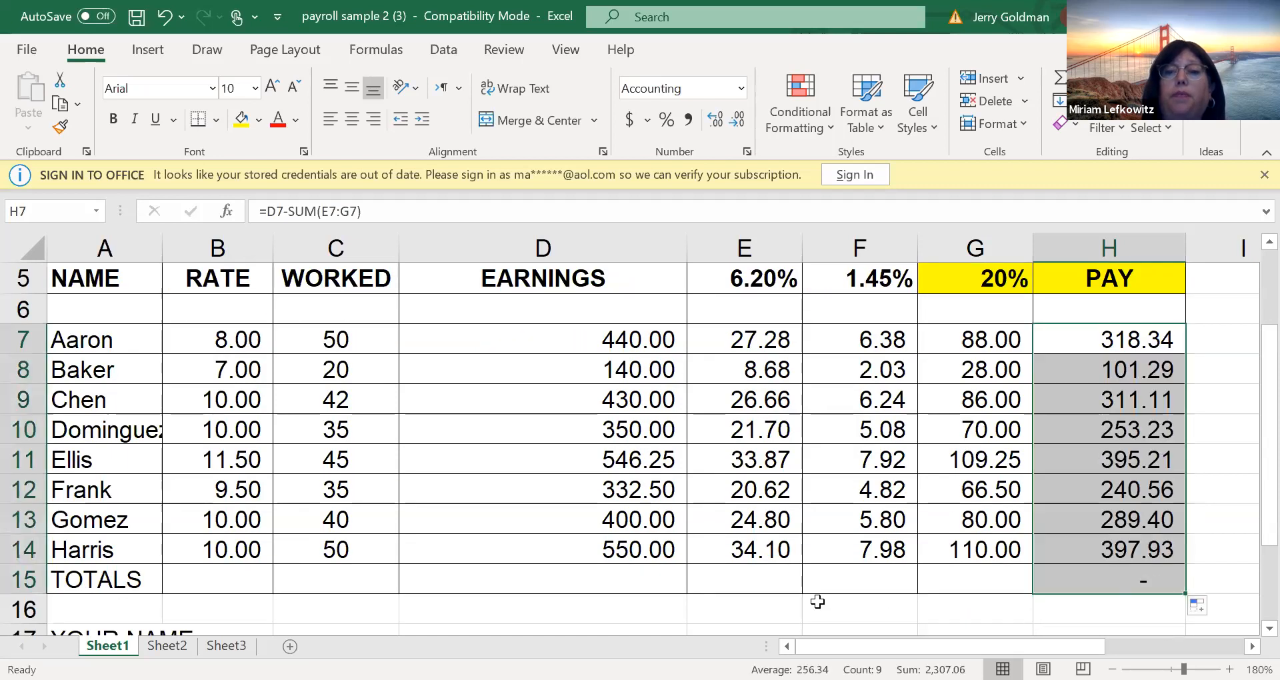
Total the earnings in cell D15 with AutoSum, using =SUM(D7:D14)
click(654, 573)
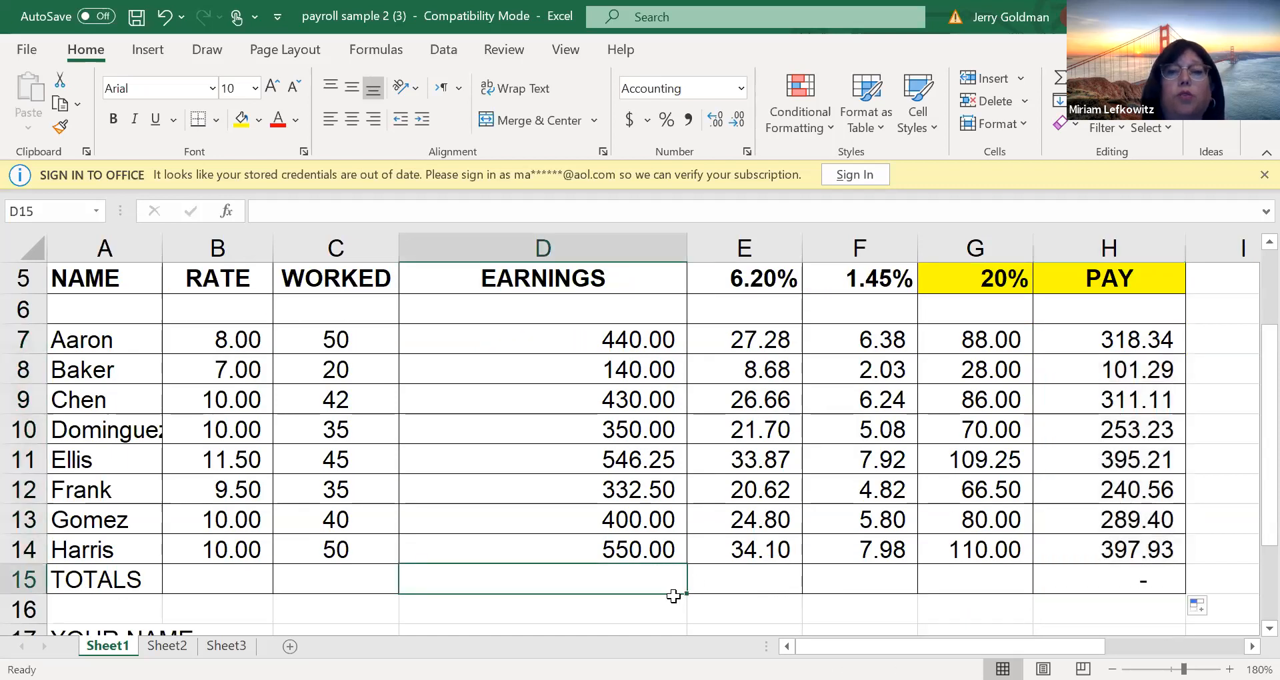
click(1059, 78)
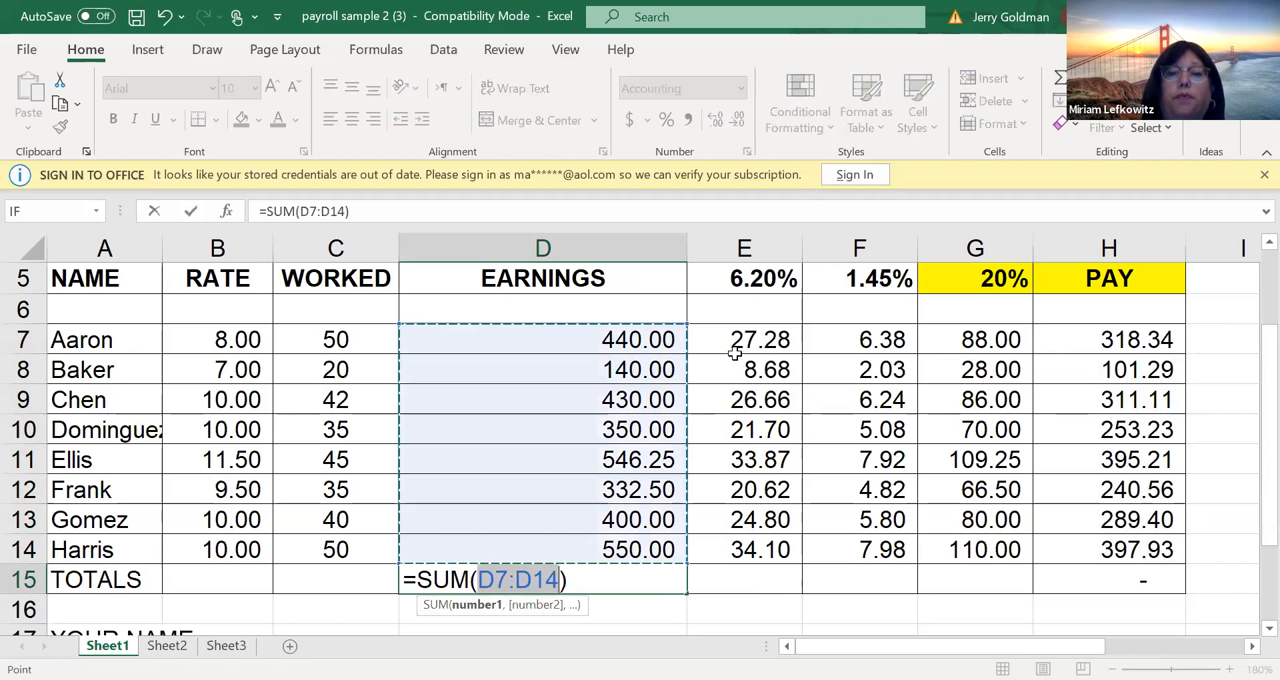
key(Return)
Try to extend the formula in the S.S. total cell E15 across to the Medicare total cell F15
click(887, 556)
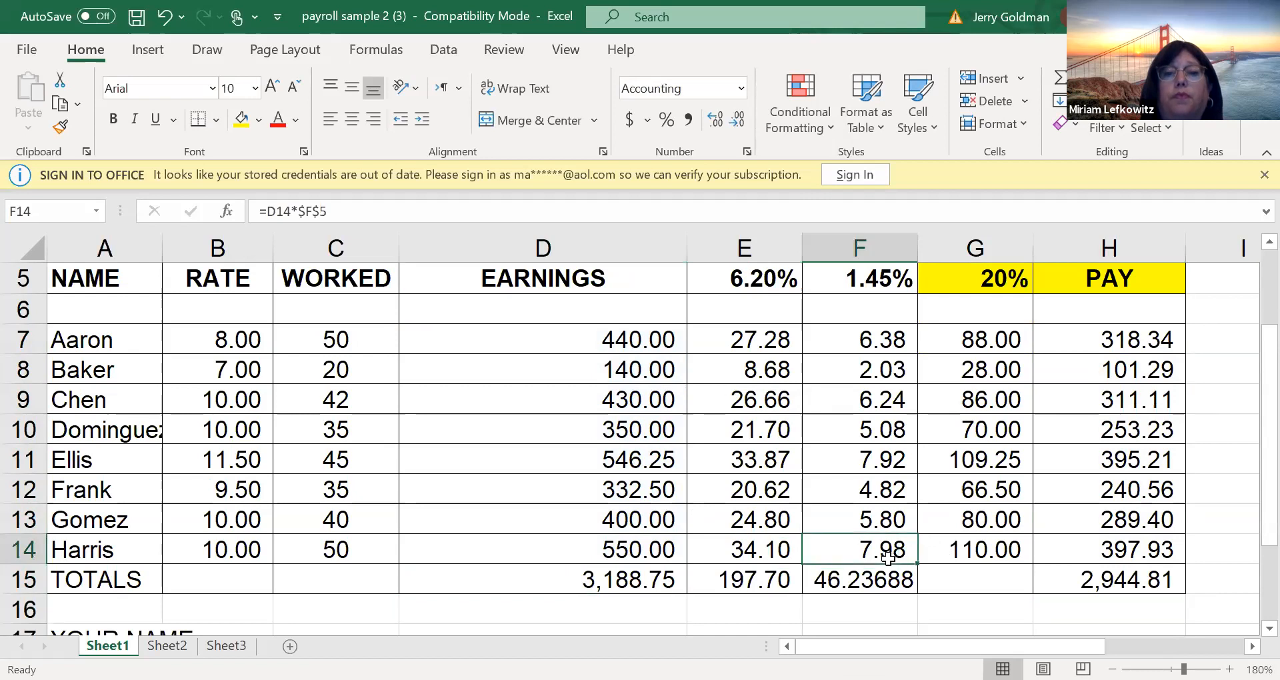
click(934, 579)
click(754, 586)
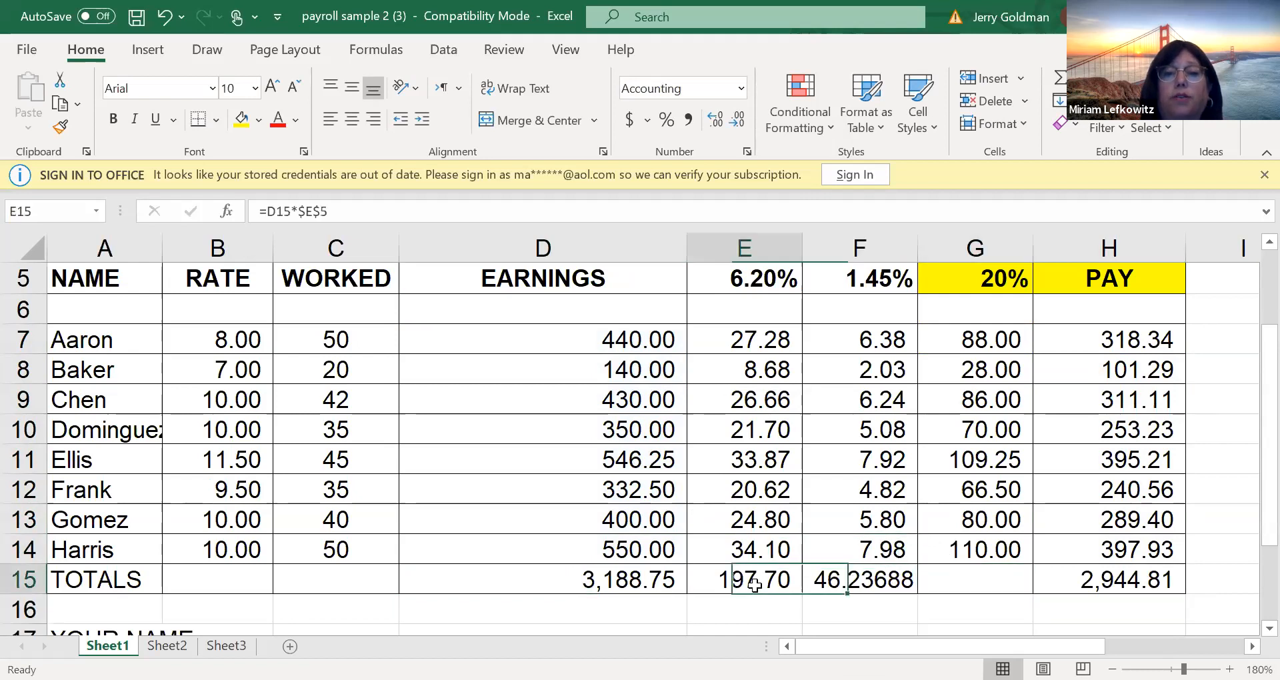
drag(803, 592, 915, 591)
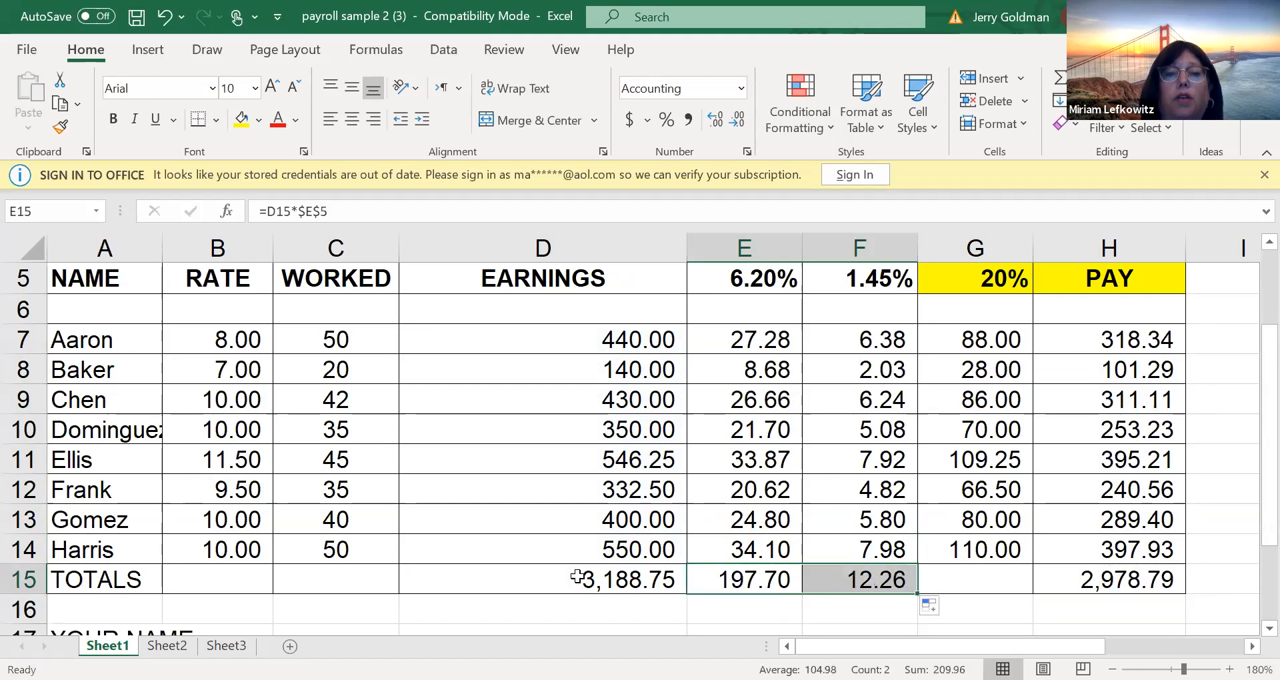
Copy the SUM formula from the earnings total in D15 across the TOTALS row through H15
click(662, 590)
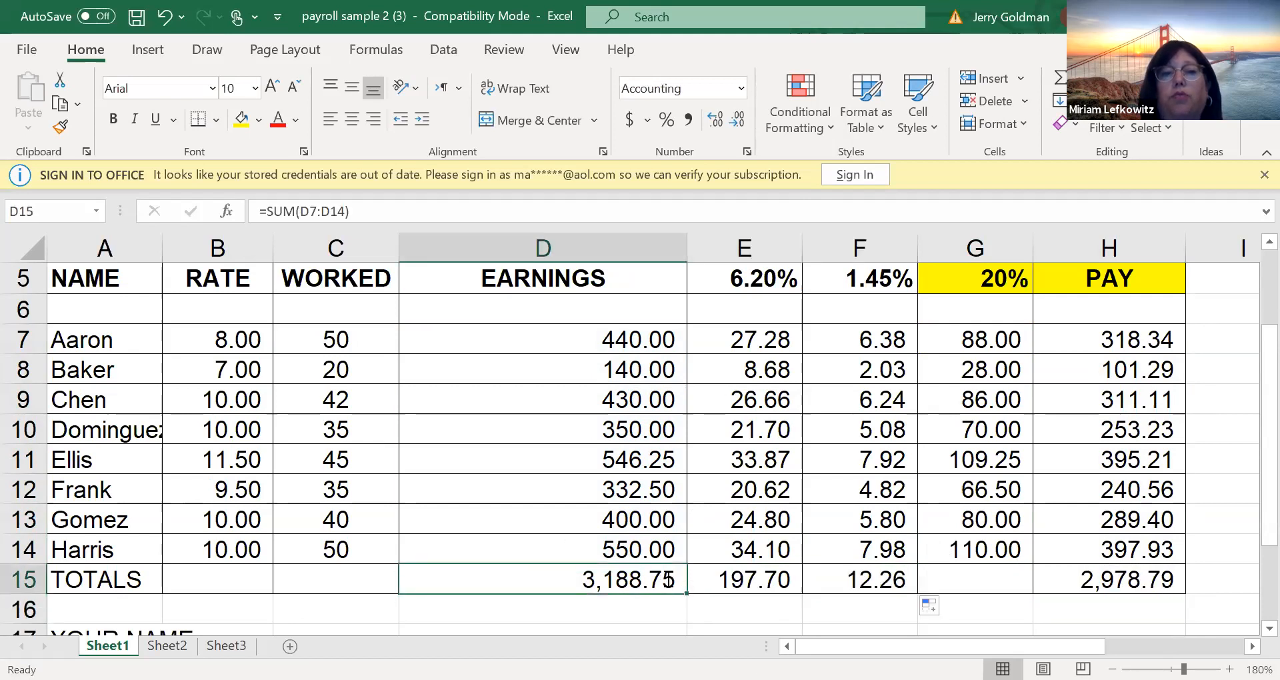
double_click(669, 580)
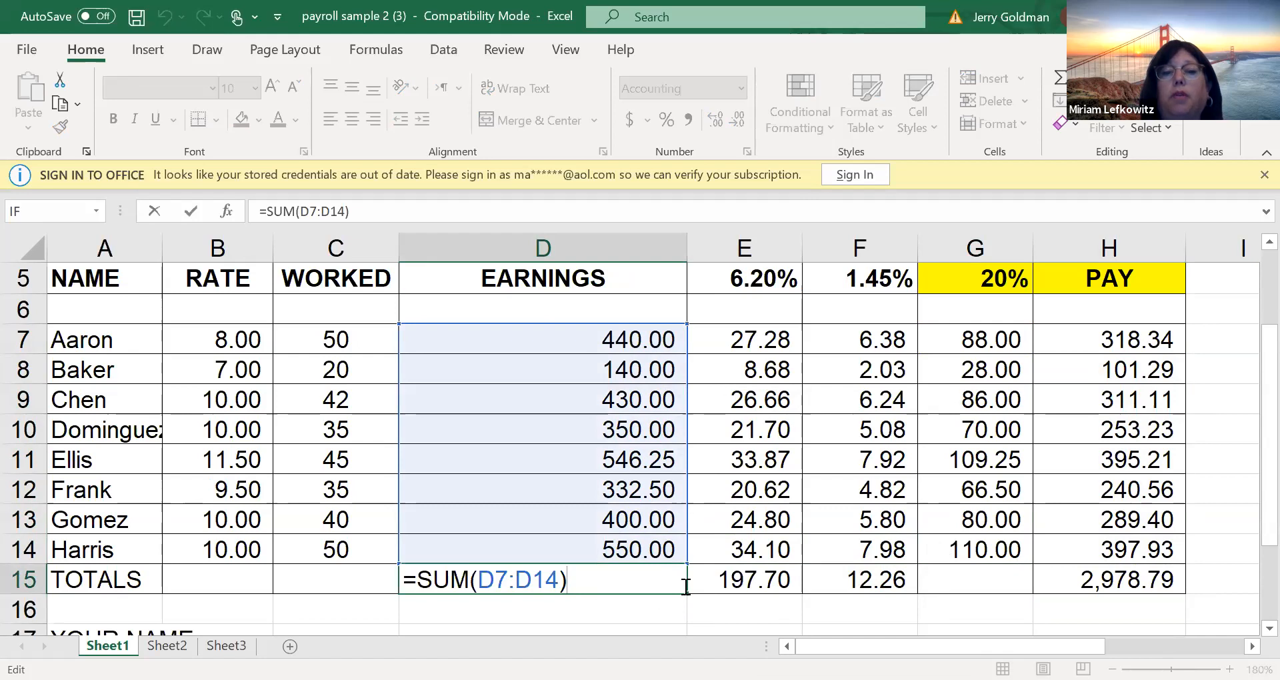
key(Escape)
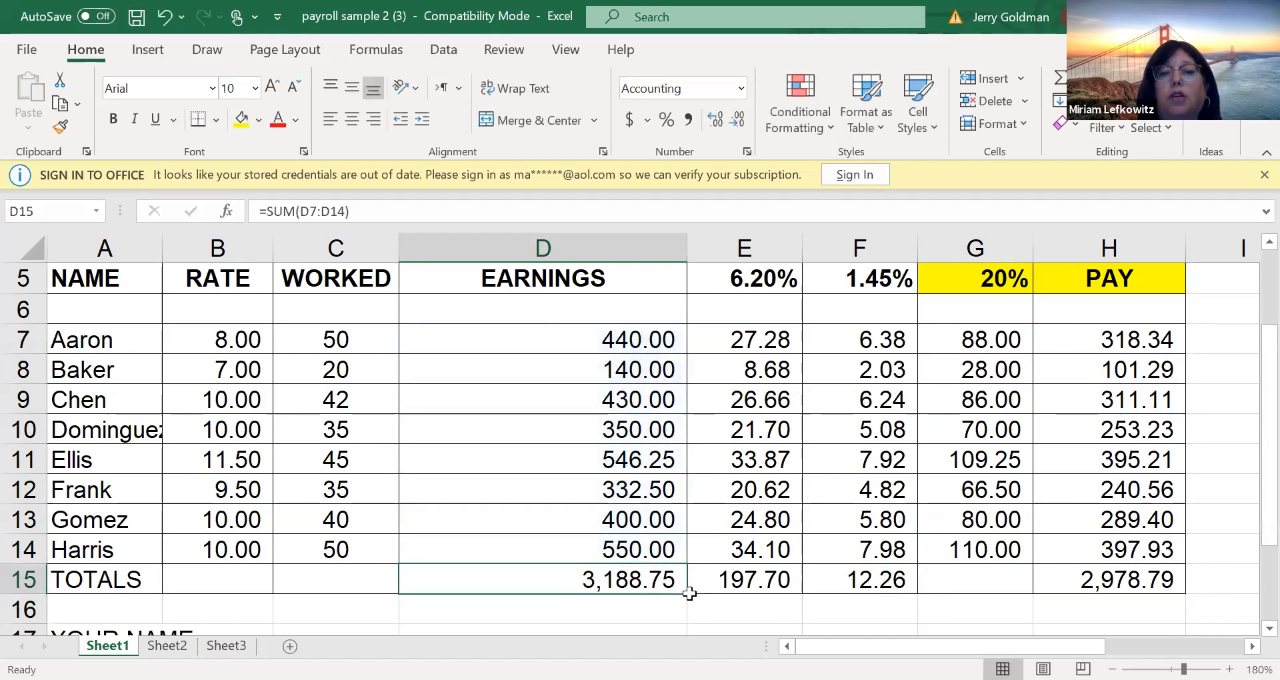
drag(686, 595, 1159, 572)
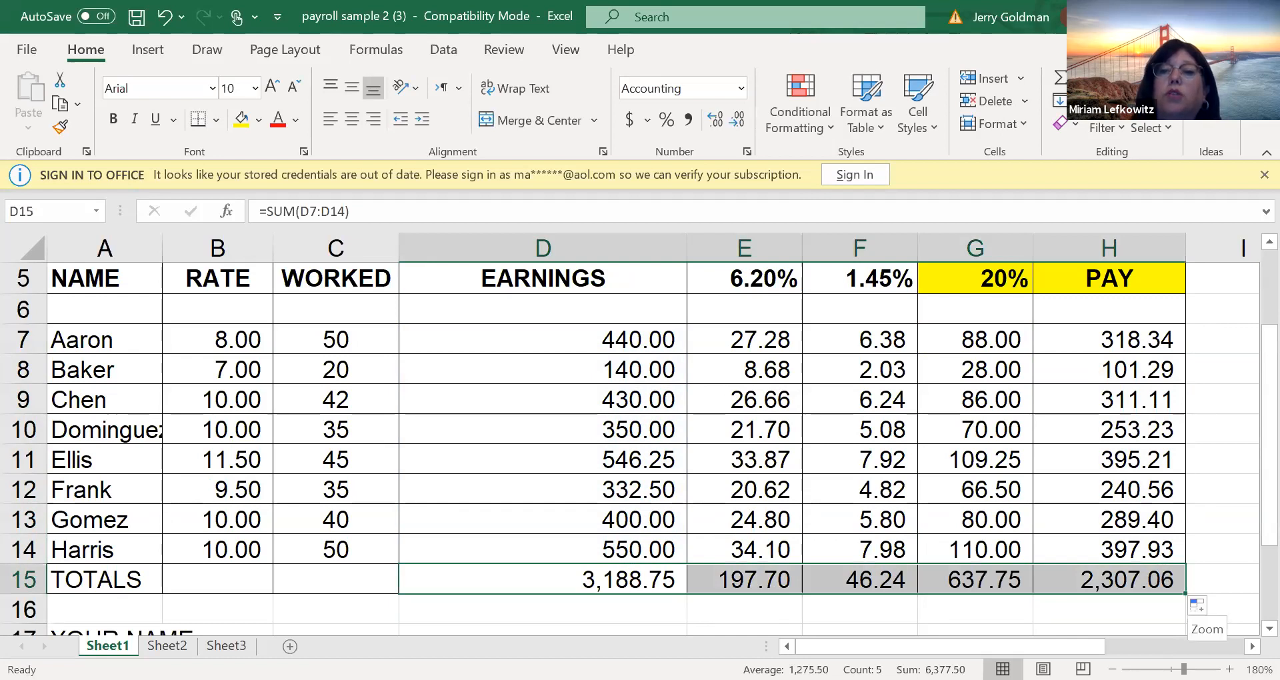
scroll(1246, 371, down, 2)
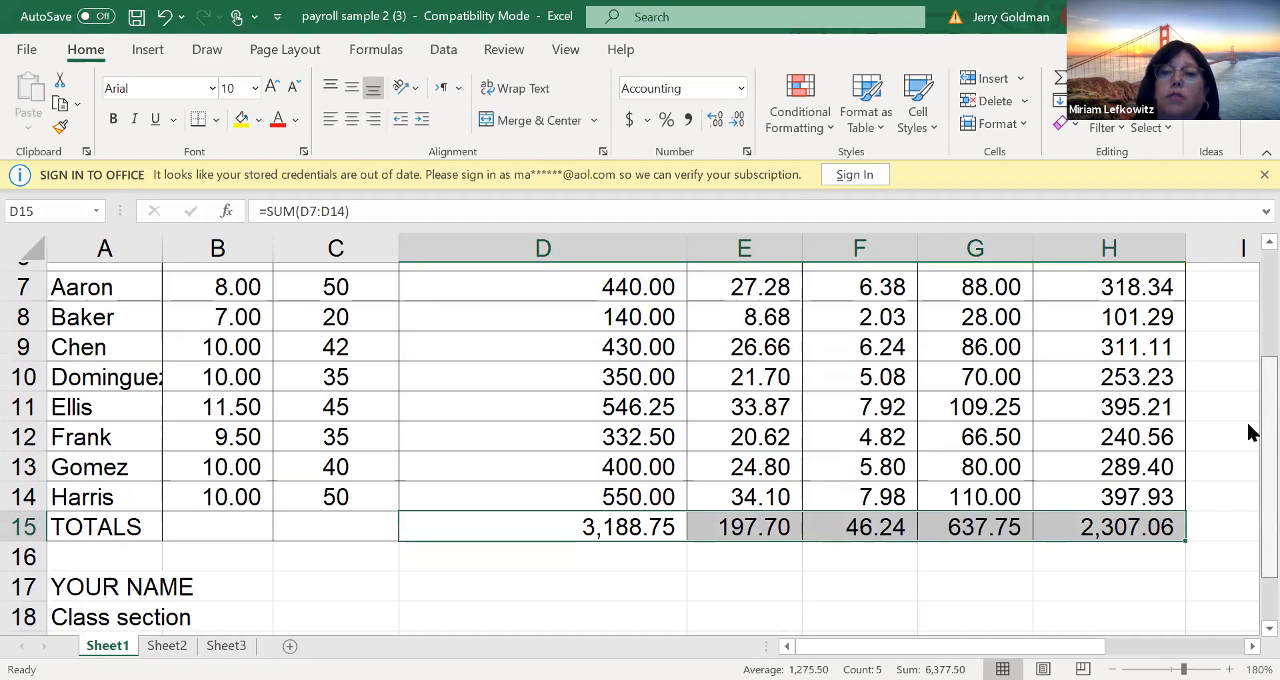
scroll(1247, 424, up, 3)
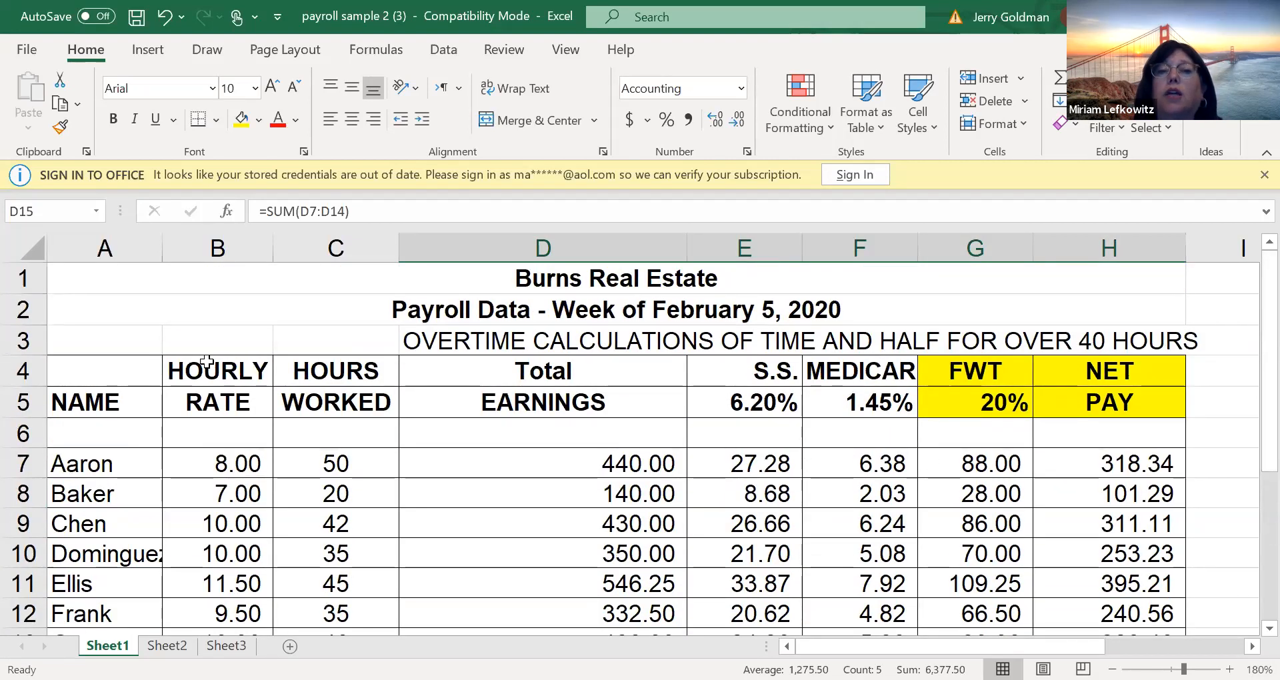
click(323, 318)
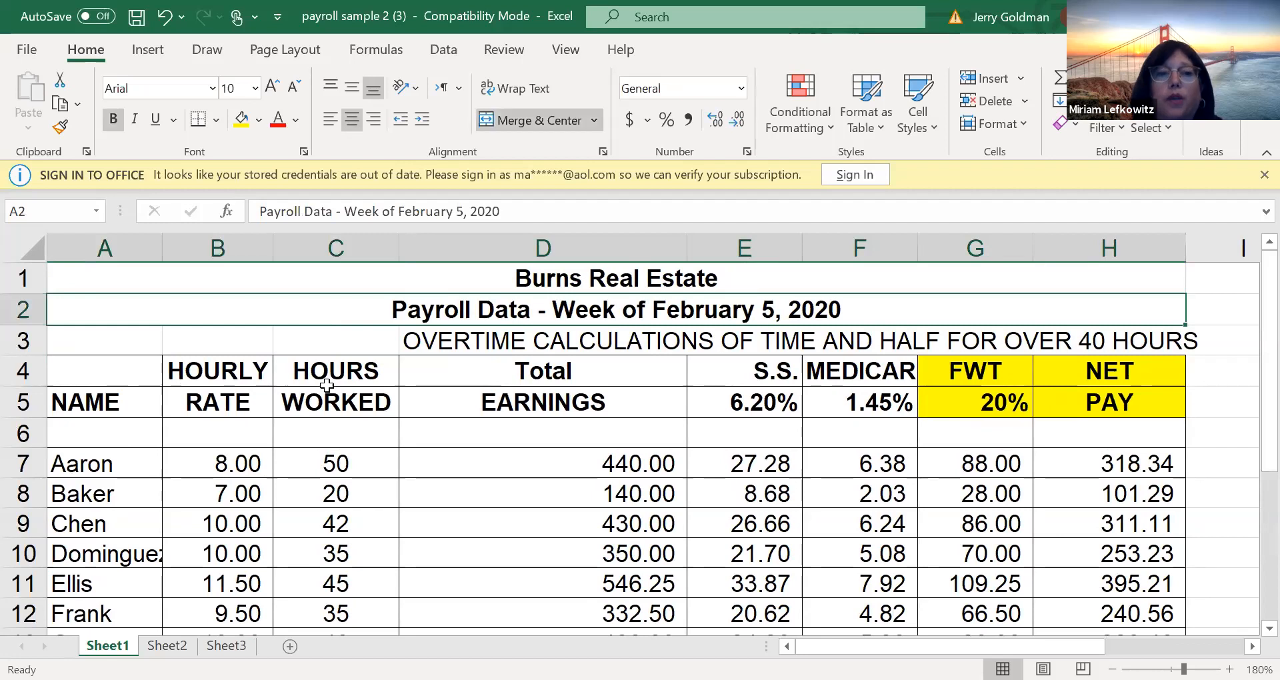
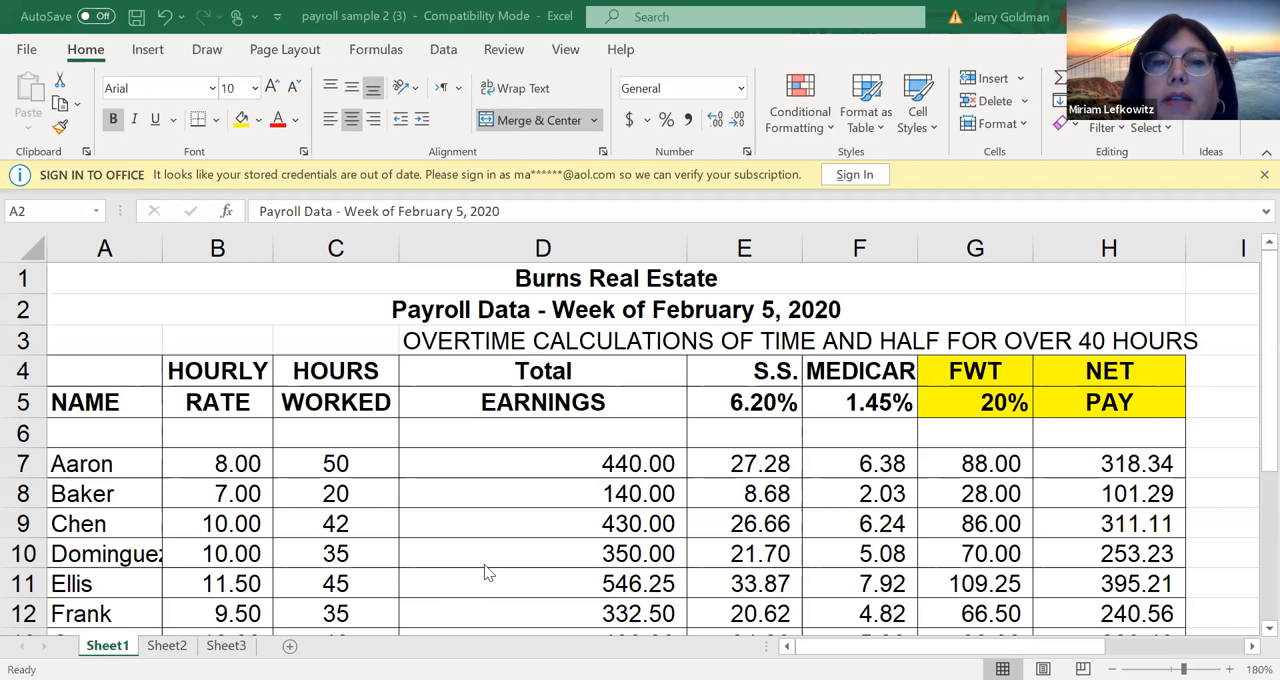
Review the completed payroll sheet from the headings down to the TOTALS row, checking the hourly rates in B7:B13 and the Medicare formulas
click(1248, 329)
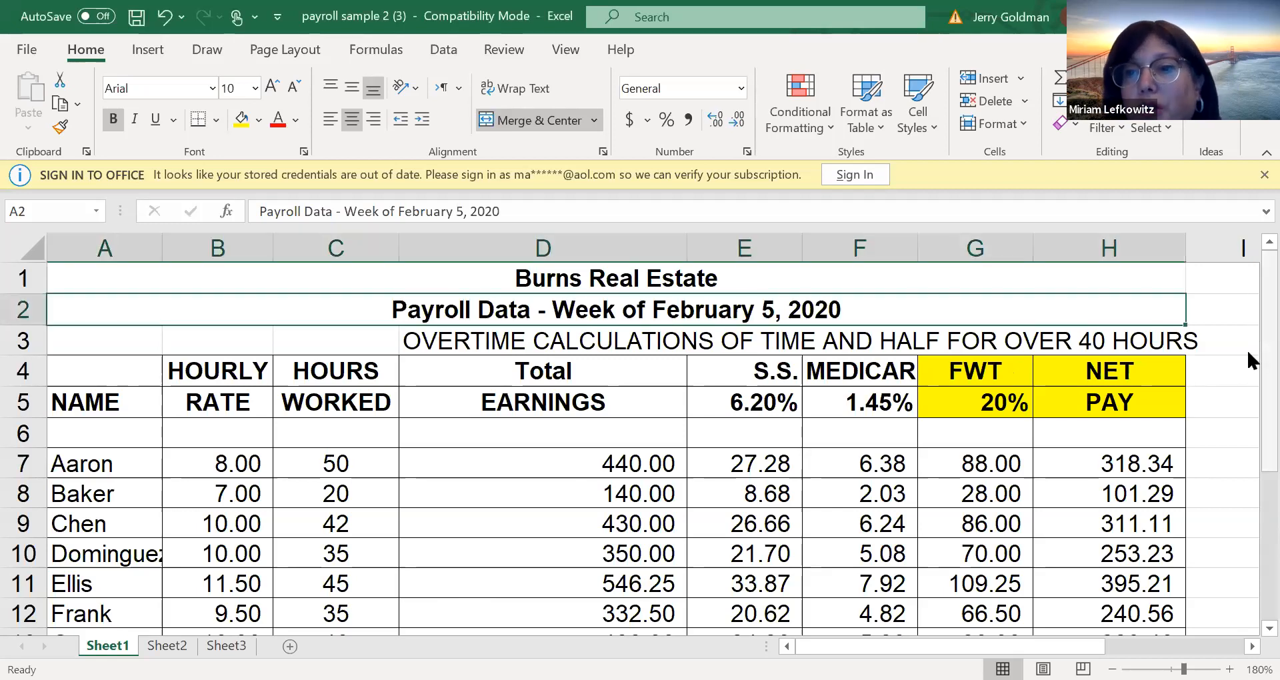
scroll(1248, 410, down, 3)
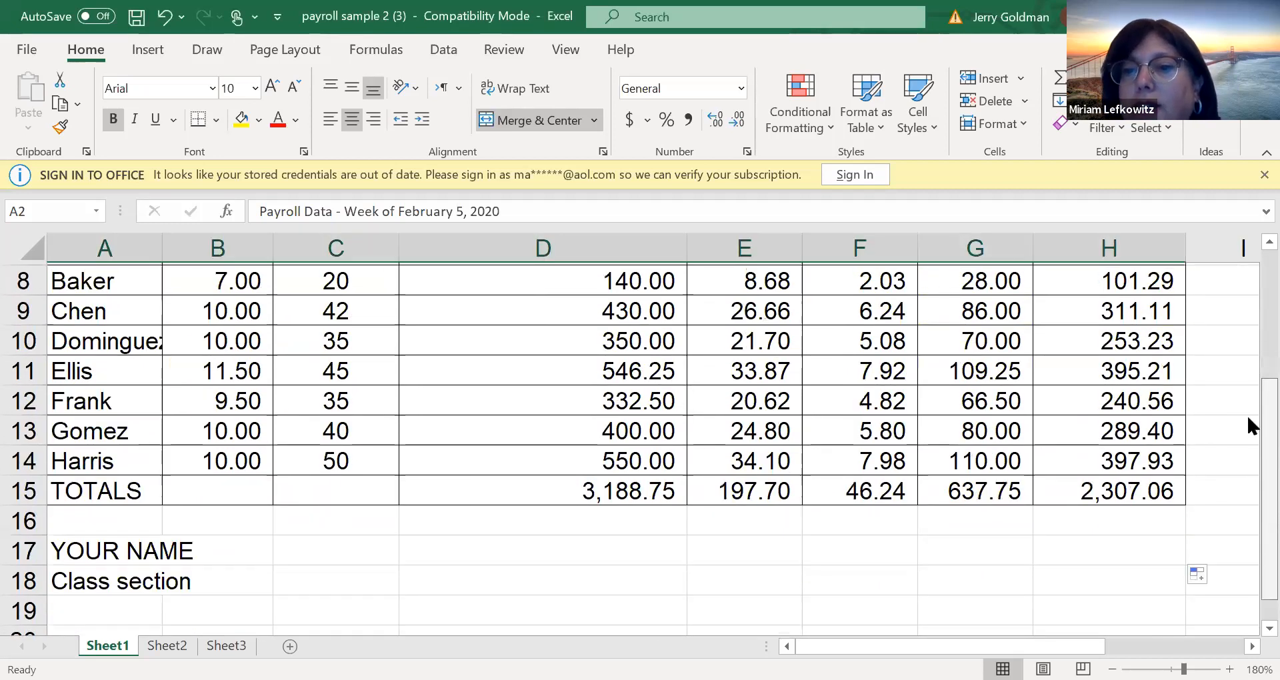
scroll(1246, 413, up, 3)
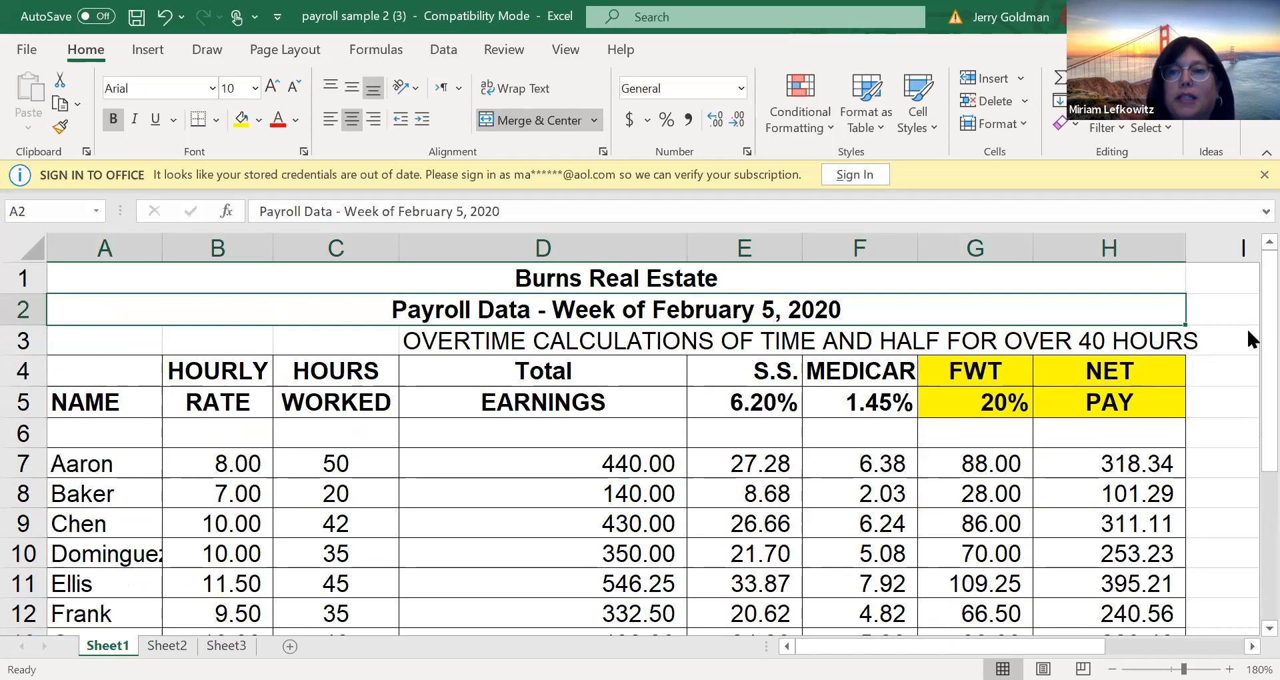
scroll(1248, 373, down, 1)
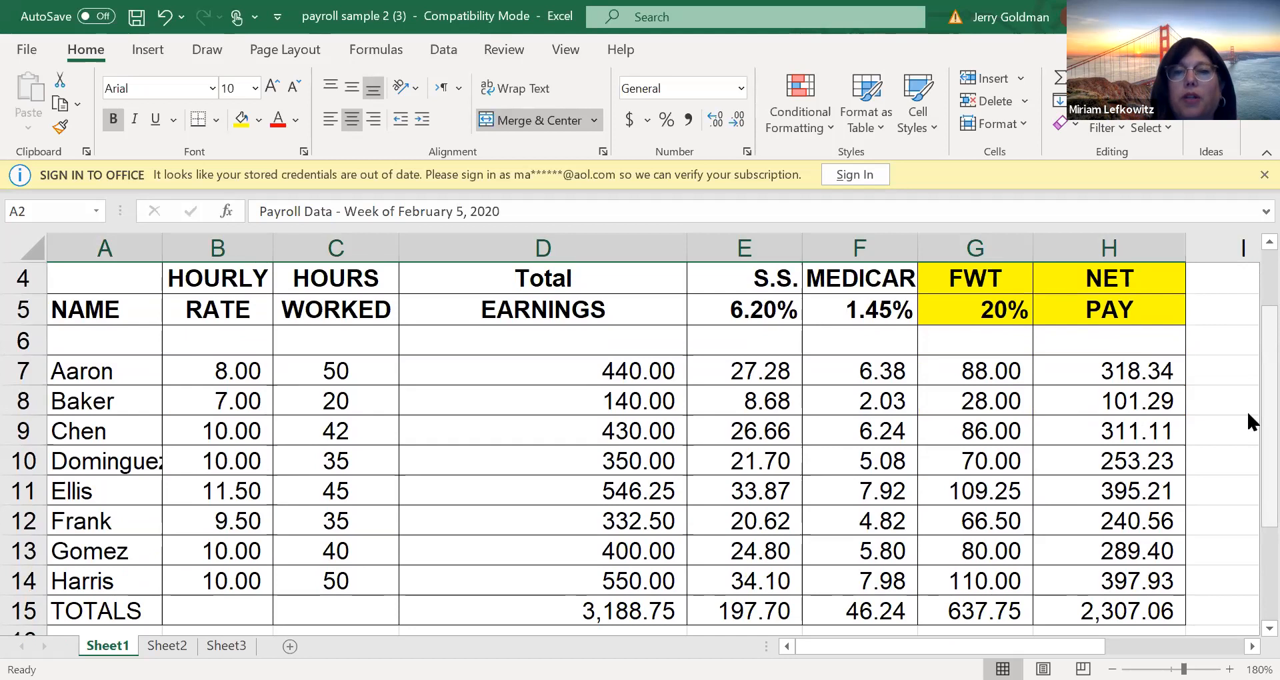
scroll(1246, 440, down, 1)
scroll(1248, 497, down, 1)
click(1126, 518)
click(1009, 539)
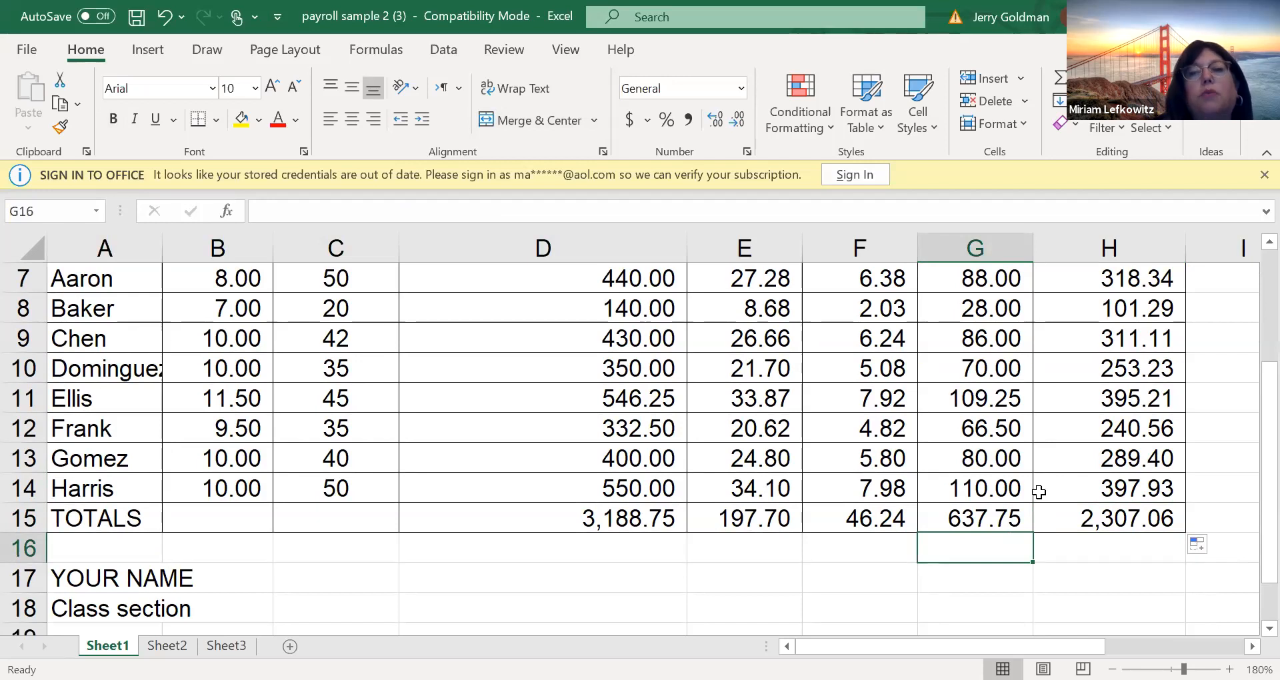
scroll(1247, 371, up, 2)
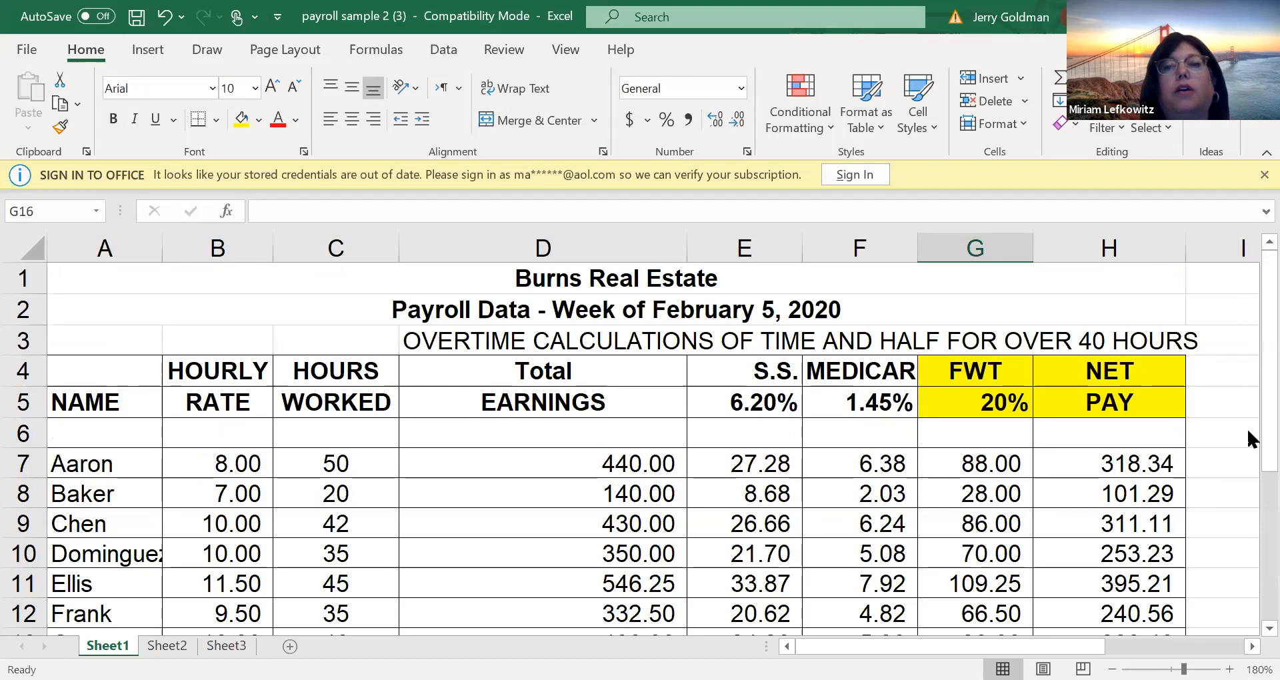
scroll(1246, 456, down, 1)
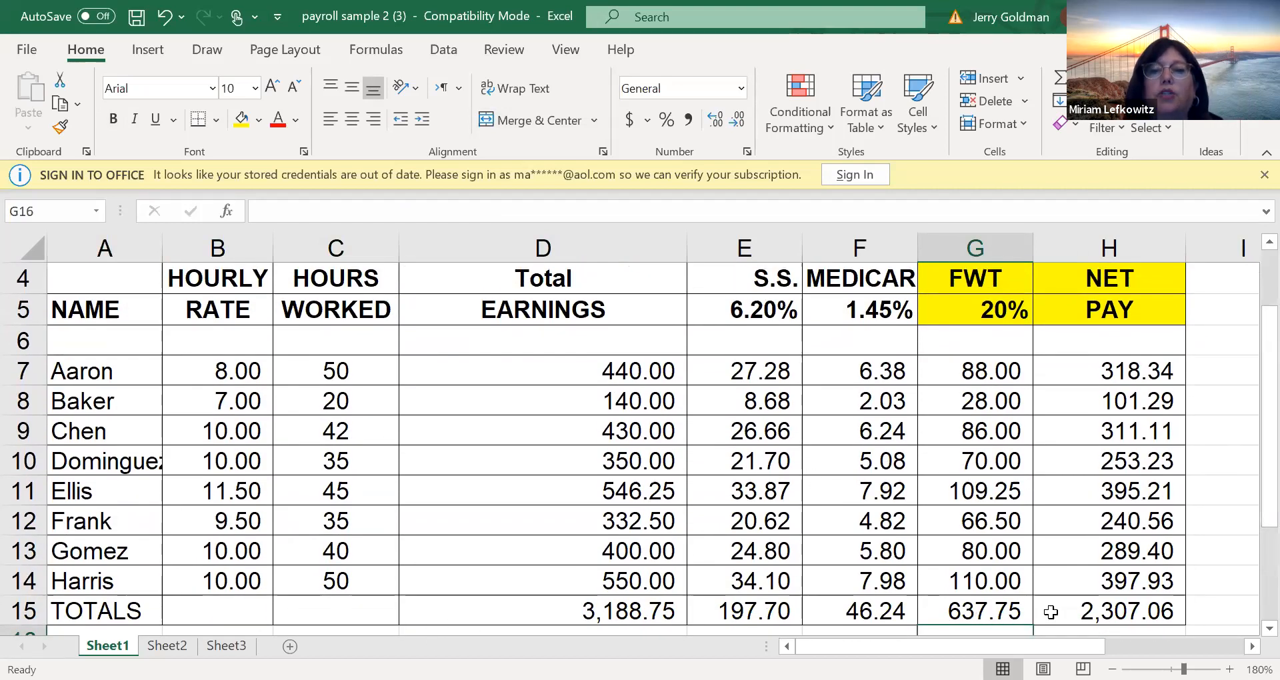
click(833, 408)
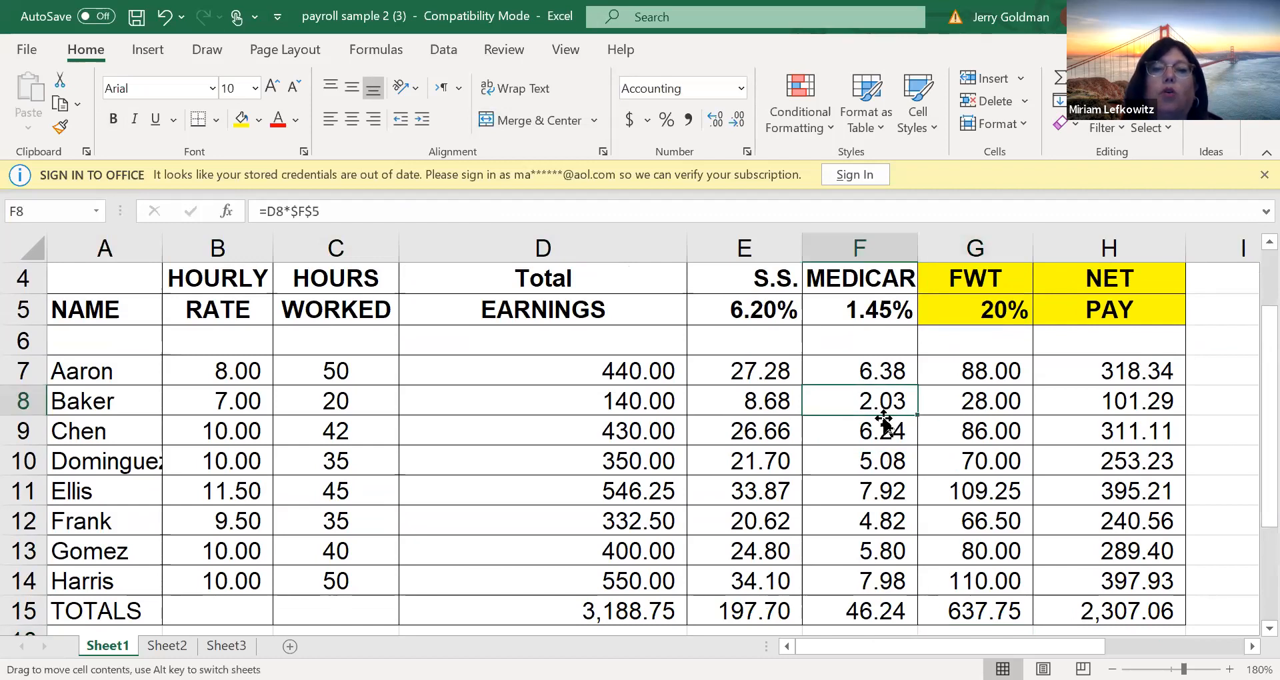
click(238, 497)
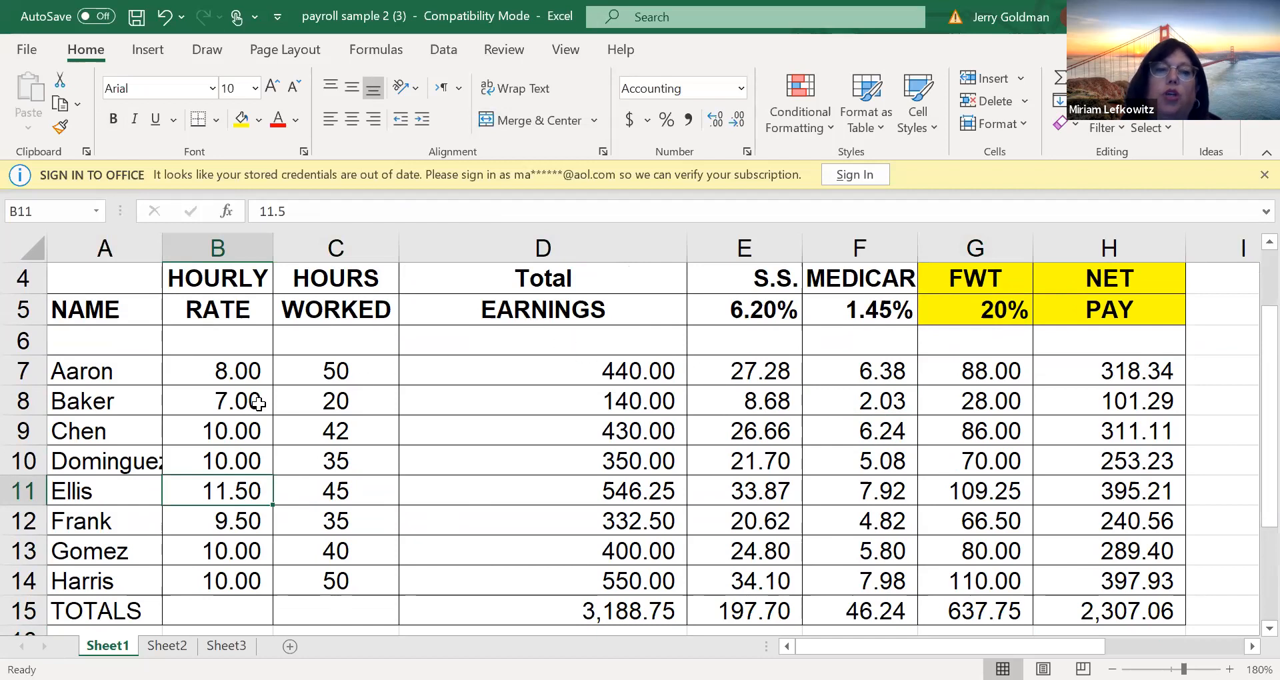
drag(251, 370, 257, 559)
click(806, 559)
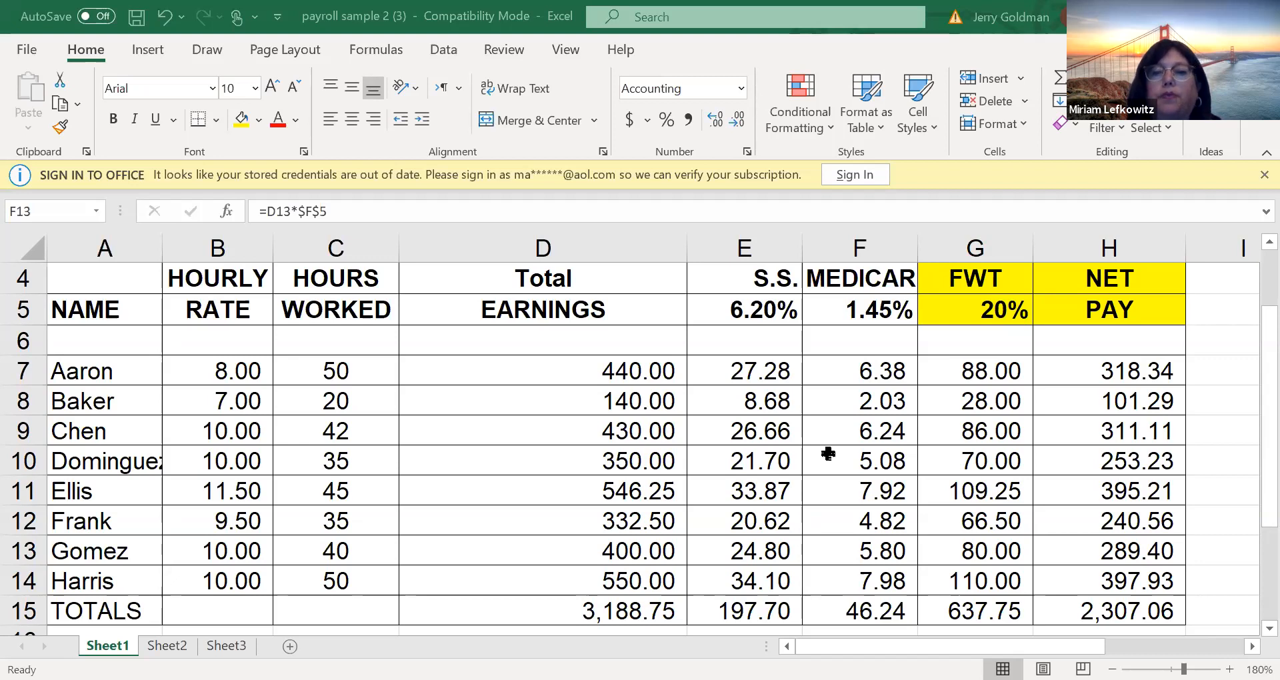
Switch to the vlookup and If CHALLENGE (2) workbook and examine its payroll summary, including the highlighted hours in C13 and C15 and the gross pay column
key(ctrl+Tab)
click(1108, 467)
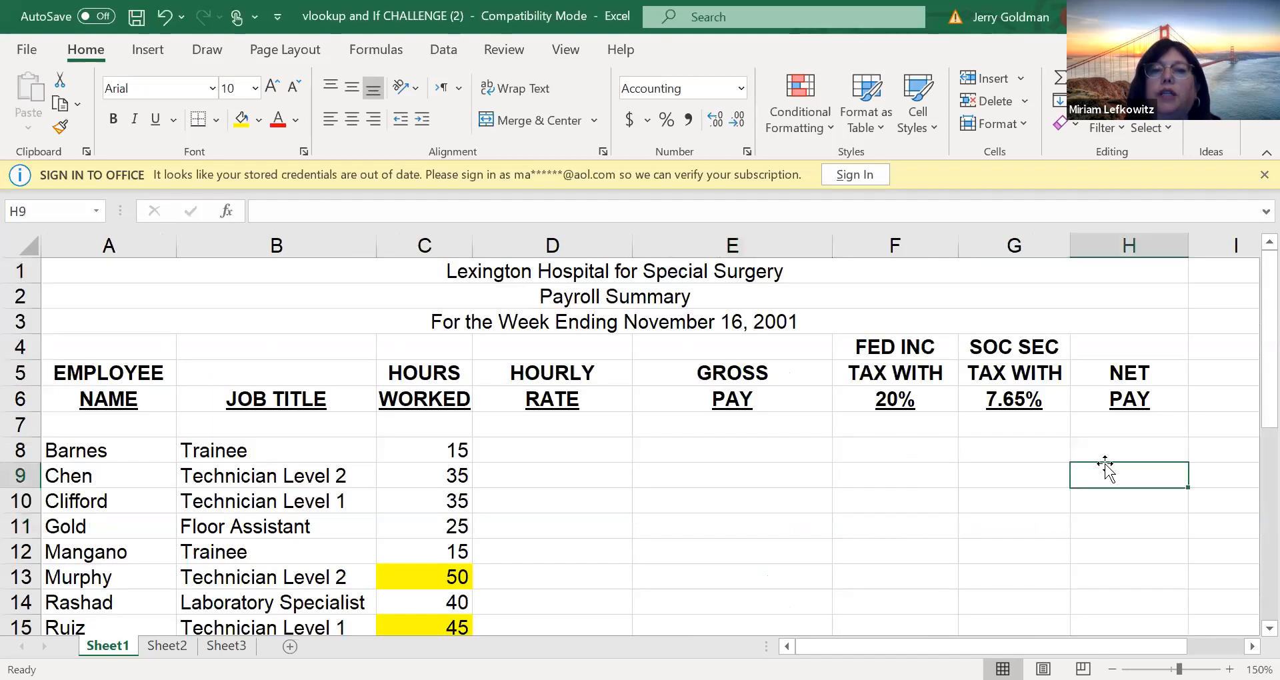
scroll(1247, 321, down, 2)
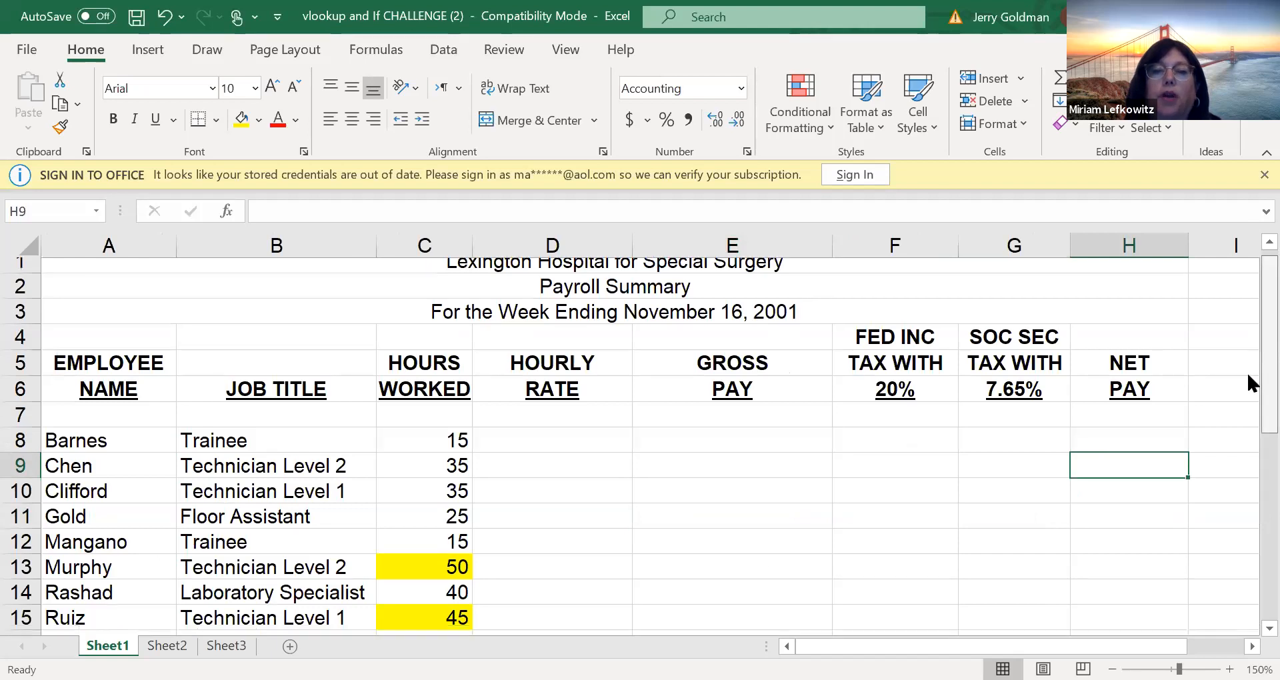
scroll(1247, 374, up, 1)
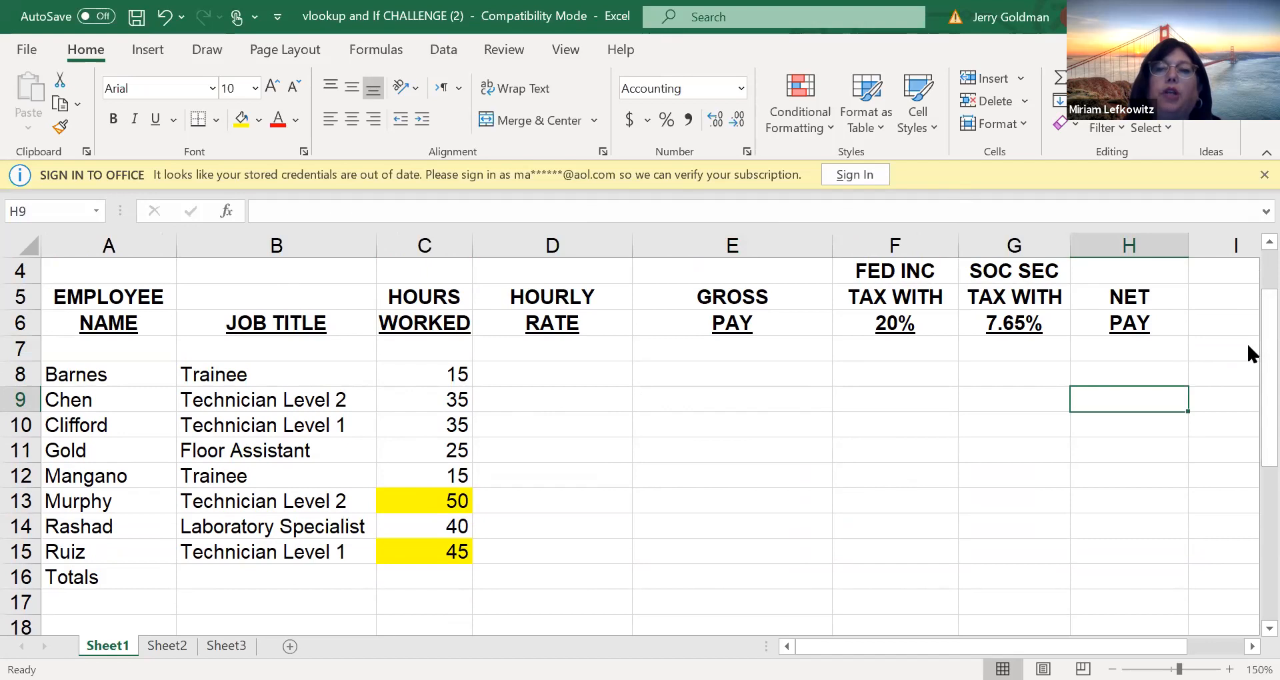
scroll(1246, 314, up, 1)
scroll(1246, 299, down, 2)
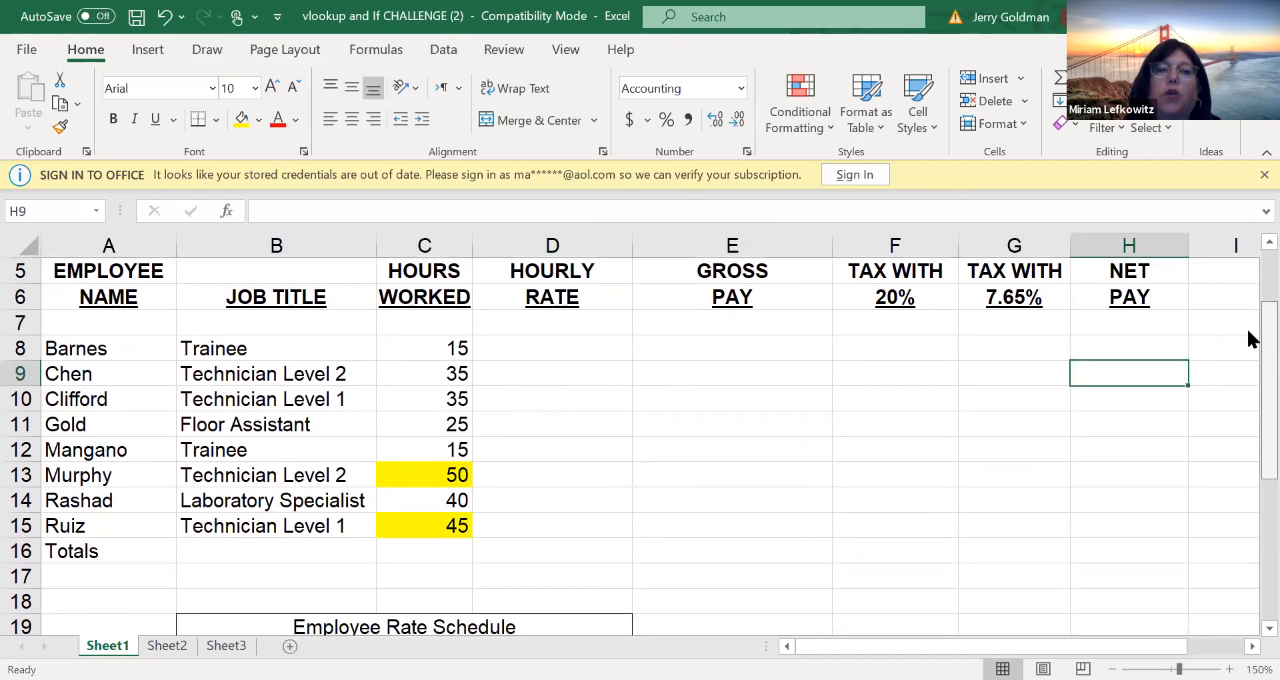
scroll(1247, 326, up, 3)
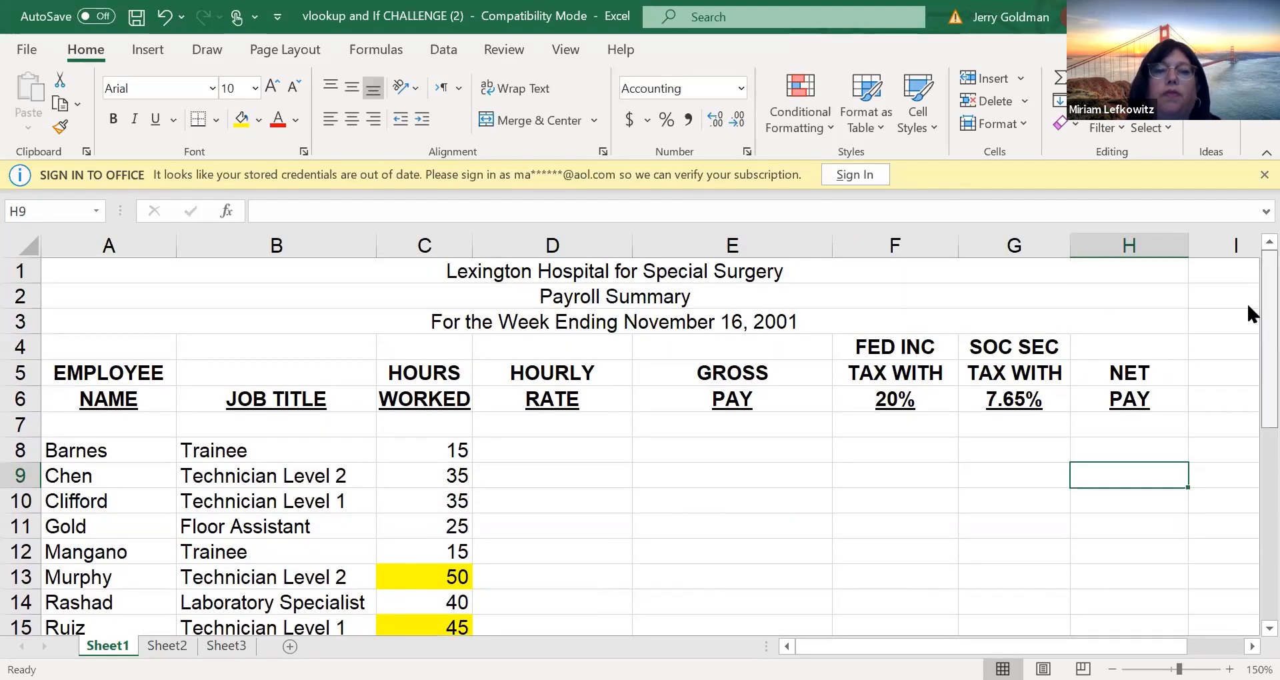
scroll(1247, 314, down, 1)
drag(1247, 342, 1248, 347)
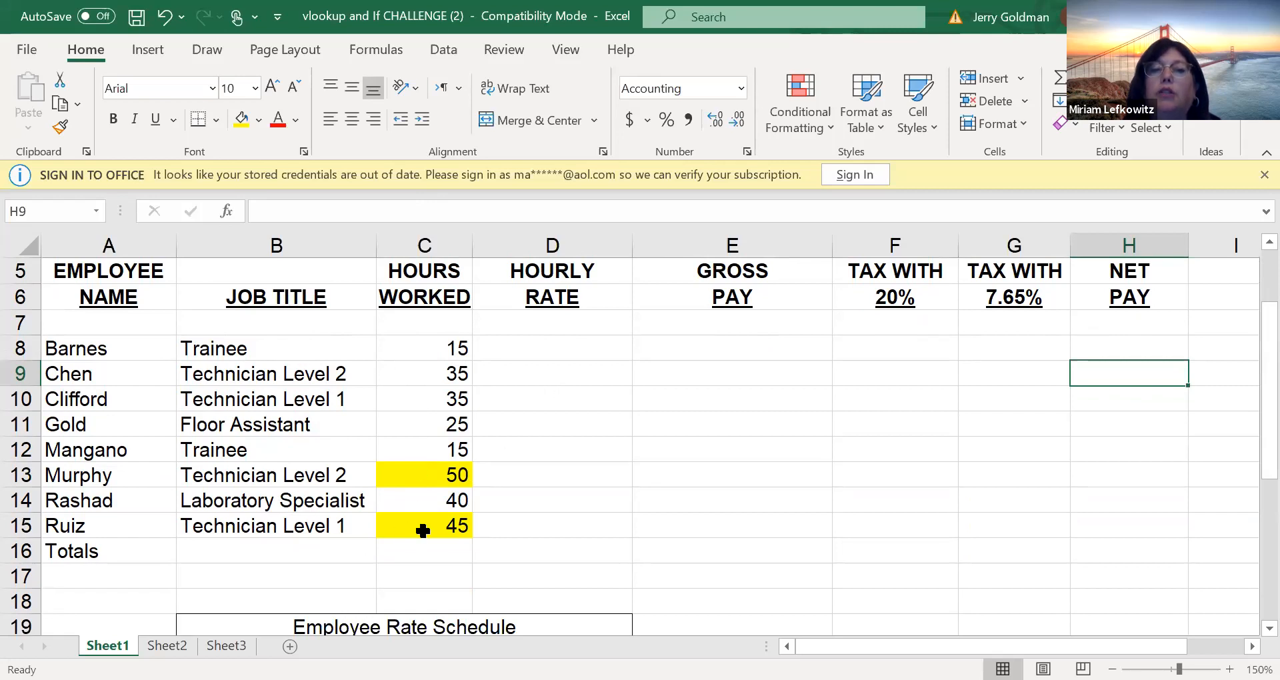
click(424, 472)
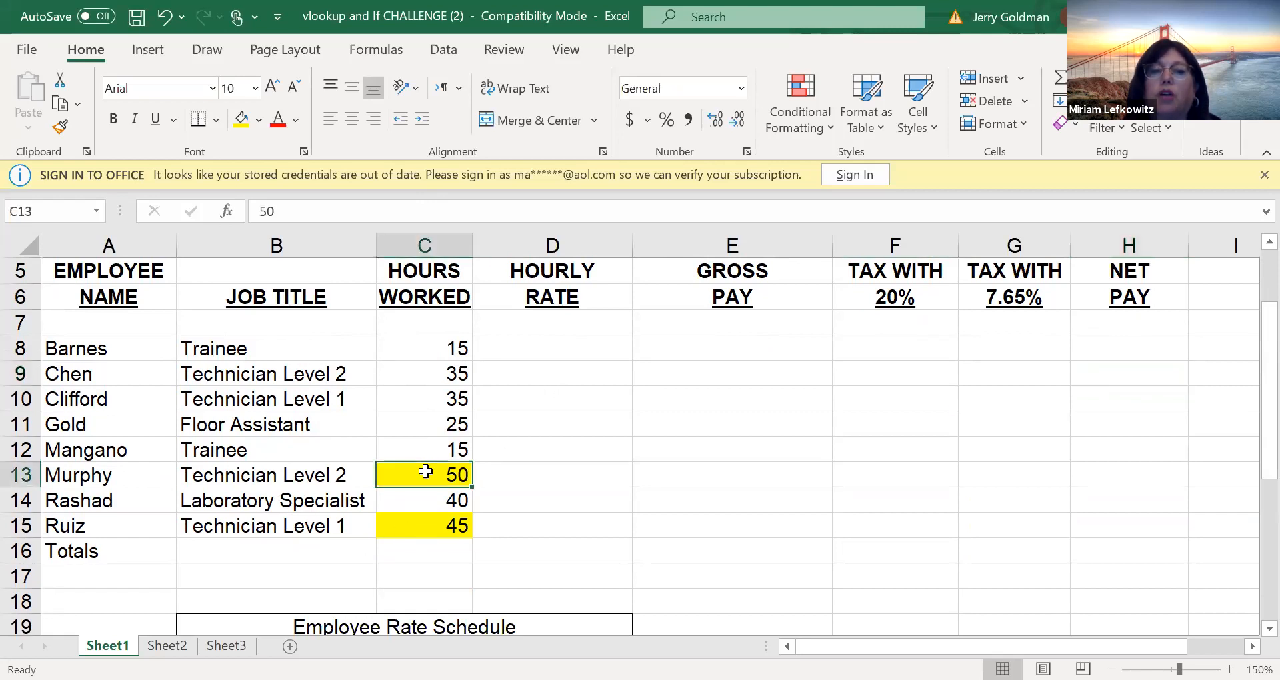
click(426, 522)
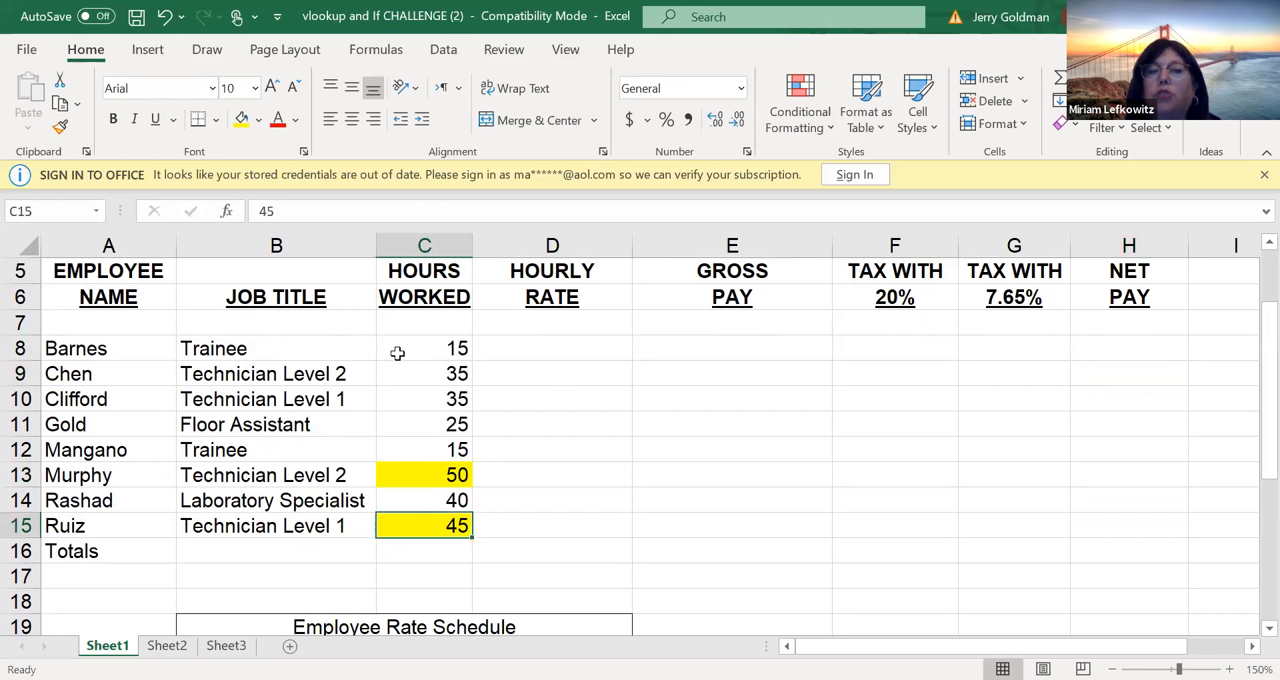
click(729, 349)
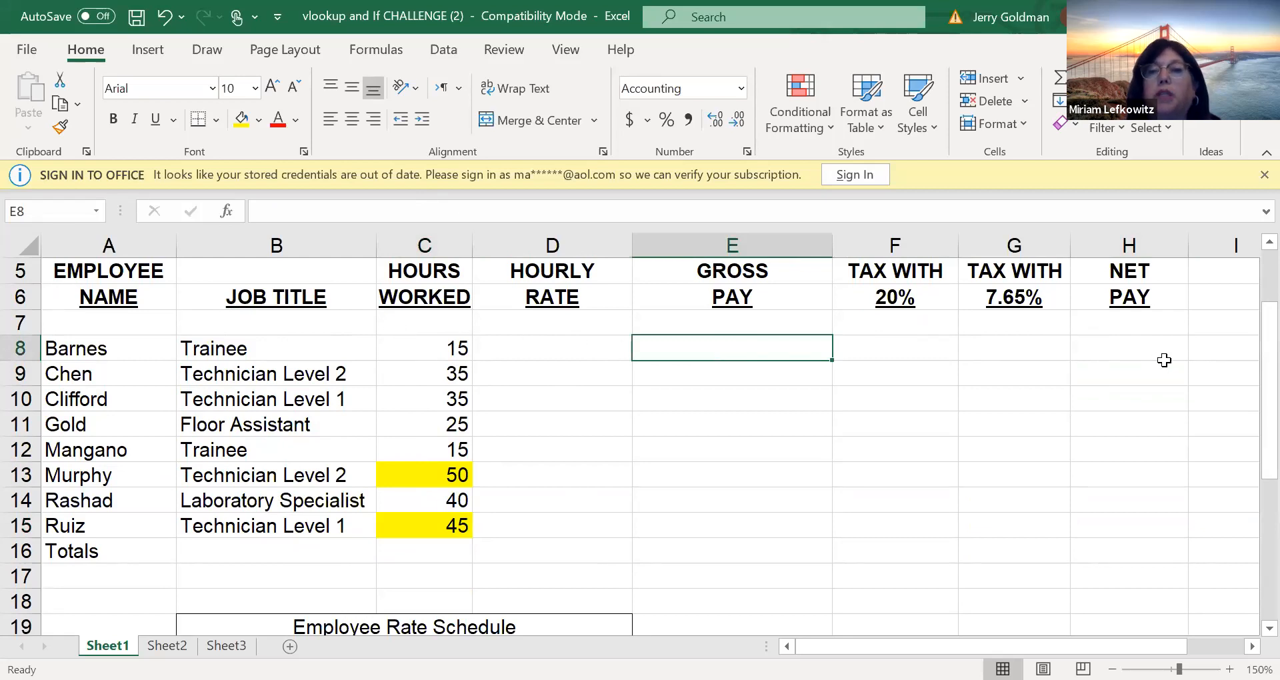
Examine the Employee Rate Schedule below the payroll table, including its job titles and the column numbers in B29:D29
drag(1250, 414, 1247, 564)
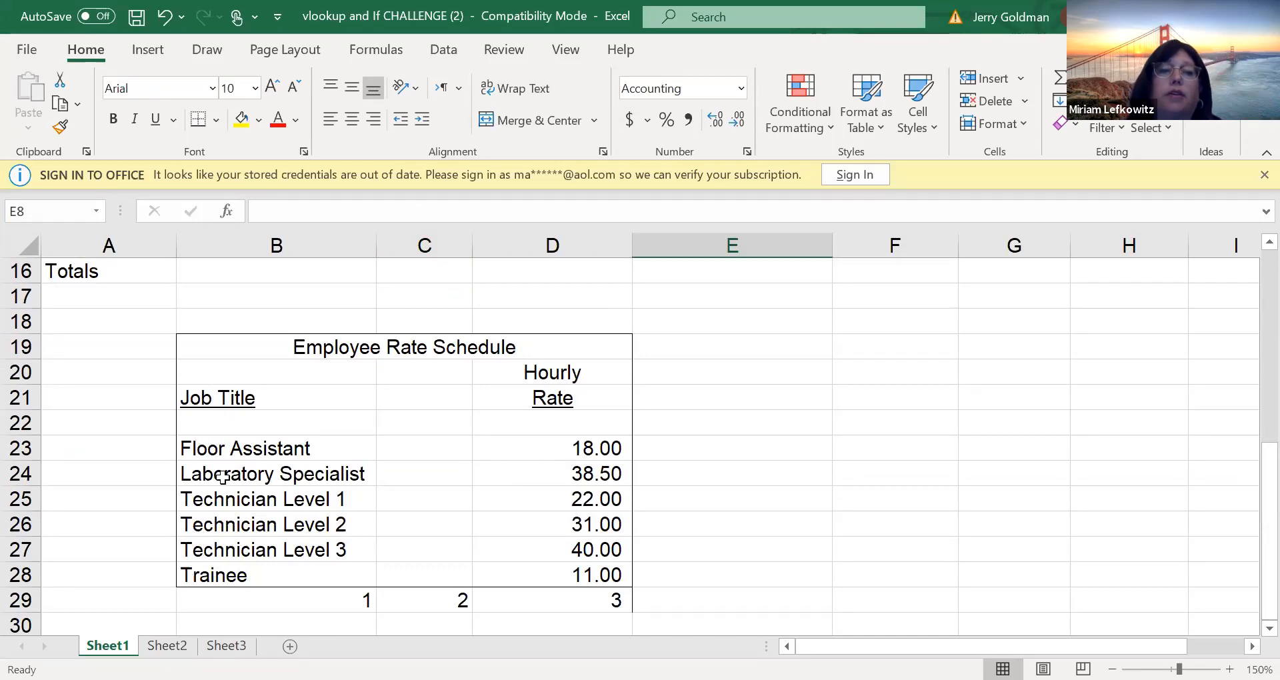
click(222, 450)
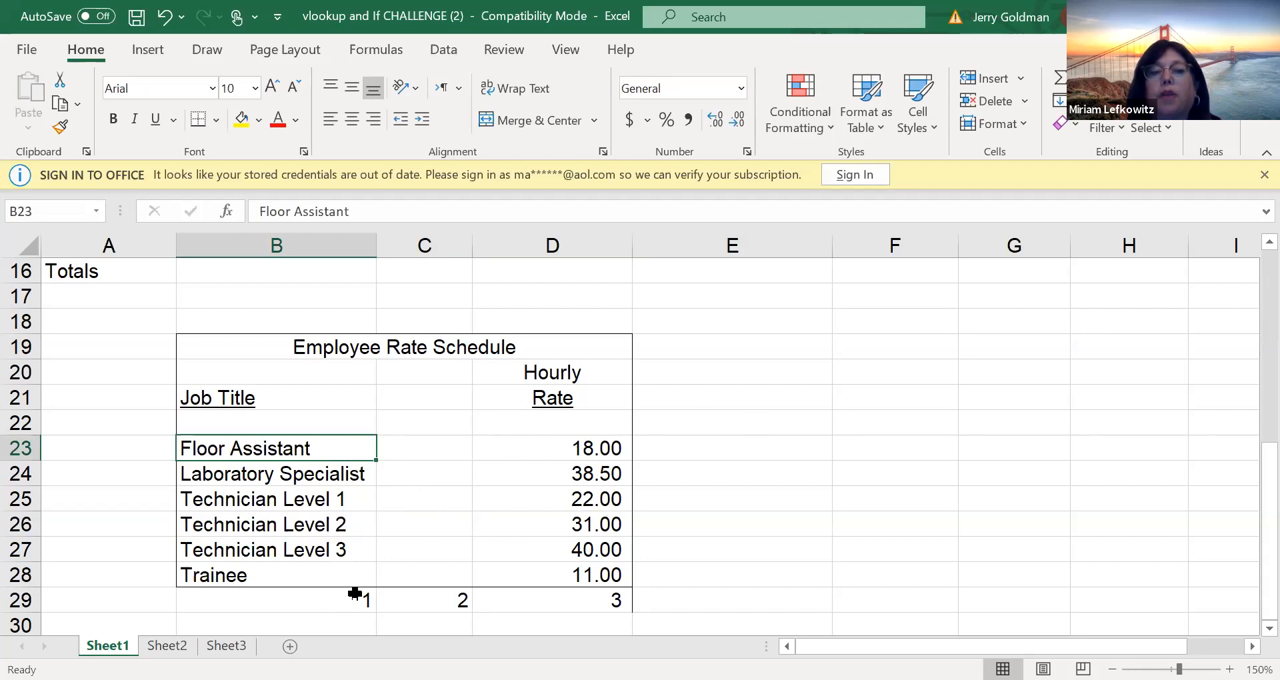
click(351, 601)
click(414, 608)
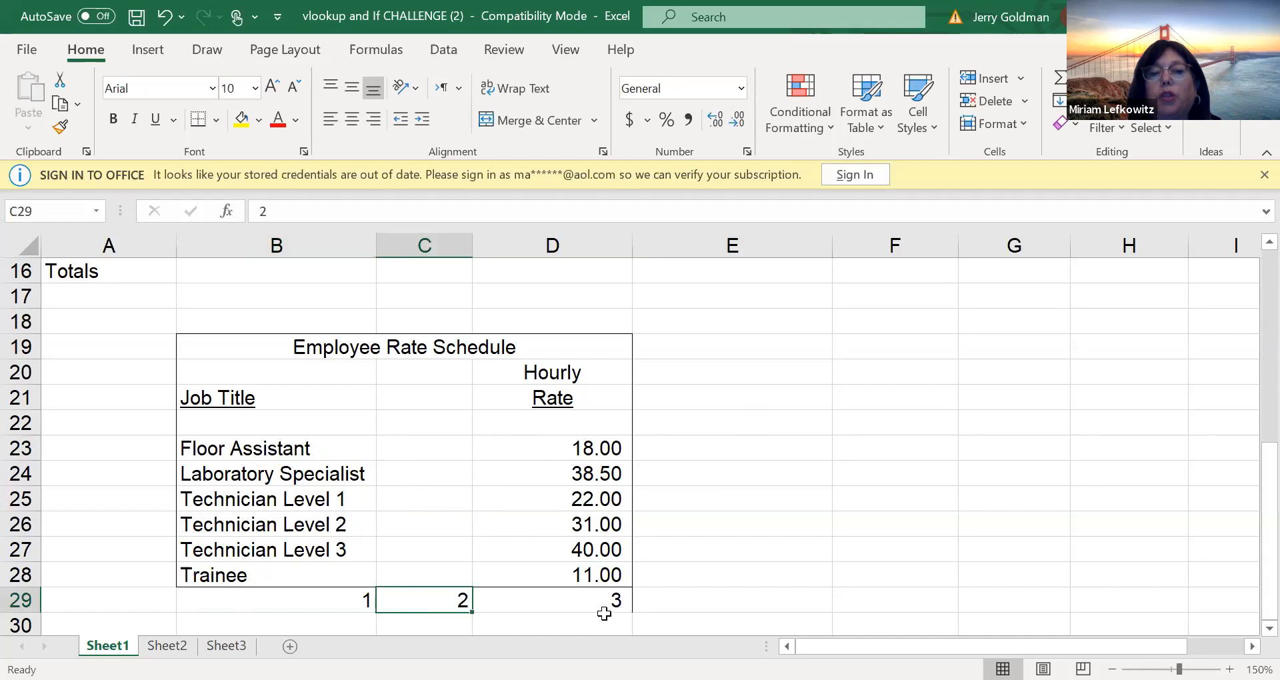
click(602, 606)
click(410, 593)
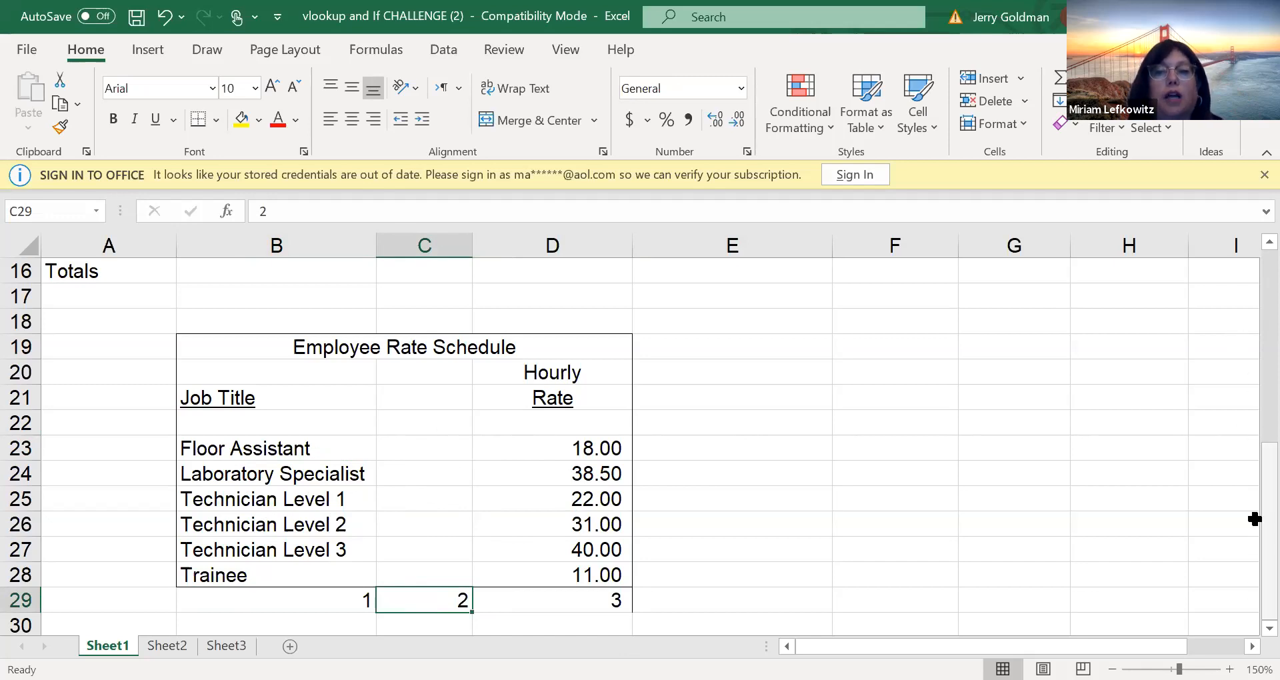
Compare the employees' job titles with the rate schedule and select the schedule's data range B23:D28
scroll(1246, 472, up, 4)
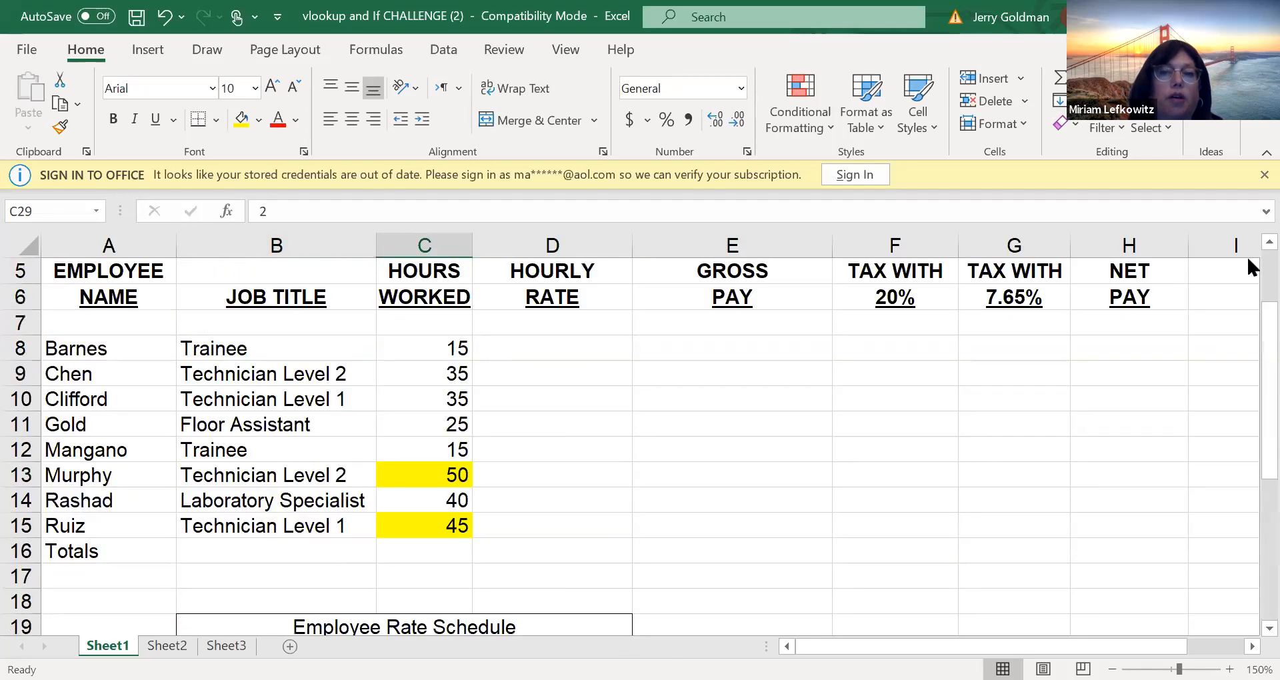
click(265, 352)
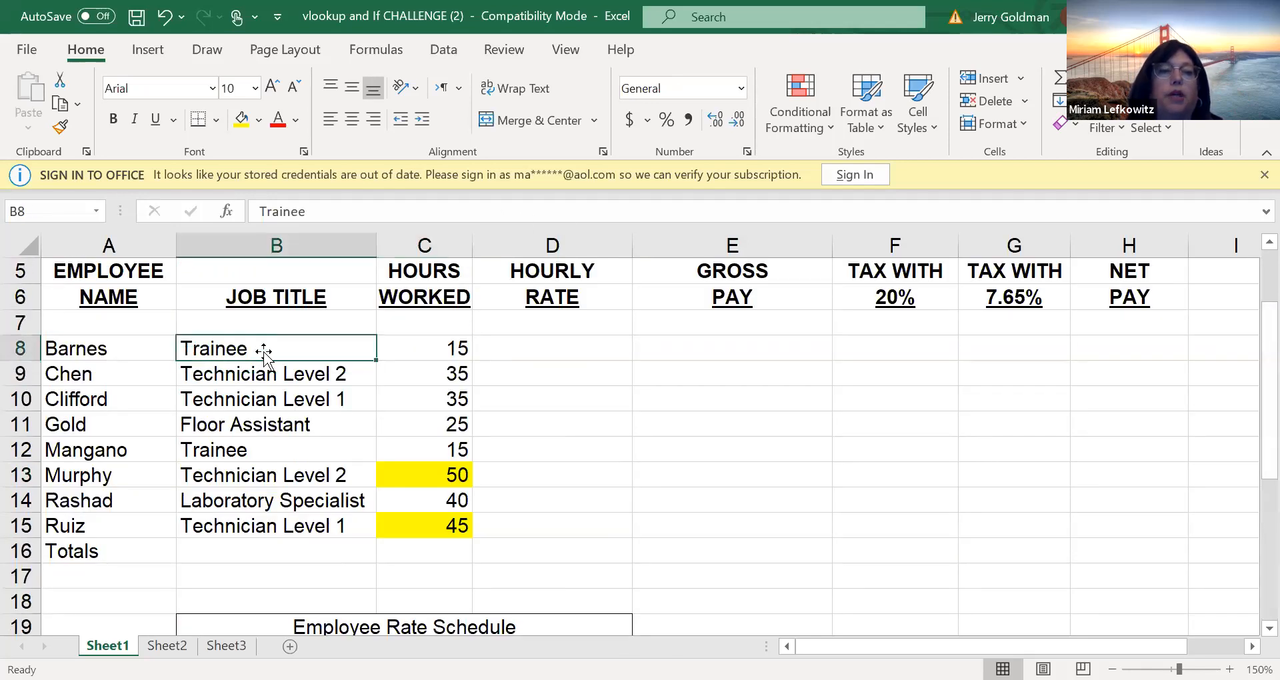
click(285, 401)
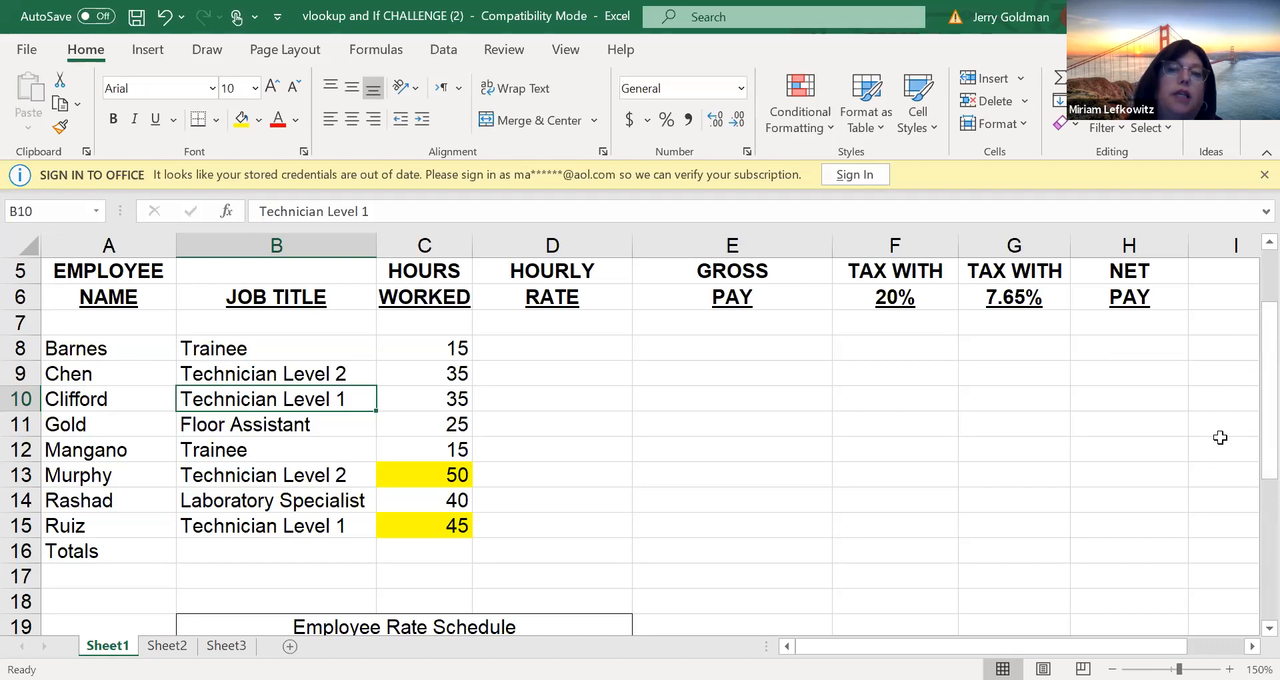
scroll(1247, 400, down, 4)
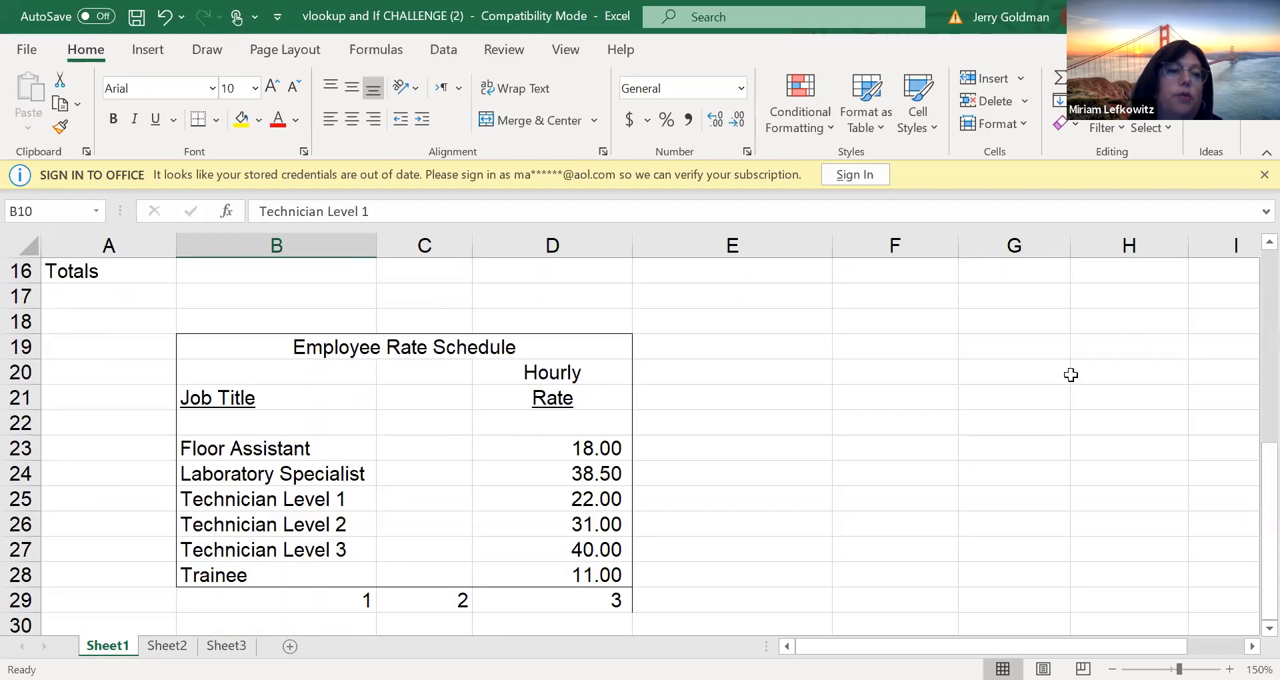
drag(238, 441, 544, 569)
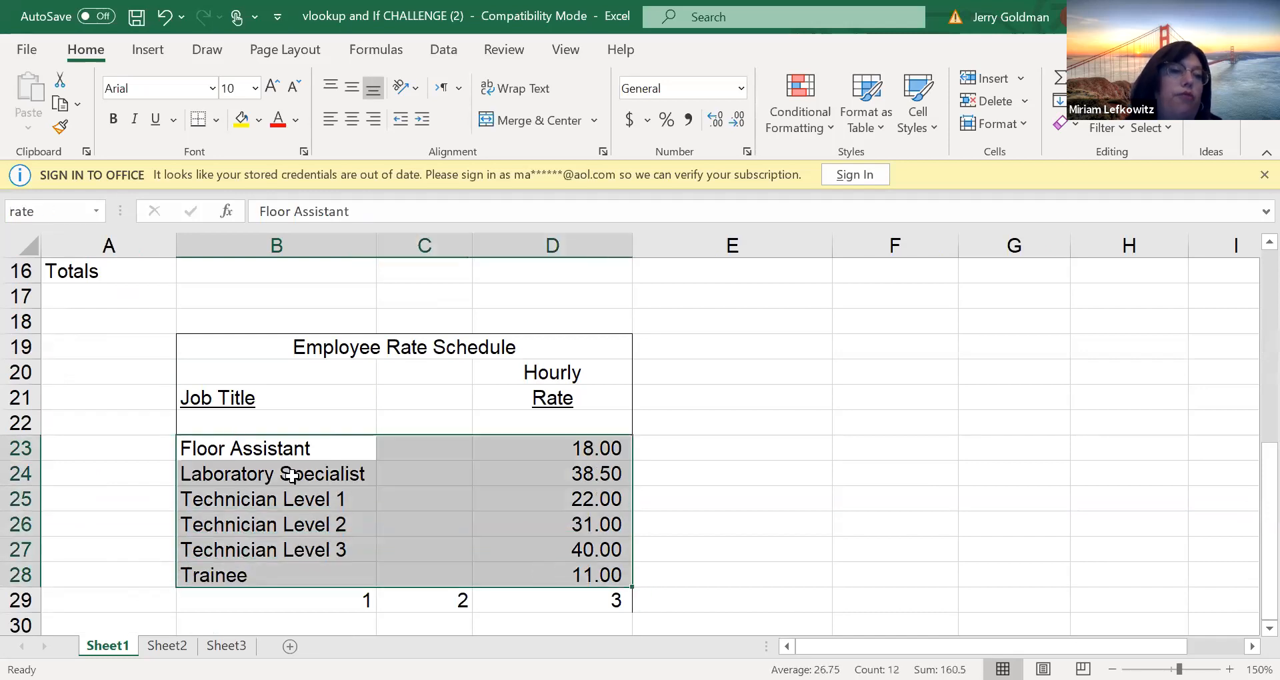
click(324, 551)
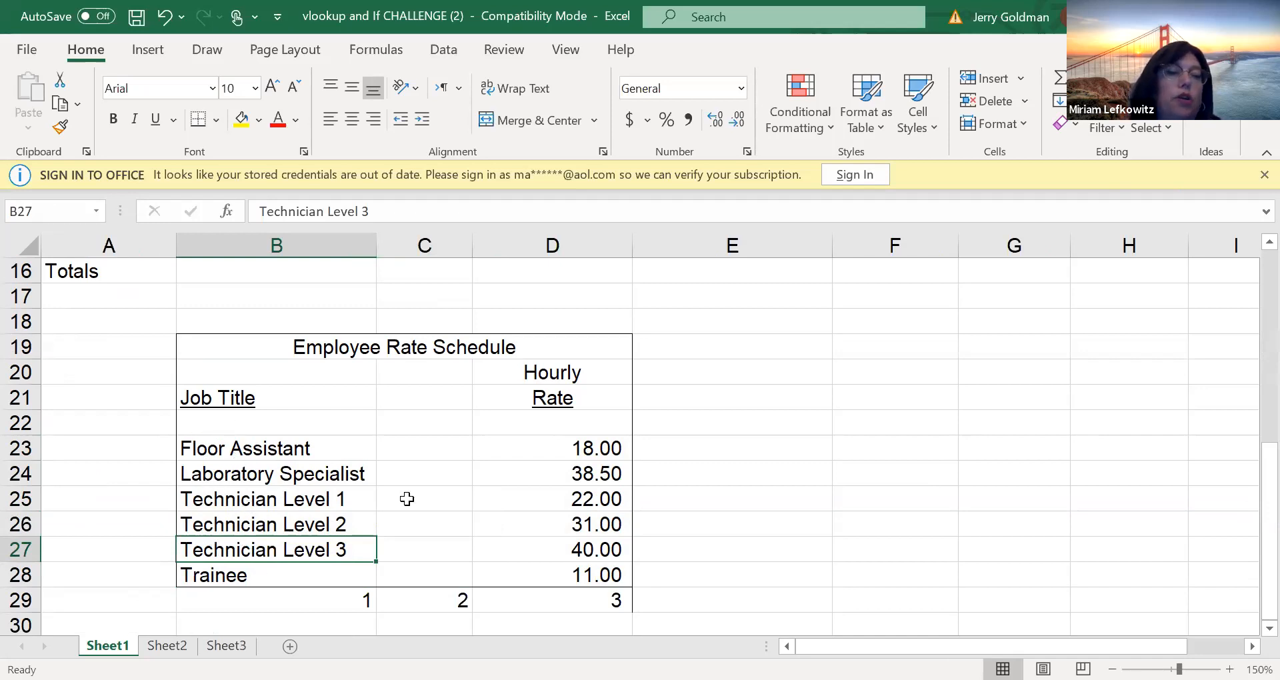
drag(197, 444, 517, 580)
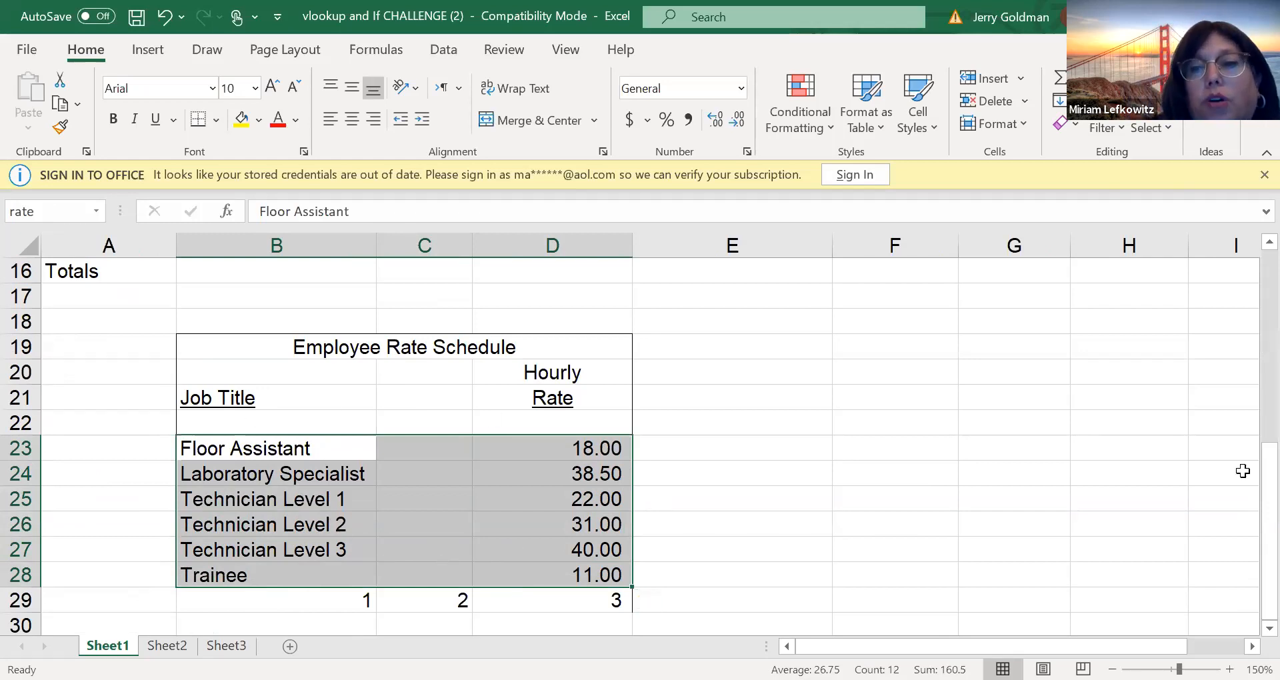
Return to the top of the payroll summary and select the first employee's hours worked in cell C8
scroll(1249, 472, up, 3)
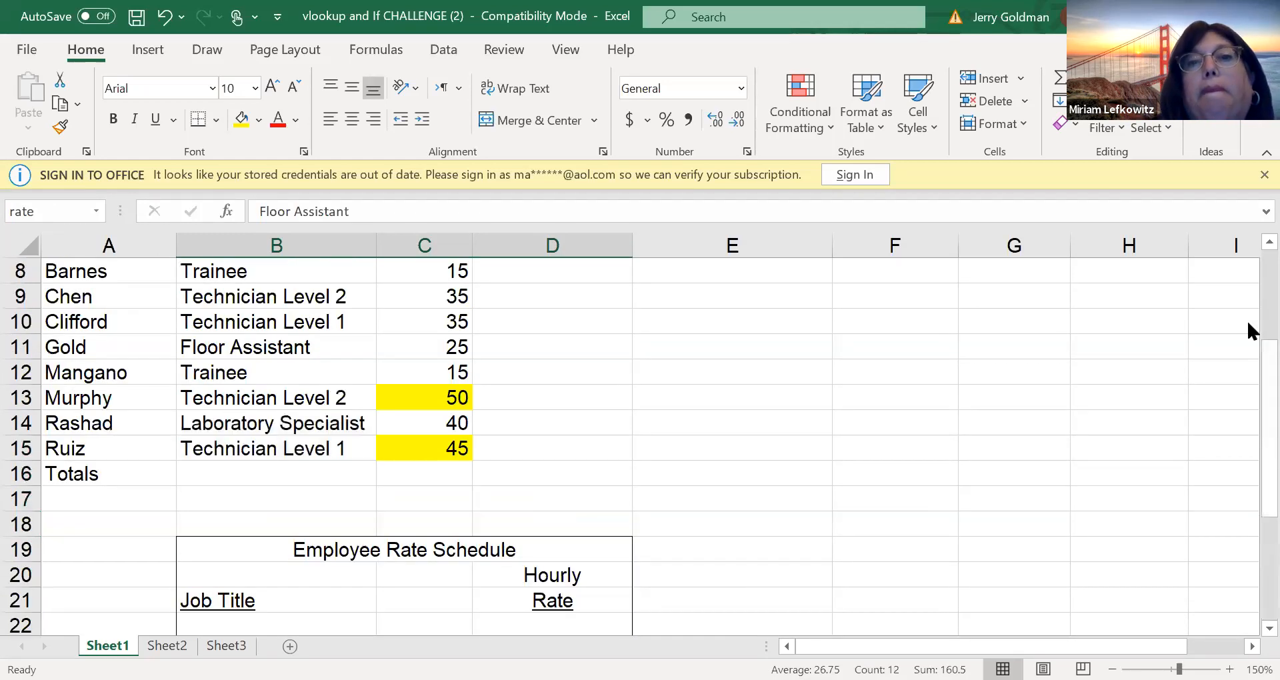
click(542, 537)
click(505, 457)
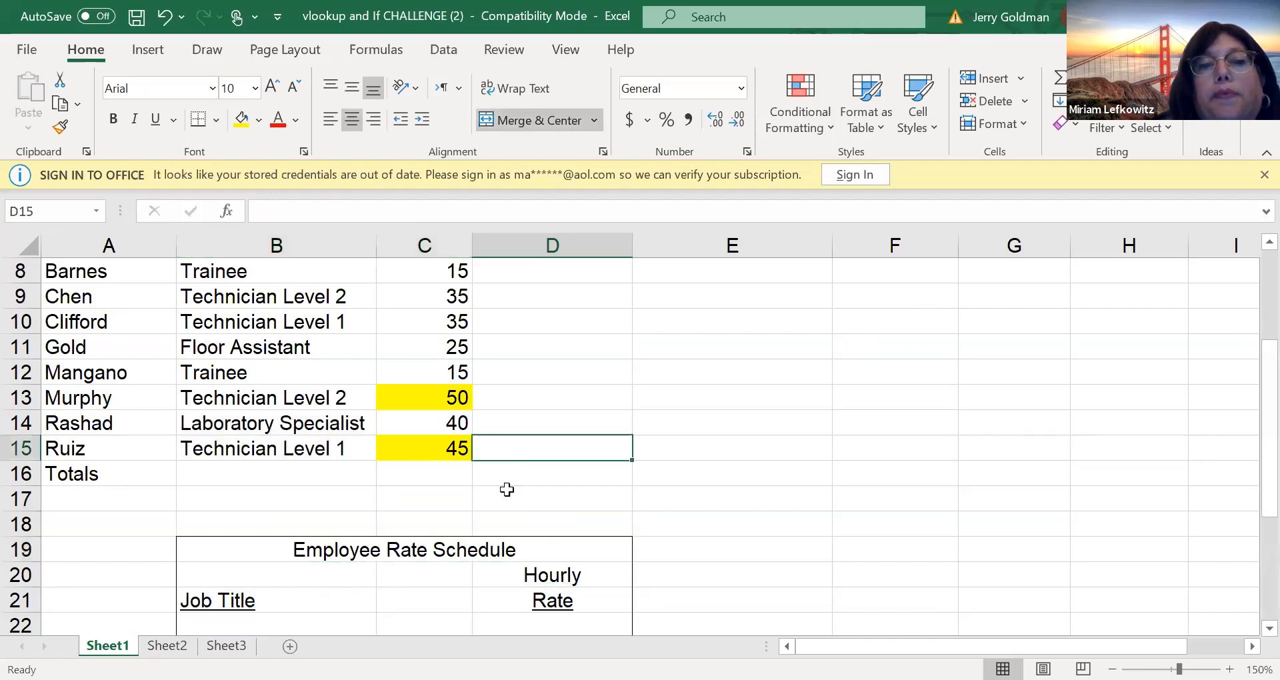
click(426, 516)
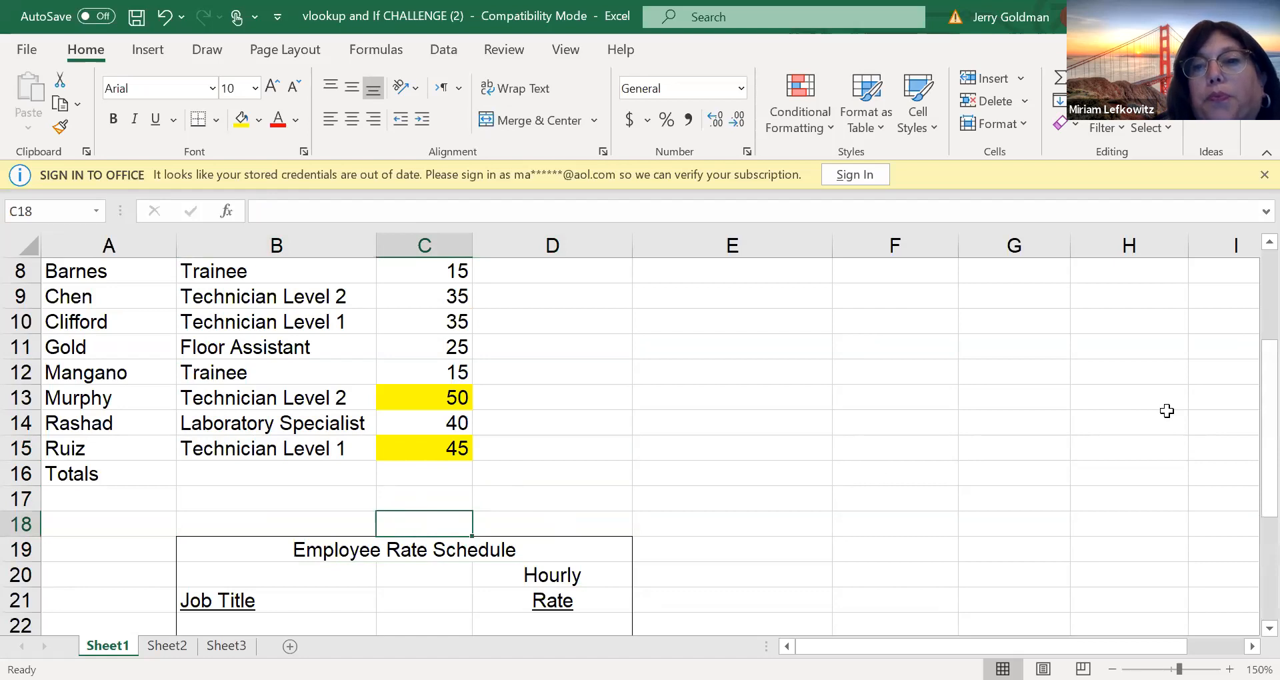
scroll(1247, 305, up, 3)
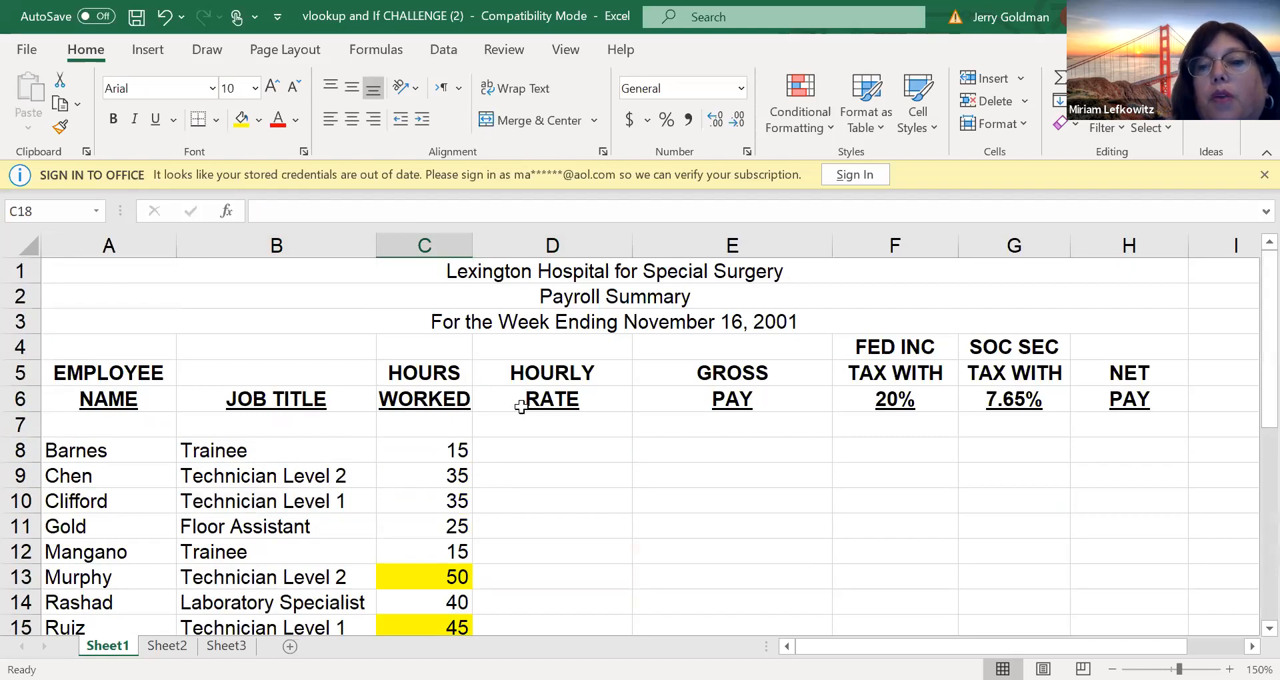
click(429, 446)
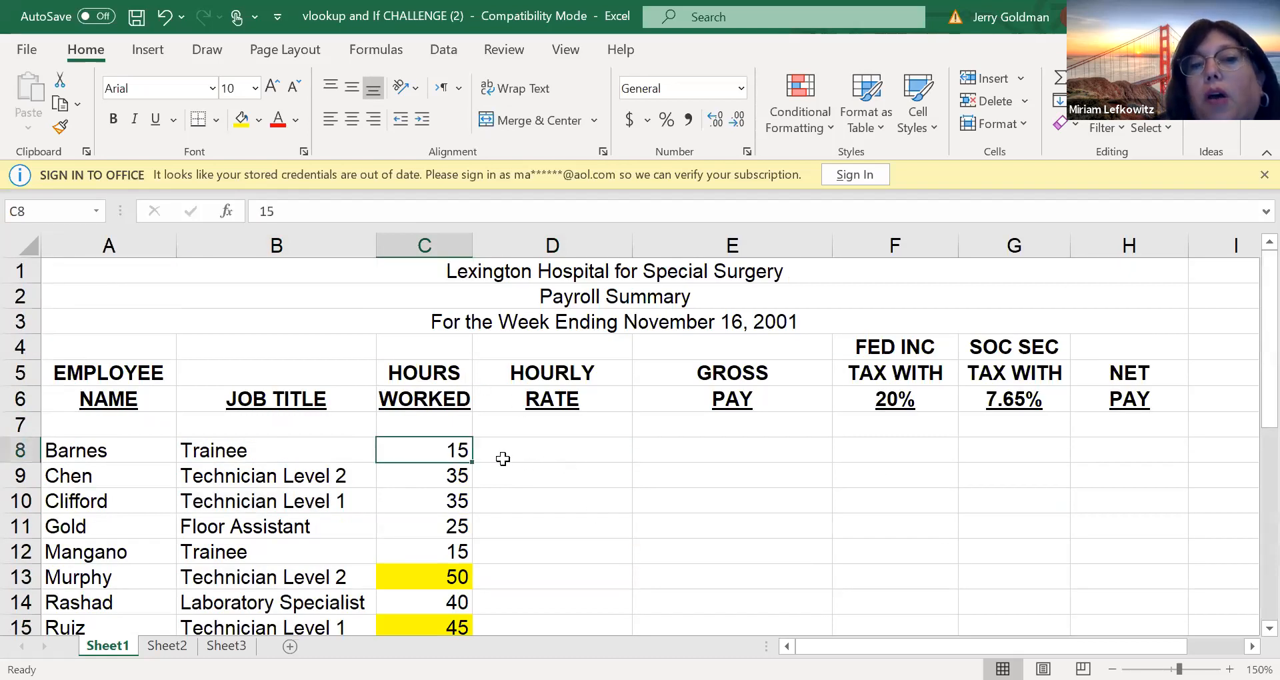
Try a fixed hourly rate of 11 in D8, view the sheet with formulas shown, and clear the cell
click(505, 439)
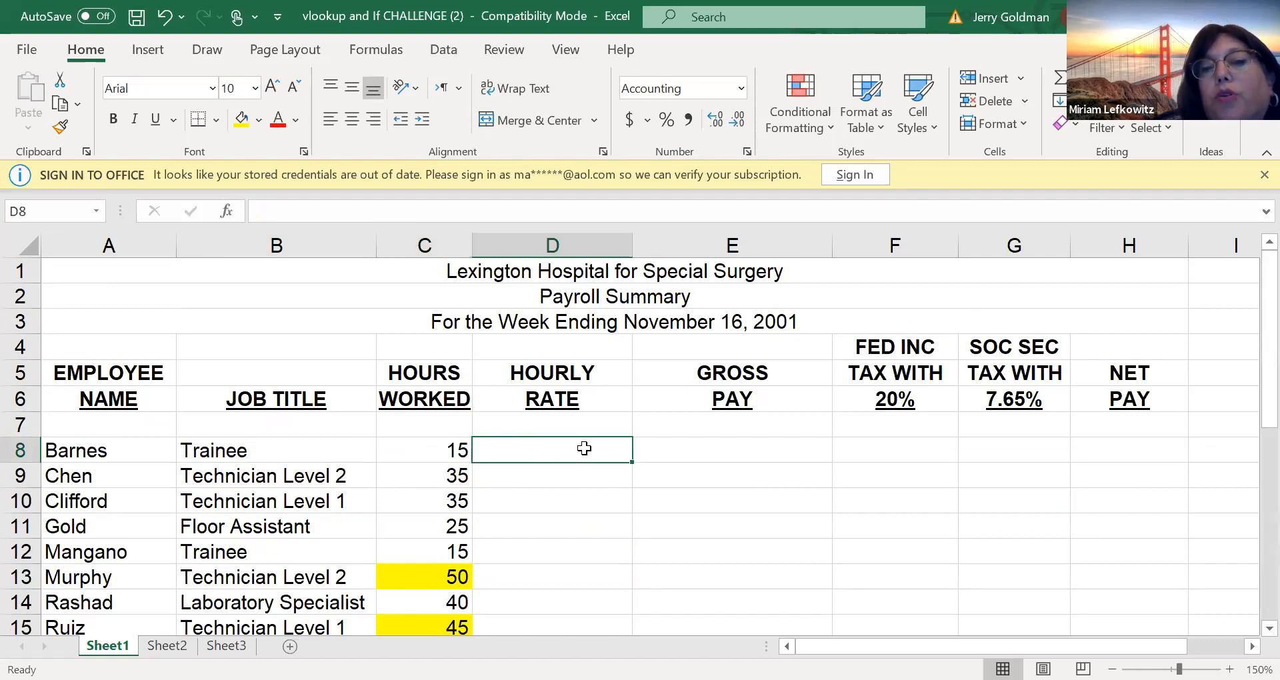
text(11)
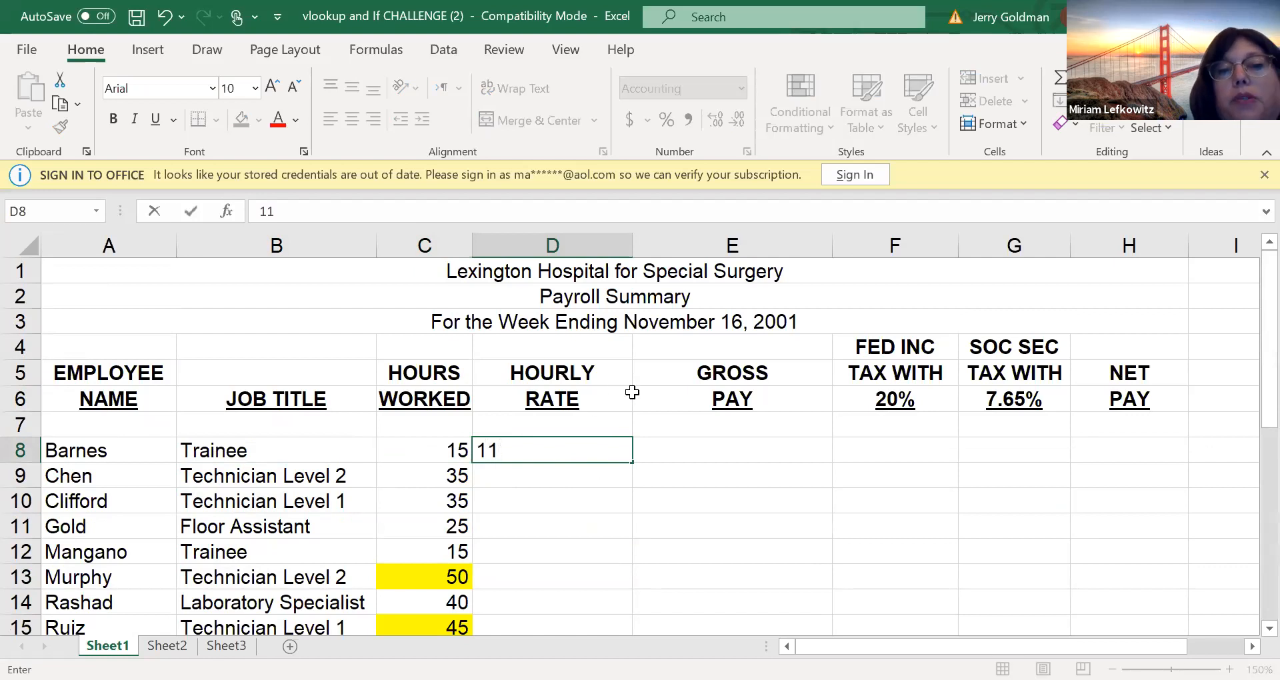
click(675, 466)
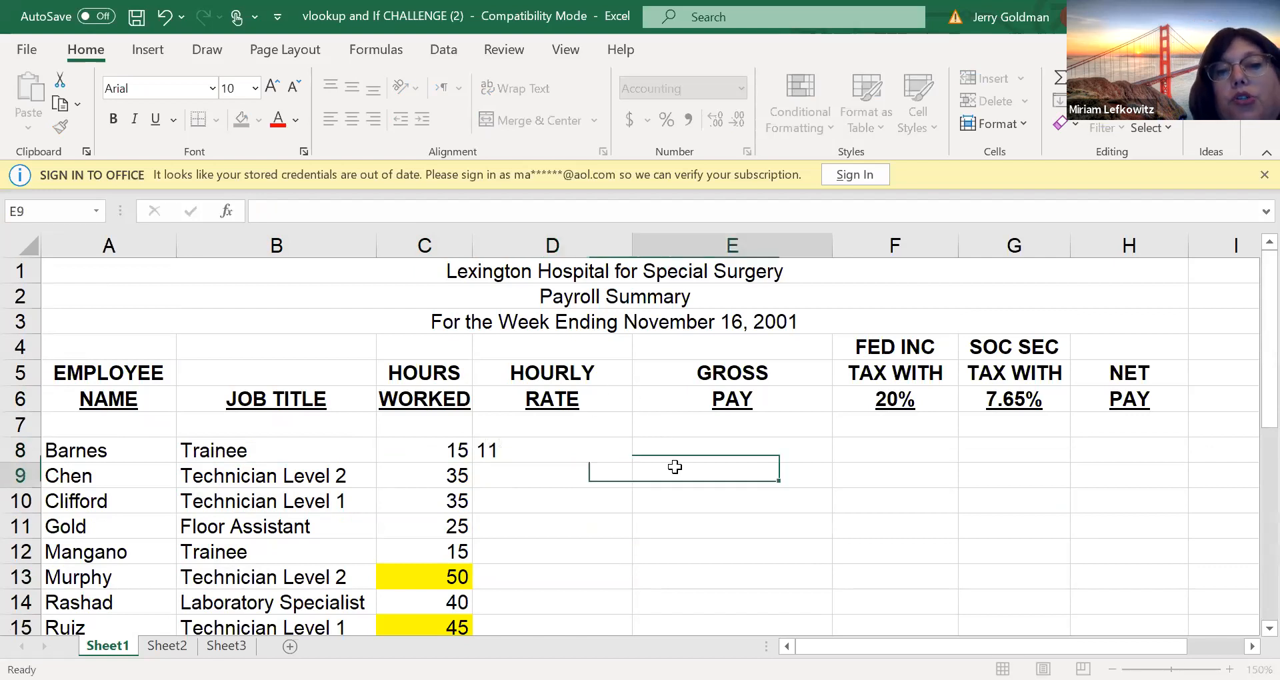
click(573, 445)
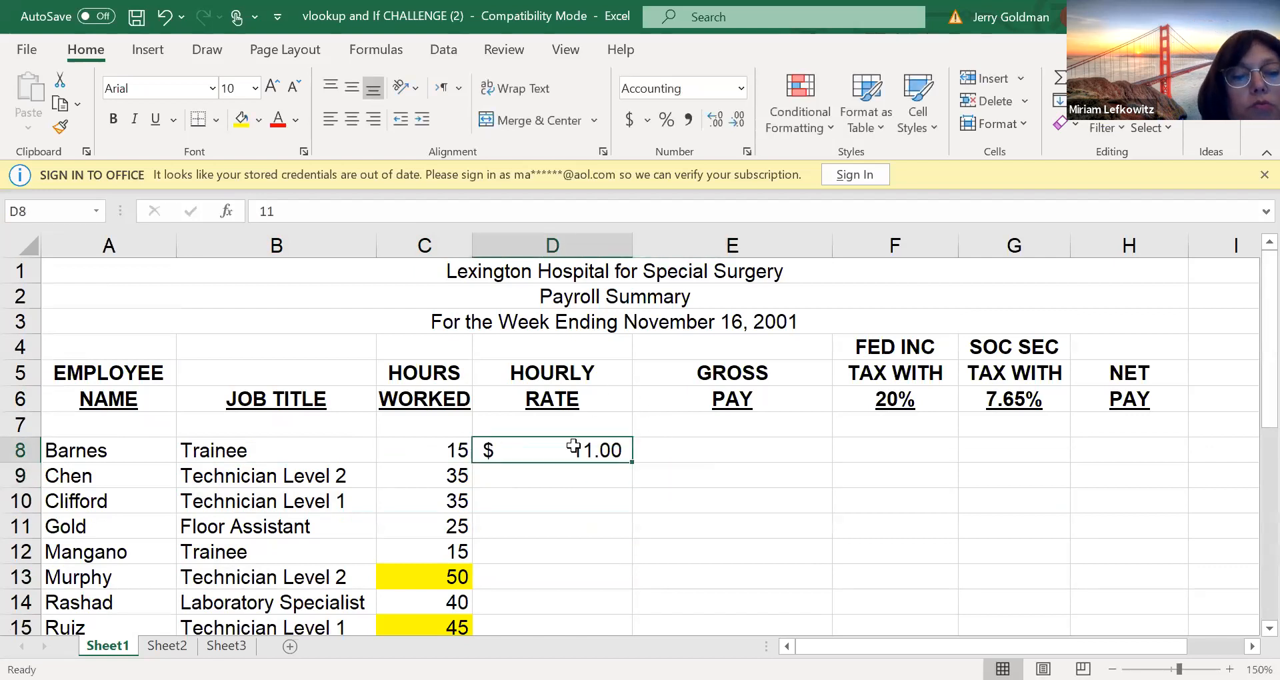
key(ctrl+grave)
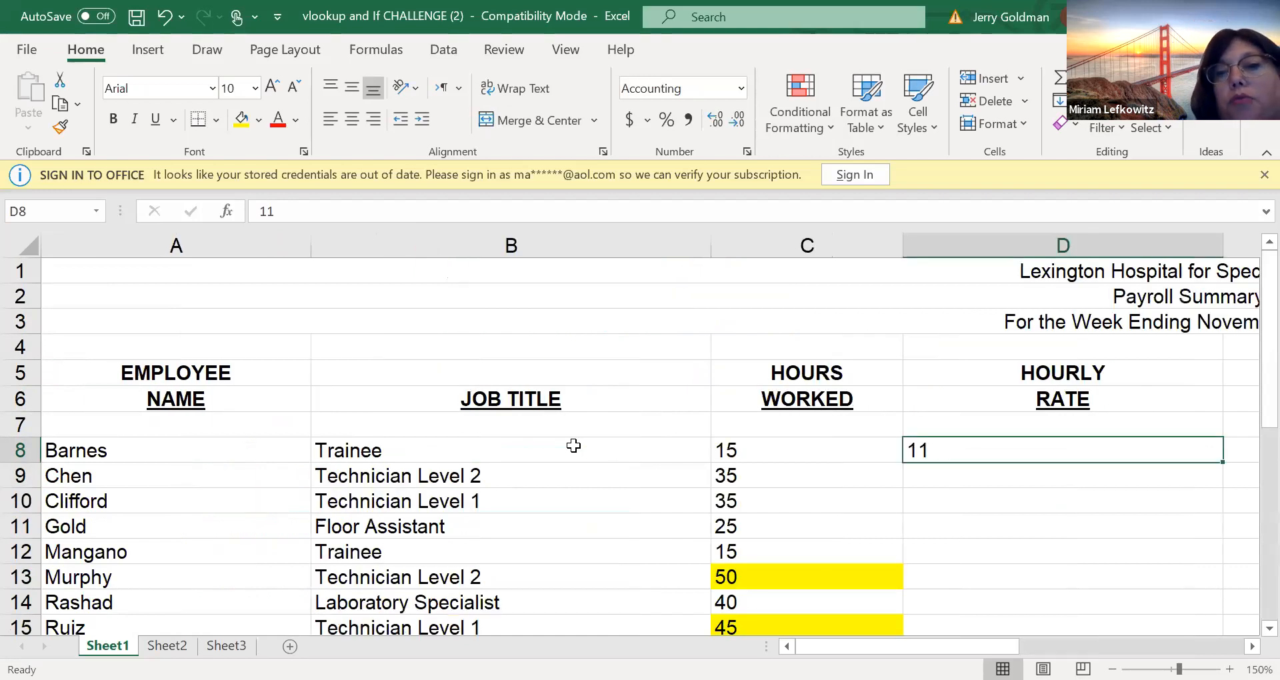
key(ctrl+grave)
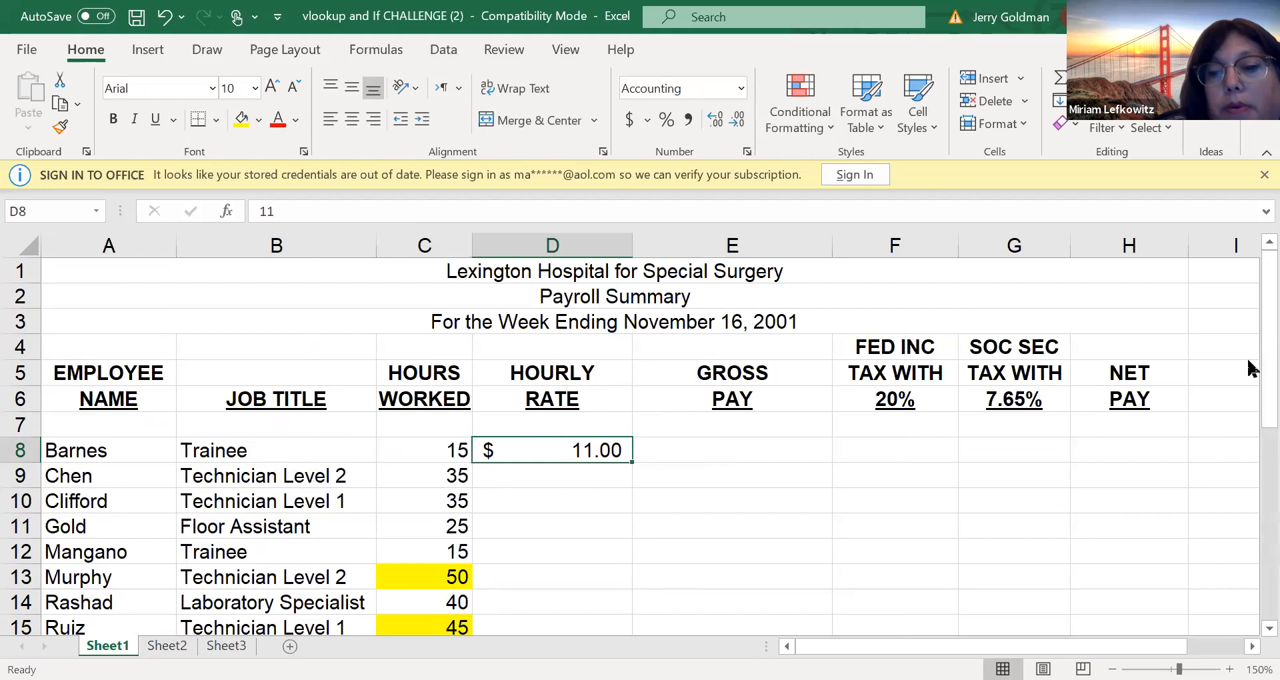
key(Delete)
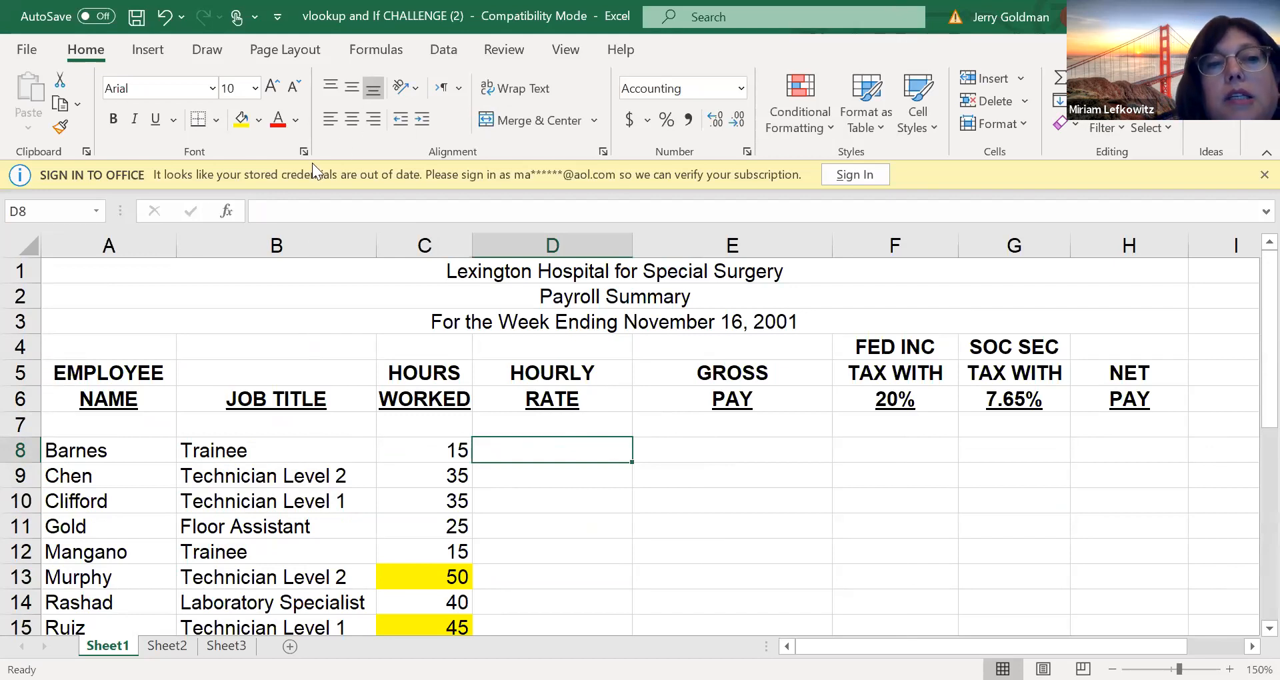
click(237, 209)
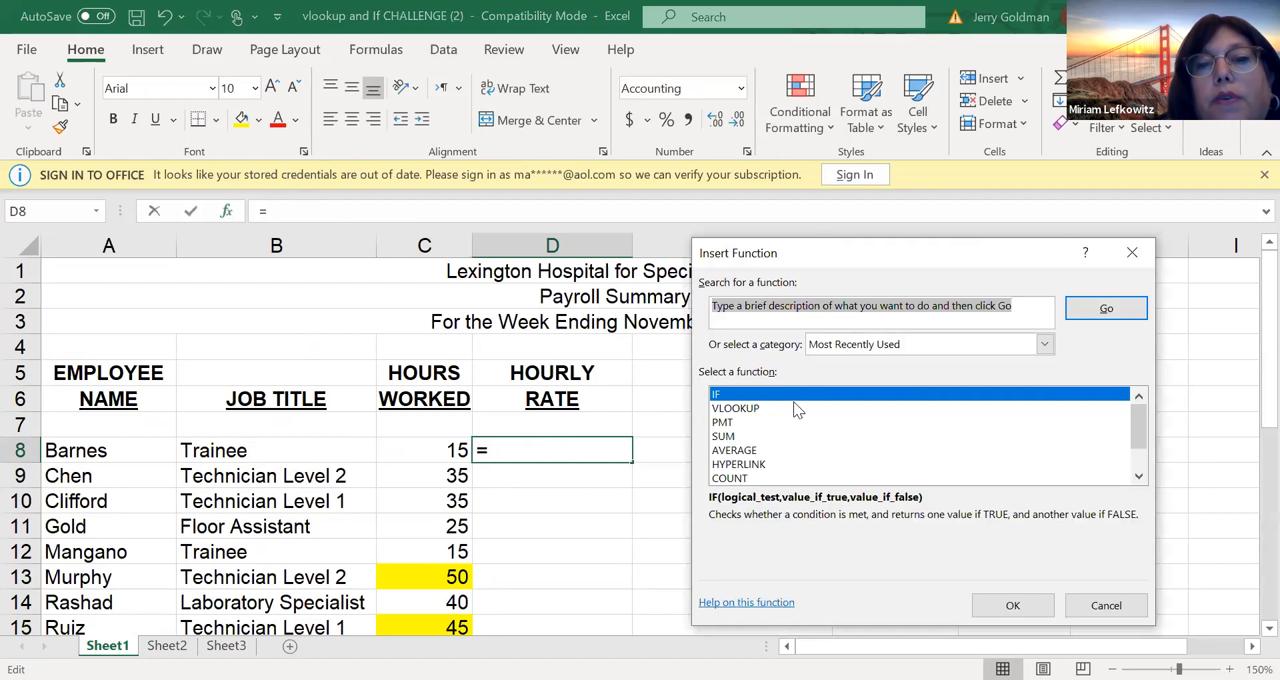
click(763, 408)
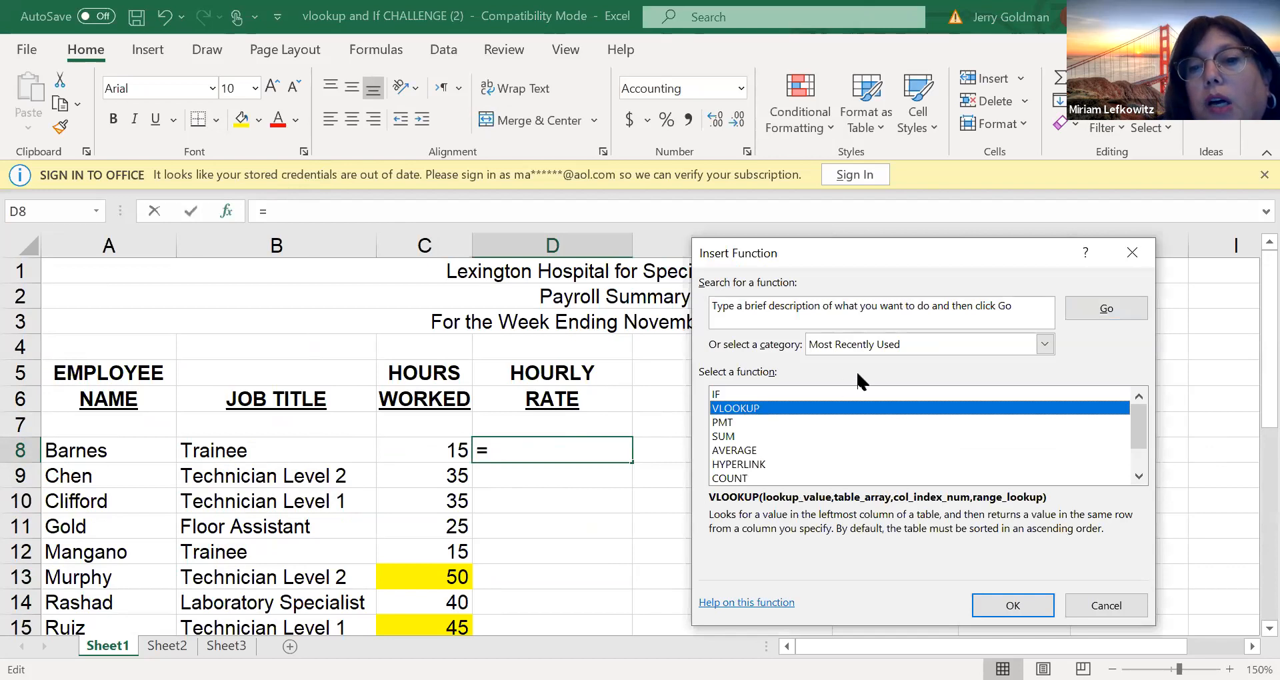
click(912, 341)
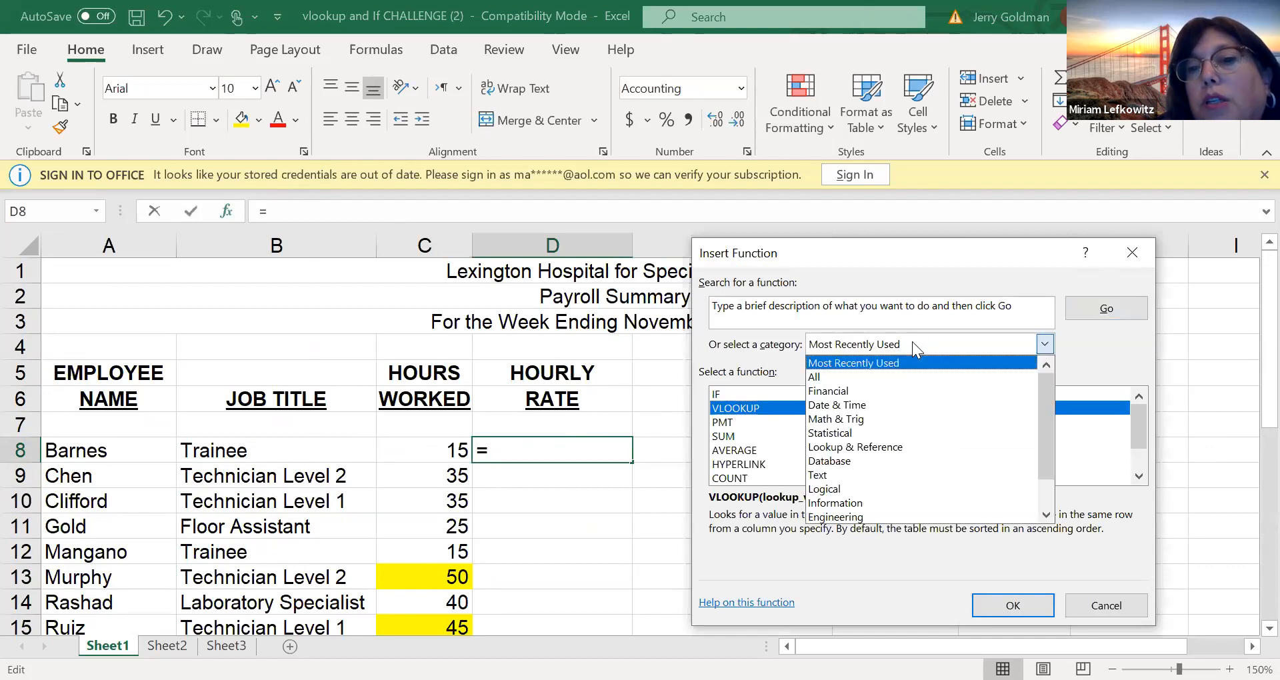
click(843, 446)
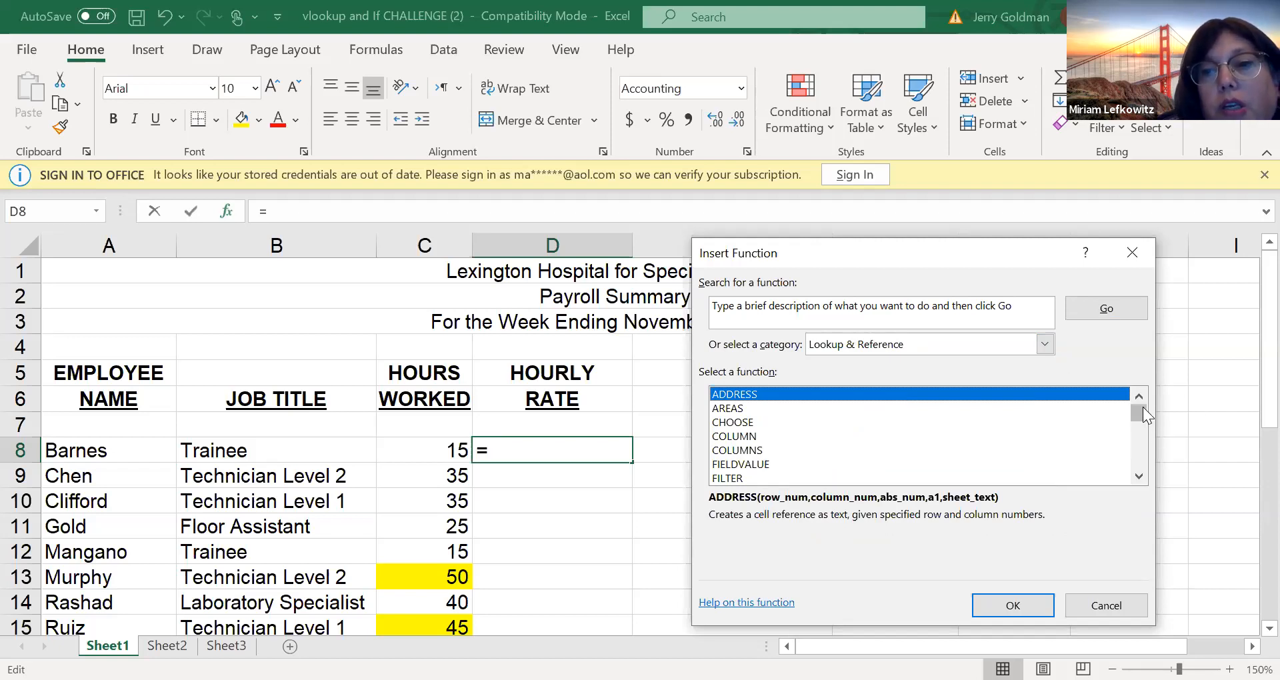
drag(1142, 421, 1141, 465)
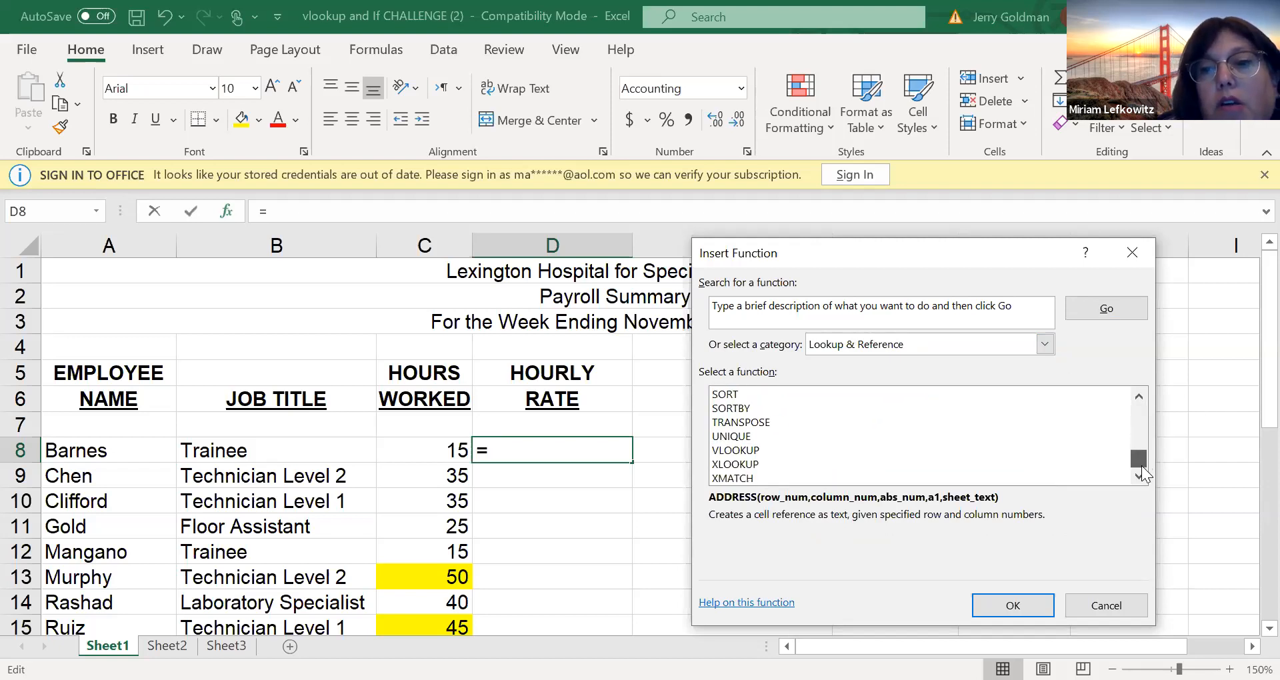
click(775, 443)
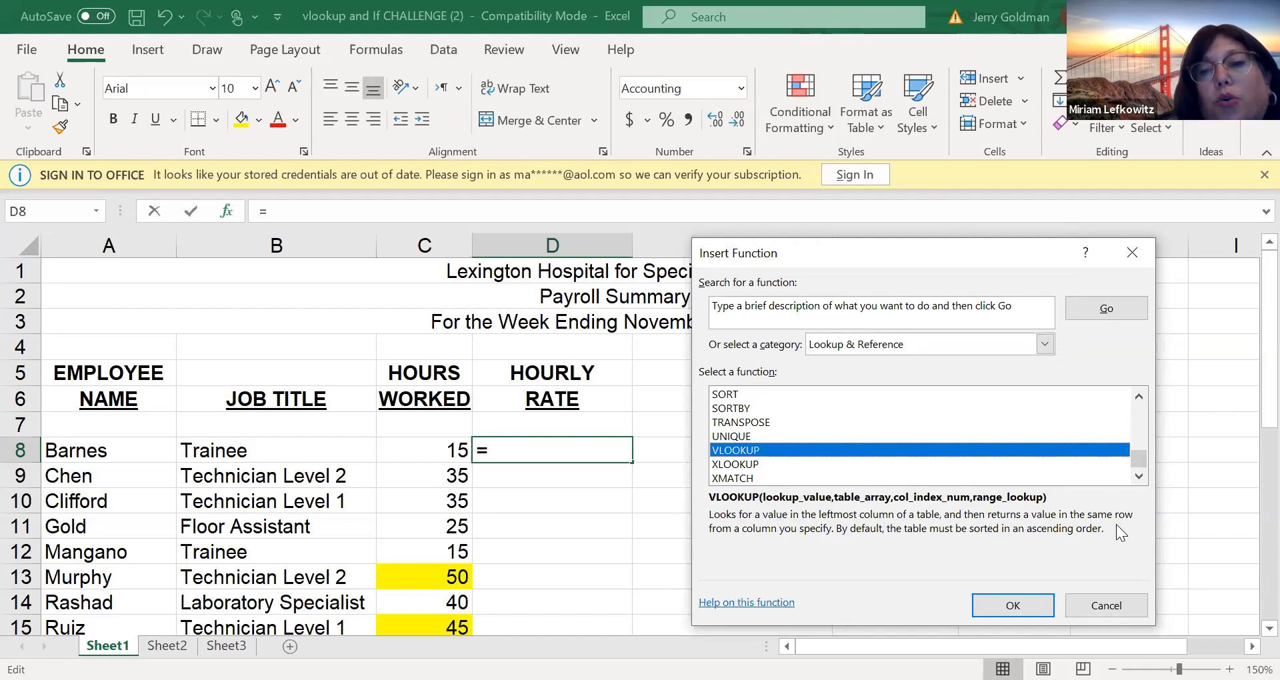
click(1101, 610)
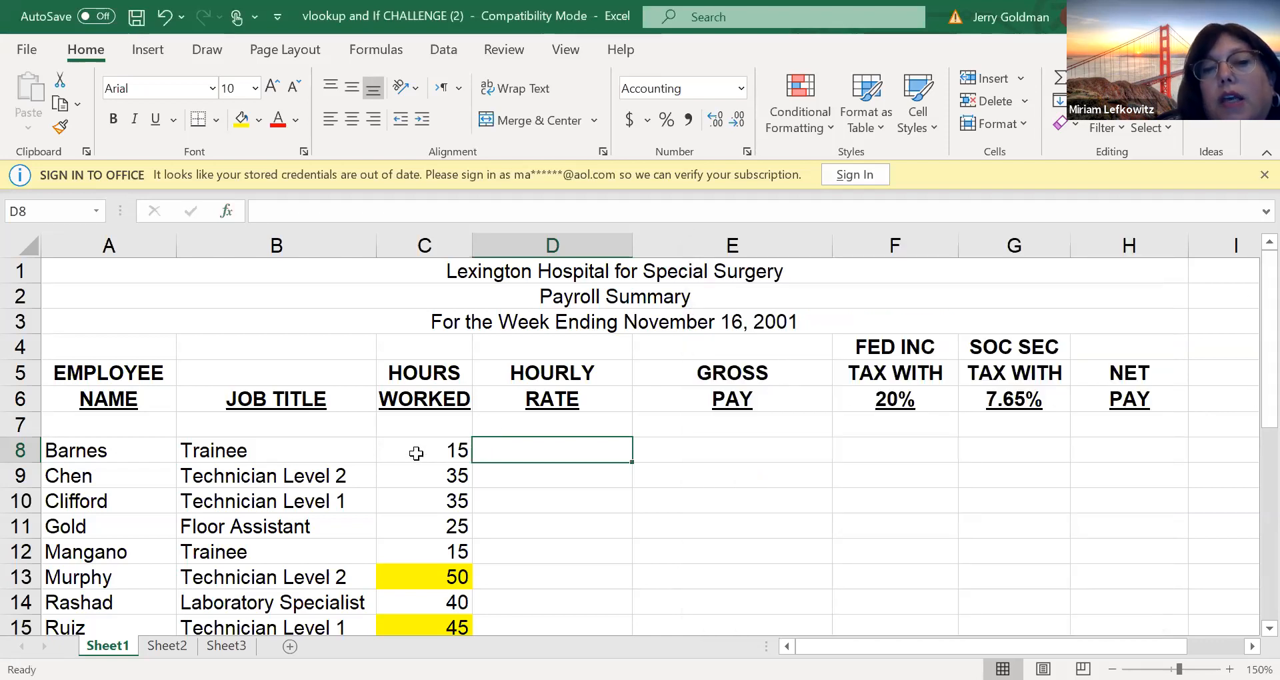
Compare the employees' job titles and hours with the Employee Rate Schedule and select its data range B23:D28
drag(218, 430, 426, 597)
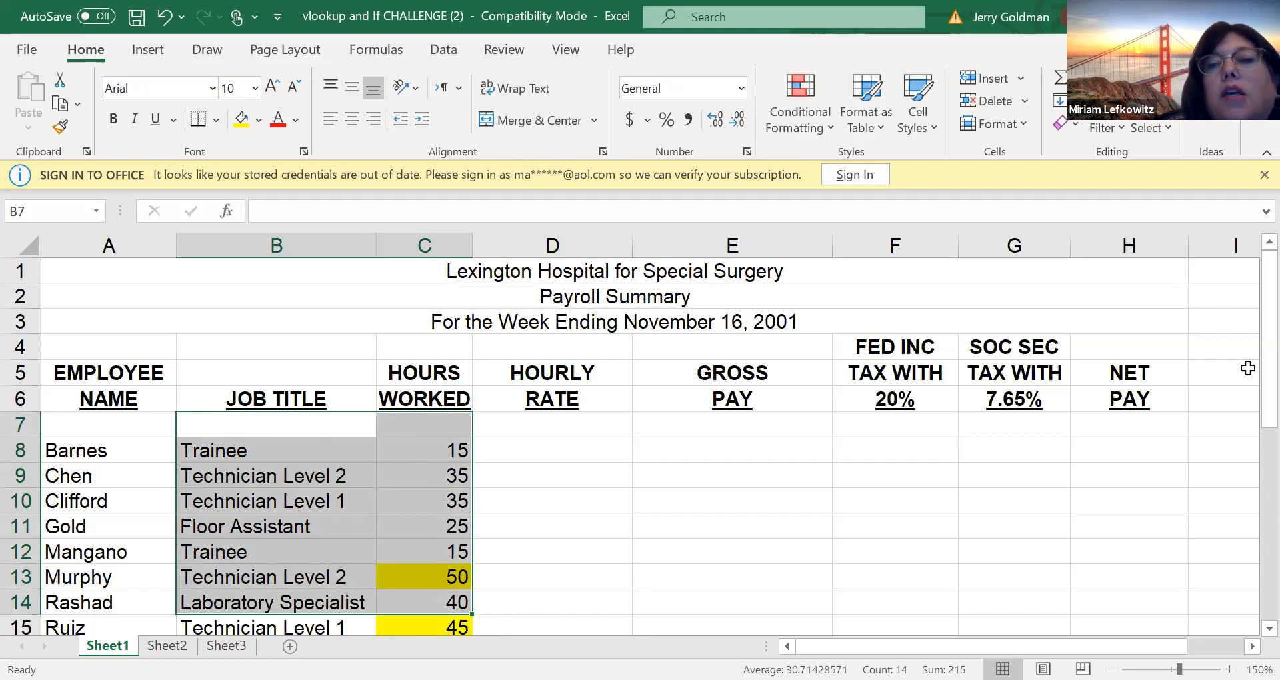
scroll(1247, 467, down, 4)
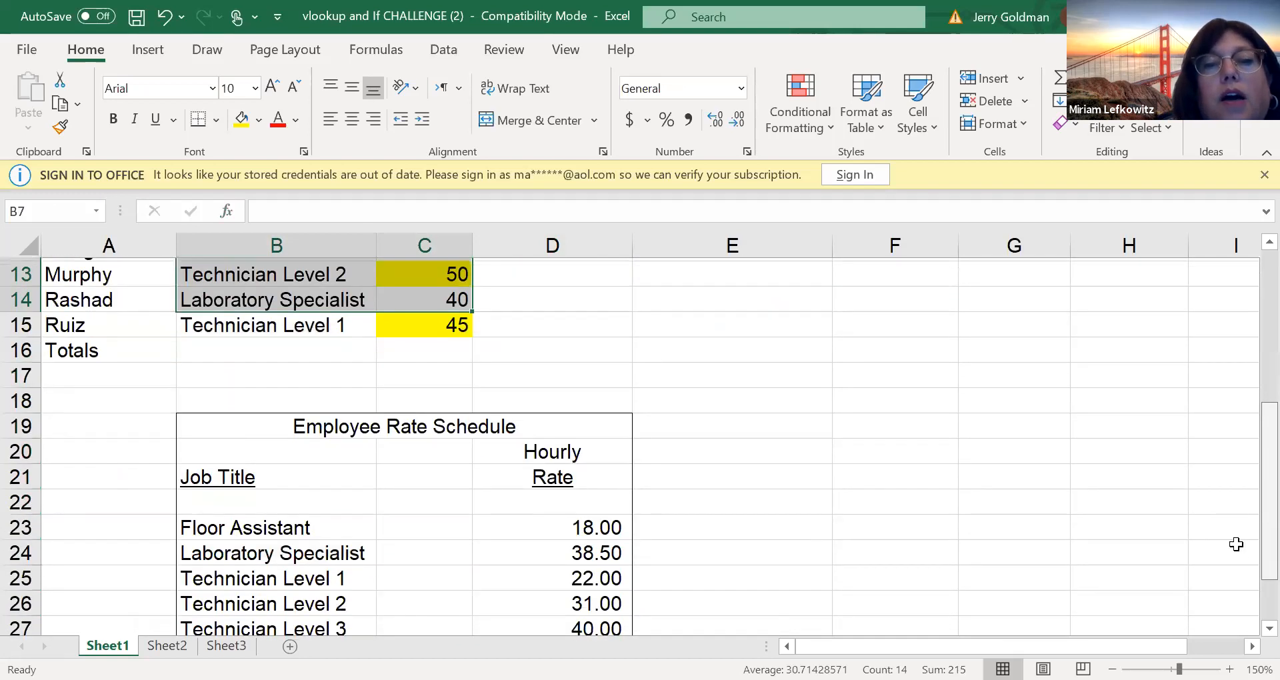
drag(287, 497, 592, 596)
key(Down)
key(Down)
key(Down)
key(Down)
key(Down)
key(Down)
key(Down)
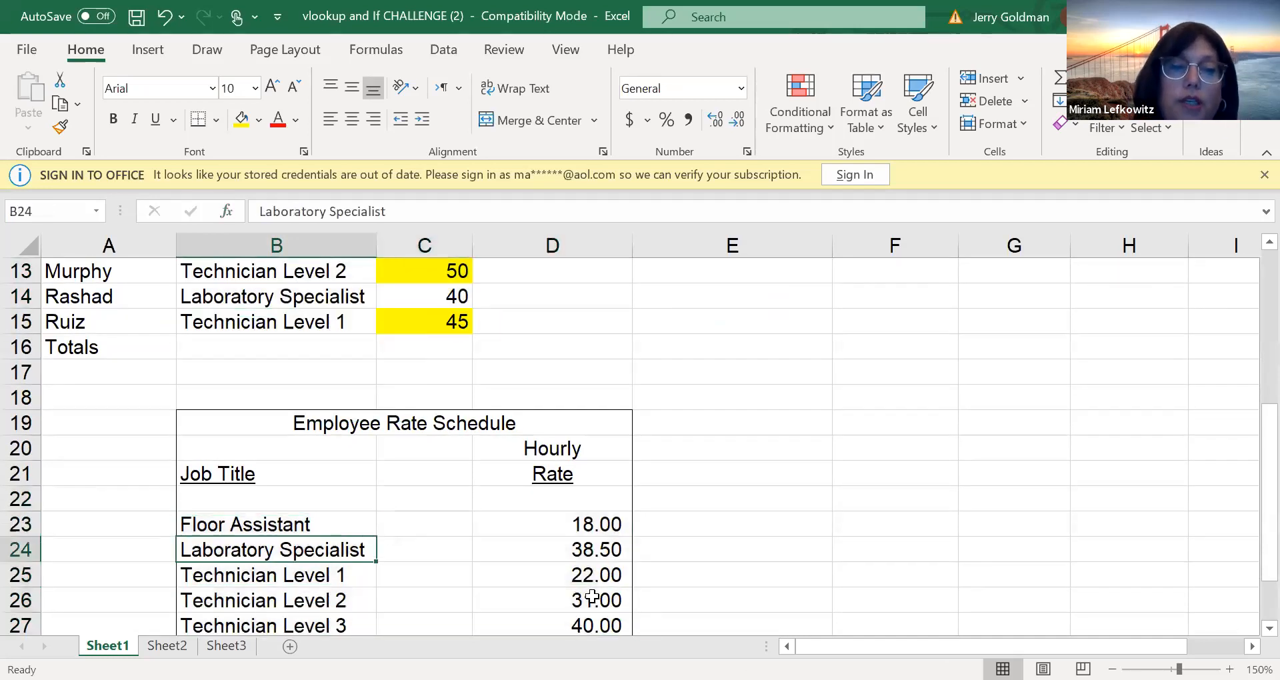
drag(271, 449, 616, 577)
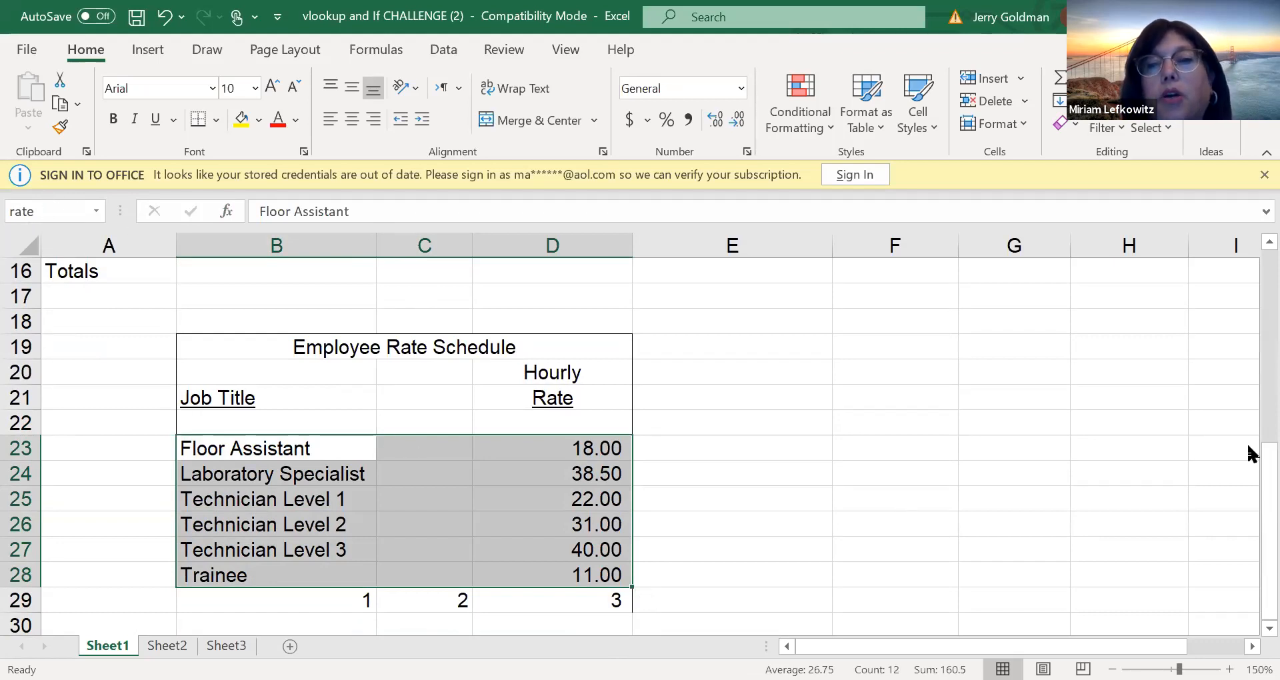
drag(1266, 482, 1248, 232)
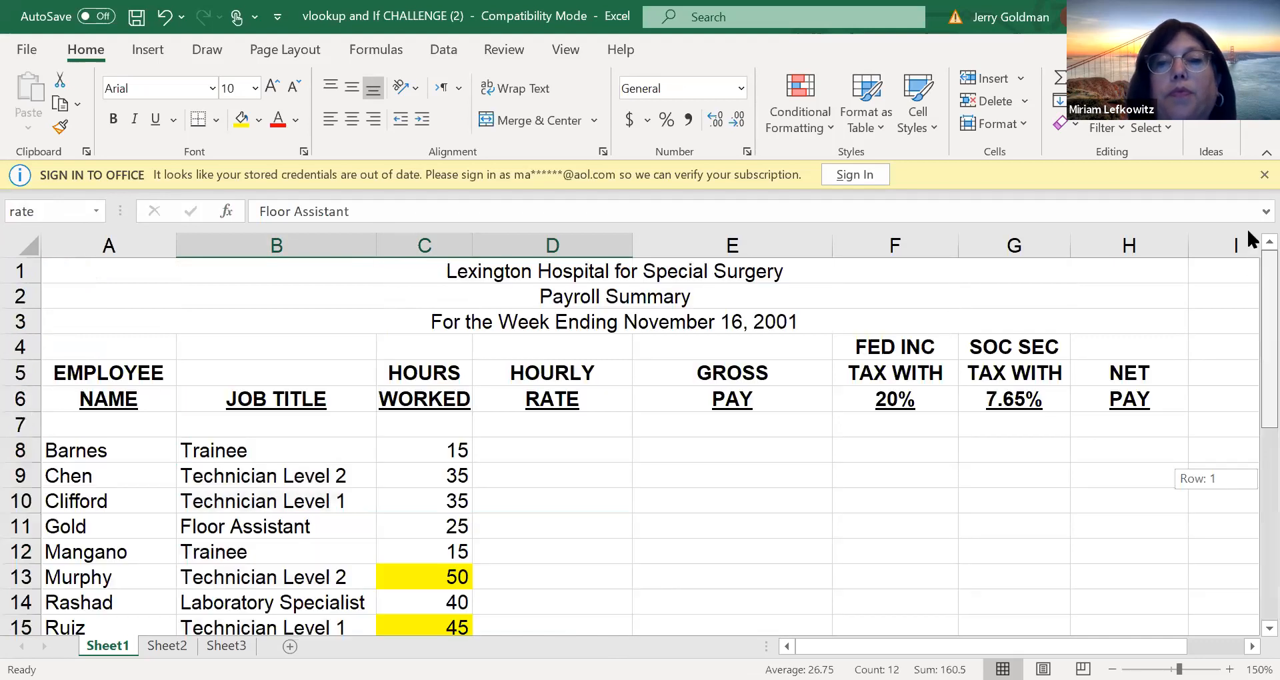
drag(522, 430, 528, 445)
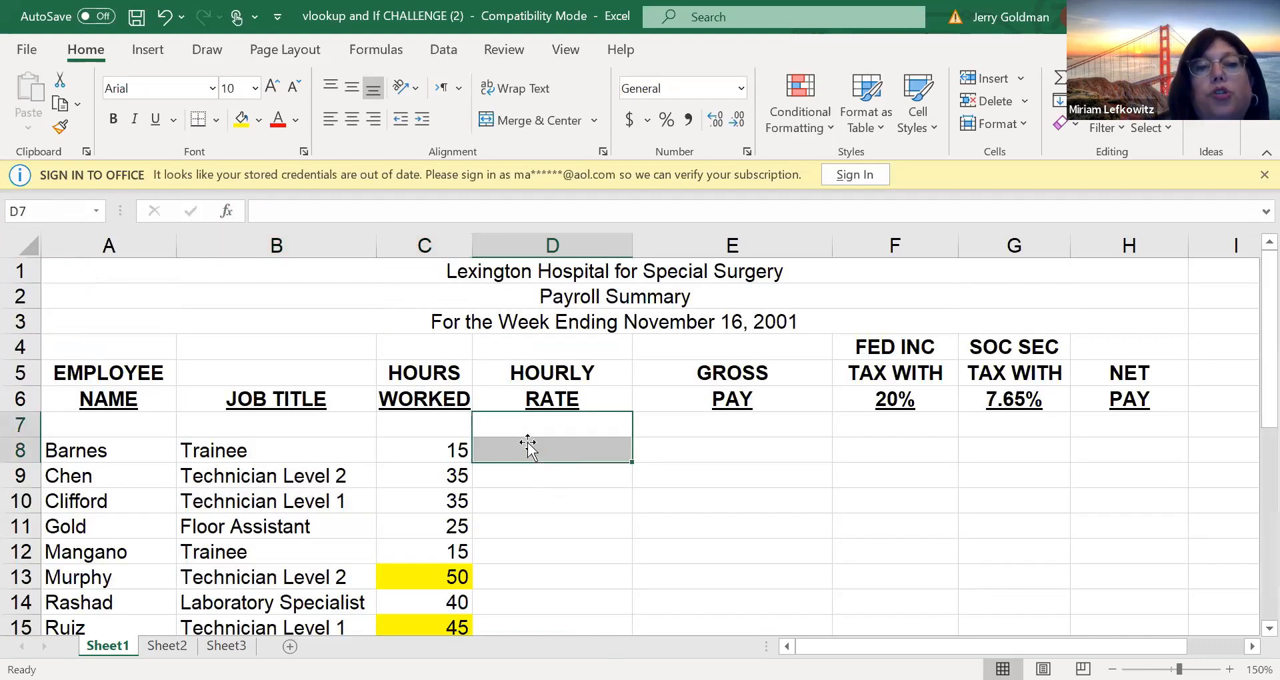
click(514, 432)
scroll(517, 443, down, 4)
click(517, 443)
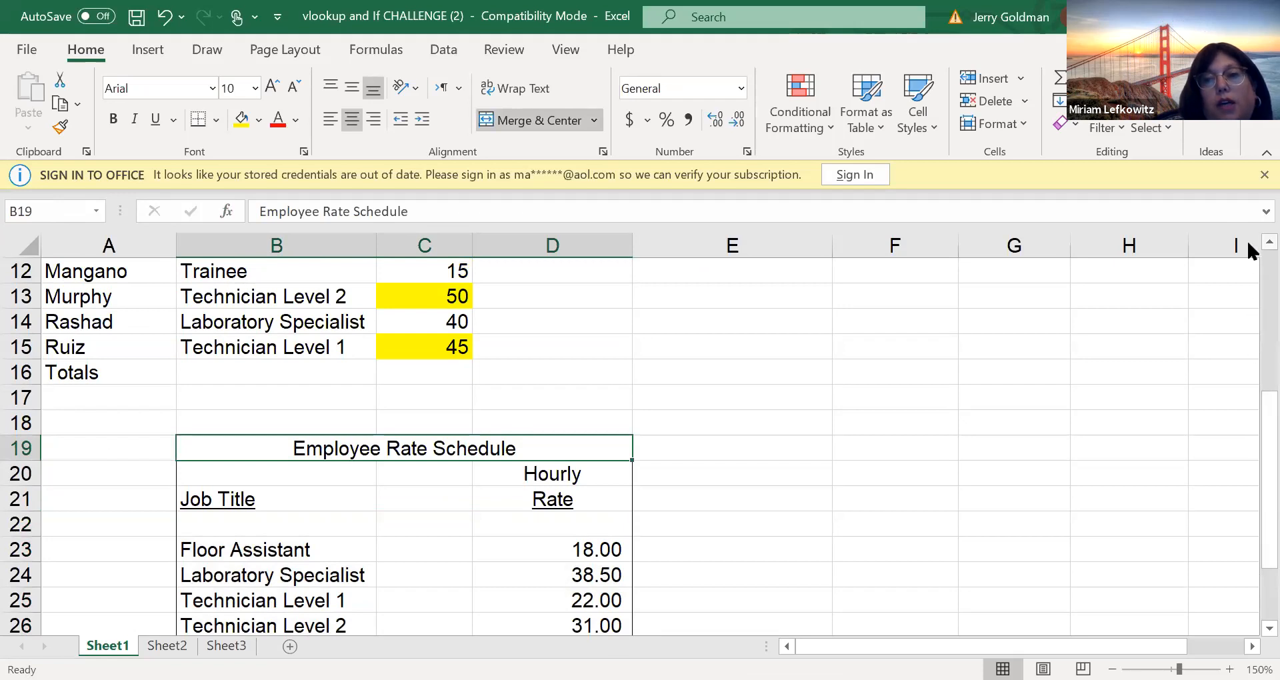
scroll(1248, 253, up, 3)
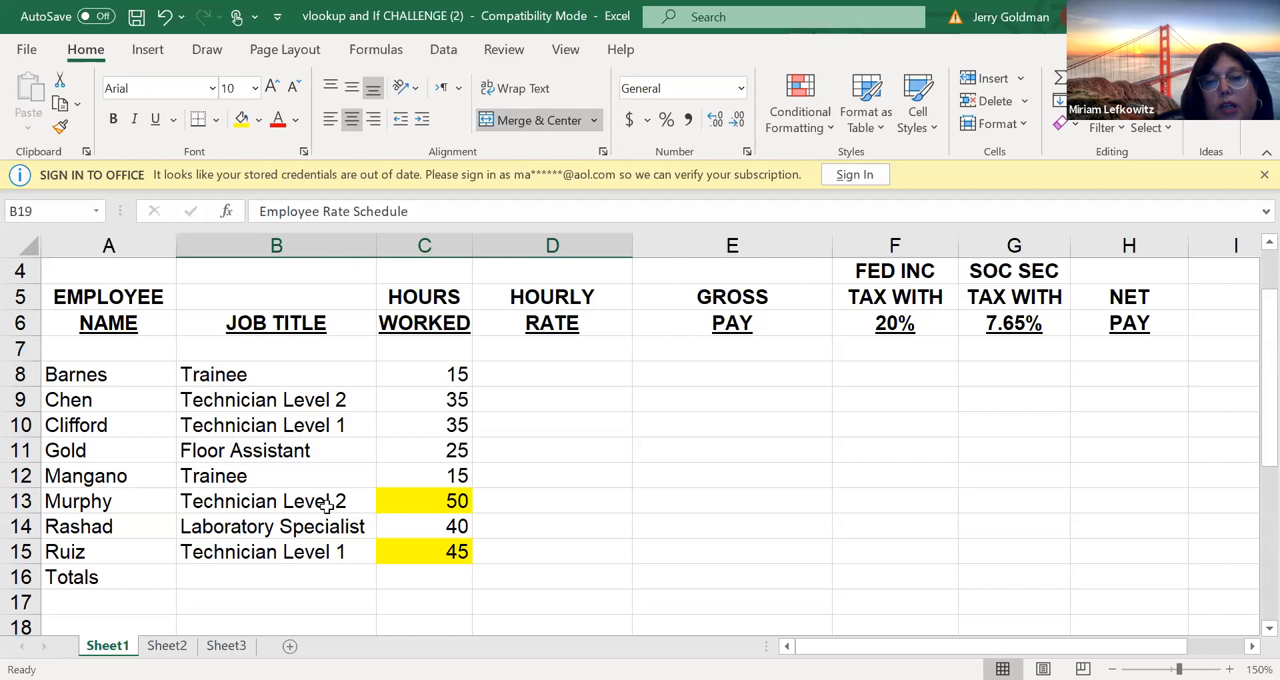
Insert a VLOOKUP function in D8 with the first employee's job title, B8, as the lookup value
click(522, 374)
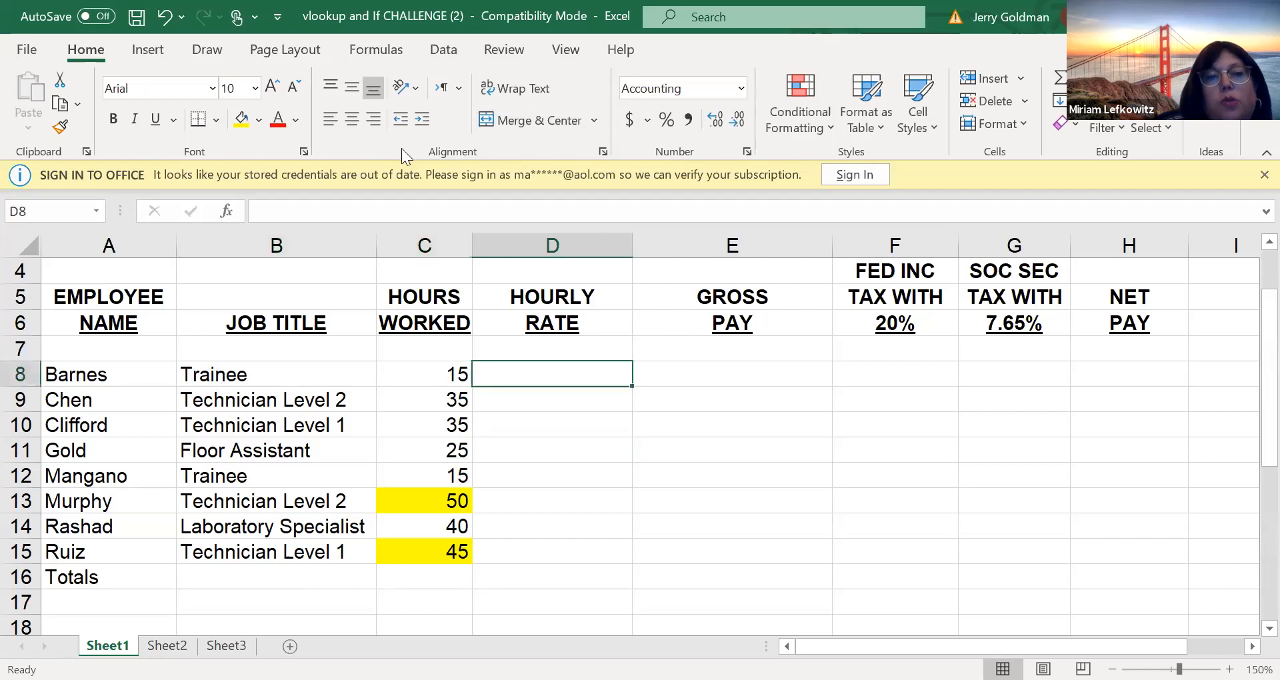
click(228, 212)
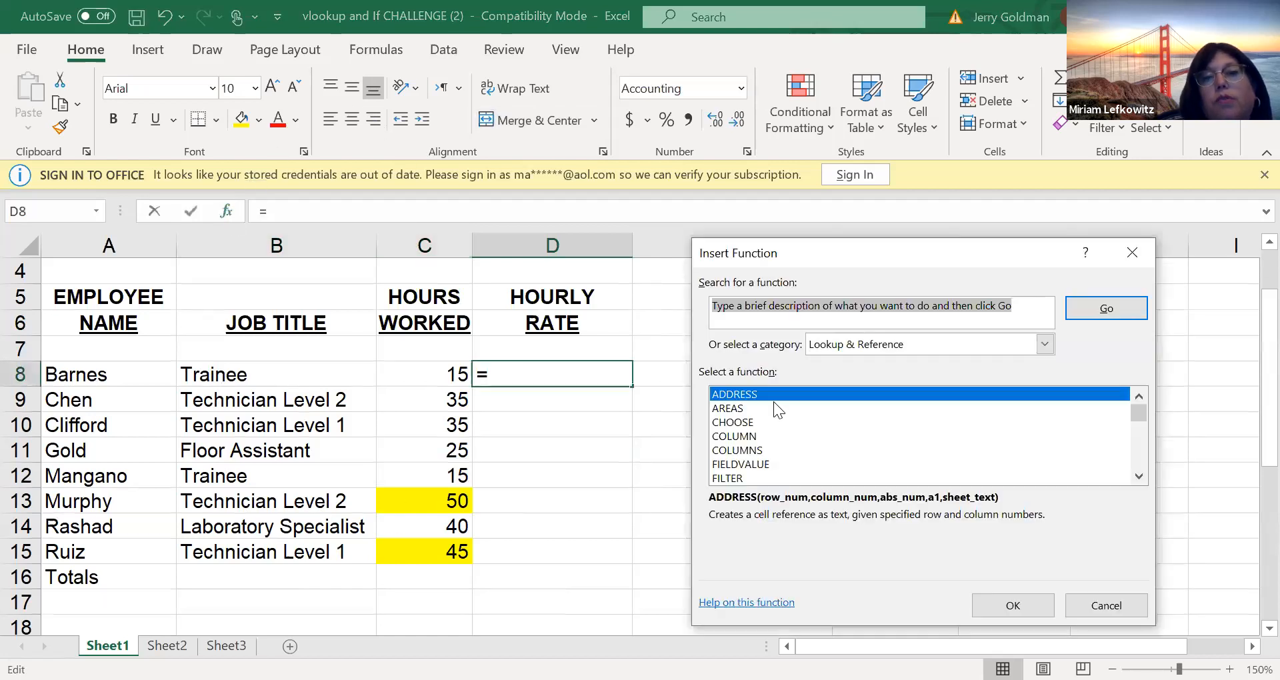
drag(1138, 411, 1130, 476)
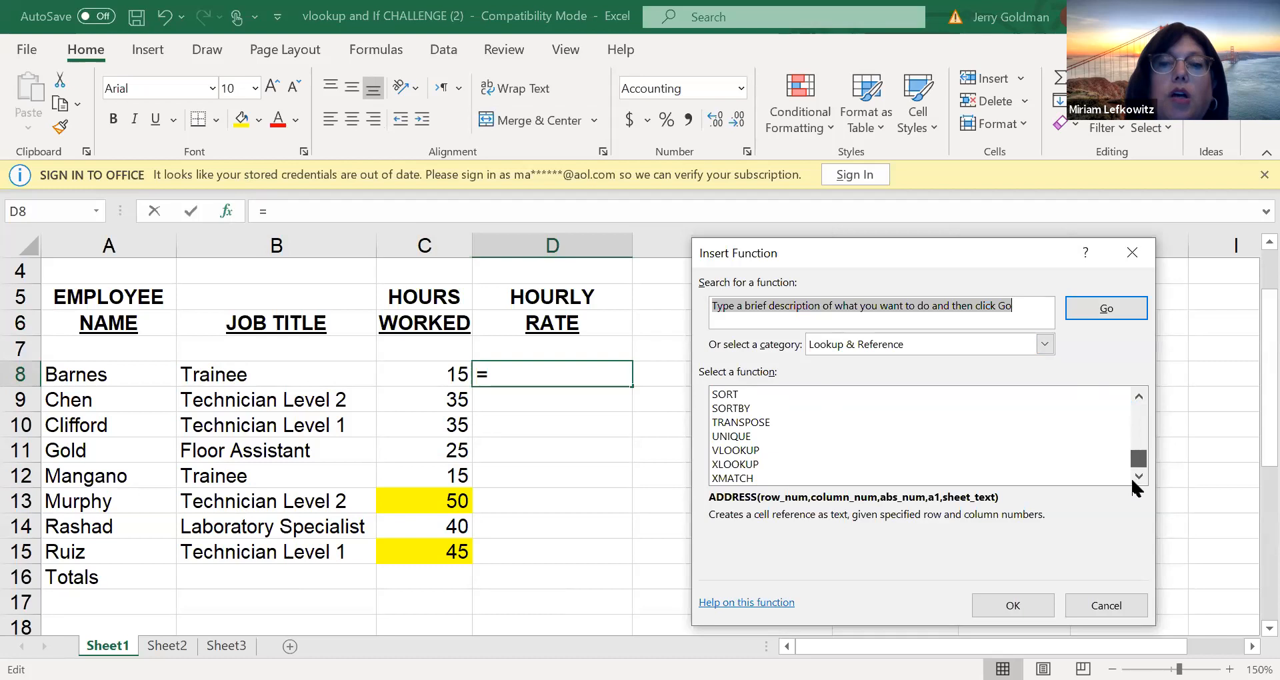
click(736, 450)
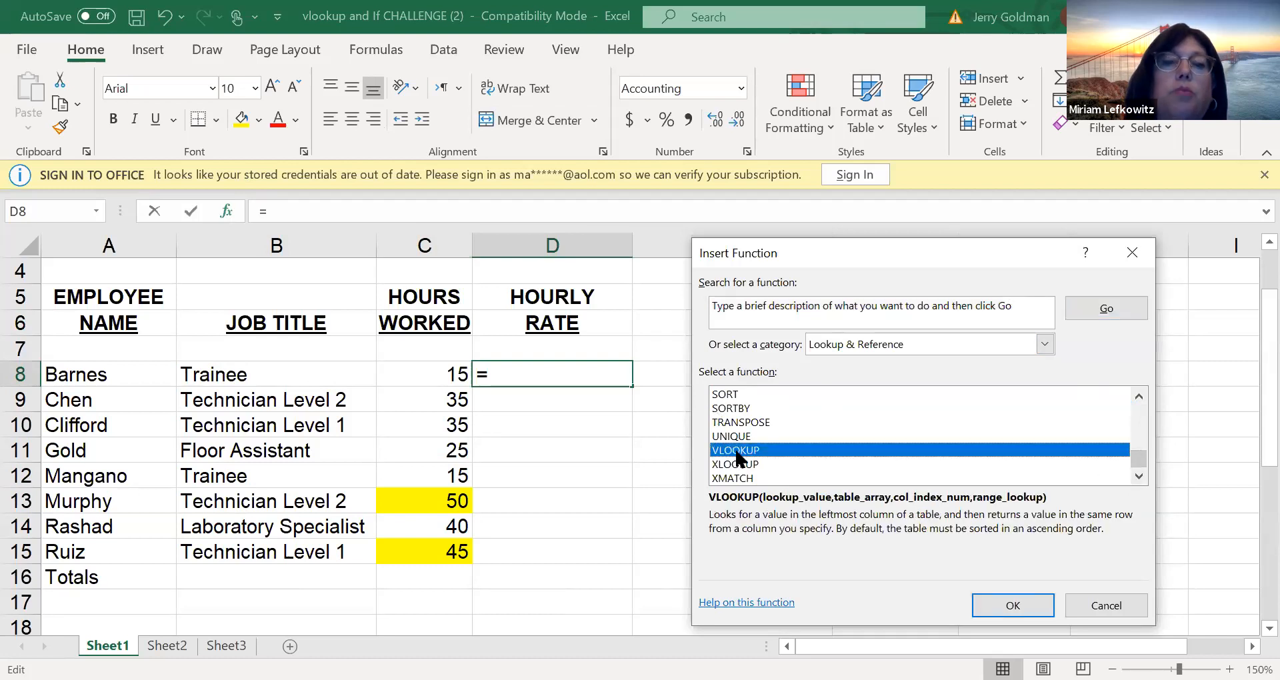
click(1020, 605)
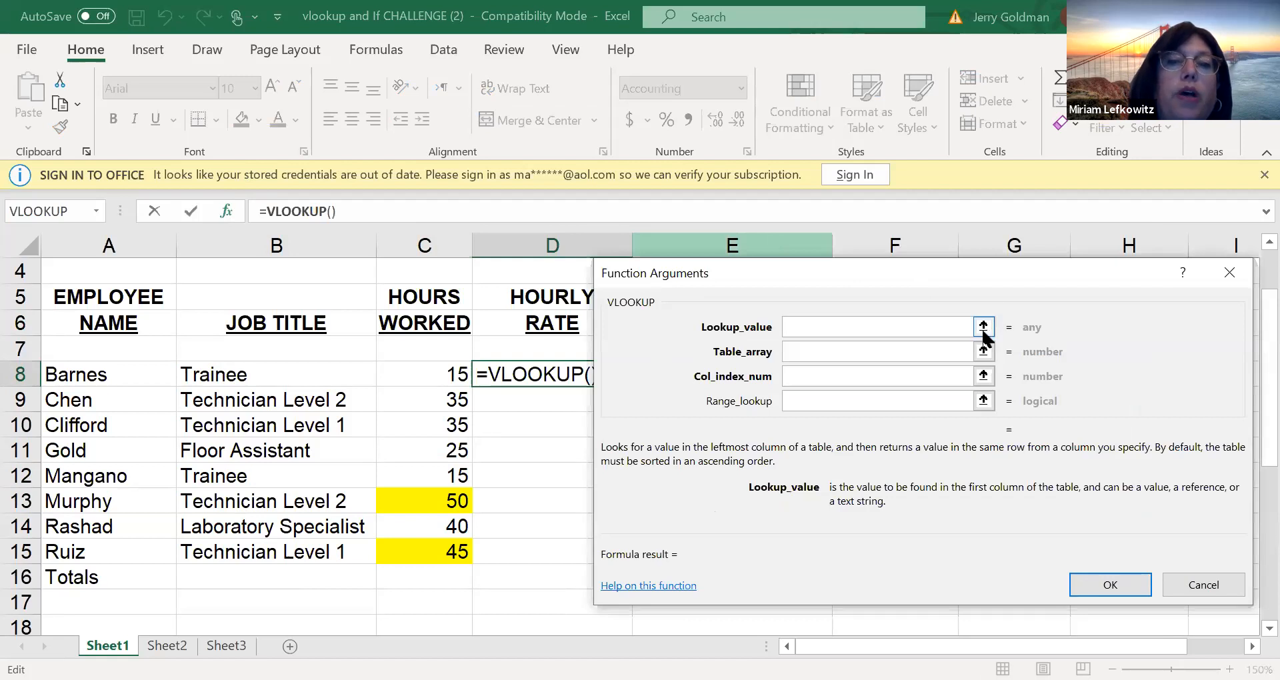
click(983, 327)
click(249, 377)
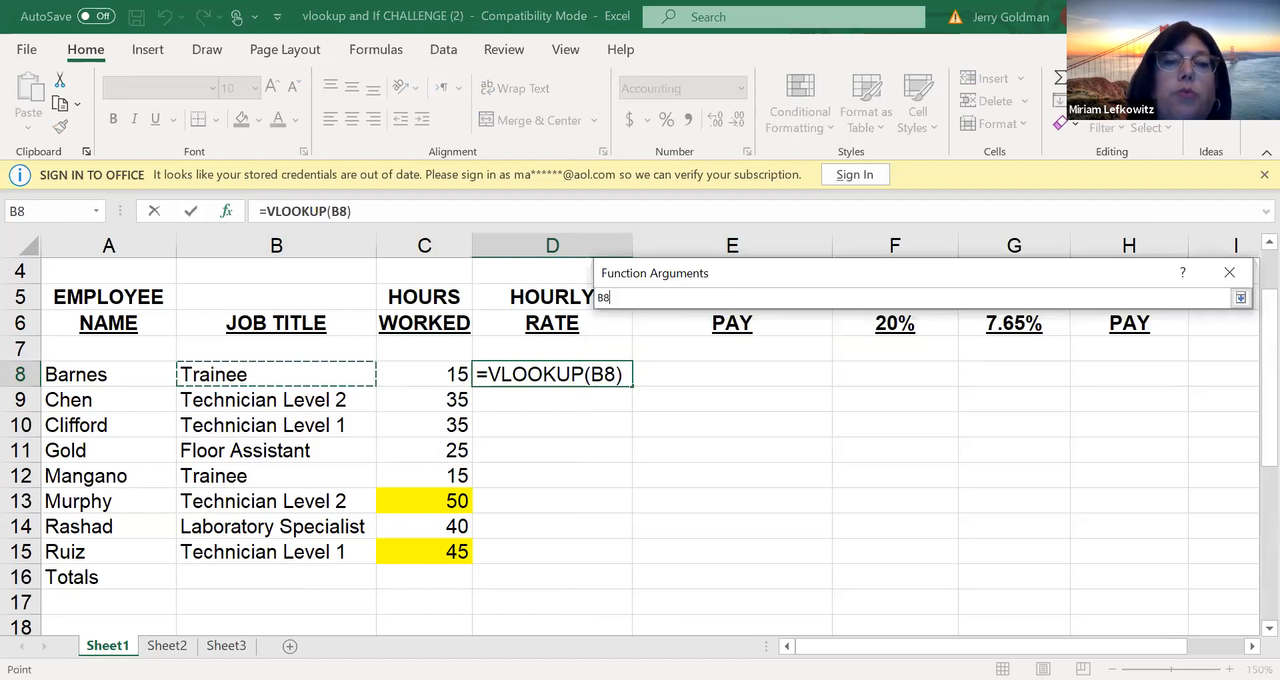
click(1239, 298)
Try the named range RATE as the VLOOKUP table array, check the rate schedule, and clear the argument
click(875, 354)
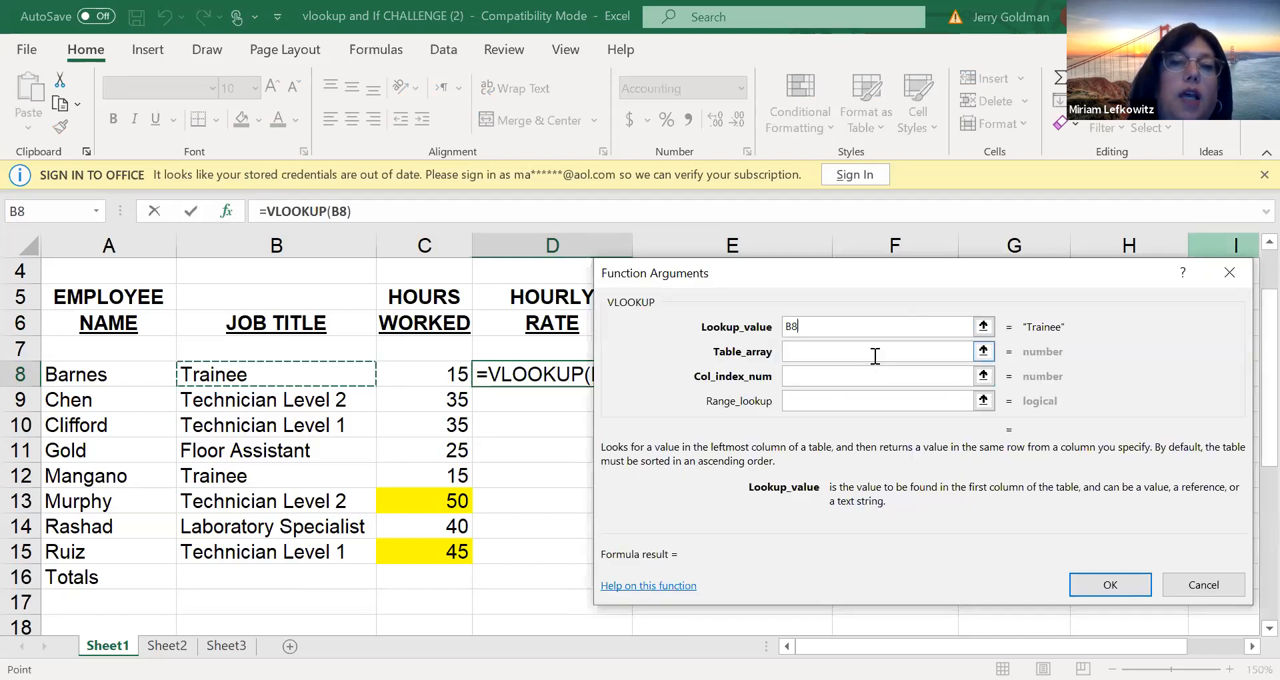
text(RATE)
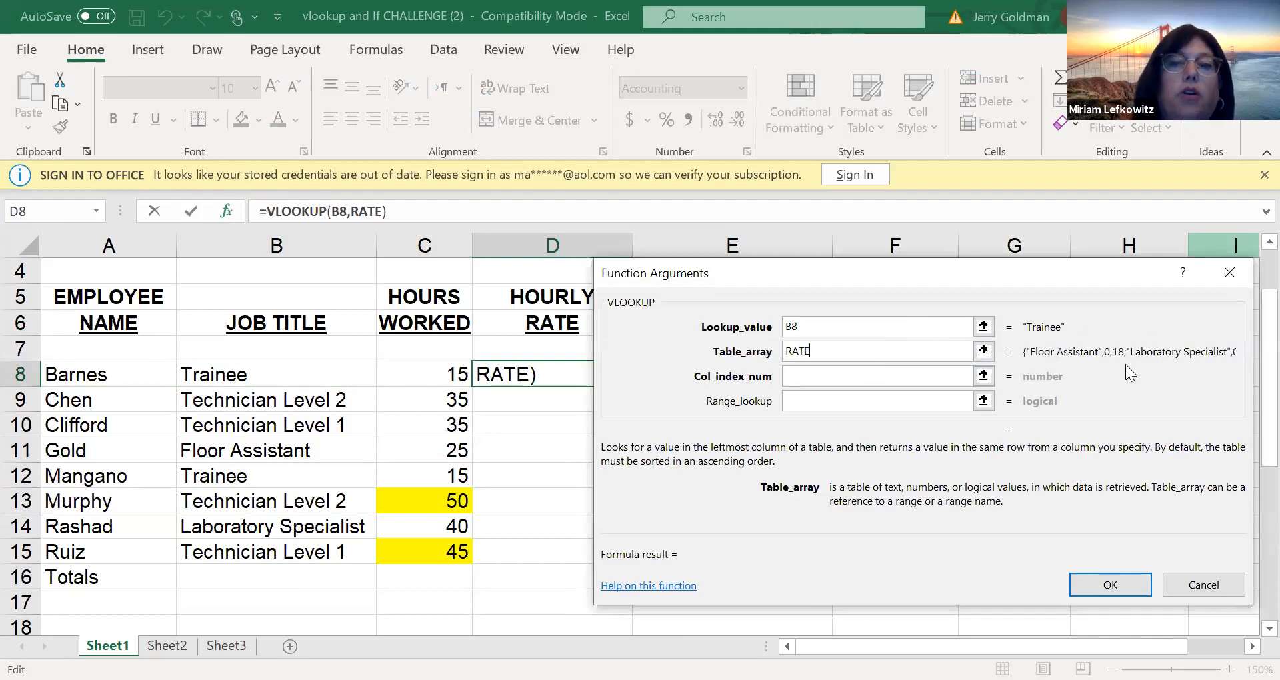
click(982, 352)
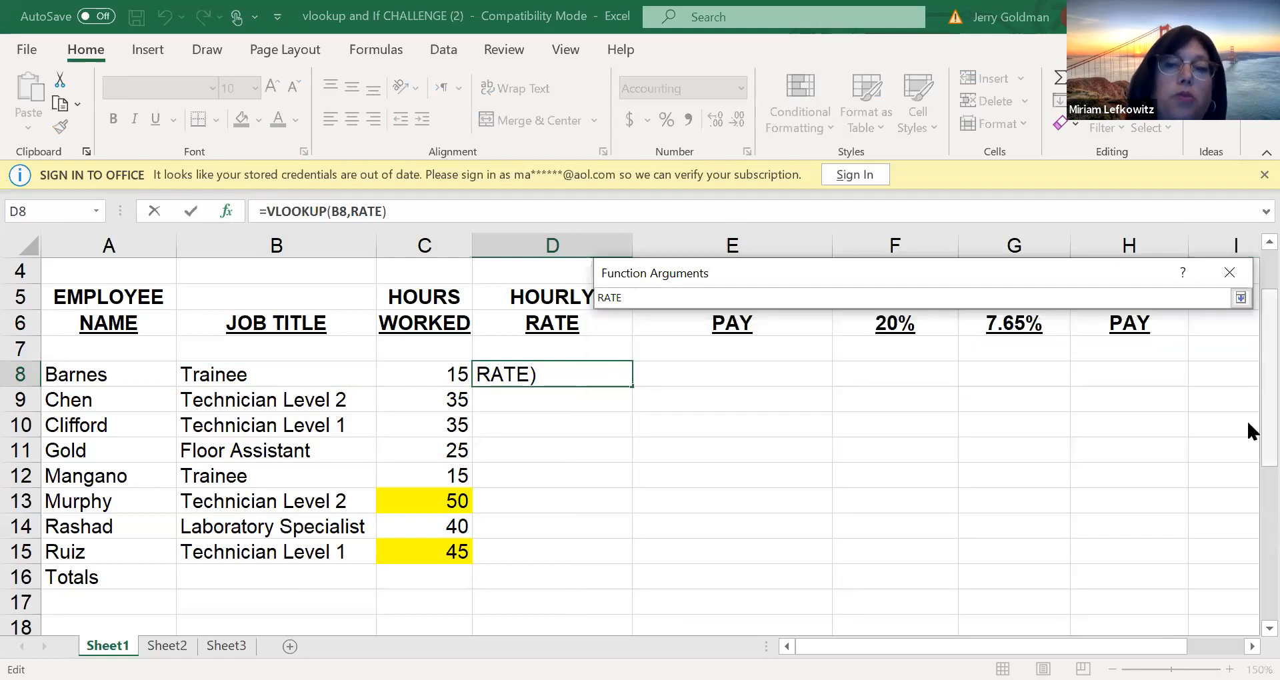
scroll(1246, 466, down, 4)
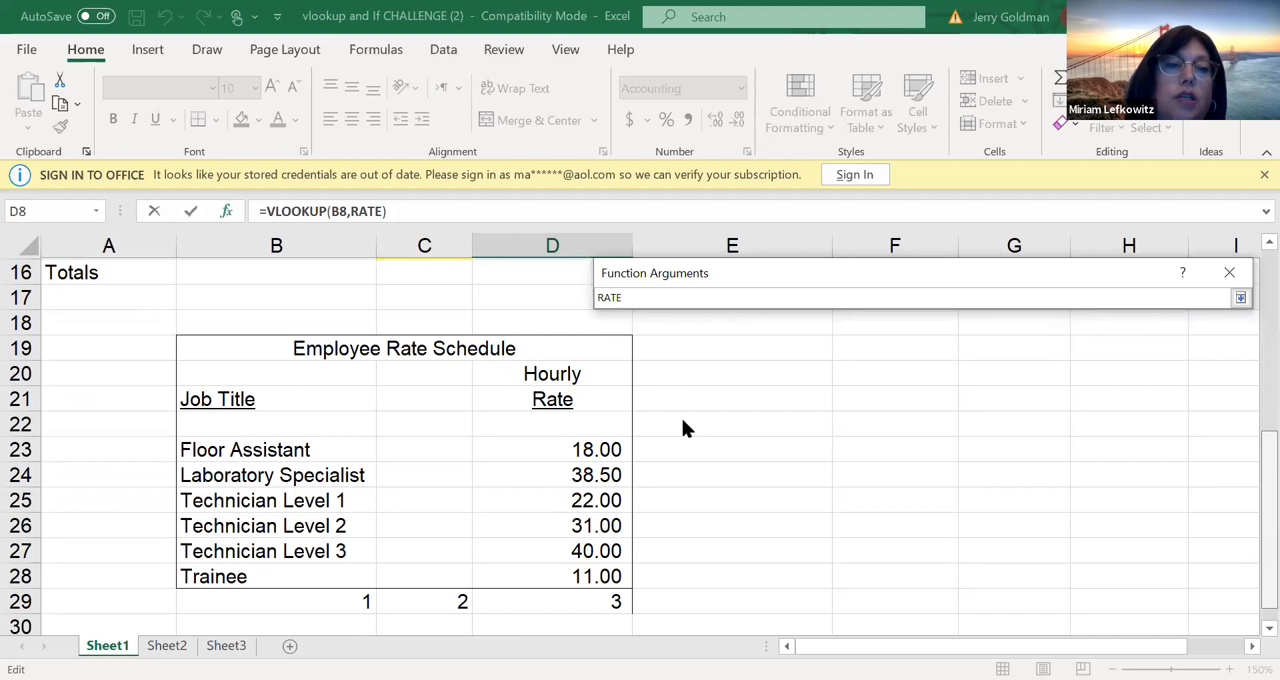
scroll(633, 440, up, 5)
key(BackSpace)
key(BackSpace)
key(BackSpace)
key(BackSpace)
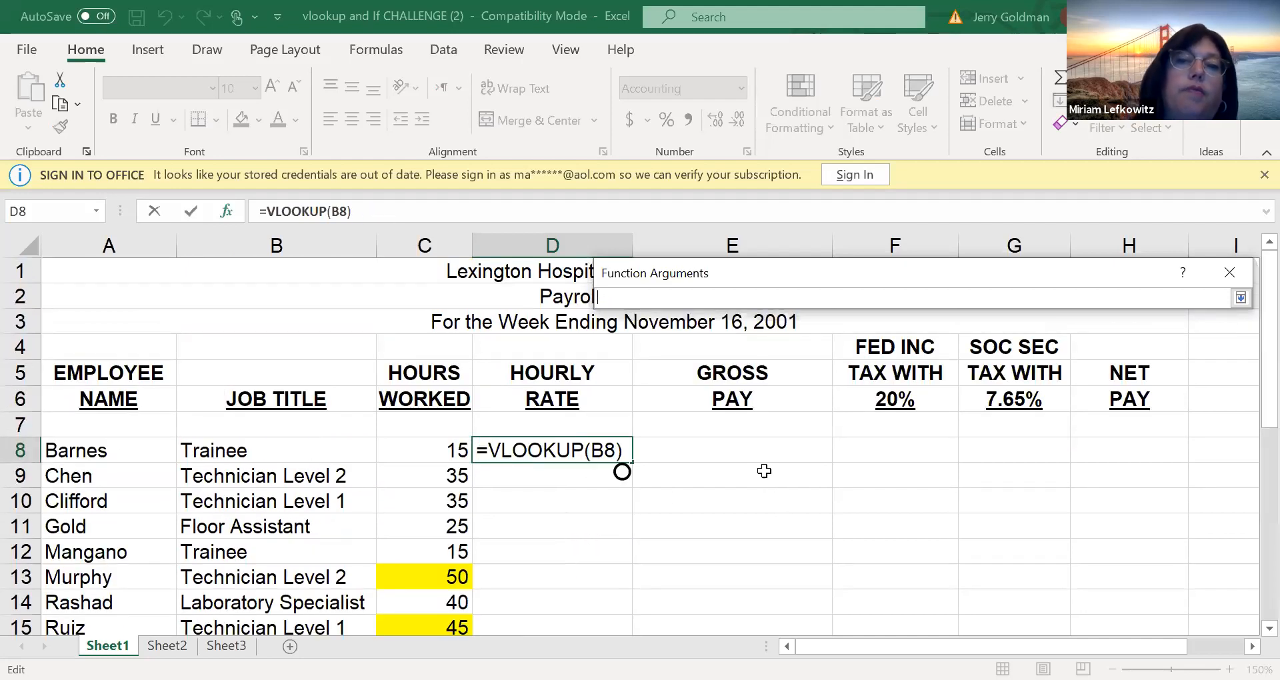
click(1238, 298)
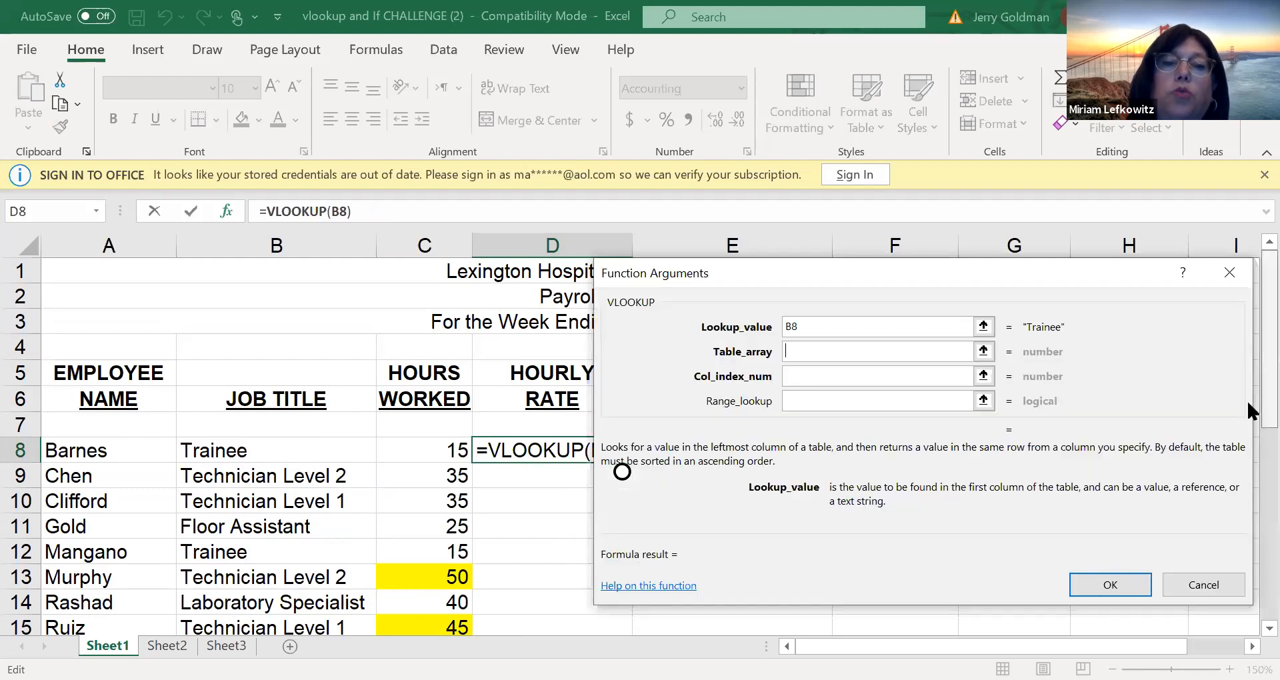
Try the rate schedule data B23:D28 as the VLOOKUP table array
scroll(1249, 414, down, 3)
scroll(1248, 533, down, 1)
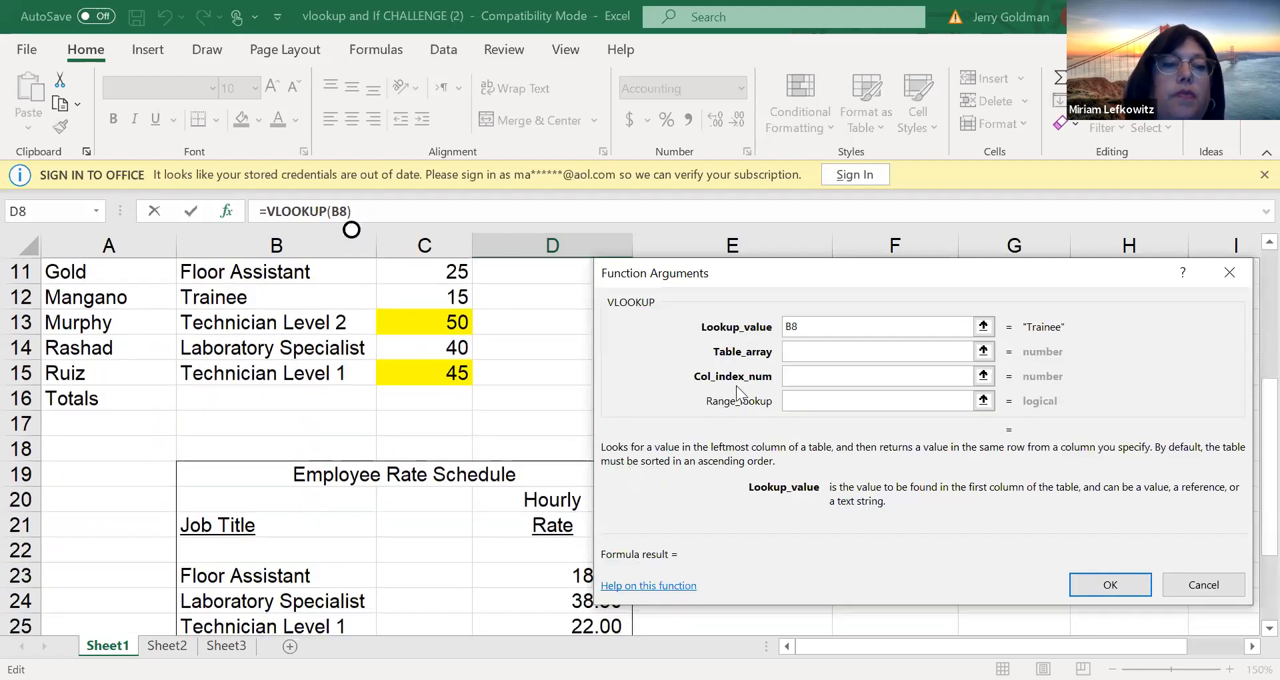
click(284, 566)
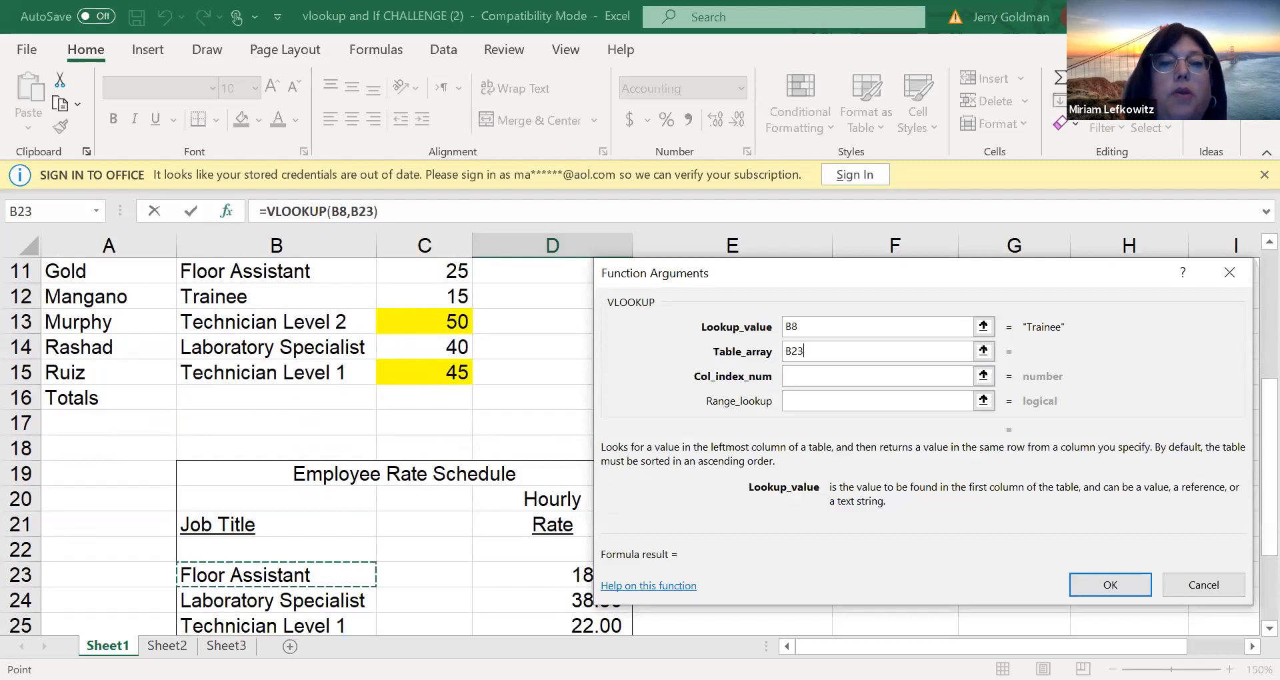
drag(284, 574, 534, 549)
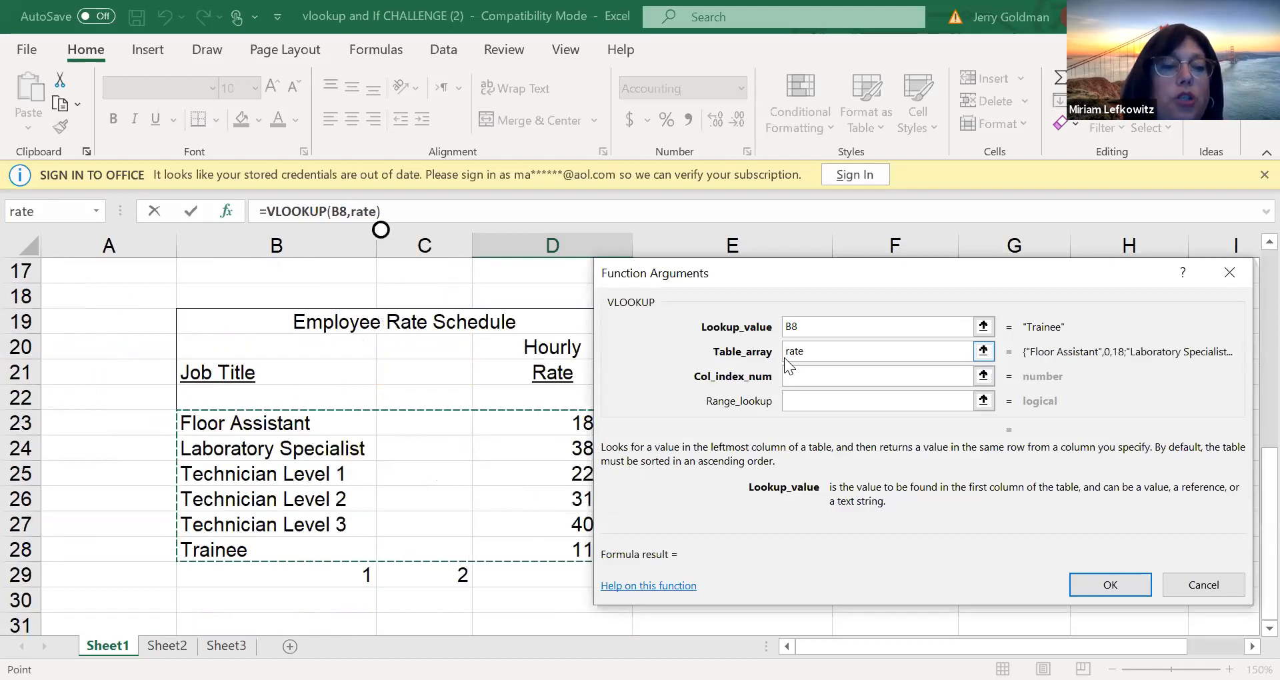
Try the range B22:D28 with absolute references as the VLOOKUP table array
click(285, 352)
click(268, 398)
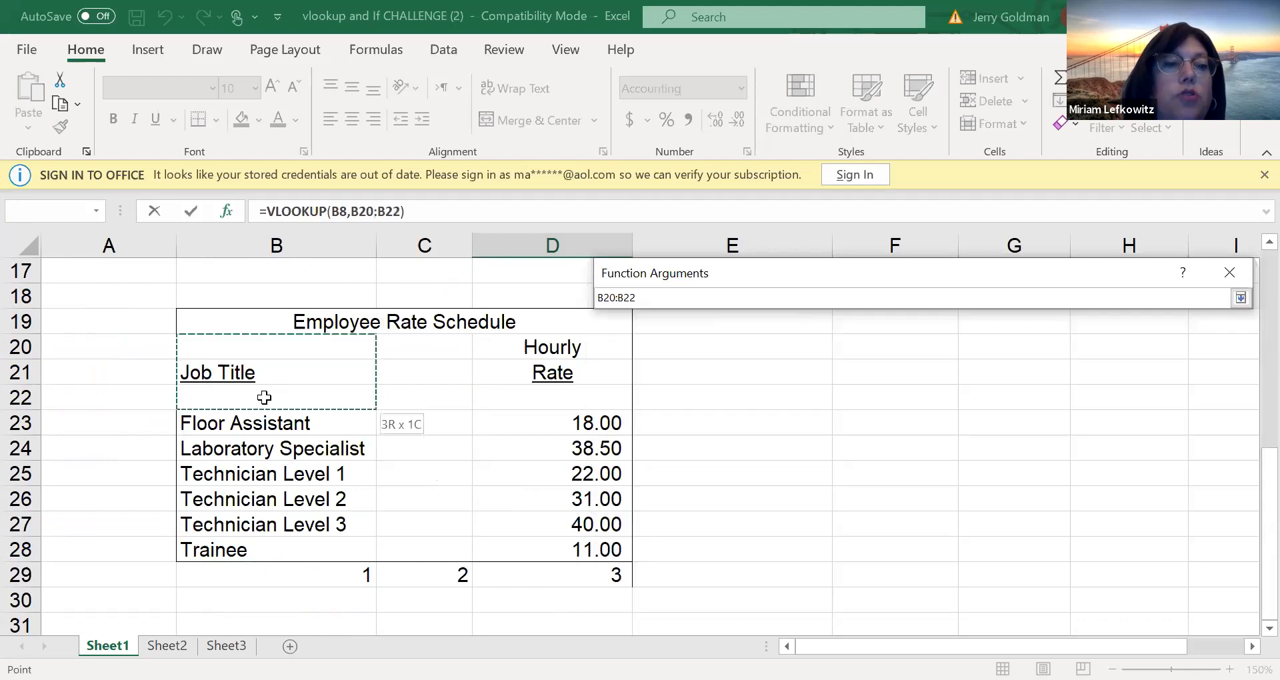
click(562, 500)
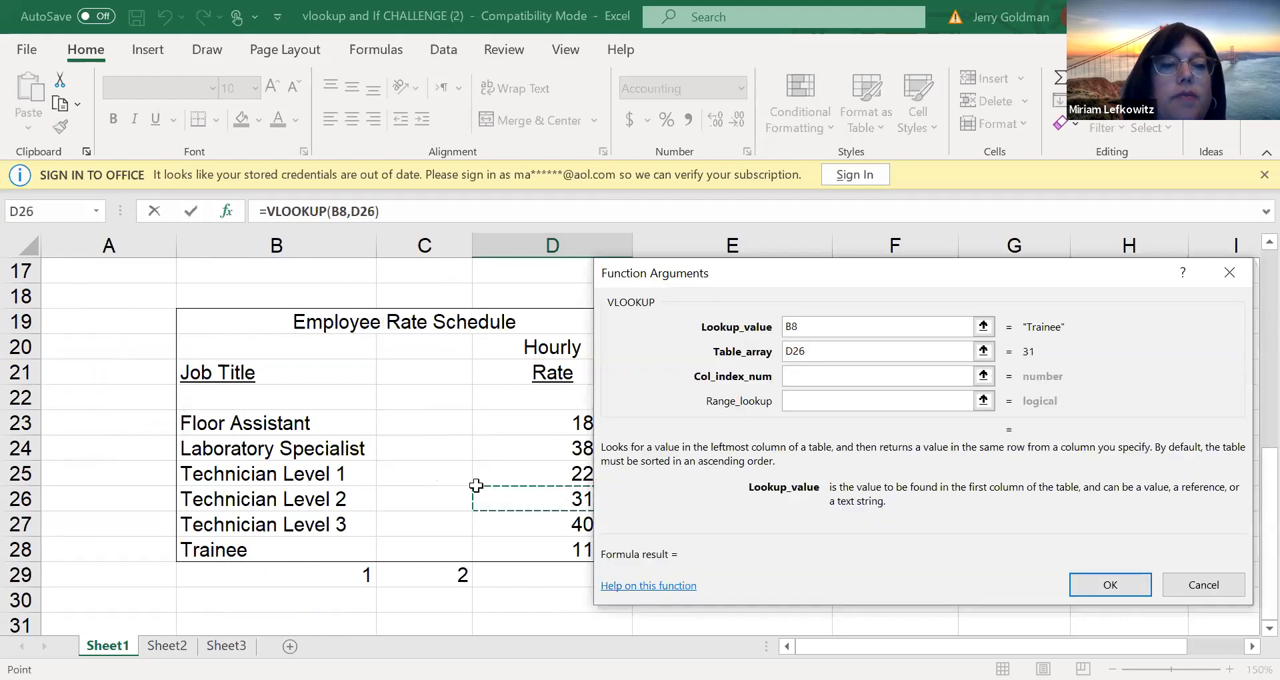
click(301, 392)
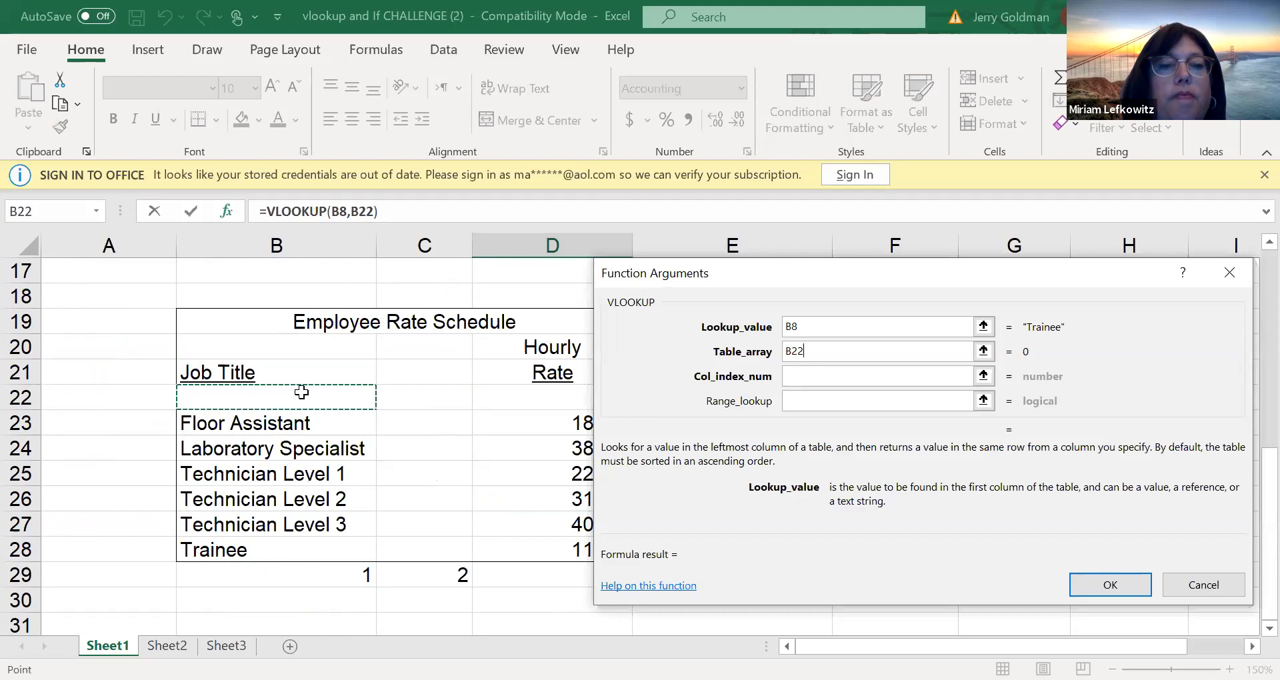
drag(301, 392, 566, 549)
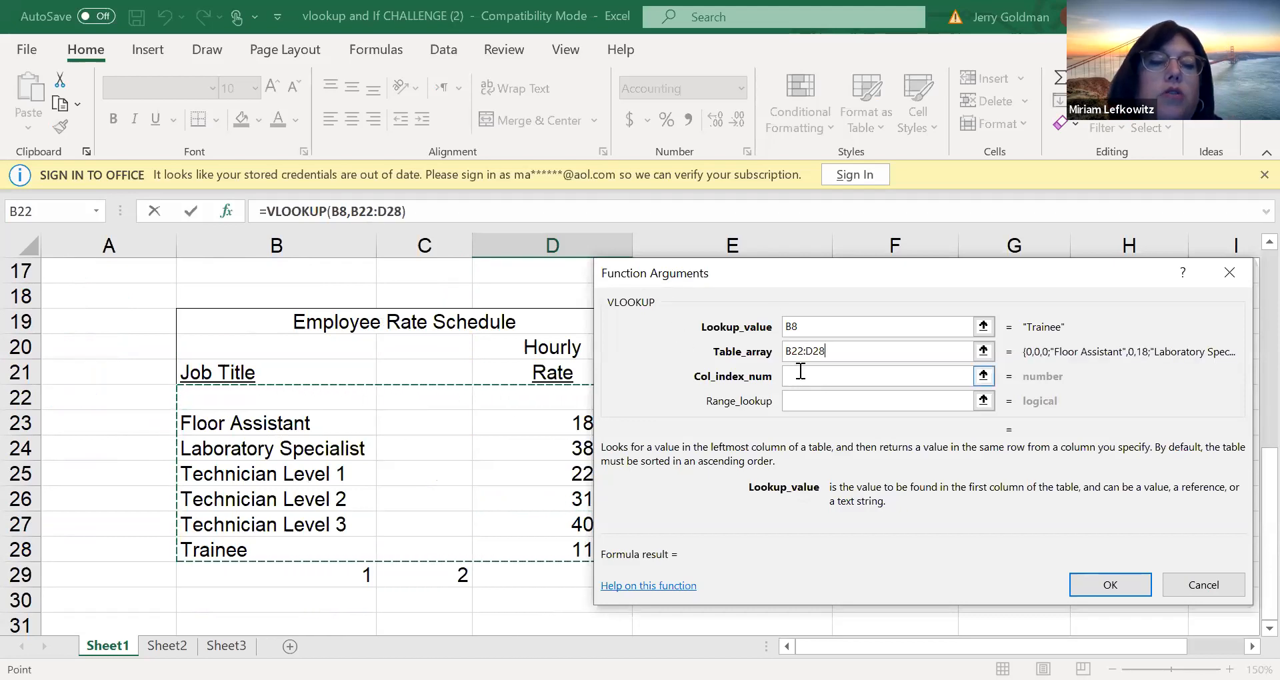
key(F4)
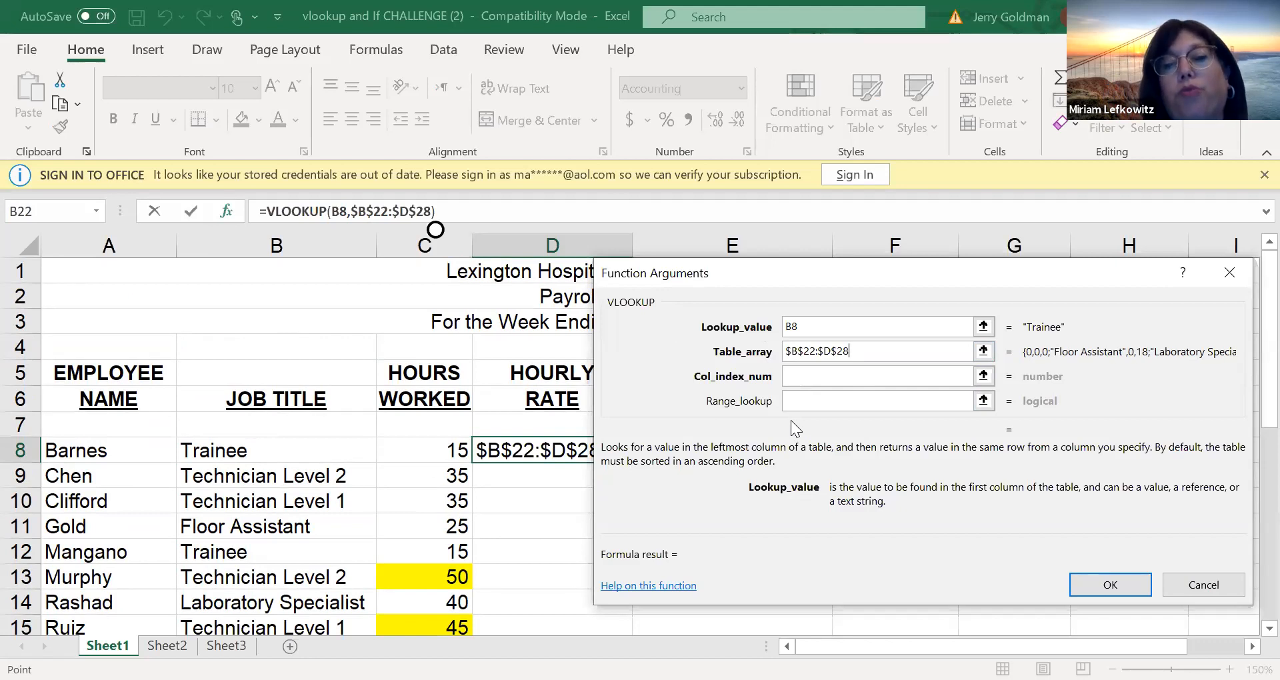
Replace the VLOOKUP table array with the named range RATE
key(BackSpace)
key(BackSpace)
key(BackSpace)
key(BackSpace)
key(BackSpace)
key(BackSpace)
key(BackSpace)
key(BackSpace)
key(BackSpace)
key(BackSpace)
key(BackSpace)
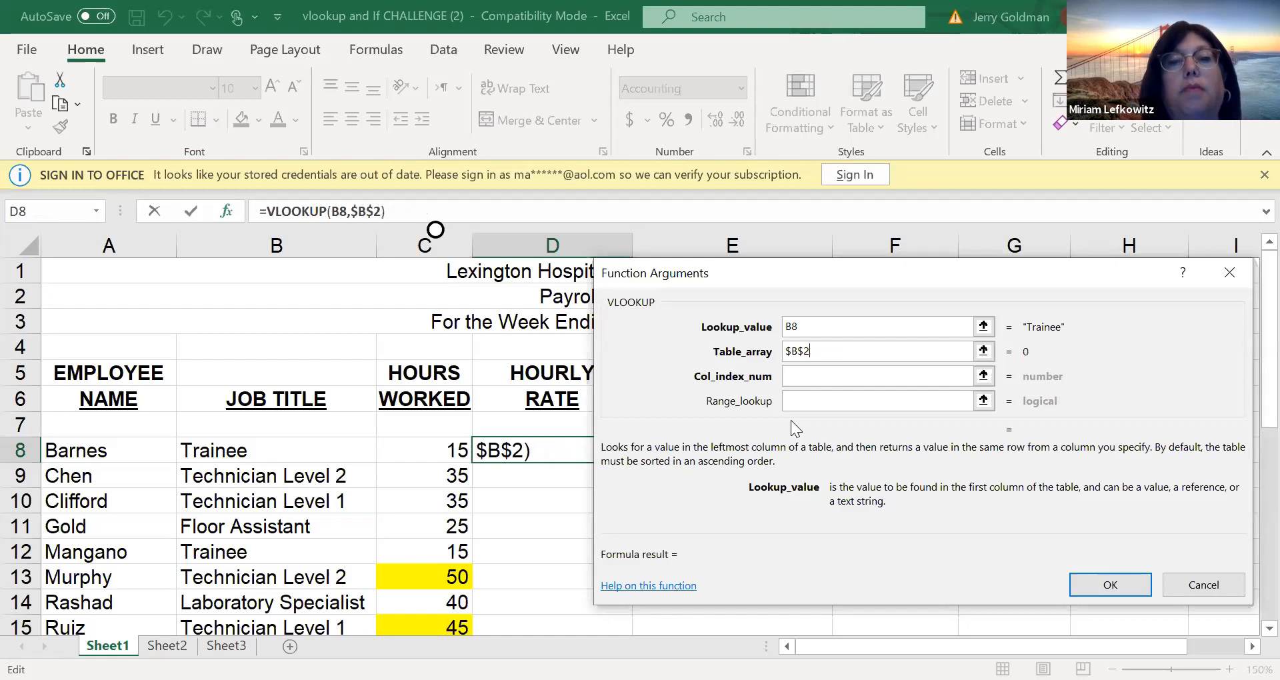
text(RATE)
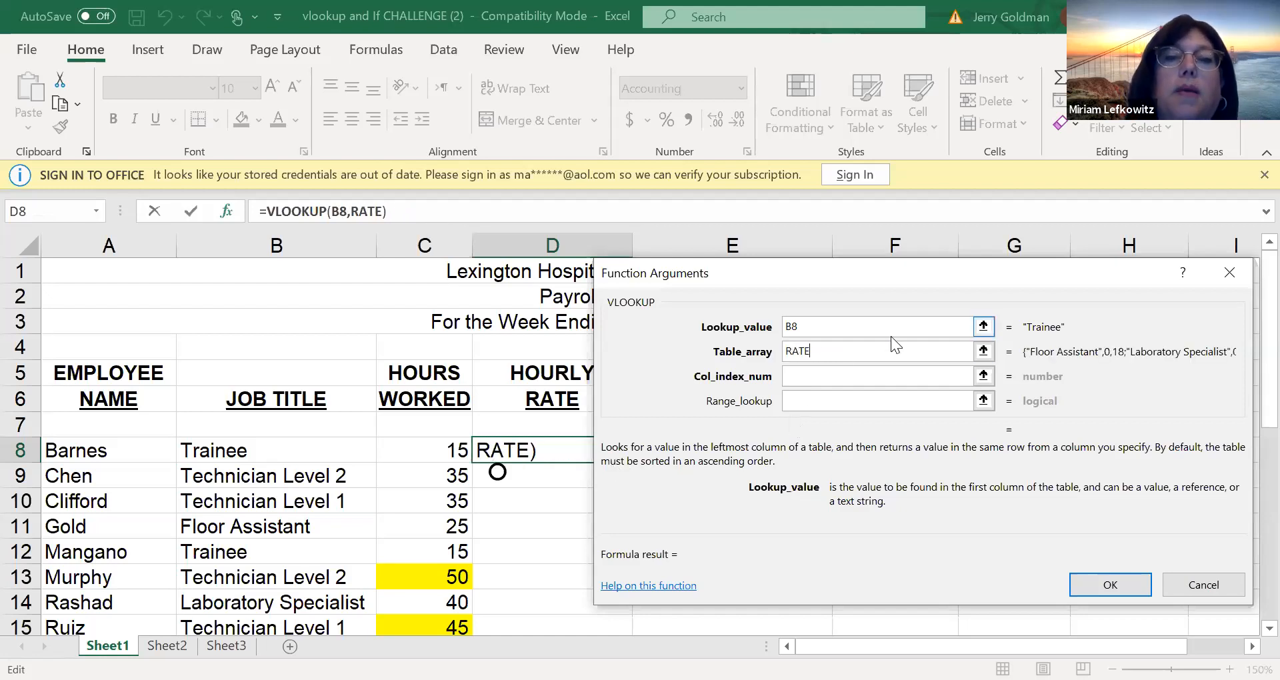
Try 1 and 2 as the VLOOKUP column index number, and re-enter B8 as the lookup value
click(797, 375)
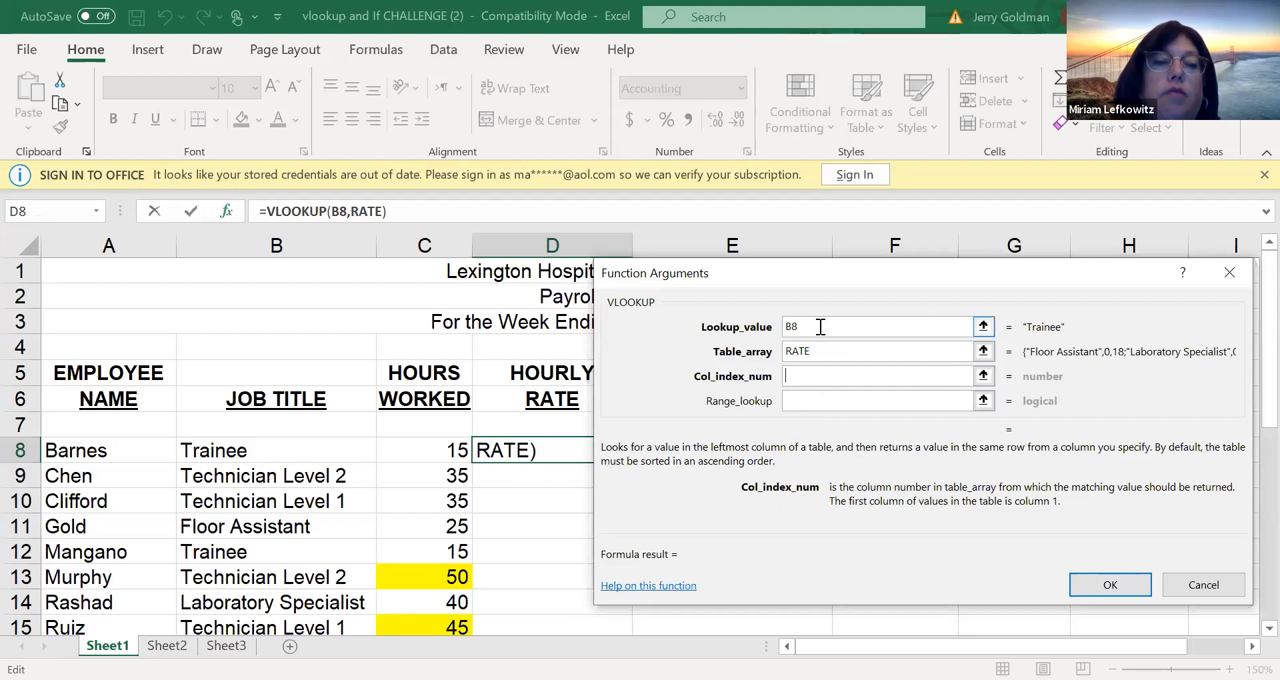
text(1)
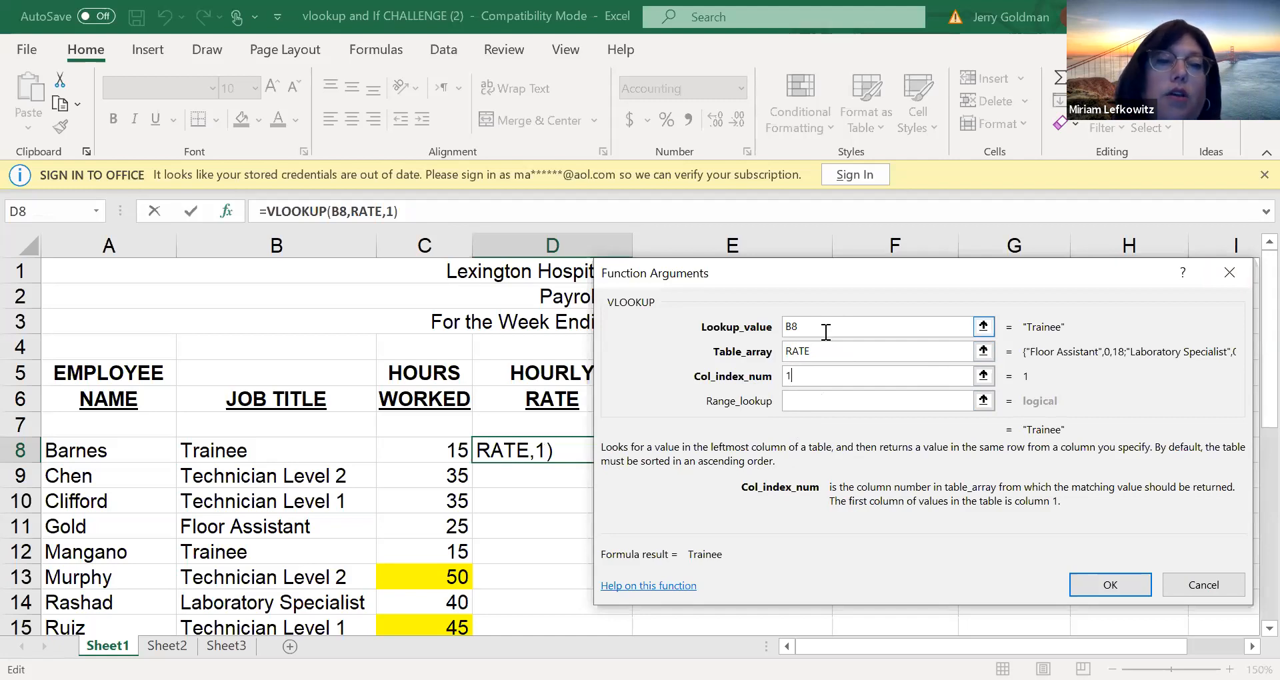
key(BackSpace)
text(2)
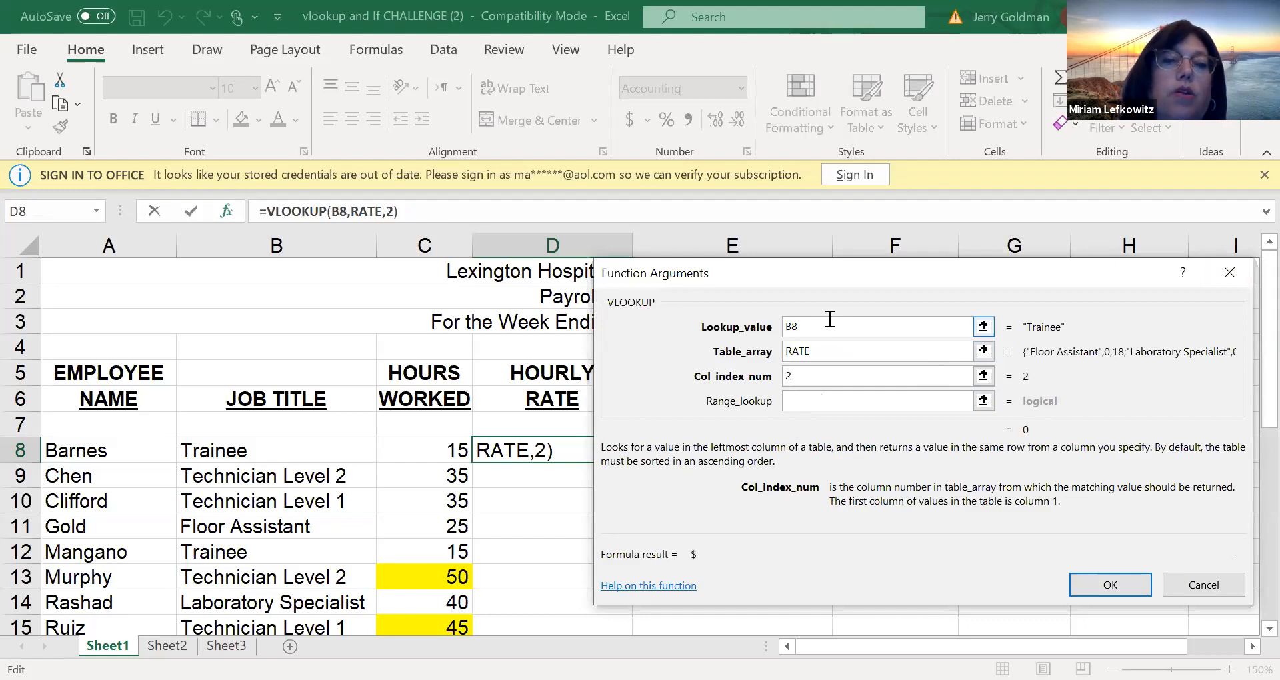
click(830, 326)
key(BackSpace)
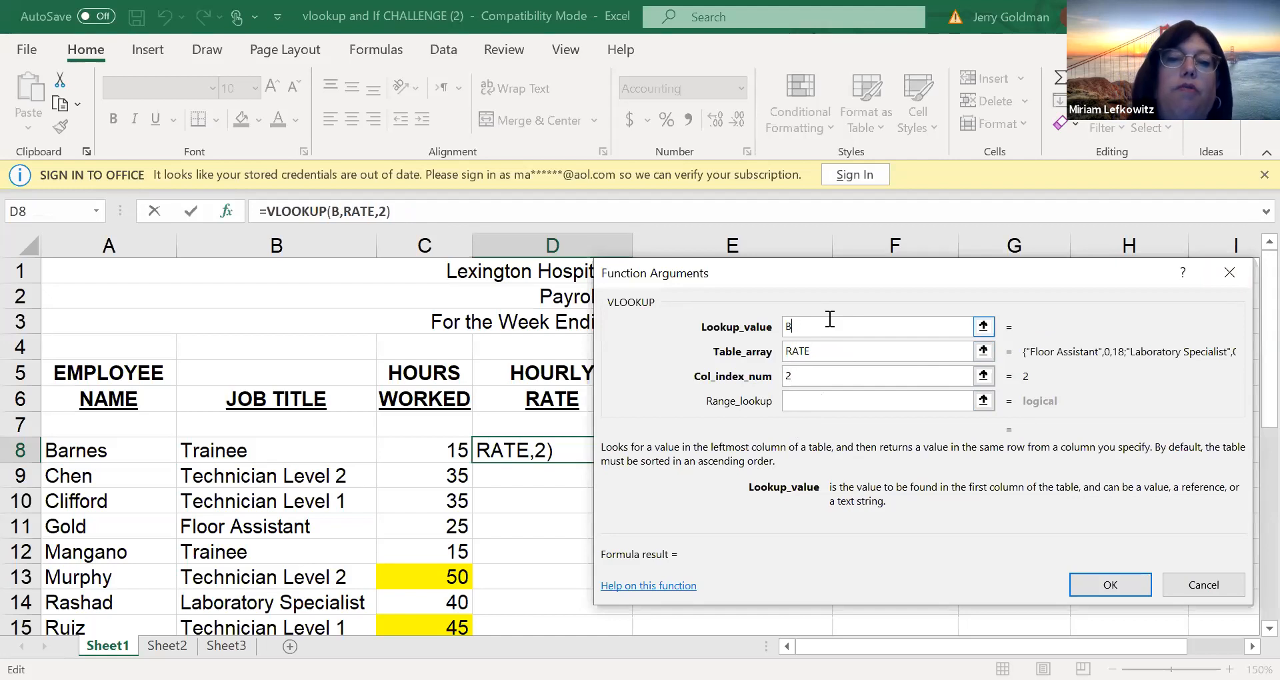
text(7)
key(BackSpace)
text(8)
Set the VLOOKUP column index number to 3 and complete the formula in D8
click(827, 375)
key(BackSpace)
text(3)
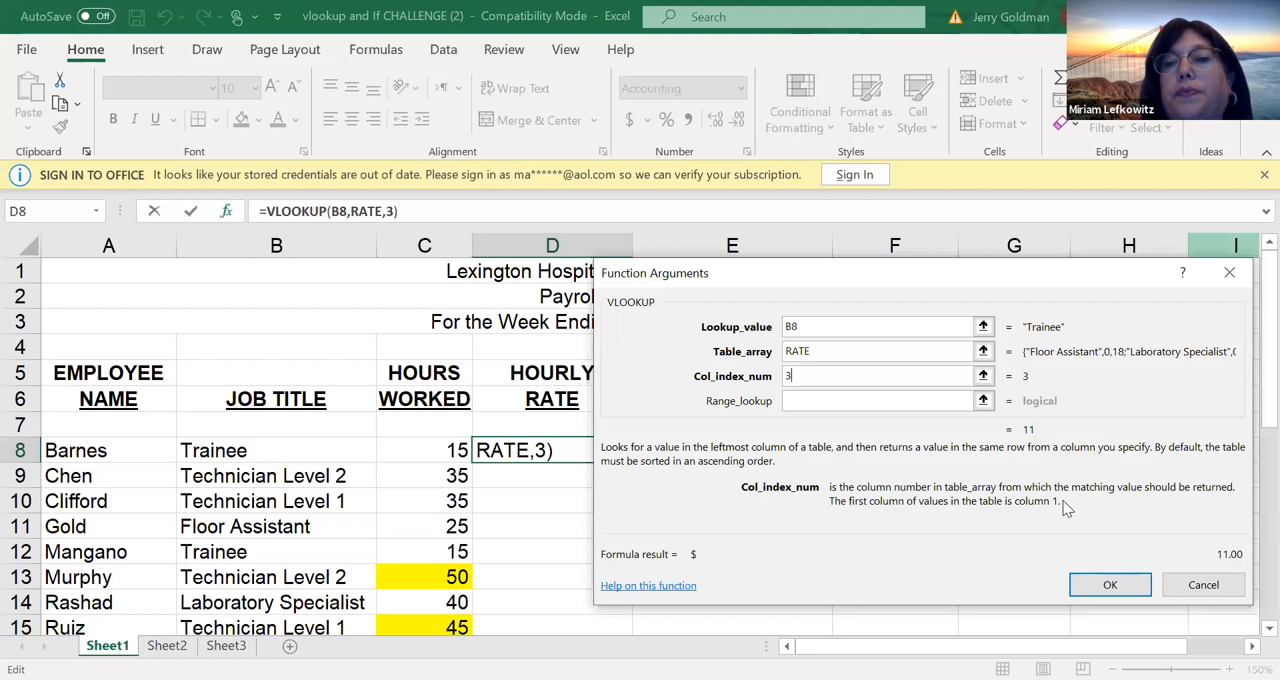
click(1090, 578)
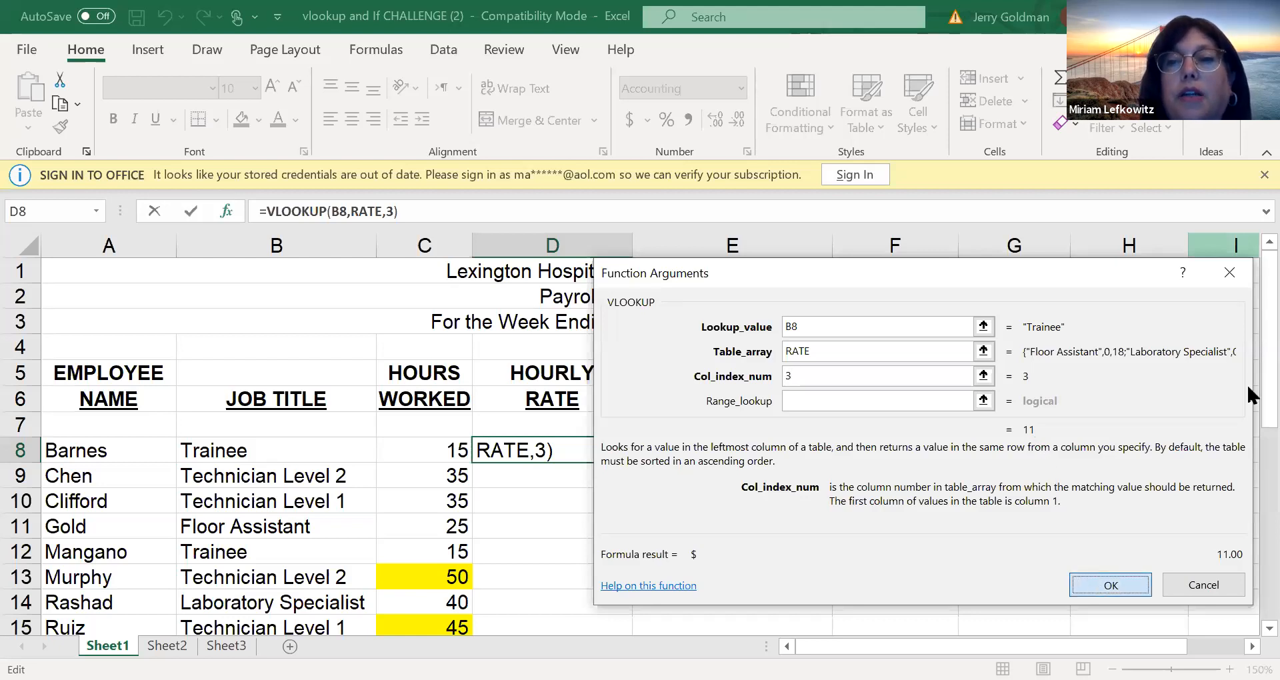
Check the Employee Rate Schedule and fill the hourly rate formula from D8 down to D15
scroll(1244, 520, down, 5)
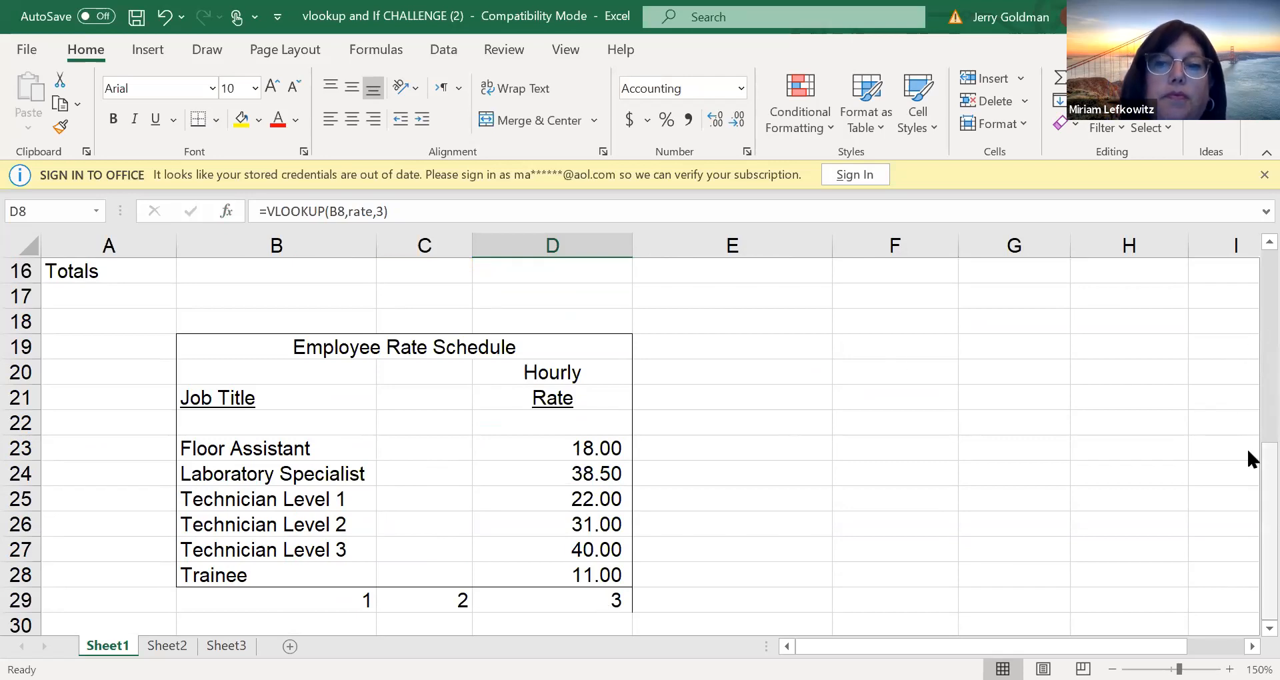
scroll(1249, 247, up, 1)
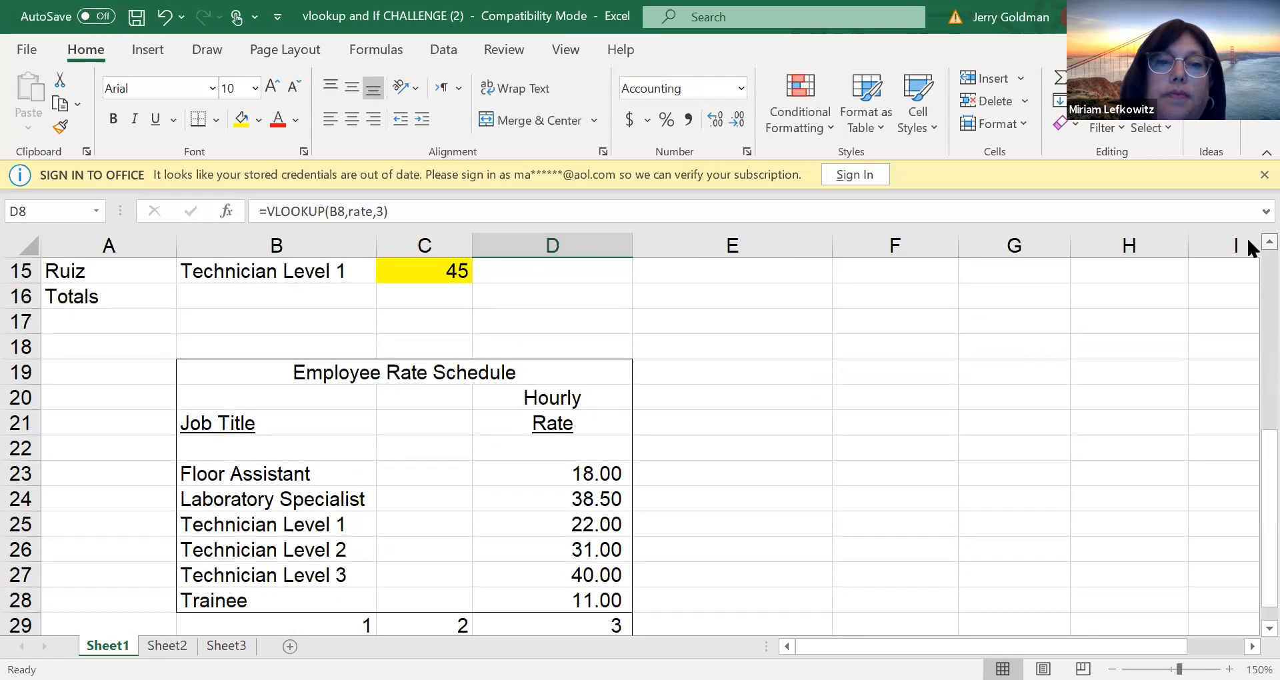
scroll(1250, 246, up, 5)
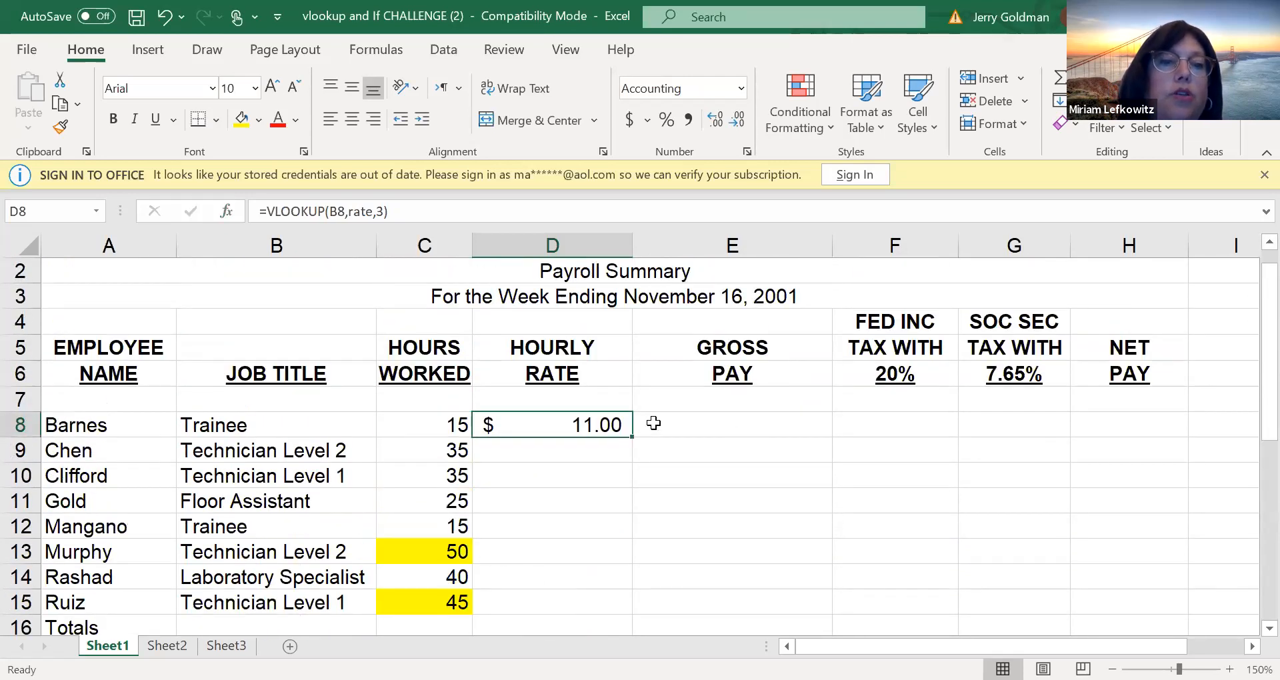
drag(631, 437, 574, 605)
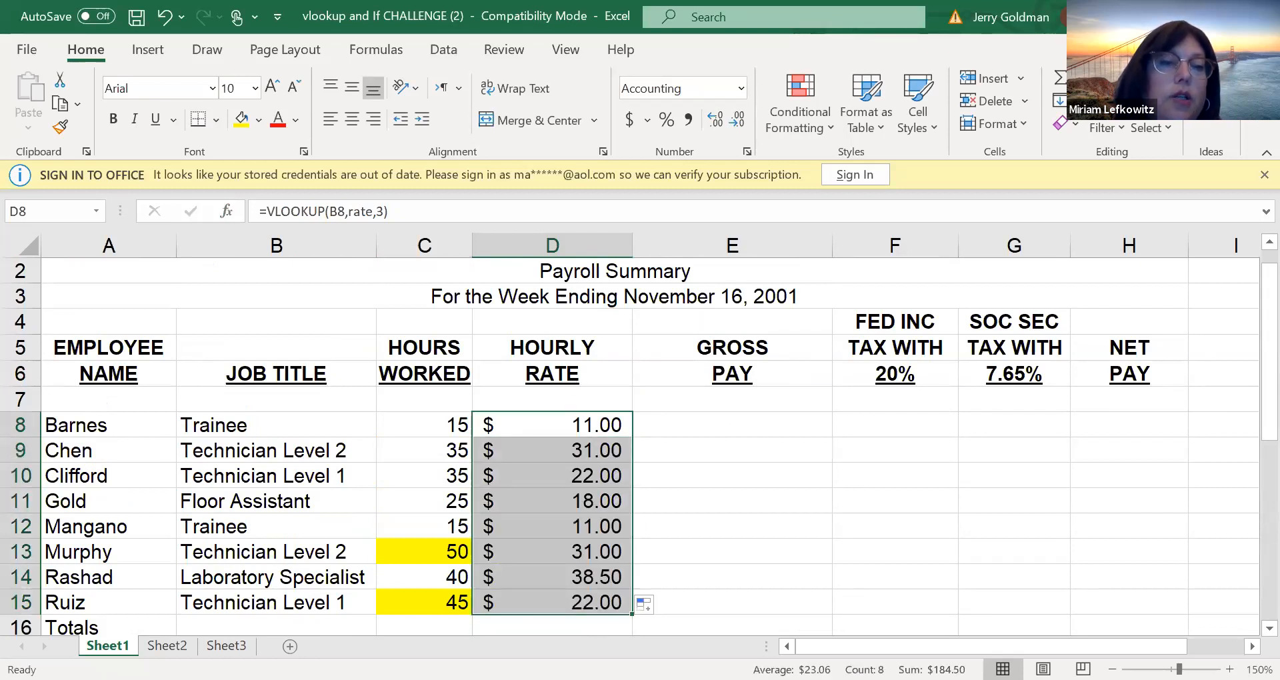
Calculate the first employee's gross pay in E8 and federal tax in F8 as =E8*$F$6, and review the tax formula
click(706, 429)
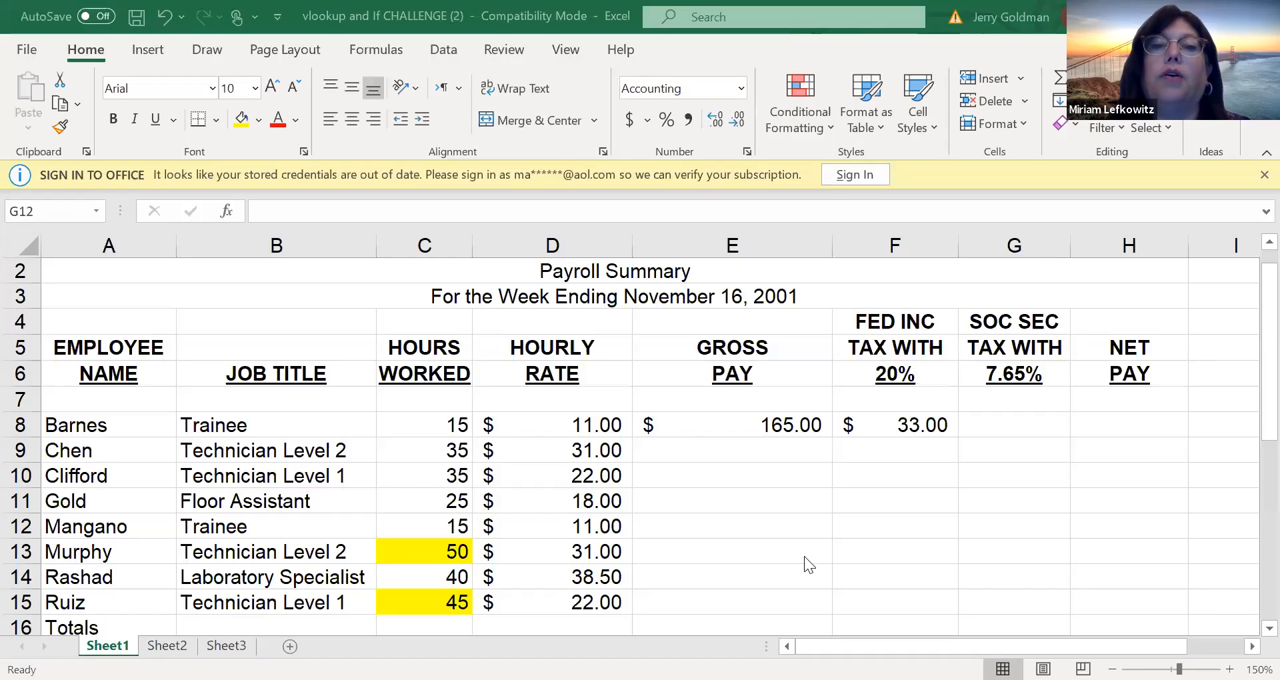
click(883, 423)
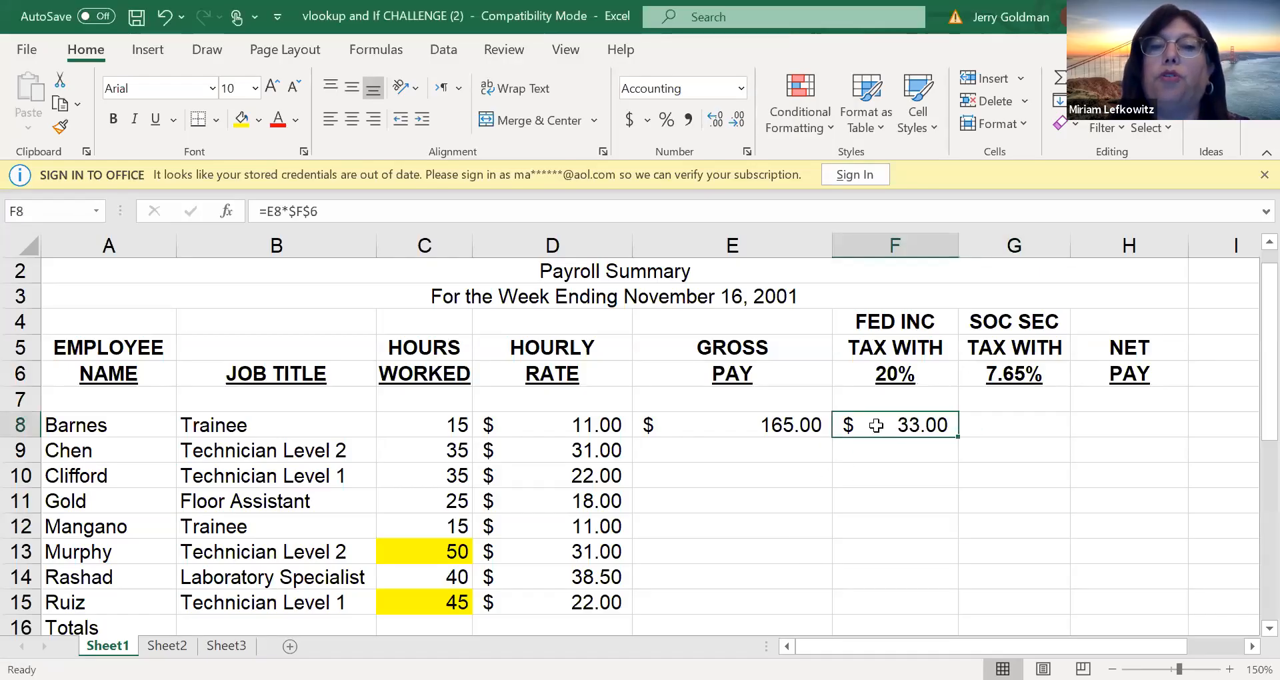
double_click(877, 425)
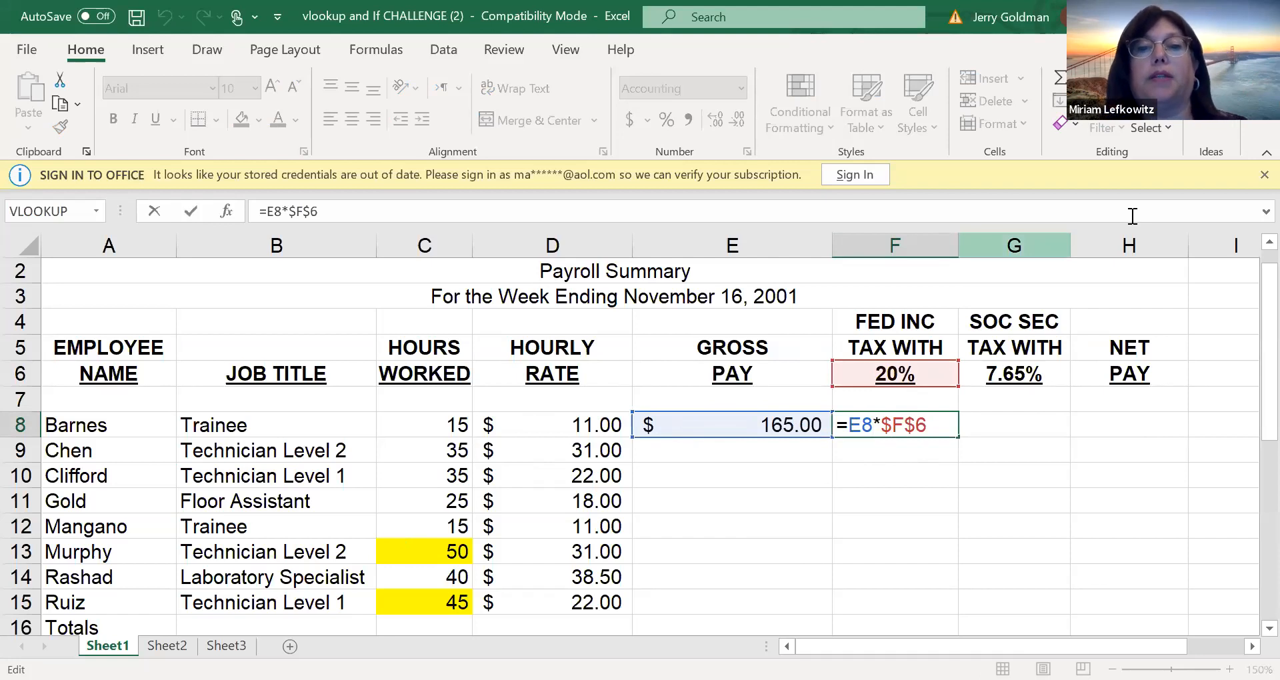
click(669, 503)
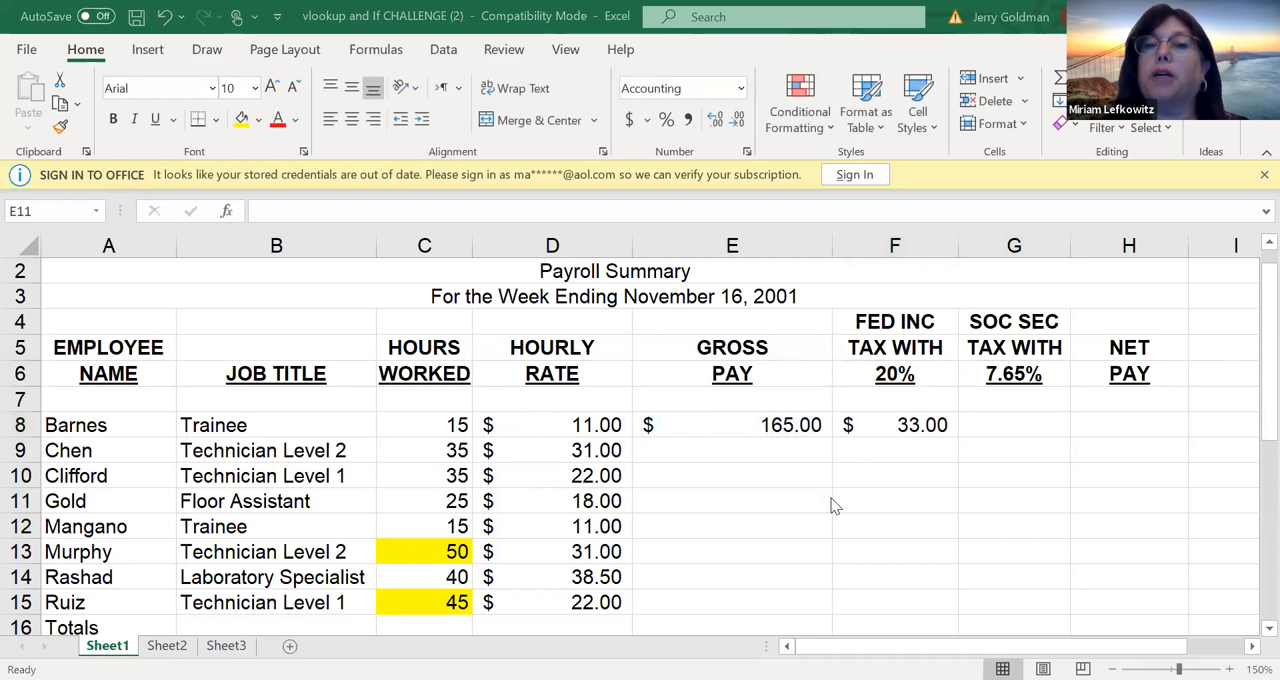
click(772, 452)
click(984, 518)
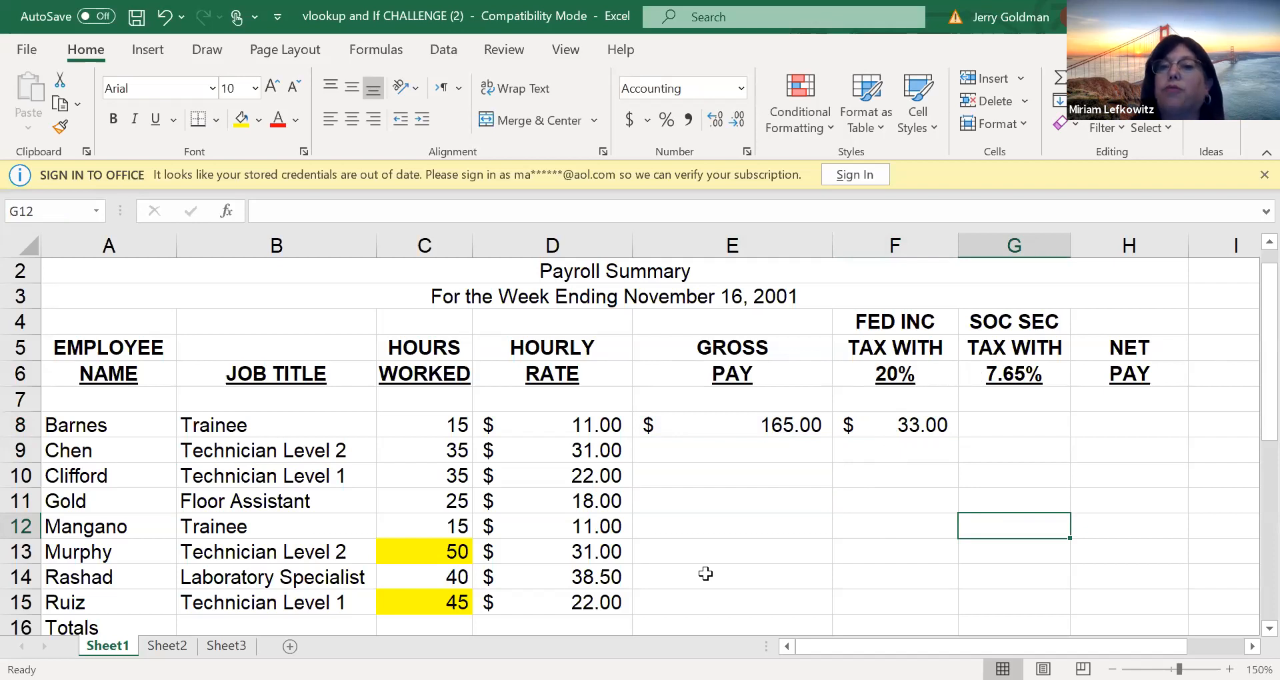
click(1003, 477)
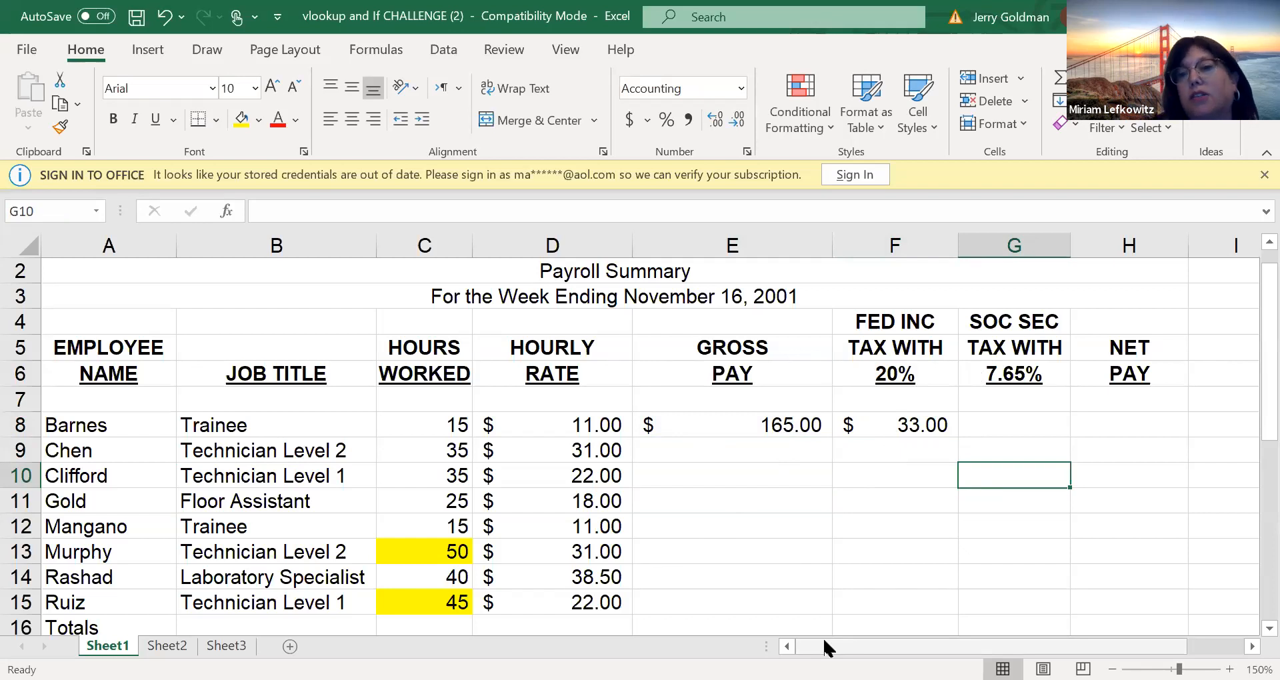
click(1090, 476)
click(1090, 422)
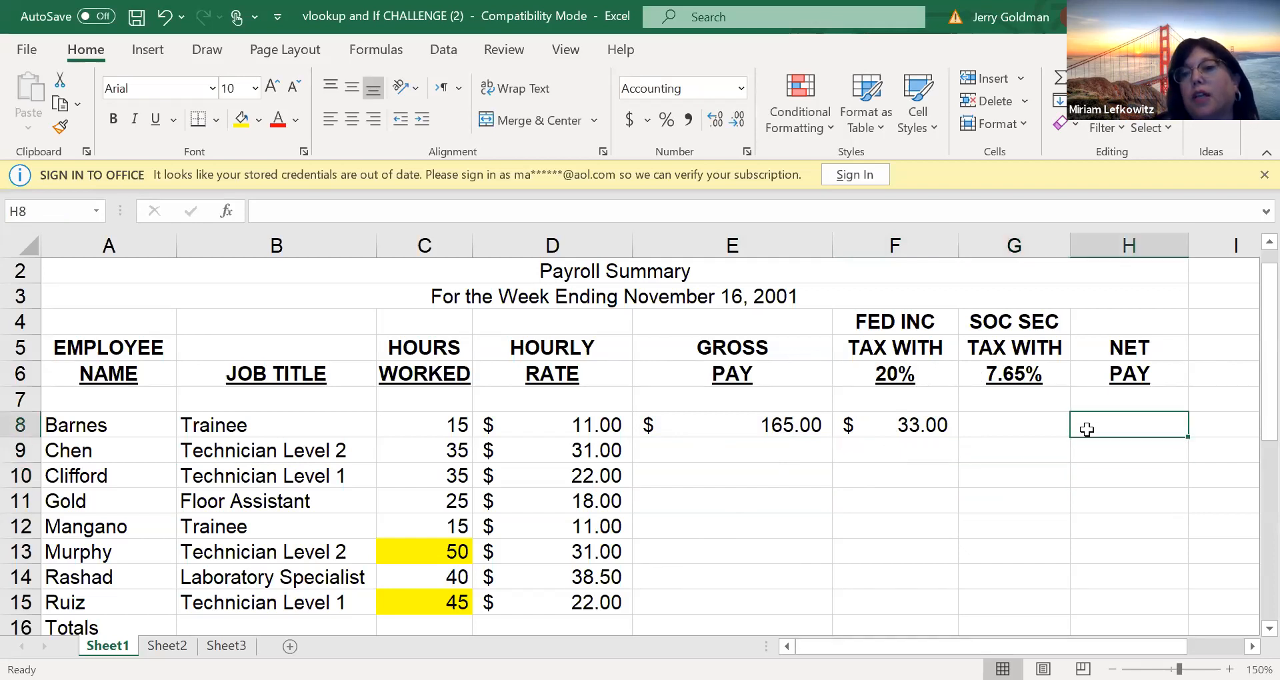
click(963, 610)
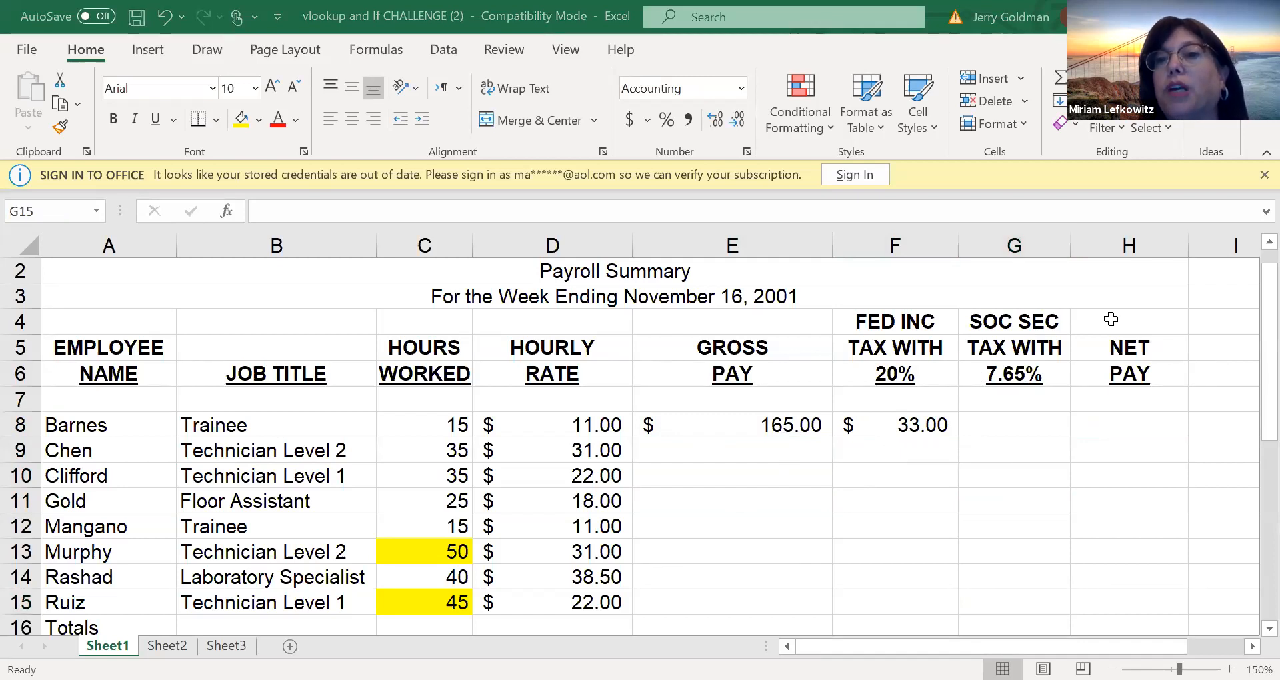
click(1055, 288)
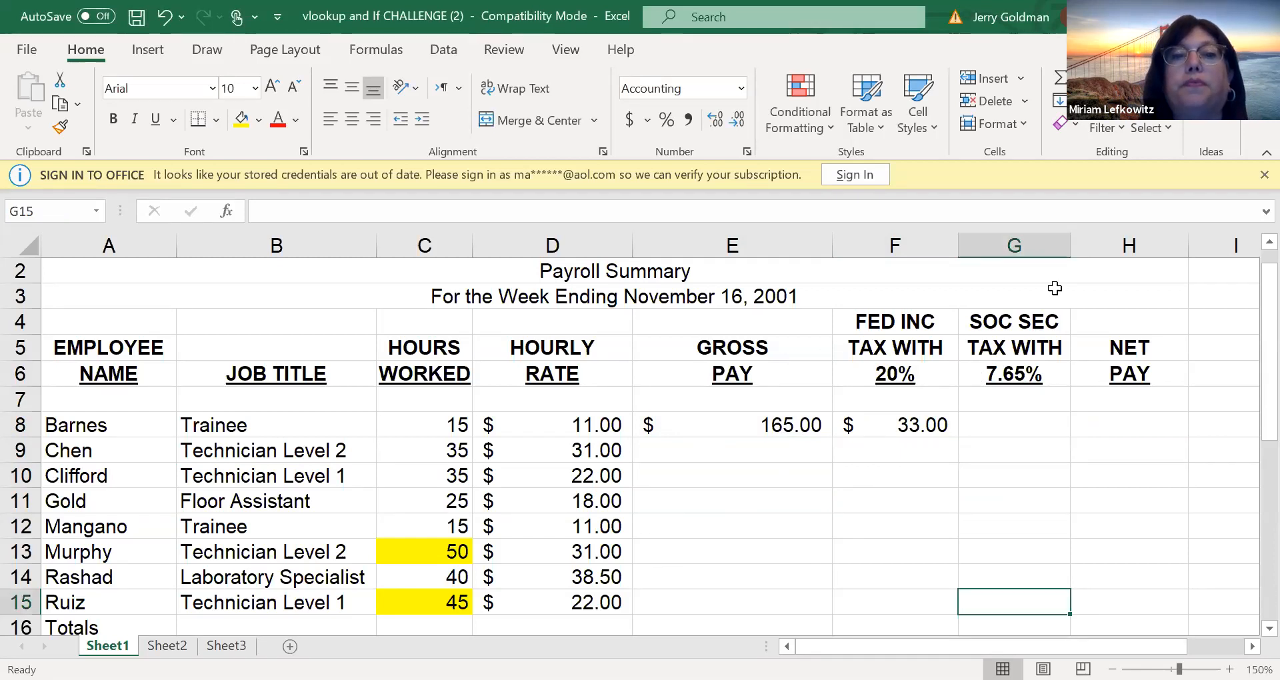